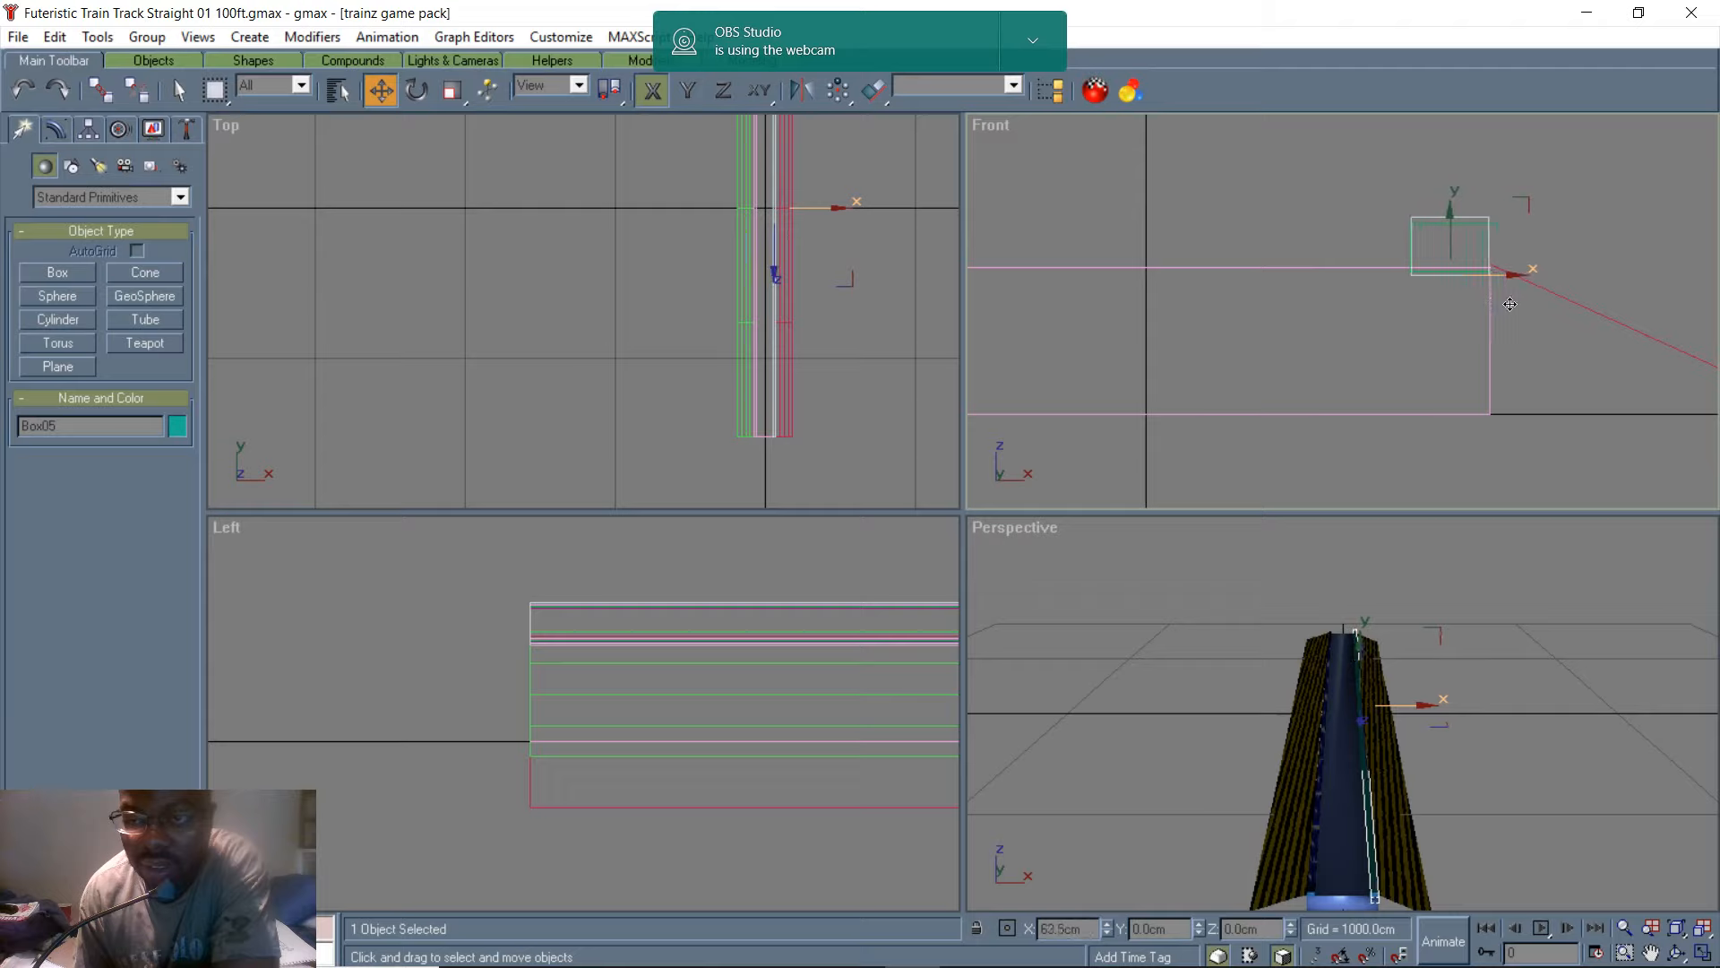
- Move the selected rail box about 0.8 cm inward along X, just inside the base's edge in the Front view
scroll(1504, 304, up, 4)
scroll(1236, 186, down, 3)
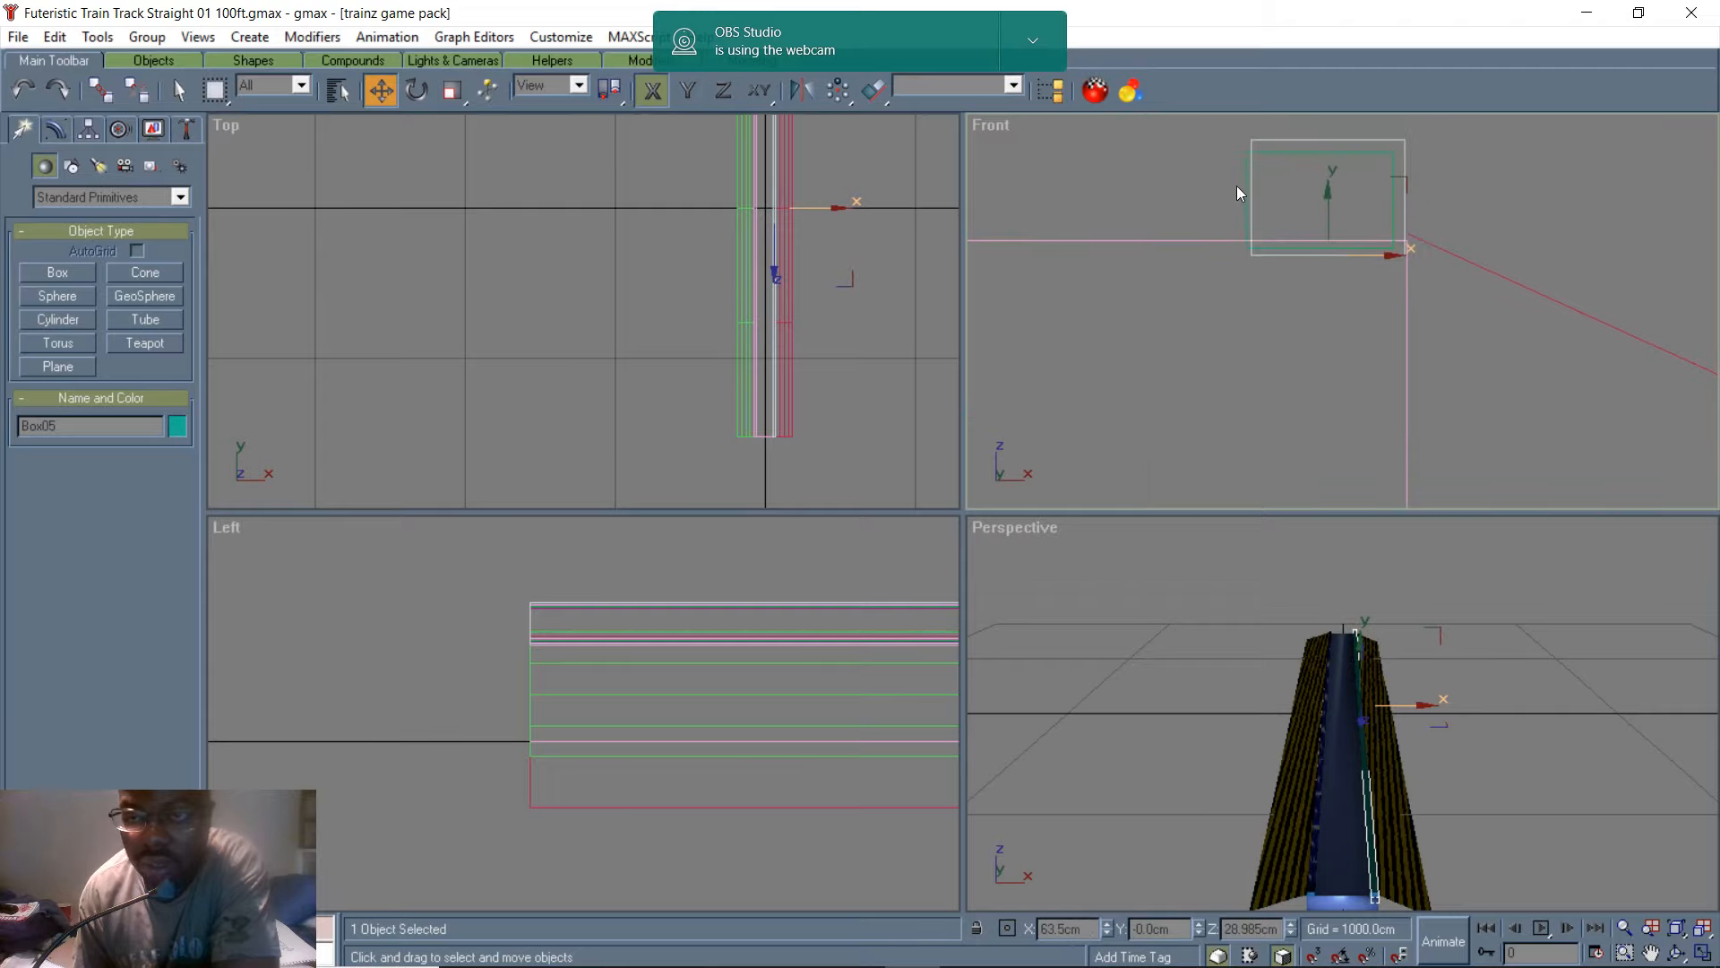
scroll(1239, 142, up, 3)
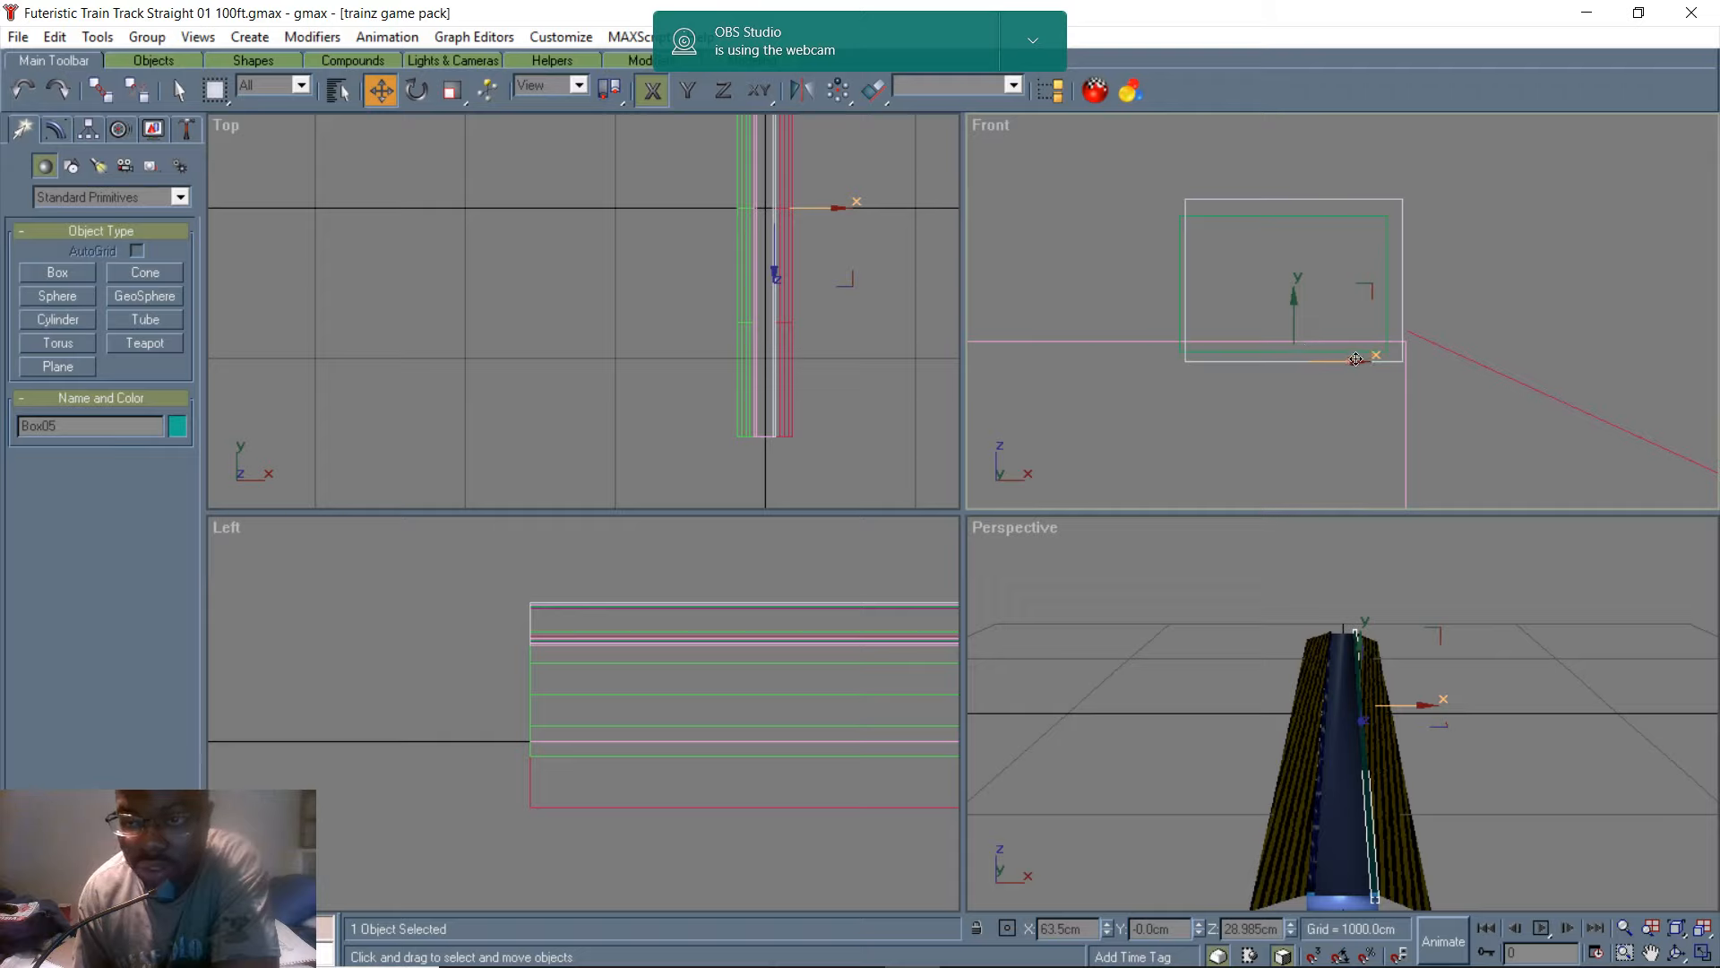
scroll(1359, 360, up, 1)
drag(1358, 359, 1343, 358)
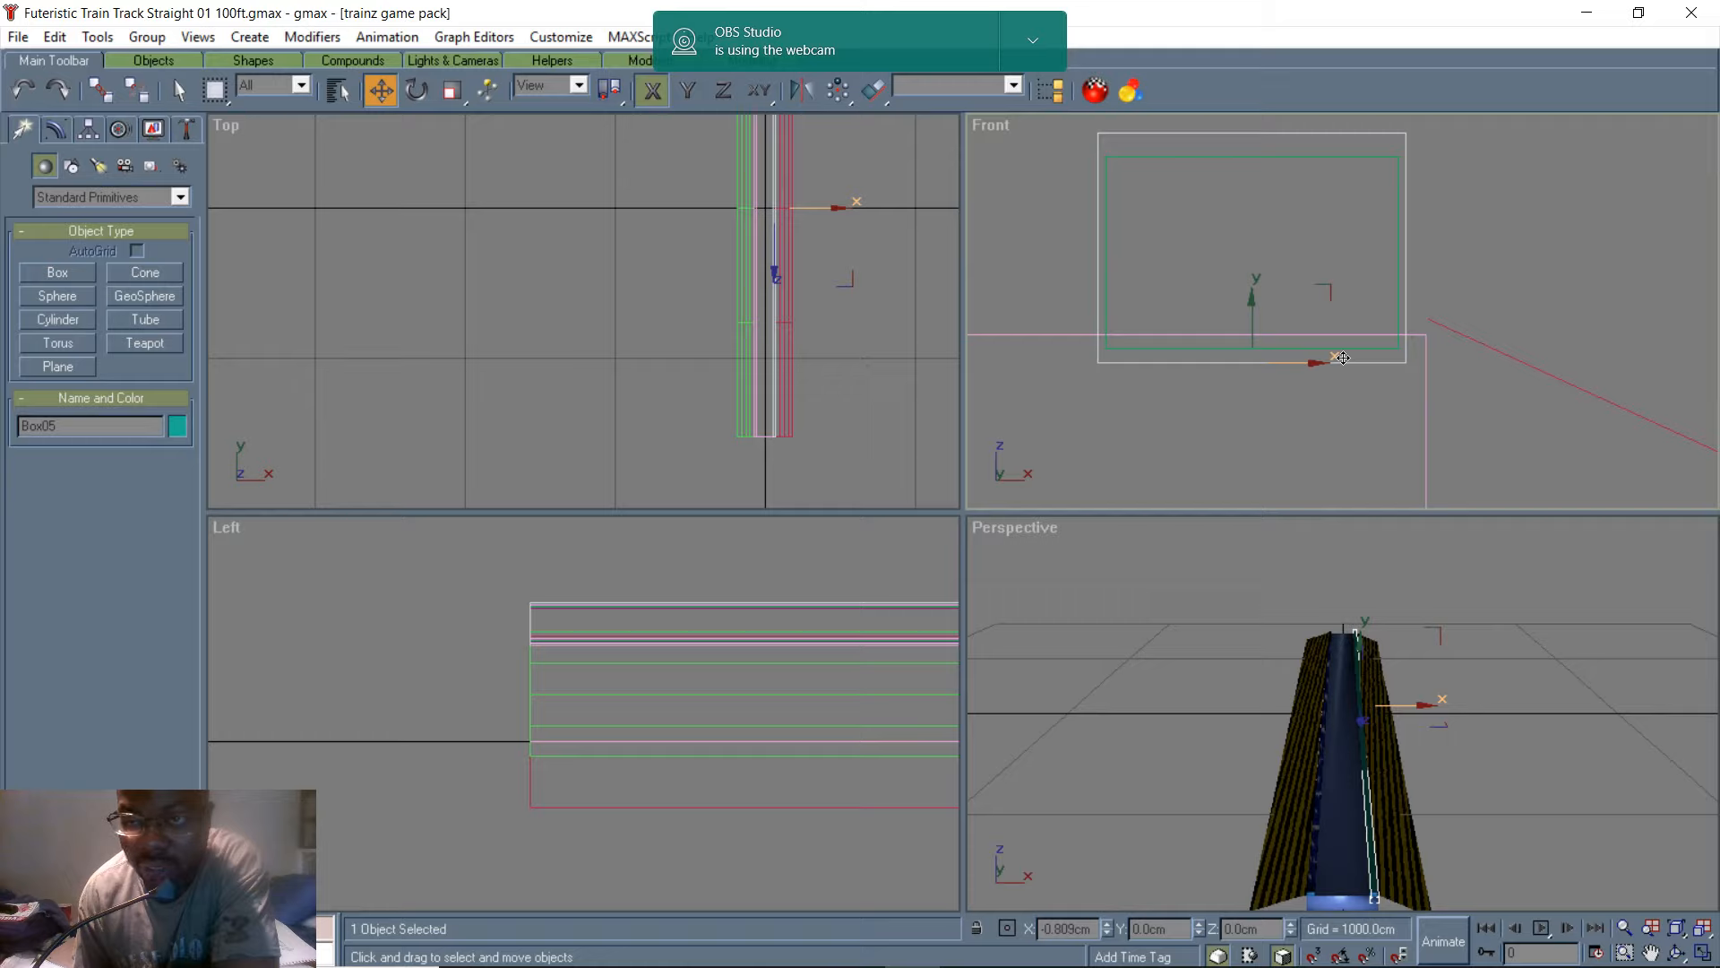
scroll(1331, 392, down, 2)
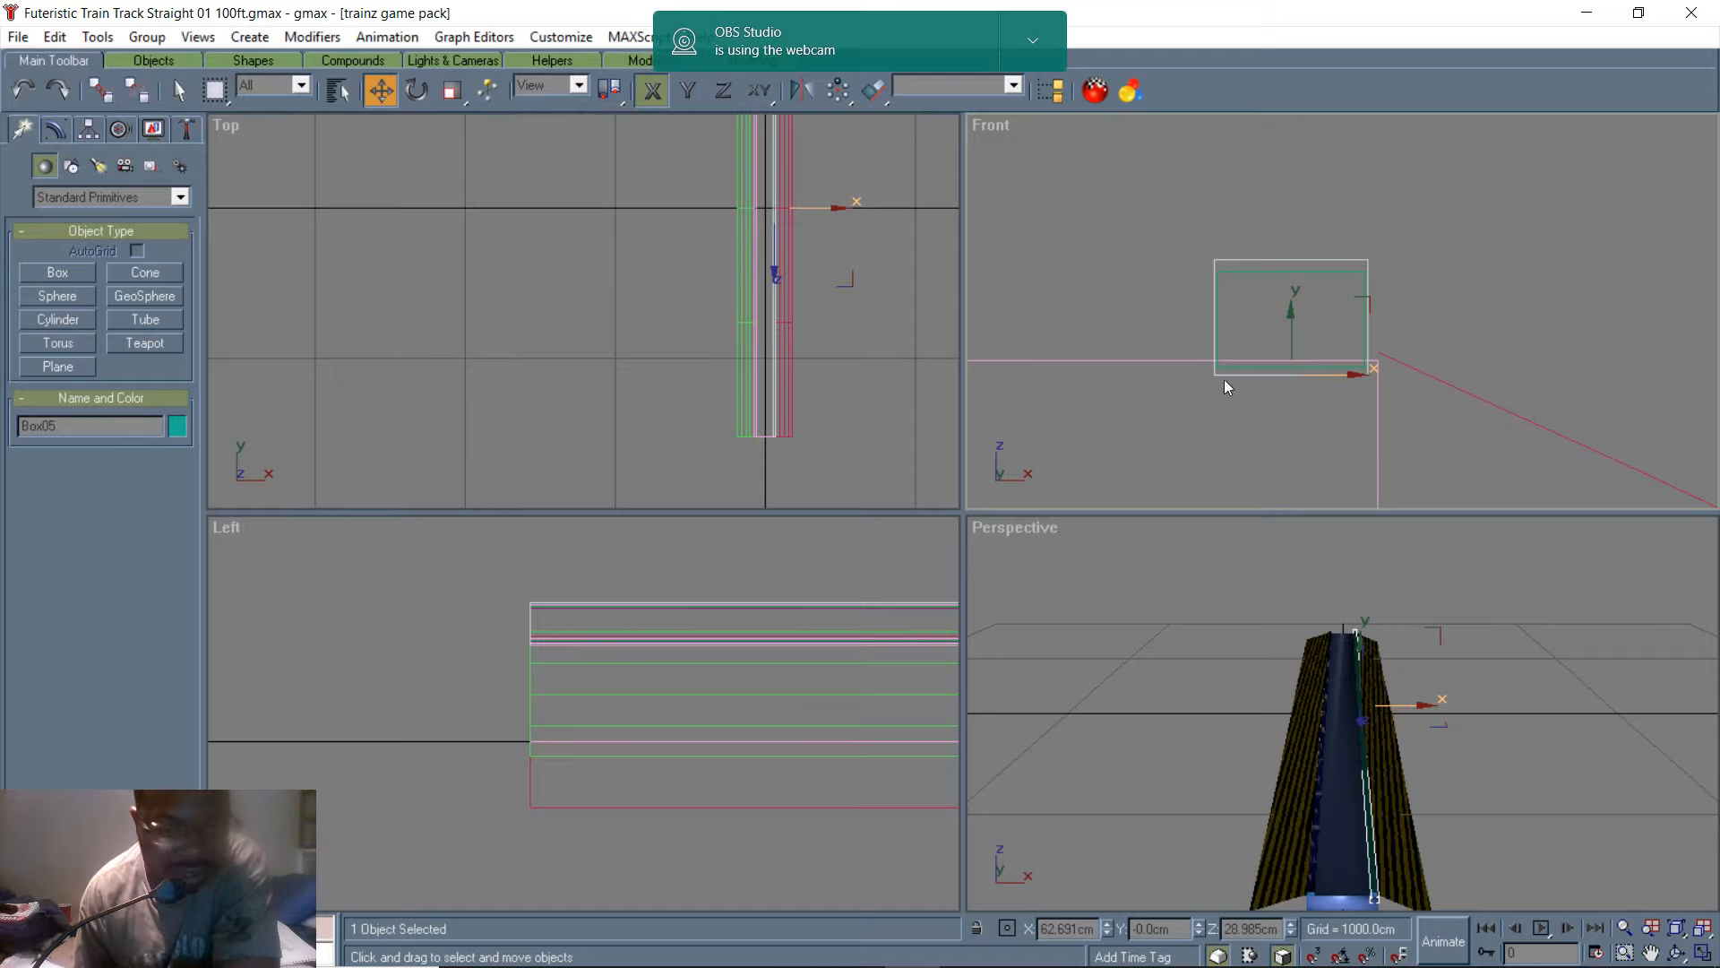
scroll(1373, 383, up, 1)
scroll(1371, 384, up, 1)
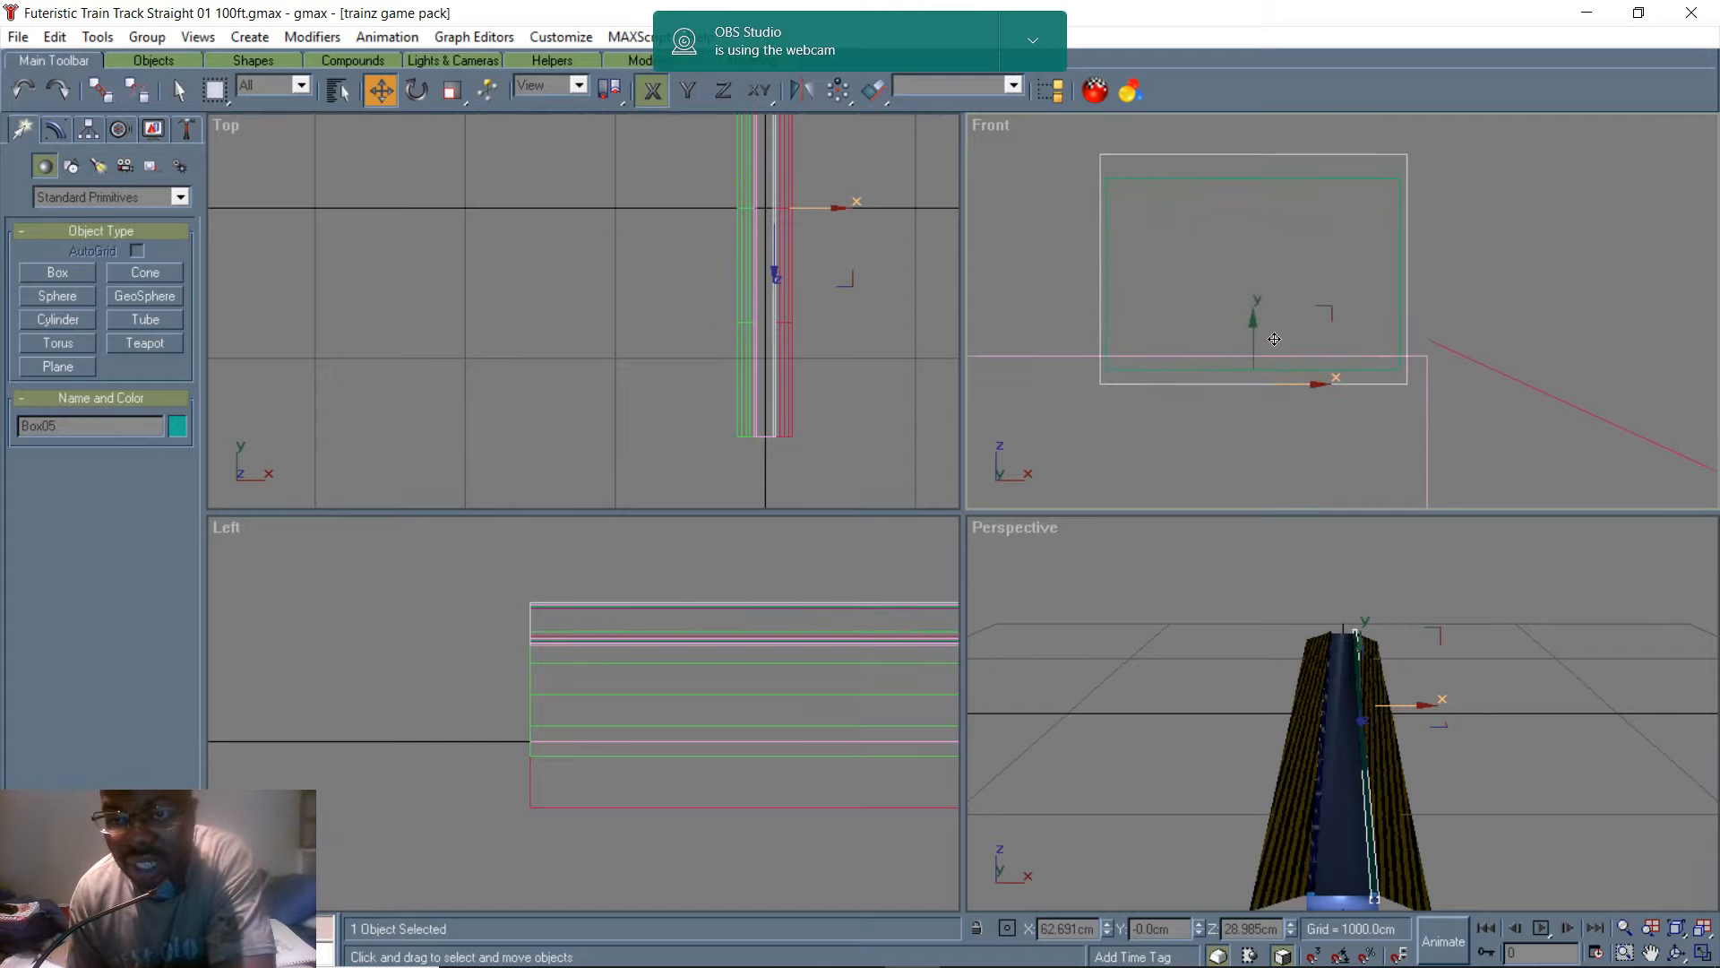
scroll(1254, 407, down, 1)
scroll(1253, 404, down, 1)
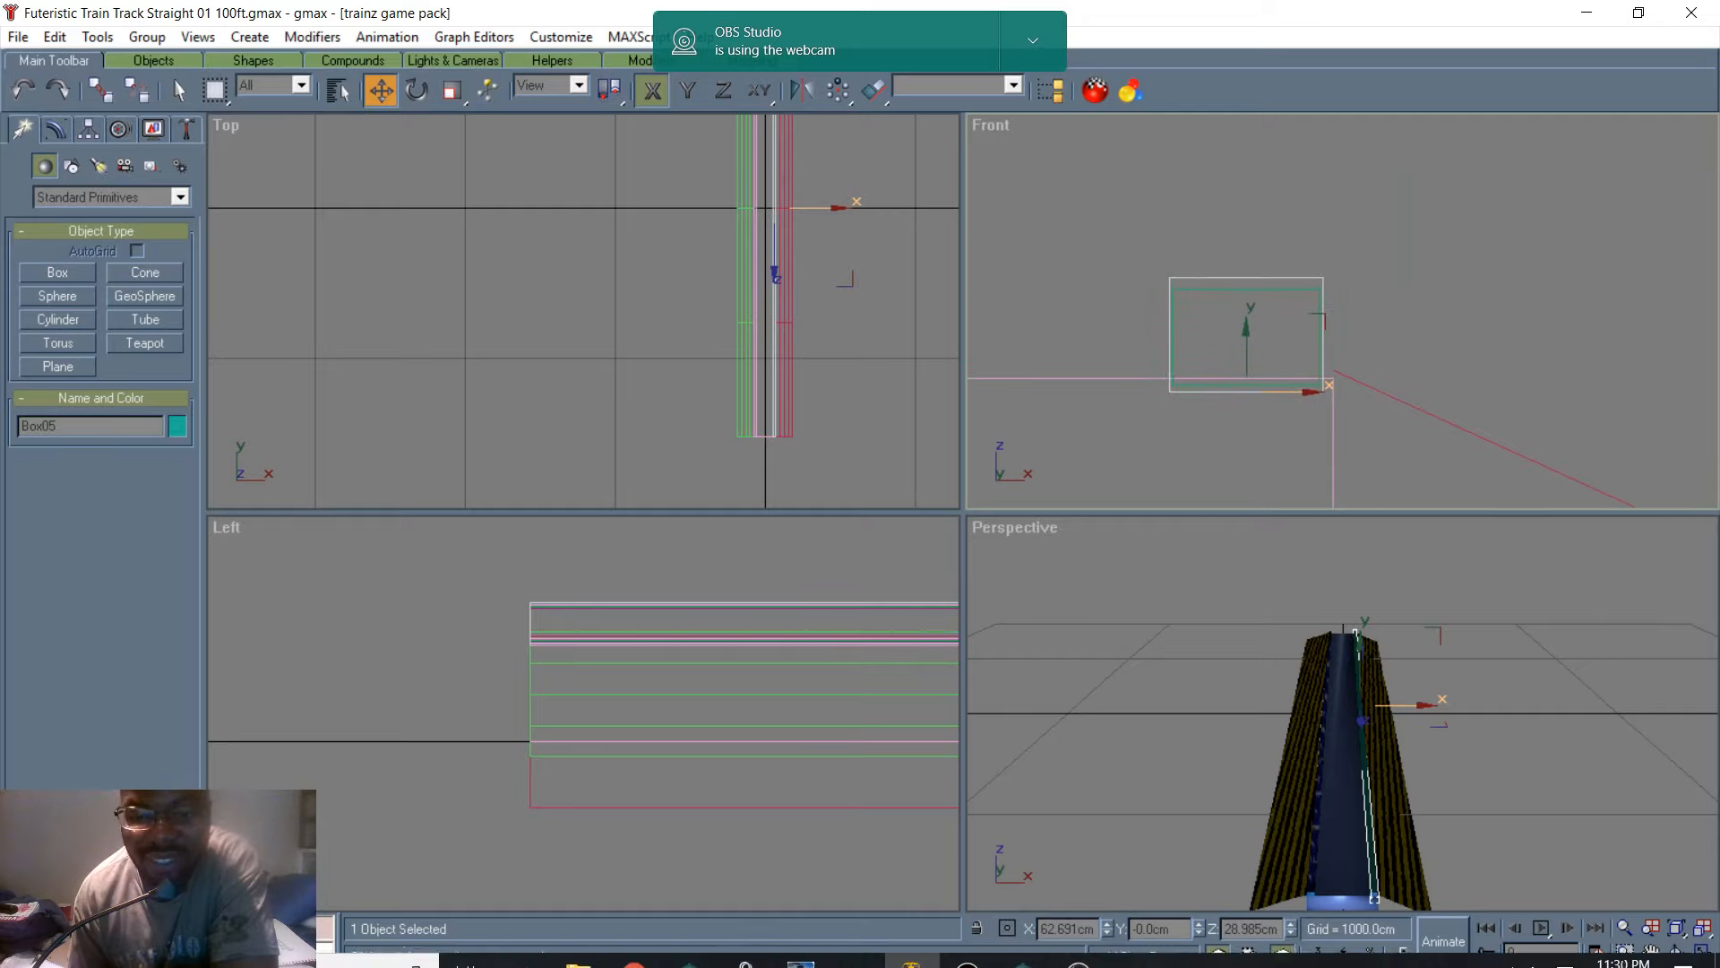
- Switch to Chrome to check the Android Alley train image results for reference, and return to gmax
mouse_move(636, 957)
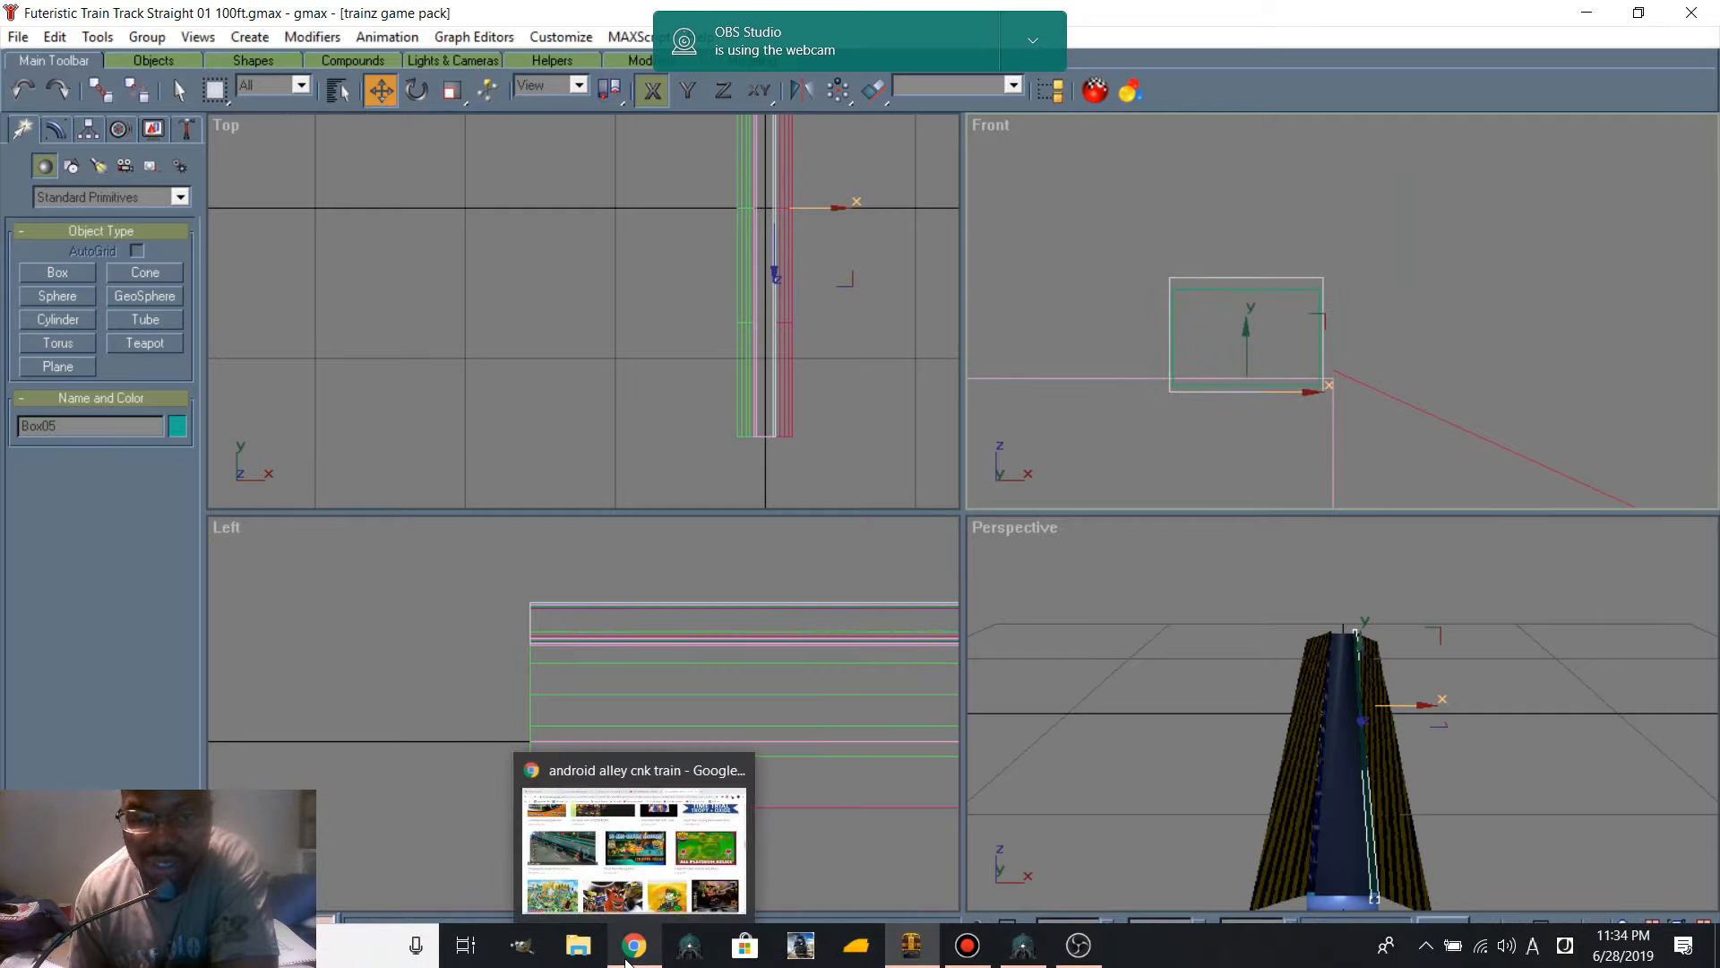
click(634, 847)
scroll(479, 569, down, 1)
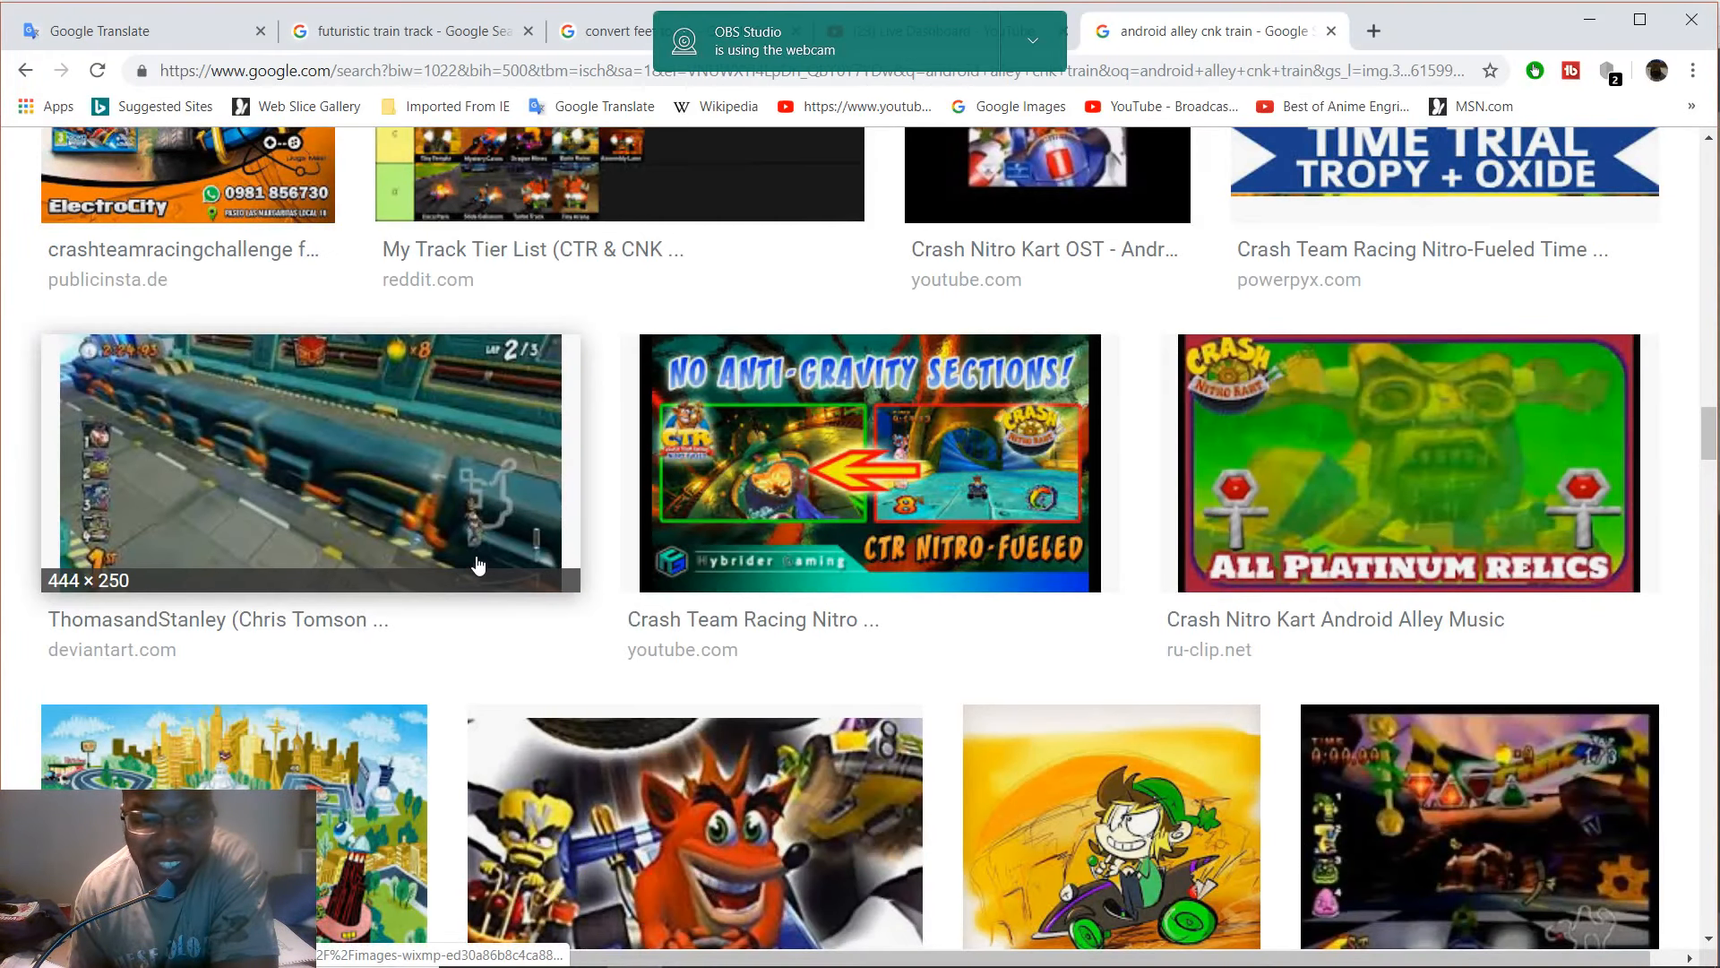
scroll(459, 502, up, 1)
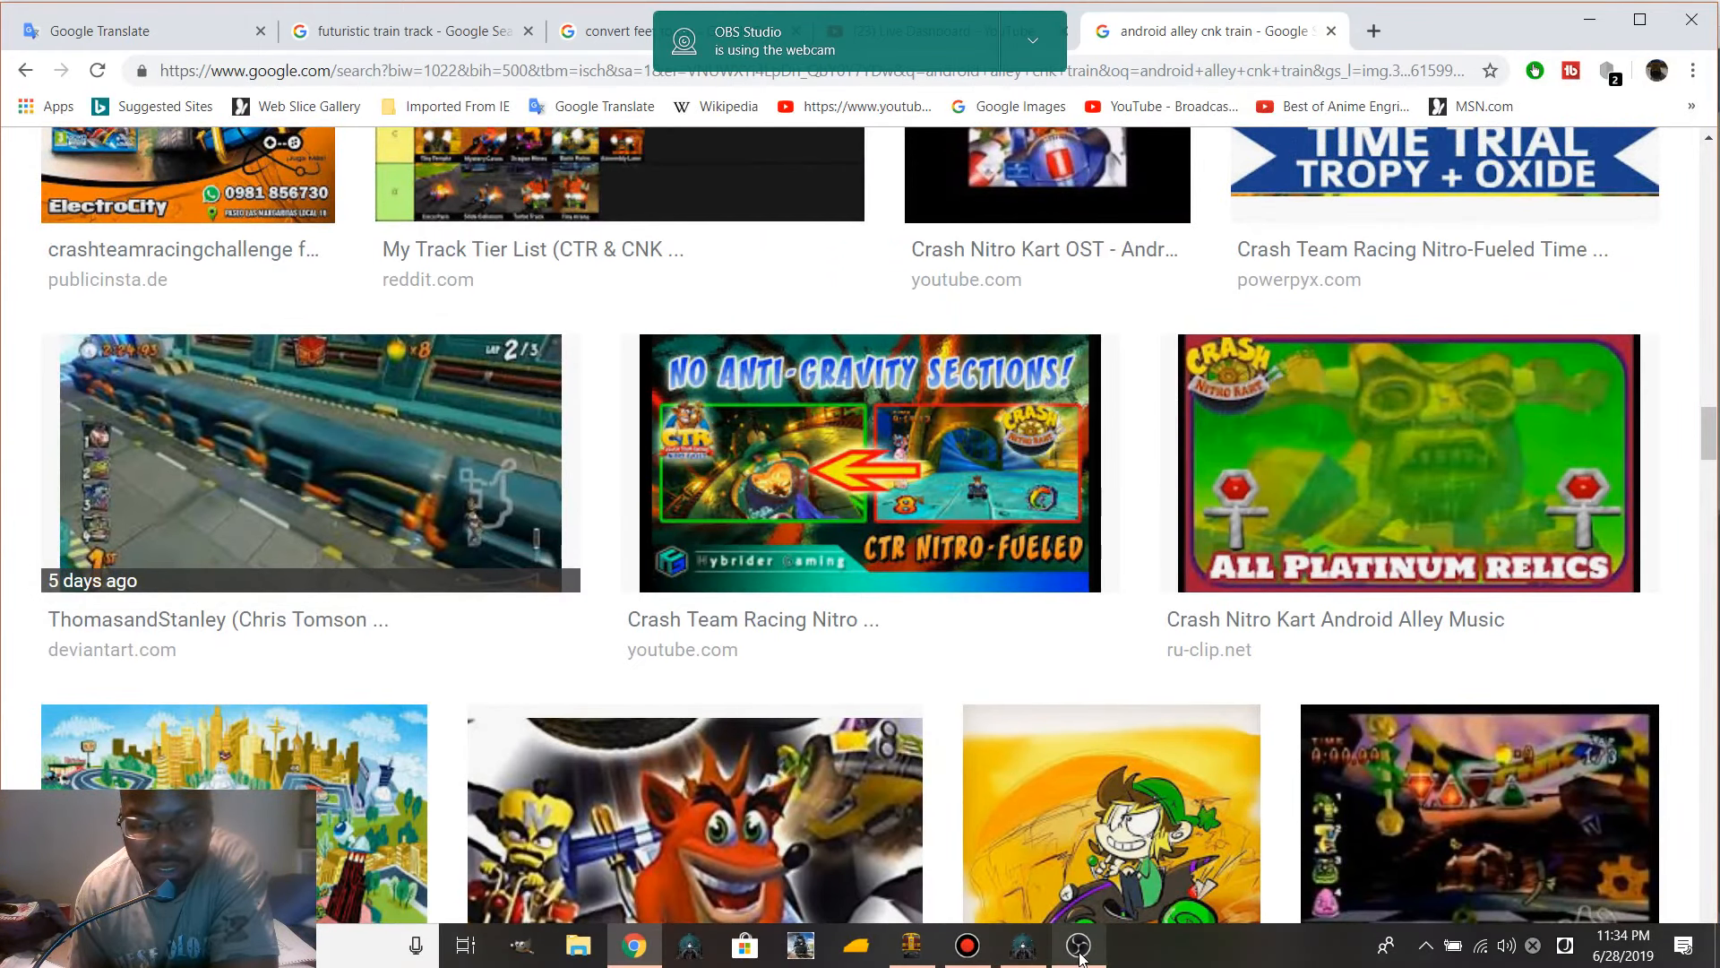
mouse_move(911, 945)
click(905, 858)
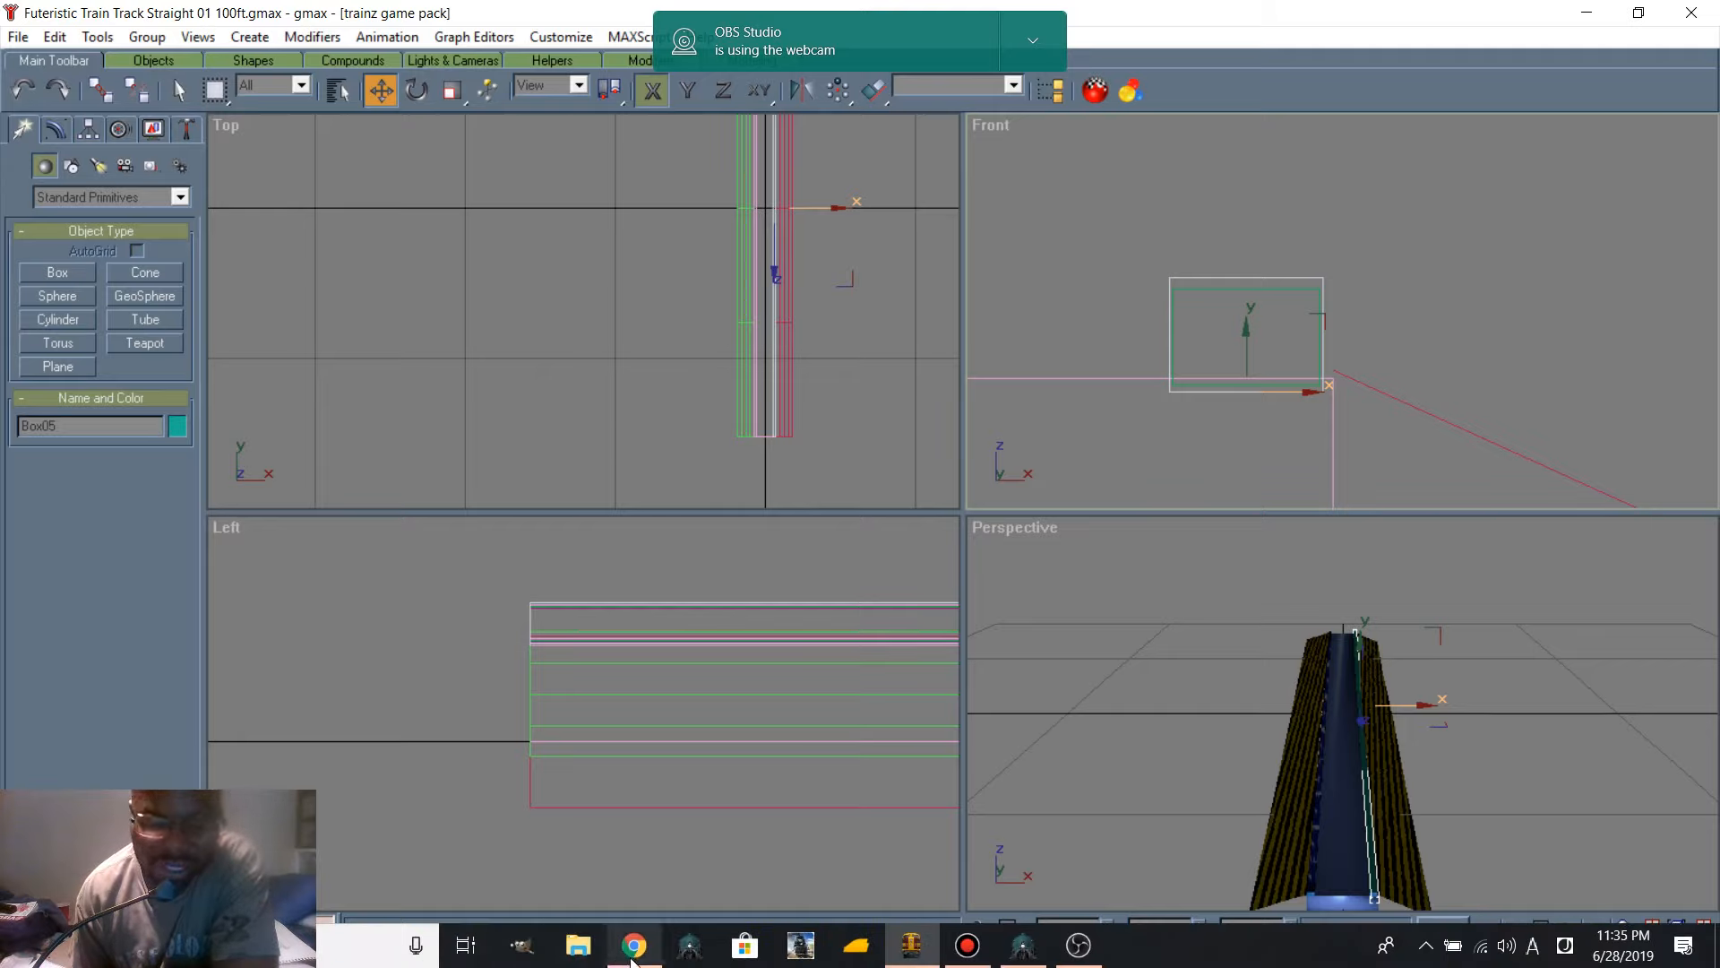
- Return to Chrome, examine the enlarged Android Alley train image higher in the results, and switch back to gmax
click(631, 962)
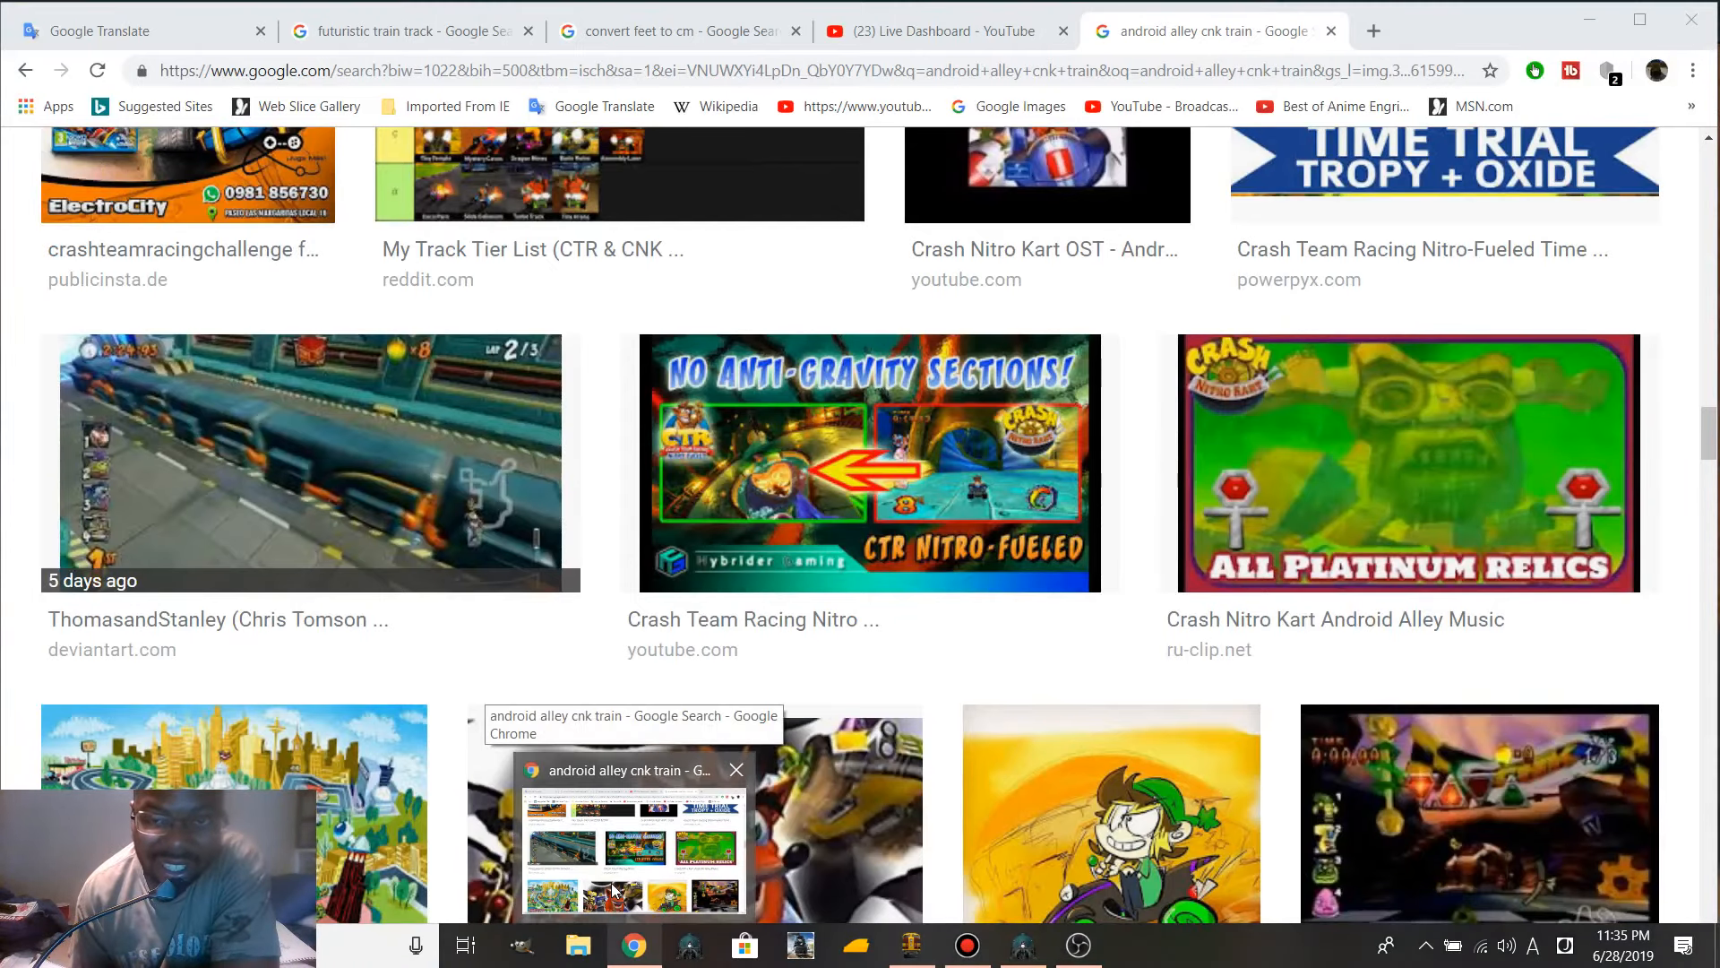
scroll(663, 845, up, 5)
scroll(663, 845, up, 10)
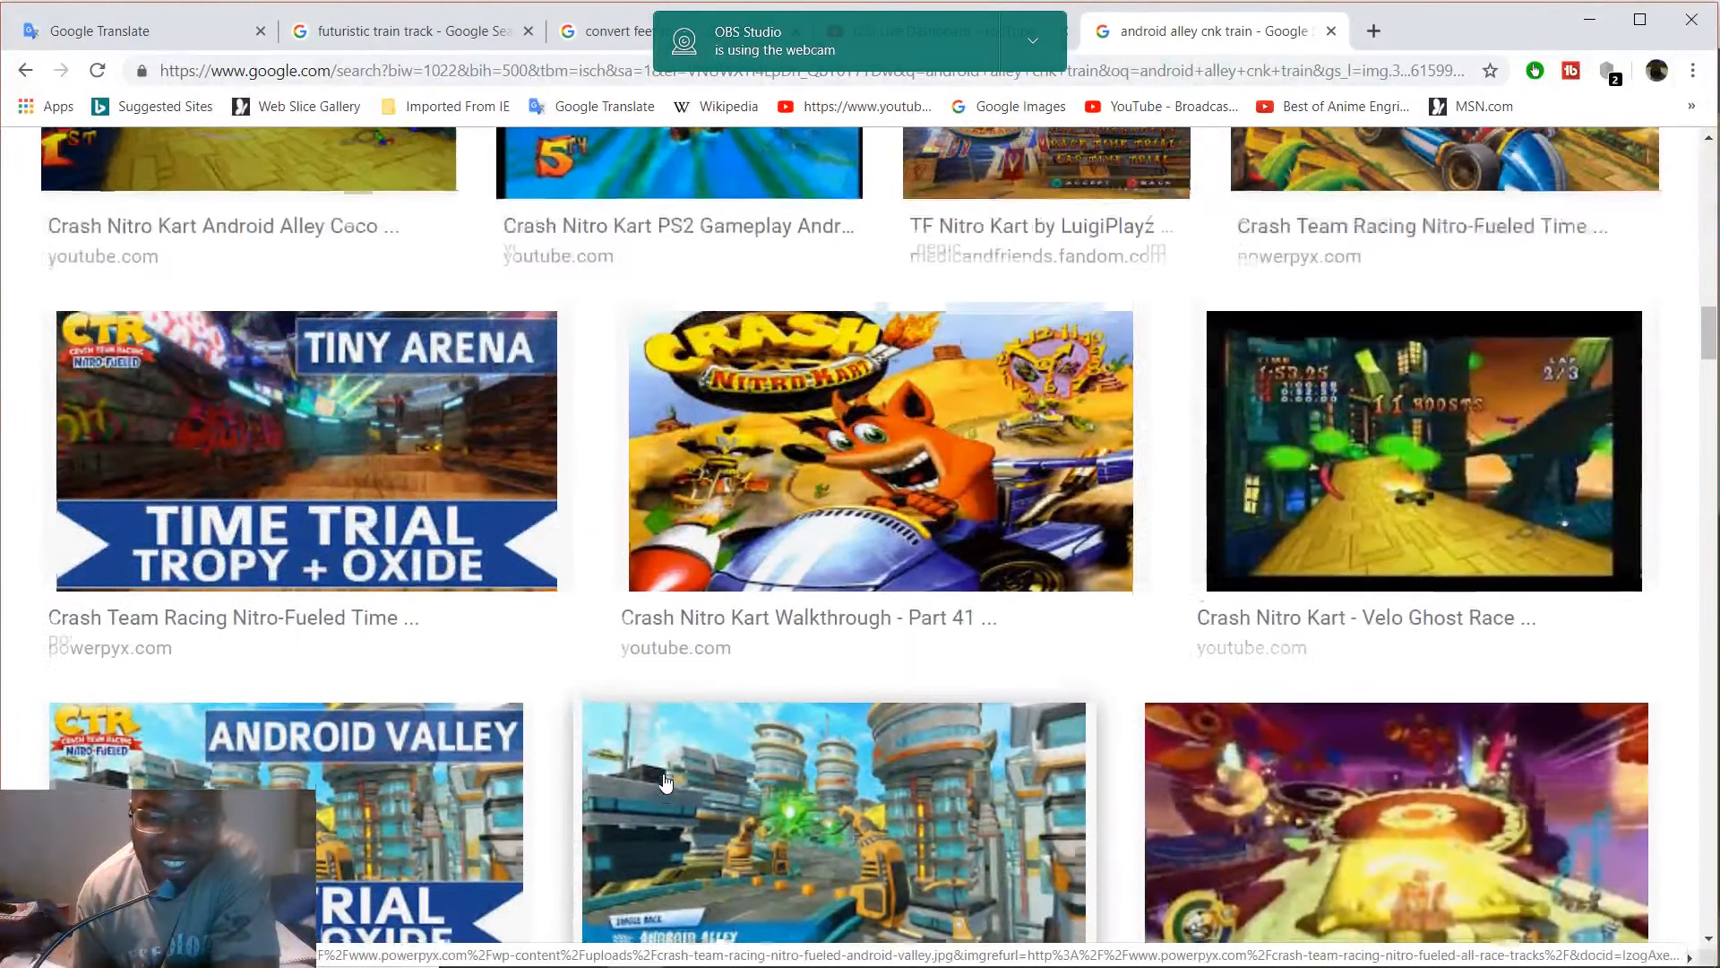
scroll(661, 763, up, 10)
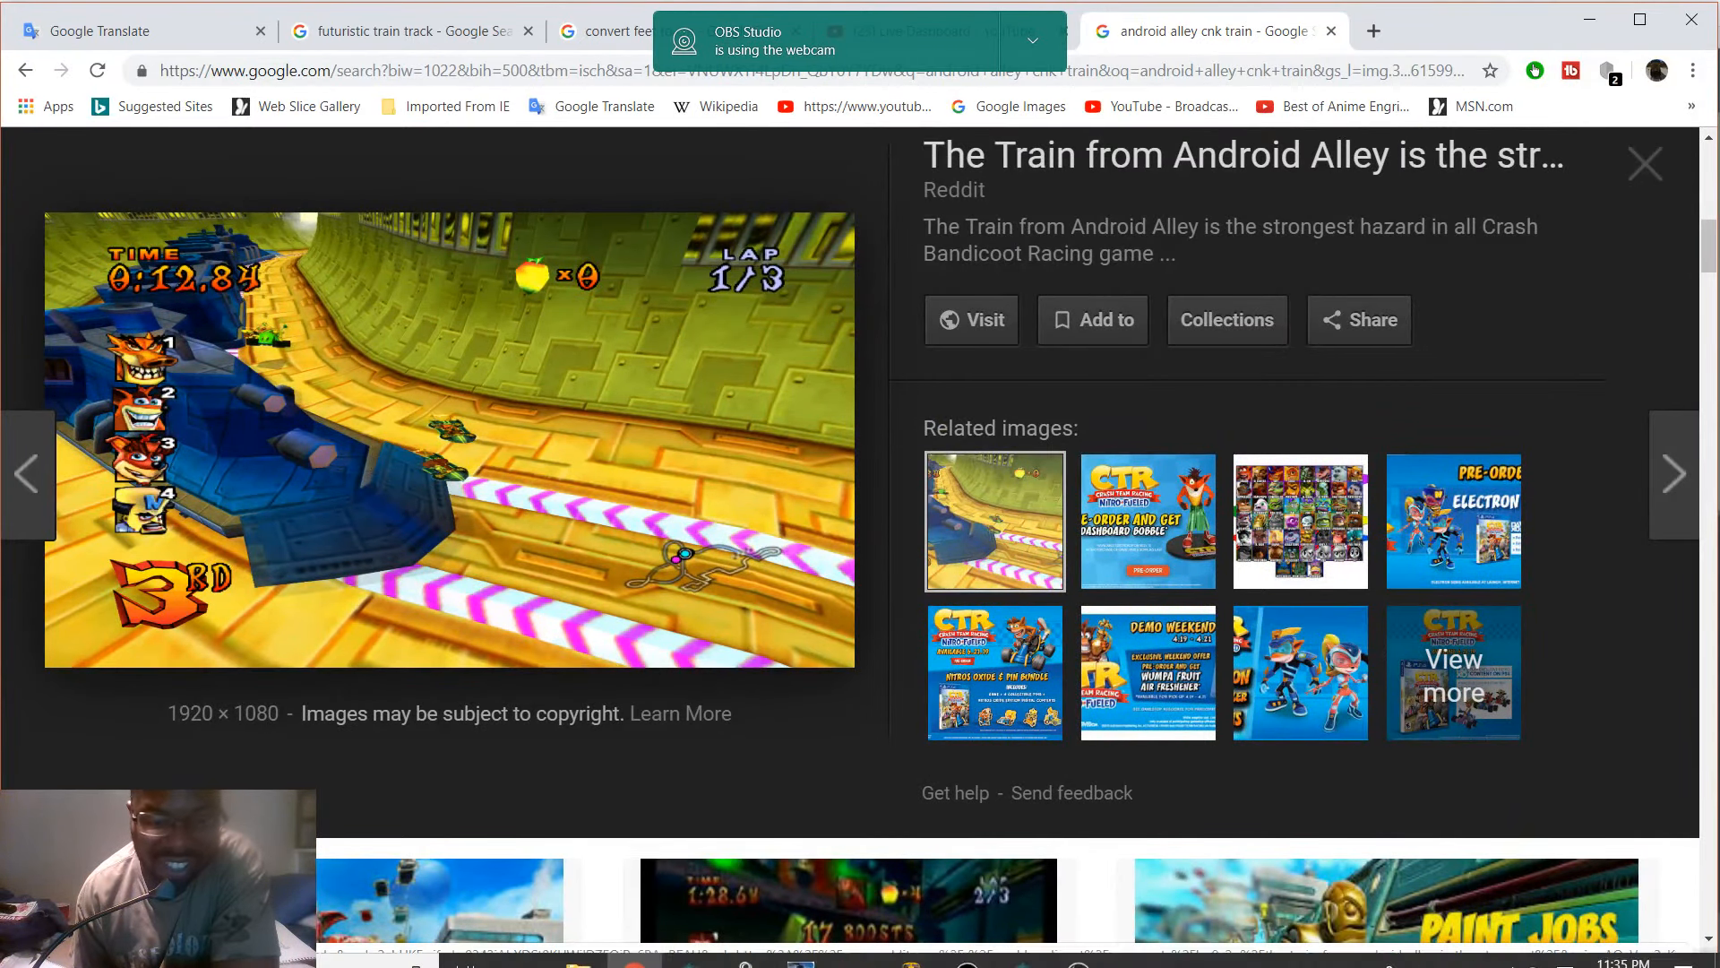
mouse_move(979, 956)
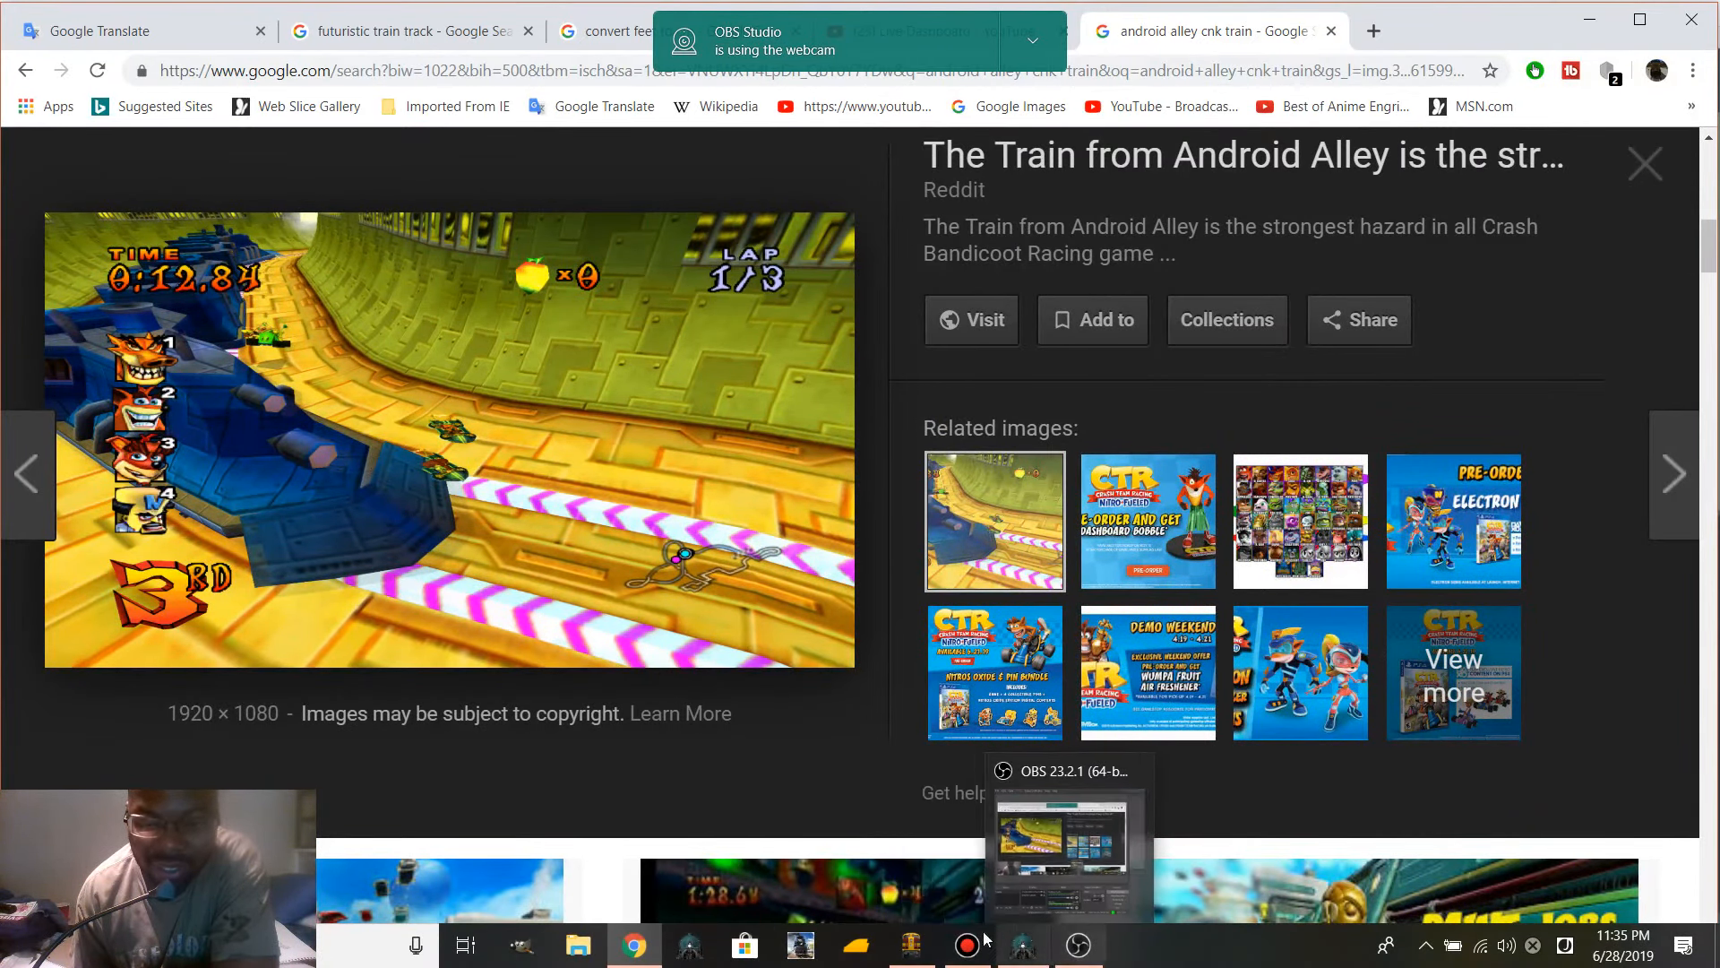
mouse_move(911, 938)
click(914, 858)
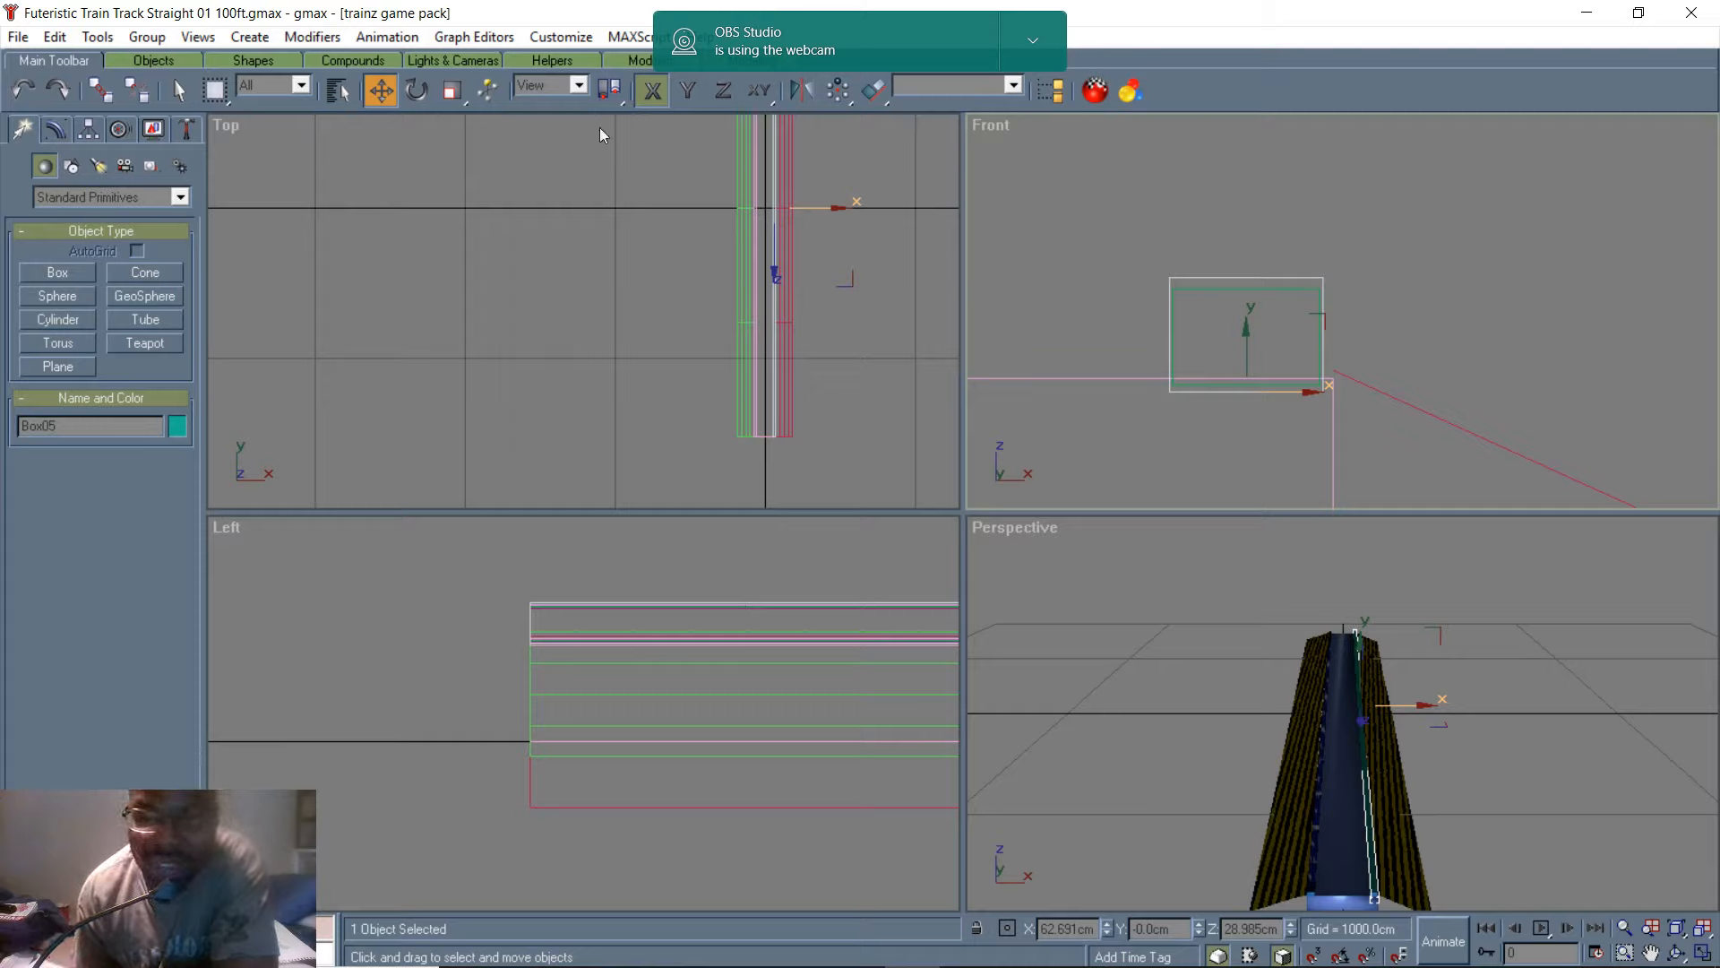
- Apply the blue light material to the selected rail box with the Material Editor
click(1095, 90)
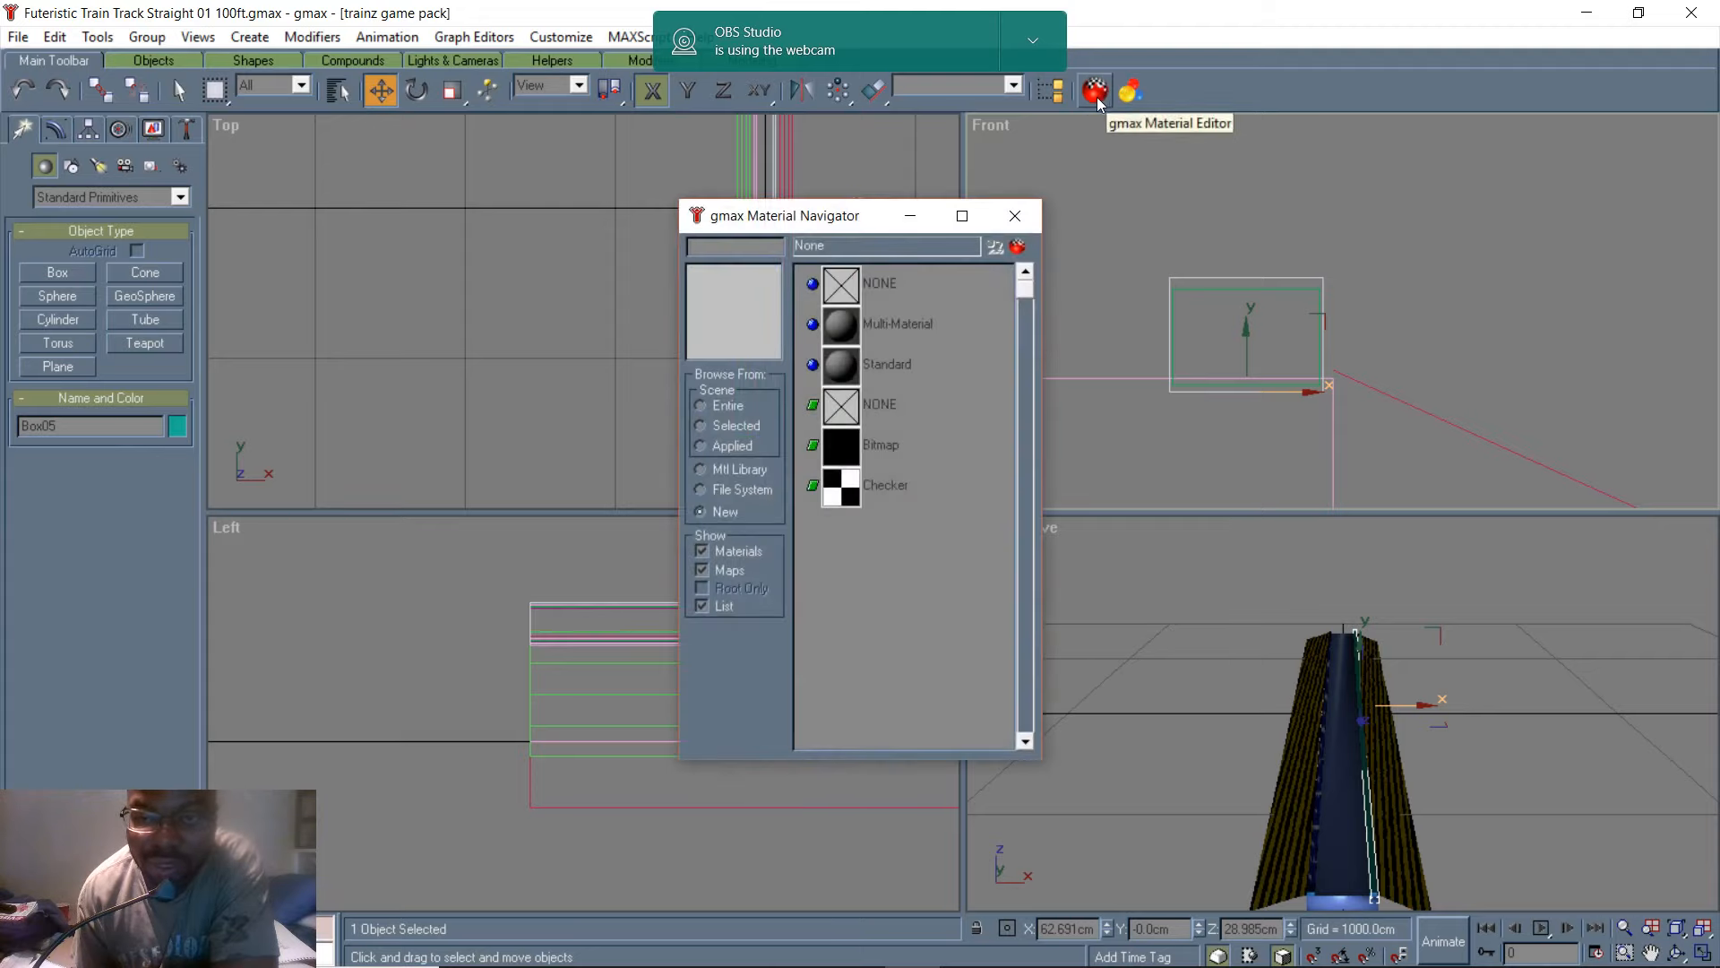
click(1026, 216)
click(1090, 96)
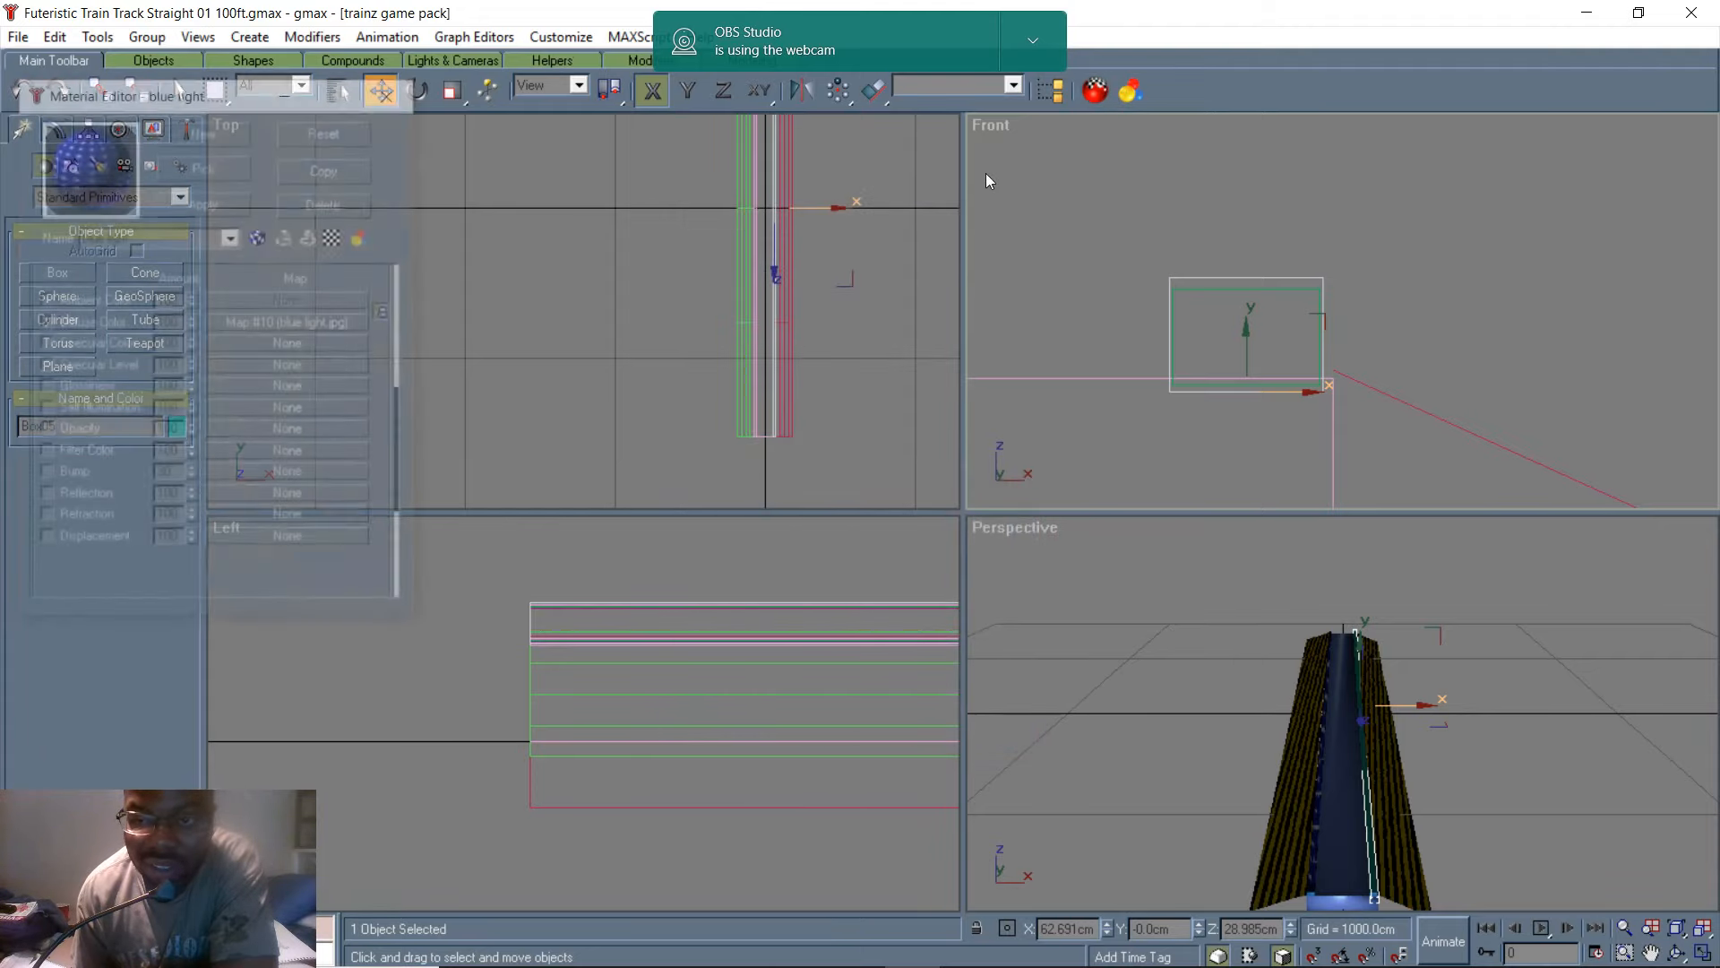
click(194, 203)
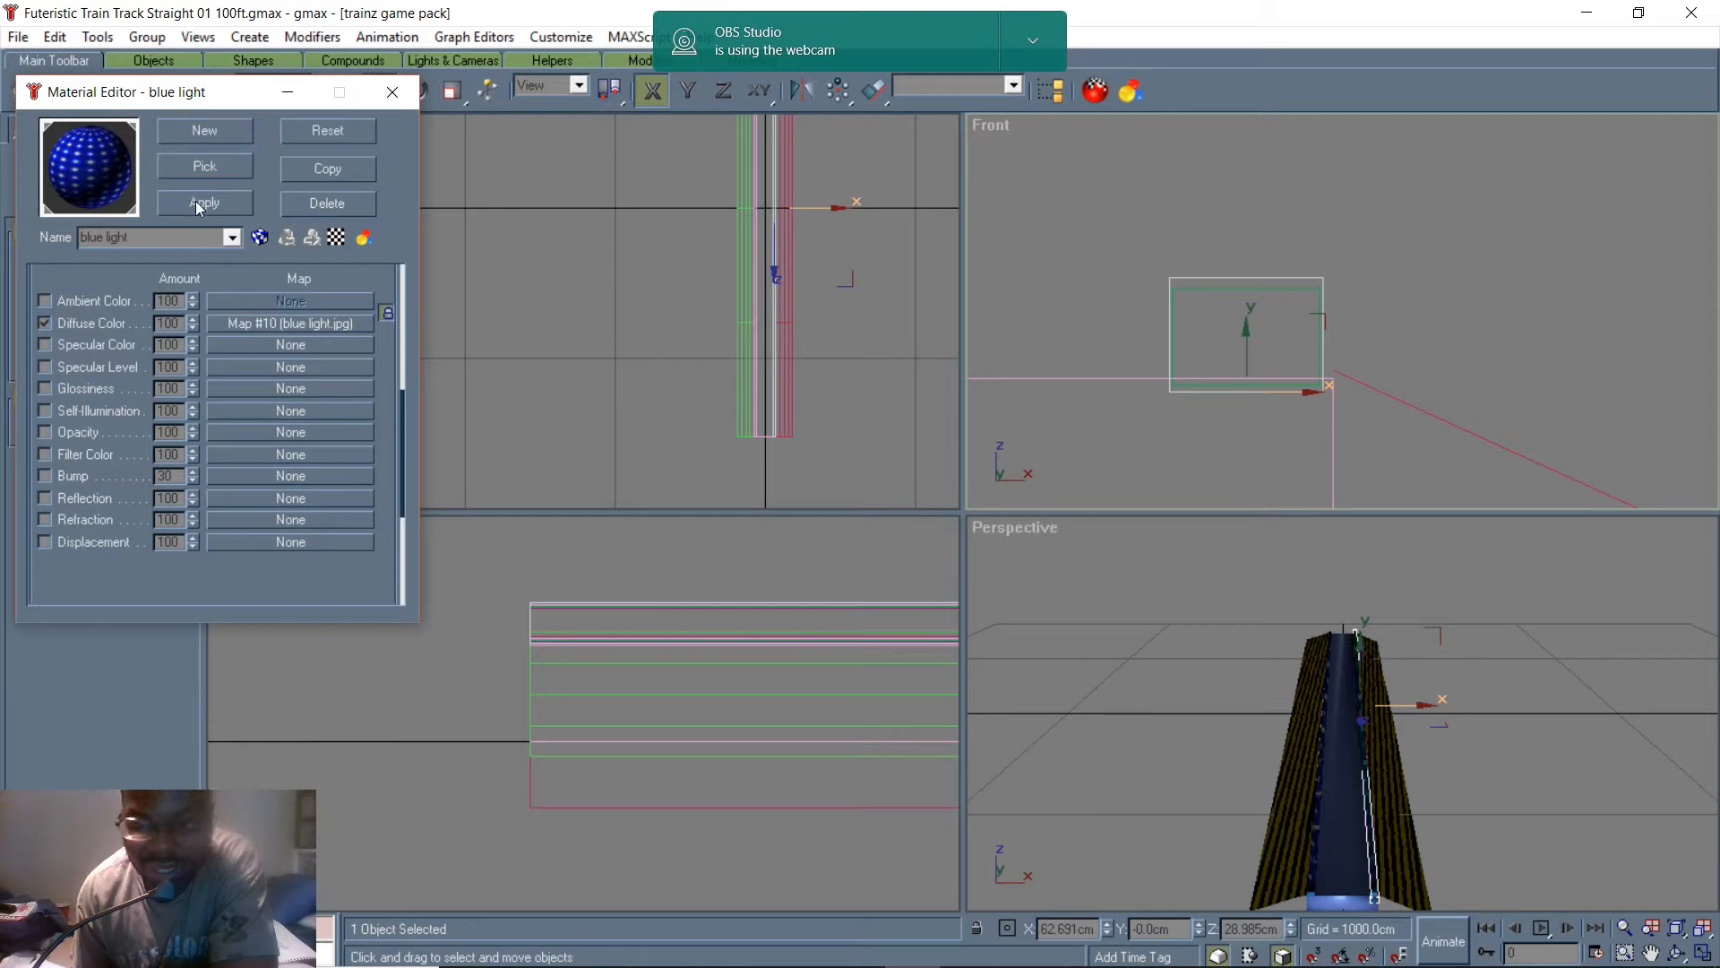
click(213, 204)
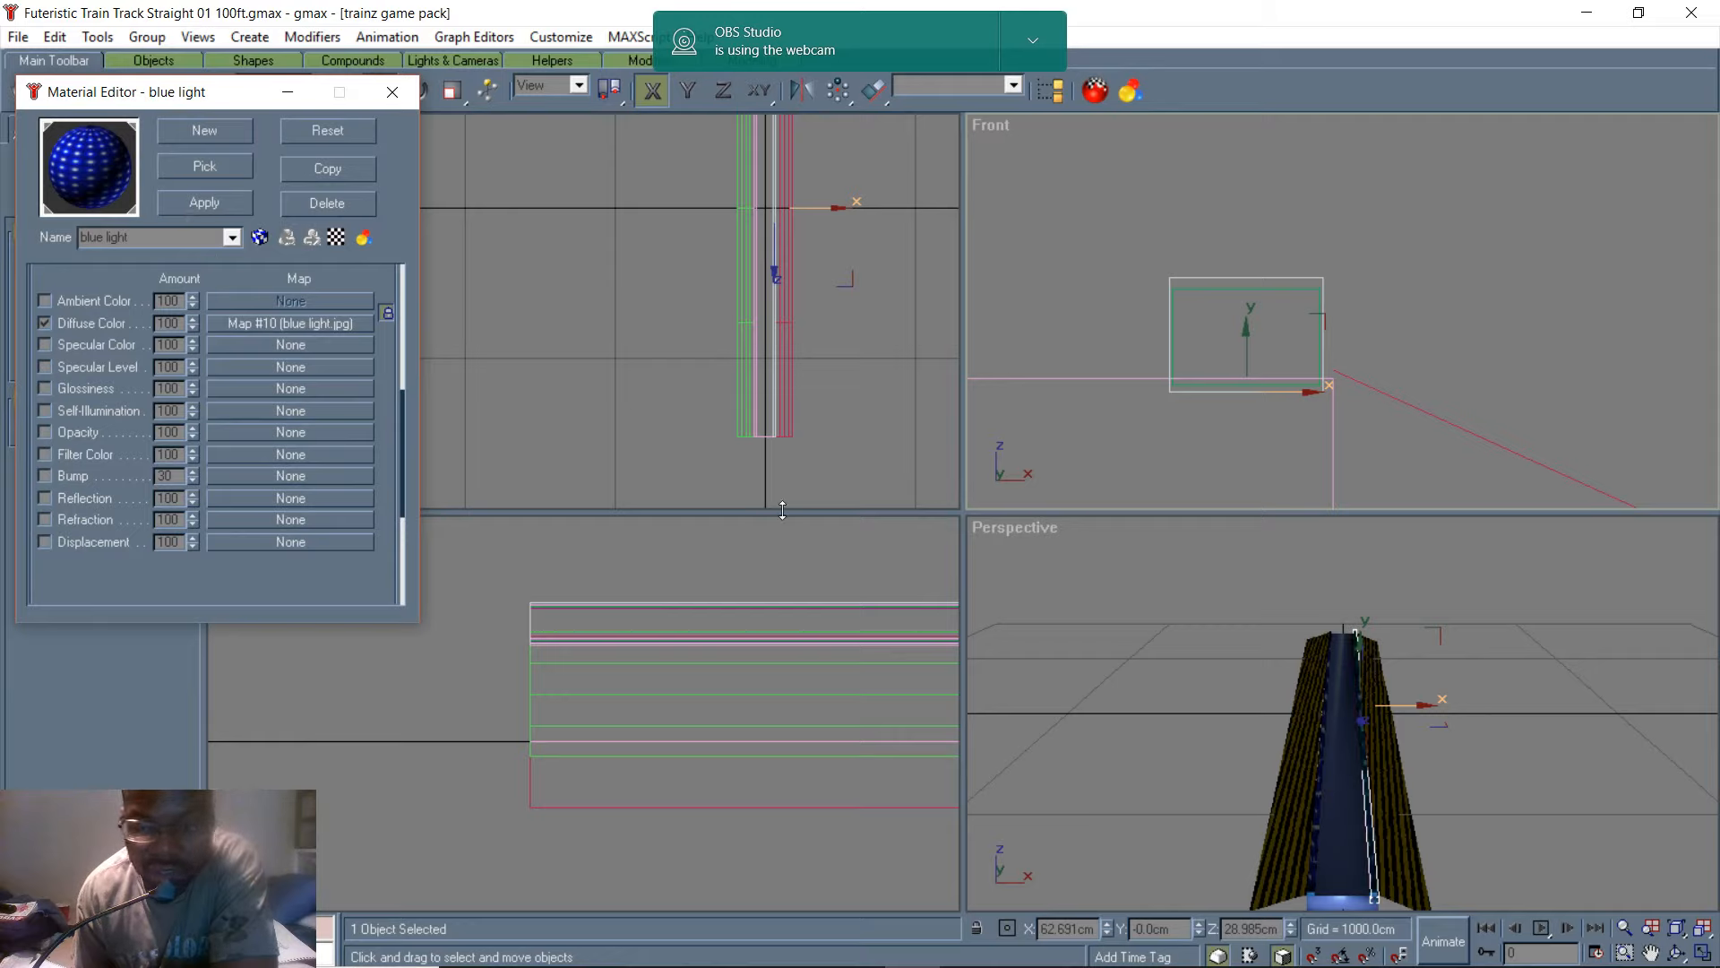
- Examine the blue light texture on both rails from close up and from a distance in the Perspective view
scroll(1433, 836, up, 1)
click(1455, 785)
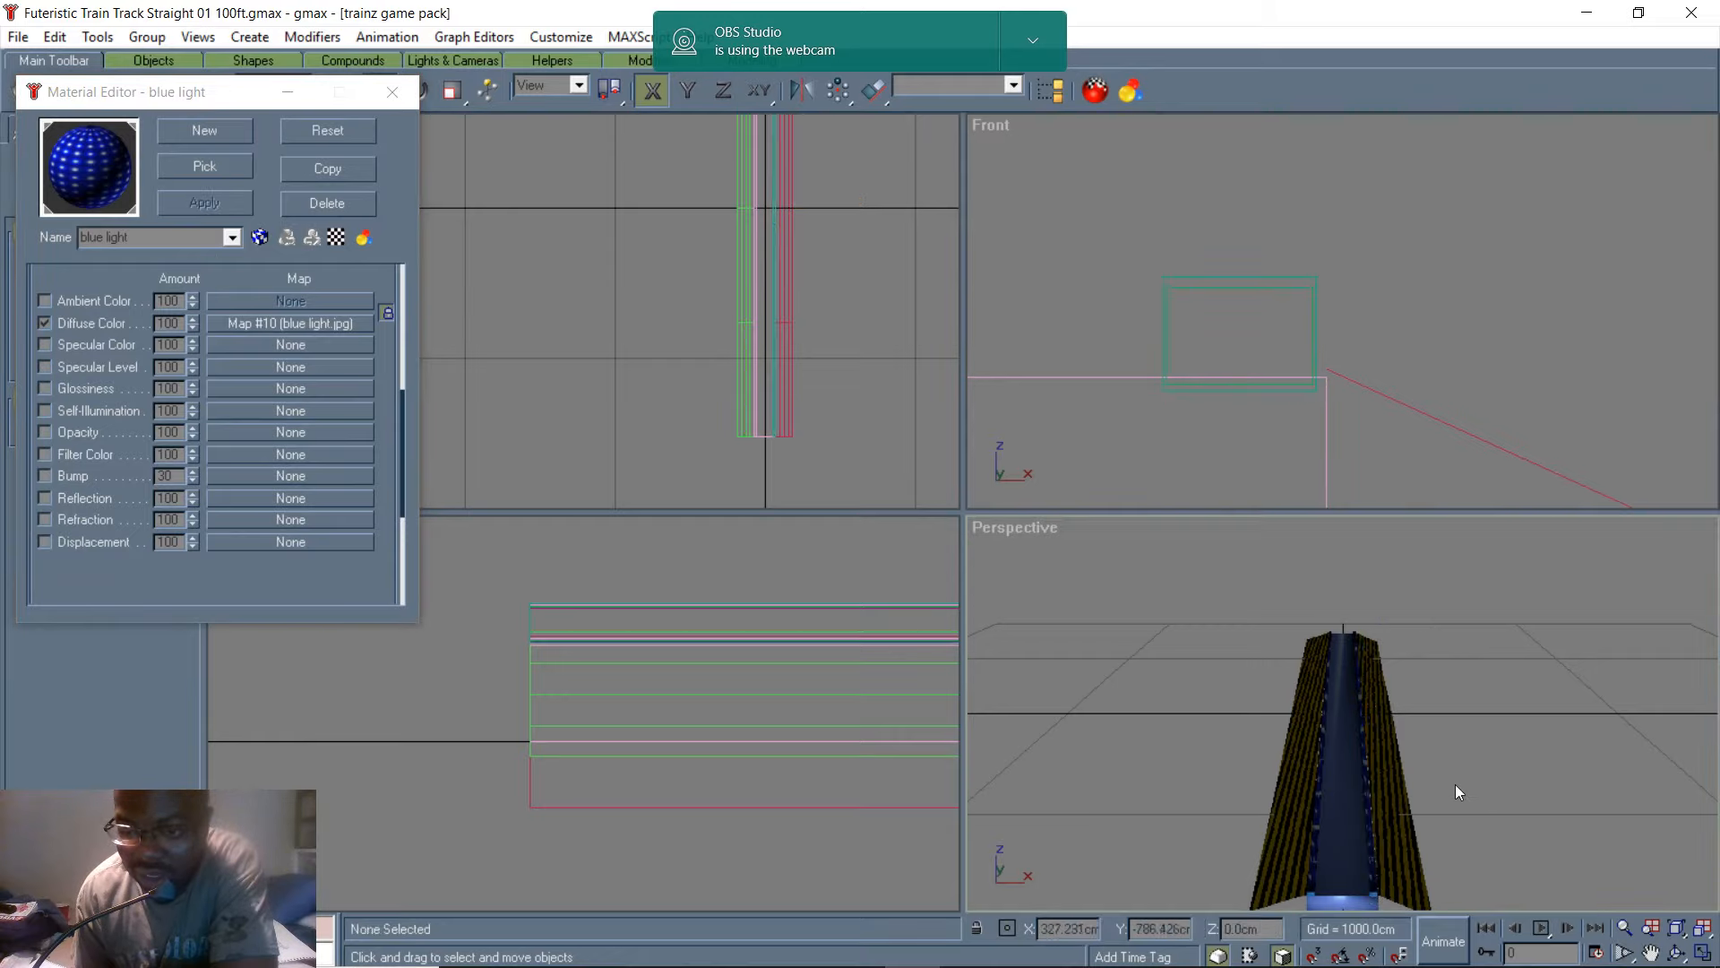
scroll(1365, 744, up, 4)
scroll(1364, 744, down, 2)
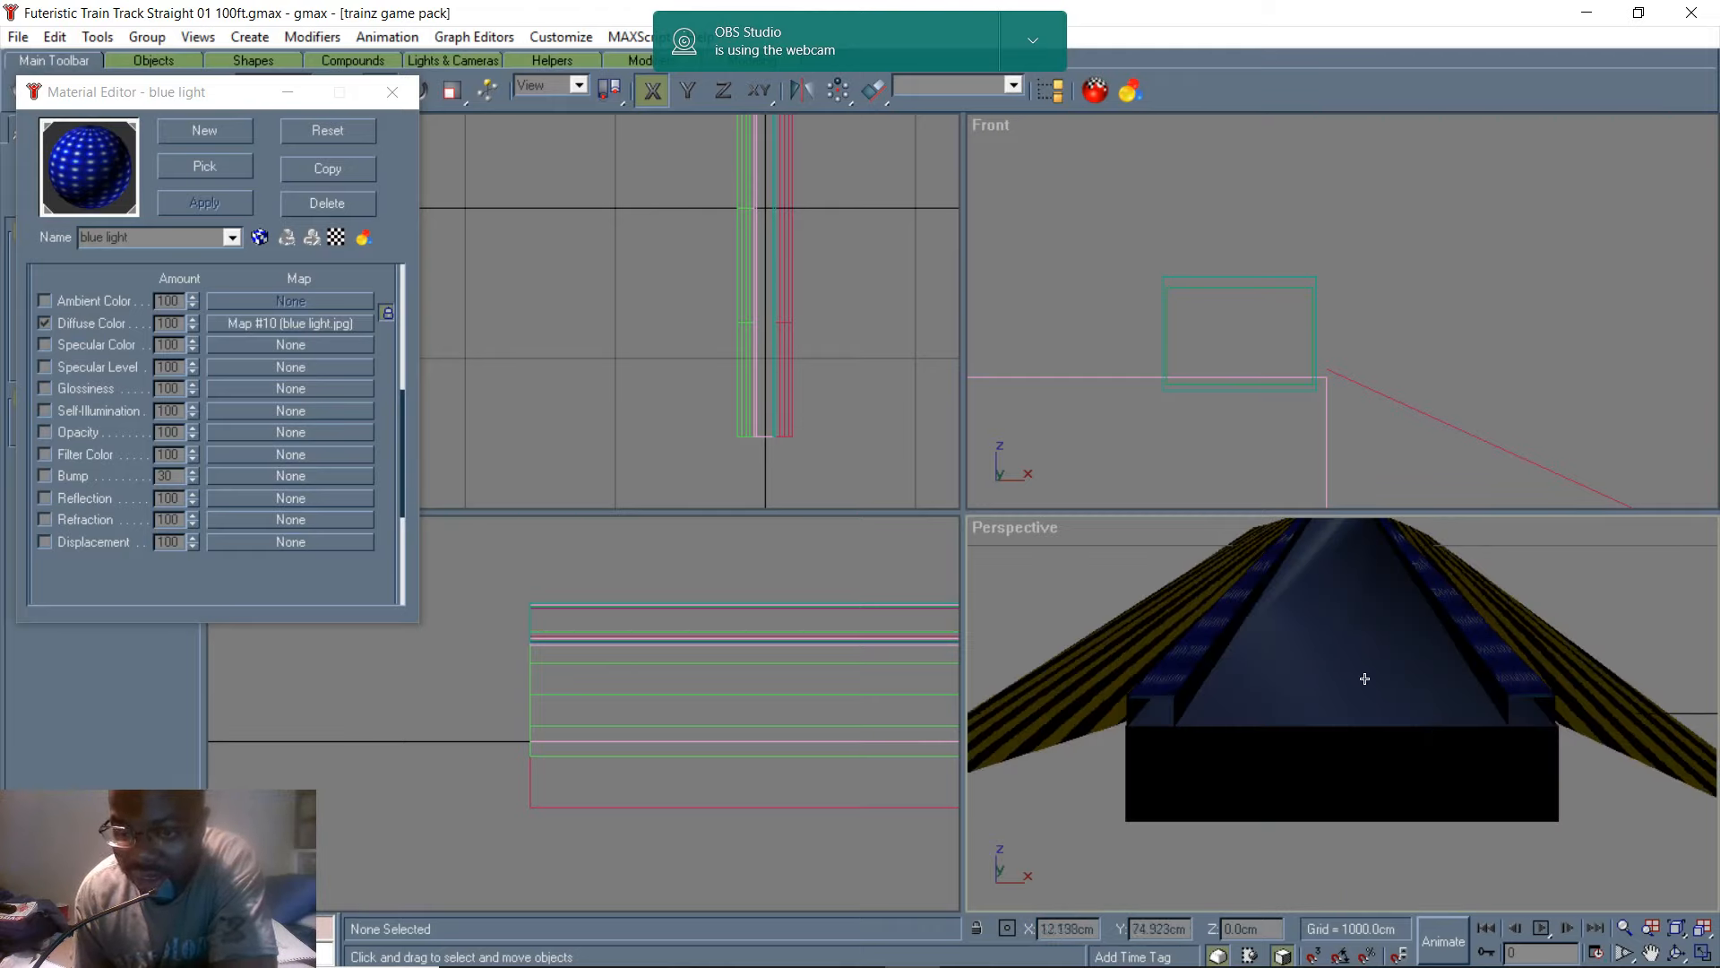
scroll(1322, 671, up, 2)
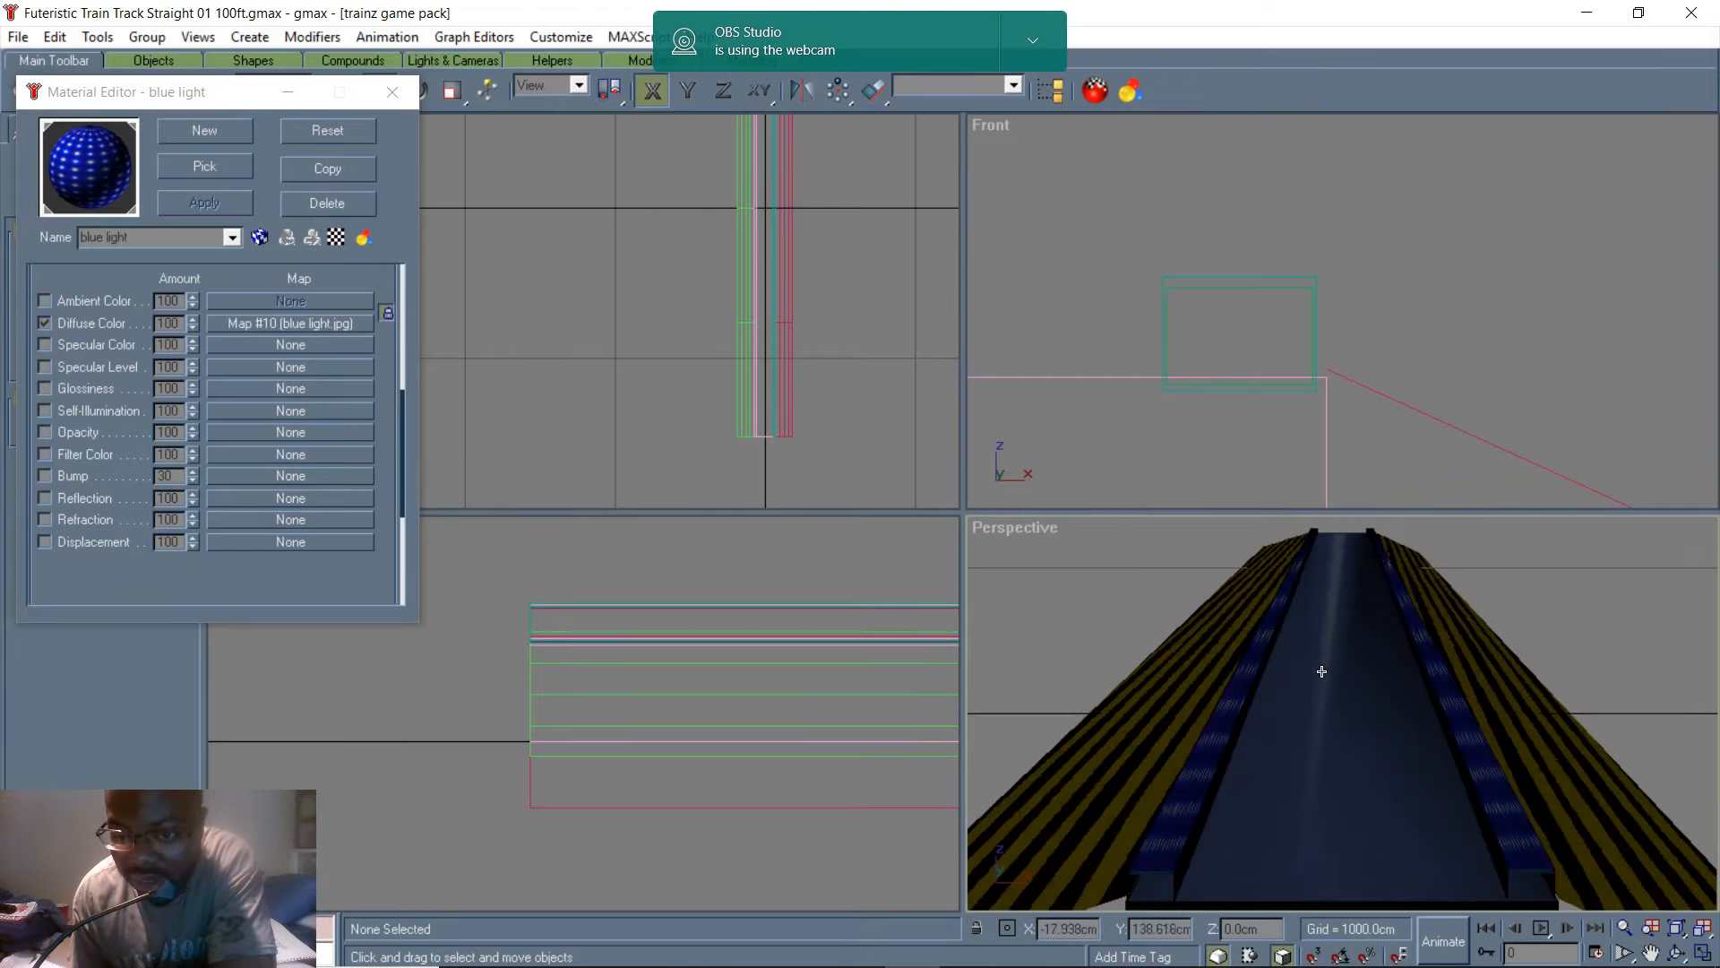
scroll(1341, 674, down, 2)
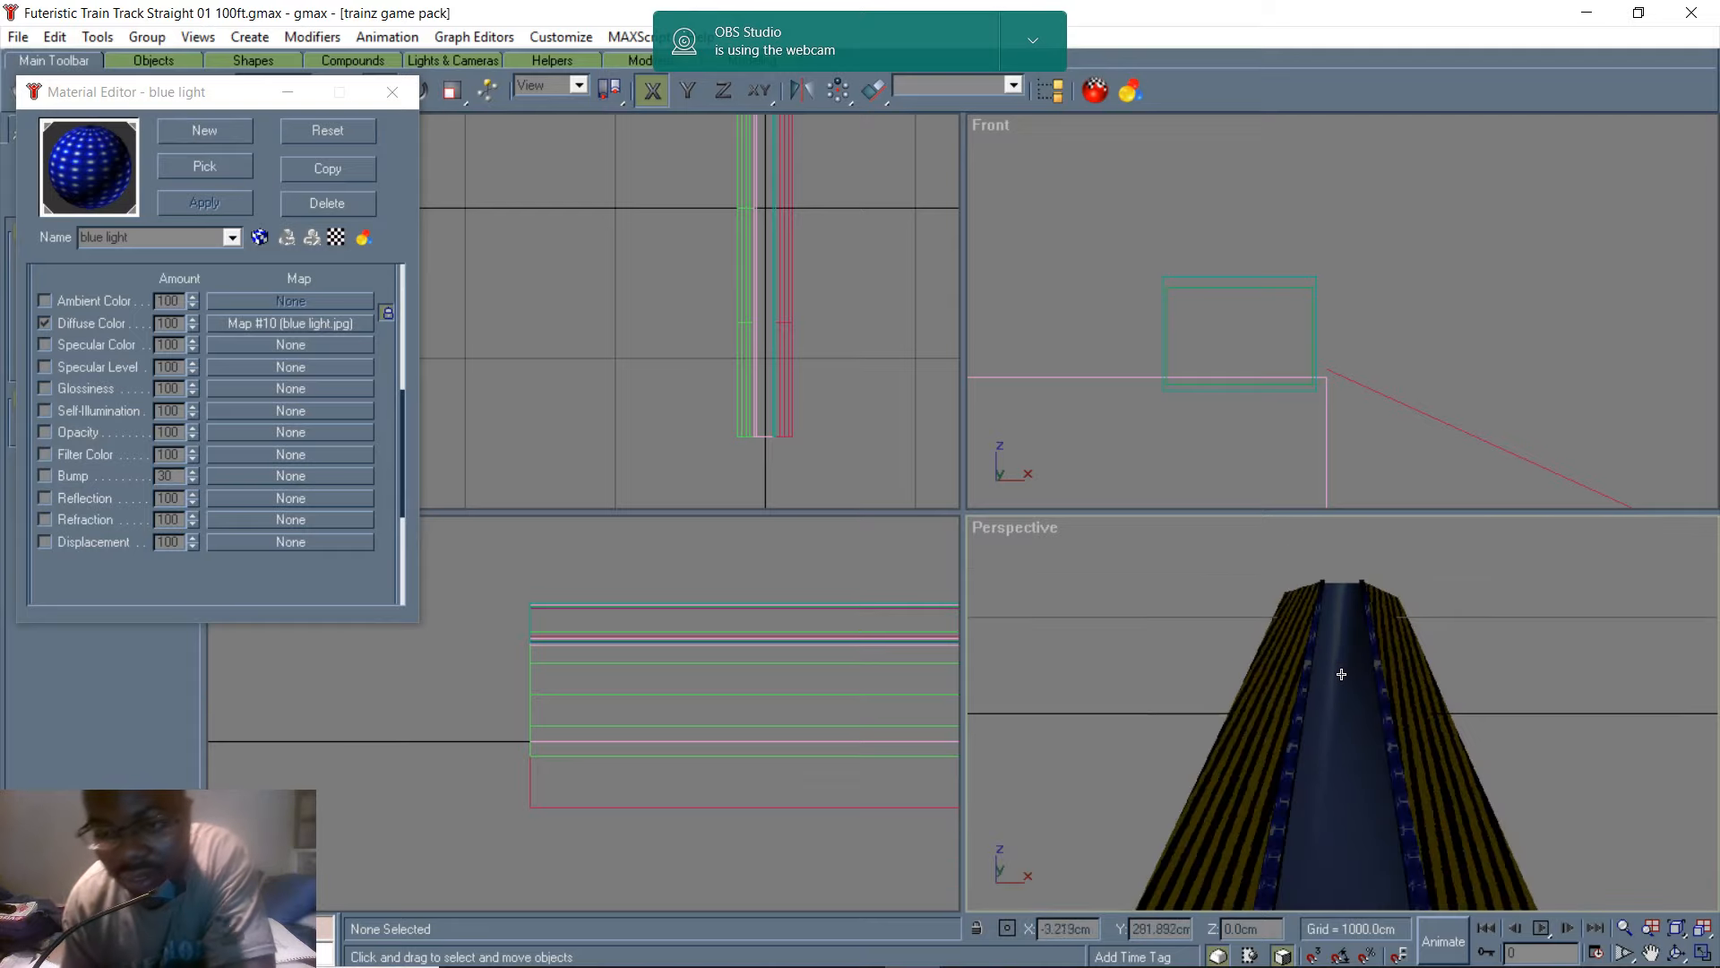
scroll(1341, 674, down, 1)
scroll(1156, 703, down, 2)
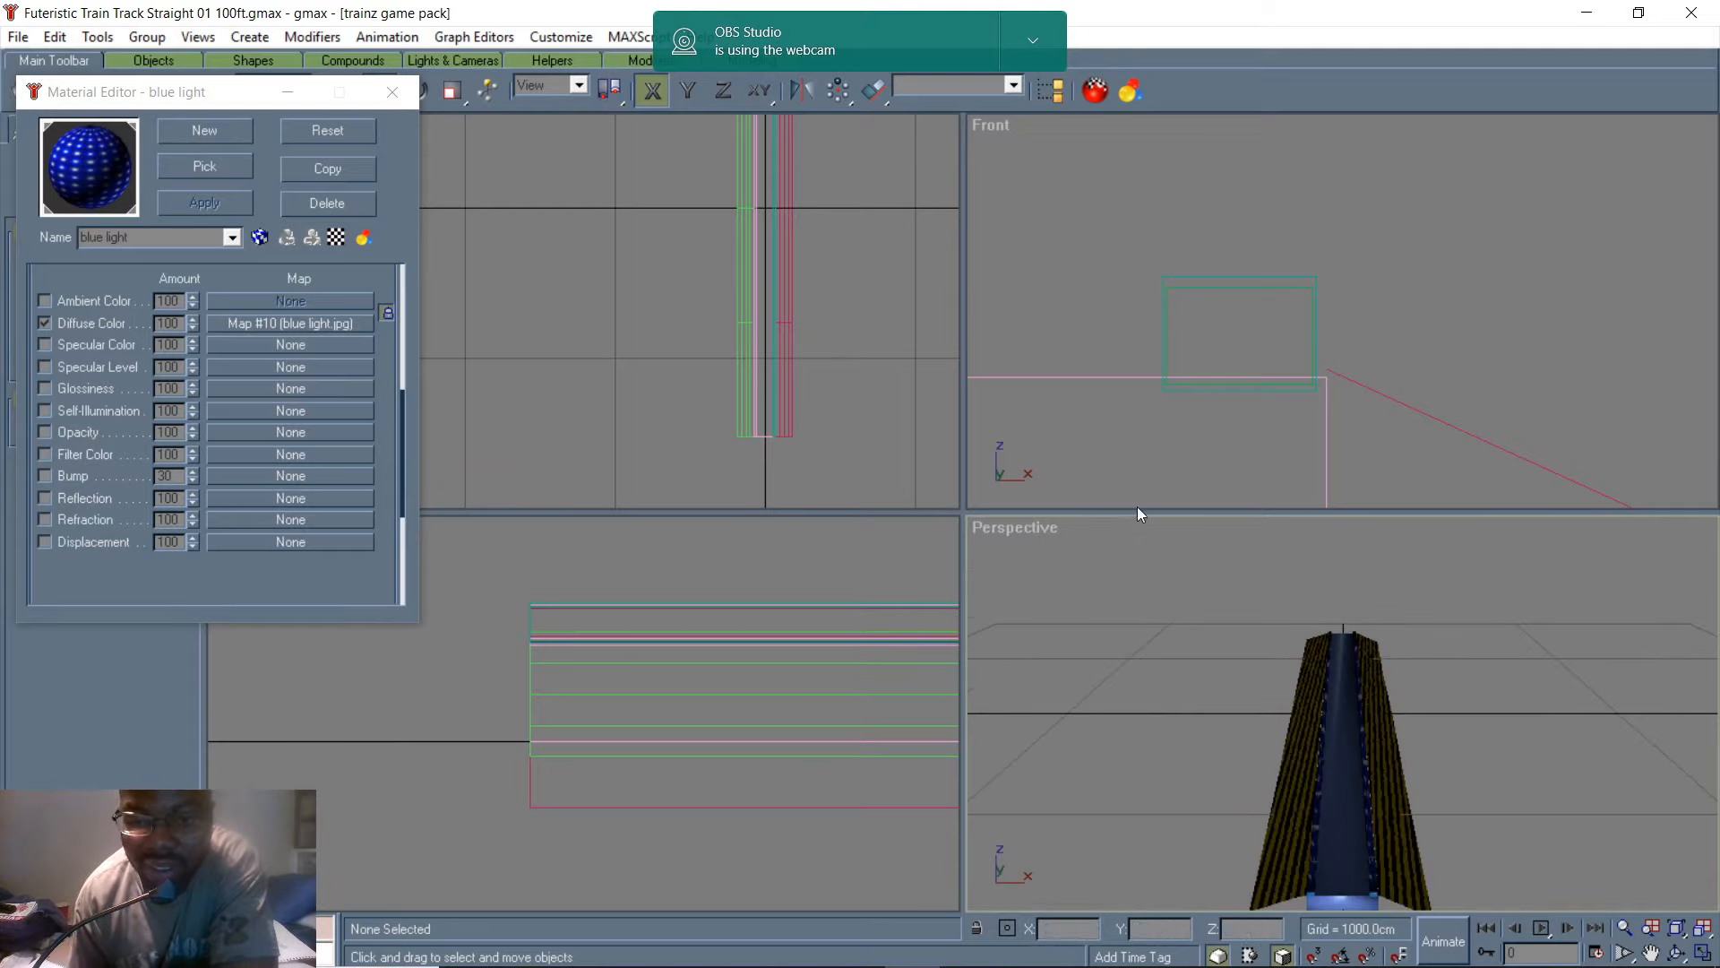
- Delete the wide central base box between the two rails, closing the Material Editor first
scroll(1148, 449, down, 4)
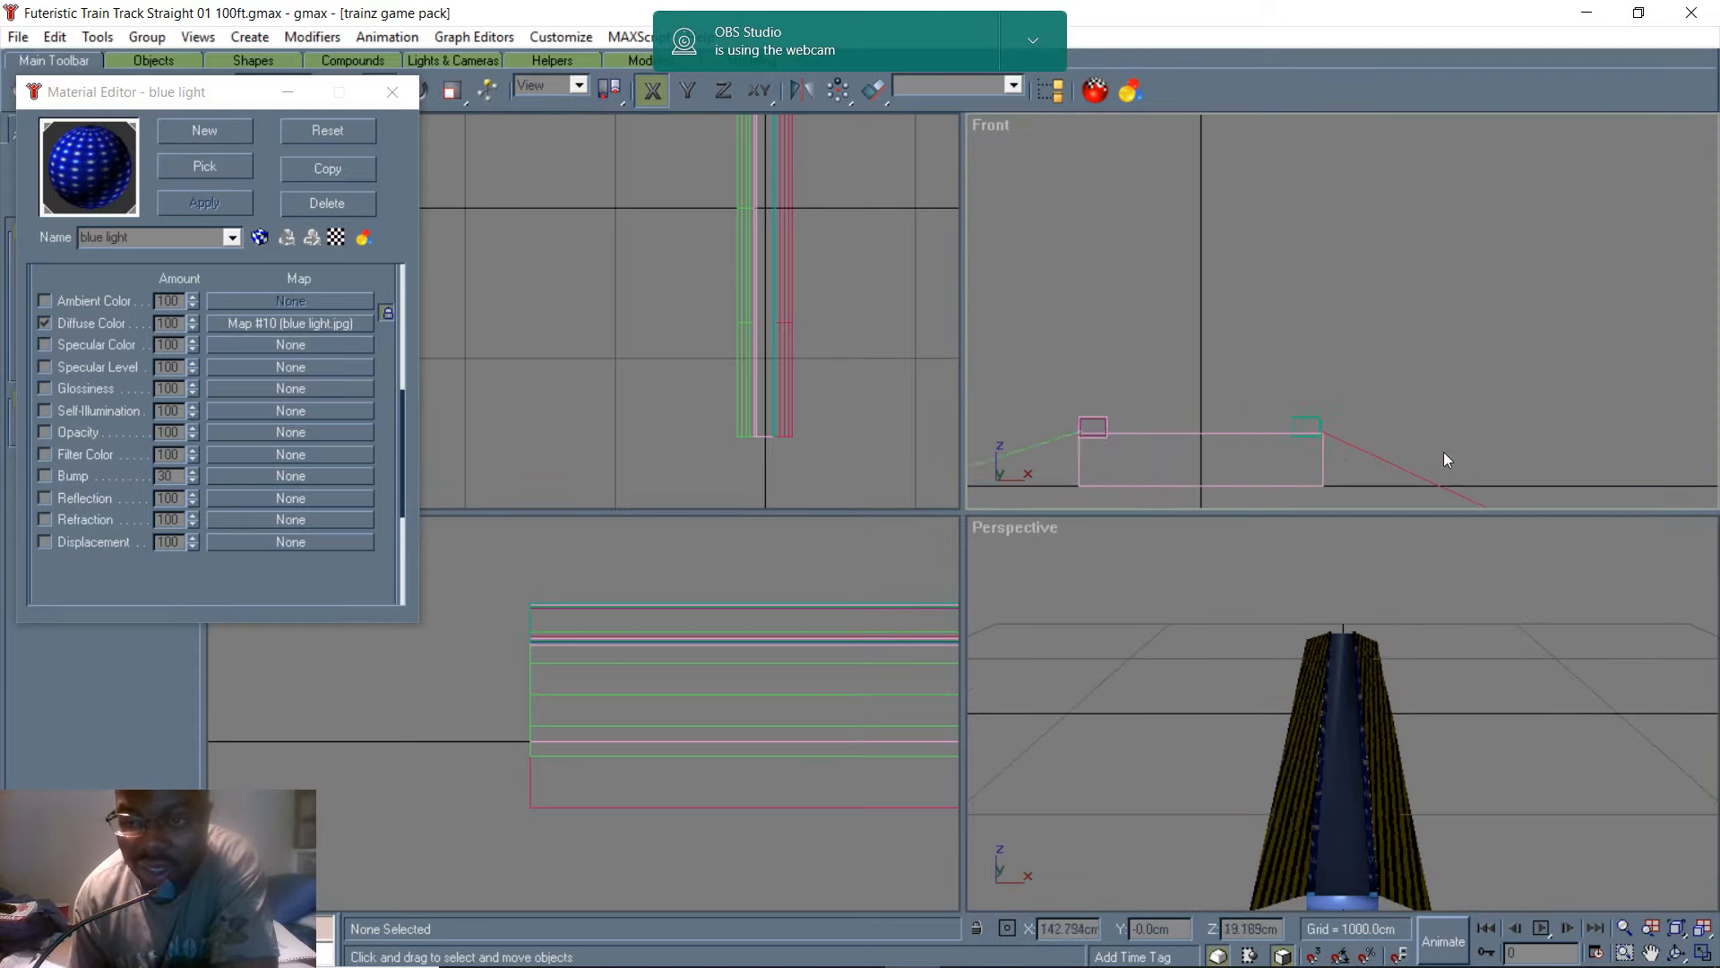
scroll(1443, 452, down, 3)
scroll(1304, 475, up, 4)
scroll(1613, 420, down, 2)
scroll(1677, 446, up, 2)
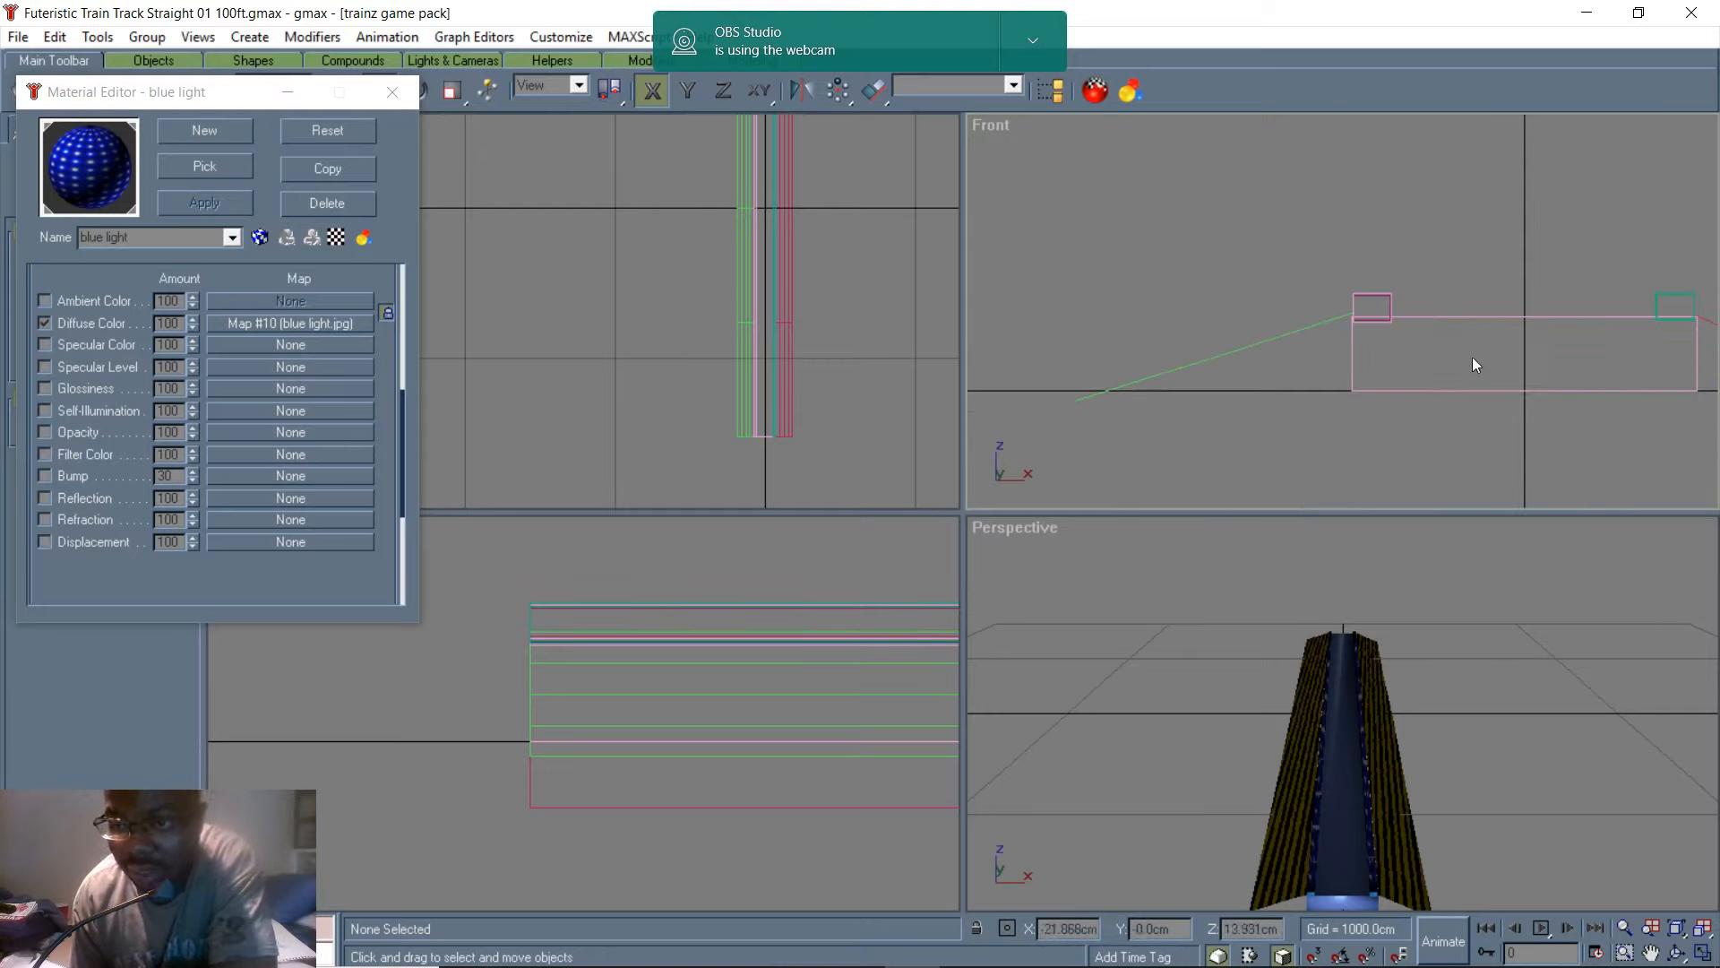
scroll(1089, 369, down, 3)
scroll(1533, 388, up, 3)
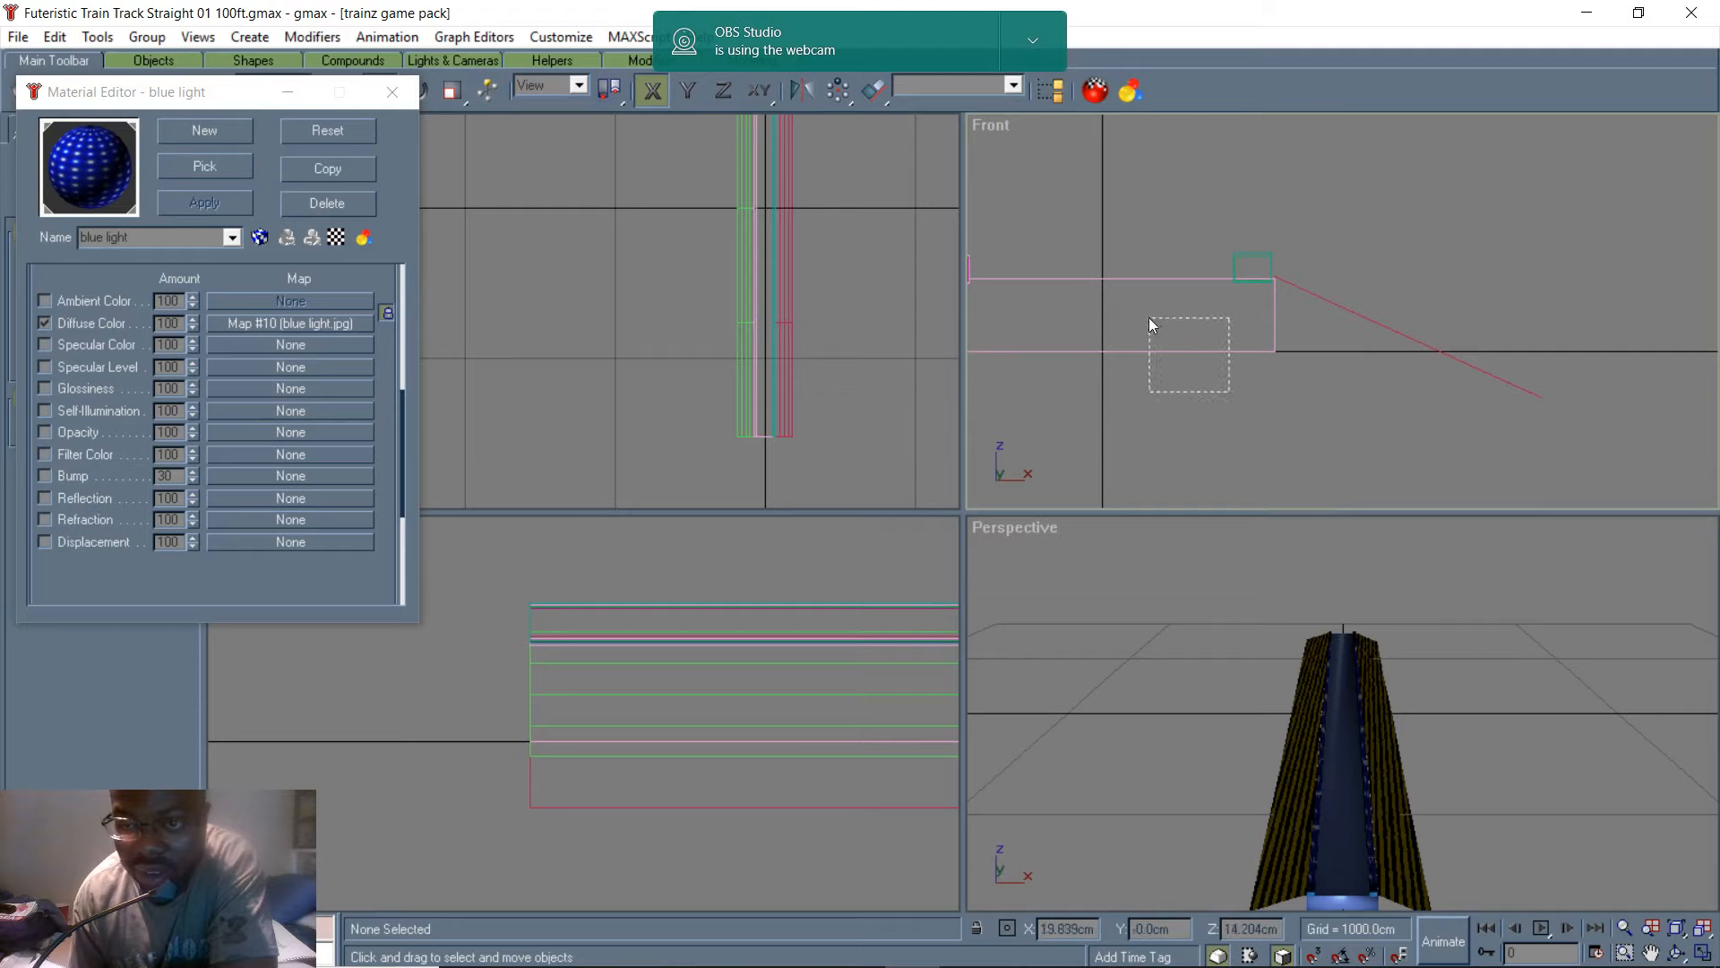
click(1195, 339)
right_click(1129, 337)
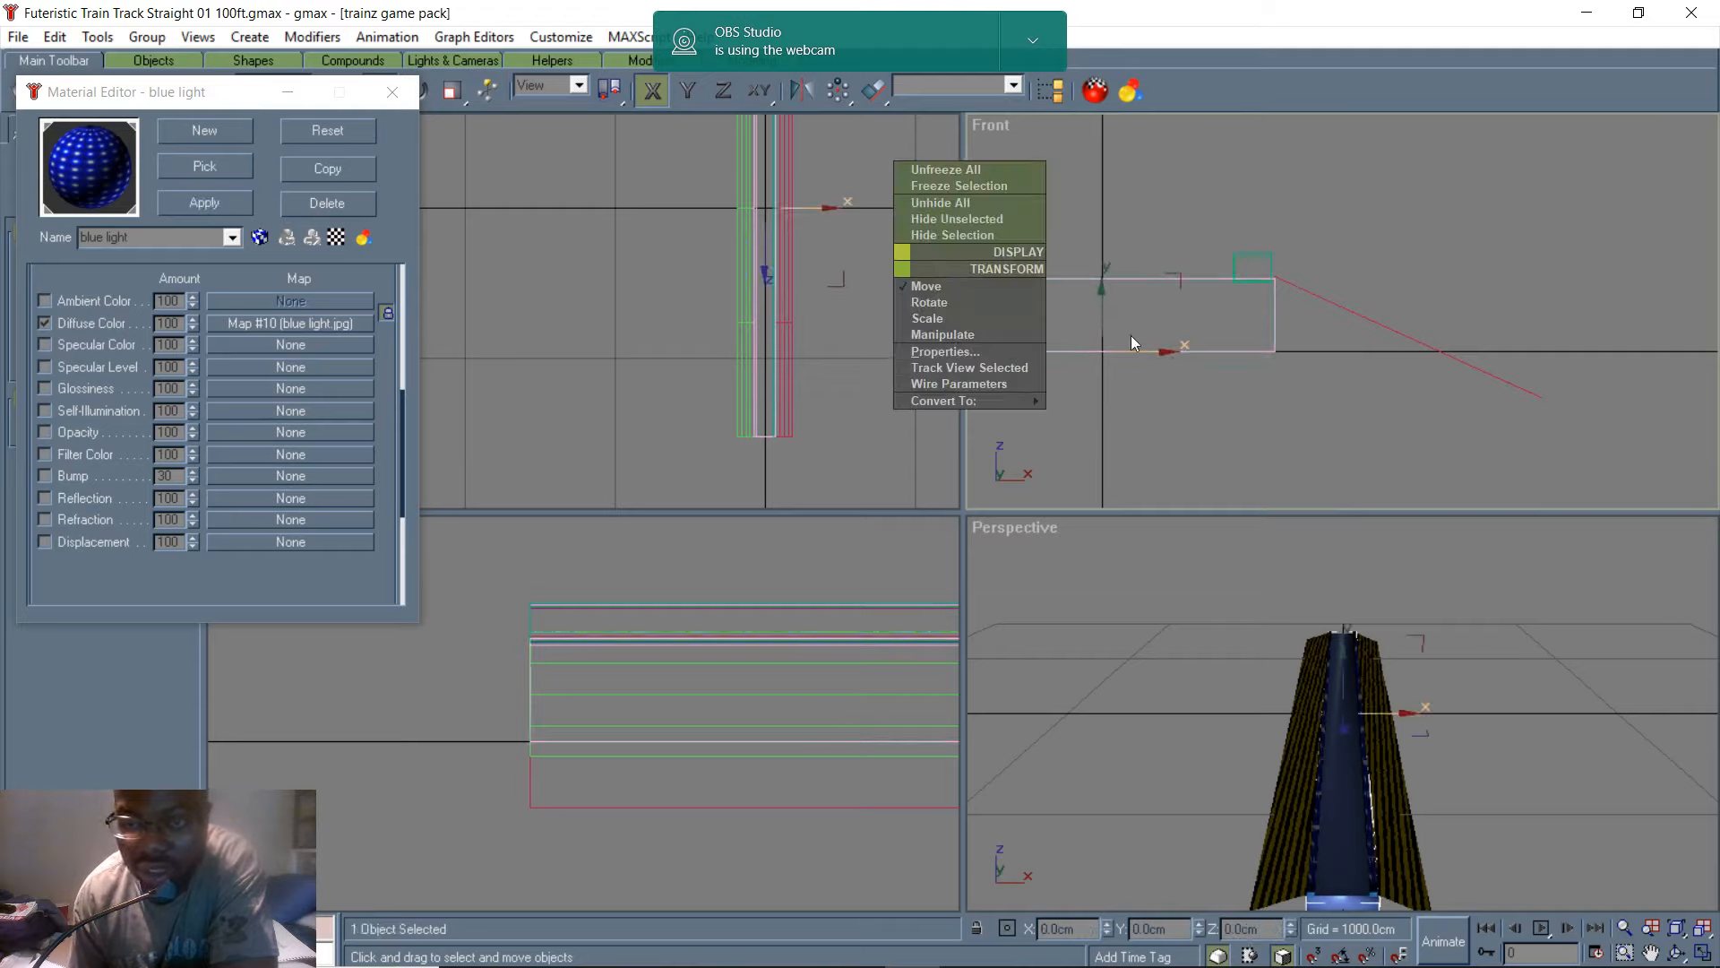
click(1092, 316)
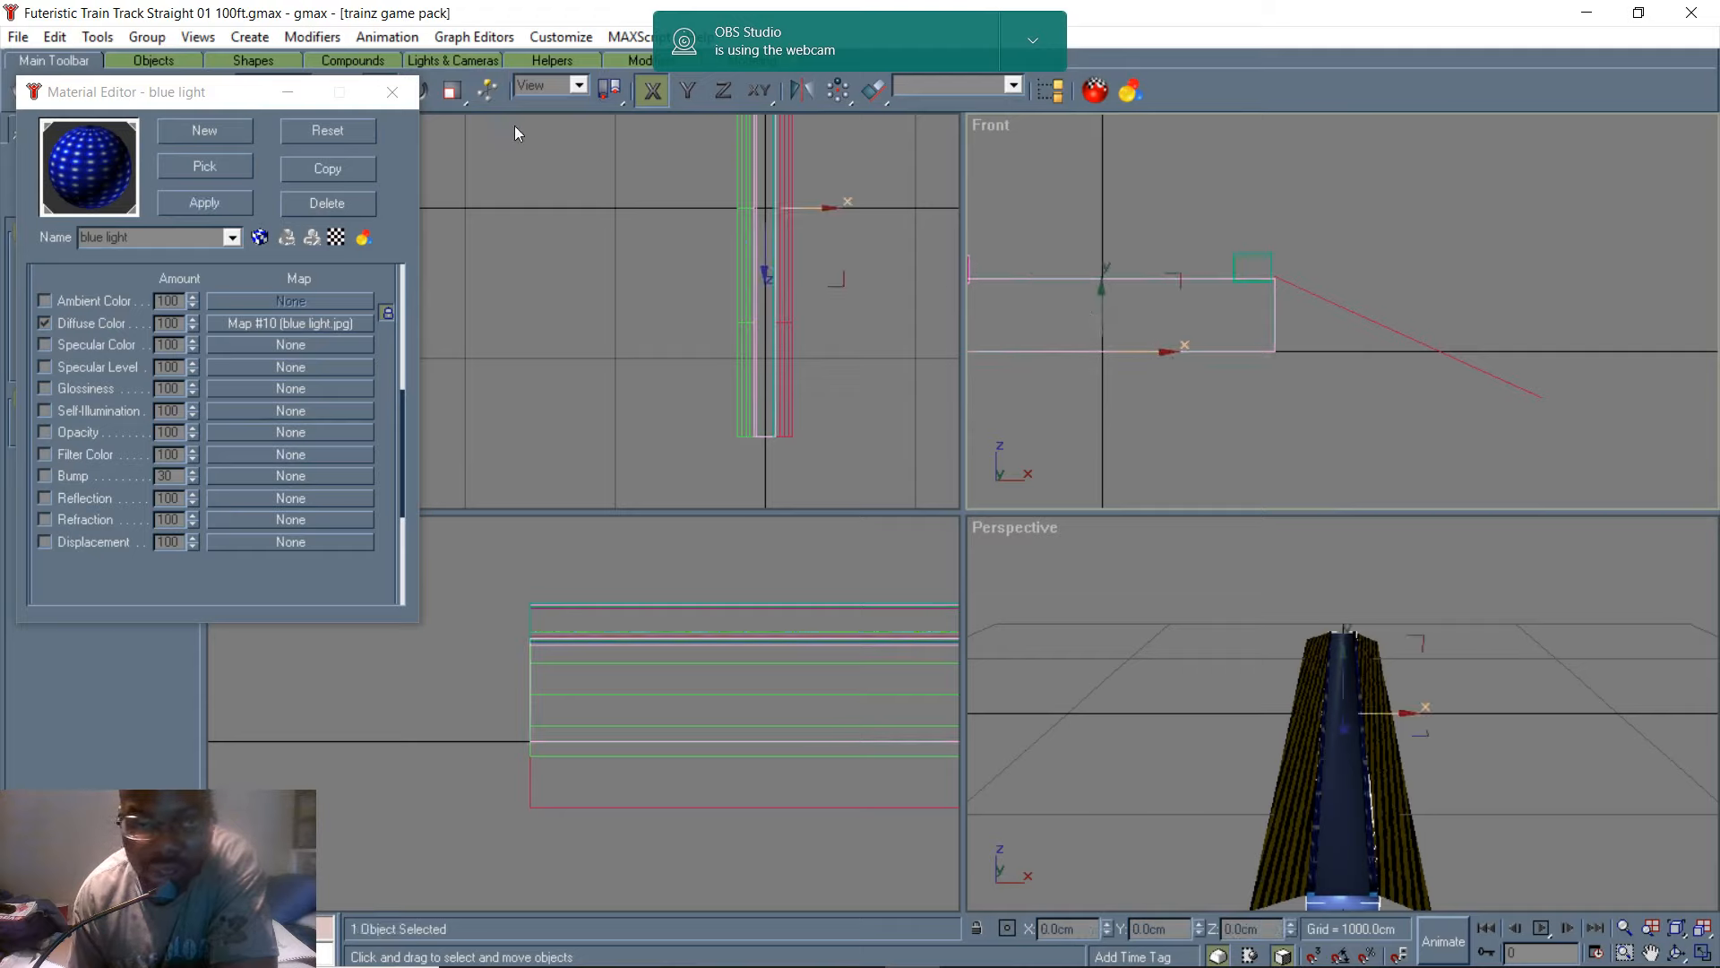
click(392, 91)
click(55, 37)
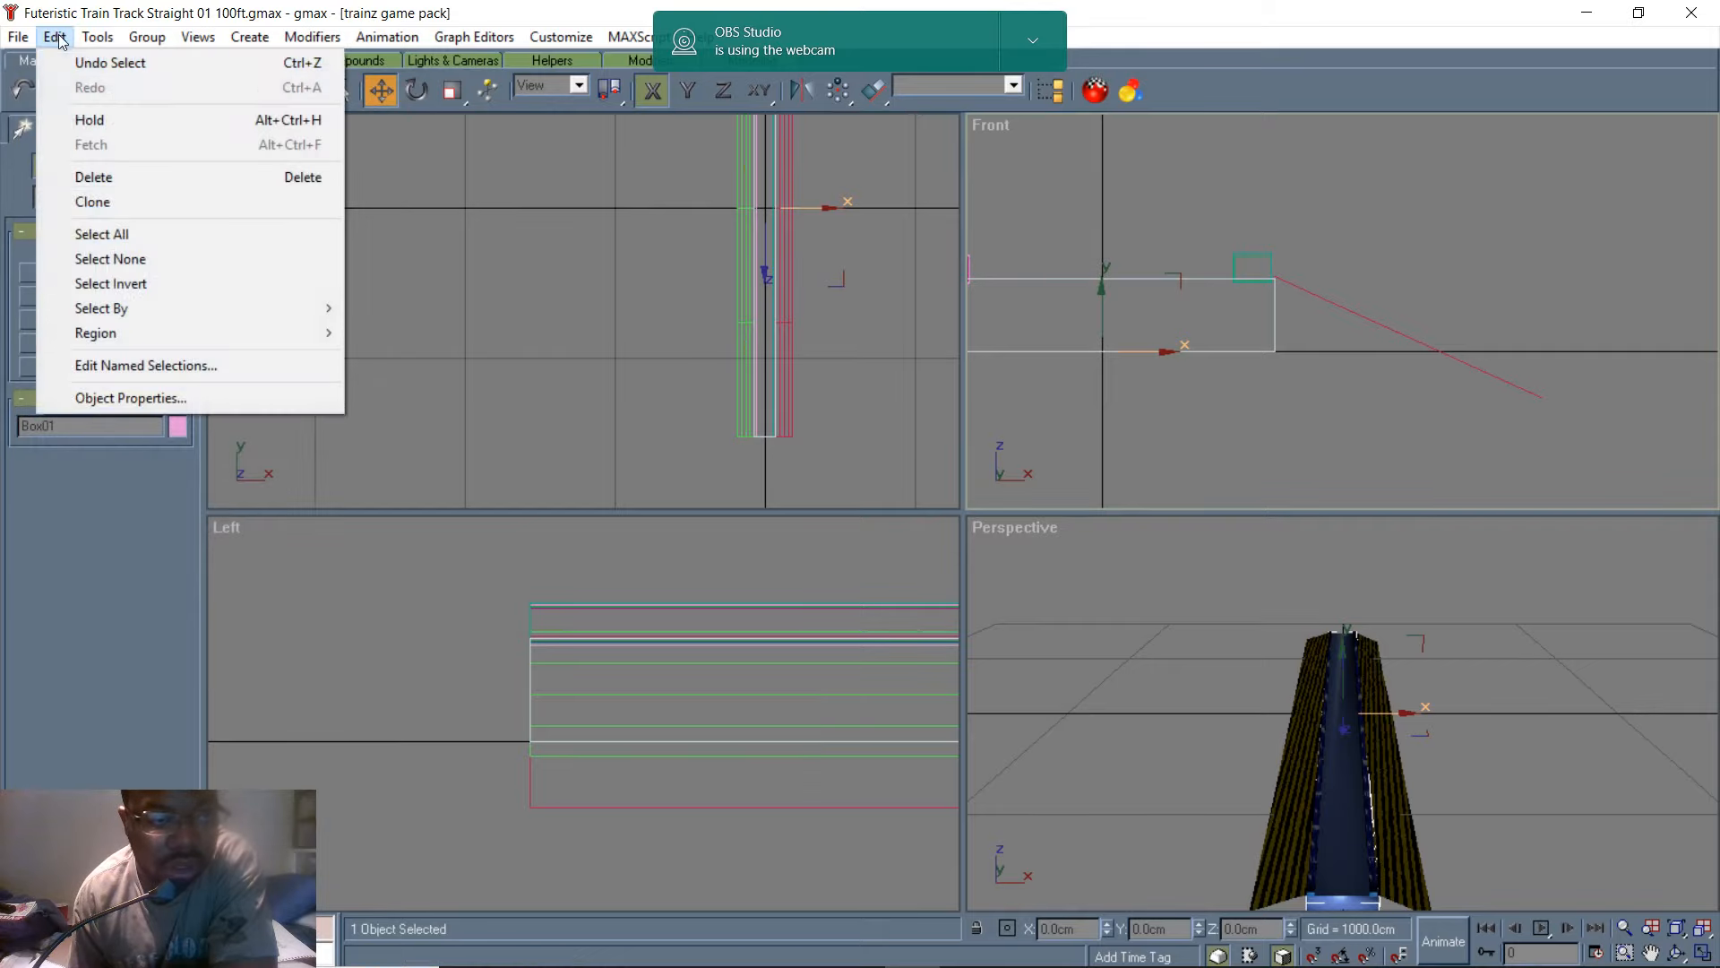
click(138, 183)
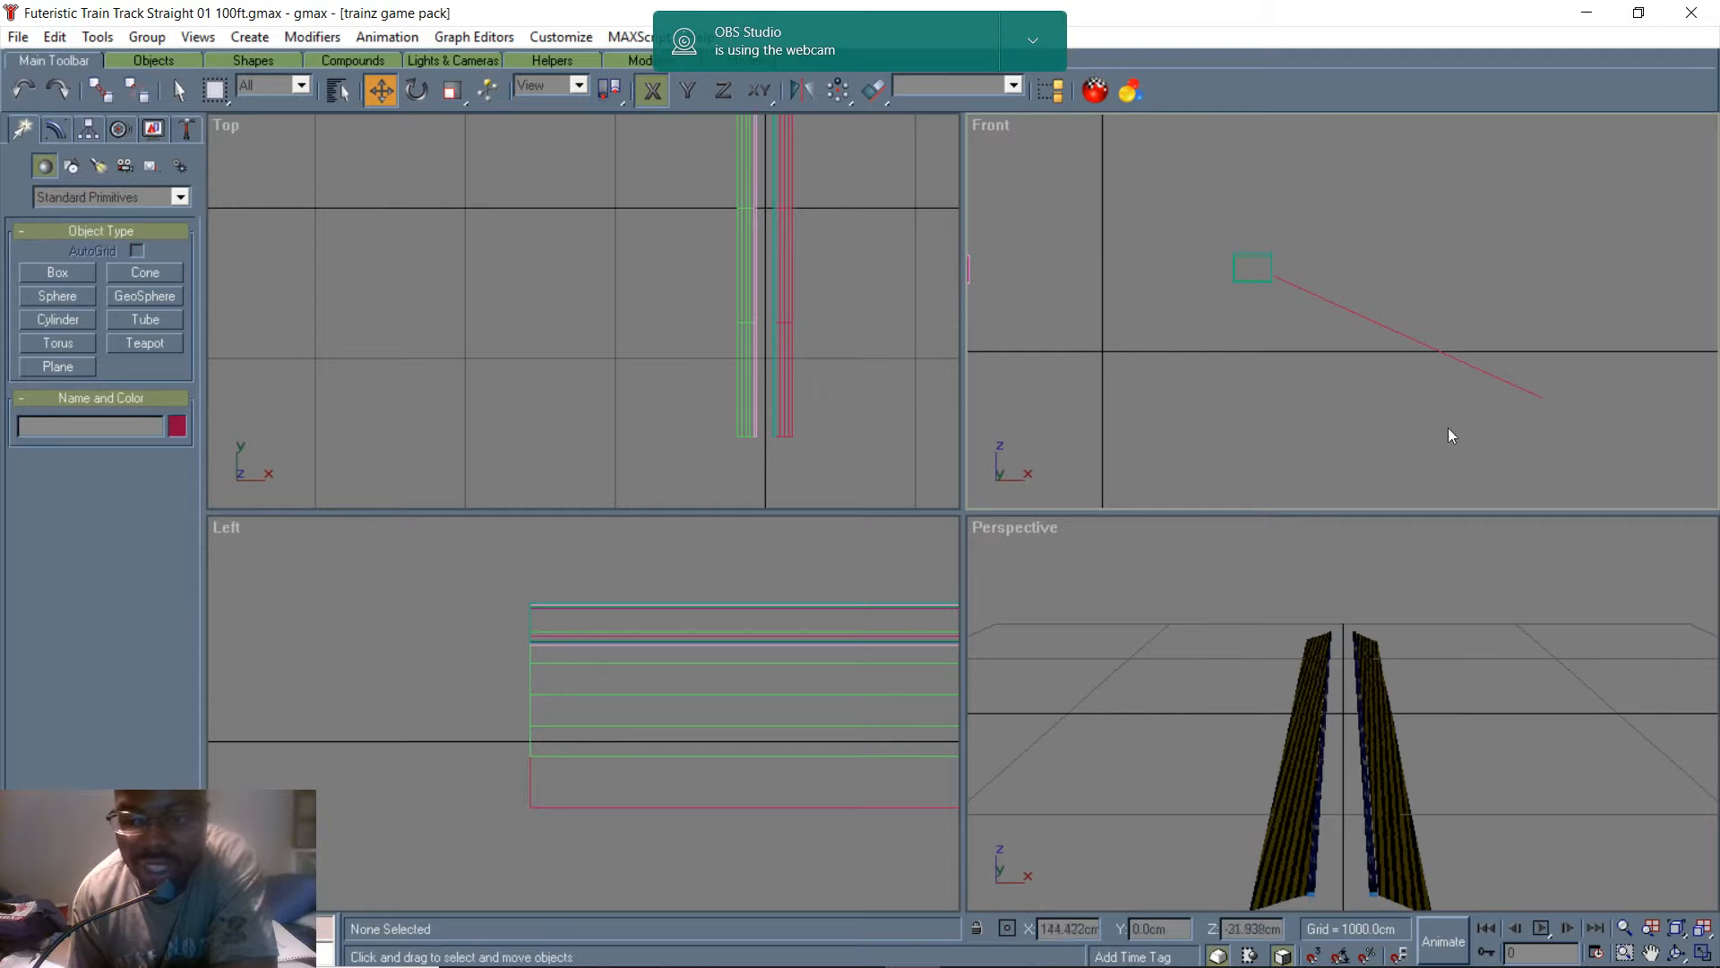
- Select the striped sloped plane beside the right-hand rail in the Perspective view
scroll(1528, 405, down, 2)
middle_drag(1375, 380, 1467, 385)
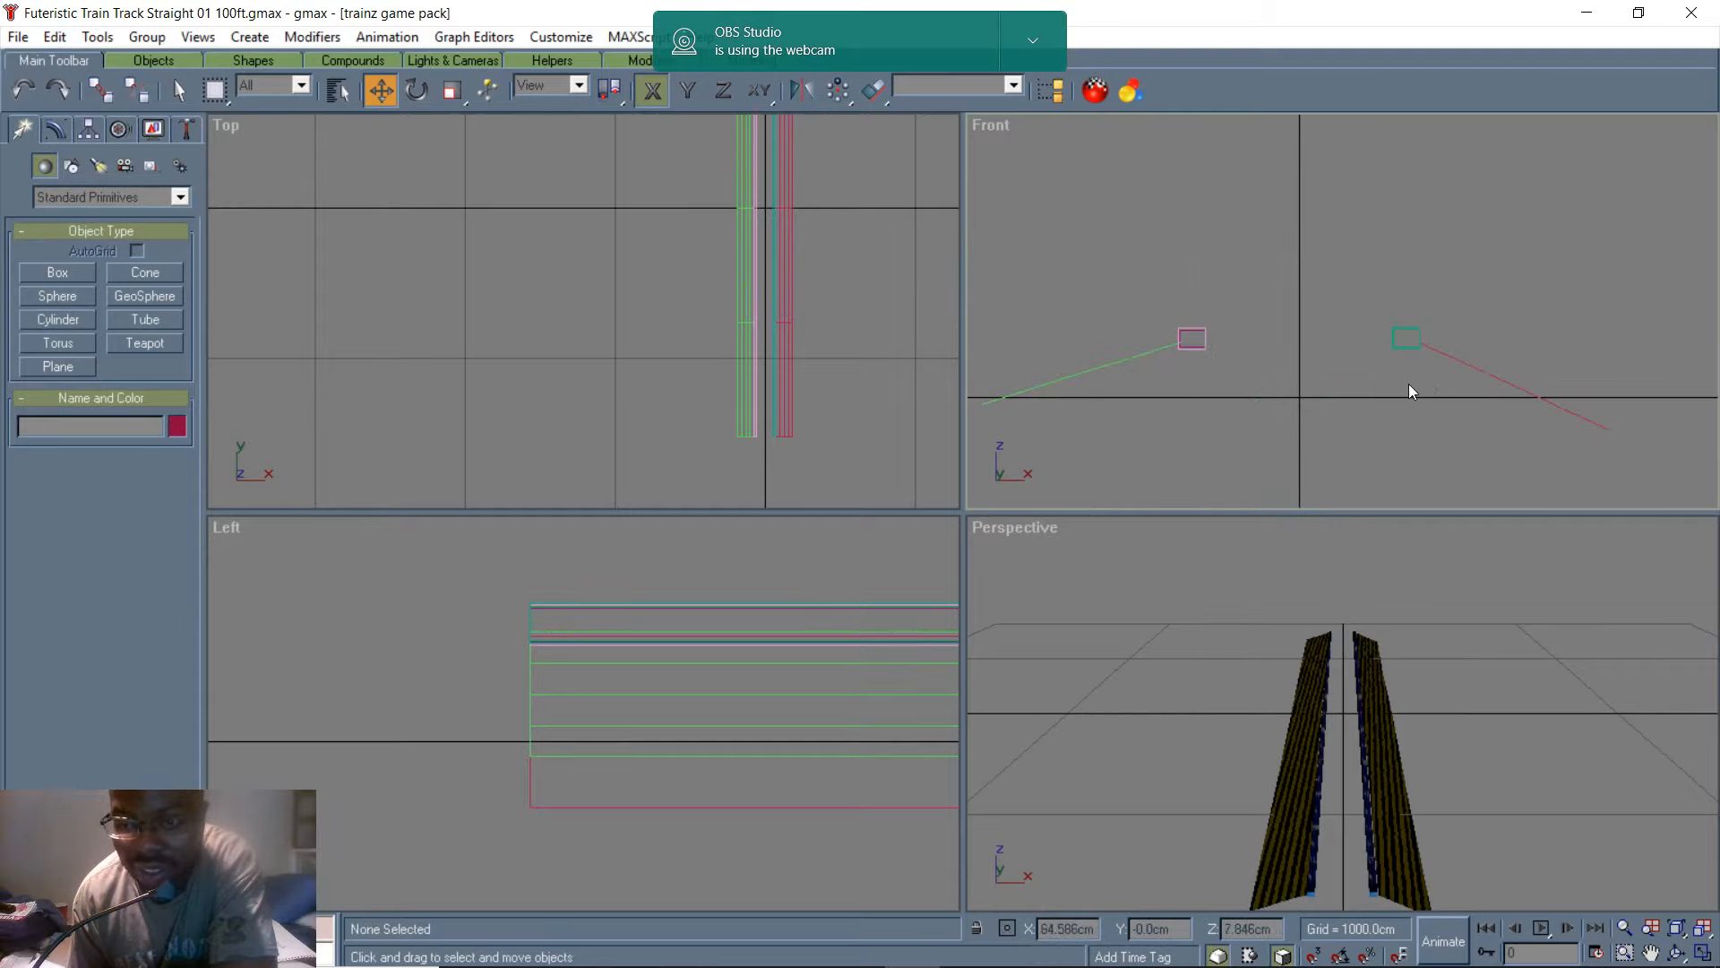
scroll(1408, 391, up, 2)
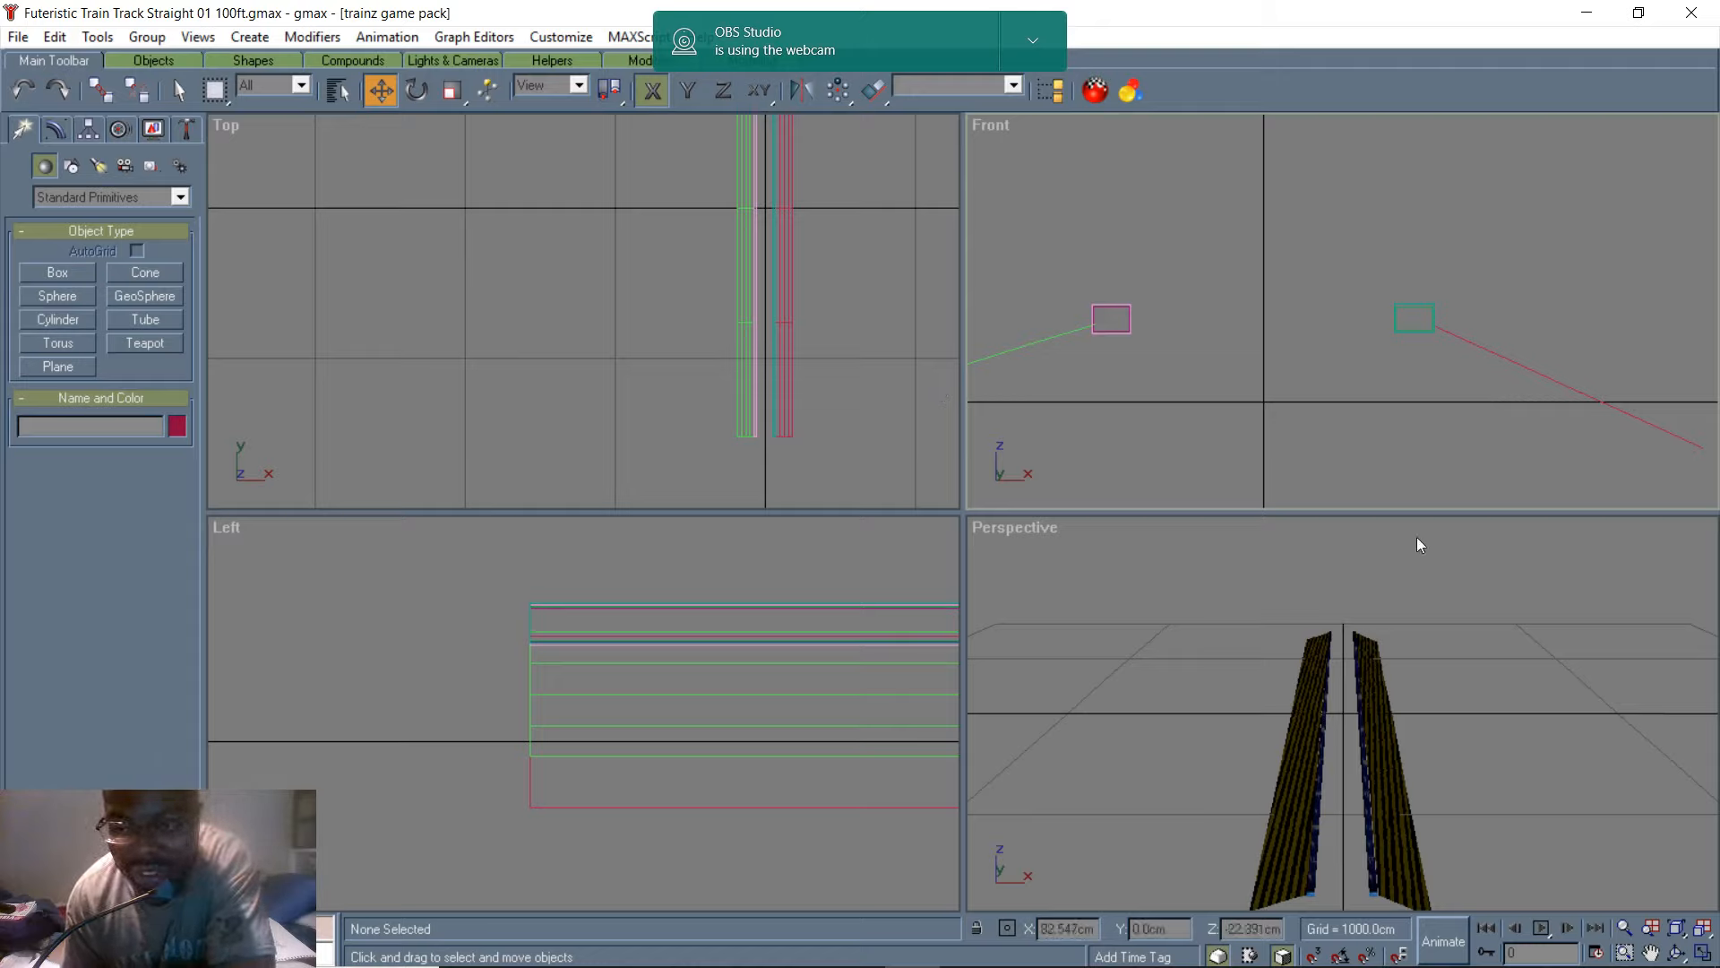
click(1394, 785)
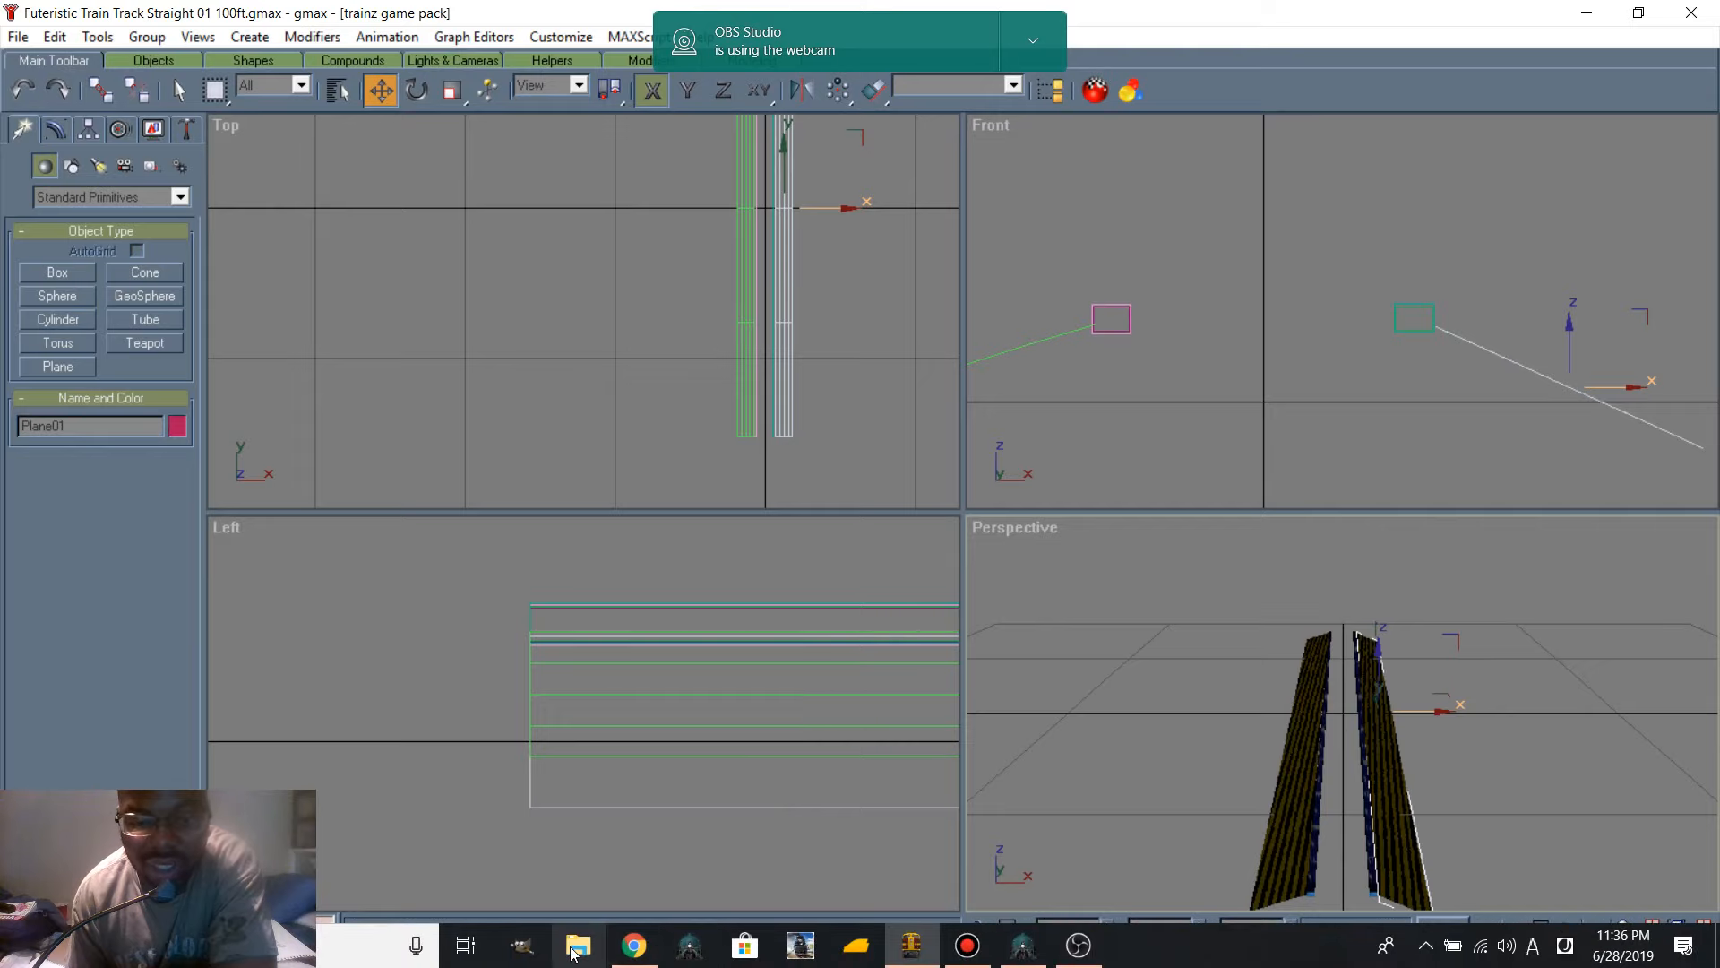
- Look through the Downloads folder in File Explorer for a blue texture, view the blue neon image, and return to gmax
click(574, 948)
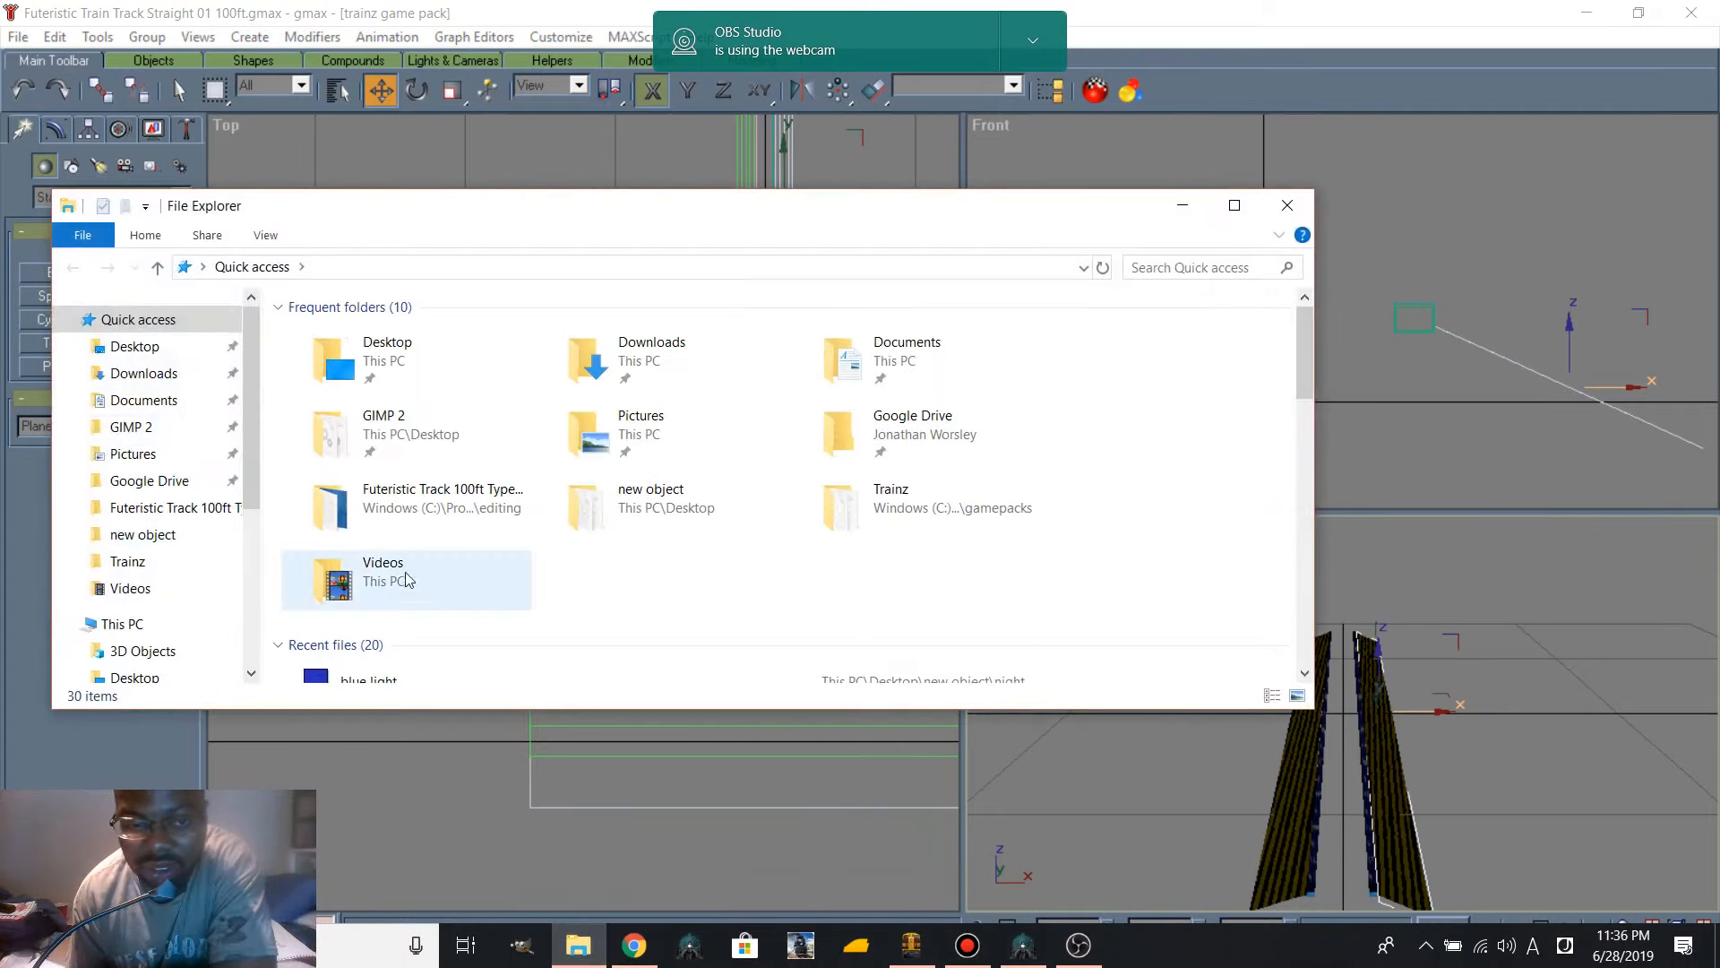
scroll(377, 555, down, 1)
scroll(394, 574, up, 2)
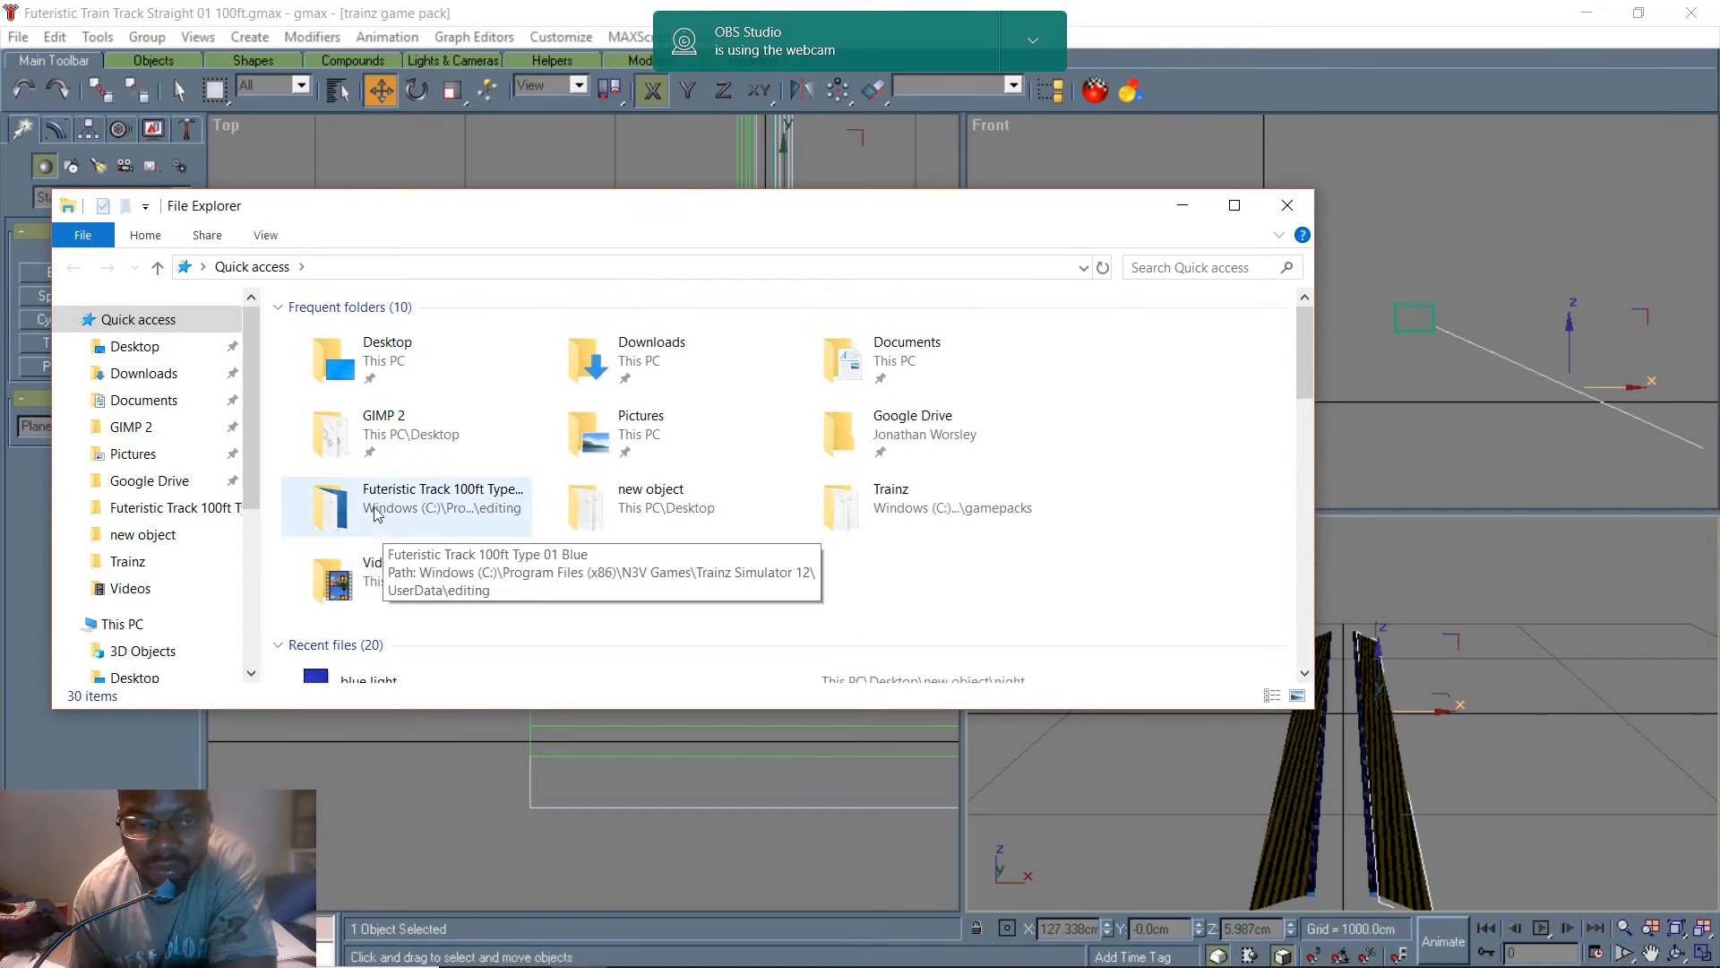
double_click(625, 362)
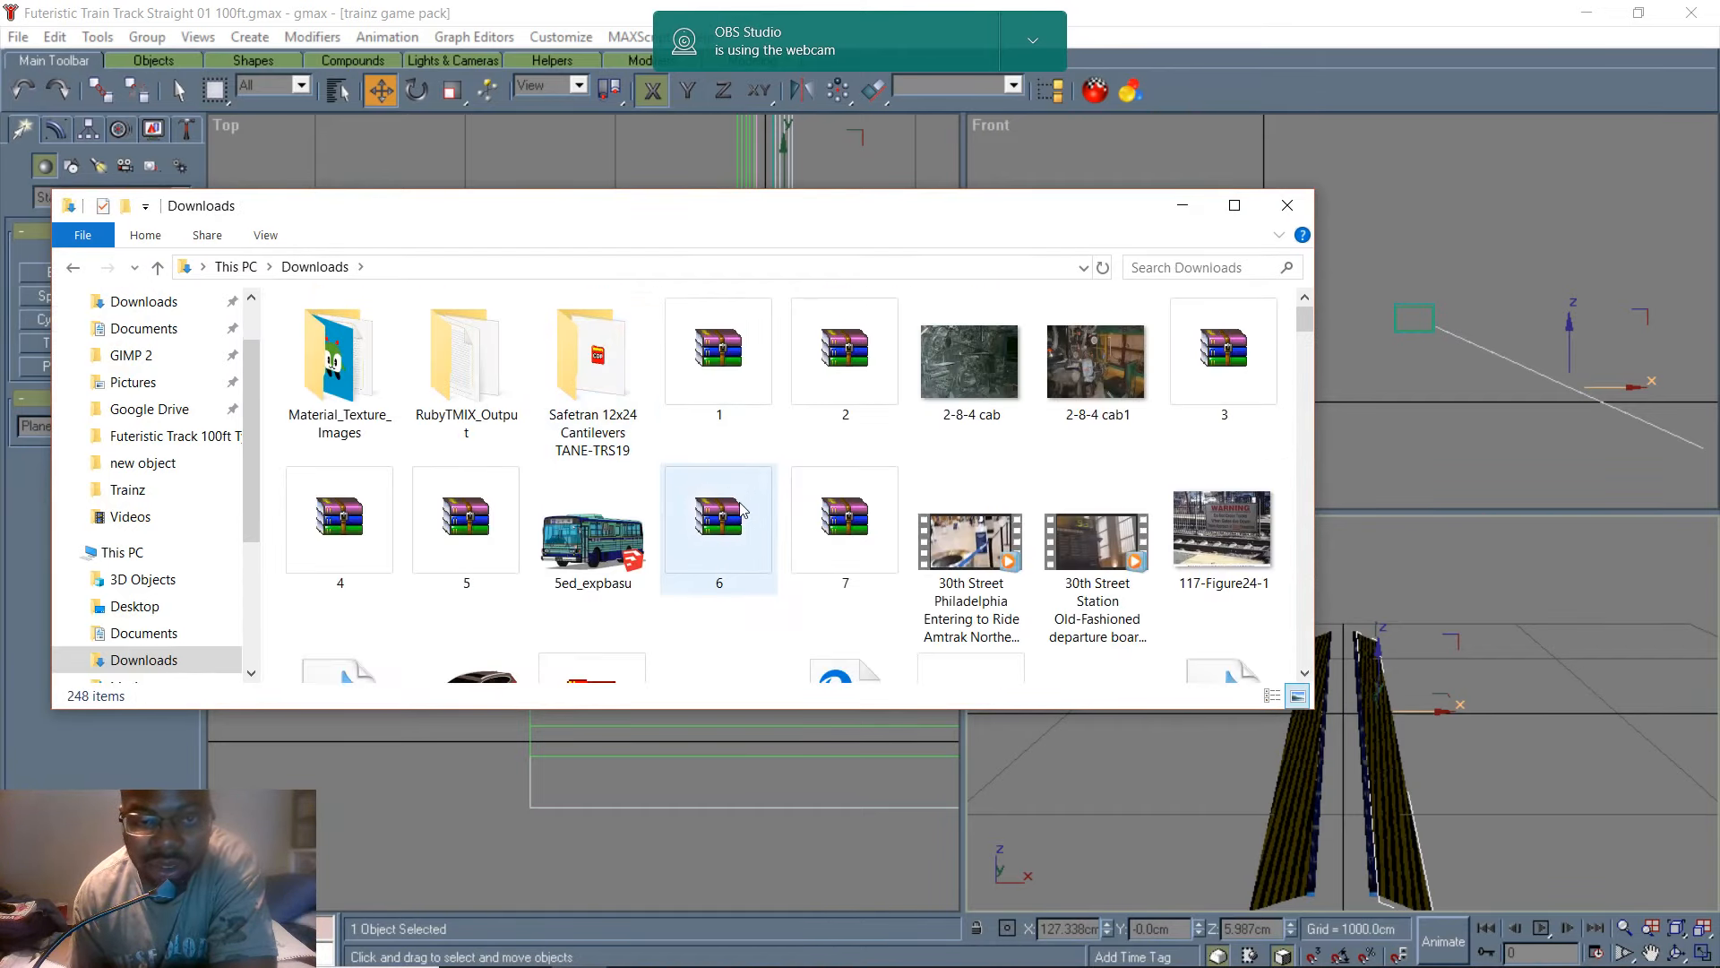
scroll(751, 552, down, 5)
scroll(751, 552, down, 2)
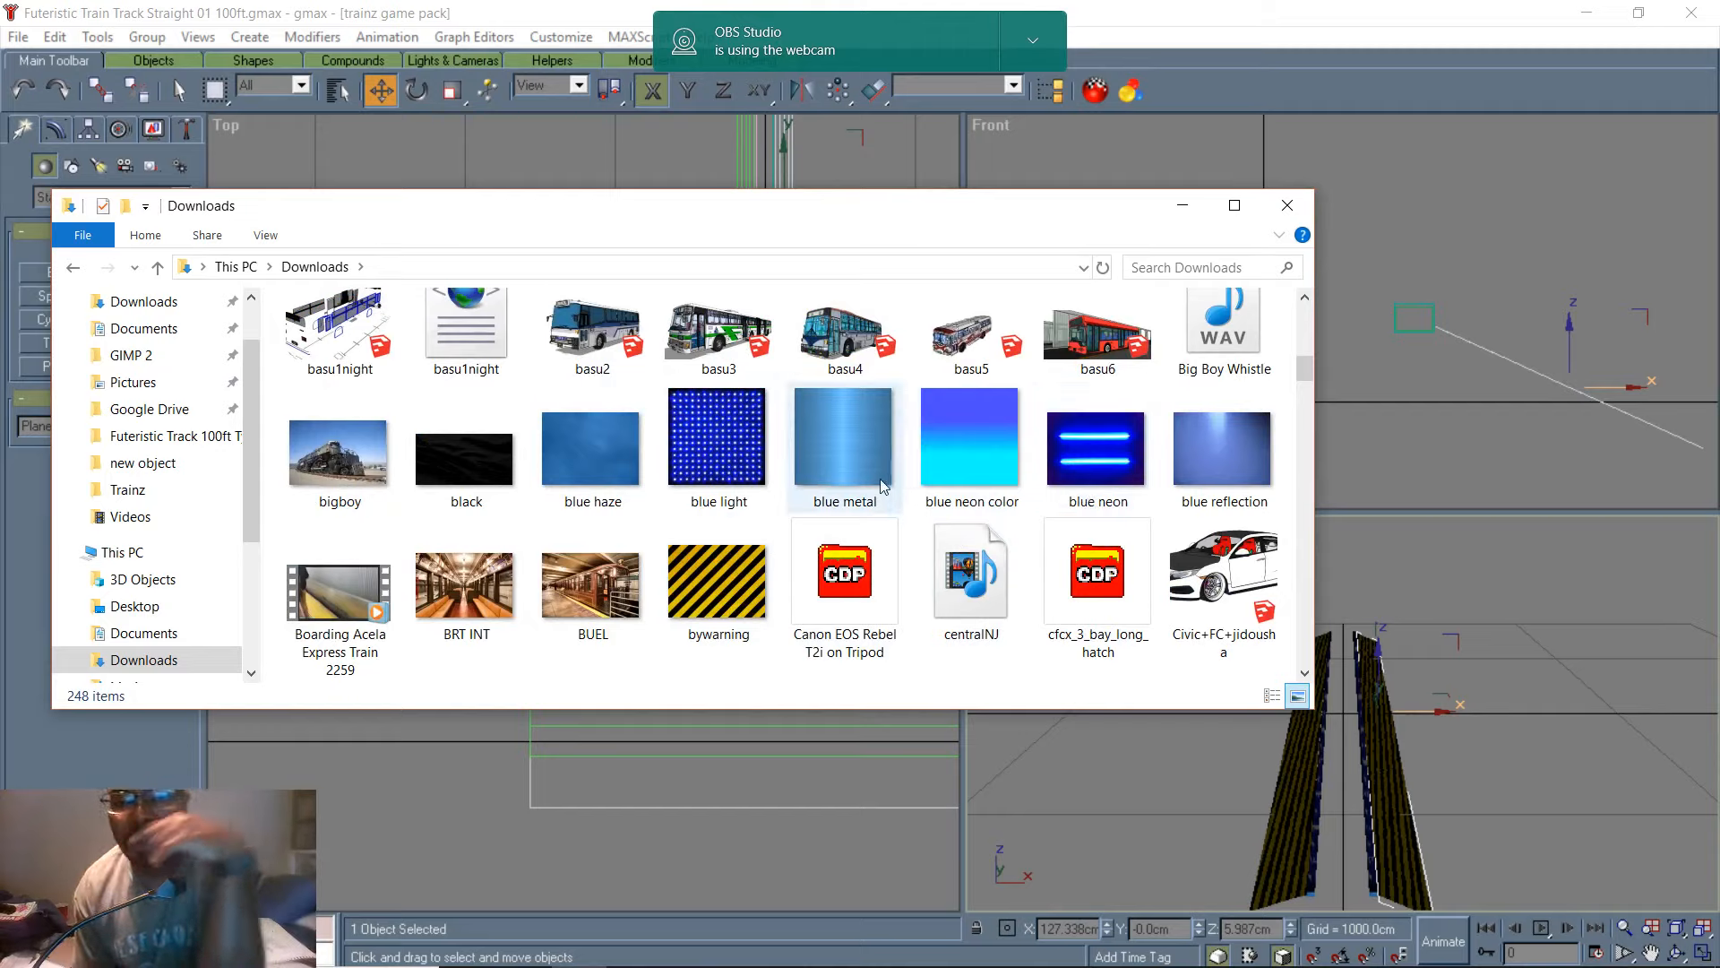
click(1104, 470)
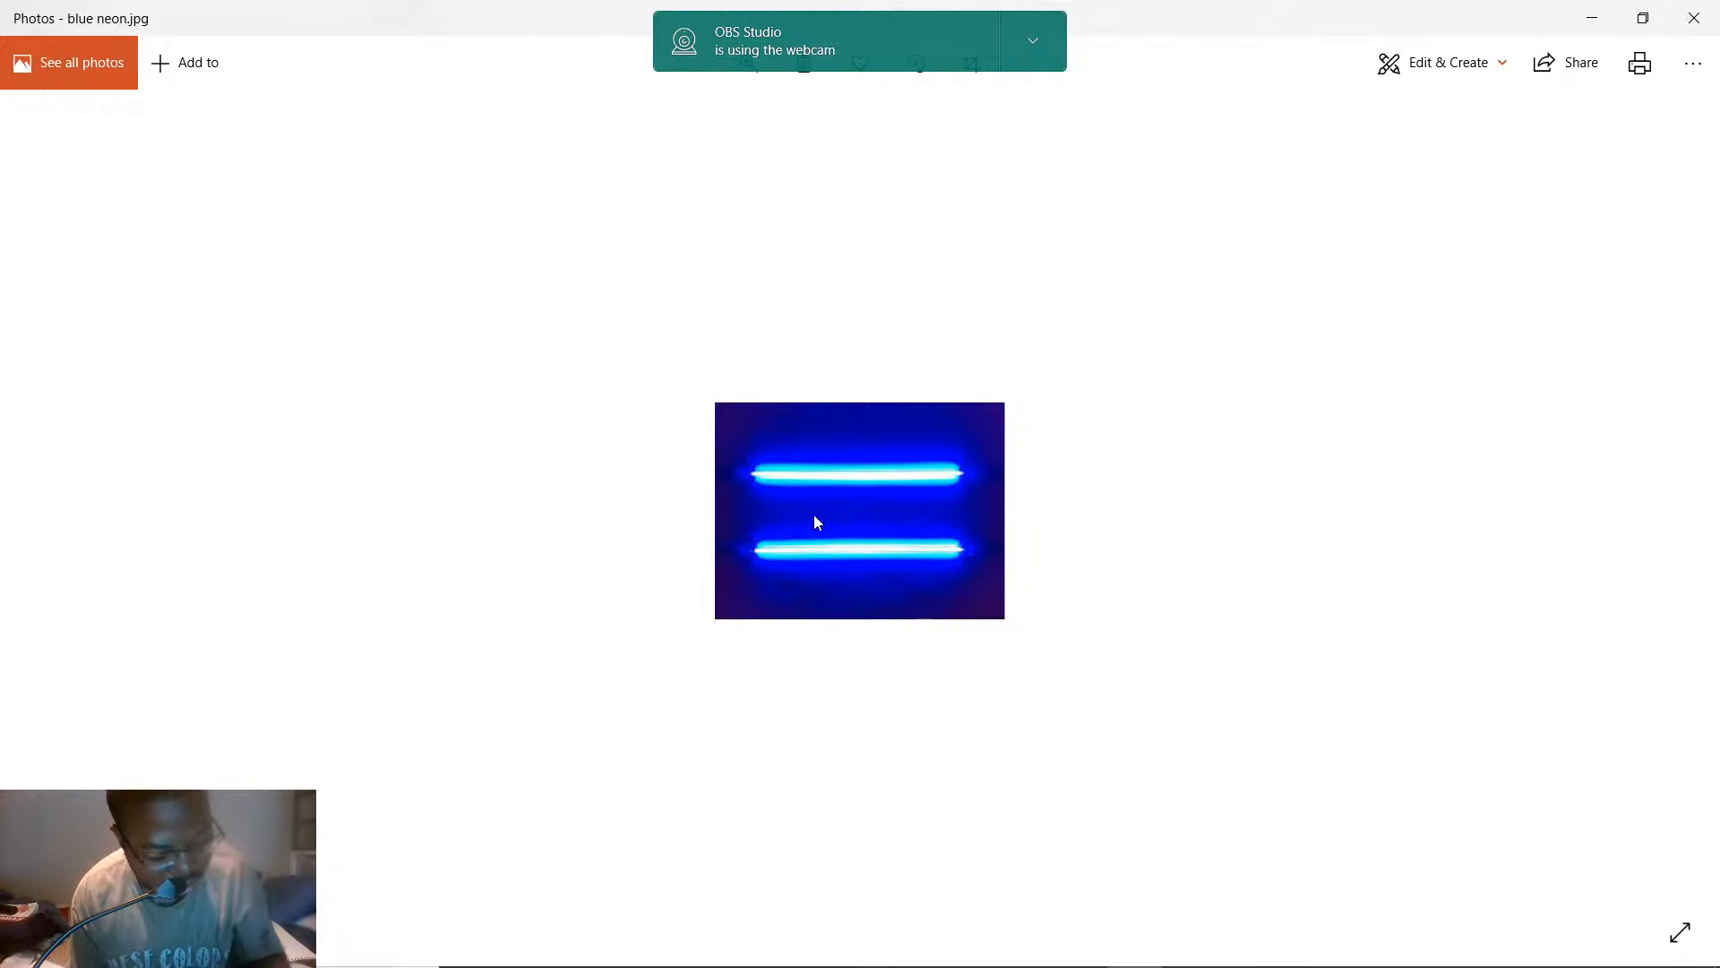
click(1694, 18)
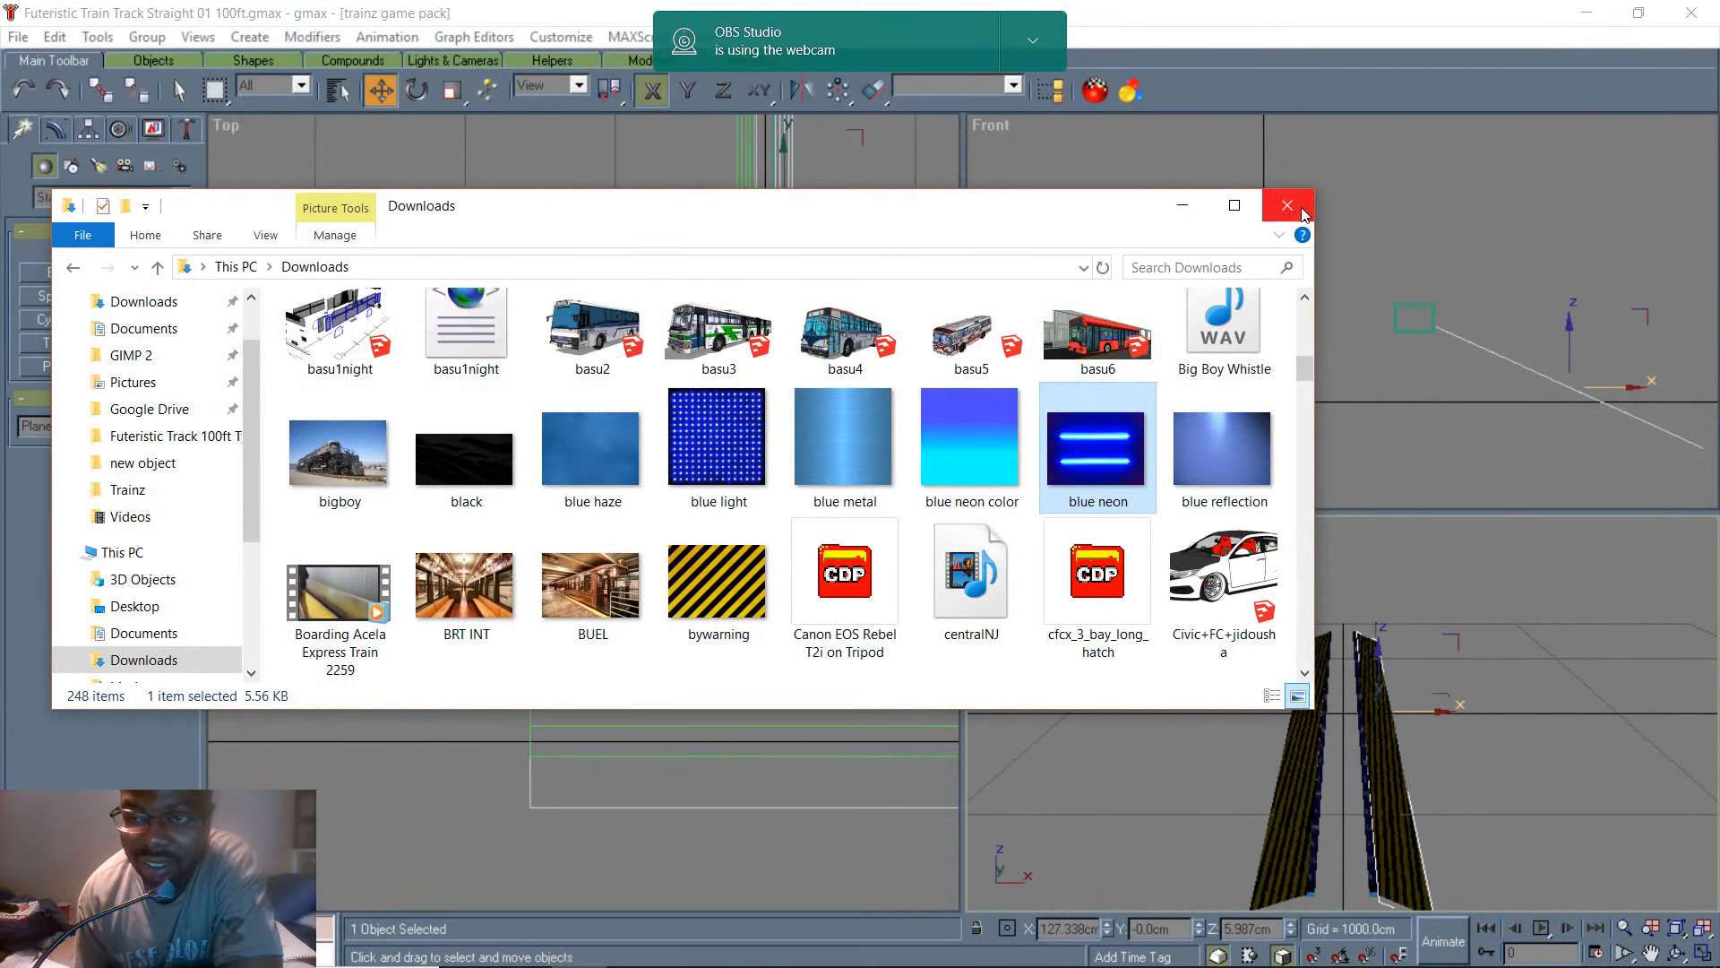
click(1306, 211)
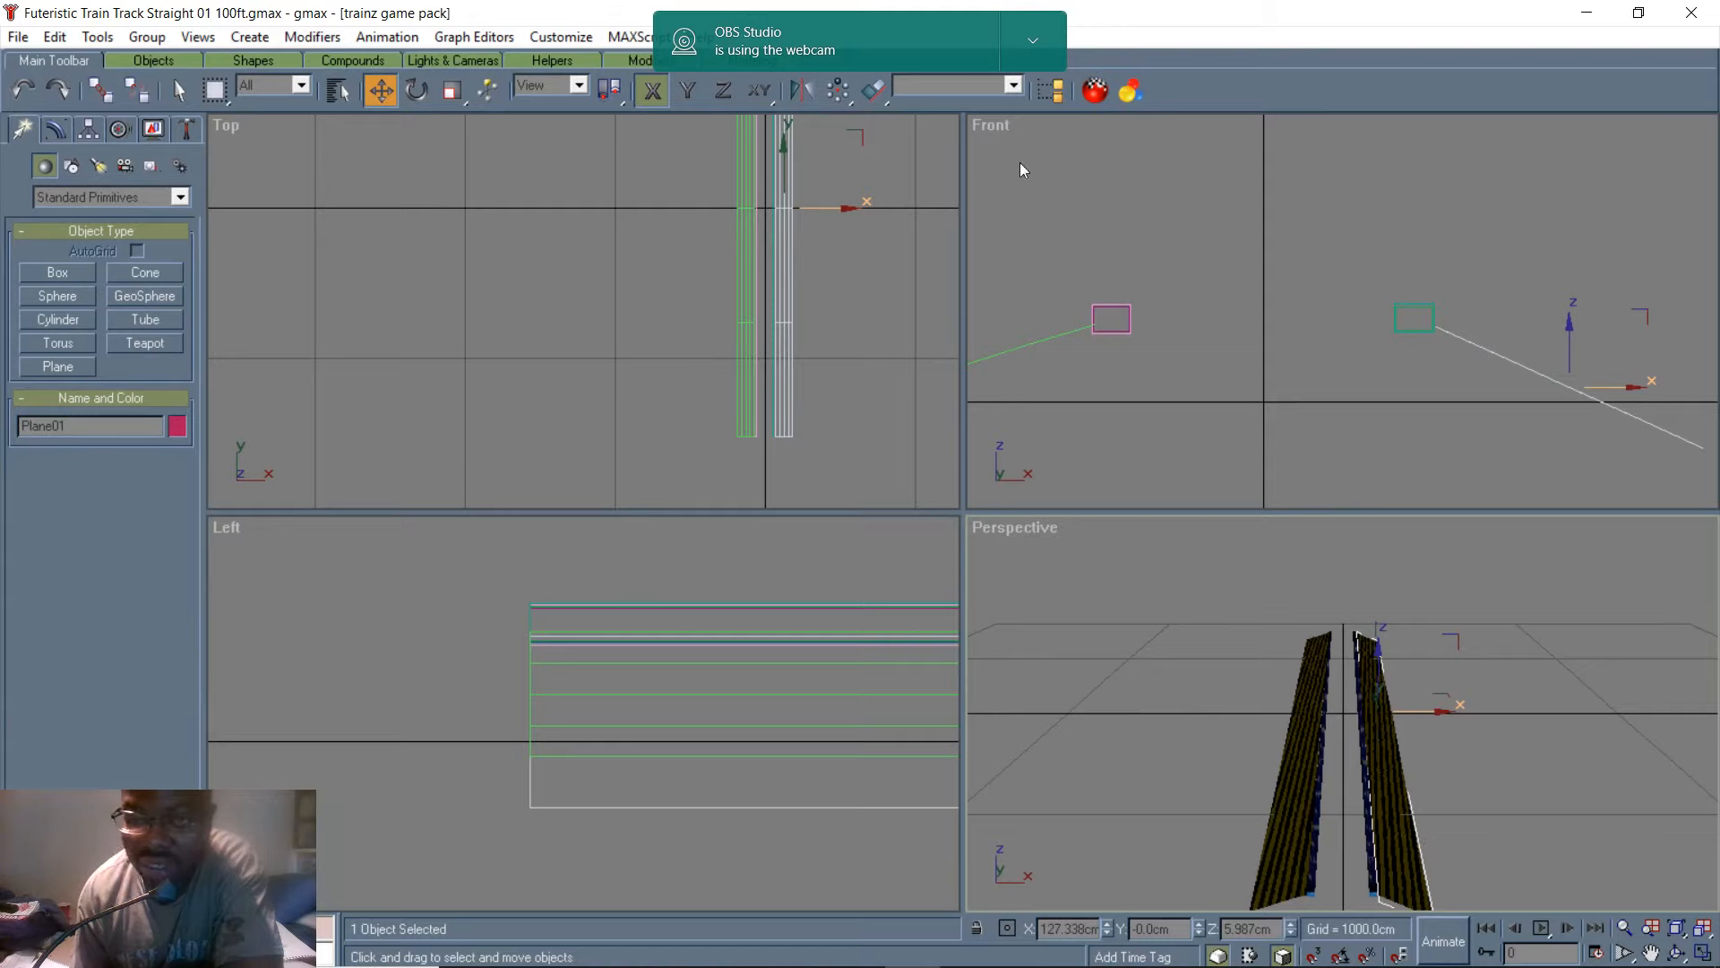
- Create a new Standard material in the Material Editor
click(1095, 91)
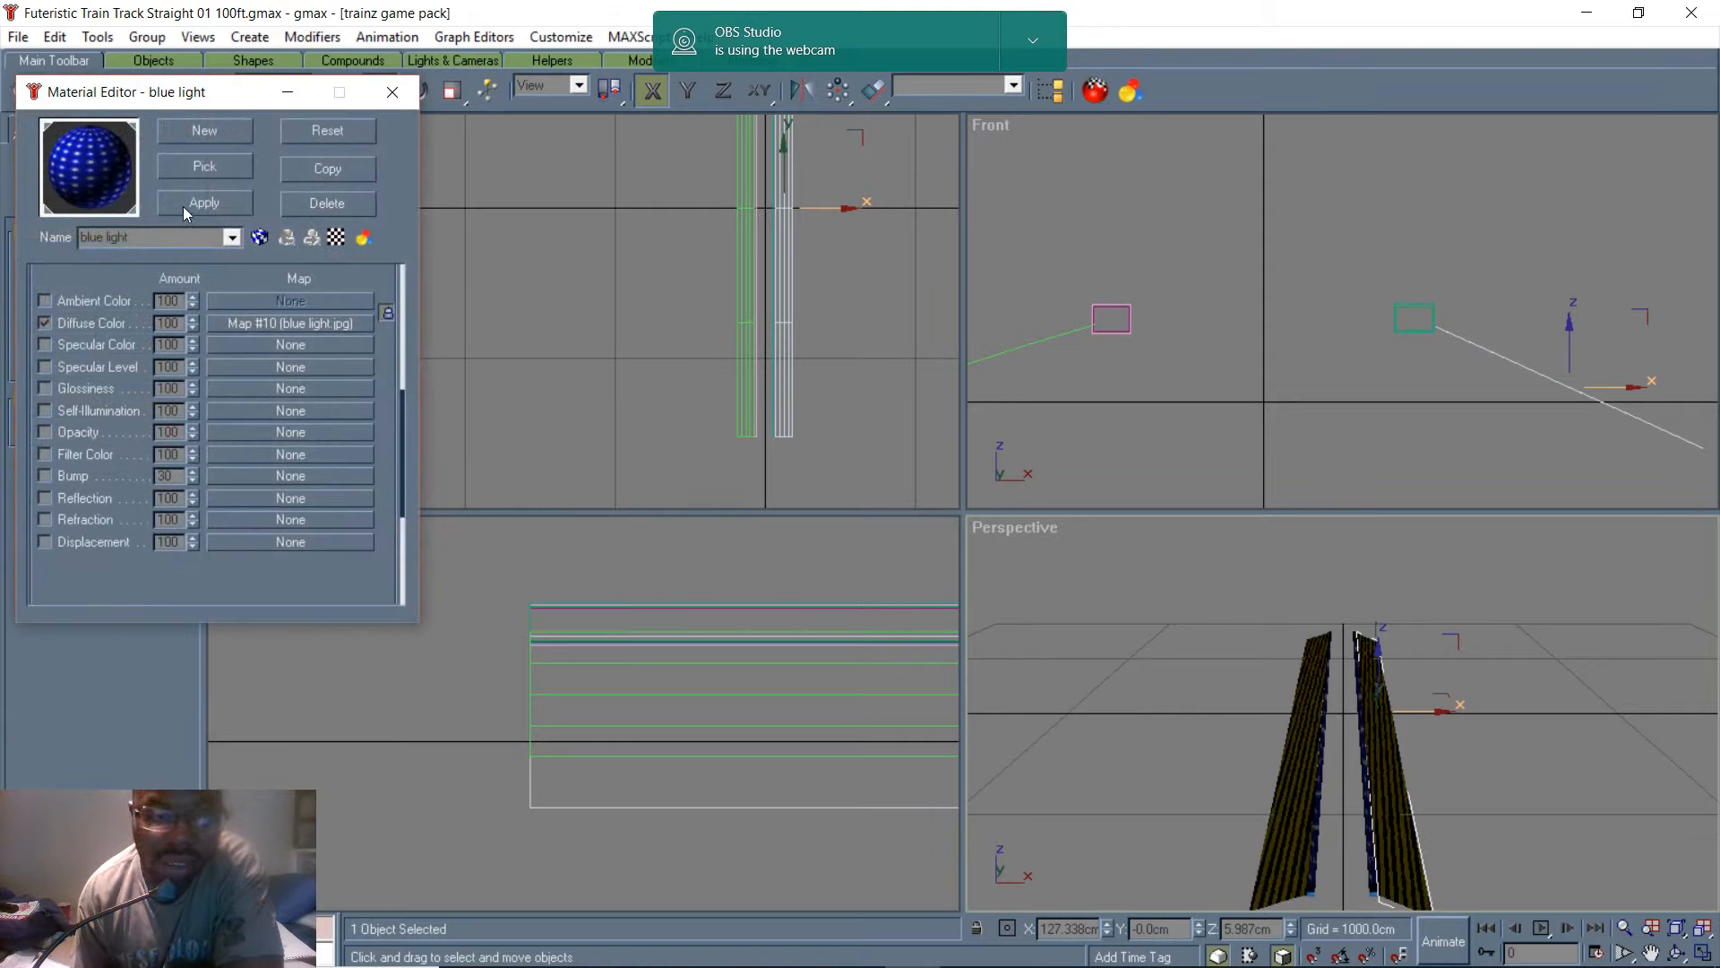
click(246, 128)
click(785, 432)
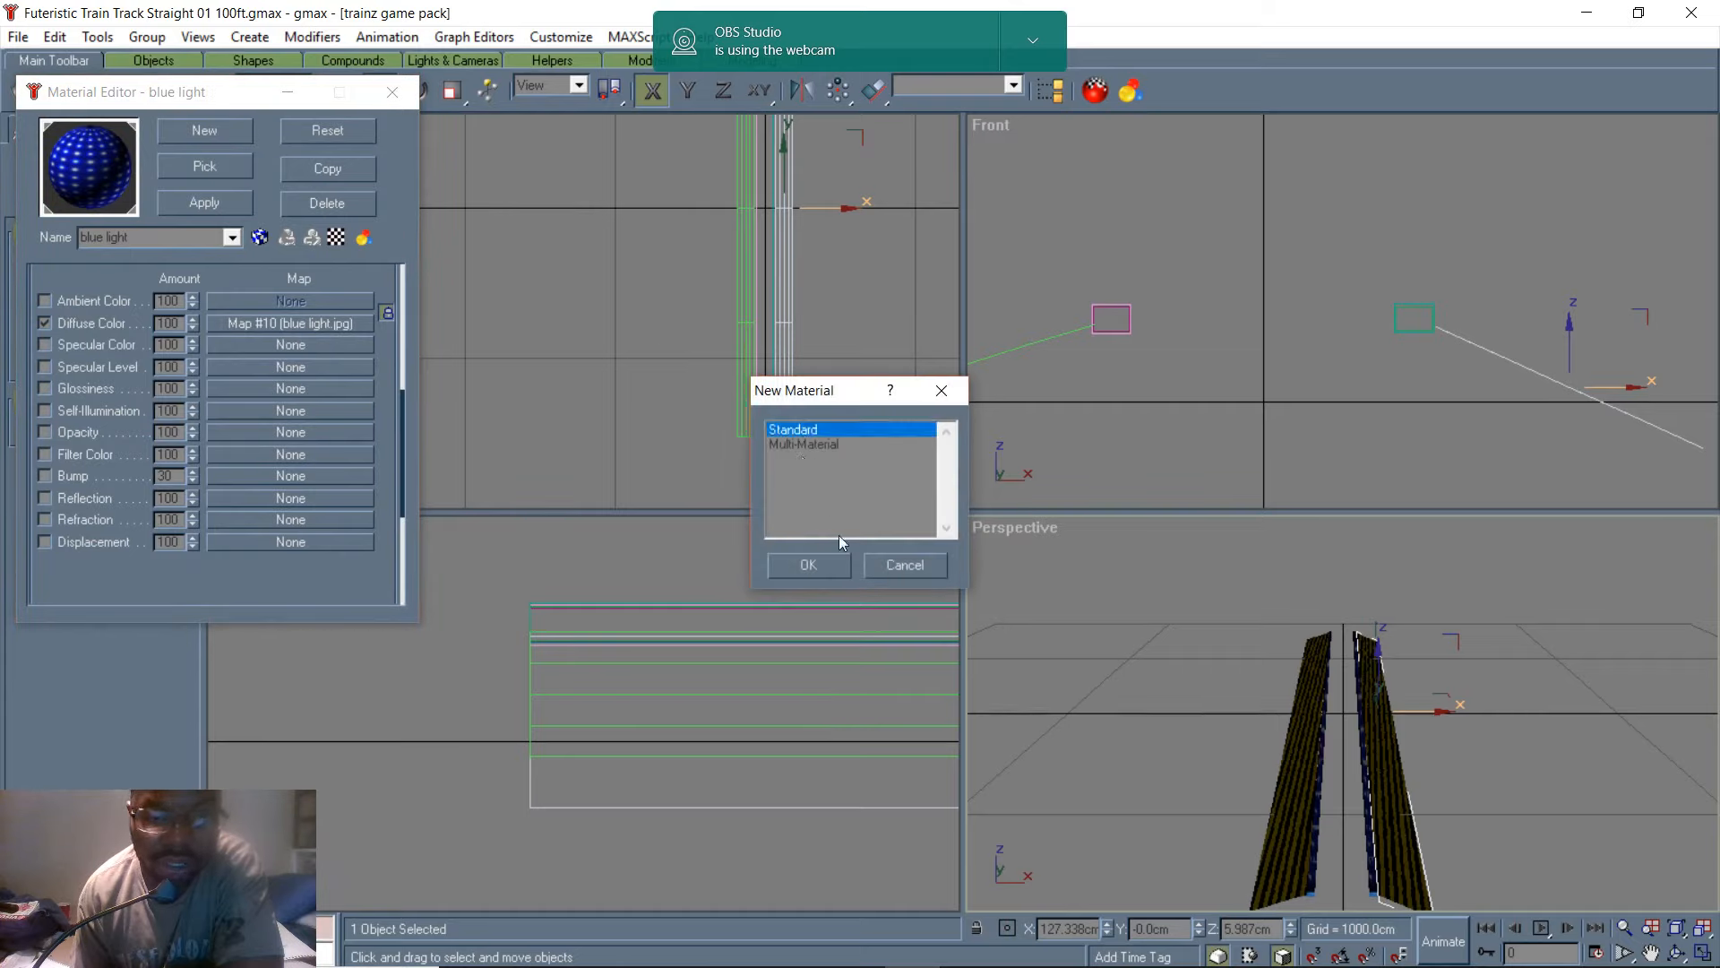
click(838, 568)
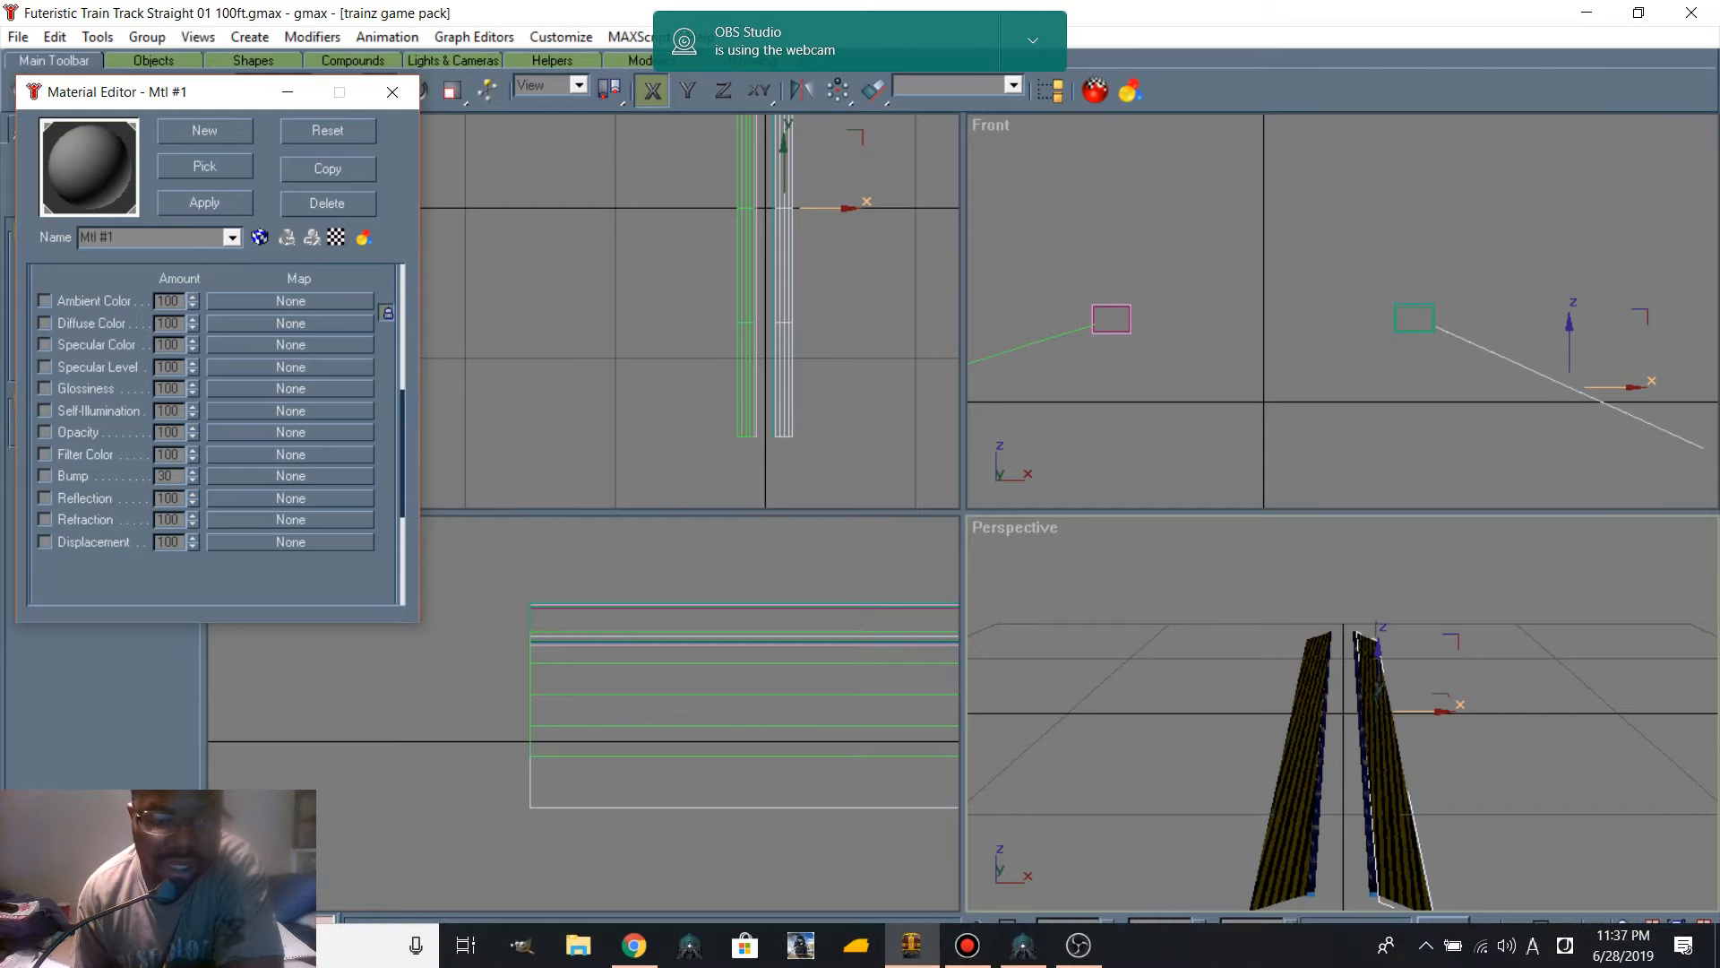
- Switch to File Explorer and examine the futuristic reflection image in the Desktop's new object folder at full size
mouse_move(636, 957)
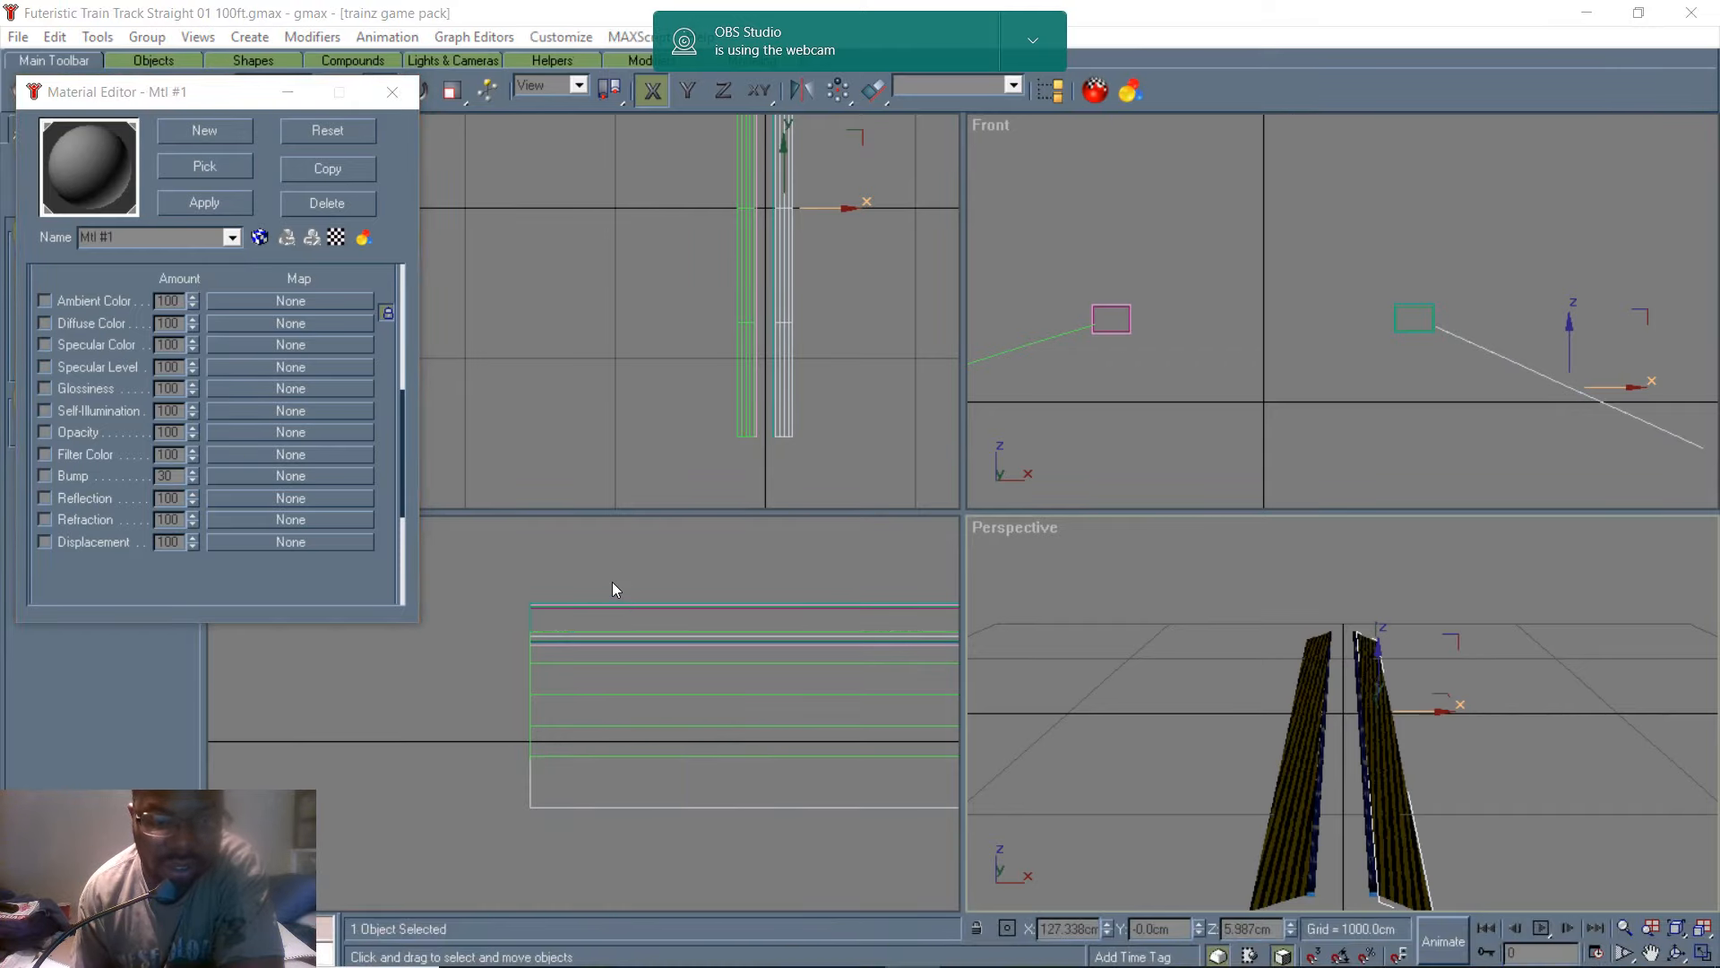
key(super+e)
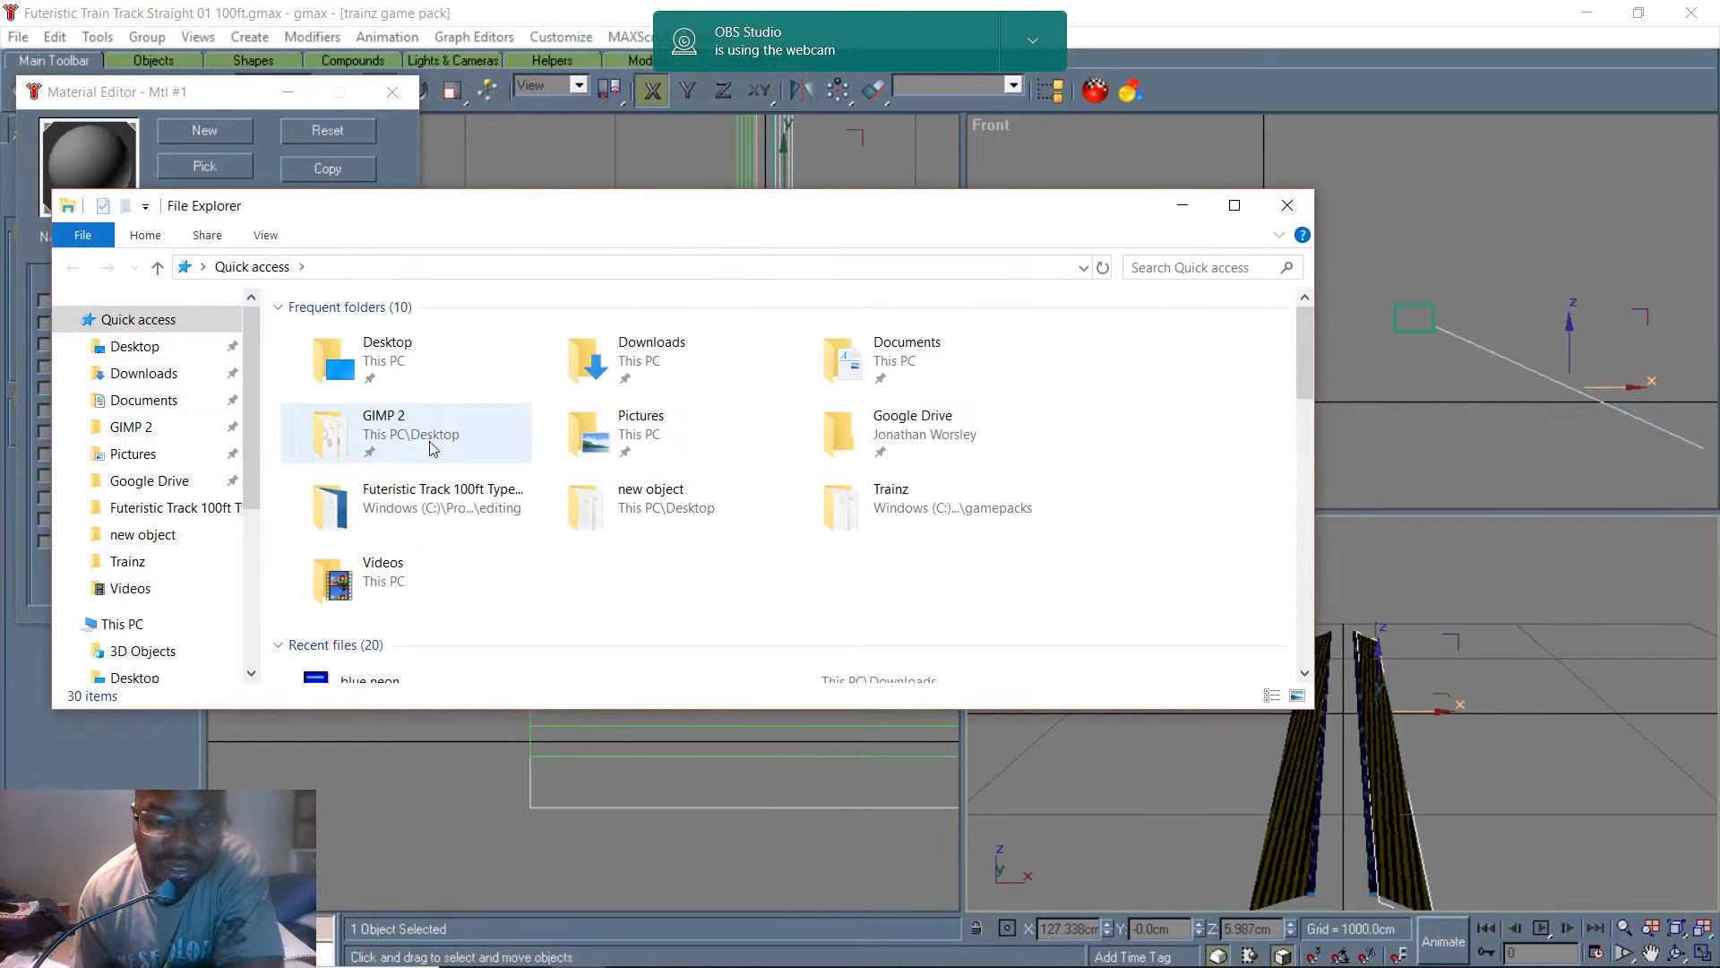
scroll(430, 514, down, 2)
scroll(434, 501, up, 2)
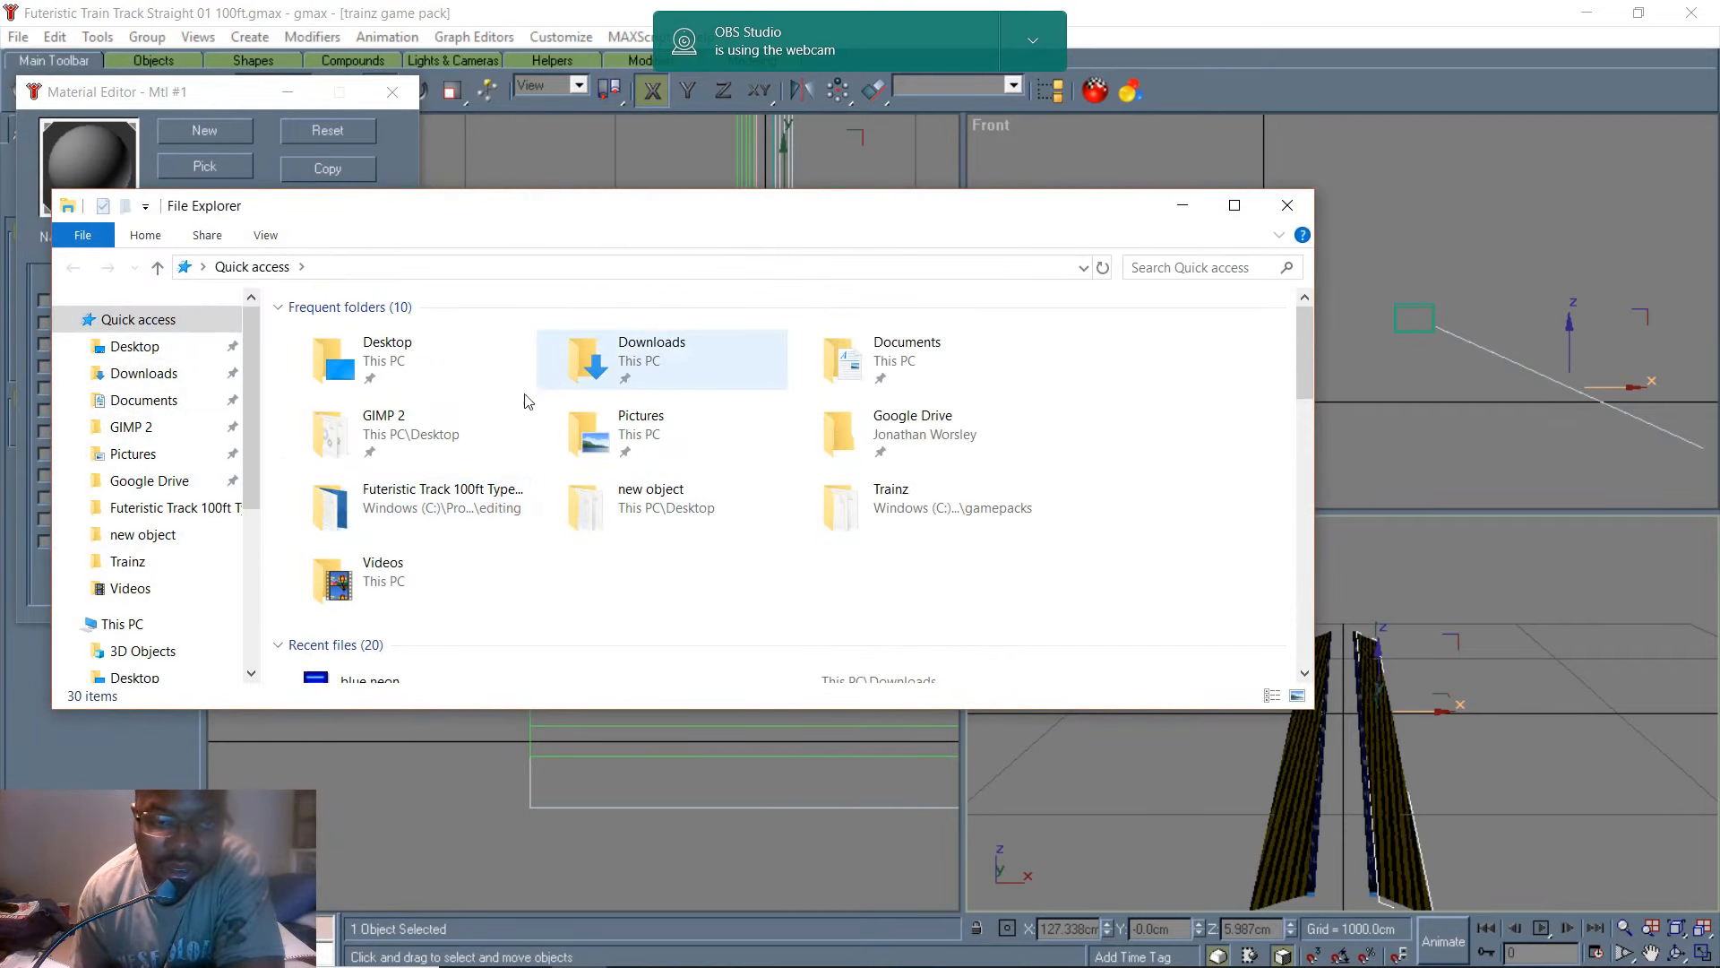
double_click(380, 357)
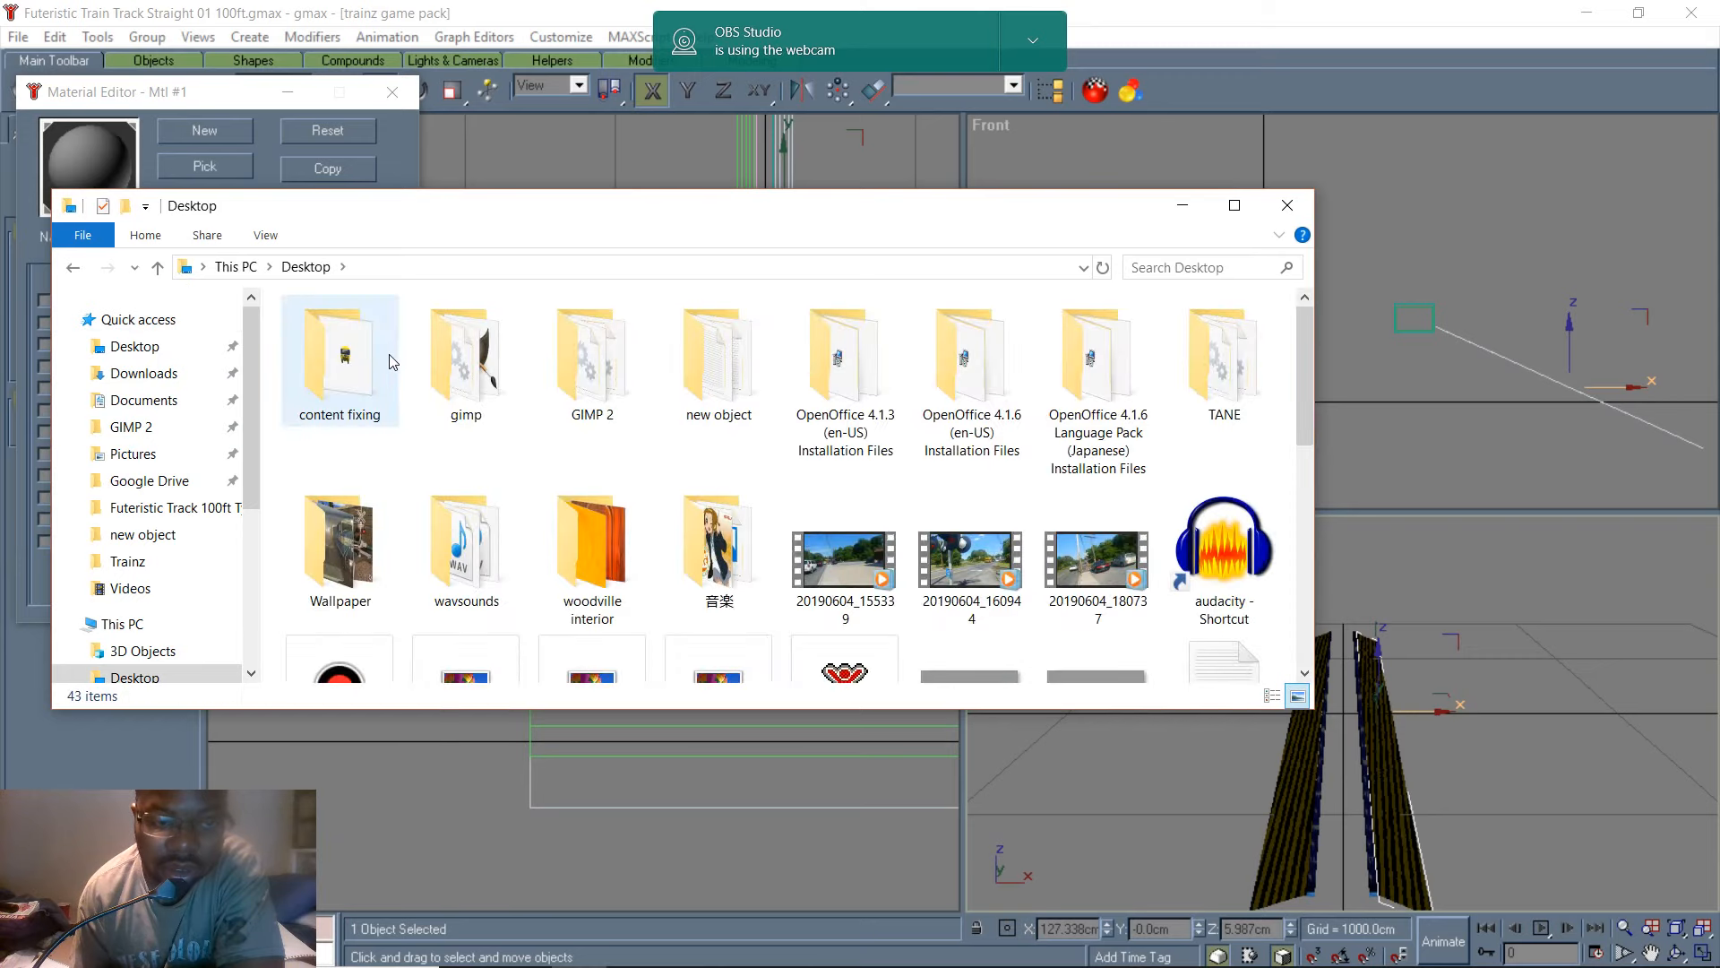
double_click(719, 359)
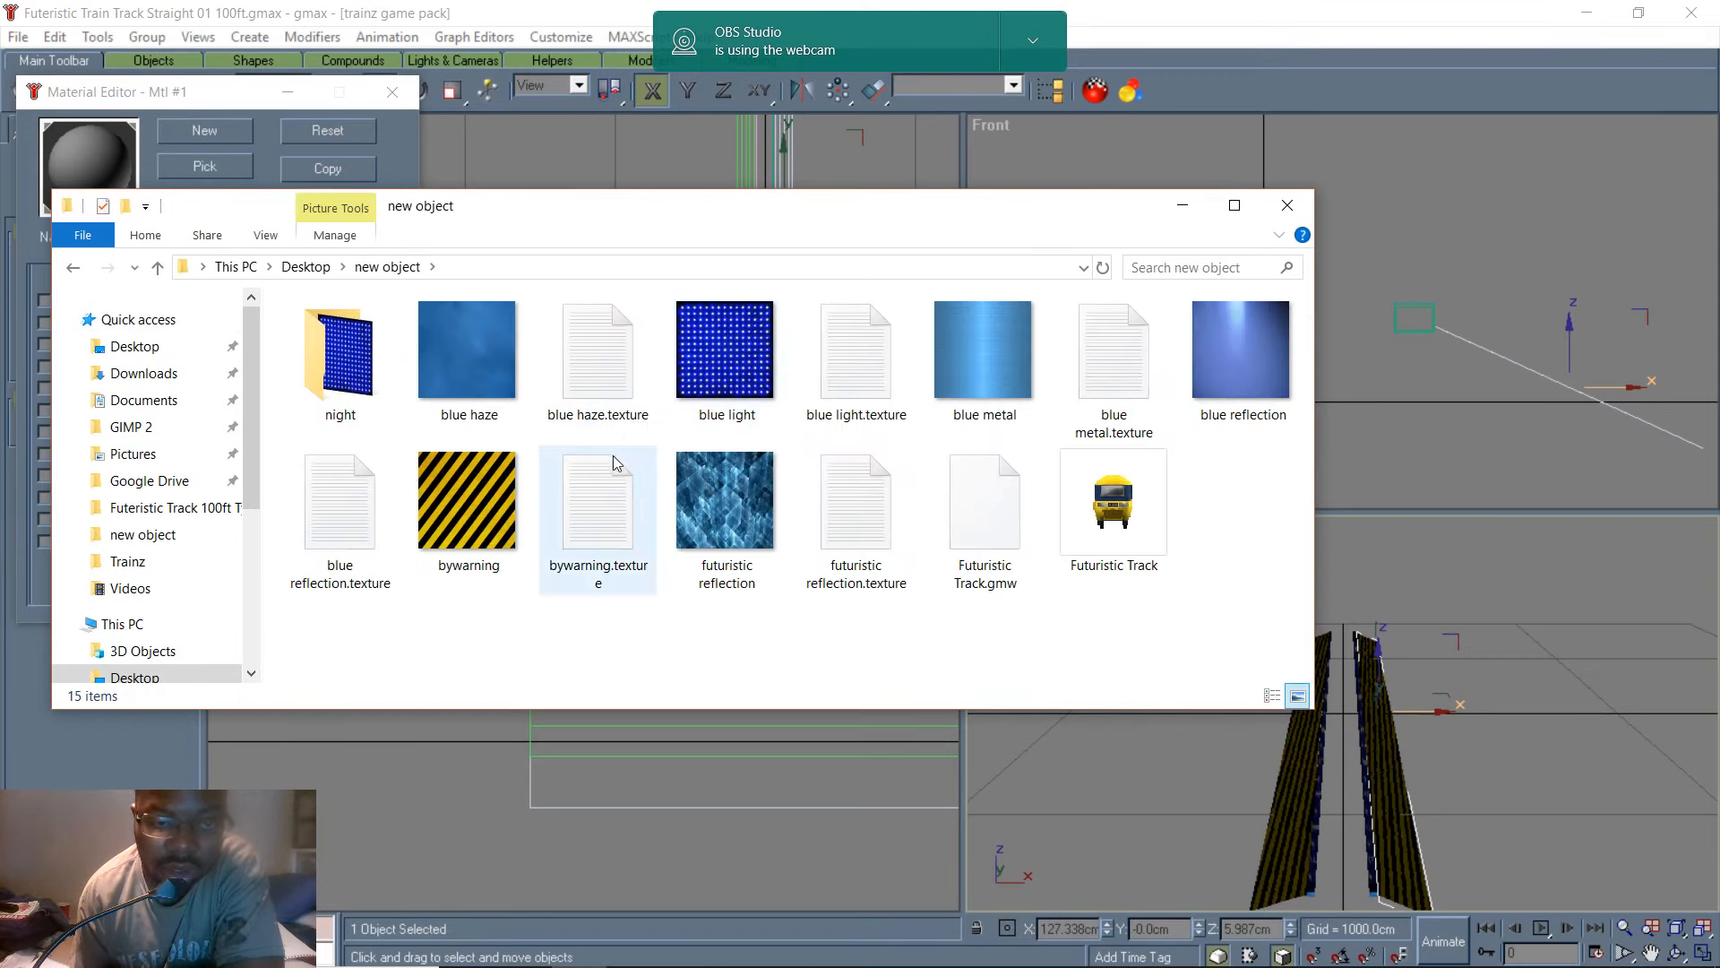
click(755, 509)
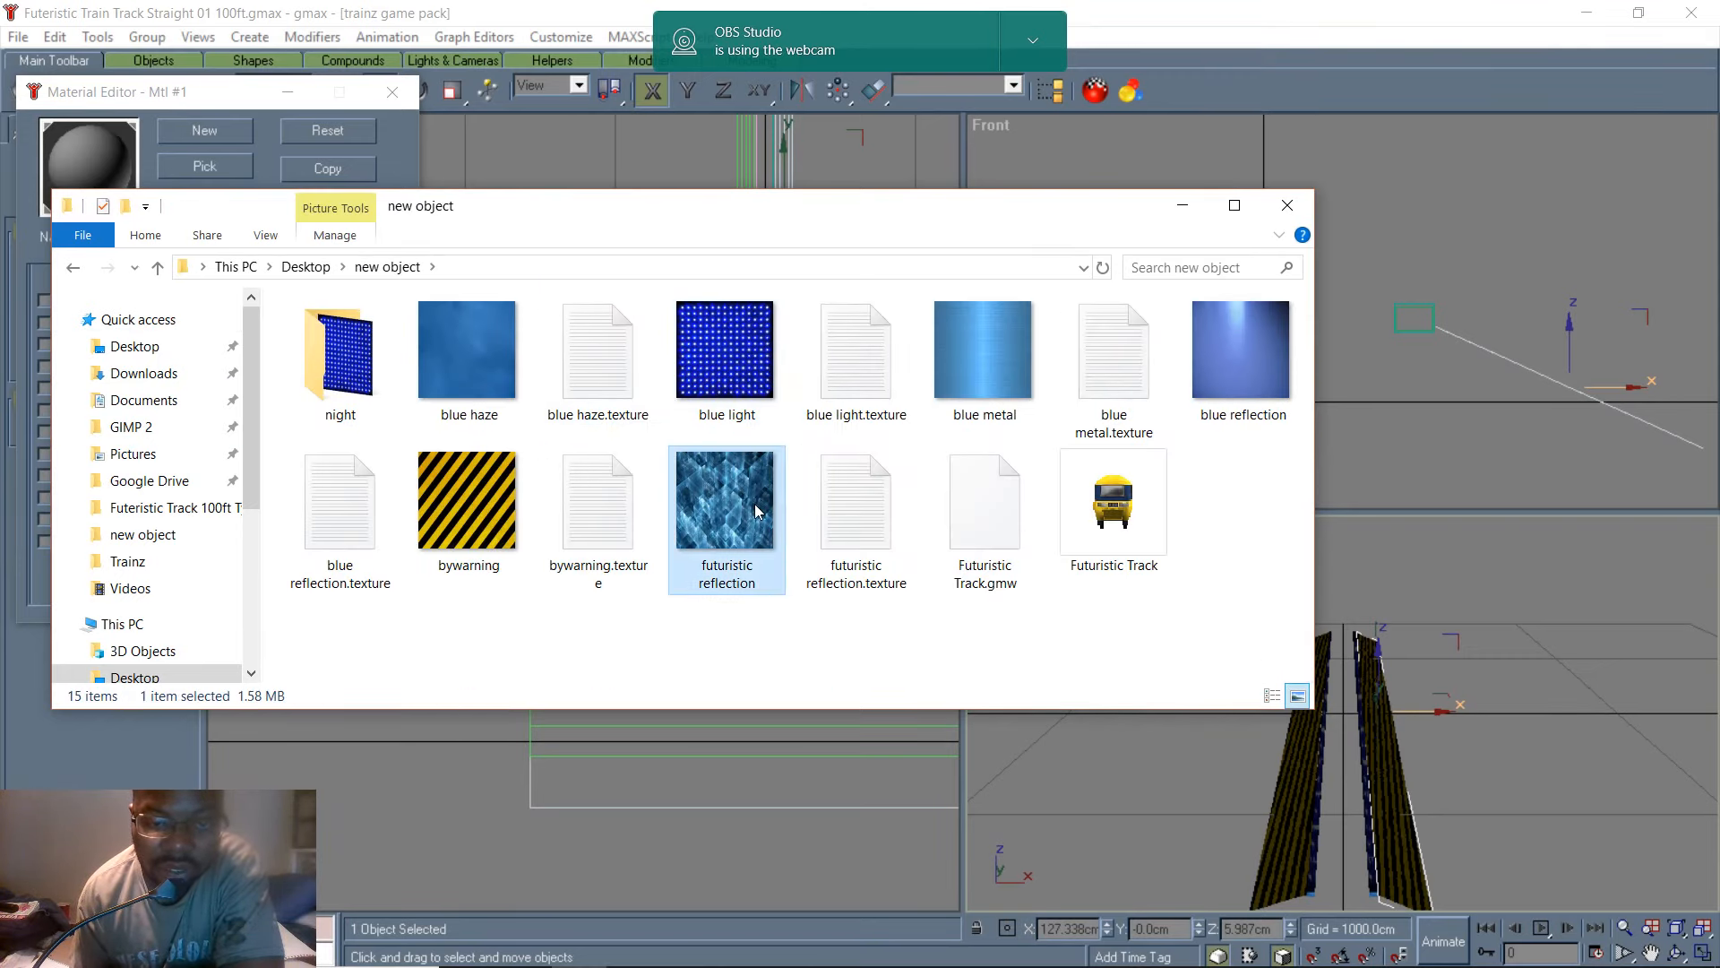
double_click(756, 510)
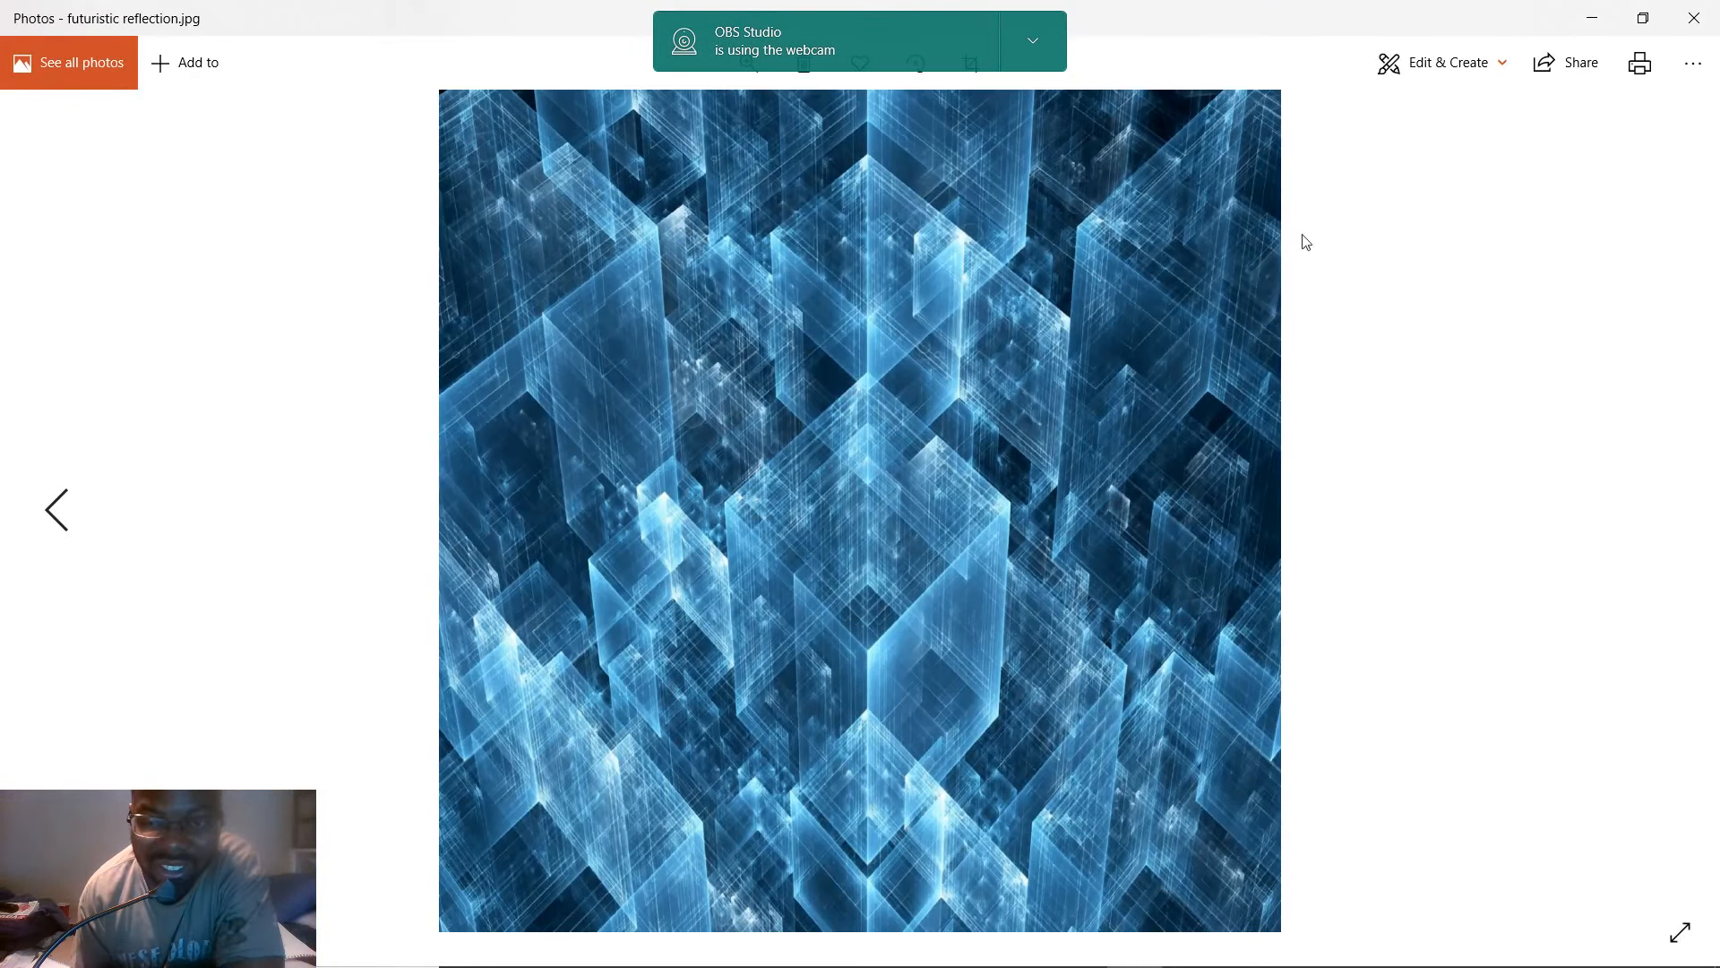
click(1693, 18)
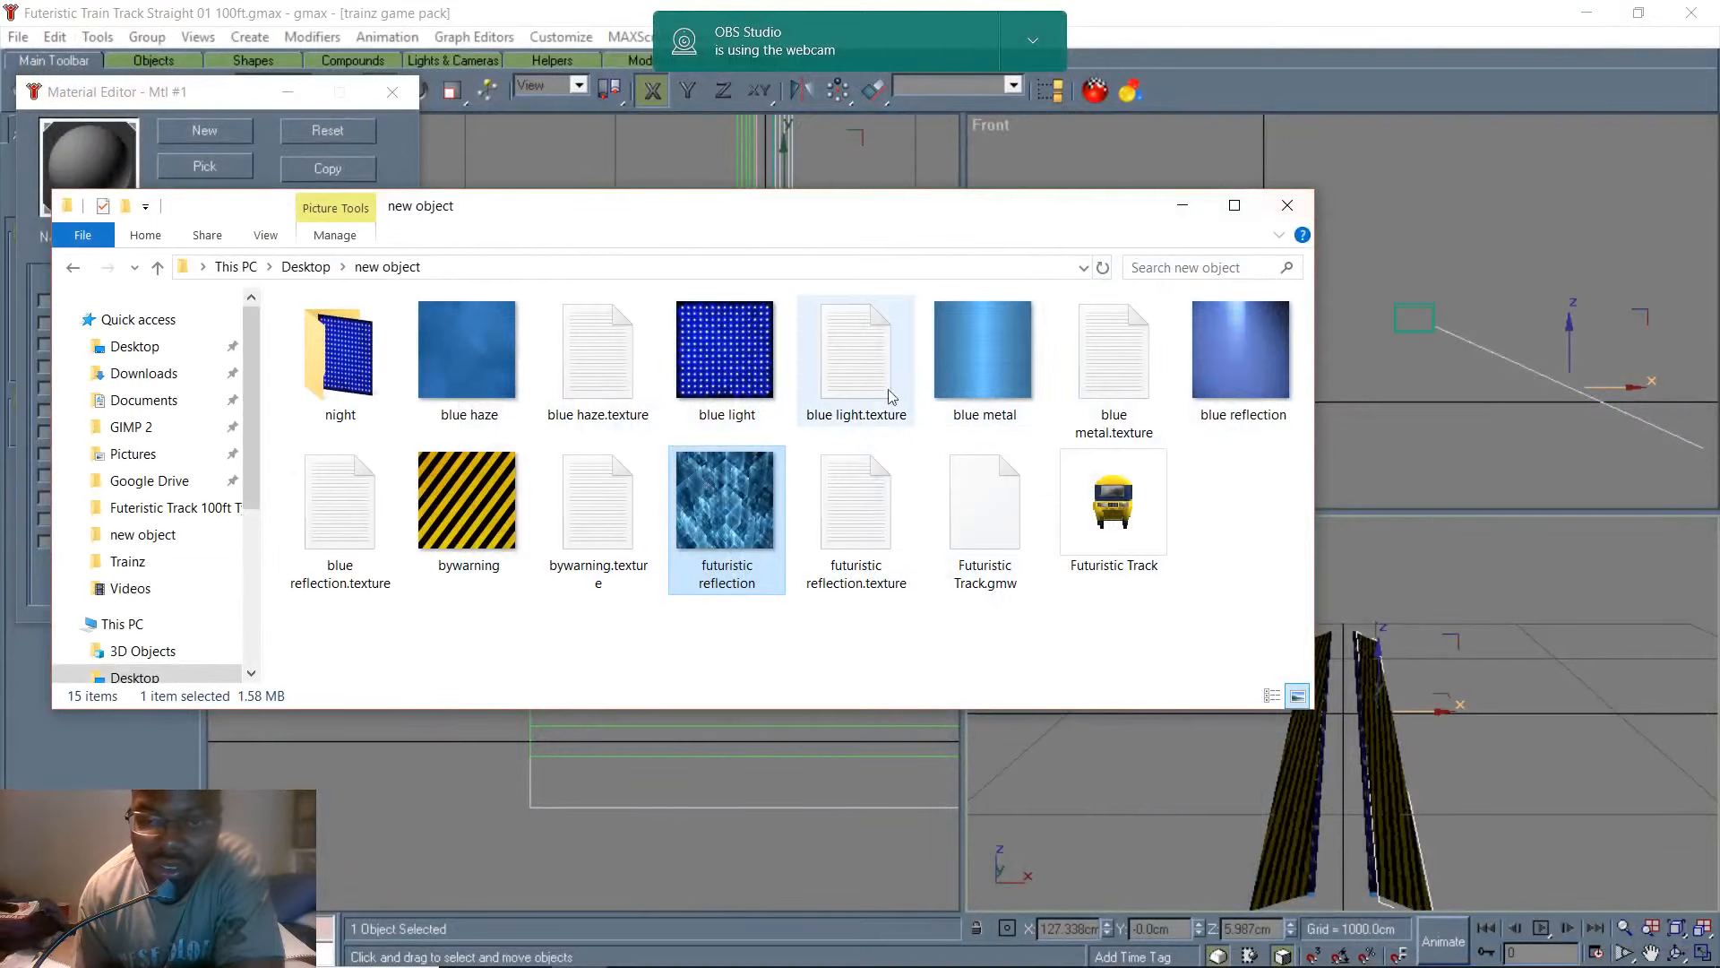
- Copy the futuristic reflection image into the night subfolder and close File Explorer
right_click(720, 511)
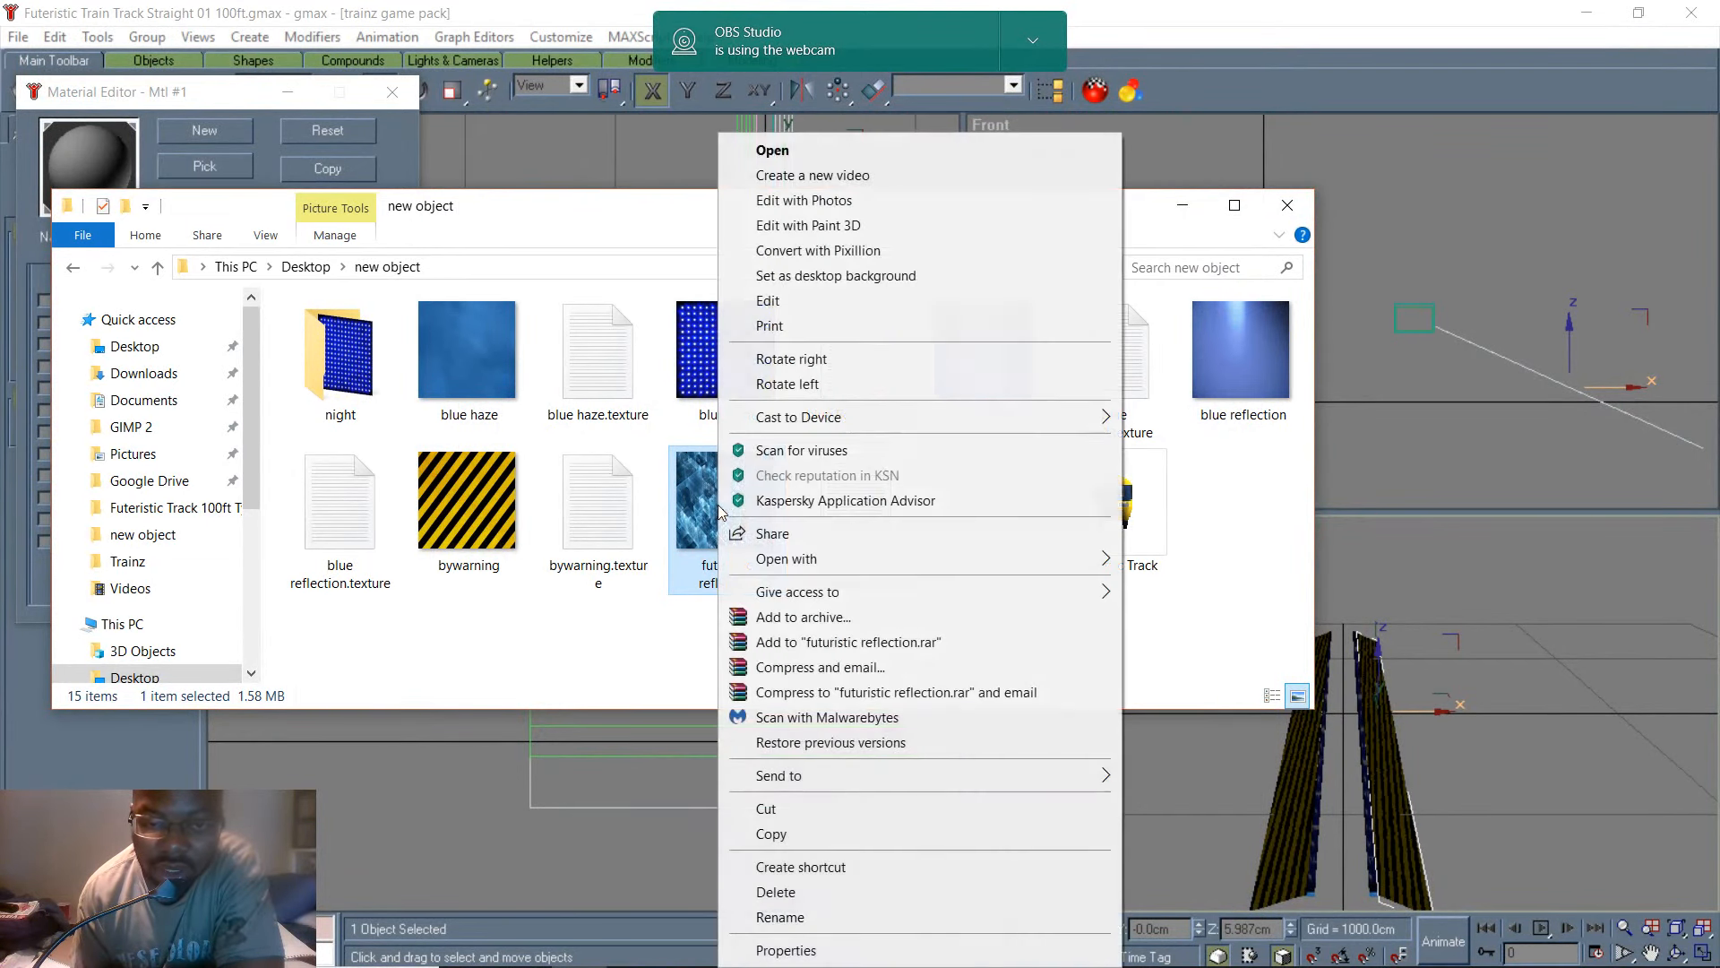
click(815, 823)
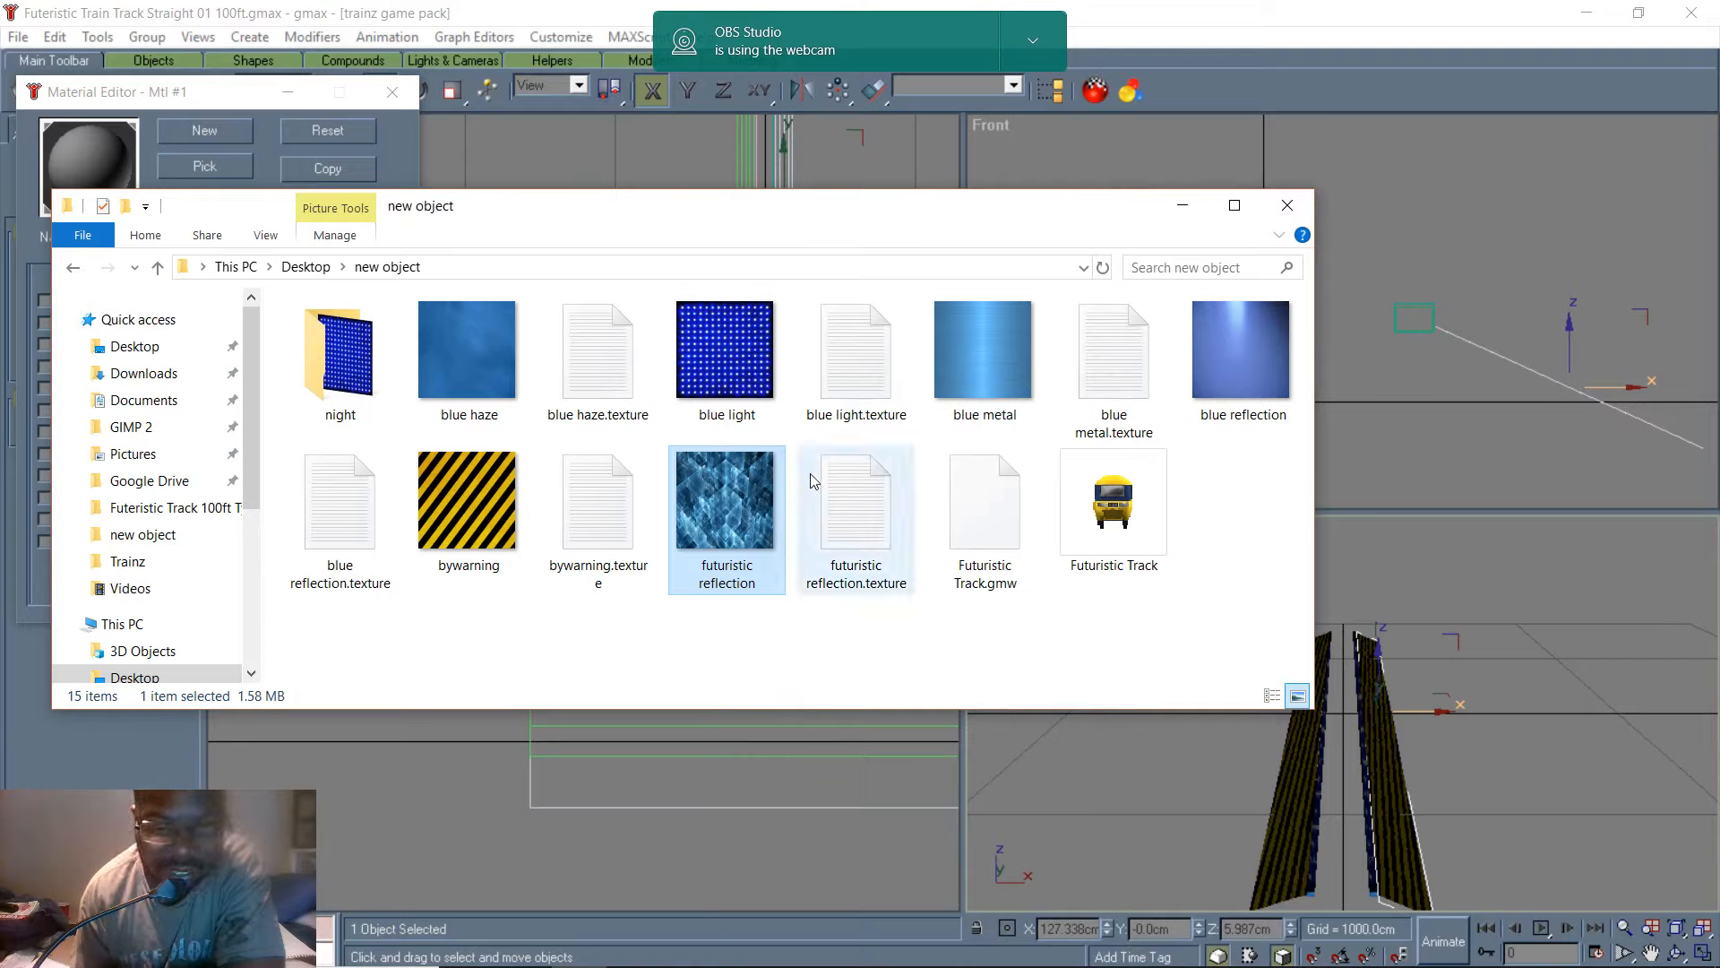
double_click(372, 387)
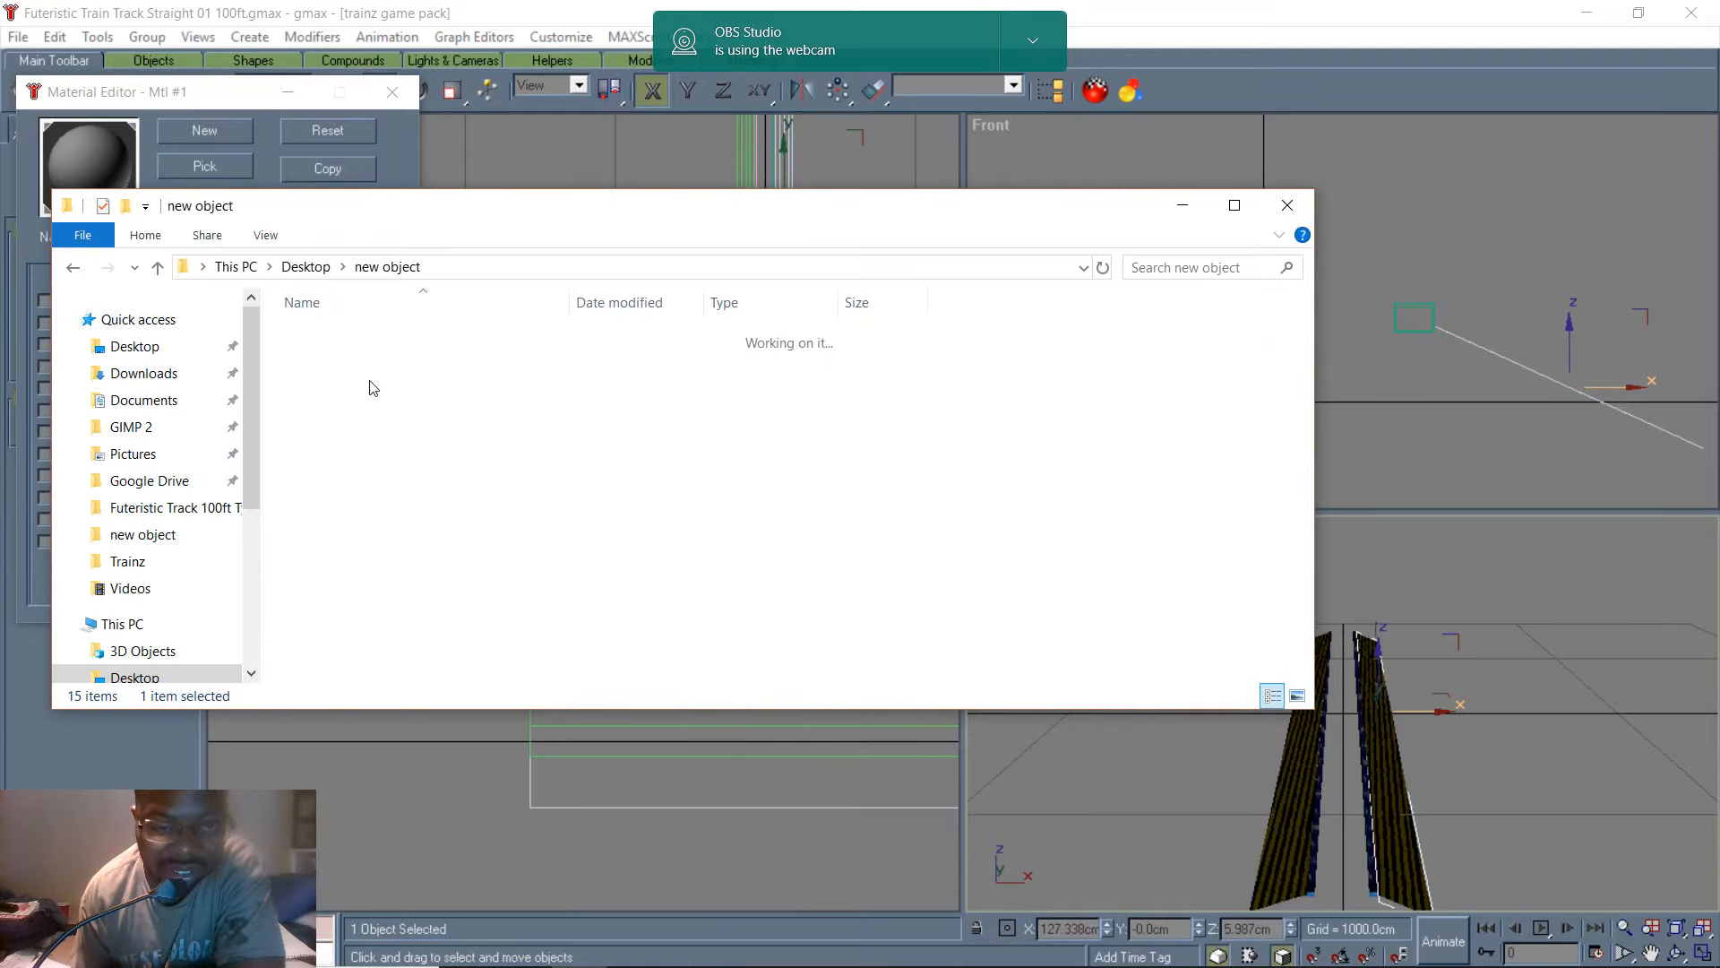
right_click(566, 446)
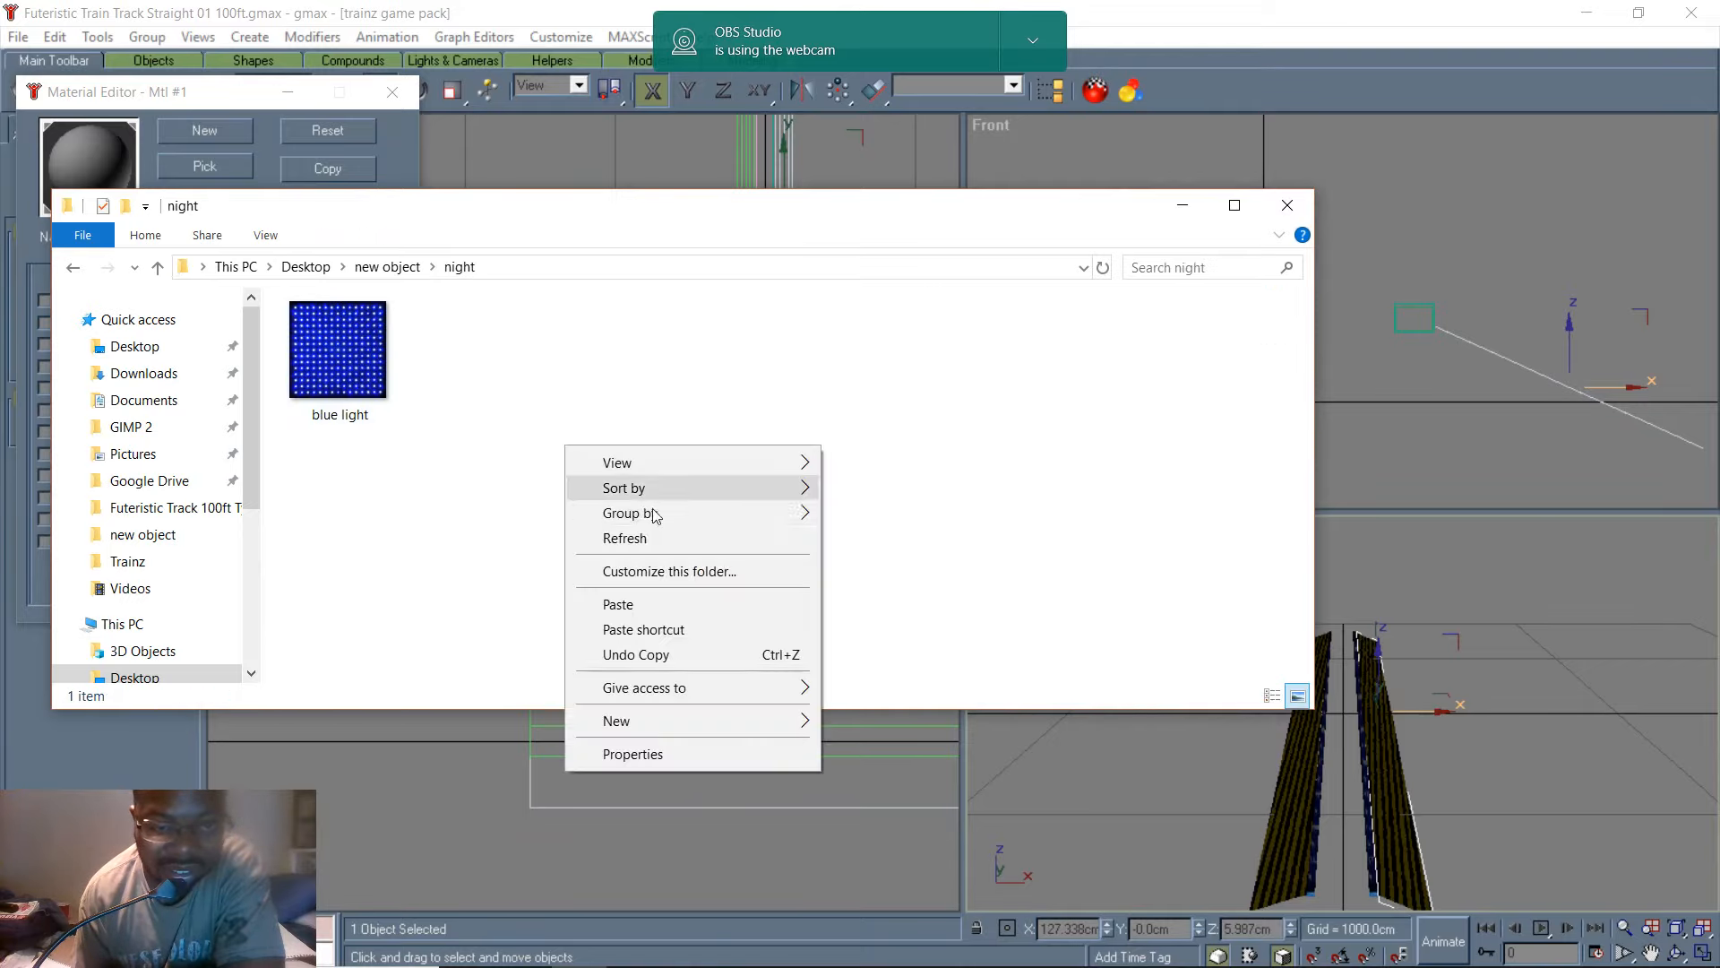
click(686, 609)
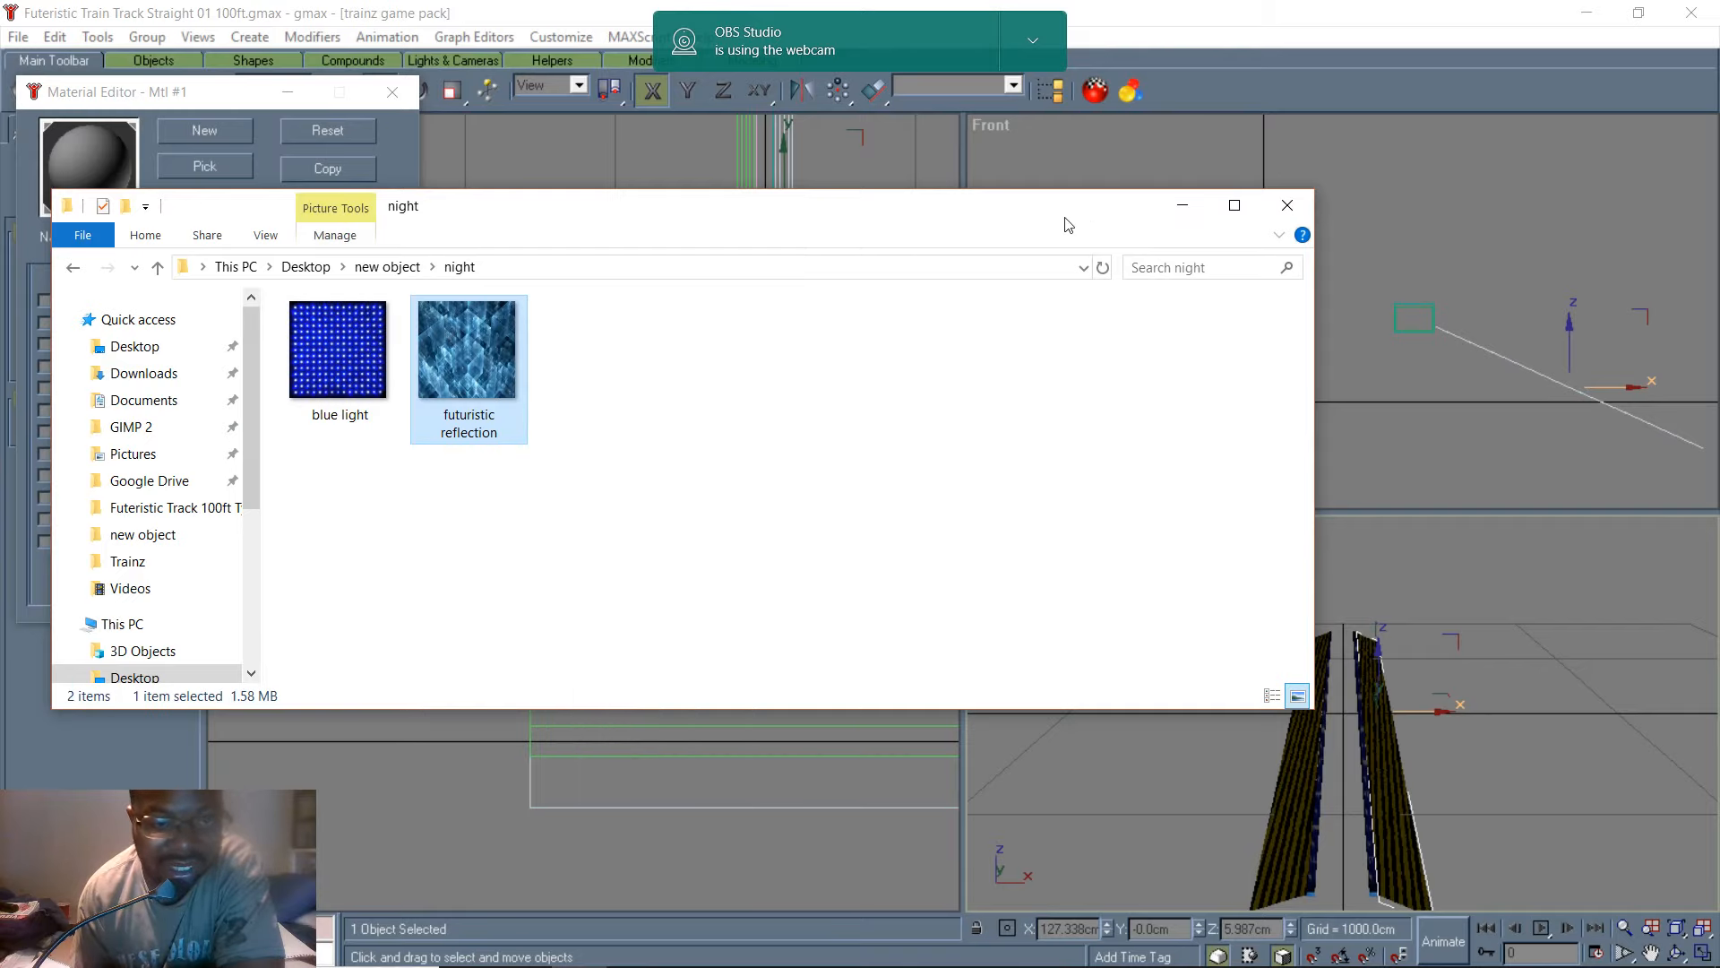
click(1287, 205)
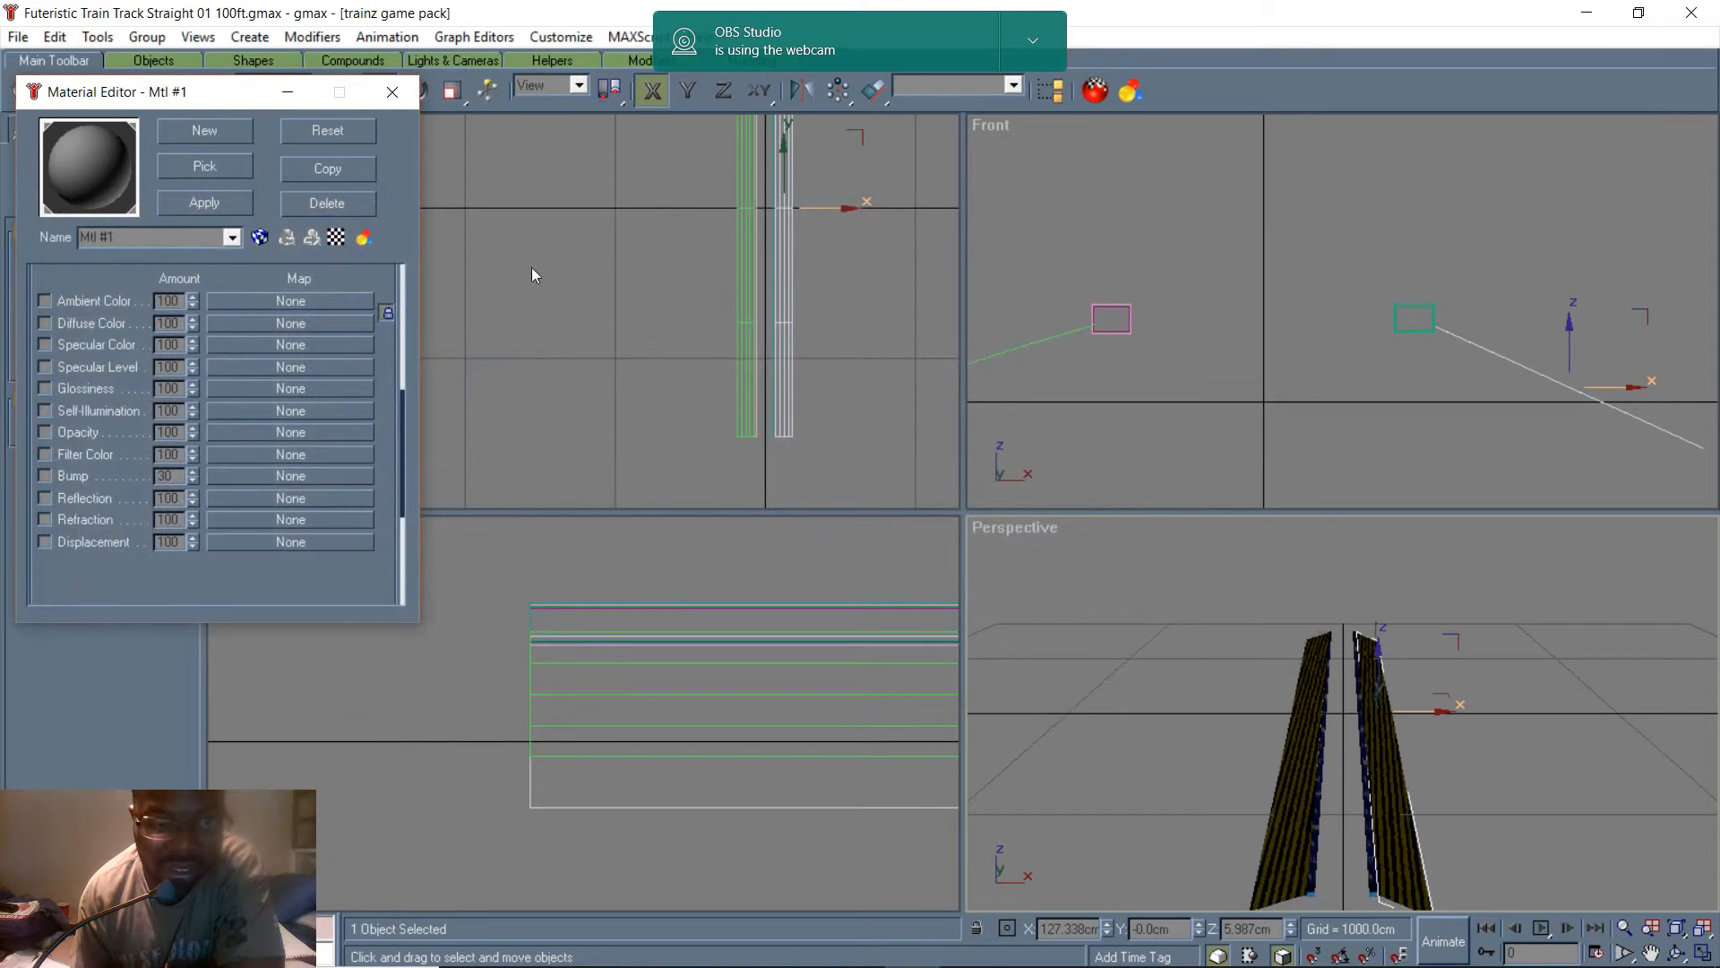
- Name the new material "futuristic reflection"
click(175, 239)
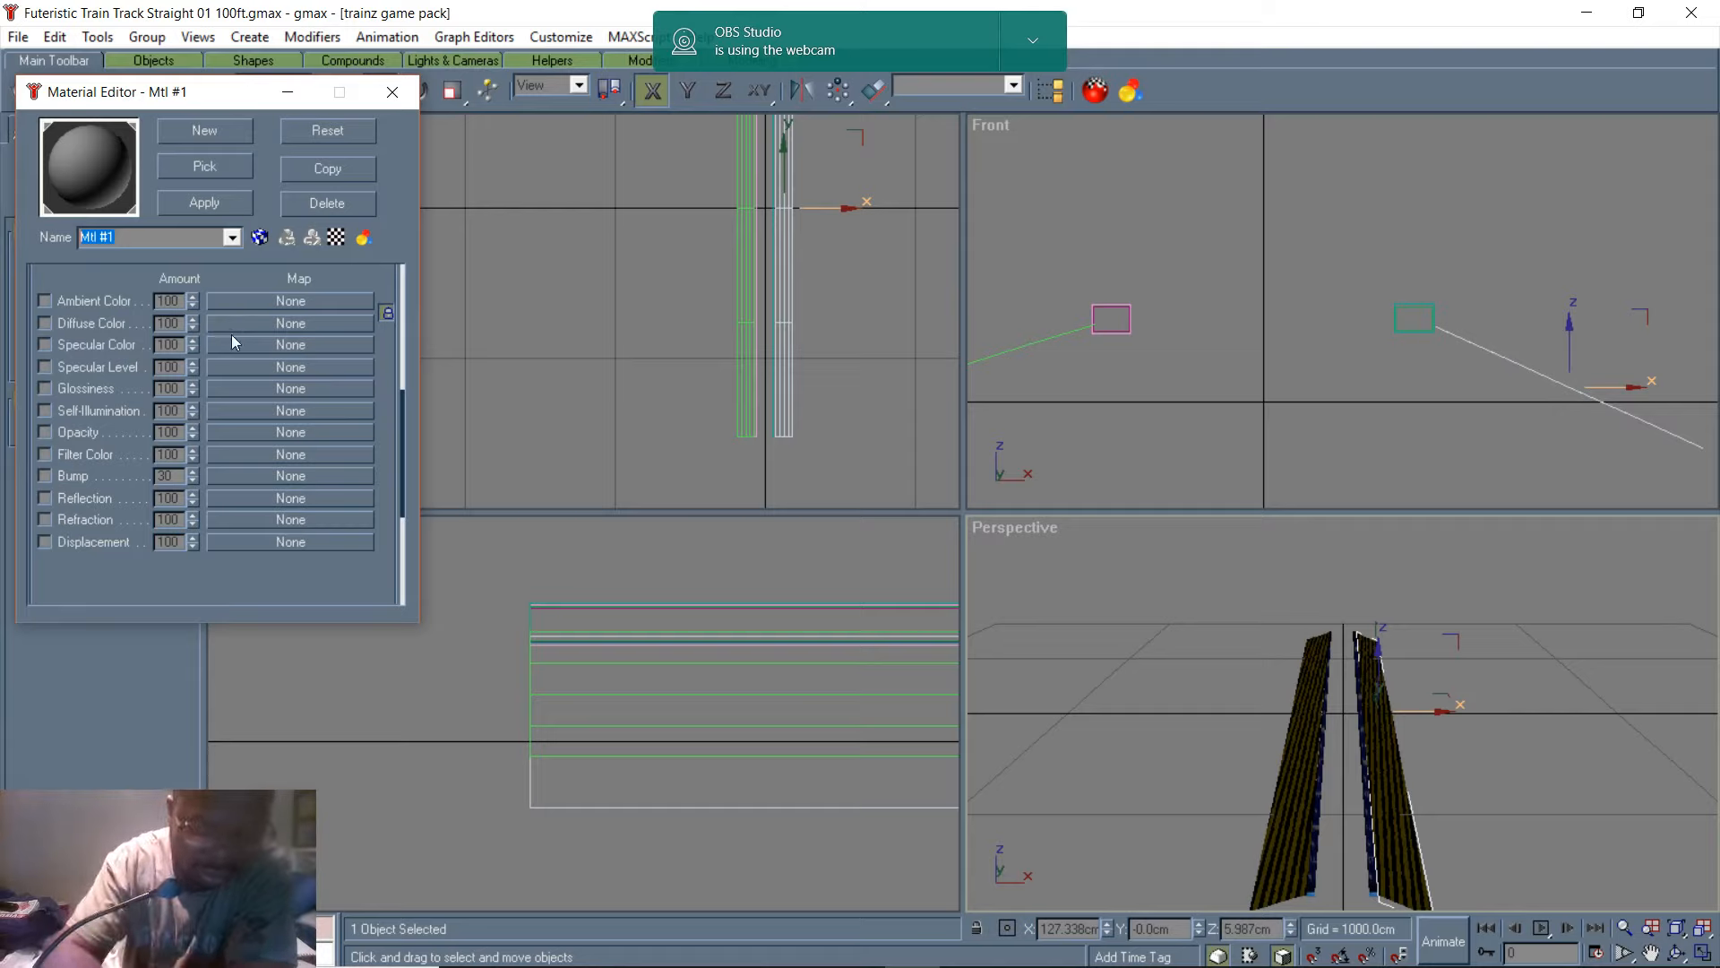
text(futu)
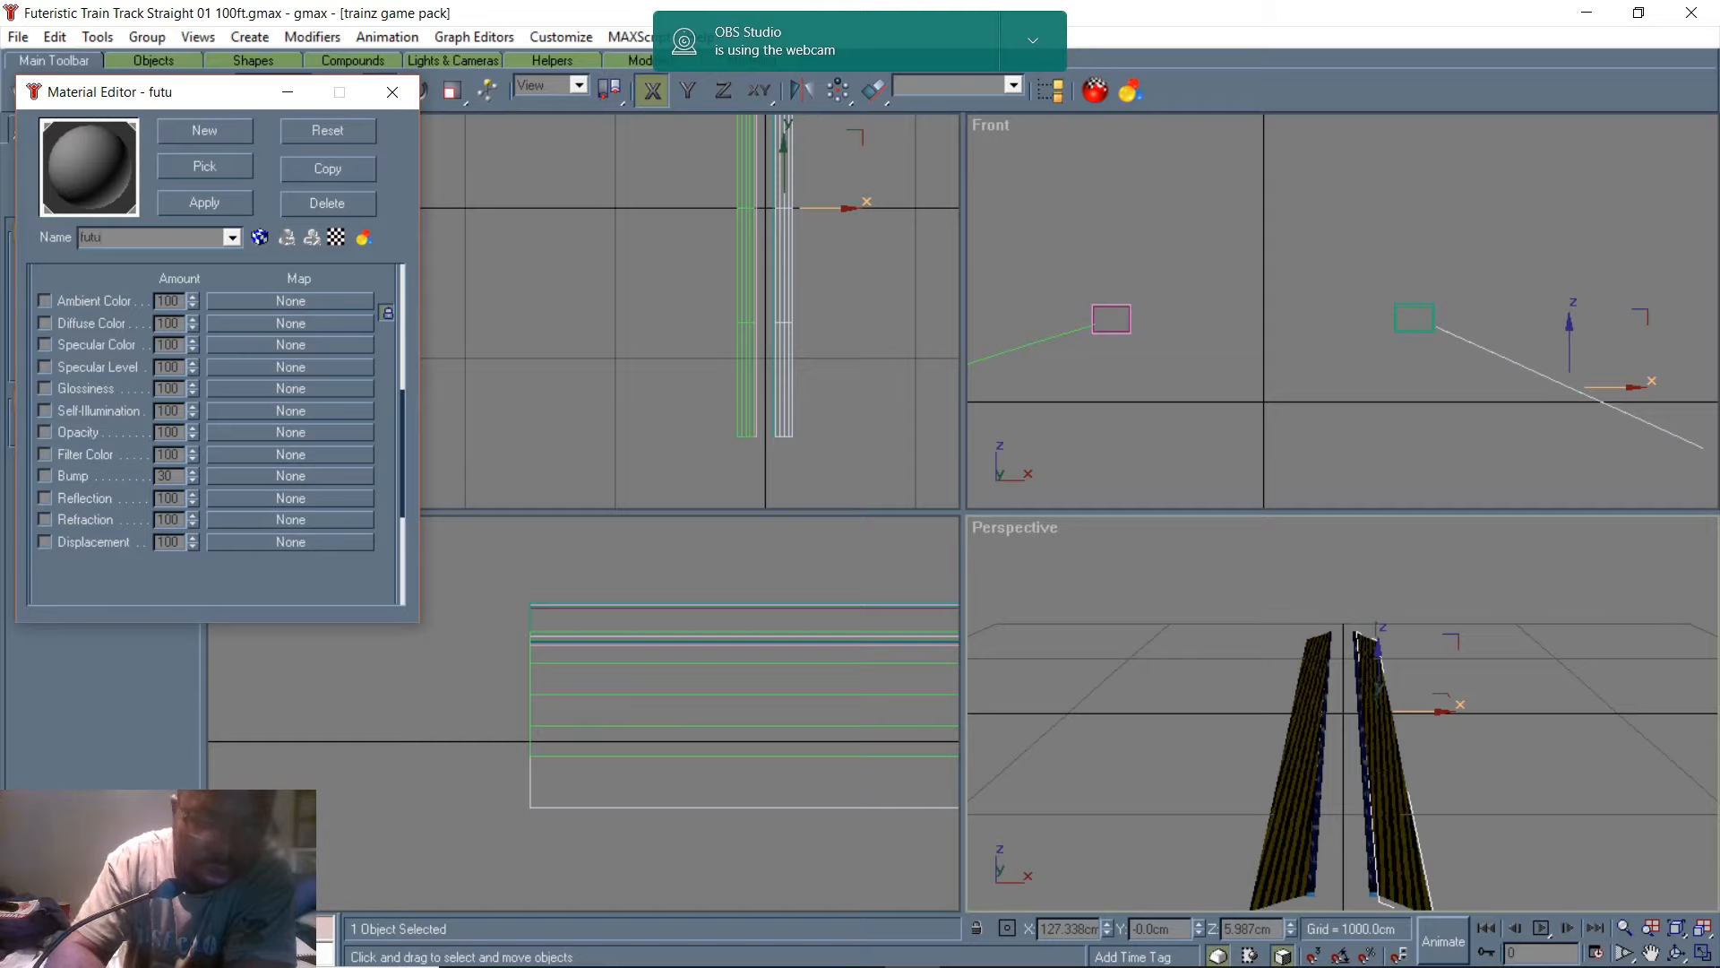
text(rist)
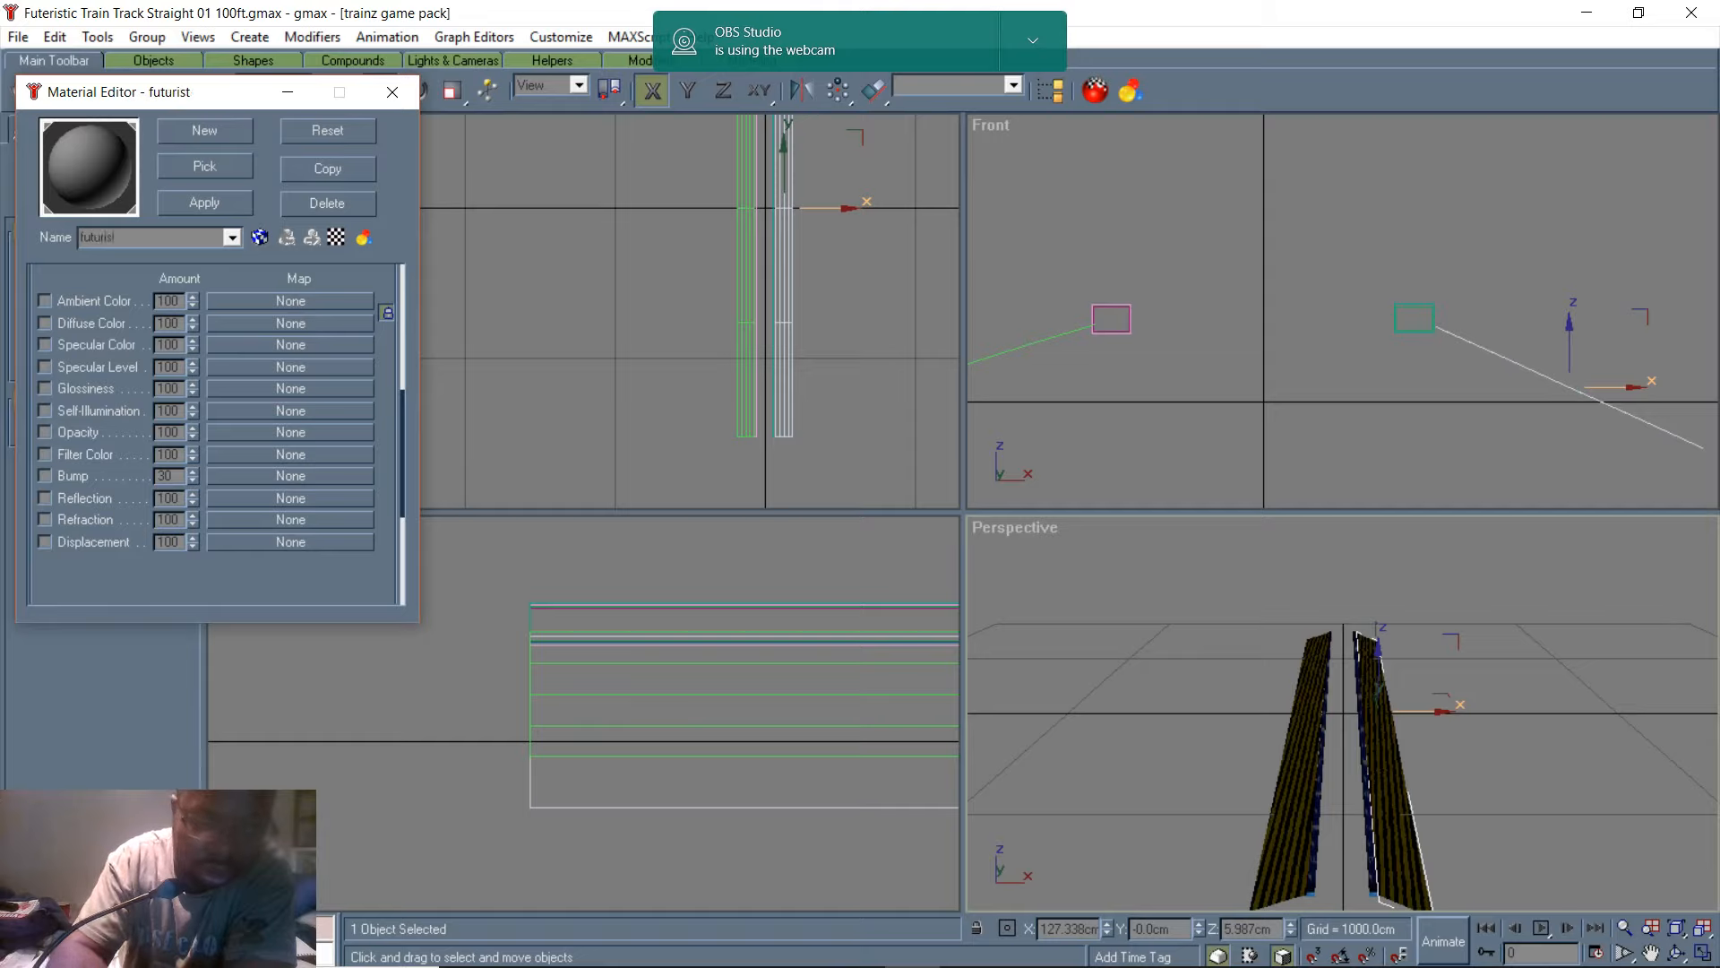
text(ic reflection)
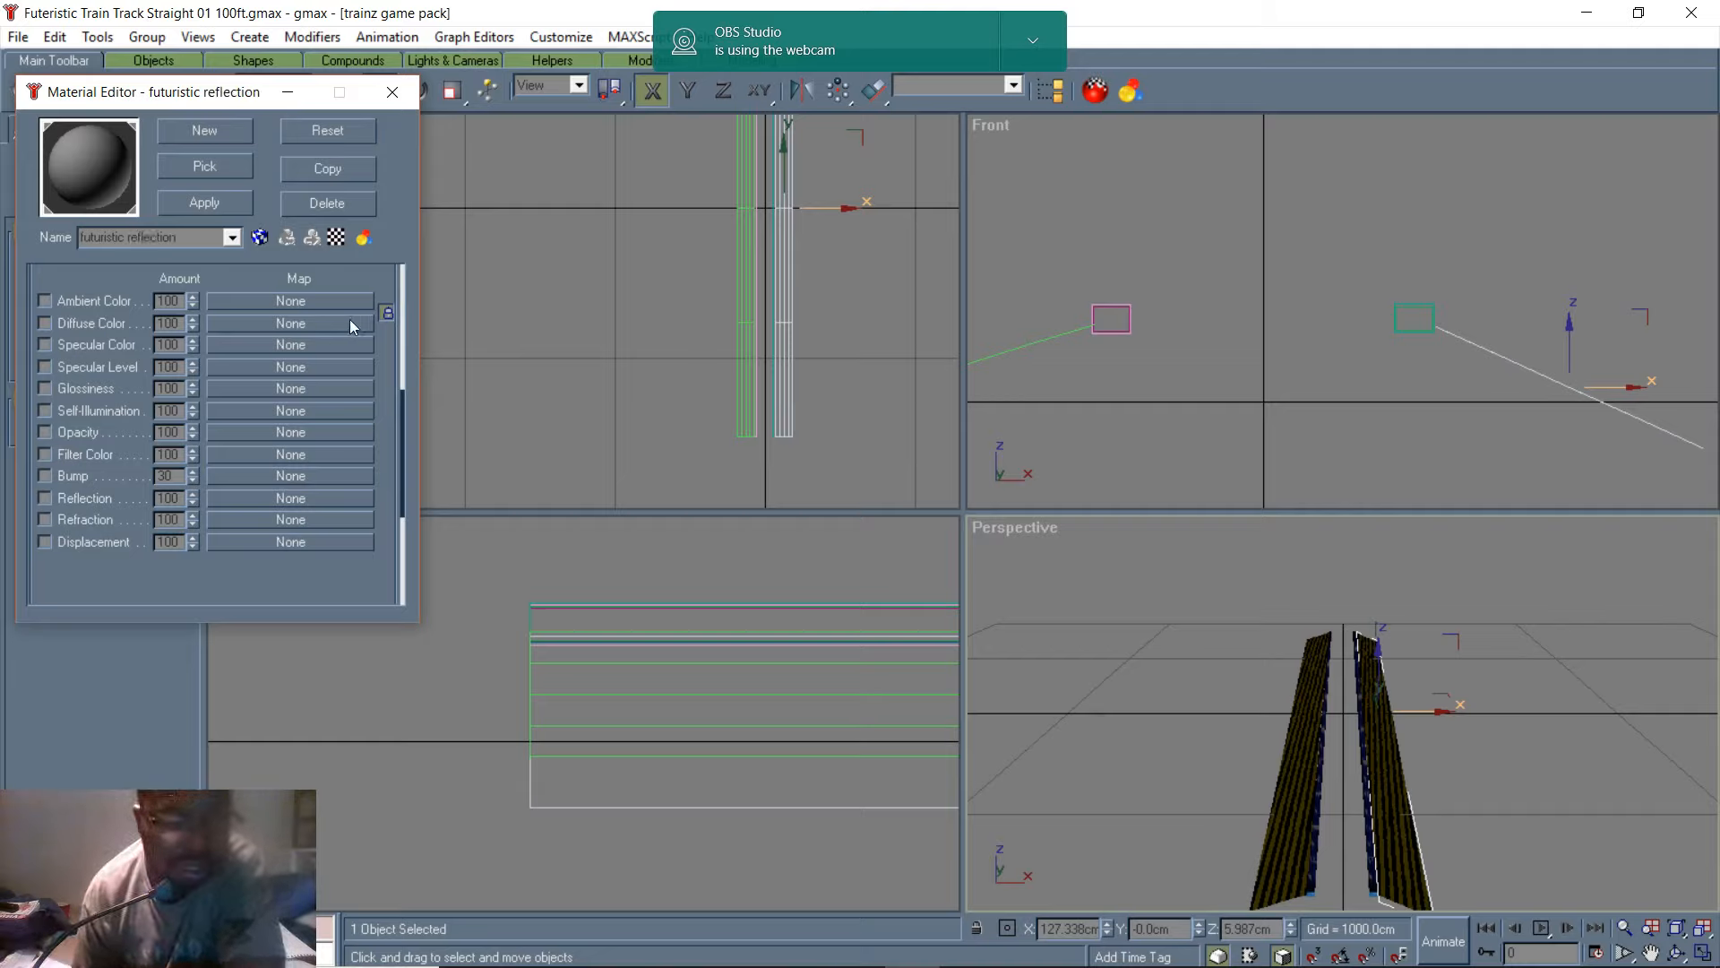
- Assign the futuristic reflection bitmap from the night folder as the material's diffuse color map and name the map "futuristic reflection"
click(293, 325)
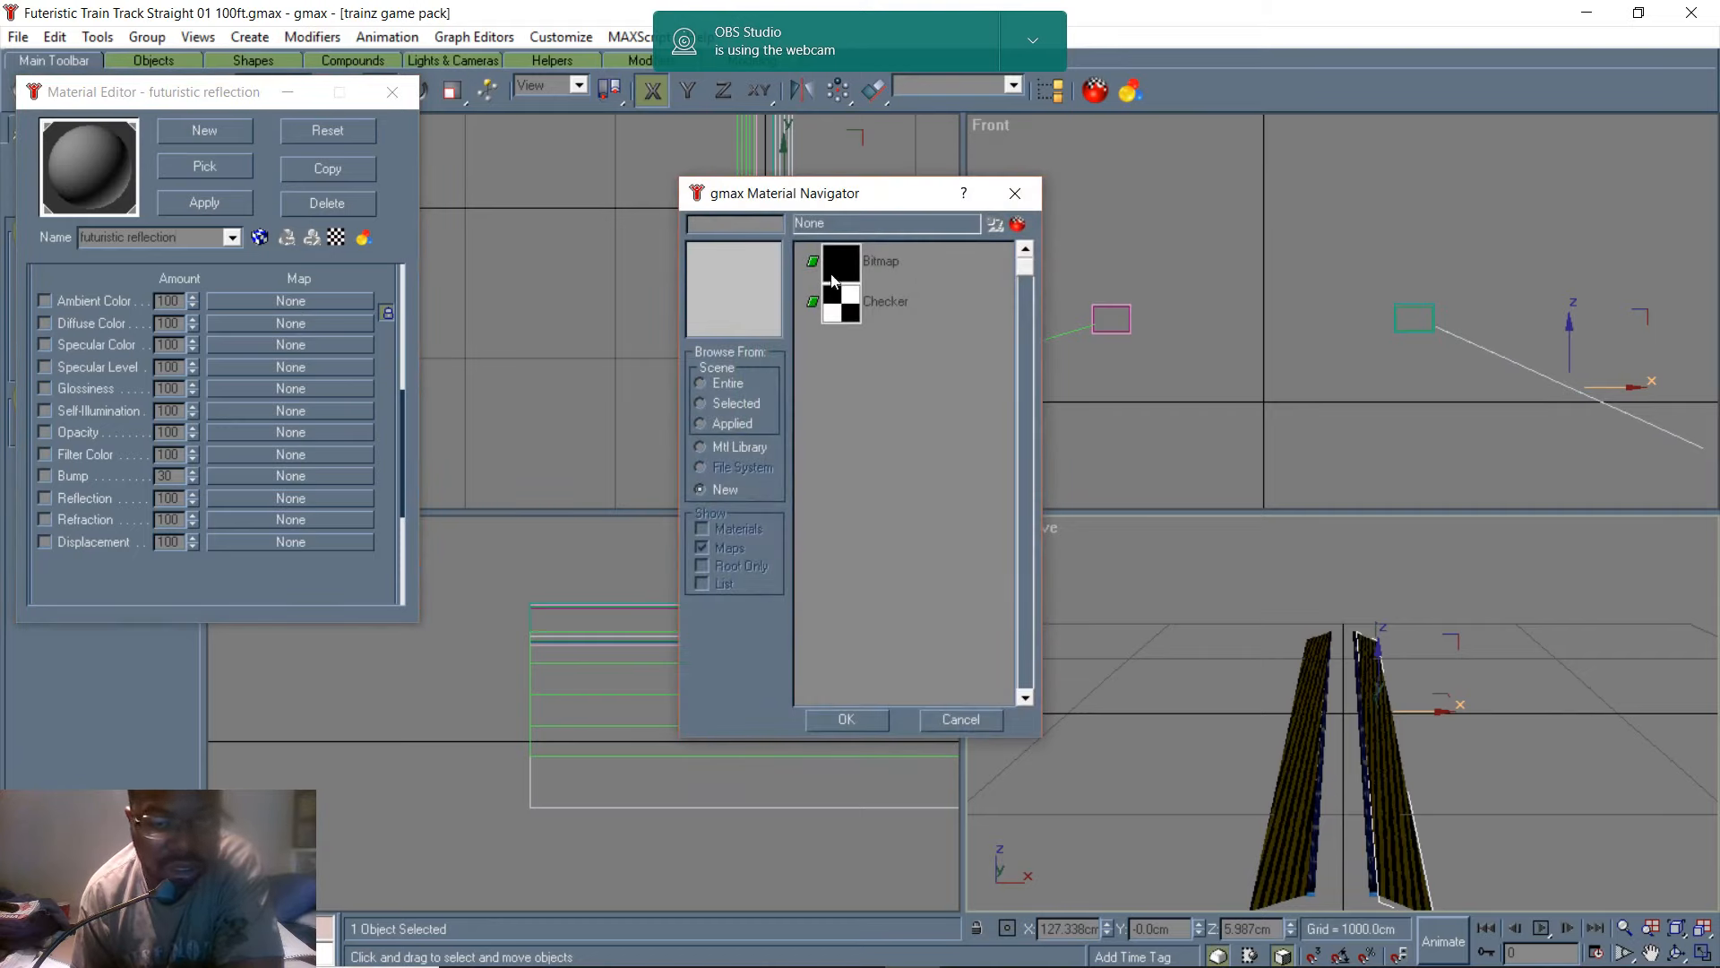
click(832, 280)
click(847, 720)
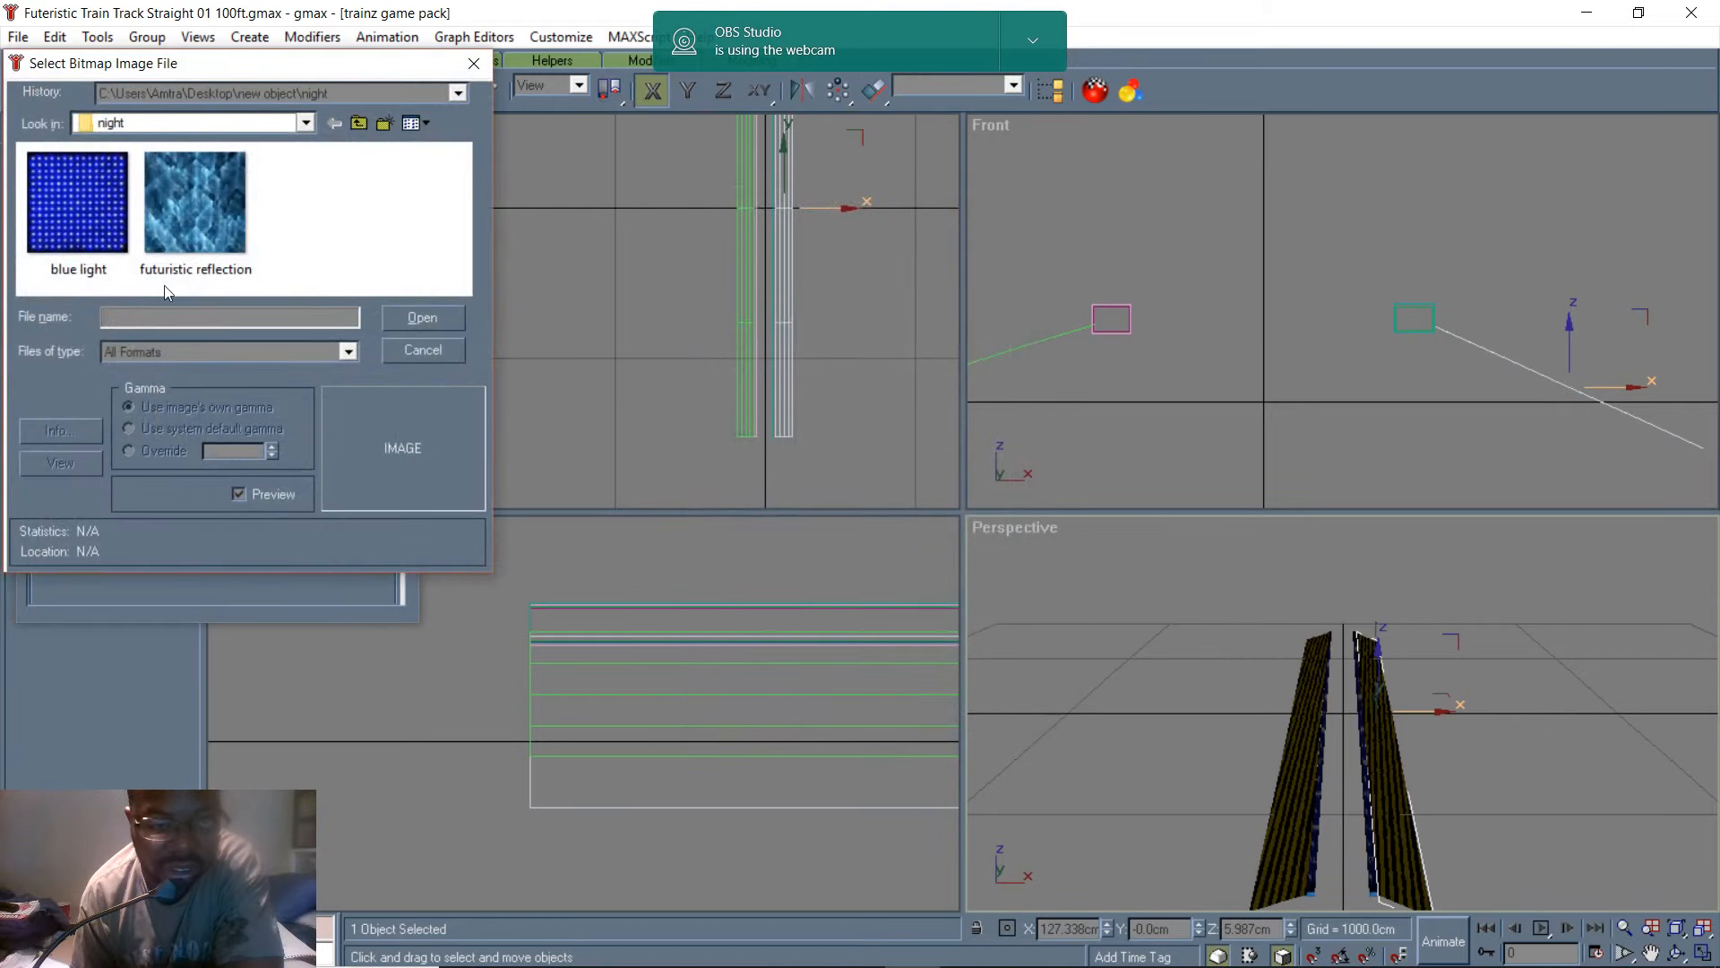
click(171, 269)
click(422, 317)
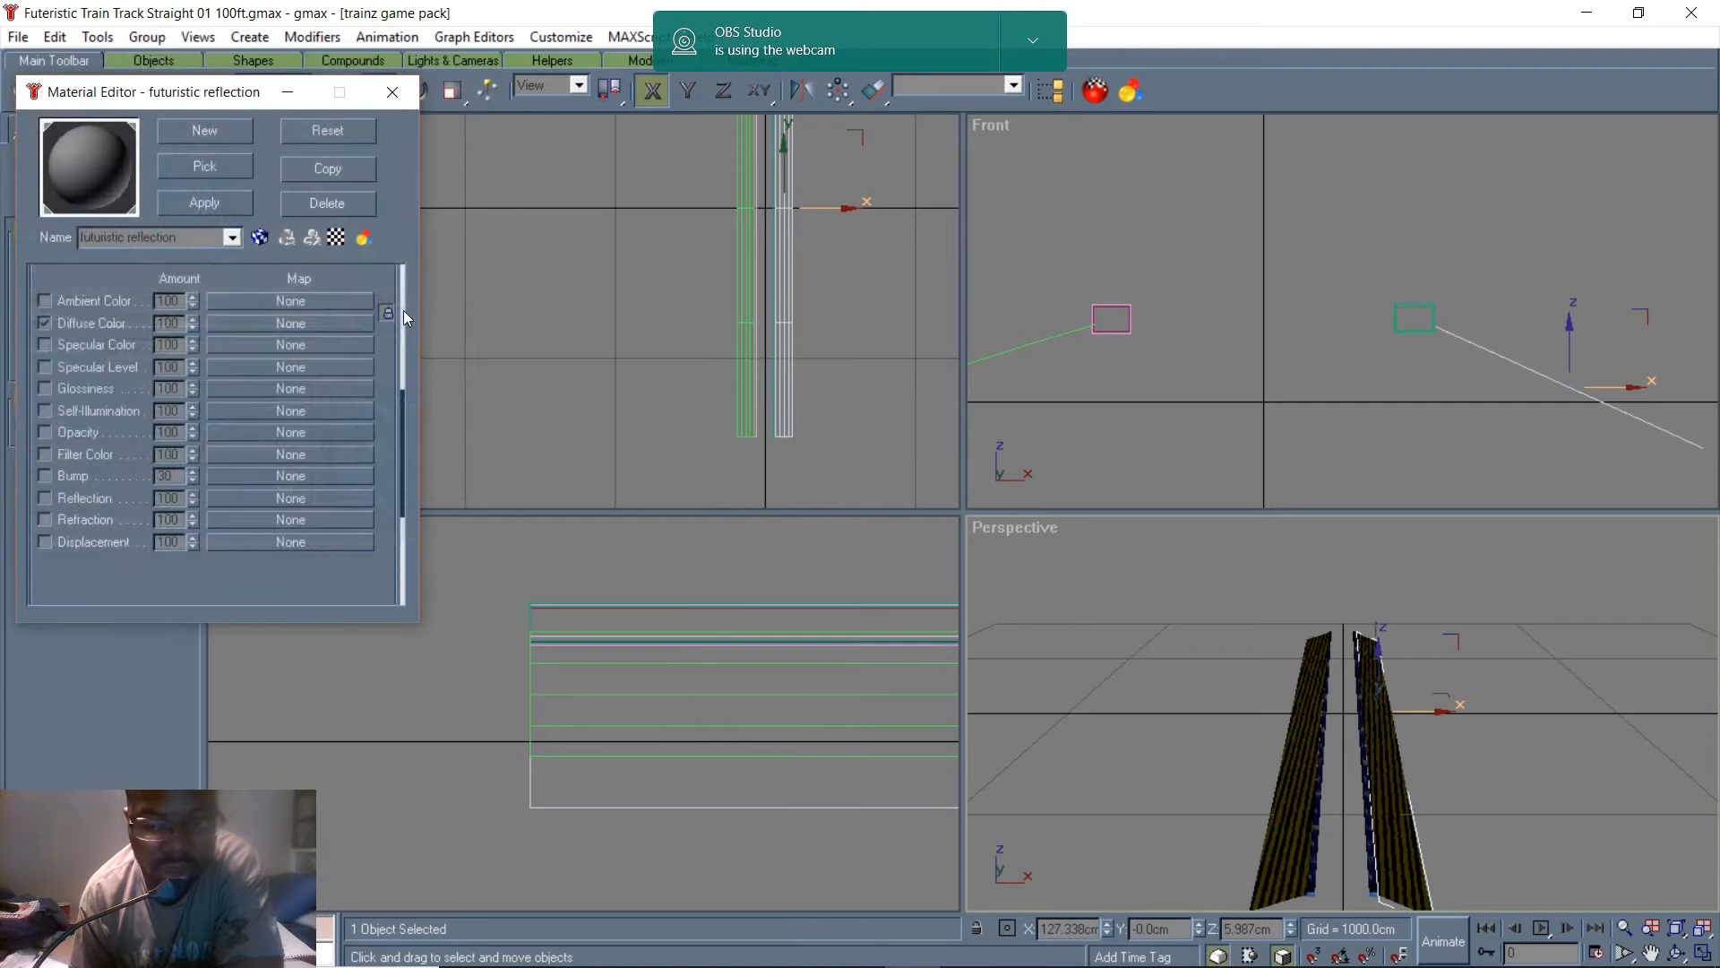
click(178, 238)
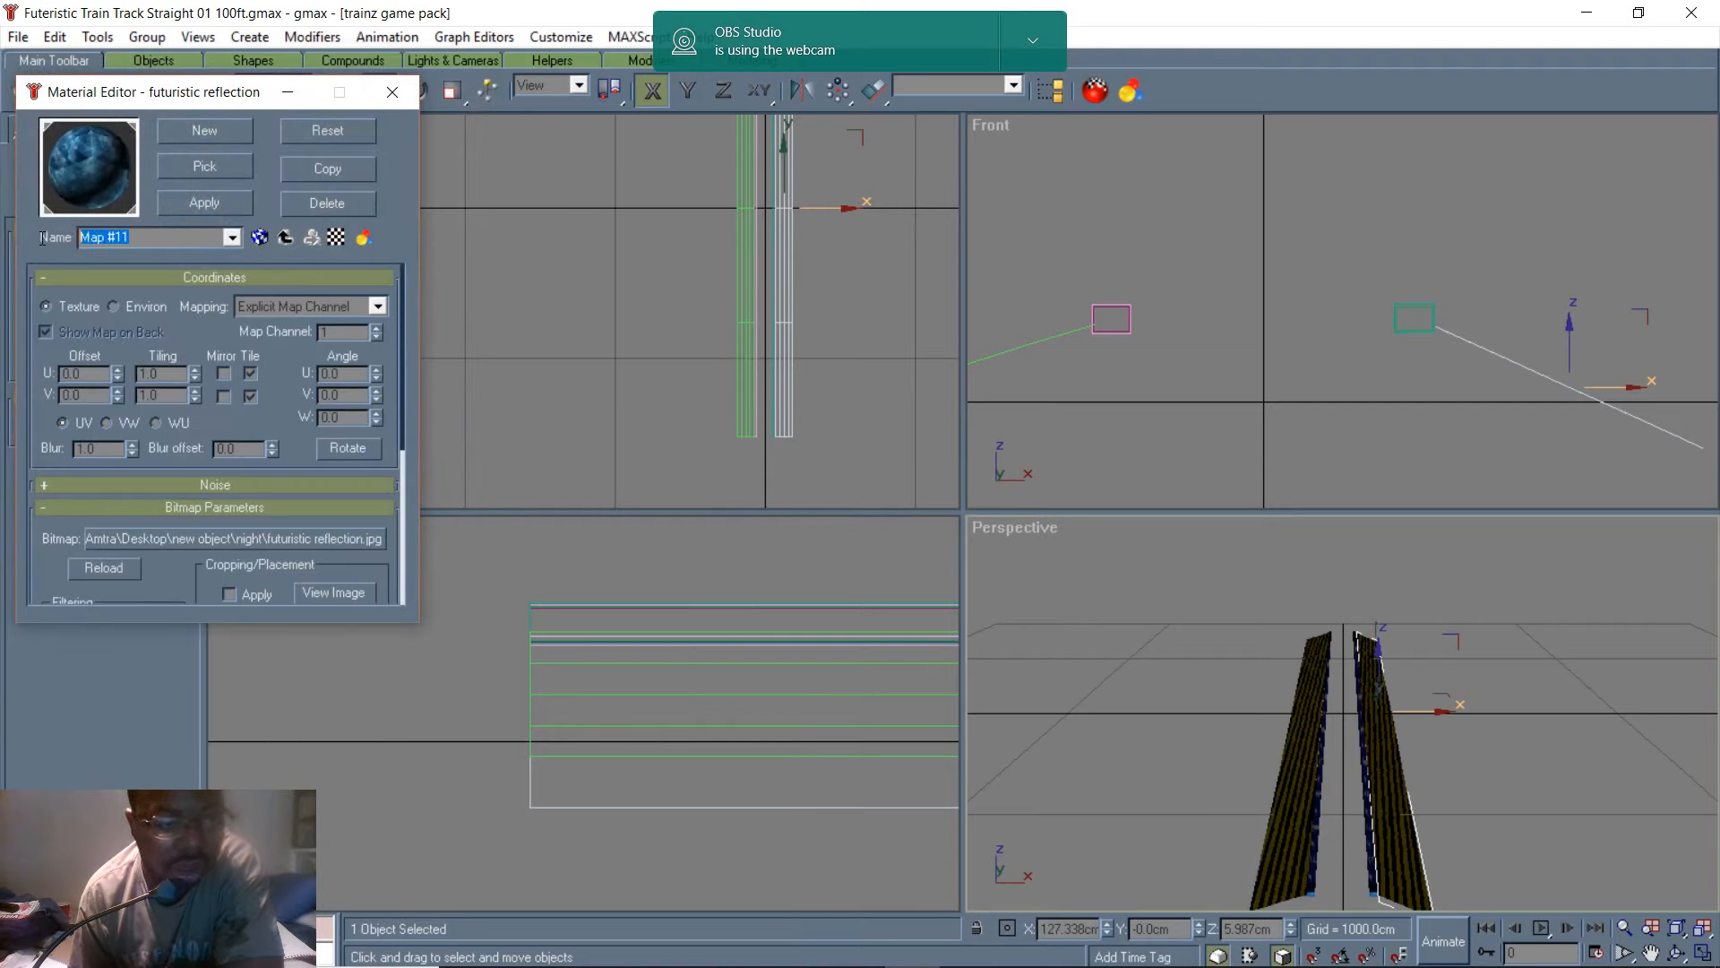
text(futuristic reflection)
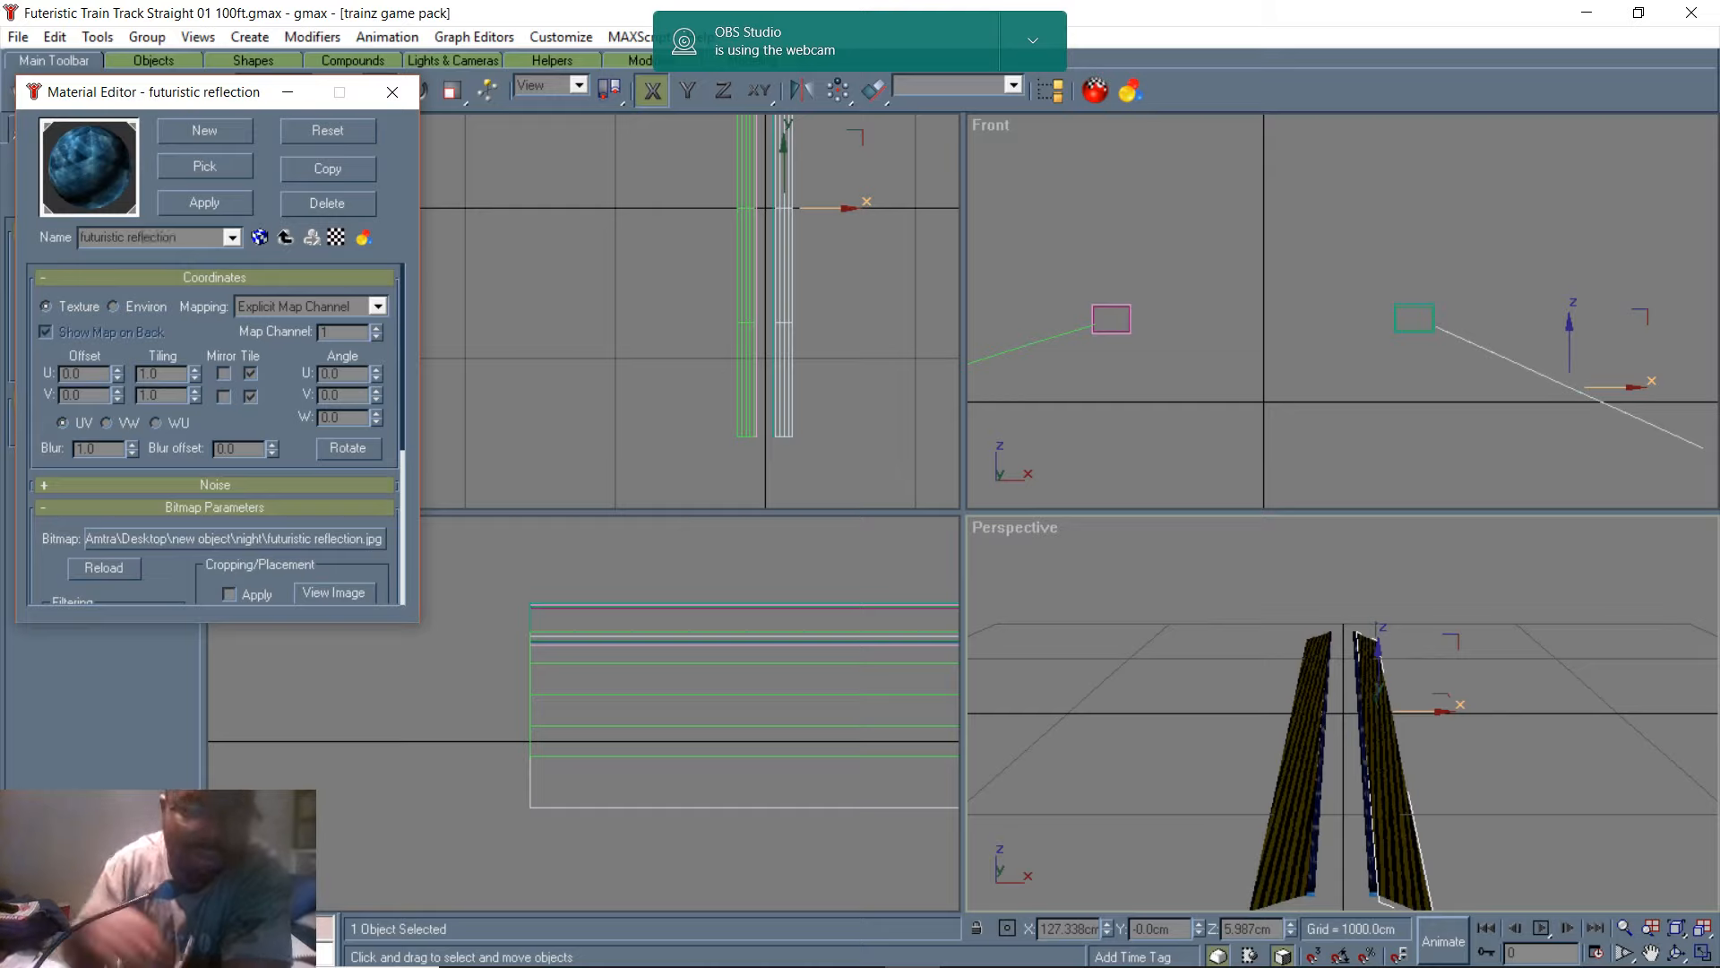
- Apply the futuristic reflection material to both sloped side planes of the track and close the Material Editor
click(286, 239)
click(226, 203)
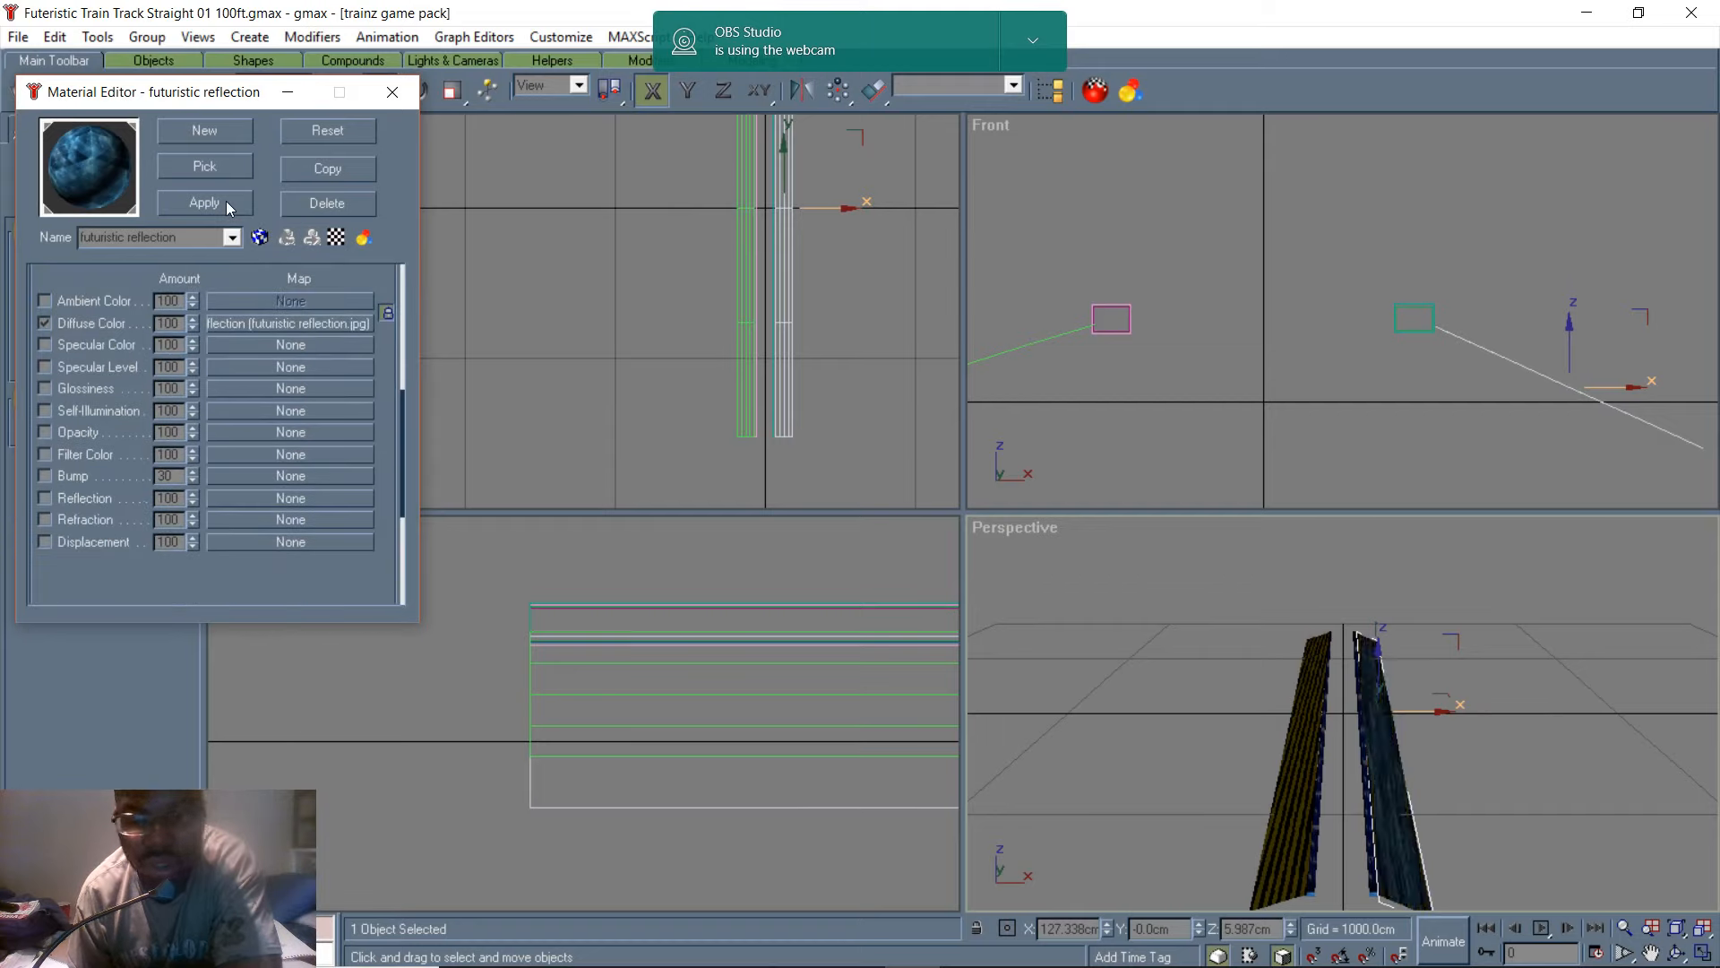
click(1265, 842)
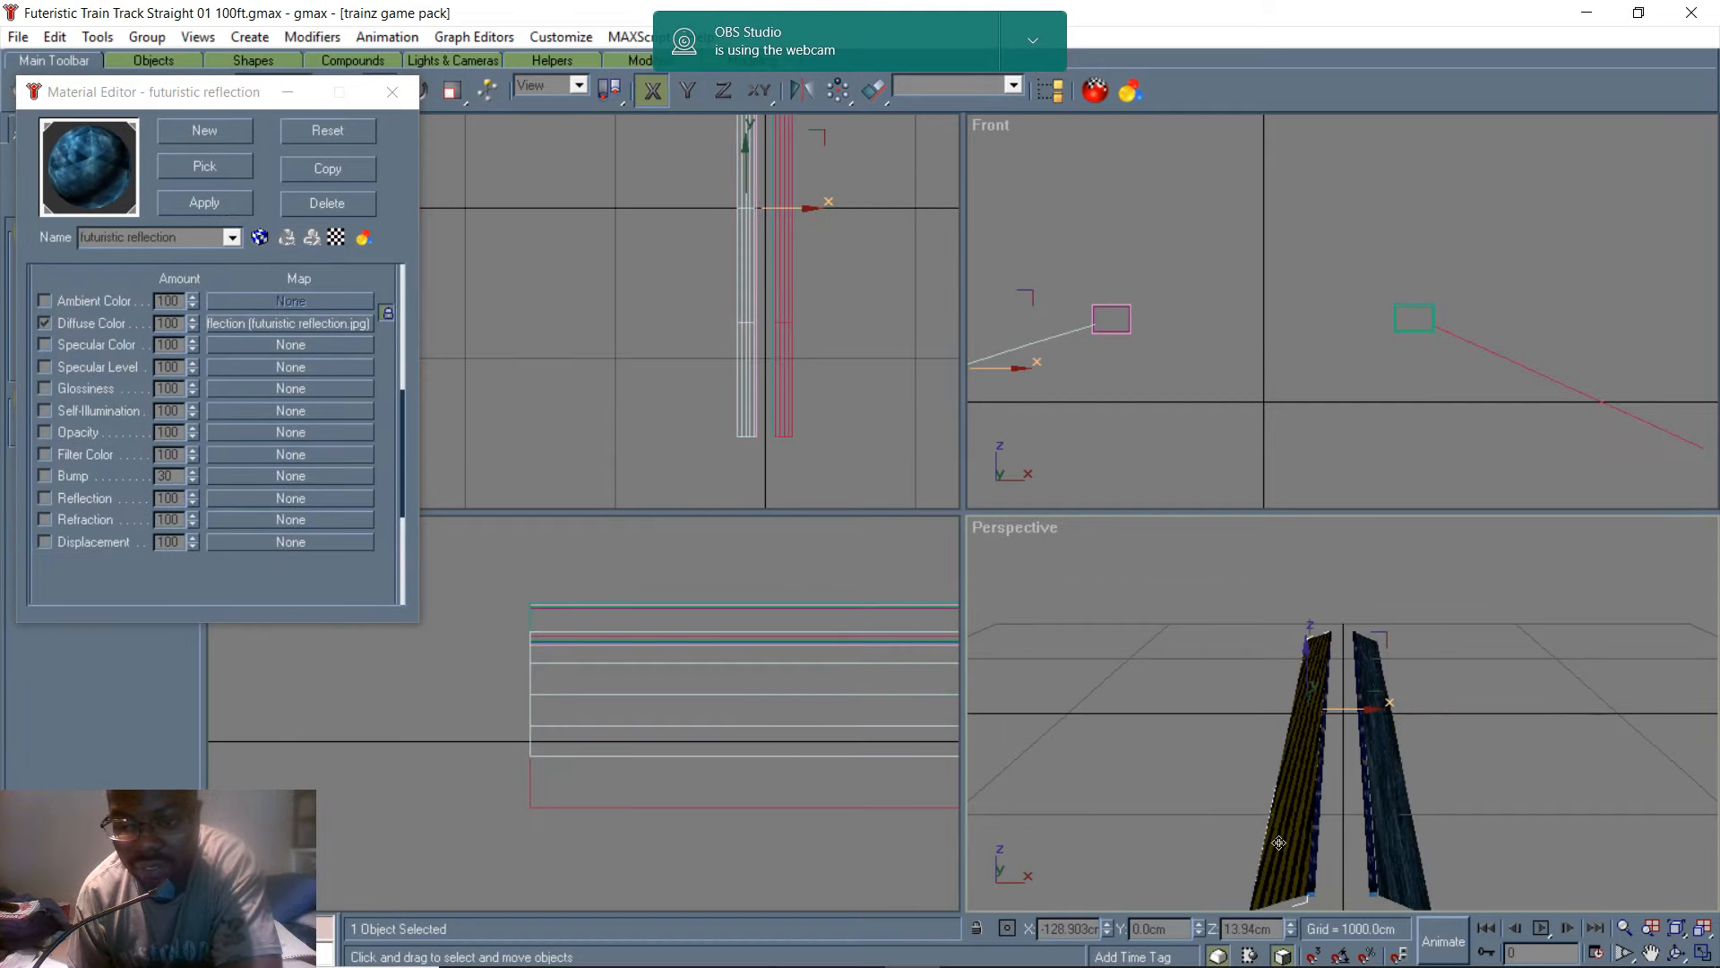
click(219, 202)
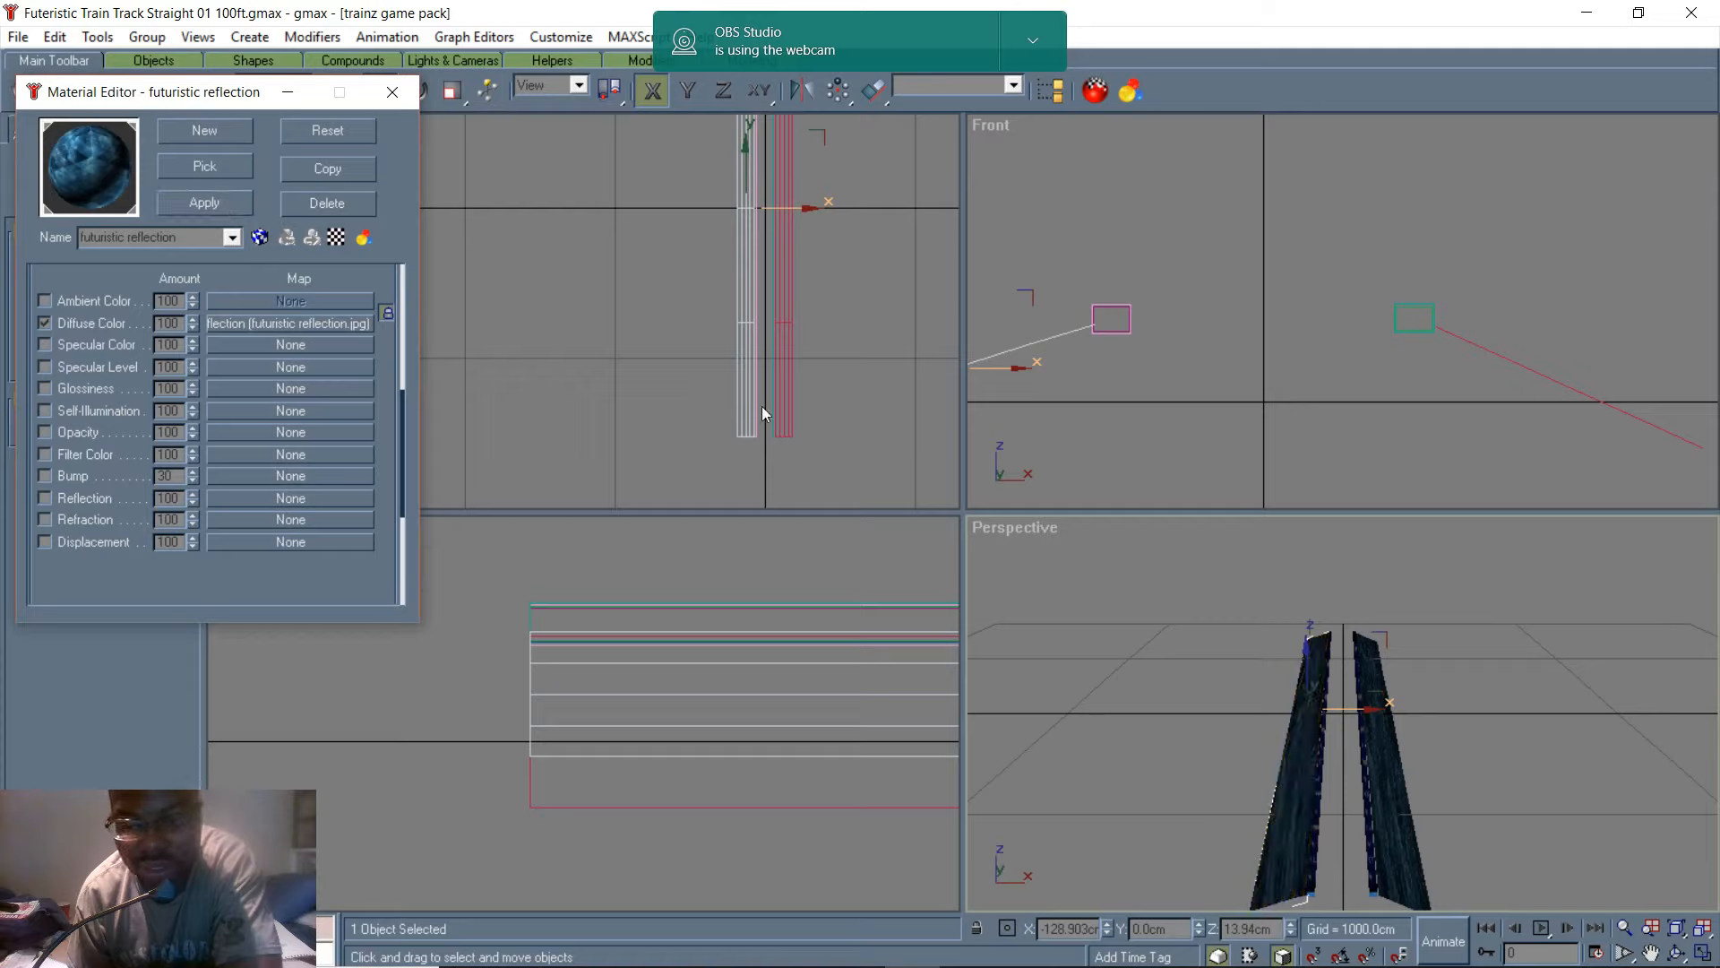
scroll(1362, 708, up, 5)
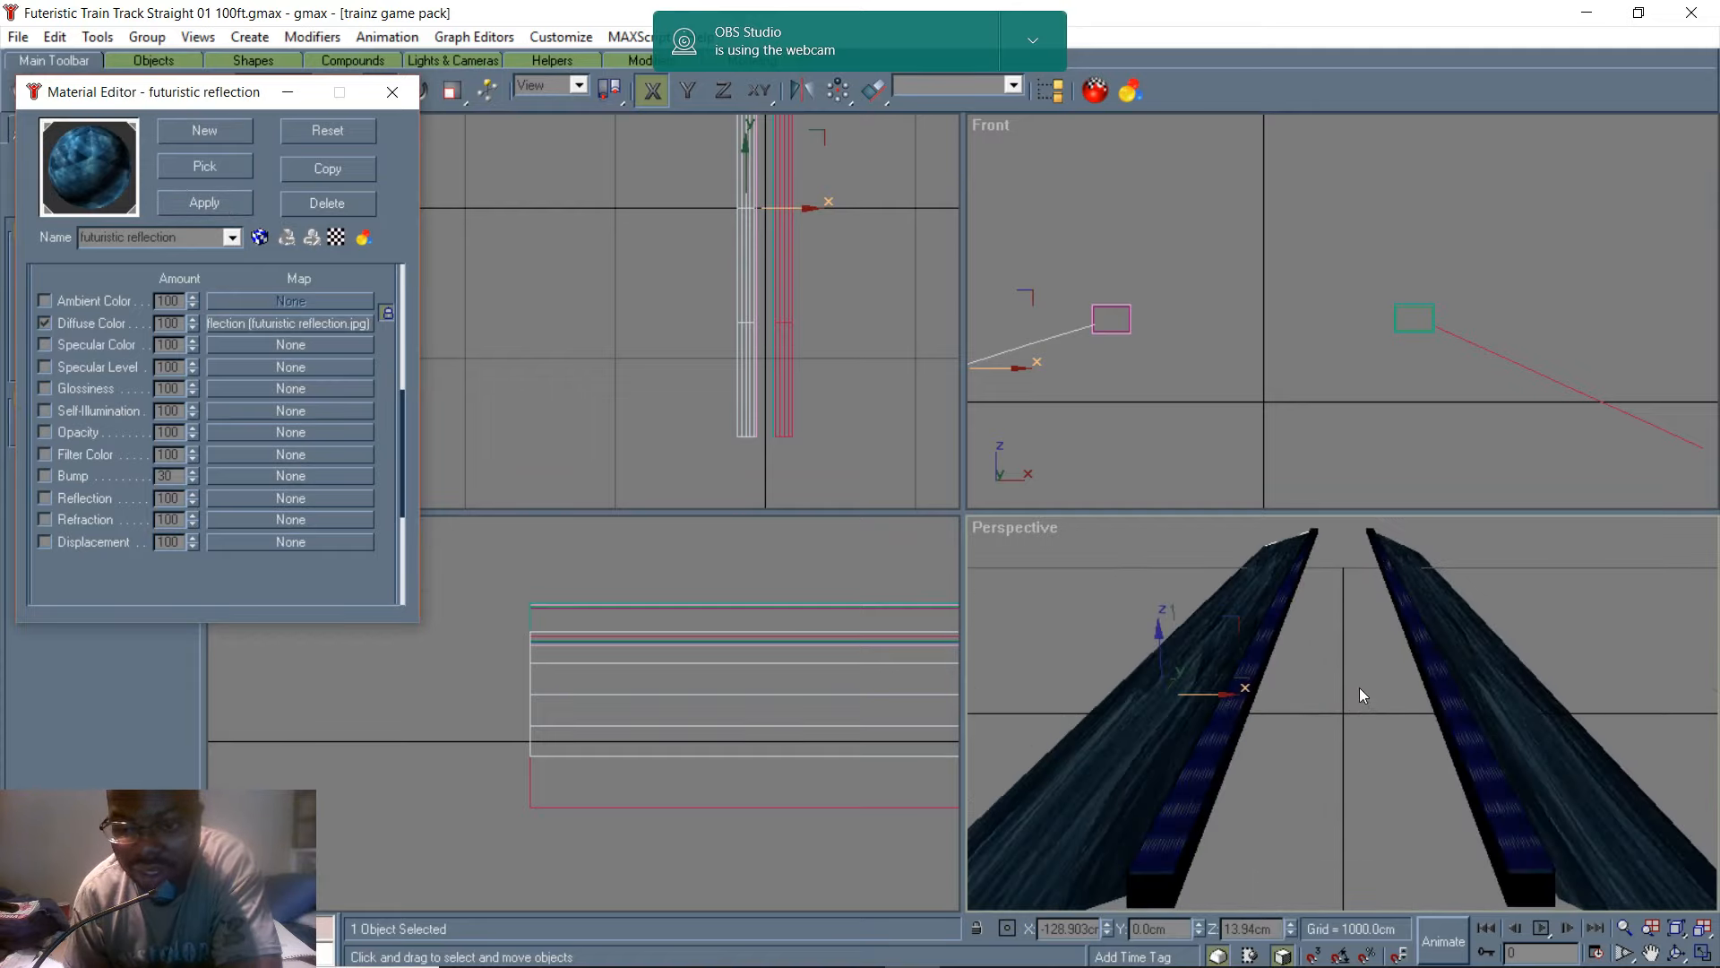
scroll(1358, 686, down, 5)
scroll(1210, 710, down, 3)
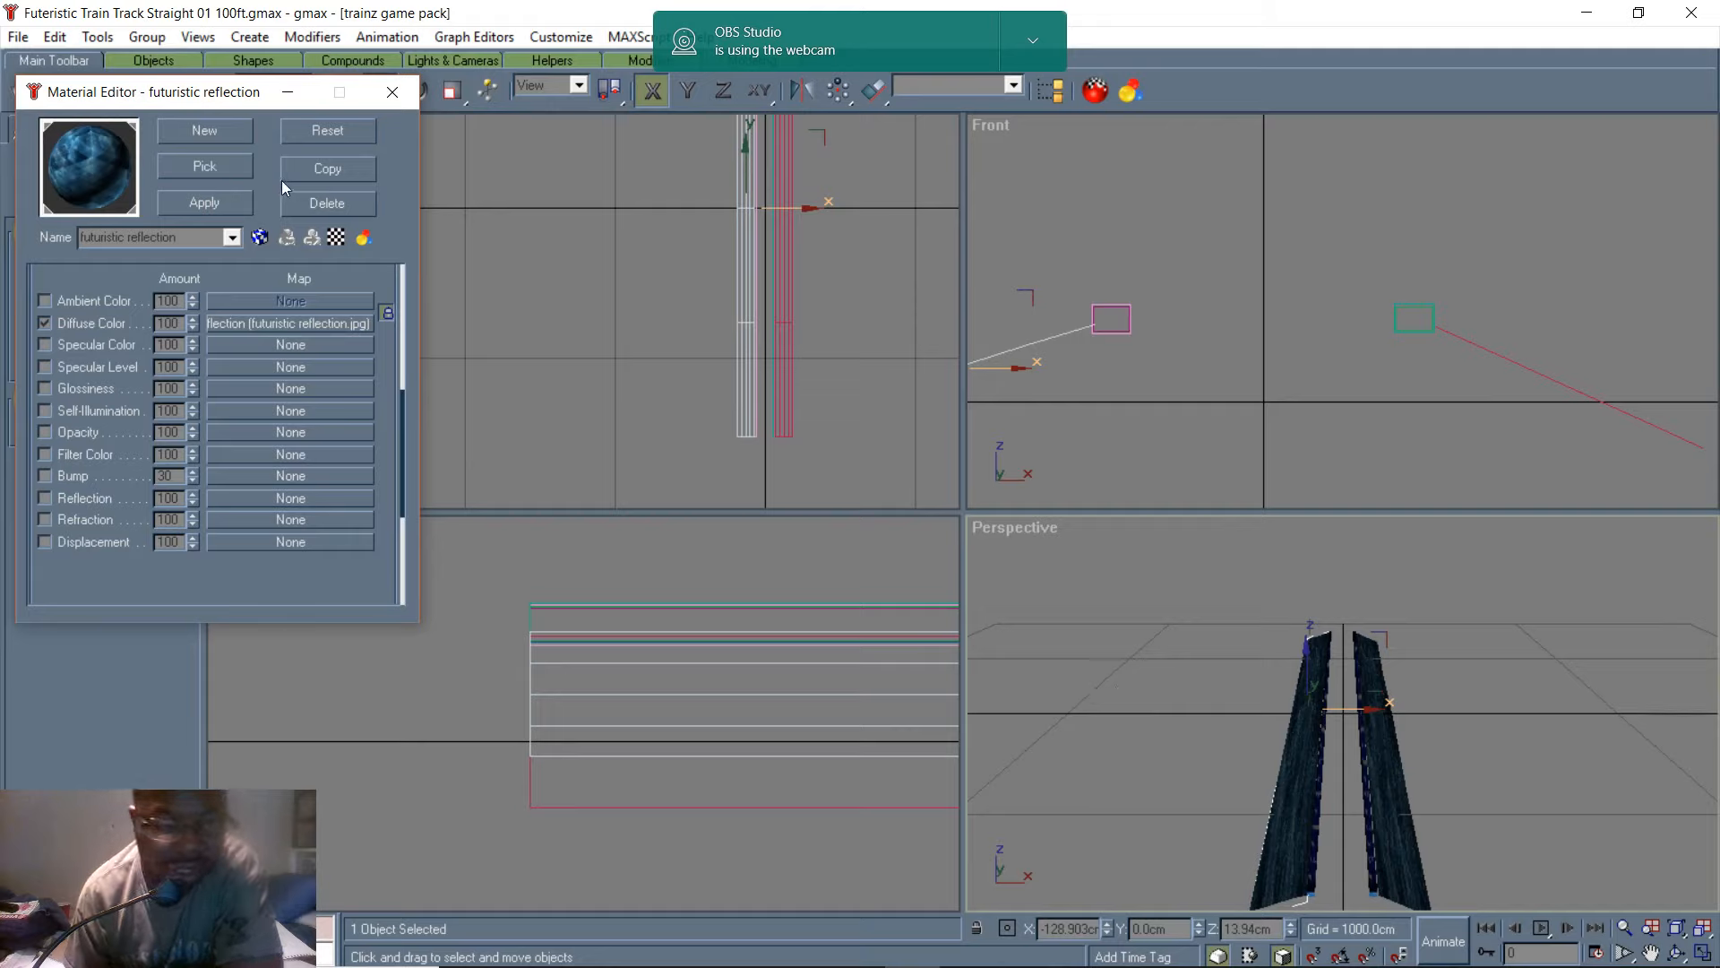
click(387, 91)
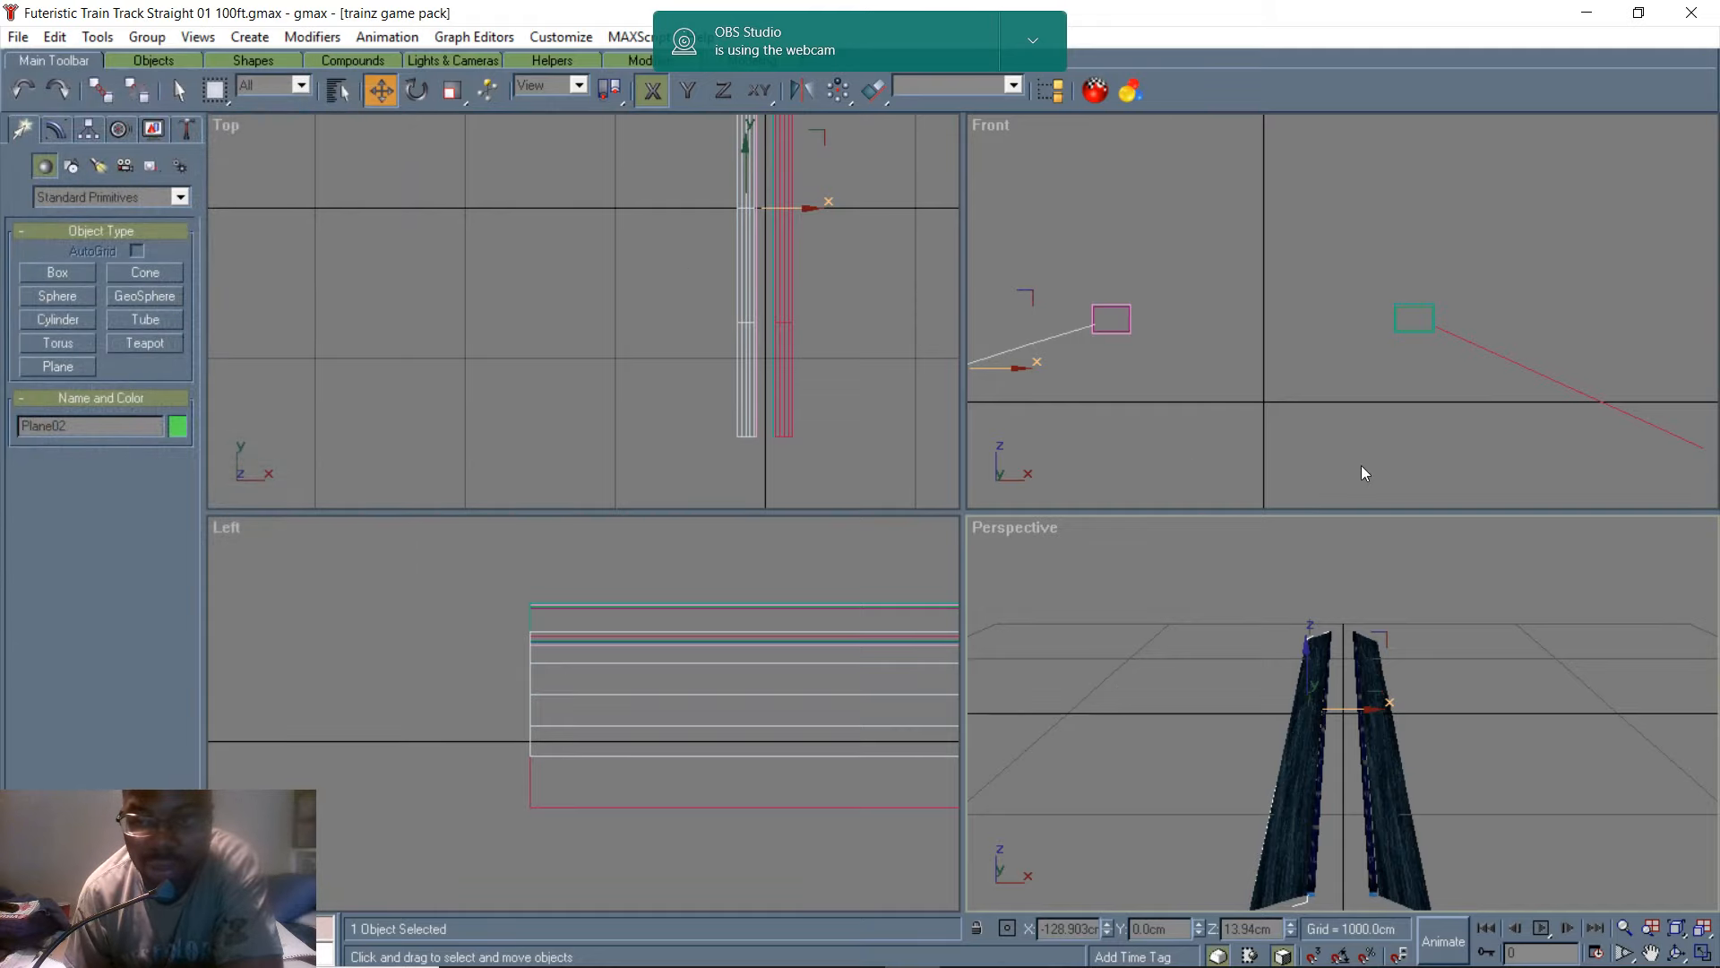
- Export all six track objects in Trainz format as "track night" to the Desktop's new object\night folder, overwriting existing texture.txt files
click(1333, 417)
scroll(1333, 421, down, 2)
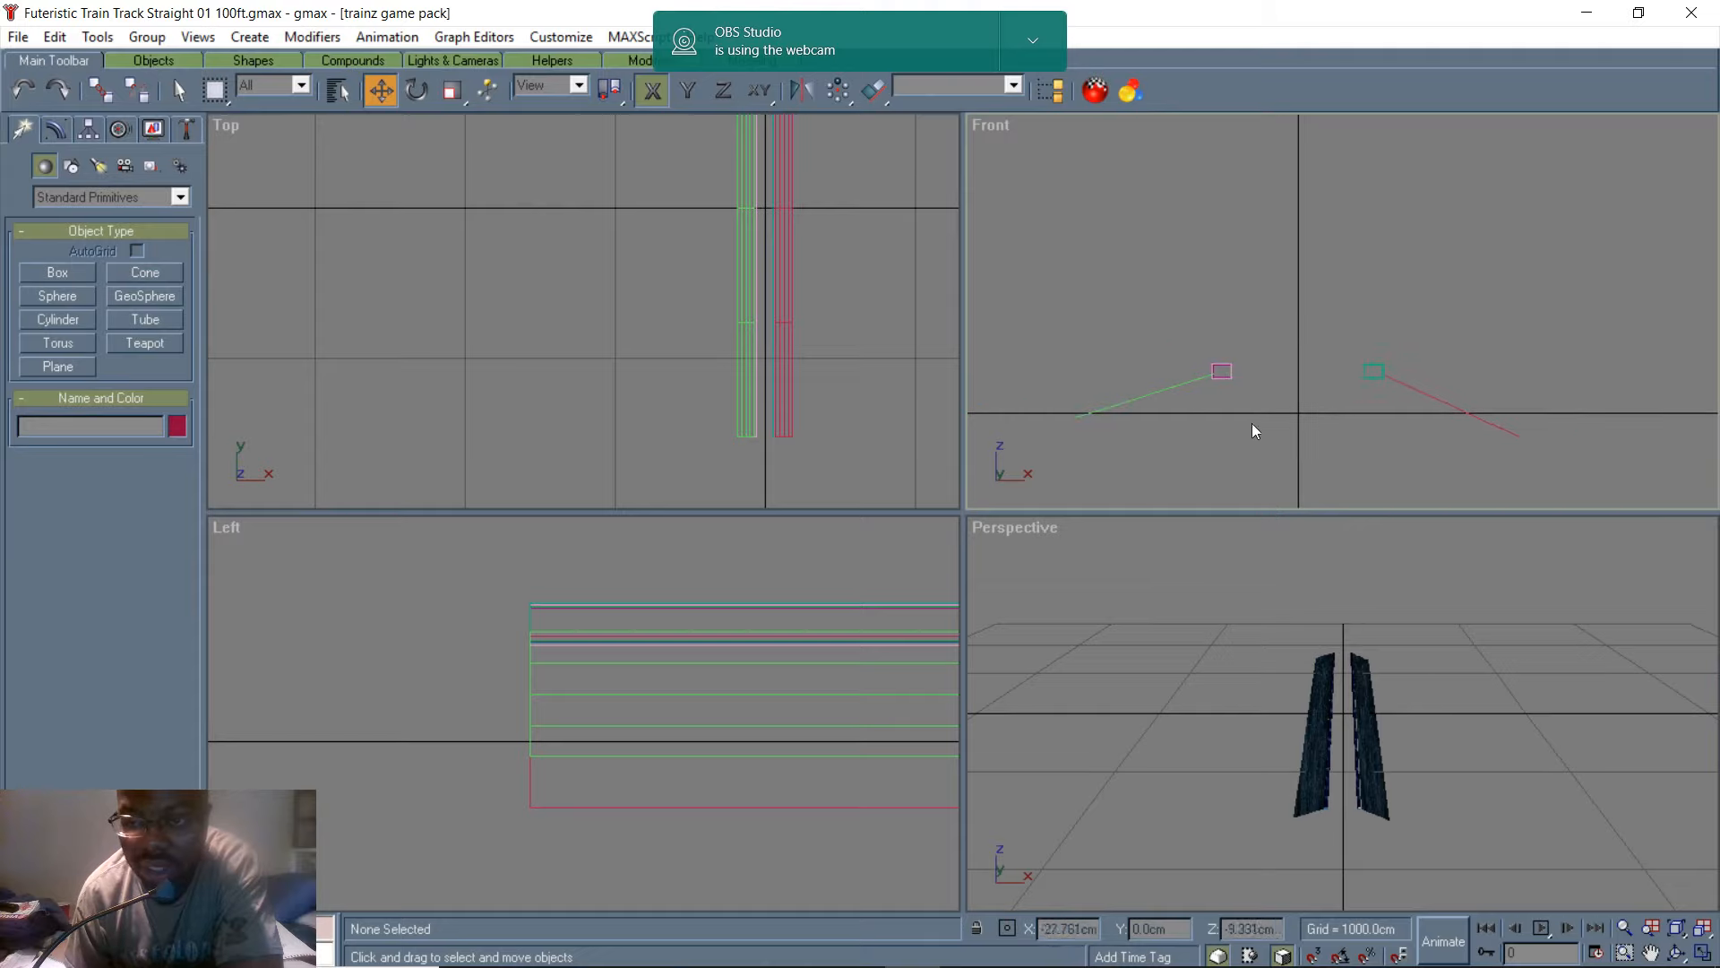
drag(993, 309, 1631, 502)
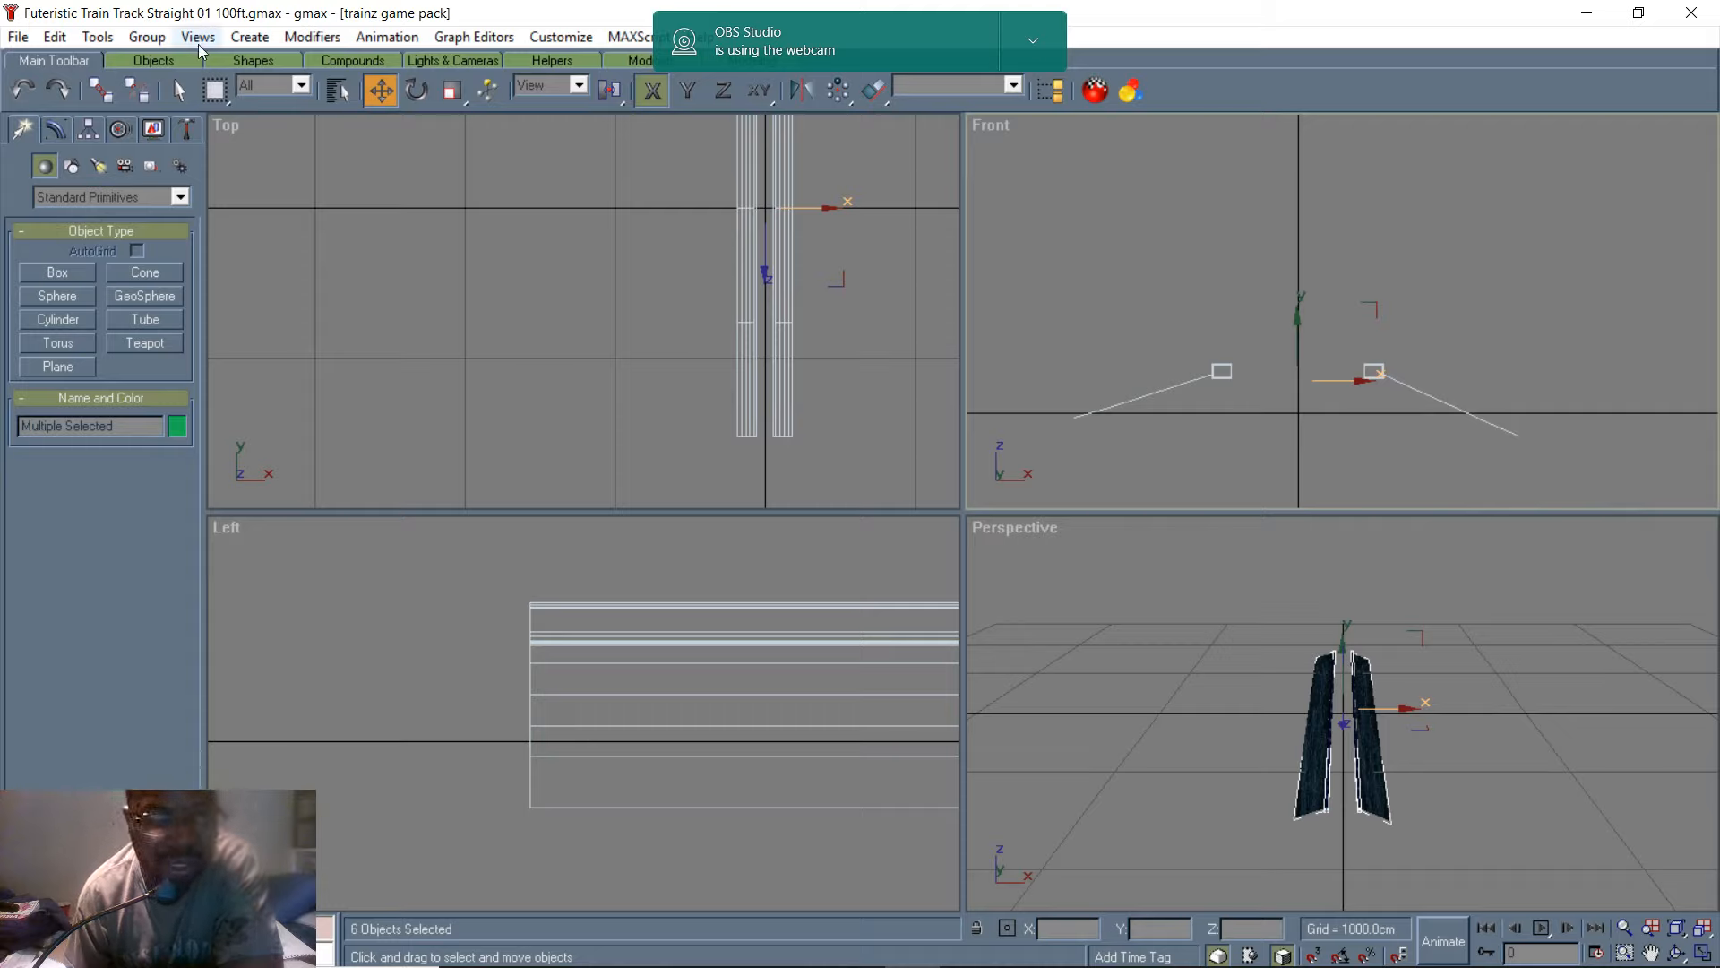
click(18, 38)
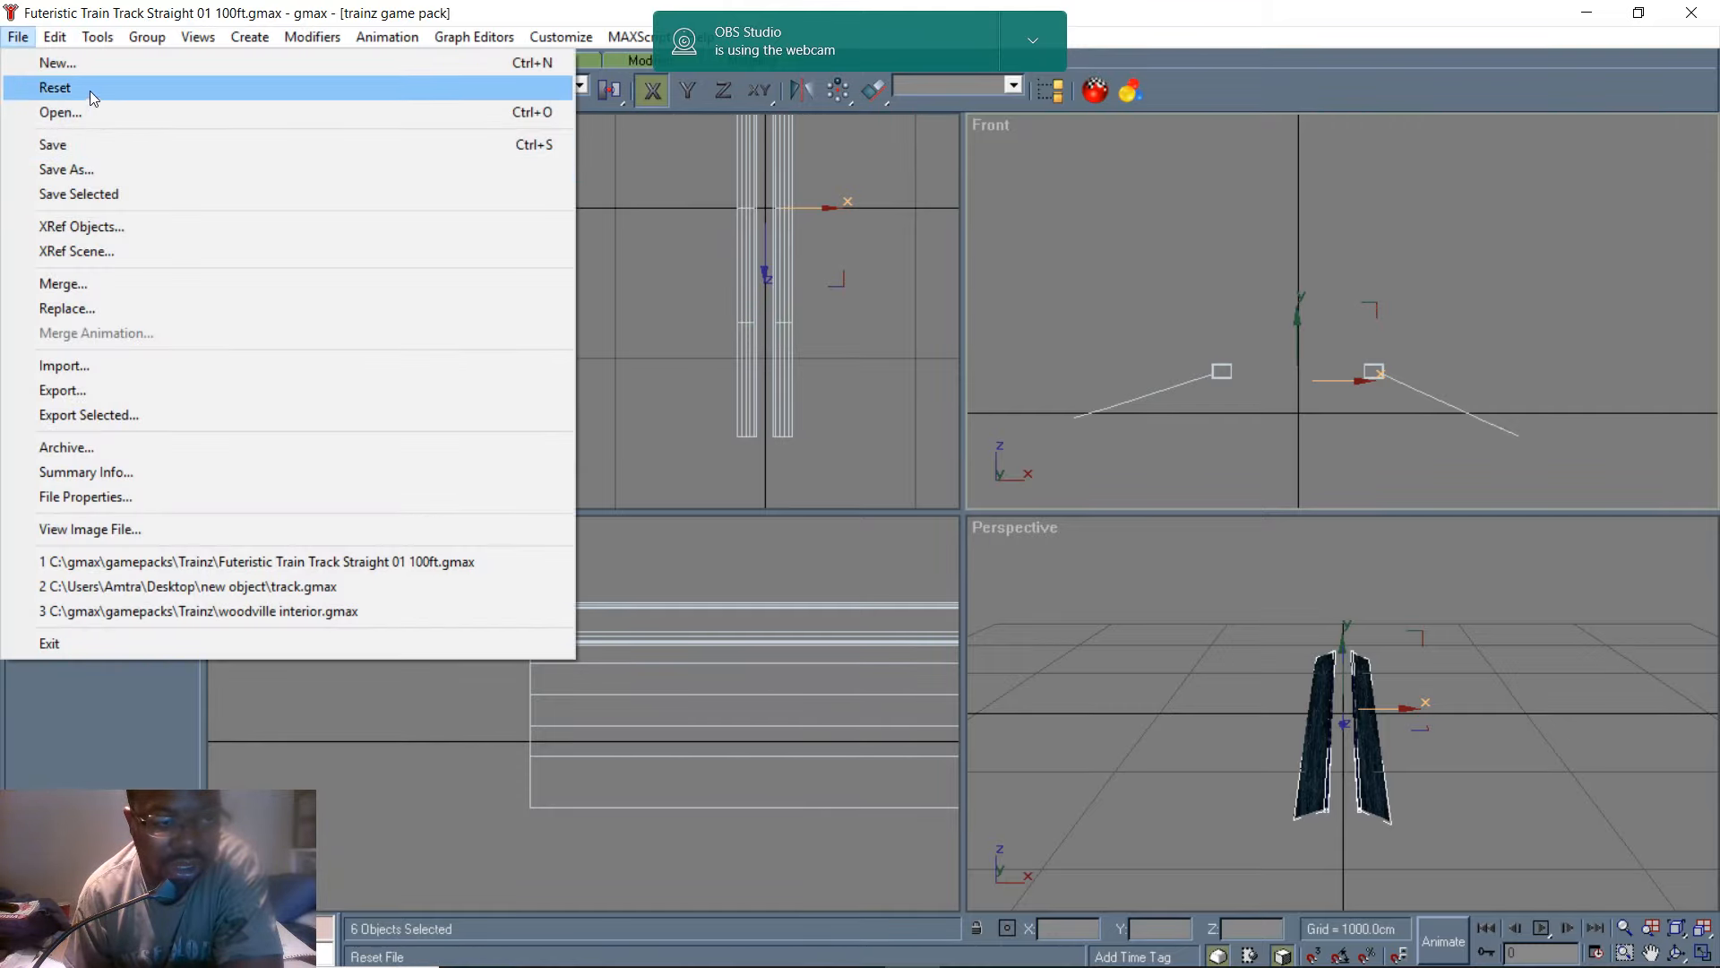
click(170, 387)
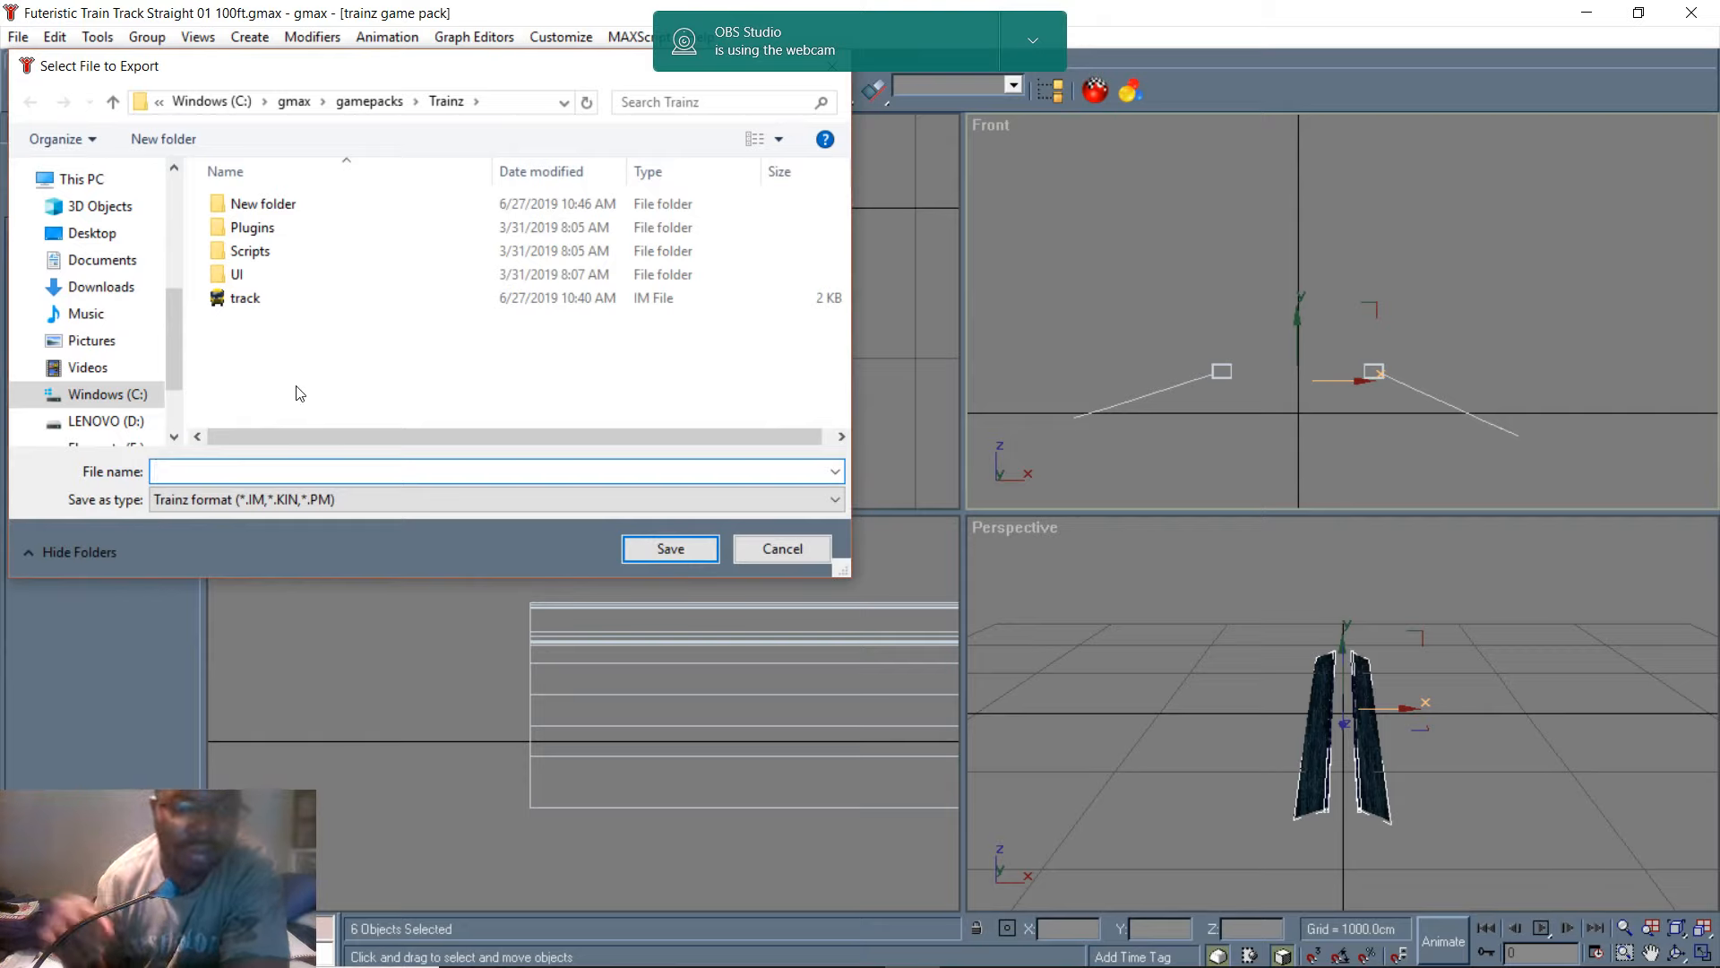
click(92, 234)
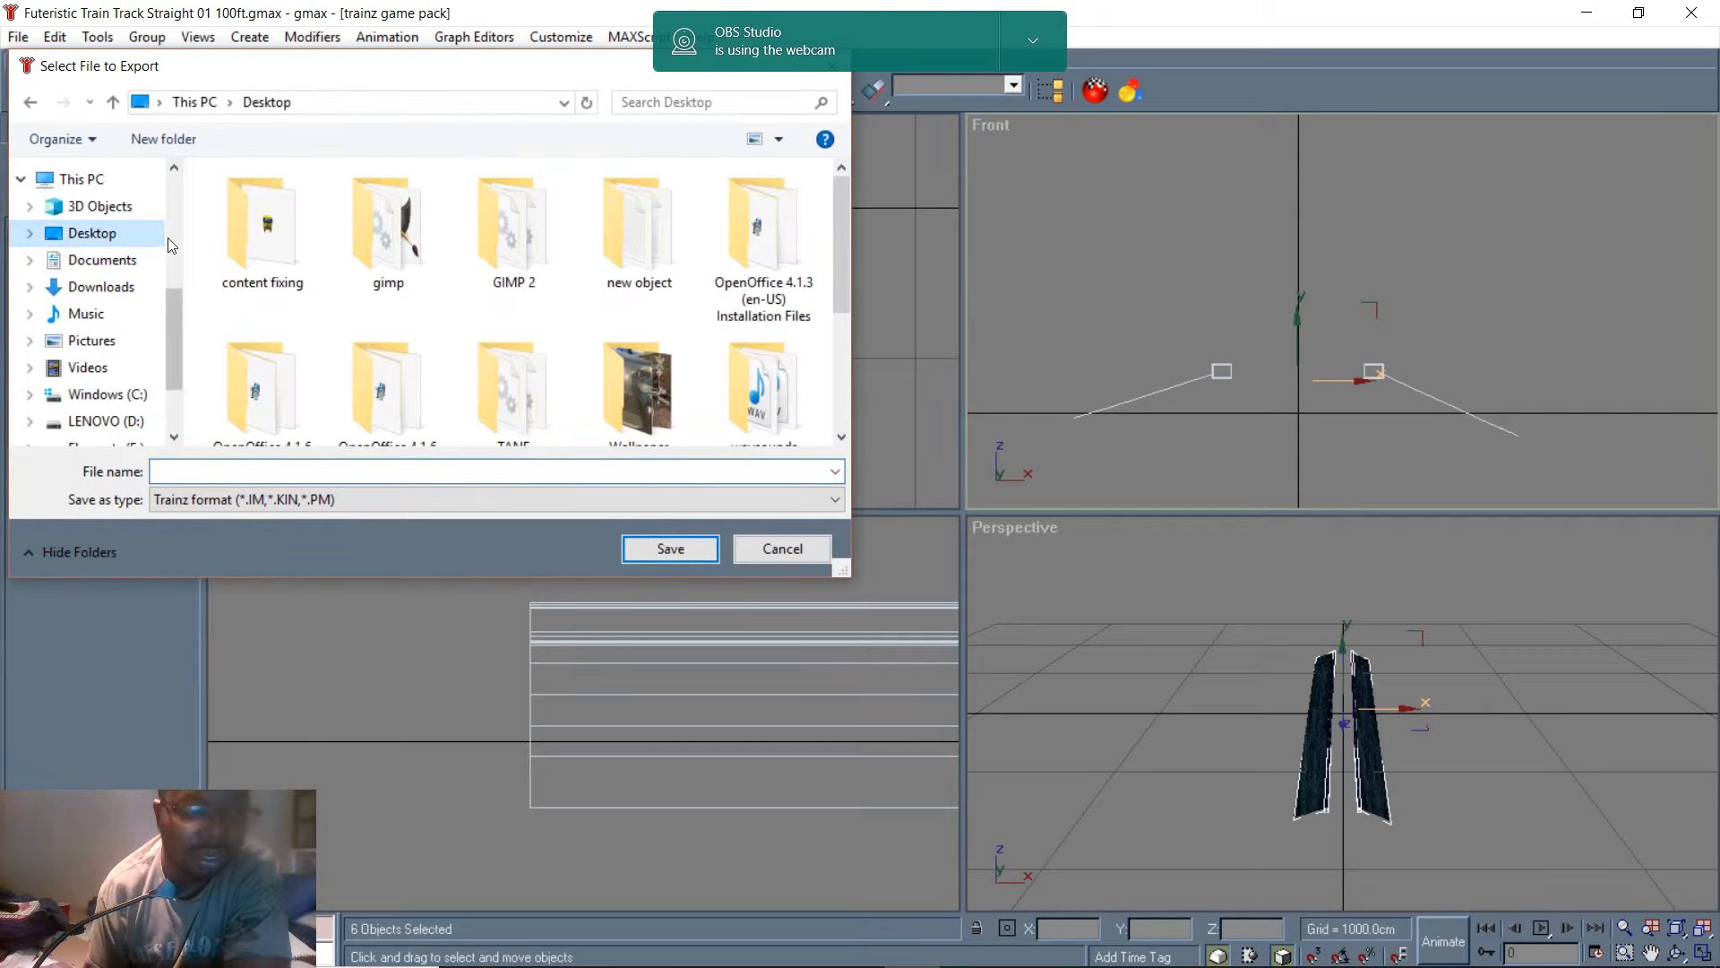
double_click(631, 255)
double_click(314, 219)
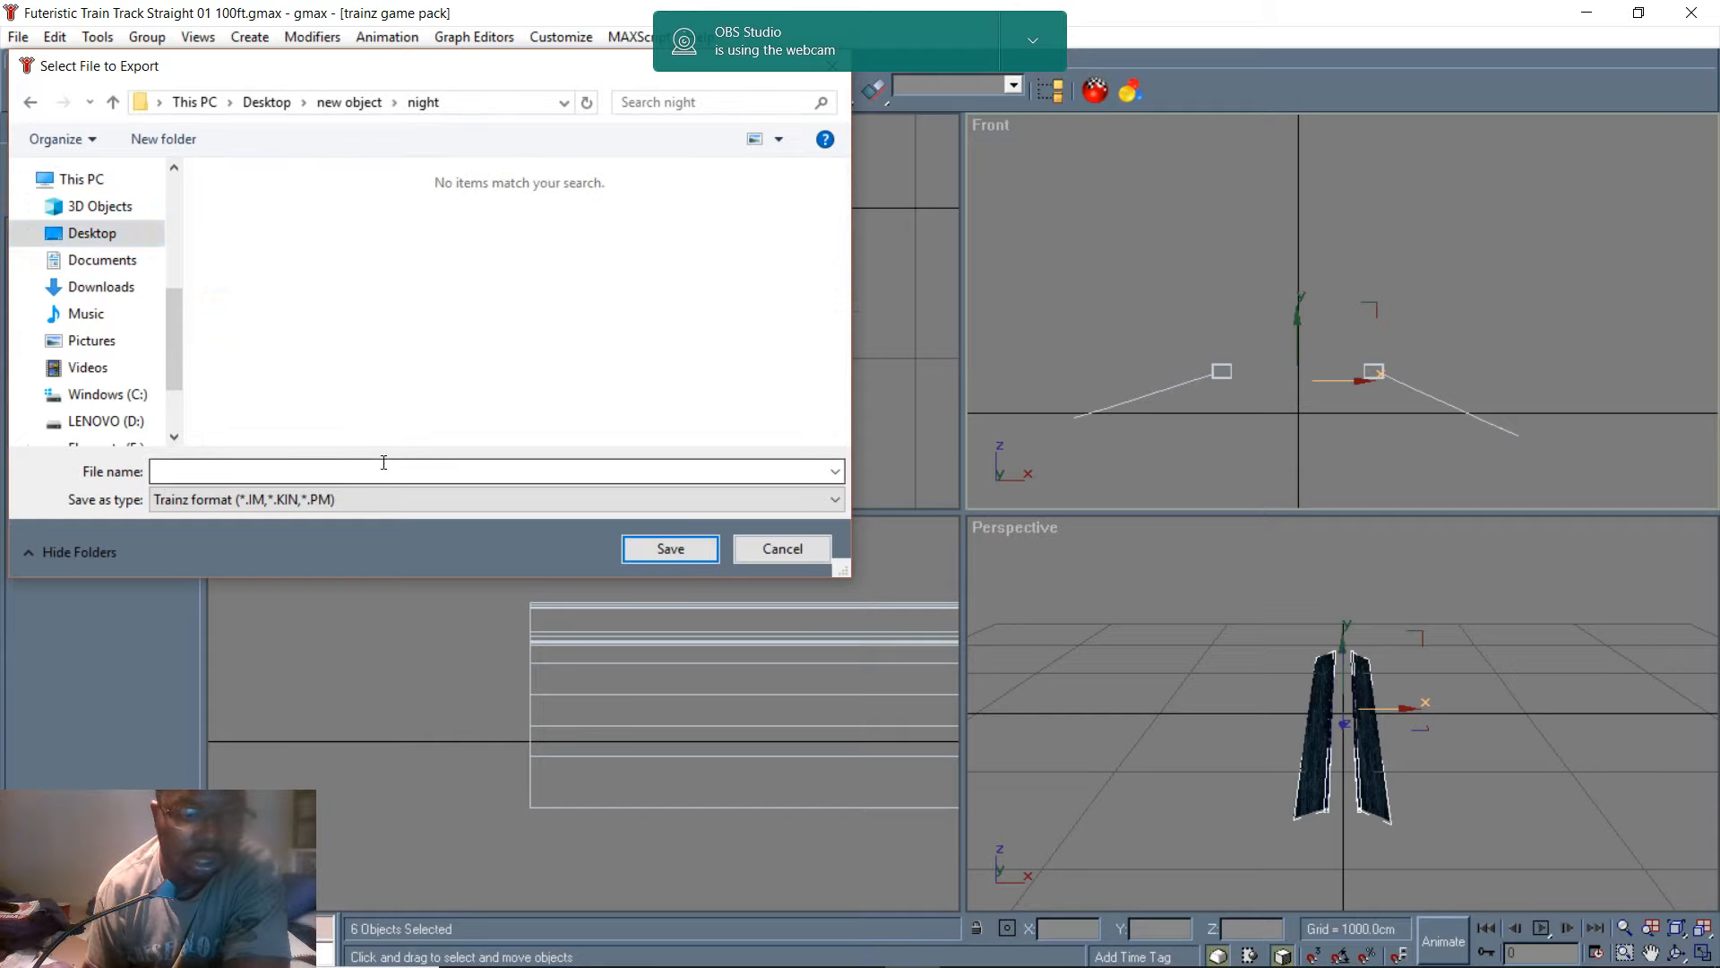
text(tr)
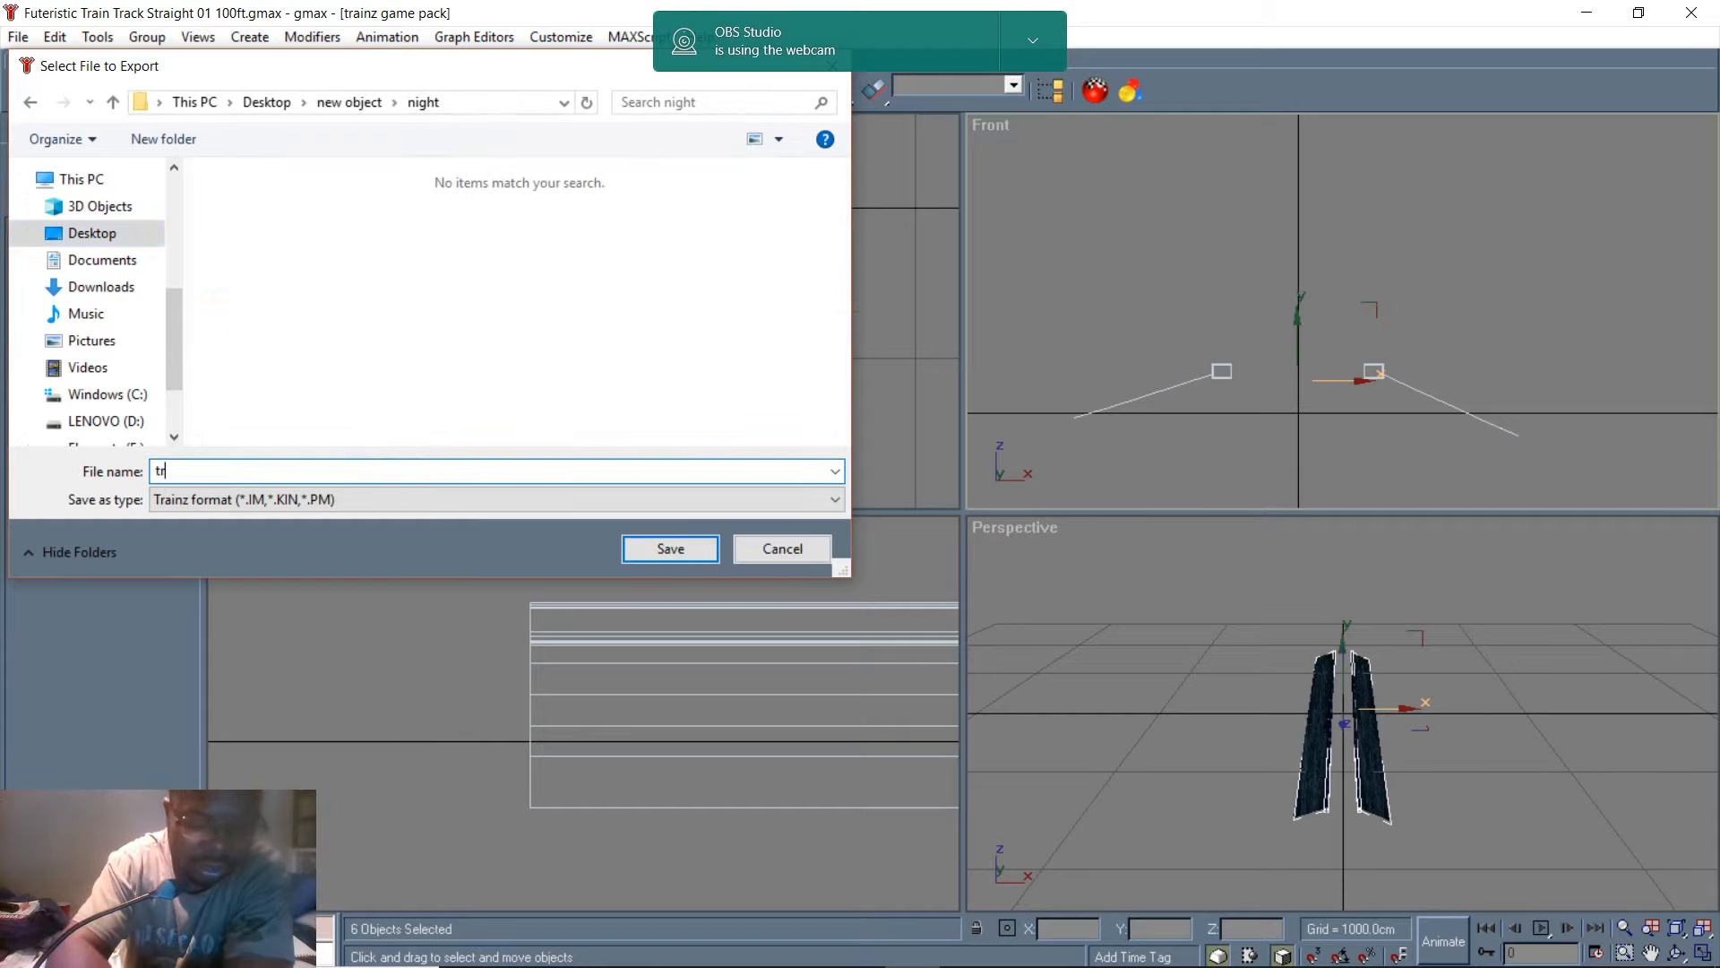
text(ack ni)
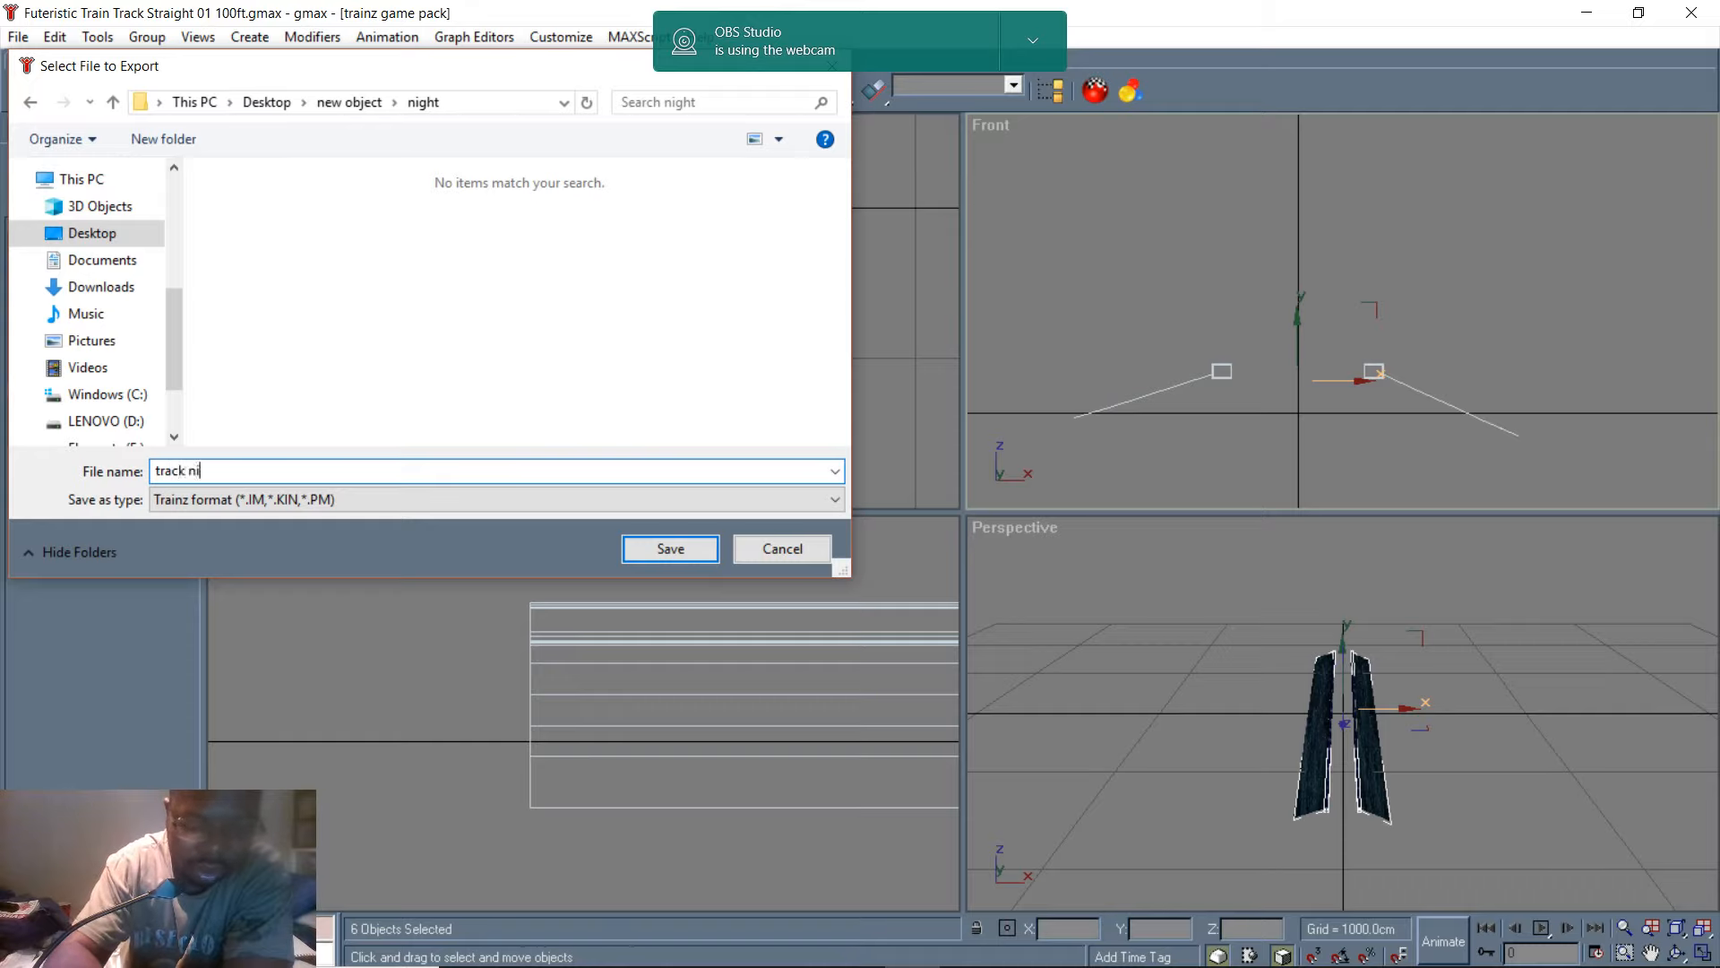
text(ght)
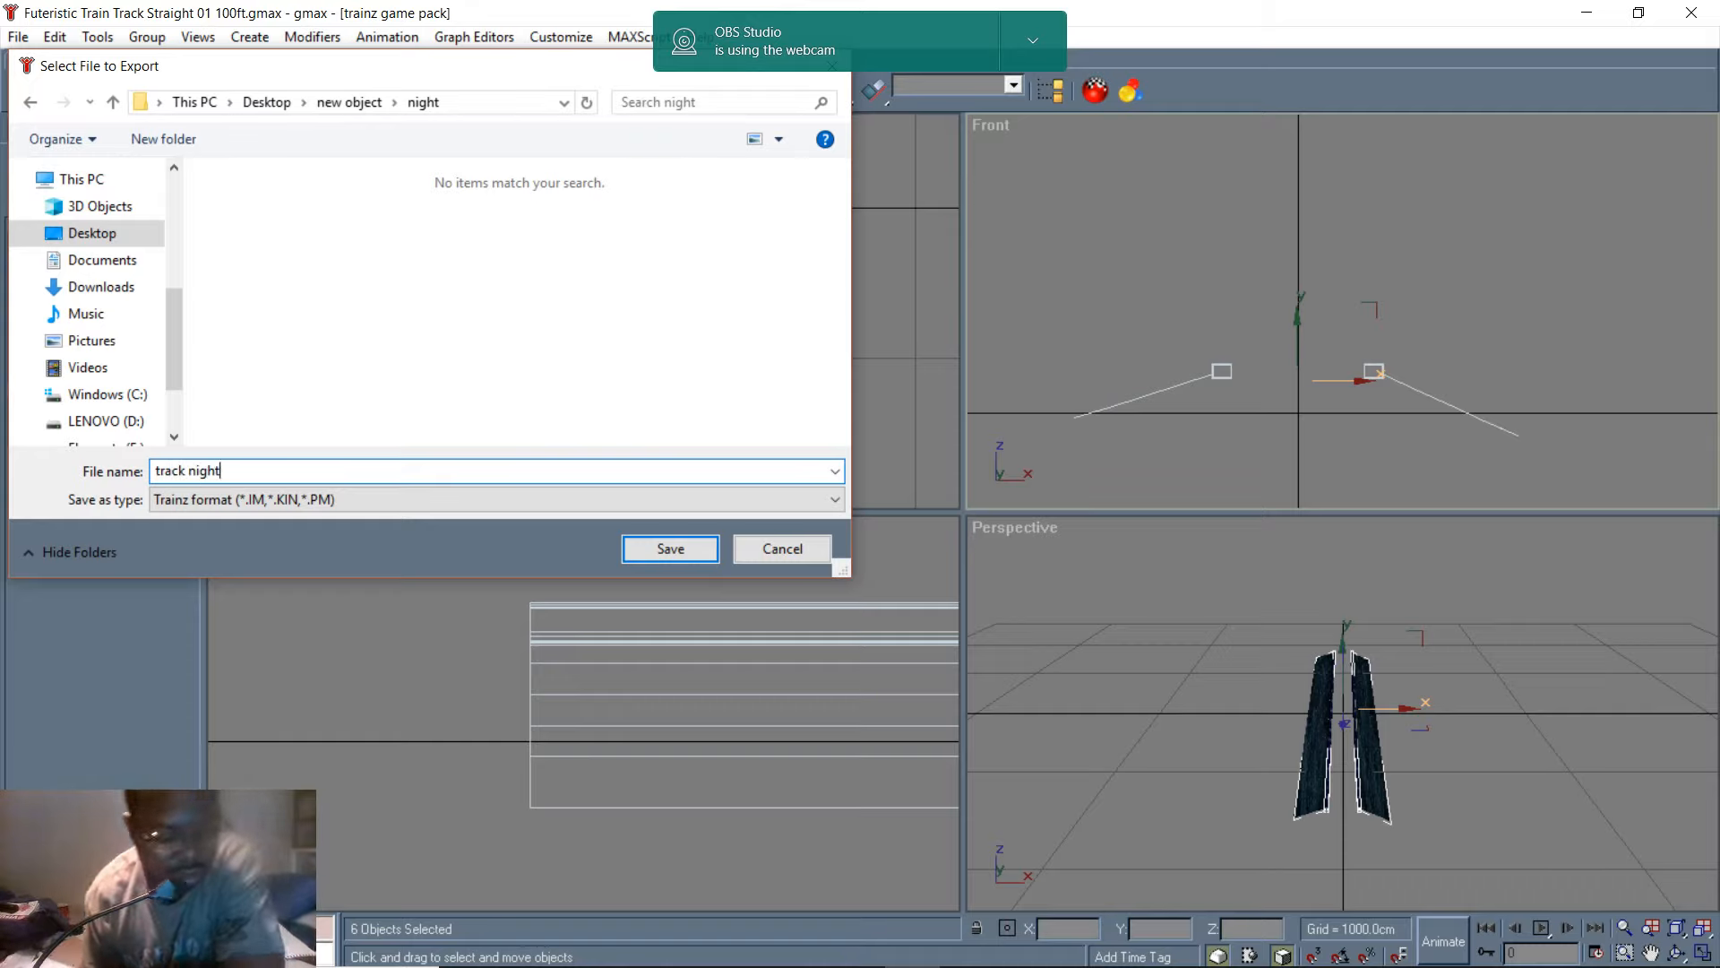
click(664, 542)
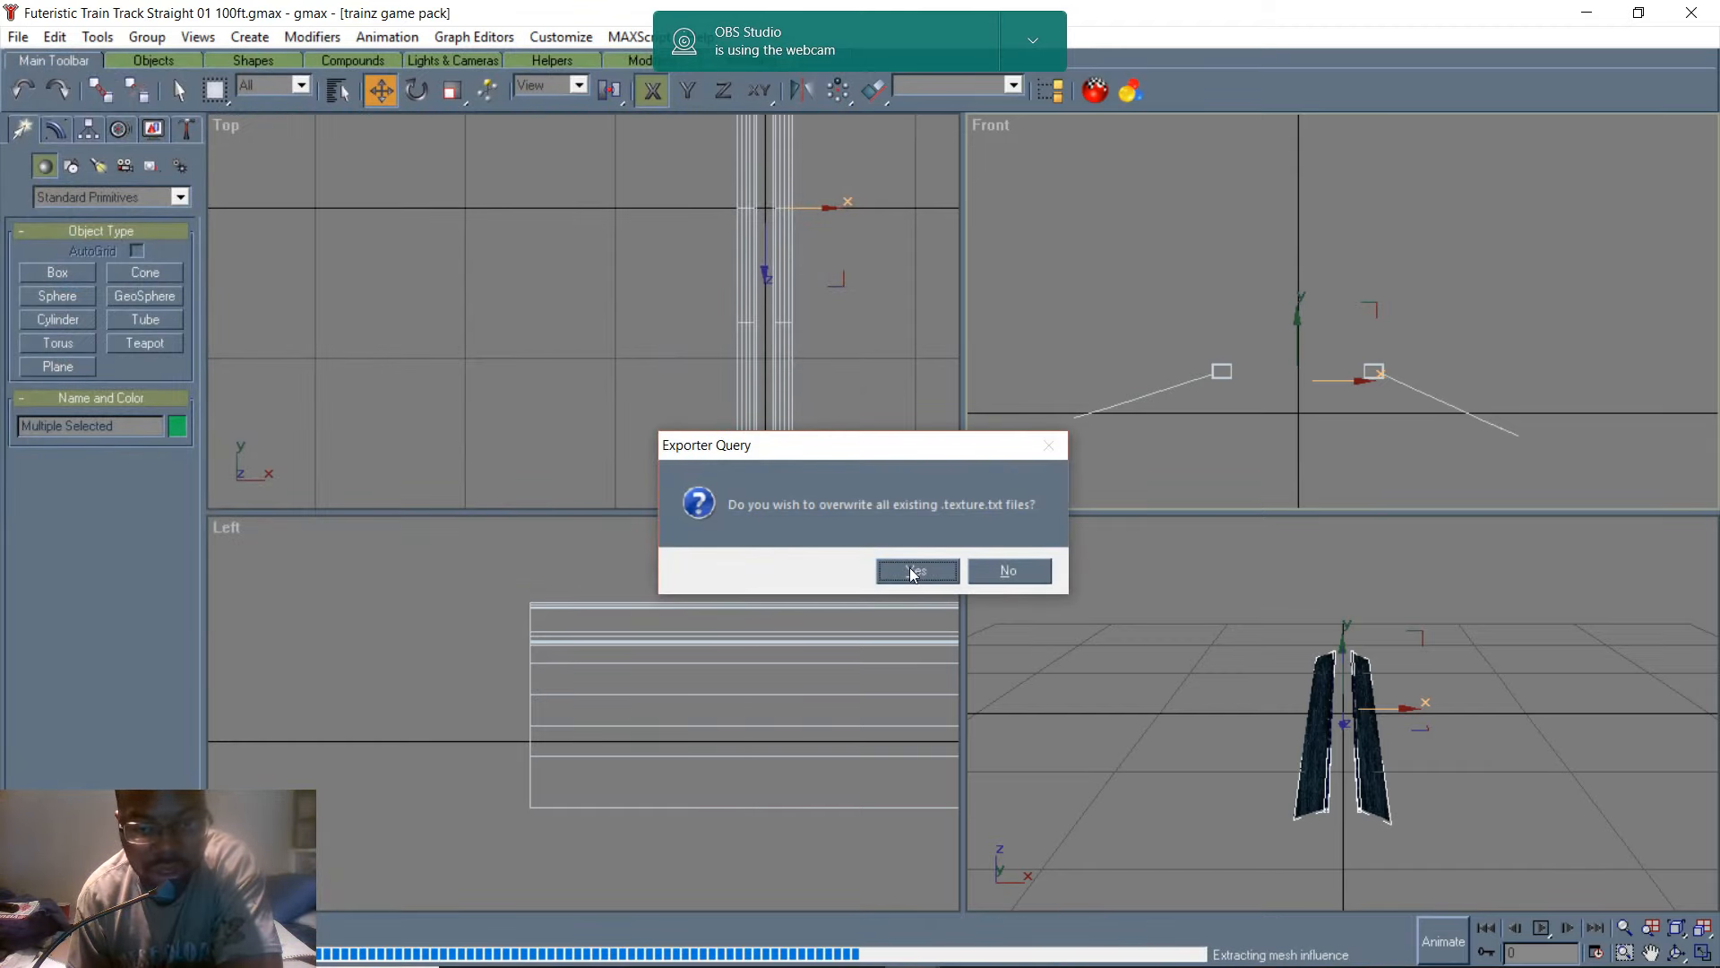
click(913, 571)
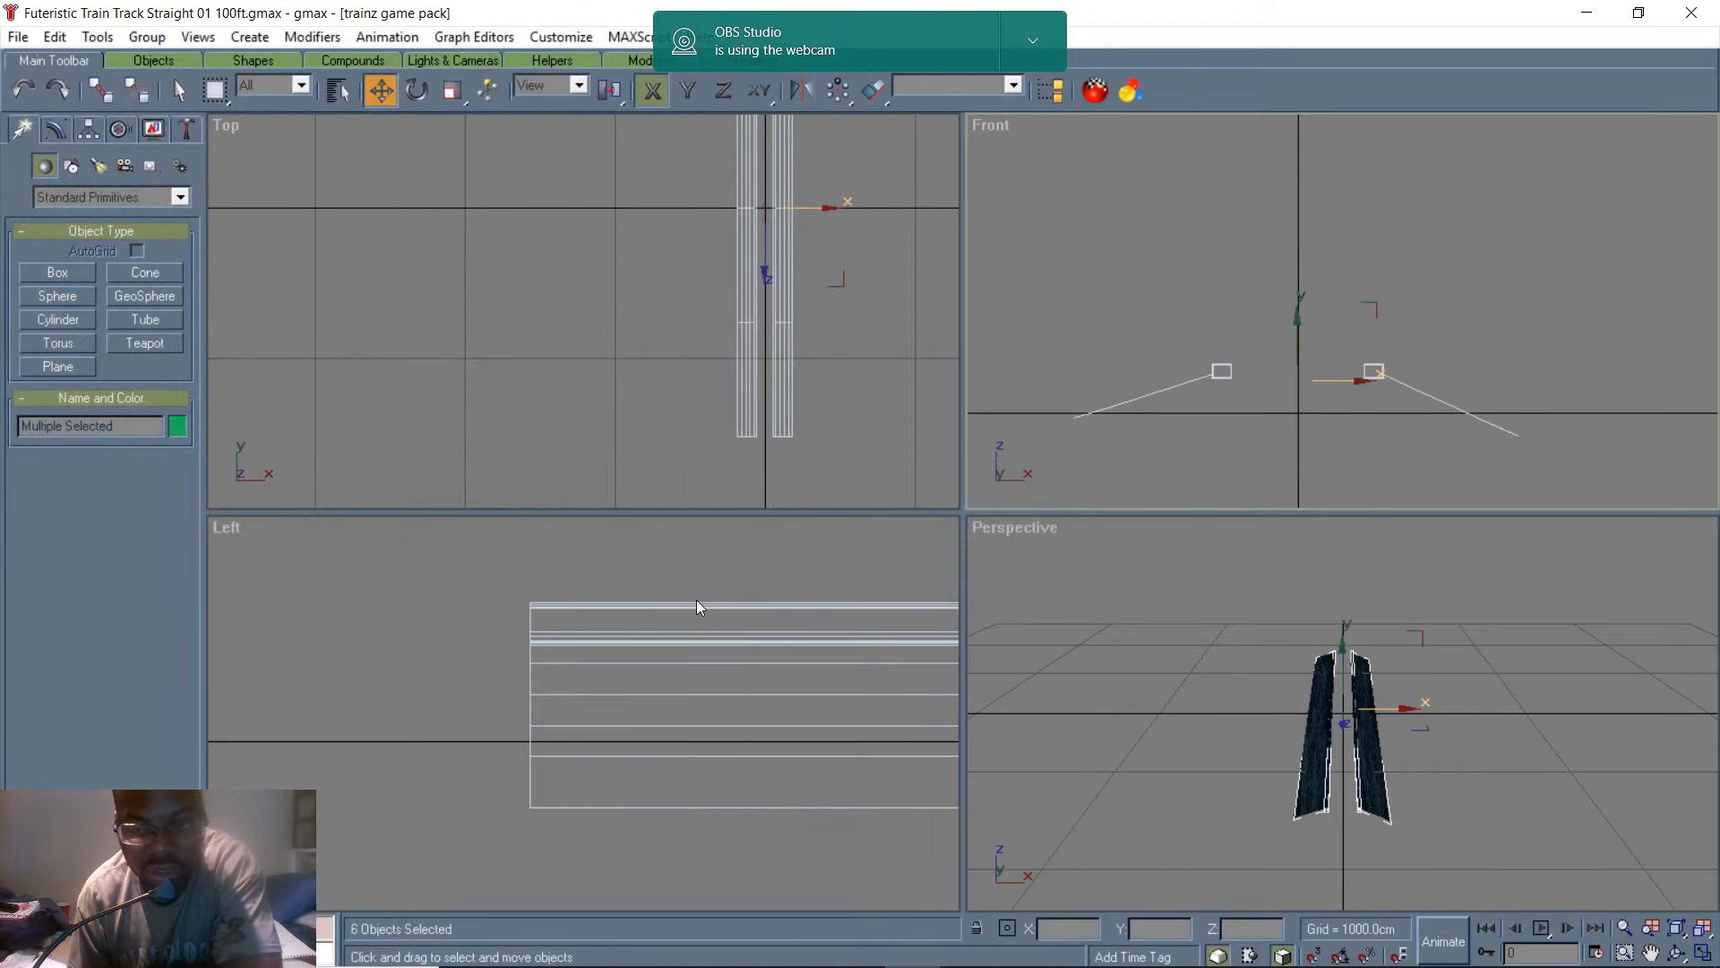
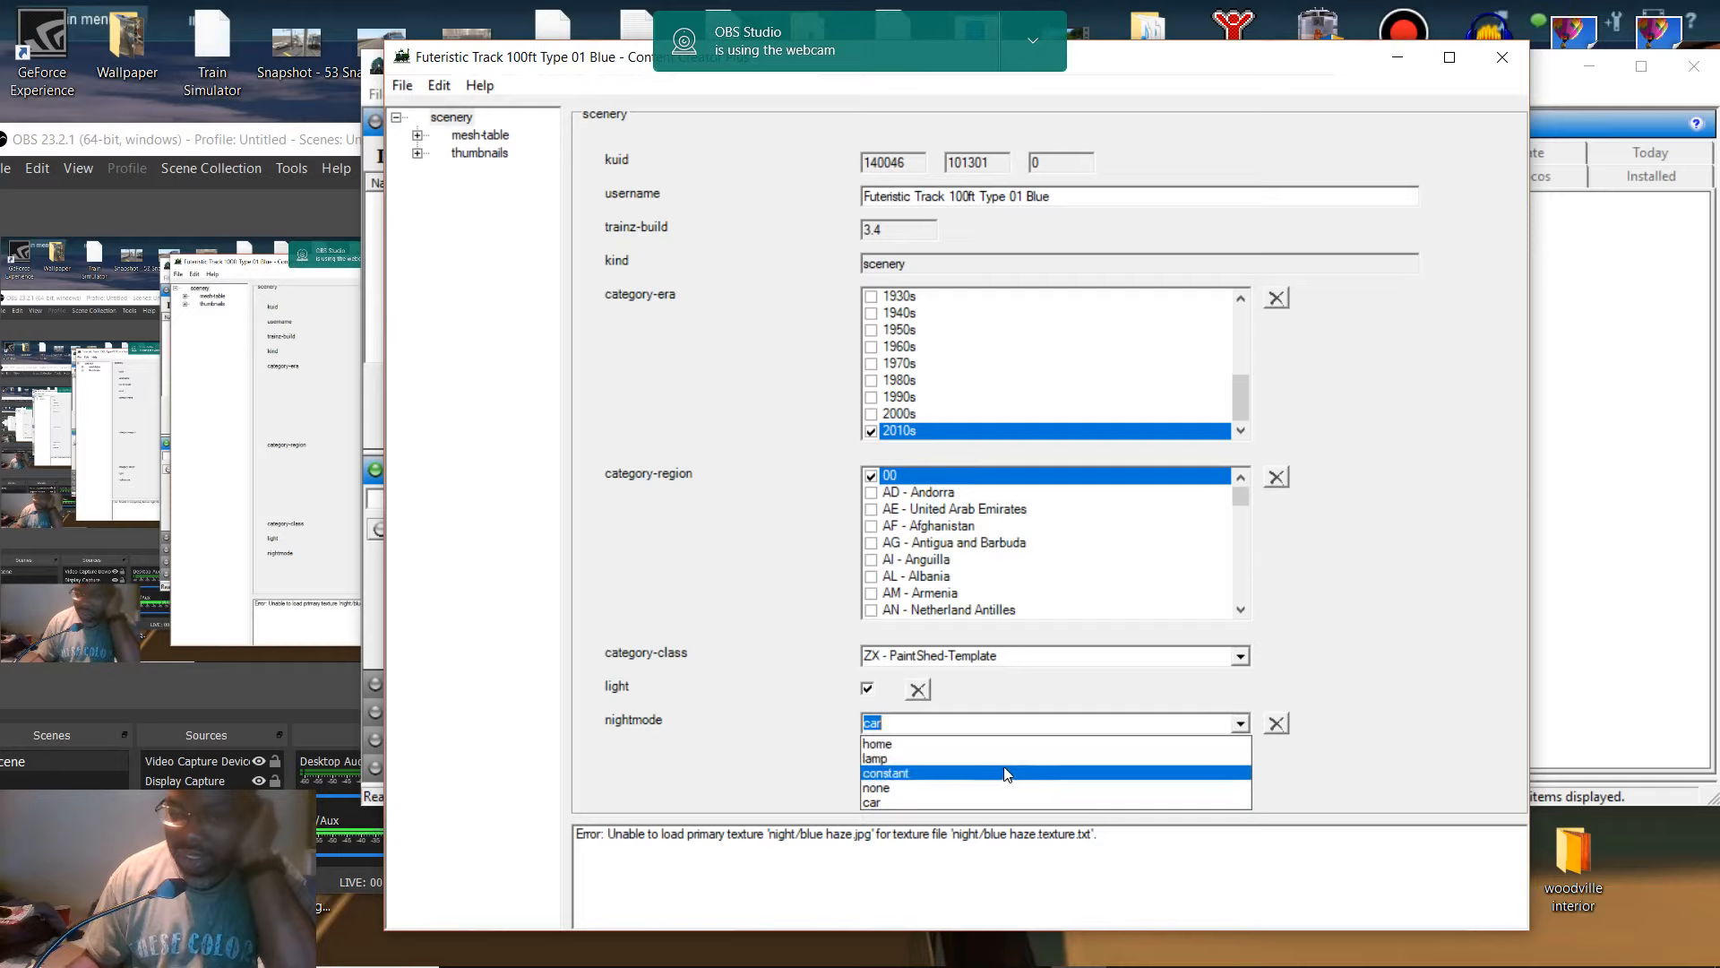
- In the Trainz asset editor, set the track's nightmode to lamp and add a mesh named "night" to its mesh-table
click(996, 762)
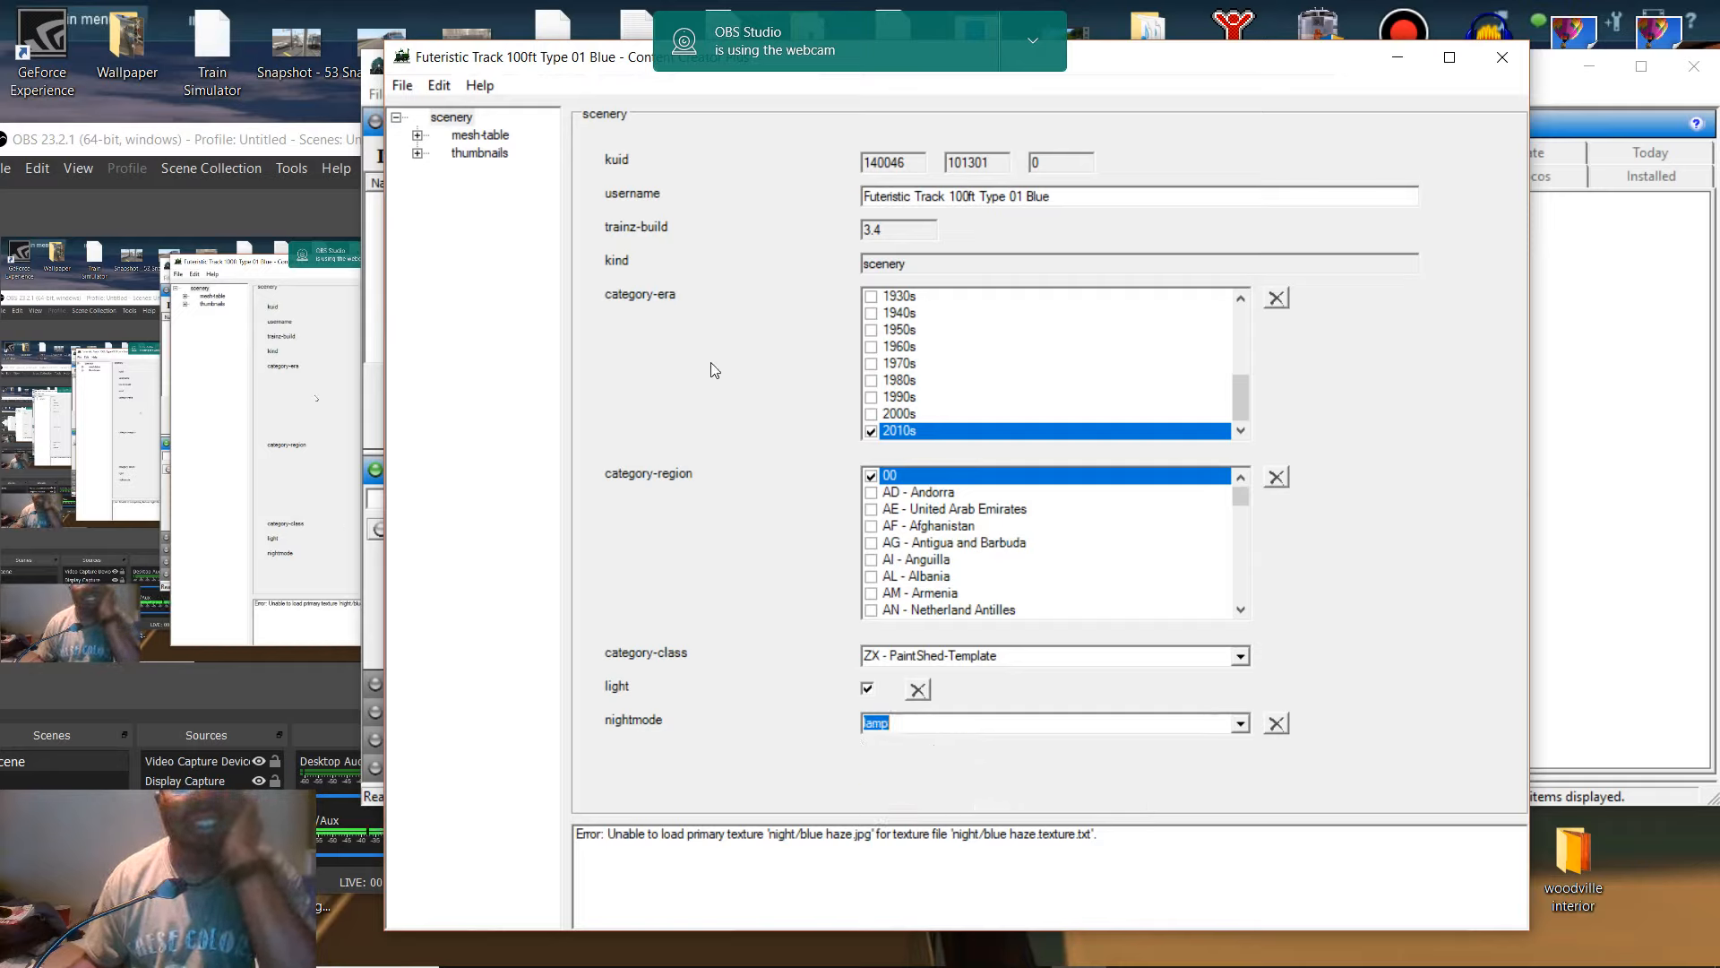
click(417, 135)
click(490, 153)
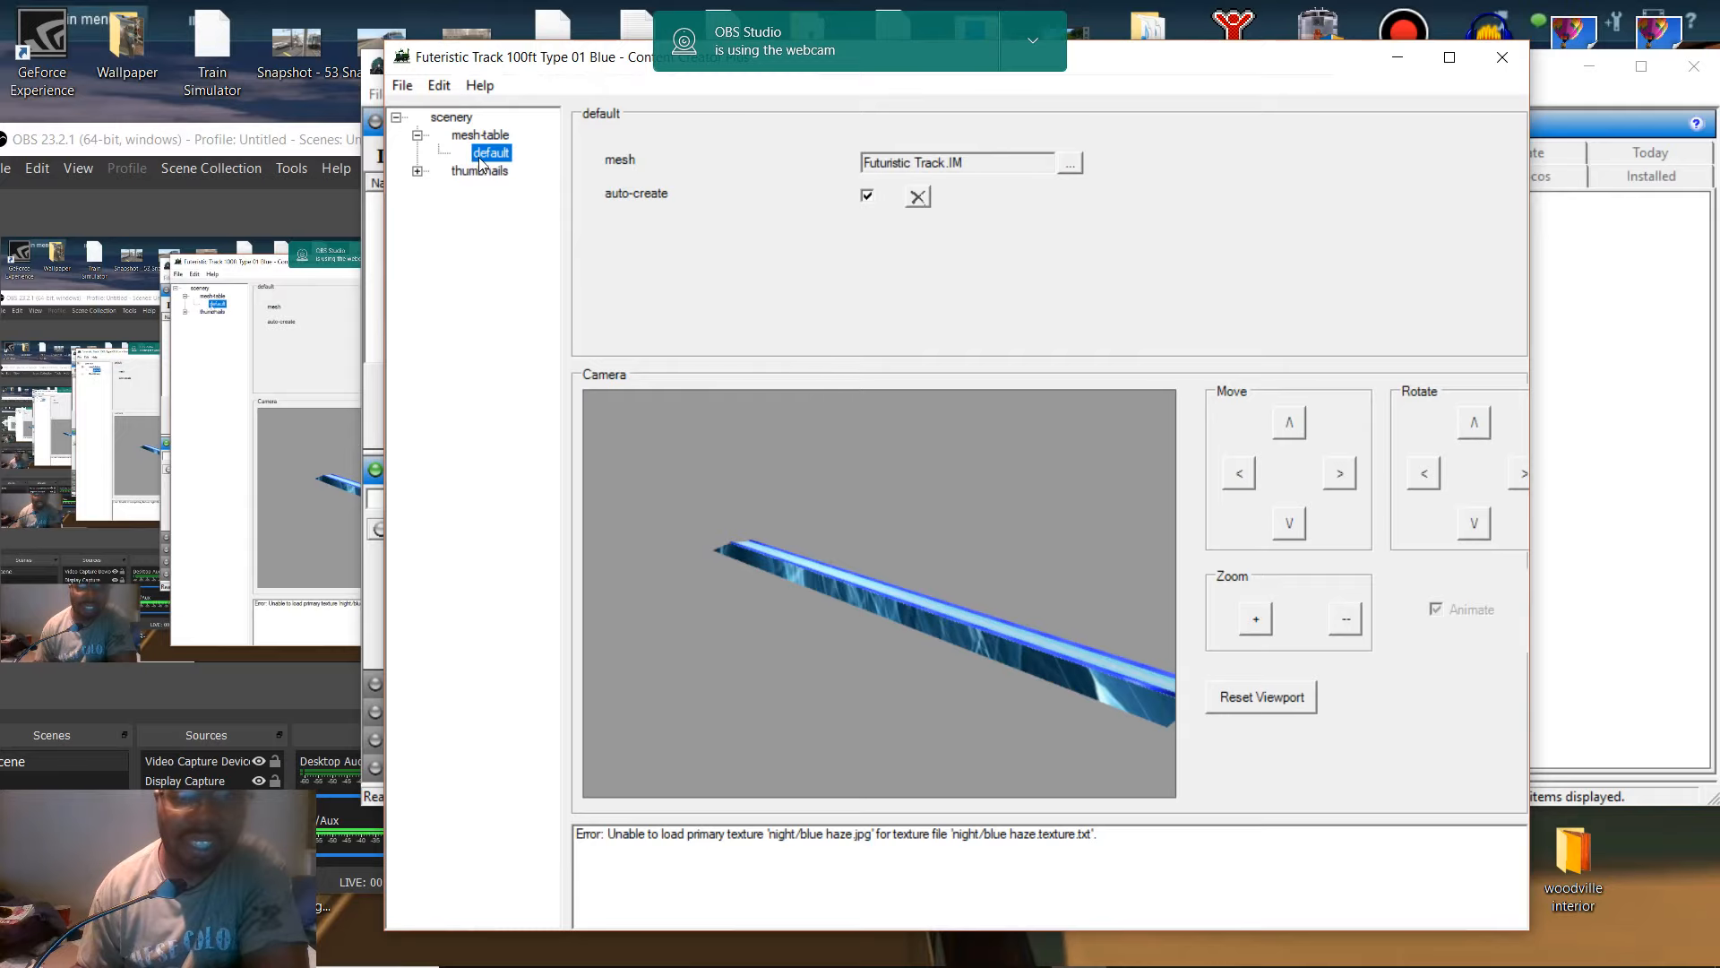
right_click(473, 145)
right_click(470, 140)
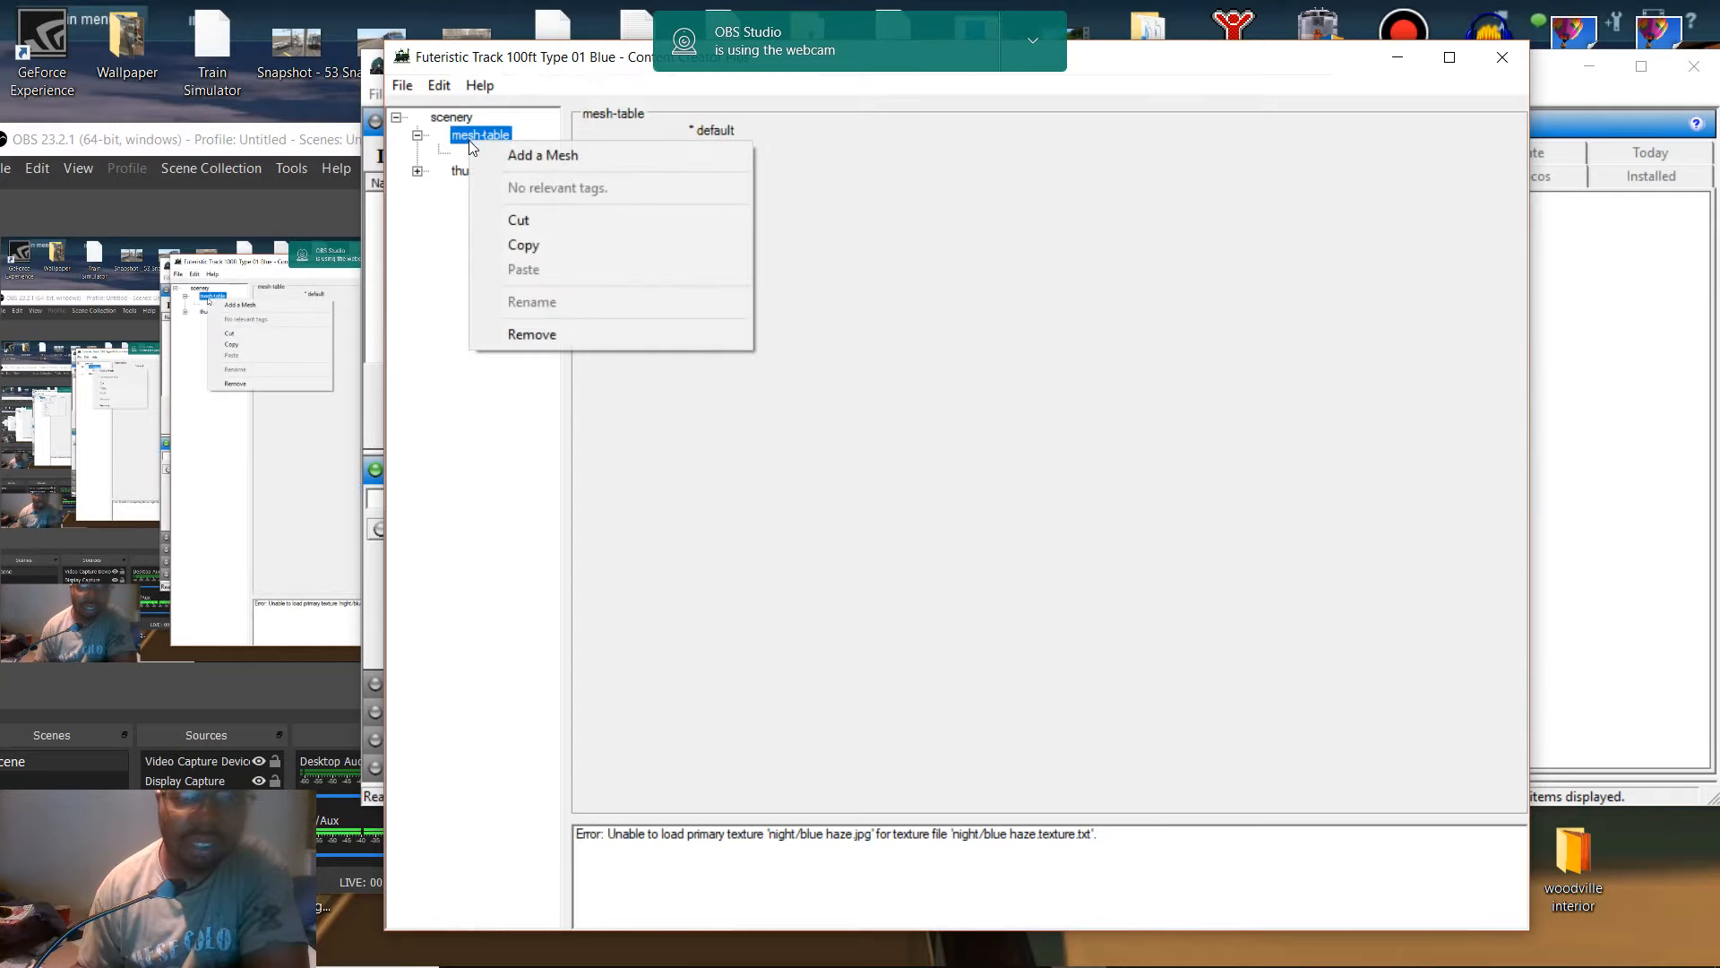
click(512, 156)
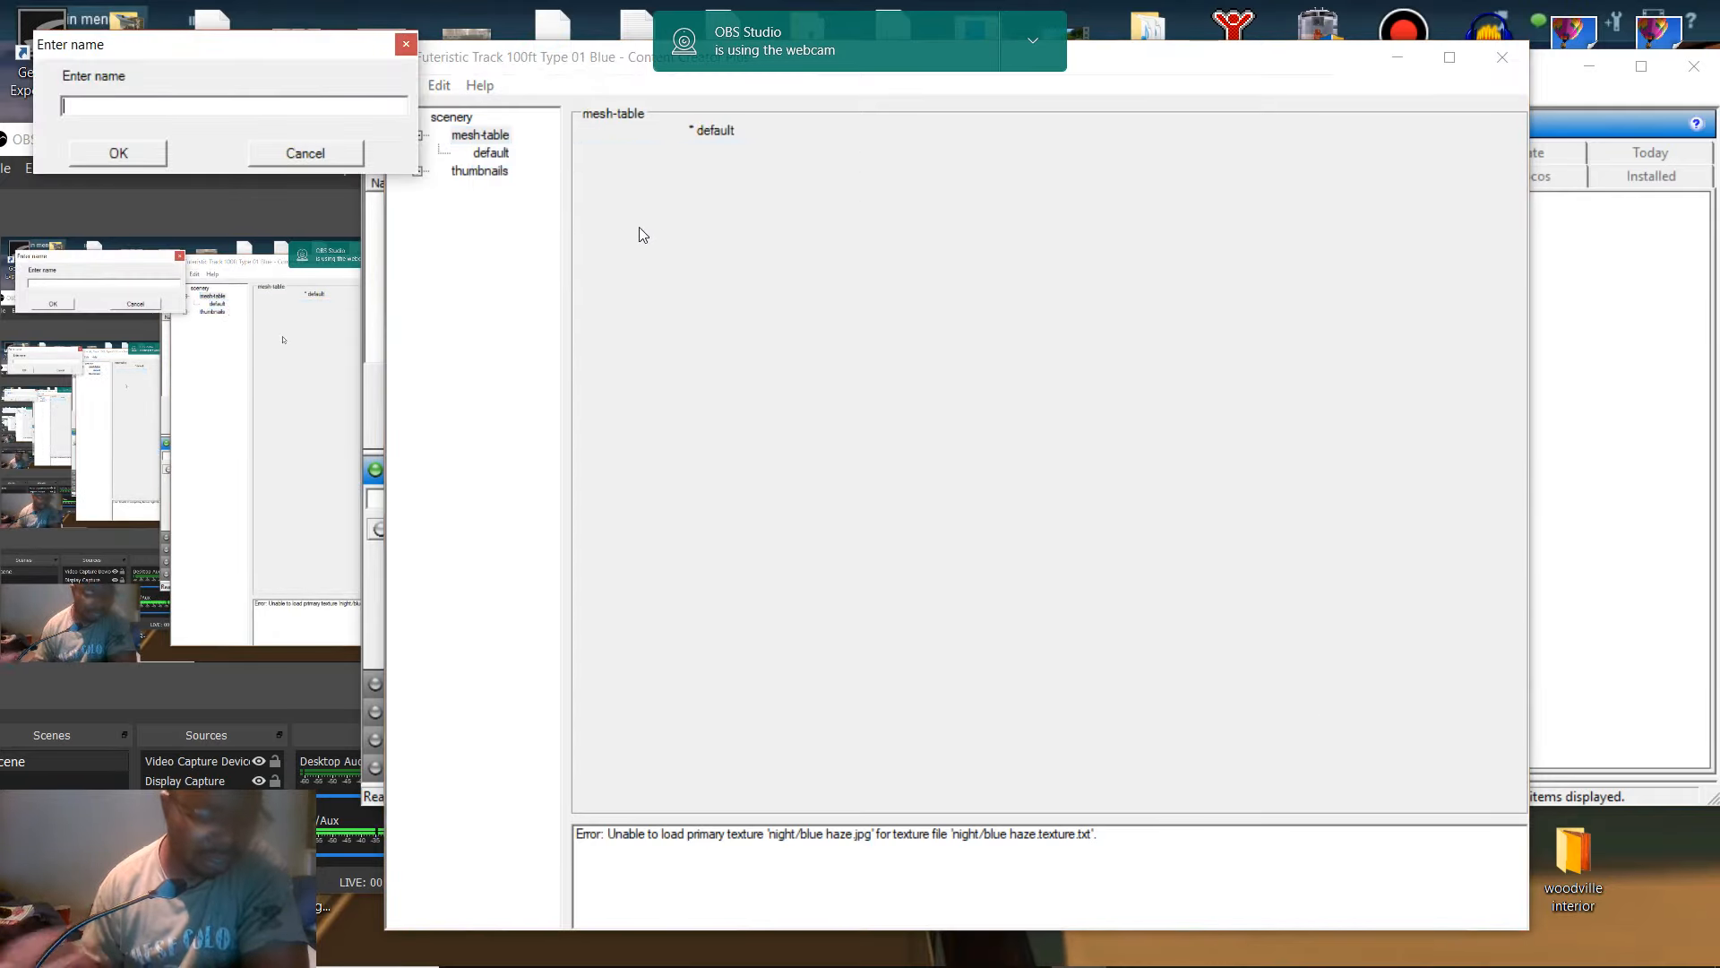
text(night)
click(119, 154)
- Assign night\track night.IM as the night entry's mesh and inspect the model up close in the preview
click(486, 171)
click(1069, 163)
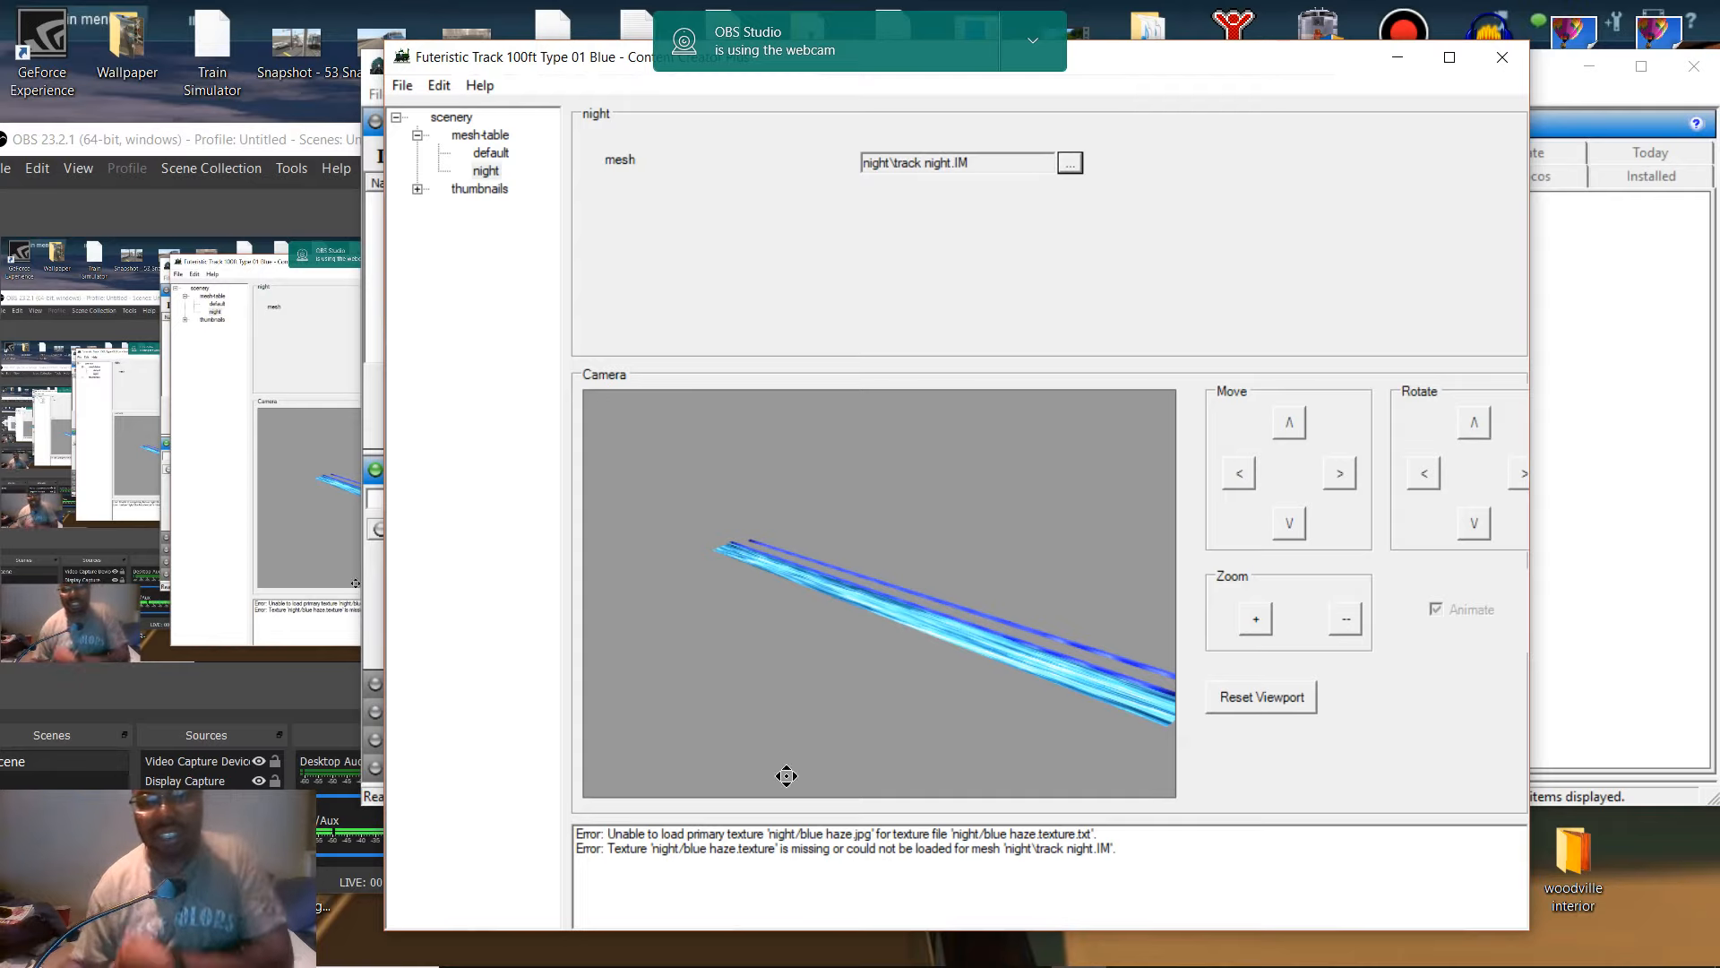
drag(1046, 653, 891, 588)
scroll(1006, 656, up, 5)
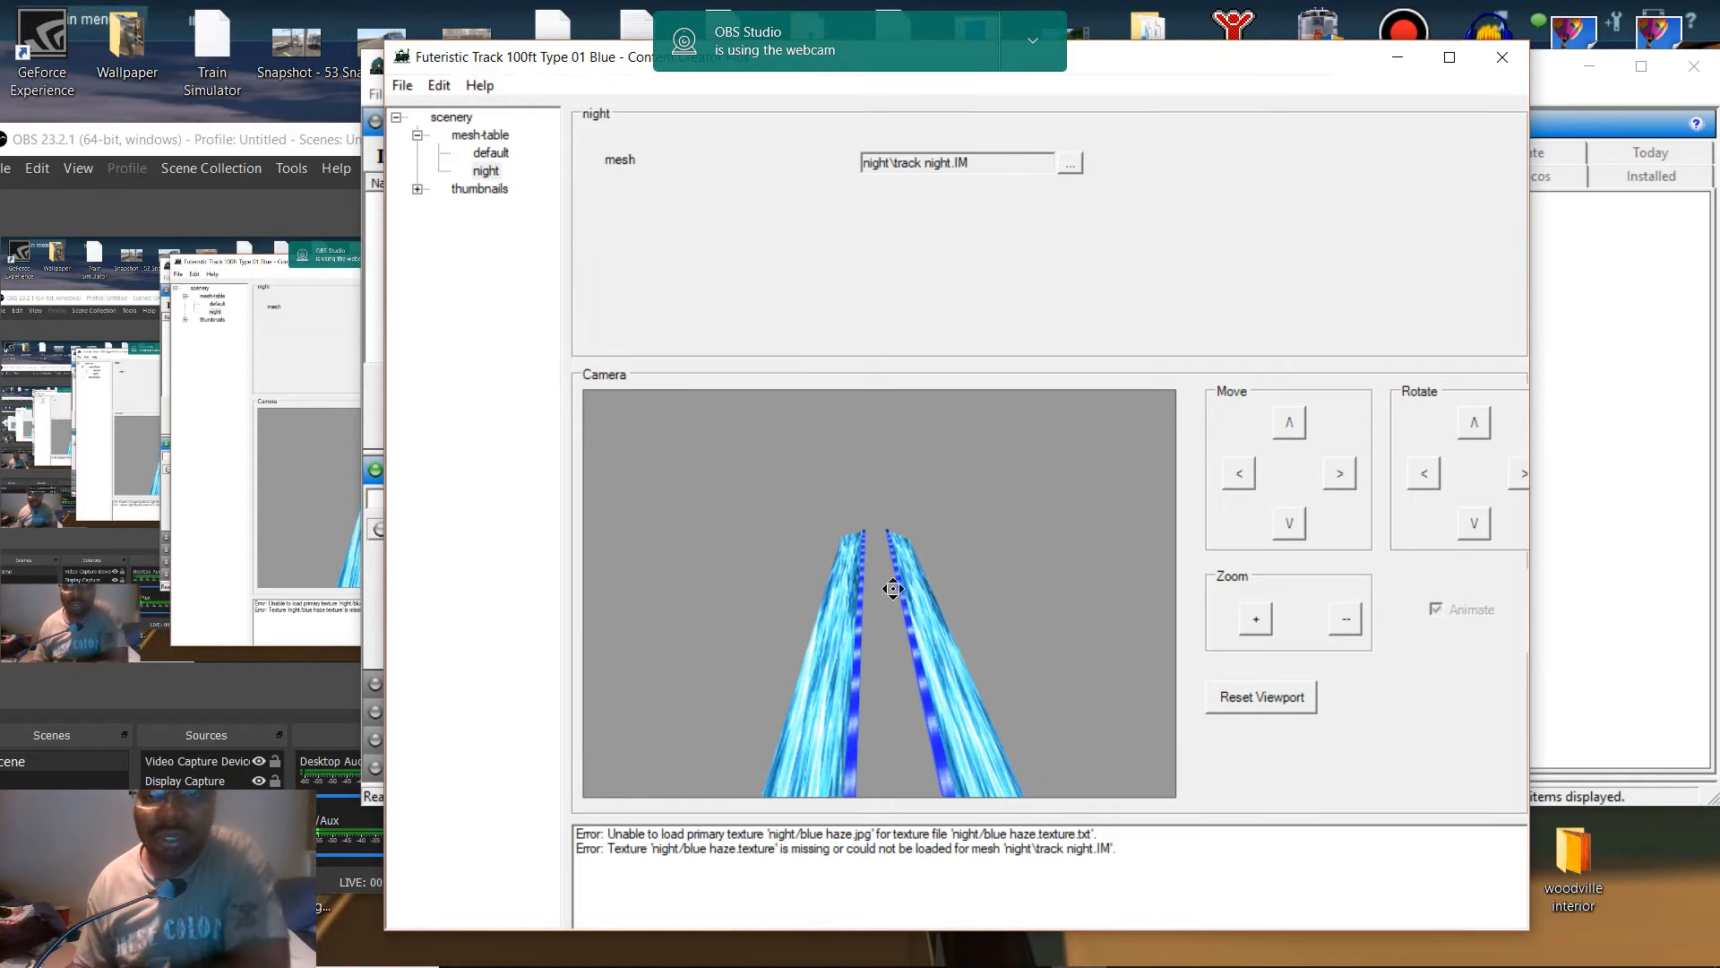
- Add a night-mesh-base tag with the value "default" to the night mesh and save the asset
right_click(489, 173)
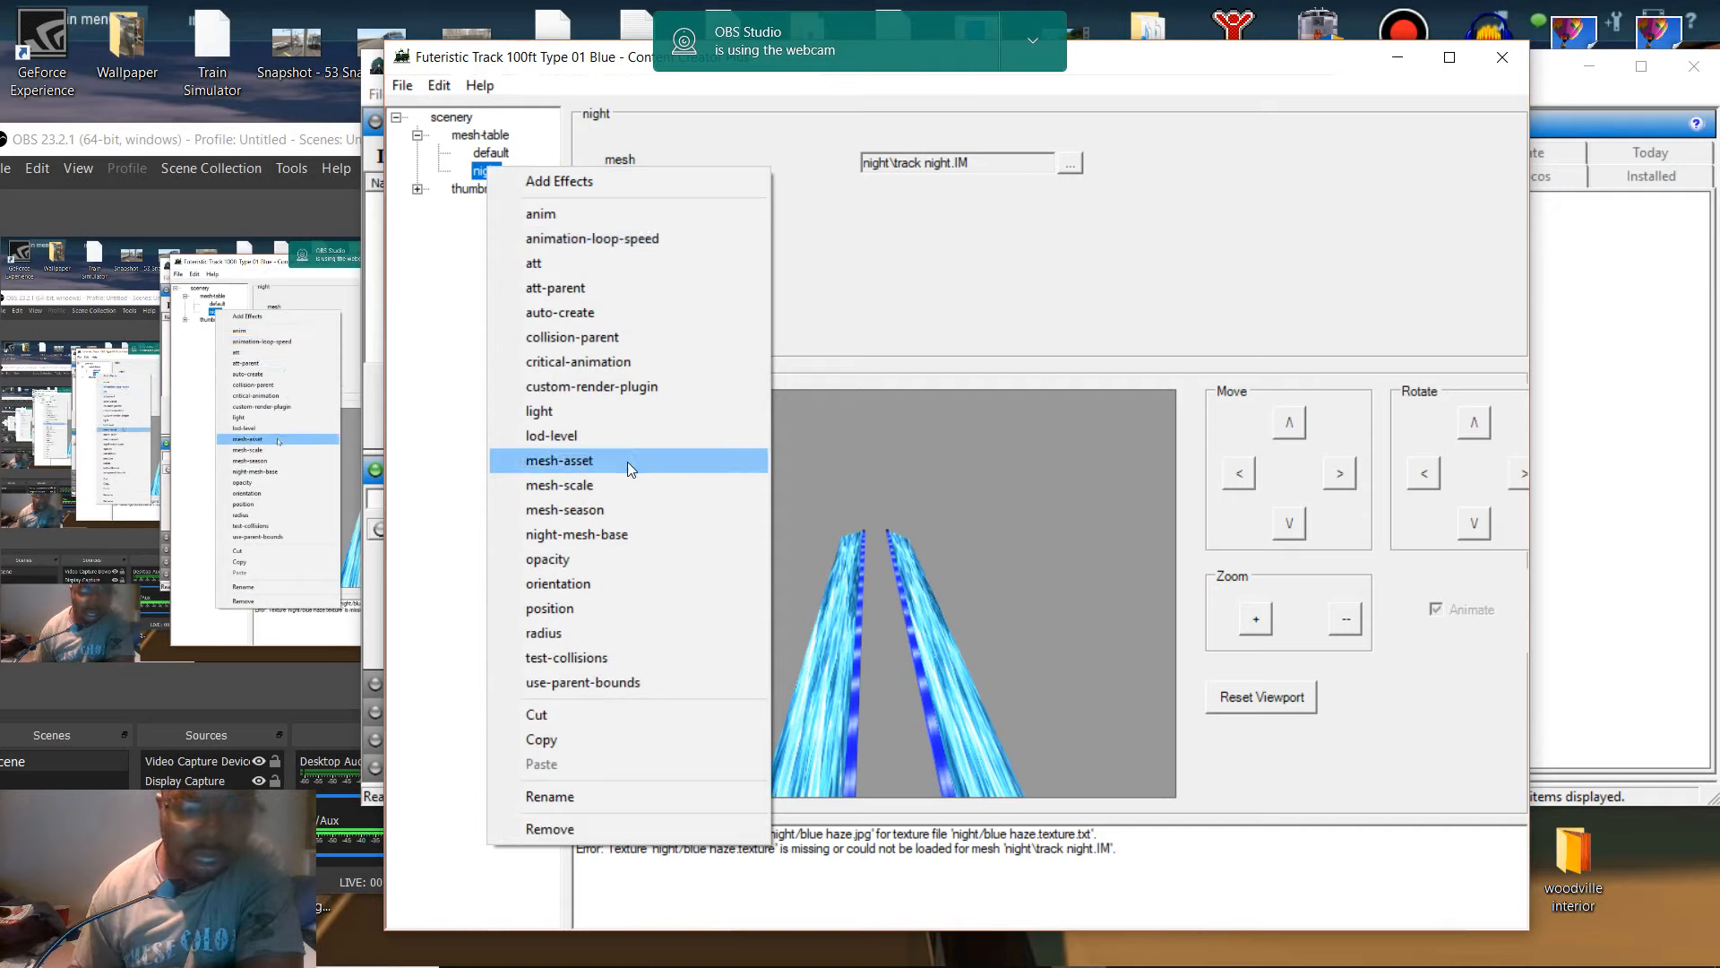
click(610, 535)
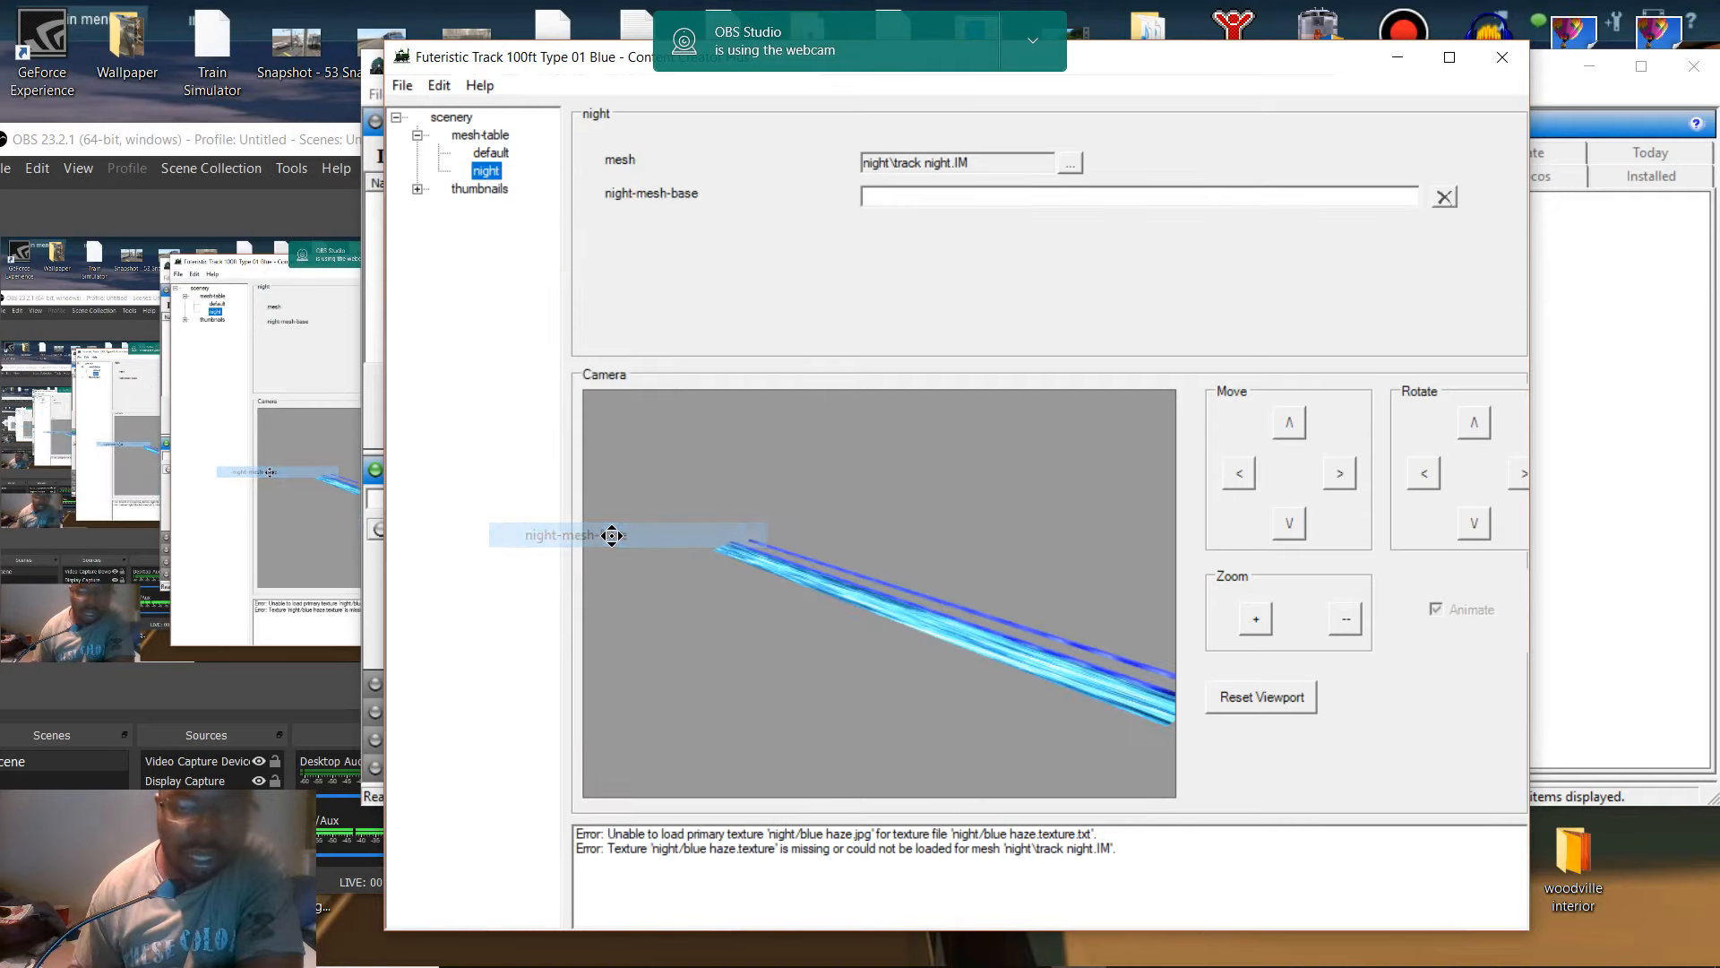
click(909, 204)
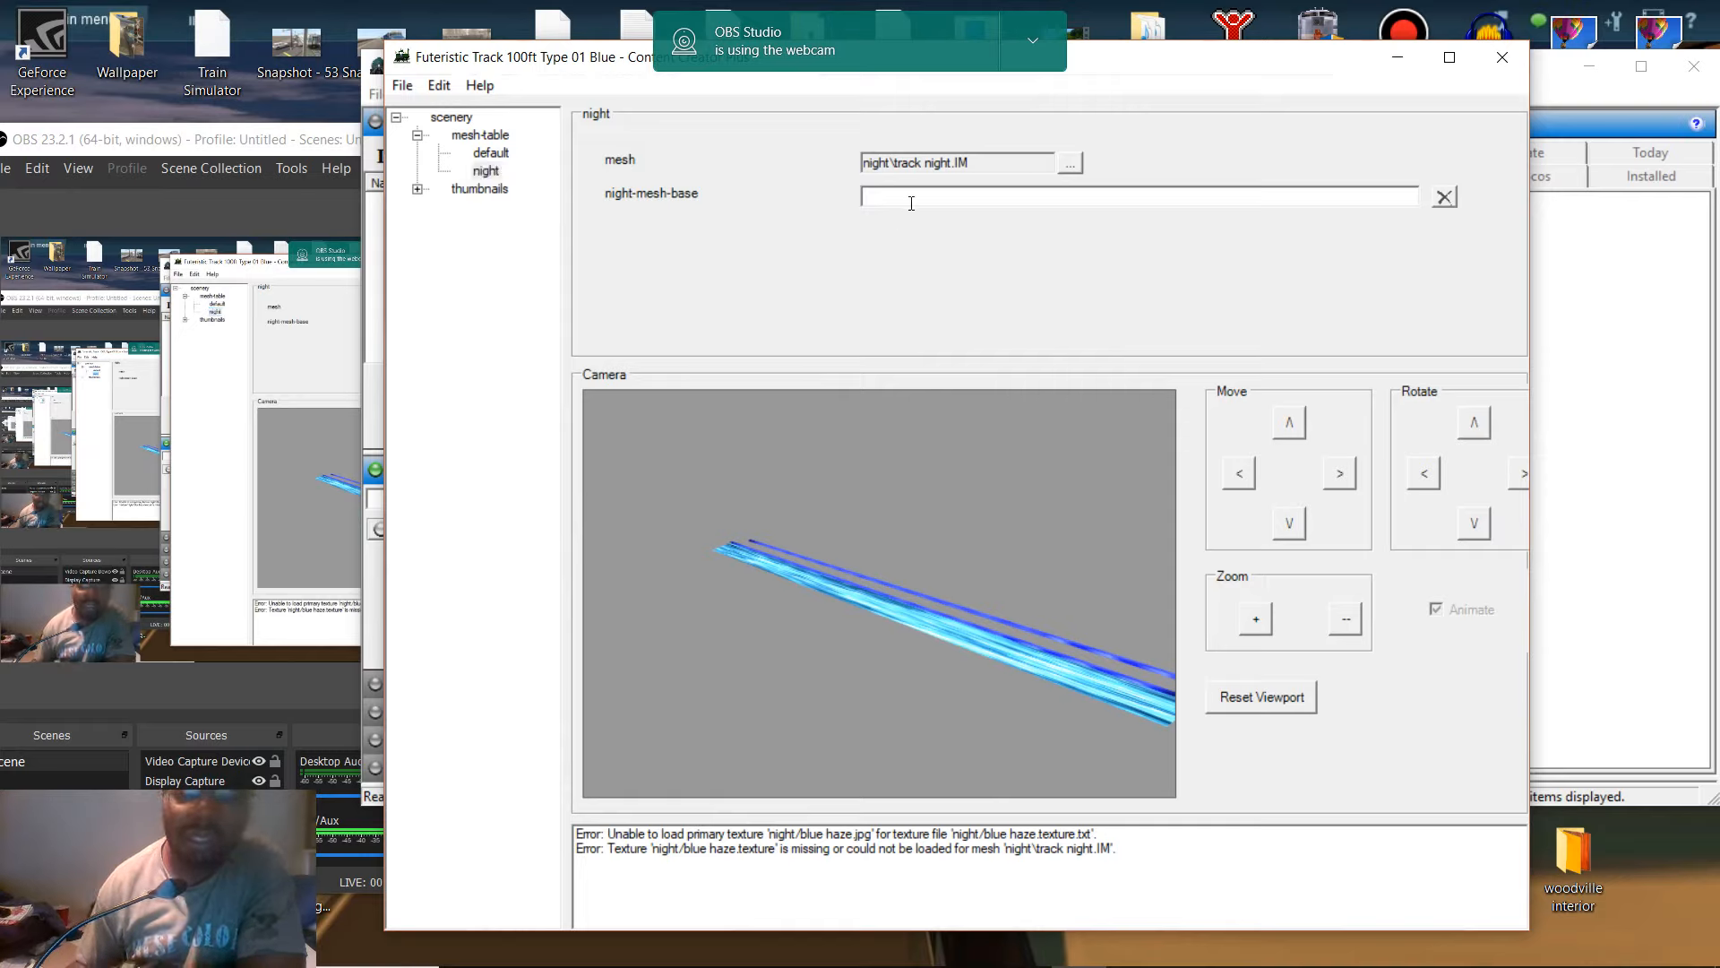
text(defa)
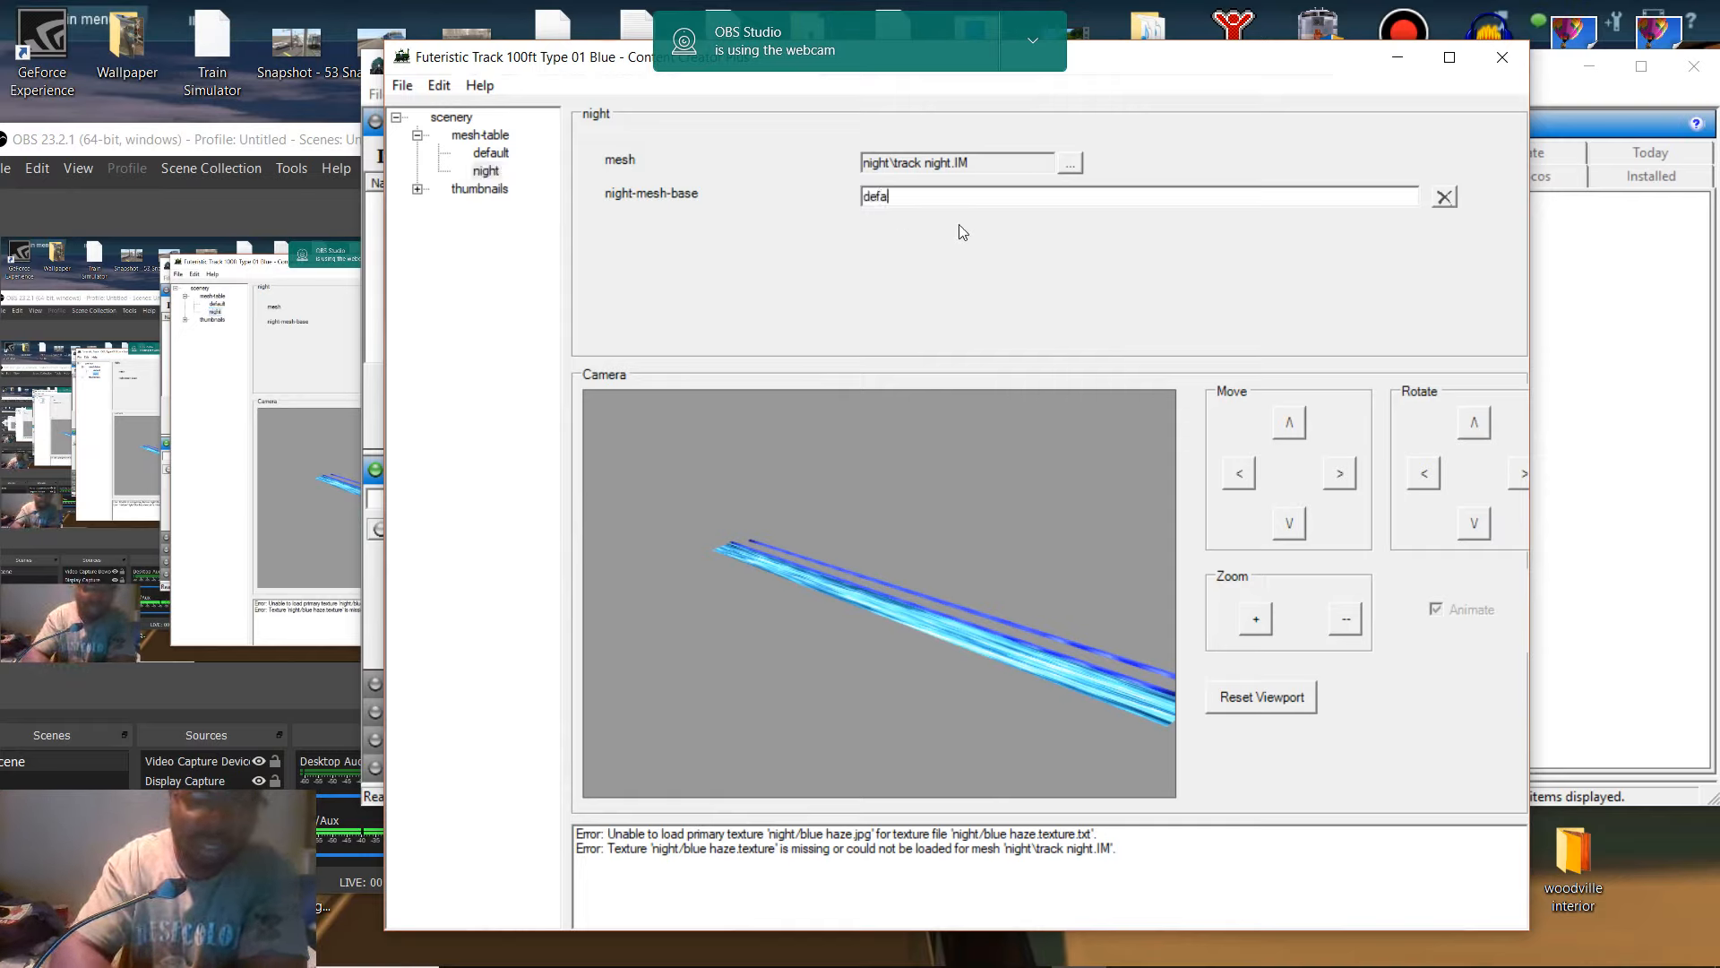
text(ult)
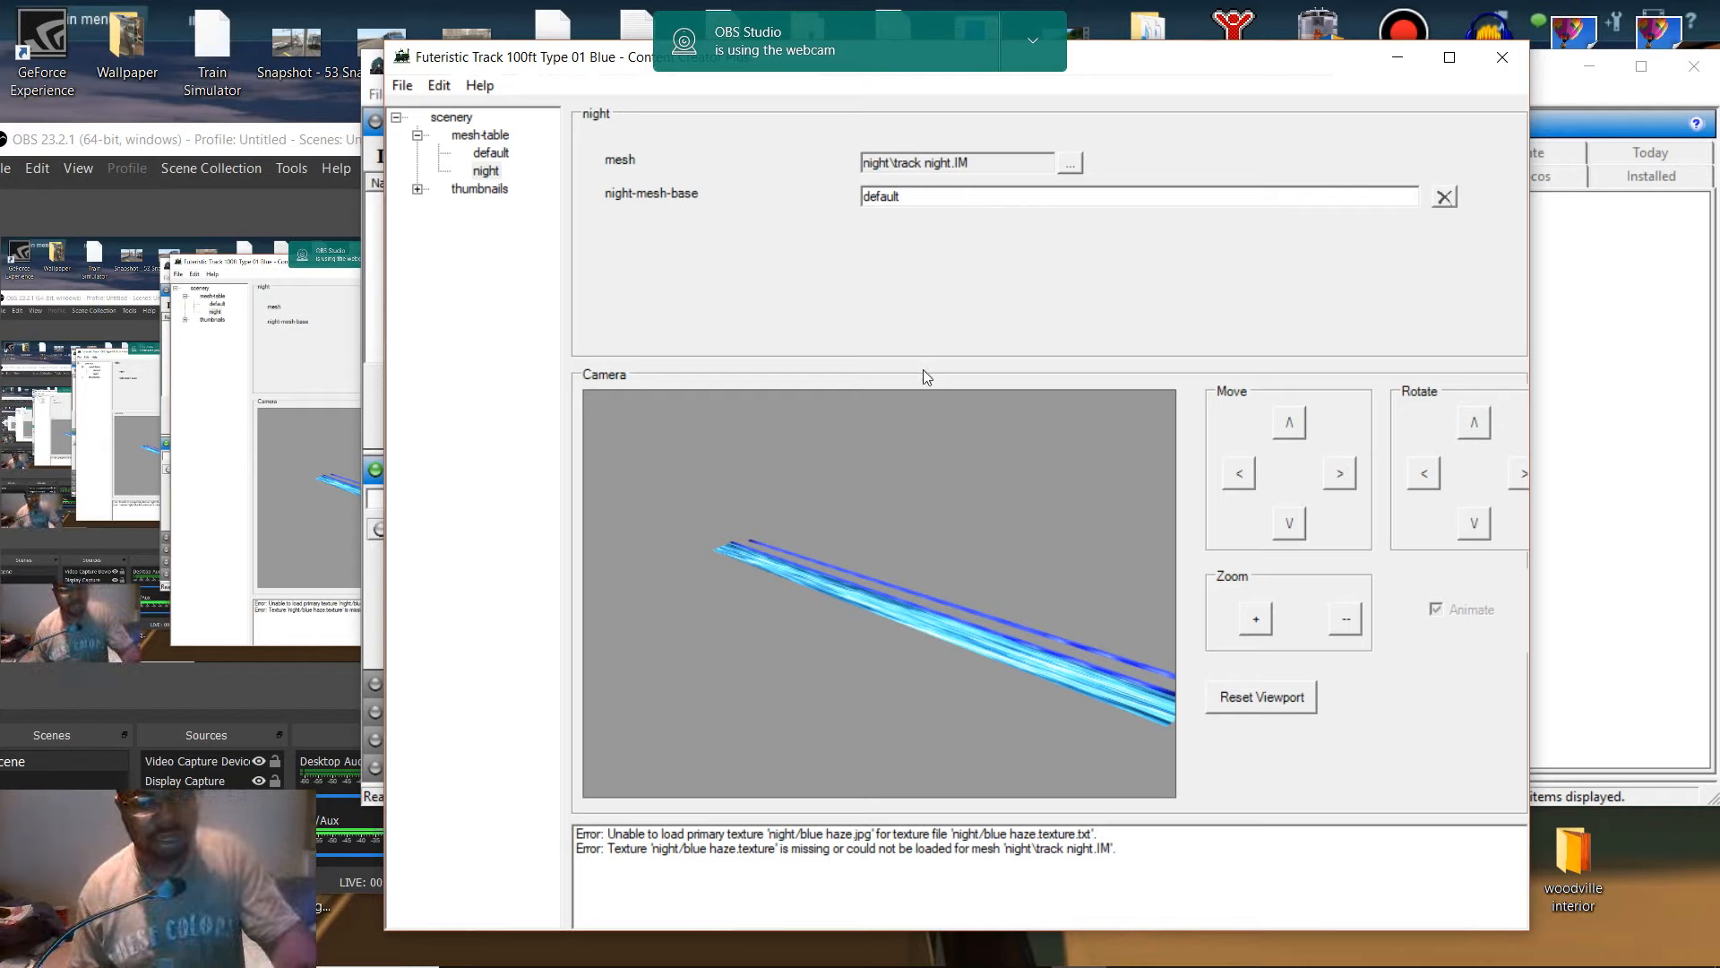
key(ctrl+s)
key(Return)
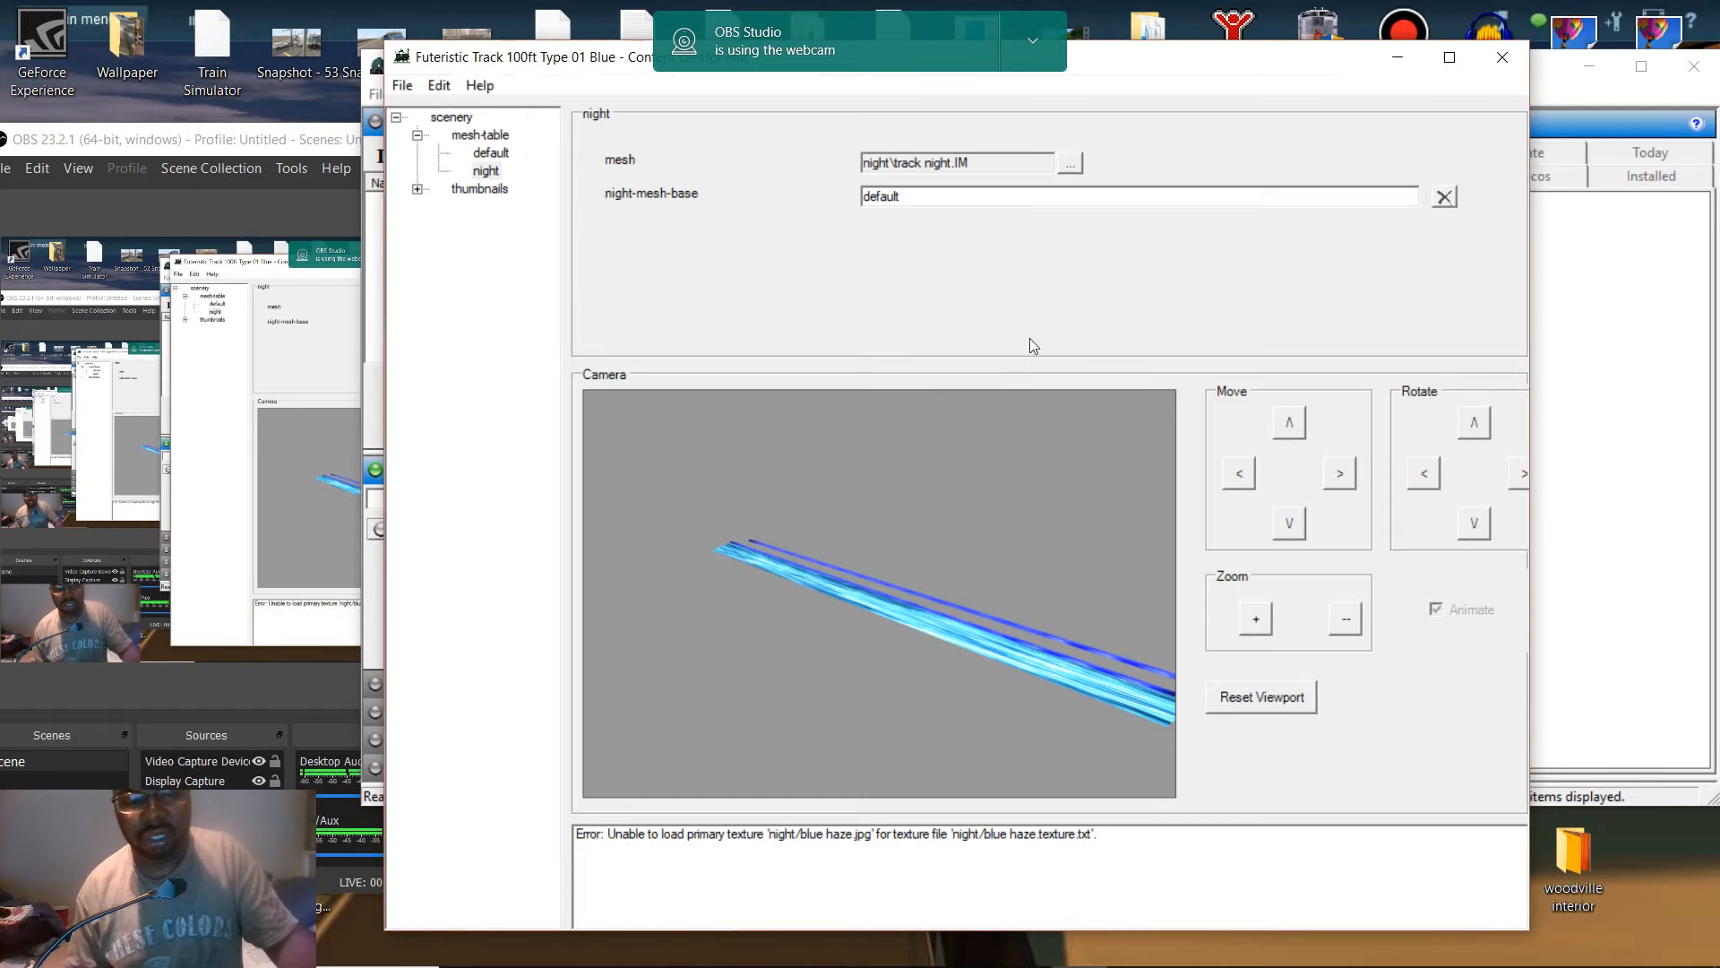
- Close the asset editor, commit the Futeristic Track 100ft Type 01 Blue asset and dismiss the task report
click(1503, 57)
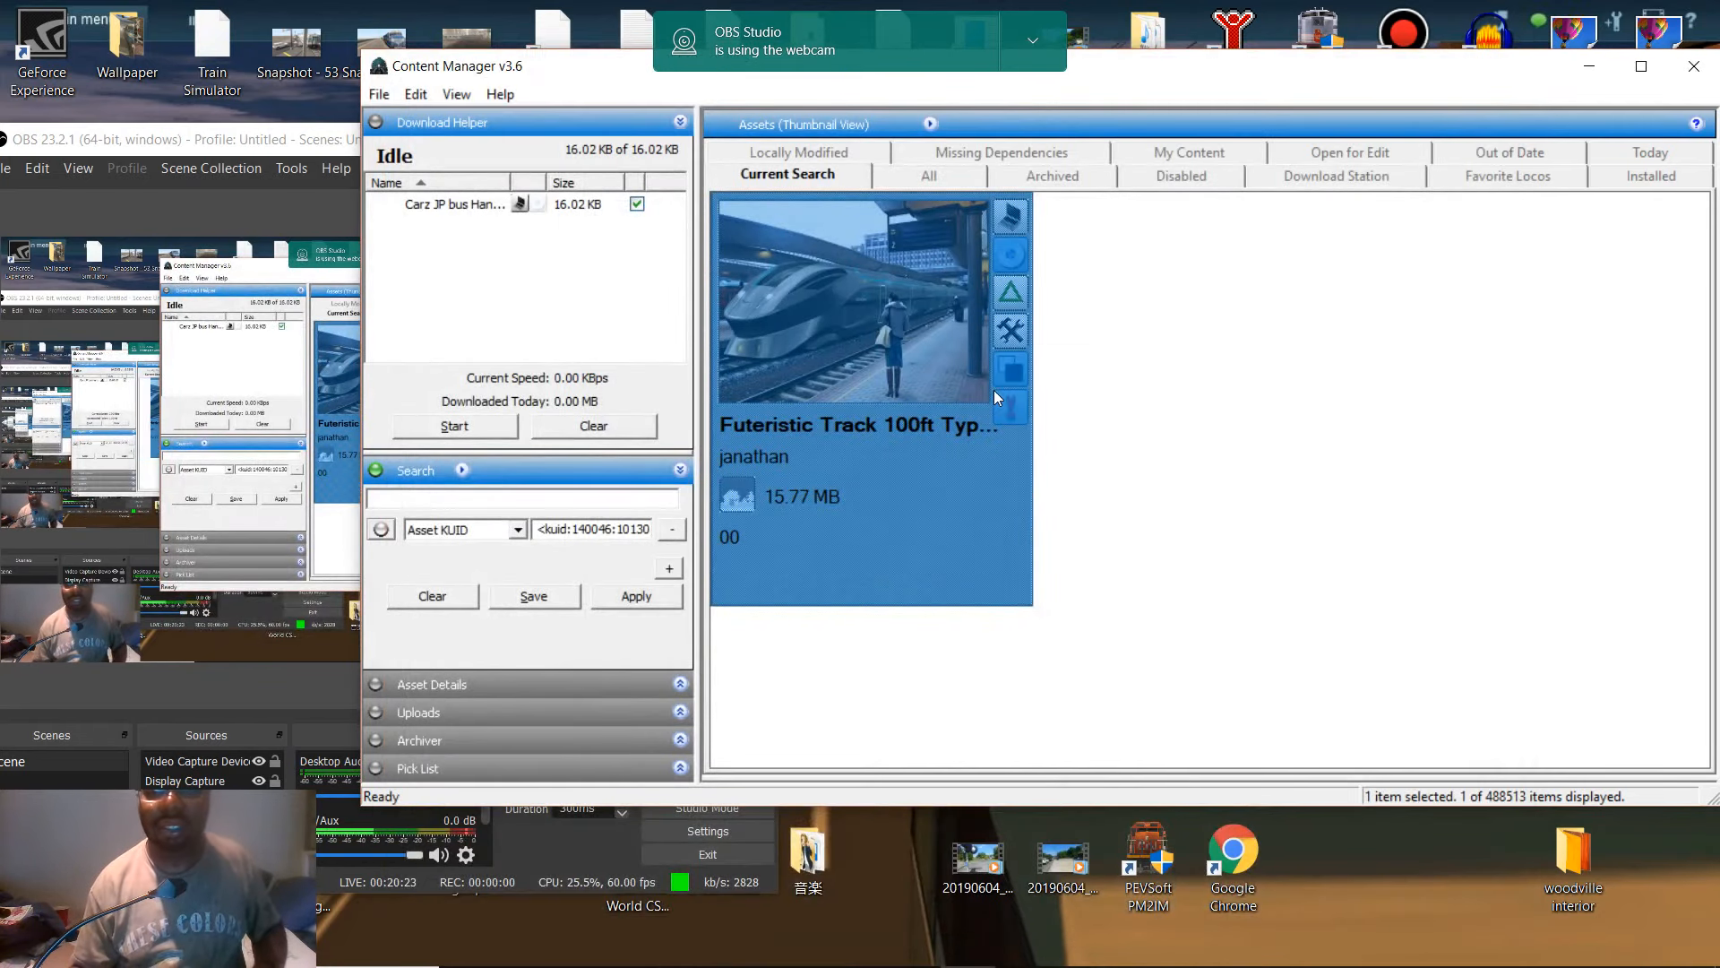
key(ctrl+m)
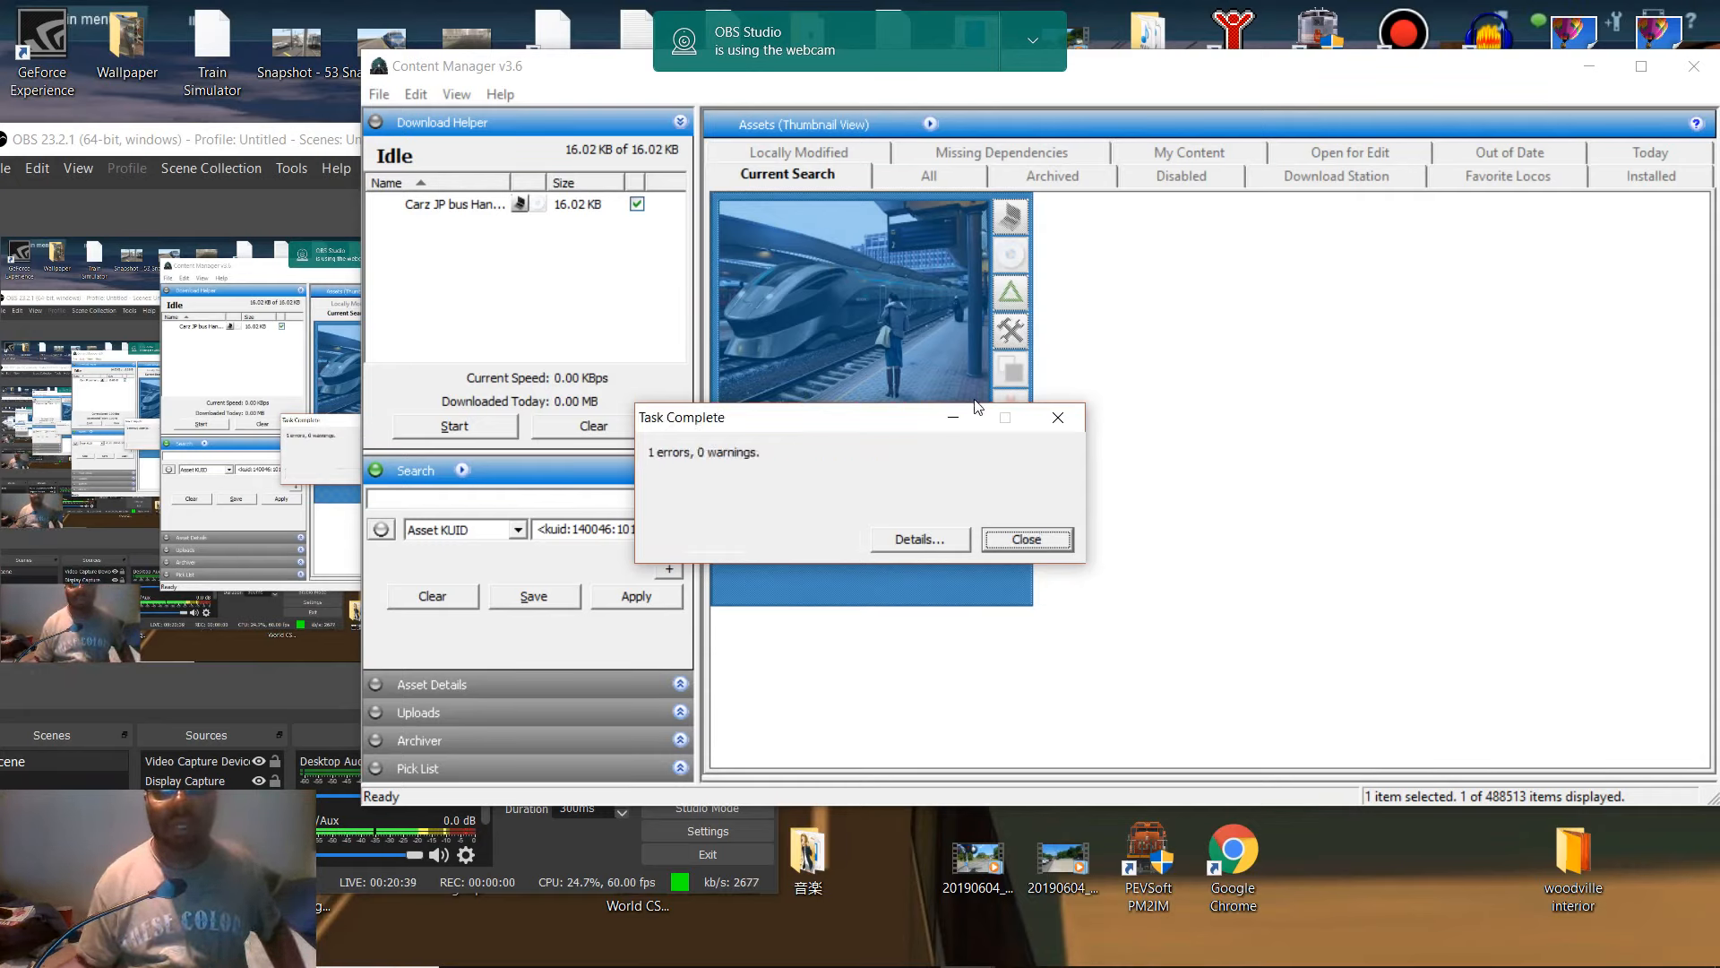
click(1028, 541)
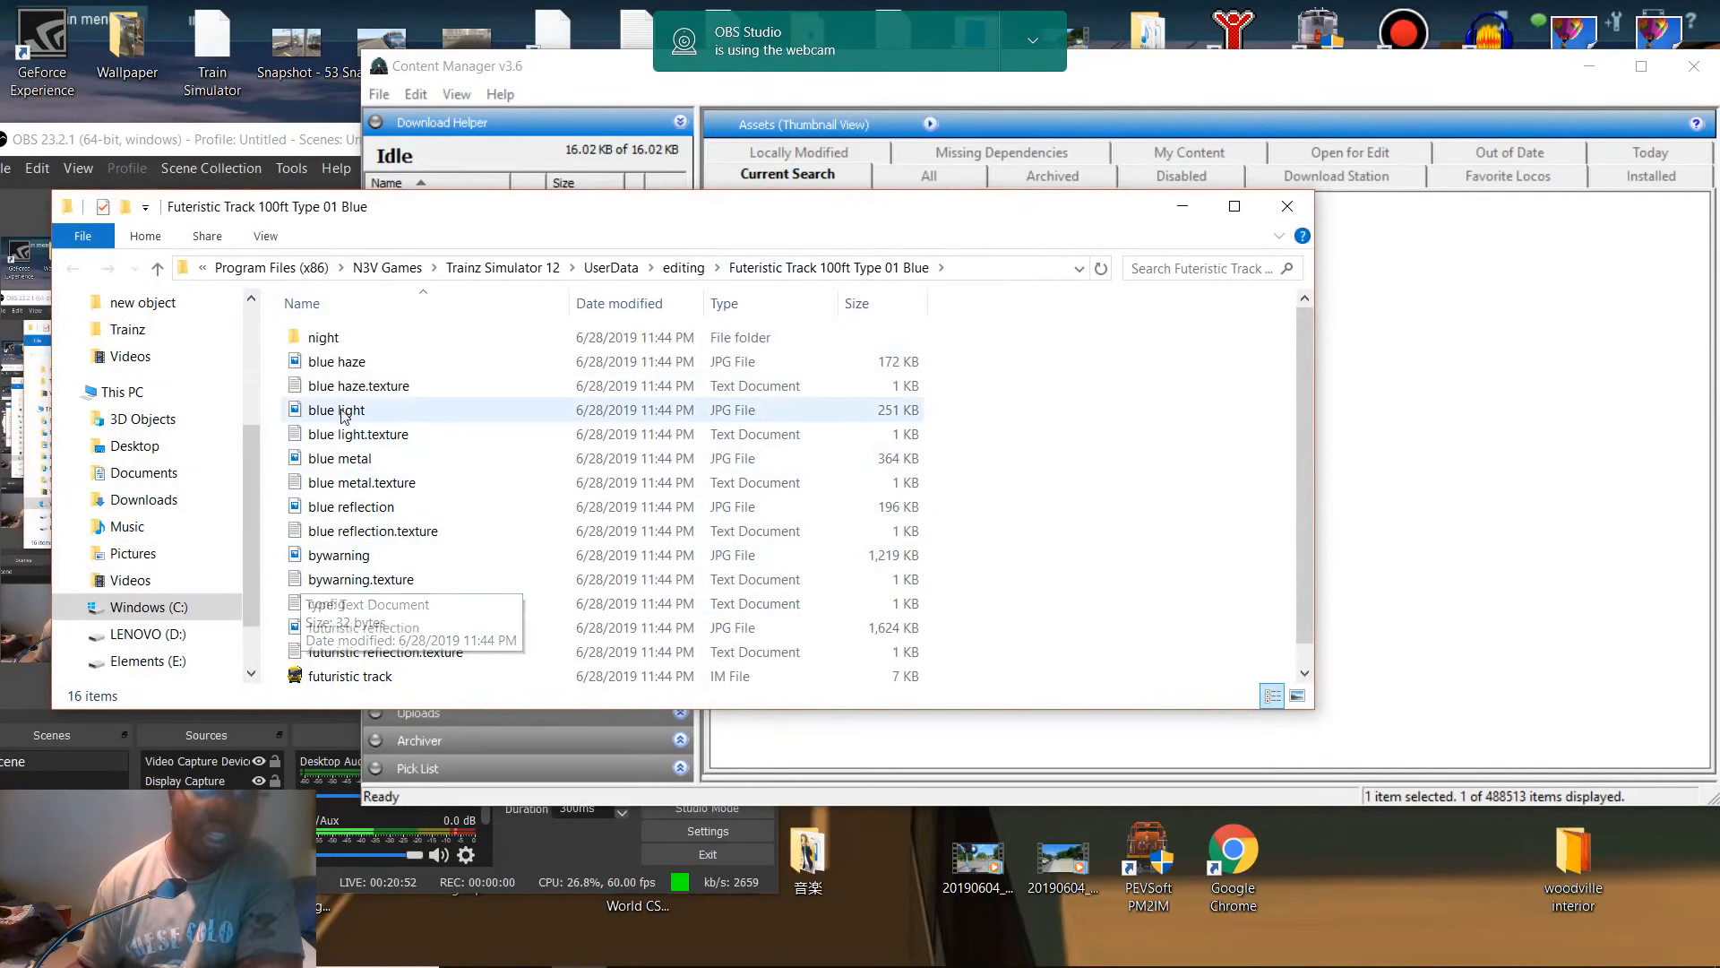
- Copy the track night IM file from the night folder of the asset's editing directory
double_click(335, 338)
click(331, 459)
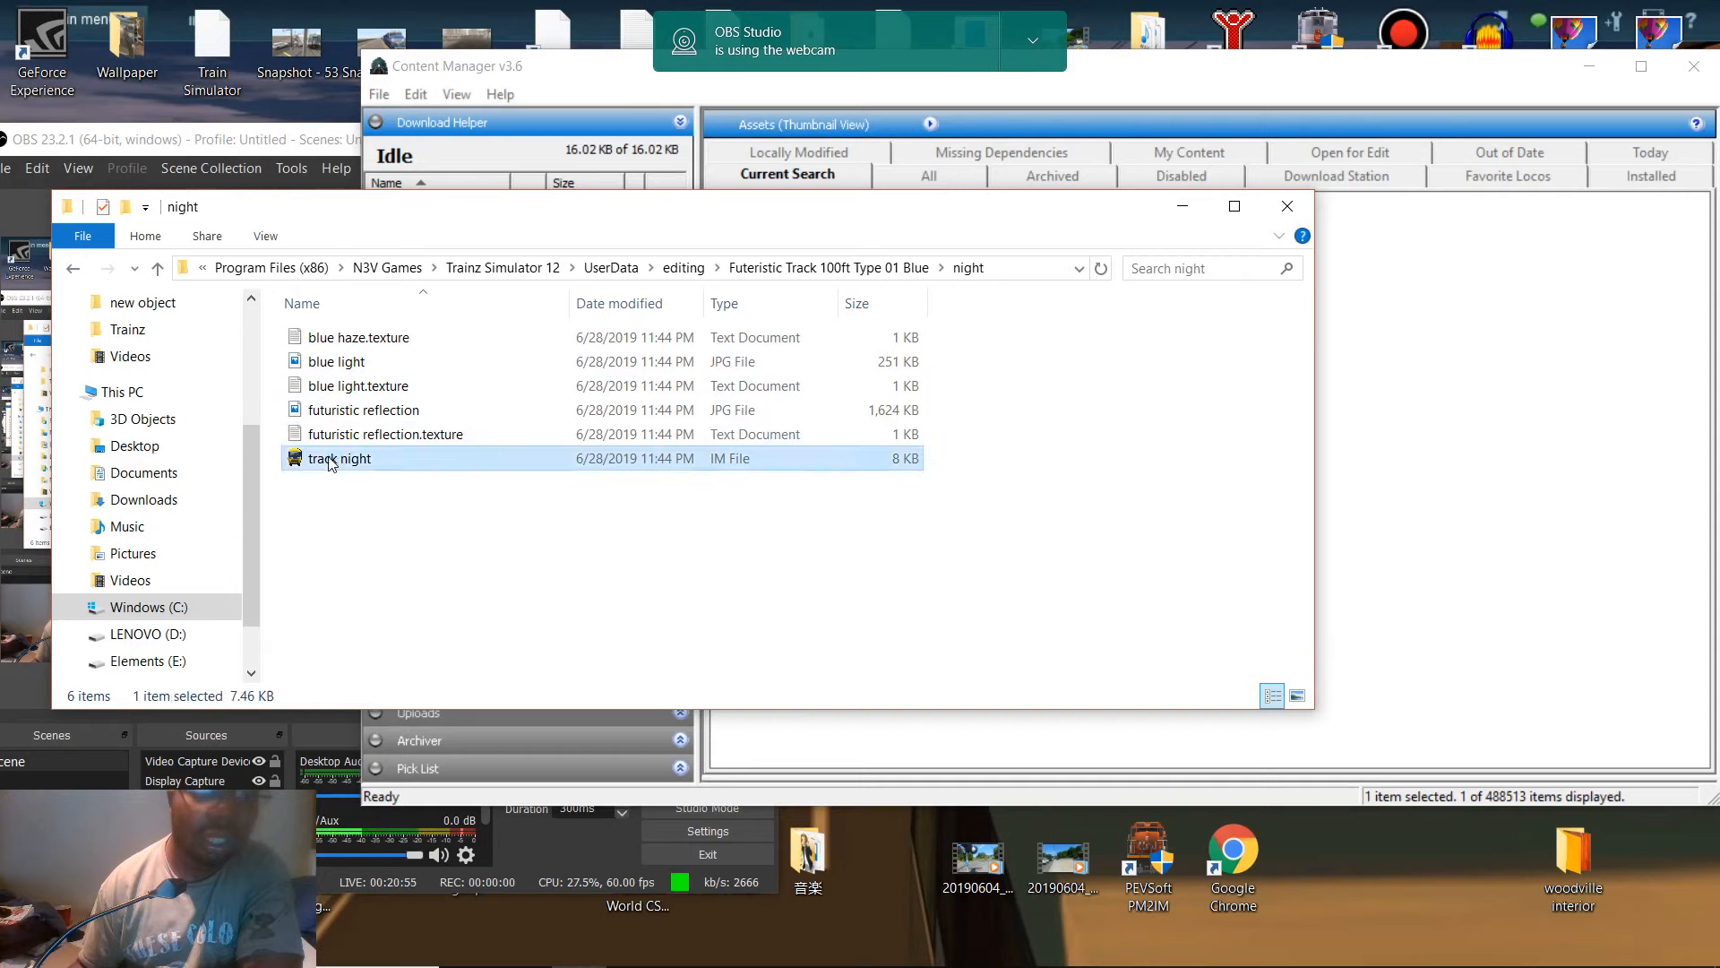
right_click(331, 458)
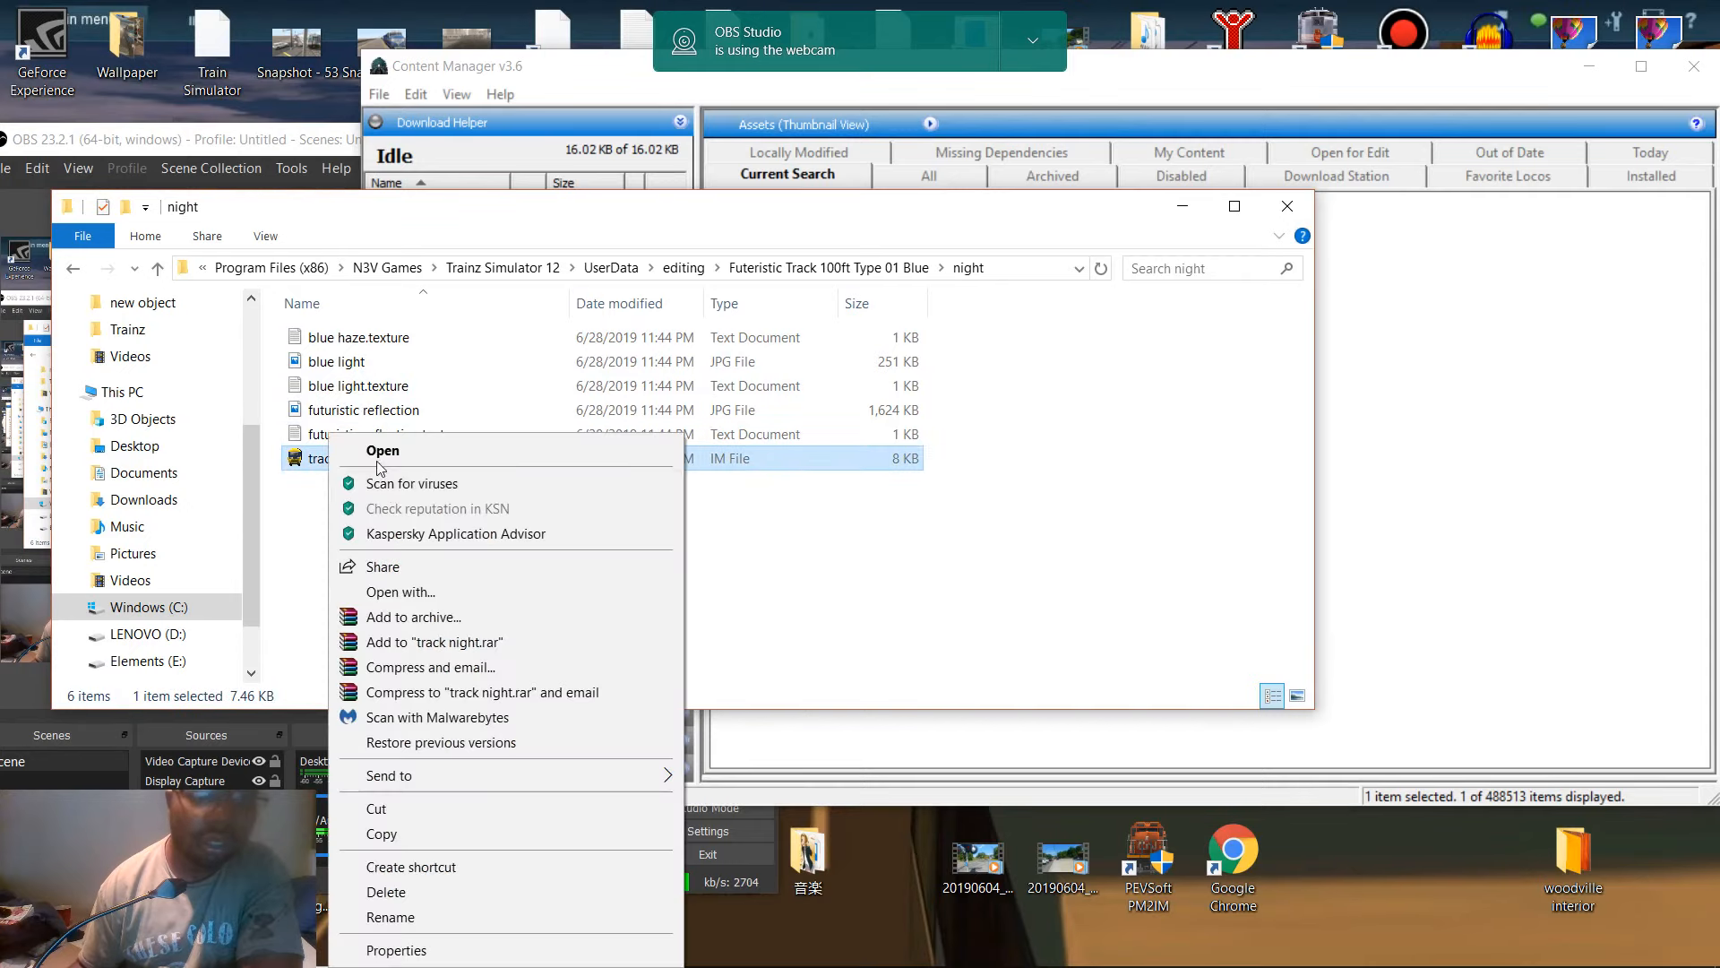
click(395, 834)
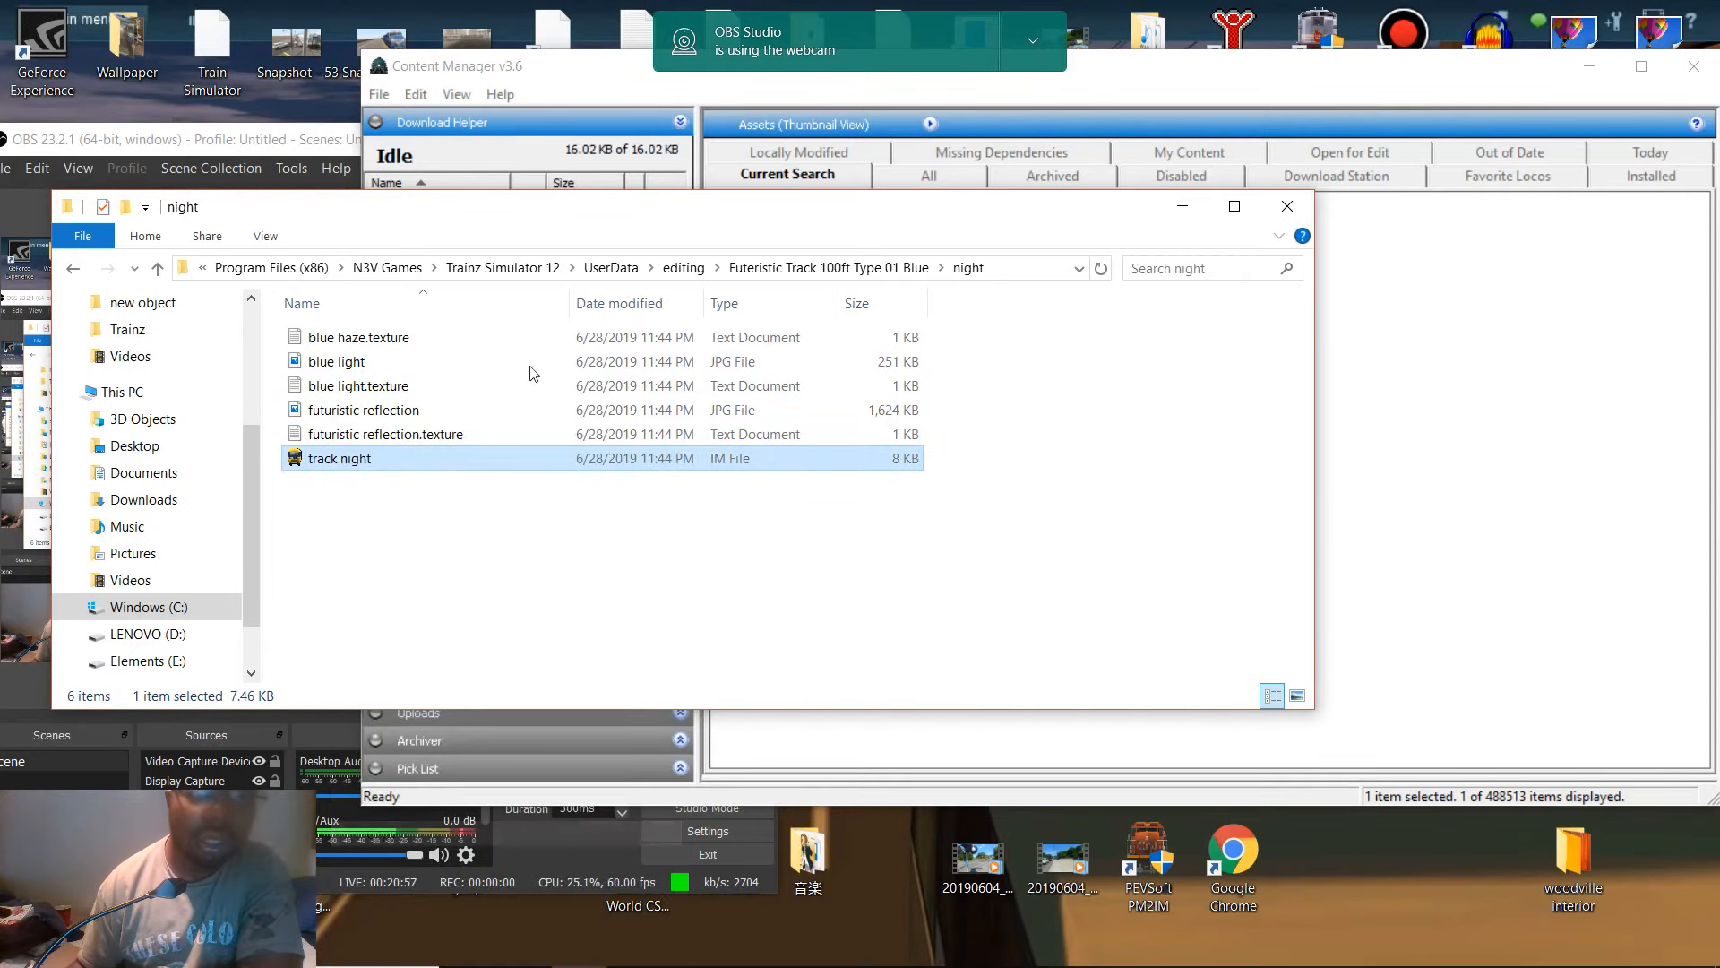
- In the Desktop's content fixing folder, delete the futuristic track IM file and paste the copied track night file
click(1031, 45)
click(1027, 97)
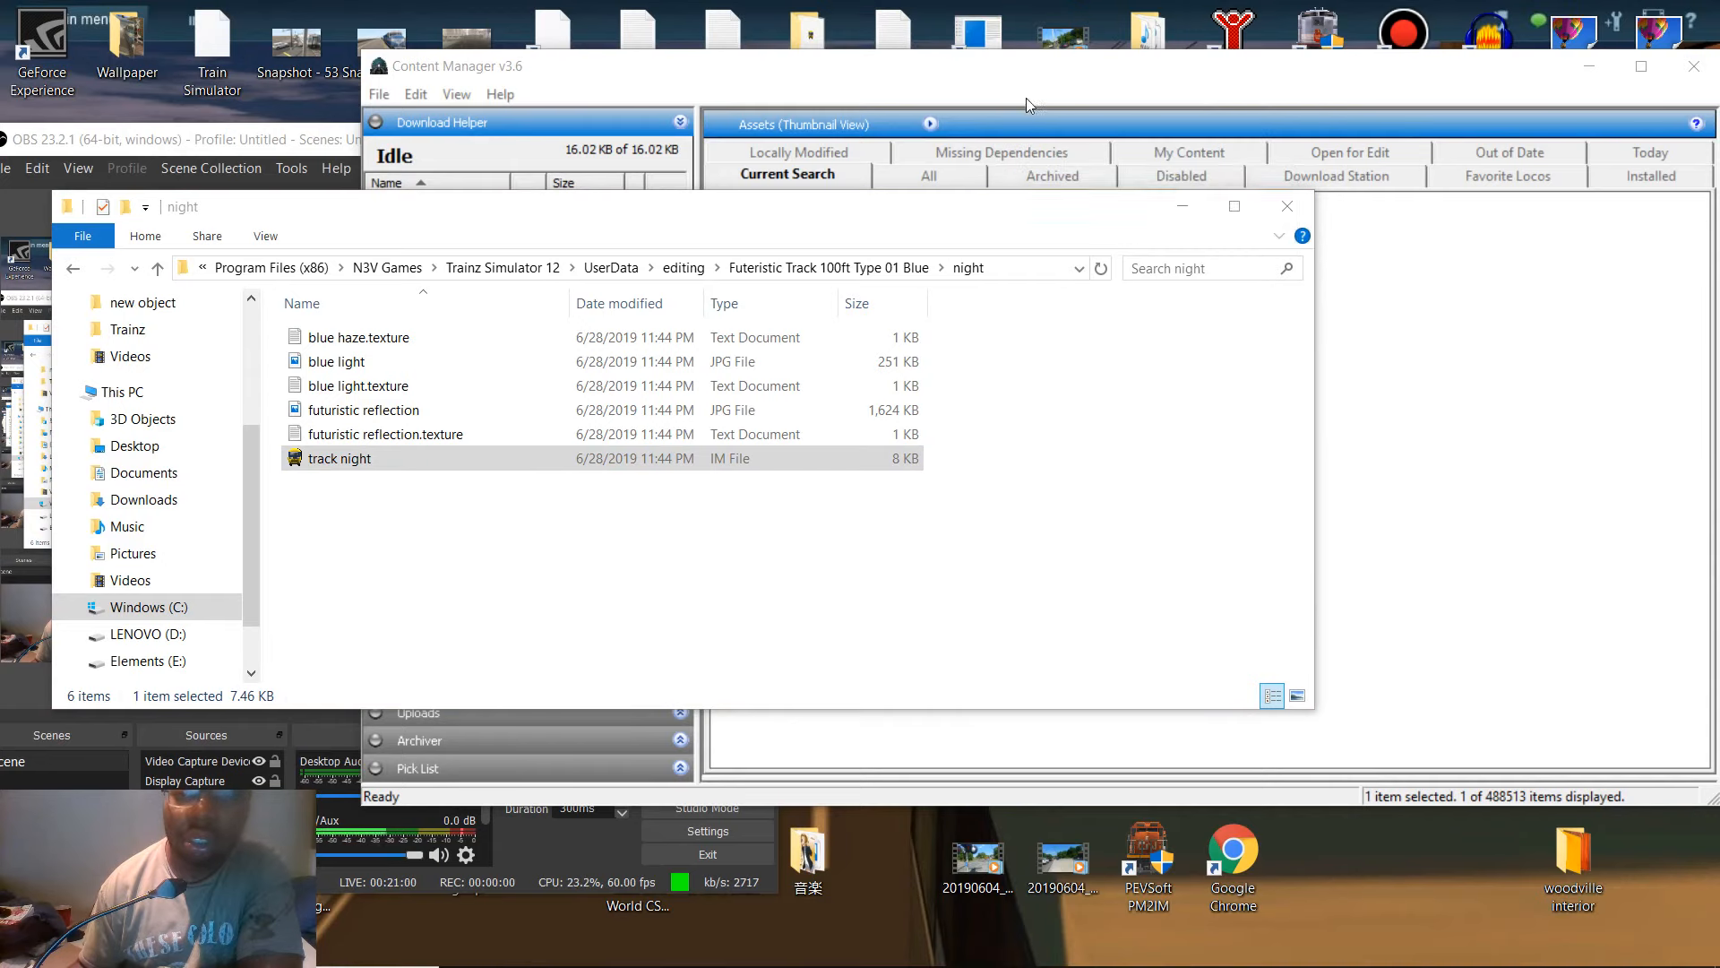
click(809, 34)
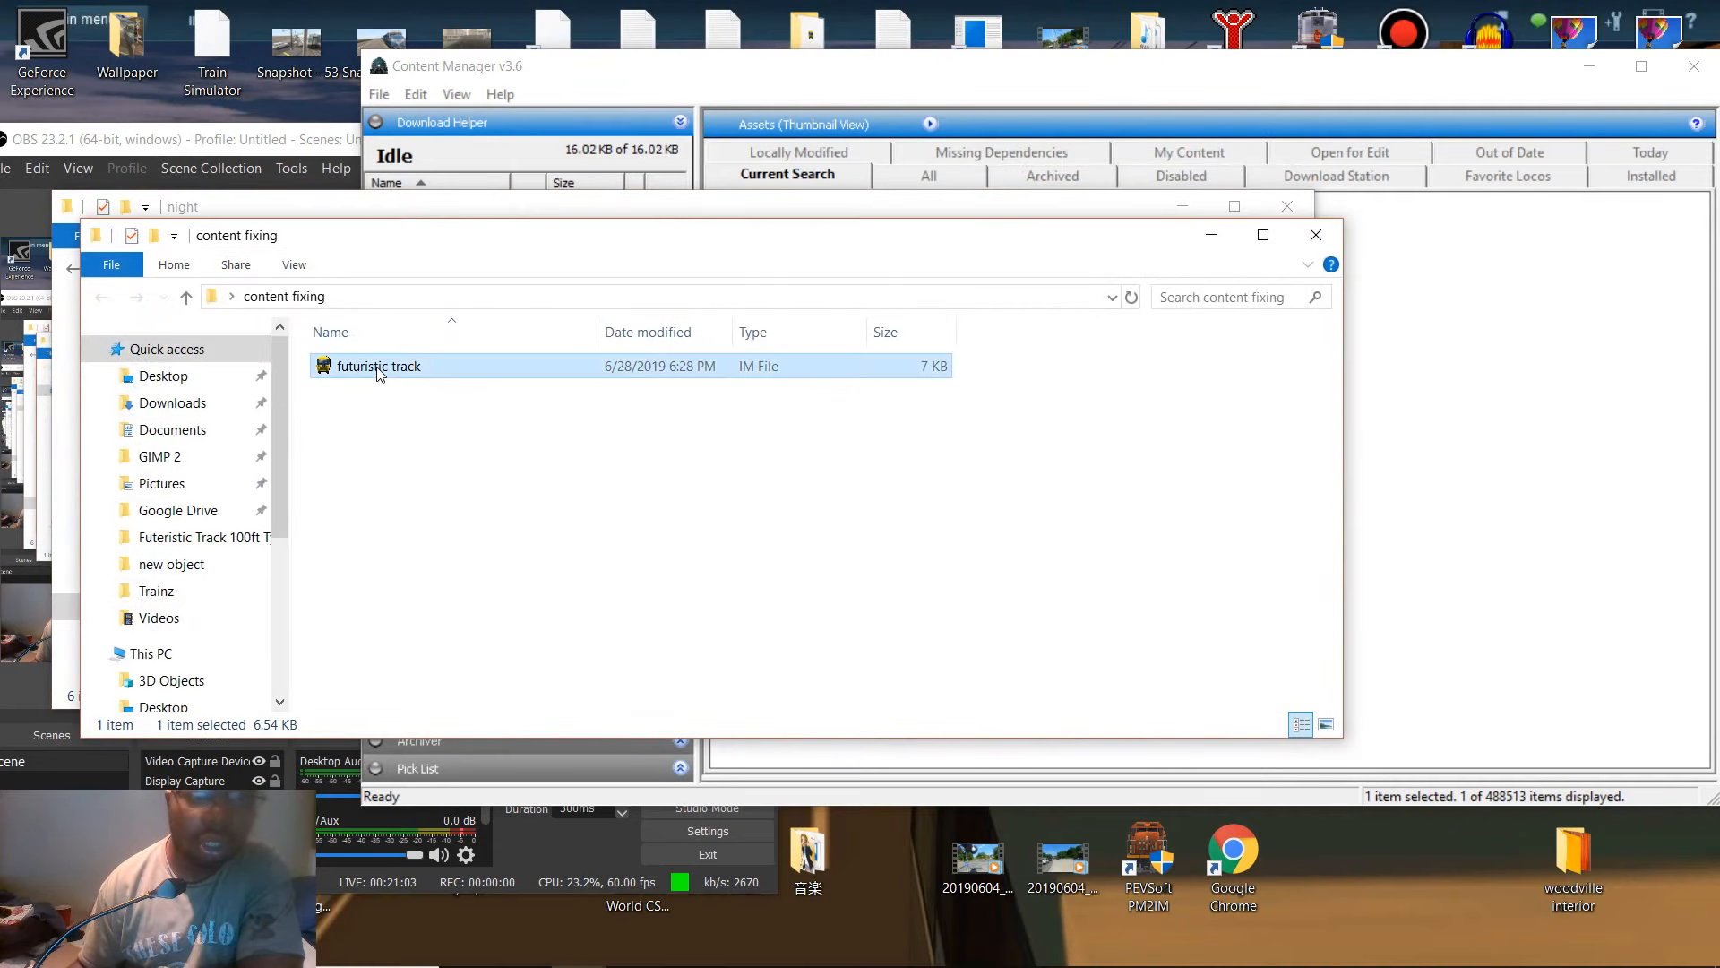
right_click(378, 367)
click(488, 859)
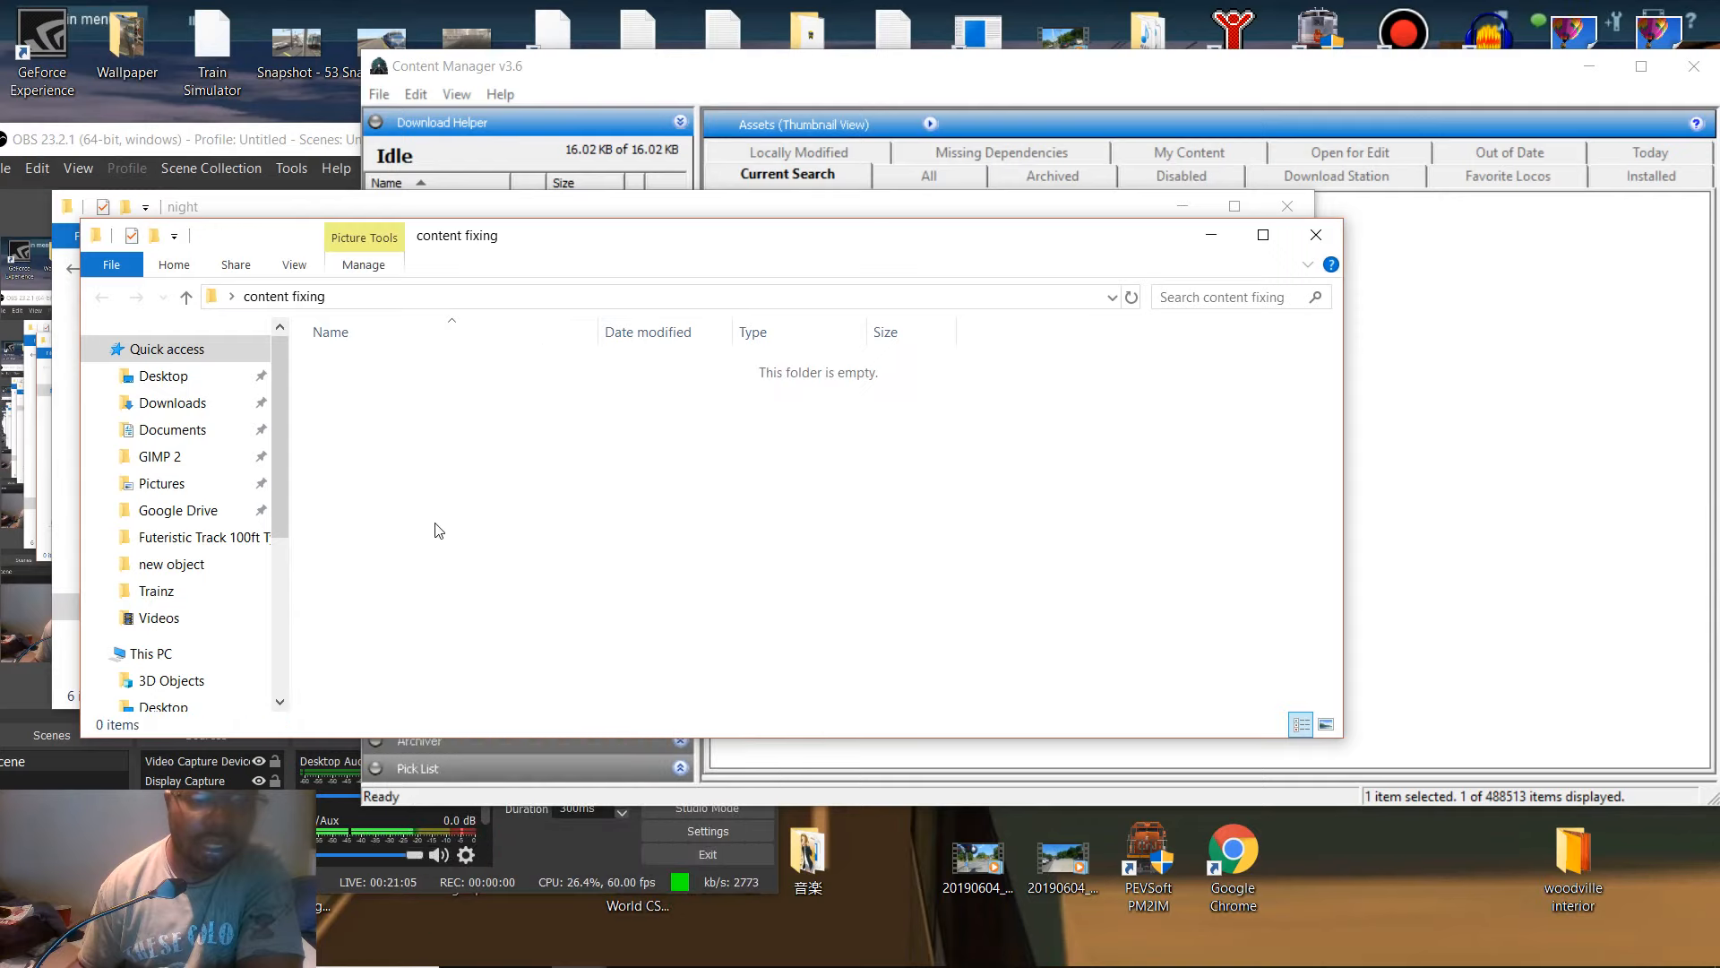
right_click(437, 517)
click(501, 677)
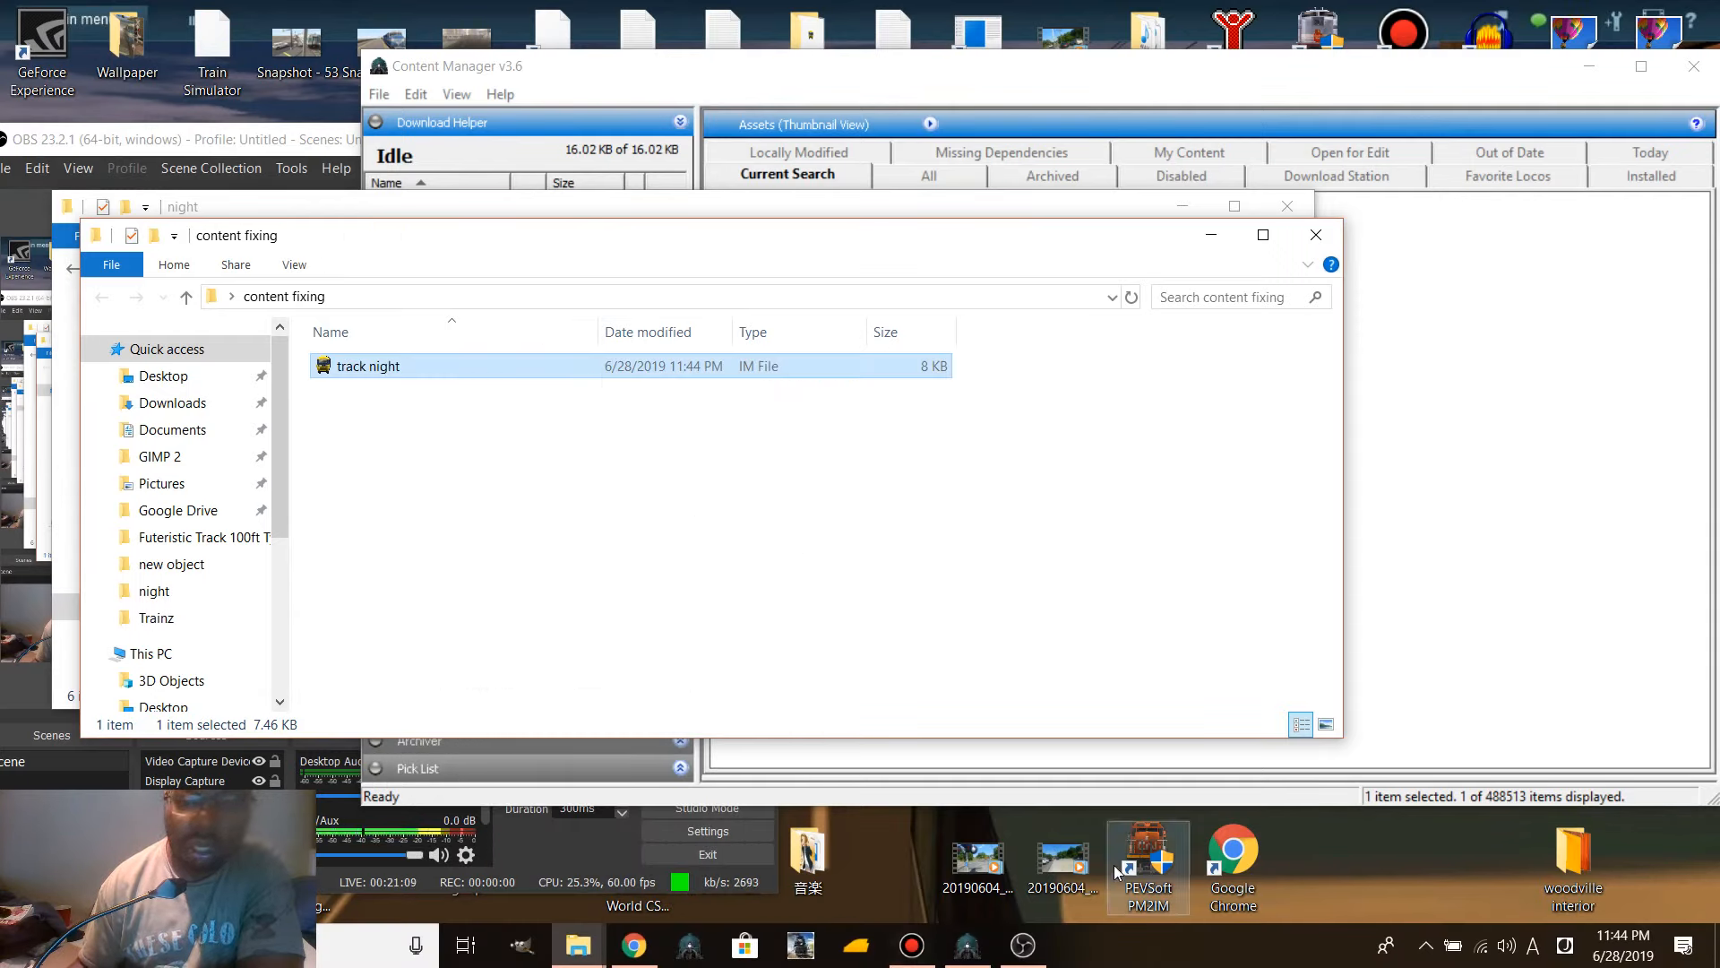
- Launch PM2IM Converter 2, convert track night.im from the content fixing folder, and close the converter
click(1136, 868)
double_click(1136, 868)
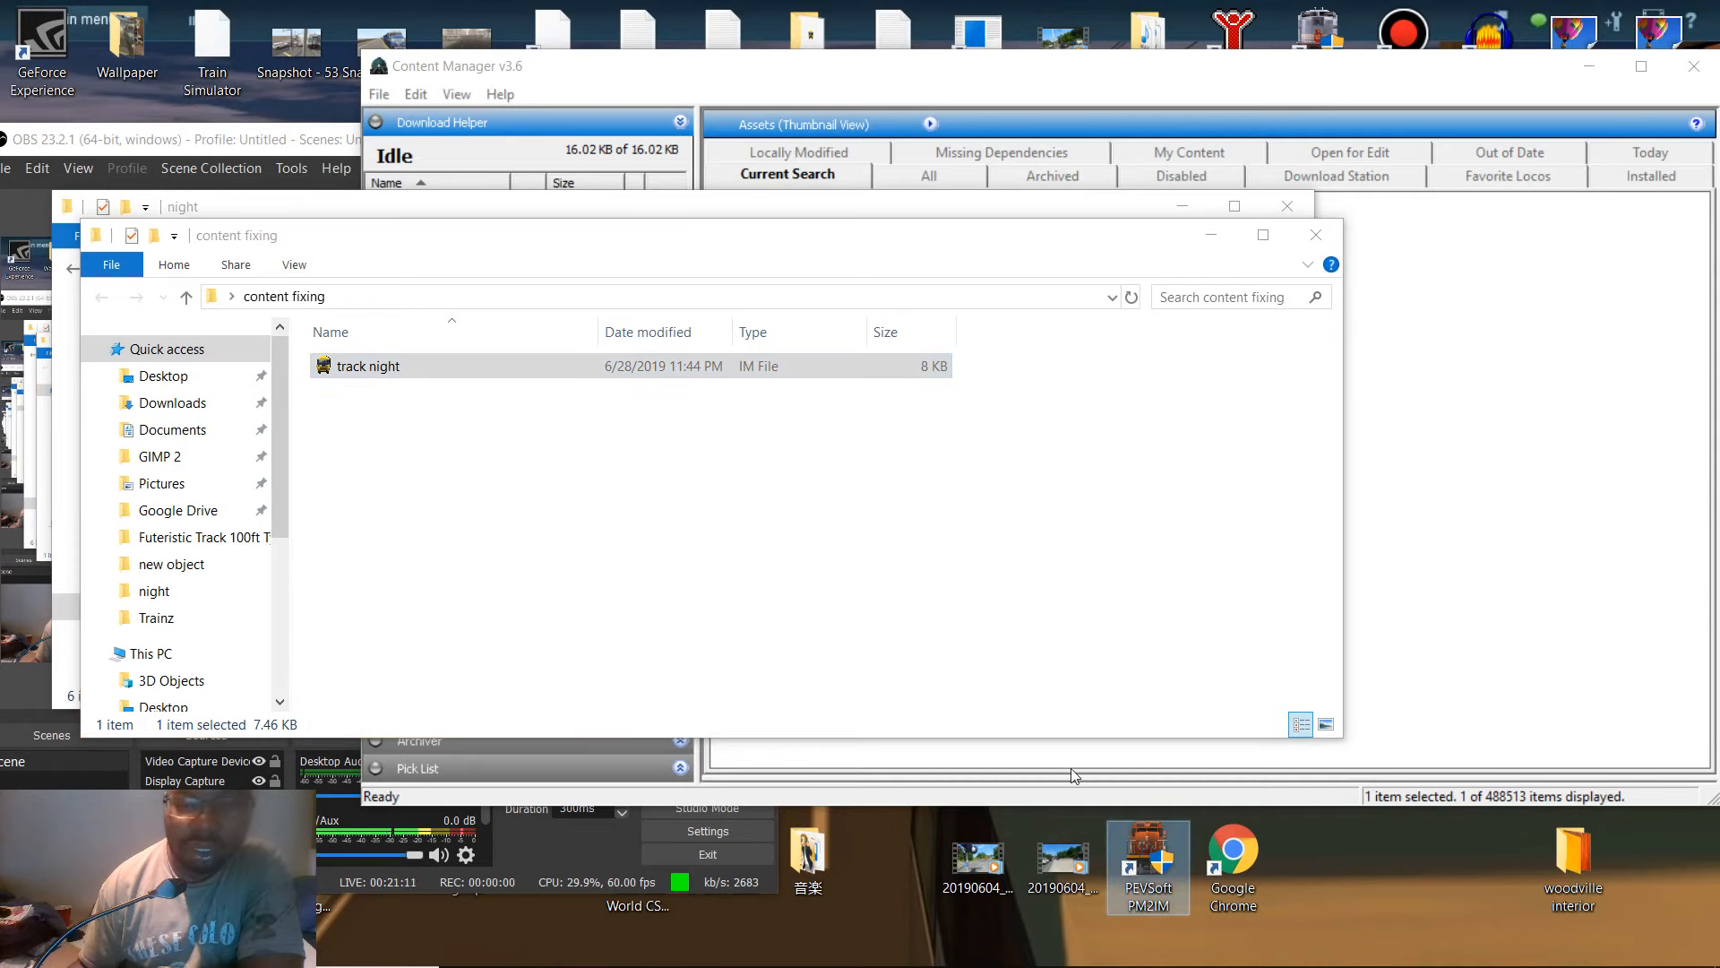
click(789, 370)
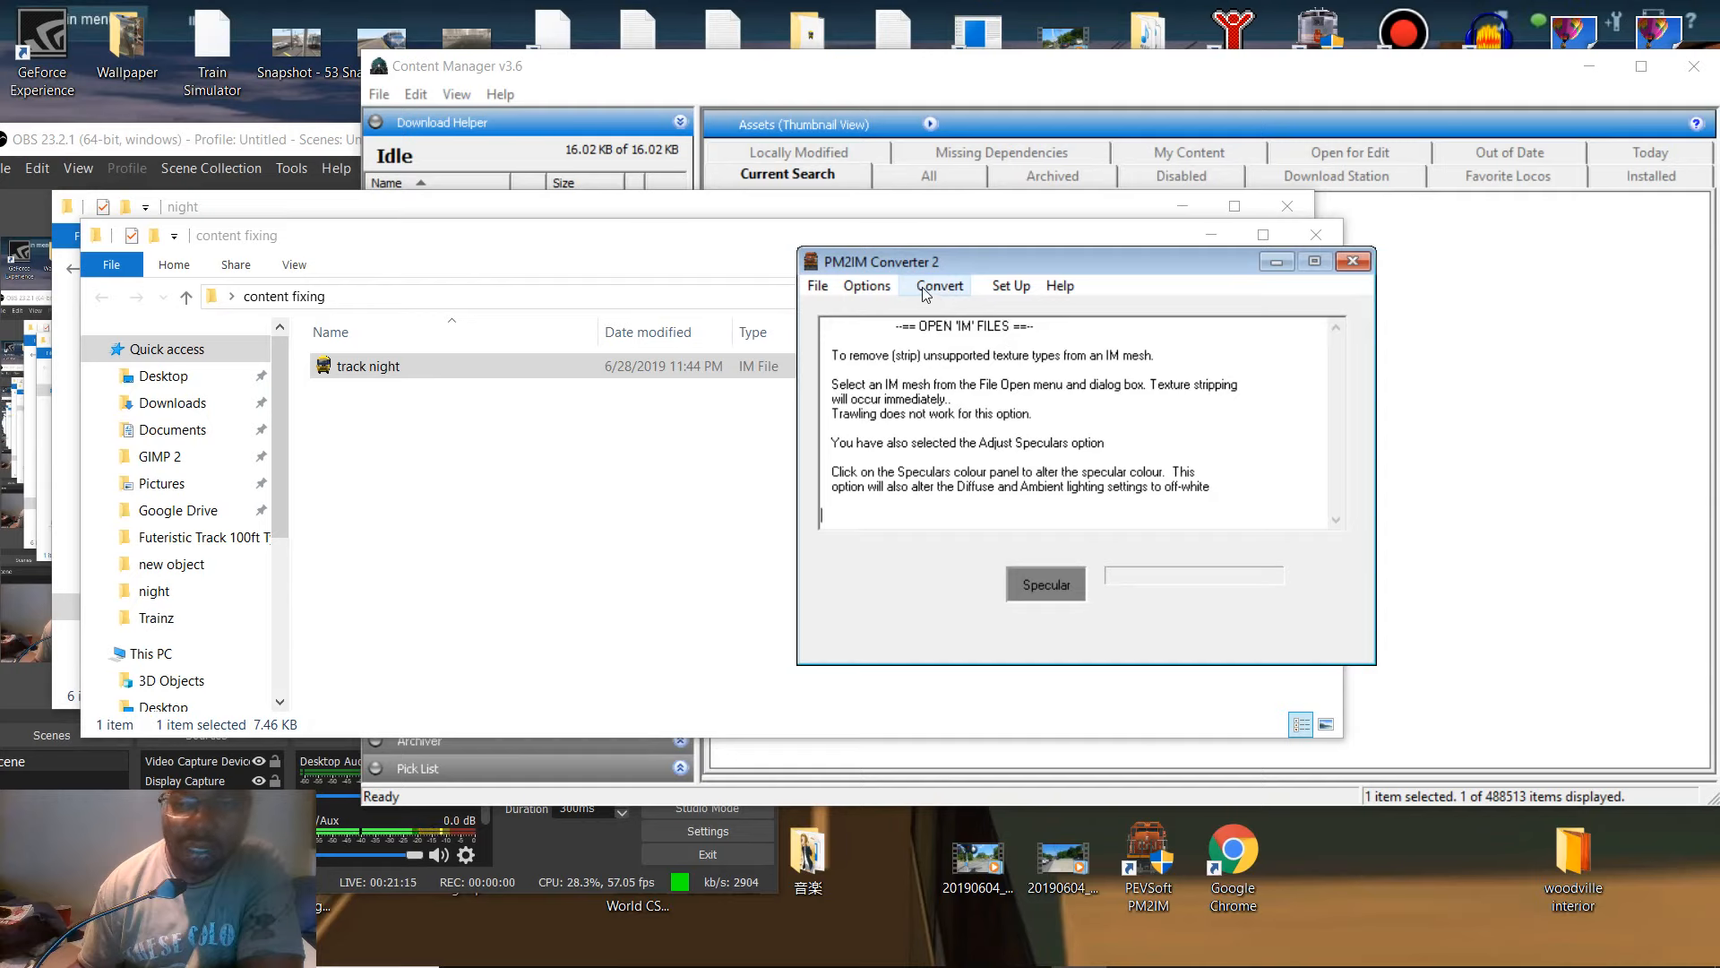
click(818, 285)
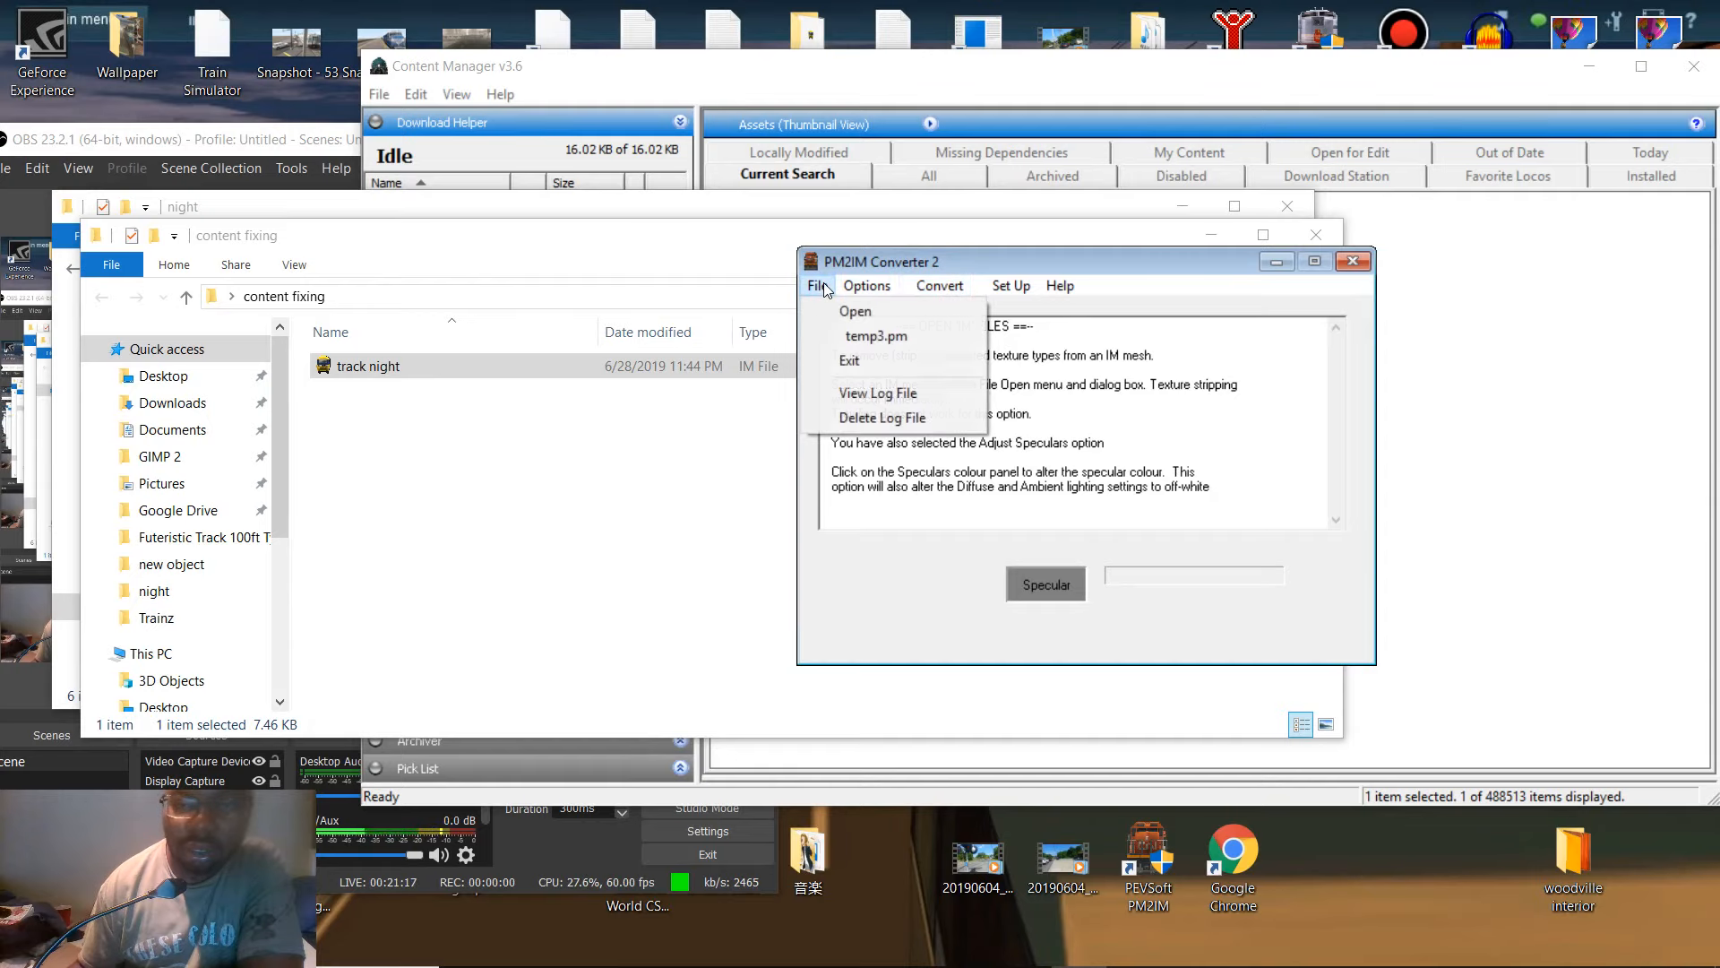
click(837, 307)
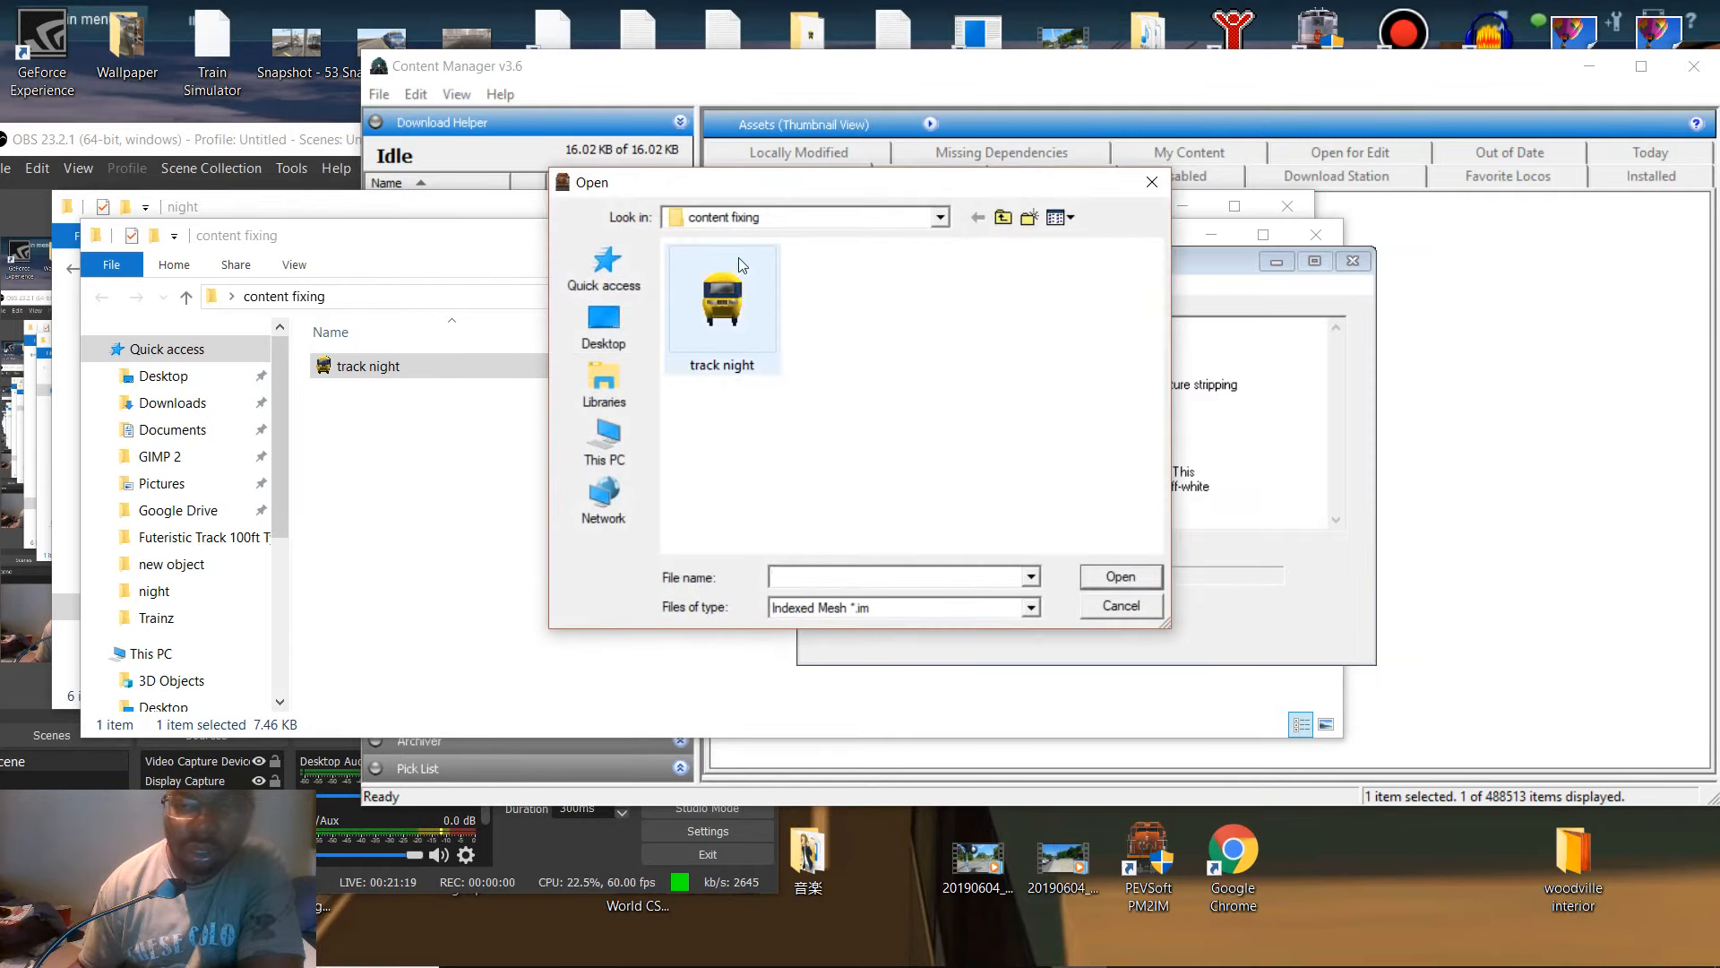
click(741, 272)
click(1086, 580)
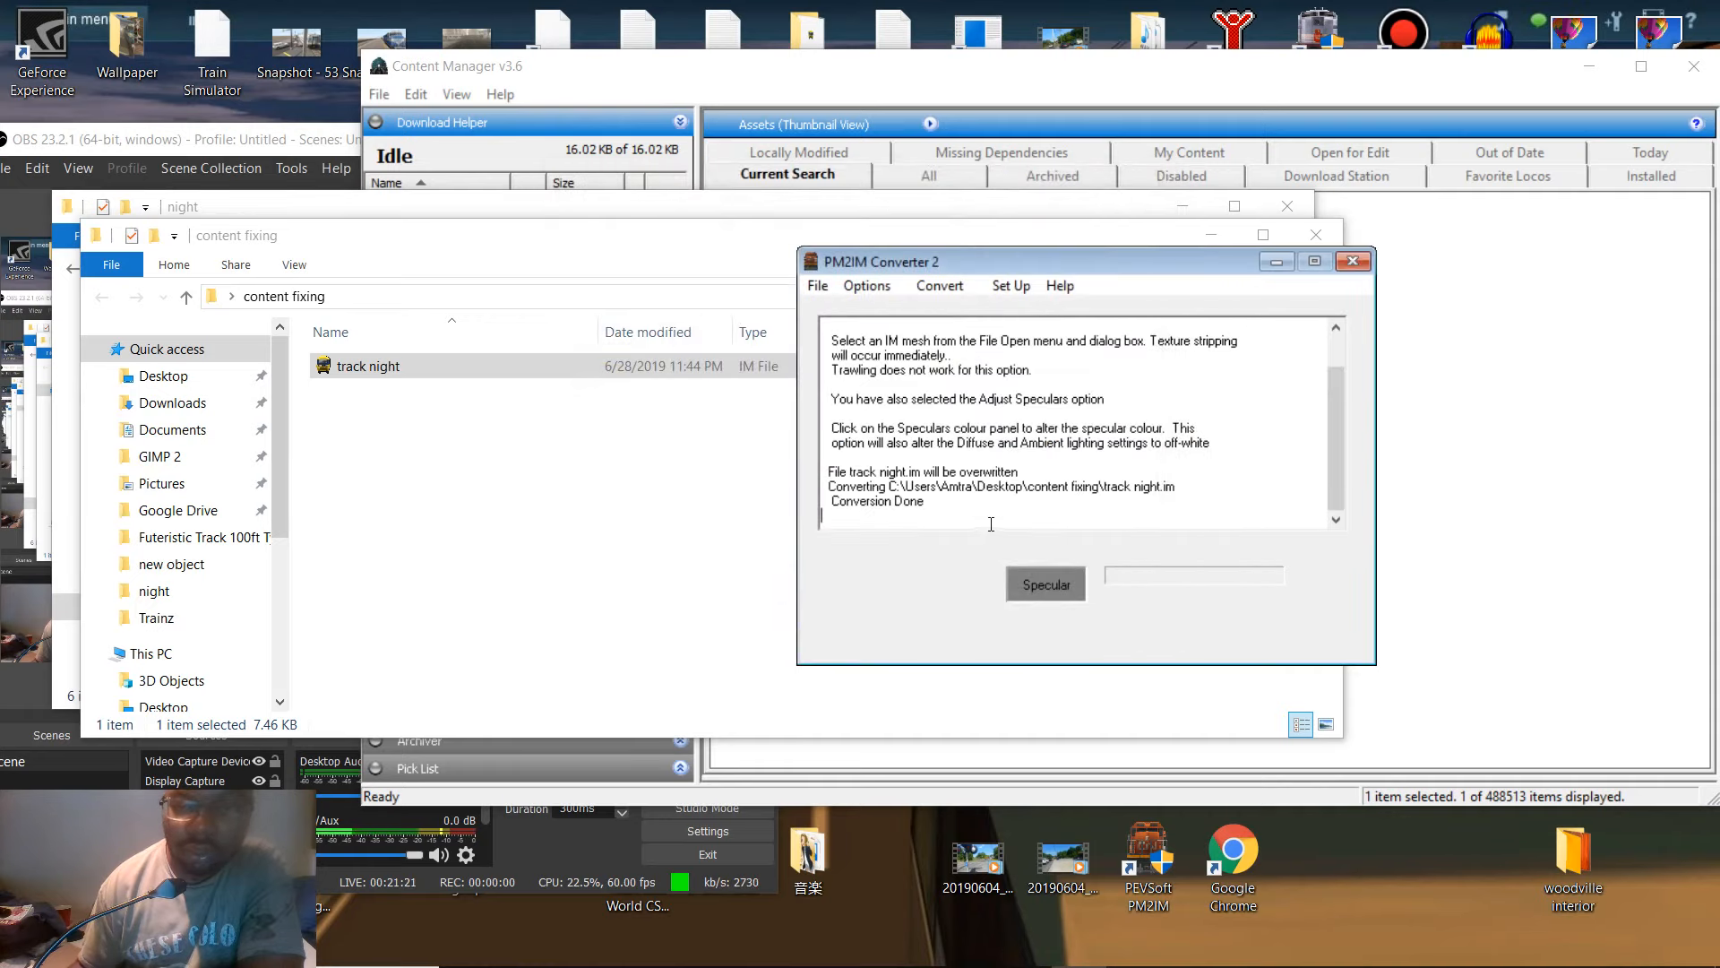
click(1353, 261)
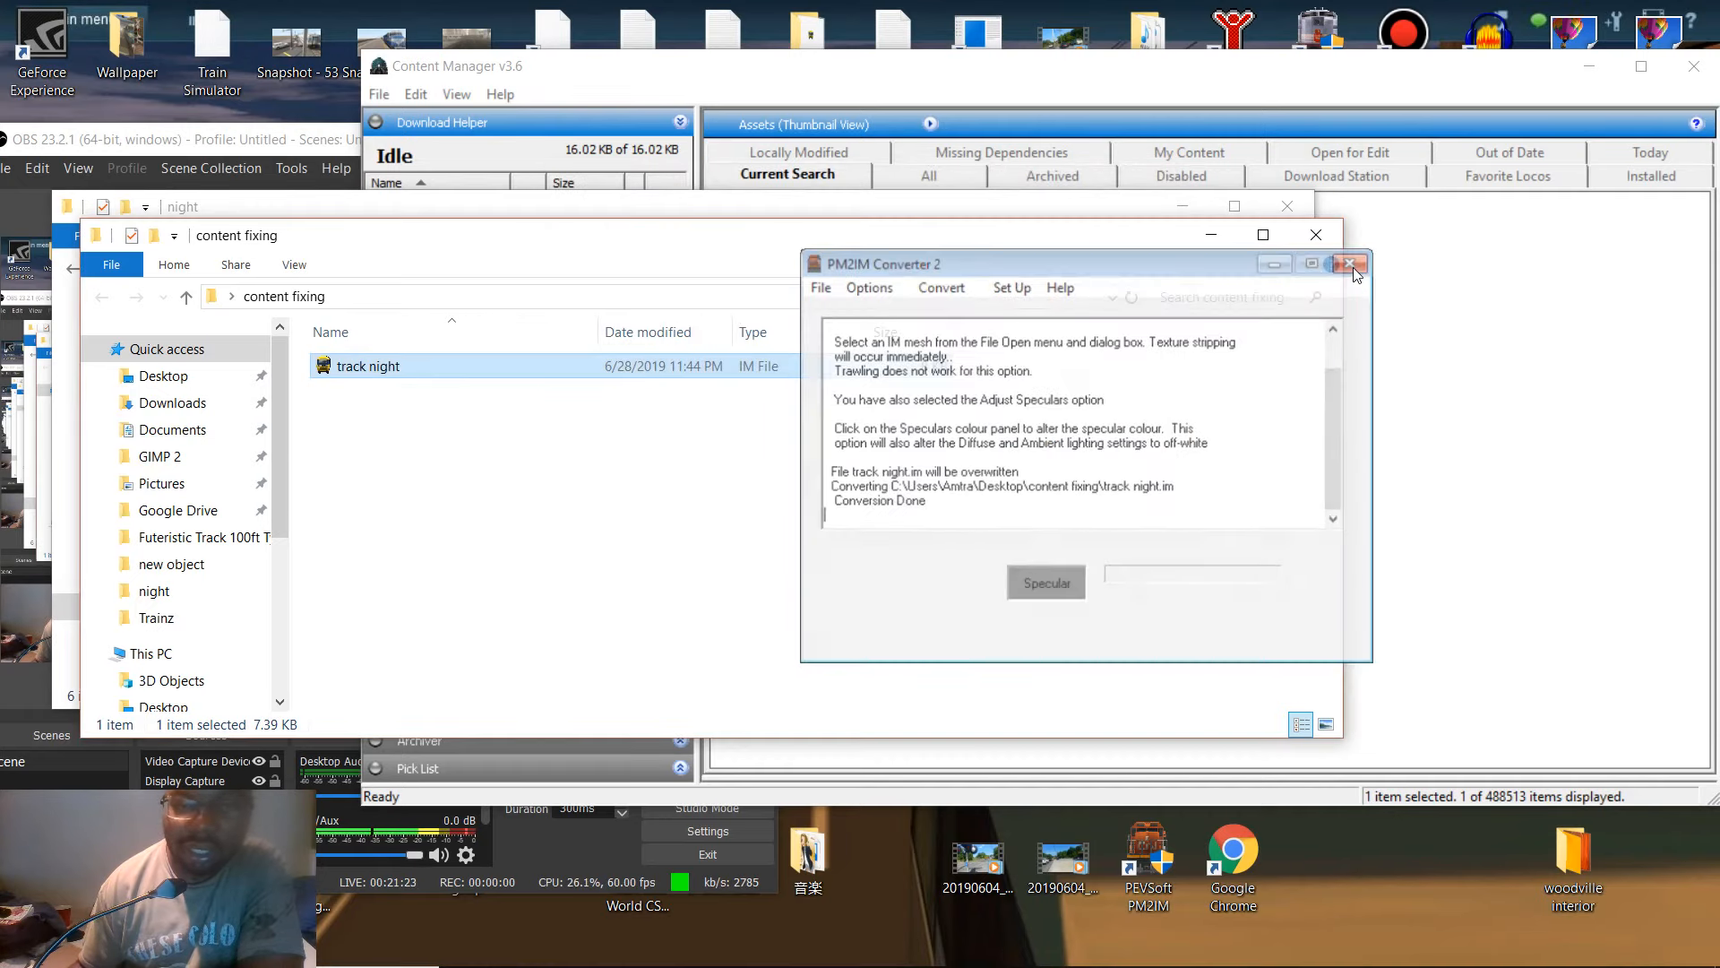
- Copy the converted track night file from content fixing into the asset's night folder, replacing the existing file
right_click(346, 369)
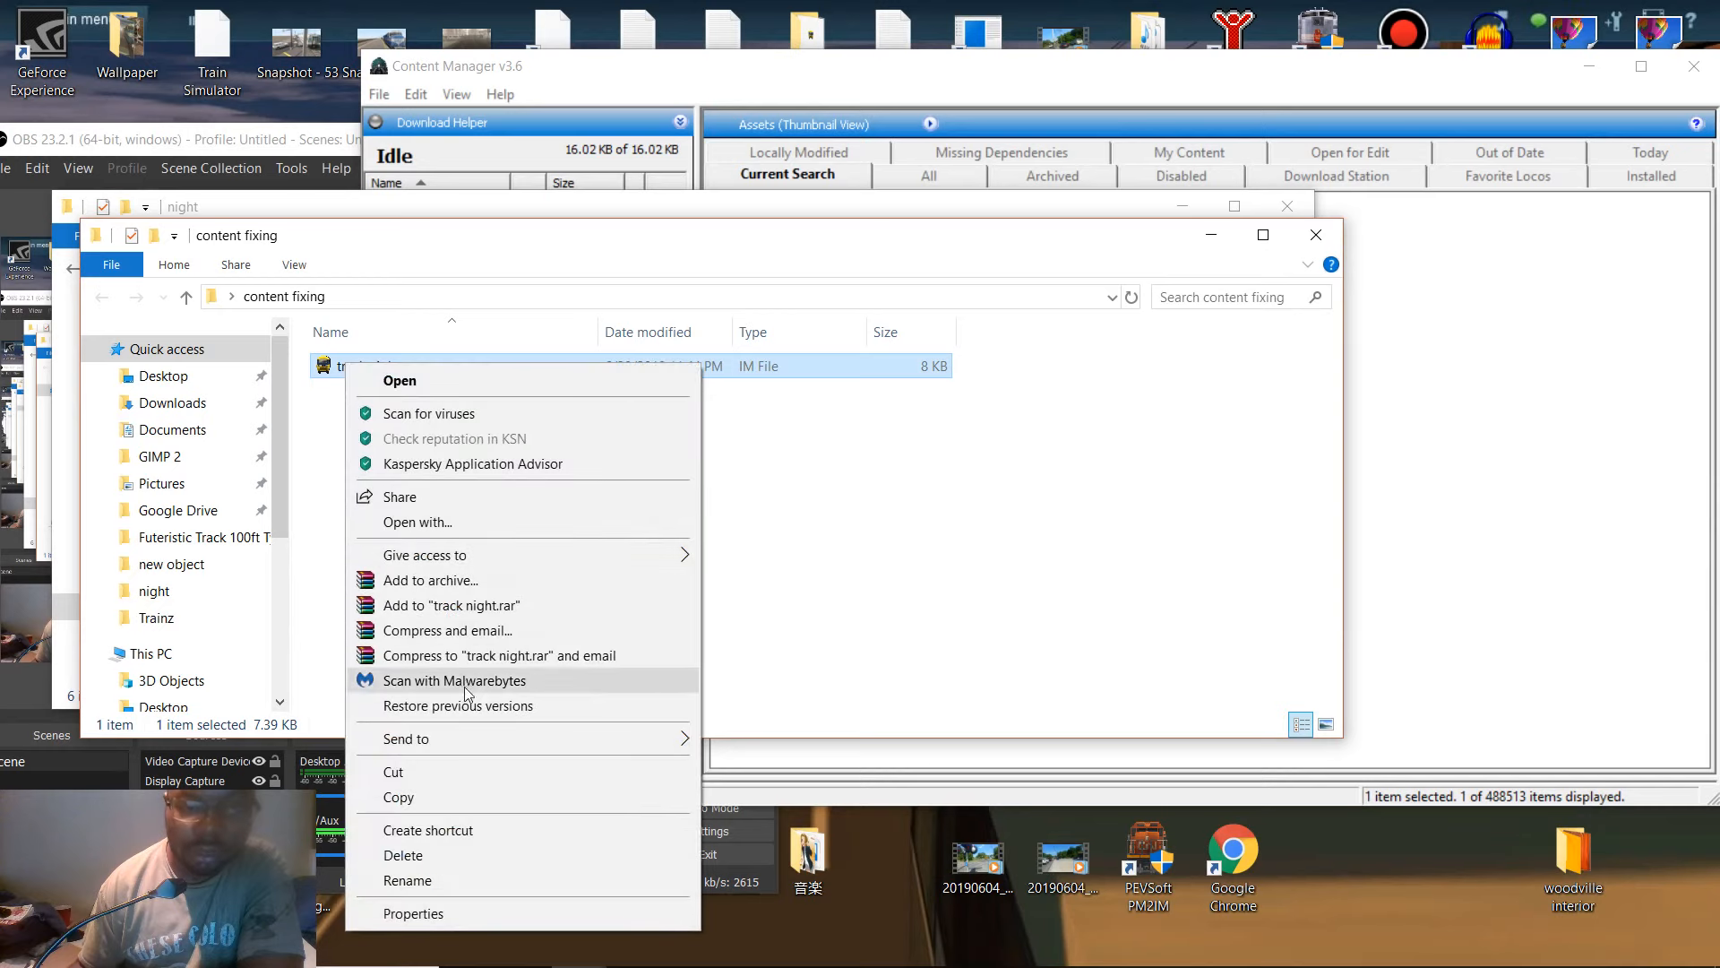
click(463, 796)
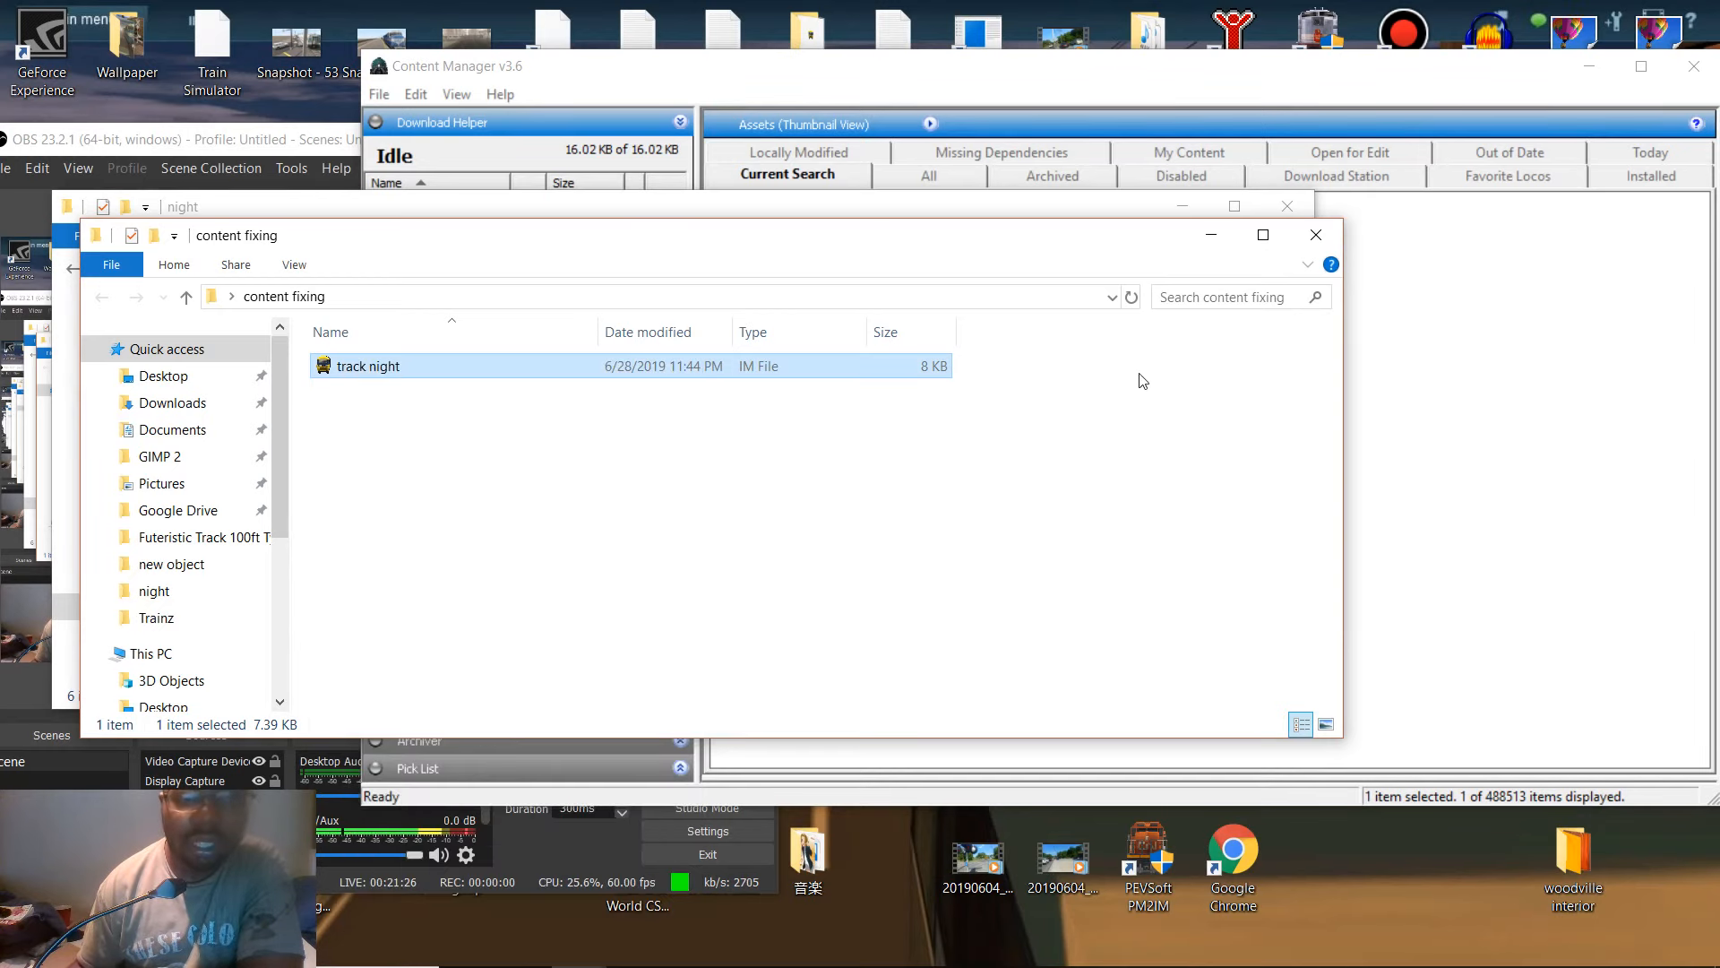
click(1315, 236)
right_click(375, 506)
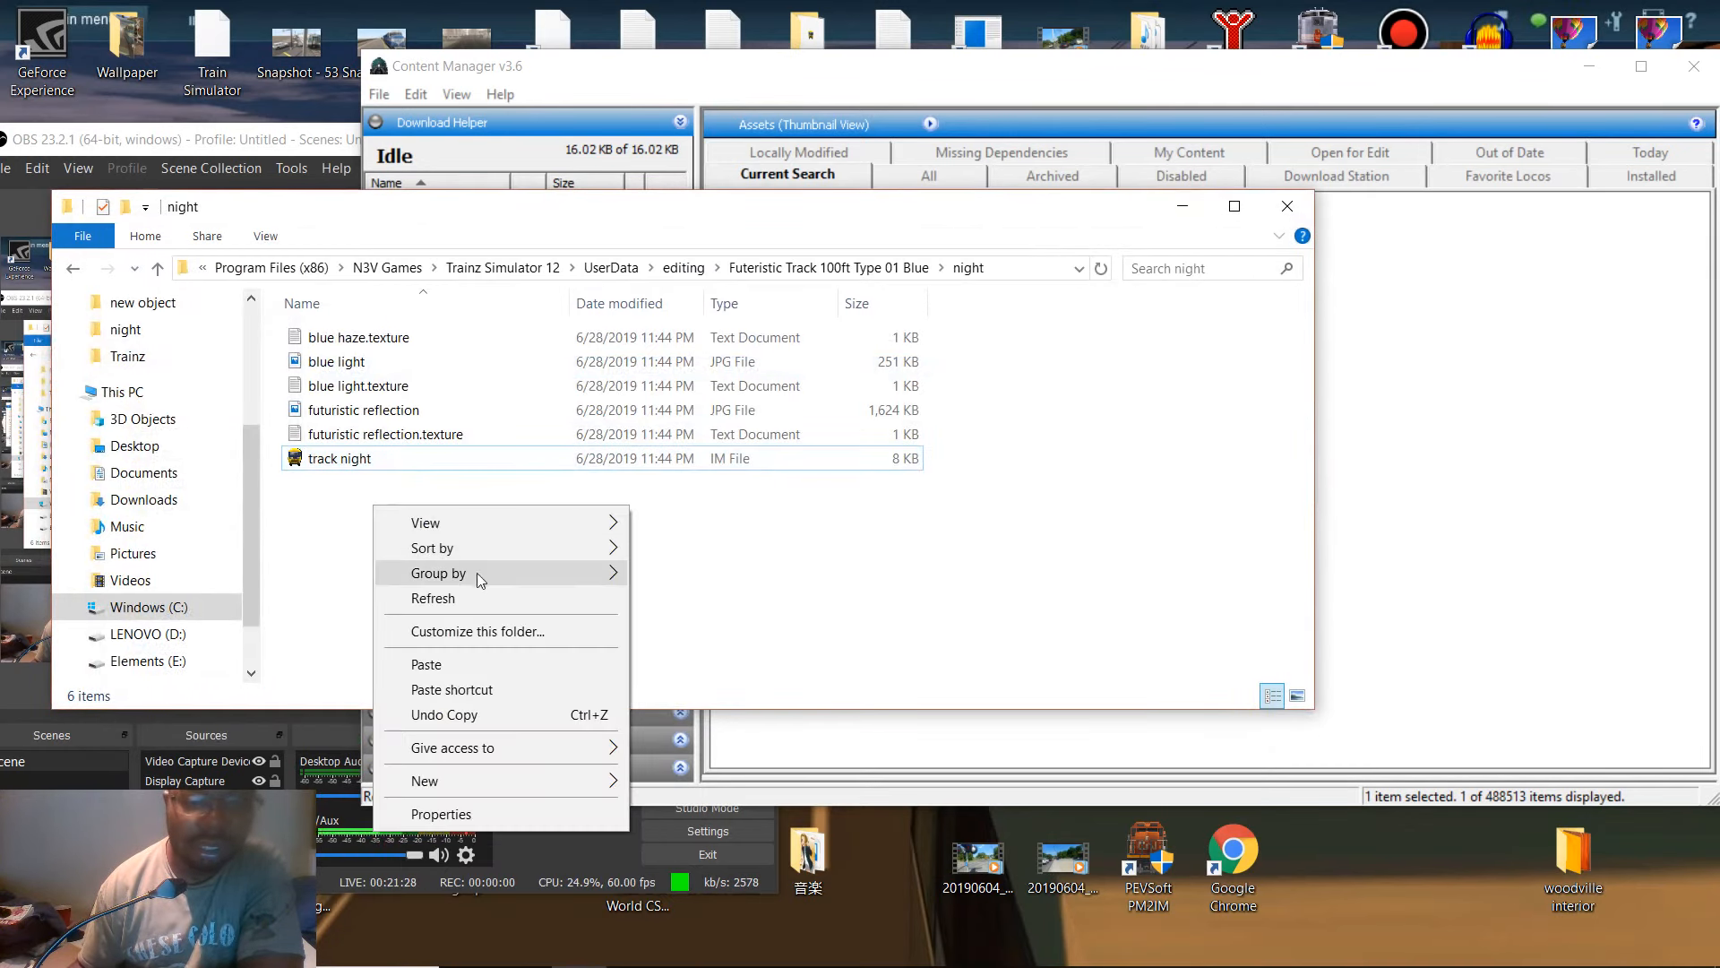
click(484, 663)
click(703, 377)
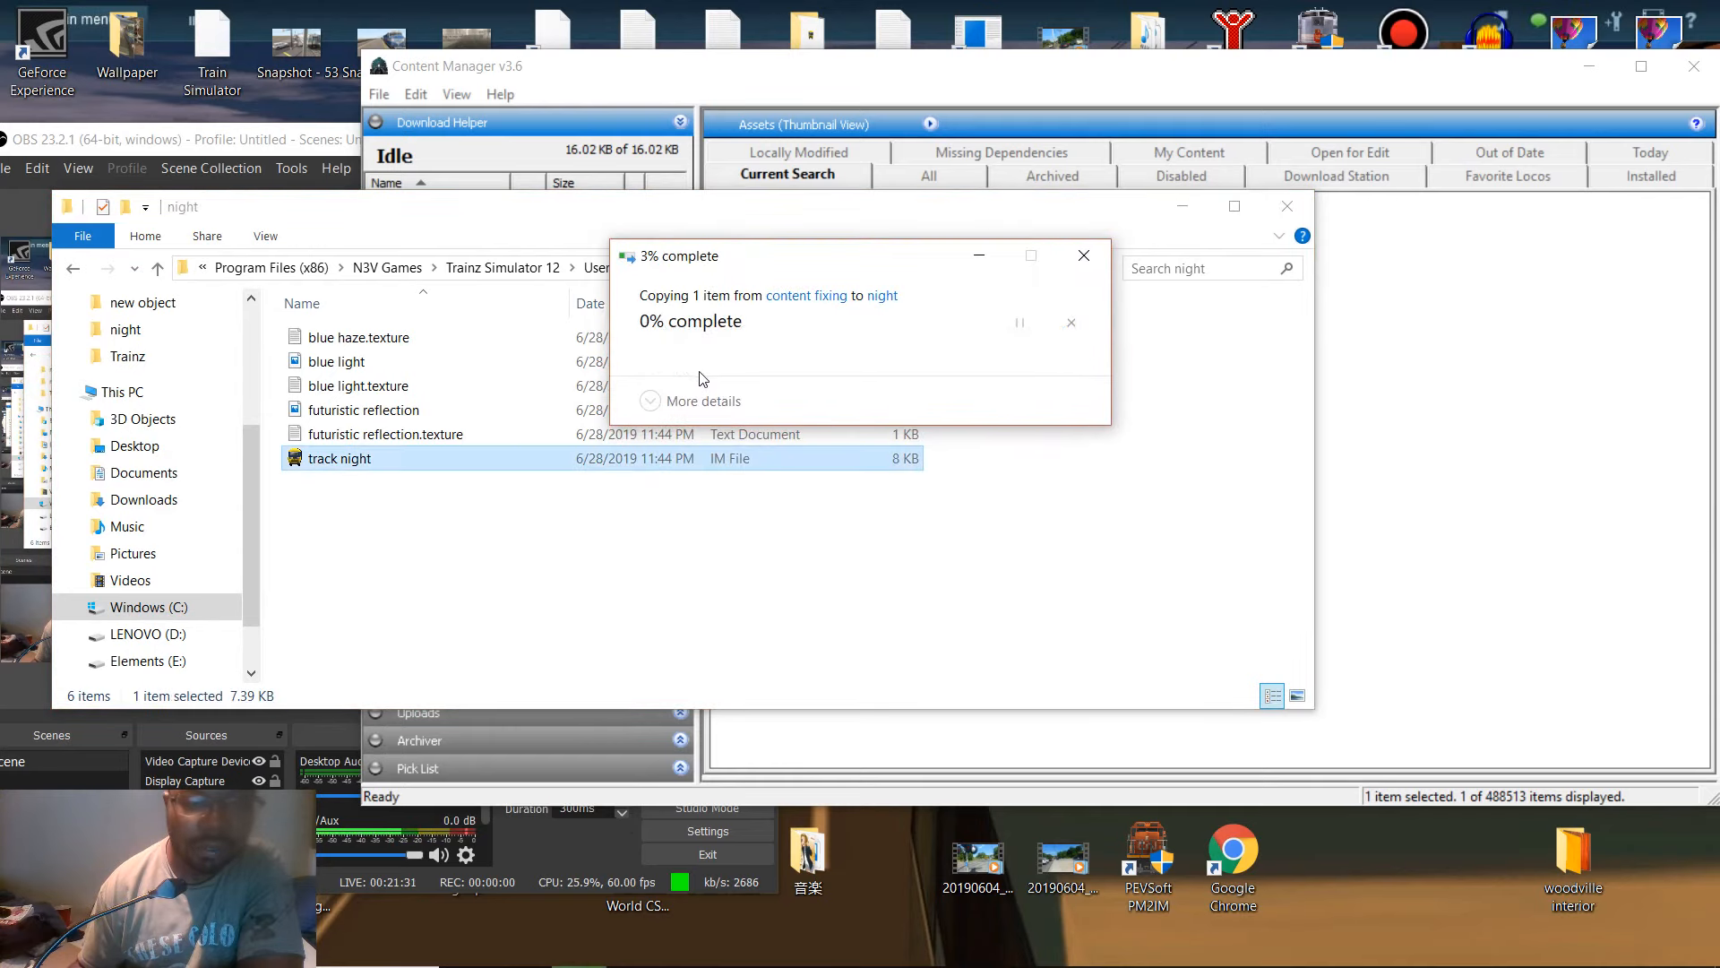
click(1287, 206)
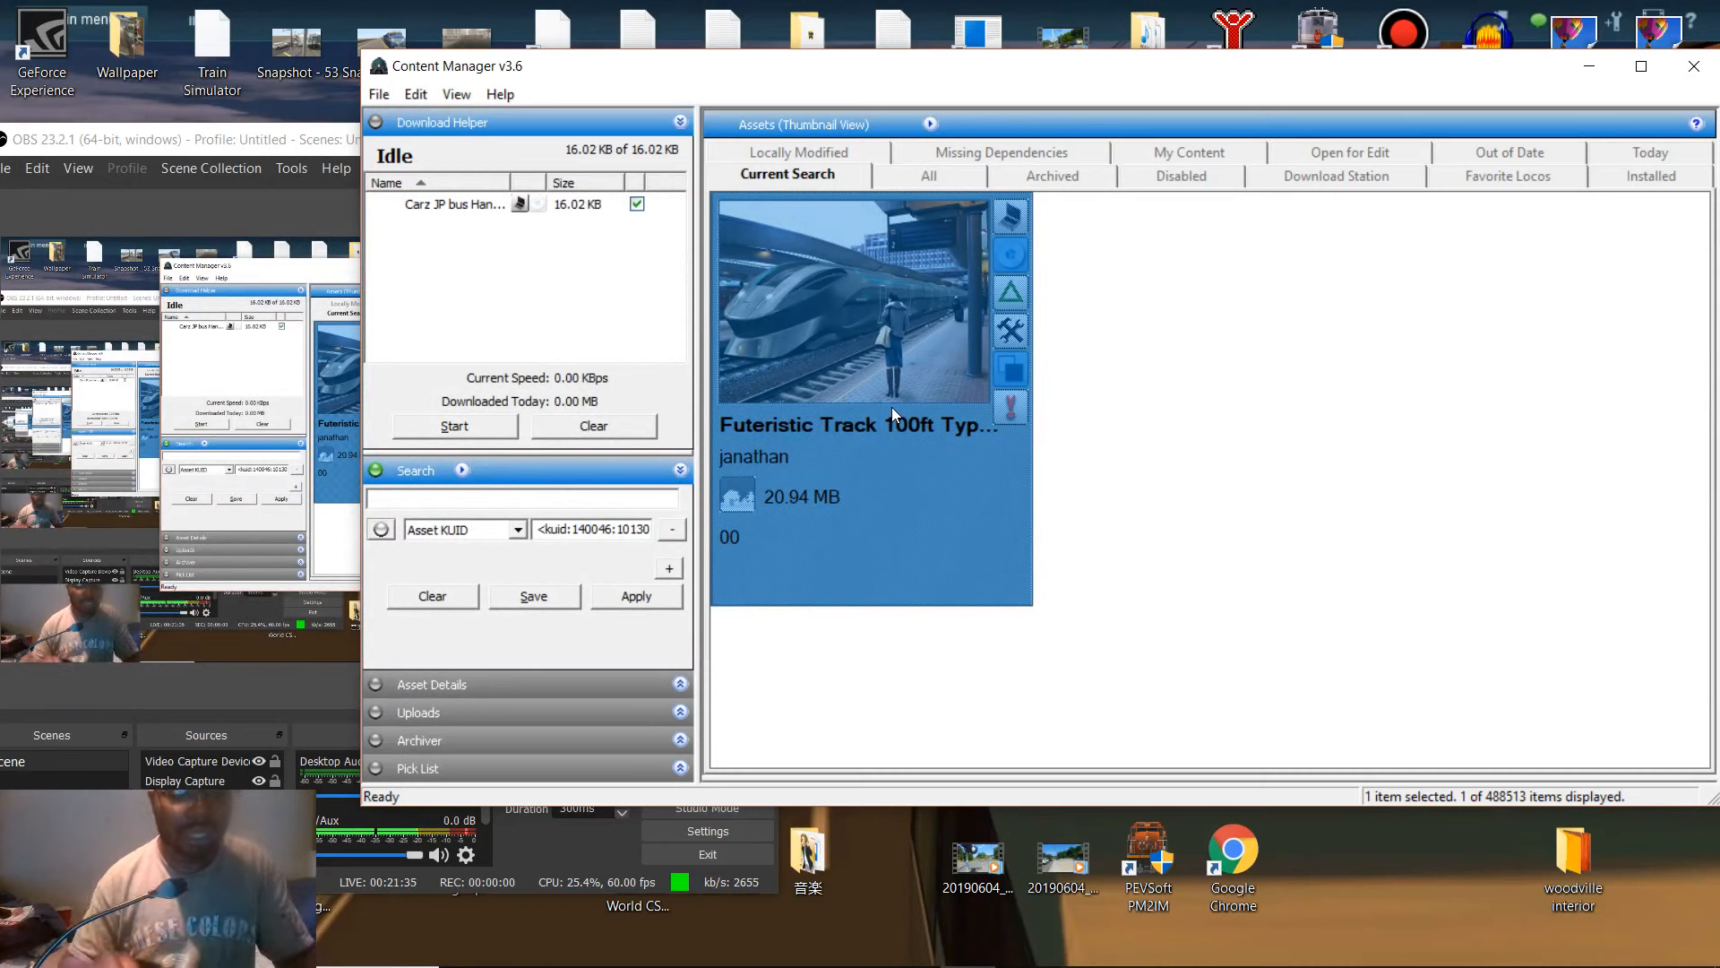
- Commit the track asset in Content Manager and view its errors and warnings
key(ctrl+m)
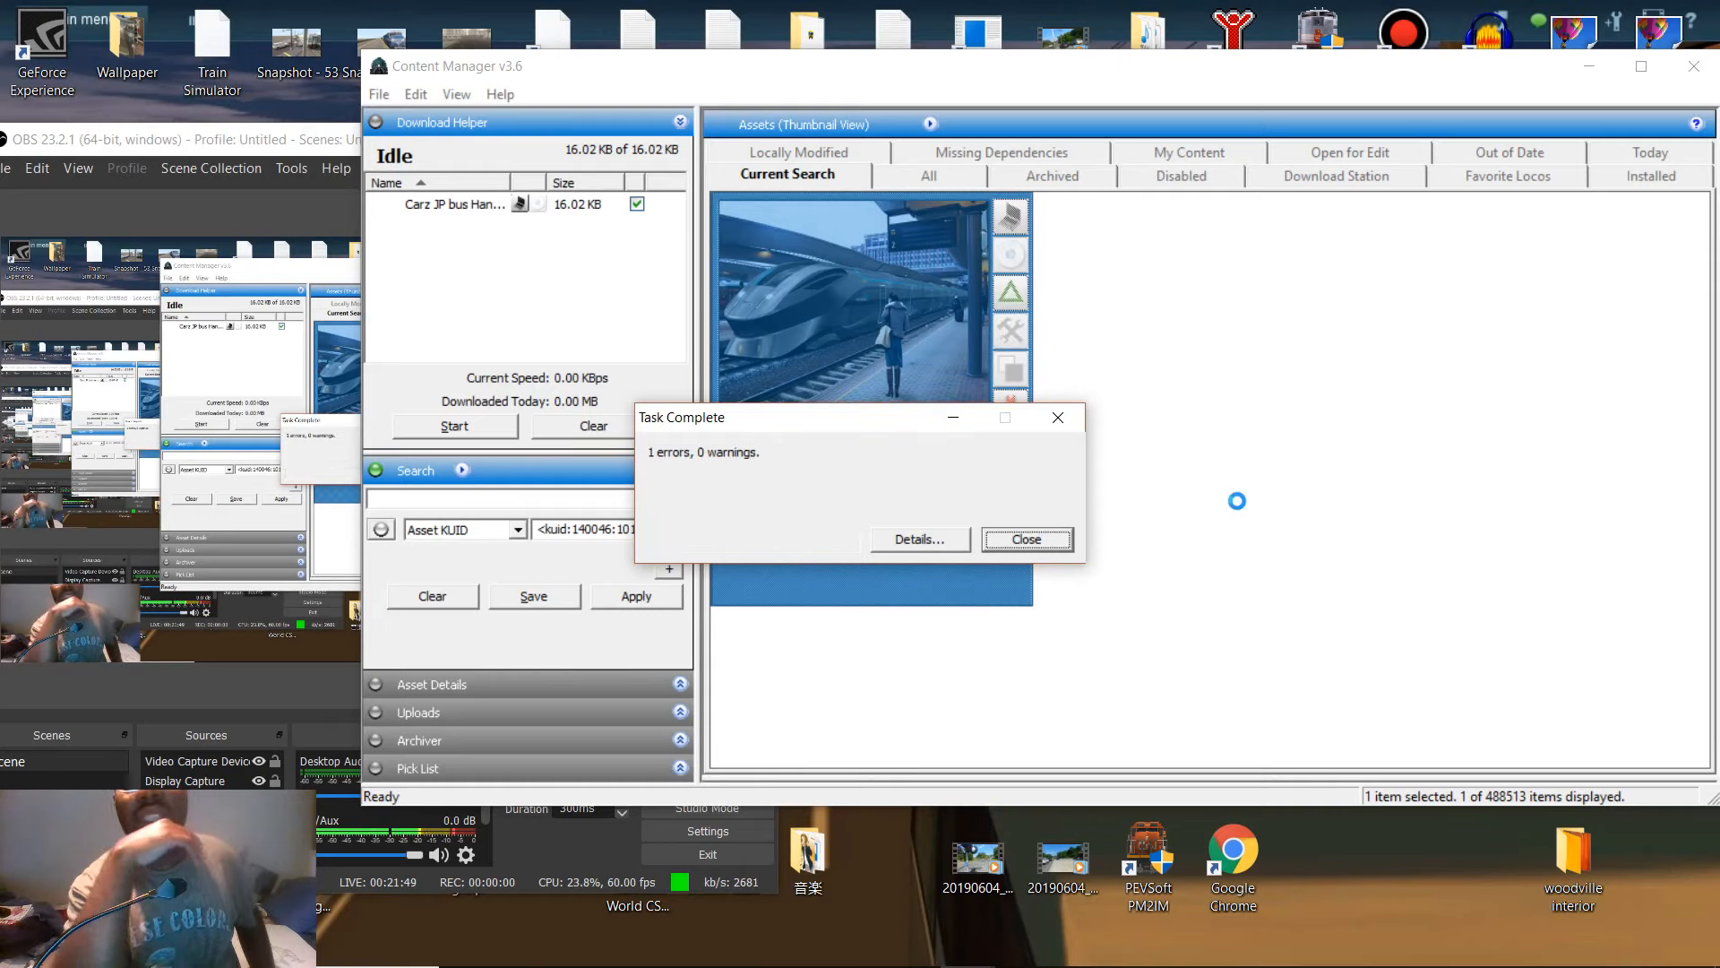
click(1040, 542)
right_click(971, 408)
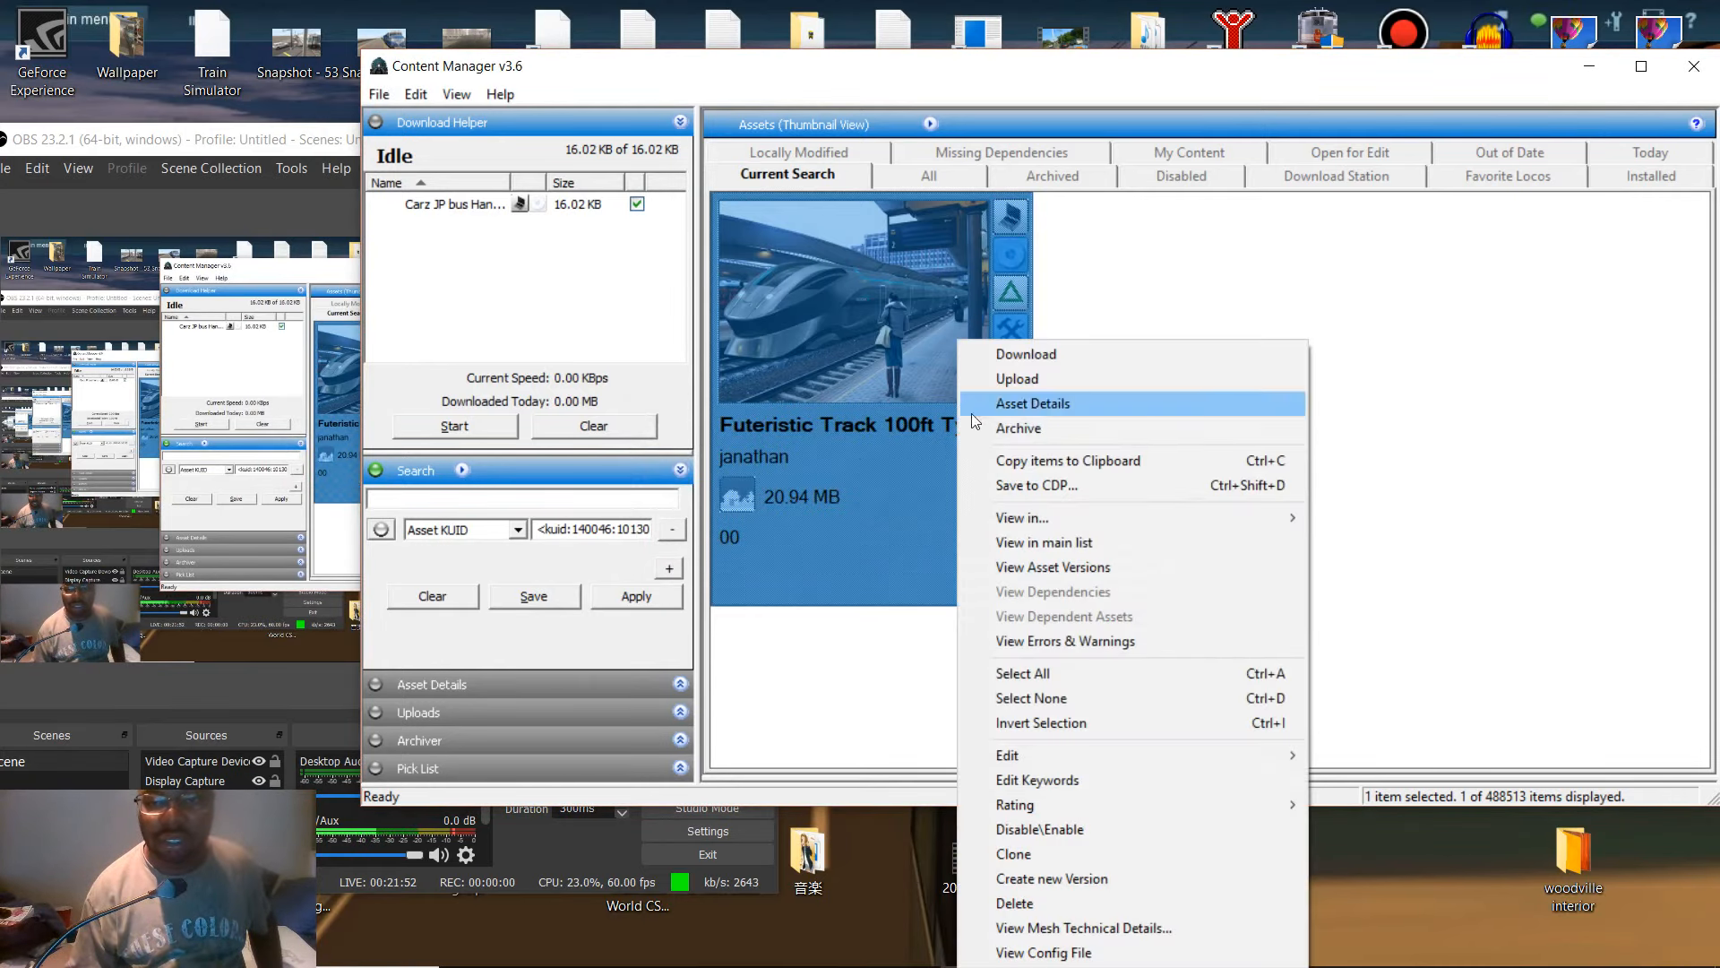
click(1074, 643)
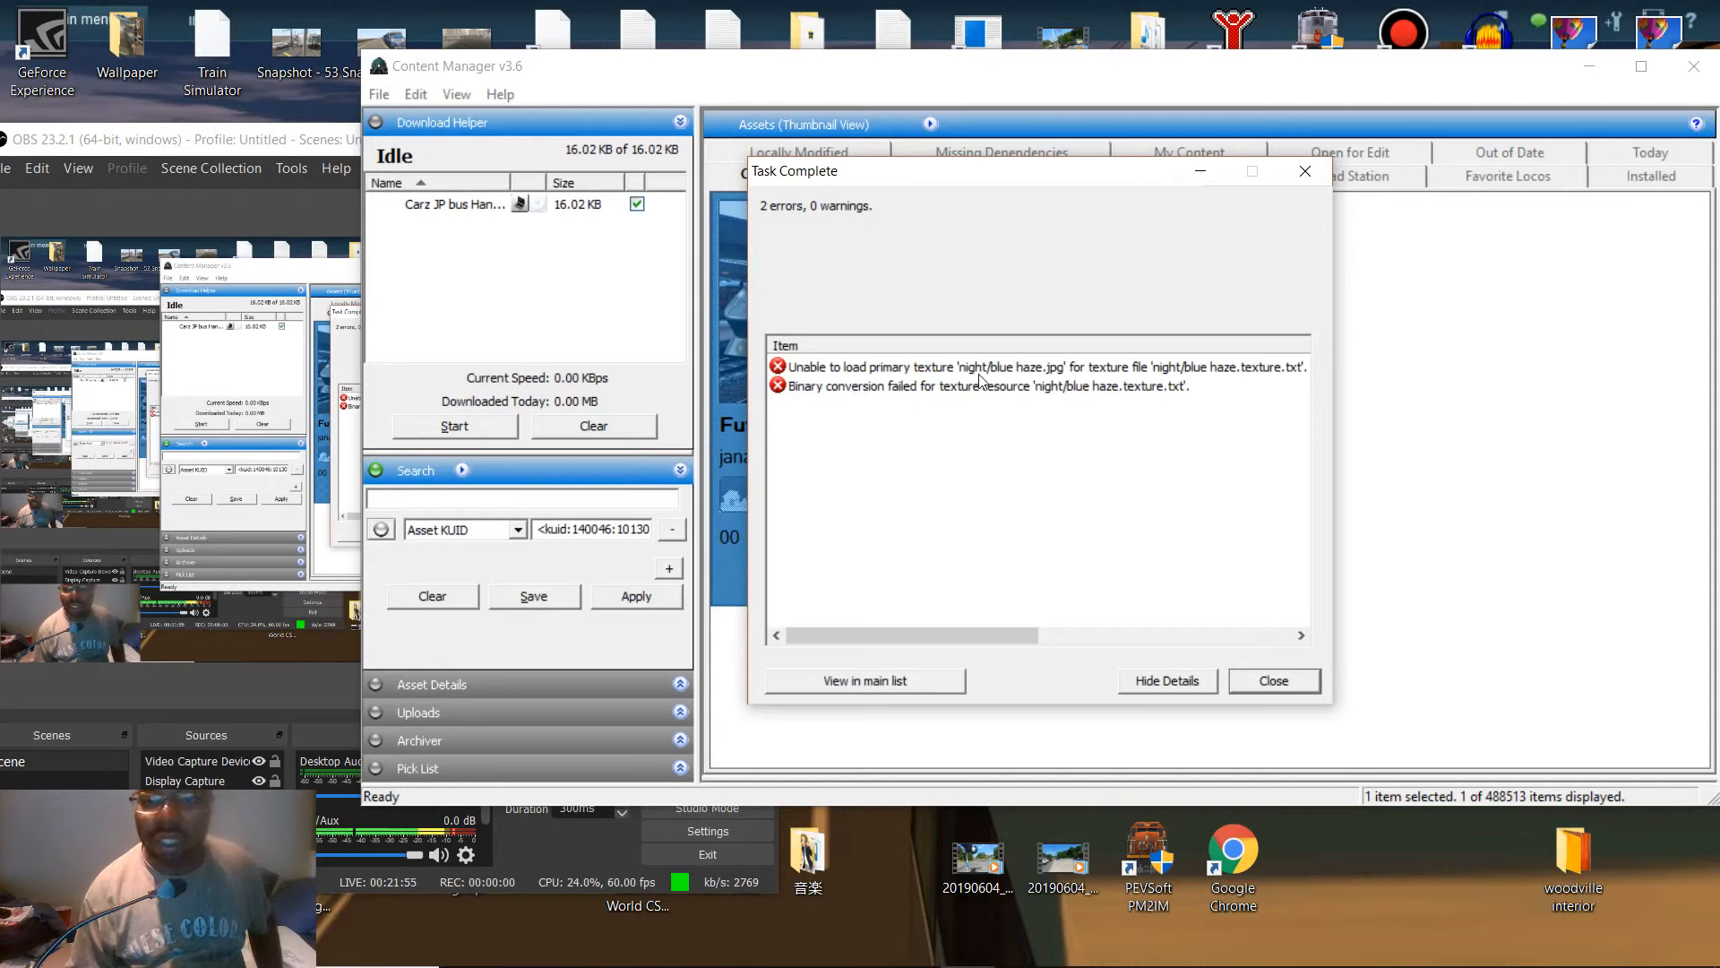
click(1292, 677)
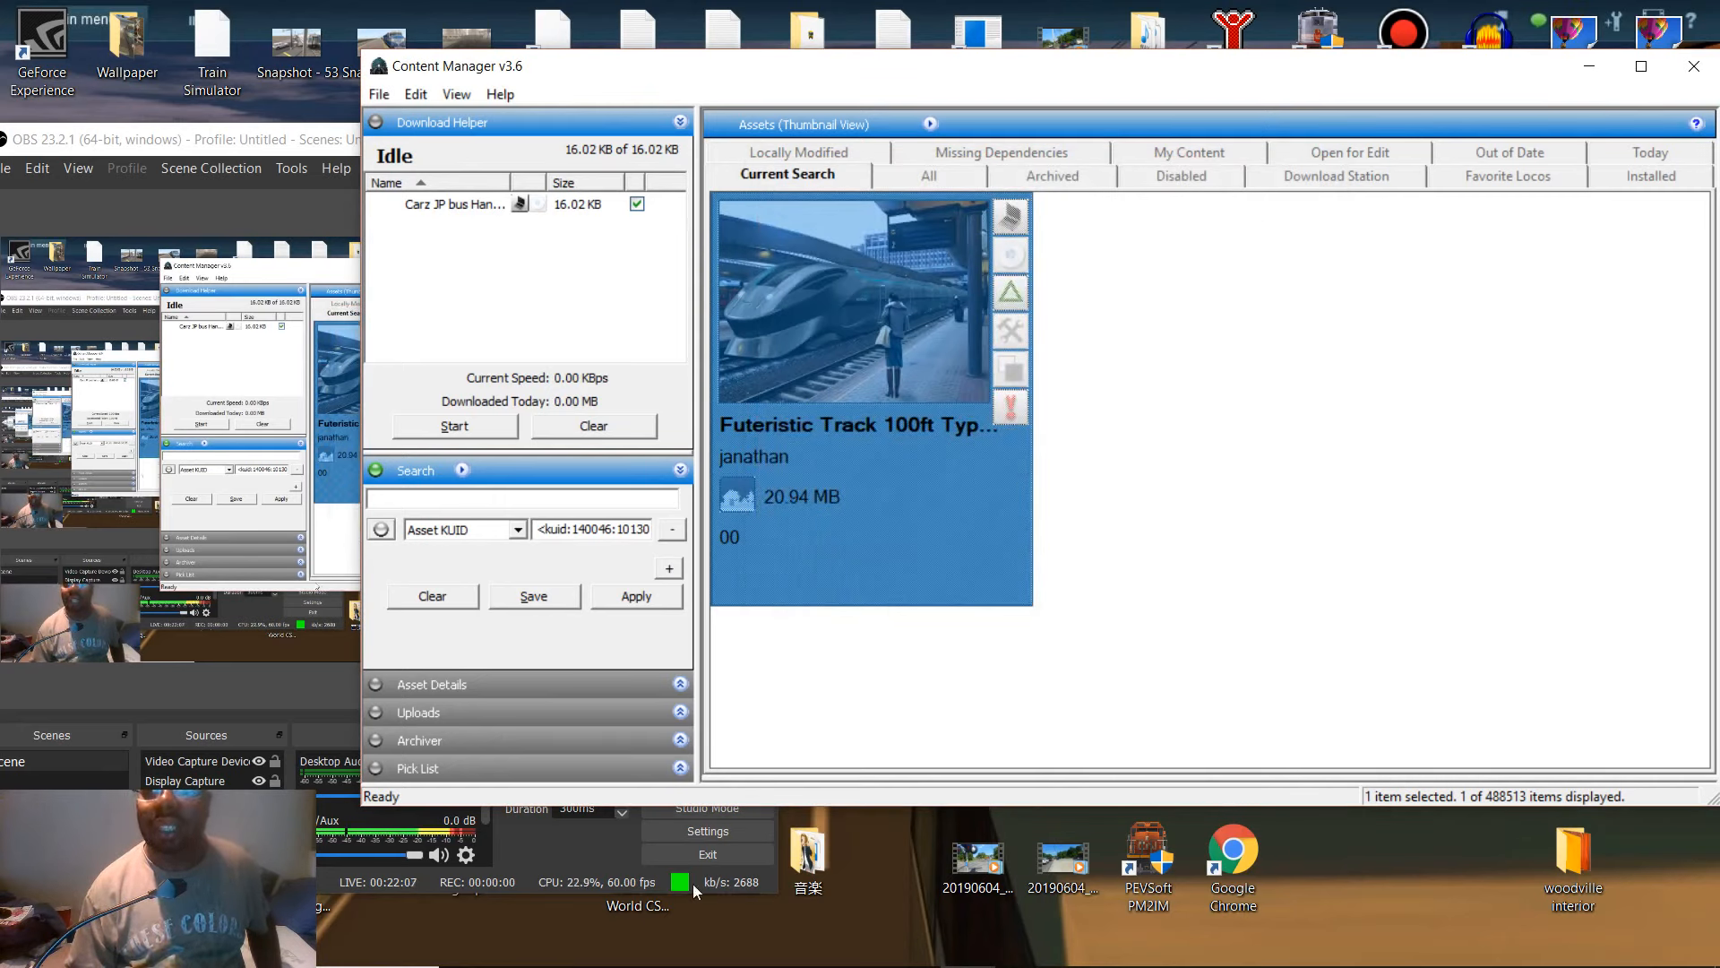
- Copy the blue haze image and blue haze.texture file from the Desktop's new object folder, then close the folder window
mouse_move(586, 948)
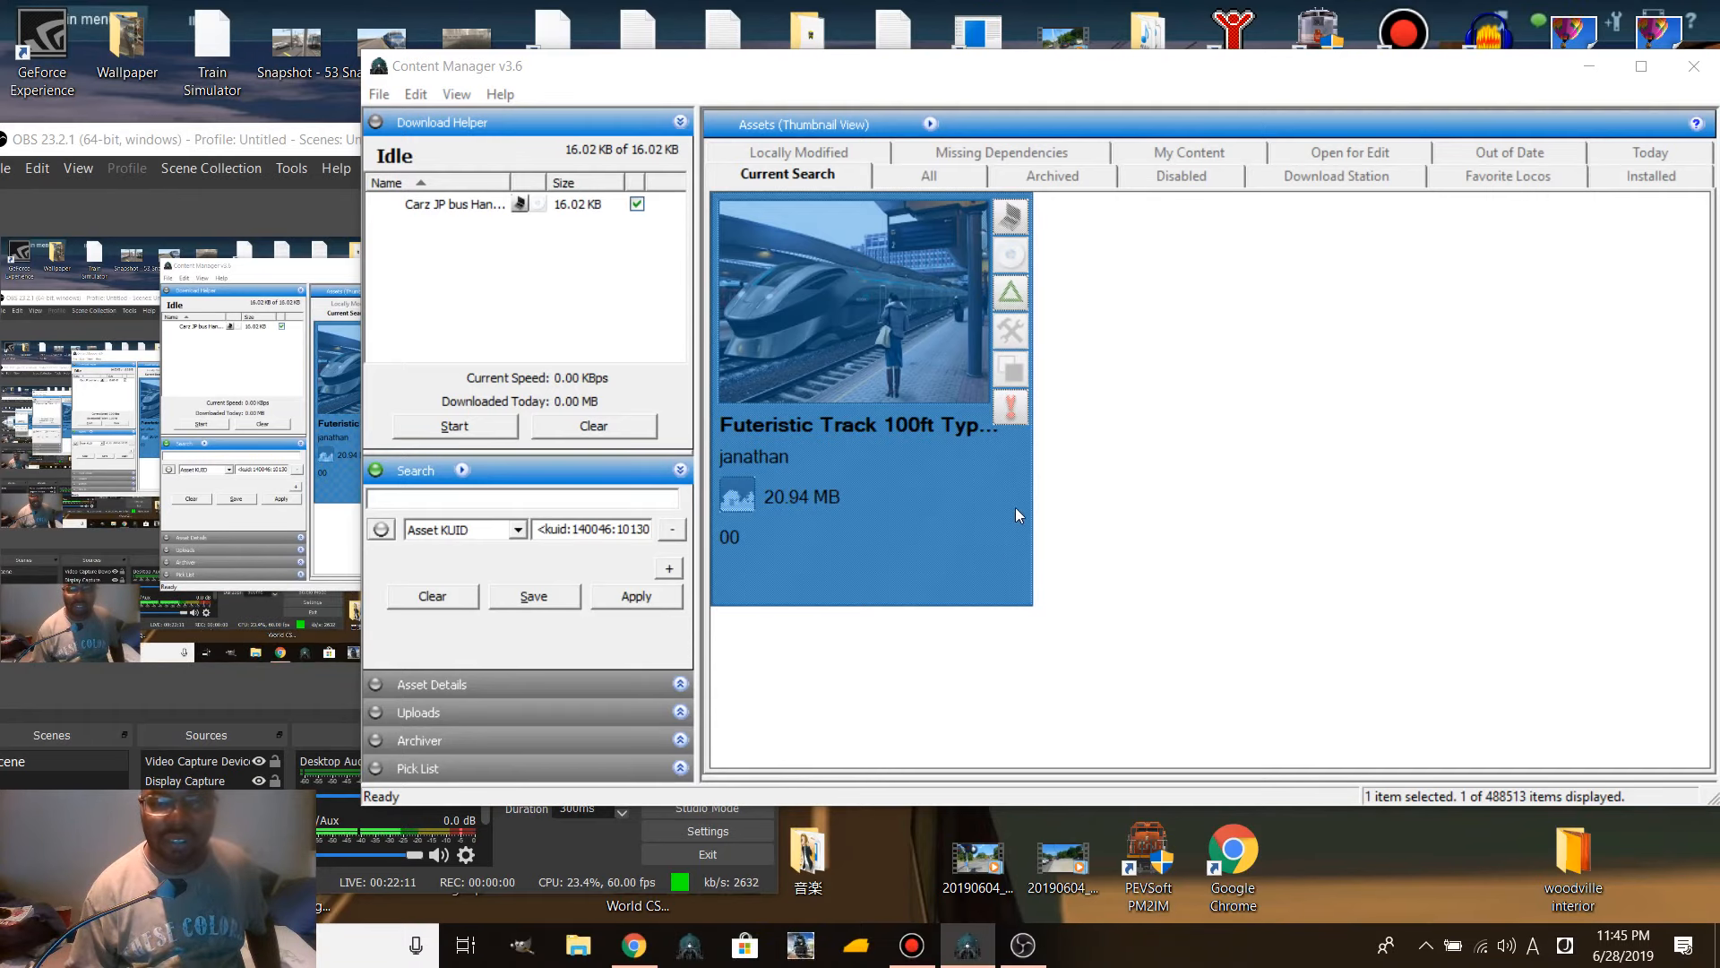
key(super+e)
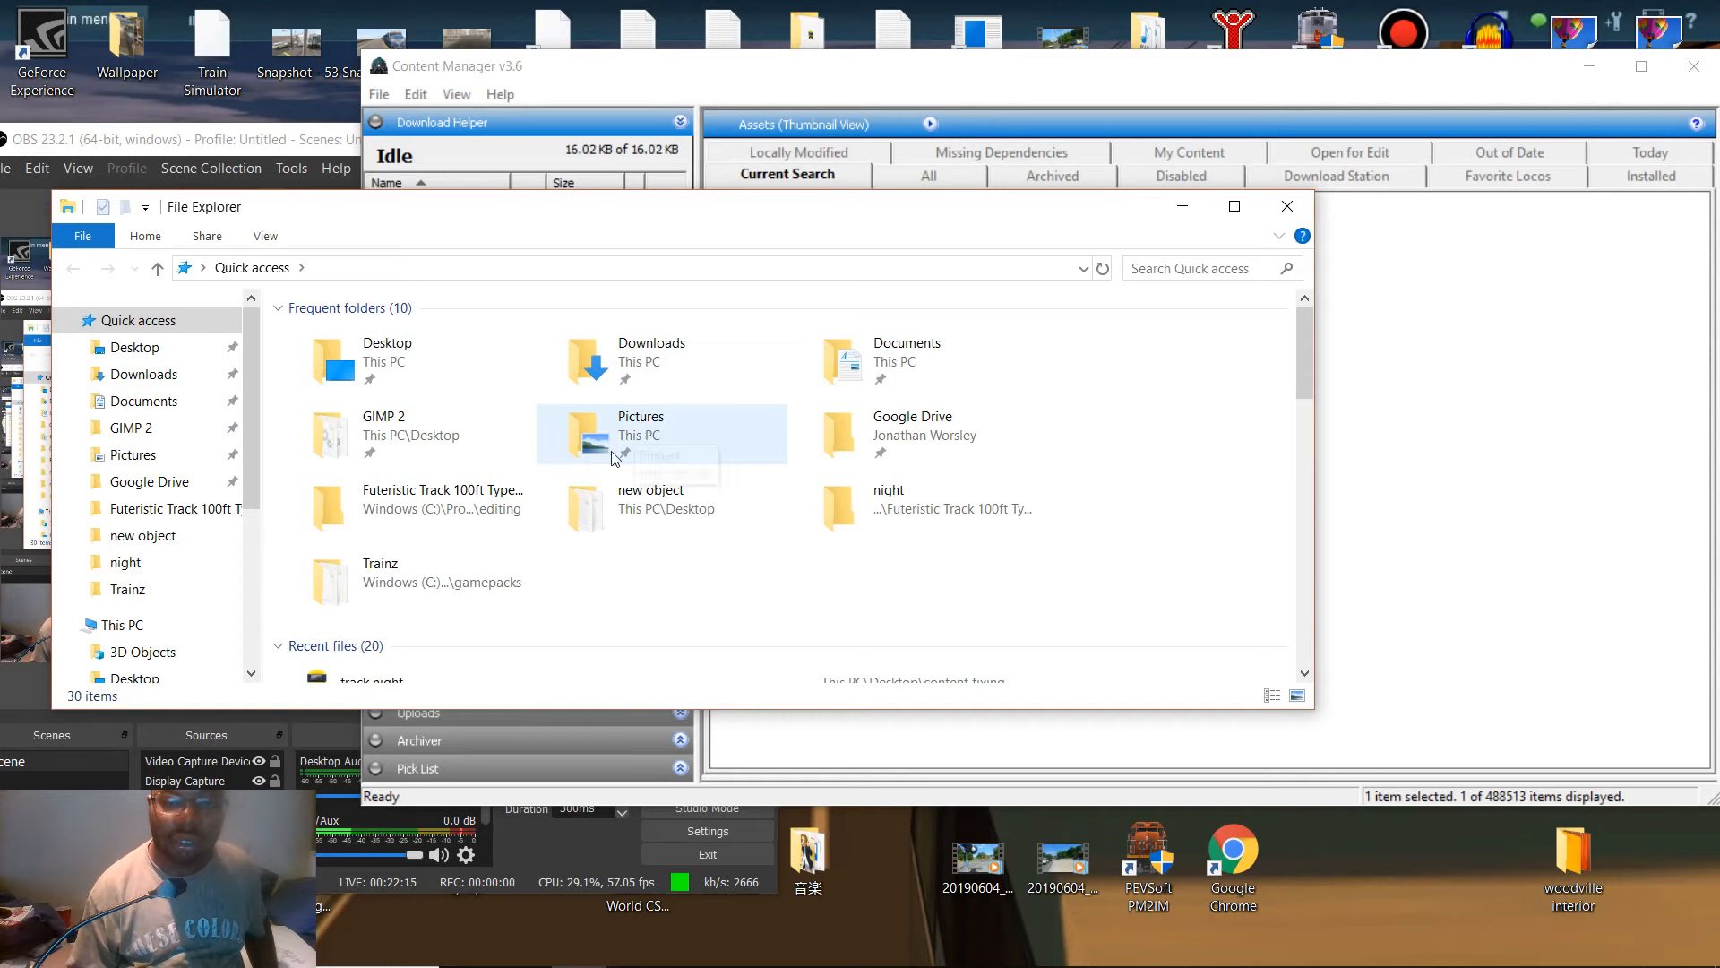
double_click(606, 500)
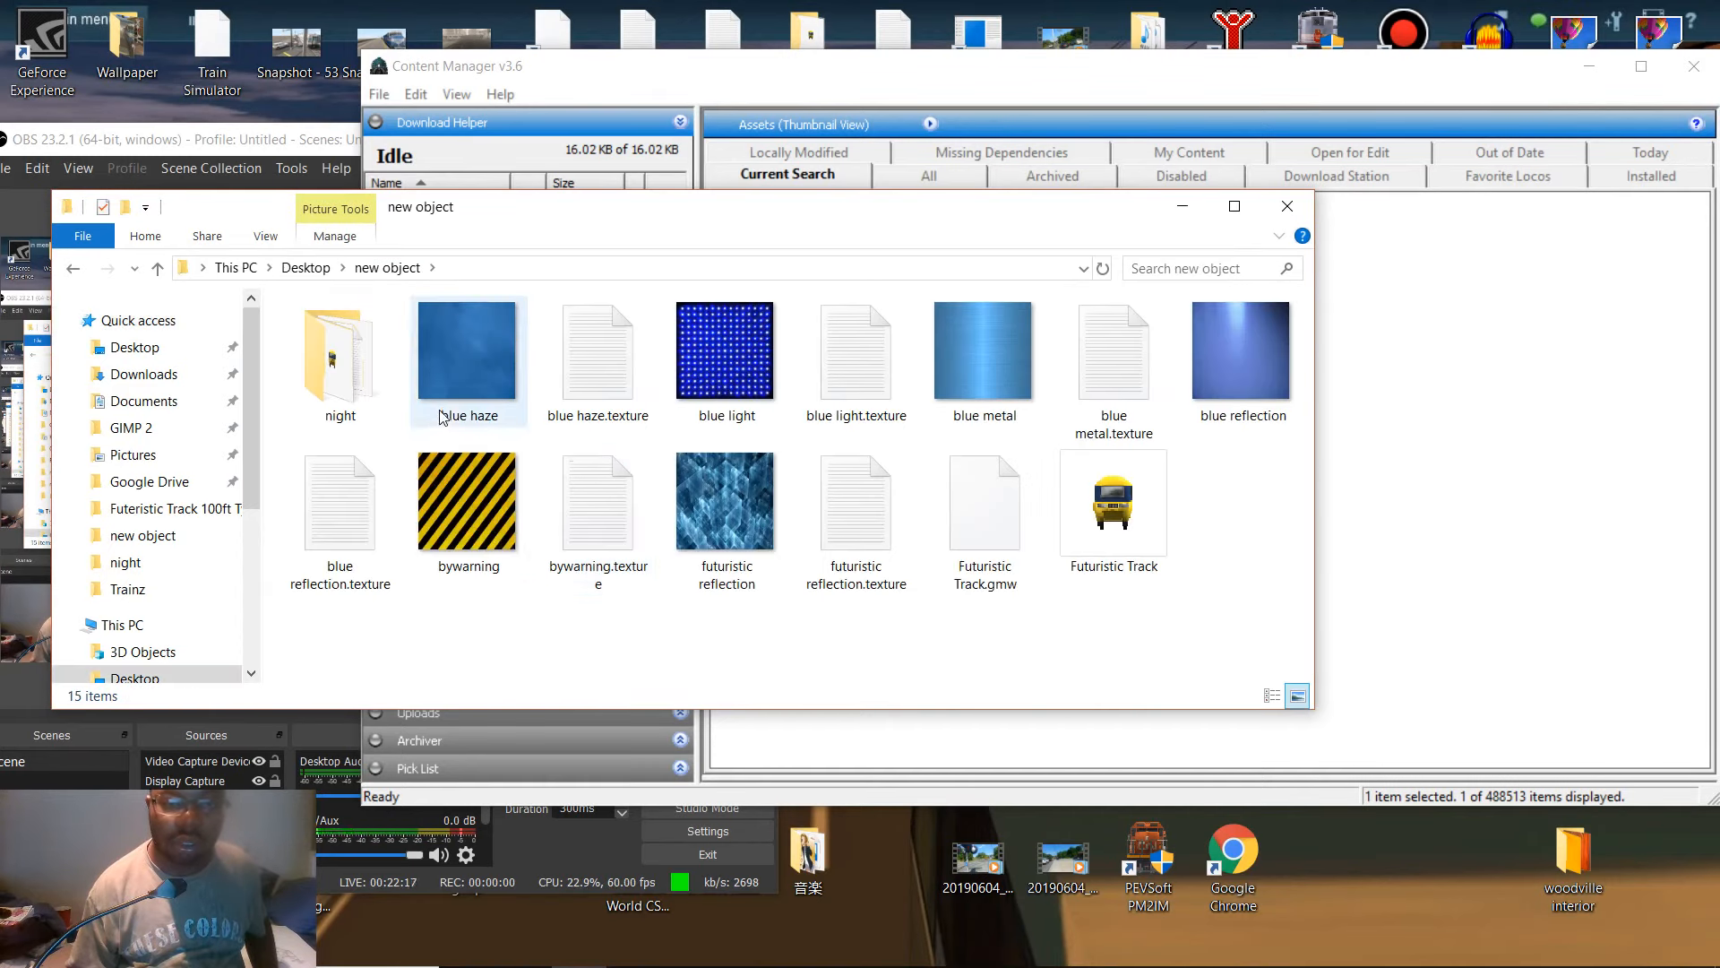
drag(403, 391, 570, 368)
right_click(571, 368)
click(605, 715)
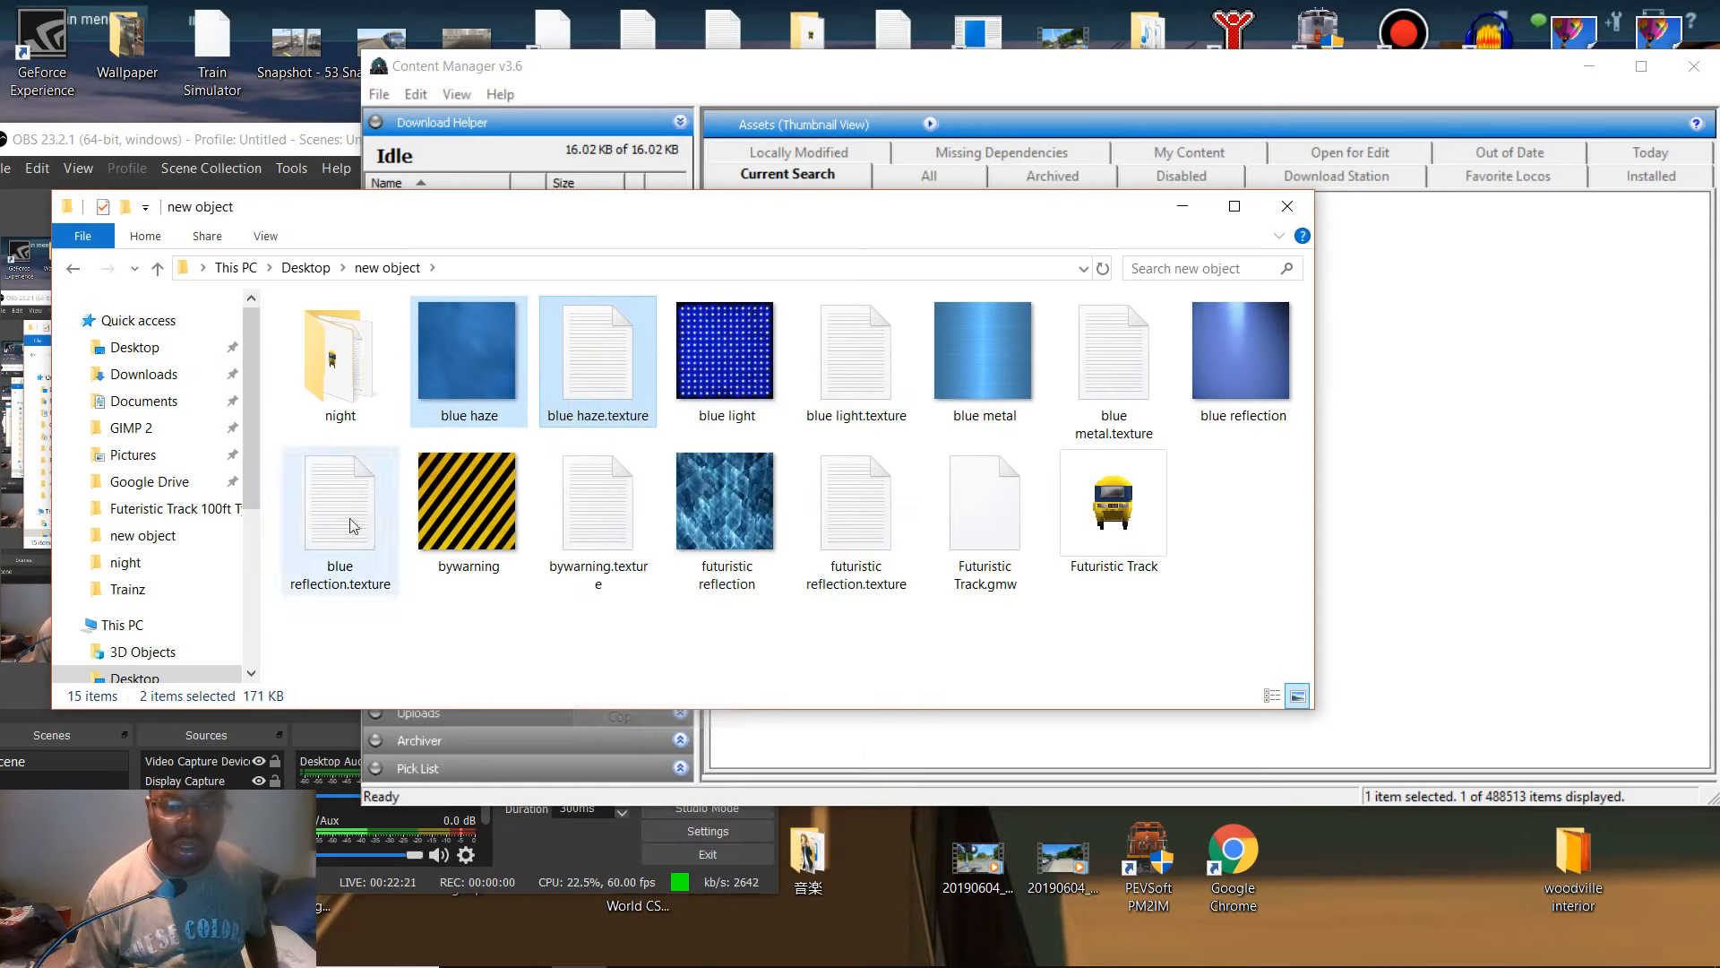
click(77, 276)
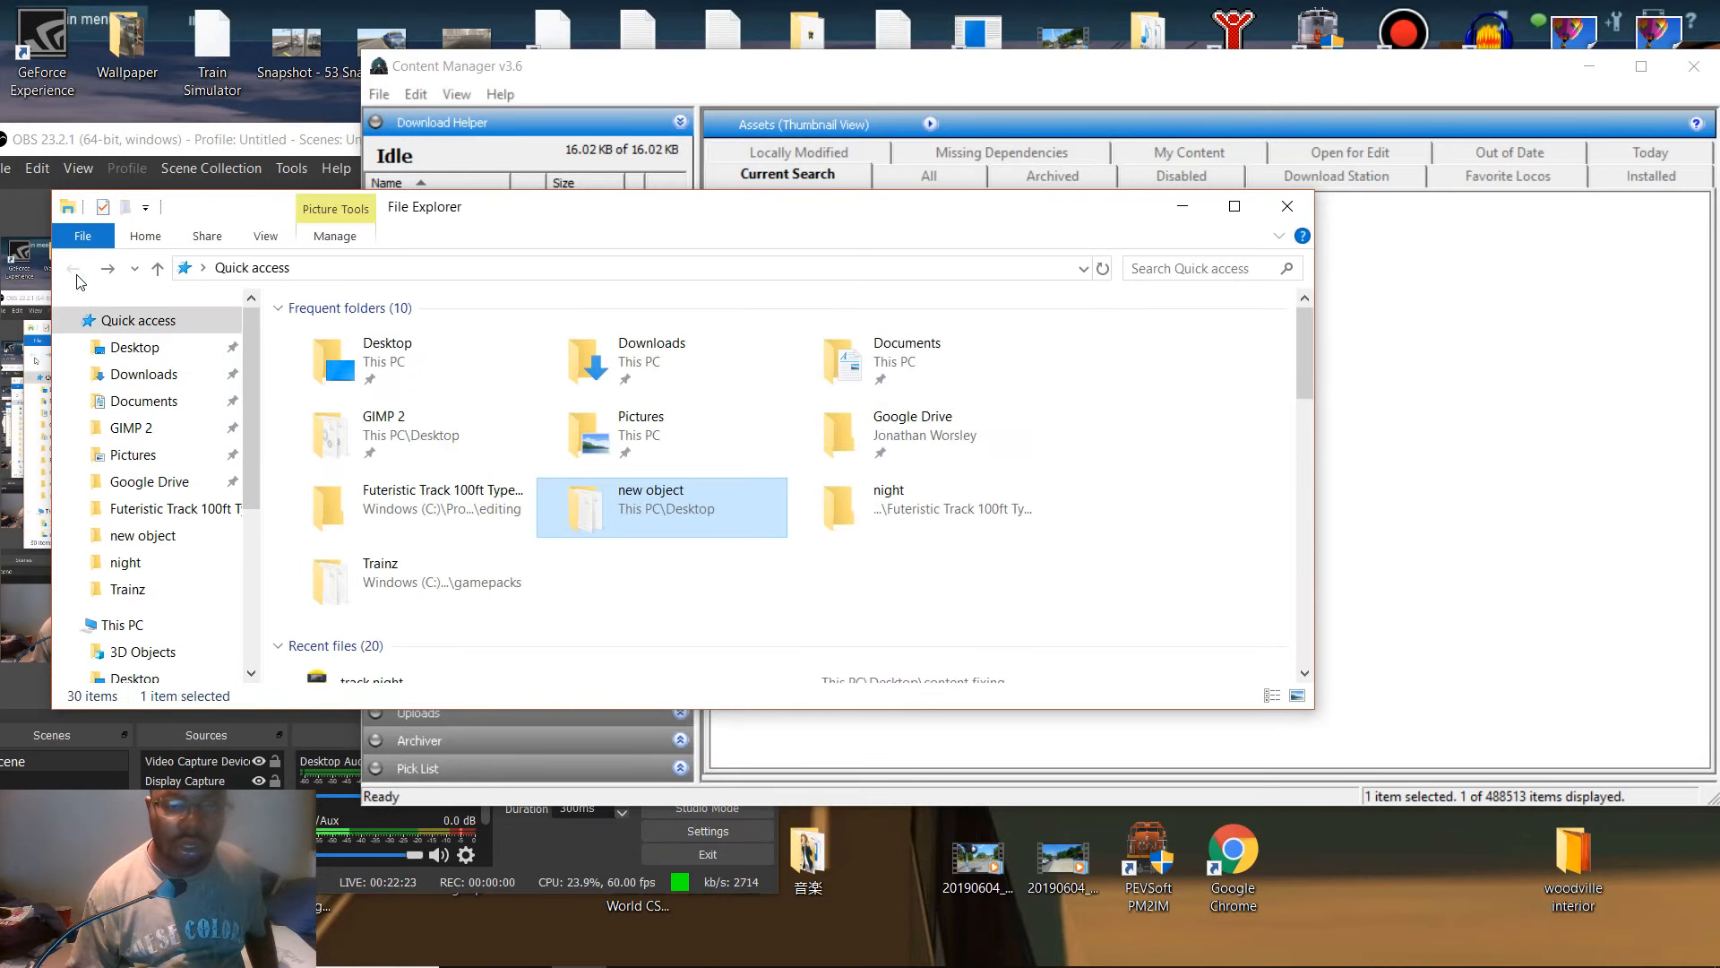
click(1287, 205)
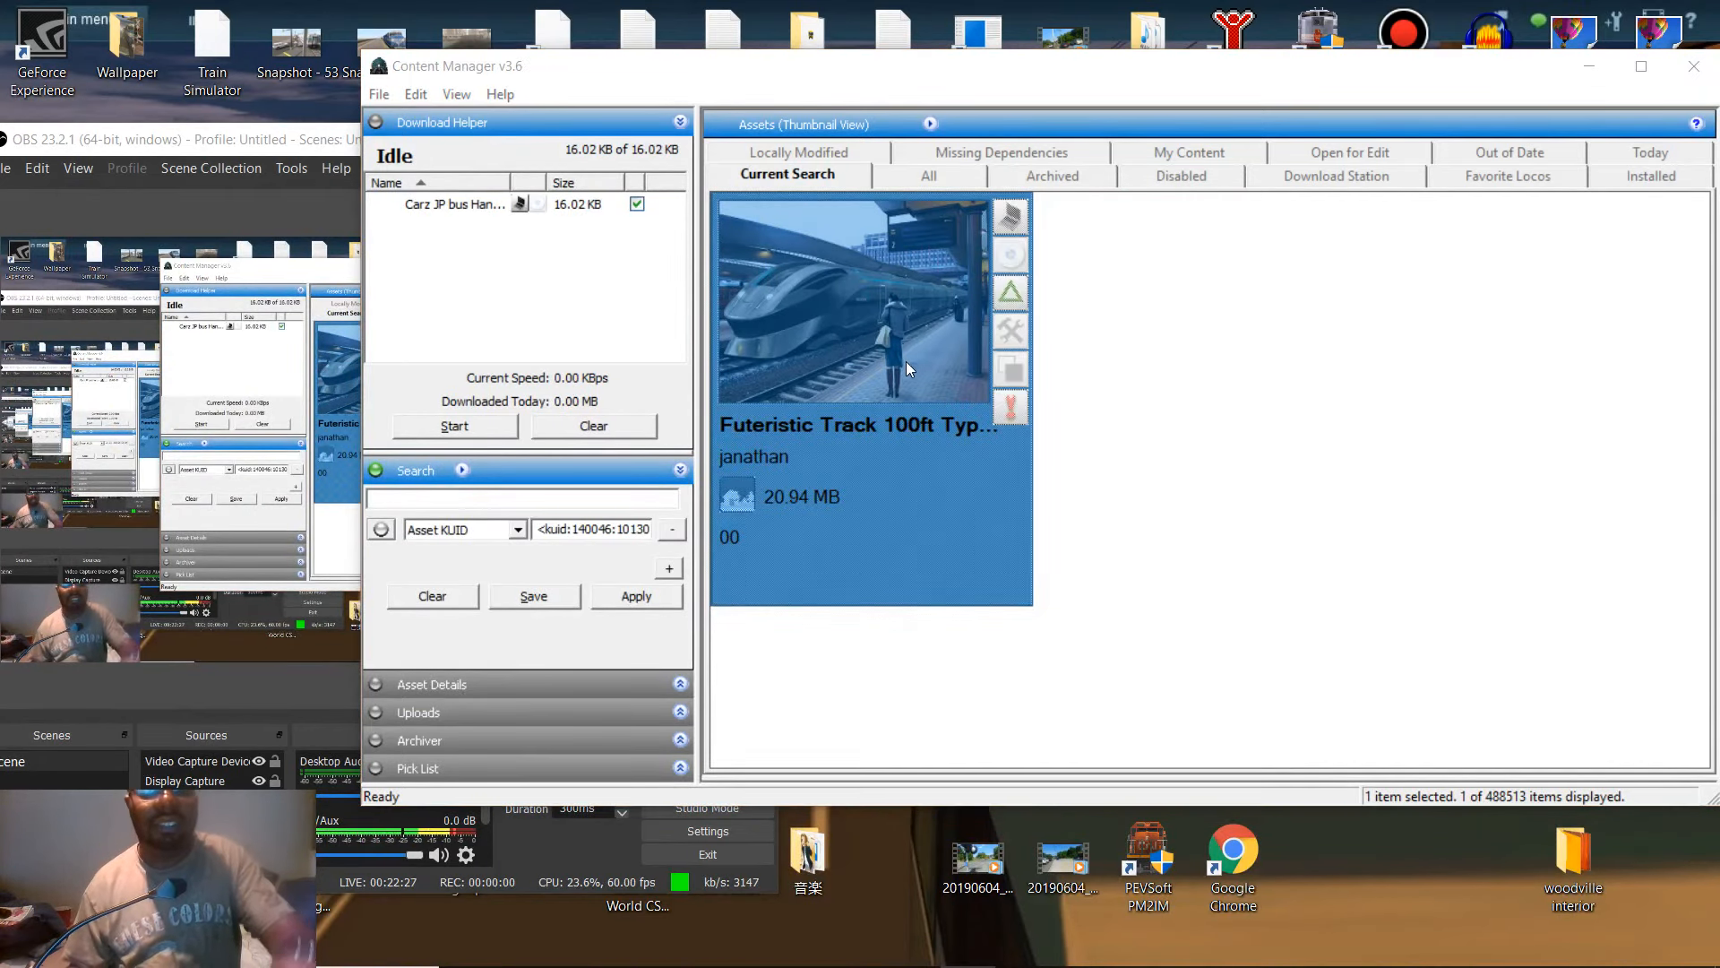
- Open the track asset for editing and paste the copied blue haze files into its night folder, skipping the existing blue haze.texture
key(ctrl+e)
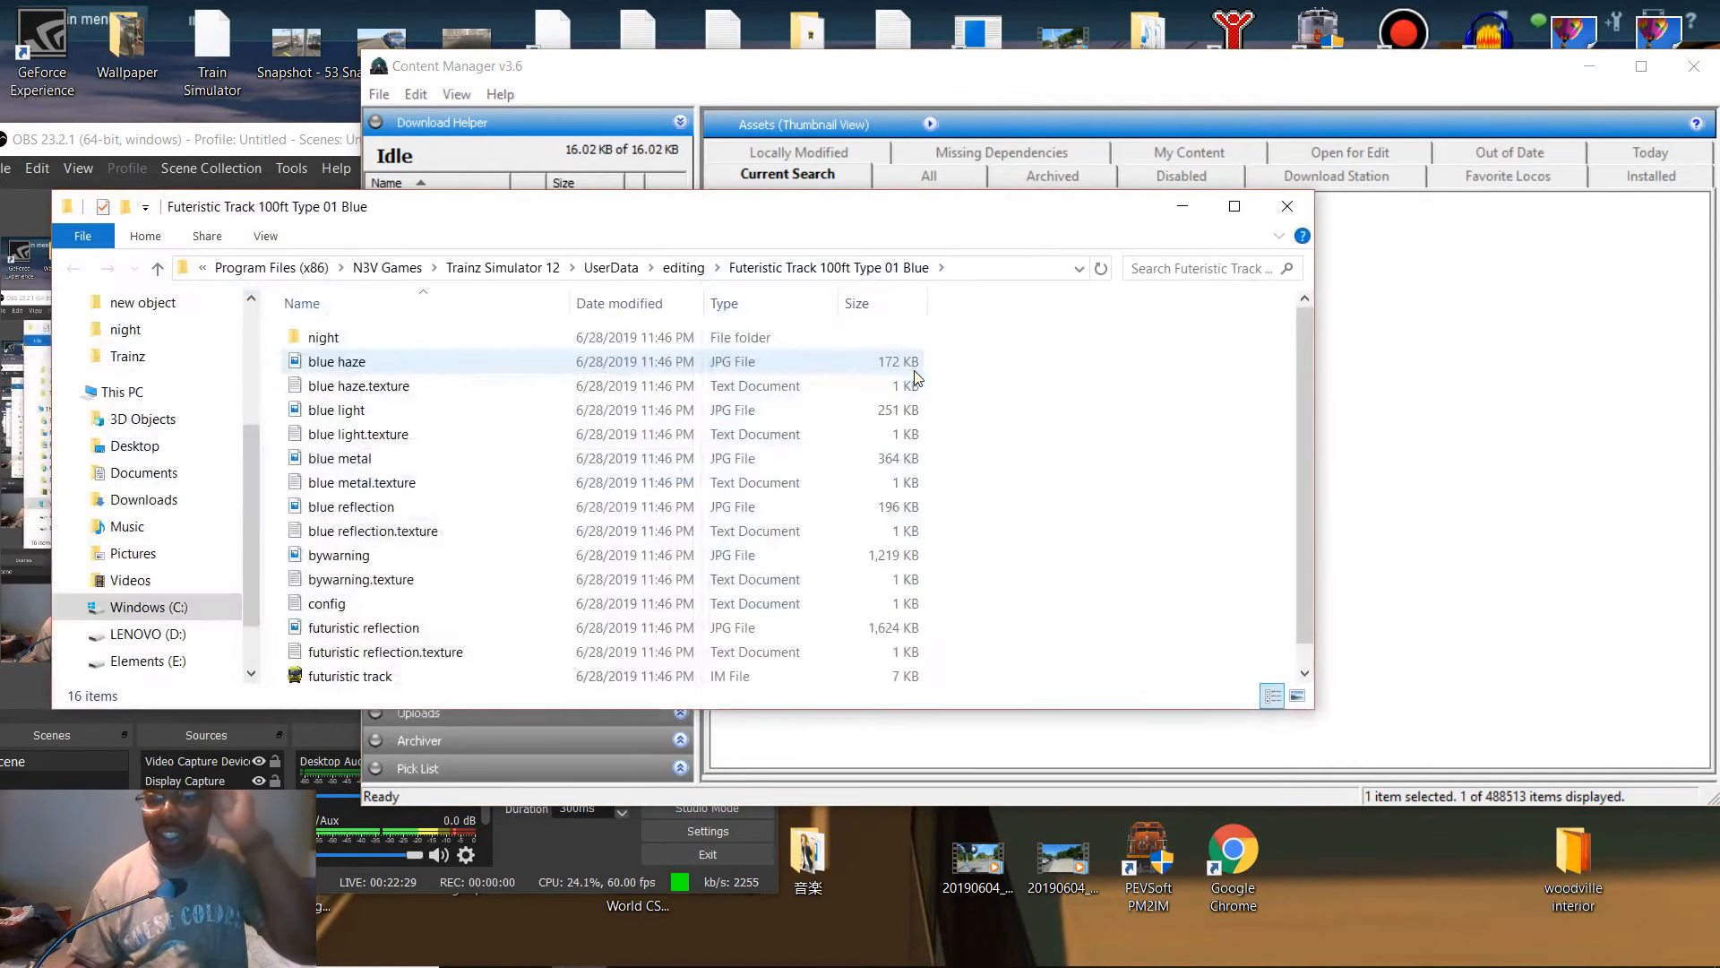
double_click(342, 338)
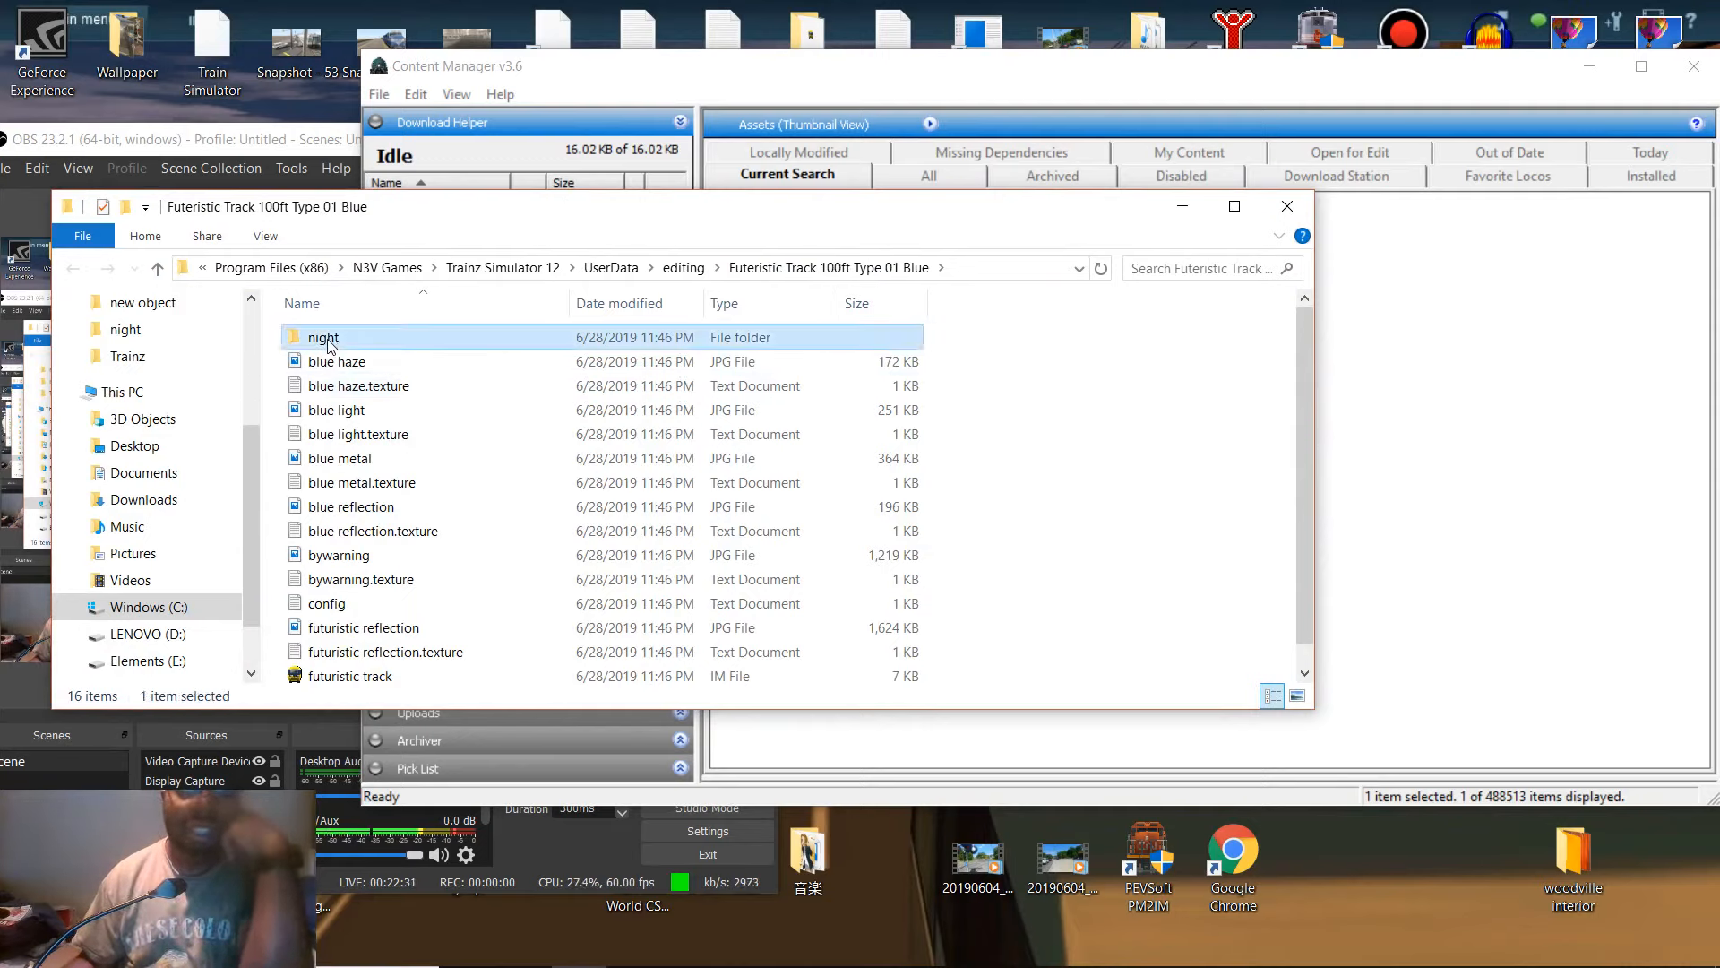
right_click(504, 537)
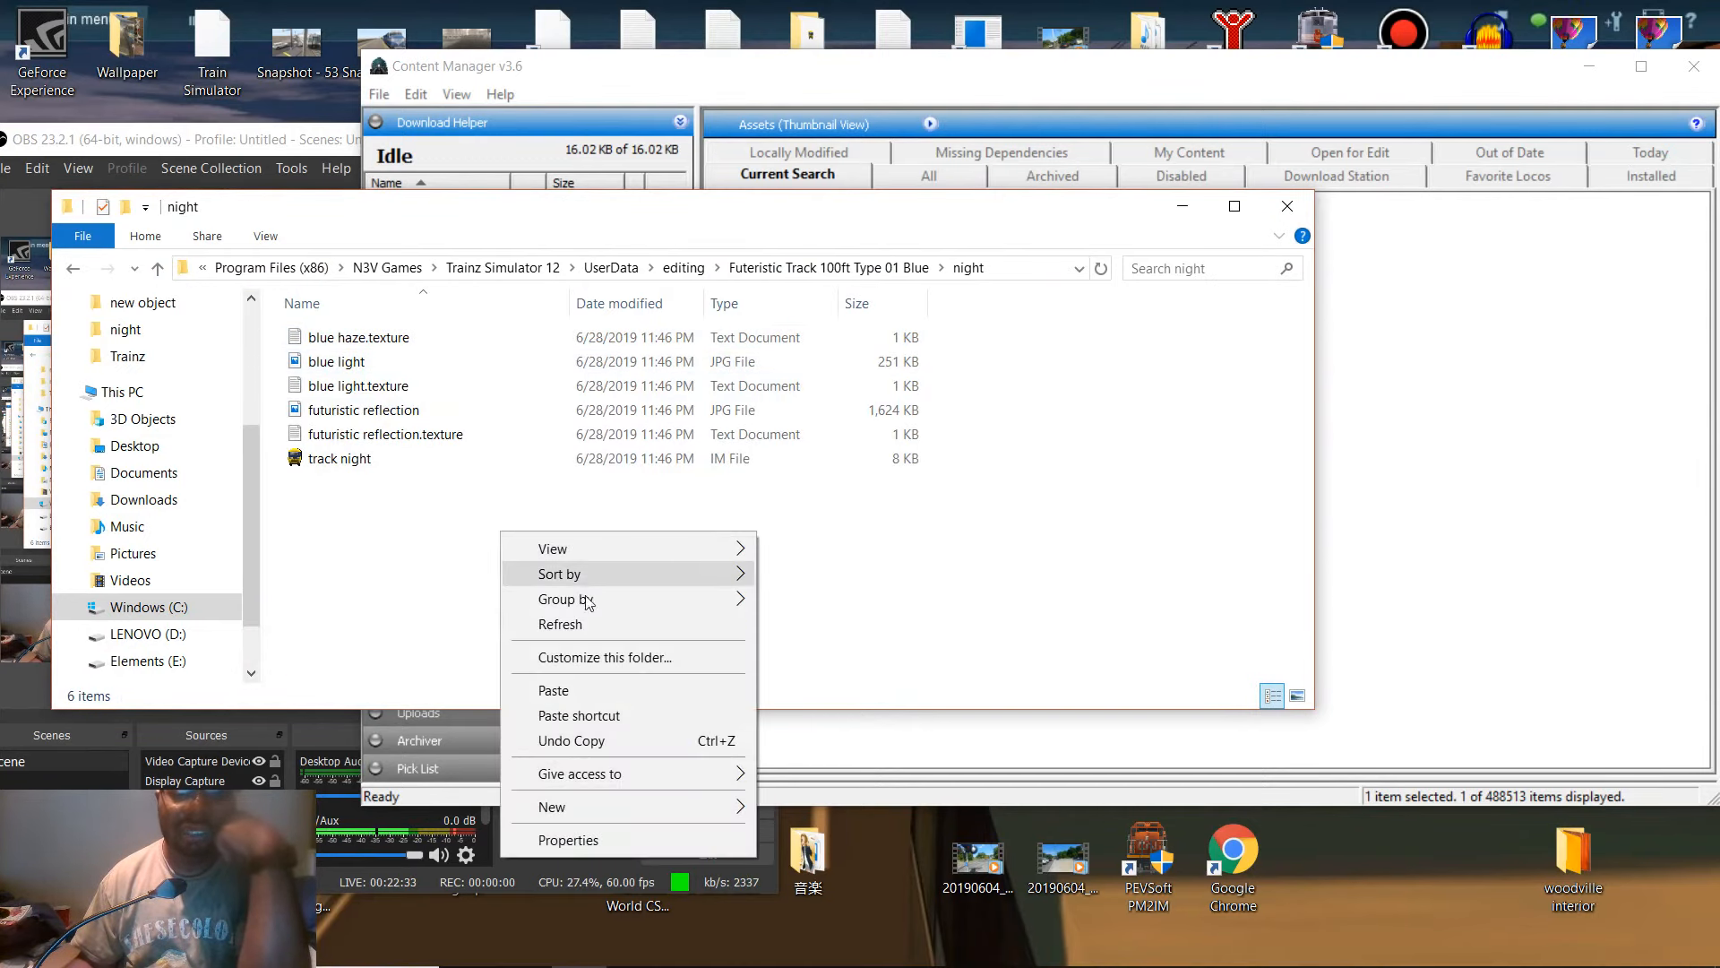
click(619, 689)
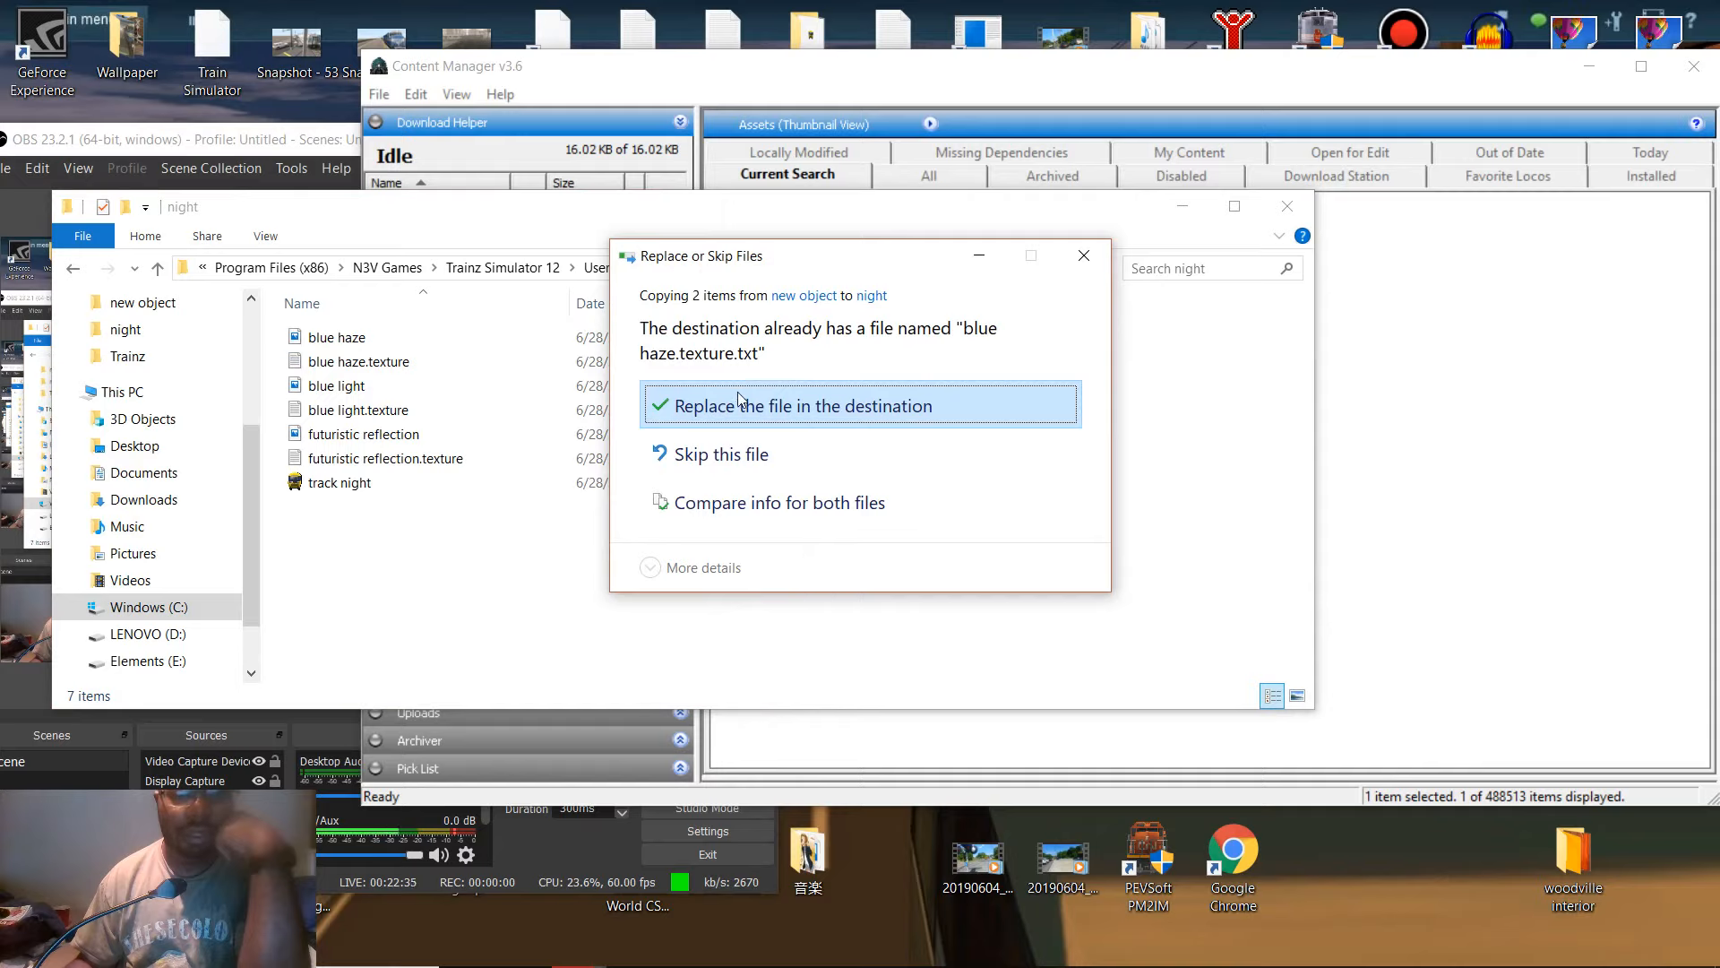
click(707, 459)
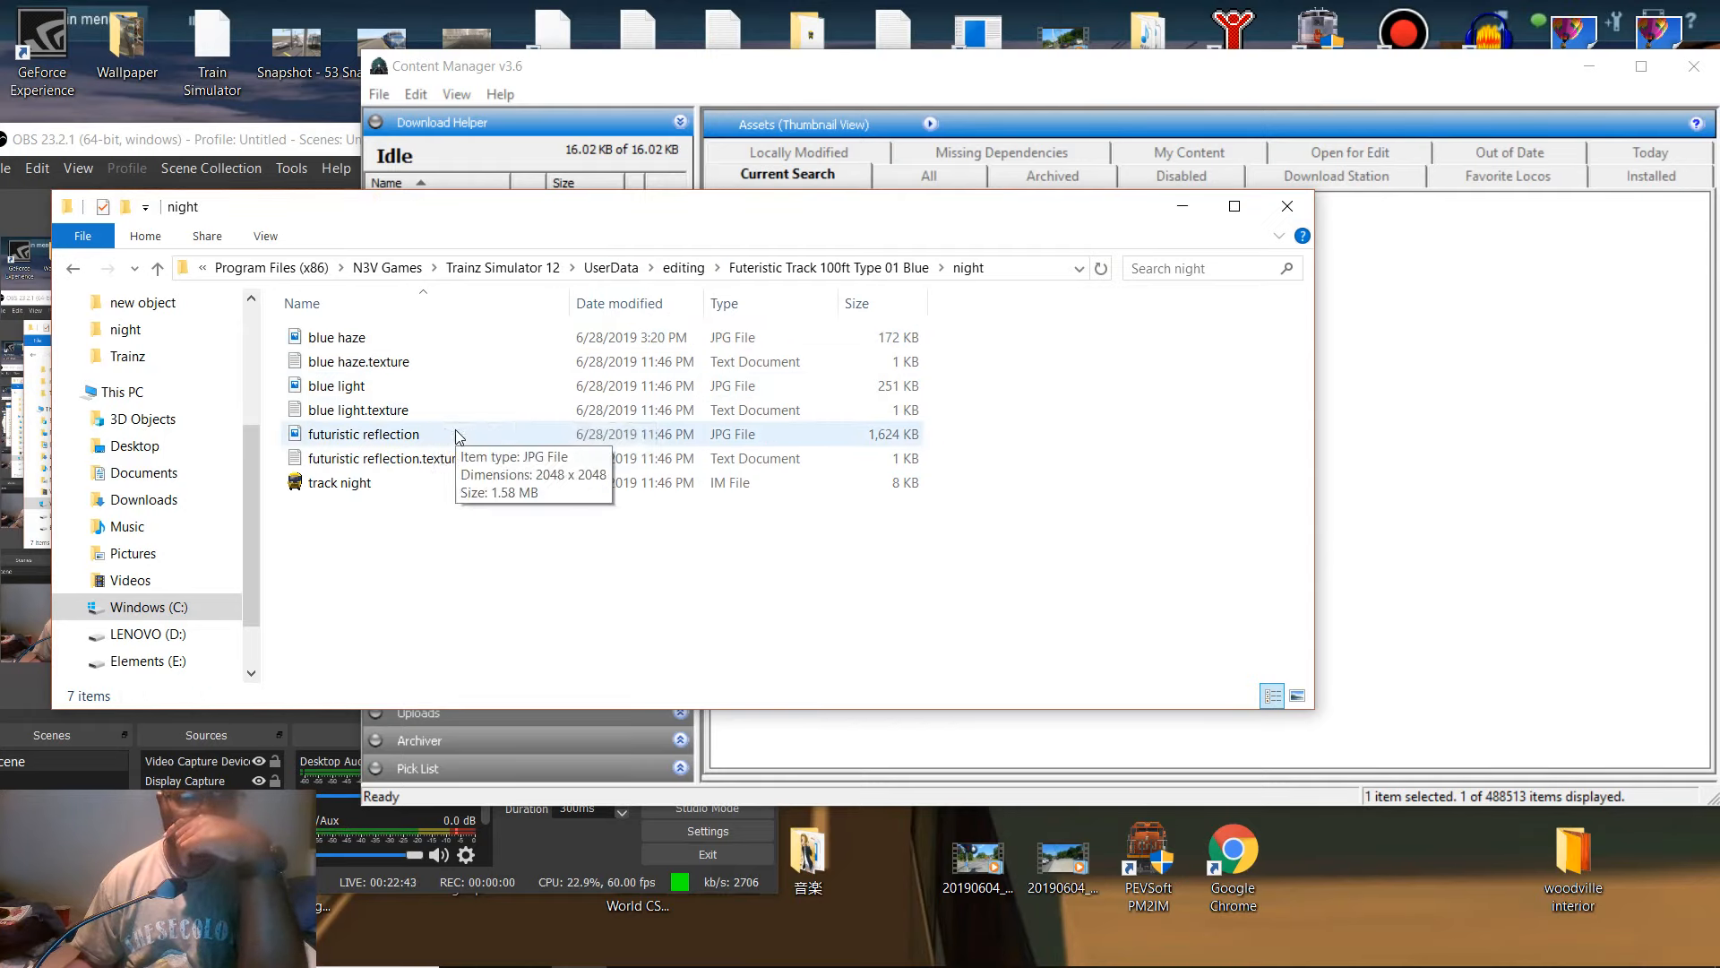
- Check blue haze.texture in Notepad, delete it and the blue haze image from the night folder, and close the folder
double_click(404, 363)
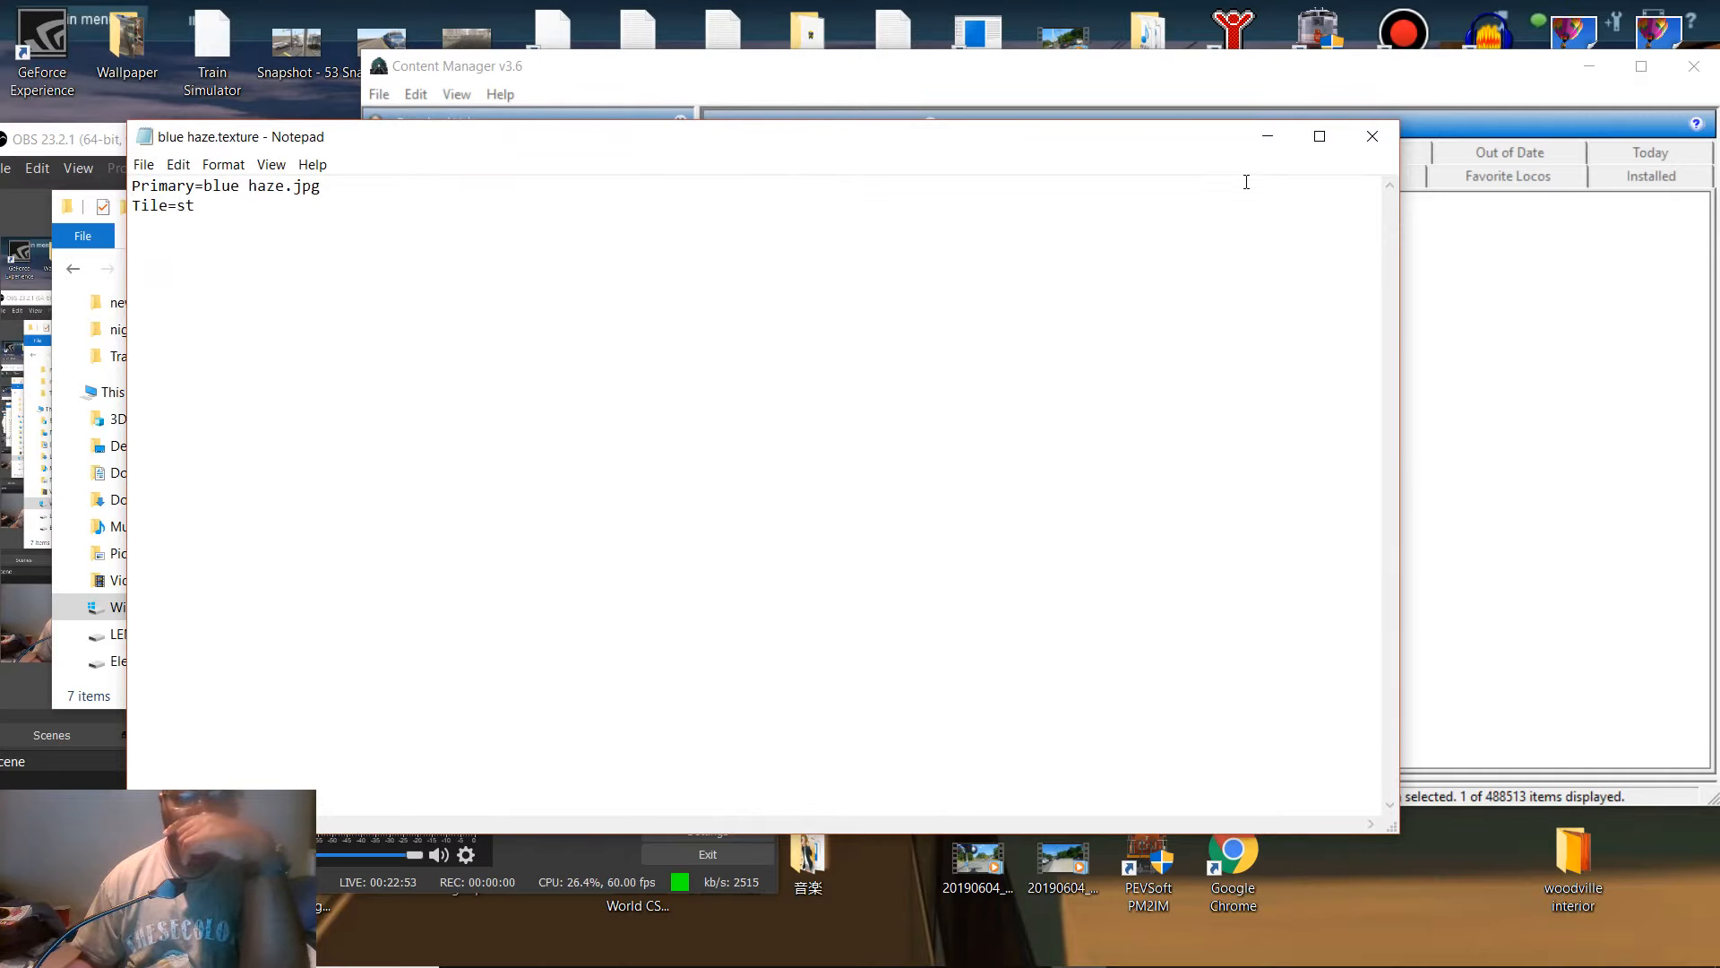
click(1371, 136)
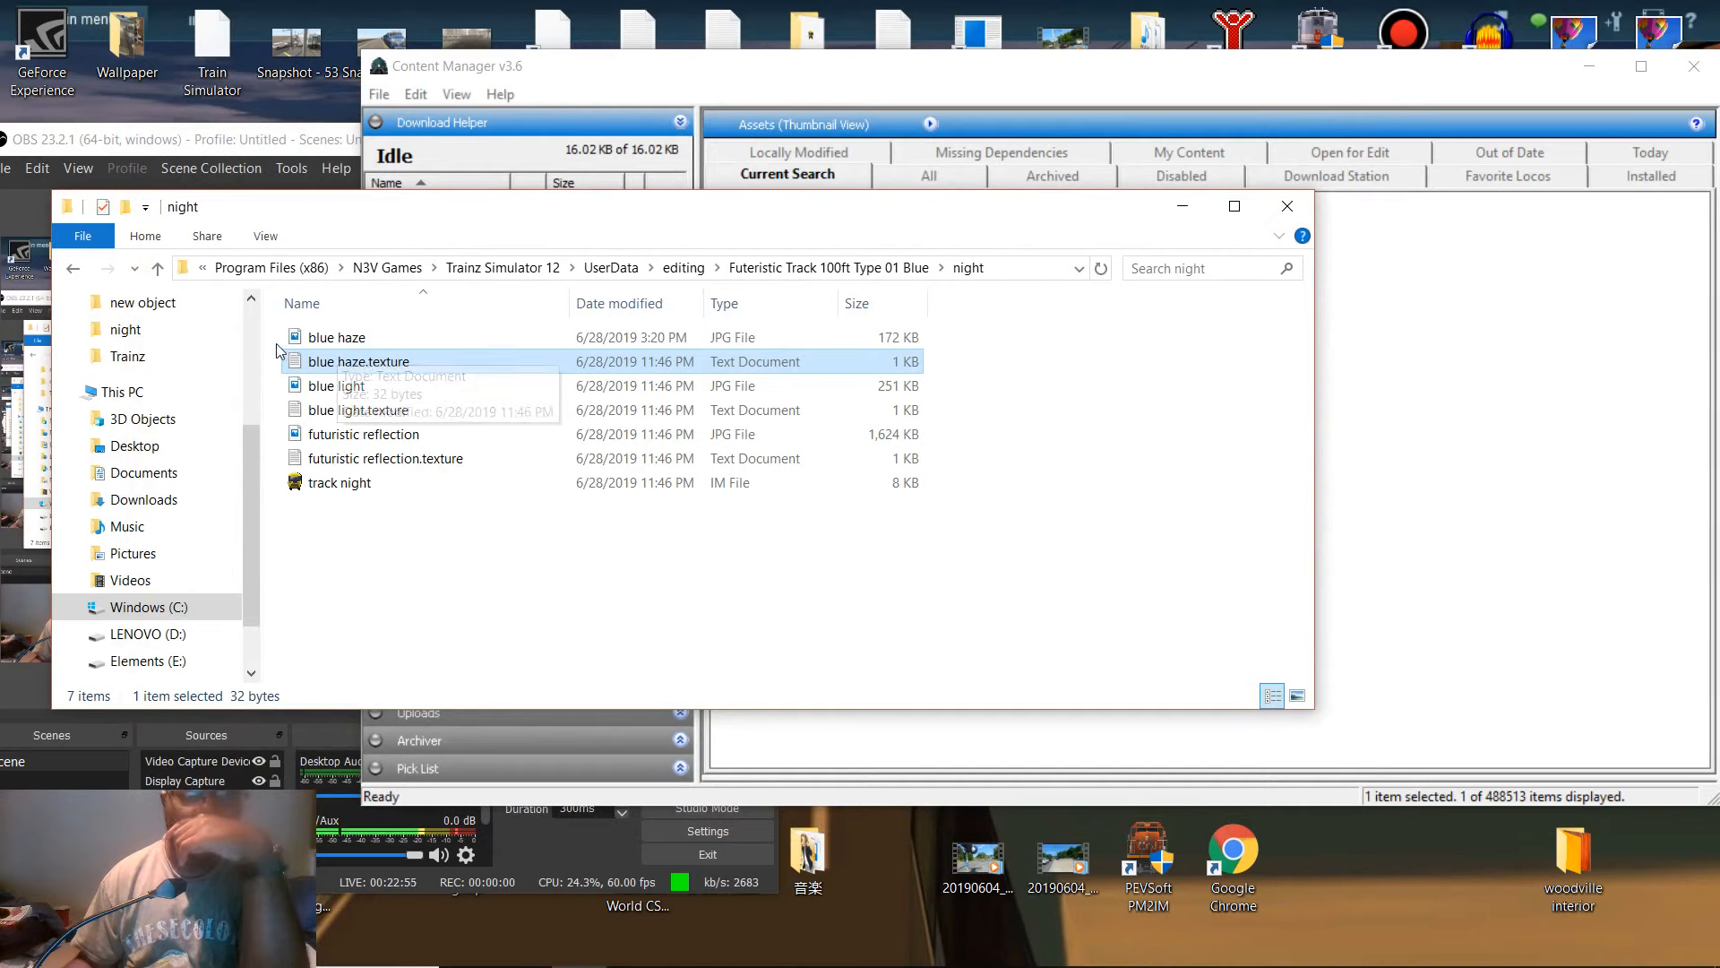
drag(278, 337, 327, 362)
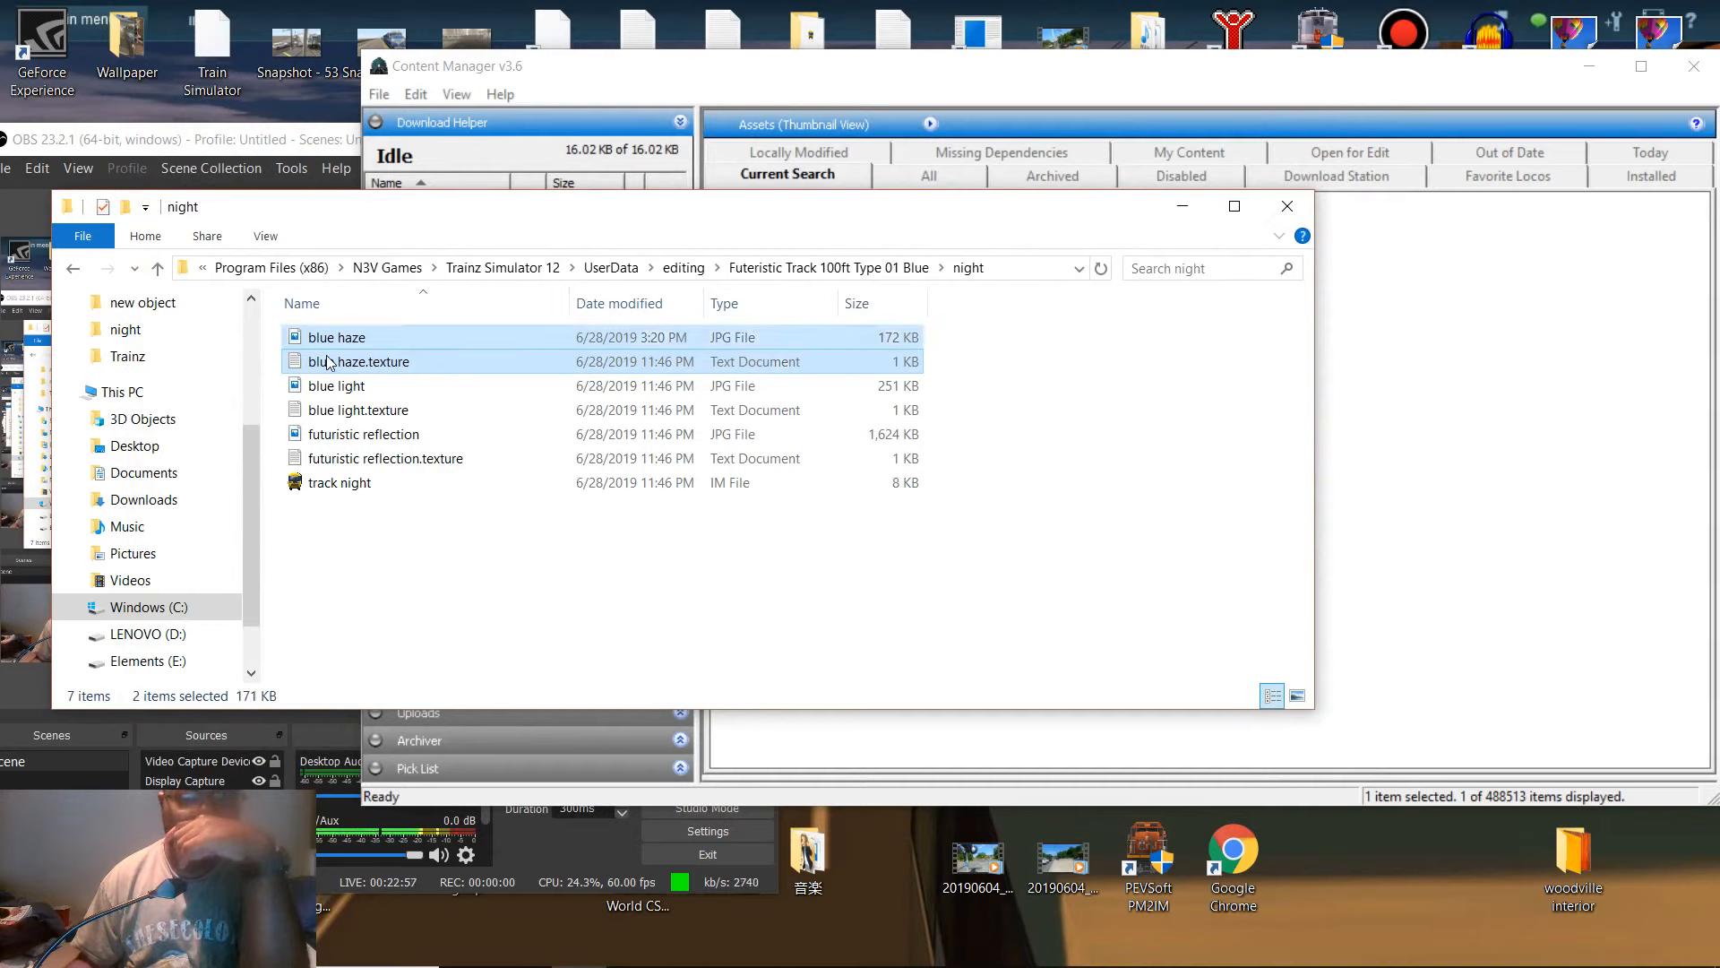
right_click(326, 355)
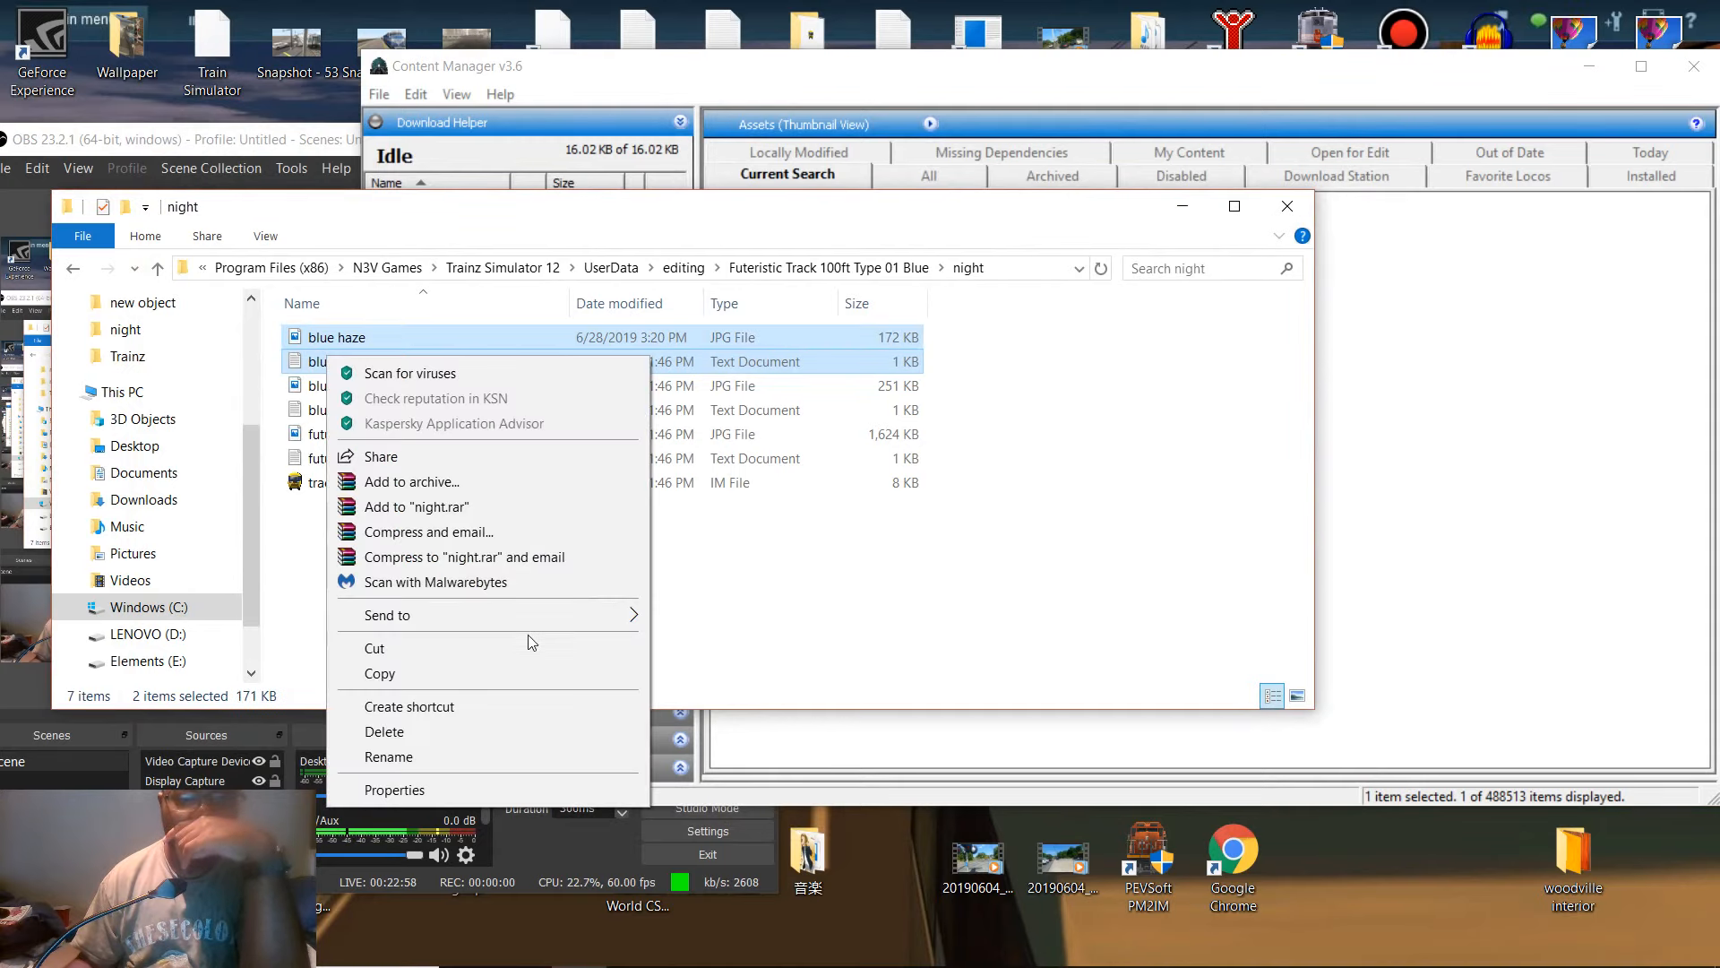
click(502, 728)
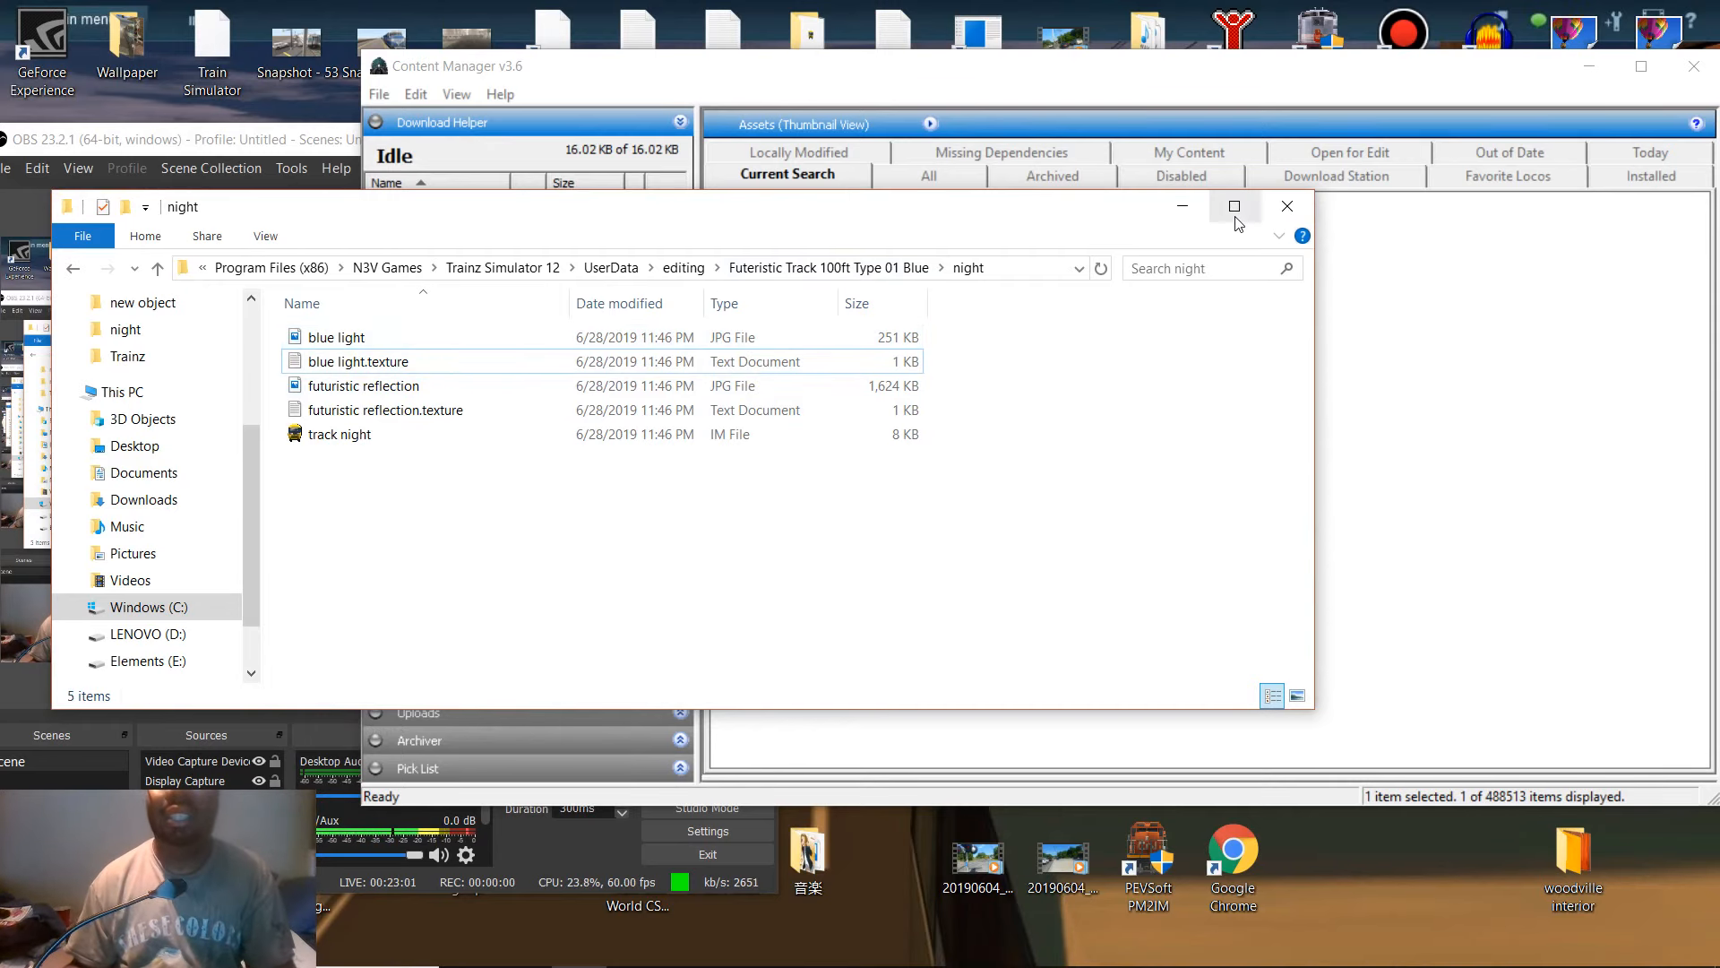
click(1287, 207)
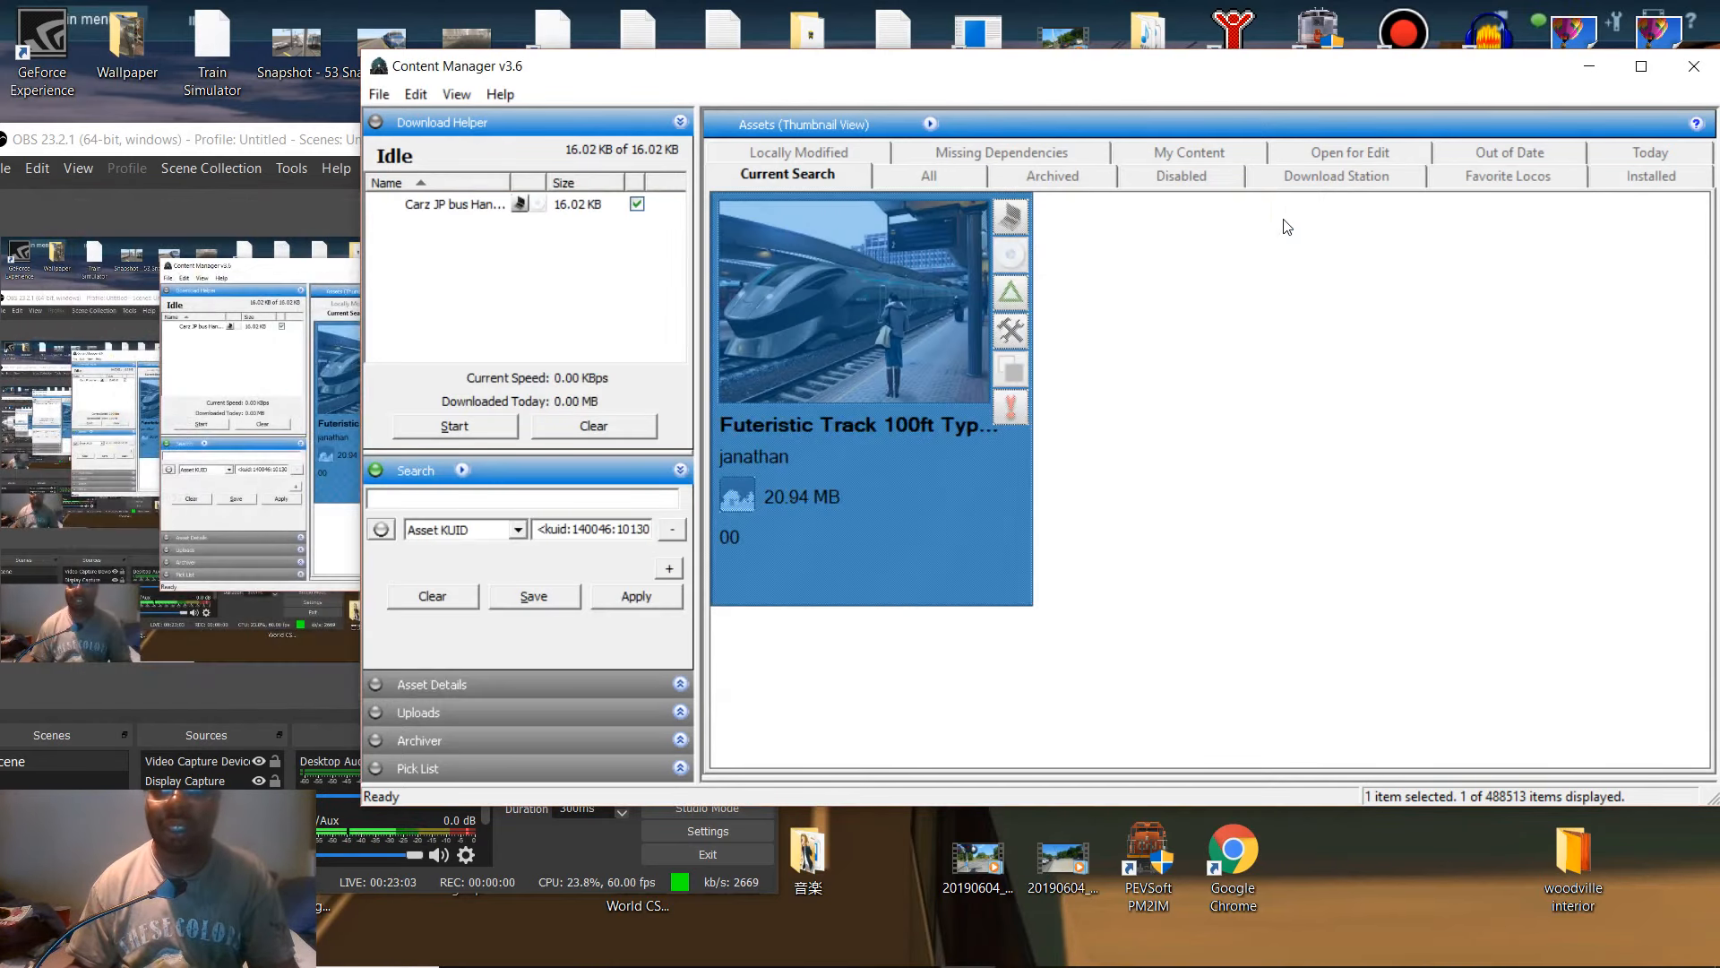
- Commit the track asset and export it as a CDP file to the Elements (E:) drive under its default file name
key(ctrl+m)
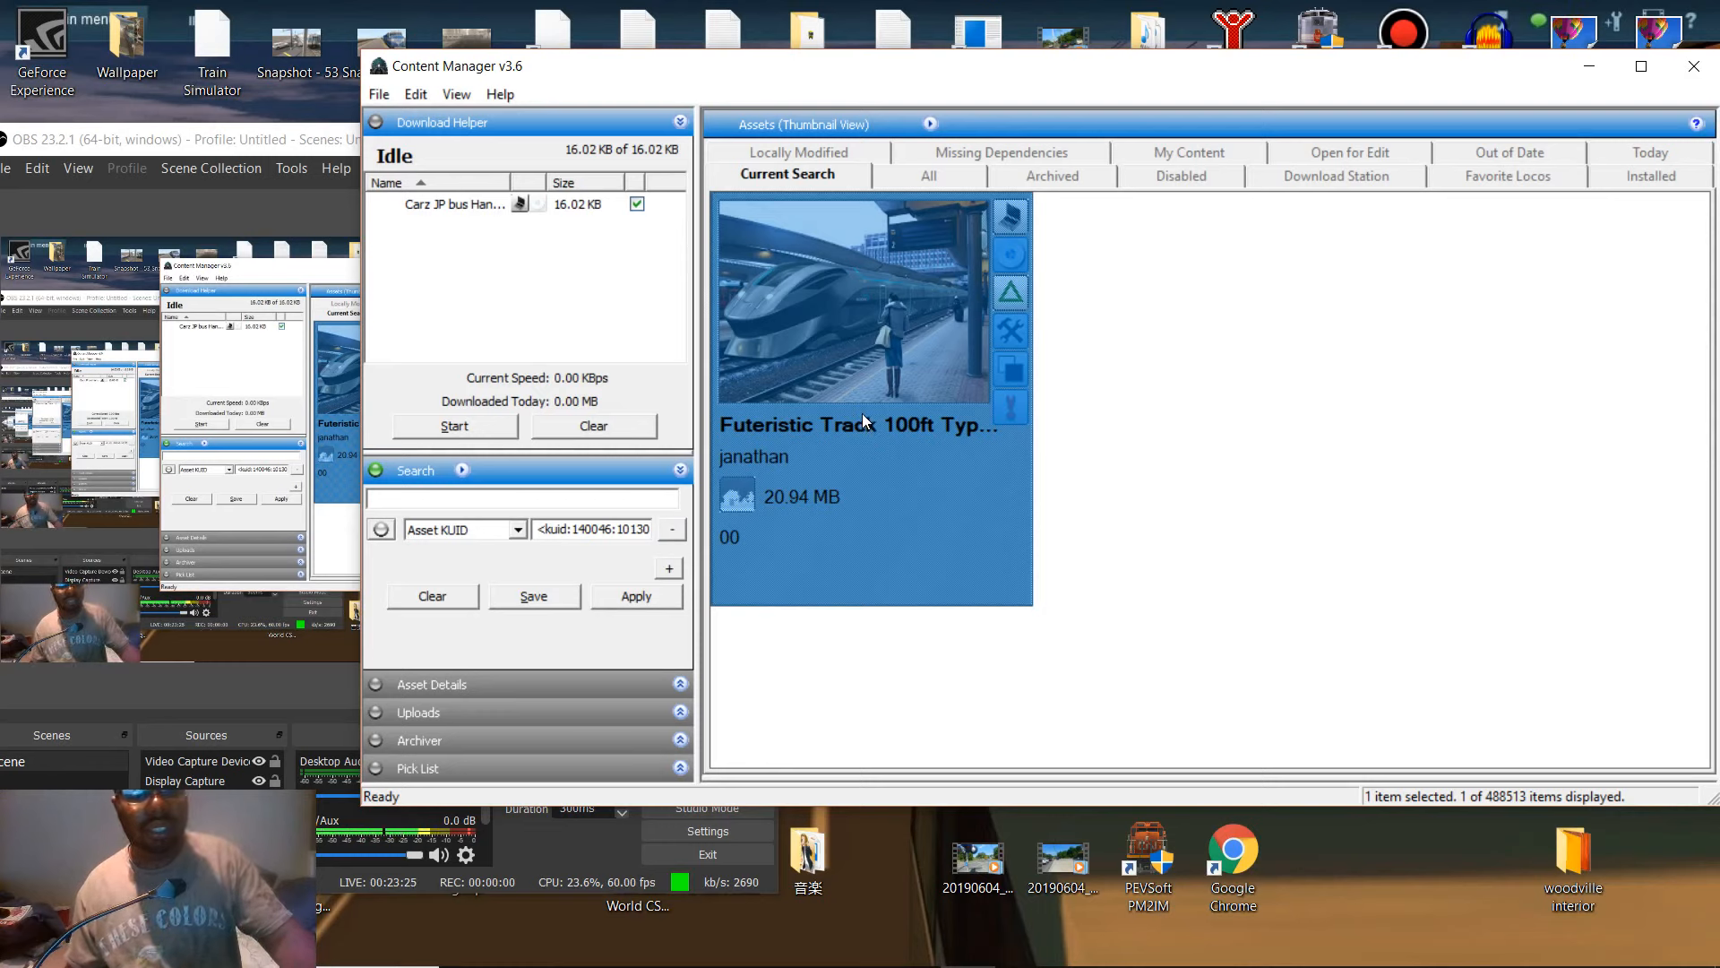
key(ctrl+s)
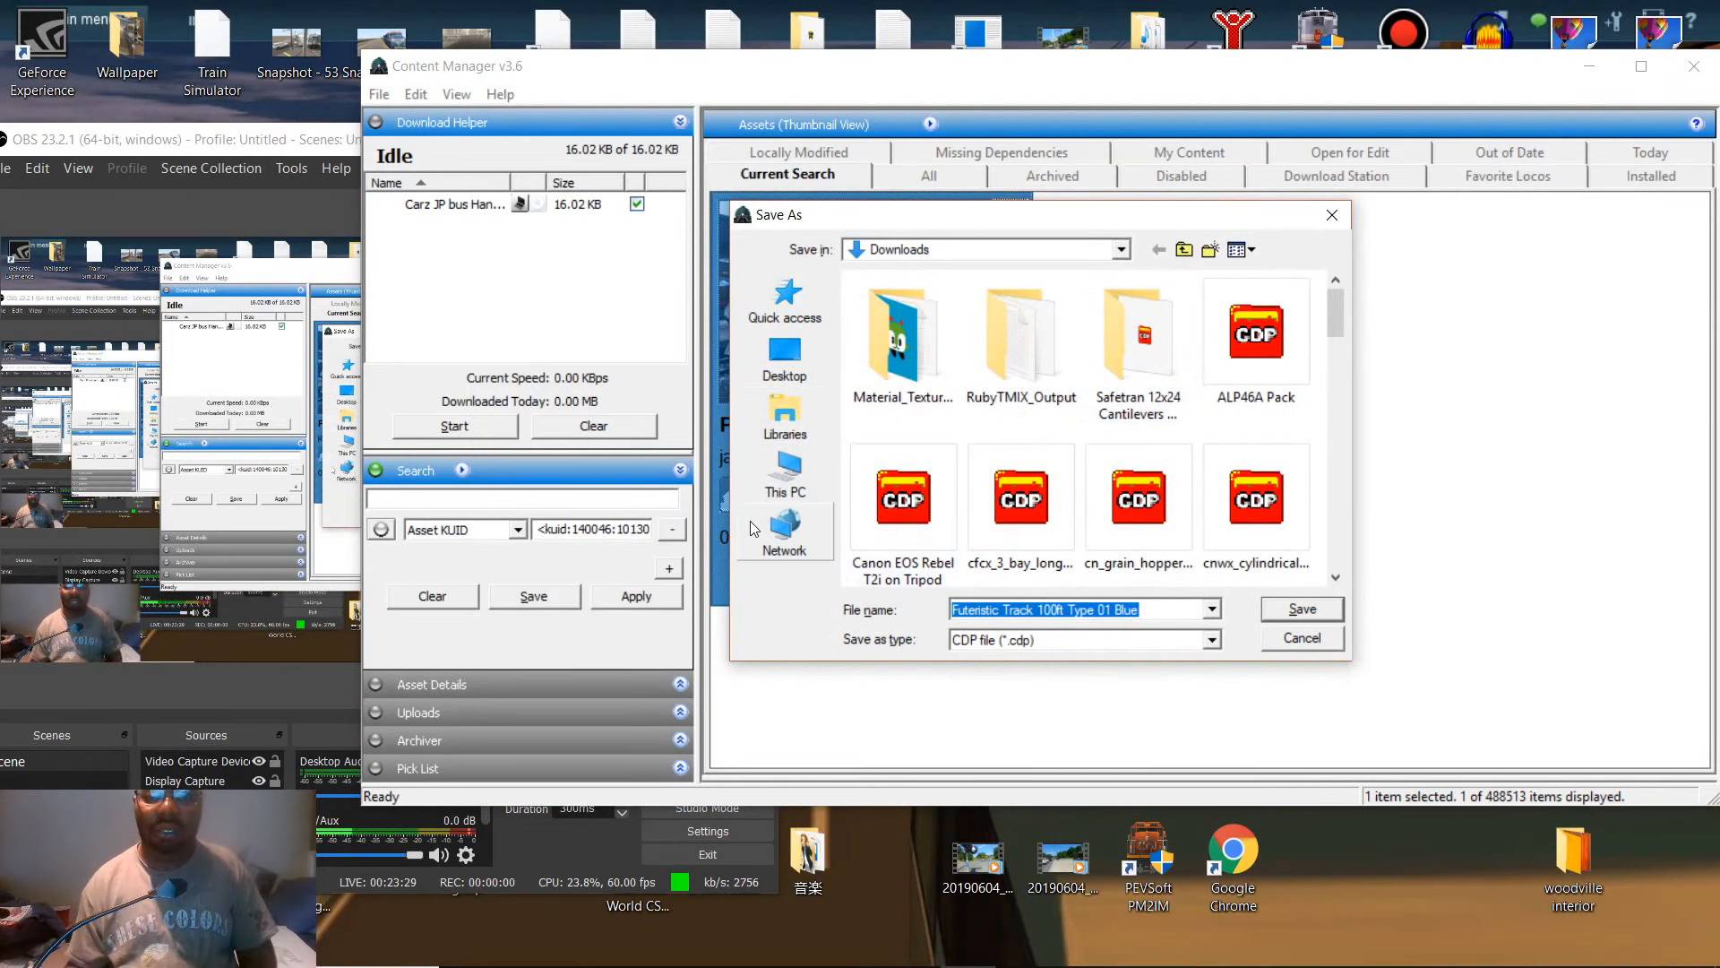
click(788, 474)
scroll(993, 504, down, 3)
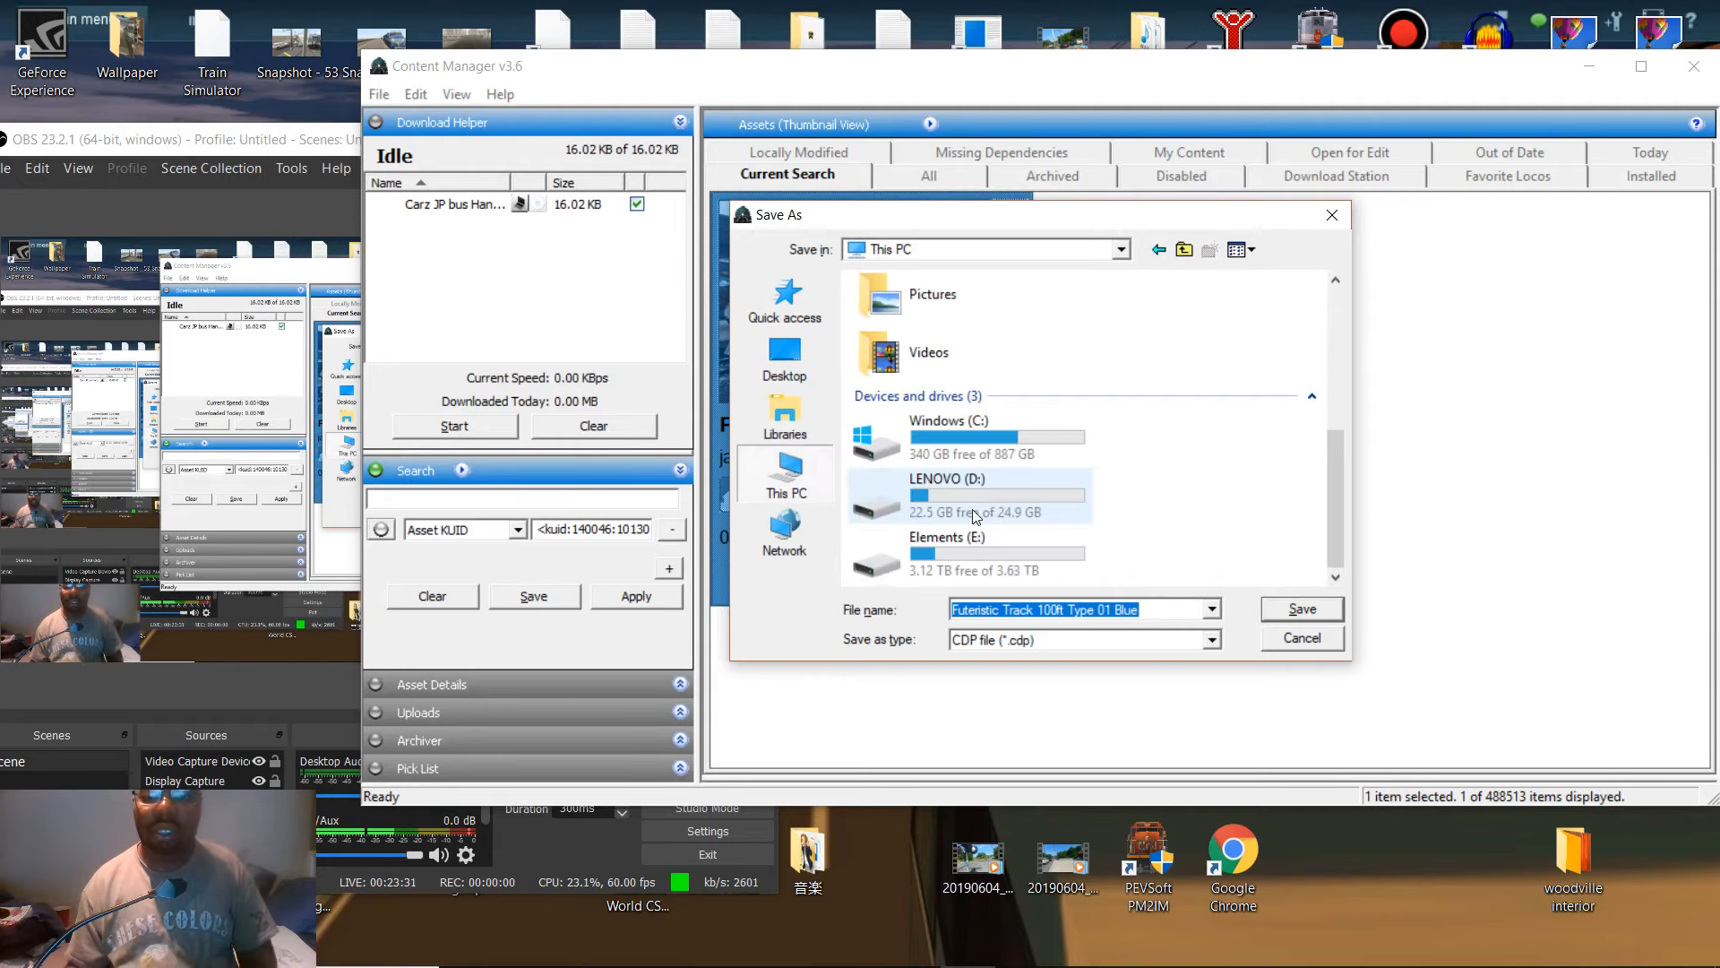
double_click(956, 569)
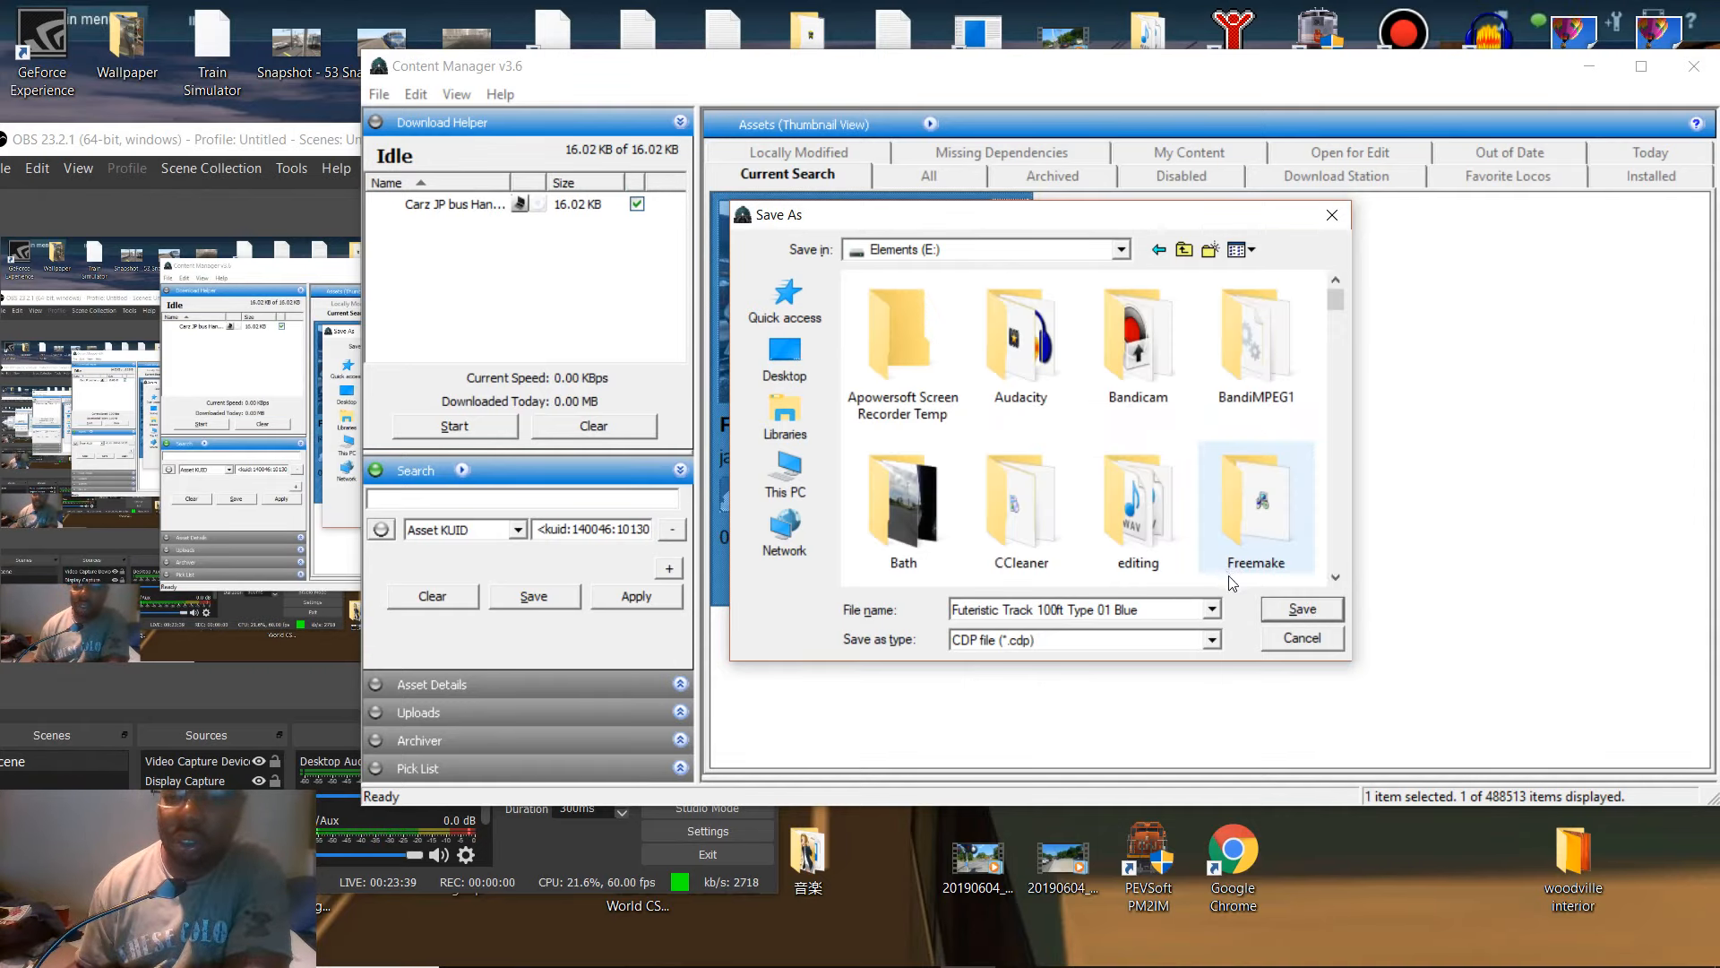
click(1290, 608)
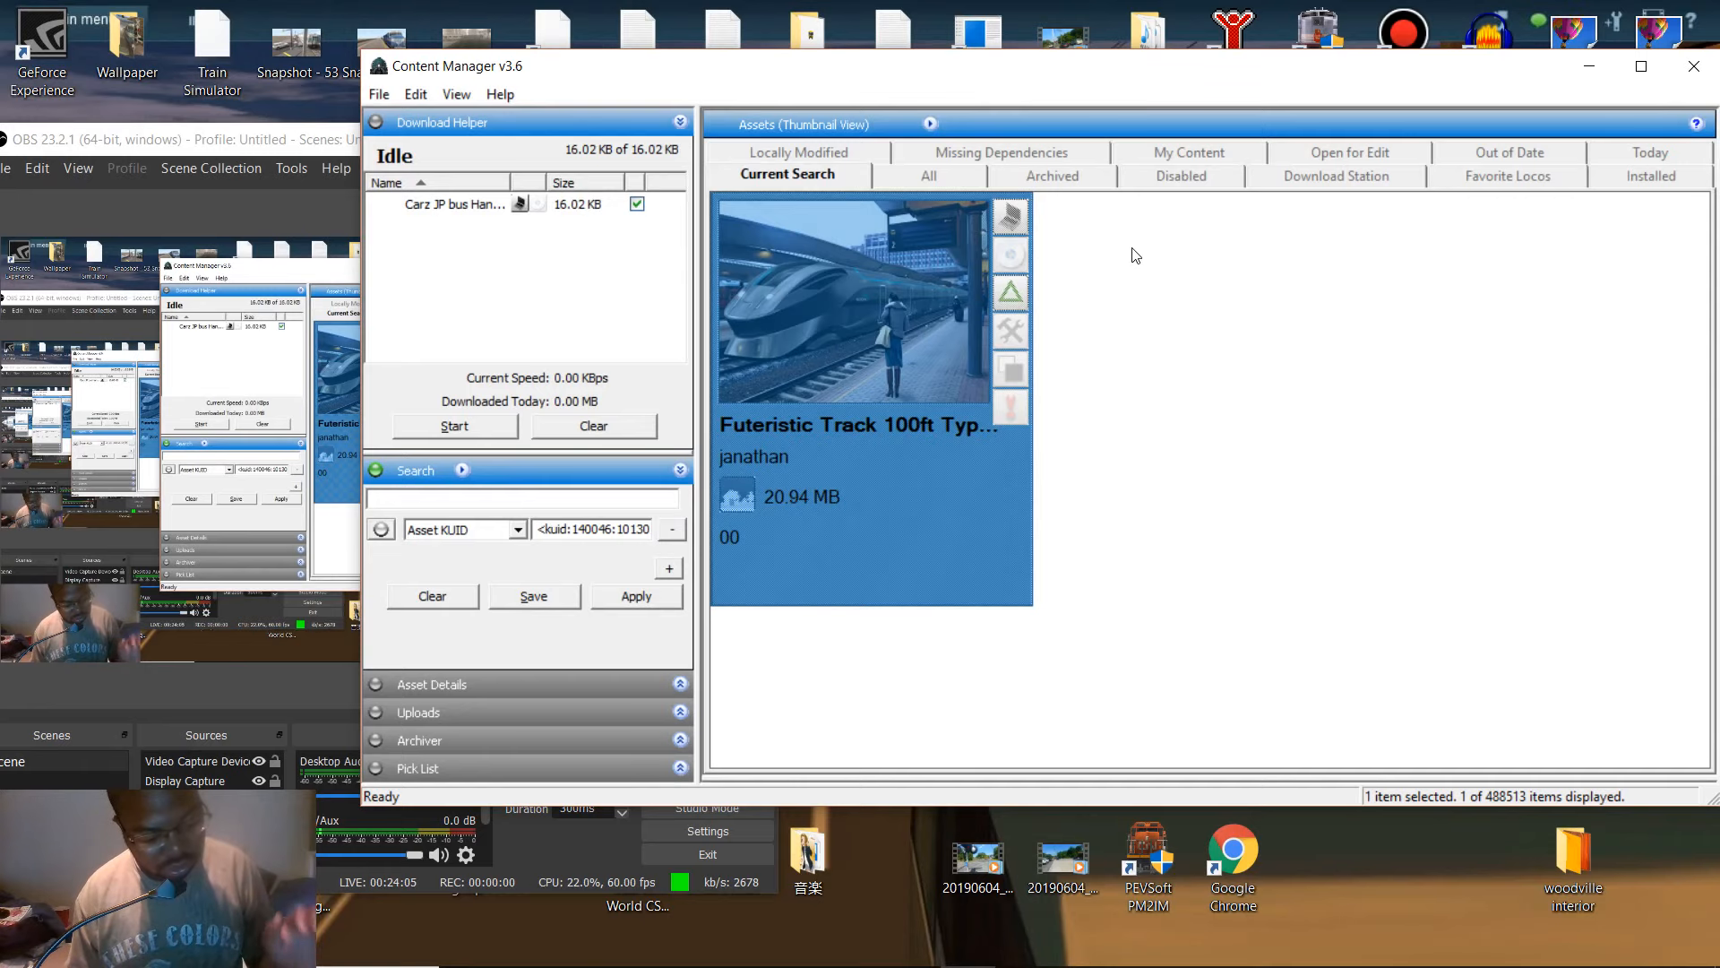
- Close Content Manager v3.6, open content management from the Trainz Railroad Simulator 2019 launcher, and search the installed content for "futuristic"
click(1692, 66)
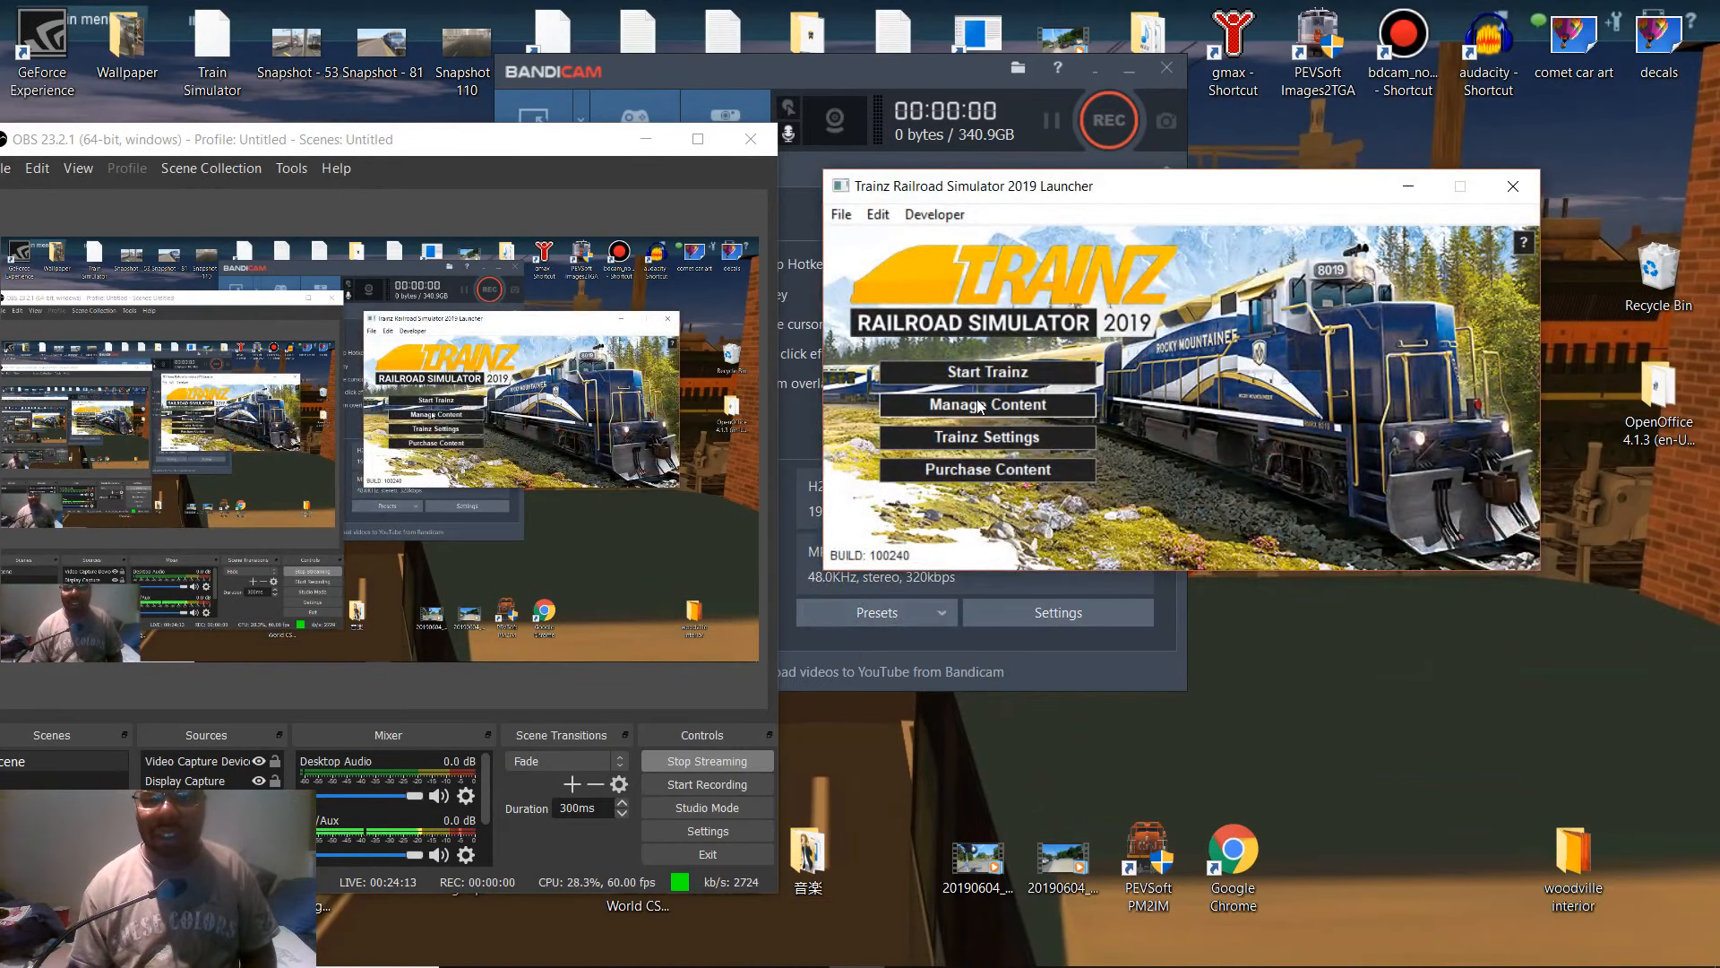
click(980, 406)
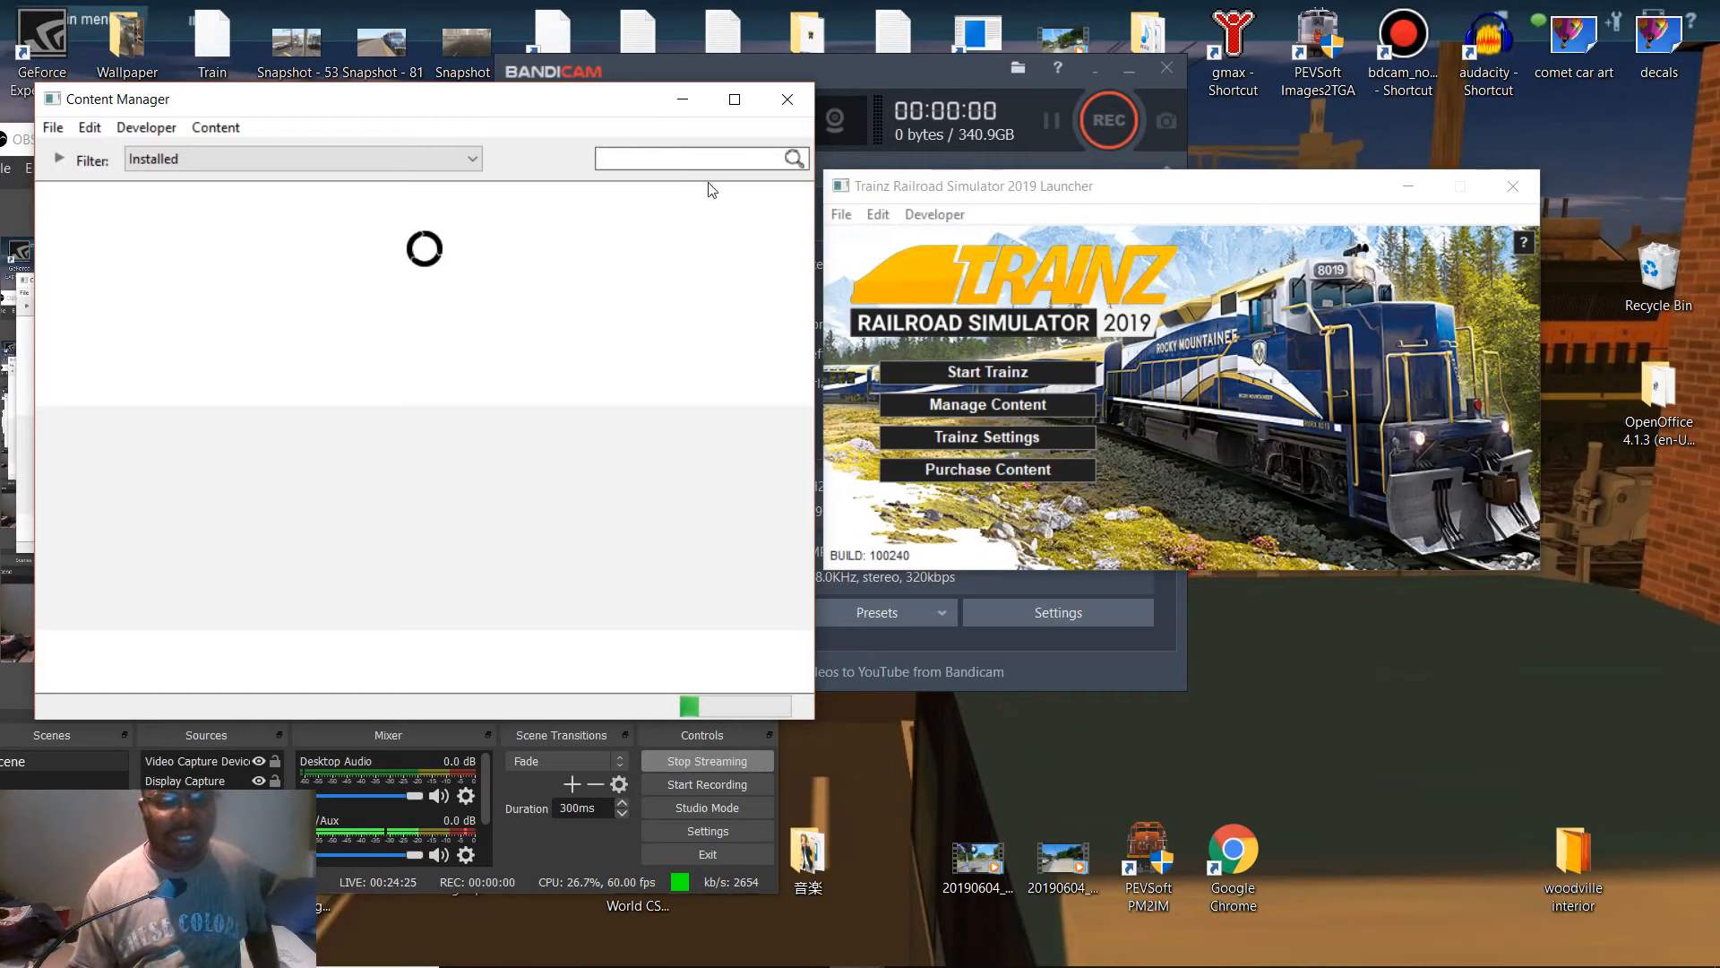
text(fu)
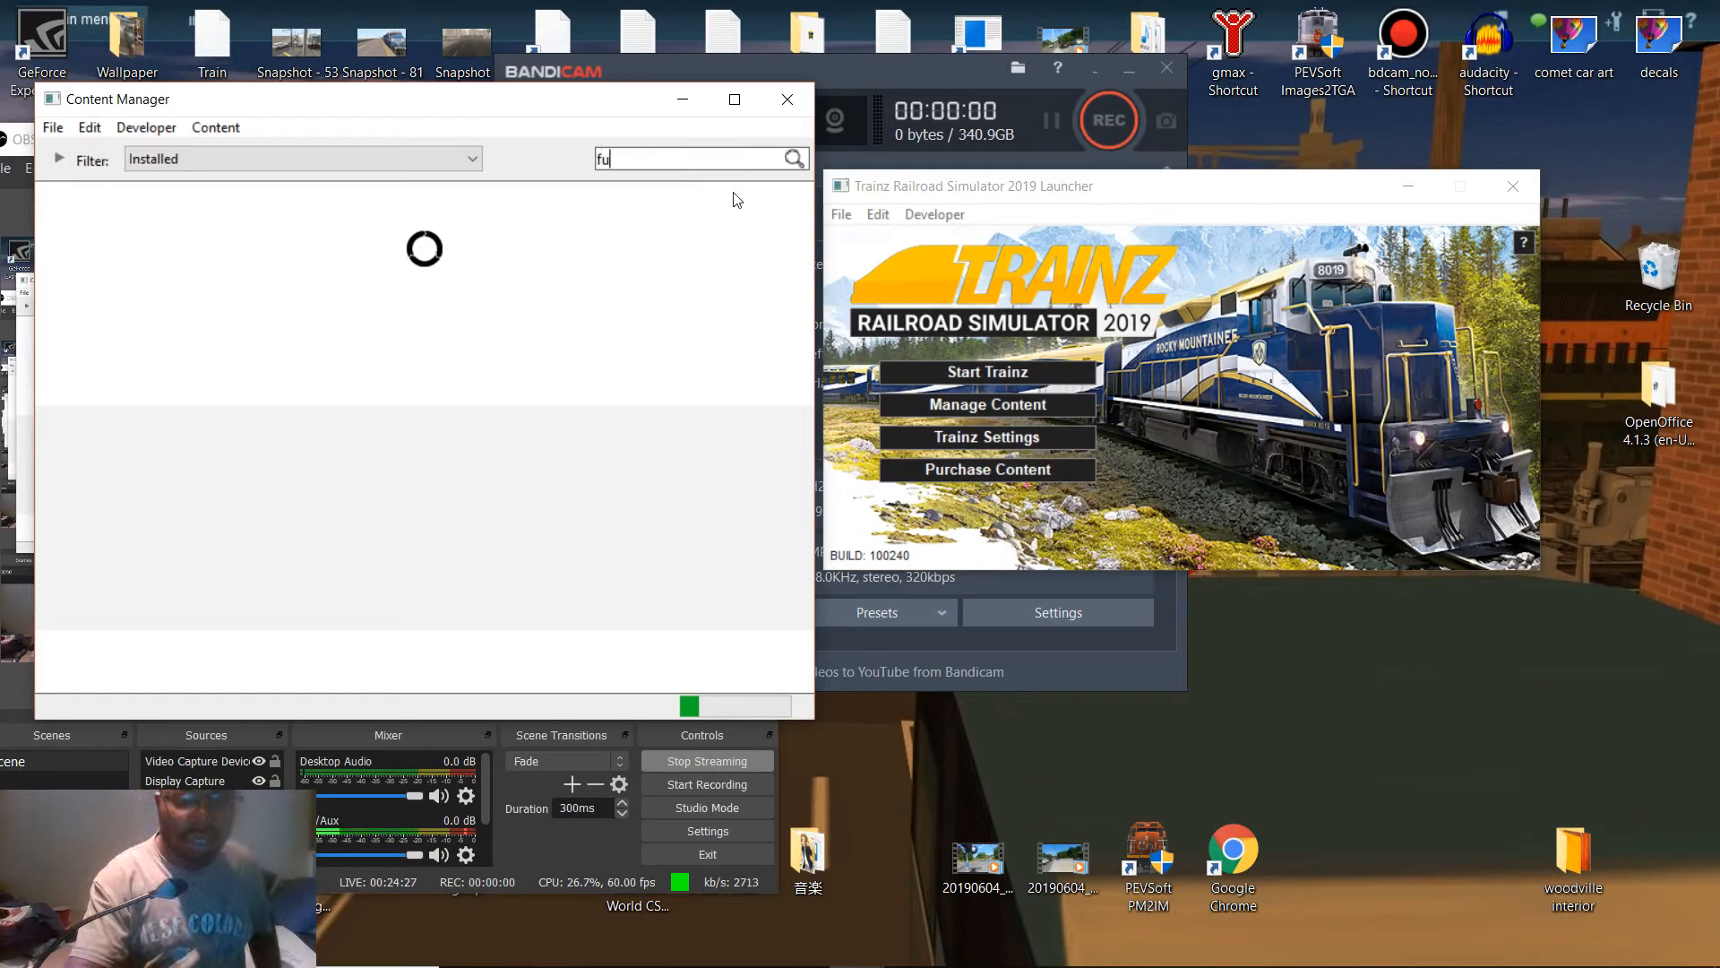
text(turis)
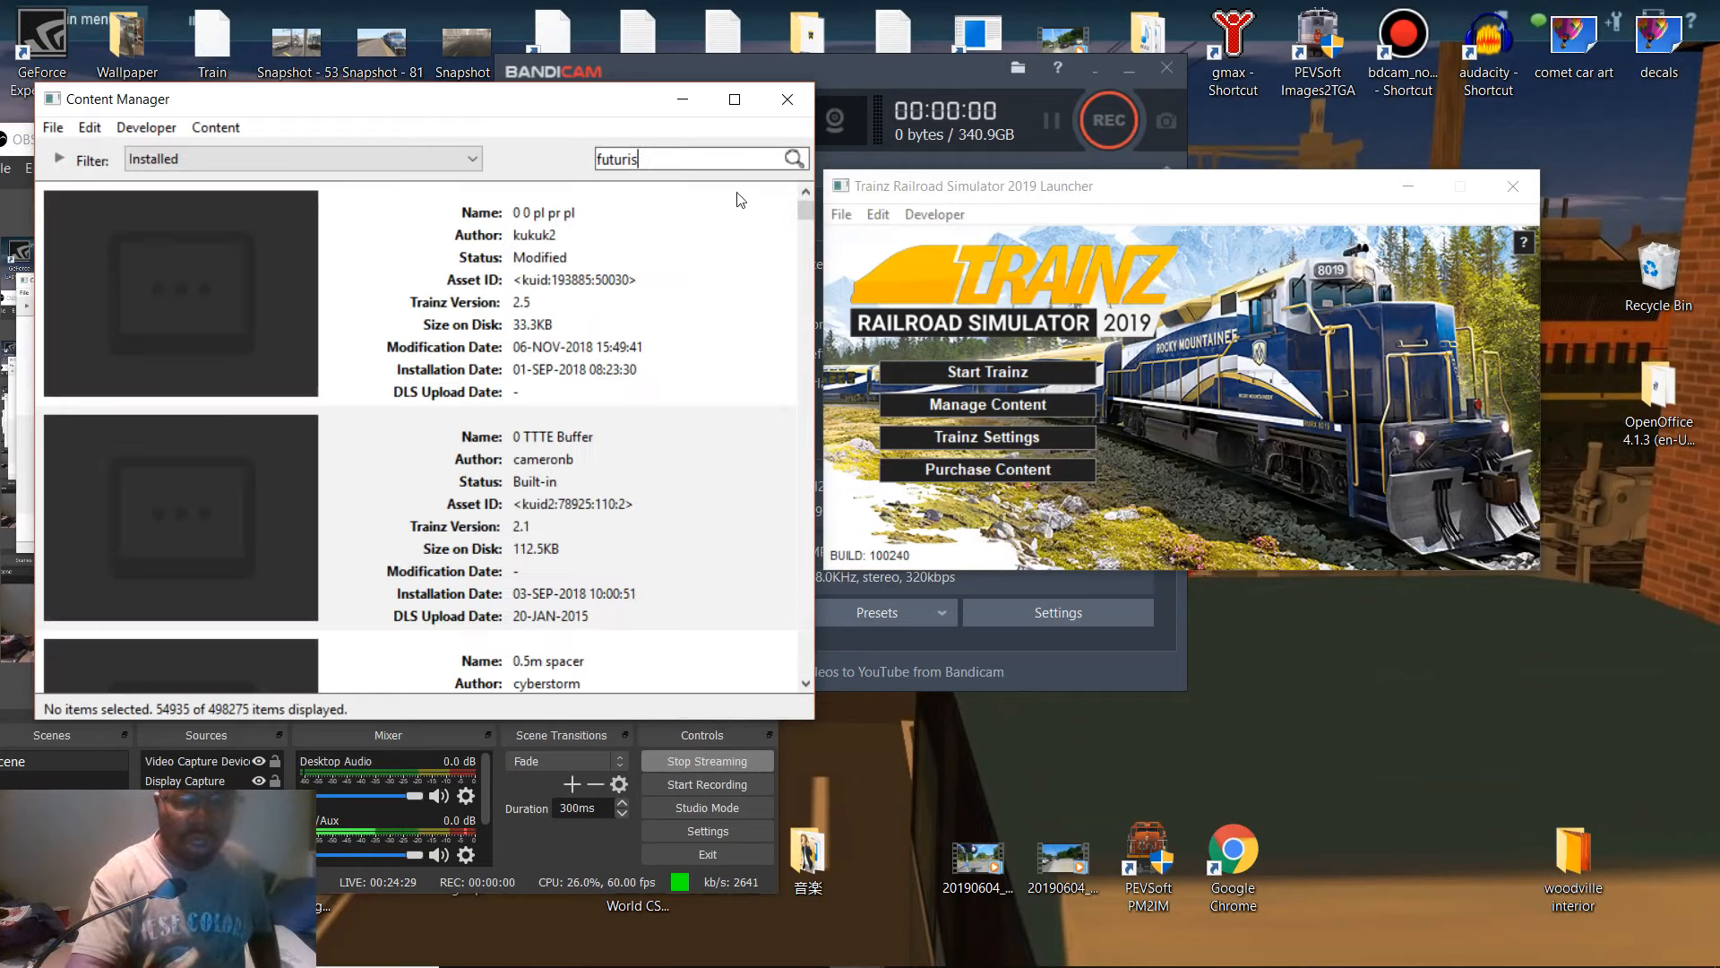
text(t)
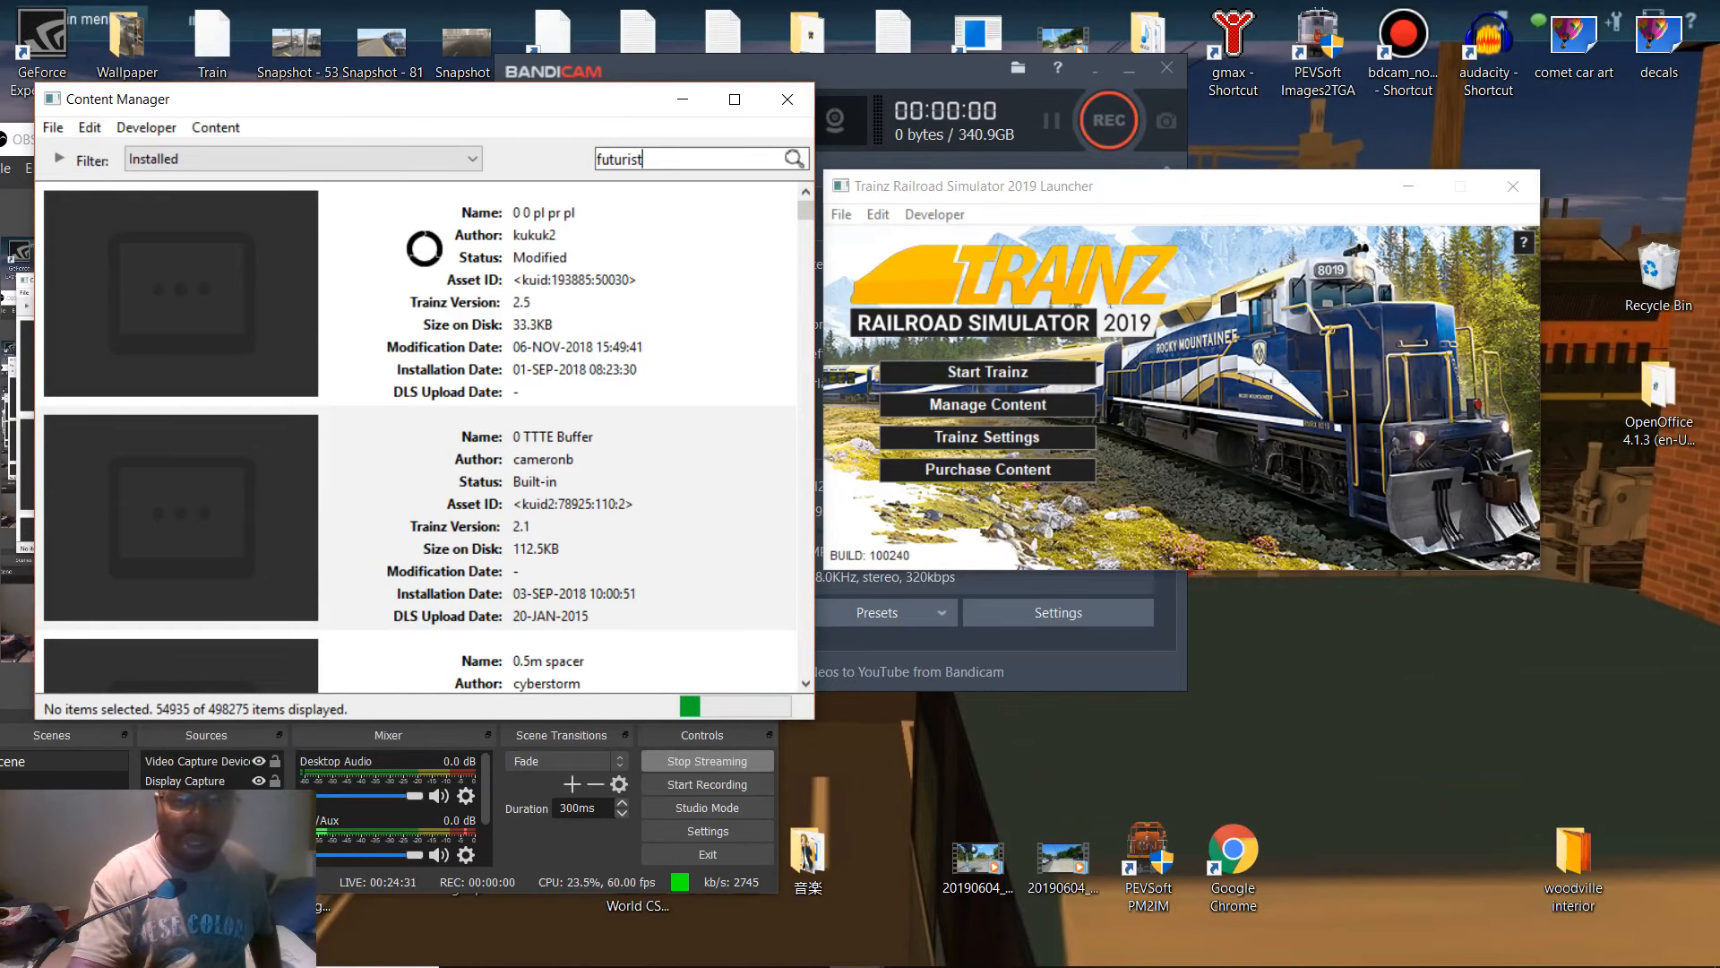
text(ic)
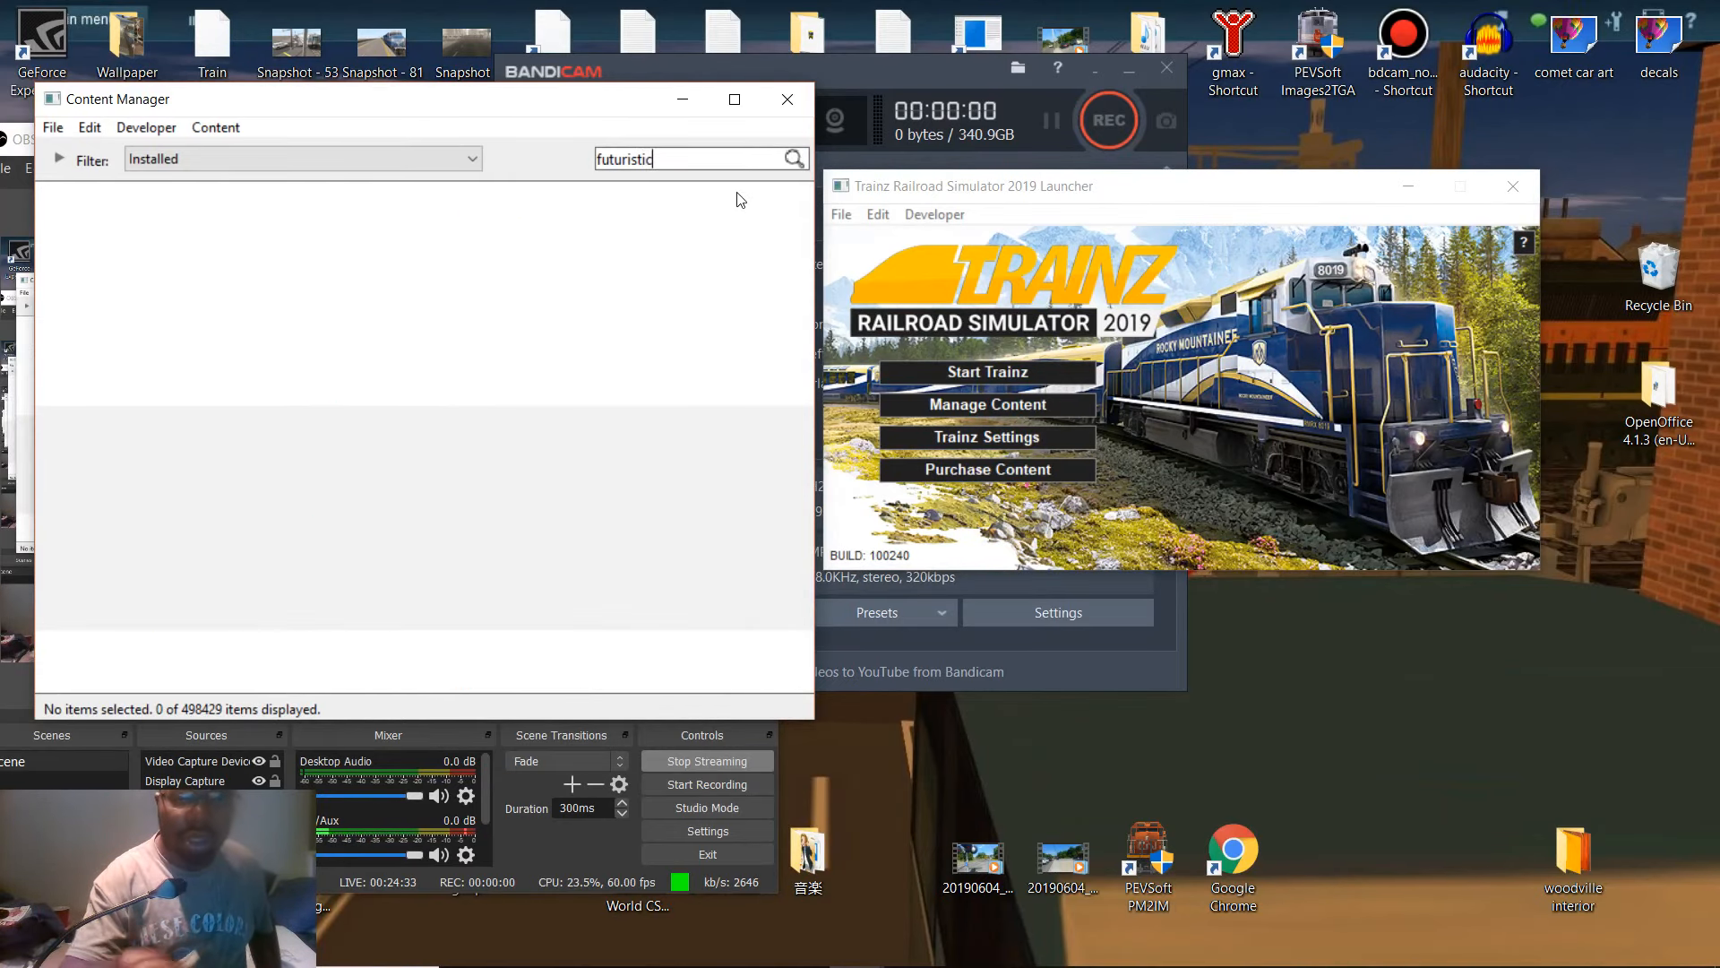
- Check the Download Station content for the same search word, and set the filter back to Installed
click(444, 164)
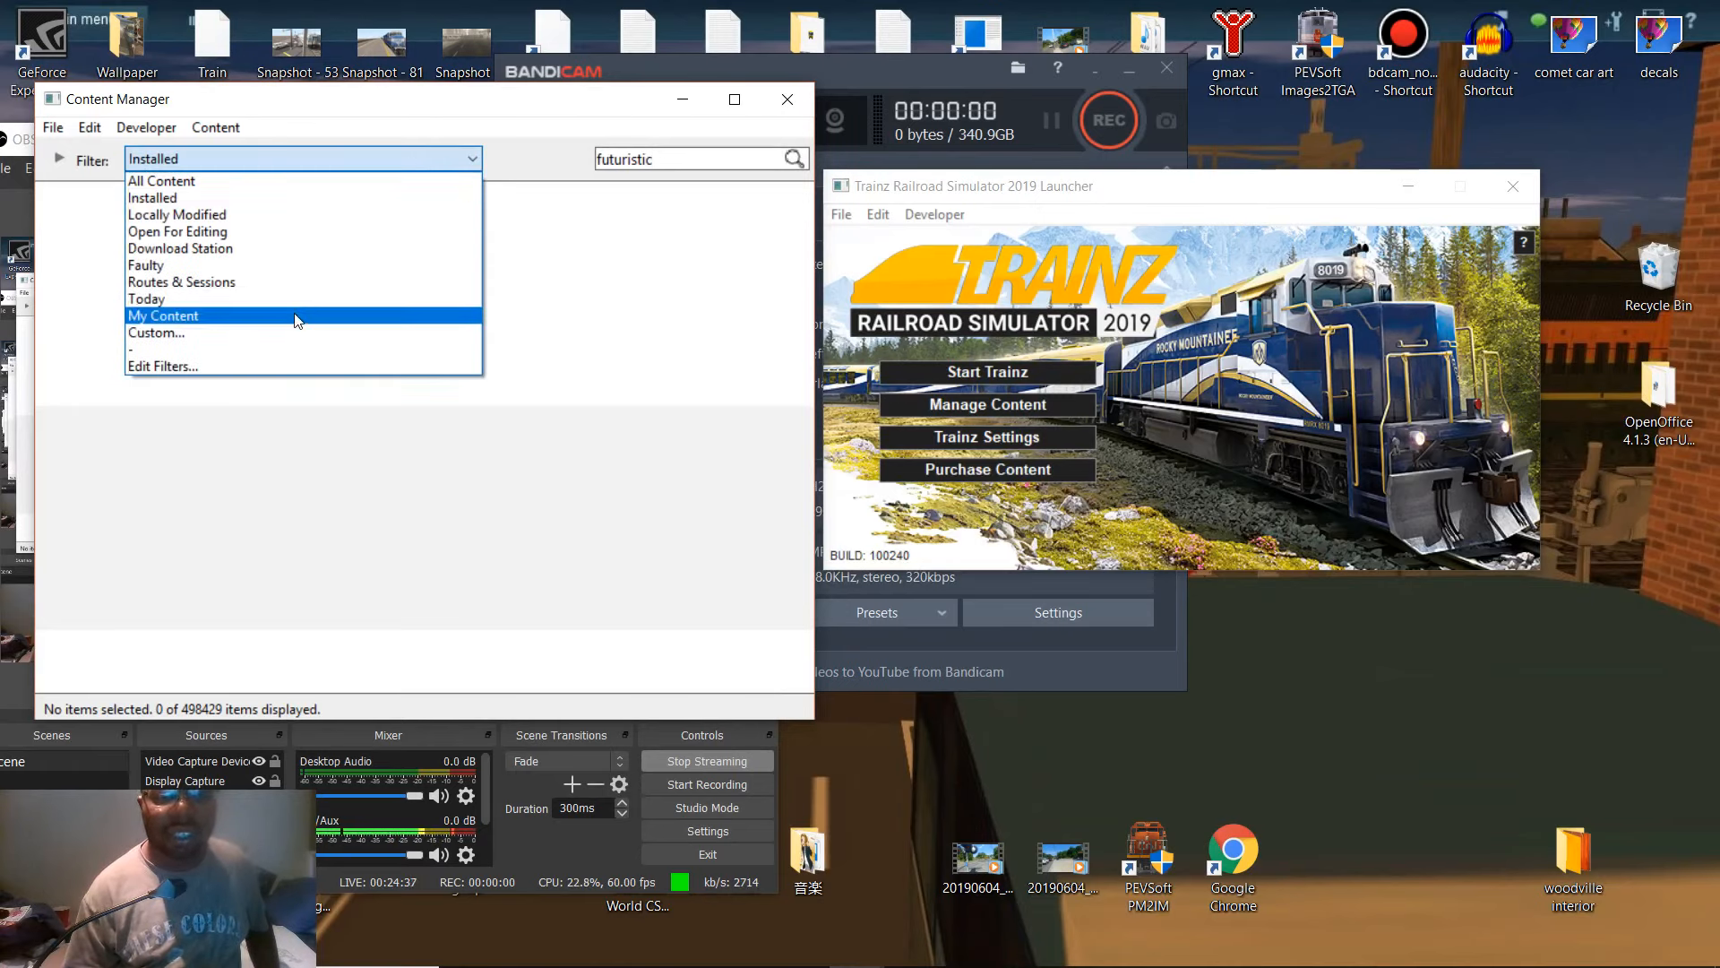
click(280, 256)
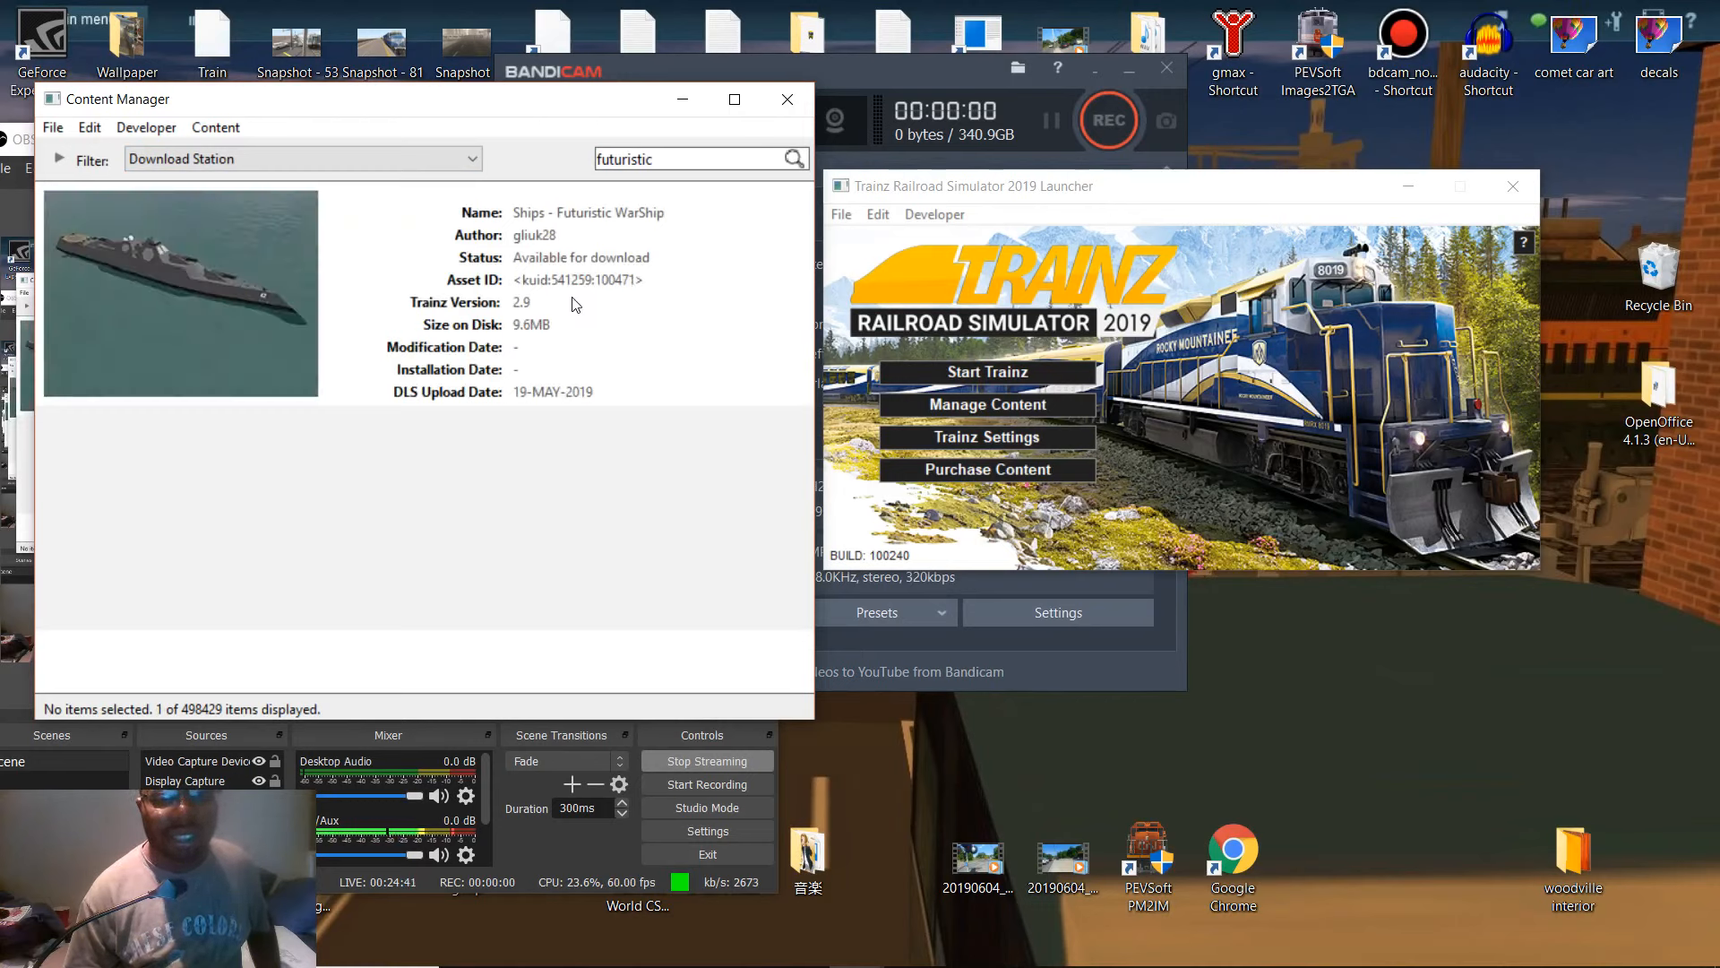
click(396, 157)
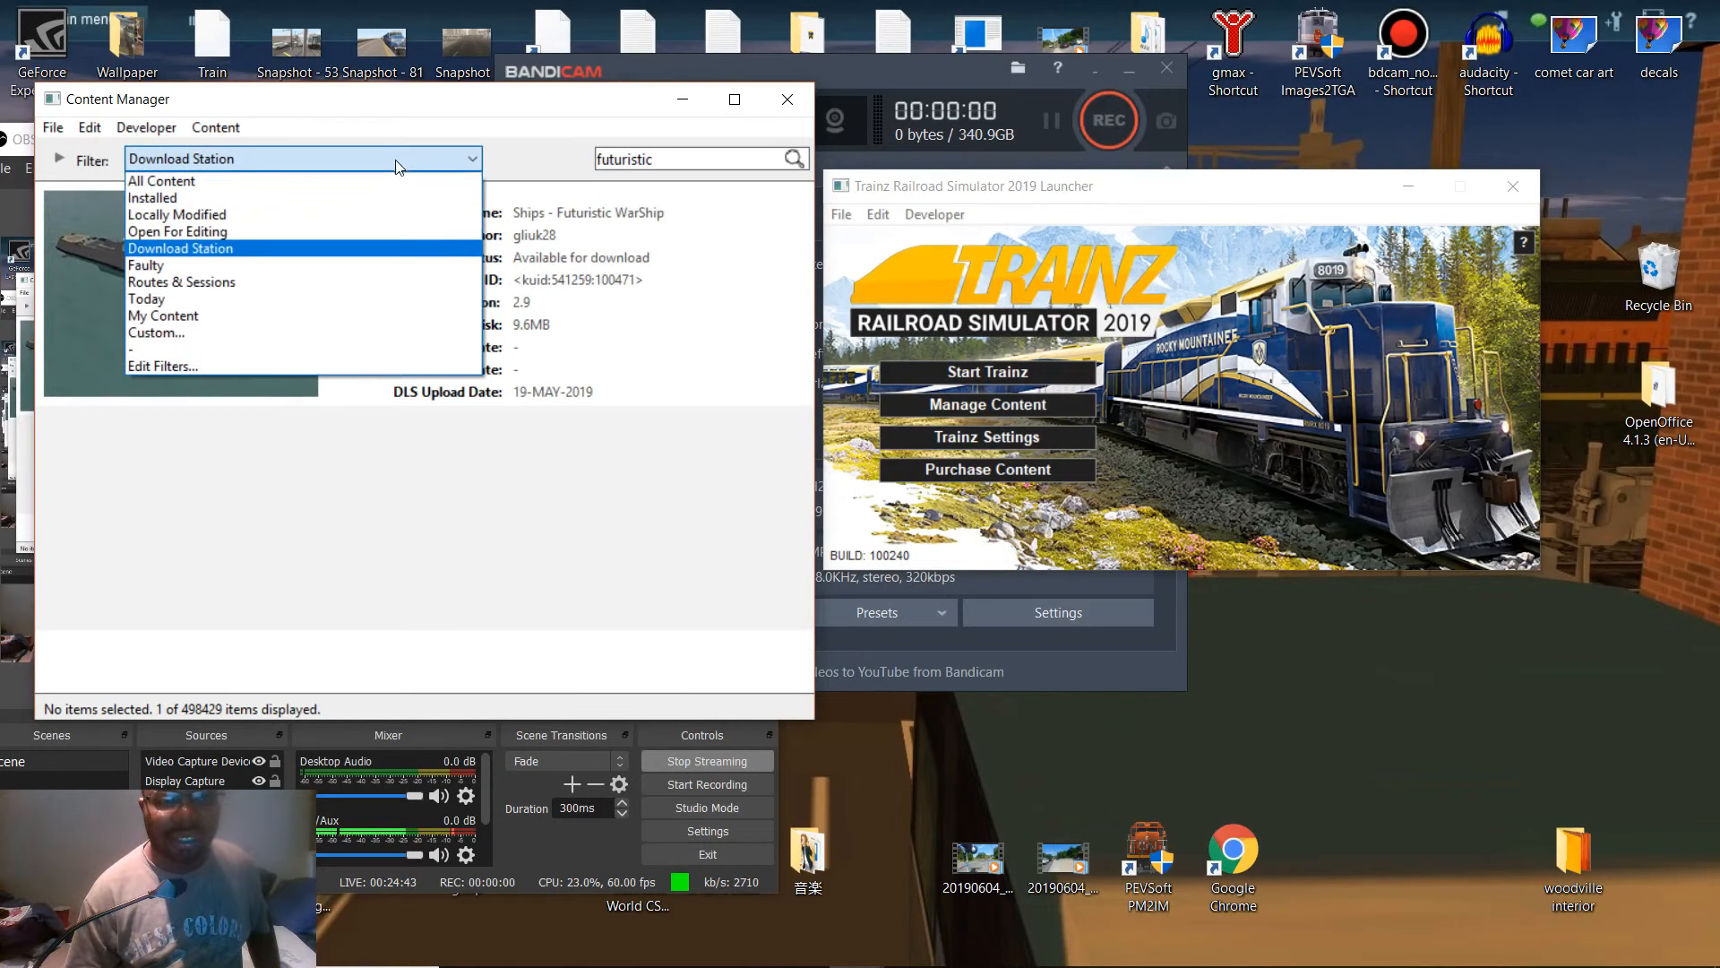
click(309, 203)
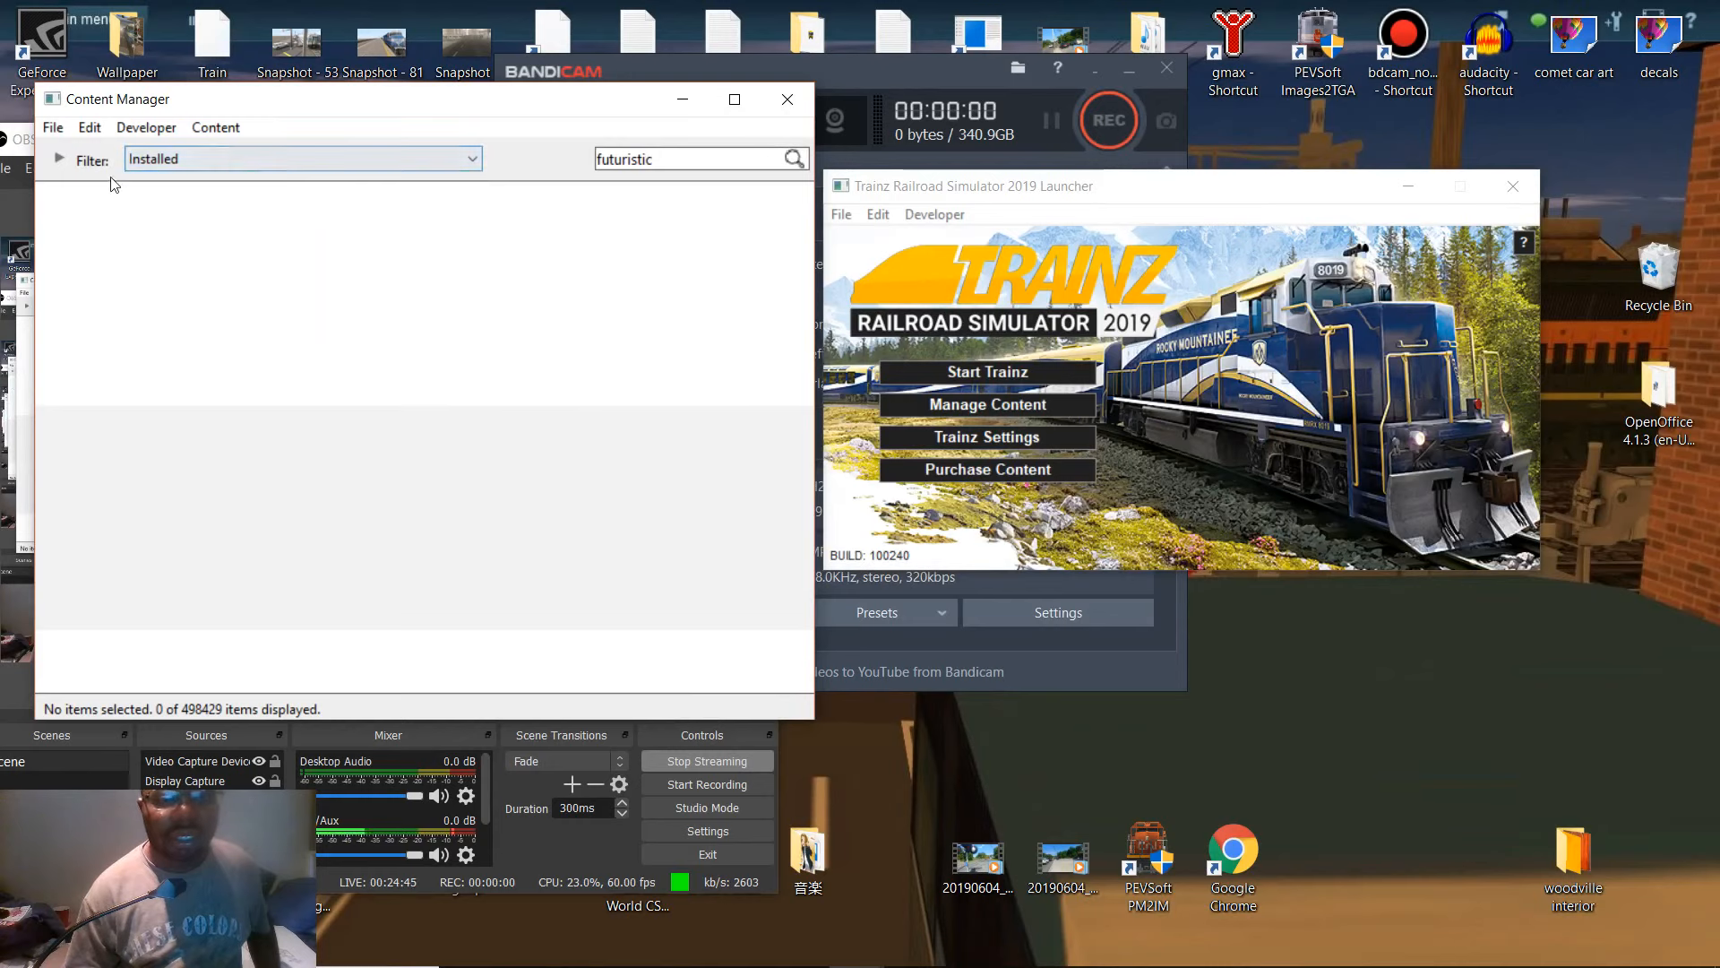
- Try to import futuristic reflection.jpg from Downloads as a content file, view the warning details, and close the task report
click(50, 127)
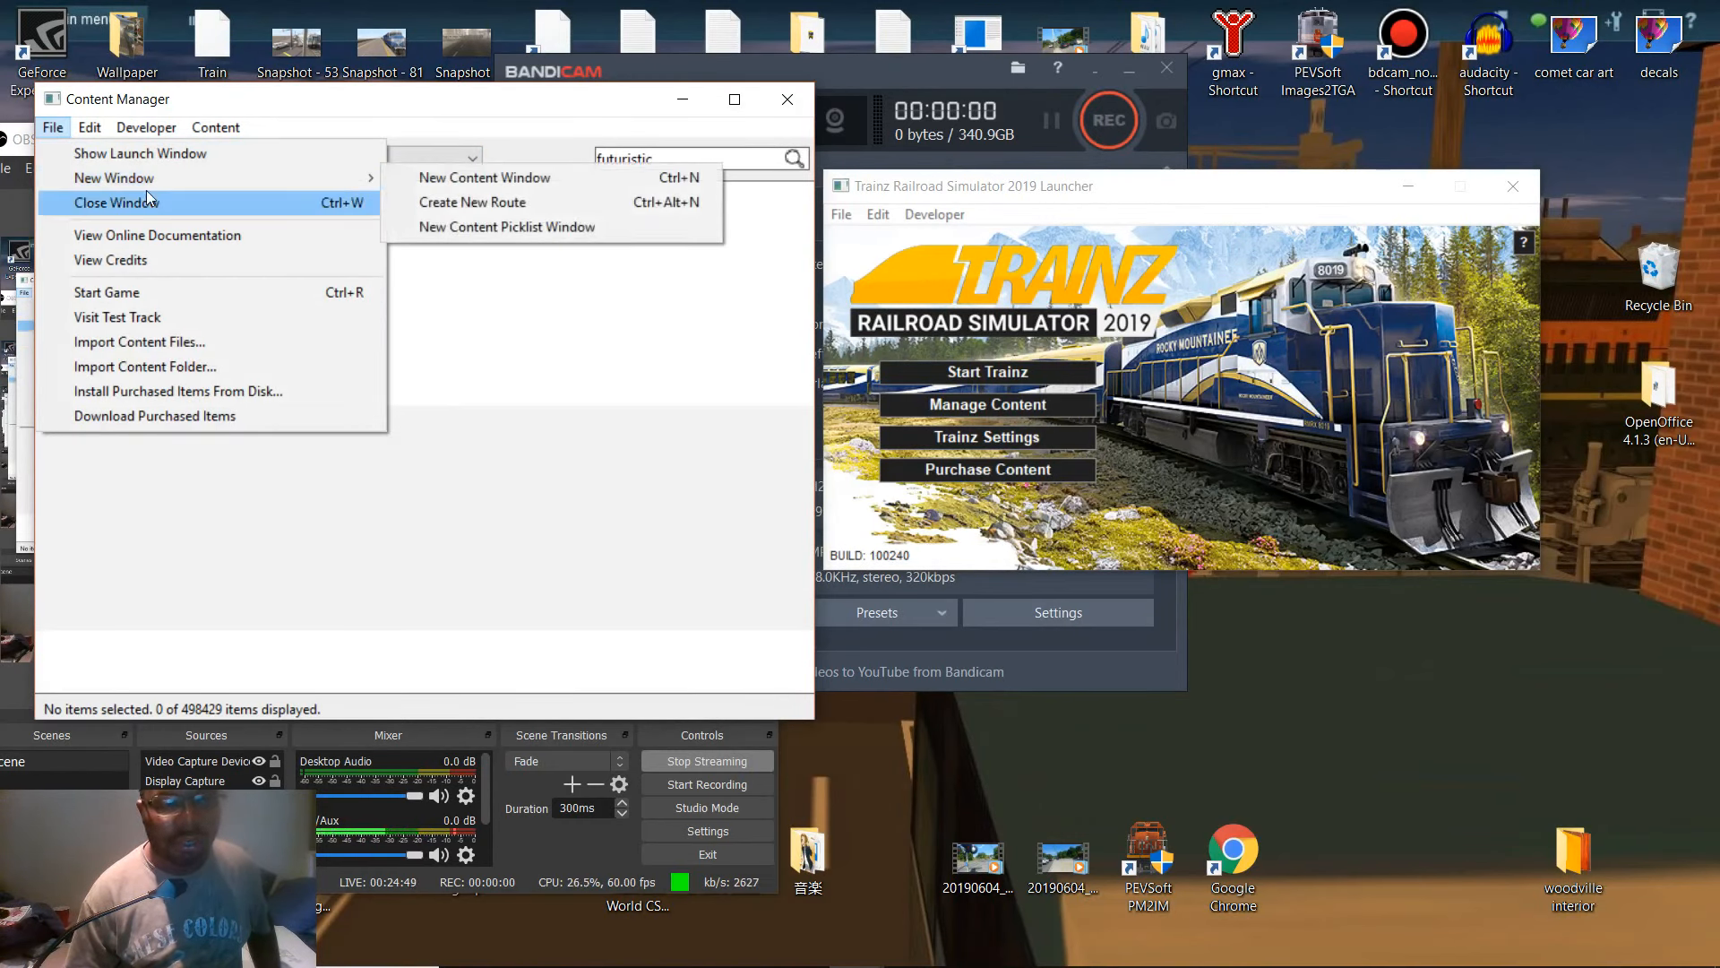
mouse_move(147, 190)
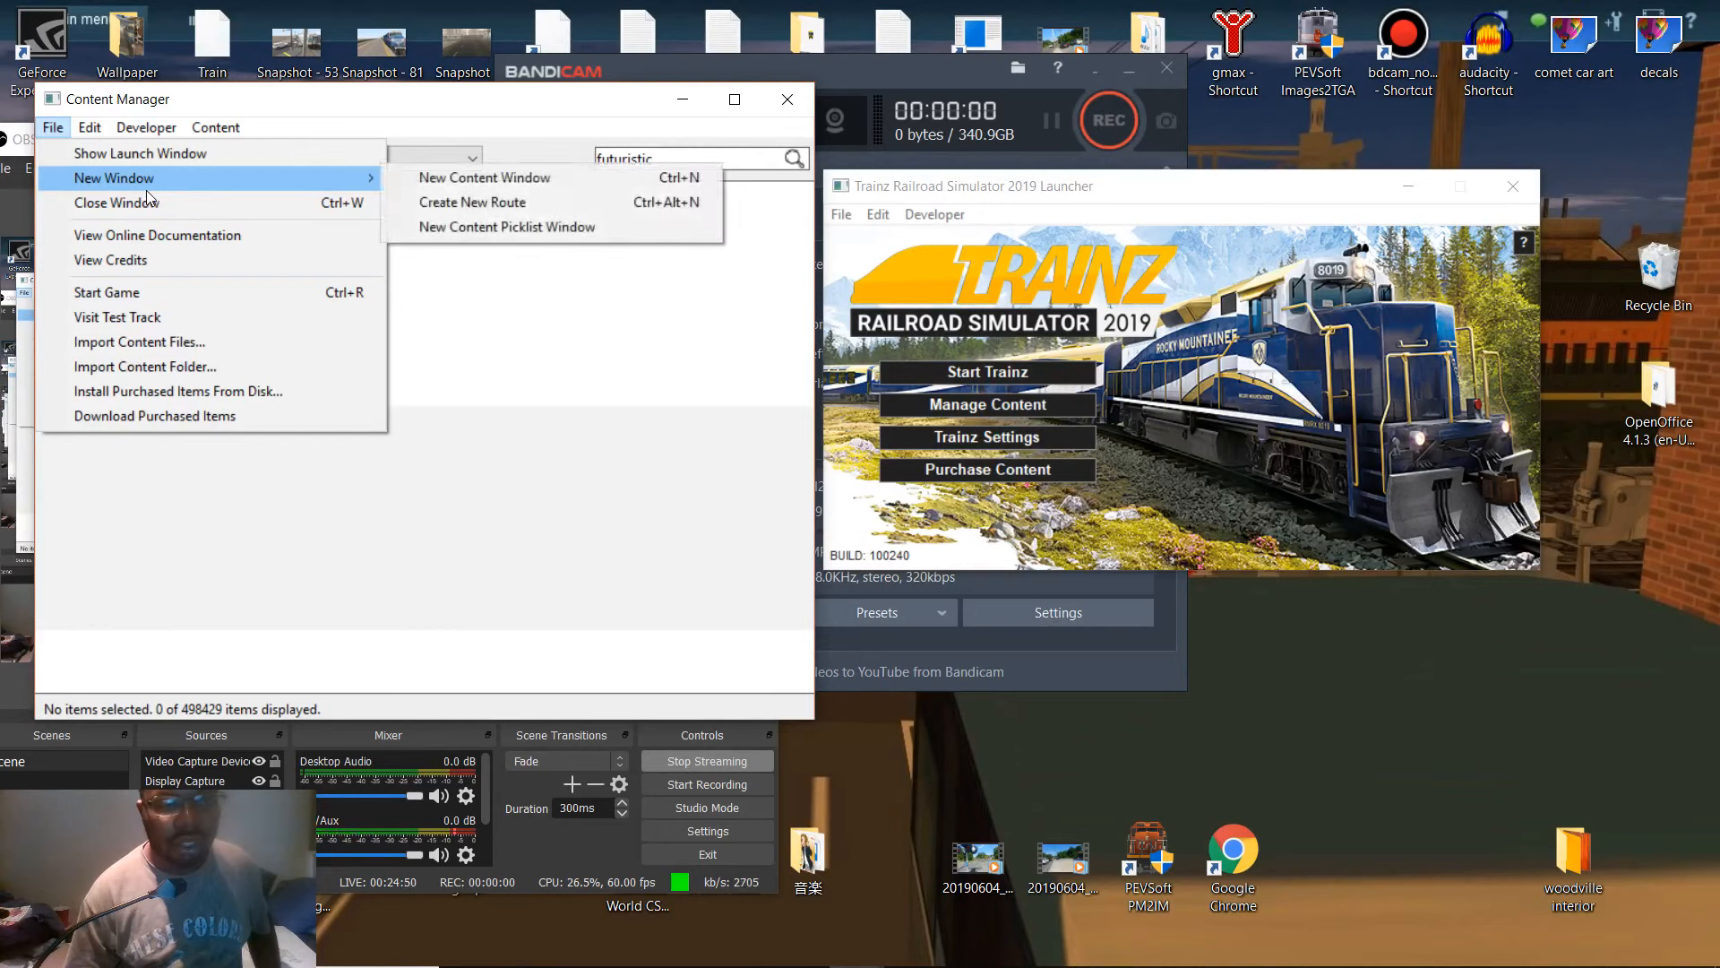
click(148, 342)
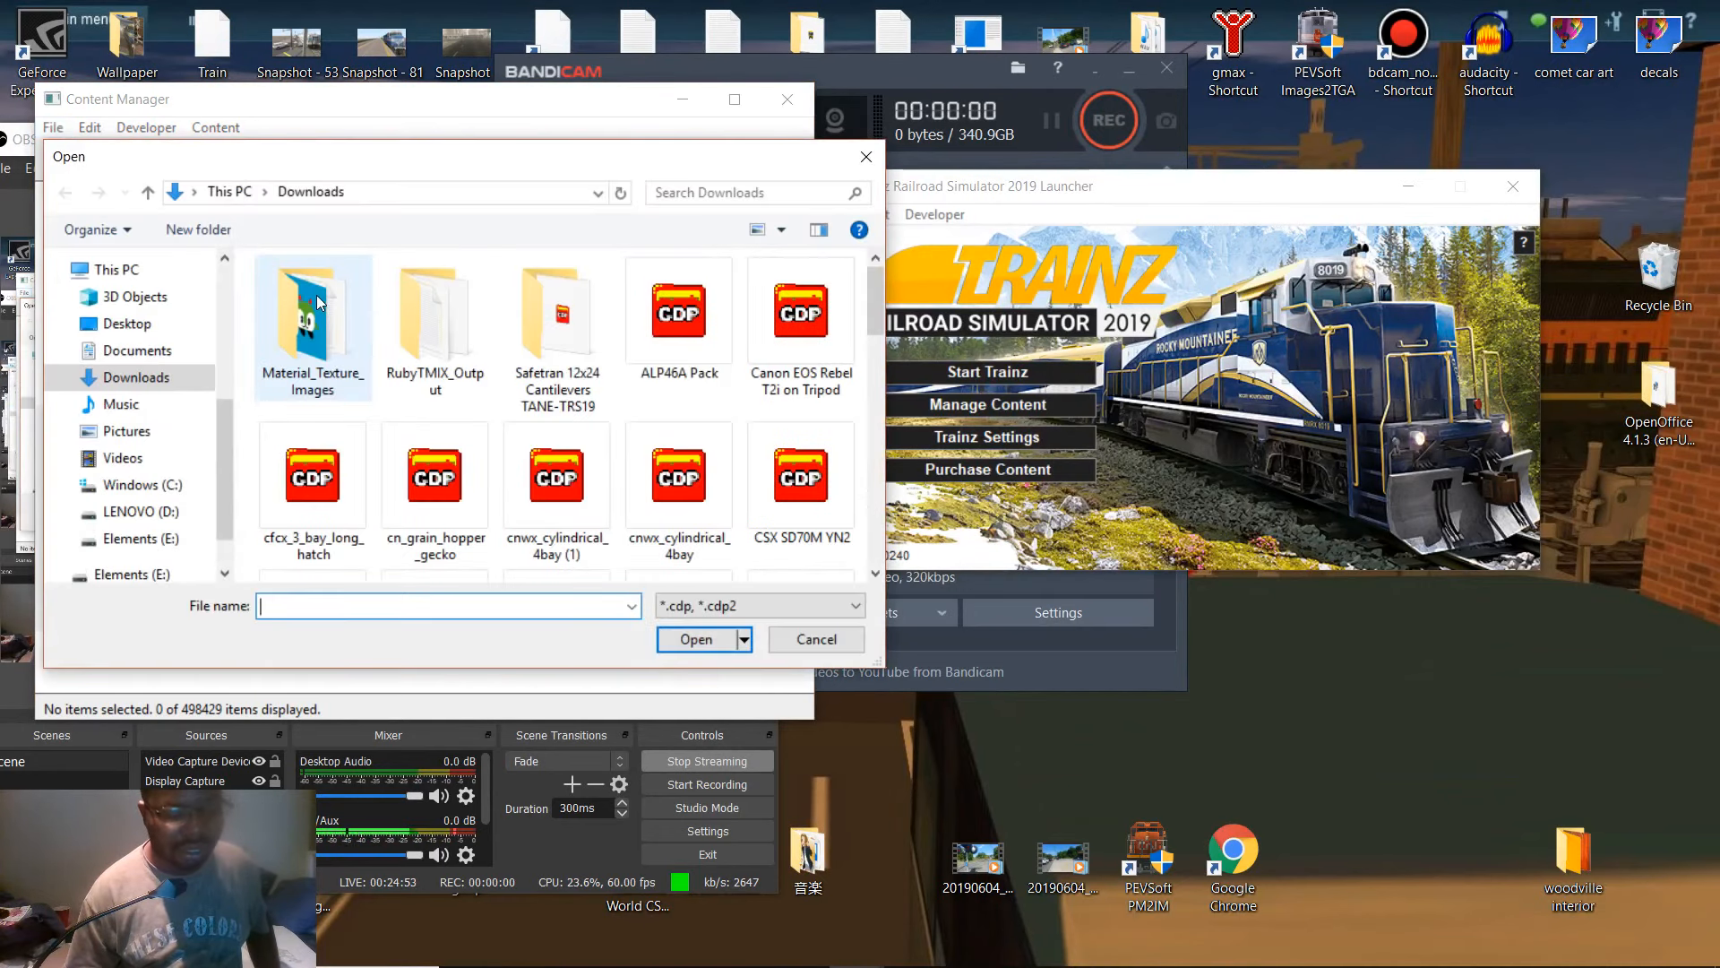
text(fut)
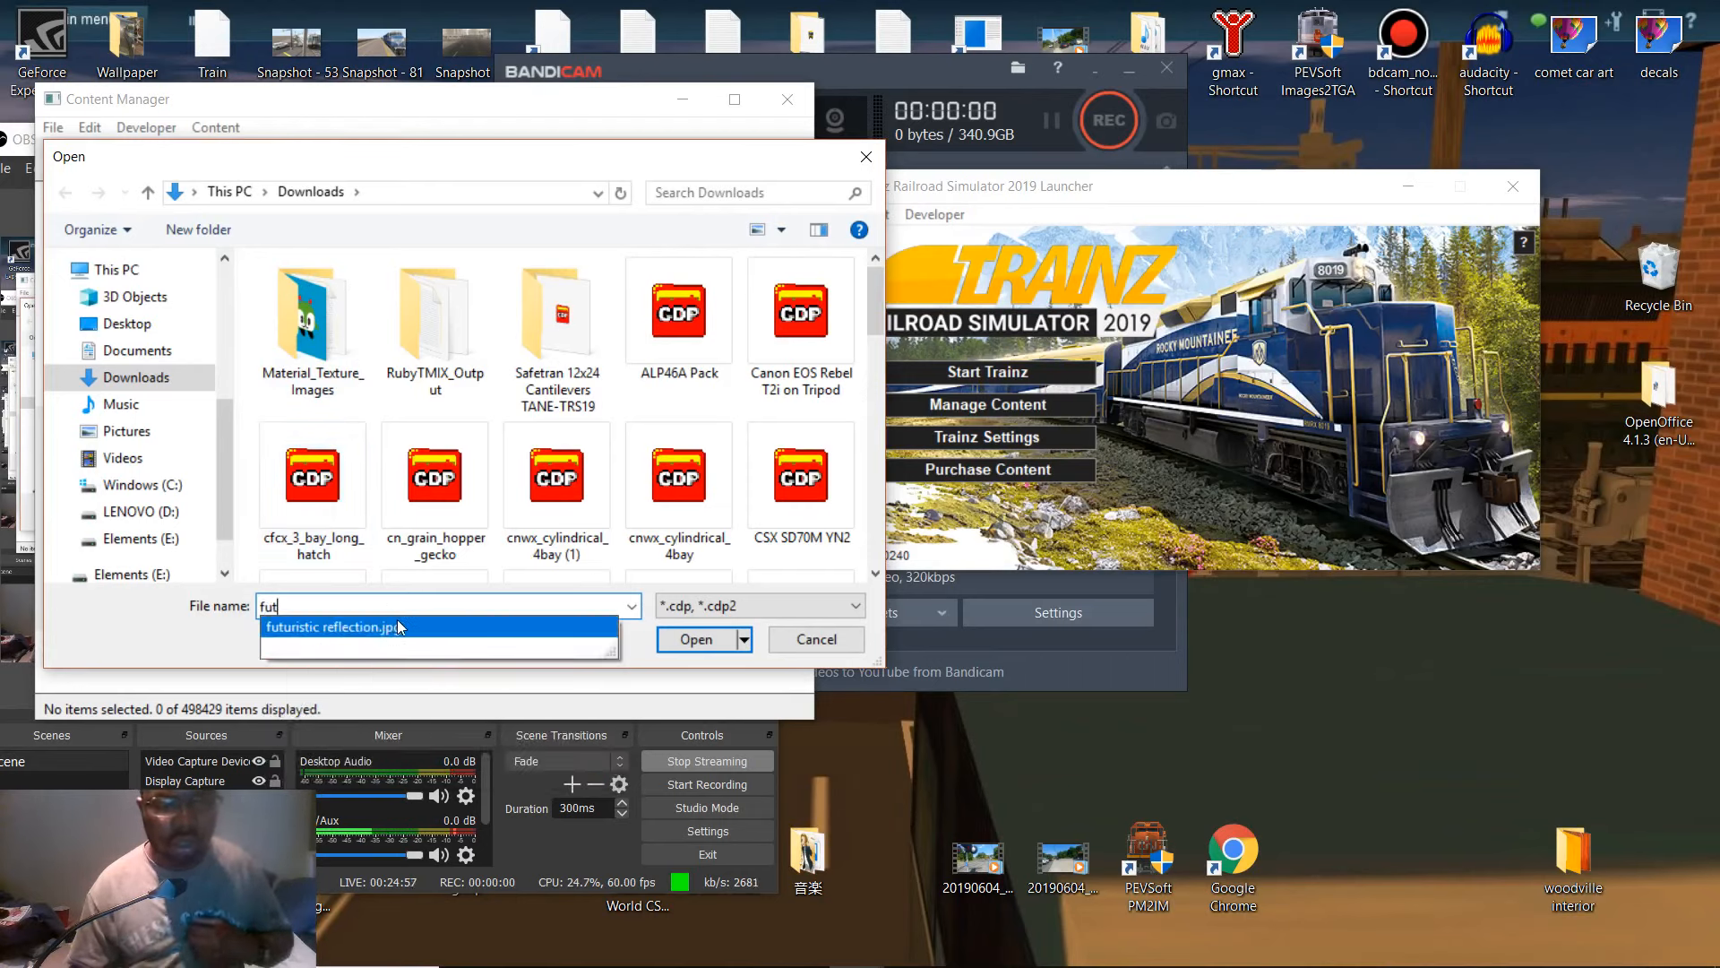
click(395, 624)
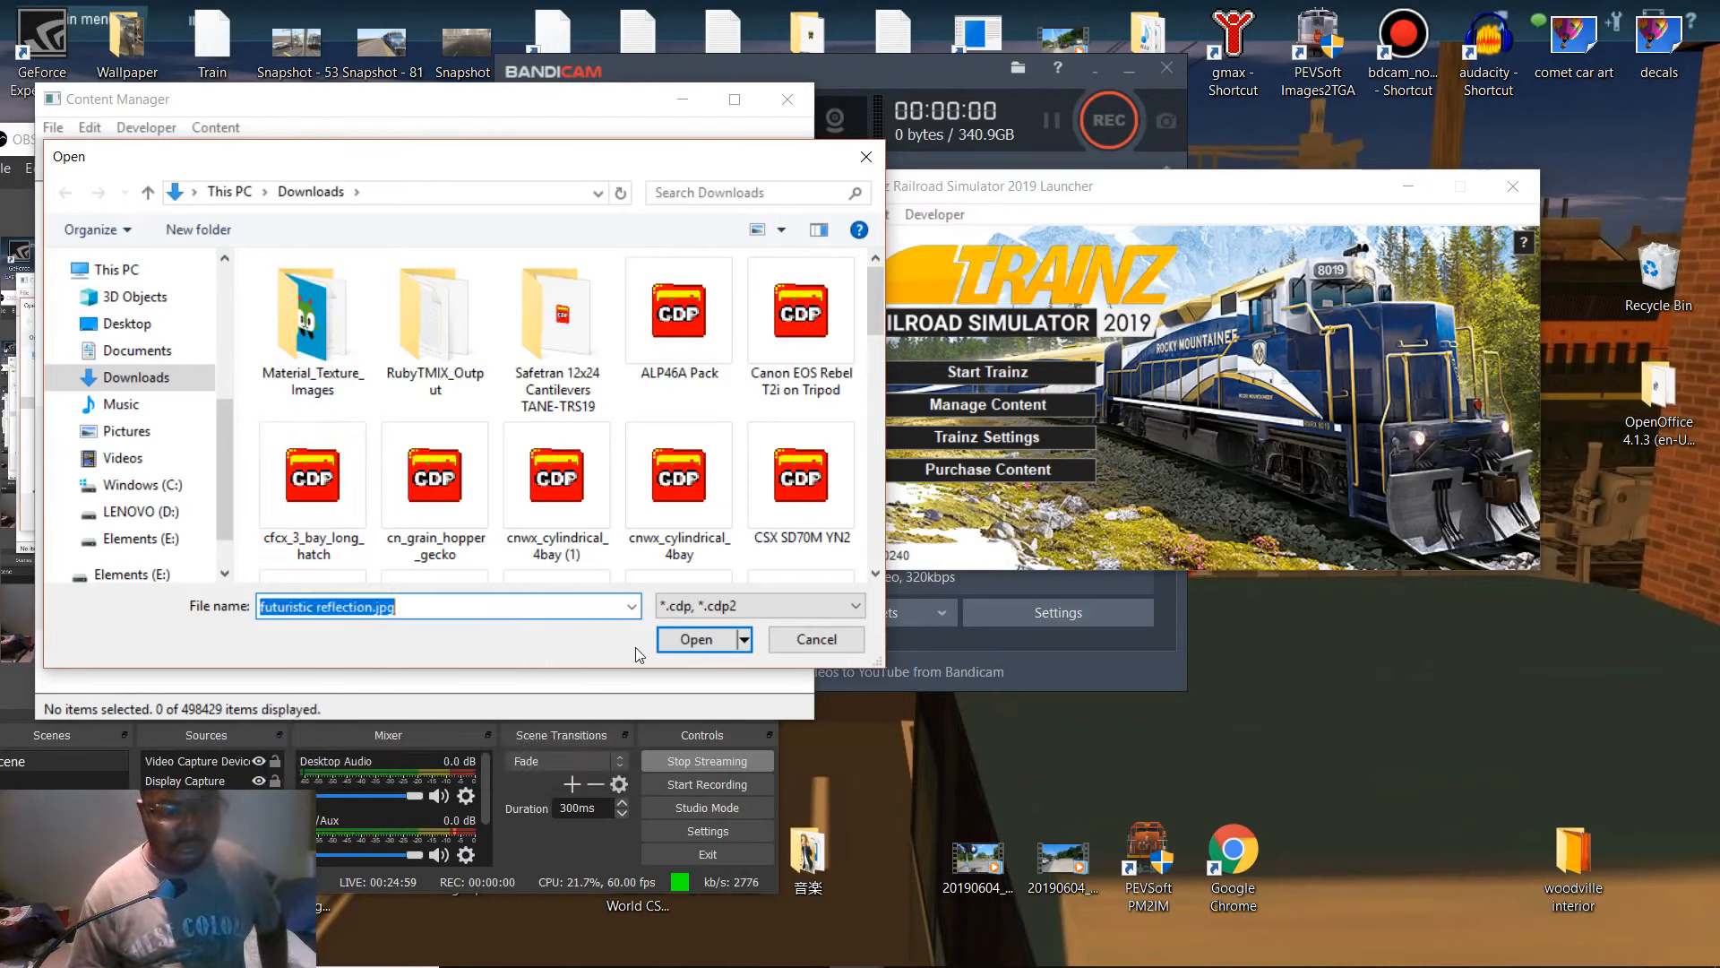
click(702, 638)
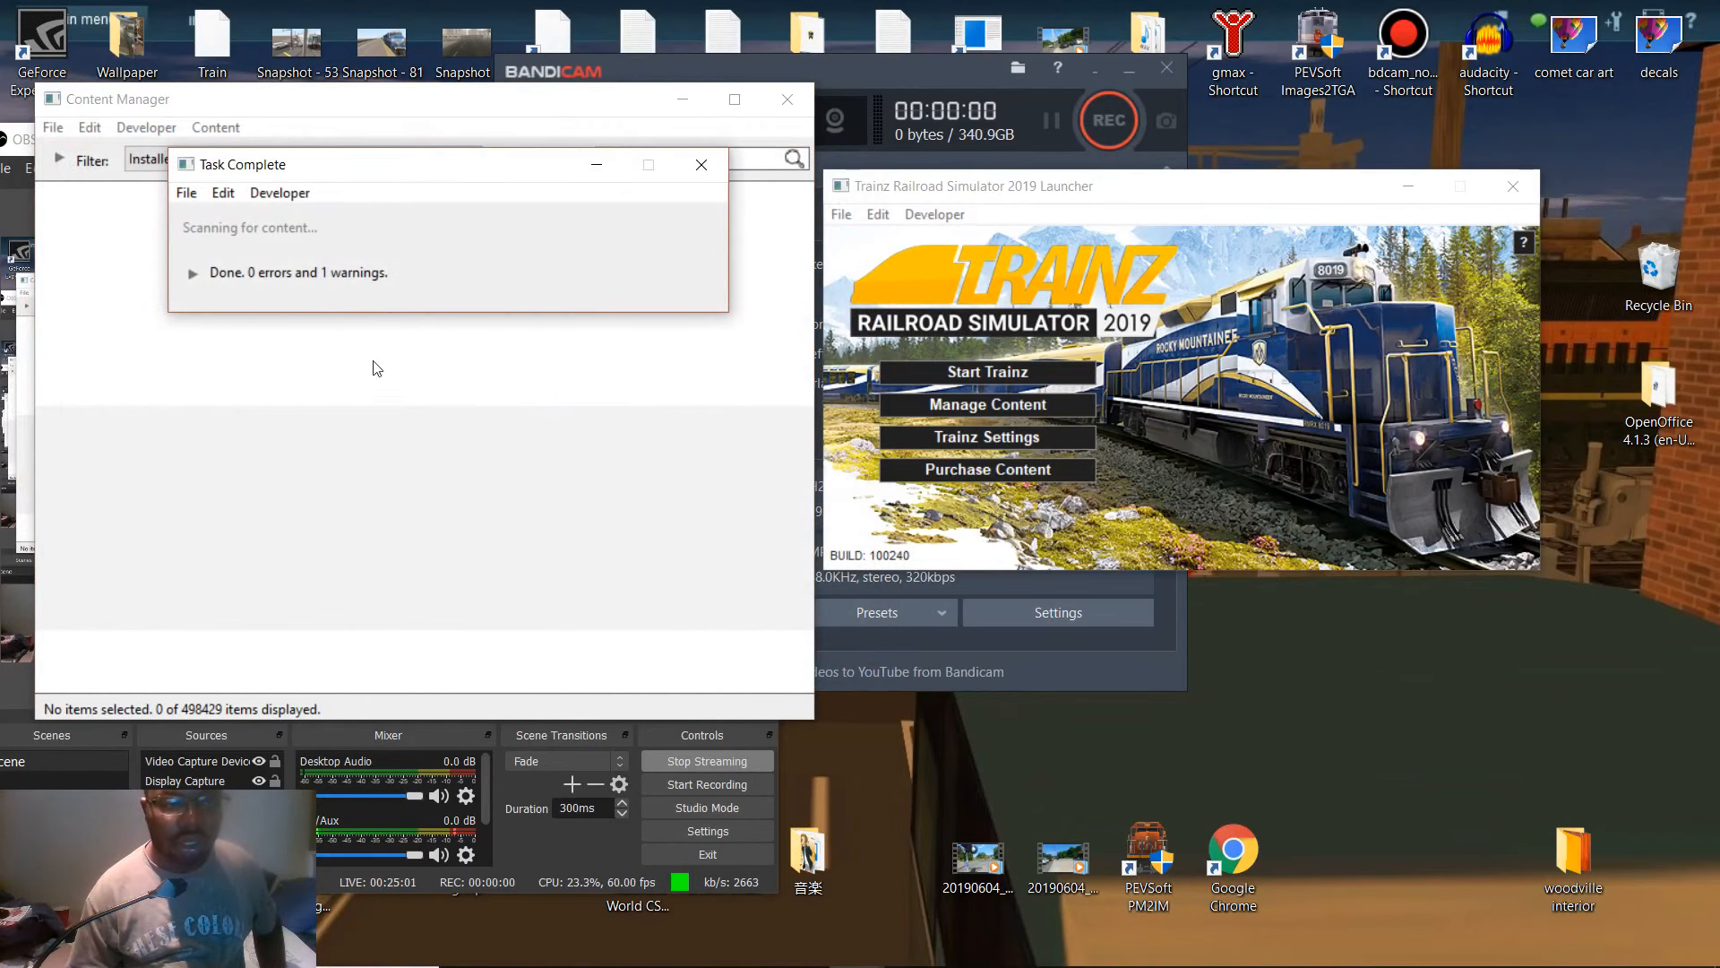
click(190, 276)
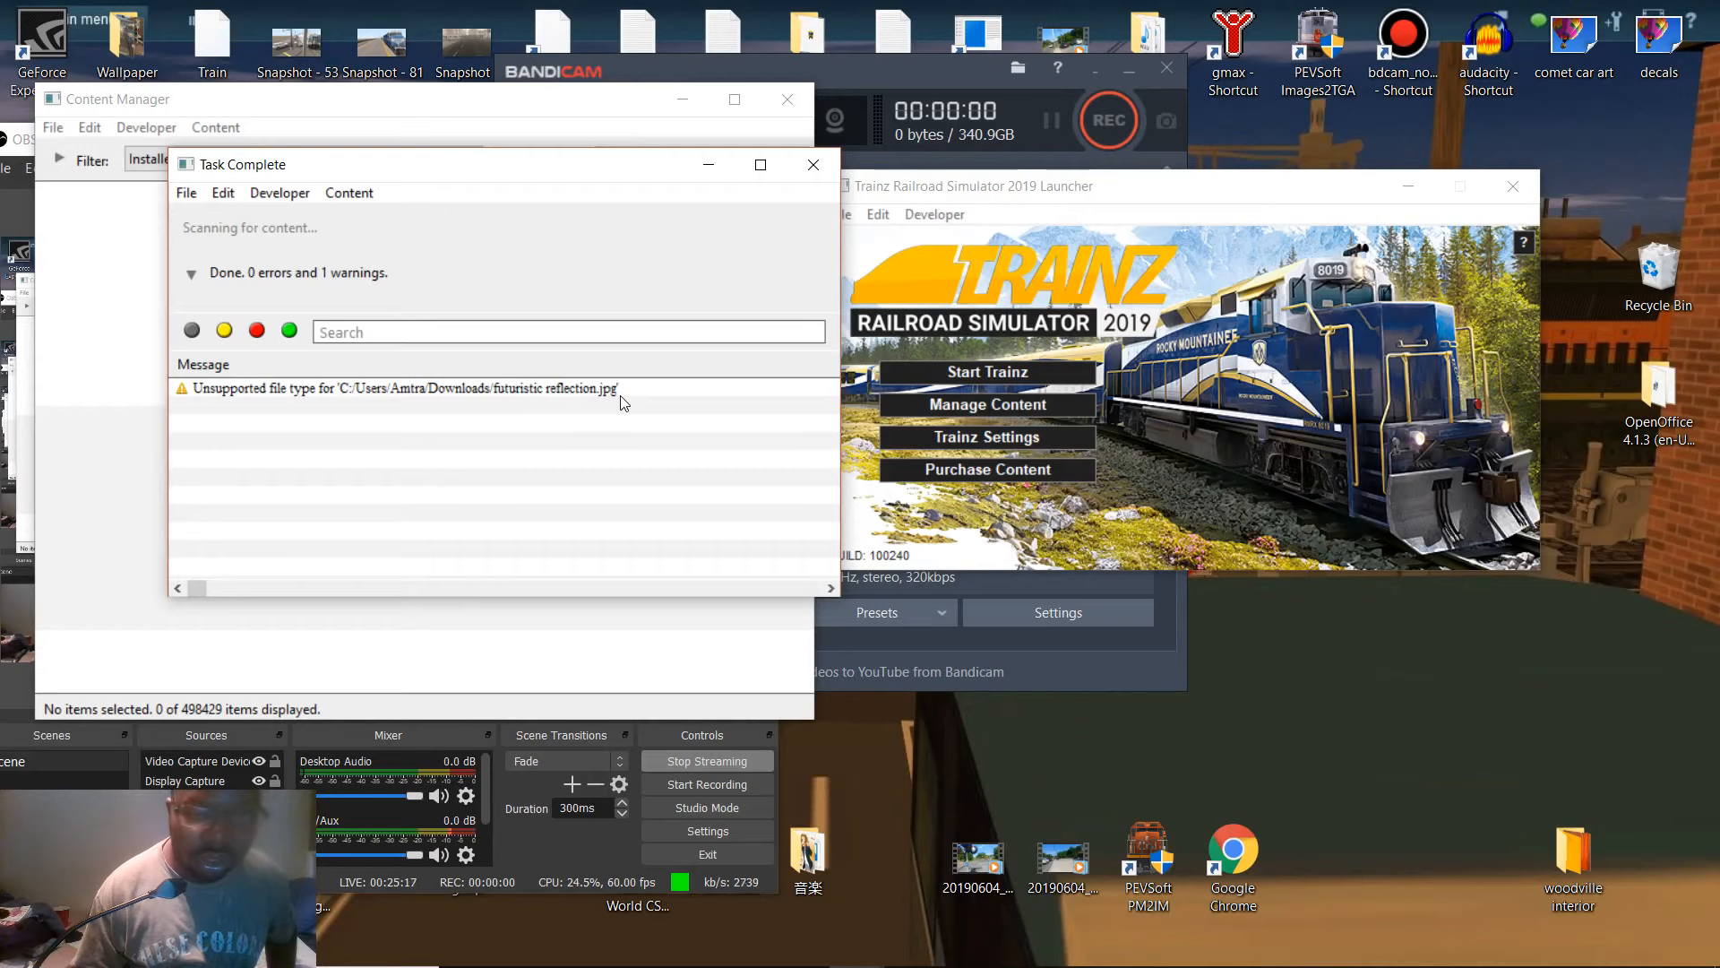
click(814, 164)
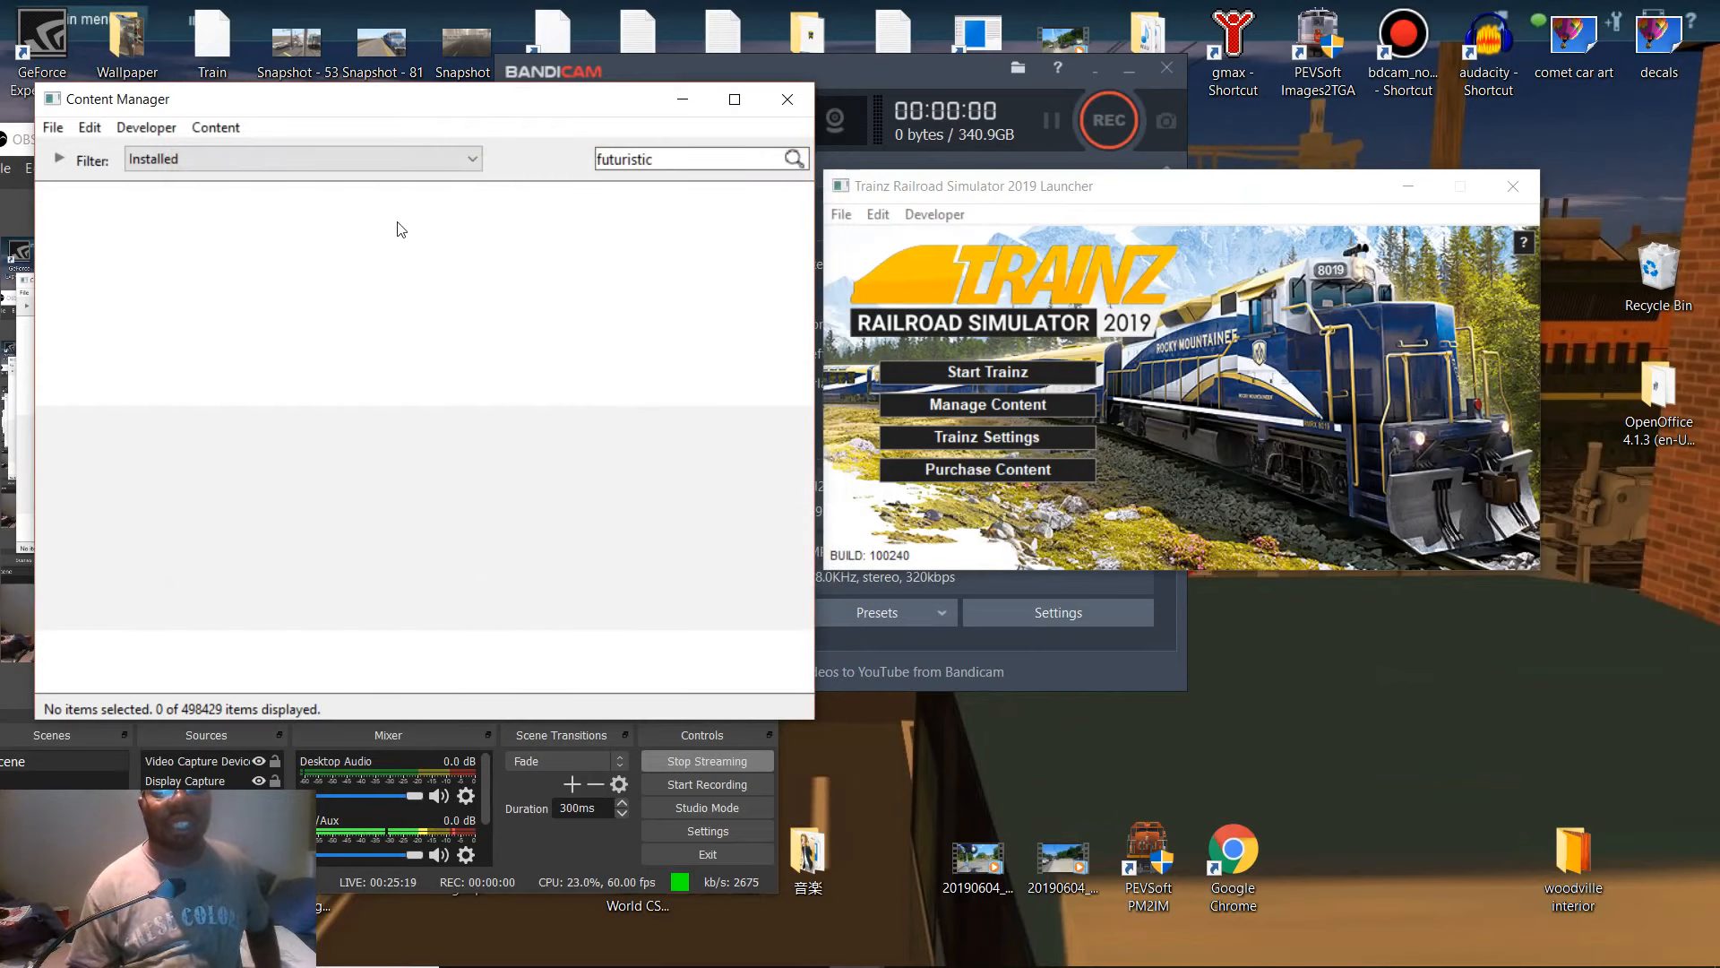
- Retry importing futuristic reflection.jpg from Downloads as a content file, inspect the warning in the task log, and close the report
click(52, 127)
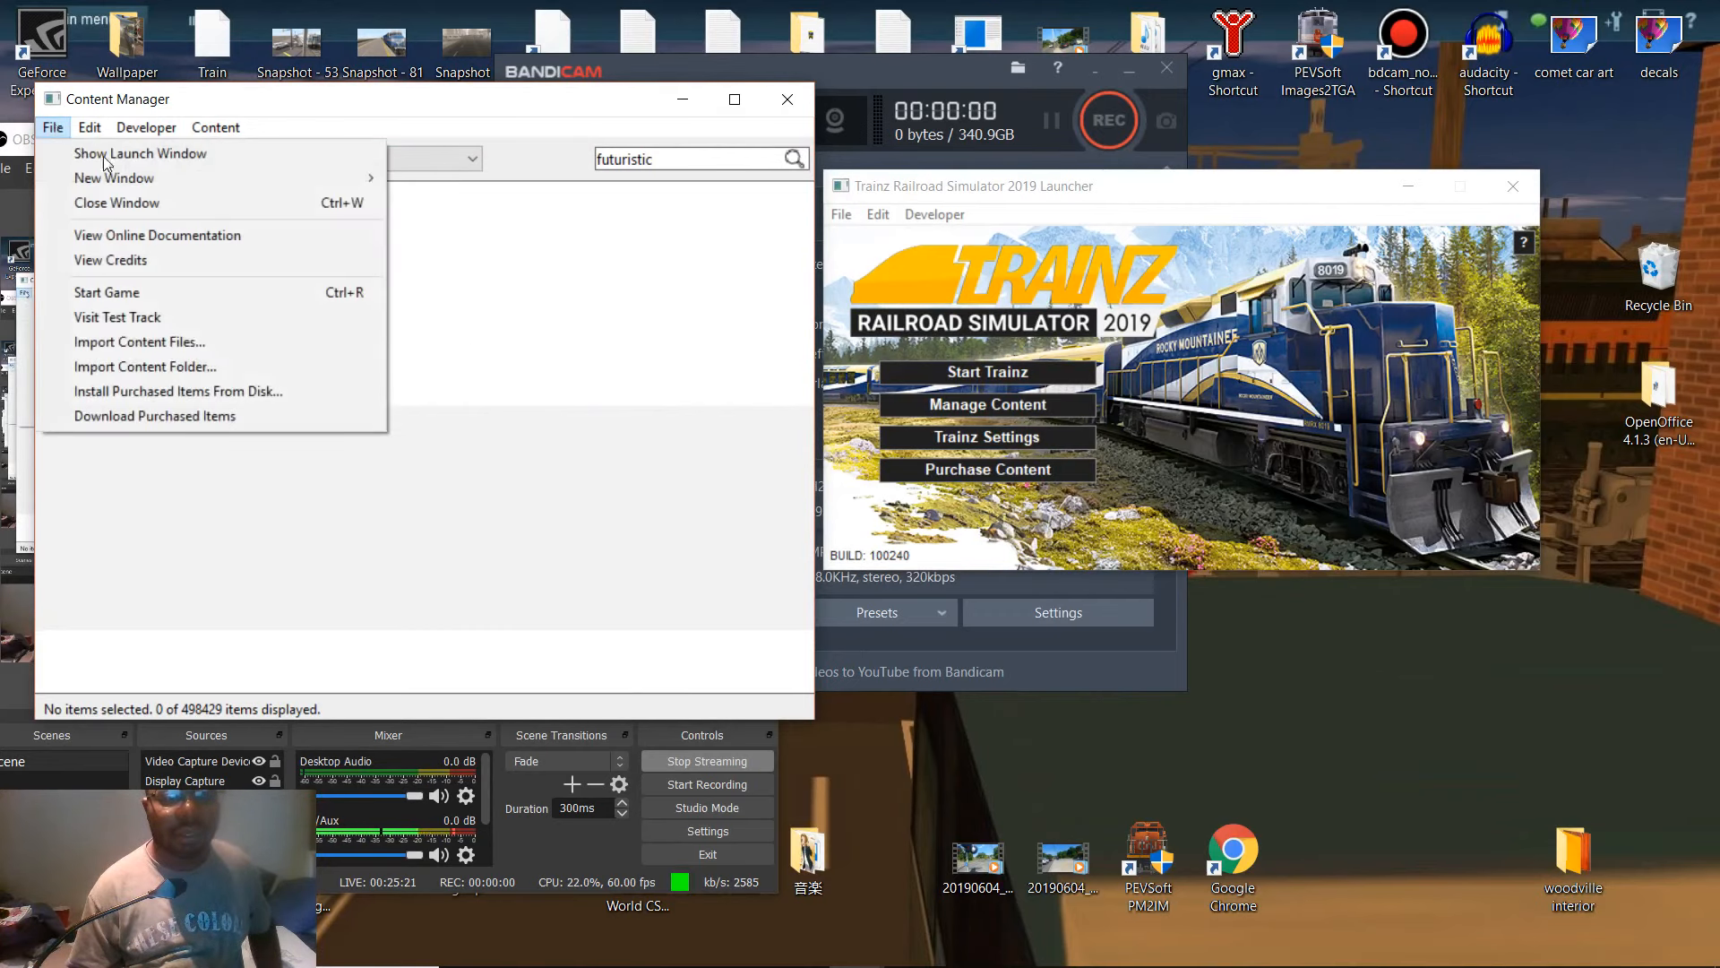
click(172, 341)
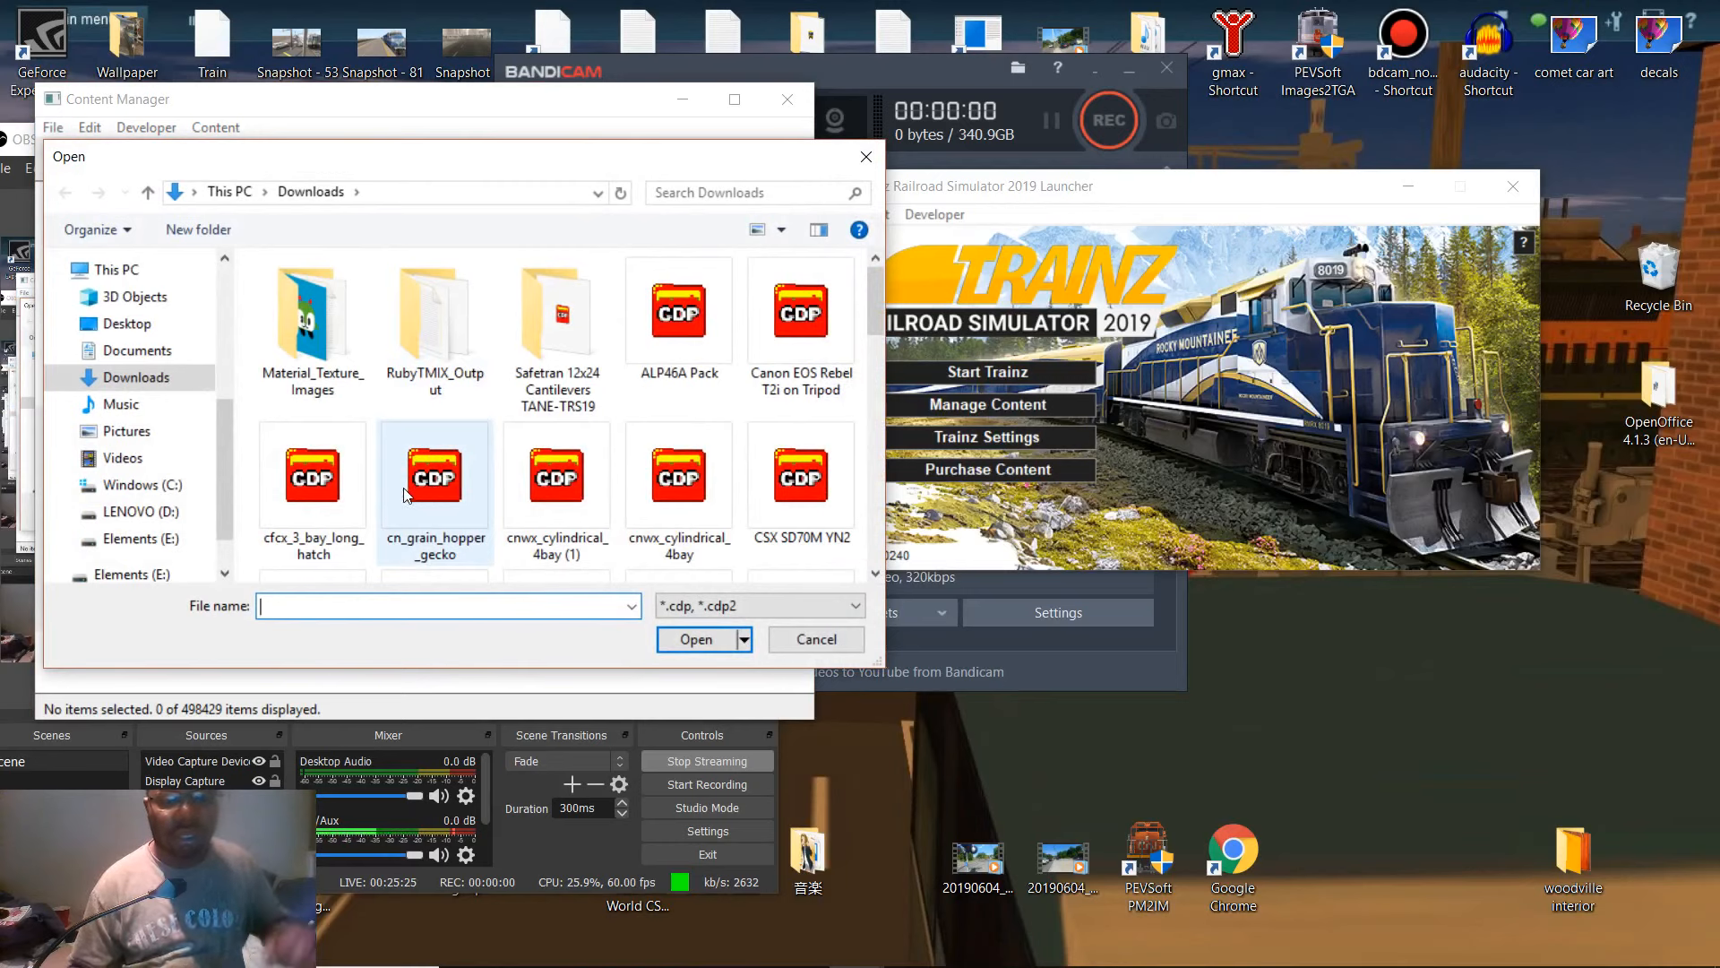
text(ff)
key(BackSpace)
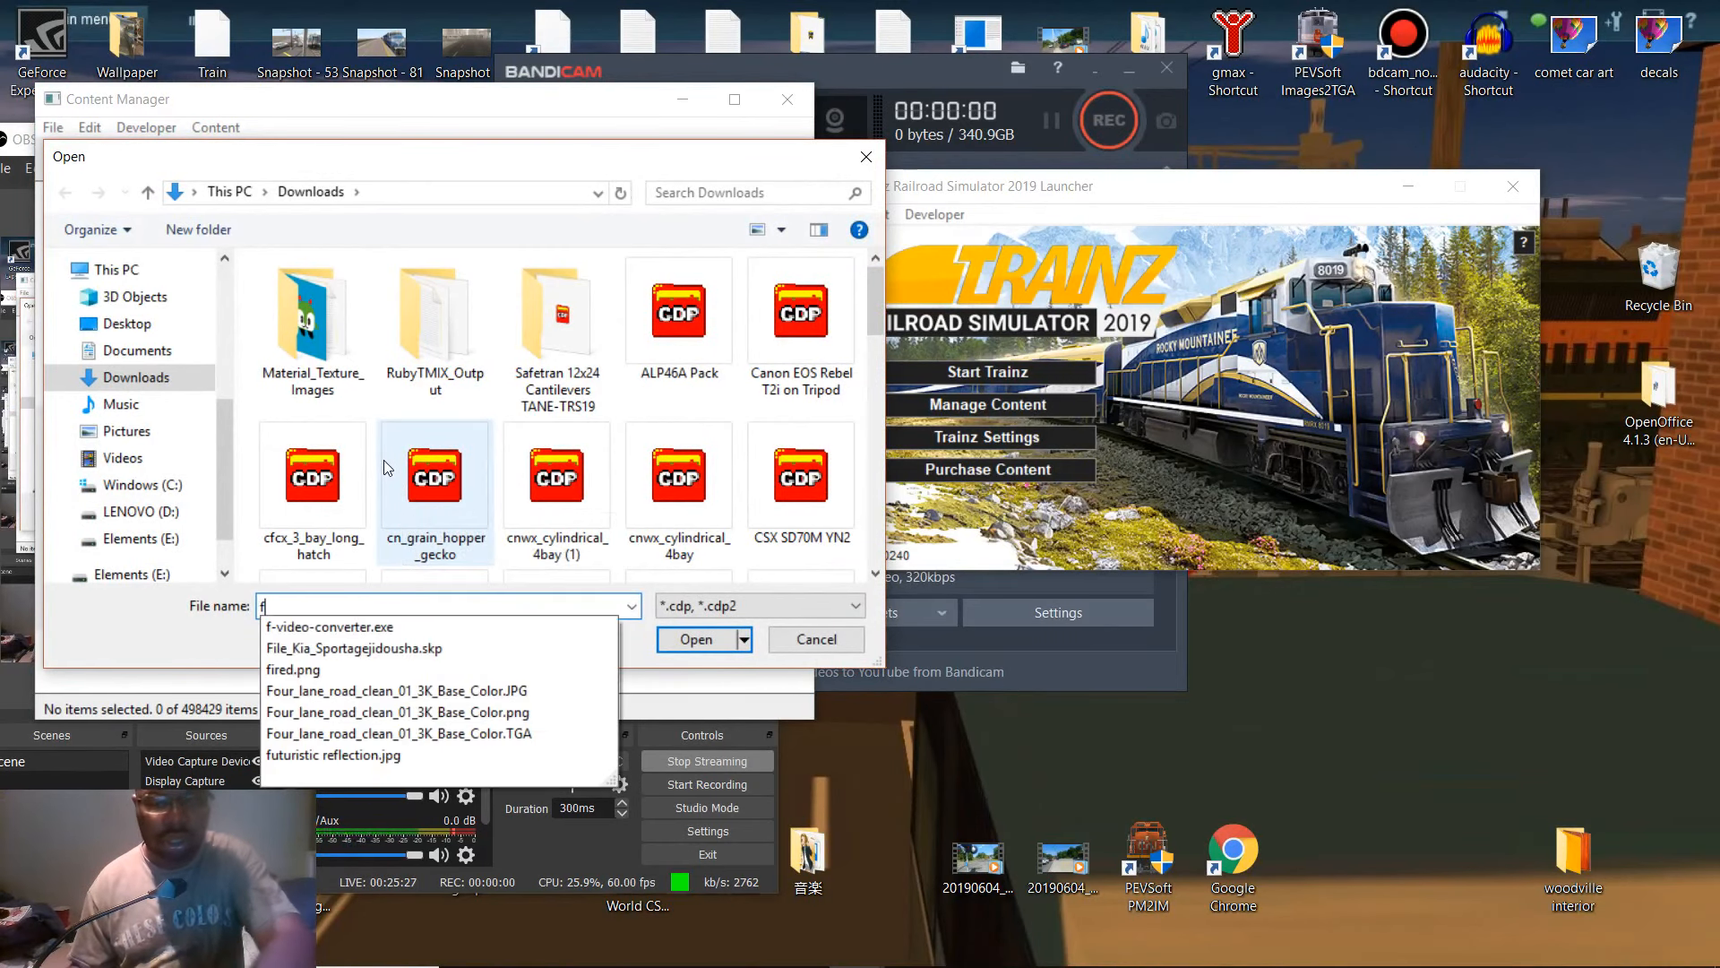
text(u)
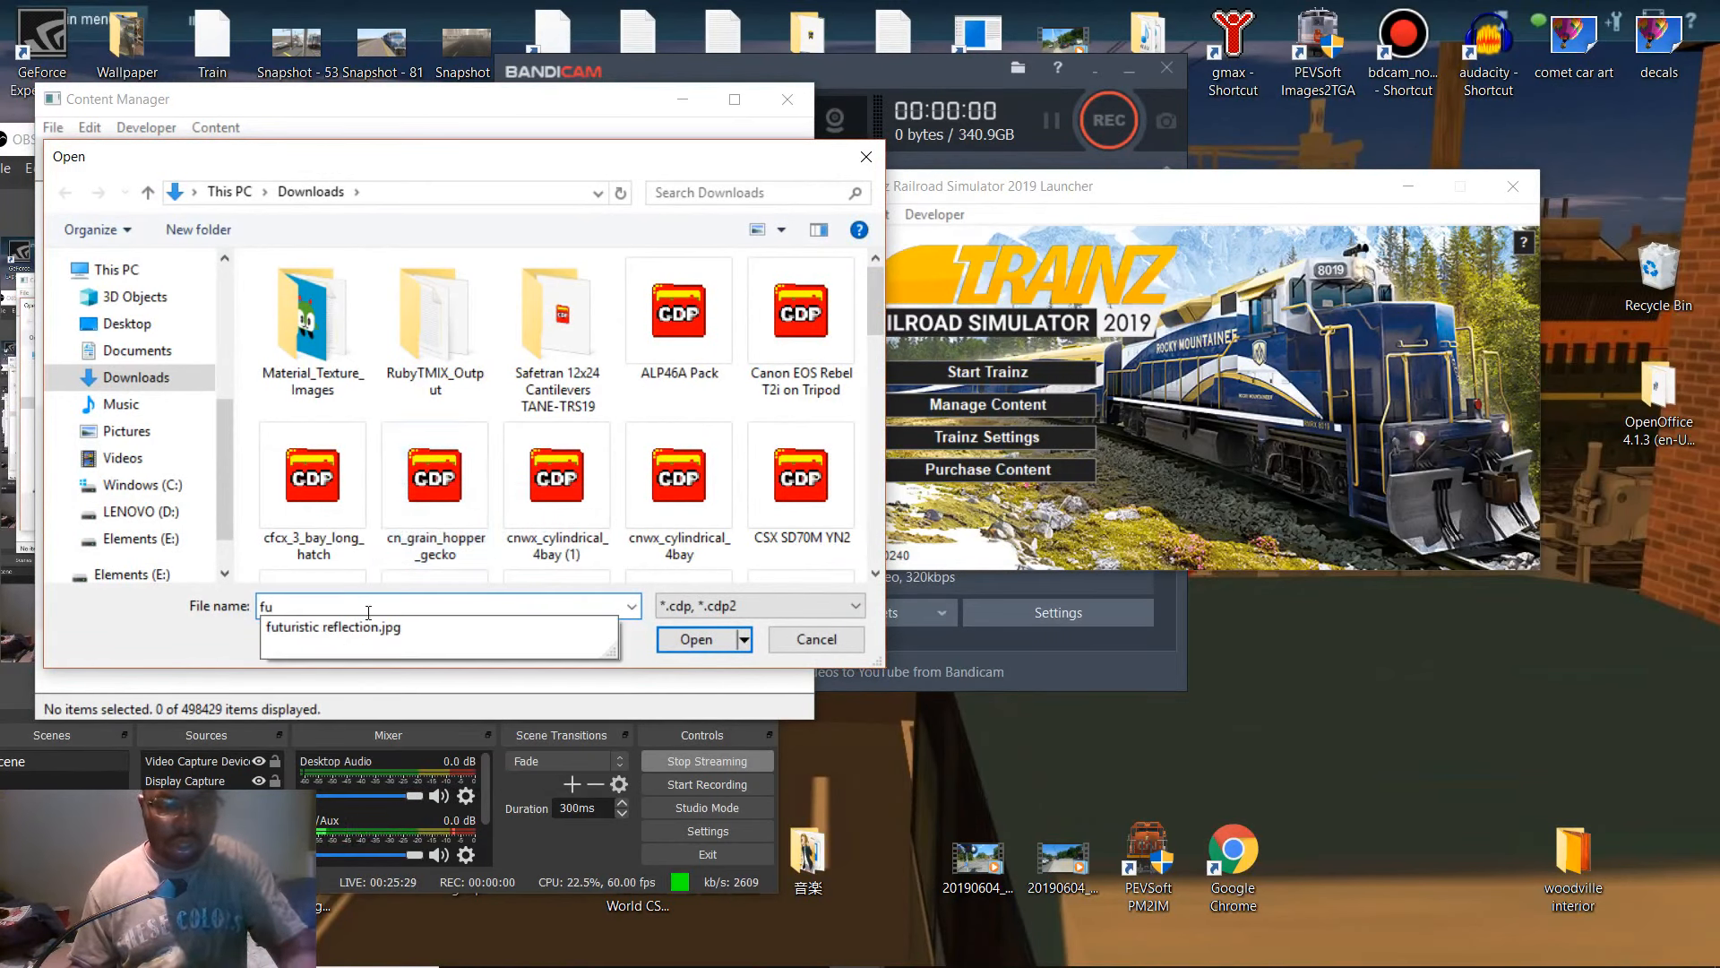
click(362, 624)
click(712, 636)
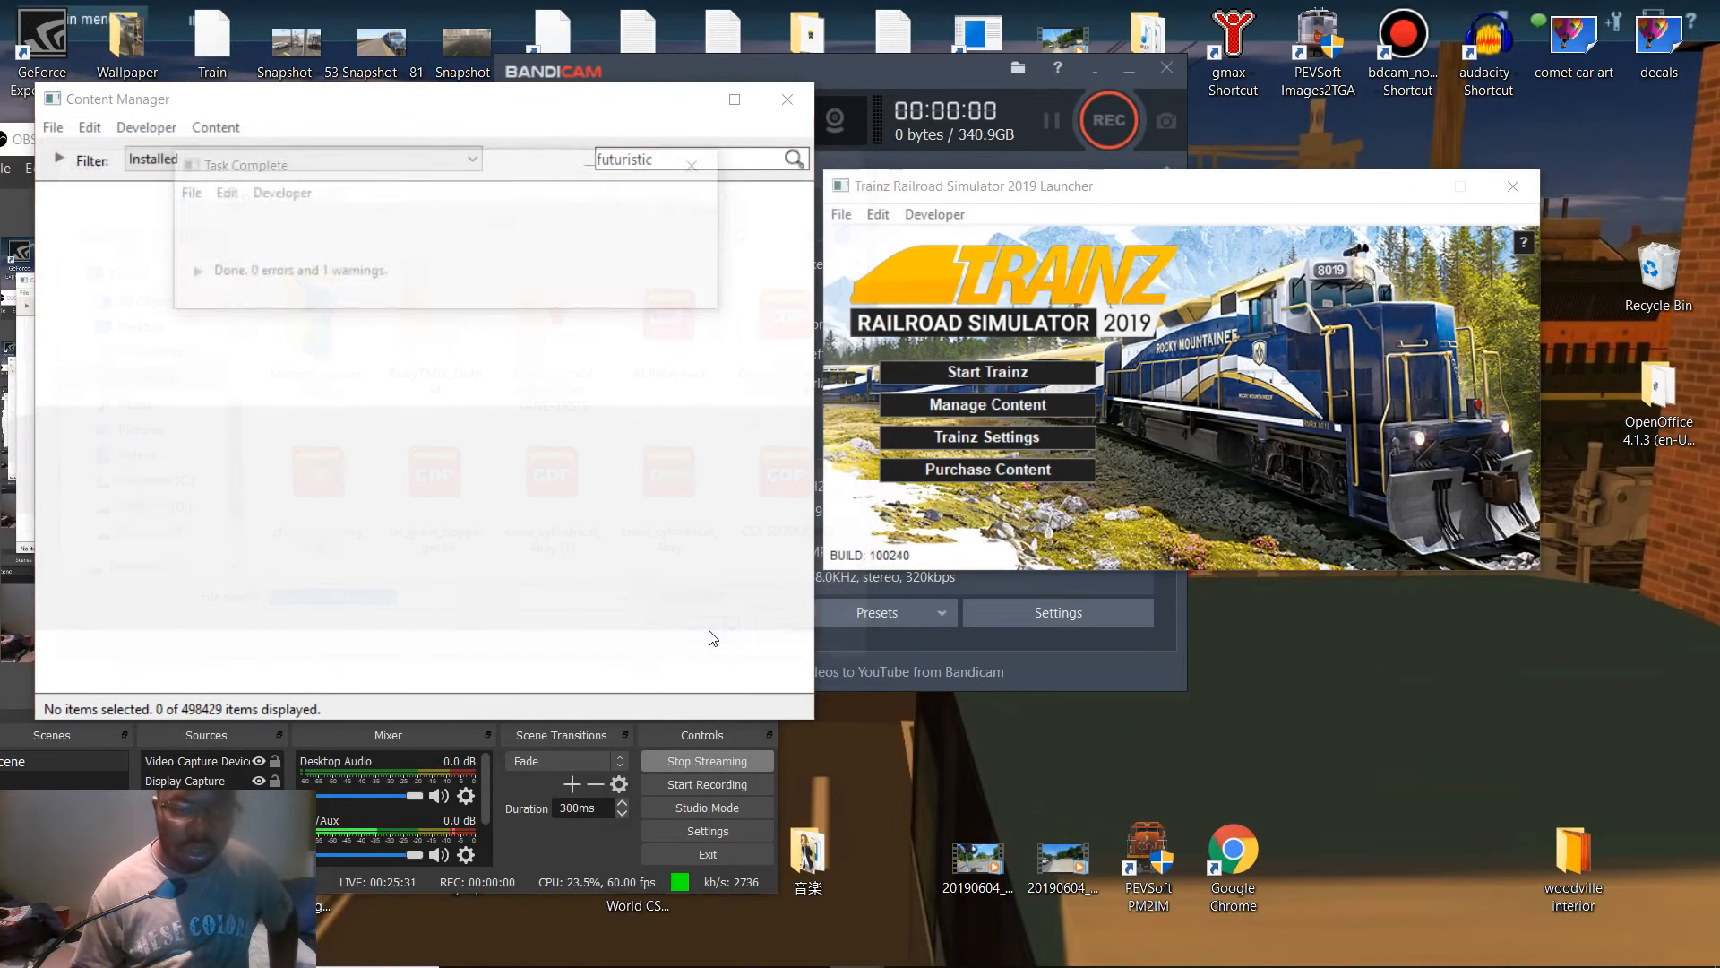
click(191, 274)
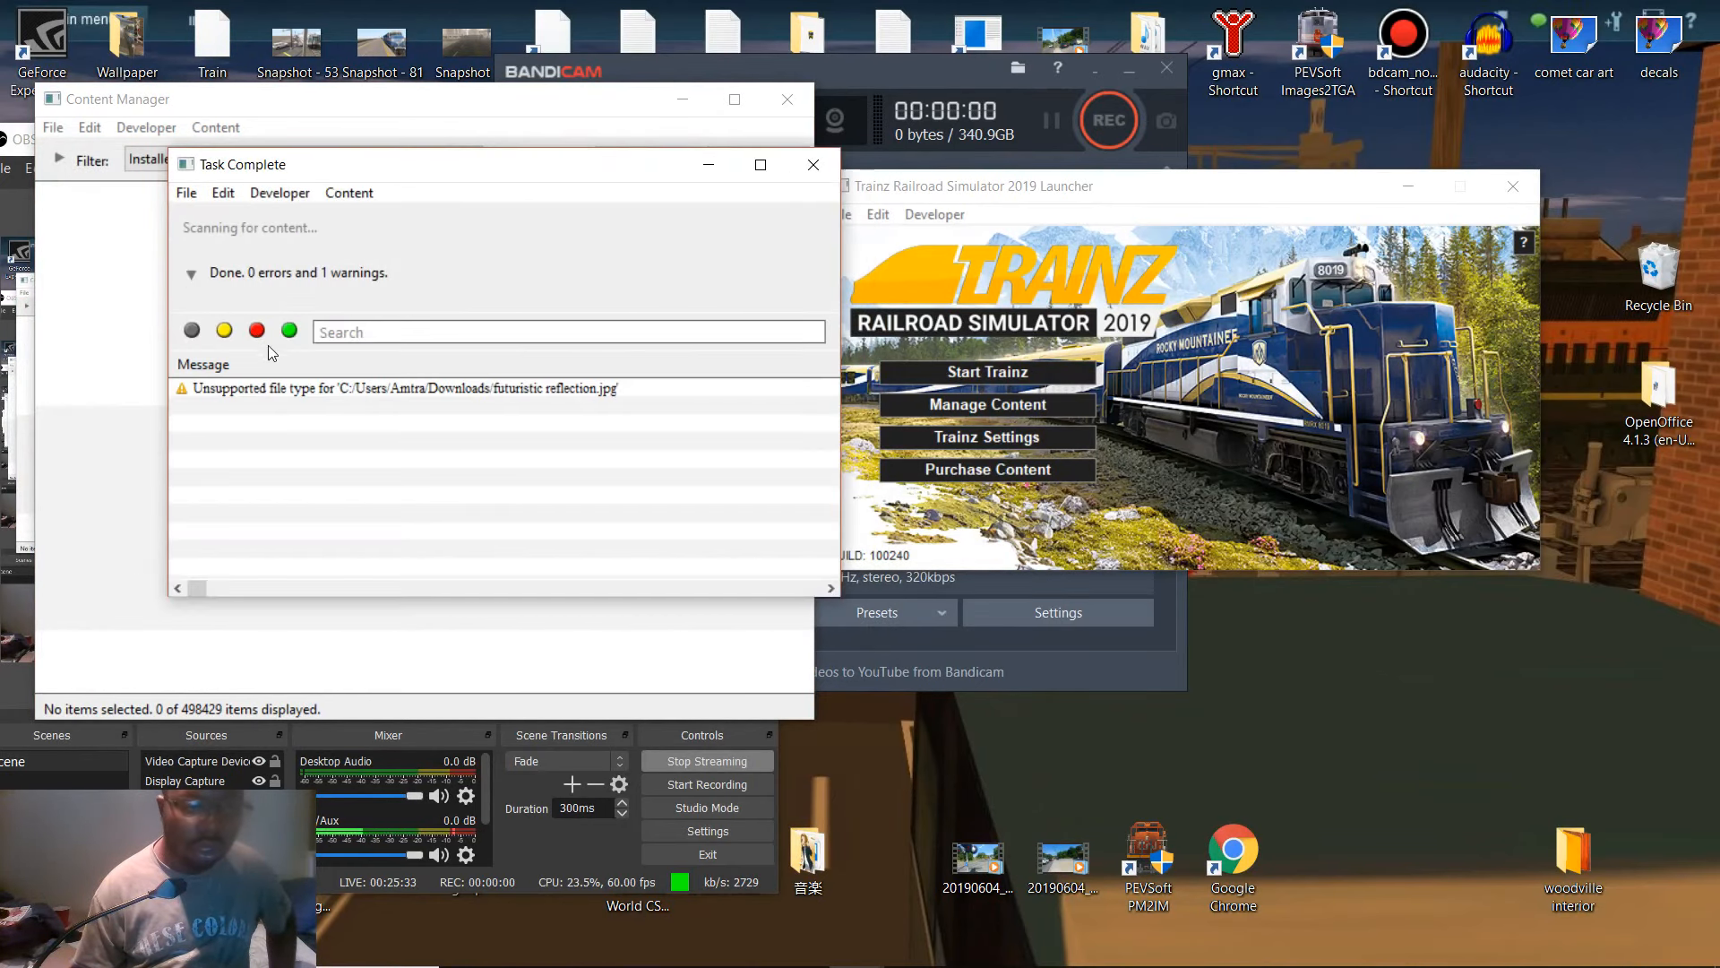
click(353, 394)
right_click(355, 397)
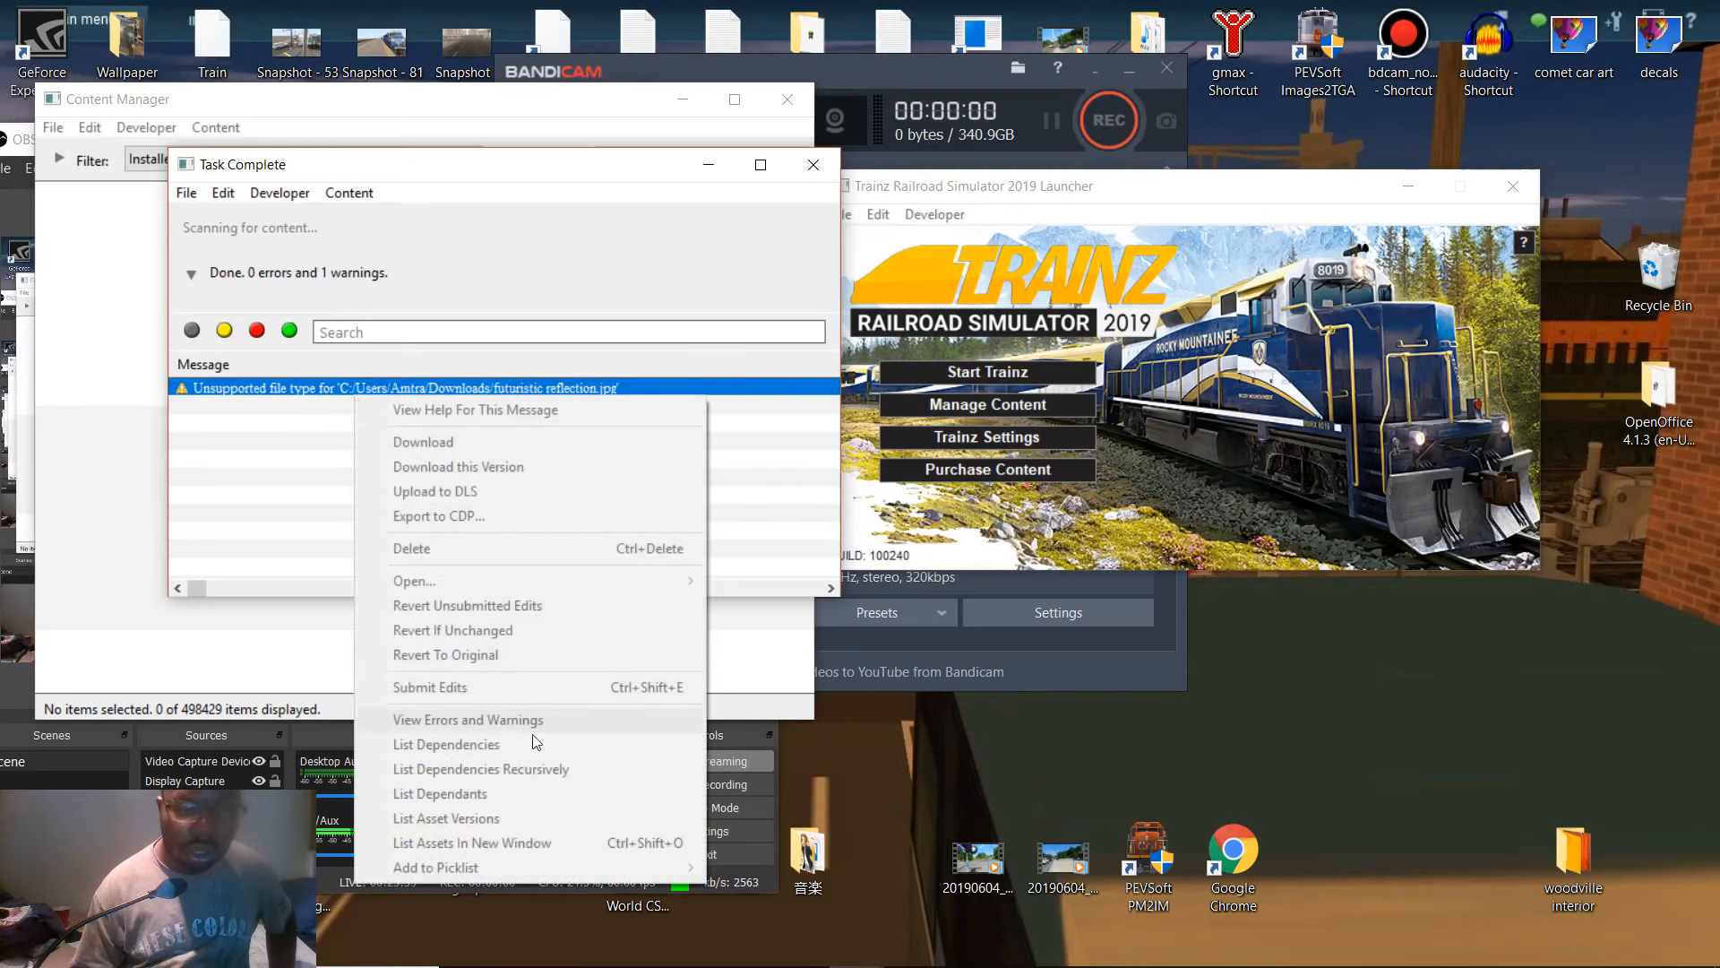
click(283, 437)
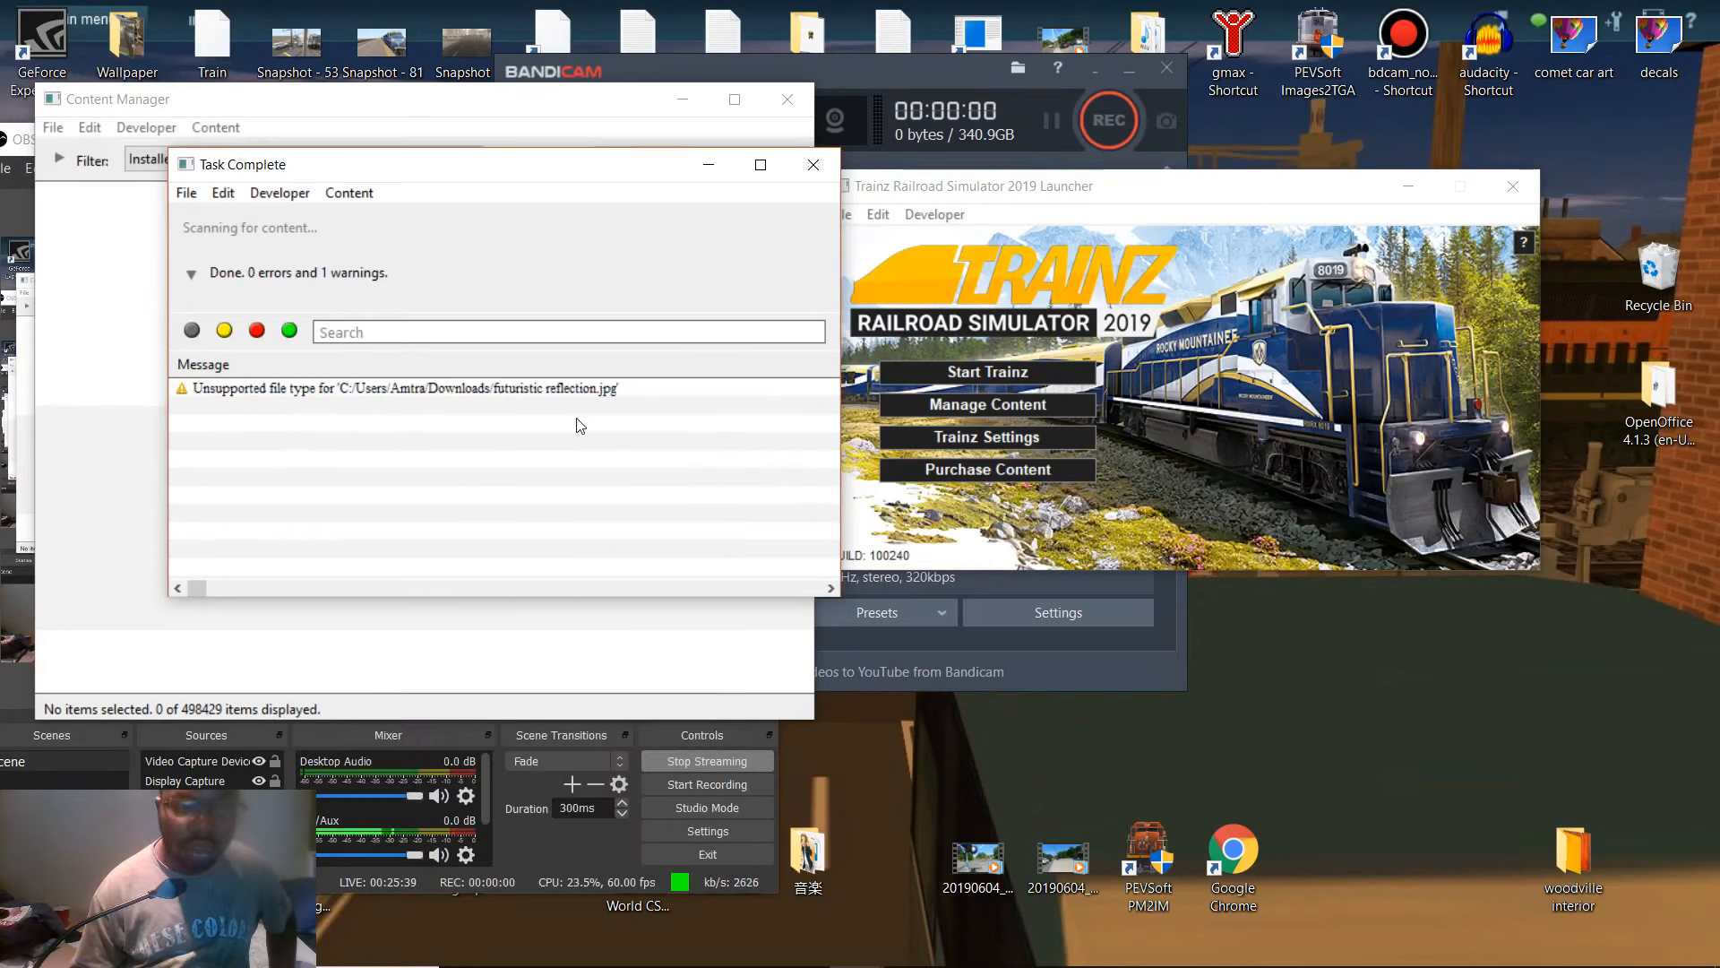
click(814, 164)
- Close the Trainz Railroad Simulator 2019 windows, switch to content management in Trainz: A New Era, and search the installed content for "futuristic"
click(788, 99)
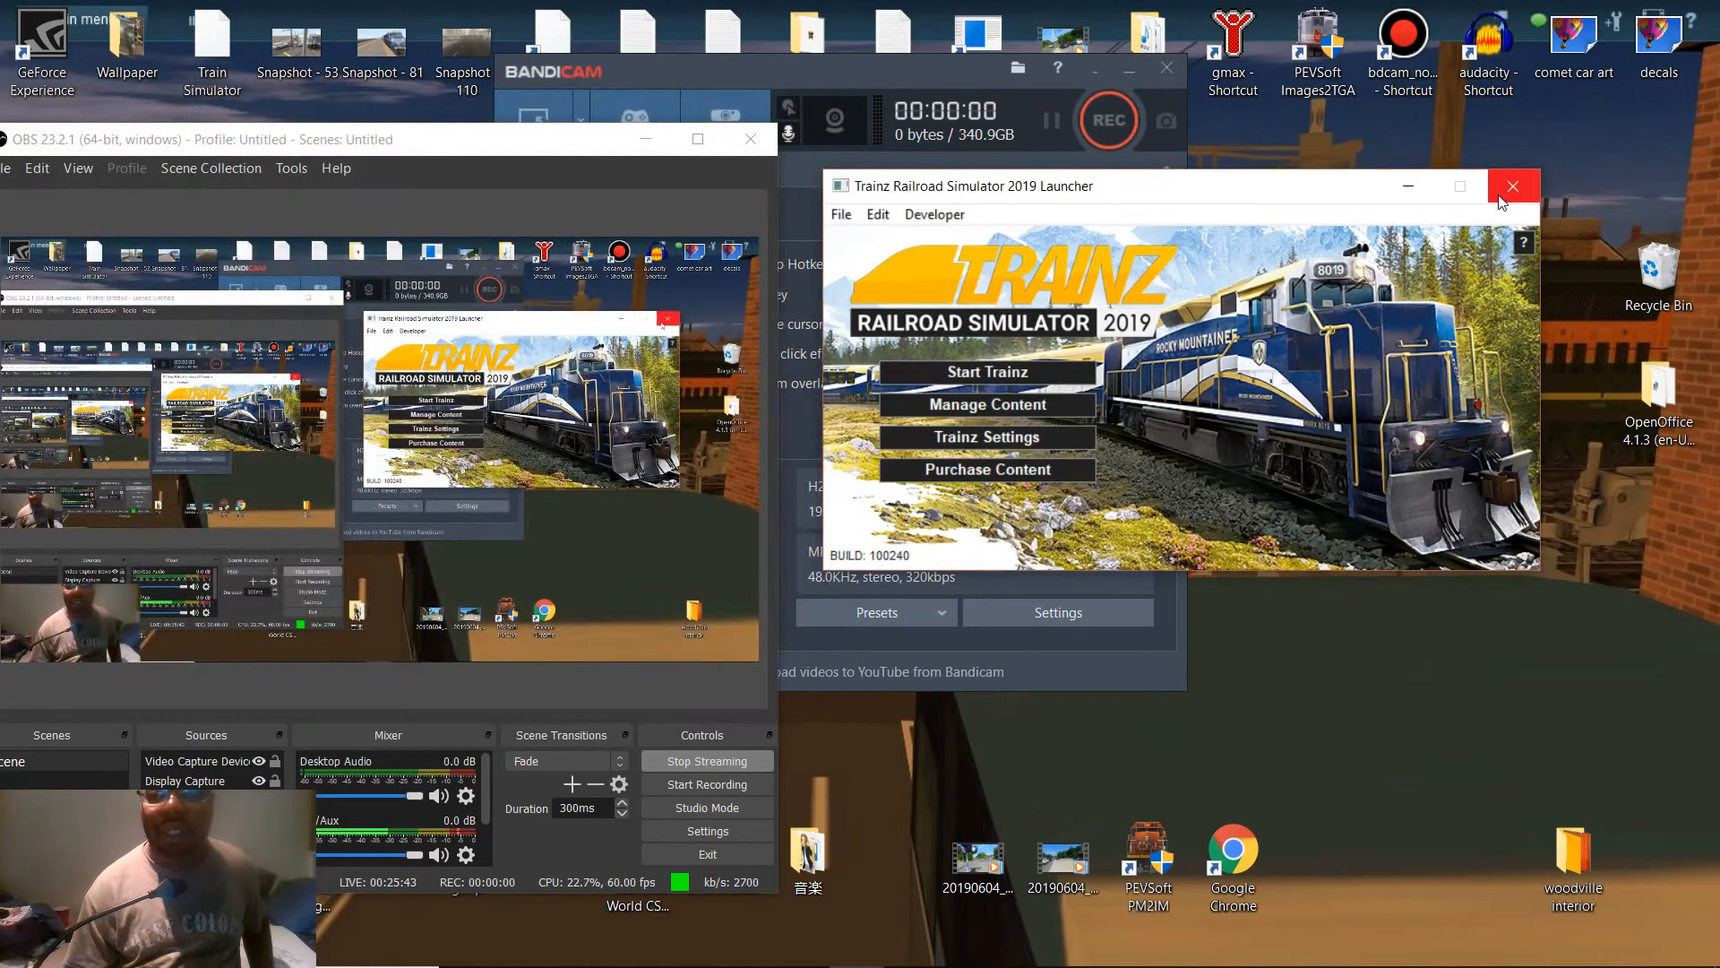
click(1513, 187)
mouse_move(904, 966)
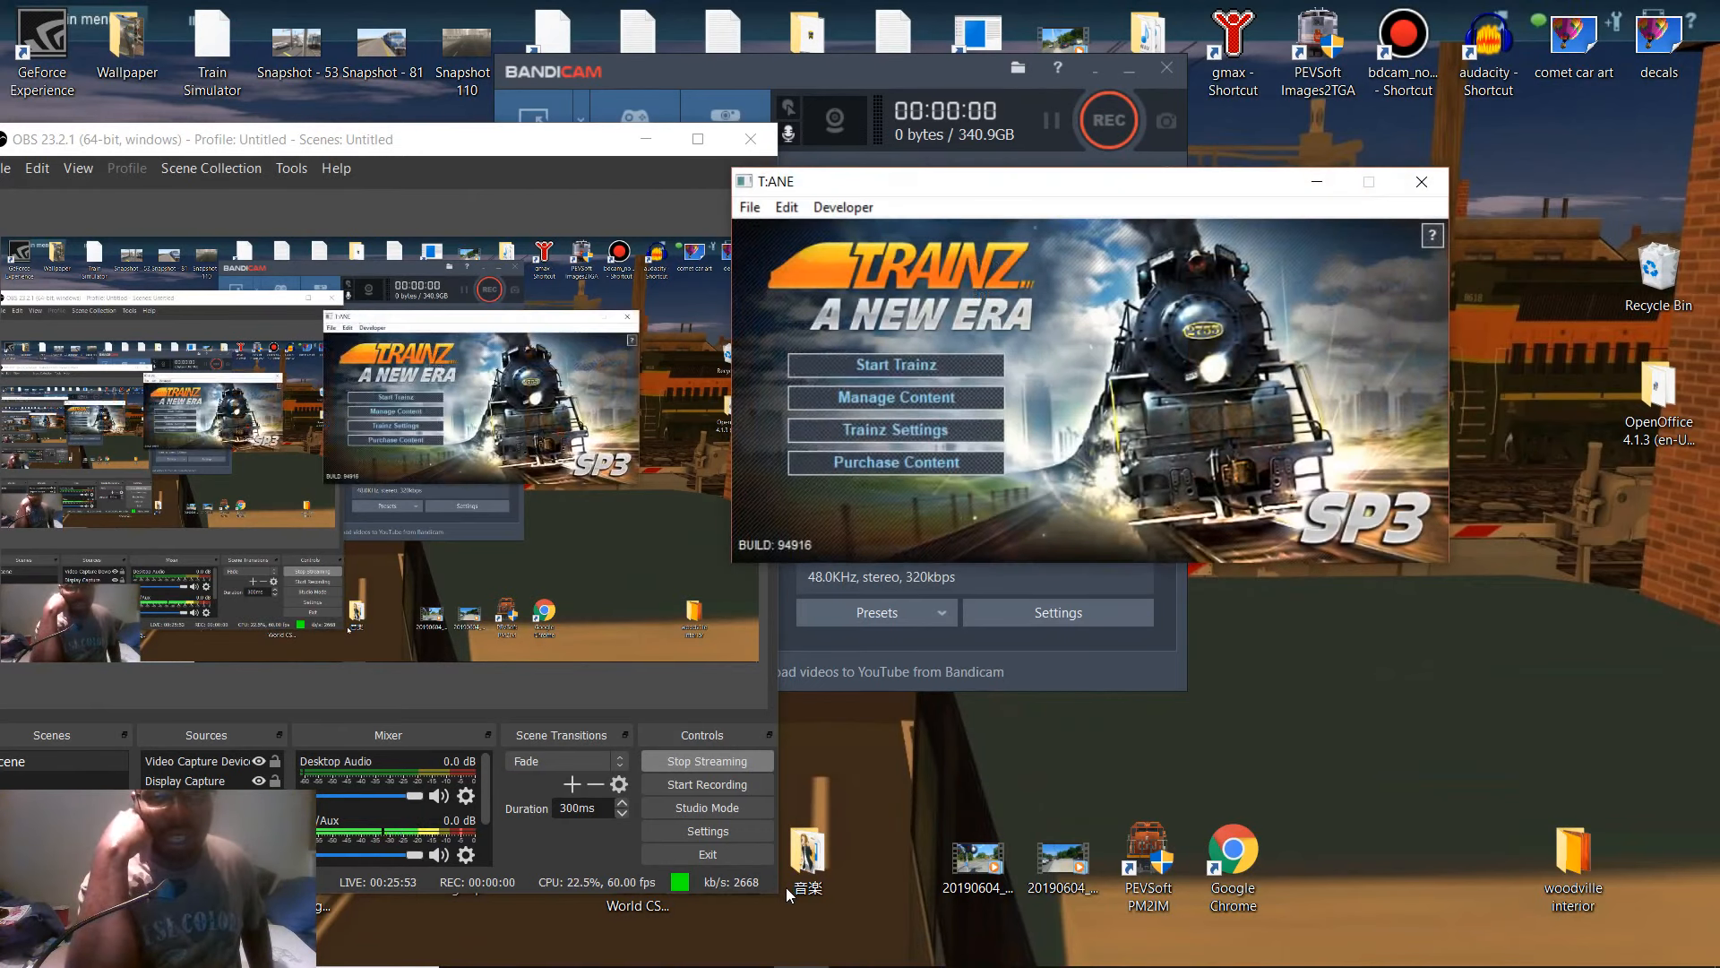
click(879, 396)
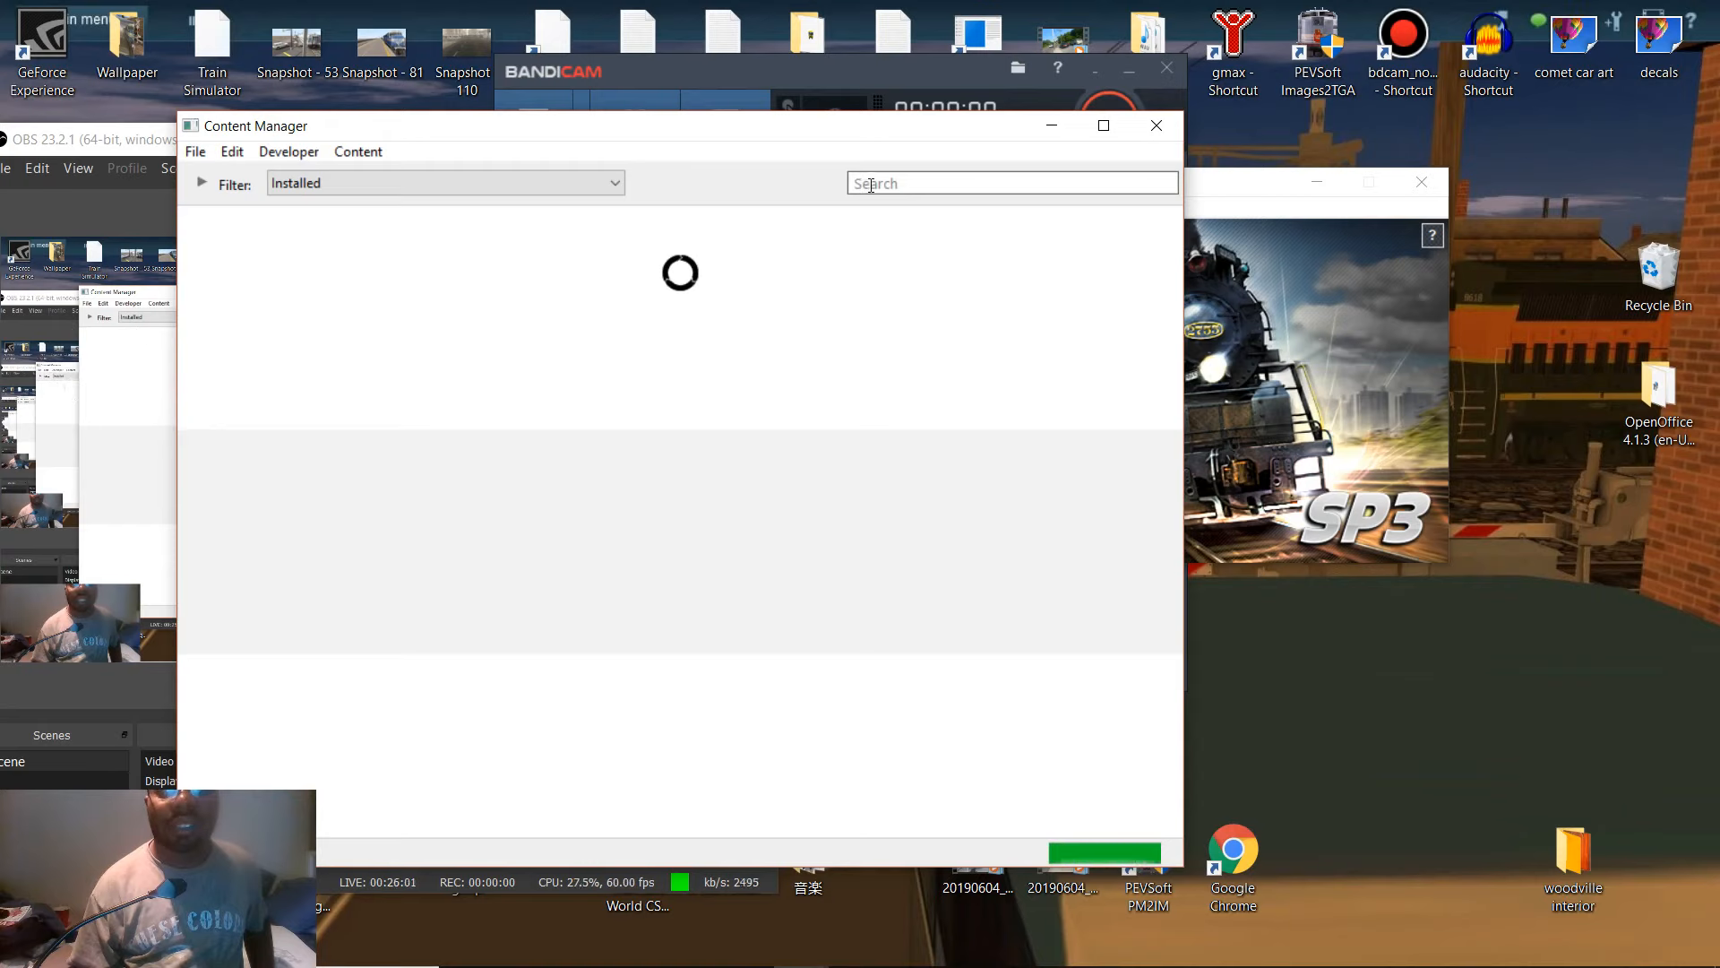
text(futur)
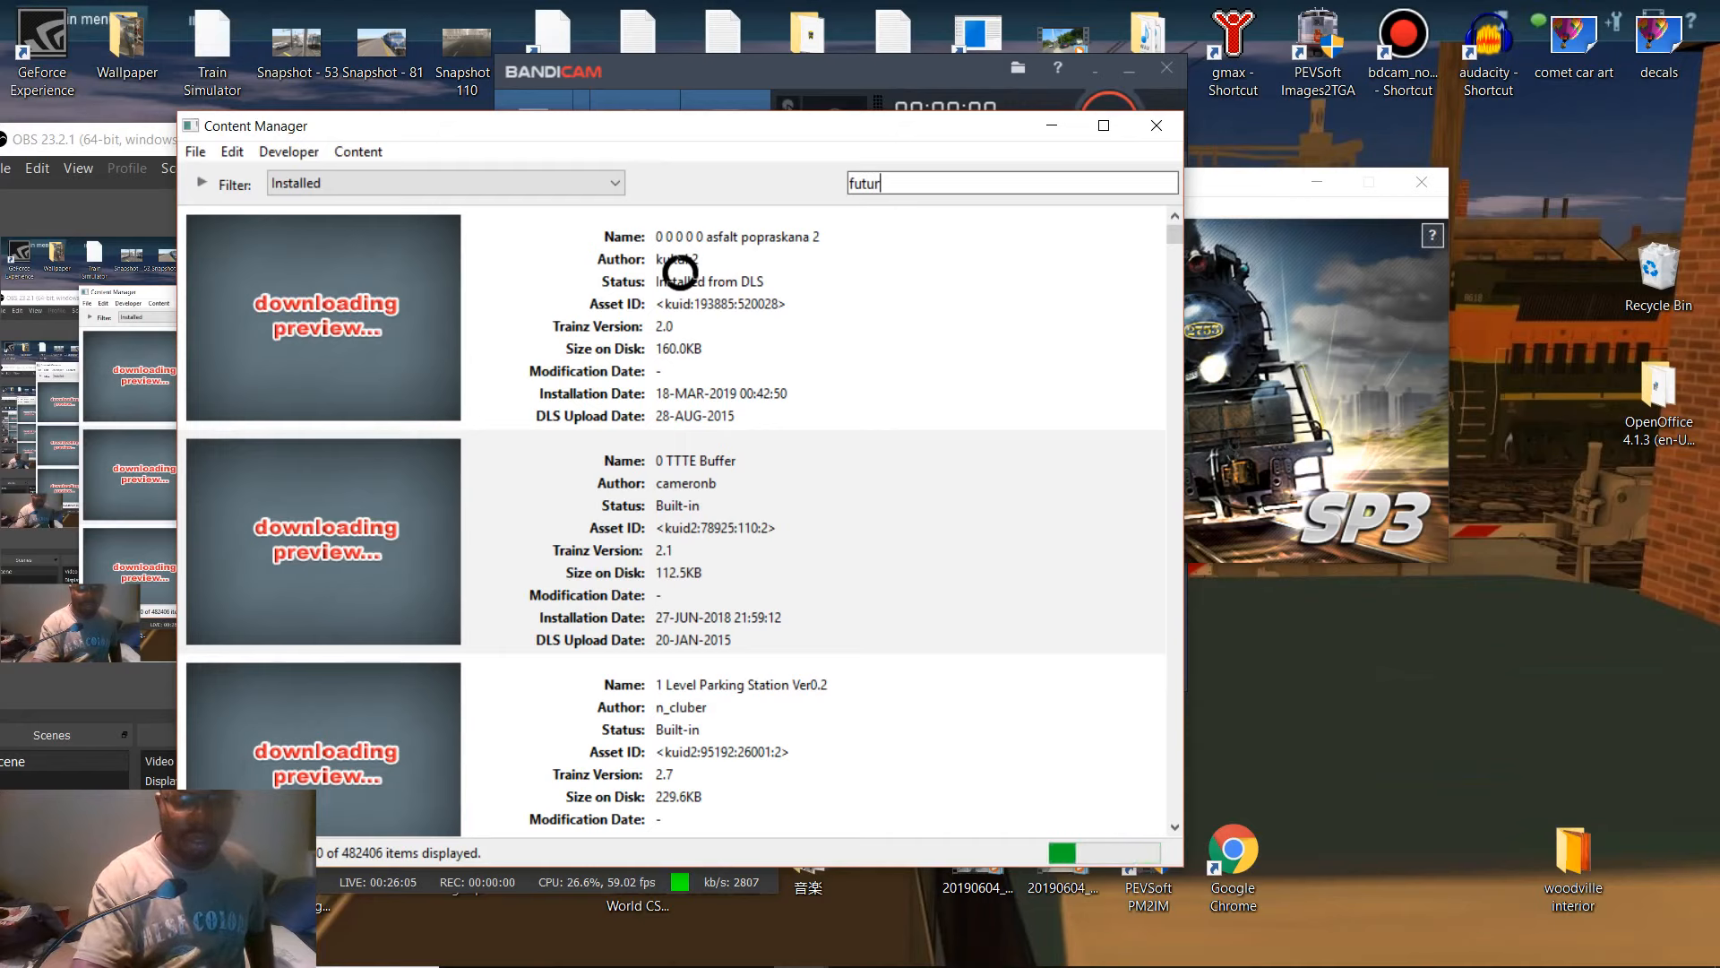
text(istic)
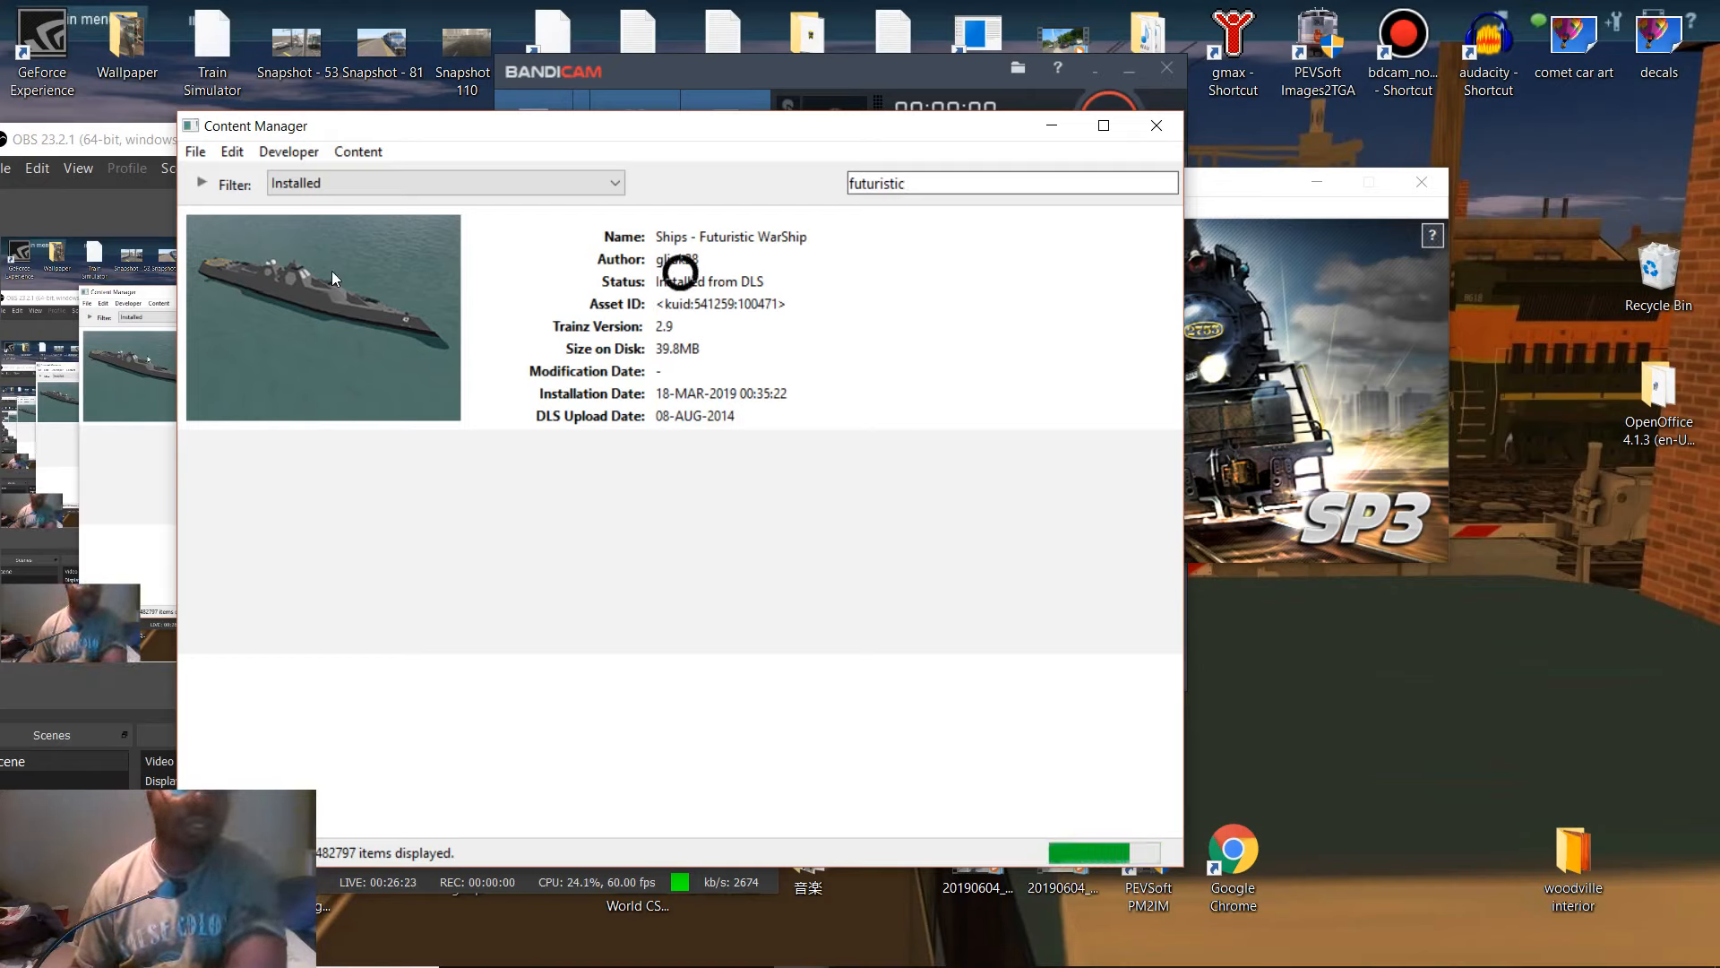
- Import Futeristic Track 100ft Type 01 Blue.cdp from the Elements (E:) drive as a content file and close the task report
click(195, 151)
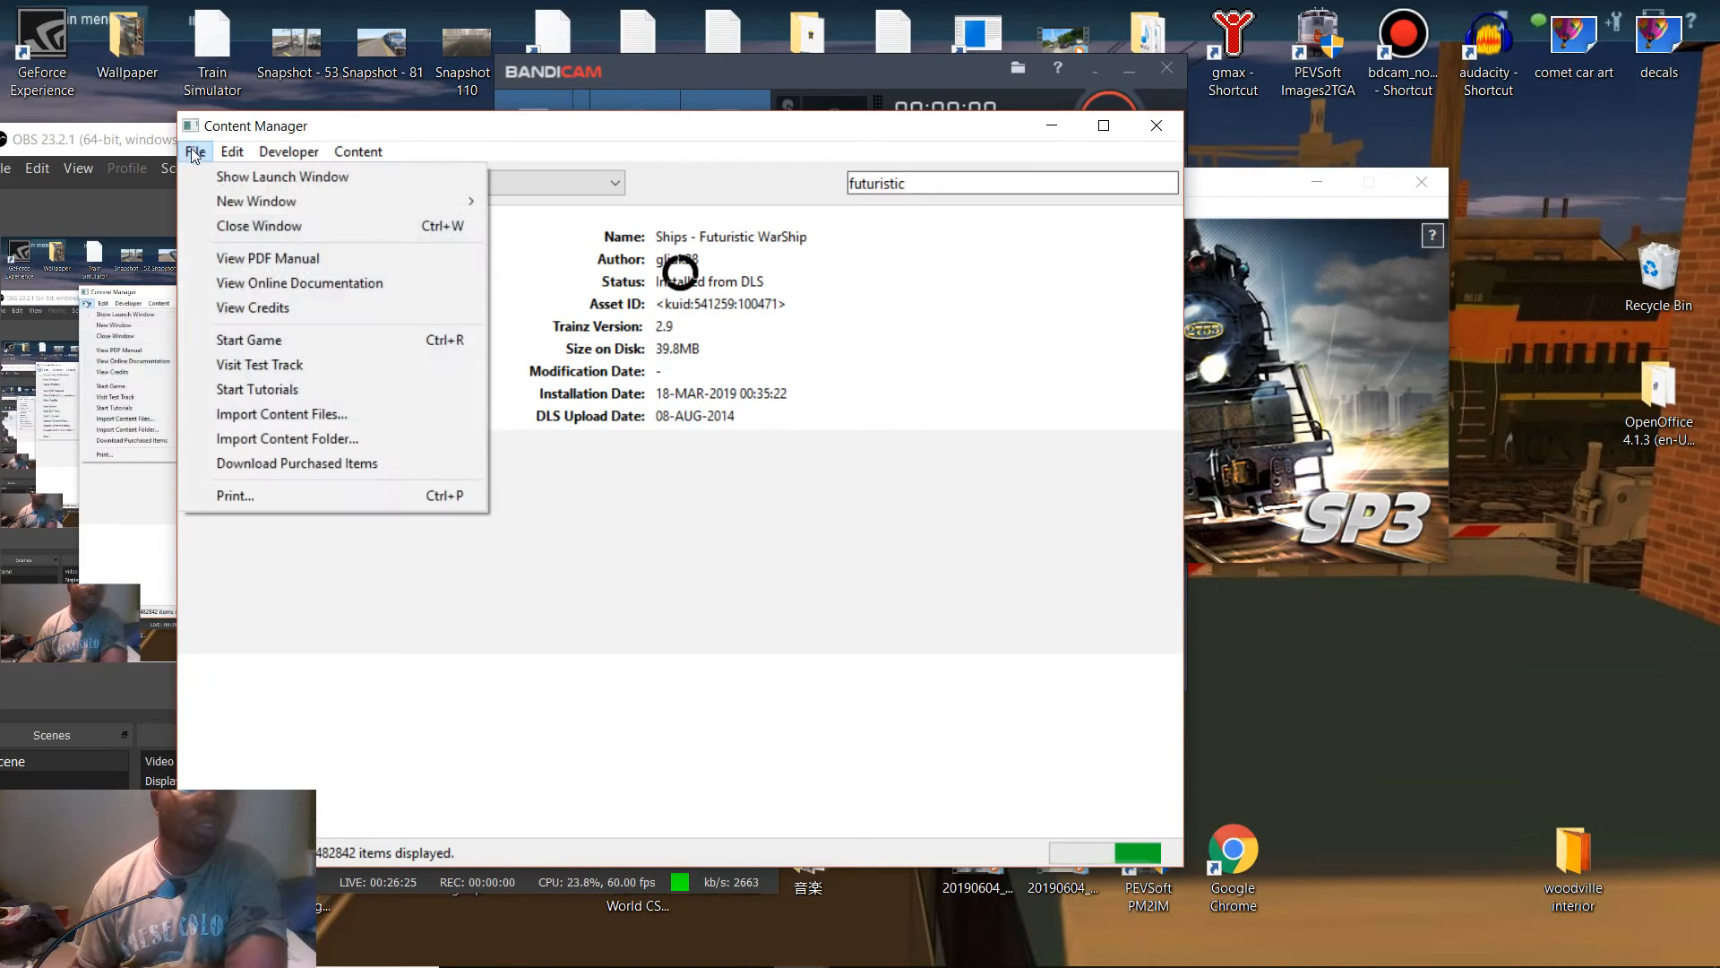
click(320, 414)
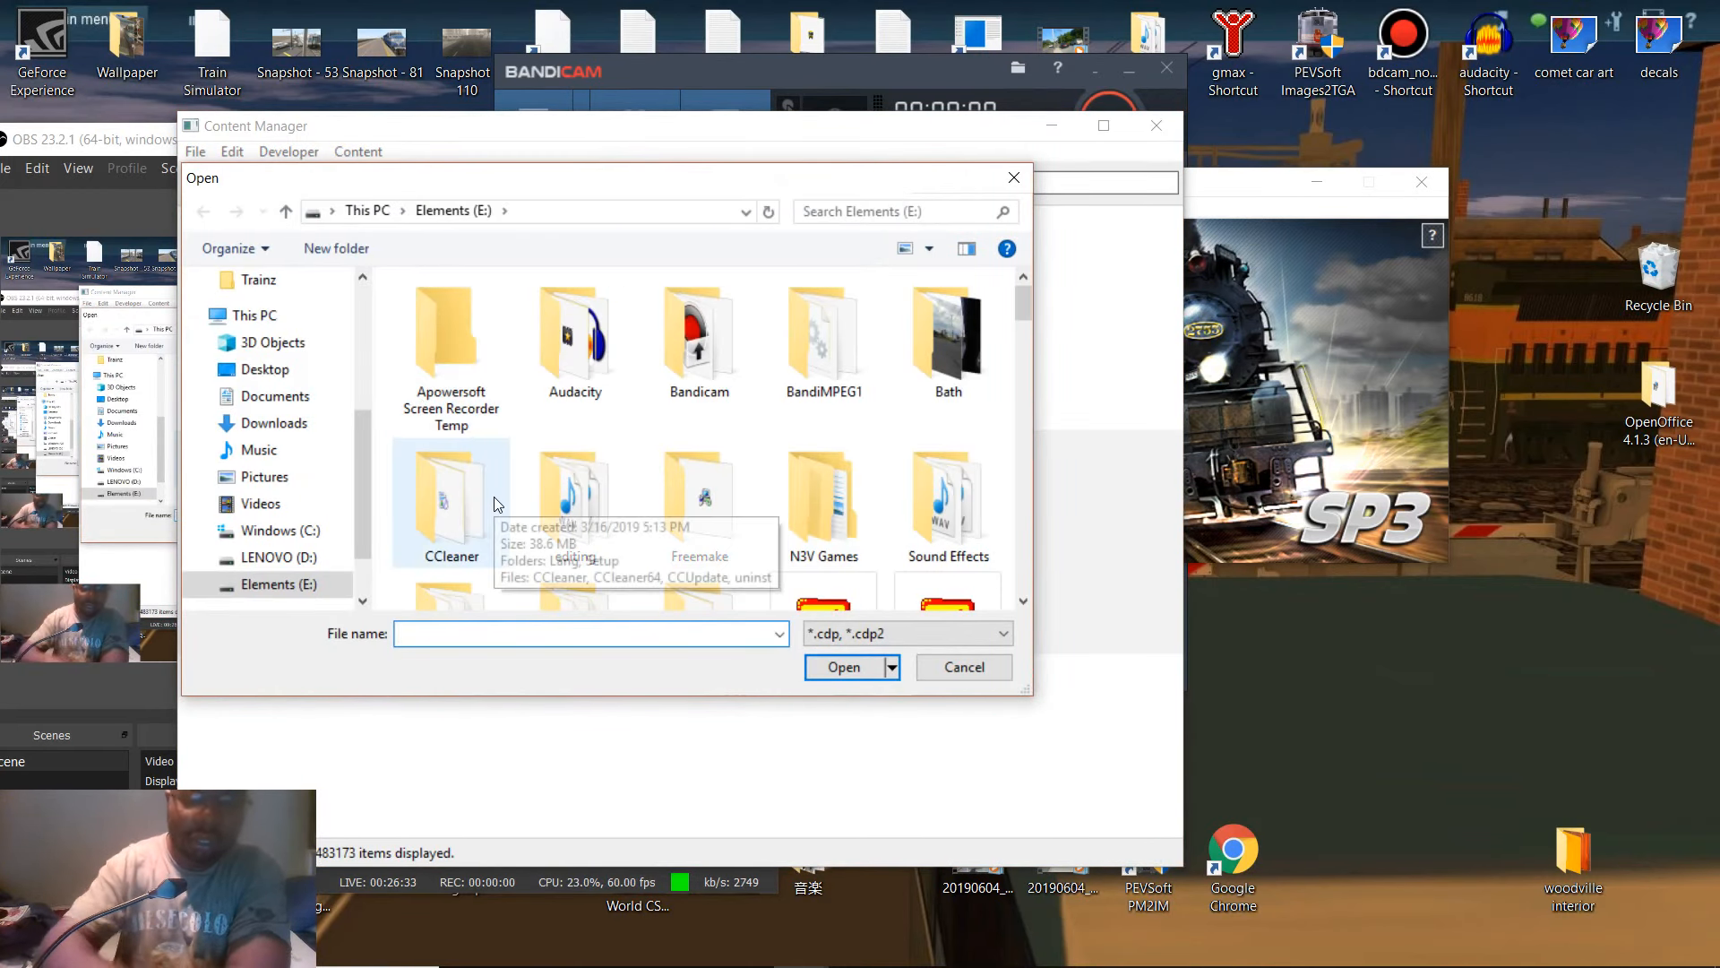
text(futur)
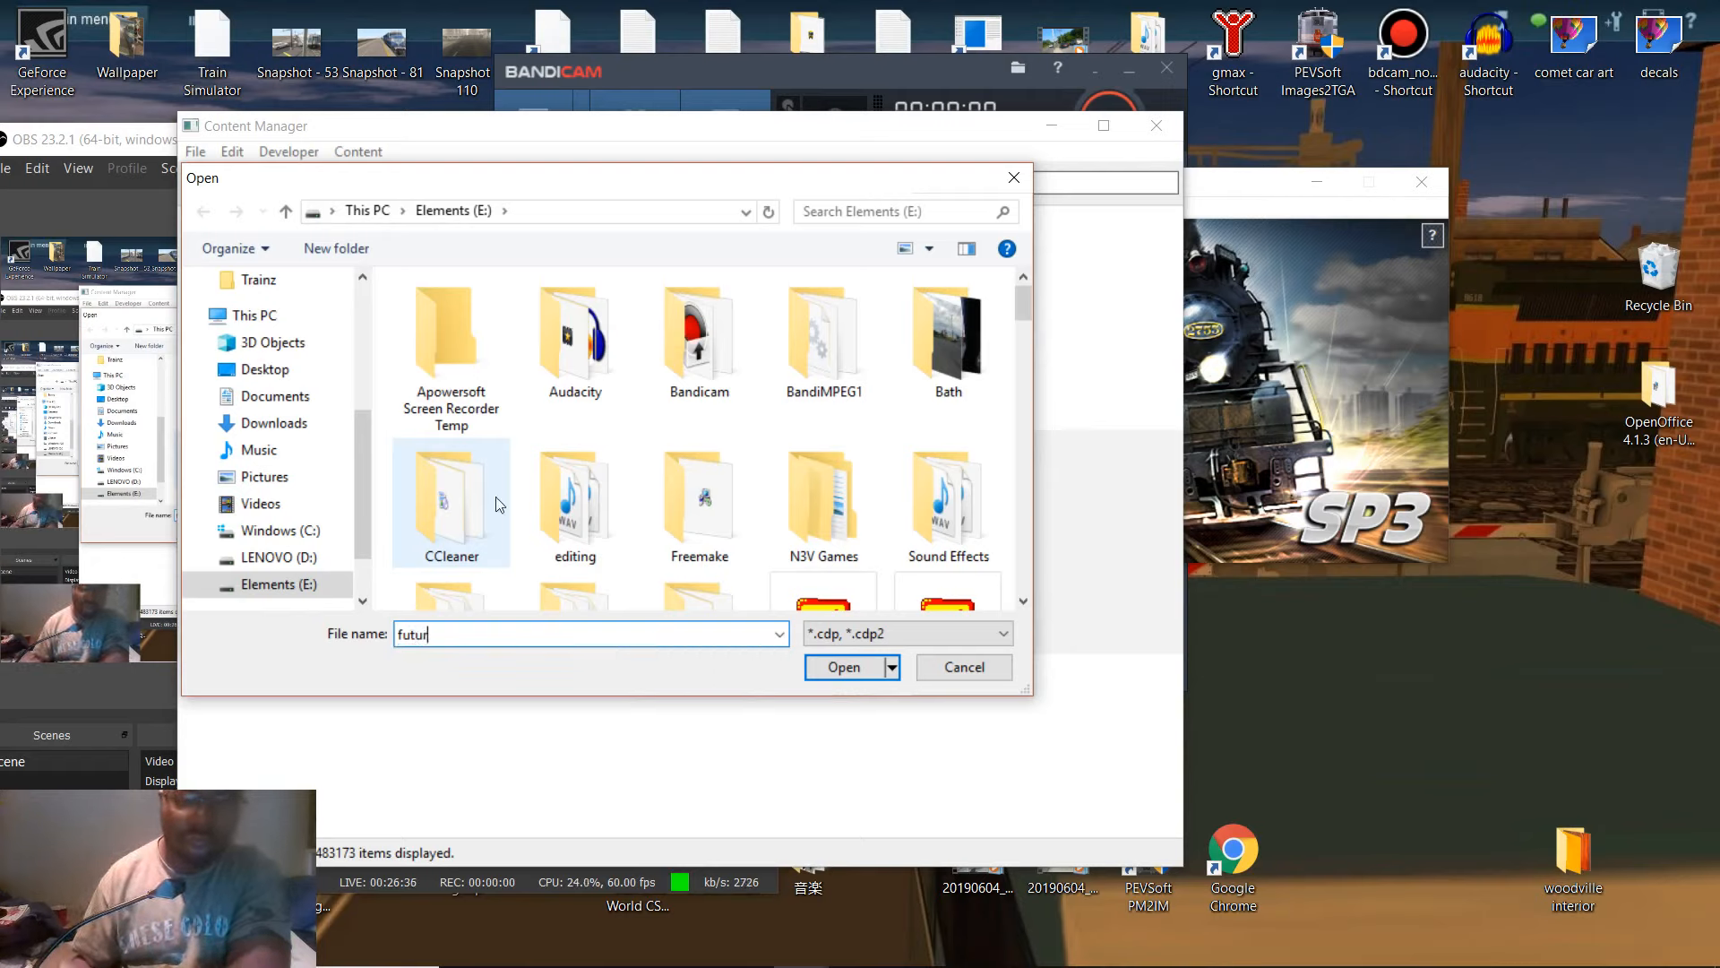
key(BackSpace)
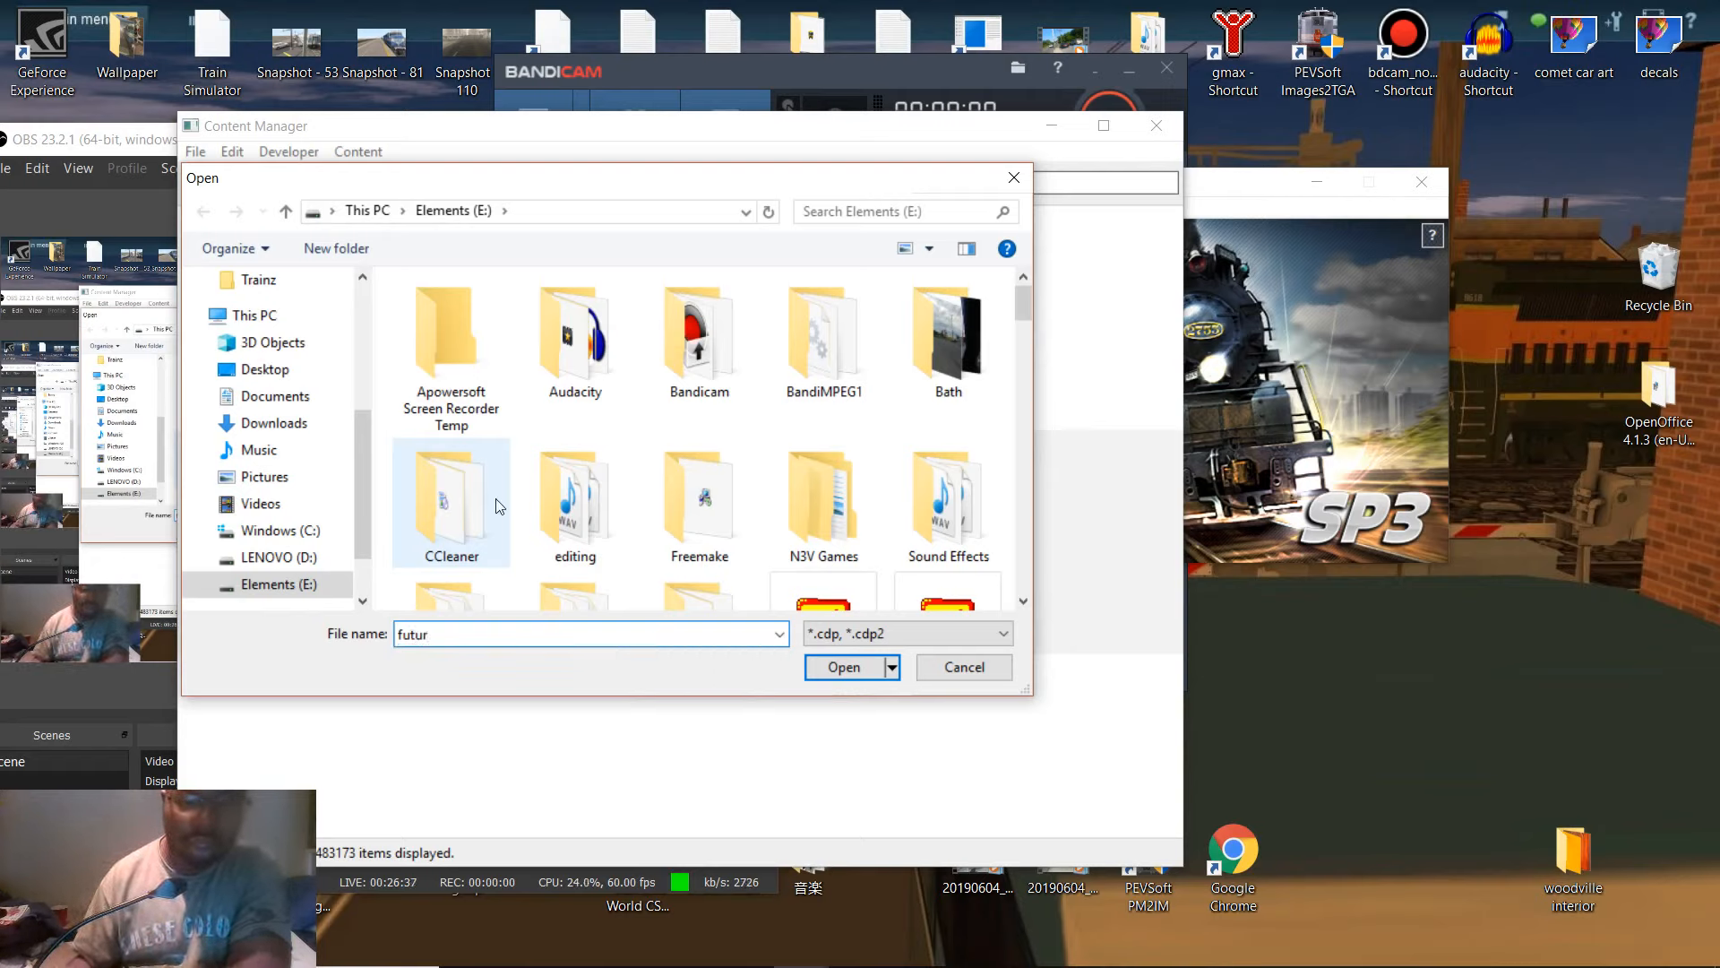
key(BackSpace)
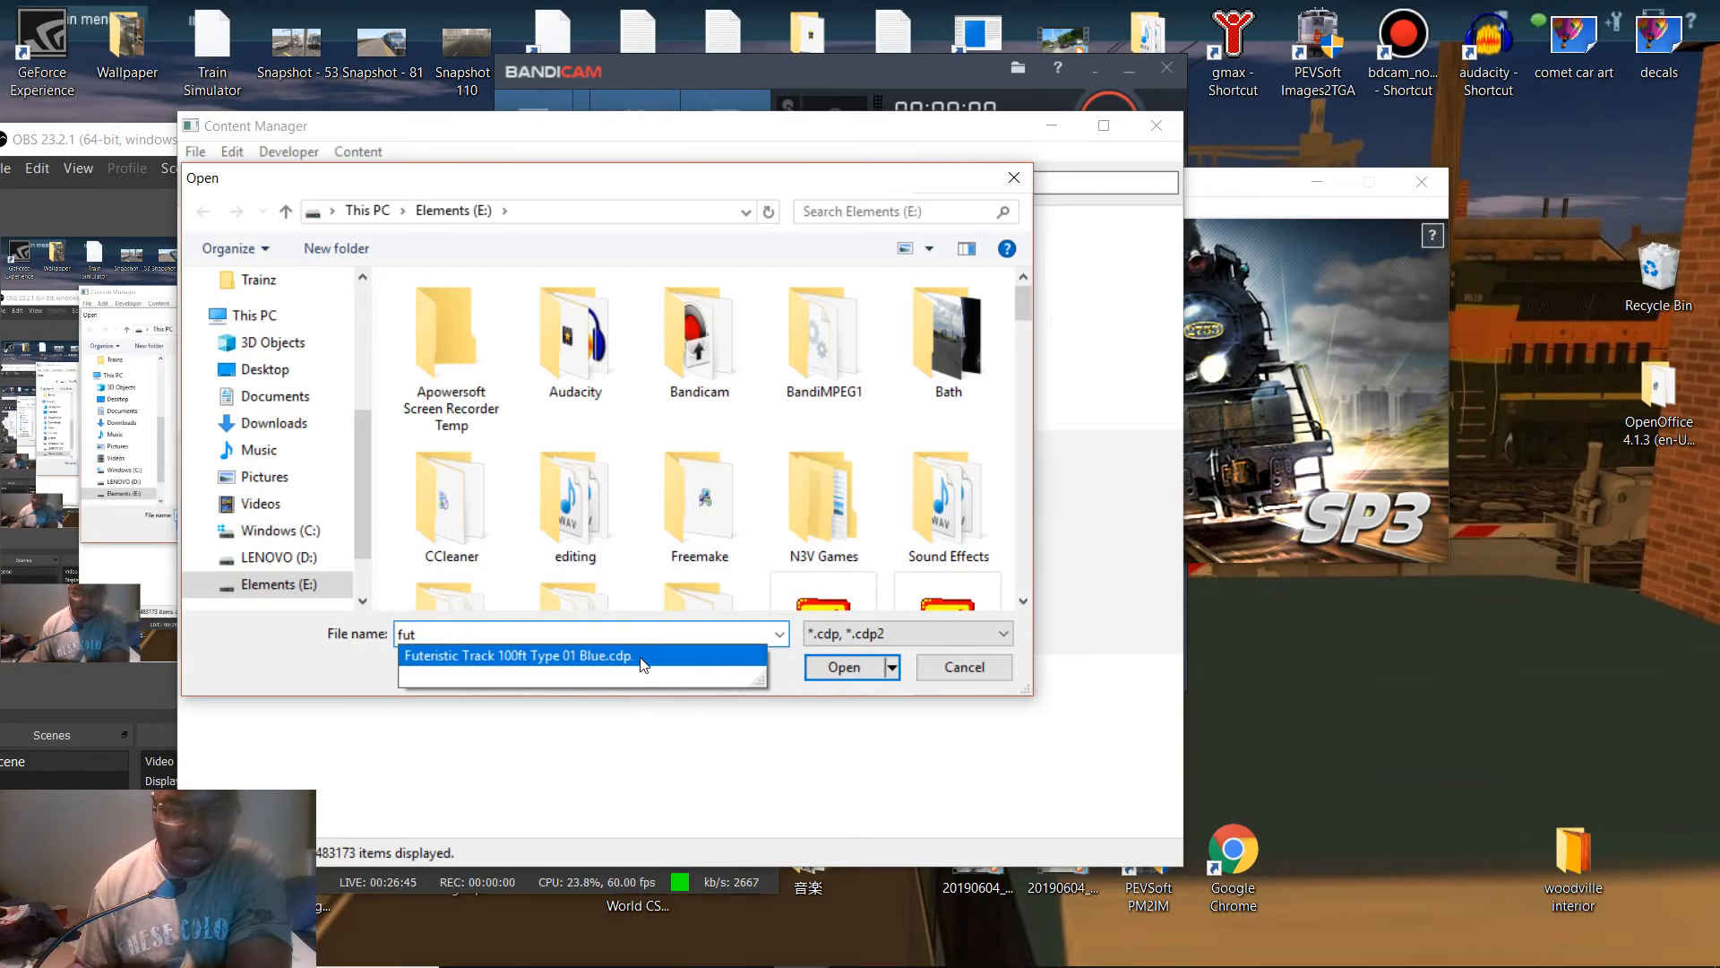
click(582, 655)
click(826, 668)
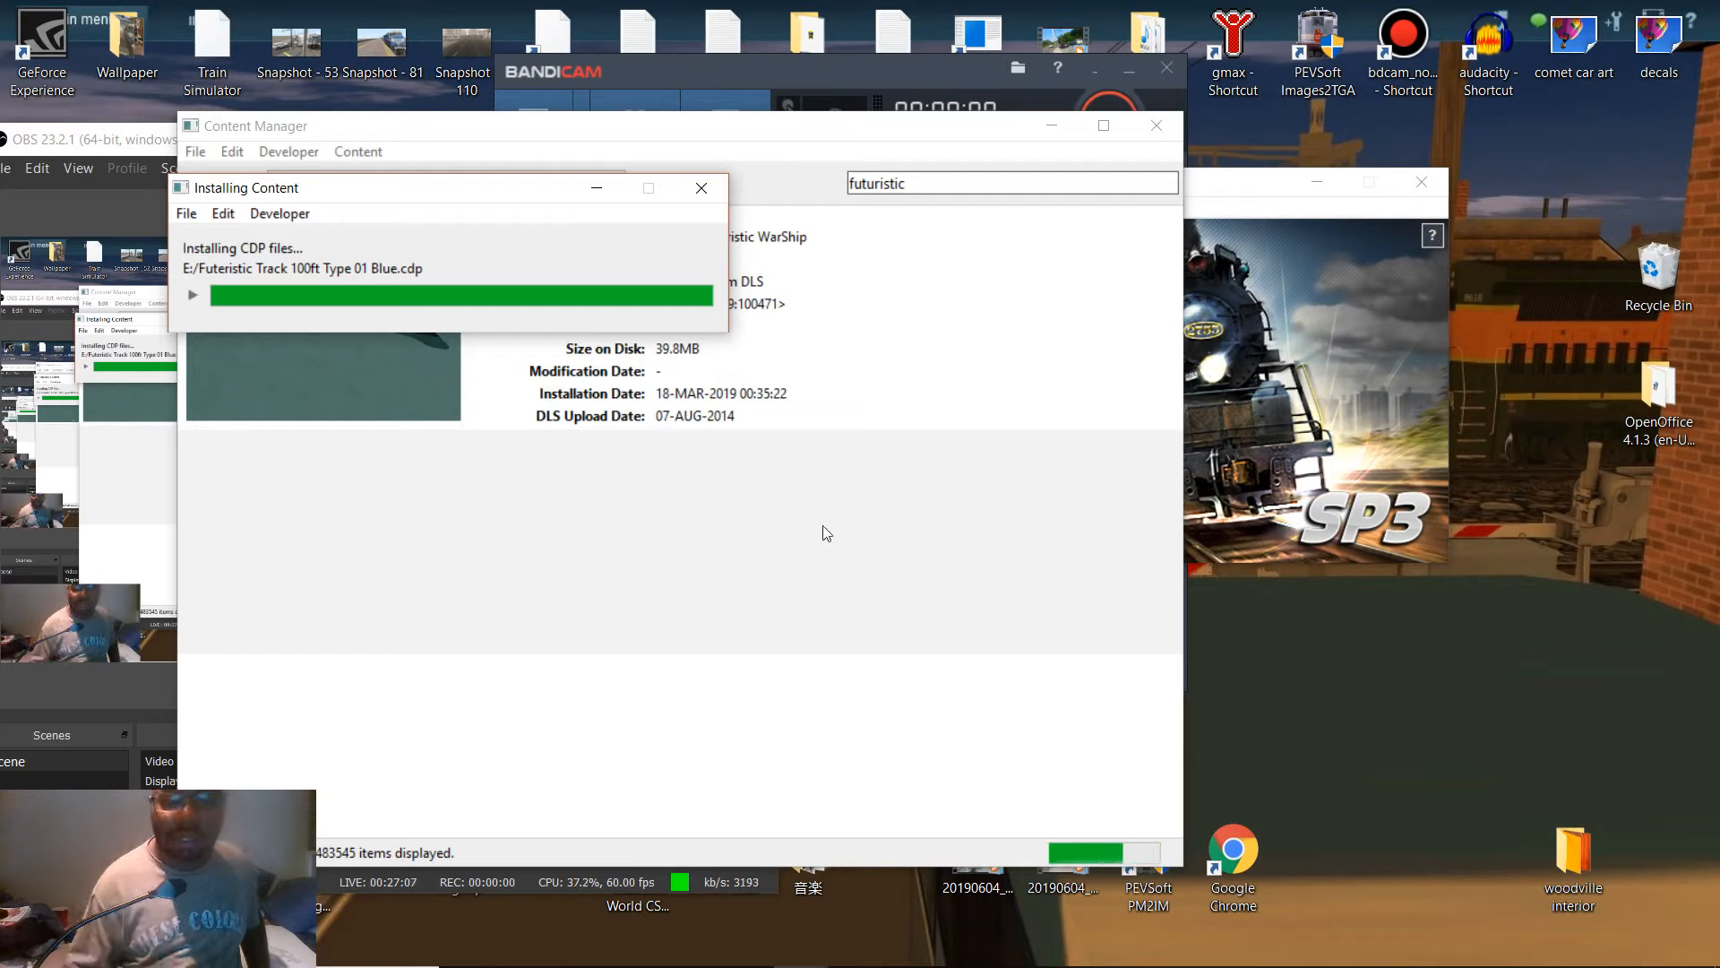
mouse_move(872, 963)
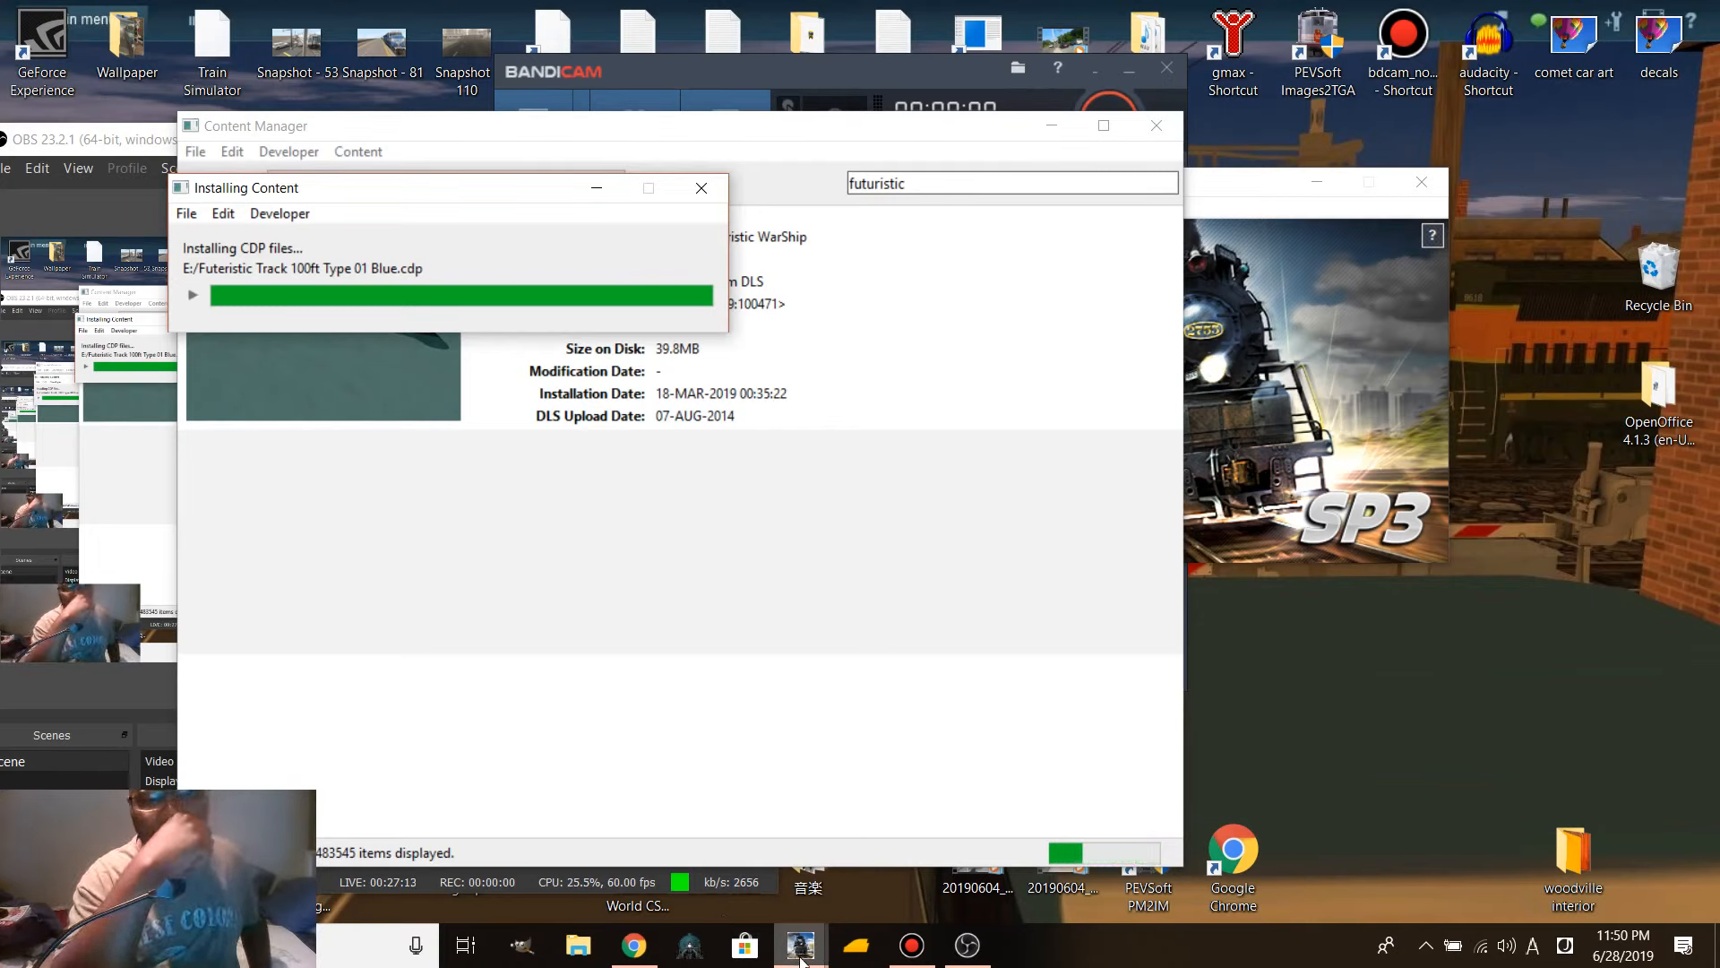
mouse_move(801, 960)
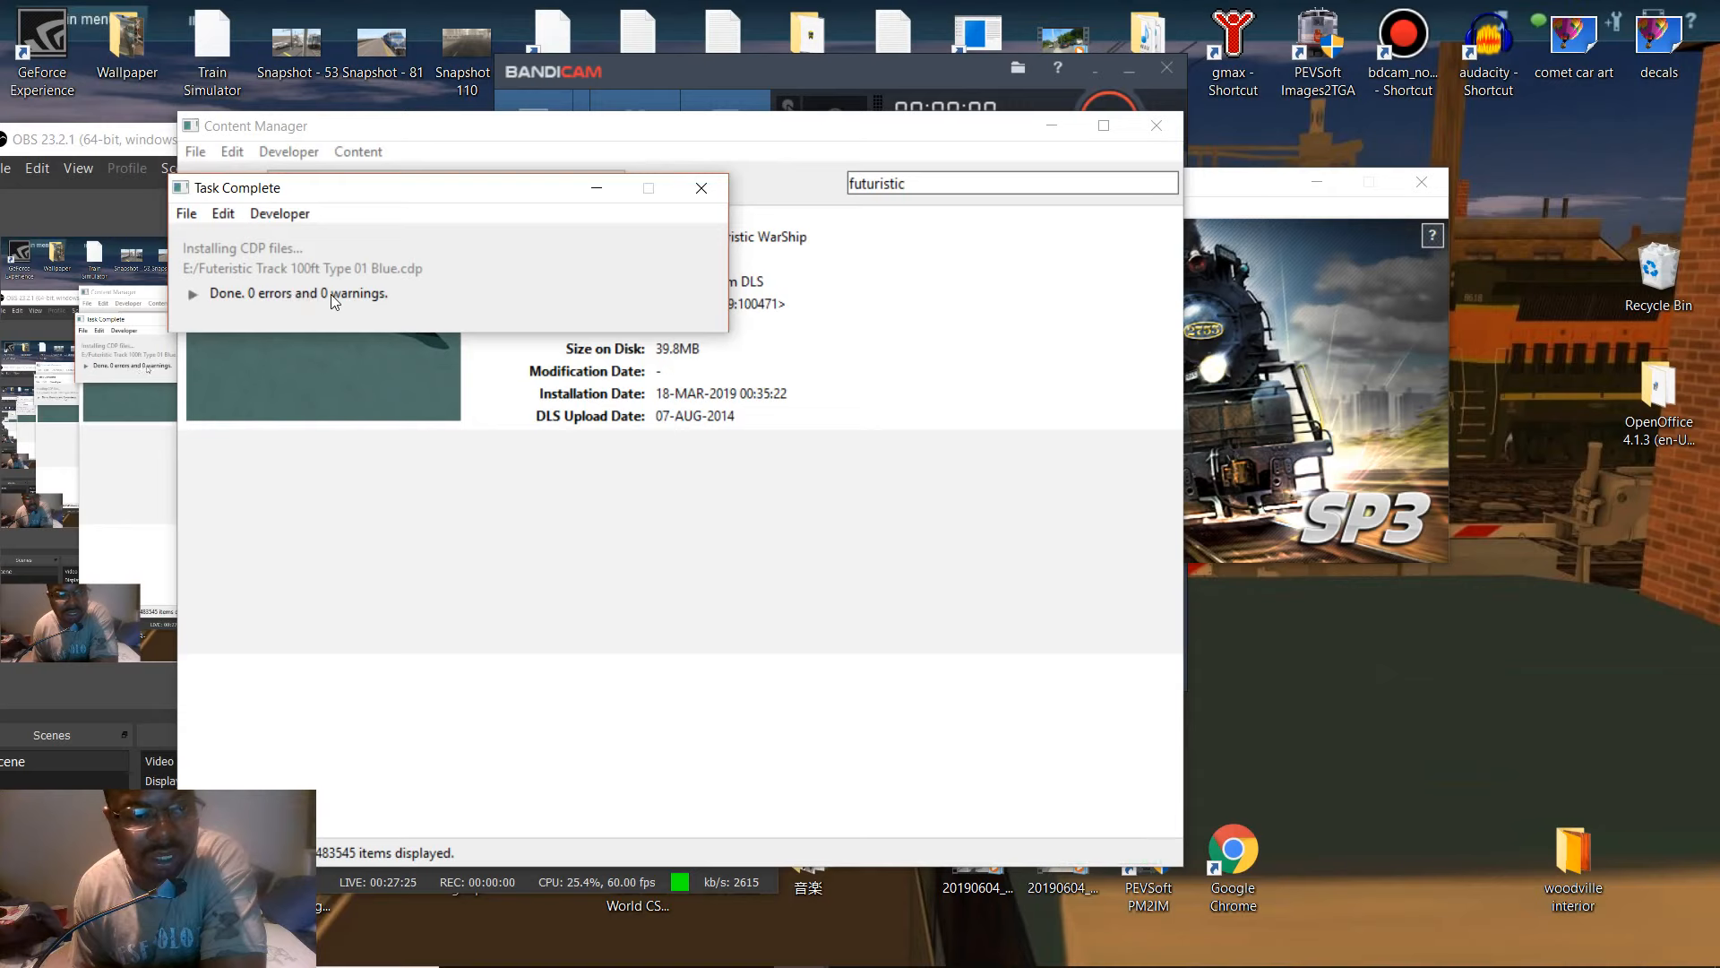
click(689, 188)
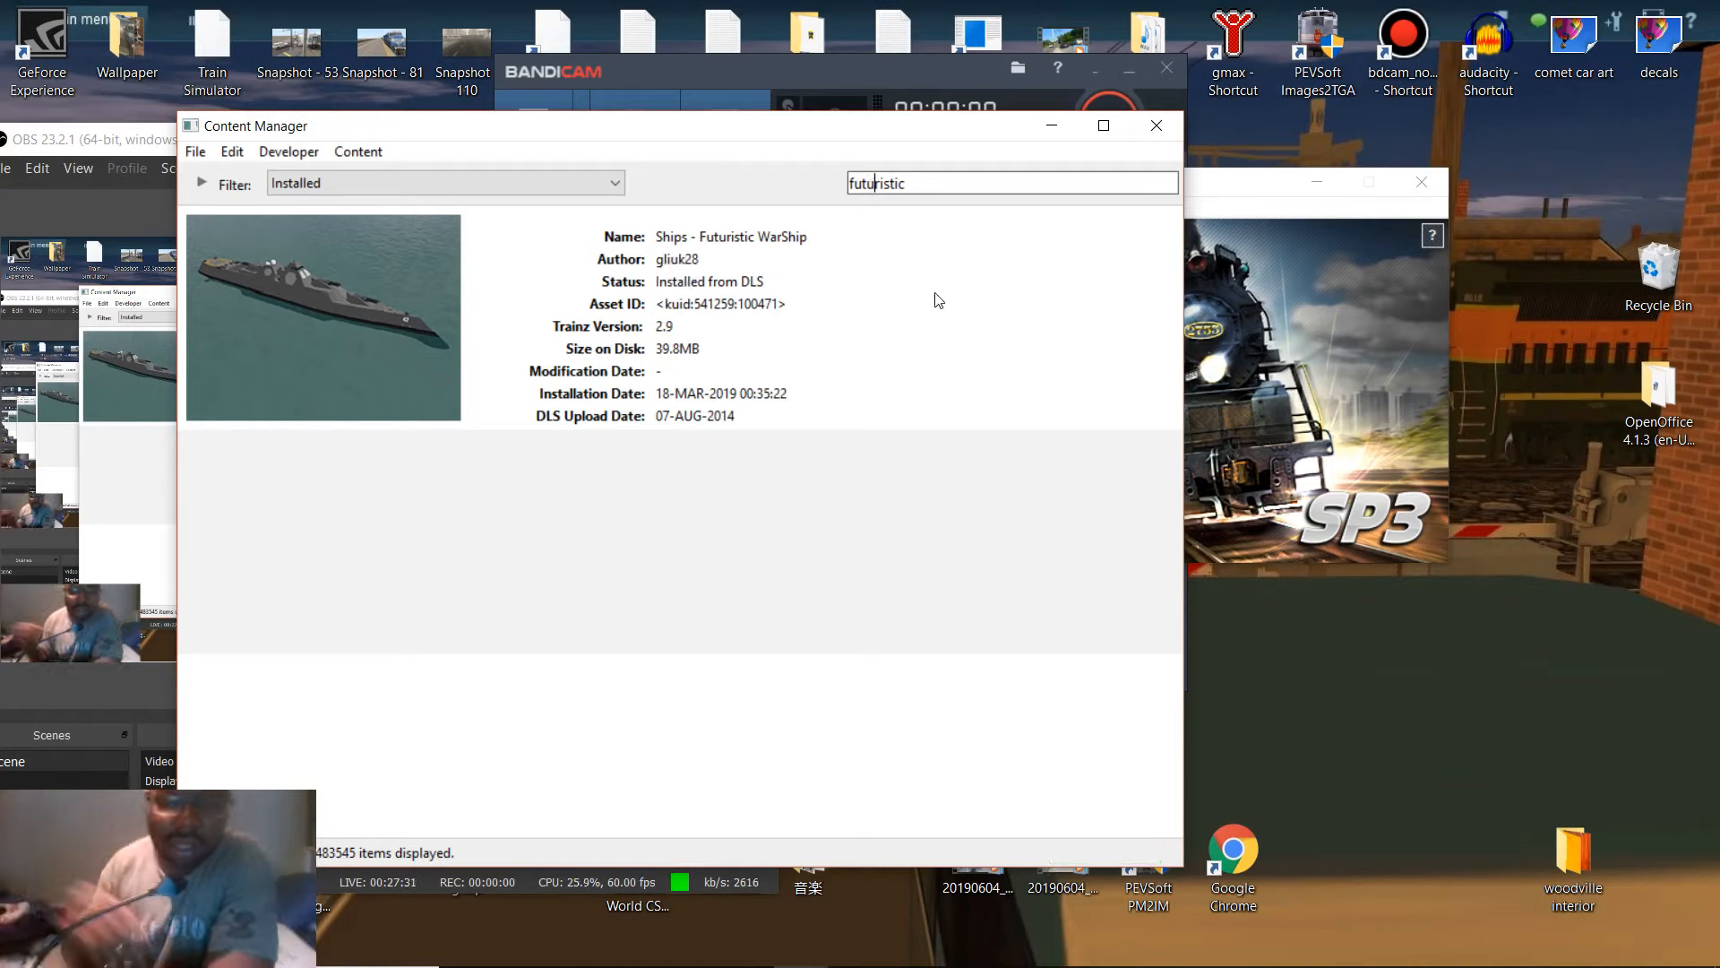
- Search the installed content for "futeristic", preview the Futeristic Track 100ft Type 01 Blue asset up close, and close the preview
key(BackSpace)
text(e)
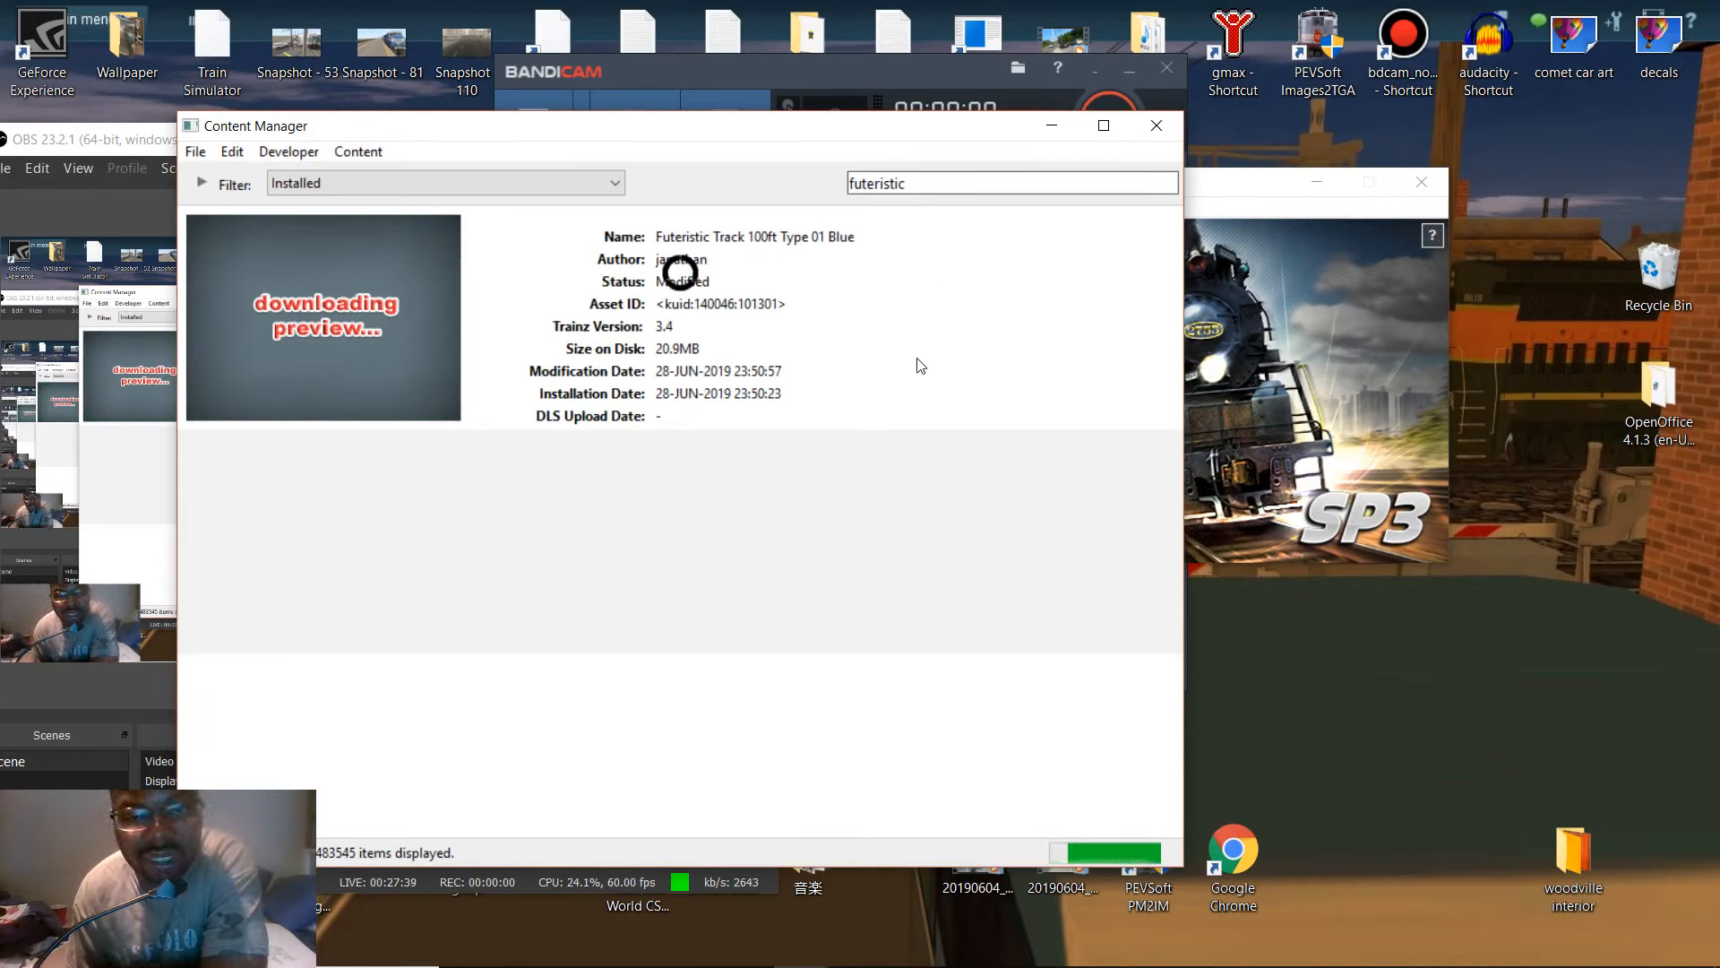
right_click(851, 354)
mouse_move(1159, 511)
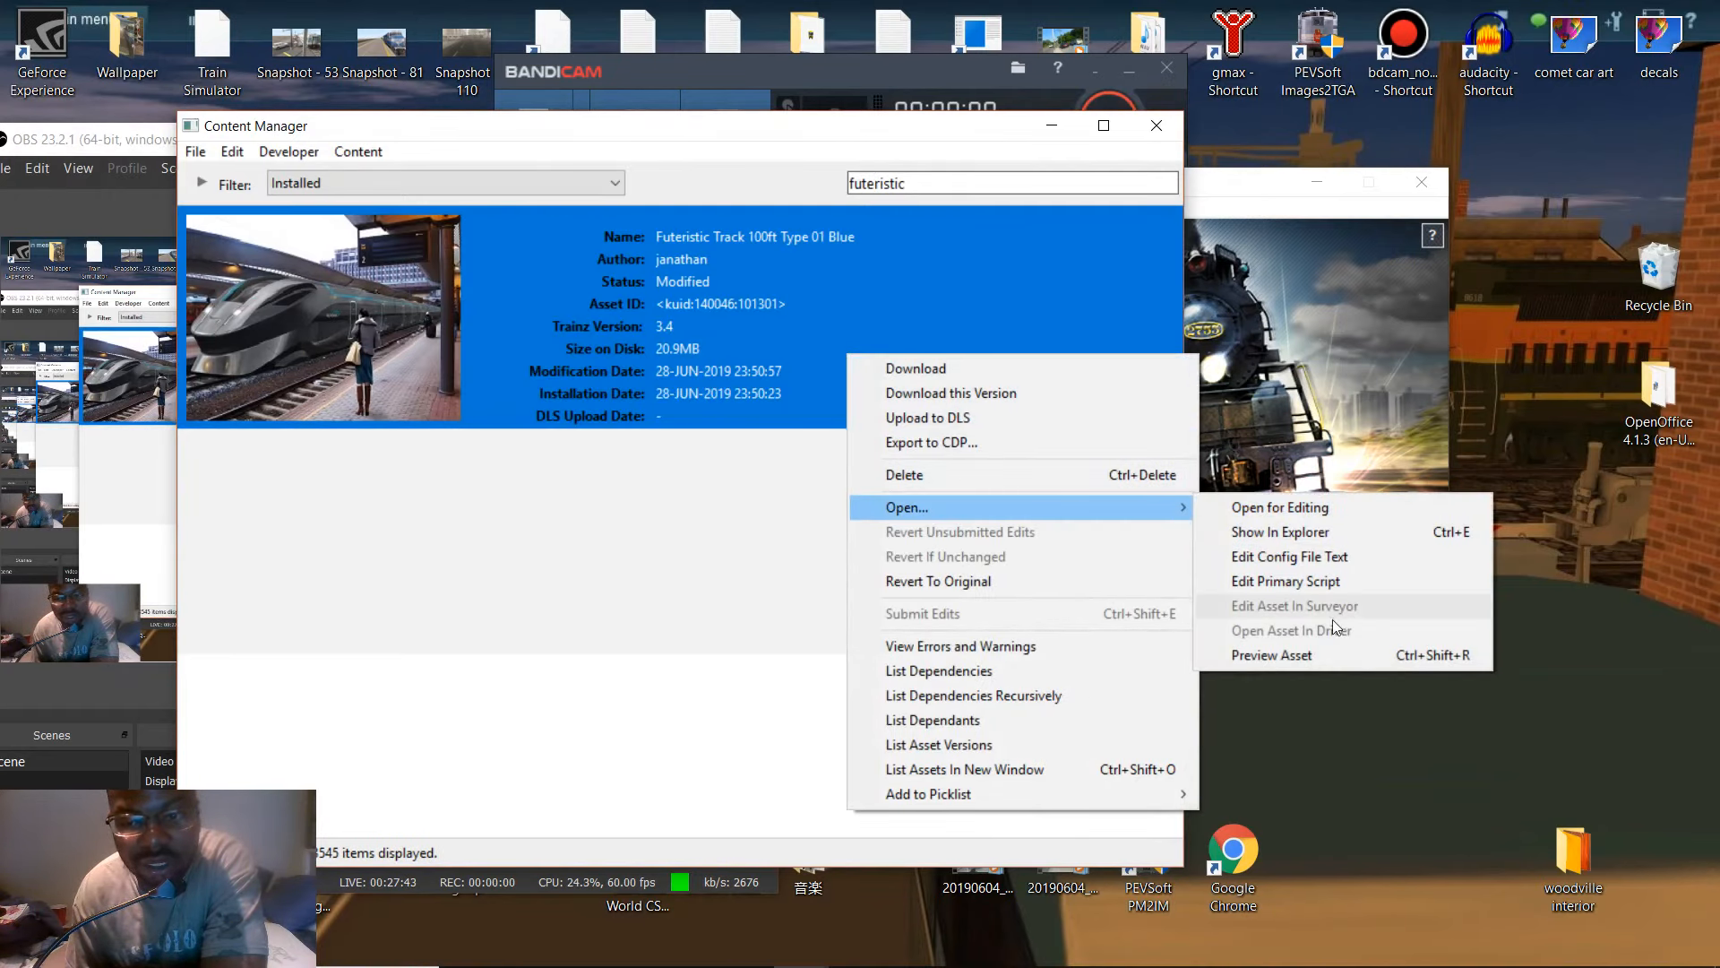
click(1325, 652)
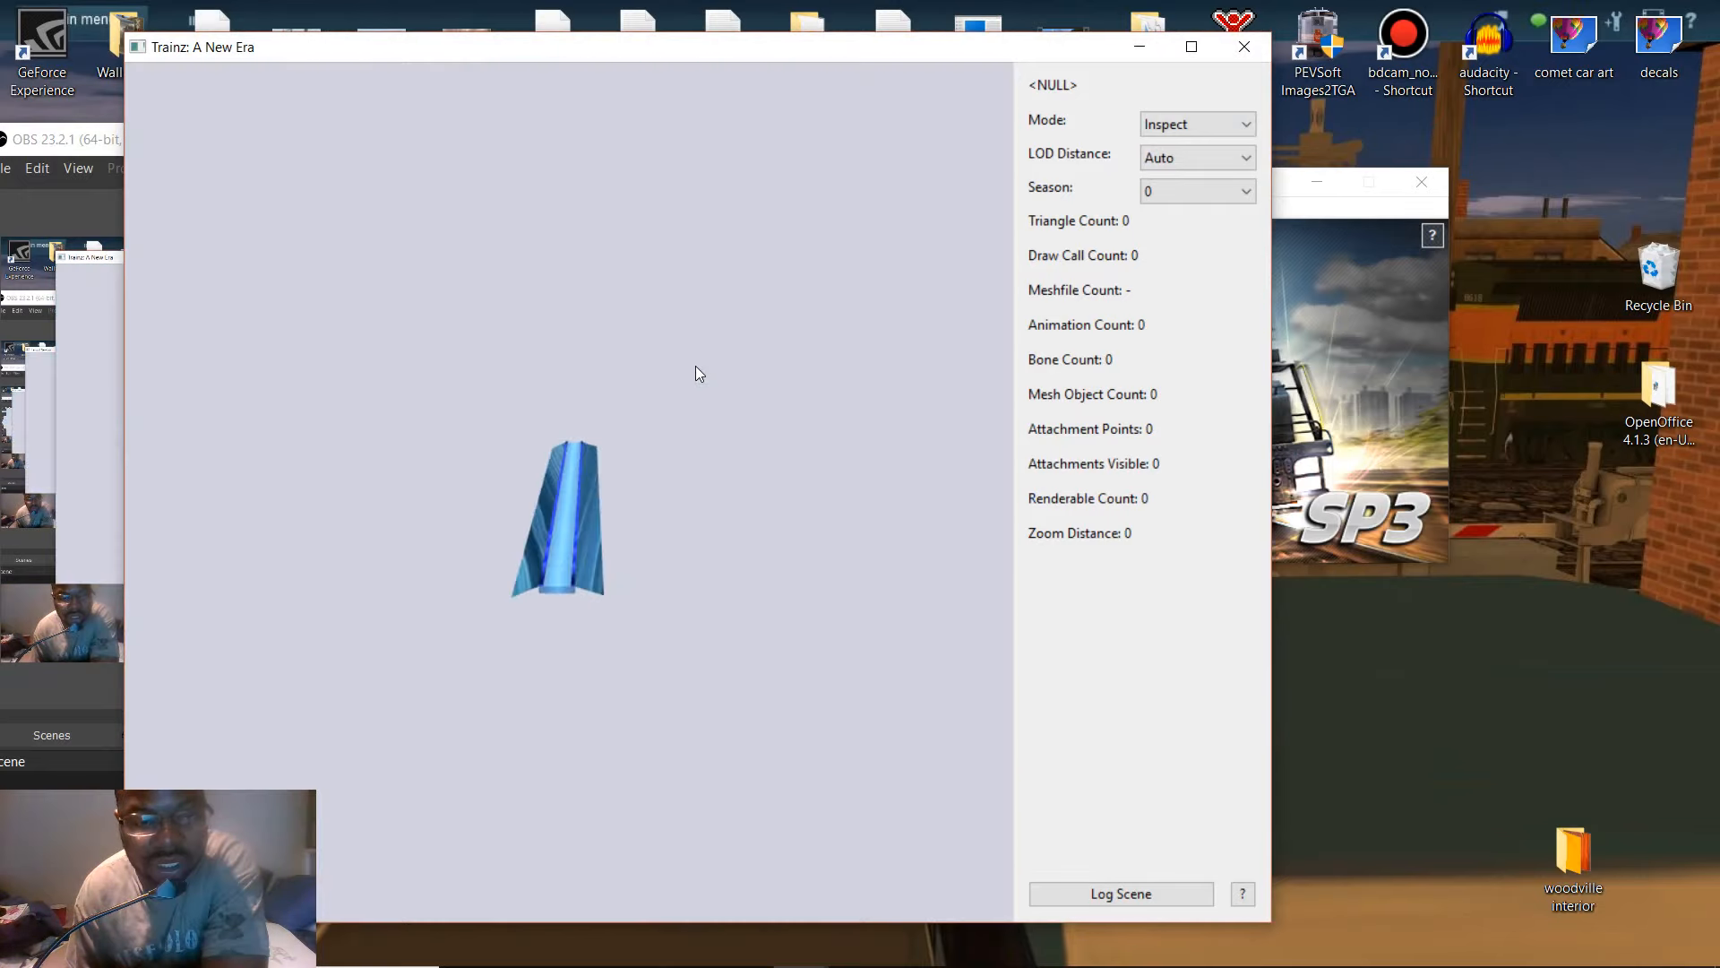
drag(696, 365, 679, 496)
scroll(628, 496, up, 5)
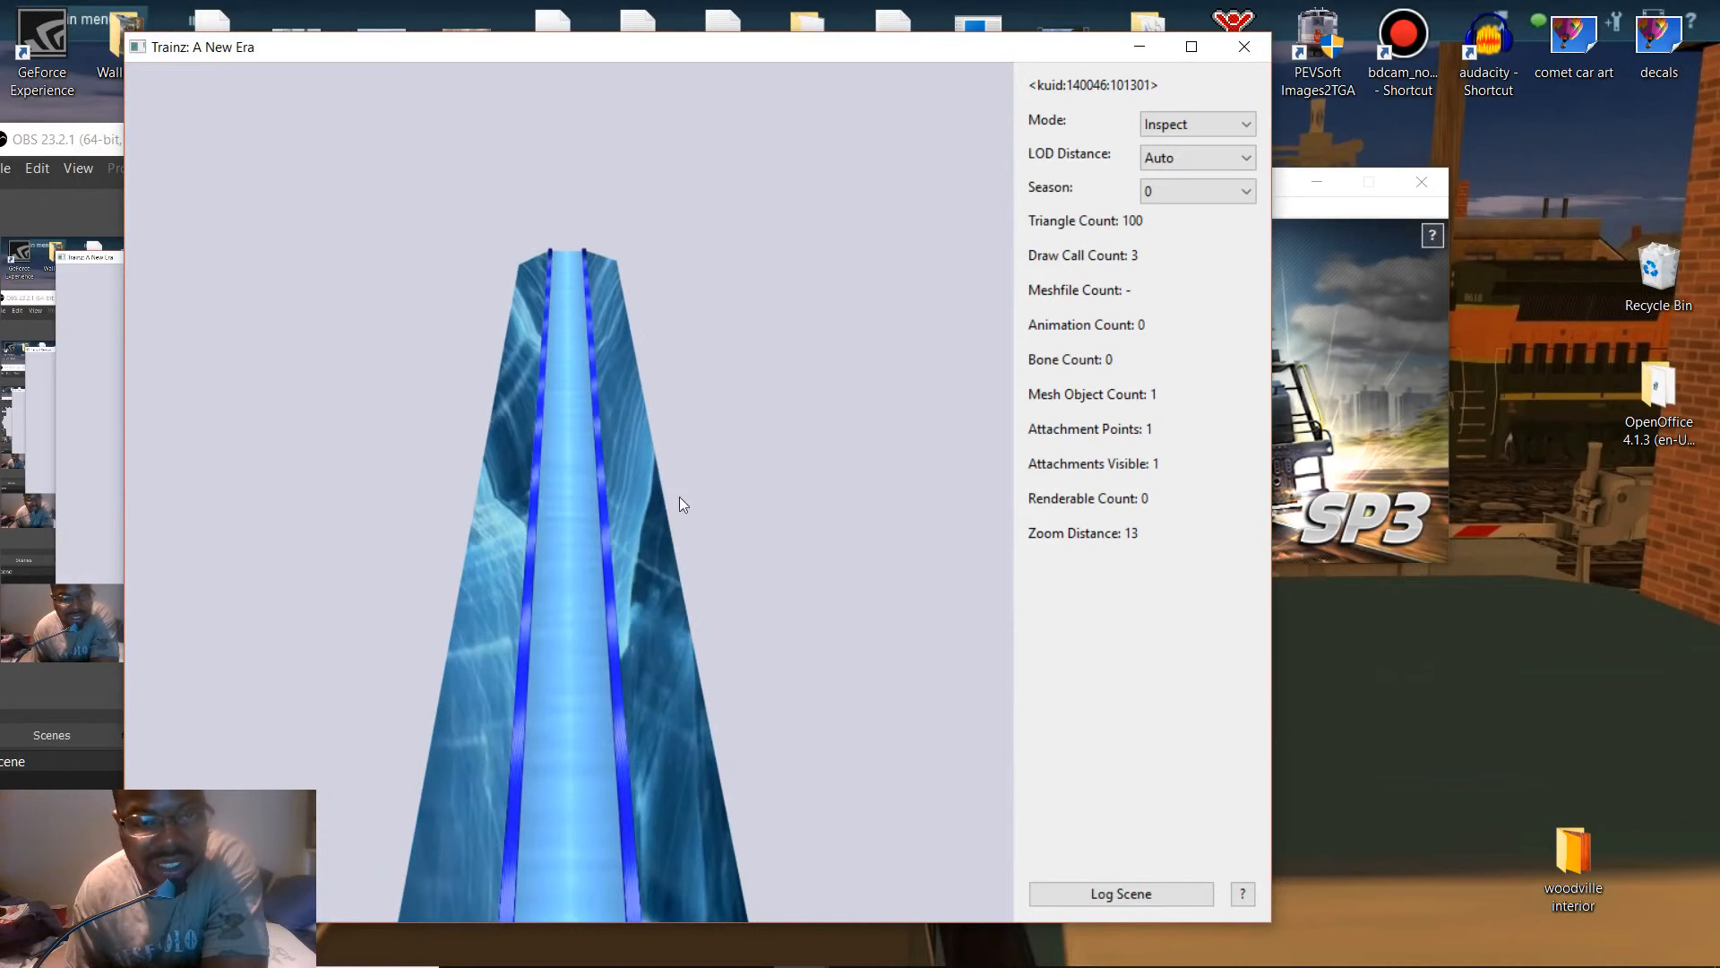
click(1242, 48)
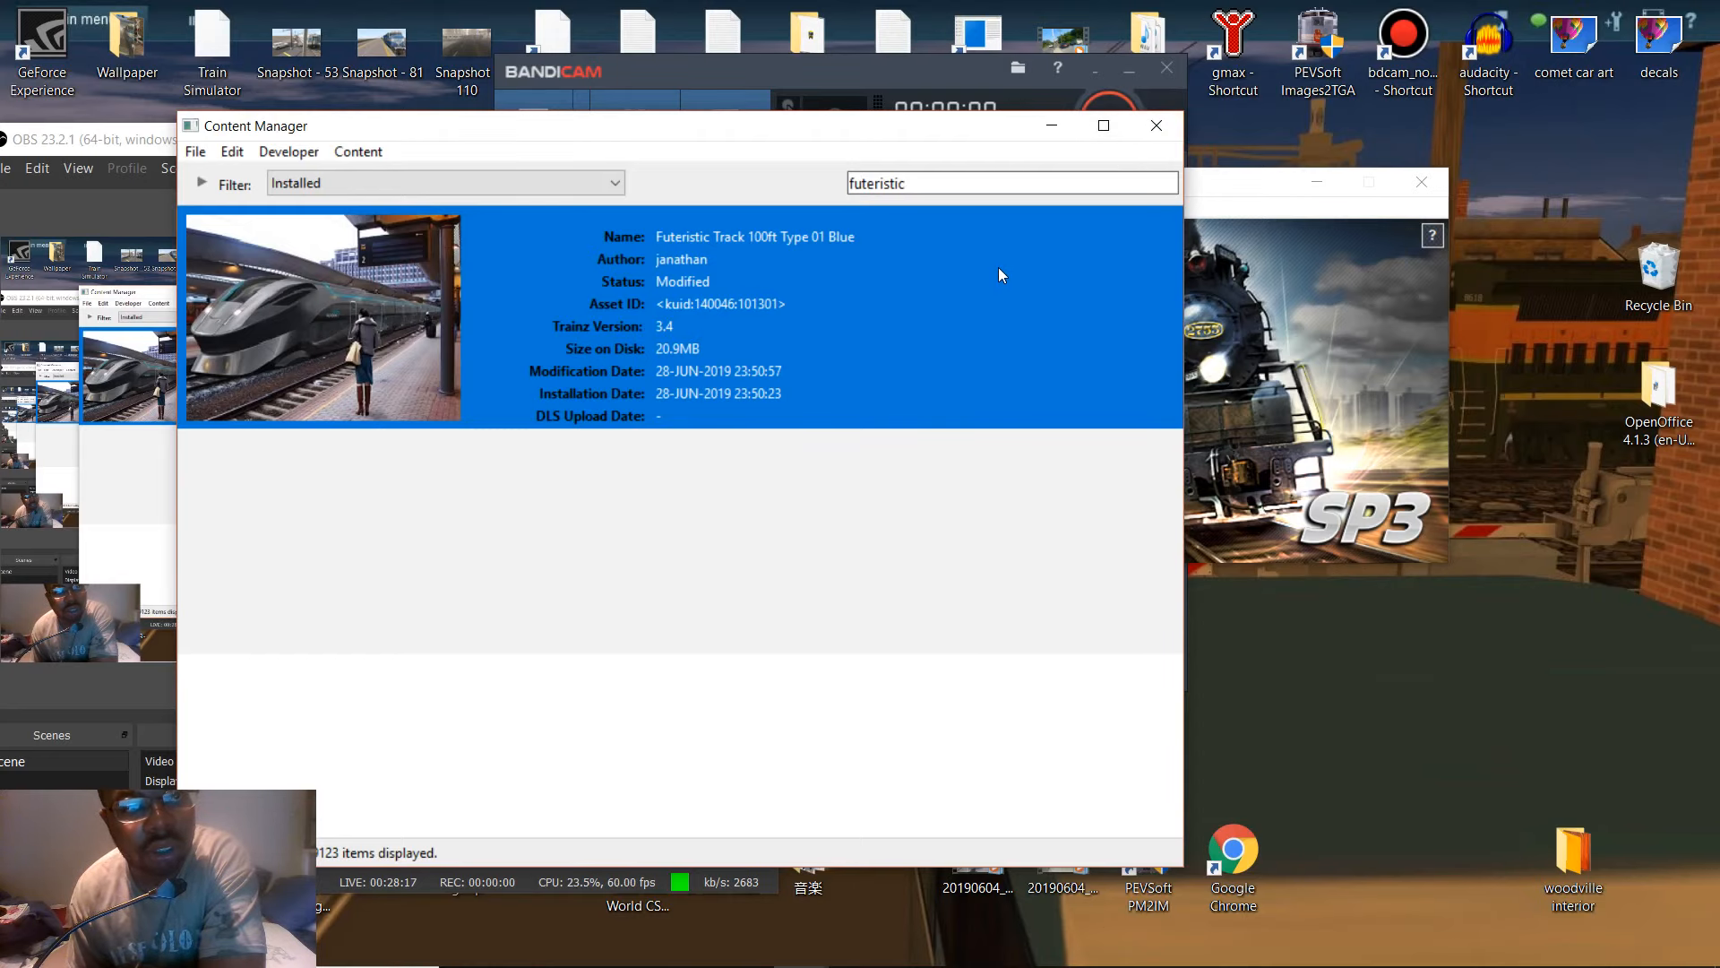
- Close the content manager, start Trainz: A New Era, and open the Default session of the British Rail route for editing
click(1156, 126)
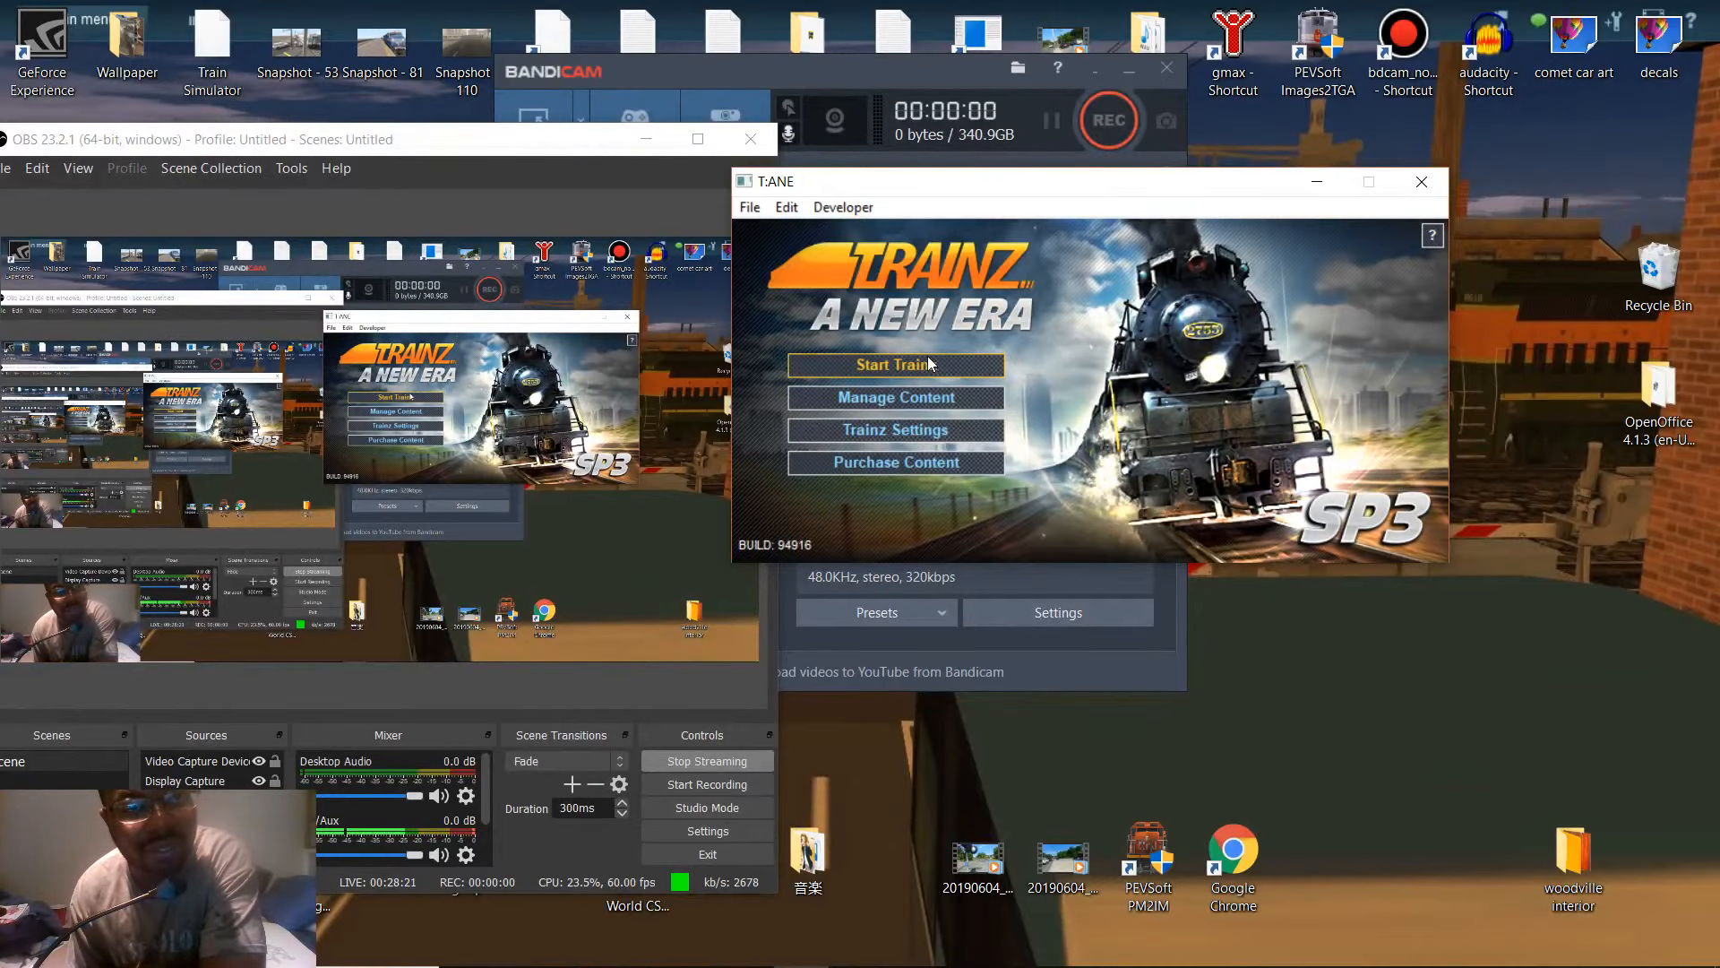
click(927, 364)
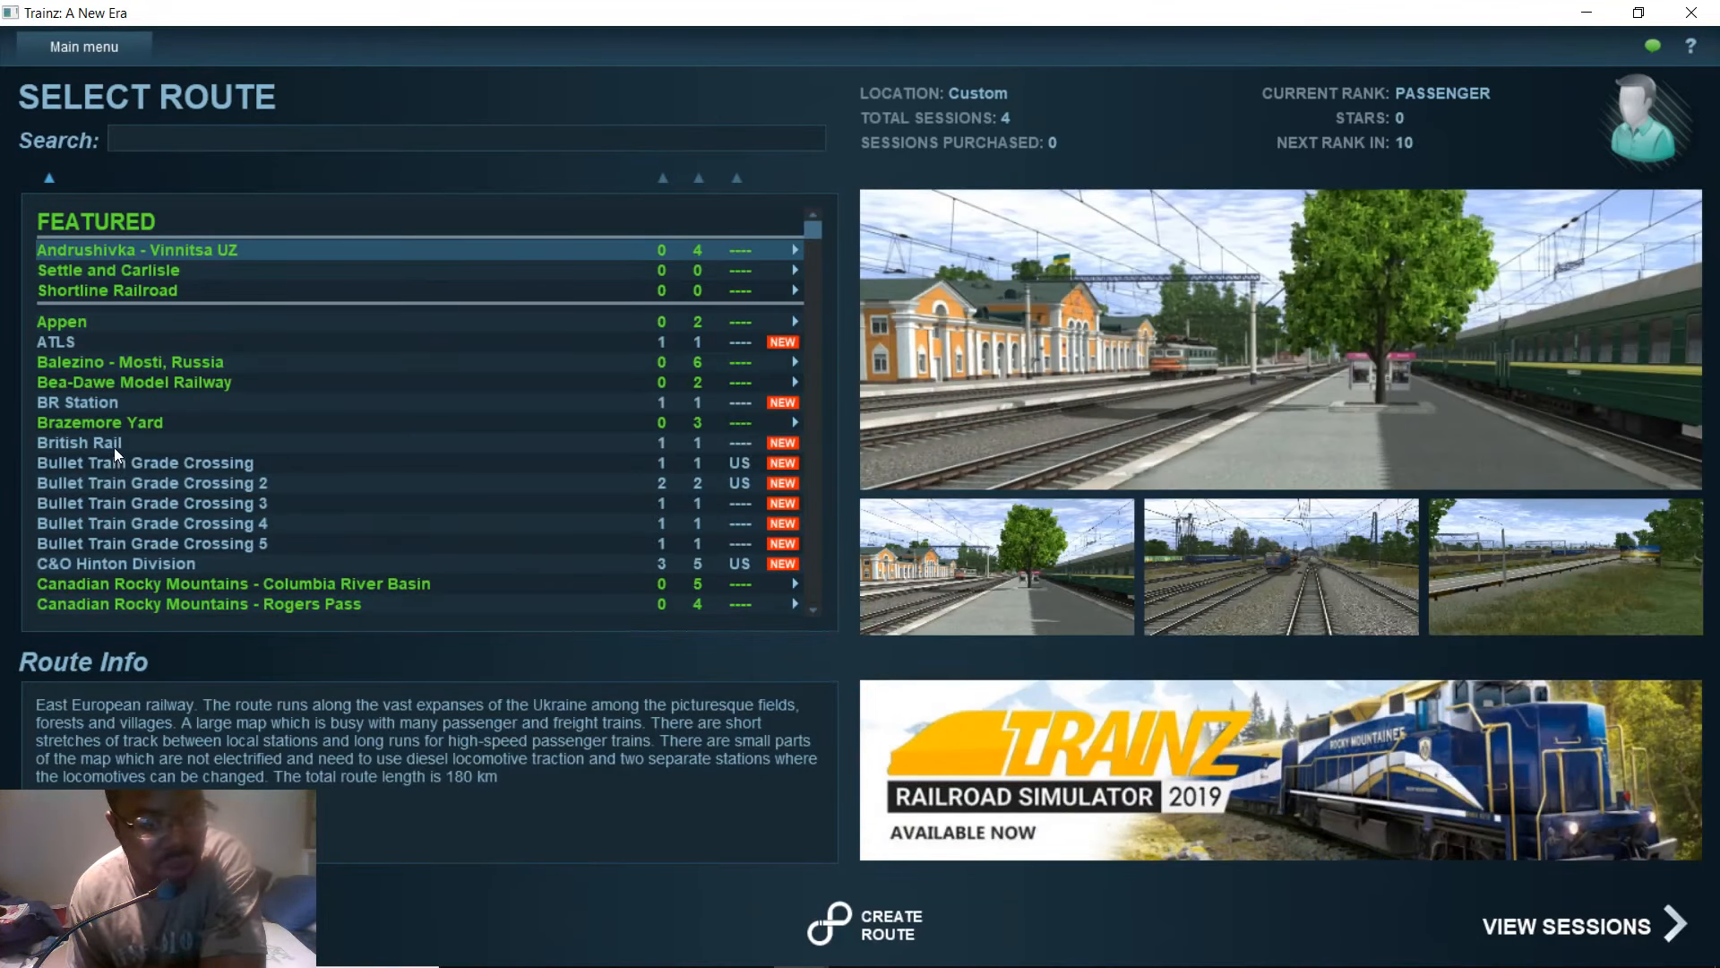
click(115, 448)
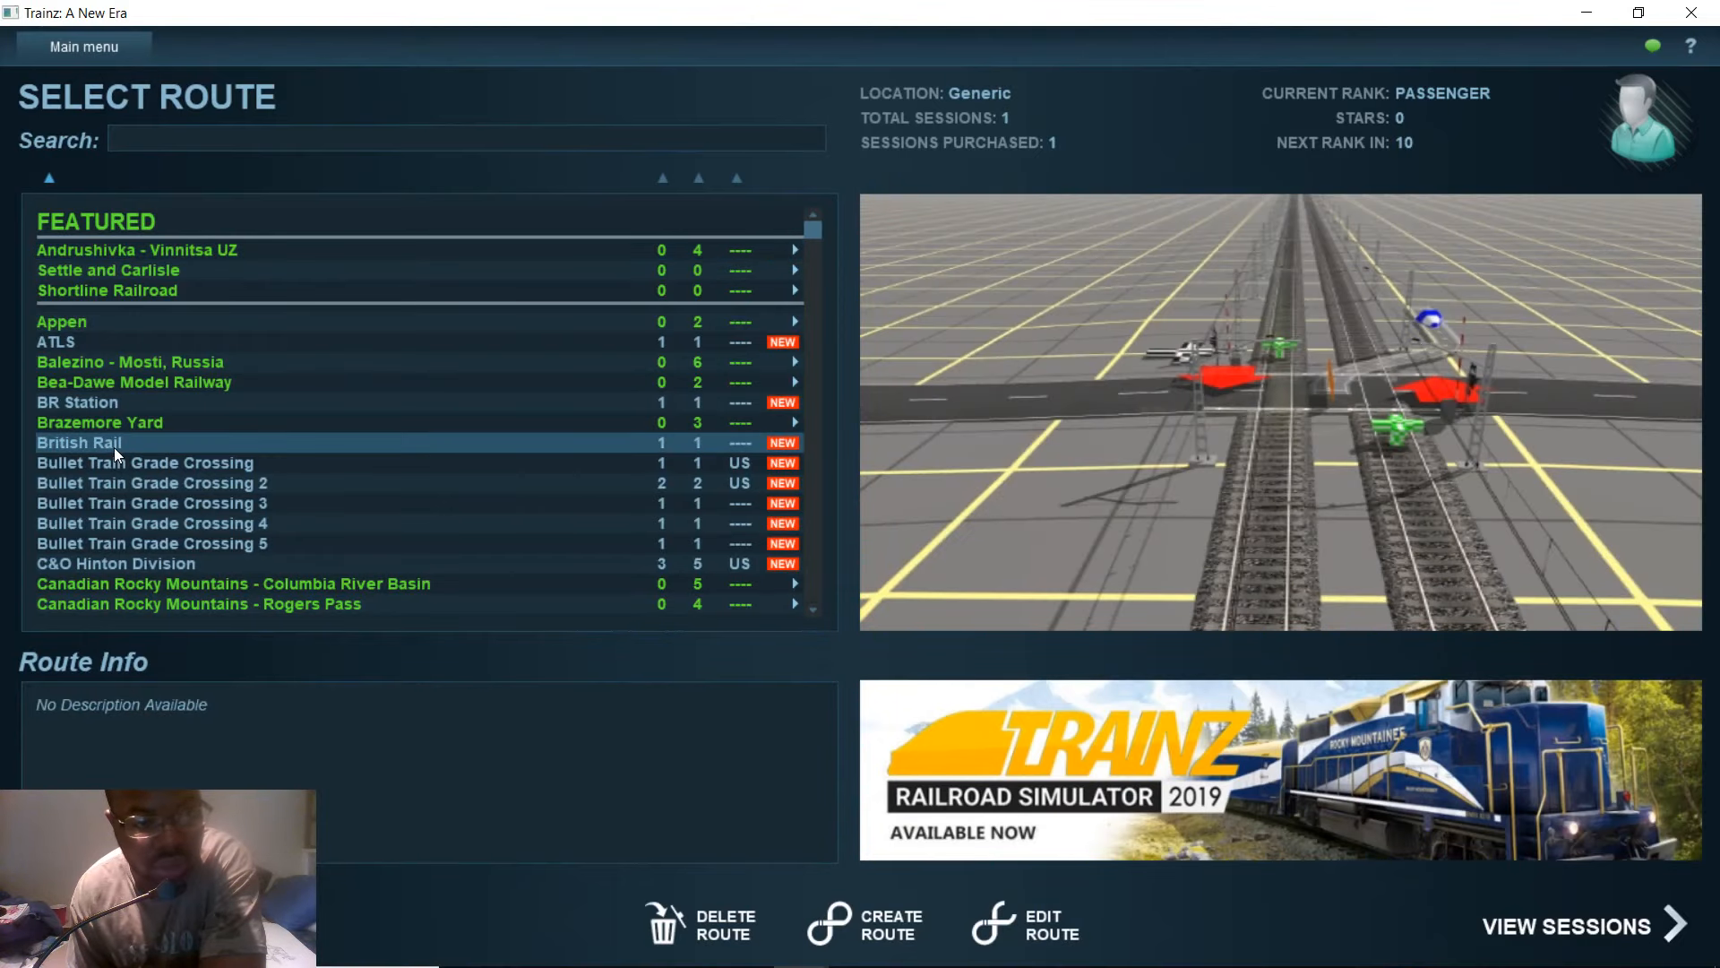
scroll(189, 507, down, 1)
click(1502, 925)
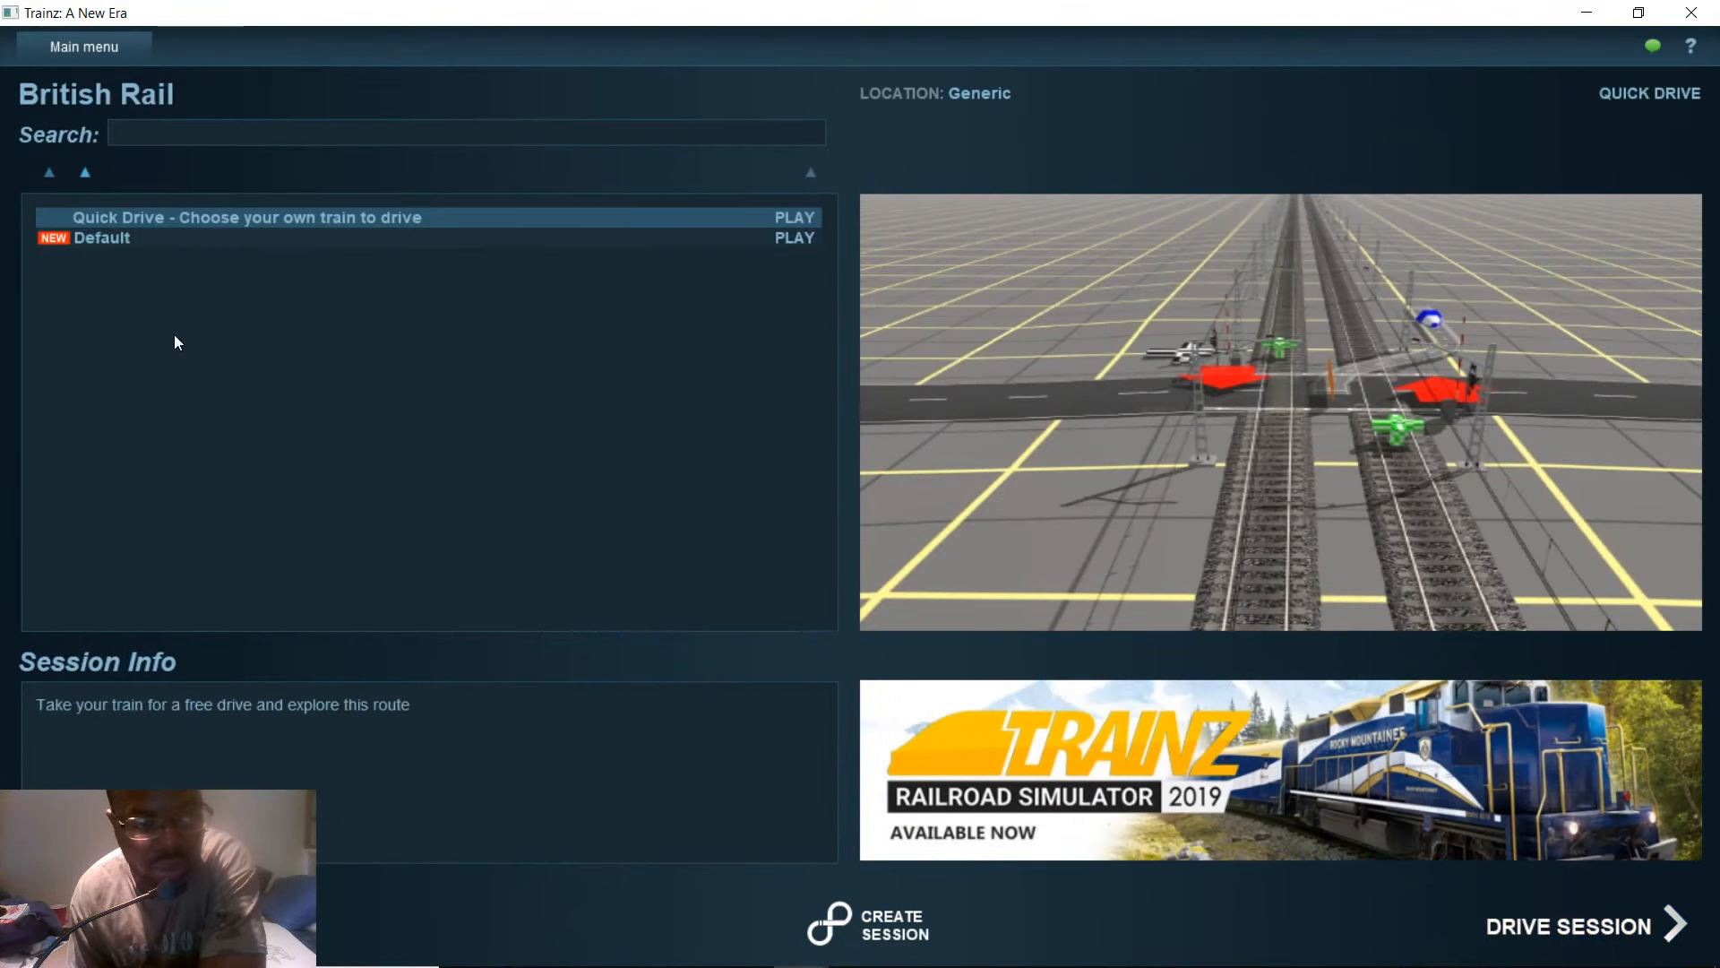
click(109, 242)
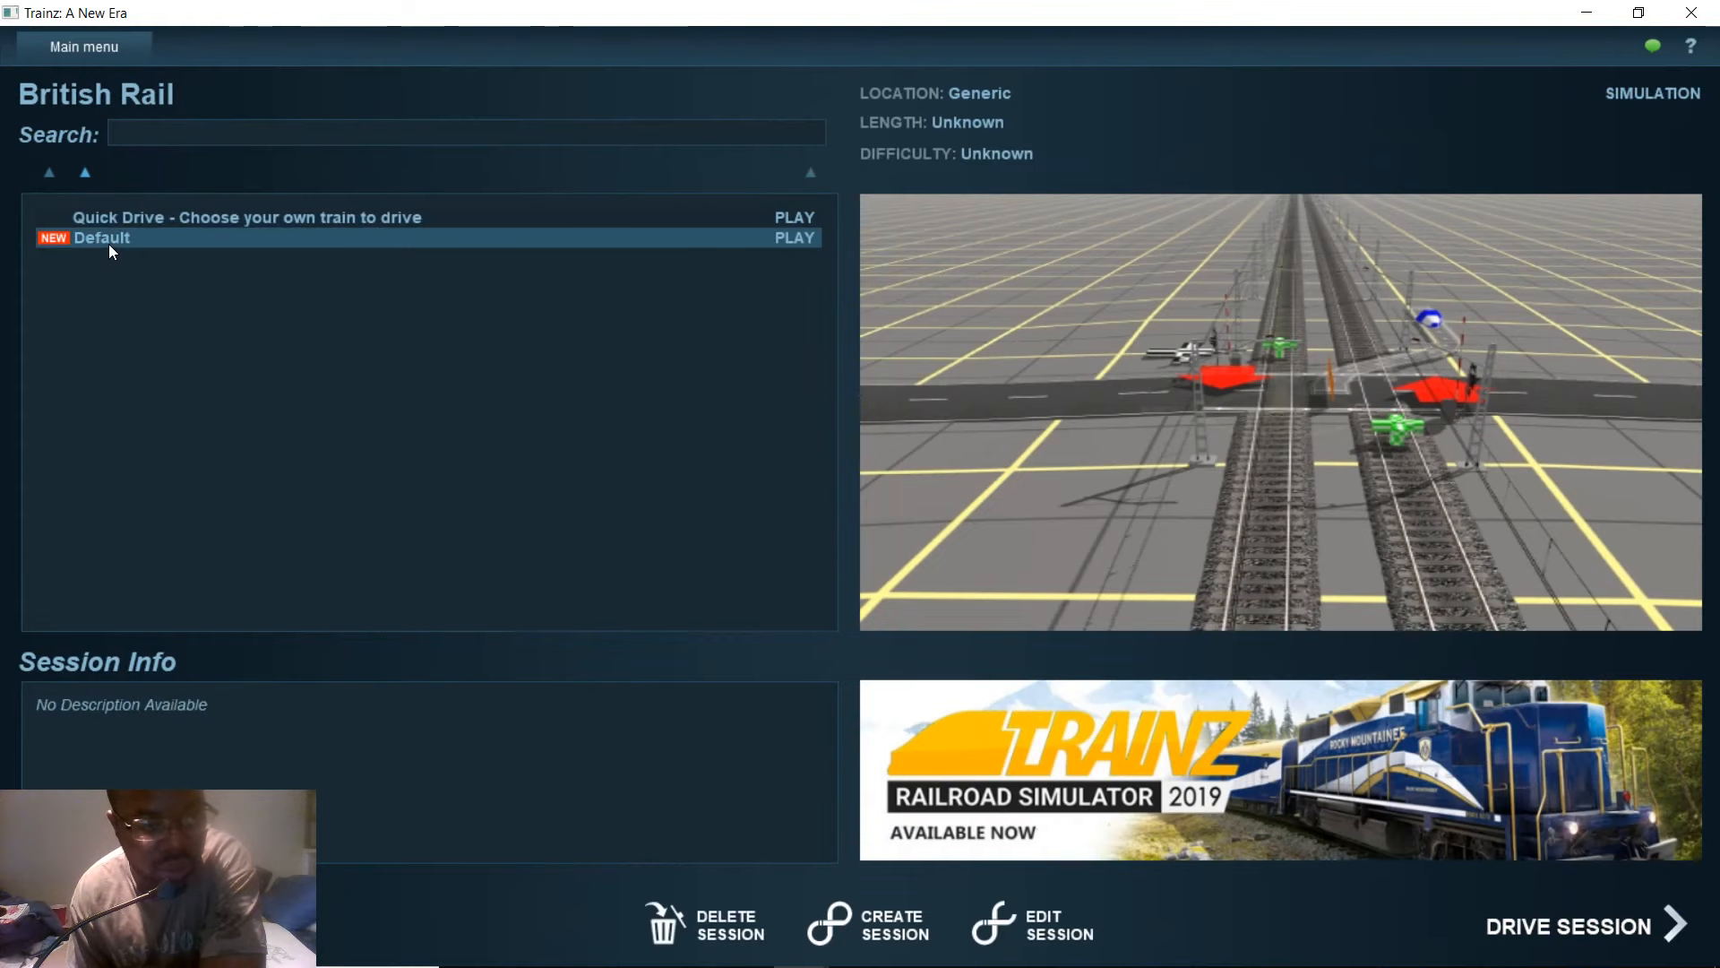
click(1032, 937)
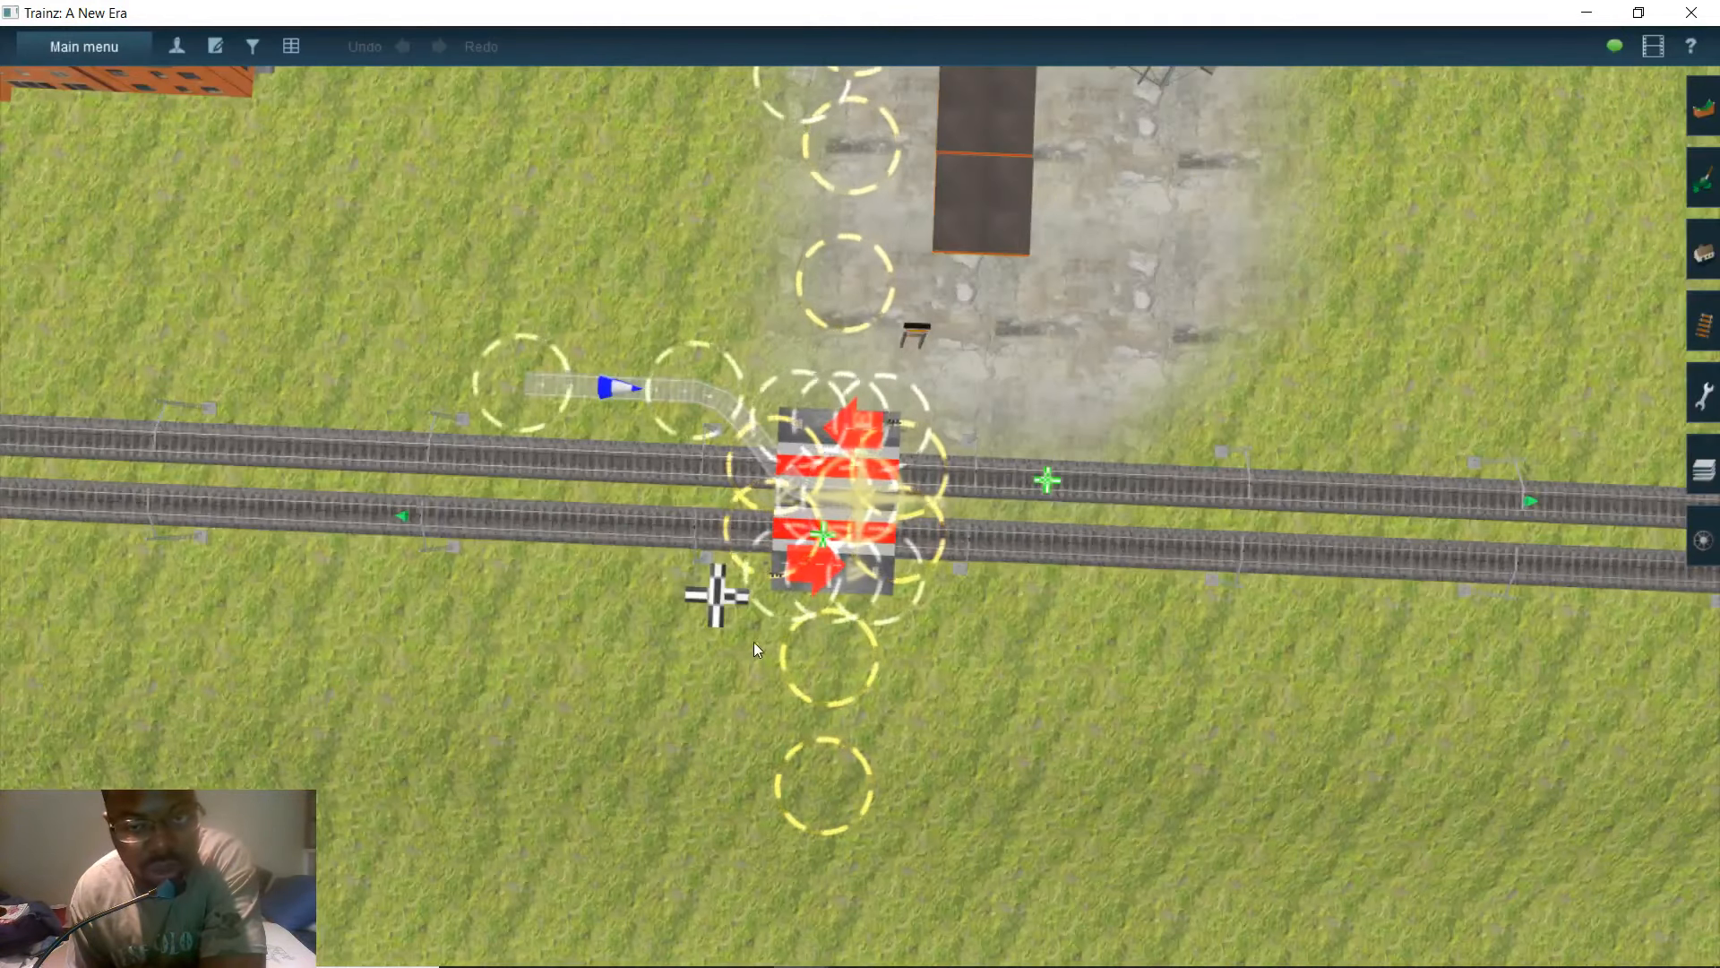
- Find the Futeristic Track 100ft object with the filter "fut" and place one on the empty grid ground away from the railway
right_click(755, 642)
mouse_move(828, 545)
right_down()
mouse_move(851, 486)
mouse_move(810, 470)
mouse_move(880, 561)
mouse_move(855, 562)
mouse_move(910, 665)
mouse_move(921, 599)
mouse_move(845, 492)
mouse_move(910, 517)
mouse_move(954, 503)
mouse_move(911, 482)
right_up()
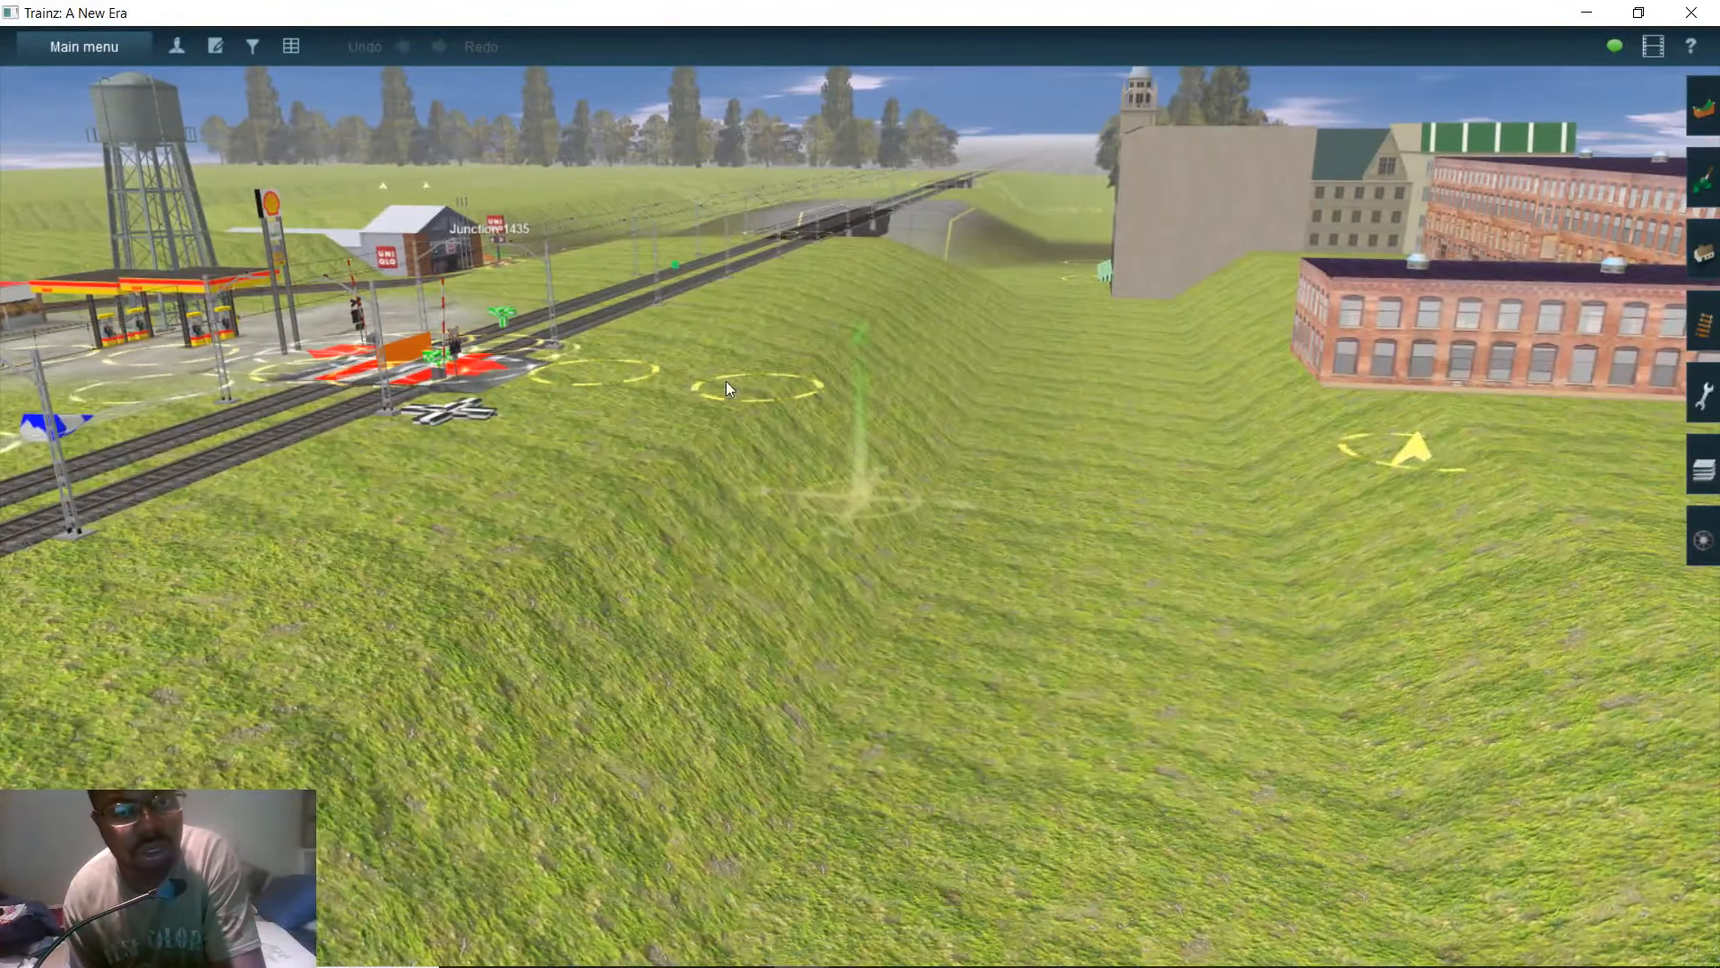
scroll(785, 376, up, 3)
right_drag(872, 227, 824, 170)
click(1702, 255)
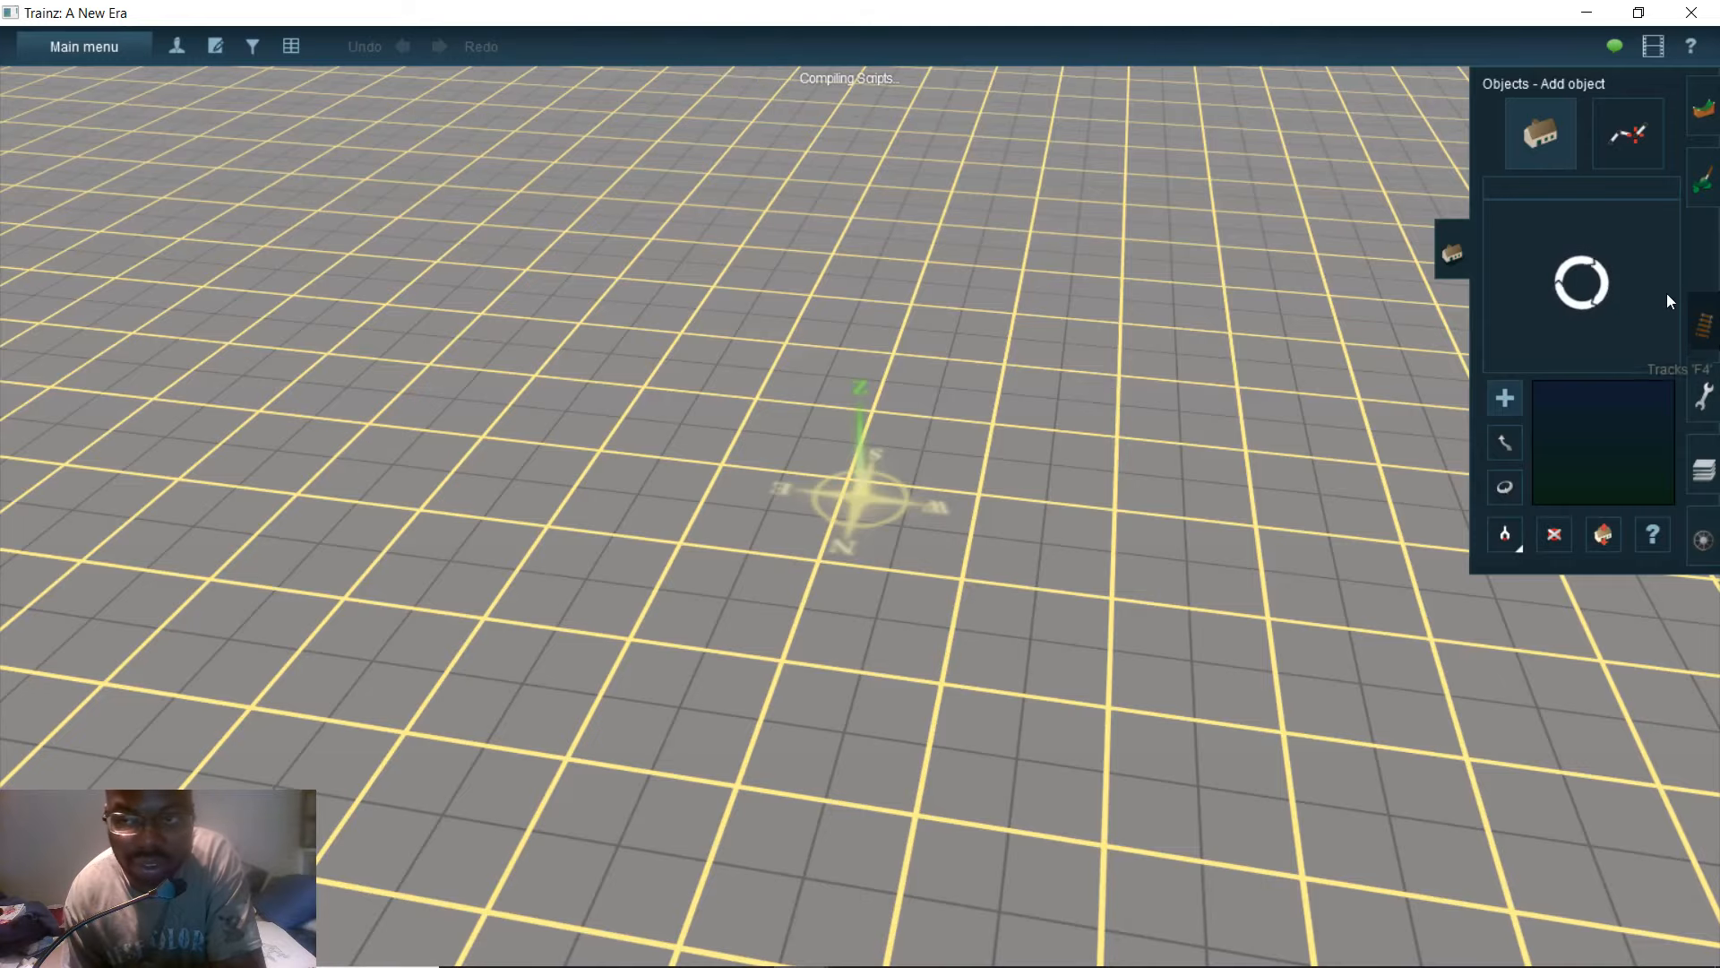
right_drag(1118, 388, 1134, 397)
key(Up)
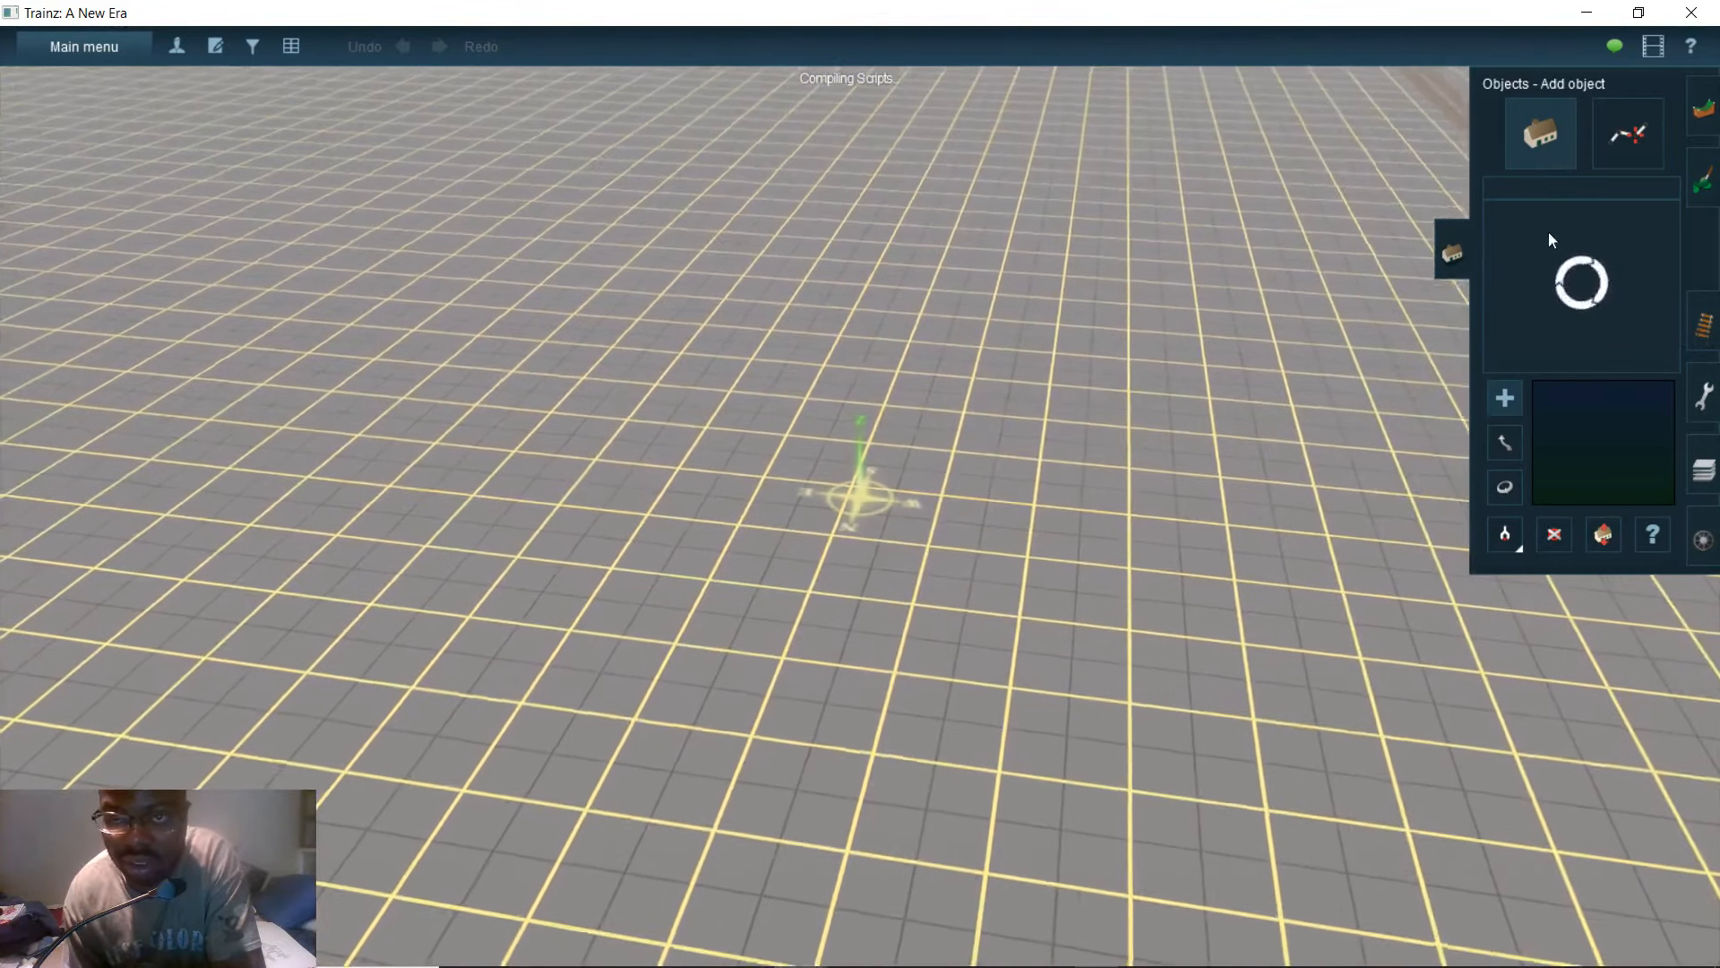
key(Down)
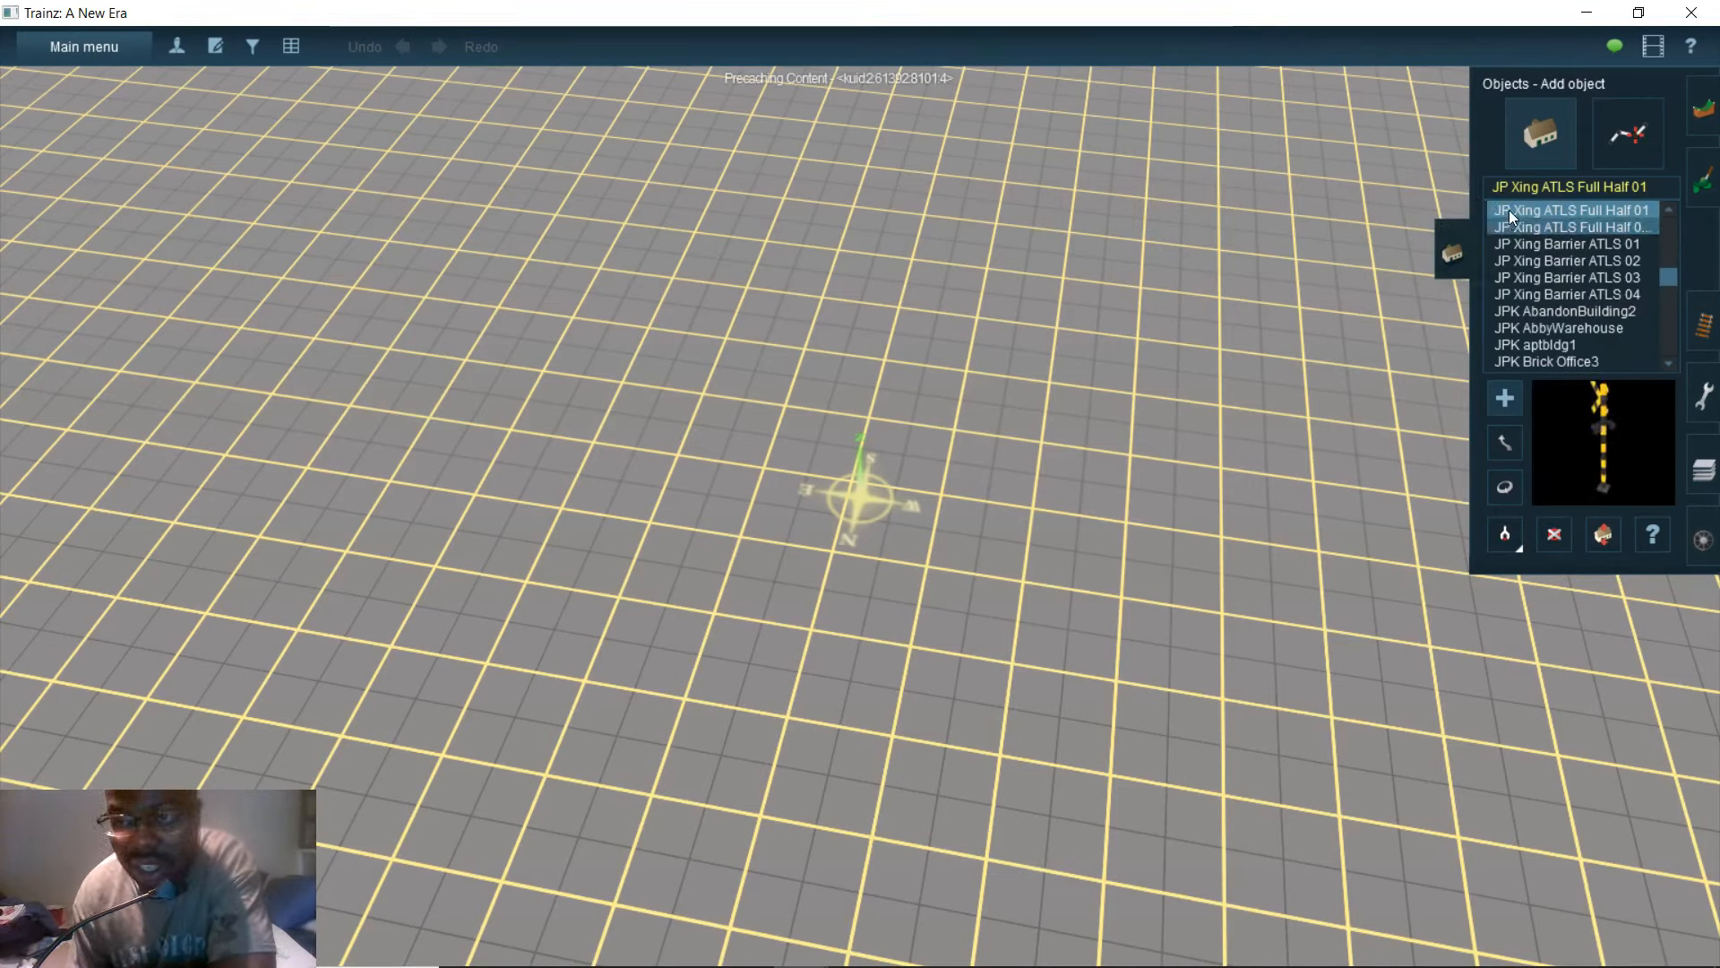
click(1524, 190)
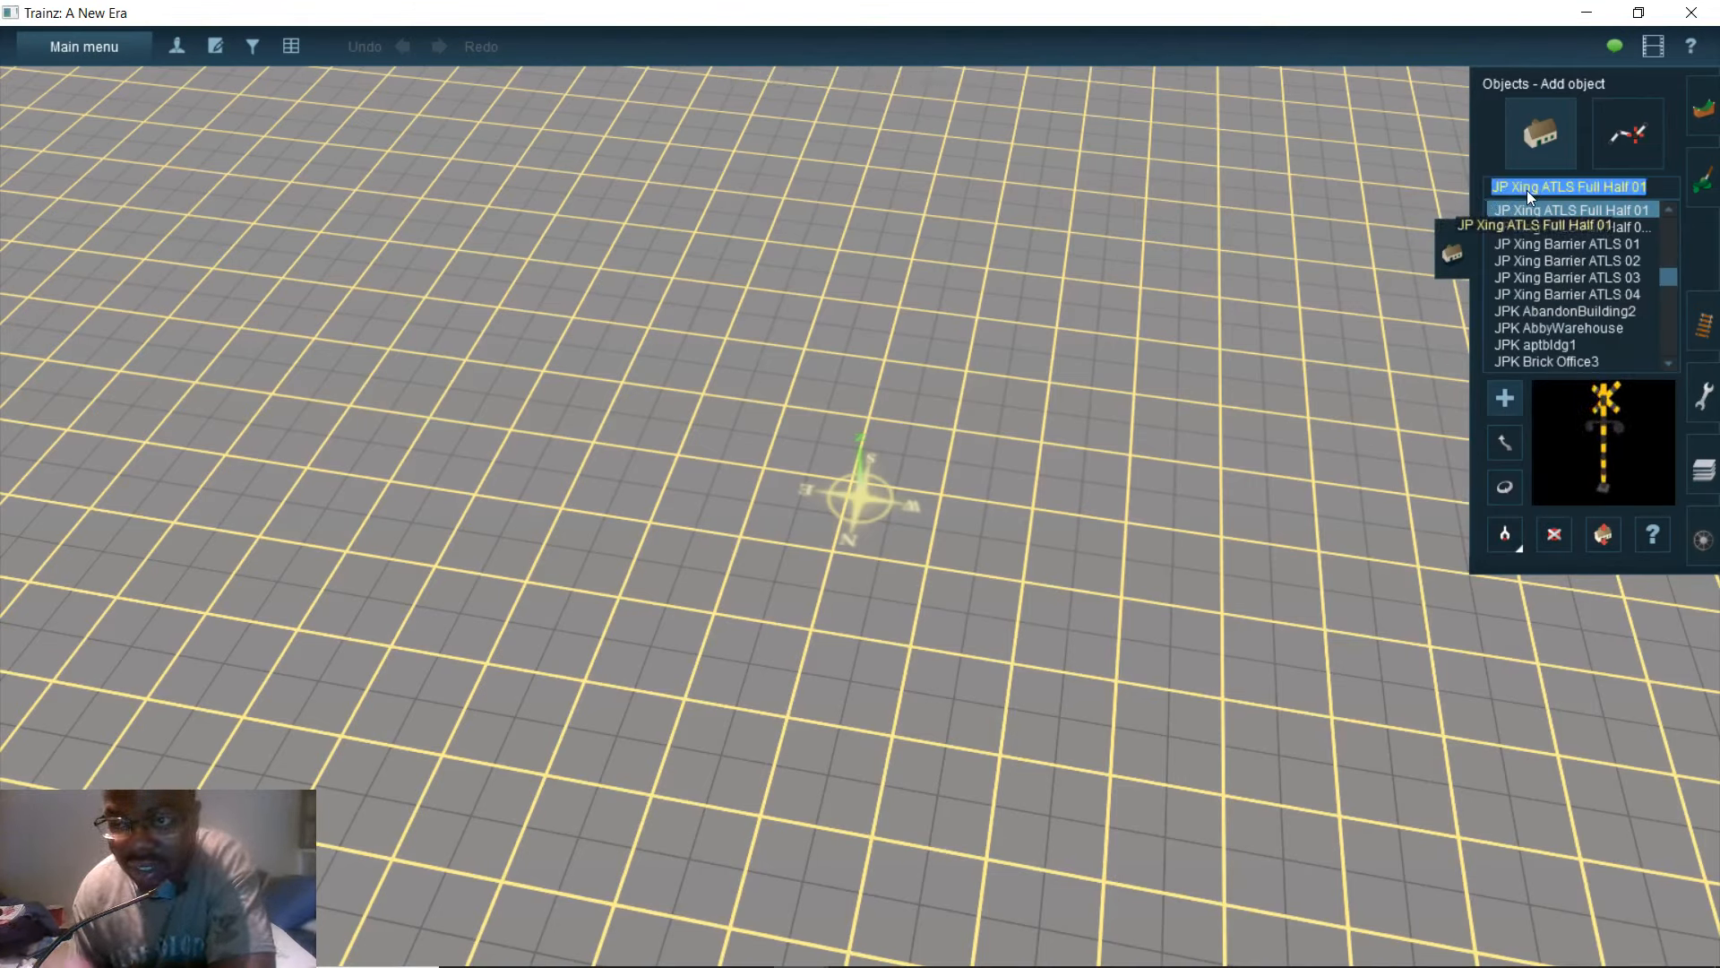
text(fut)
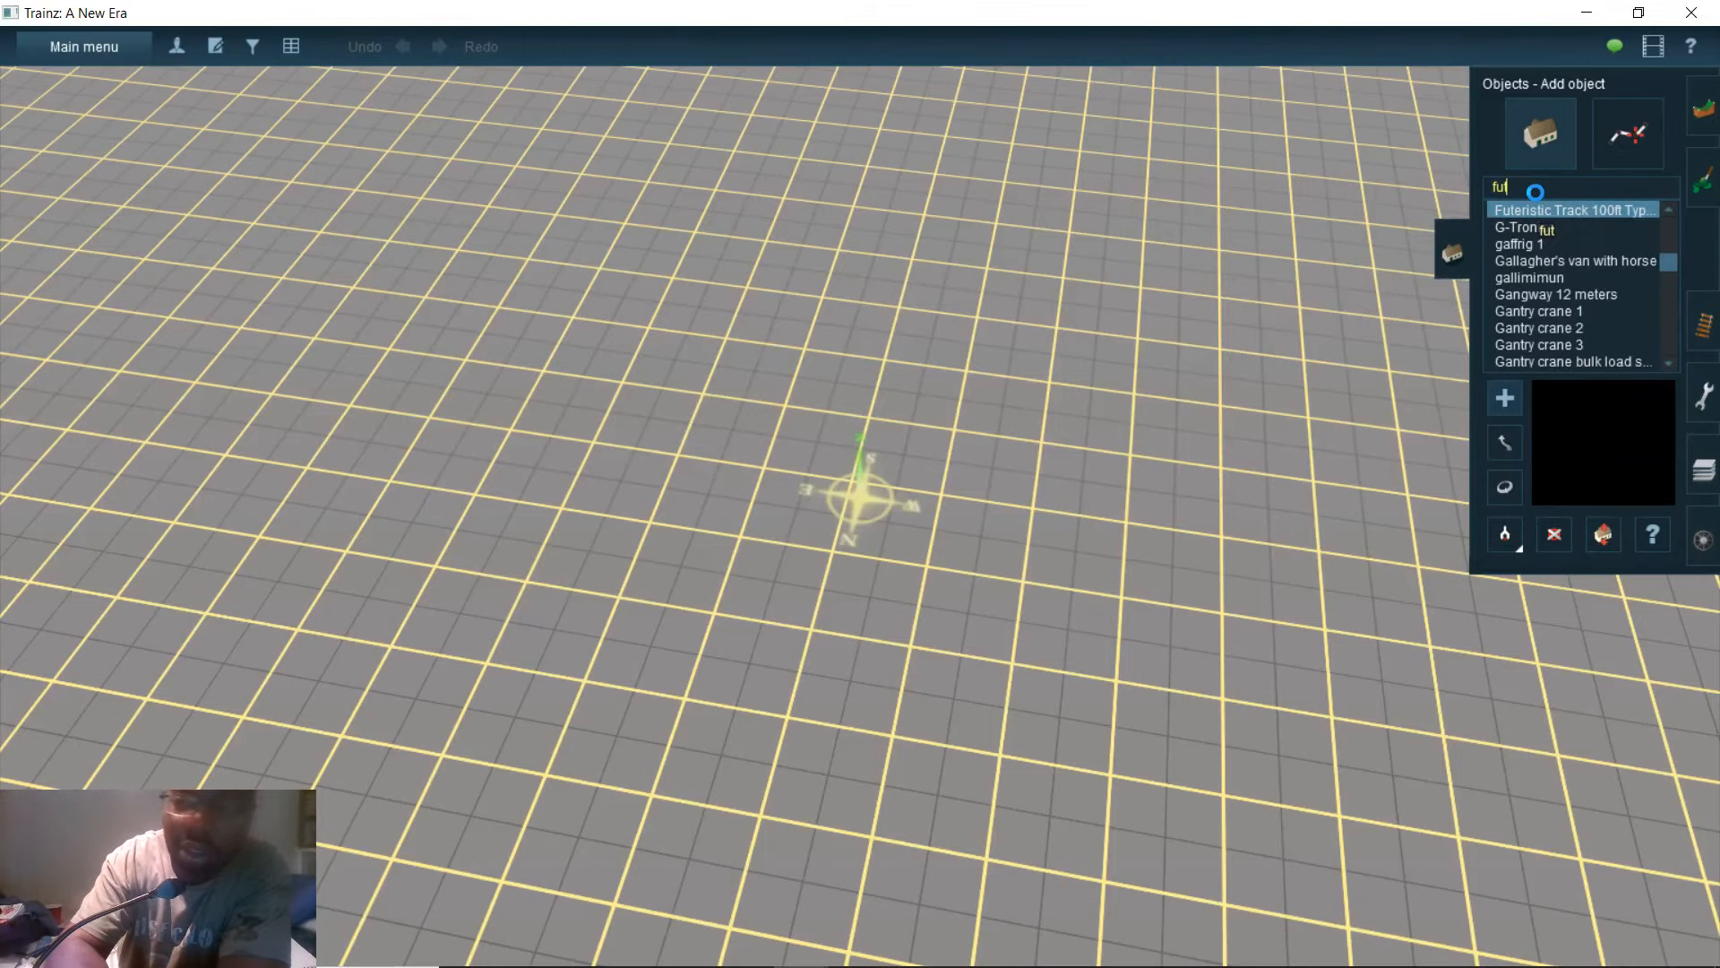
click(992, 414)
- Examine the placed futuristic track in daylight from above, along its length and at its end
scroll(1007, 443, up, 5)
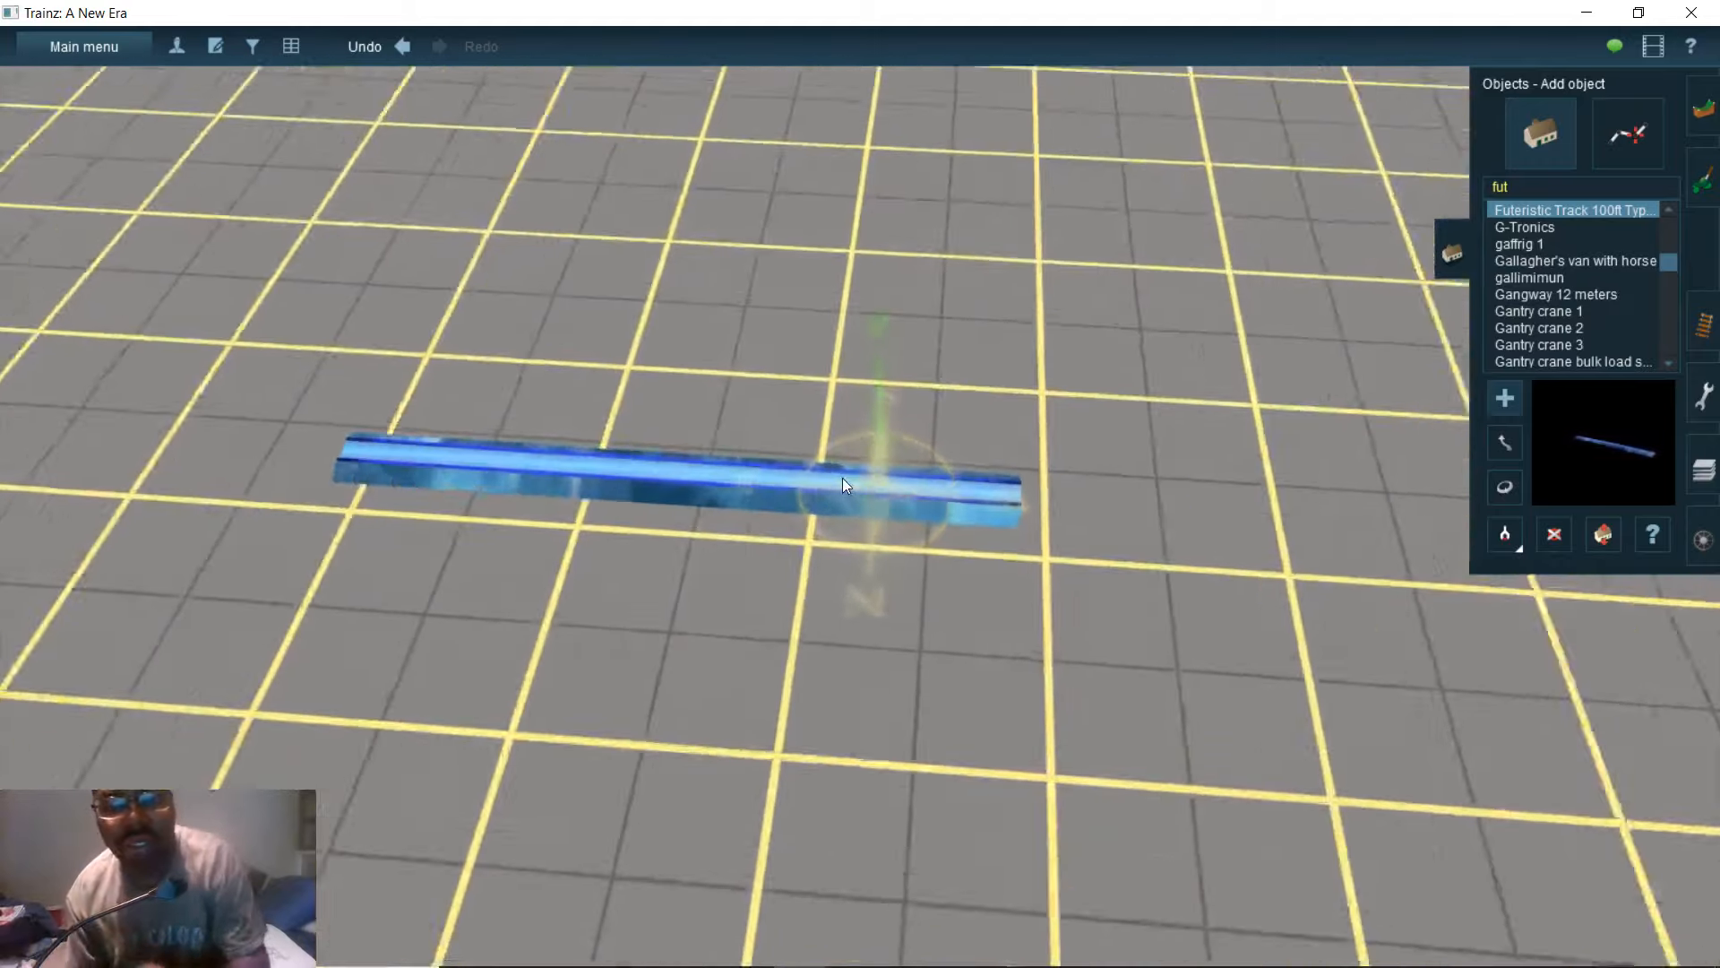
scroll(842, 477, up, 4)
right_click(758, 512)
key(Left)
scroll(861, 507, up, 3)
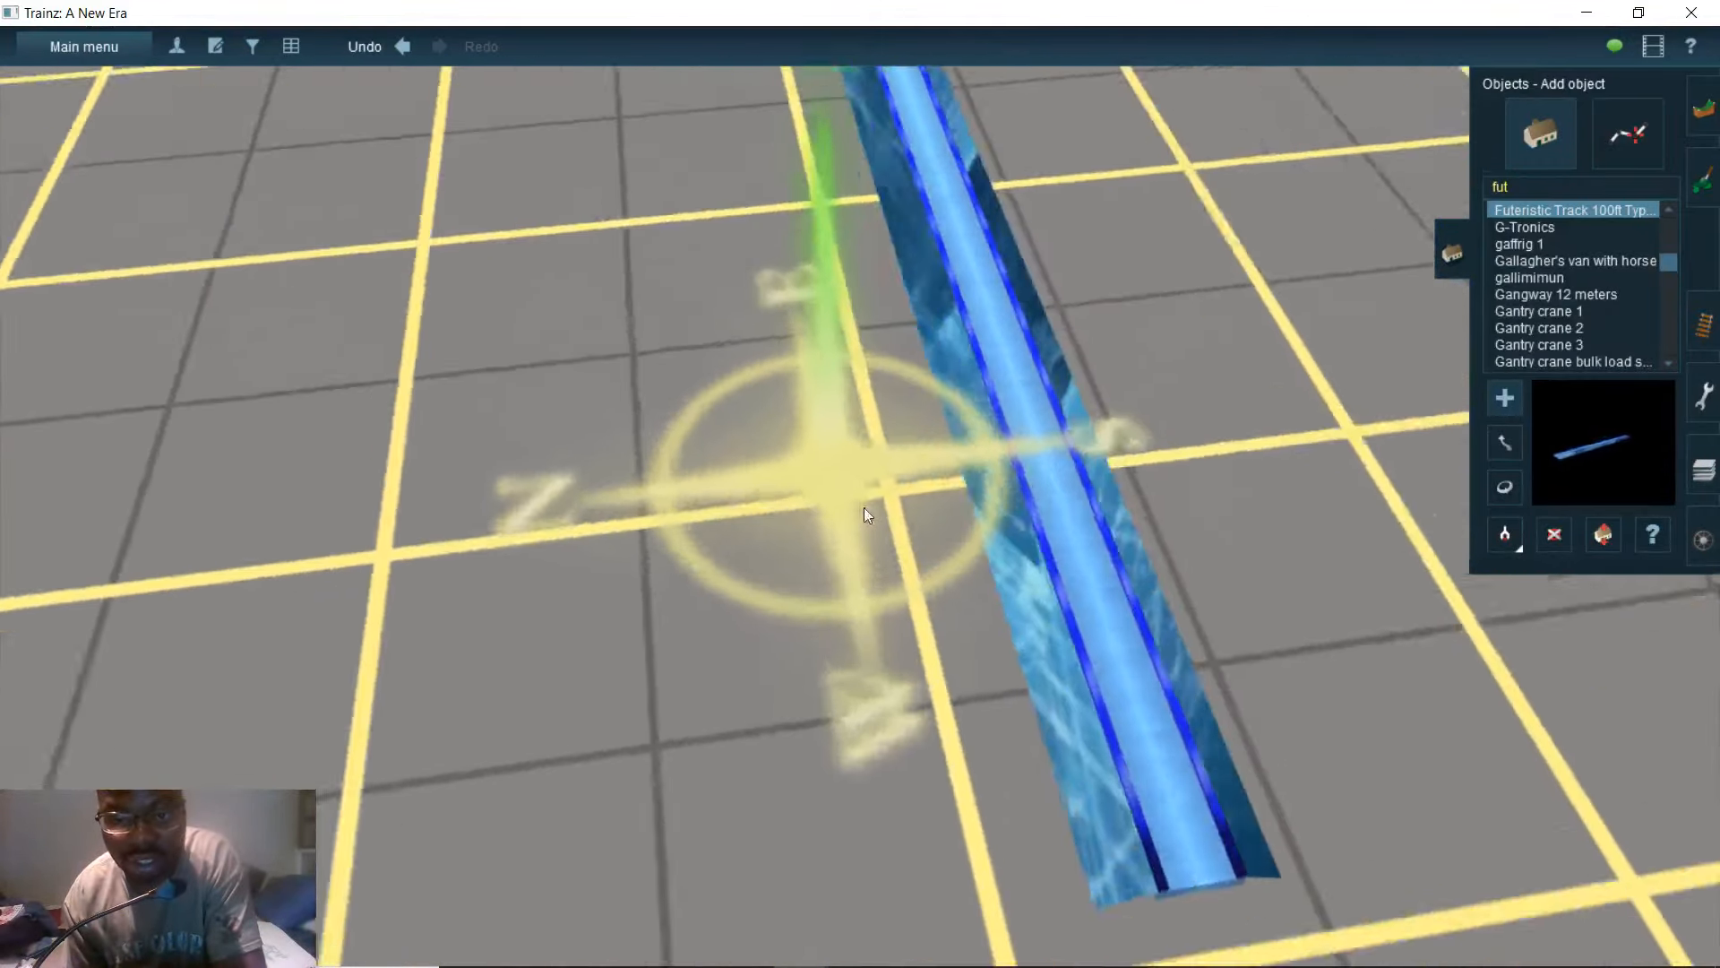
right_click(993, 517)
scroll(993, 518, up, 3)
key(Down)
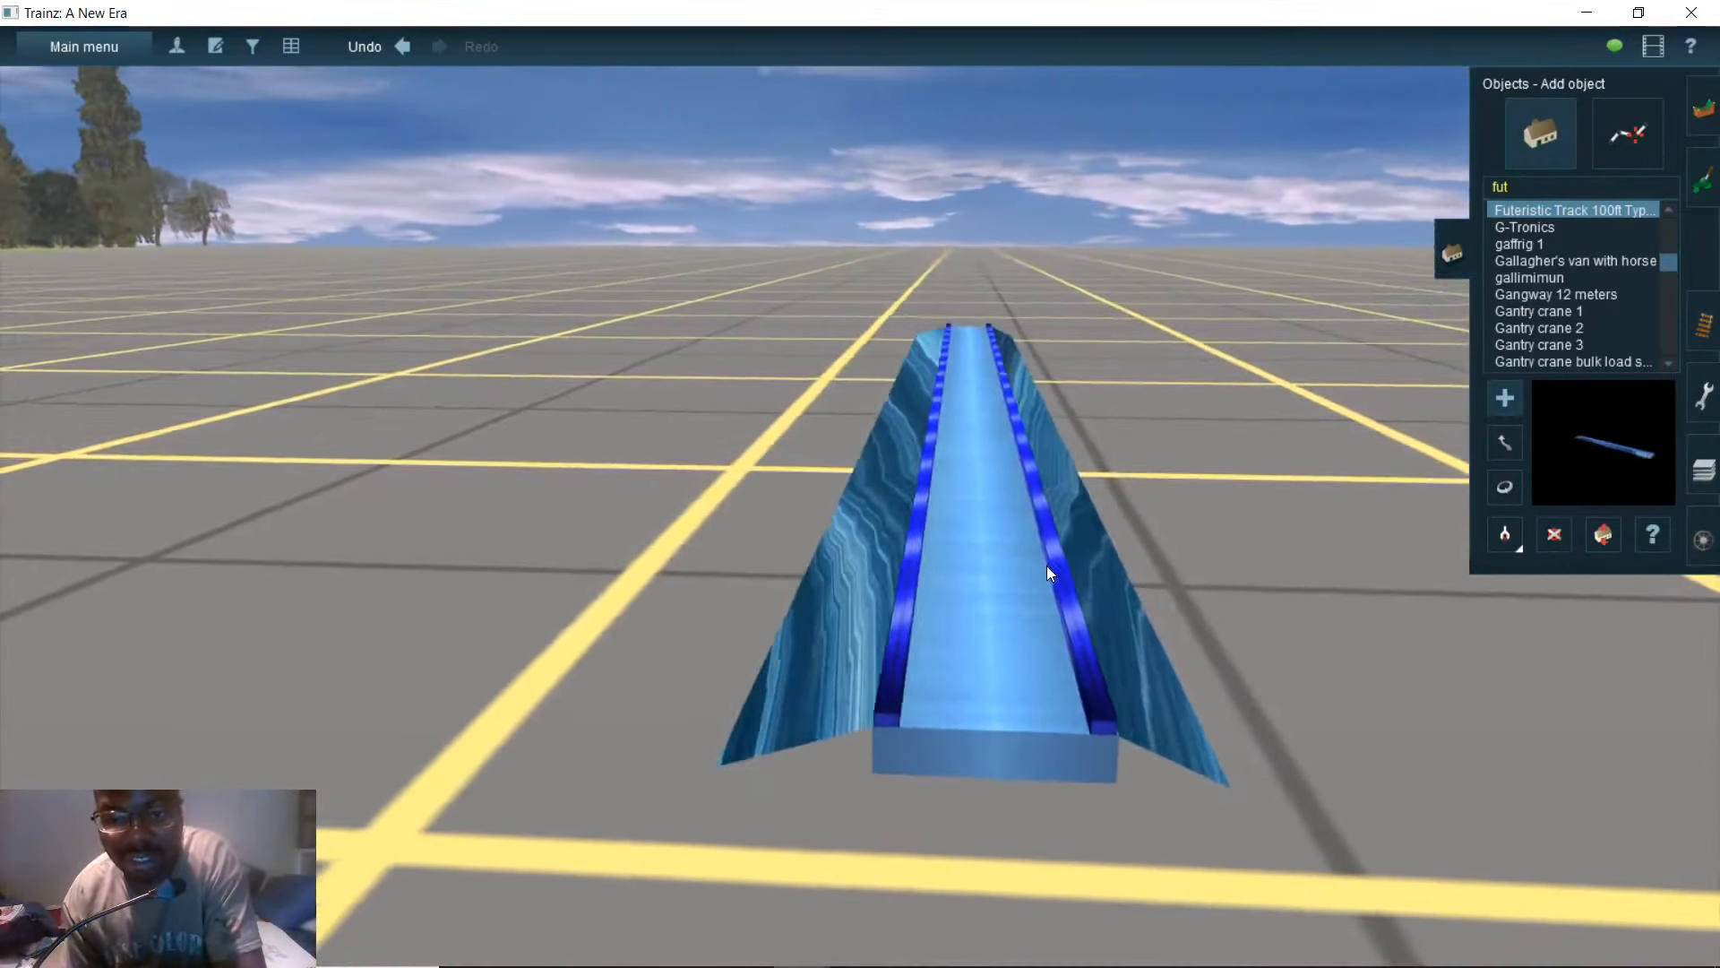
key(Left)
key(Up)
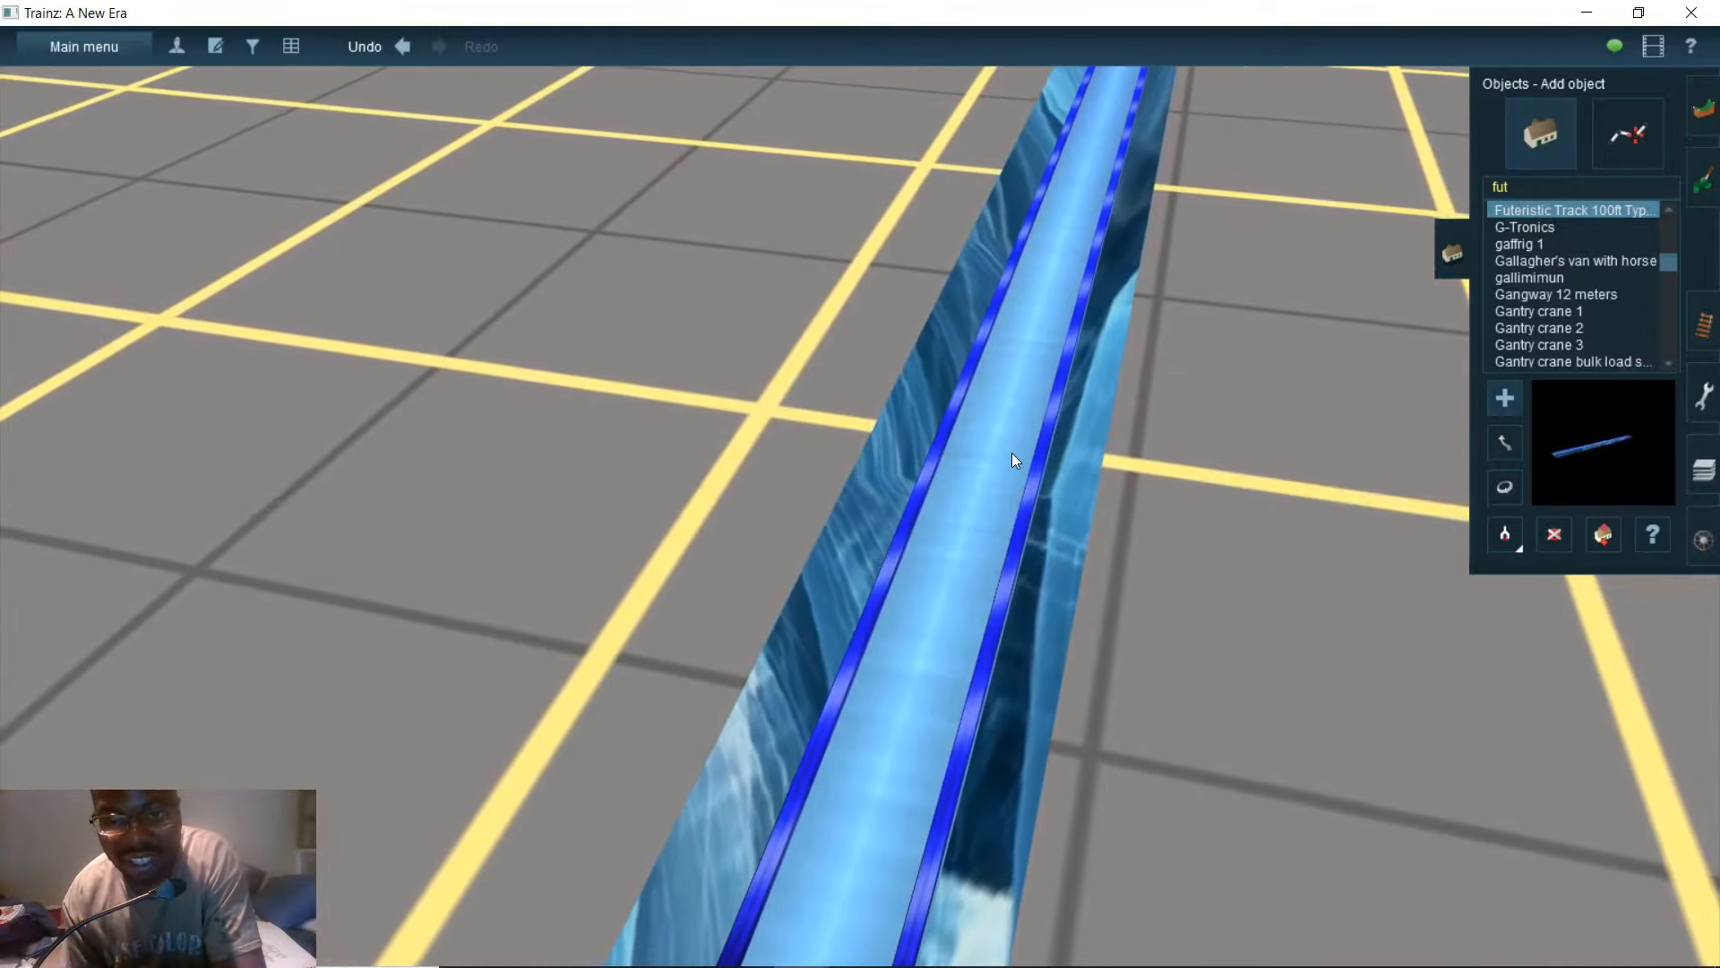
right_click(1009, 434)
key(Down)
key(Left)
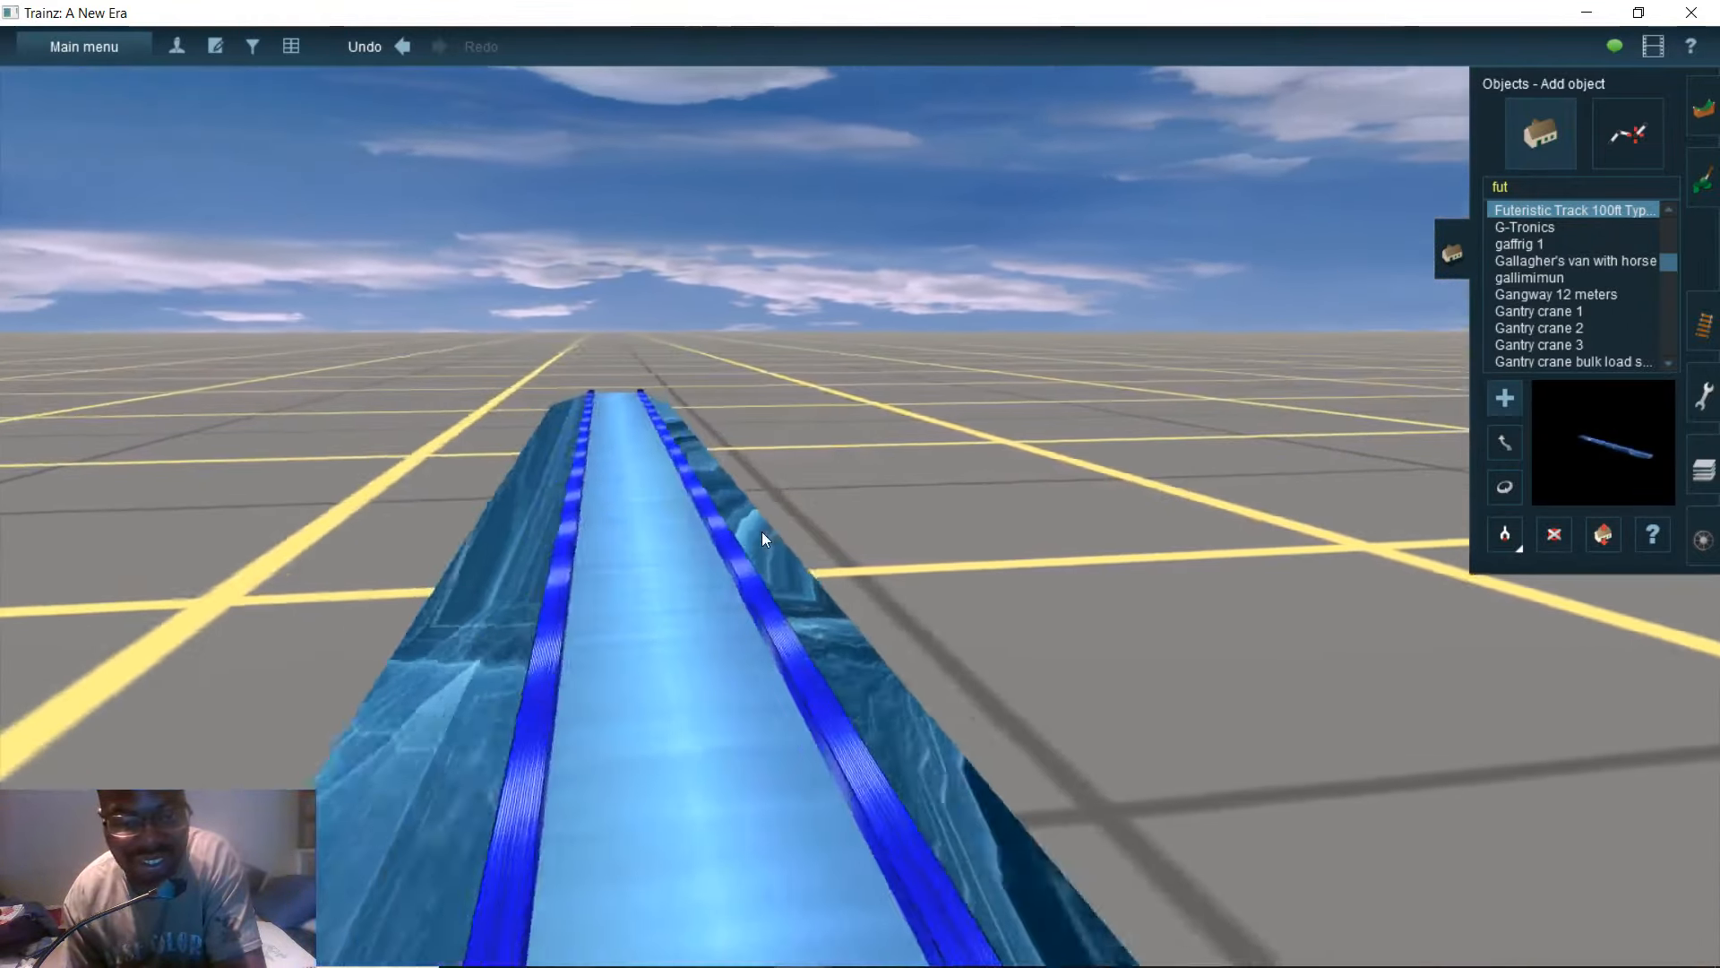
right_click(688, 542)
key(Up)
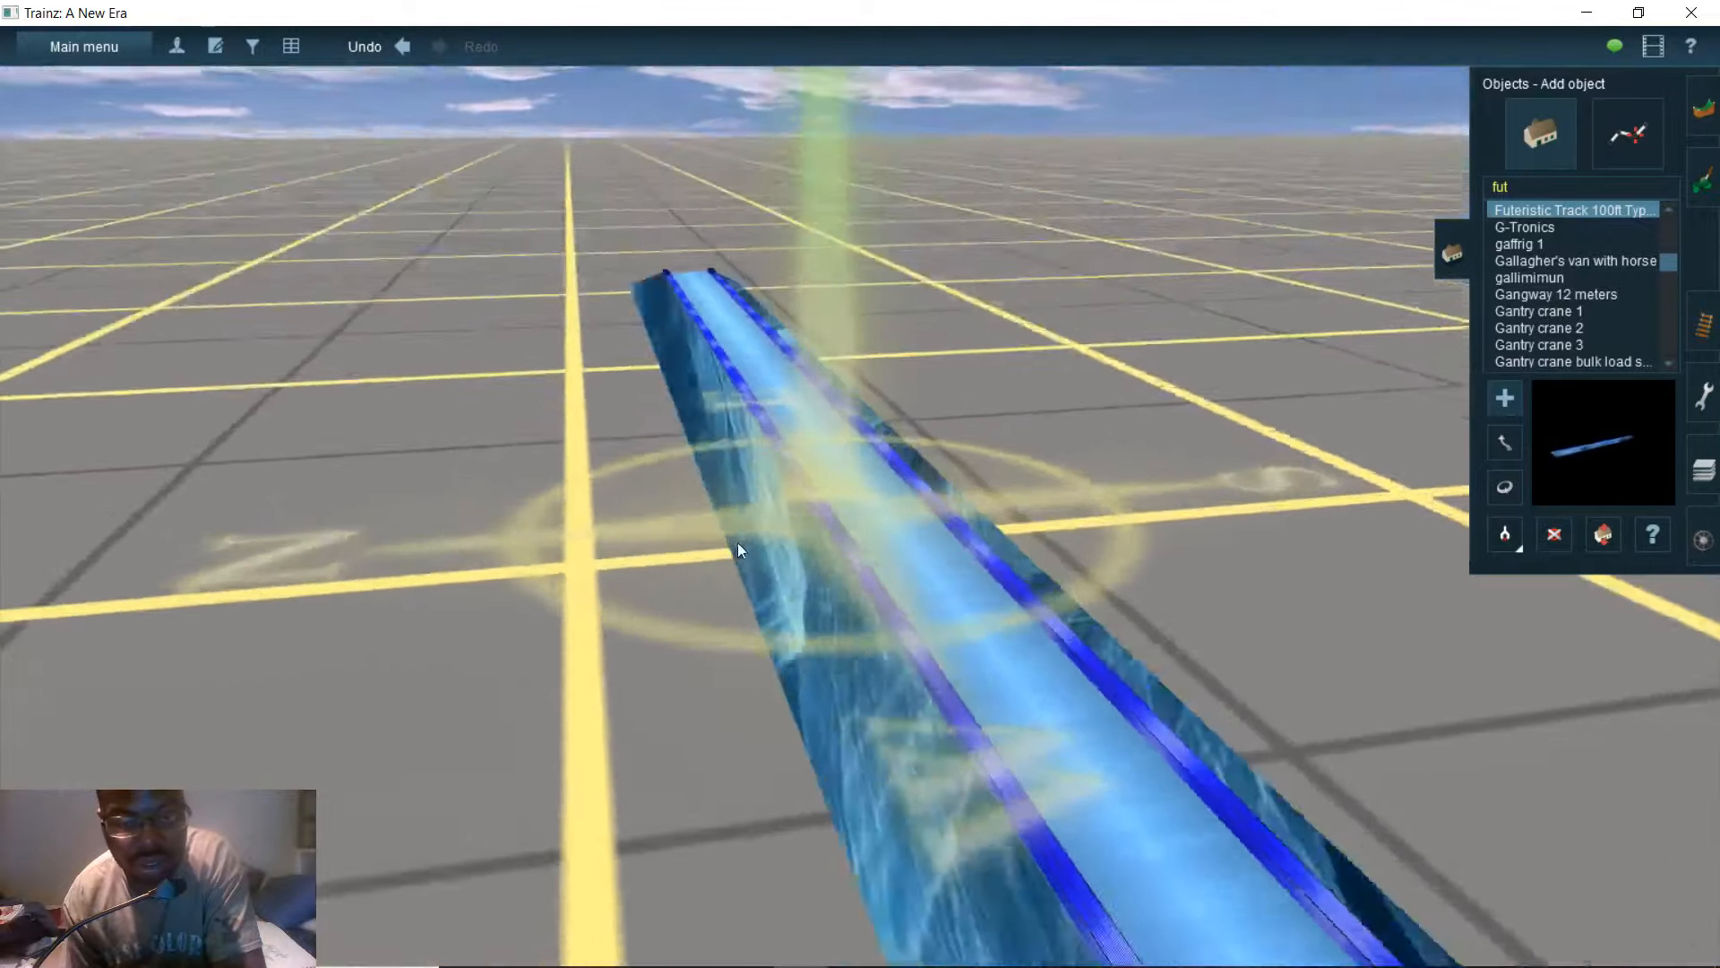
key(Left)
key(Up)
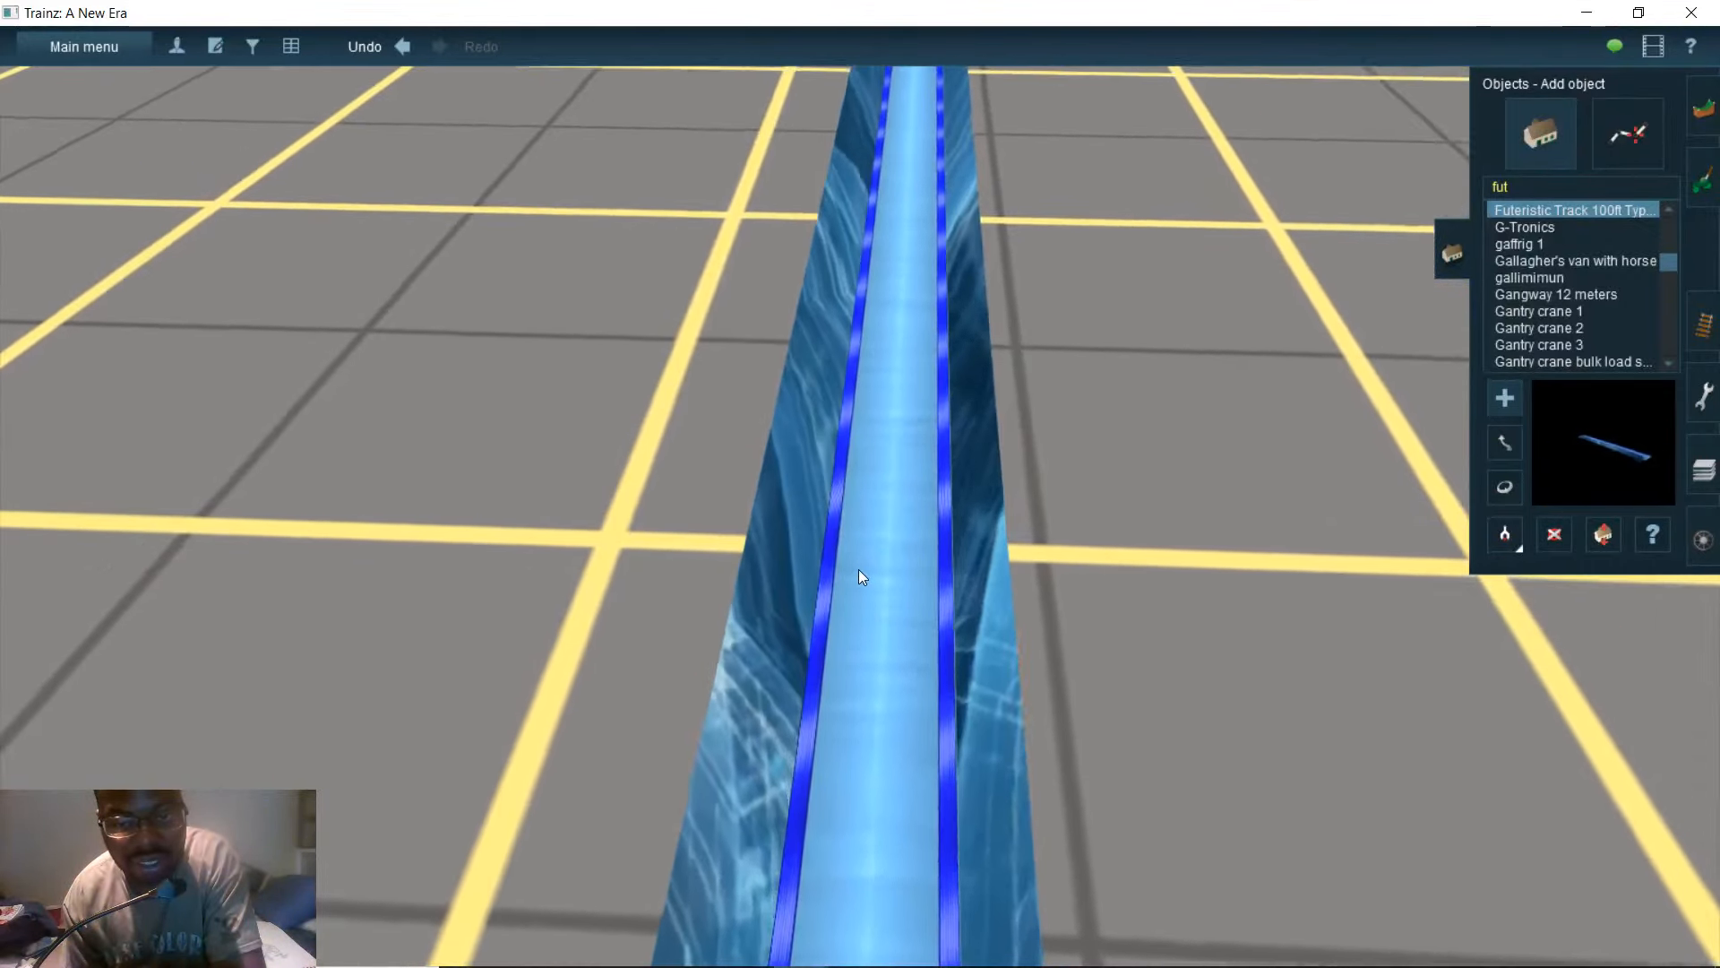
key(Right)
key(Left)
key(Down)
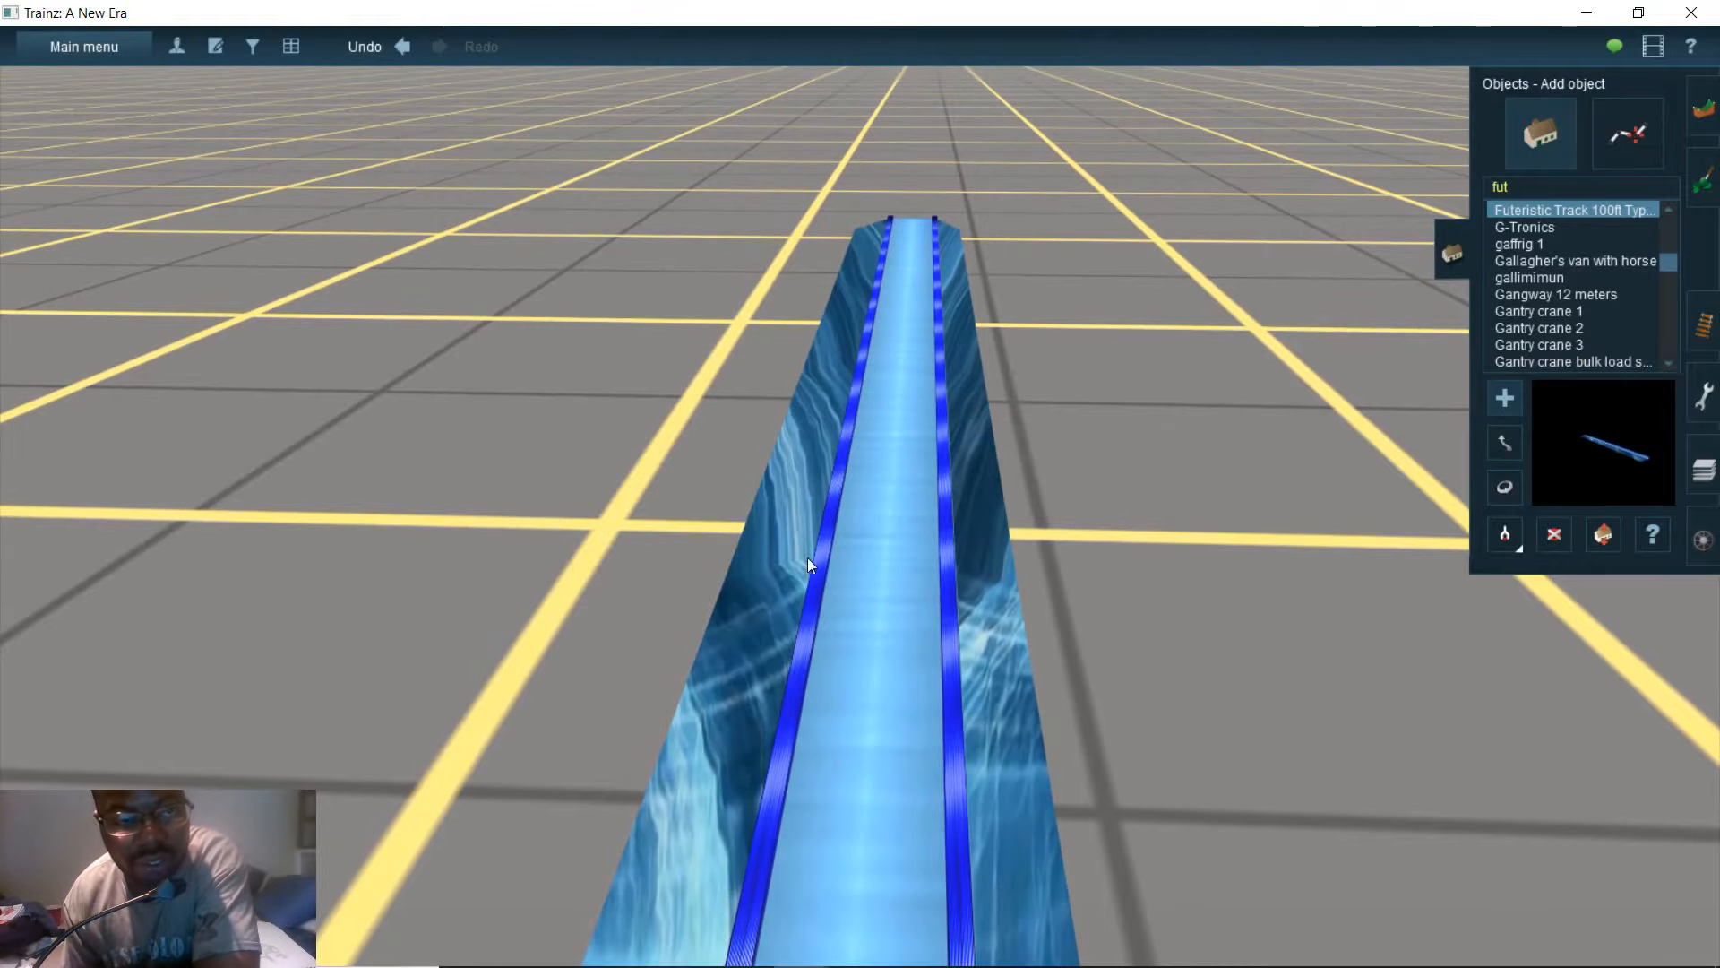
scroll(781, 632, down, 5)
right_click(793, 600)
scroll(995, 439, up, 5)
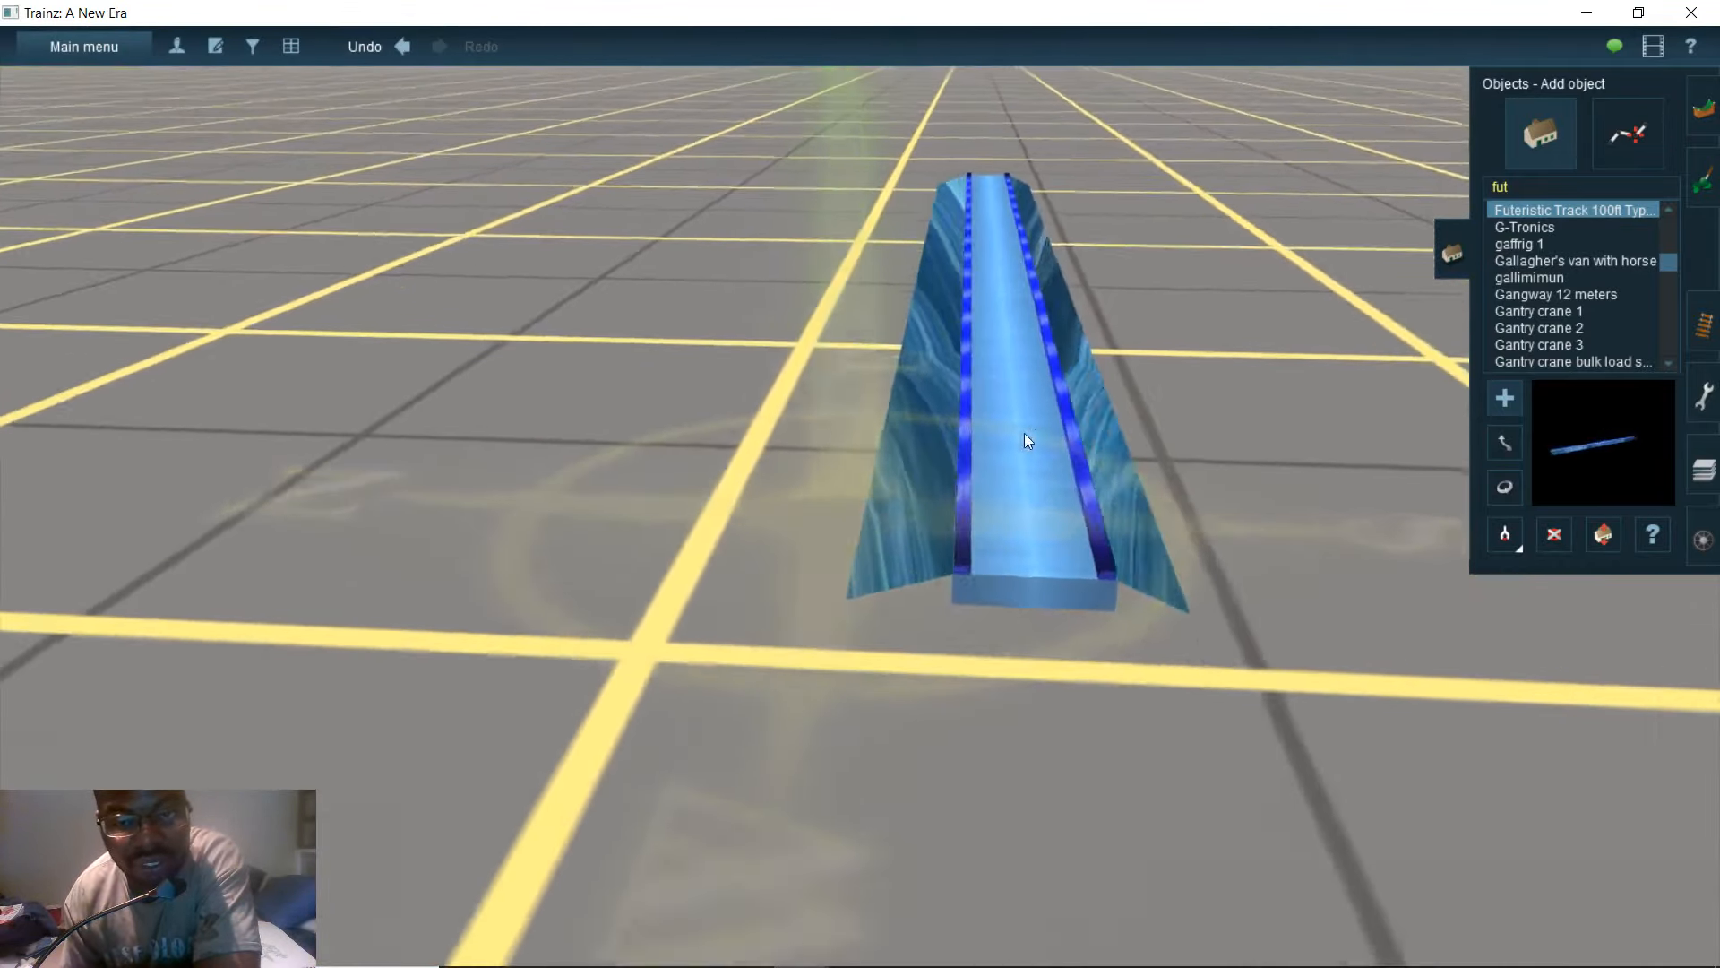
right_click(993, 431)
right_click(907, 435)
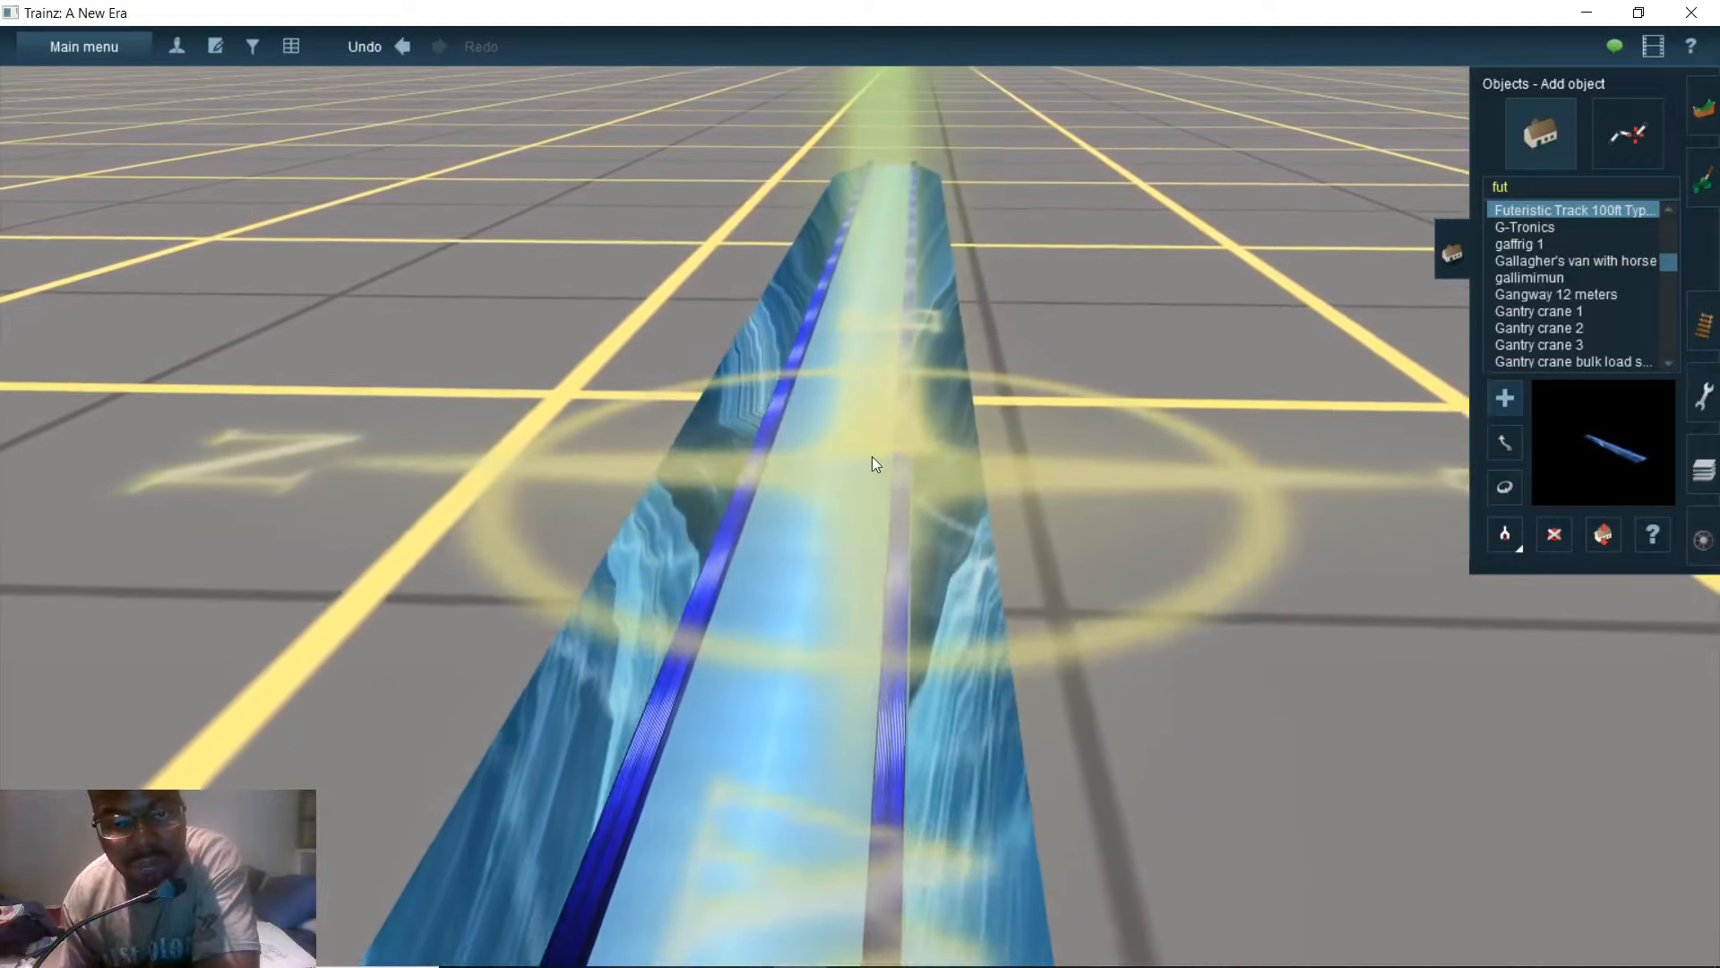
right_click(828, 508)
right_click(896, 507)
right_click(846, 545)
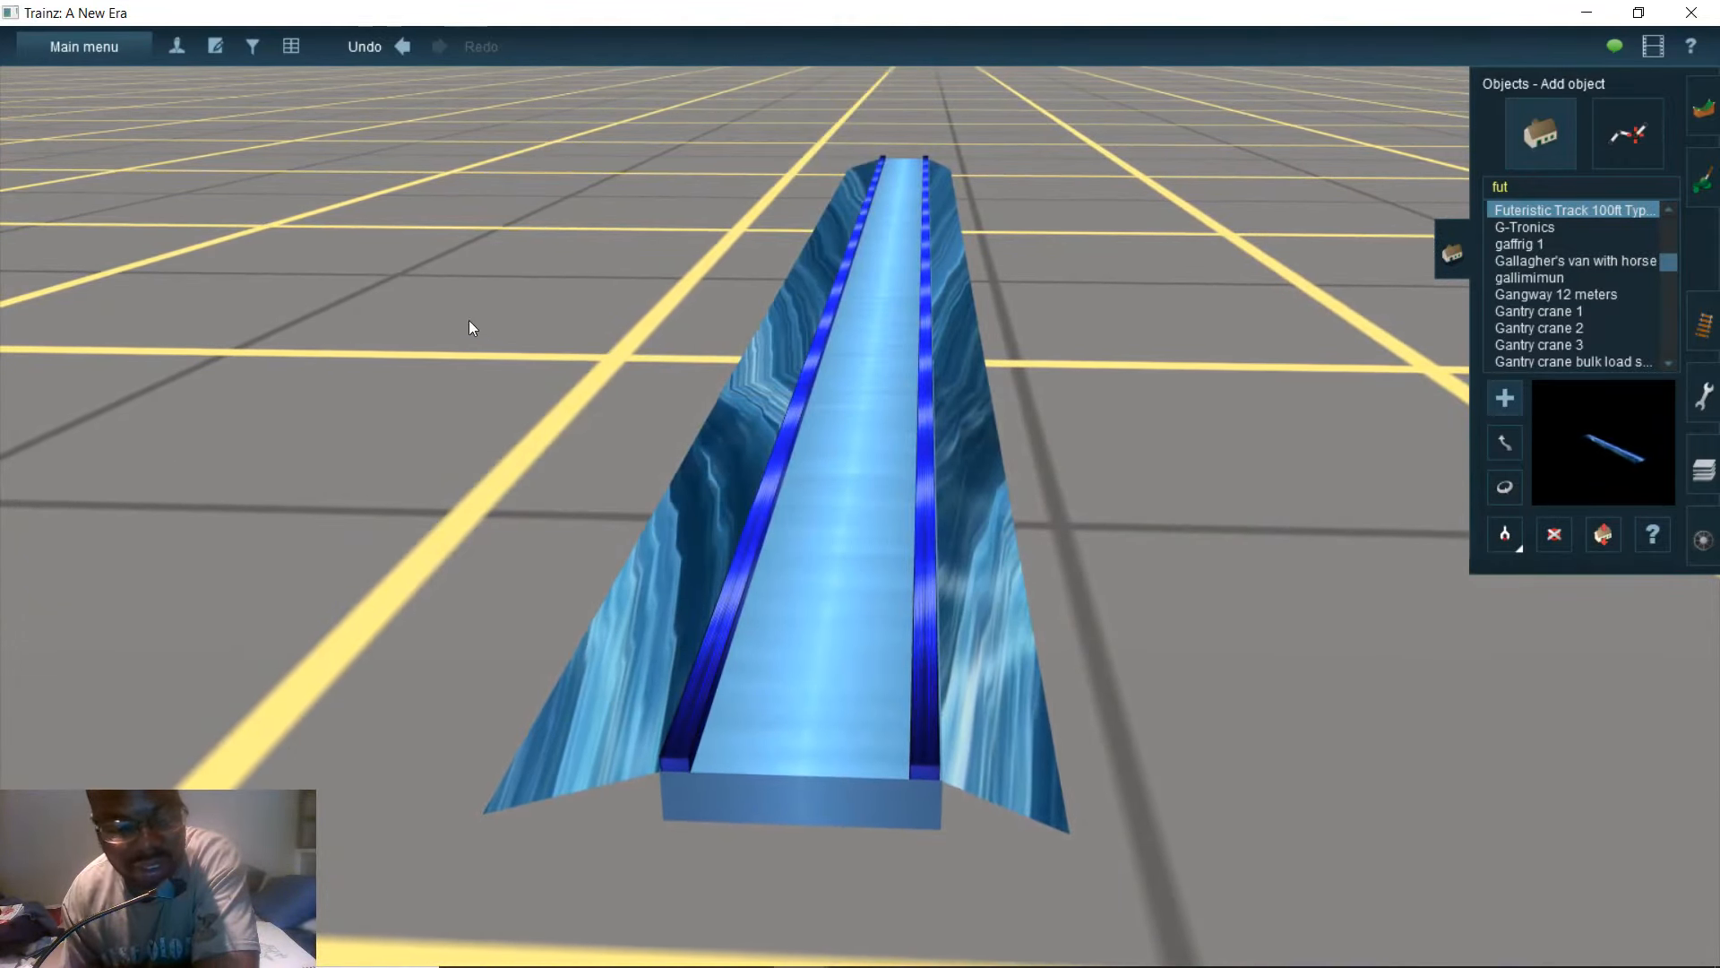
- Set the environment's lighting time to midnight and close the environment settings
click(100, 51)
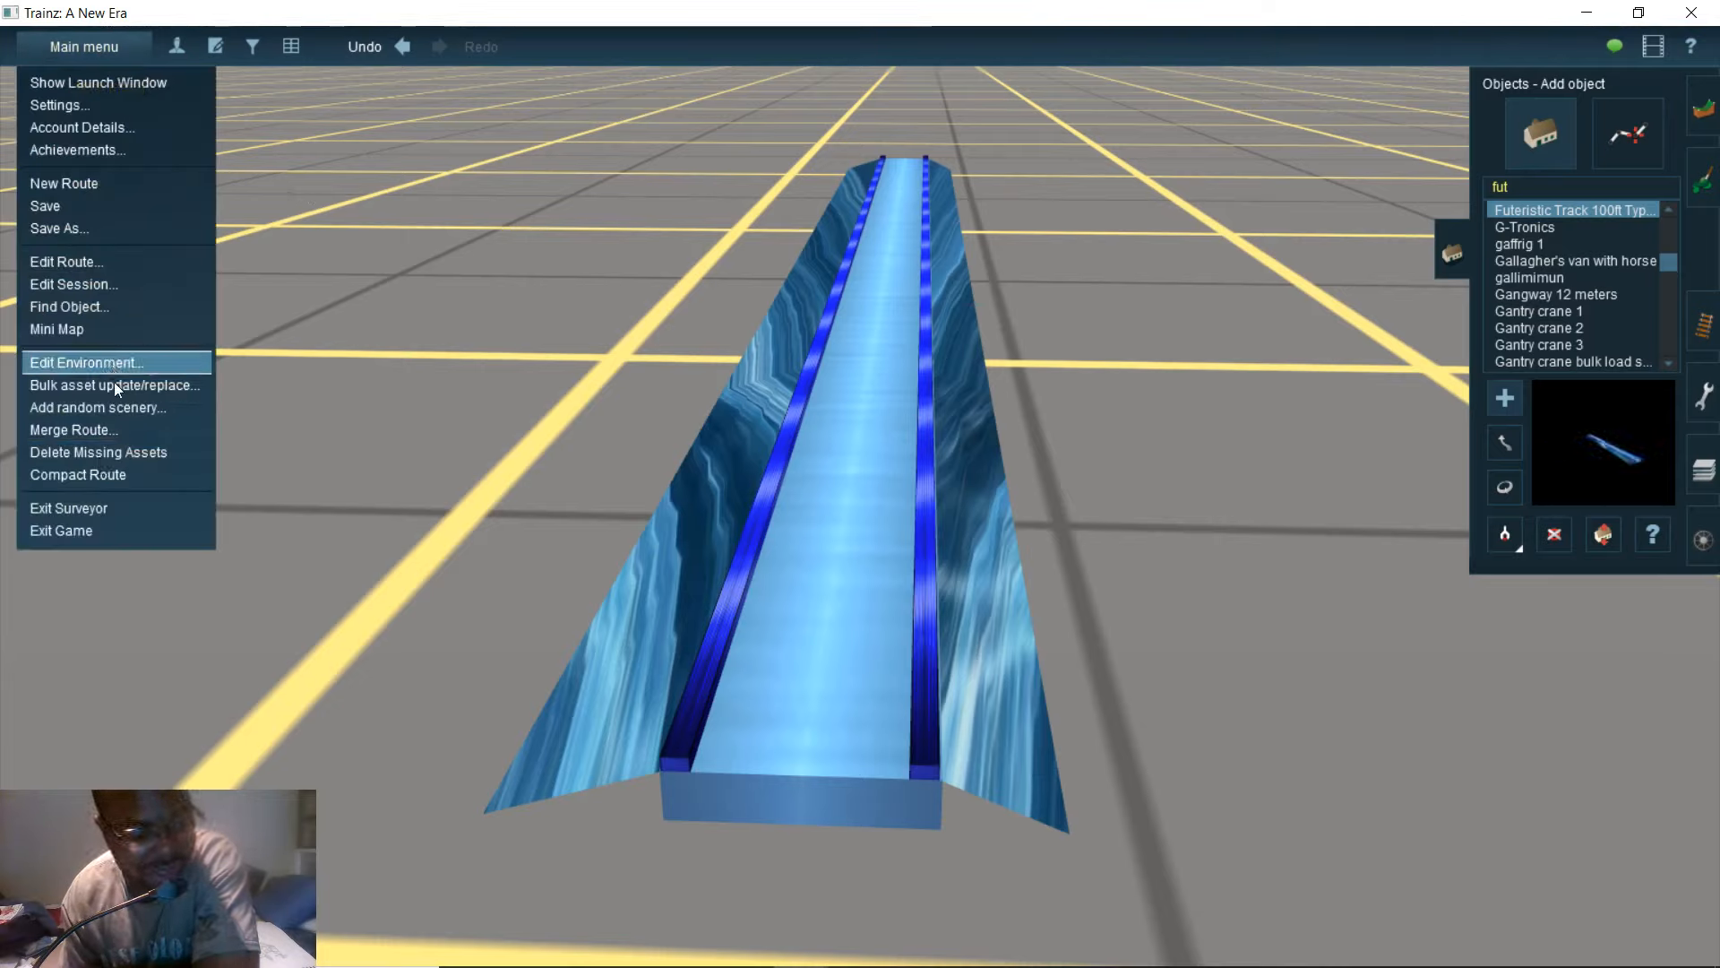
click(131, 364)
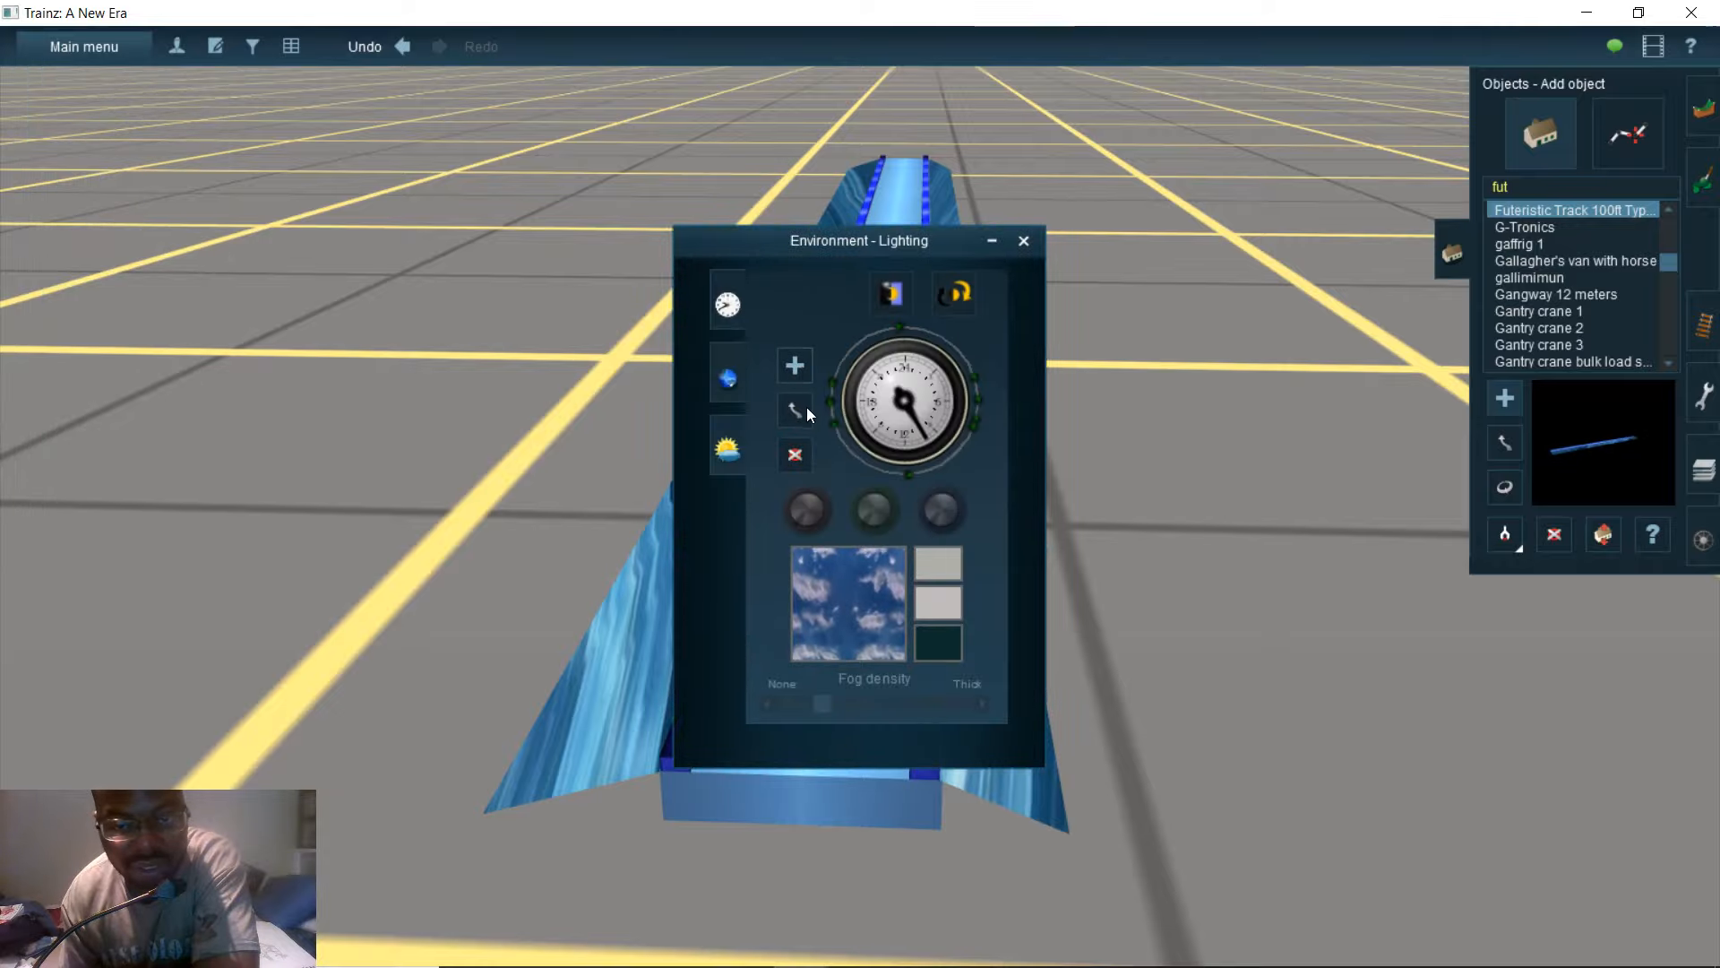
click(904, 359)
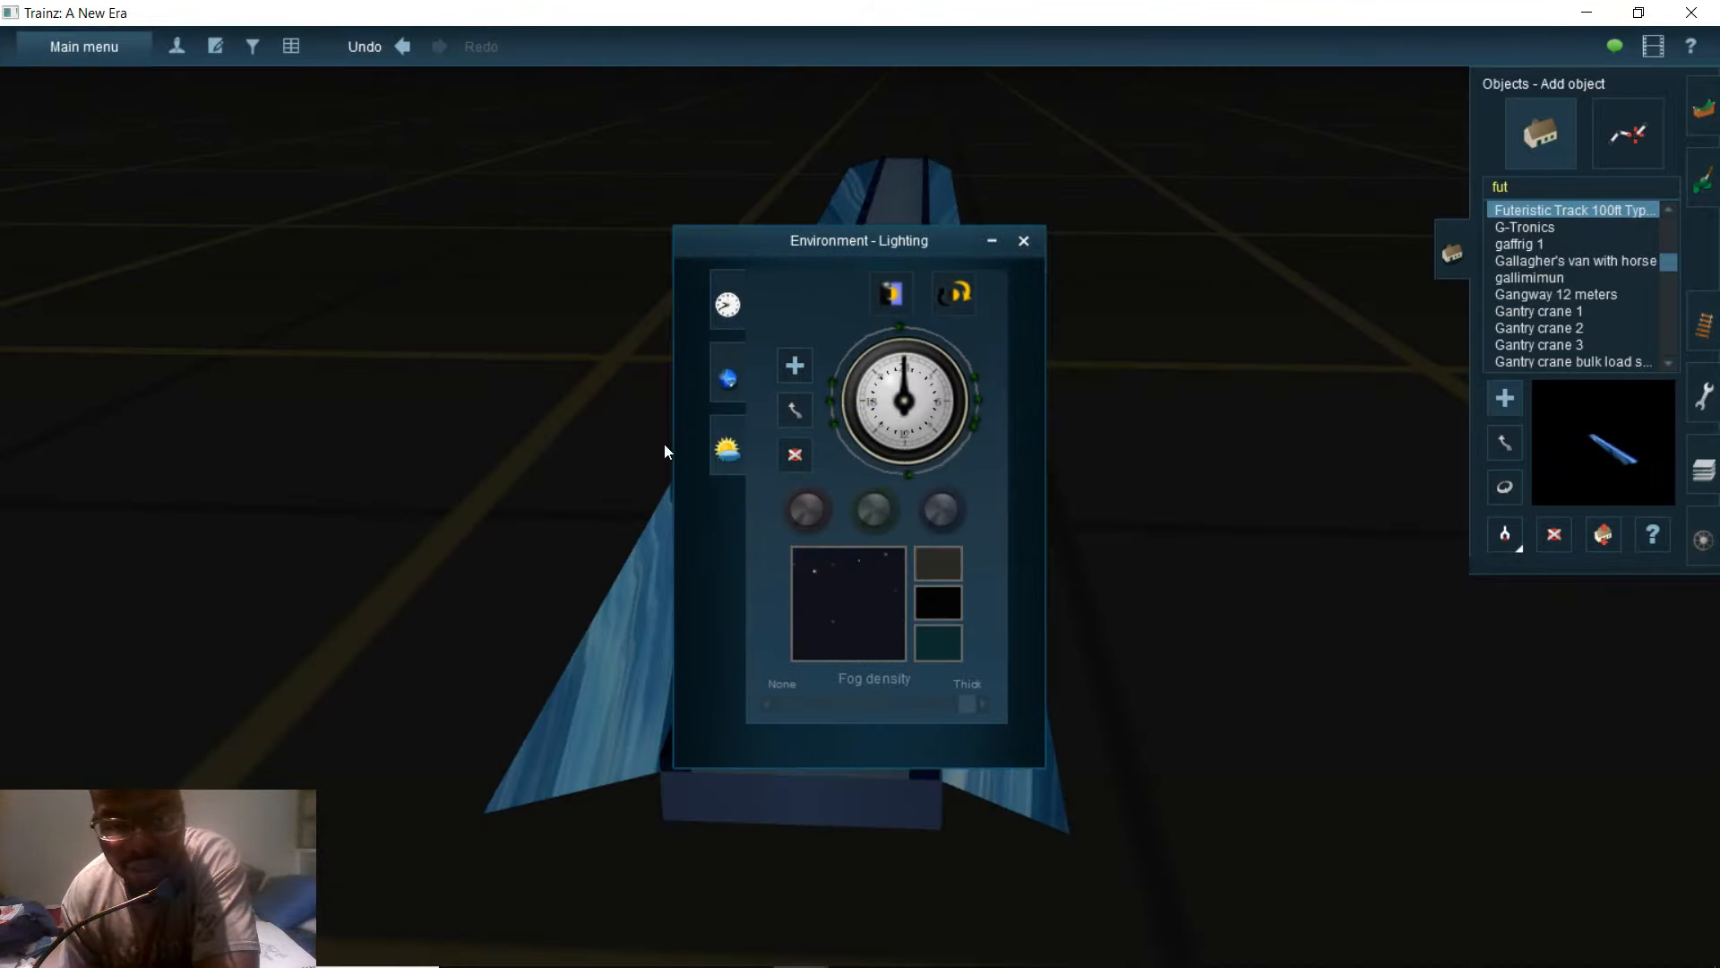
right_click(577, 486)
right_click(1050, 532)
right_click(1110, 432)
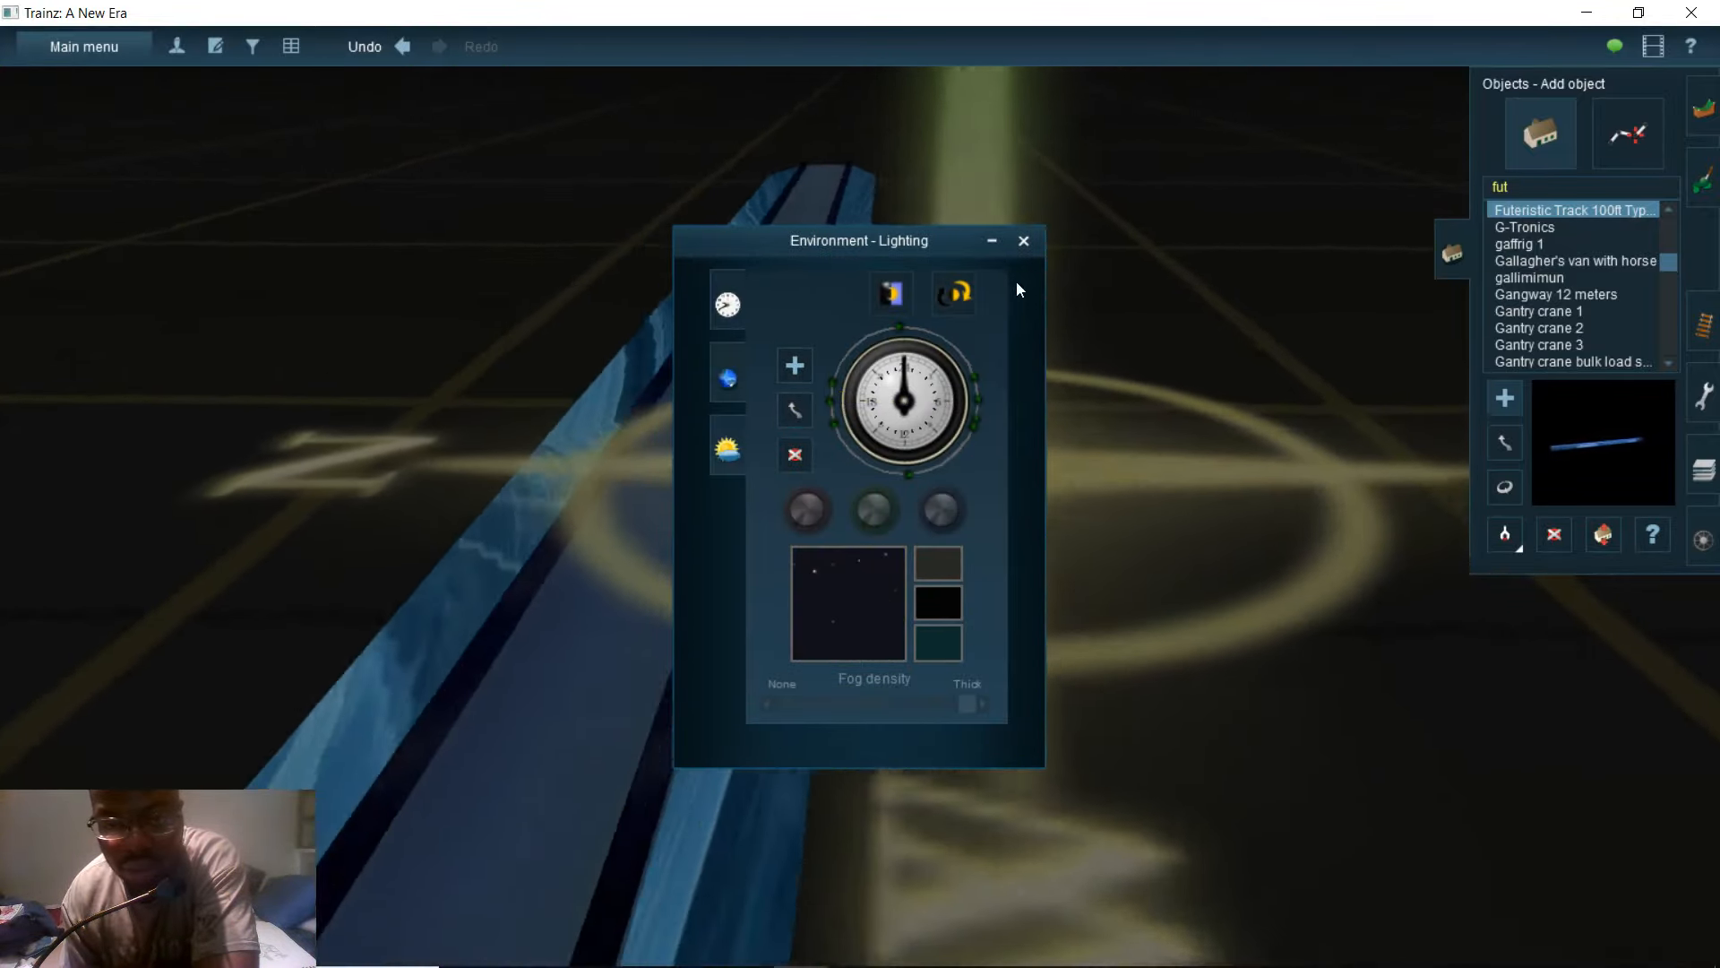
click(1023, 240)
- Examine the blue lighting on the track's rails and sloped sides in the dark from several angles
right_click(686, 547)
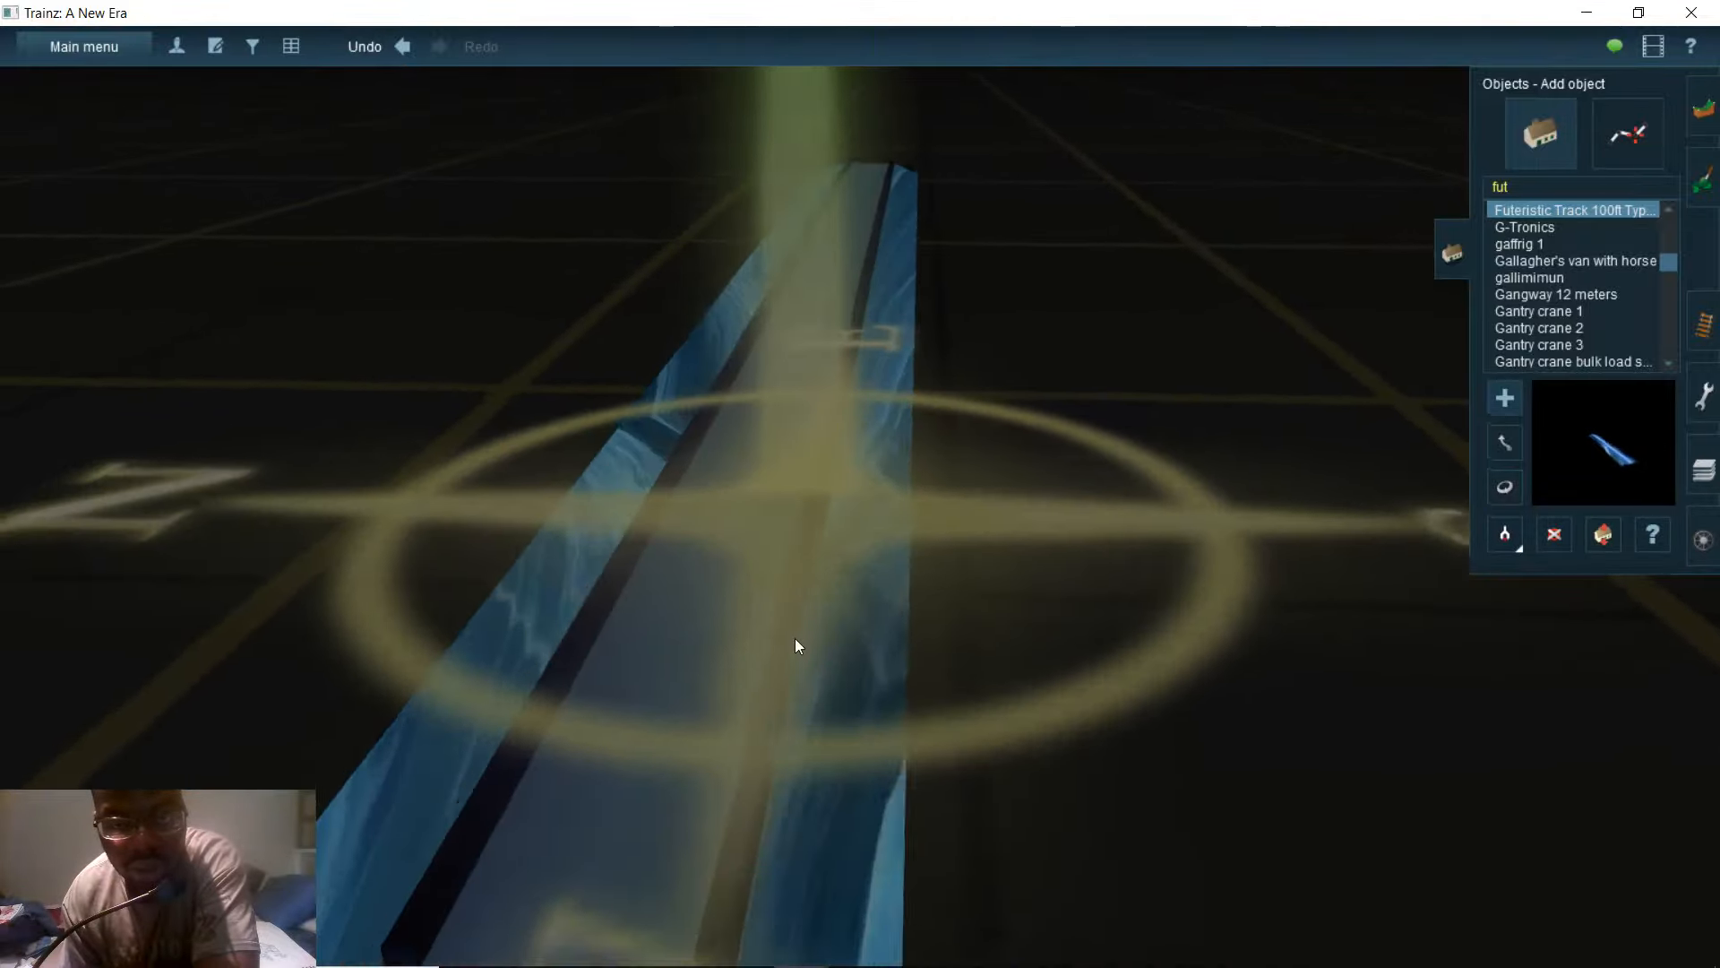
right_click(794, 638)
right_click(665, 497)
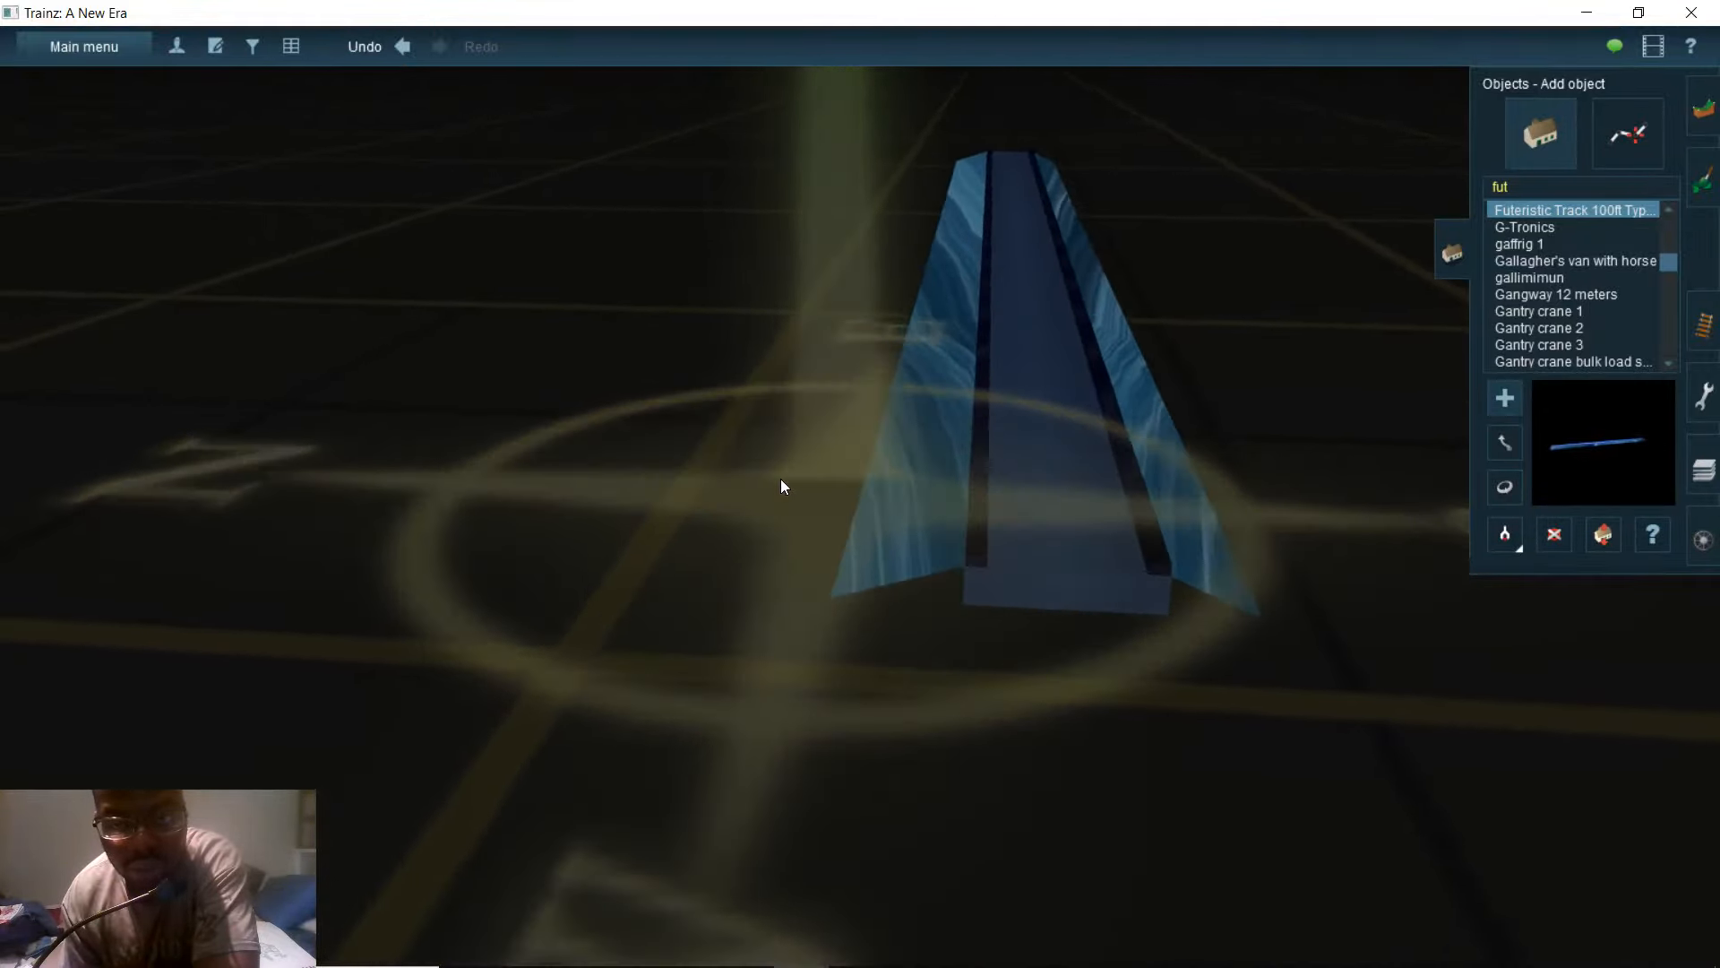
scroll(782, 479, down, 5)
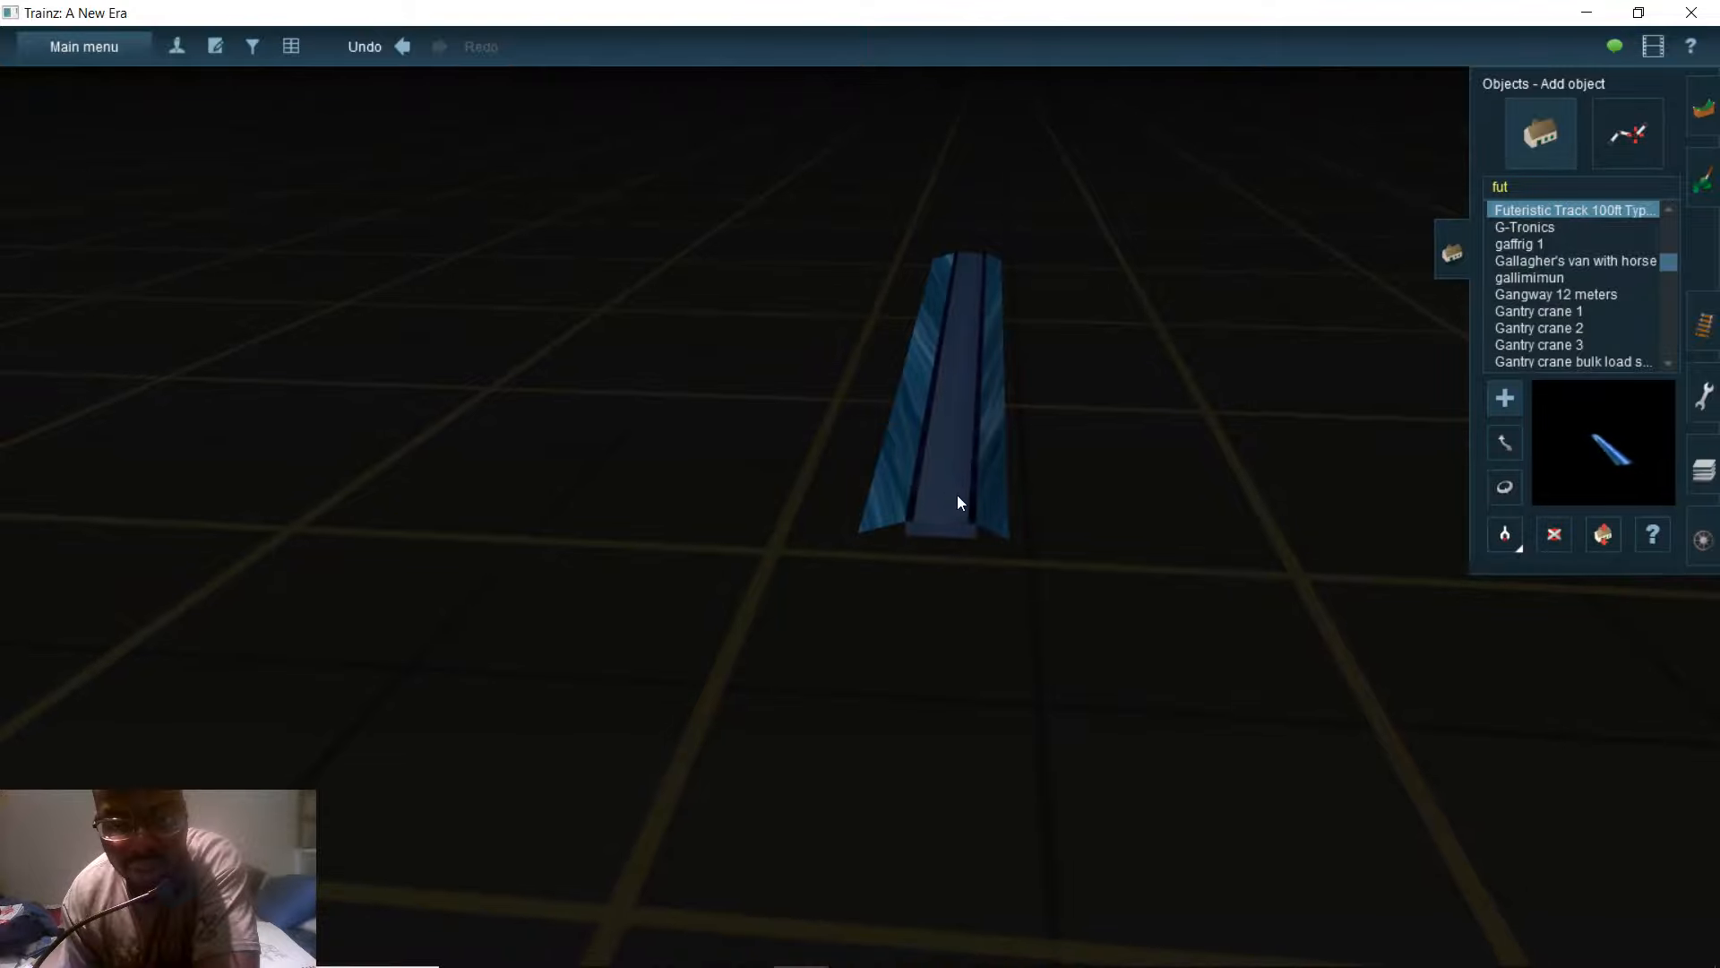
scroll(957, 494, up, 3)
right_click(925, 437)
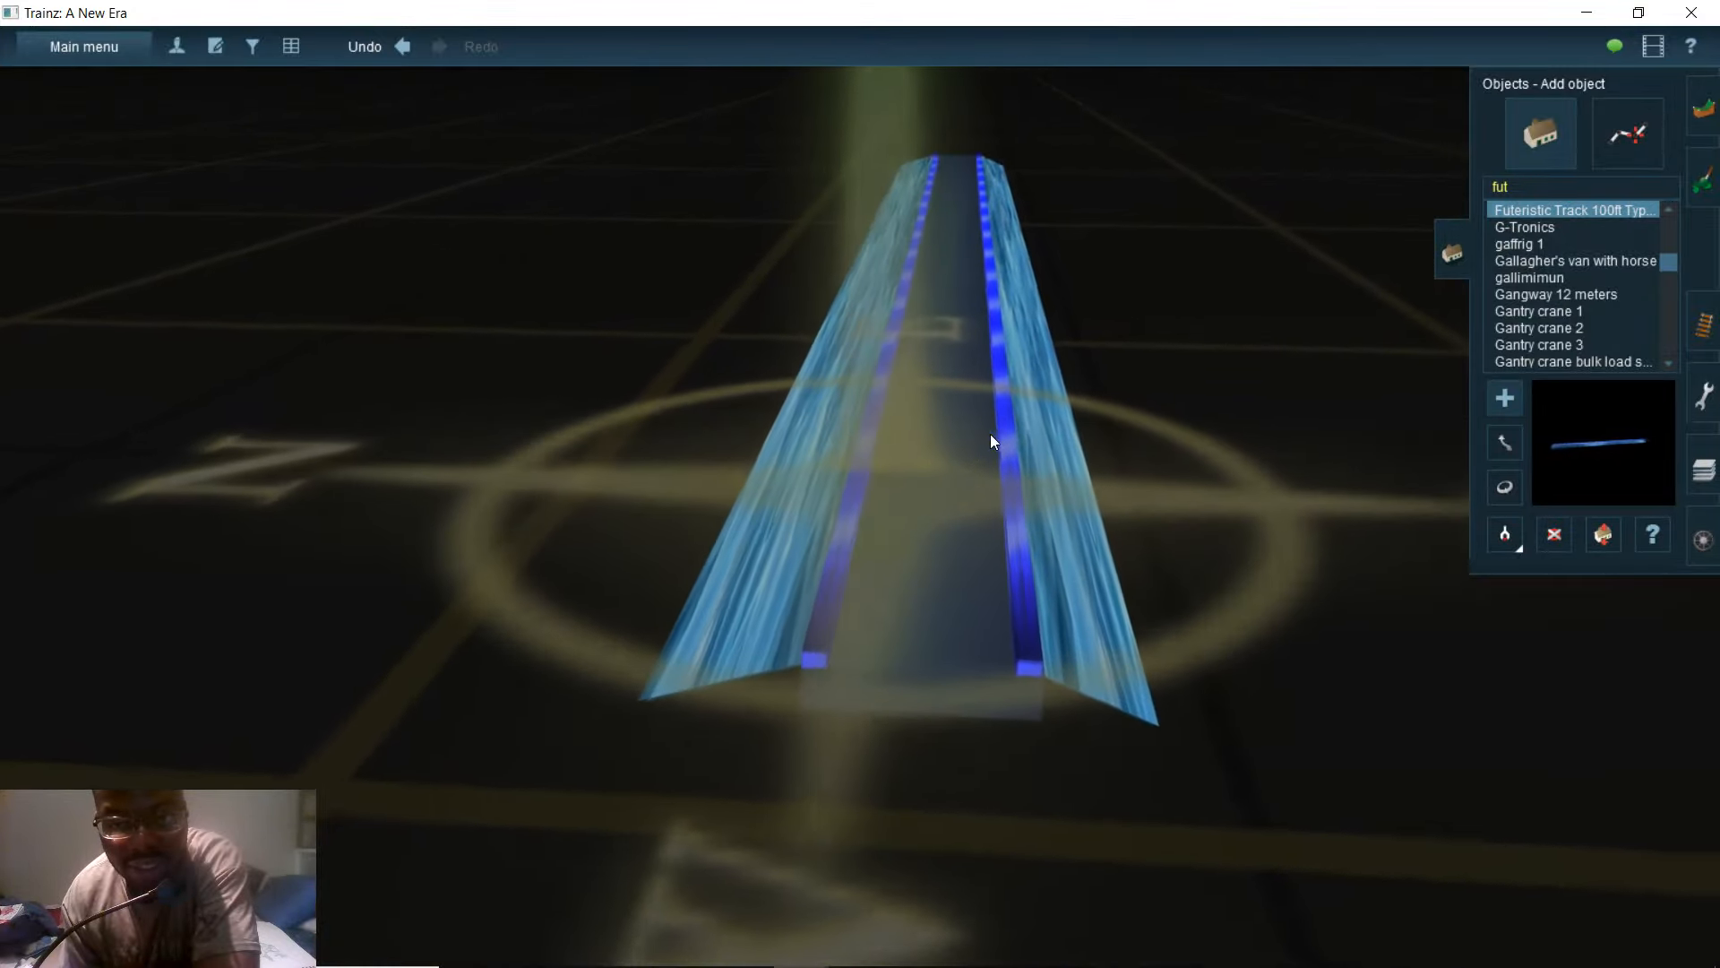
right_click(987, 429)
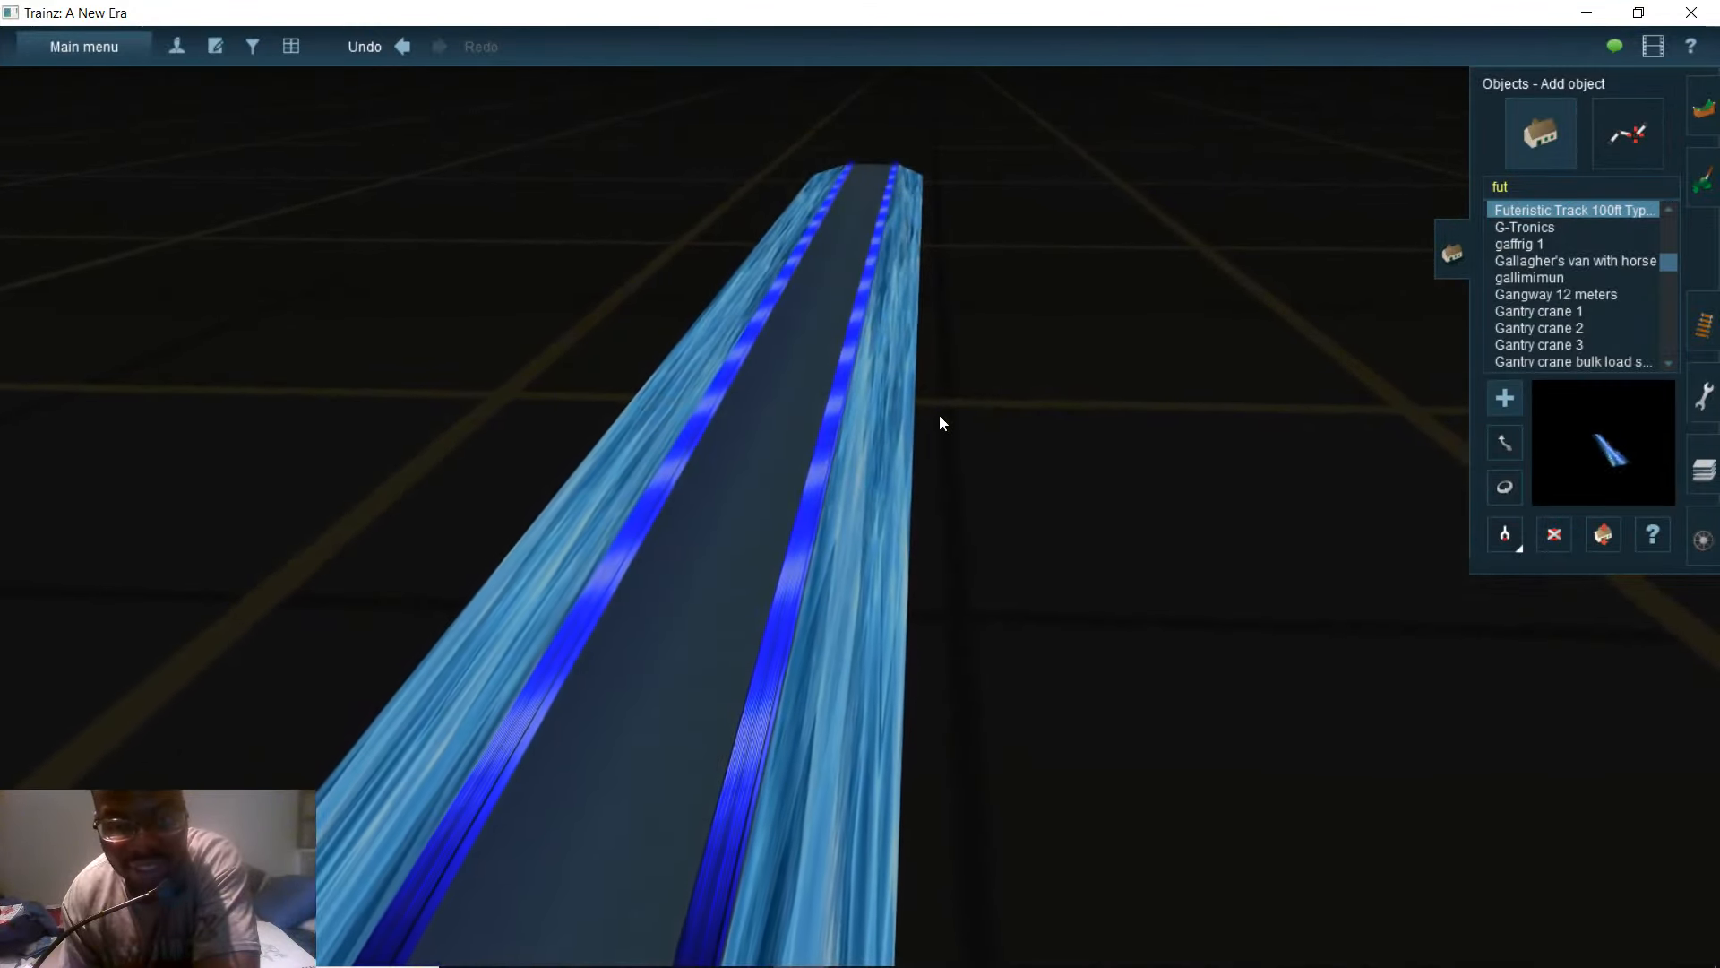
right_click(839, 456)
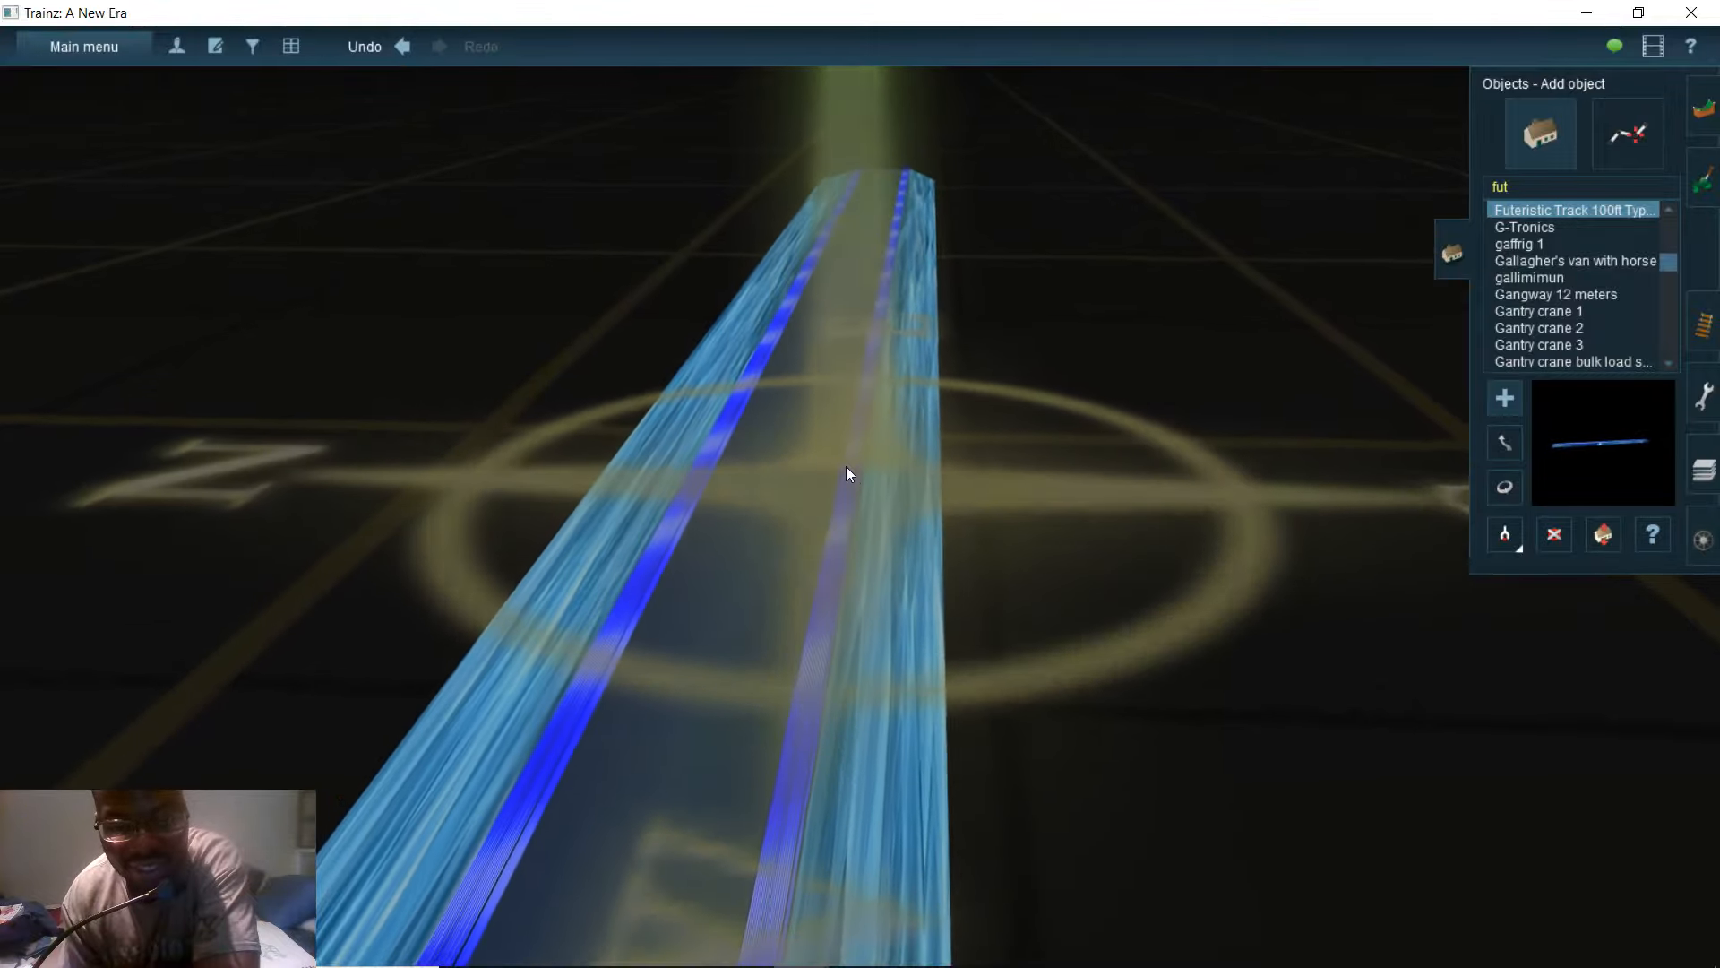
- Place a second Futeristic Track 100ft piece beyond the first and move it end to end with the first, in line
right_click(873, 318)
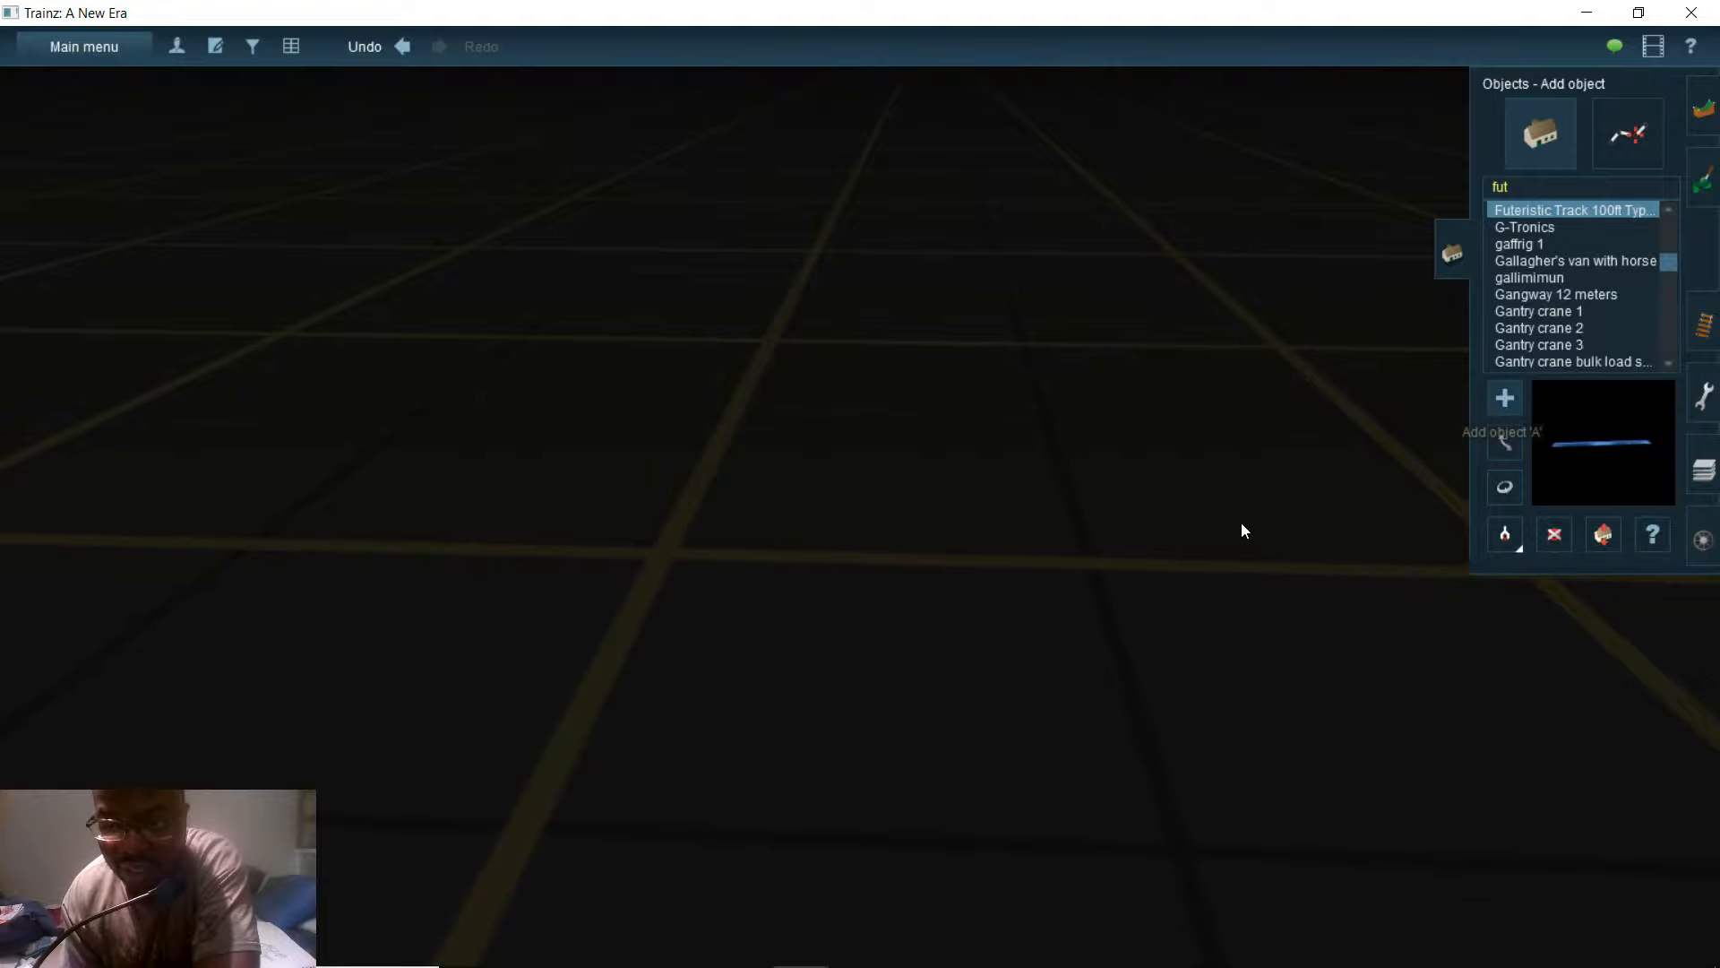
right_click(883, 549)
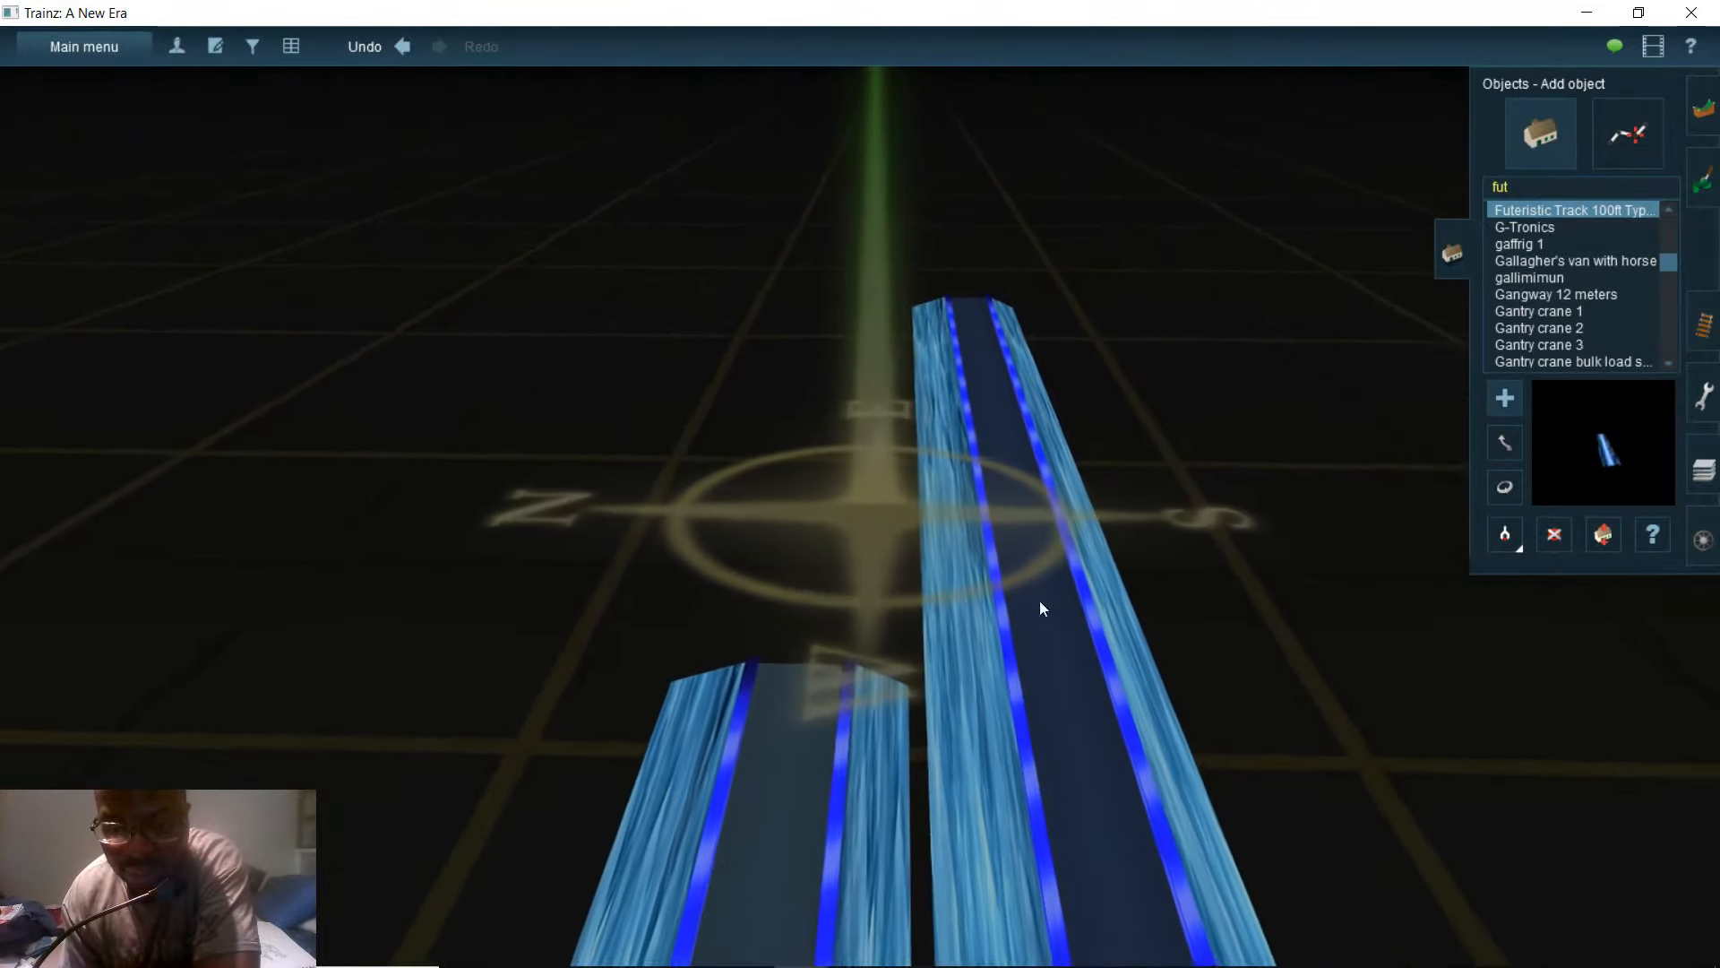
click(1511, 455)
drag(1066, 689, 1024, 562)
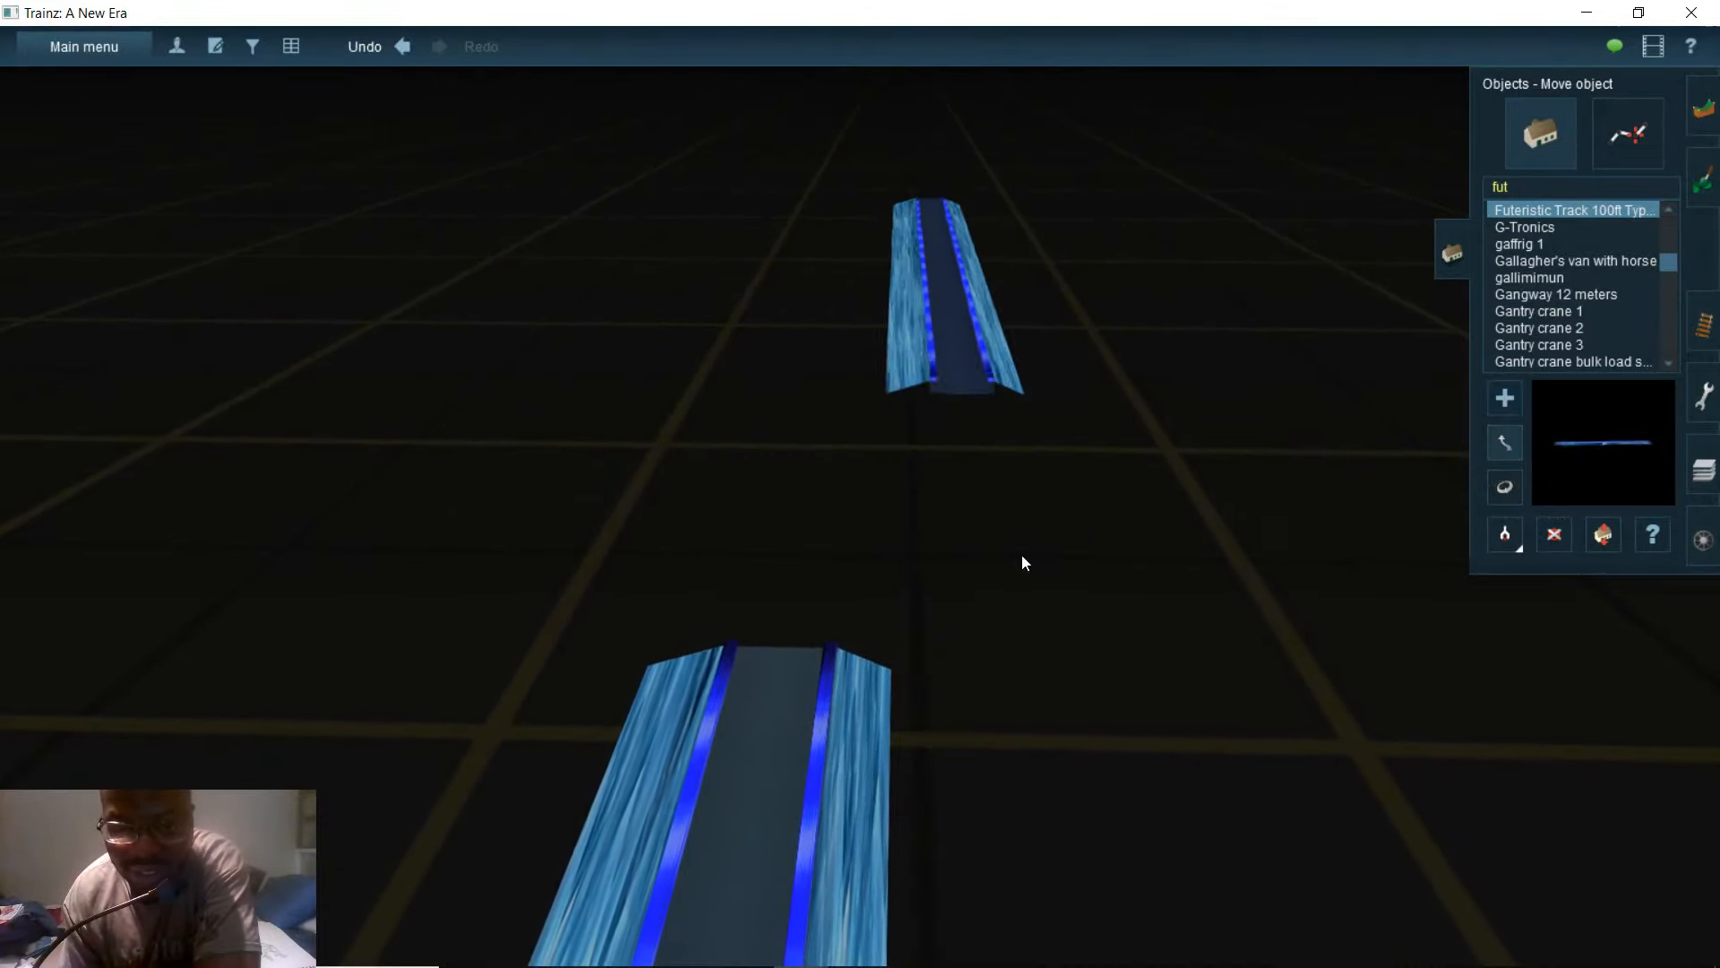
drag(951, 628, 937, 663)
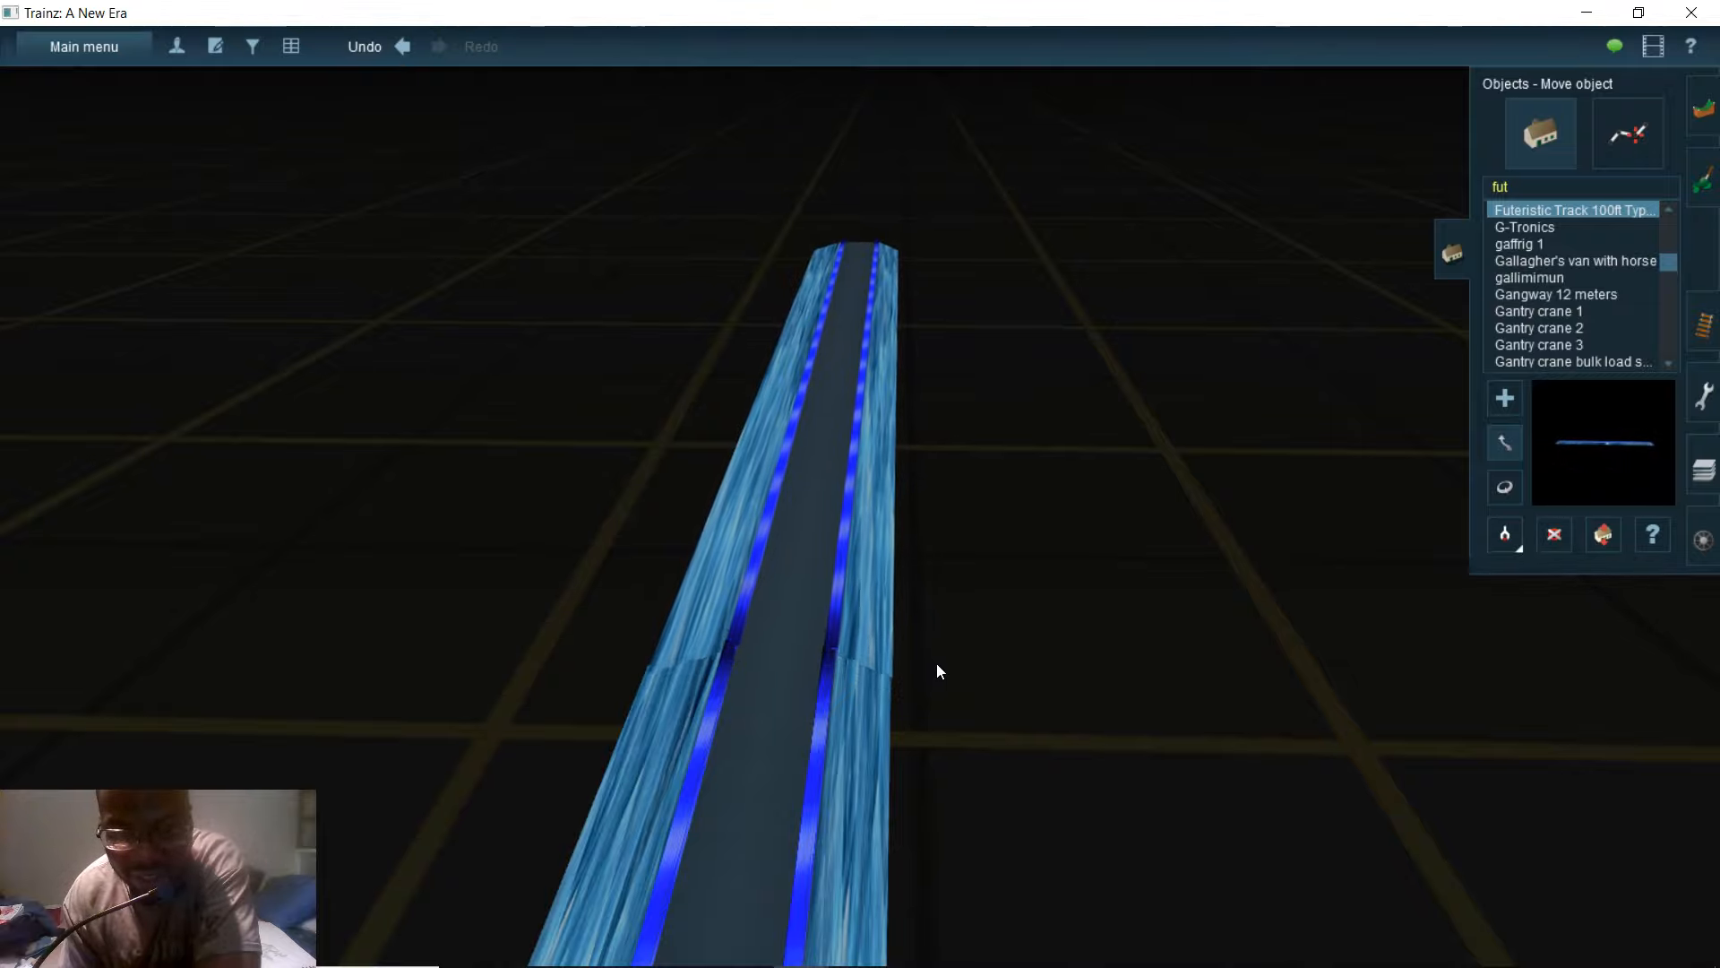
- Inspect the joint between the two futuristic track pieces from directly above, and view the combined length from its near end
right_click(848, 639)
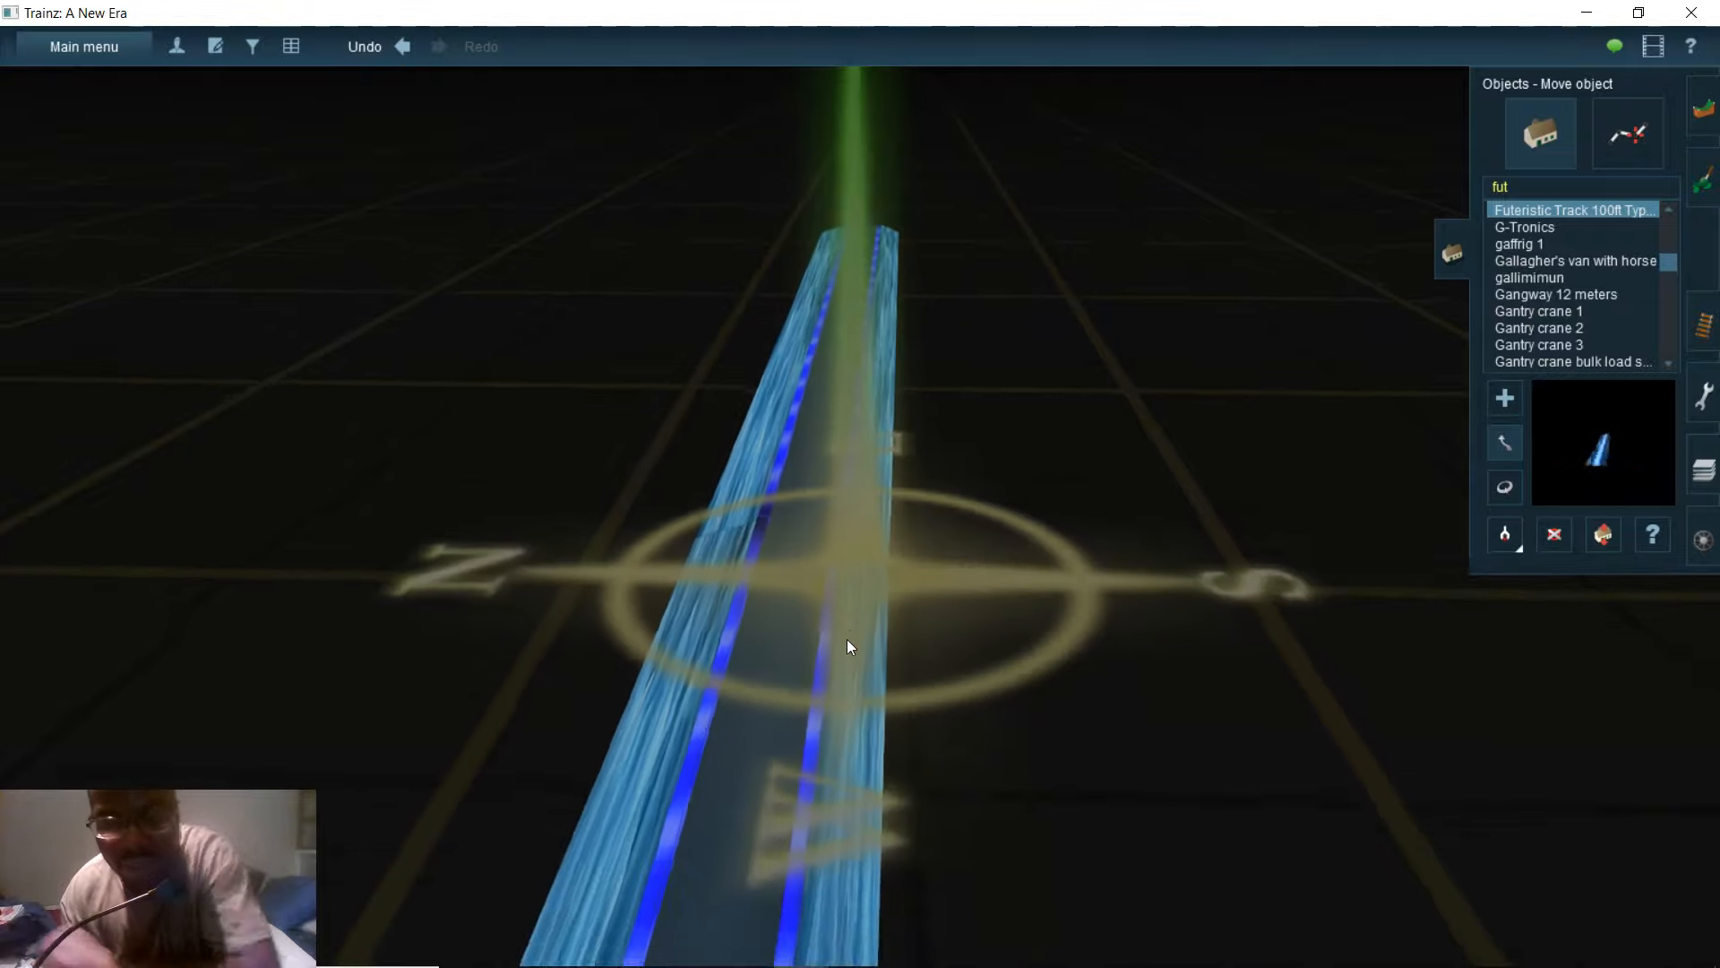
scroll(841, 632, up, 3)
right_drag(835, 633, 910, 468)
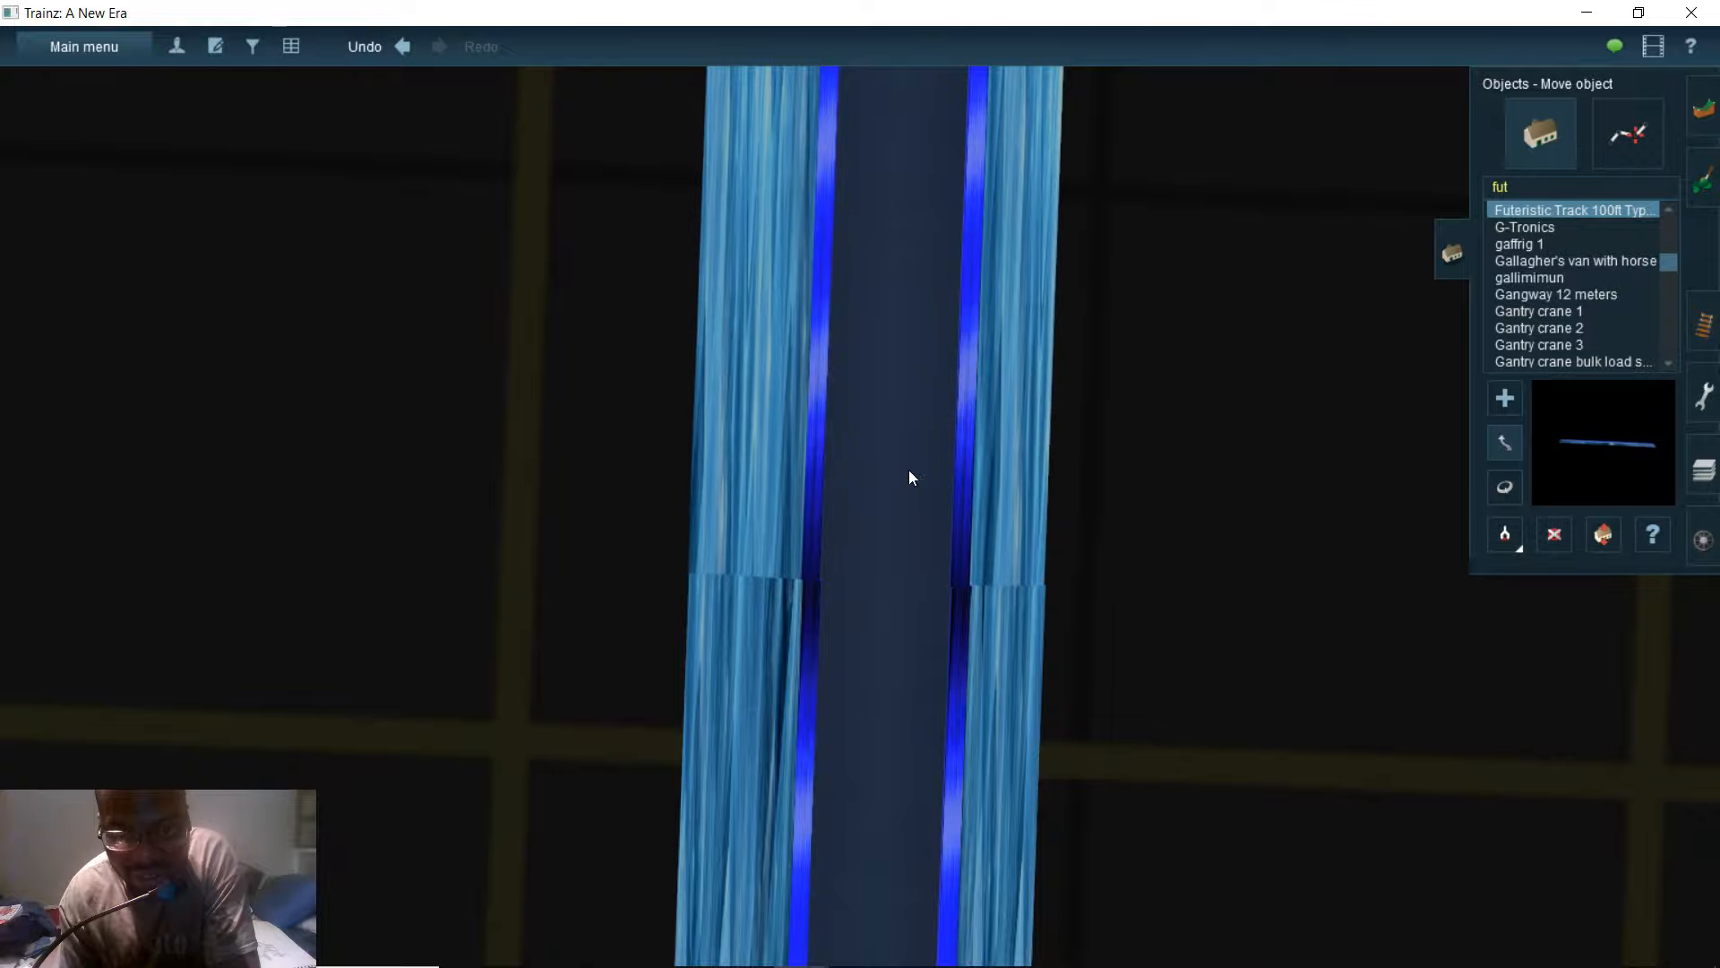
right_drag(911, 470, 824, 590)
scroll(824, 589, down, 5)
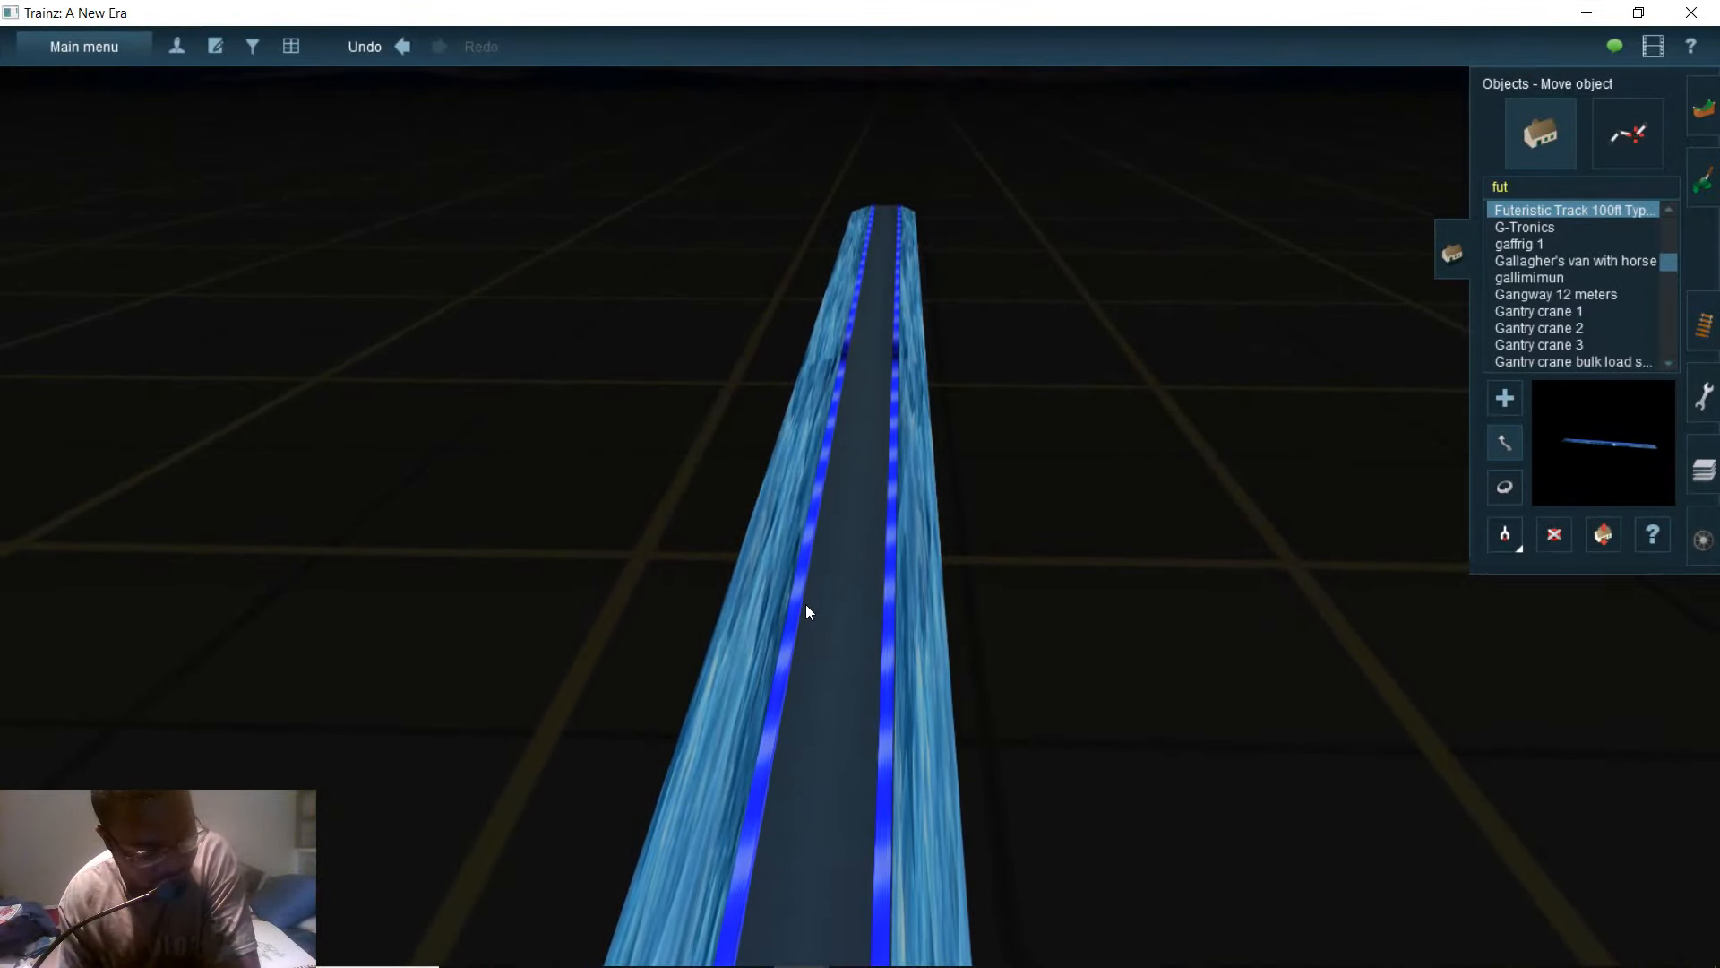
right_drag(805, 604, 735, 602)
key(Left)
key(Down)
key(Left)
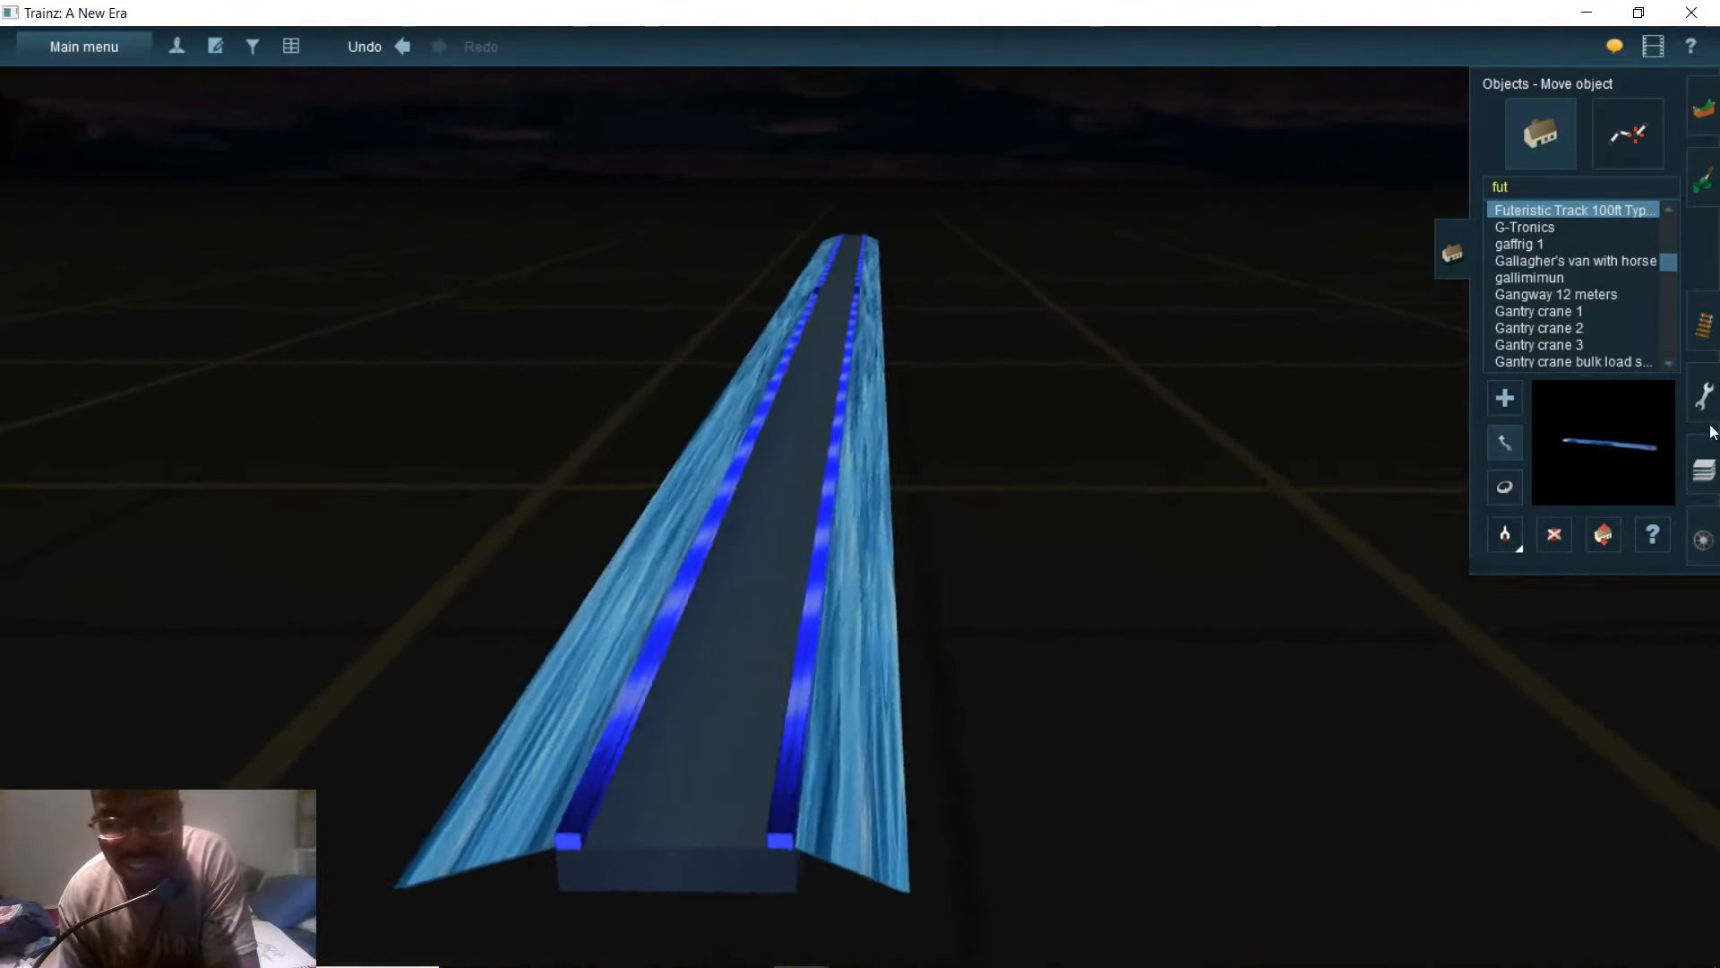
- Filter the track types by "inv" and choose Invisible Track bnsf50 for laying at the near end of the futuristic track
click(1702, 325)
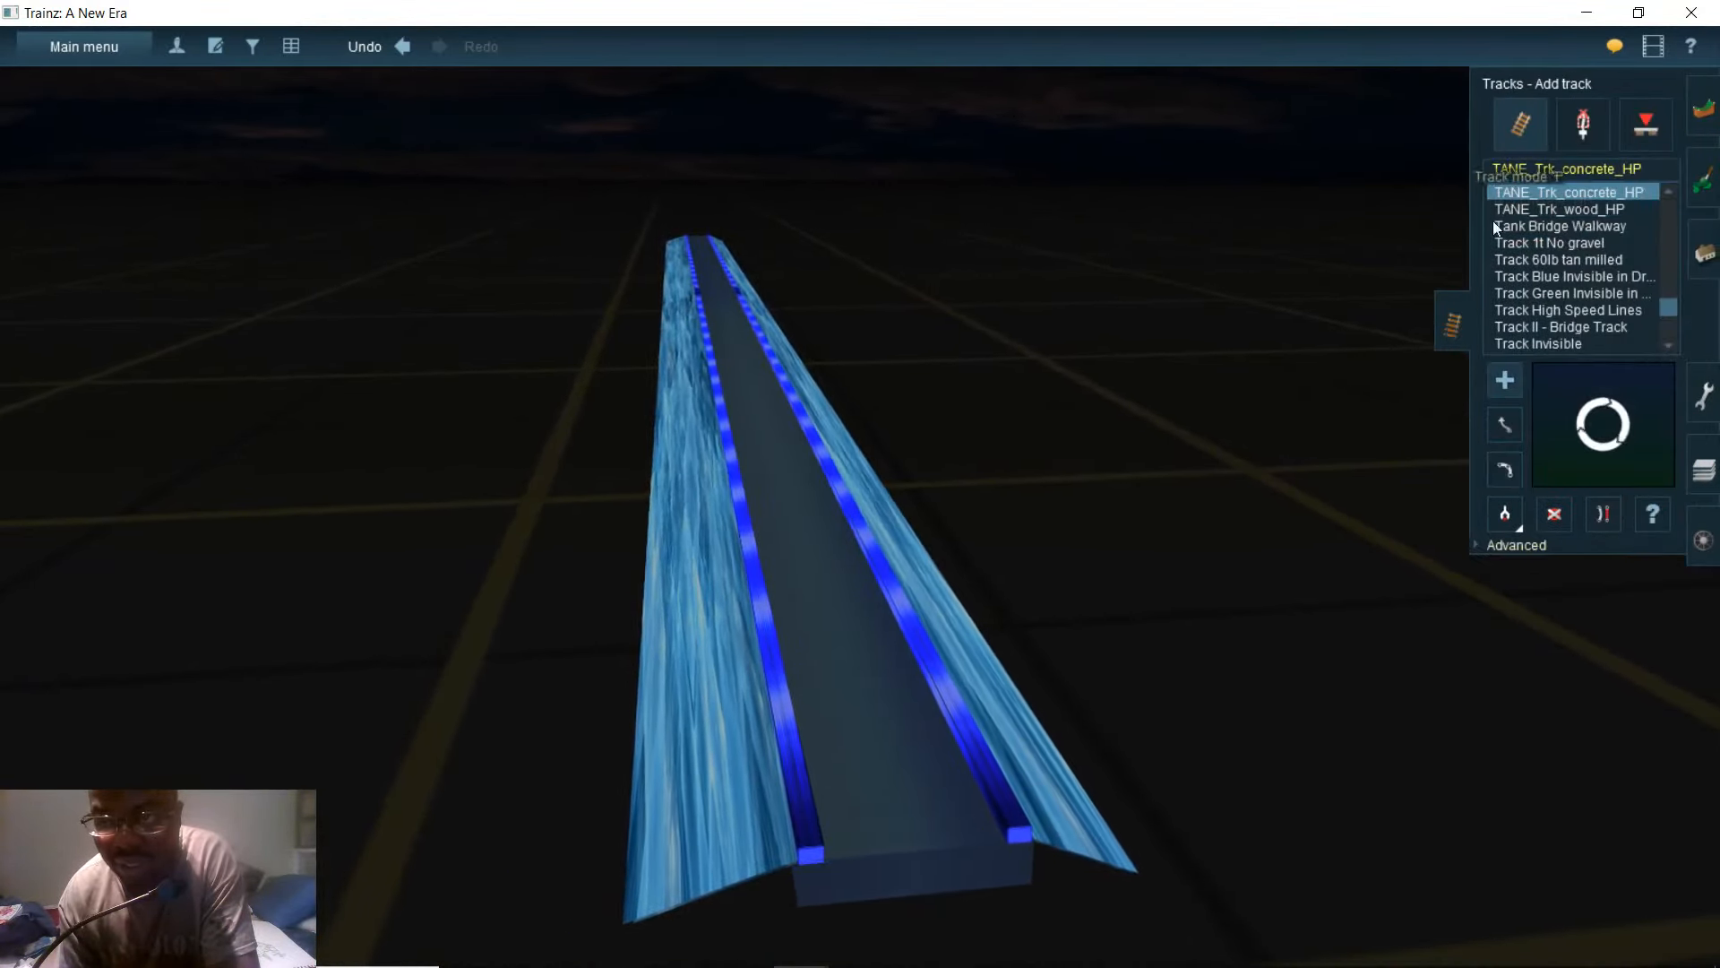
click(1546, 174)
text(inv)
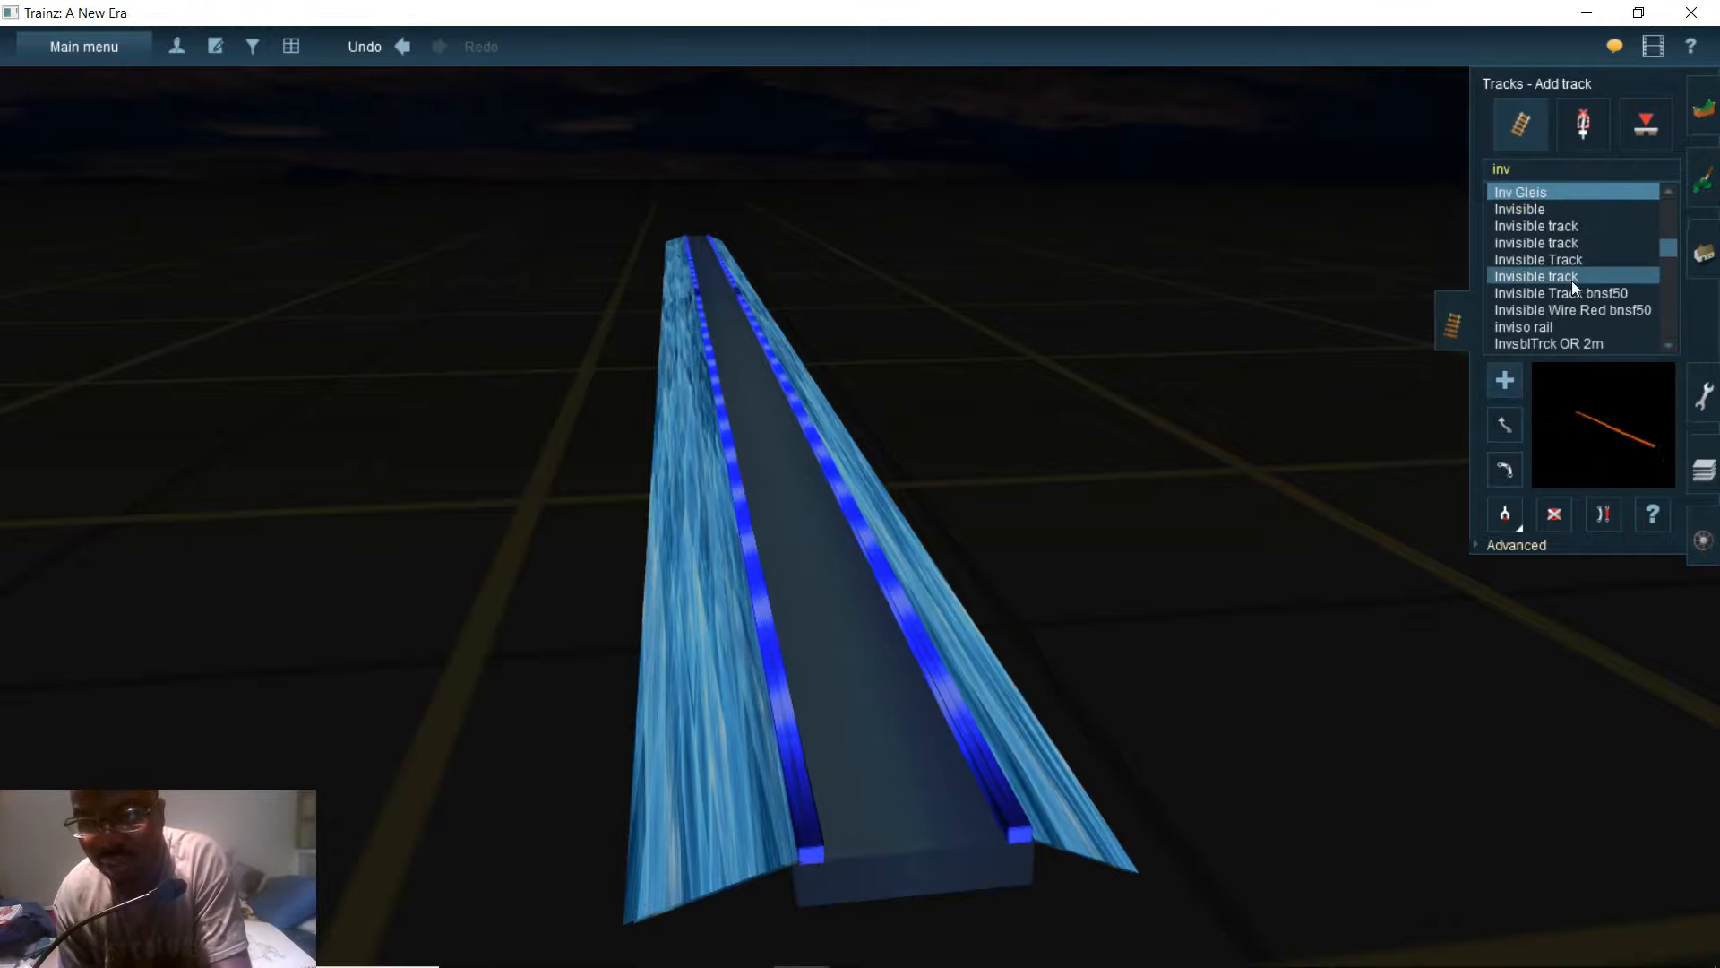
click(1576, 292)
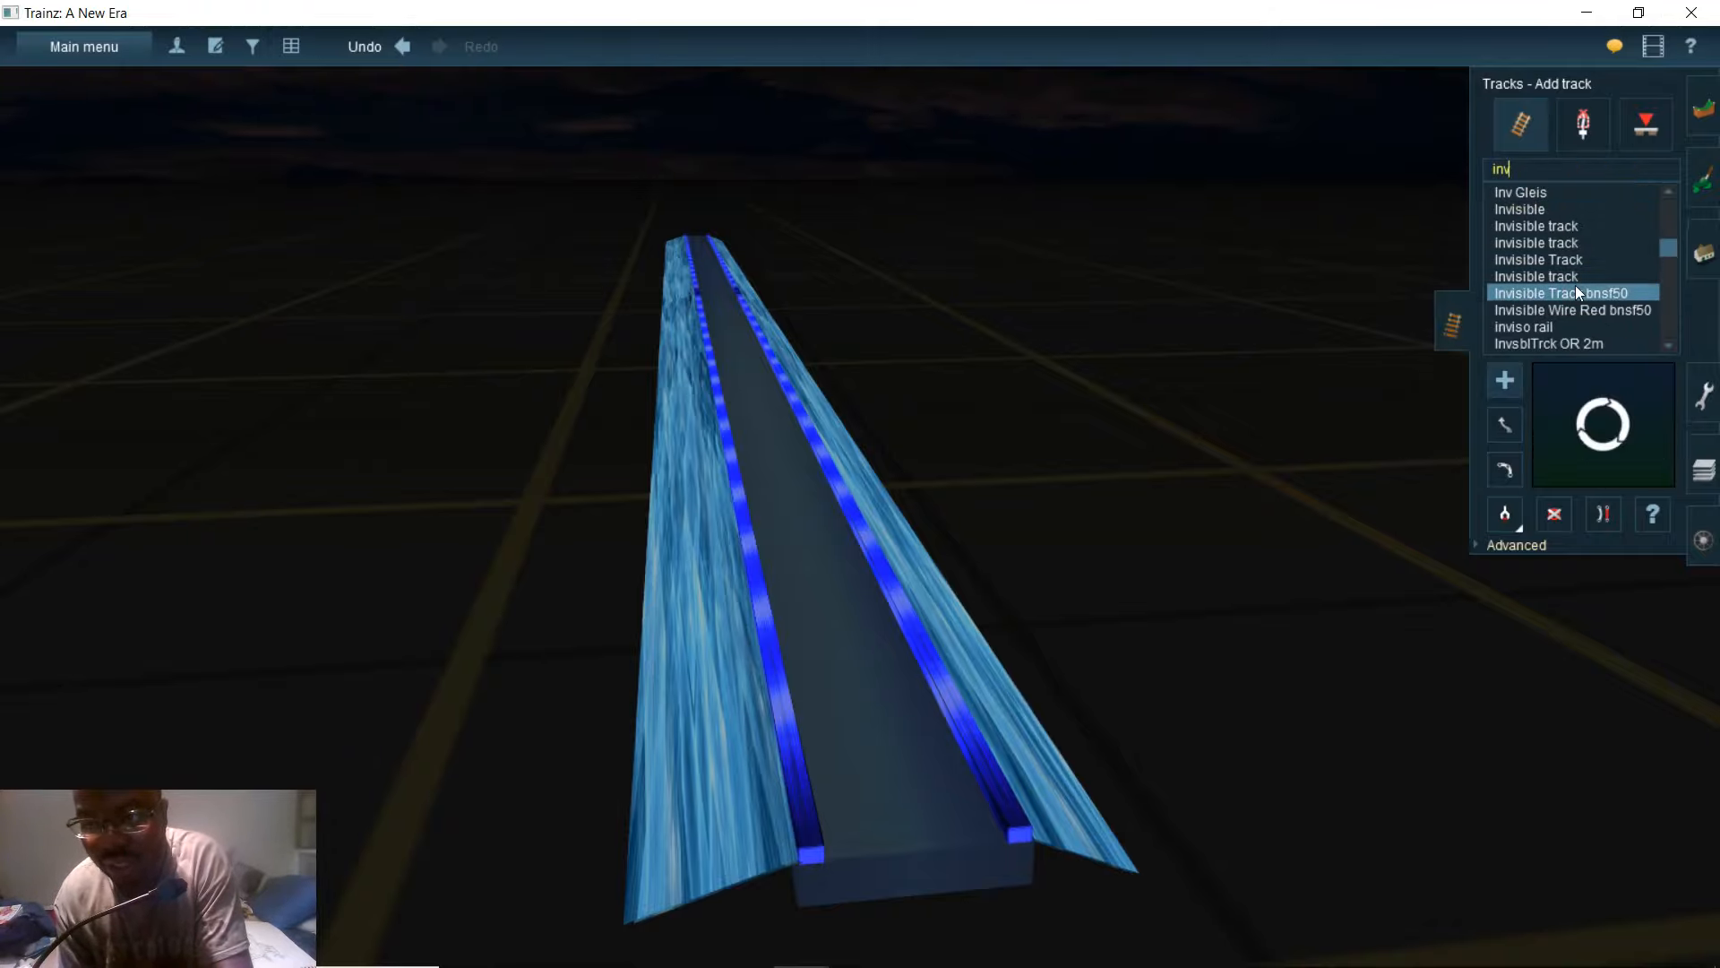
scroll(980, 616, up, 5)
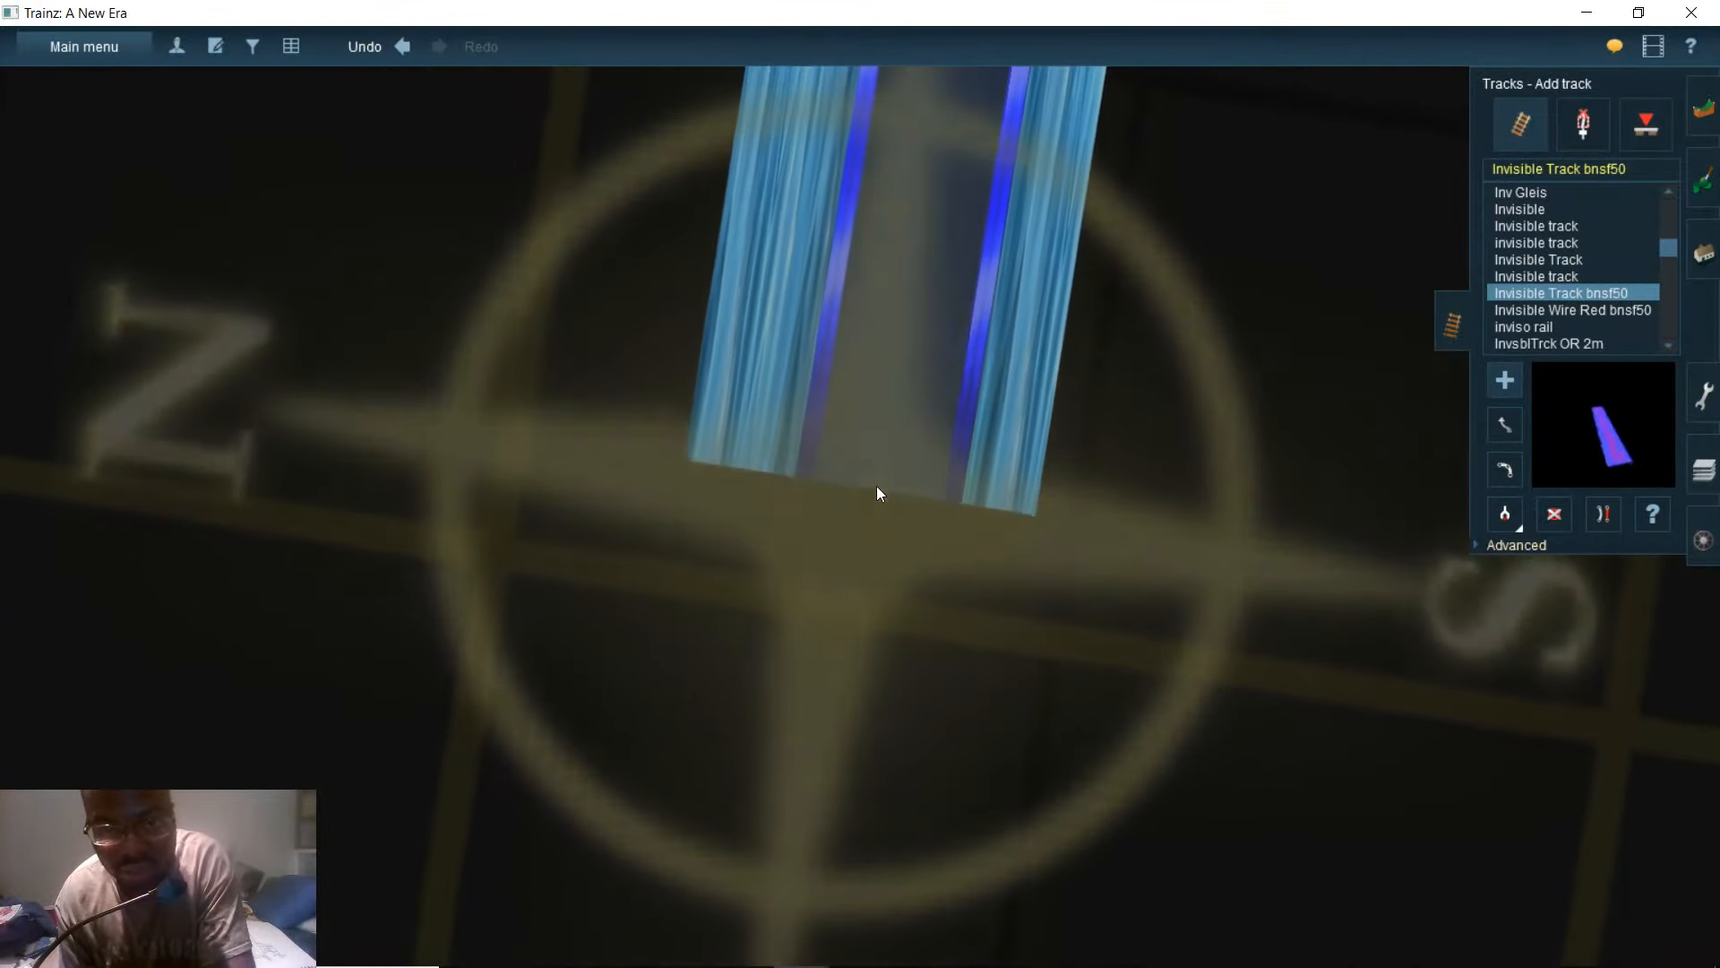
- Examine how the Invisible Track bnsf50 piece sits at both of its ends
right_click(877, 485)
click(866, 498)
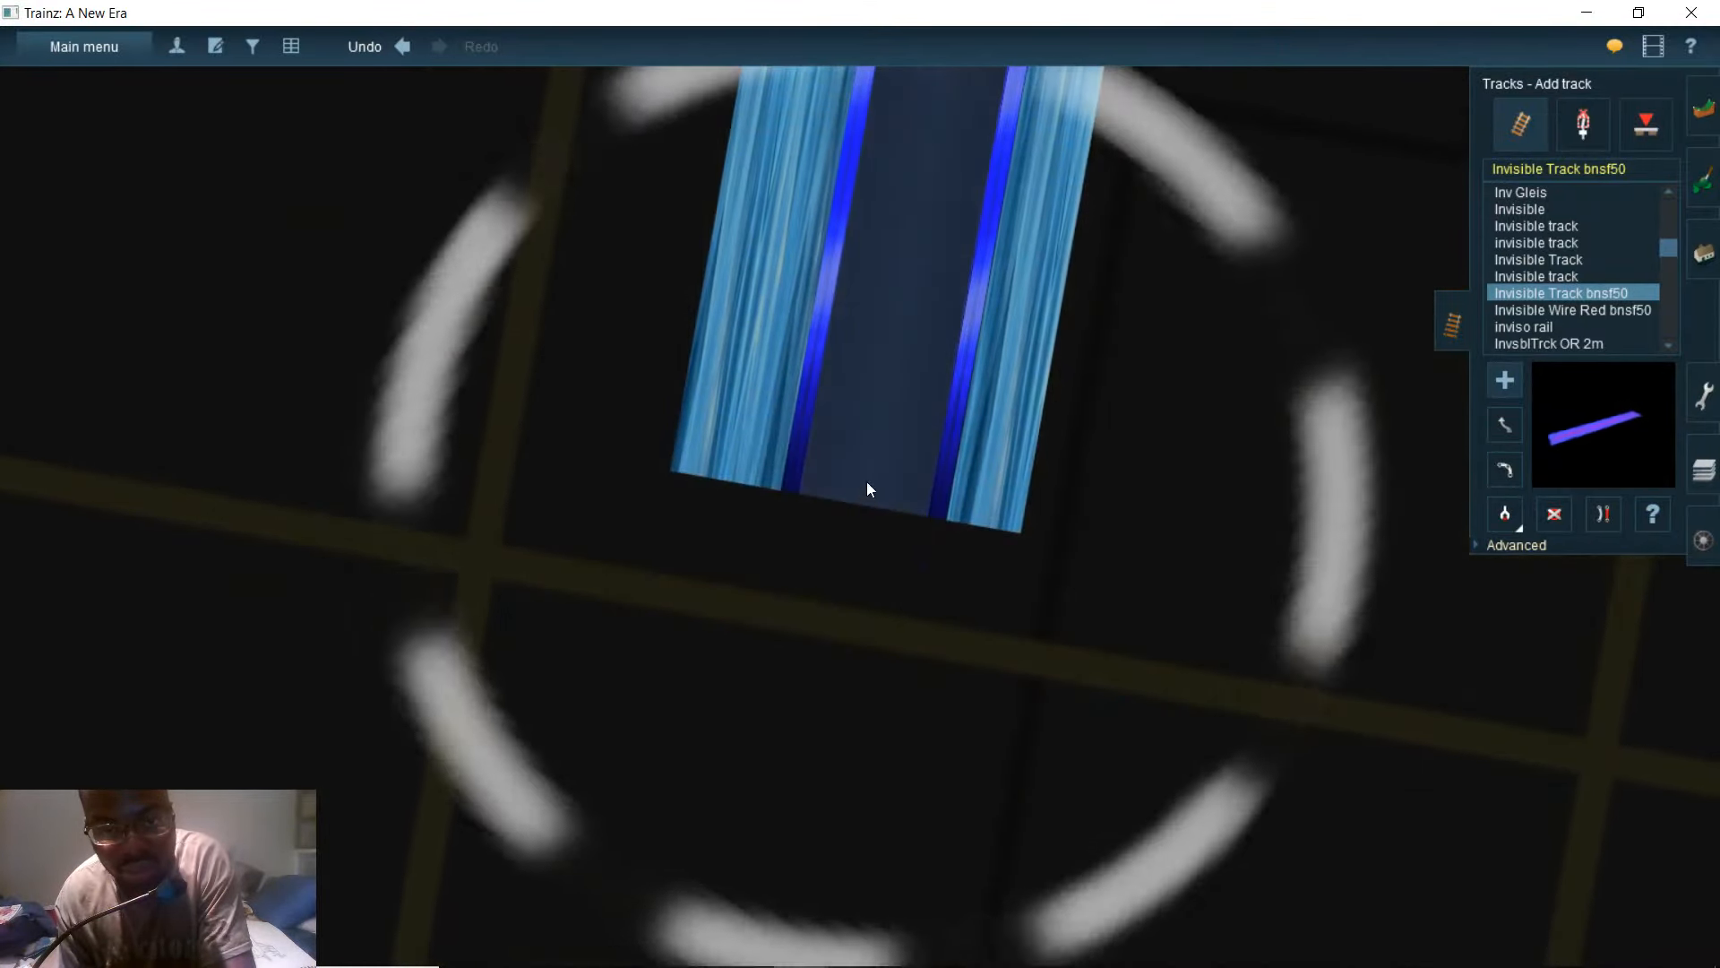
right_click(890, 309)
scroll(892, 305, down, 4)
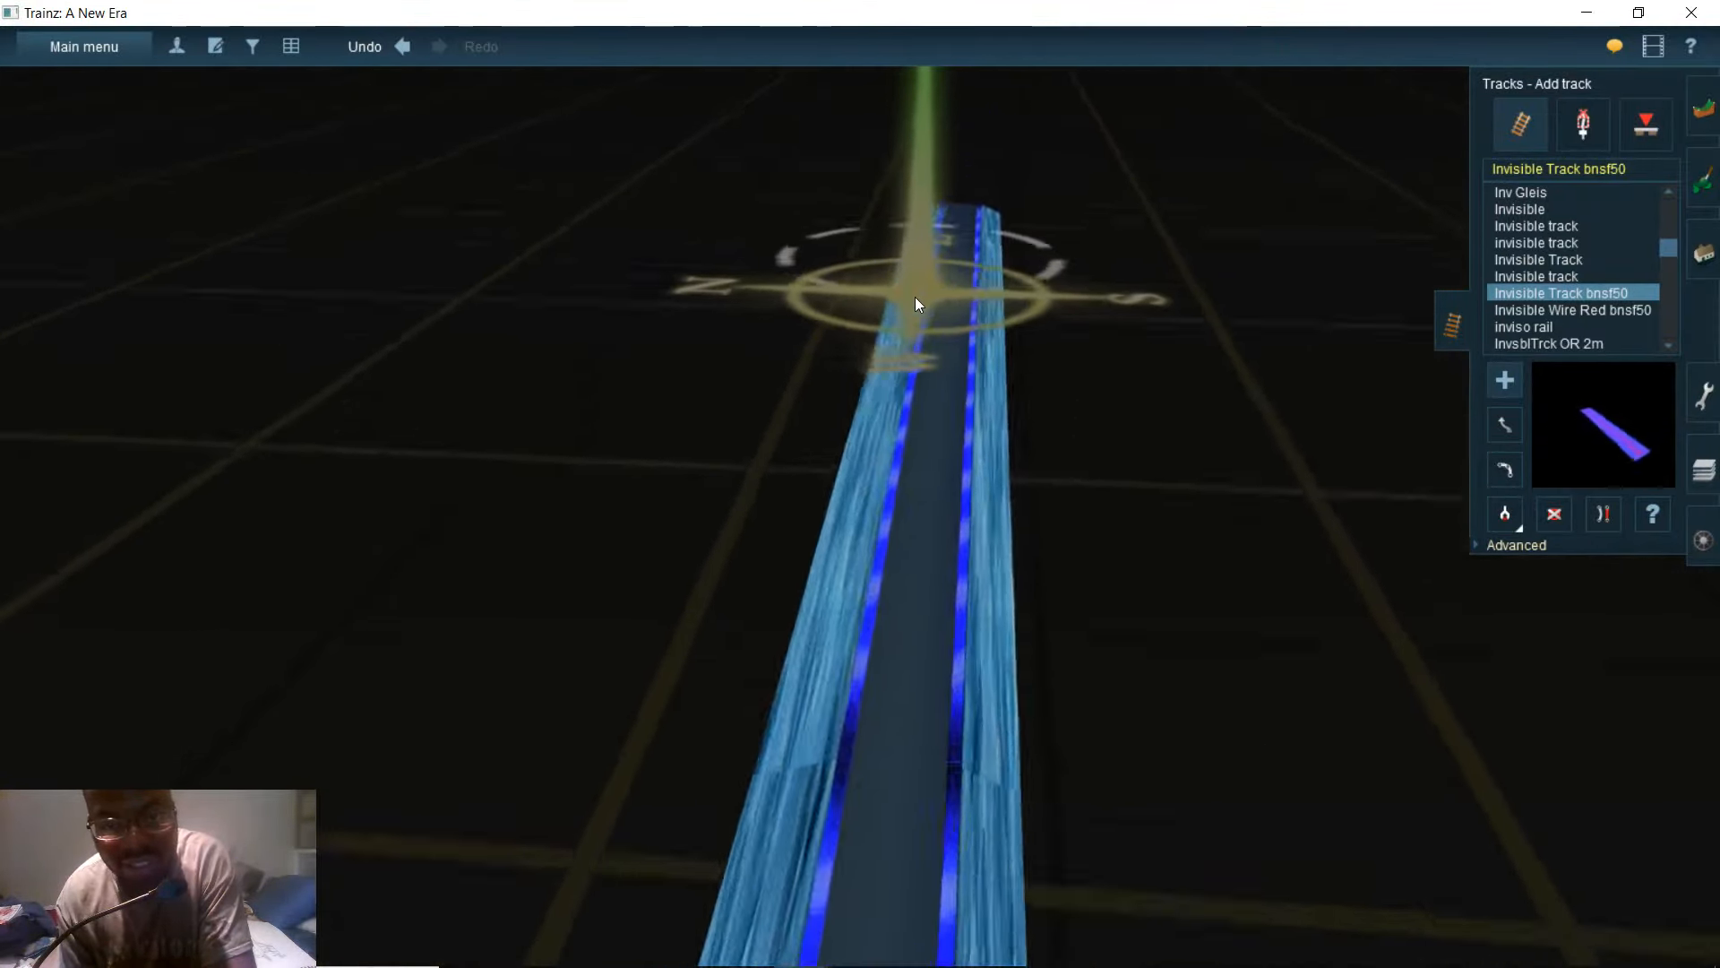
scroll(909, 302, up, 3)
scroll(905, 314, up, 6)
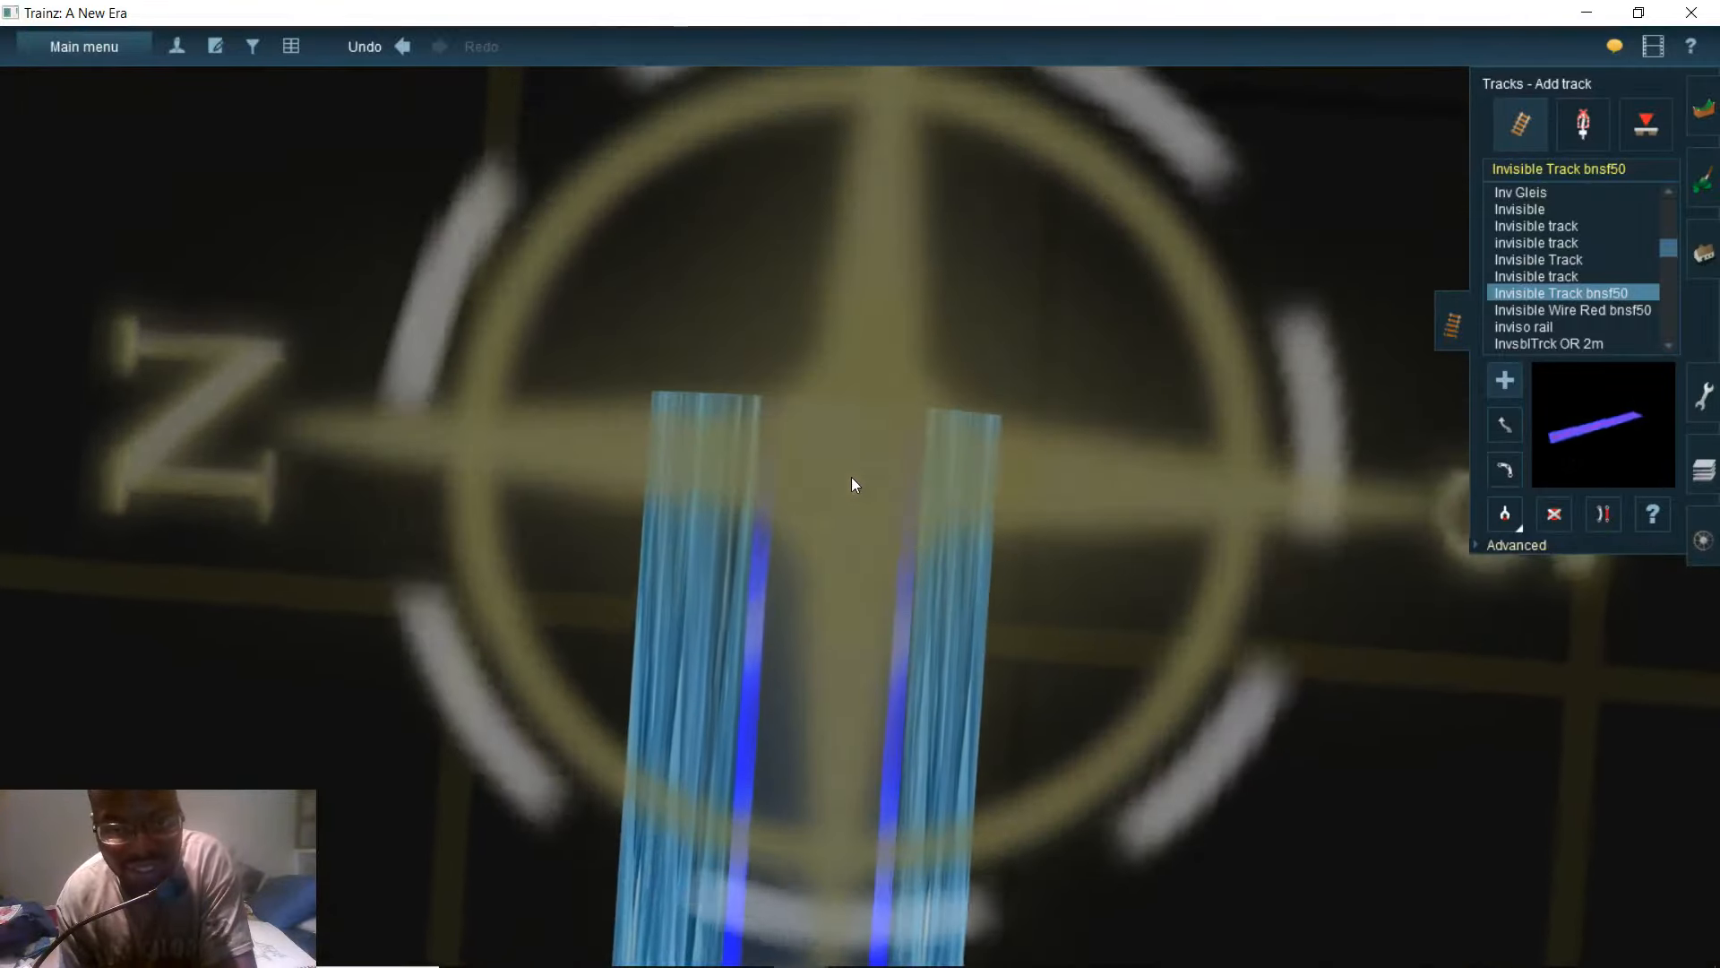
scroll(873, 471, down, 4)
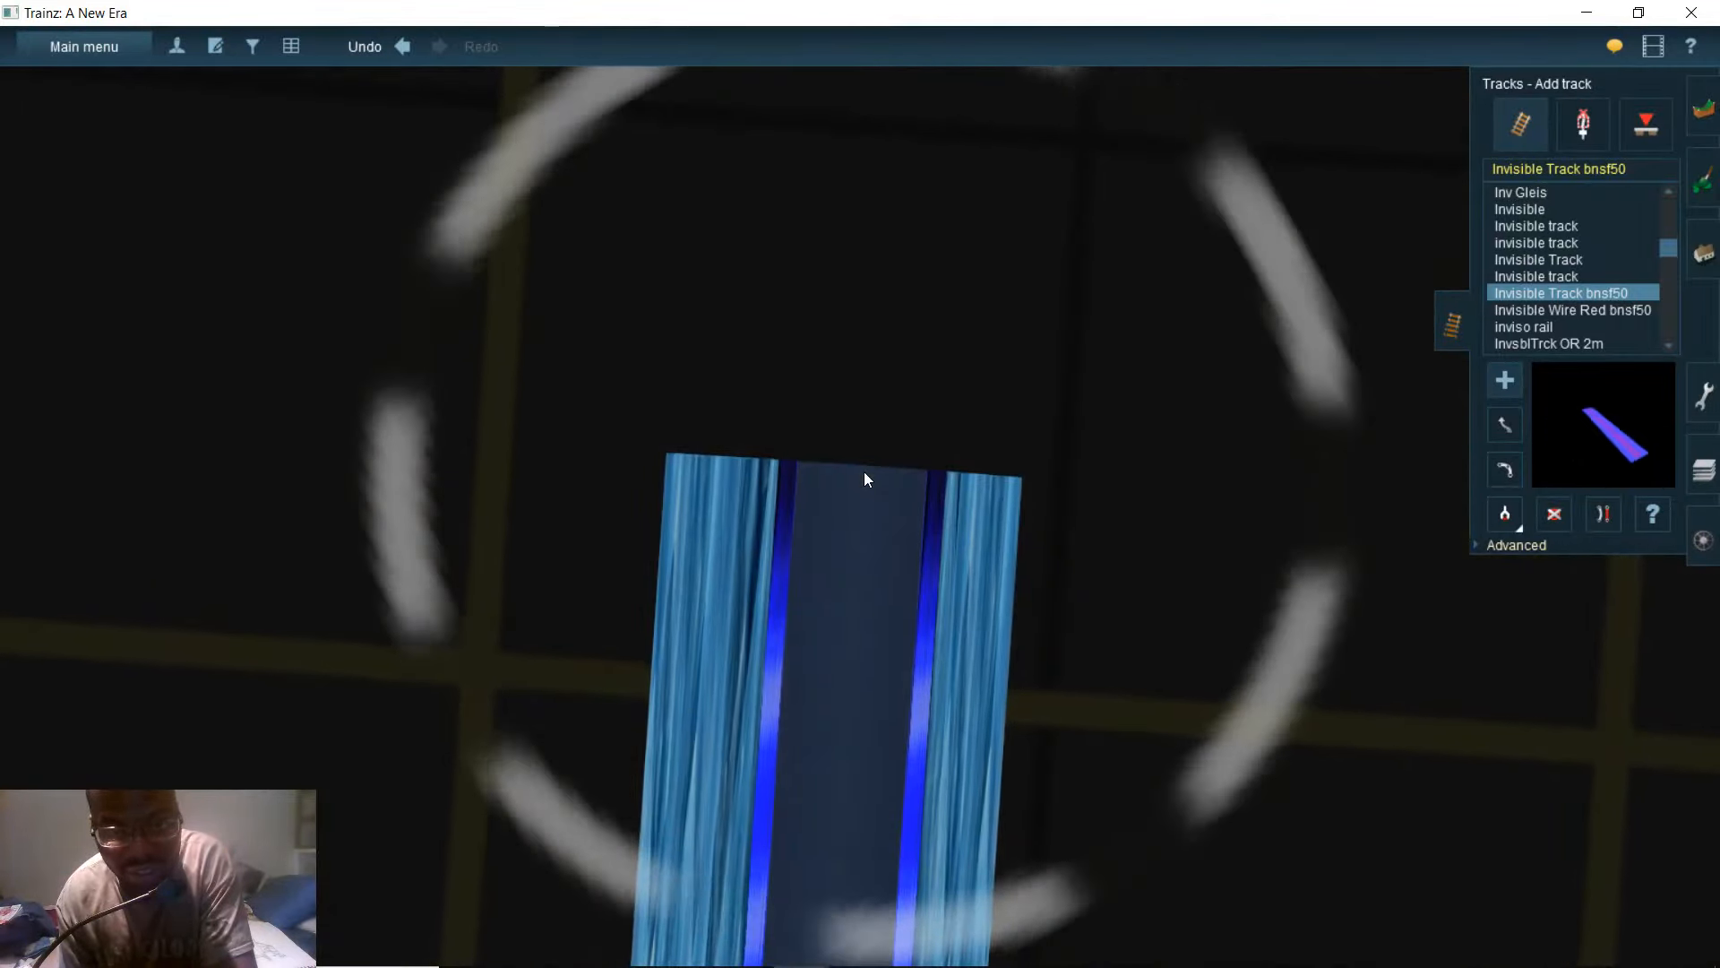
scroll(864, 472, up, 4)
mouse_move(846, 588)
right_down()
mouse_move(858, 665)
mouse_move(858, 555)
mouse_move(787, 491)
mouse_move(820, 460)
mouse_move(895, 538)
mouse_move(1066, 601)
right_up()
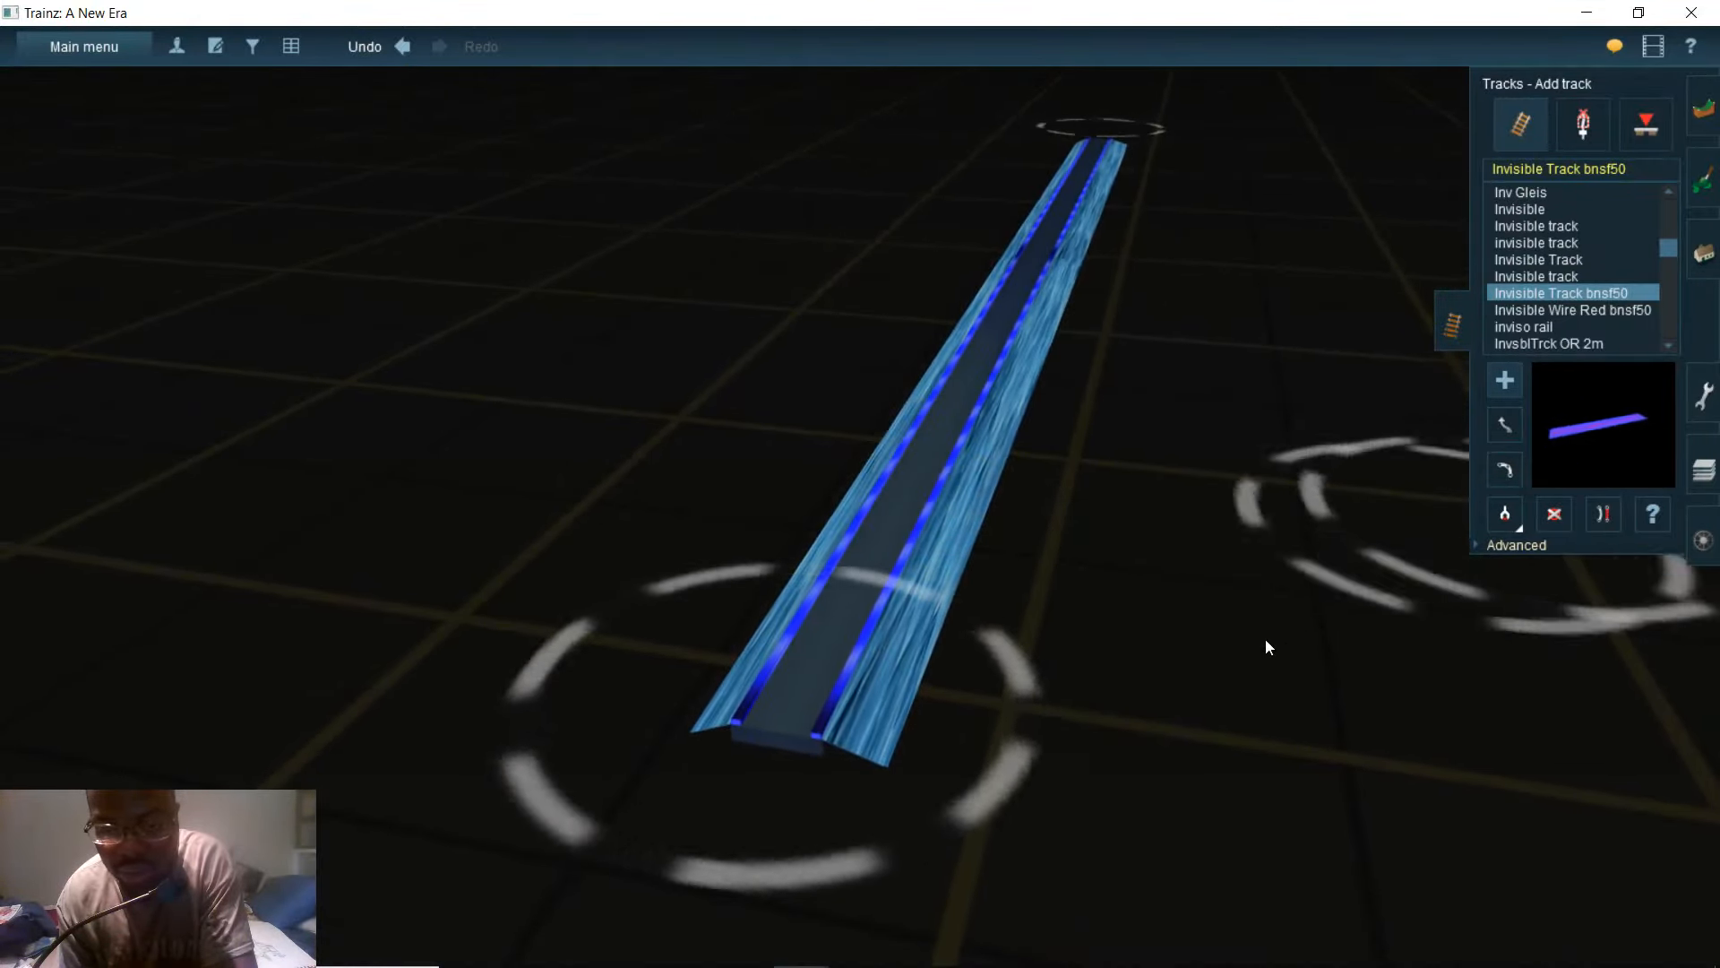
- Raise the near end vertex of the invisible track slightly with the spline height adjustment
click(1516, 546)
click(1505, 580)
right_drag(851, 609, 893, 529)
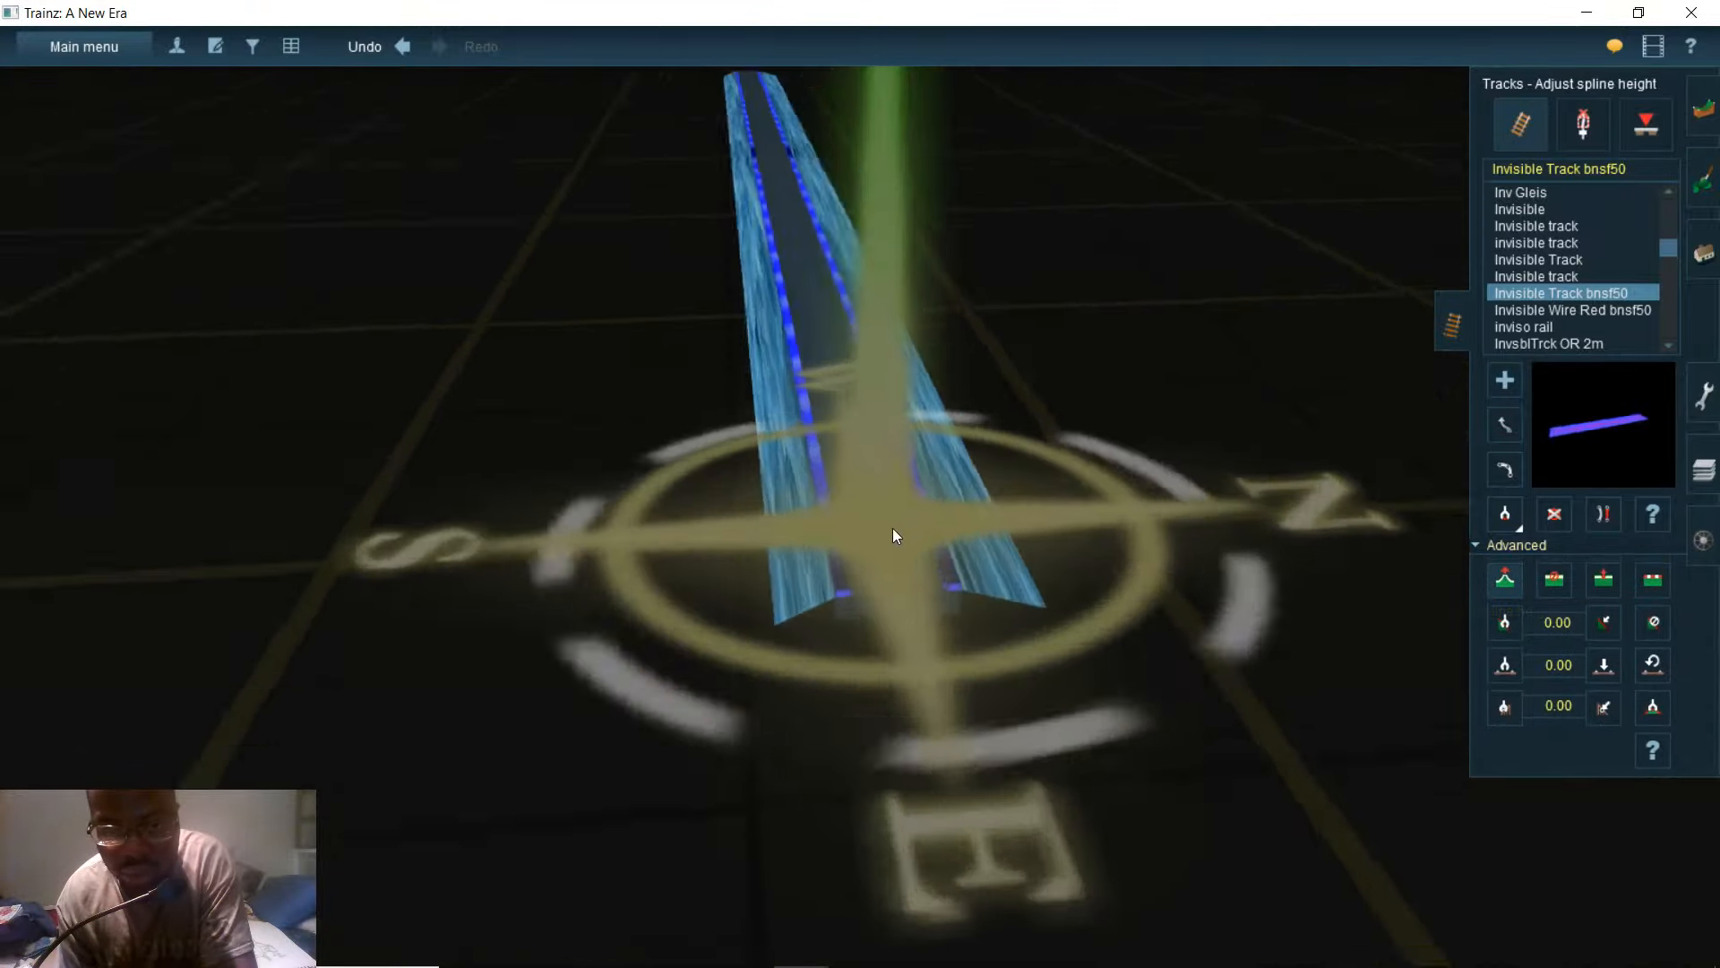
scroll(975, 708, up, 5)
drag(973, 724, 983, 731)
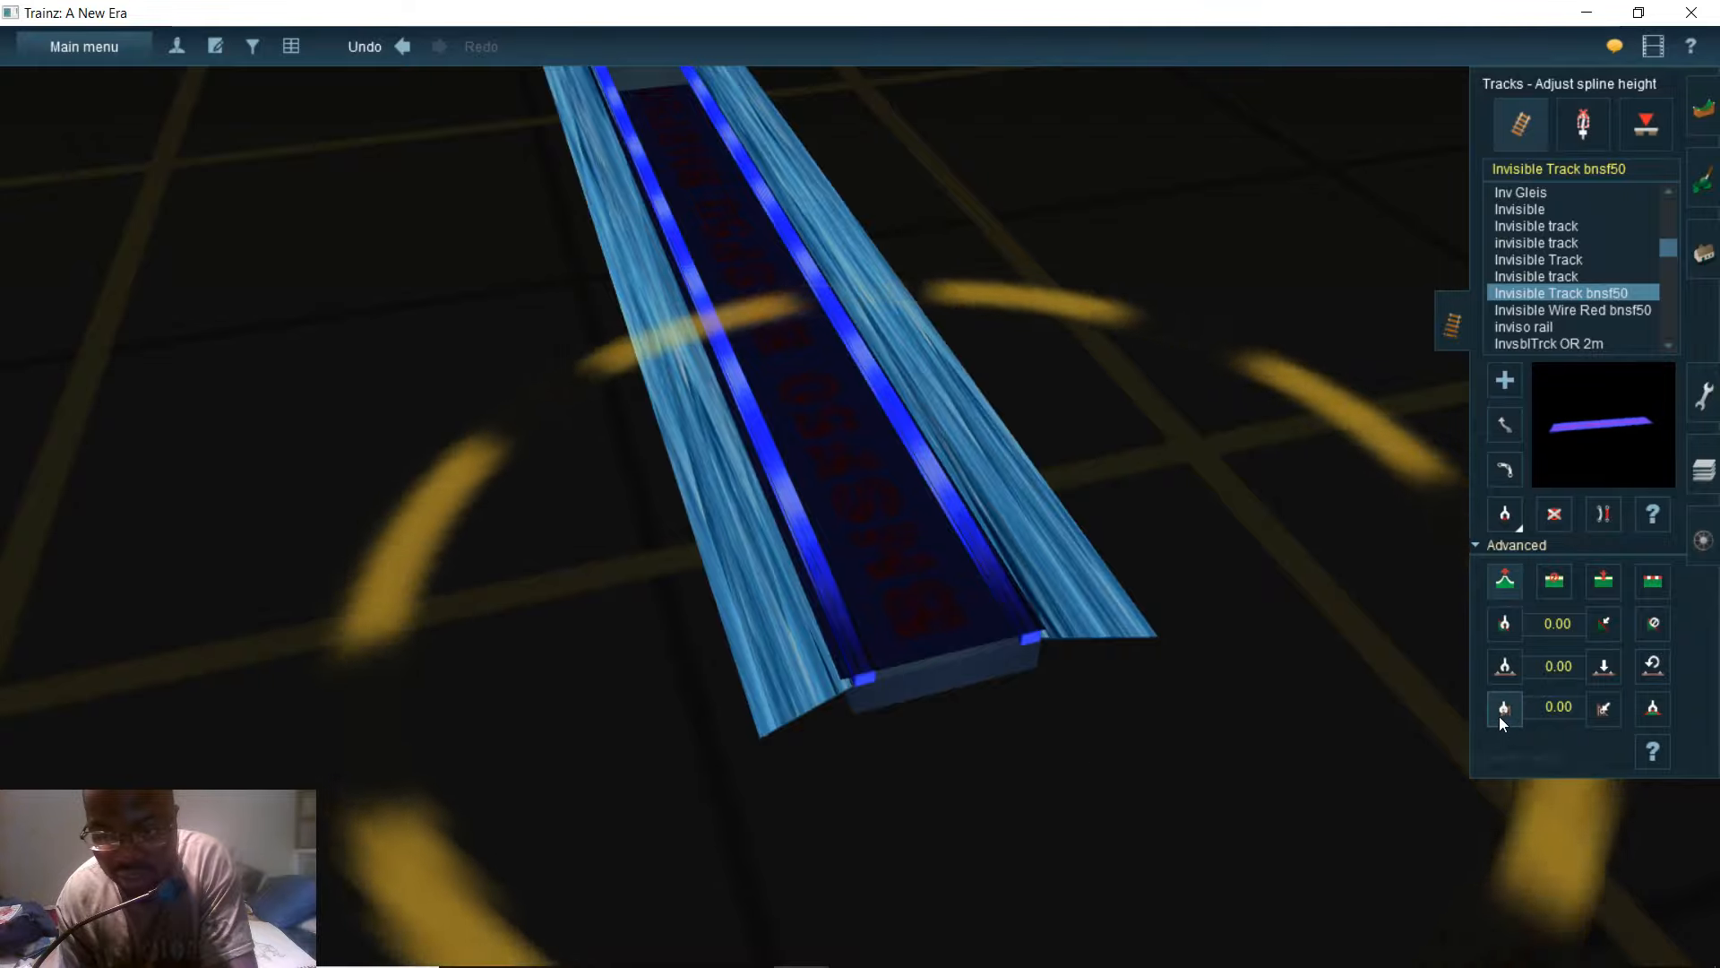
- Sample the raised vertex's height and apply the 0.19 vertex height to the far end of the track
click(1098, 710)
click(1604, 710)
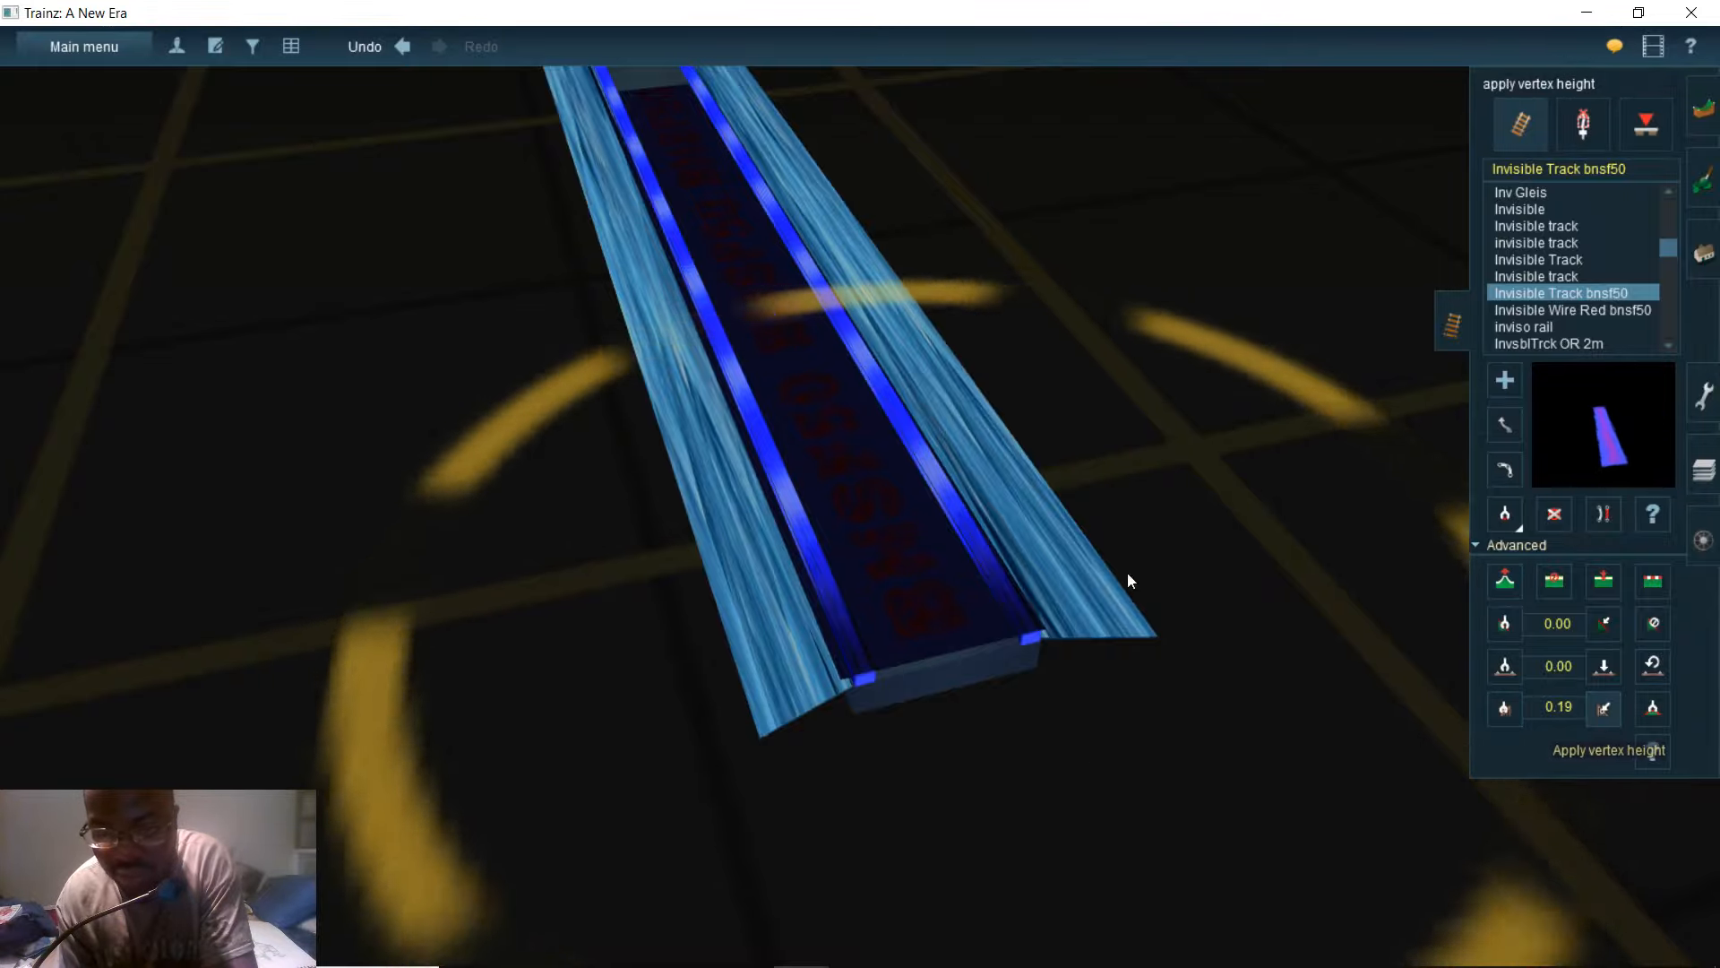
scroll(712, 249, down, 3)
right_drag(712, 249, 735, 373)
scroll(735, 372, up, 6)
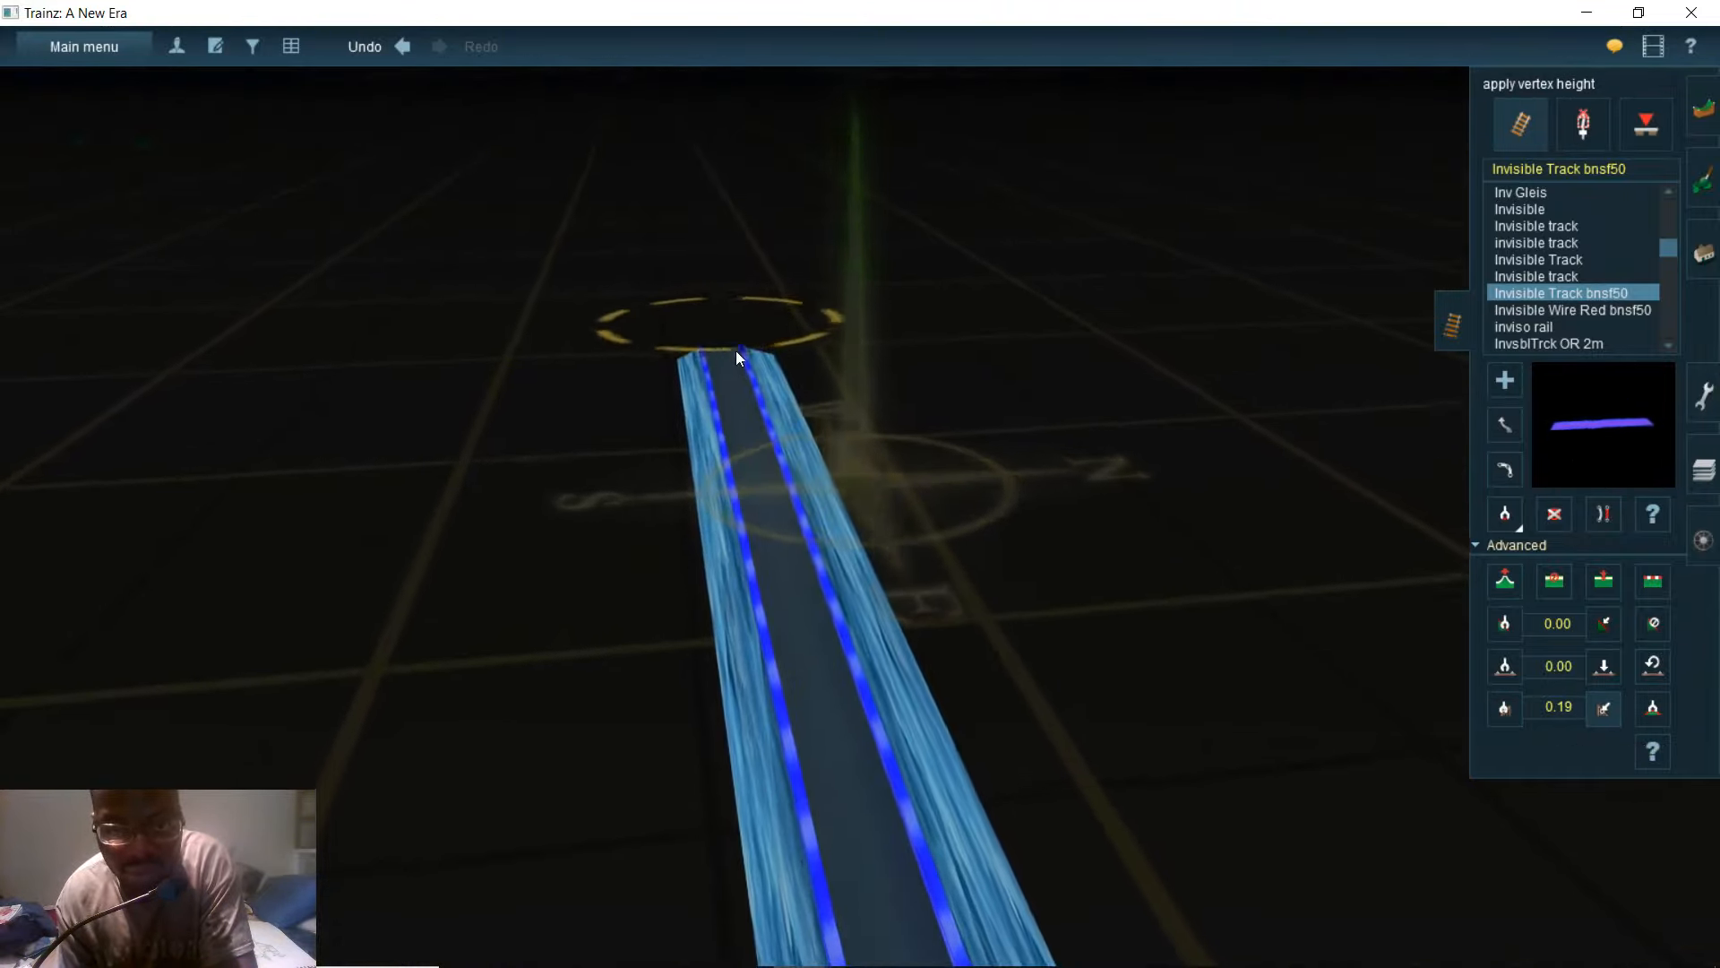
scroll(913, 654, down, 6)
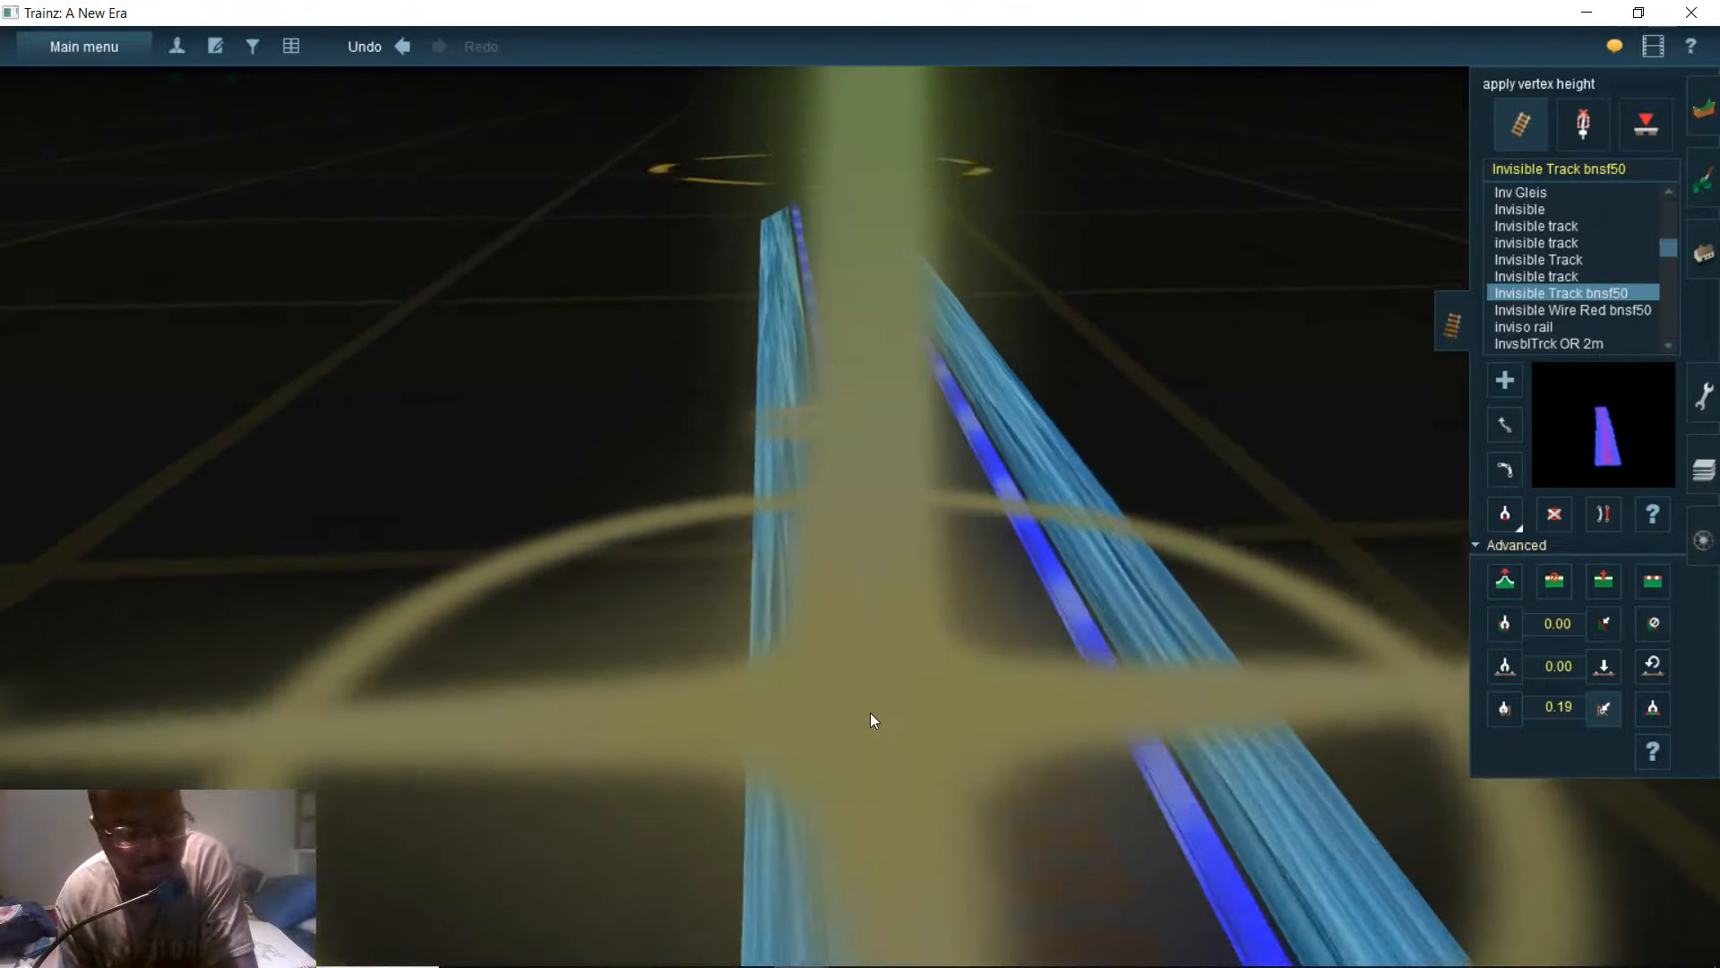
- Switch from track editing to adding trains
click(1704, 541)
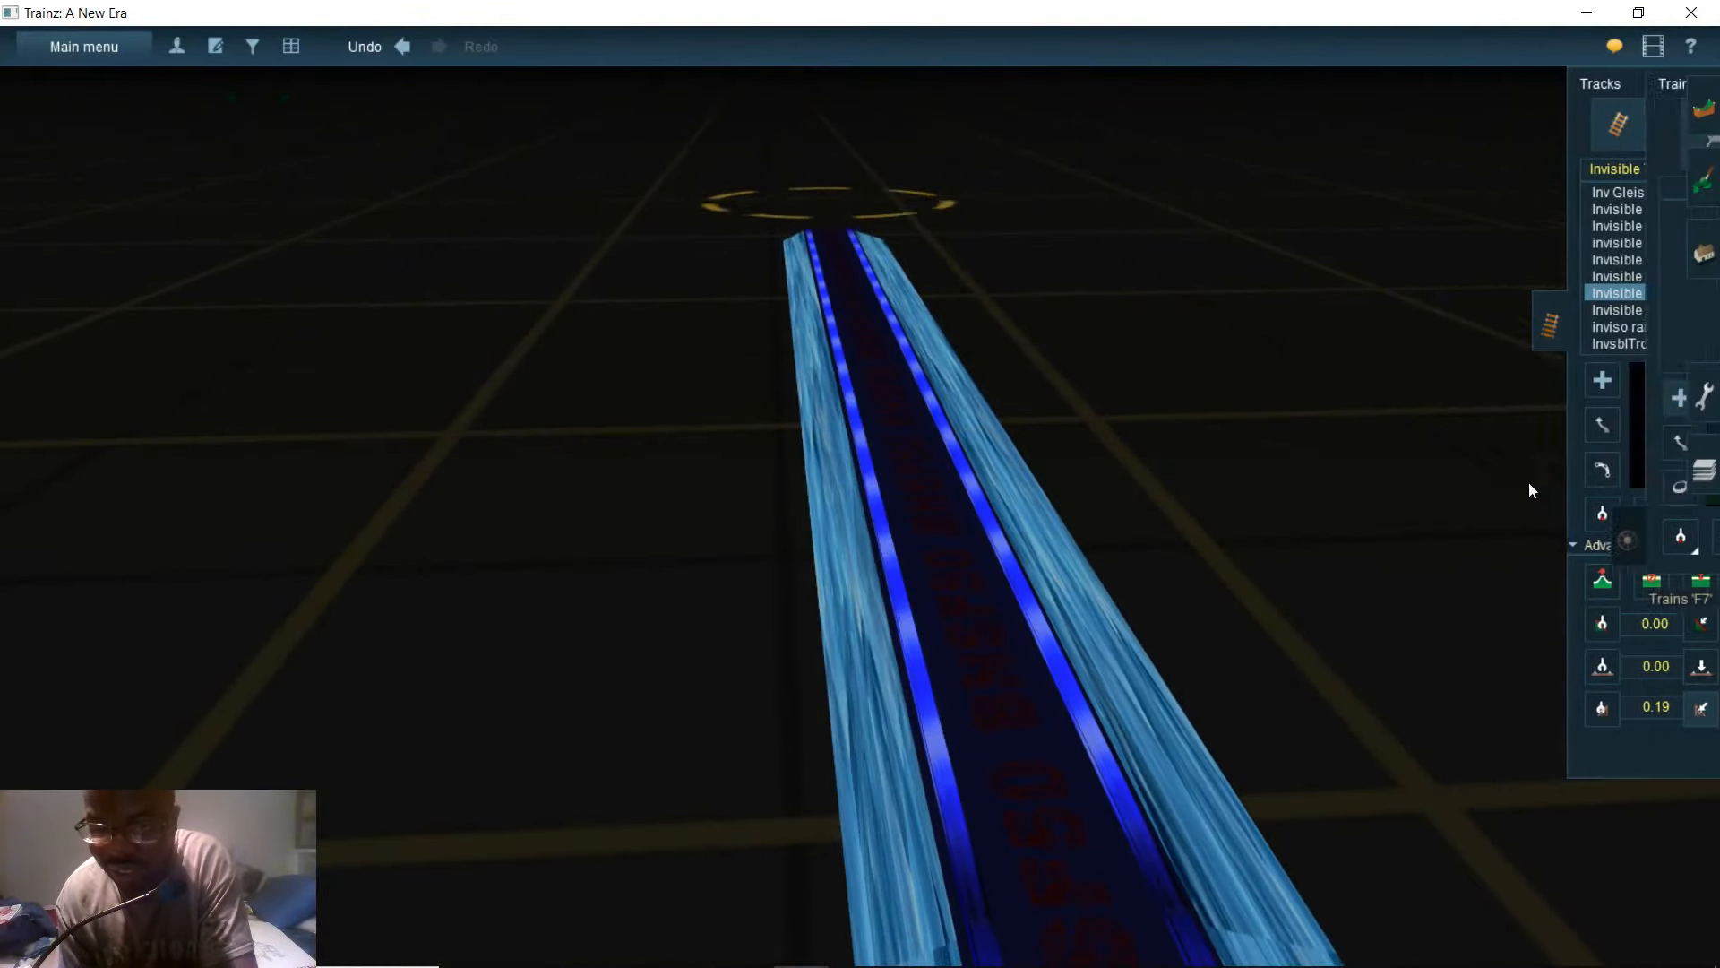
right_drag(998, 500, 873, 671)
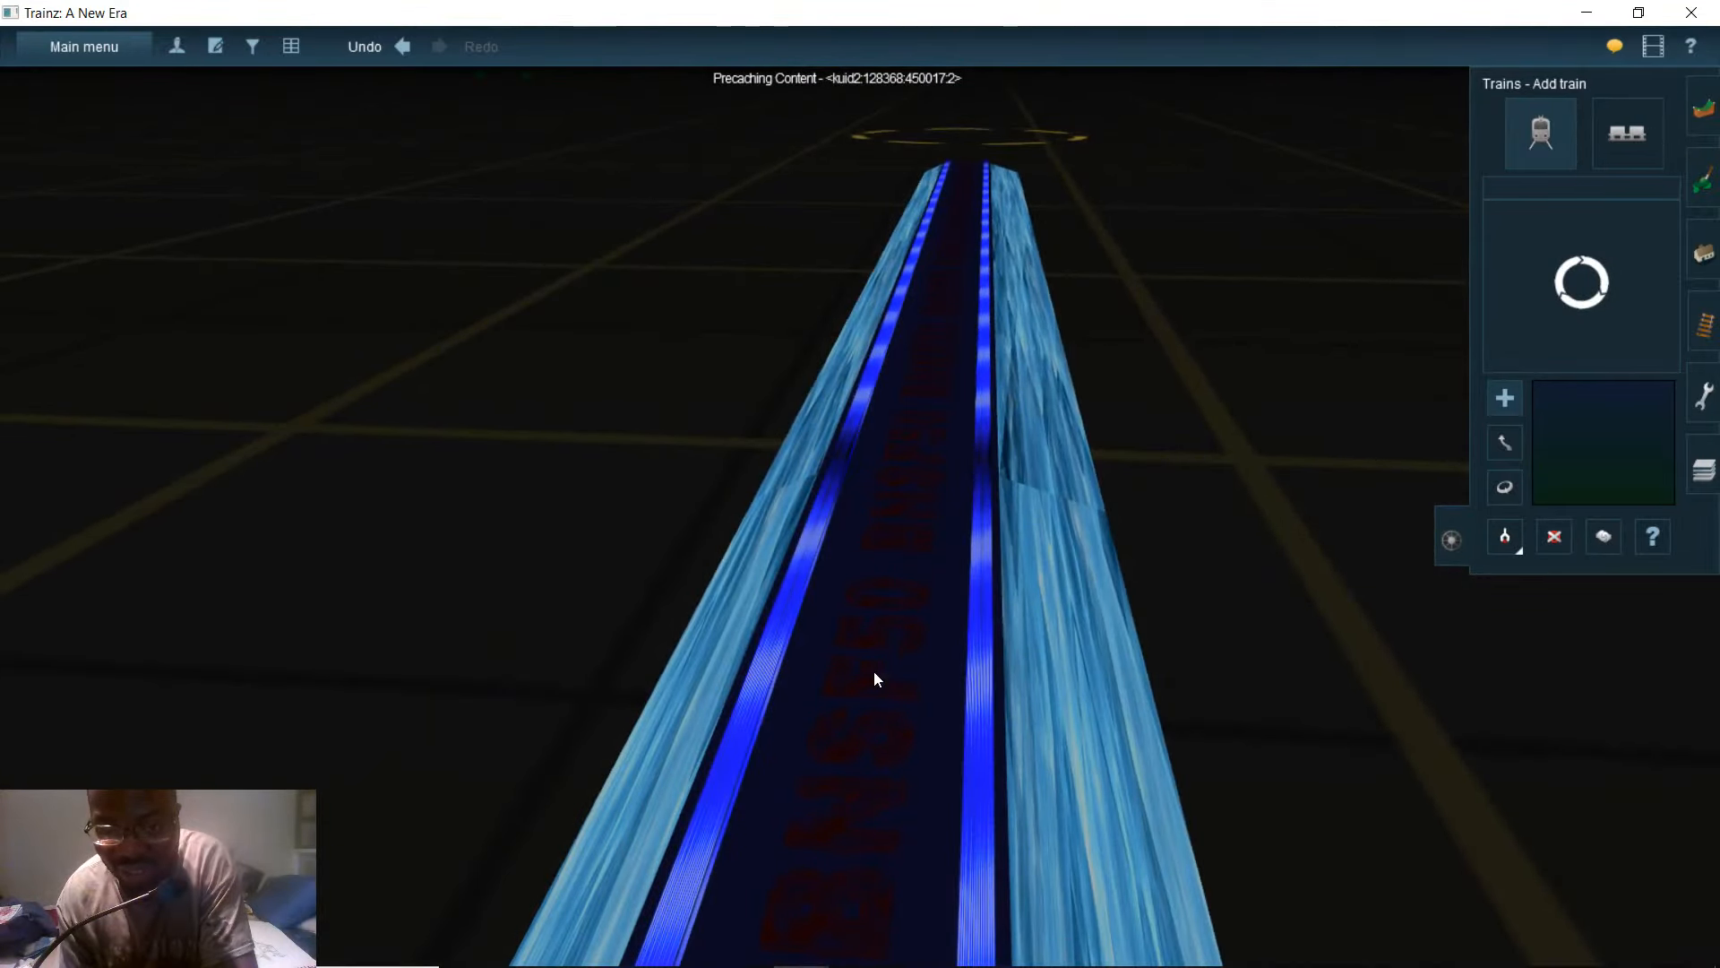
scroll(876, 672, up, 3)
scroll(948, 551, down, 5)
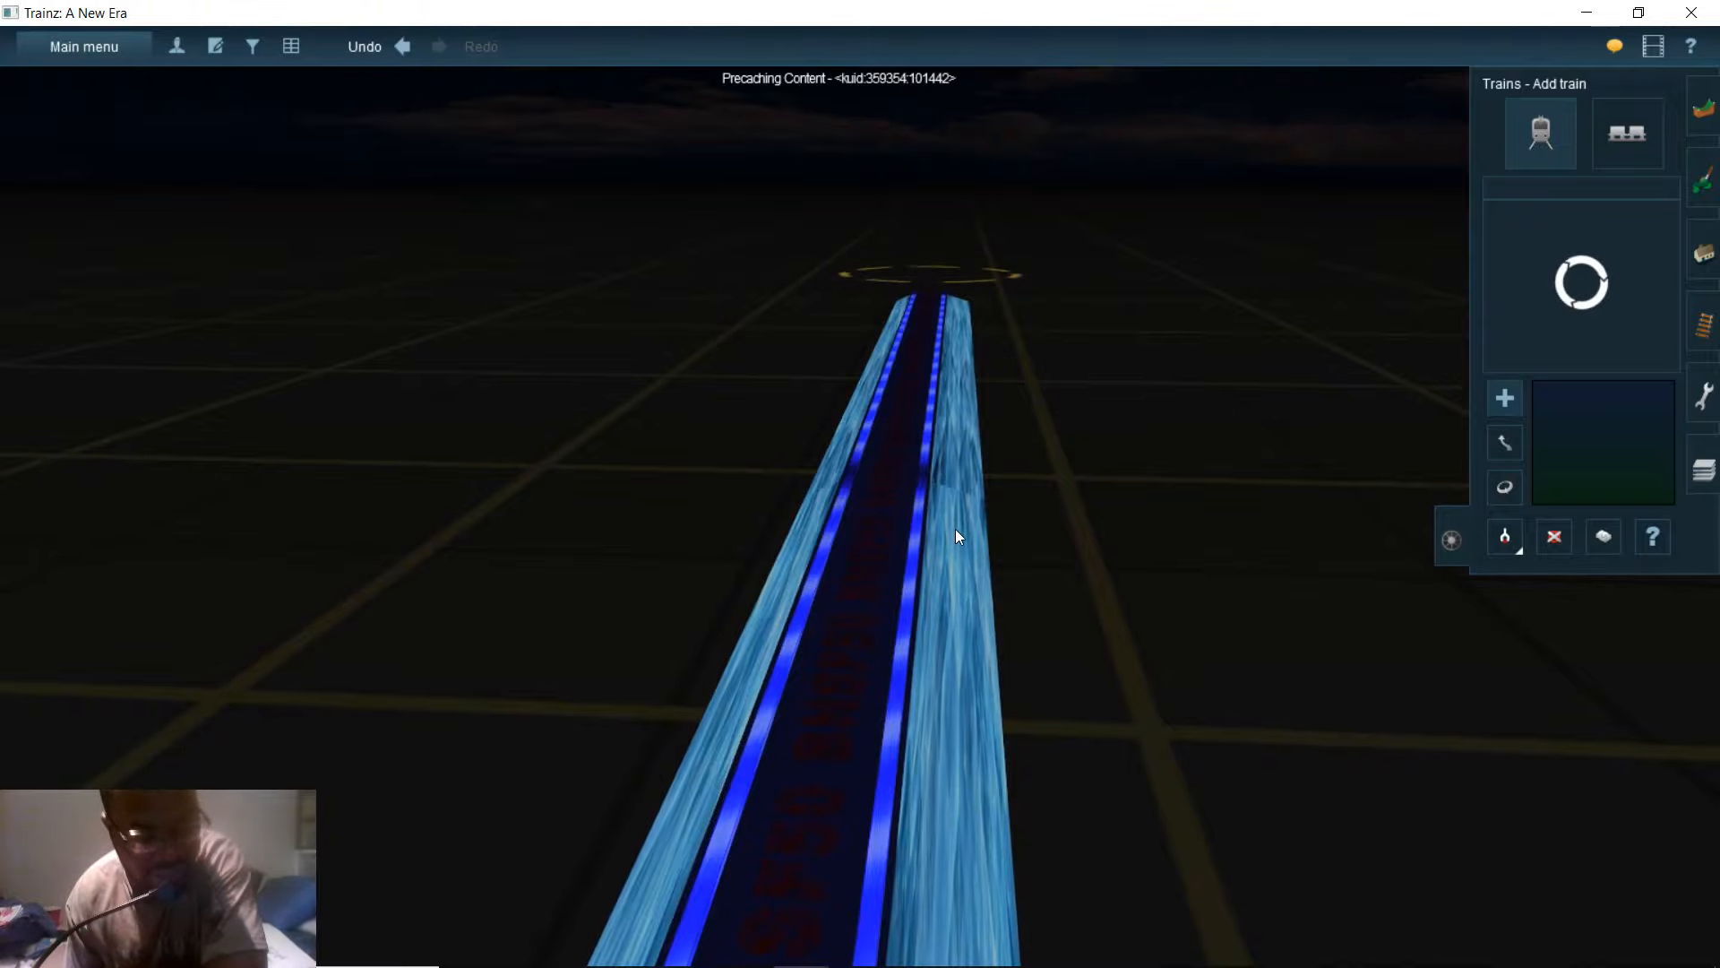
scroll(923, 530, down, 2)
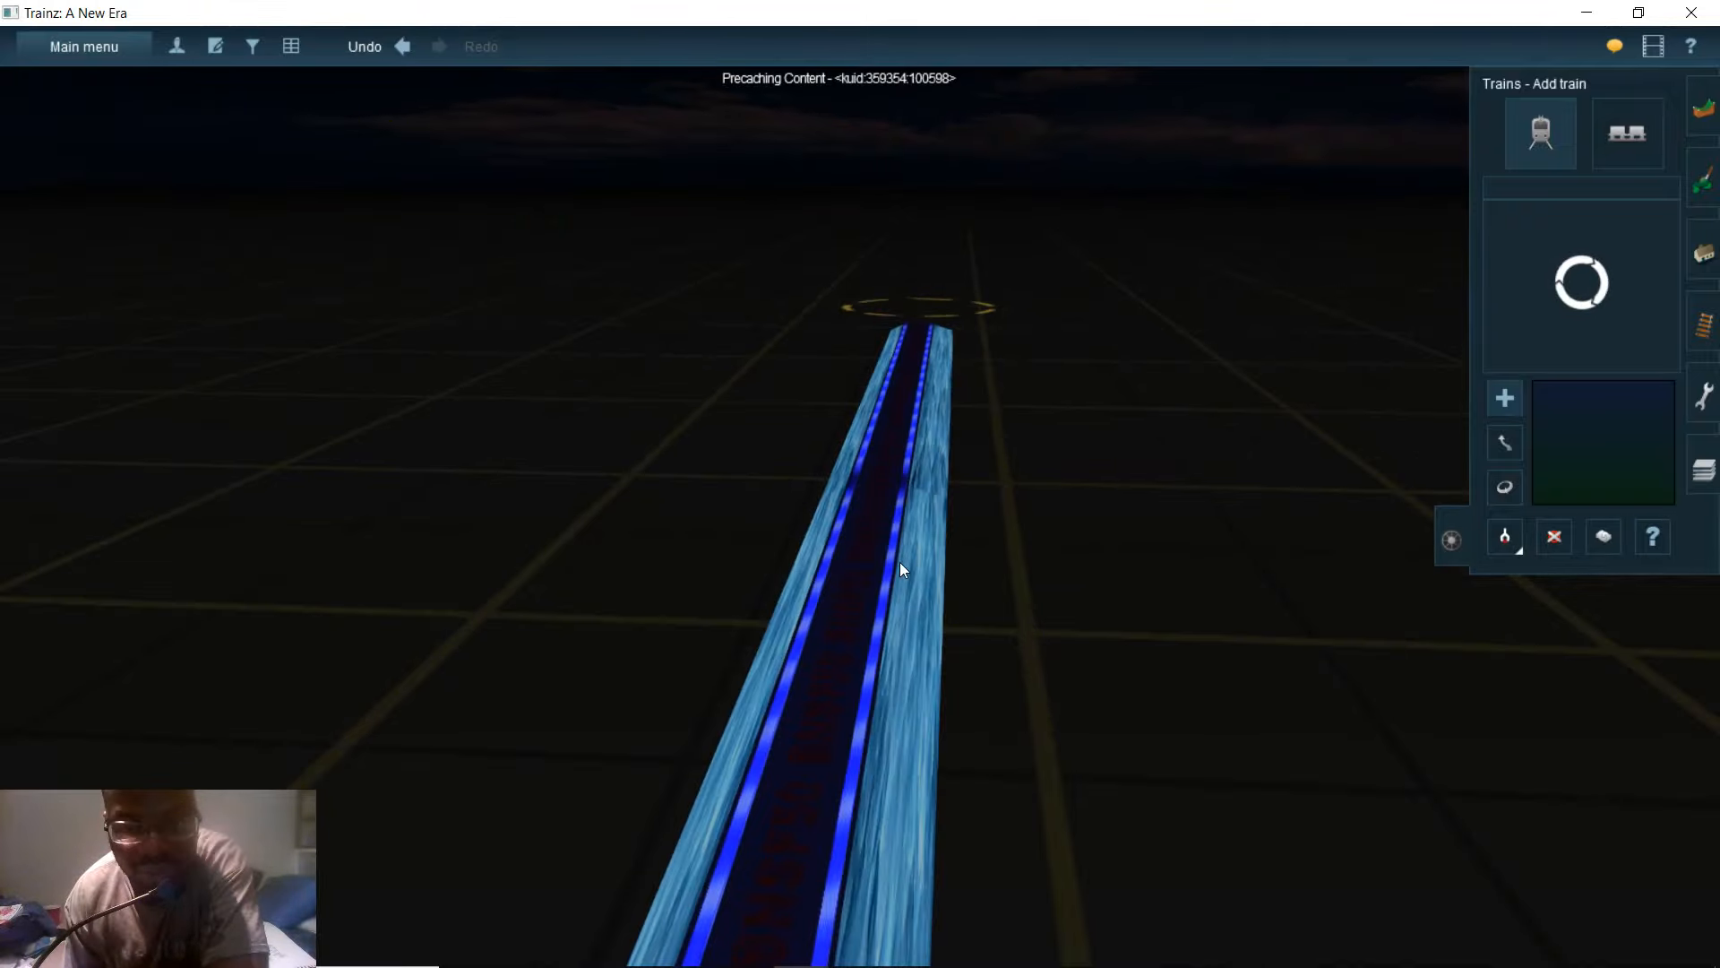
mouse_move(899, 561)
right_down()
mouse_move(799, 589)
mouse_move(795, 511)
right_up()
scroll(794, 492, up, 4)
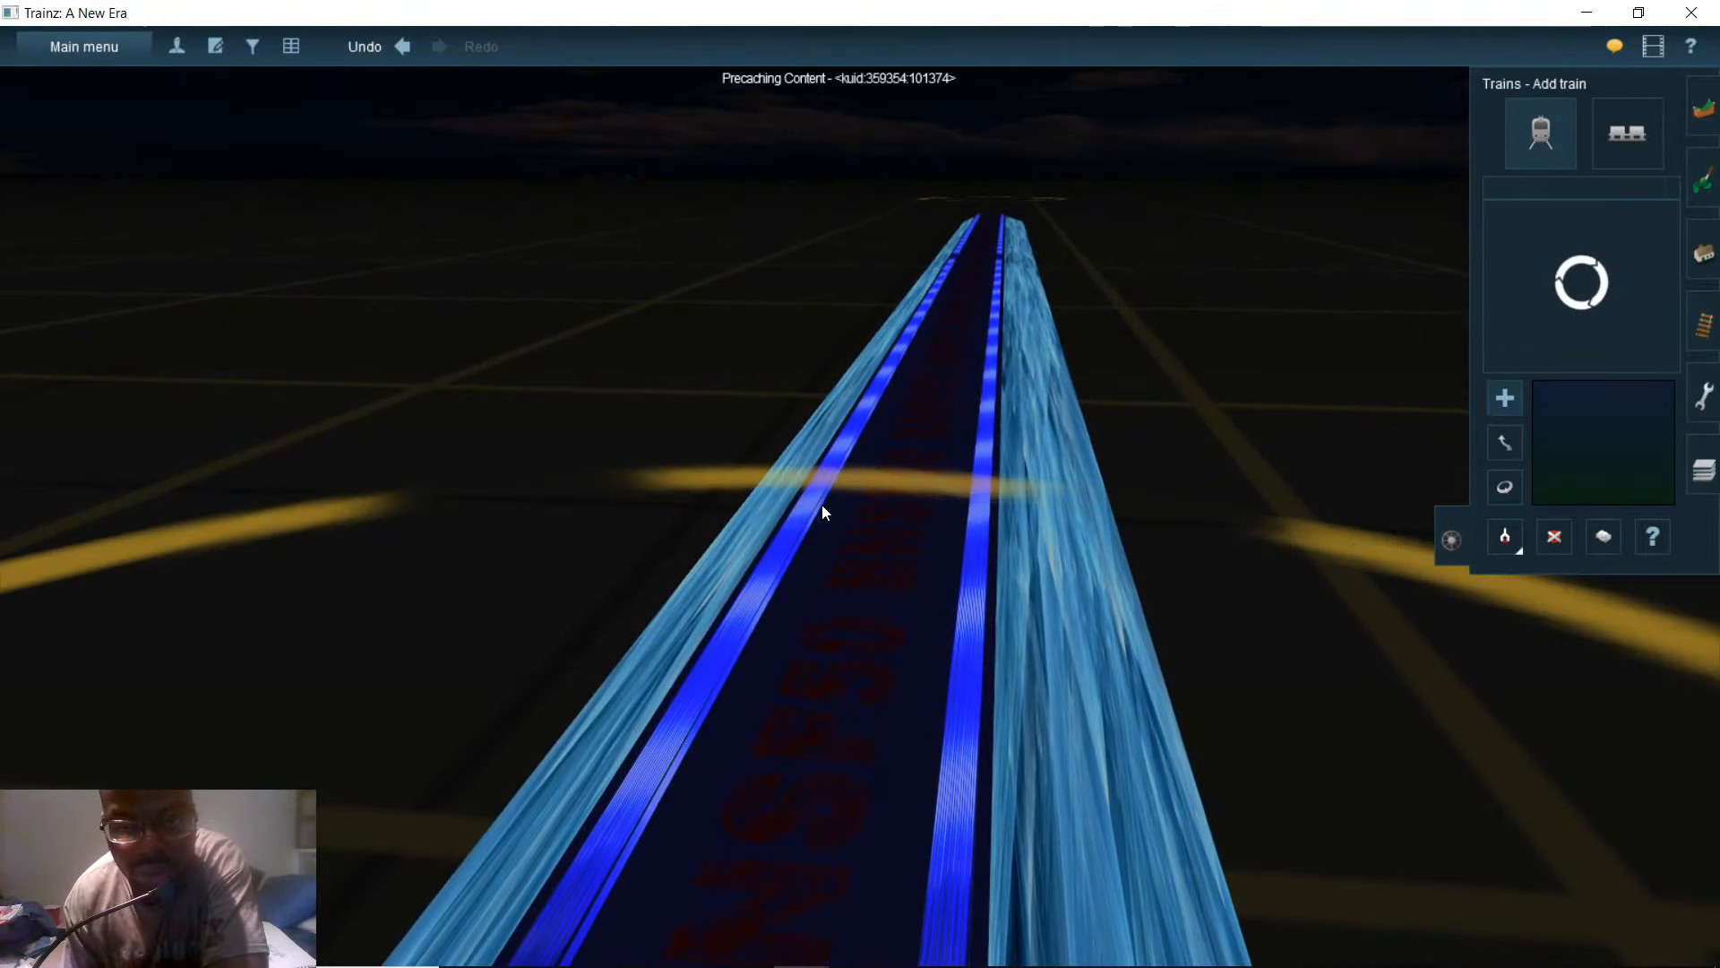
right_drag(834, 515, 640, 543)
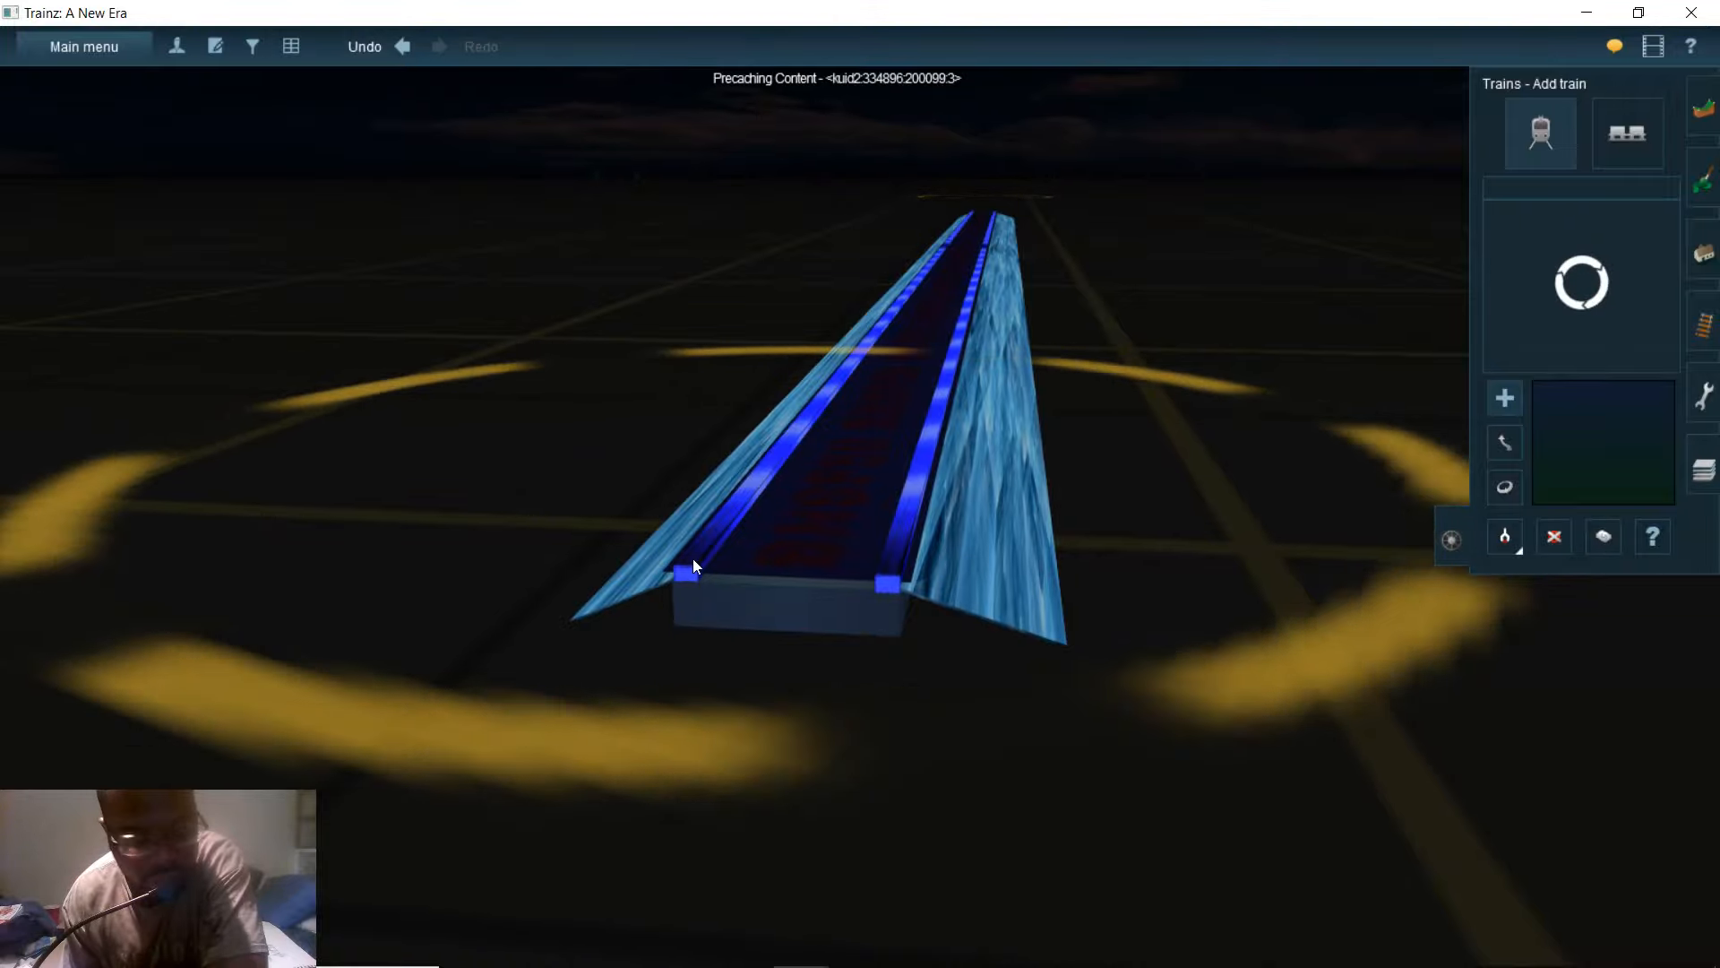
scroll(824, 568, down, 3)
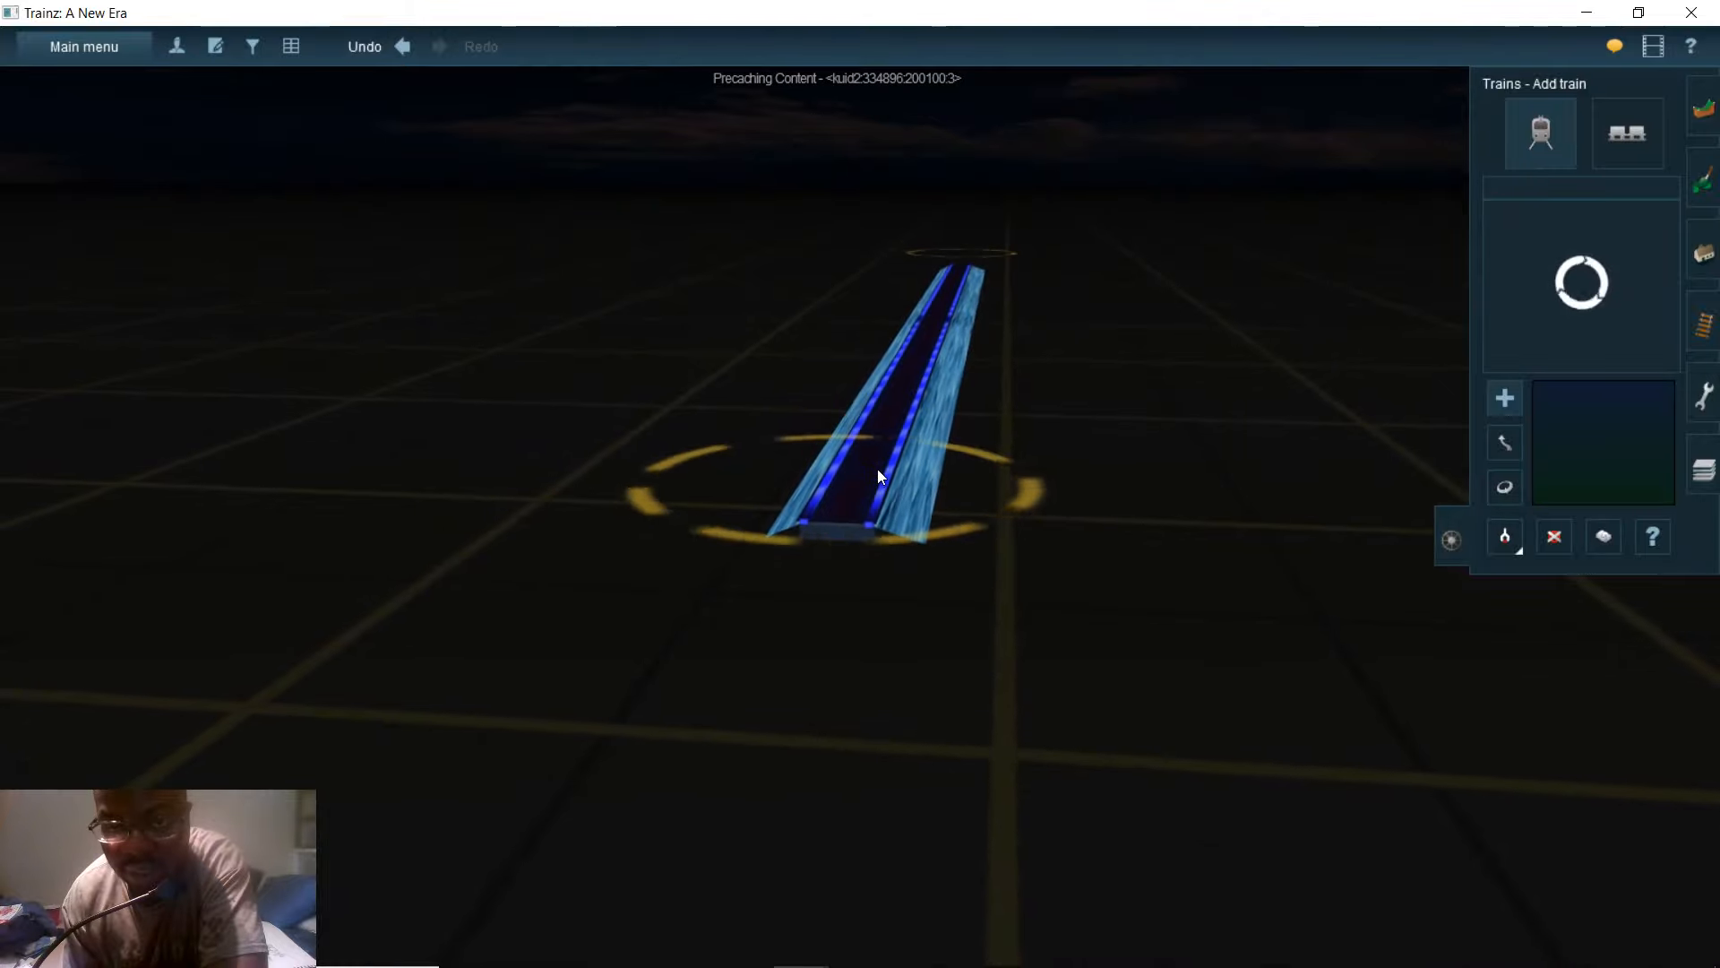
scroll(840, 432, up, 2)
scroll(840, 432, up, 5)
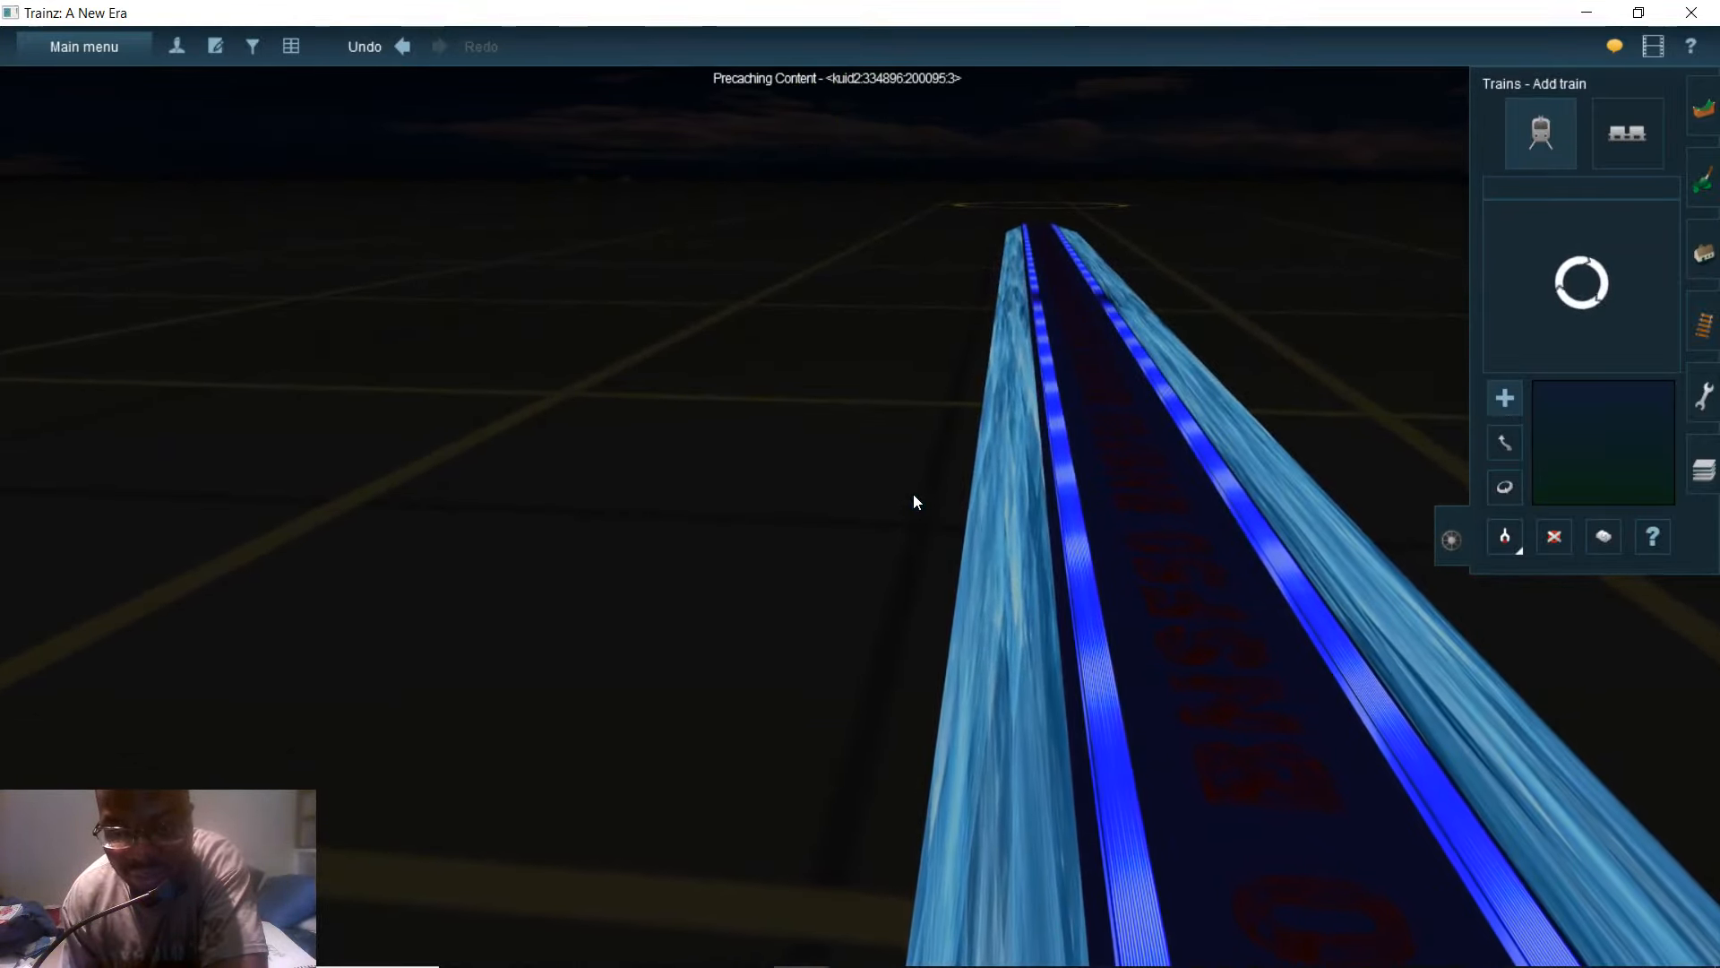
right_click(977, 461)
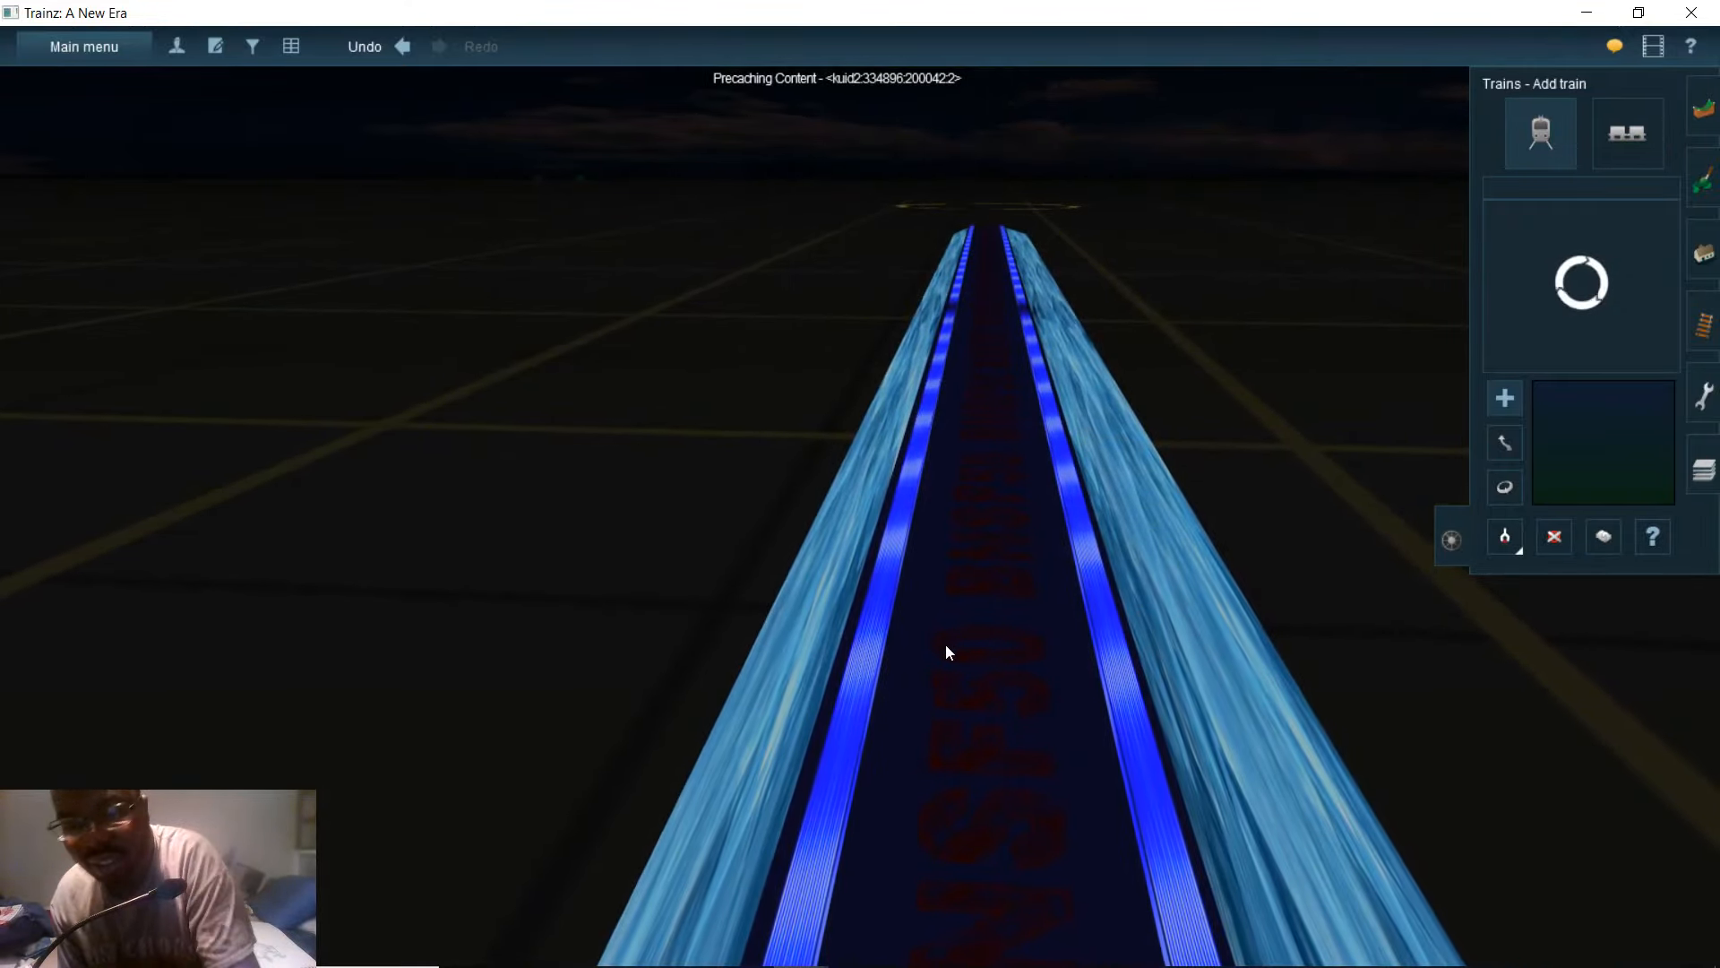
key(Down)
key(Up)
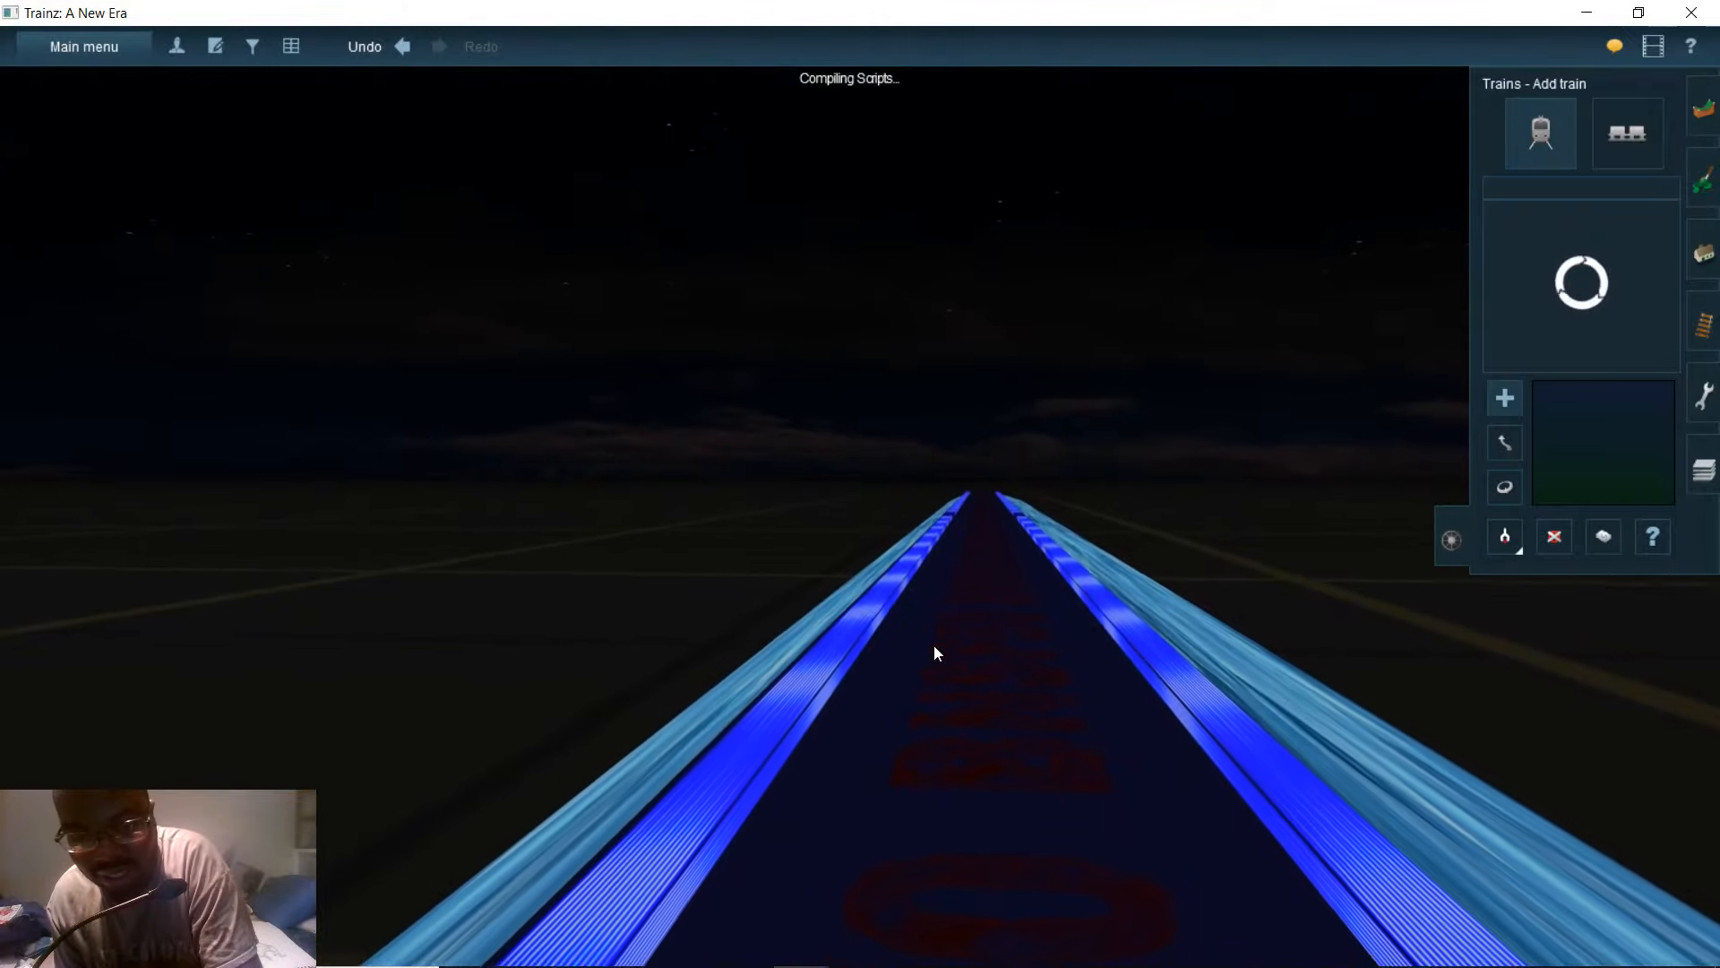
key(Left)
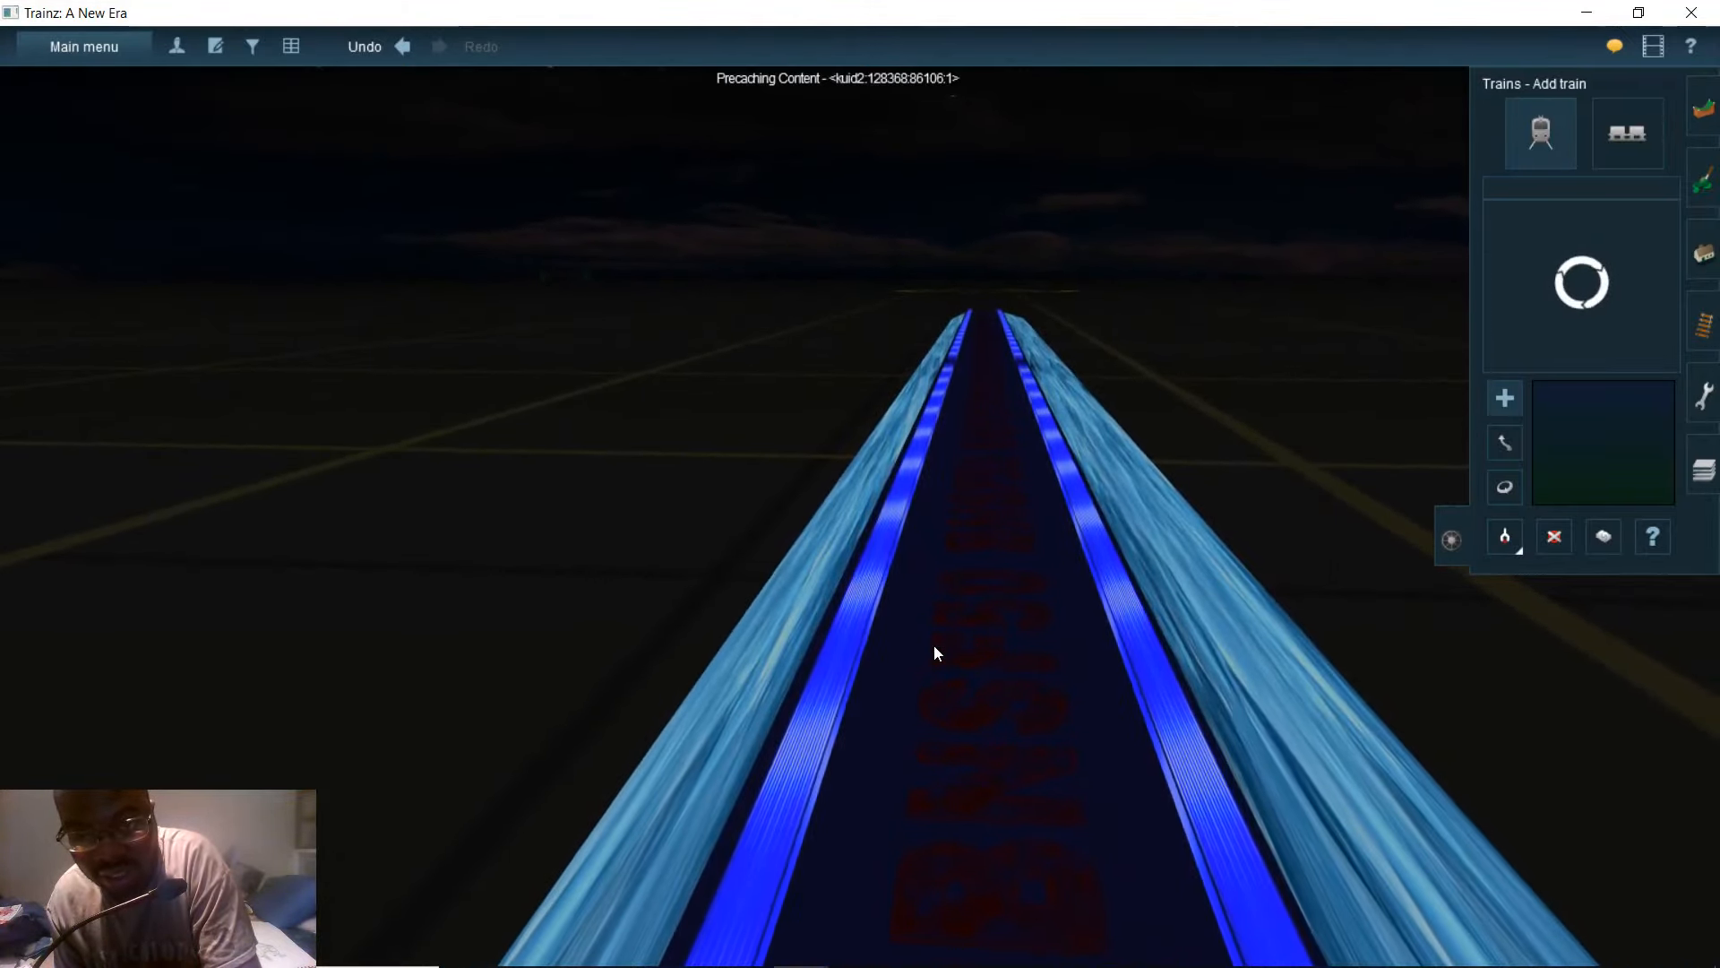
key(Right)
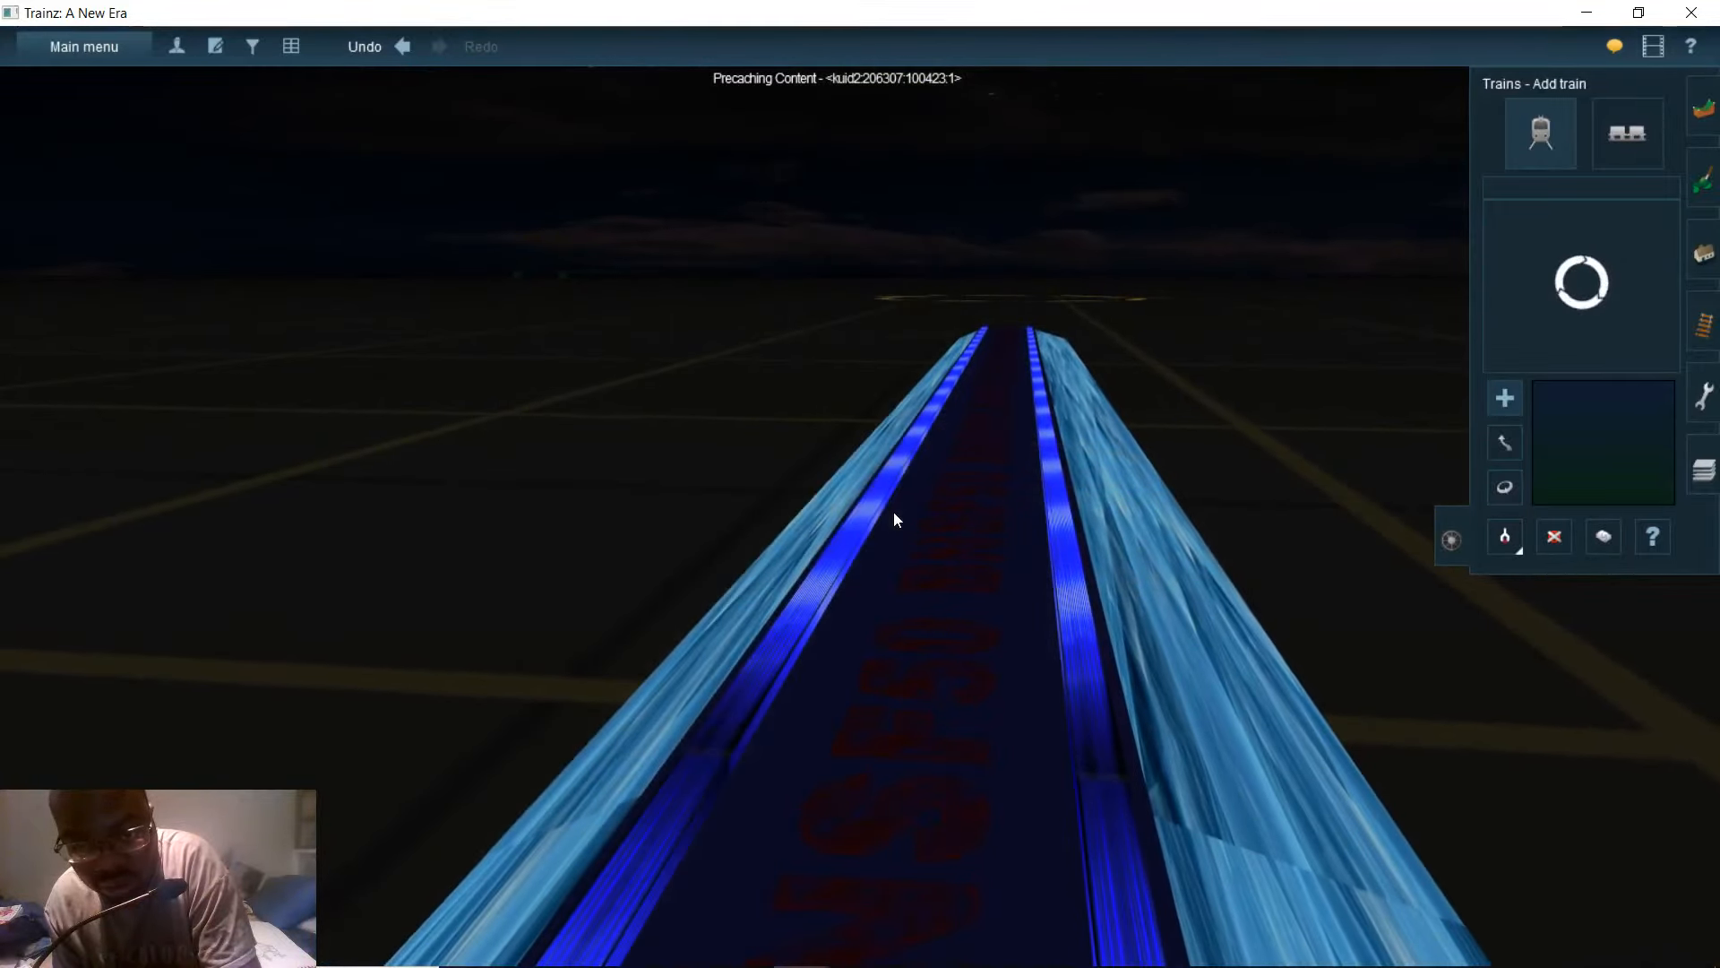
key(Right)
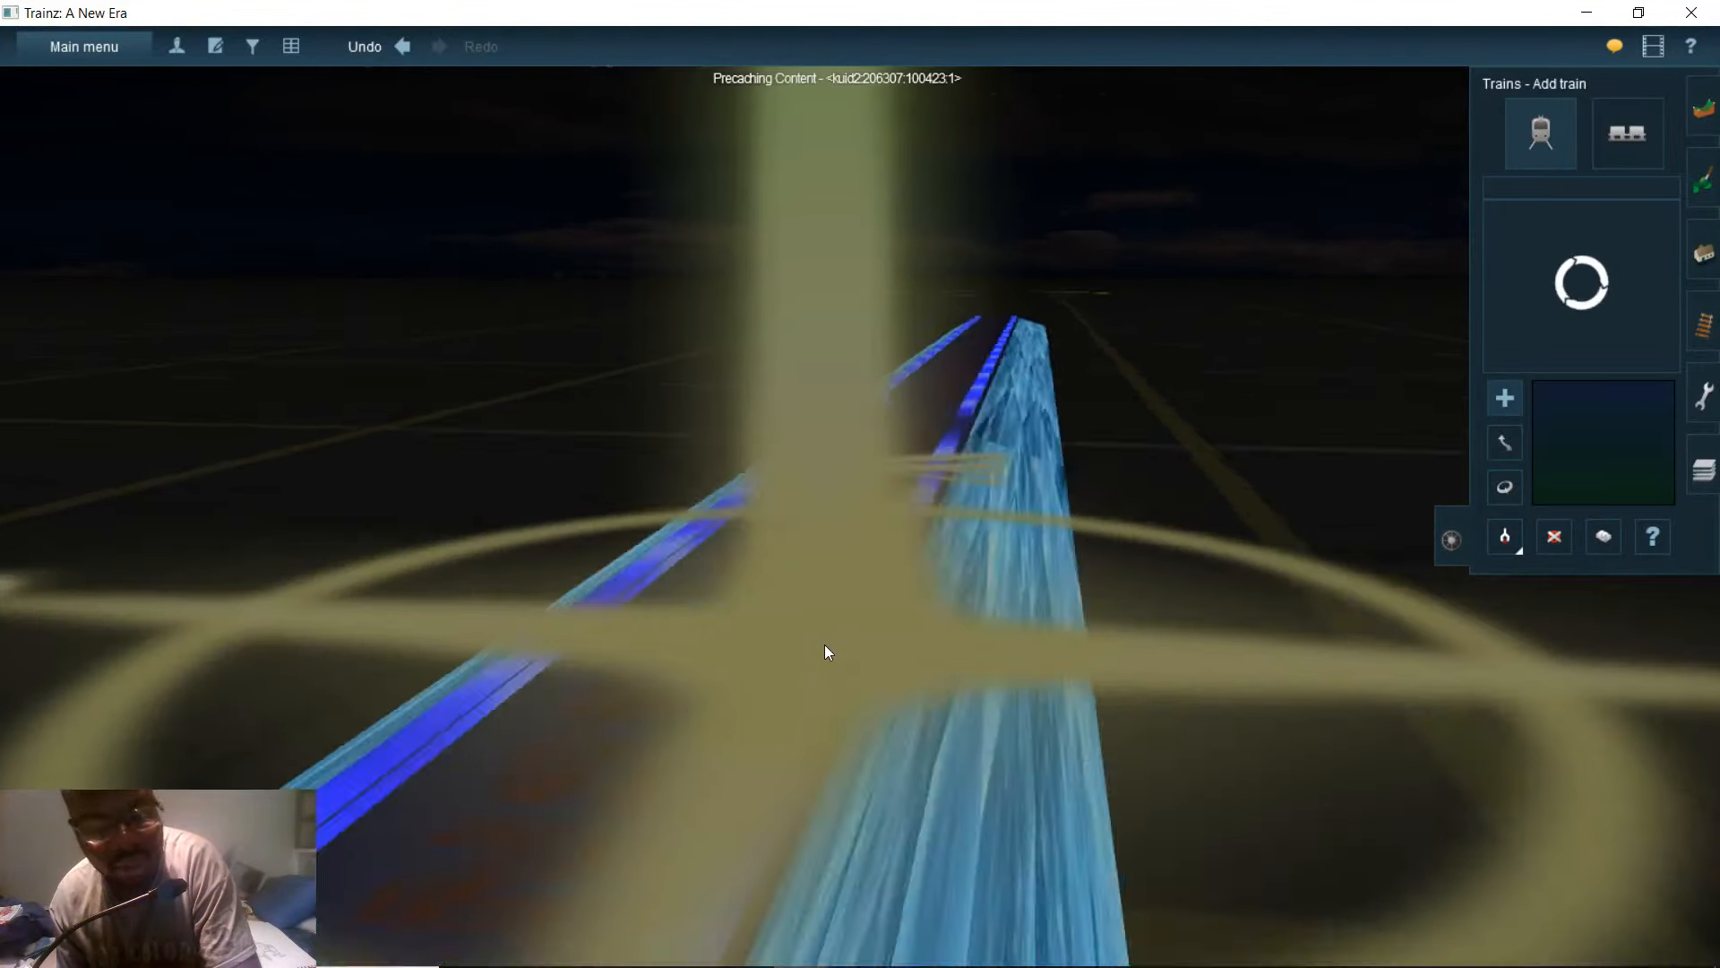
key(Right)
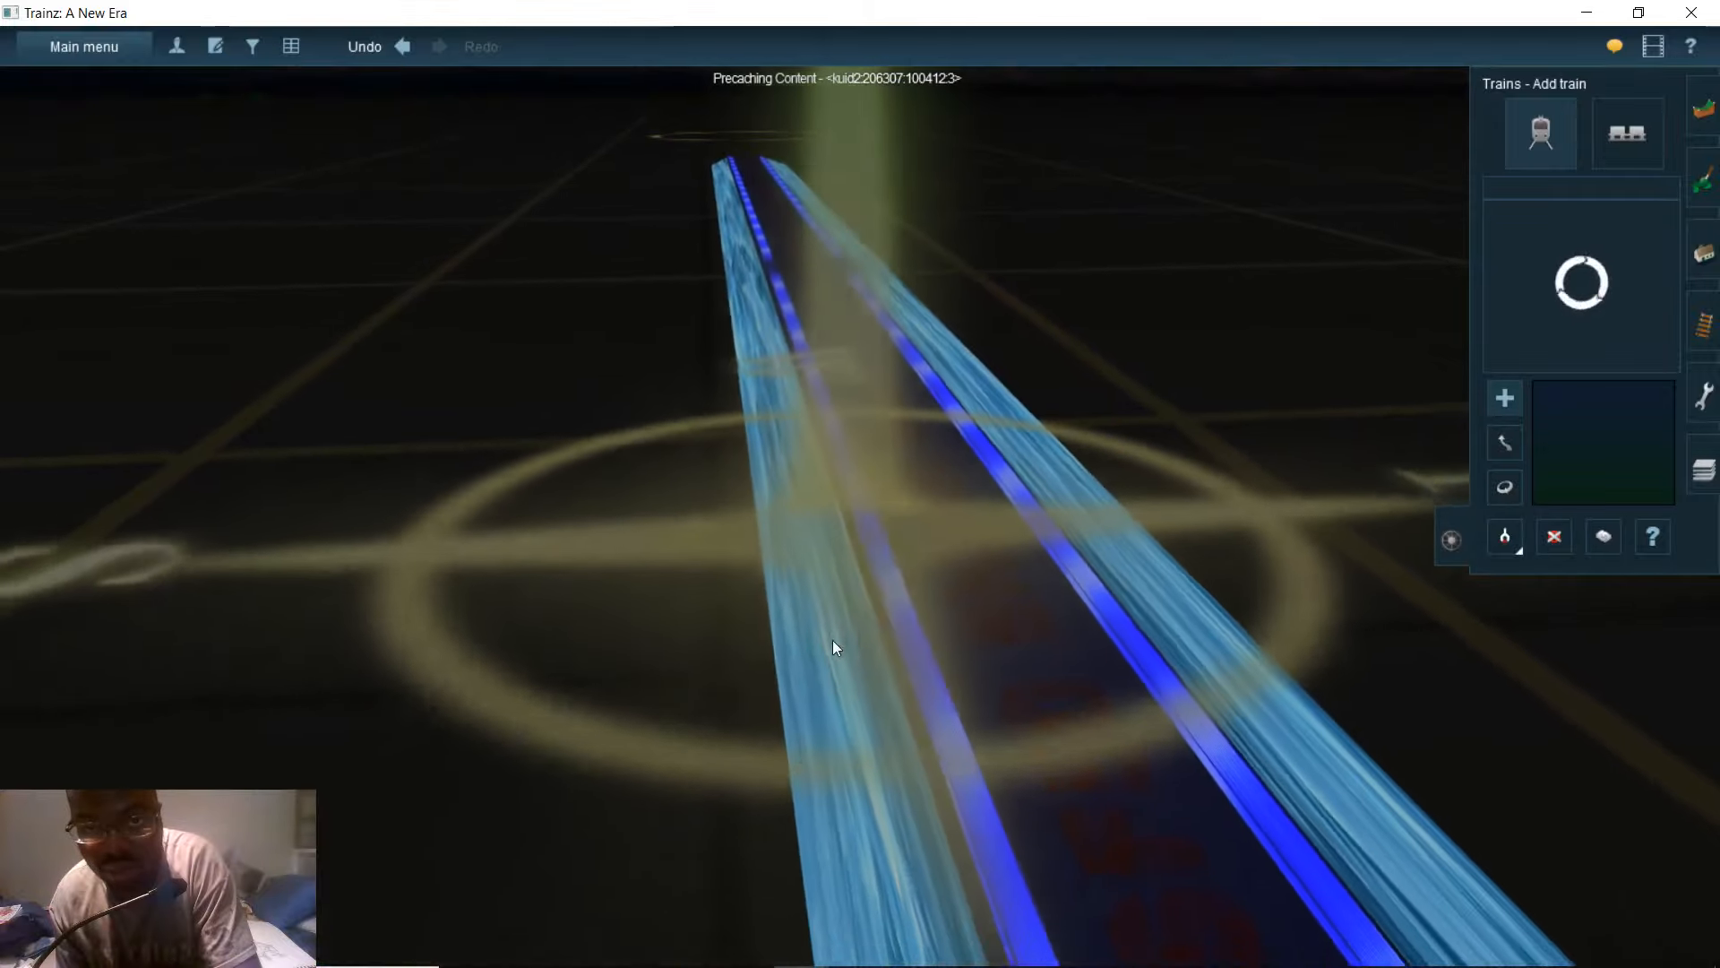
key(Up)
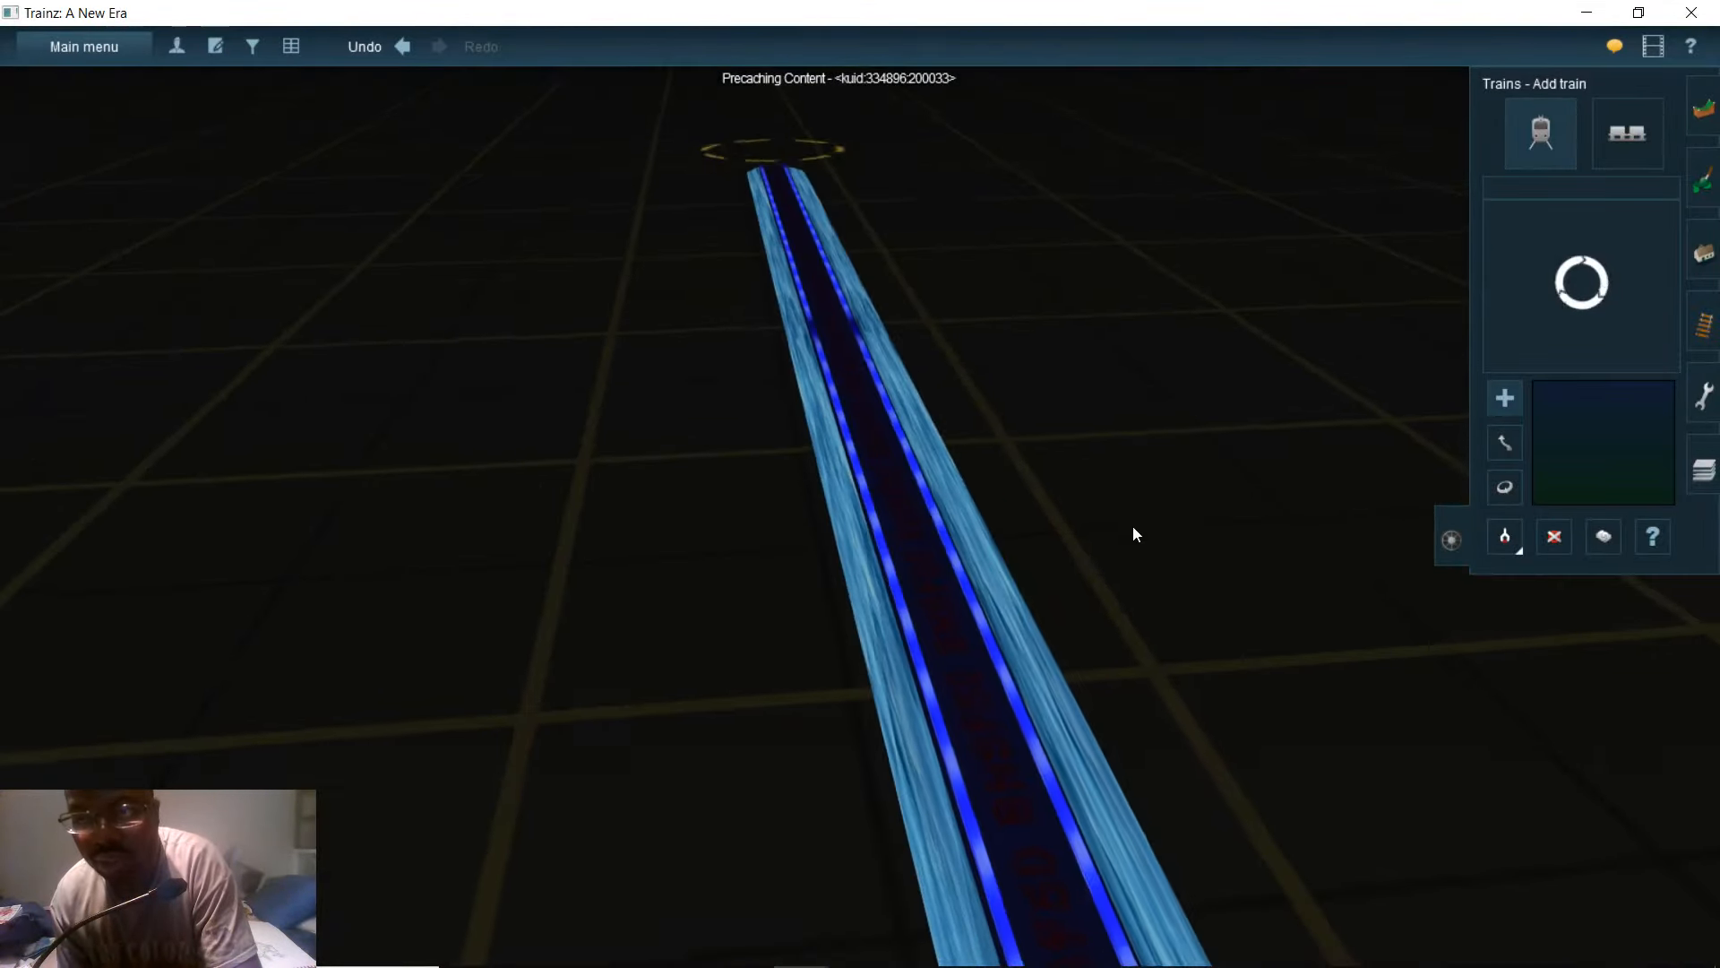
key(Up)
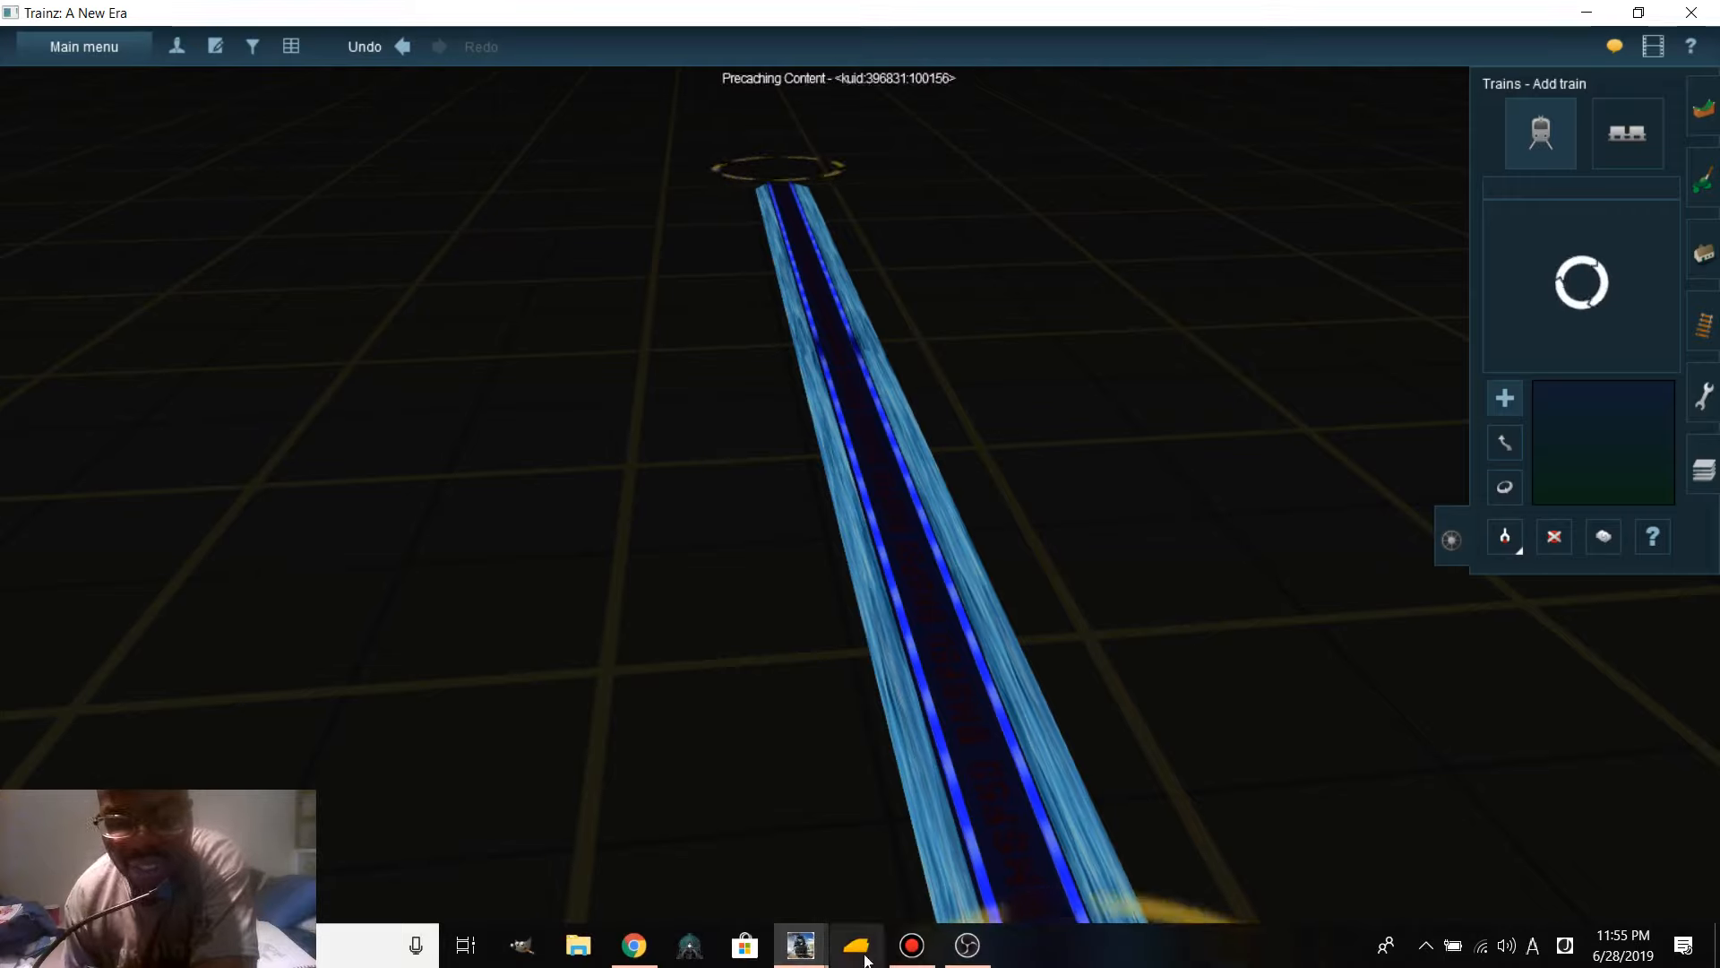
- Switch to the Trainz Railroad Simulator 2019 launcher and open its content management
mouse_move(816, 959)
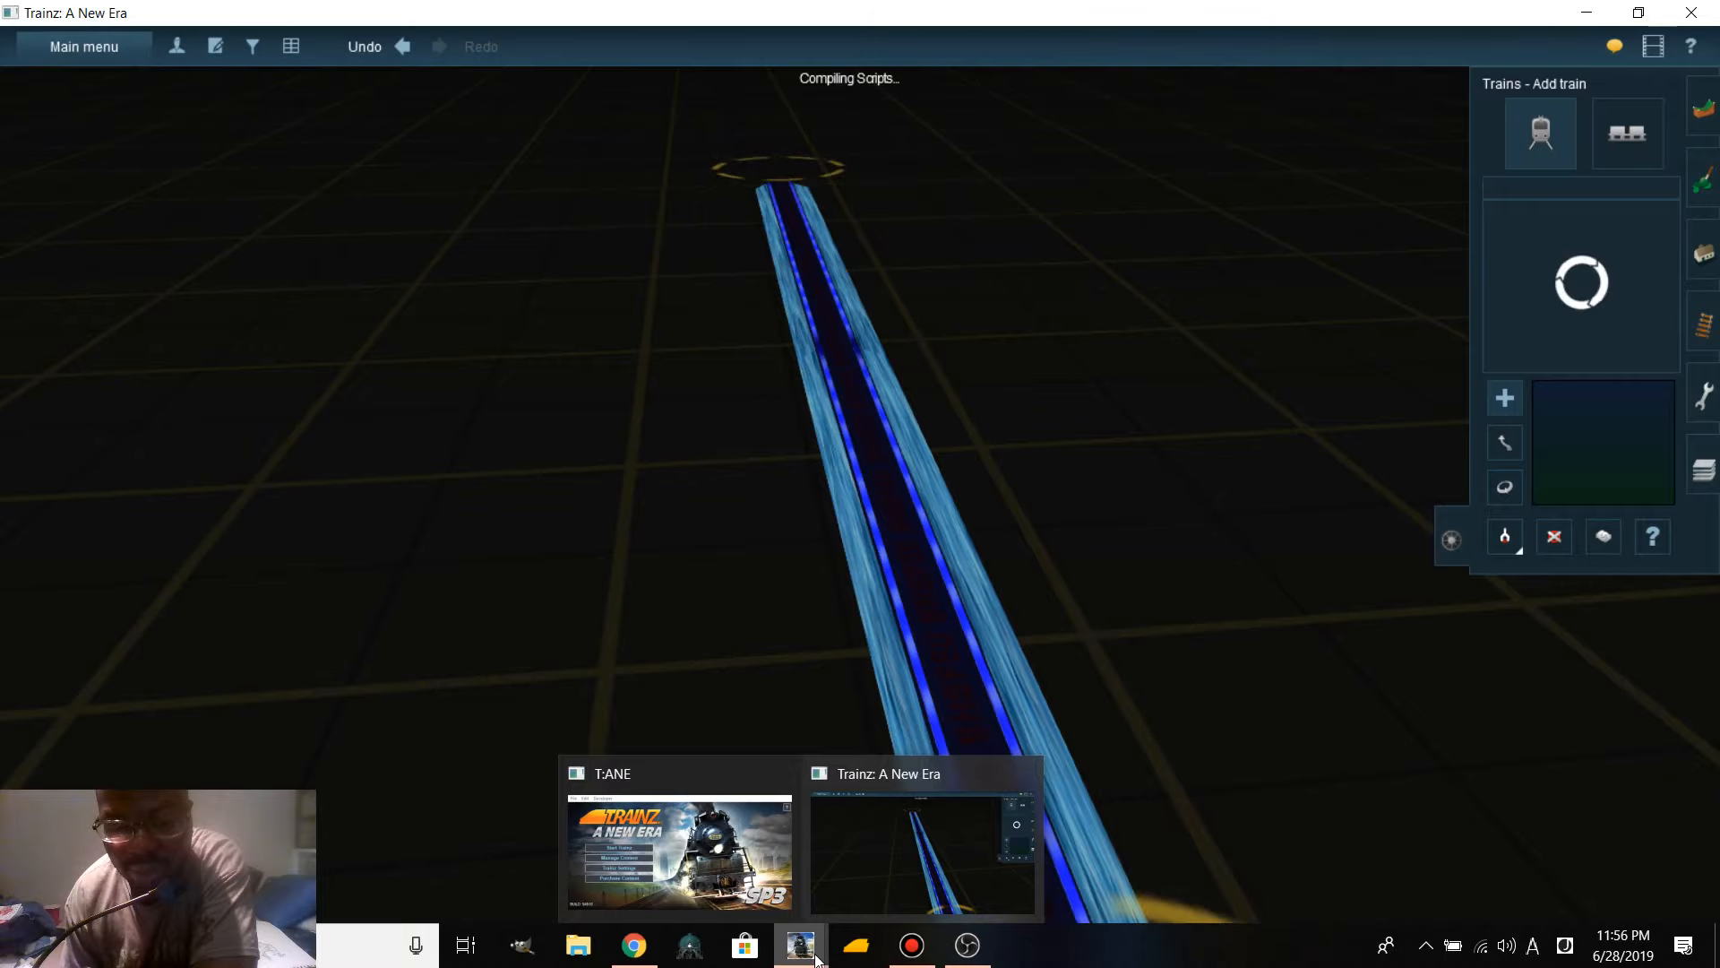
click(869, 910)
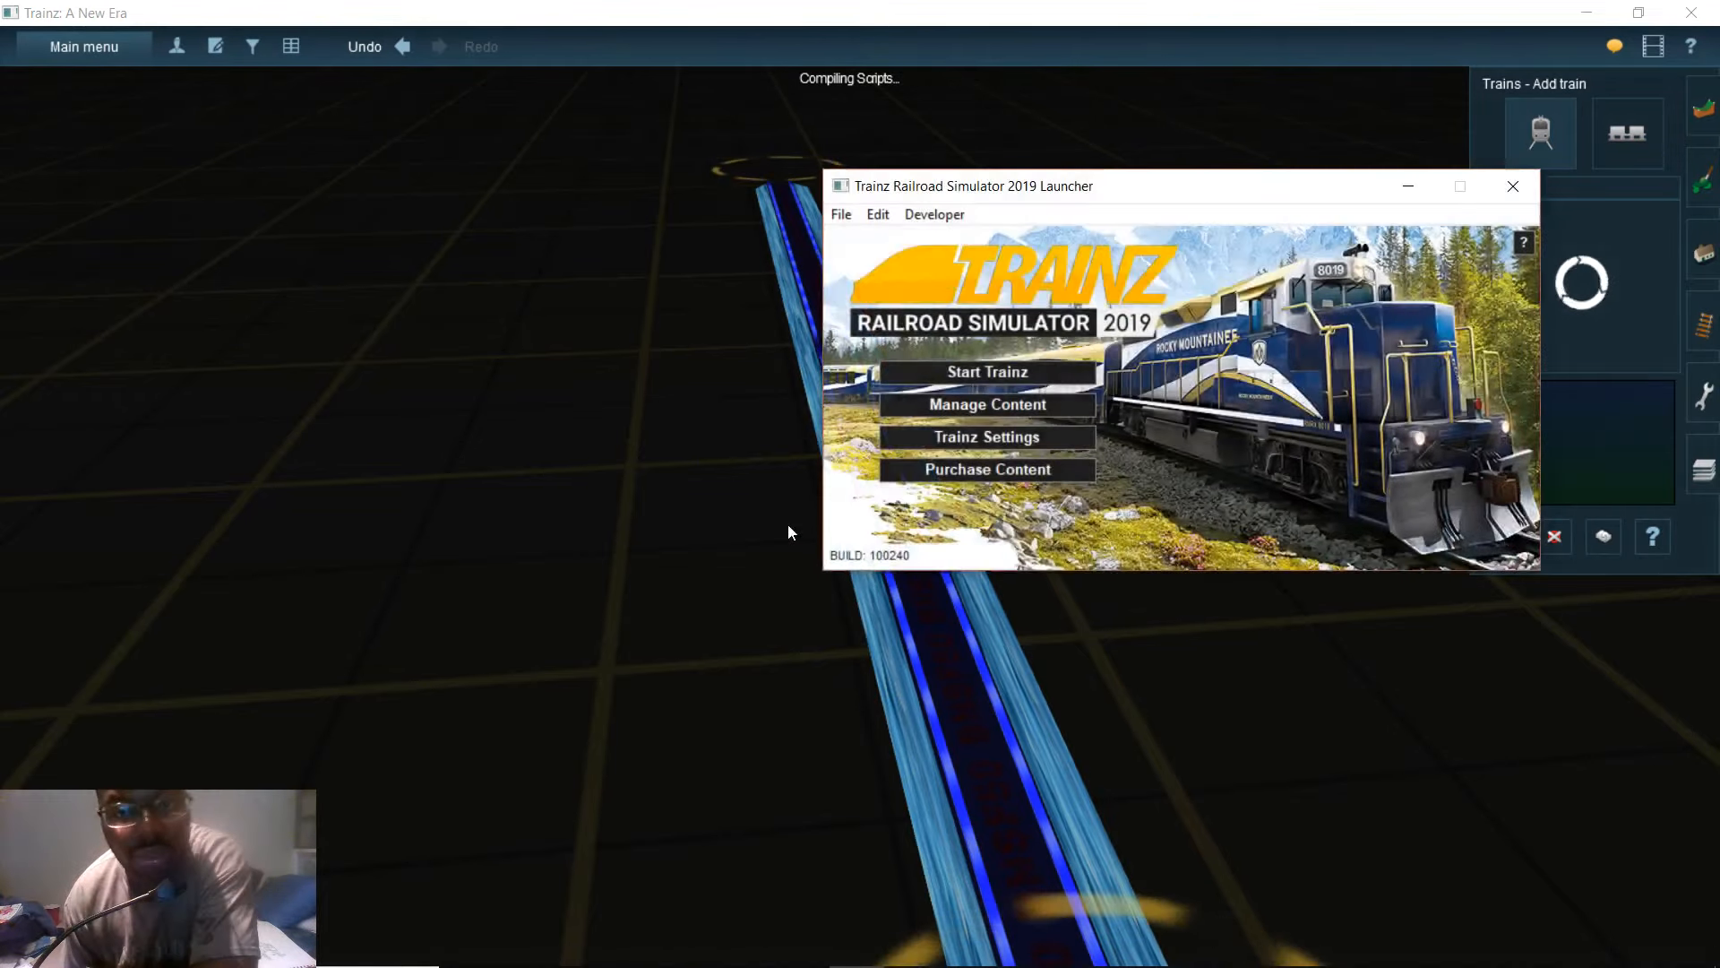
click(969, 412)
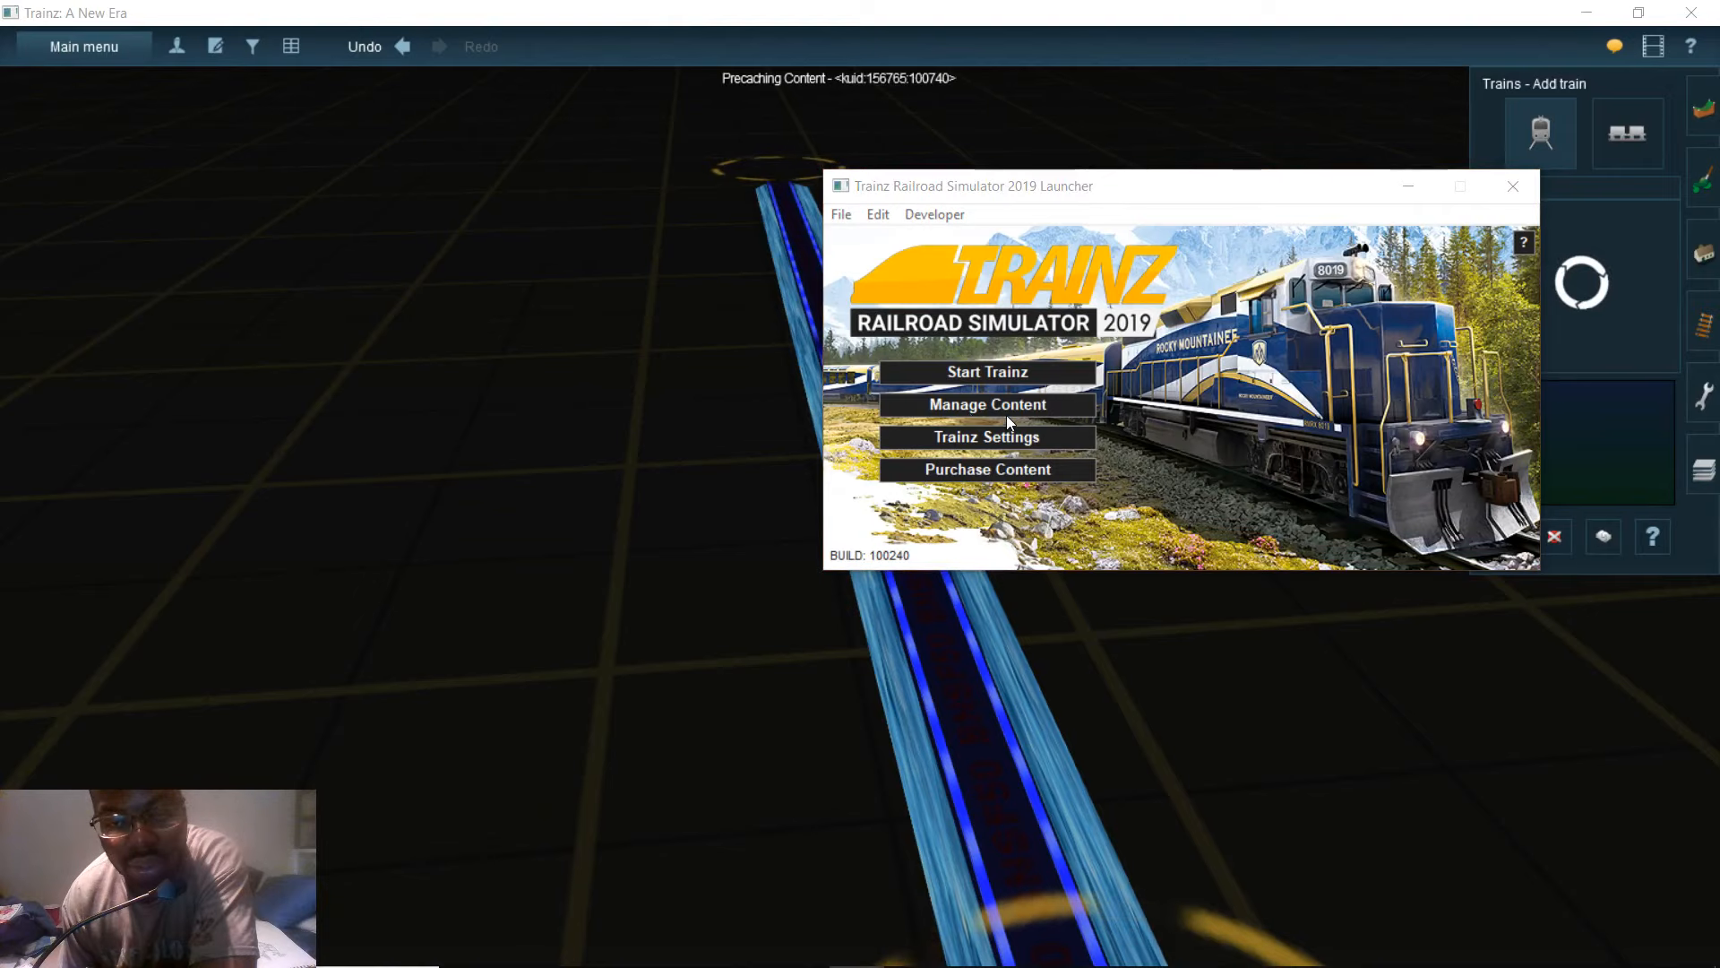
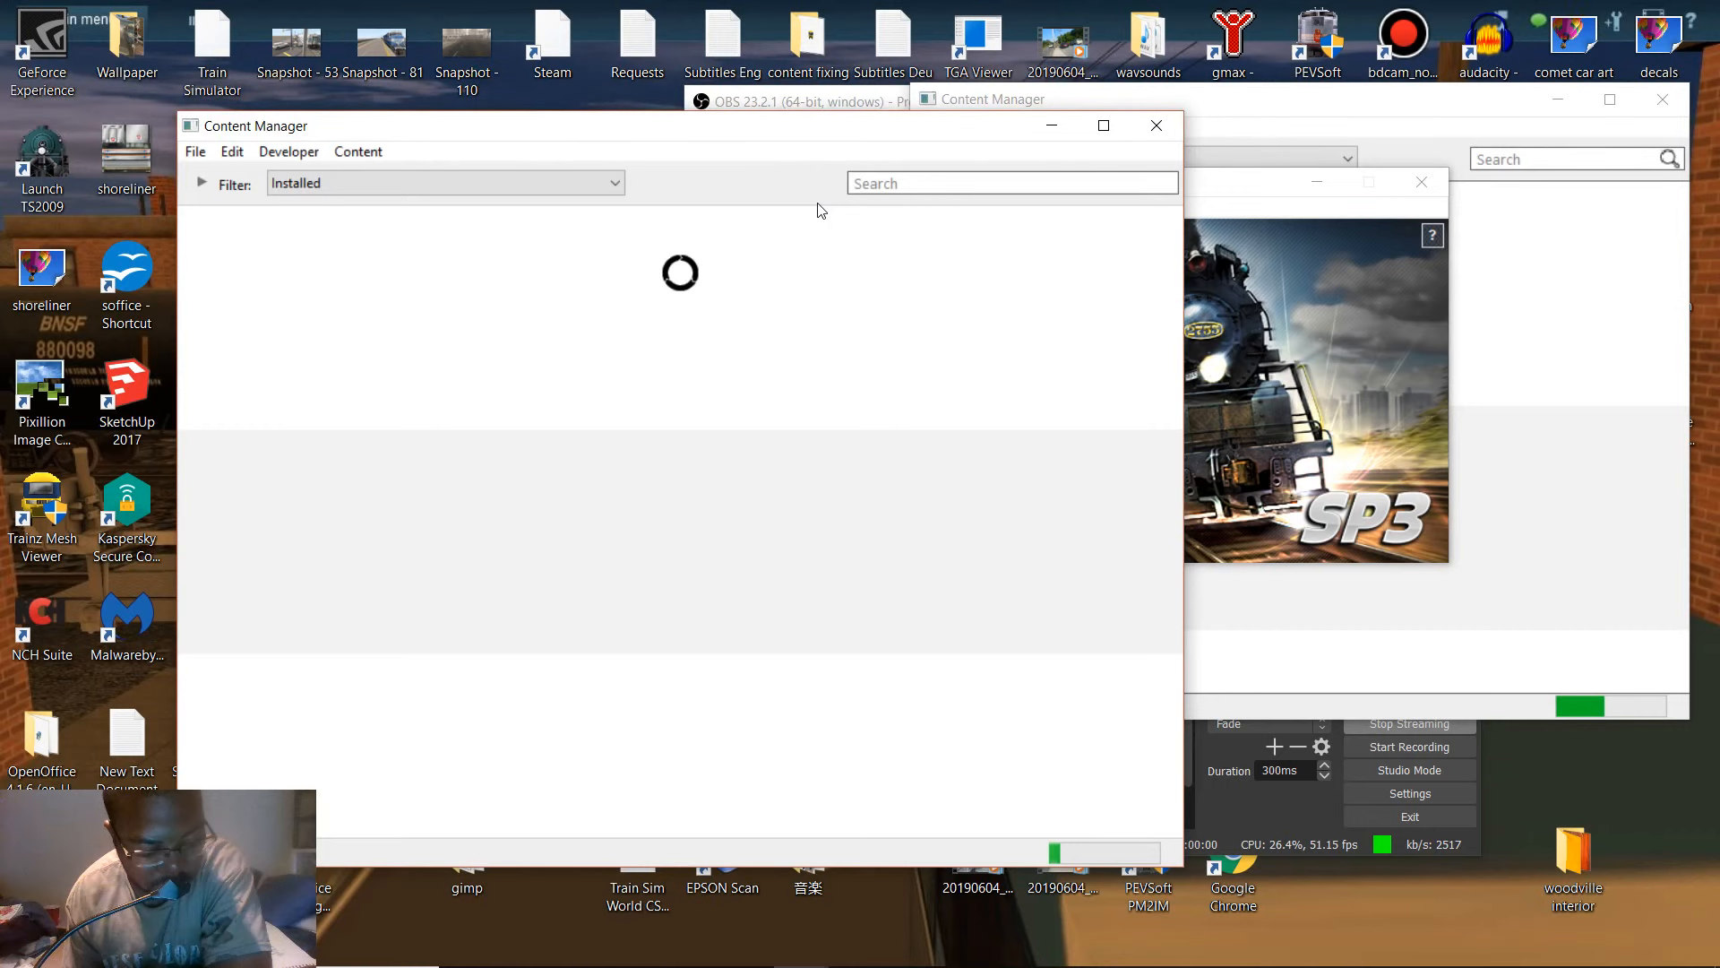
- Close the Content Manager window and the Trainz Railroad Simulator 2019 launcher
click(1156, 125)
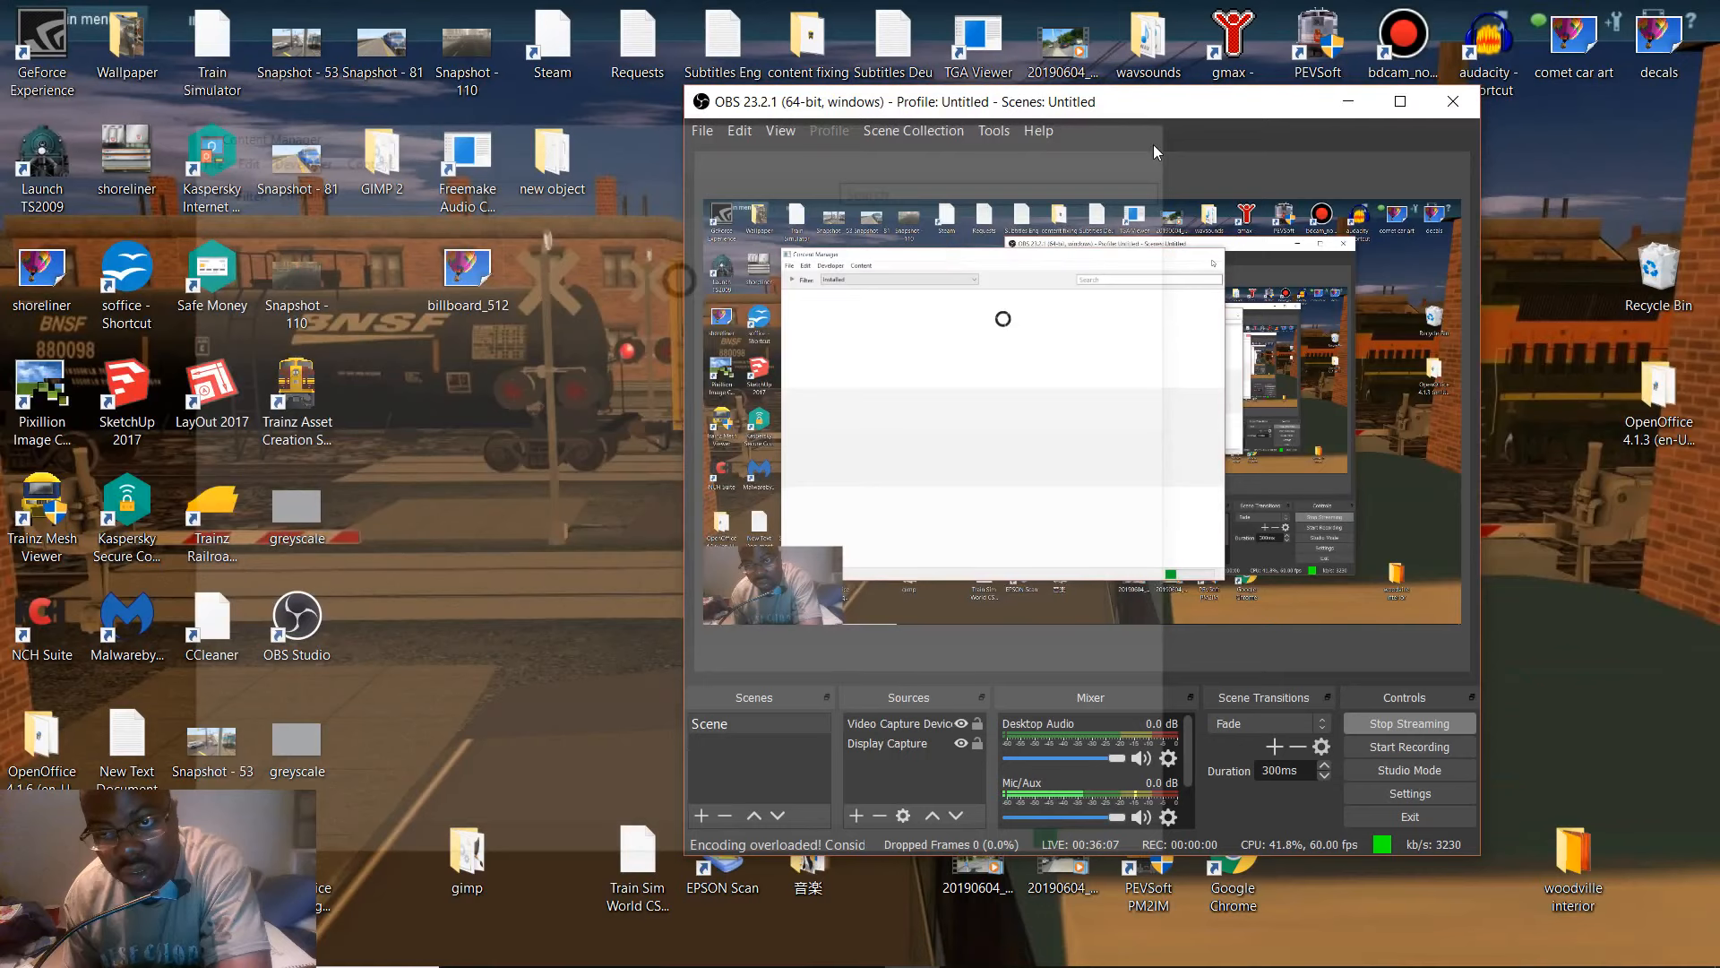
mouse_move(856, 946)
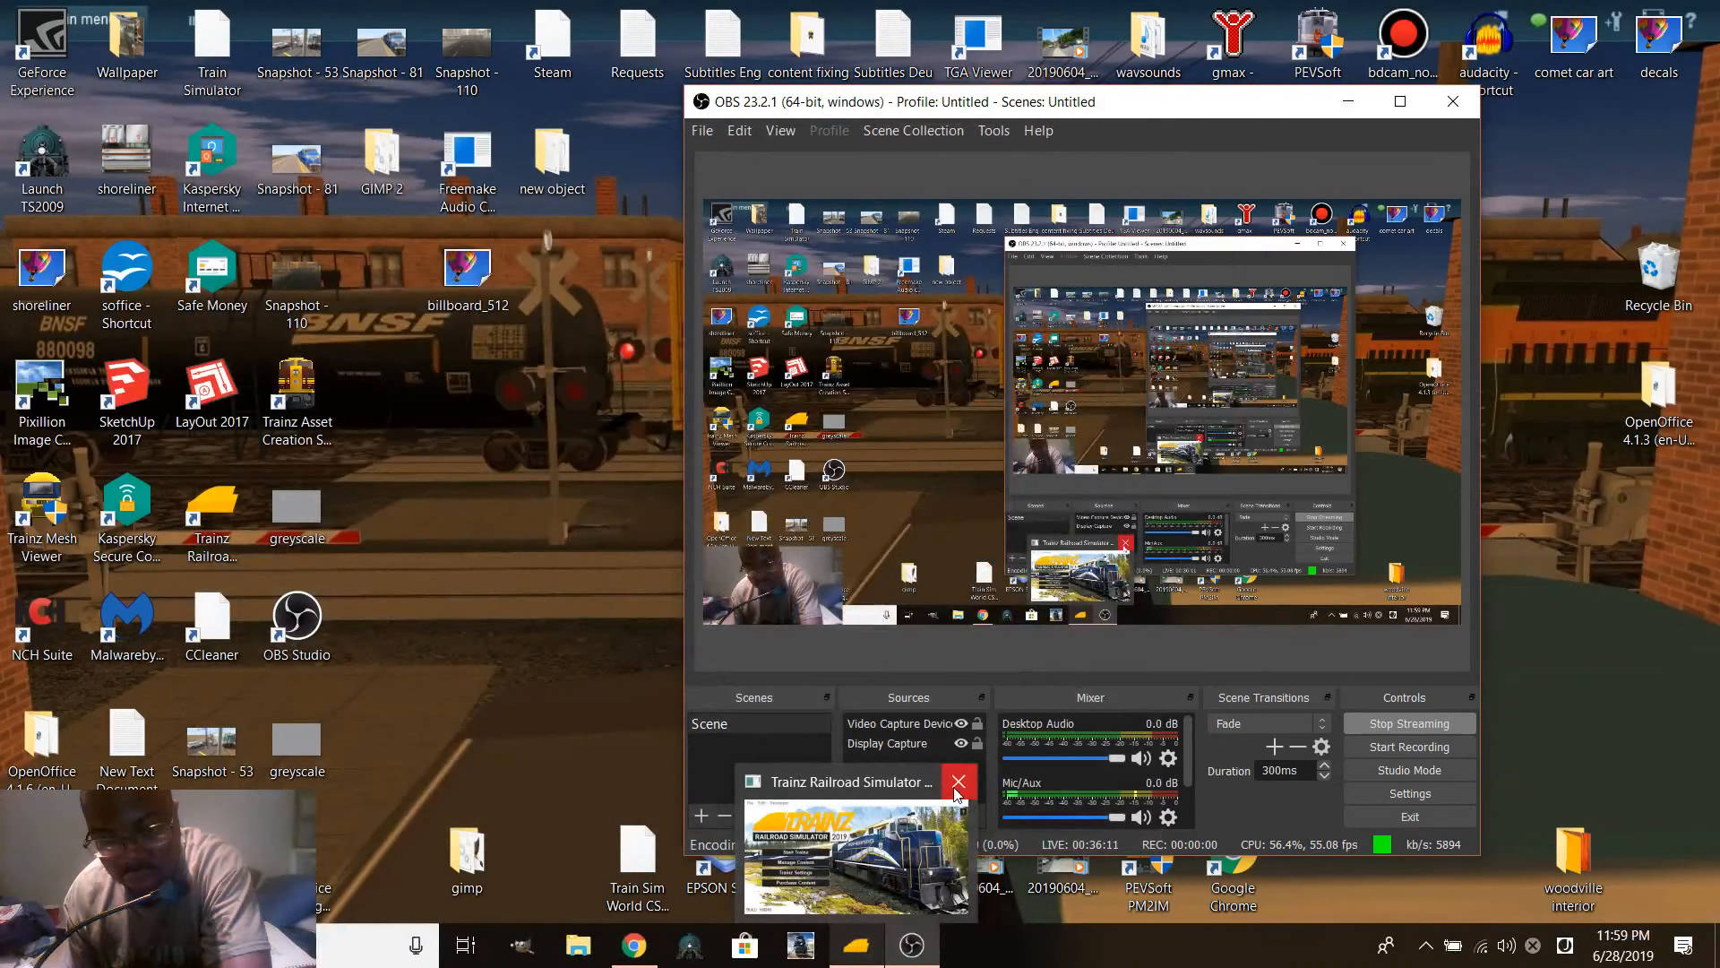
click(957, 788)
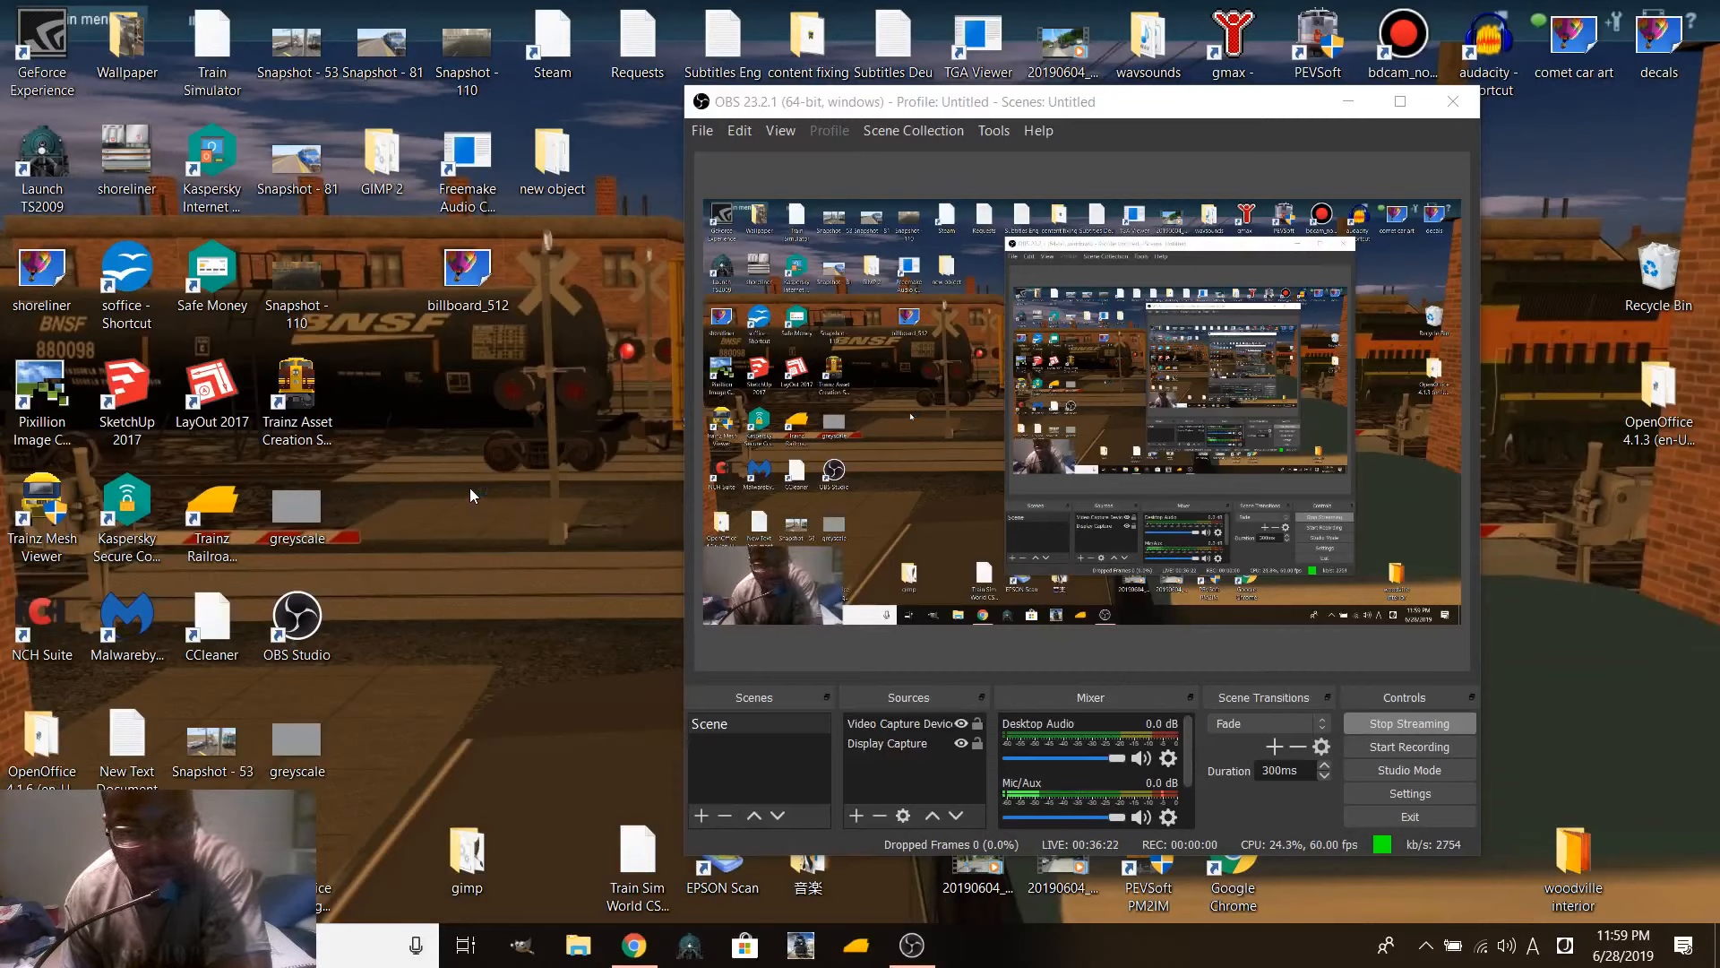
- Minimize the OBS window and open the Content Manager from the Trainz: A New Era launcher
click(1353, 100)
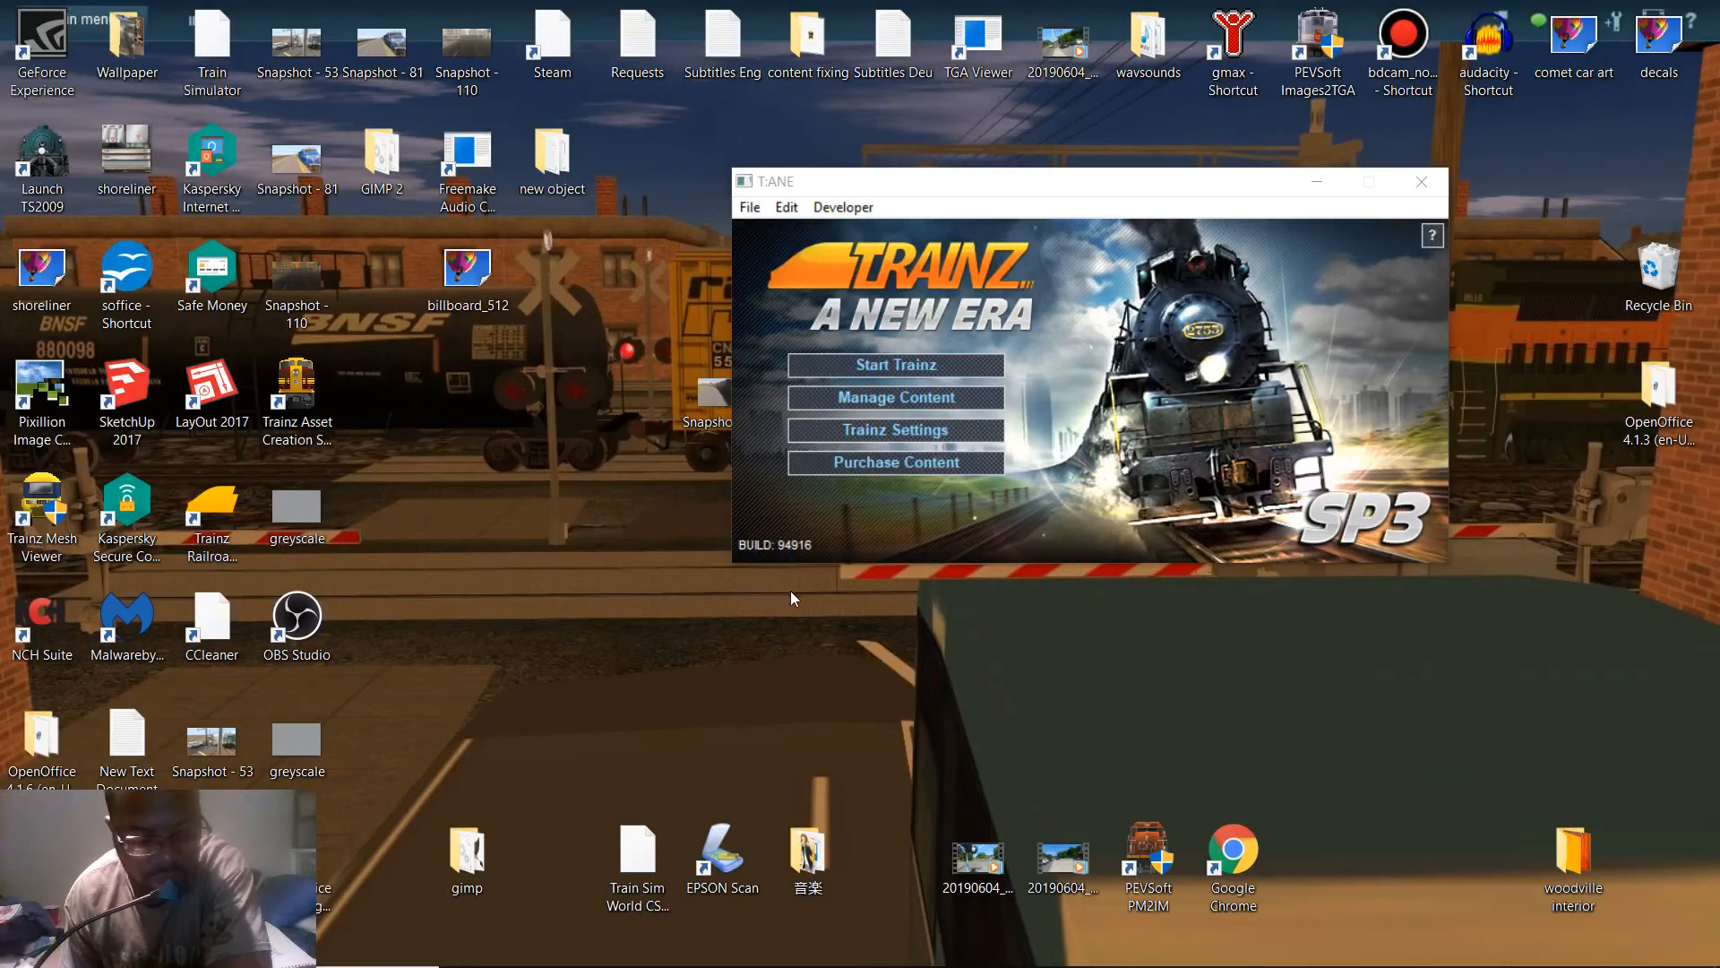
click(885, 401)
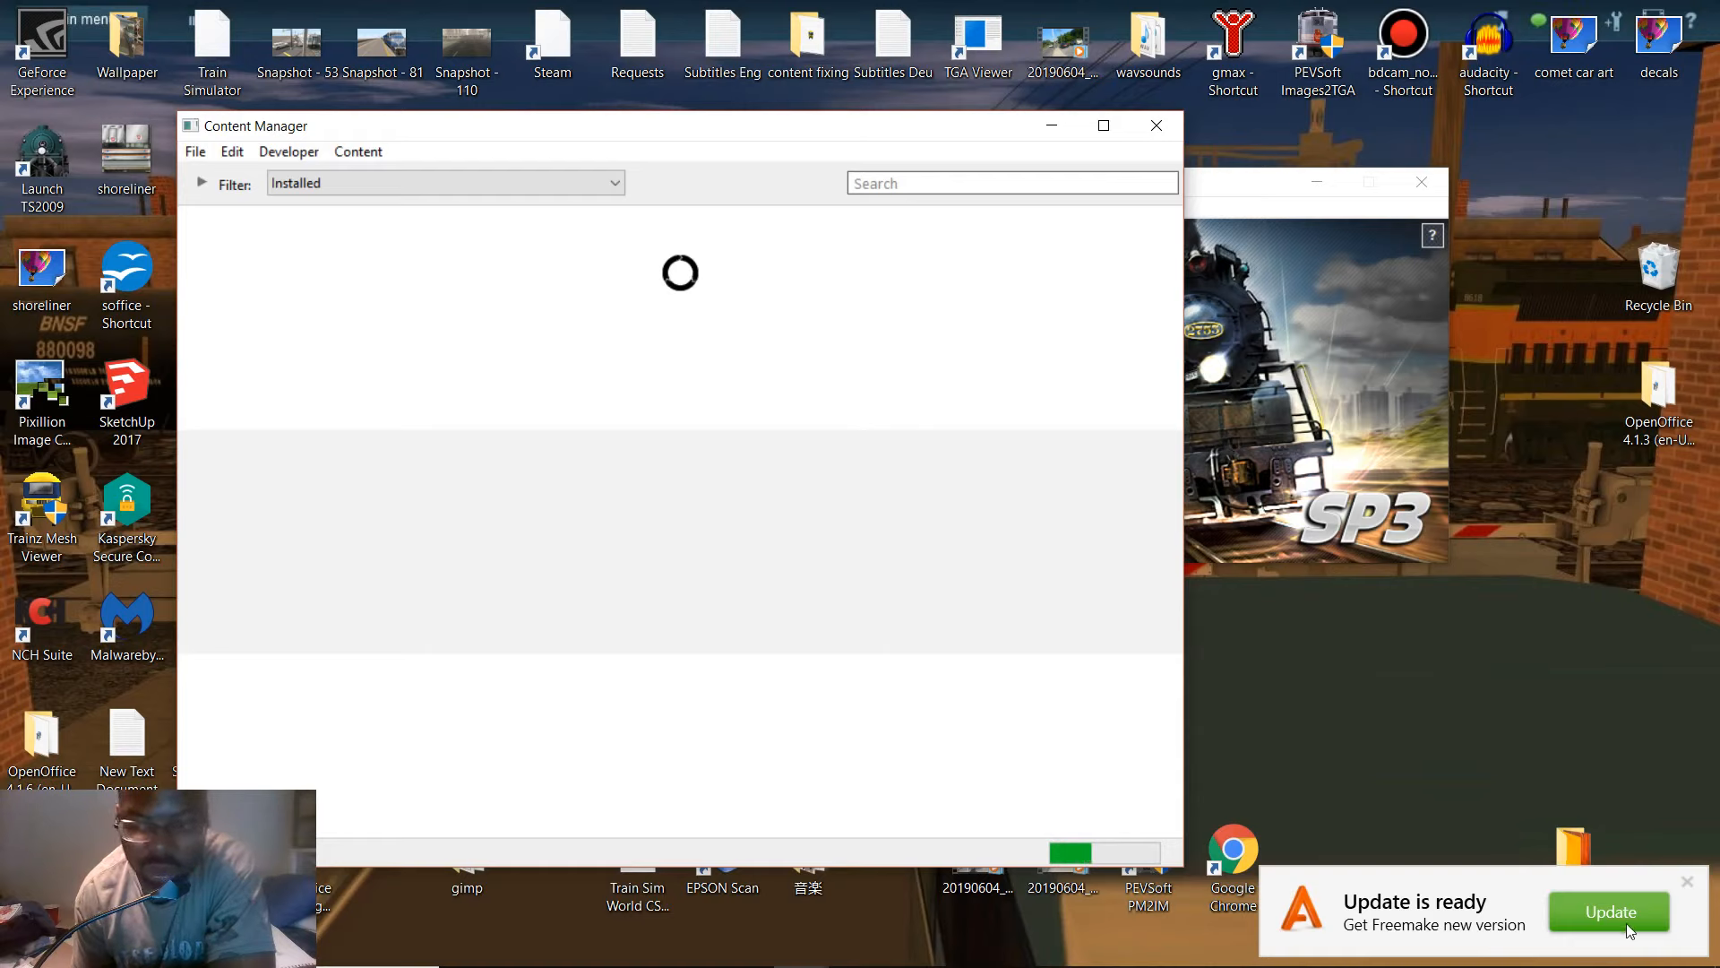
- Dismiss the Freemake update notification and search the installed content for "fut"
click(1697, 879)
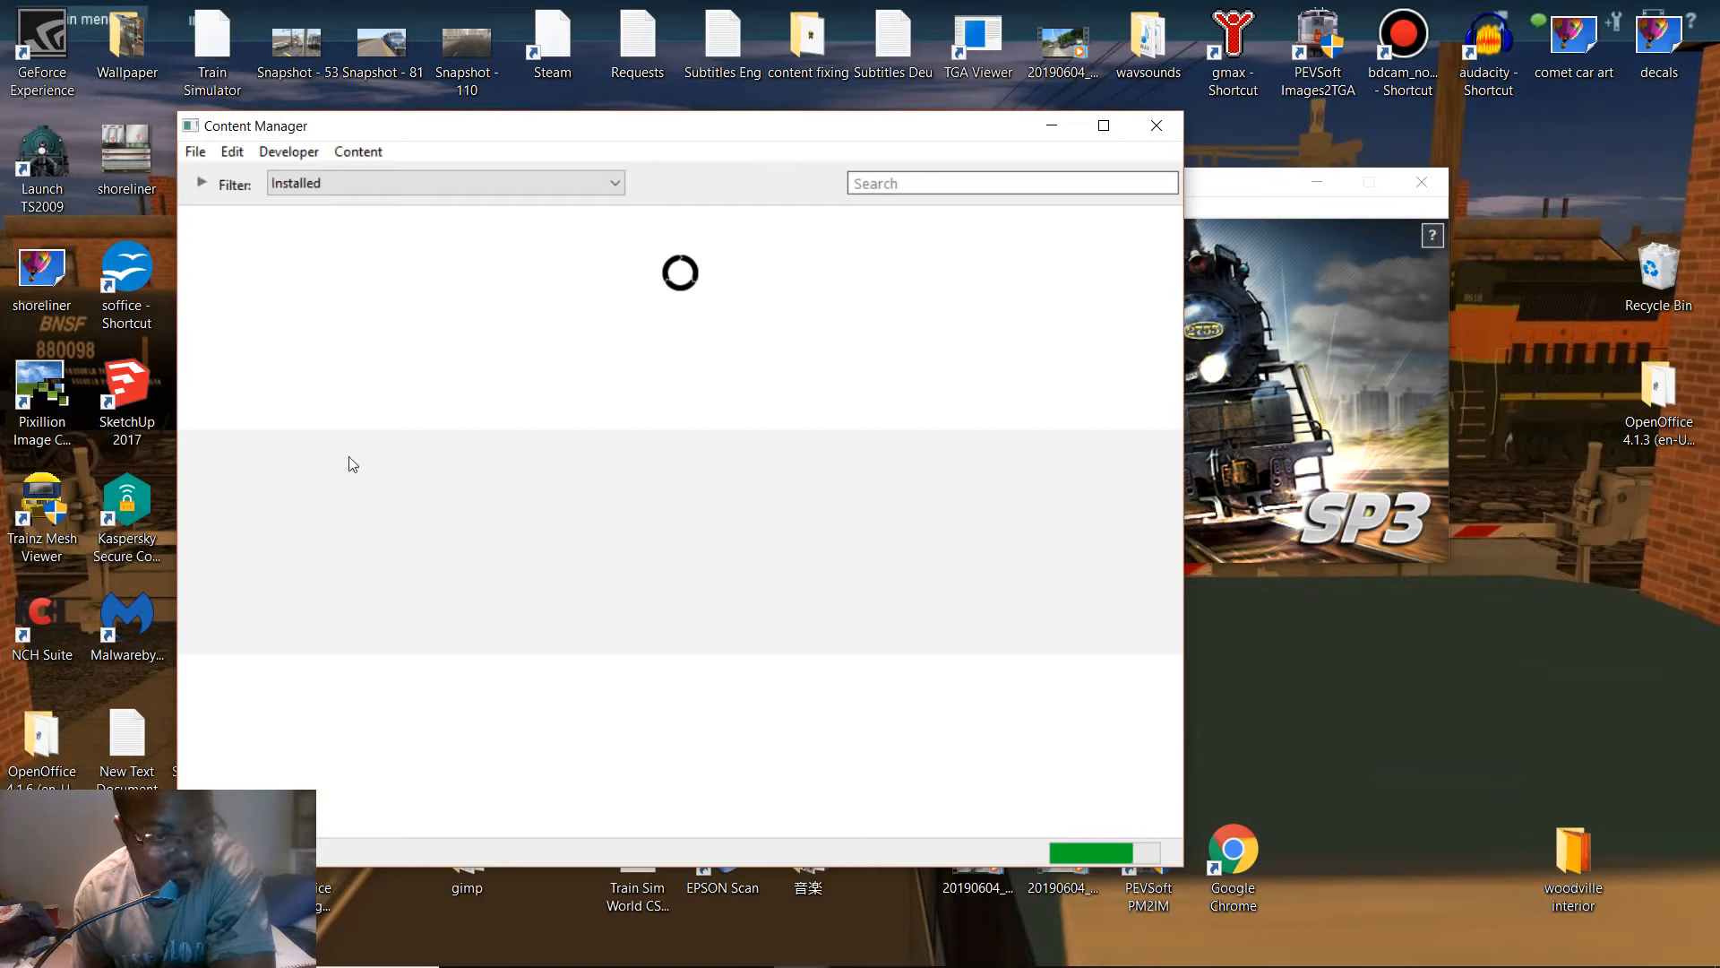
mouse_move(466, 963)
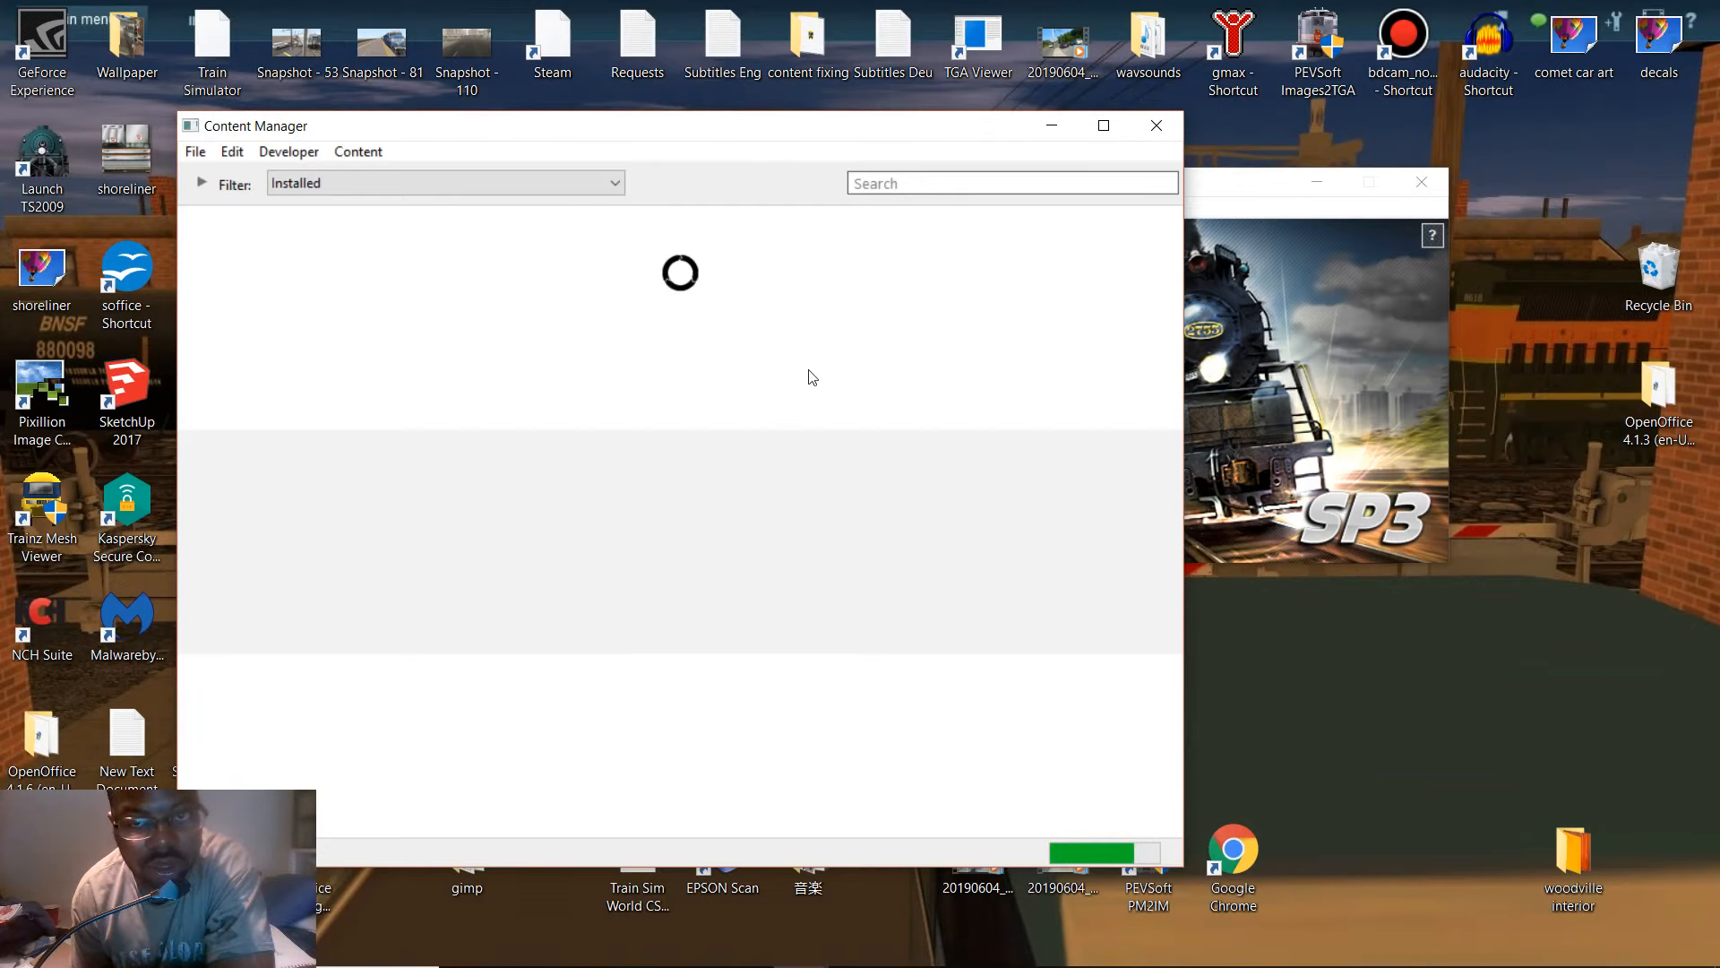
mouse_move(876, 964)
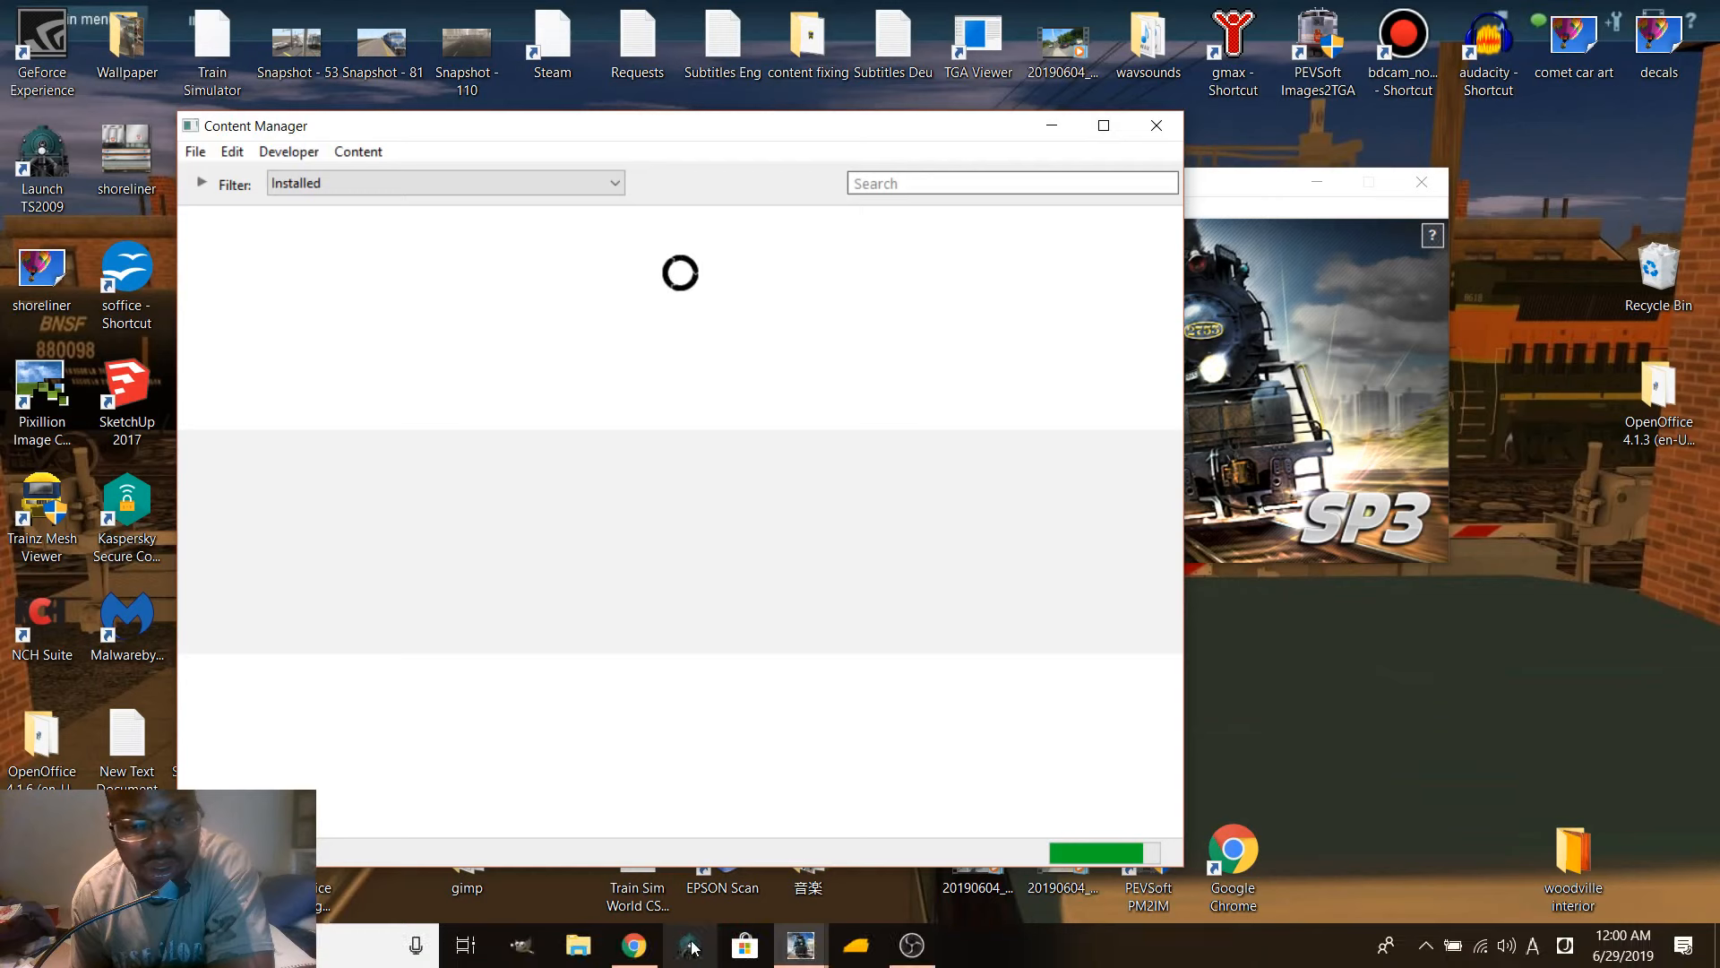
click(877, 183)
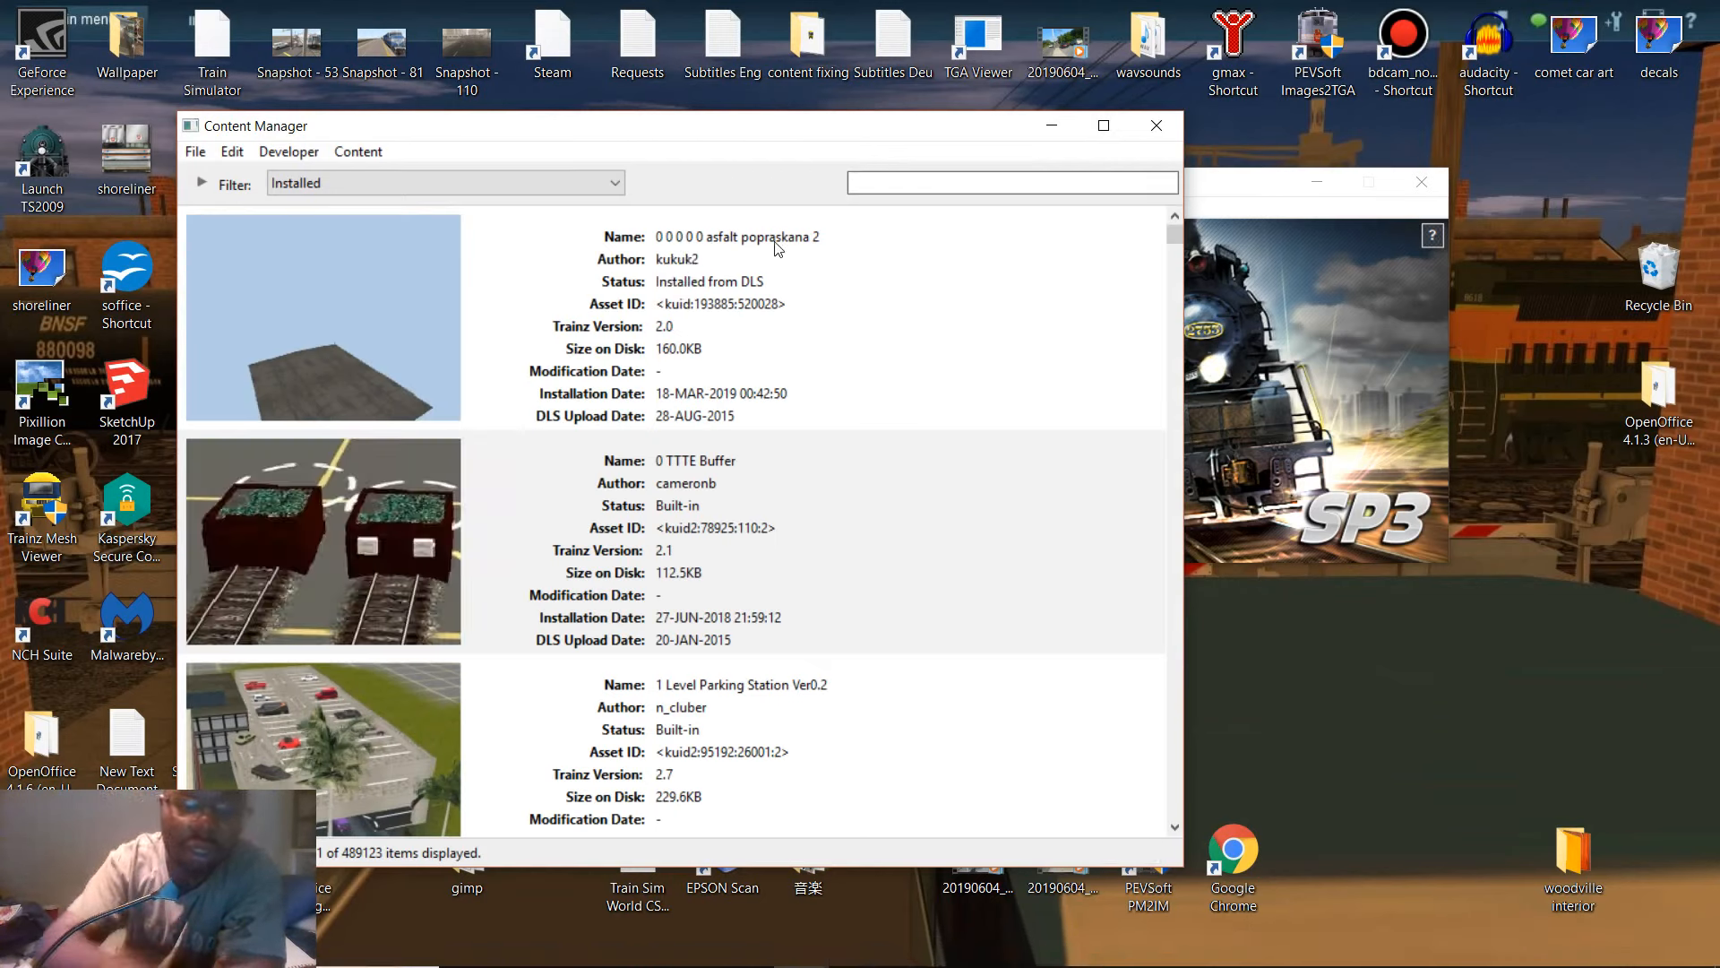
text(fut)
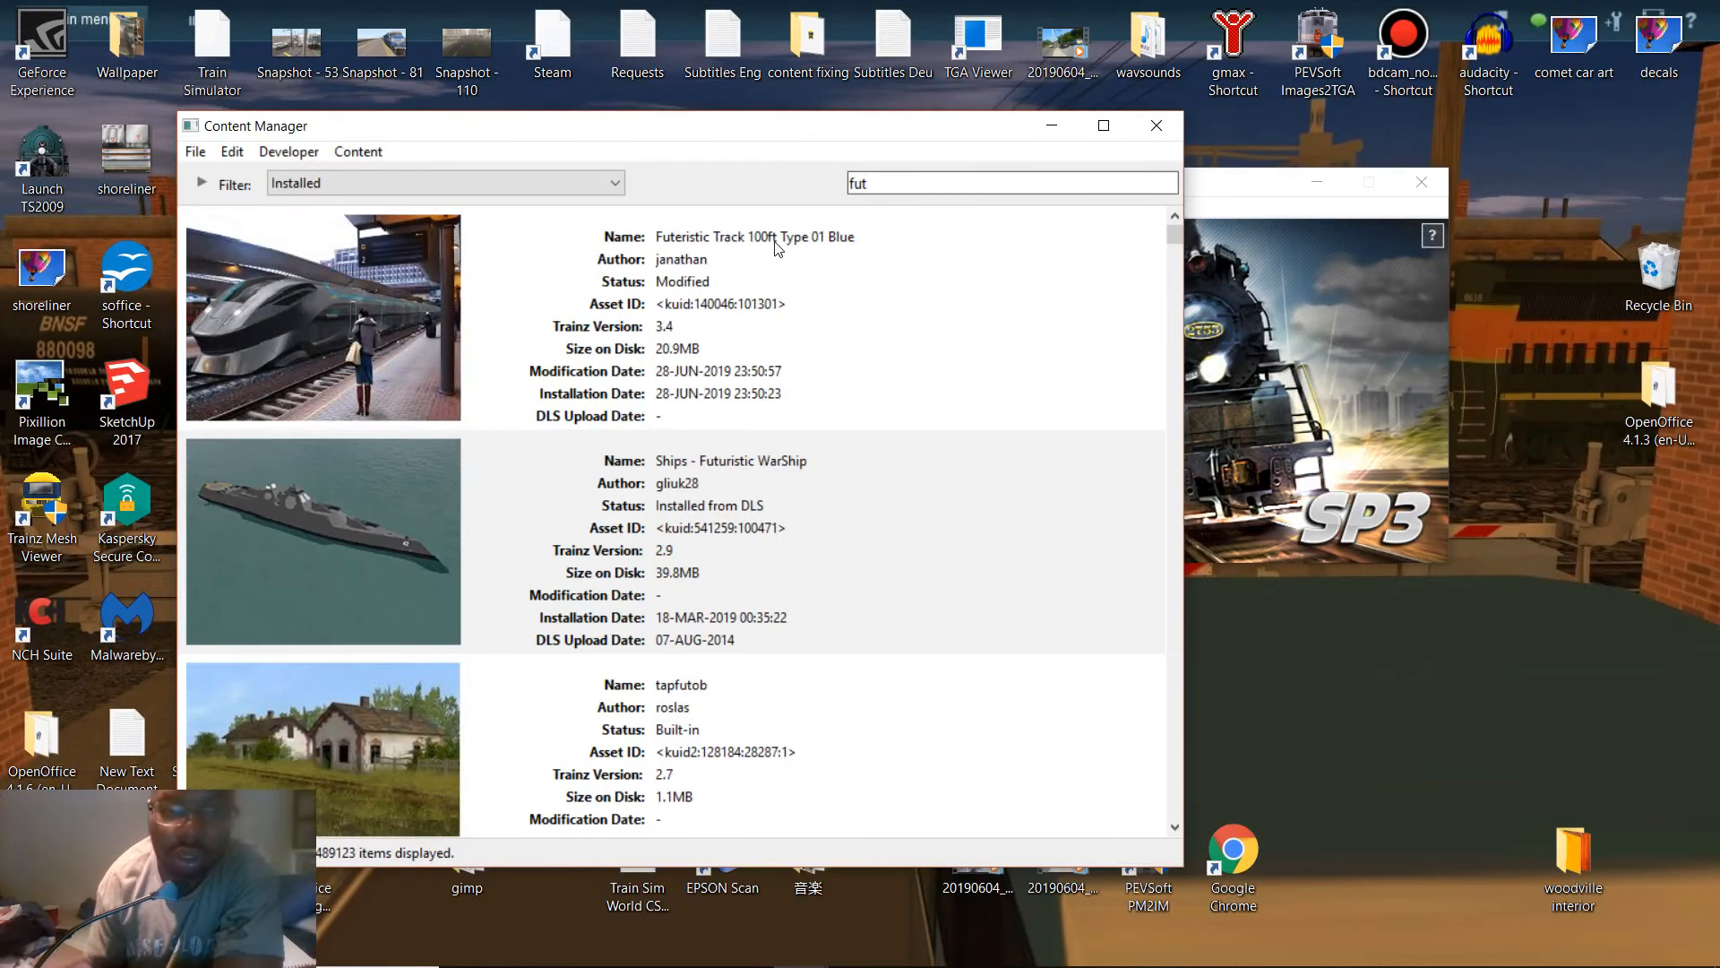
- Clone the Futeristic Track 100ft Type 01 Blue asset
right_click(835, 253)
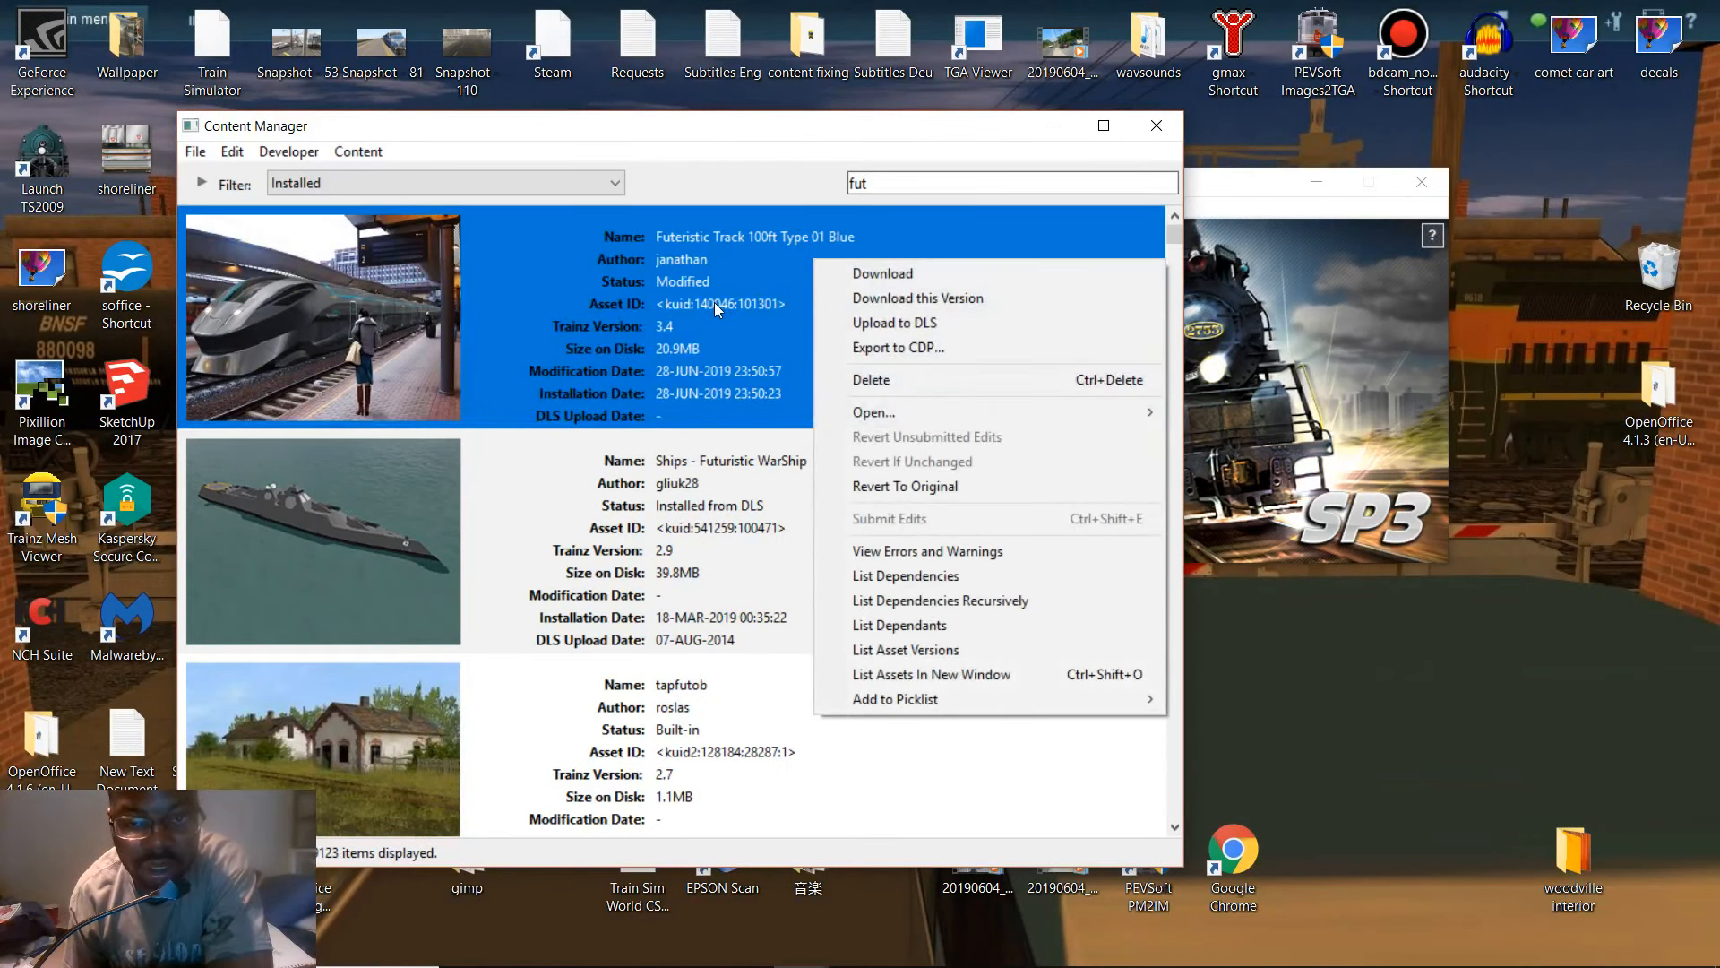
click(437, 207)
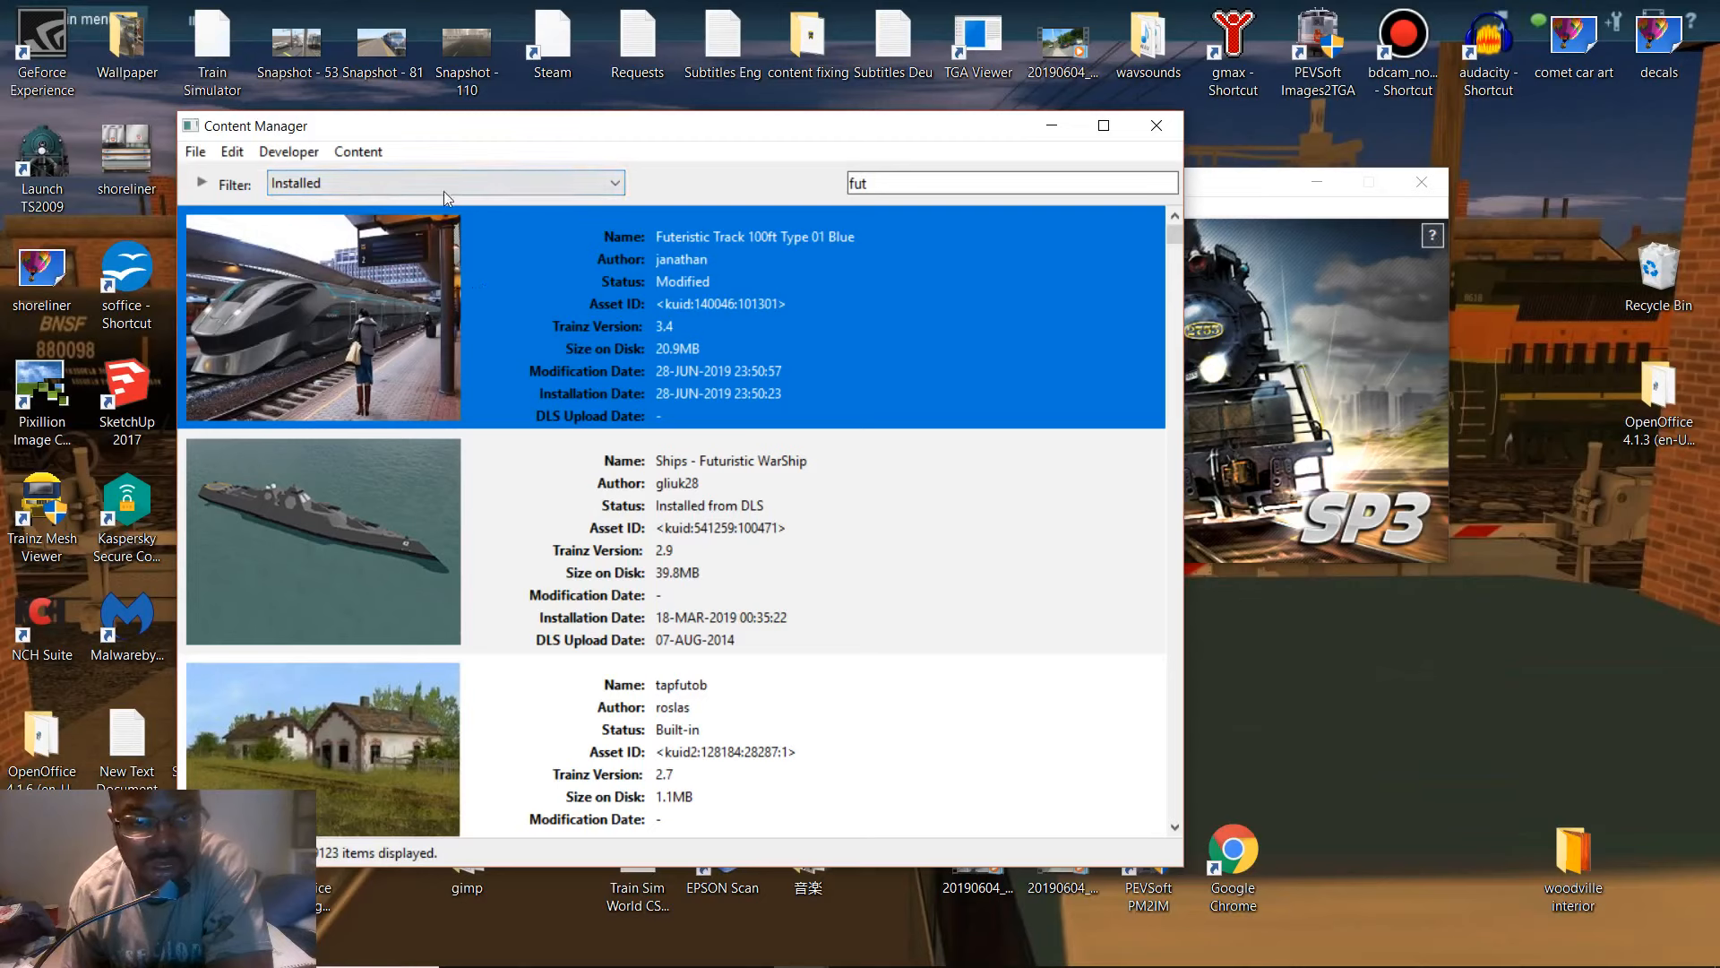
click(379, 154)
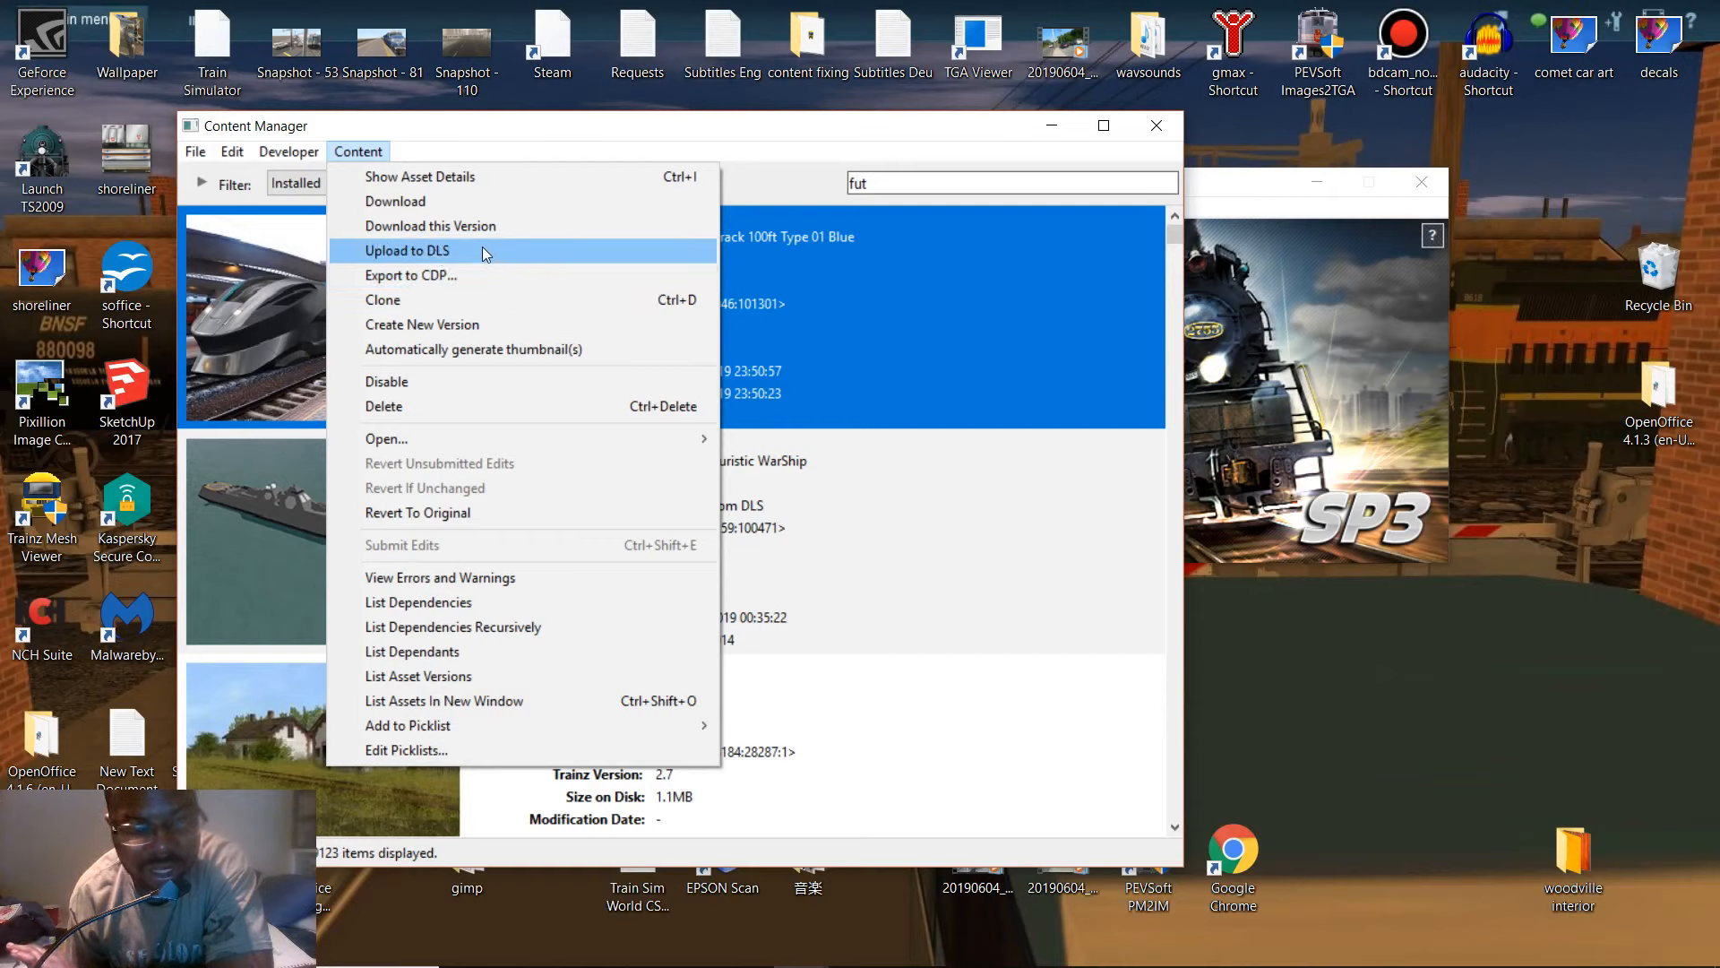
click(455, 297)
- List the cloned track asset in a new window and submit its edits
right_click(404, 399)
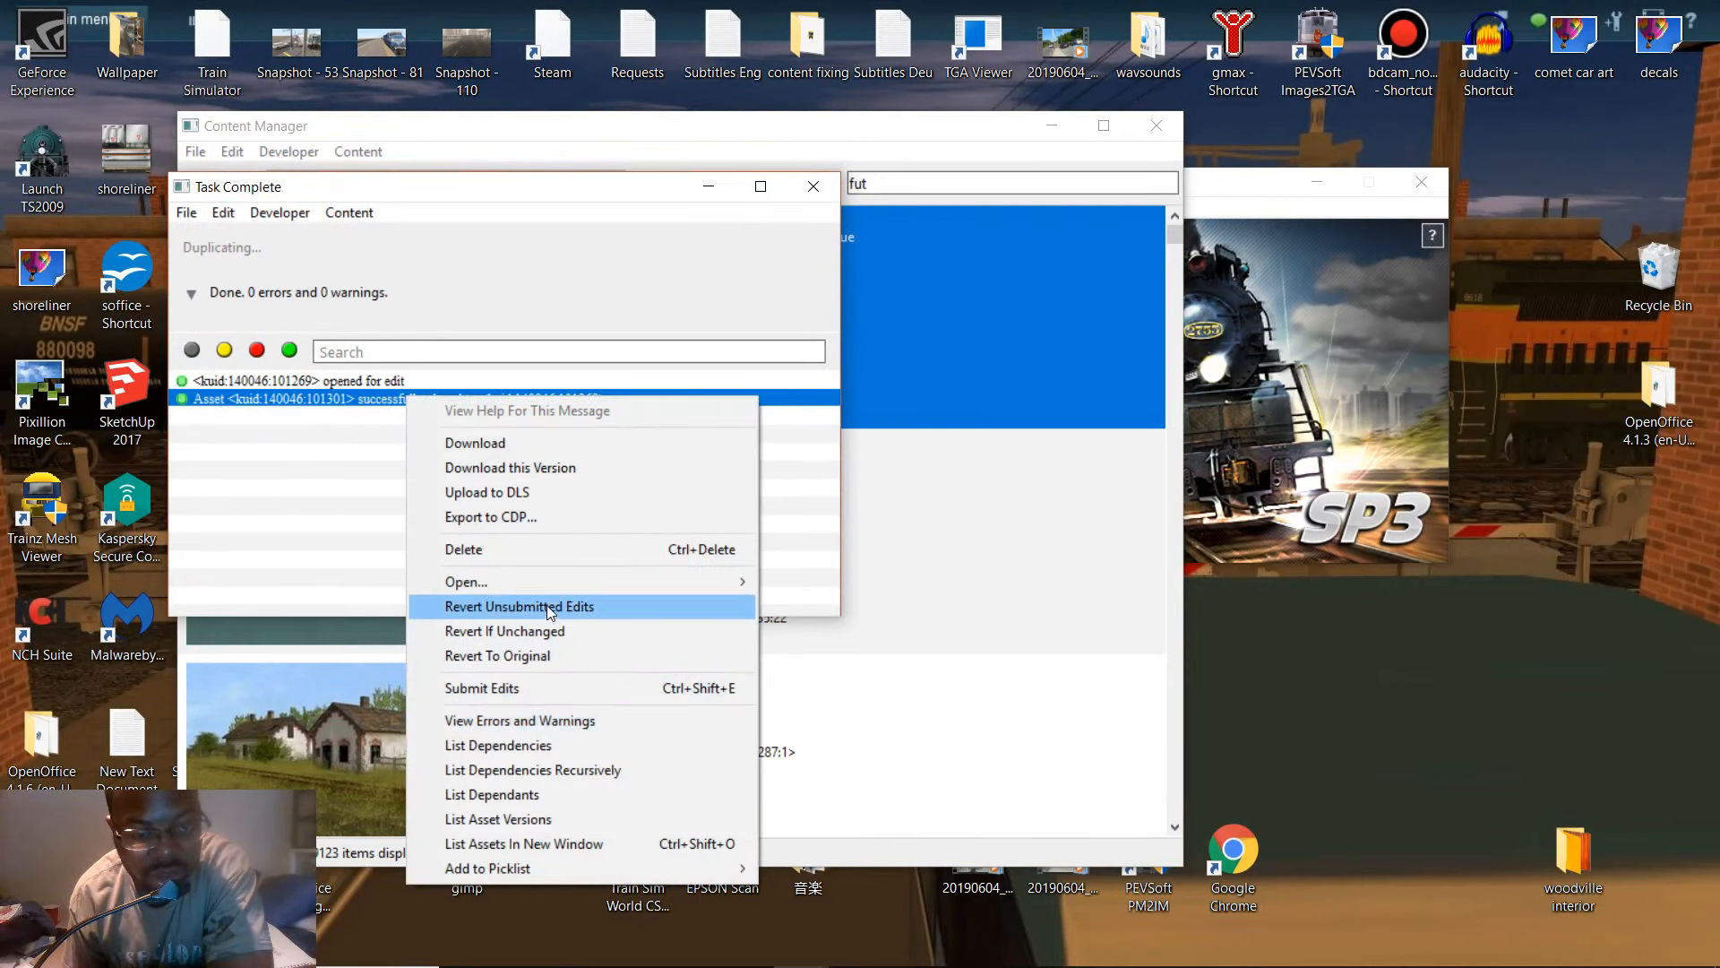
click(596, 846)
right_click(843, 363)
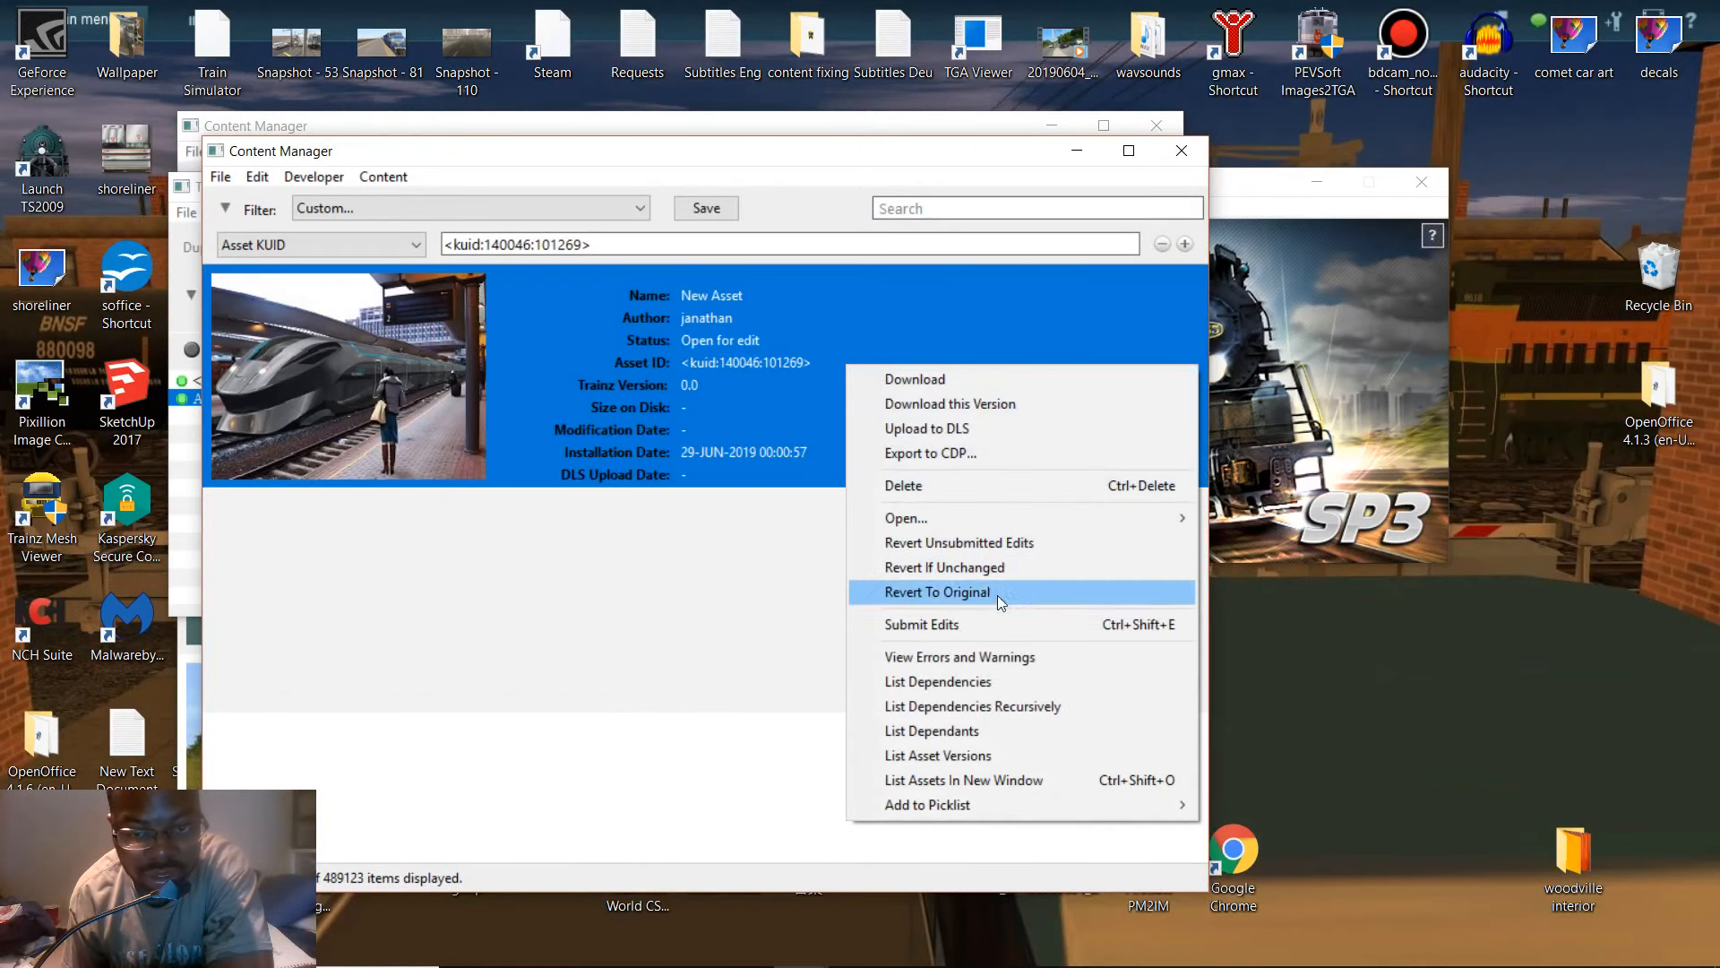
click(1005, 618)
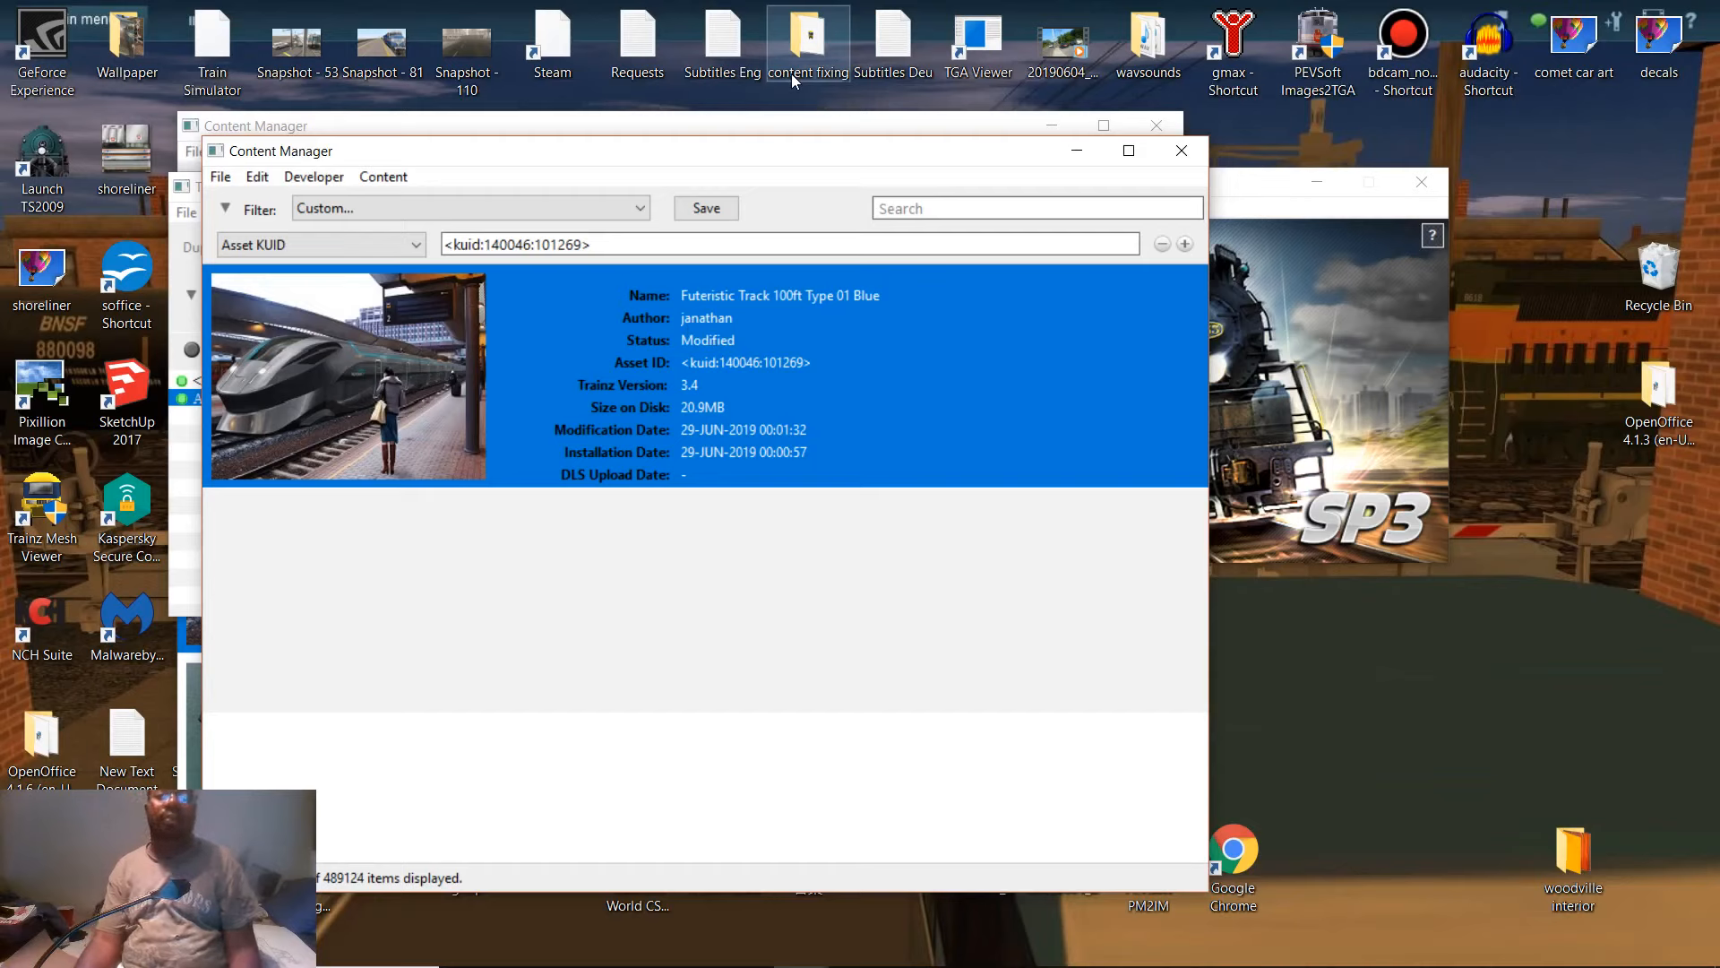
- Show the cloned Futeristic Track asset's files in Explorer
right_click(676, 381)
mouse_move(991, 534)
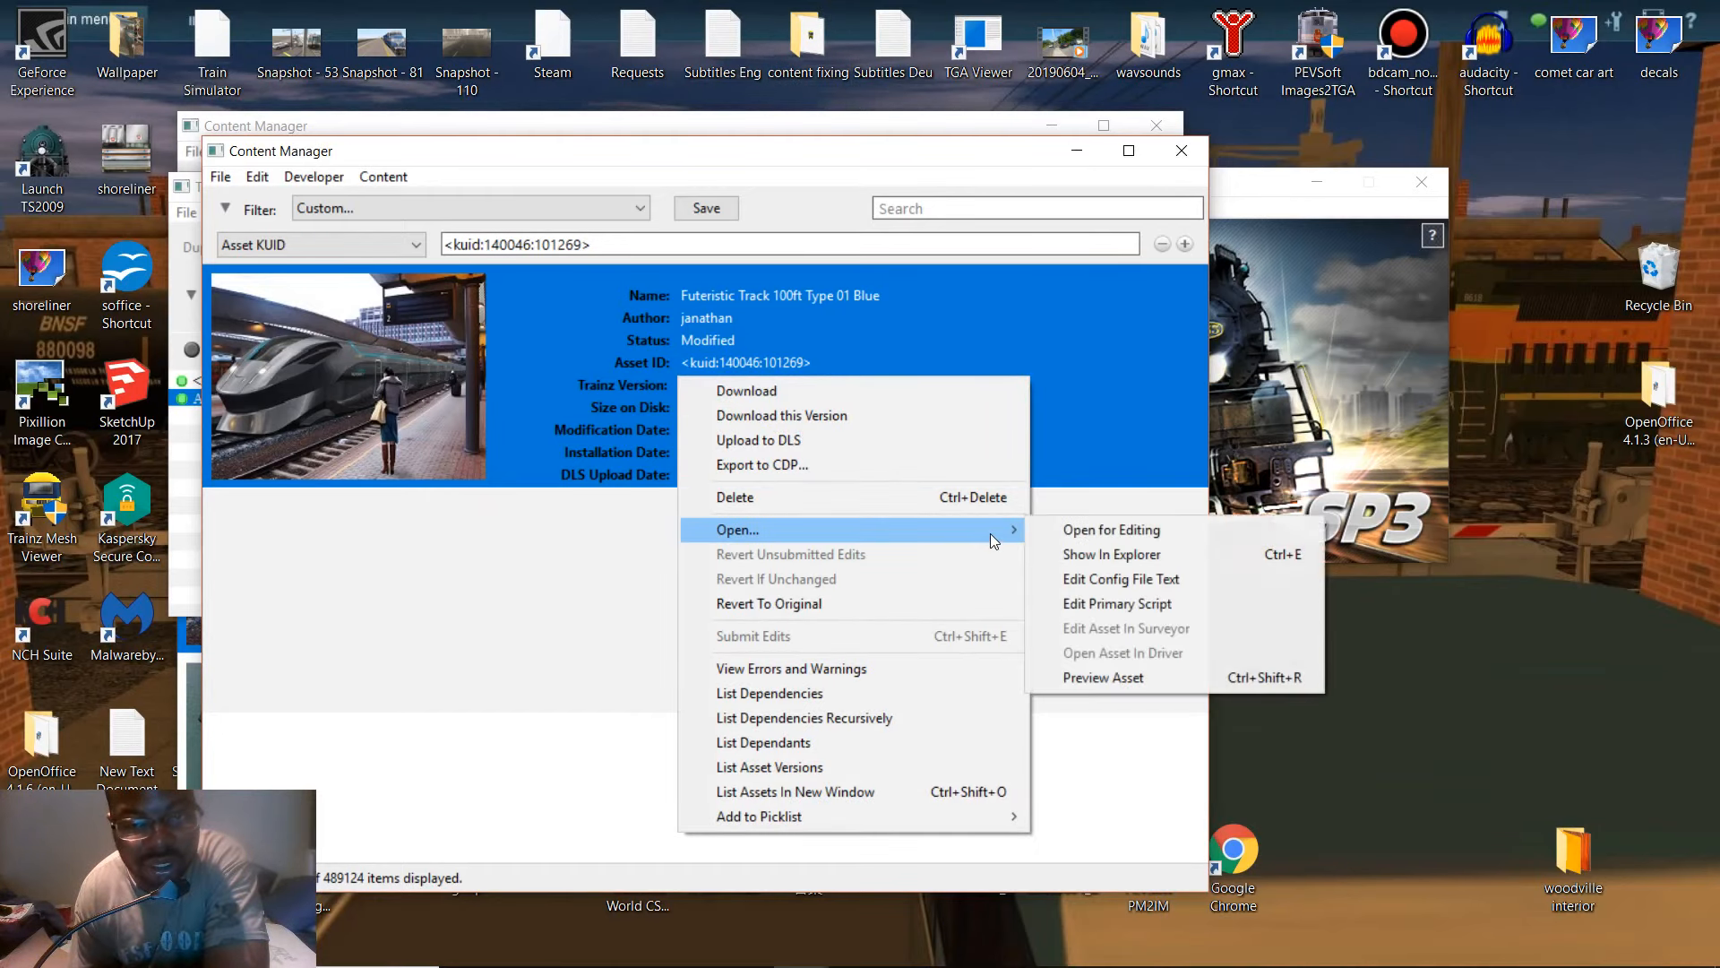
click(1130, 556)
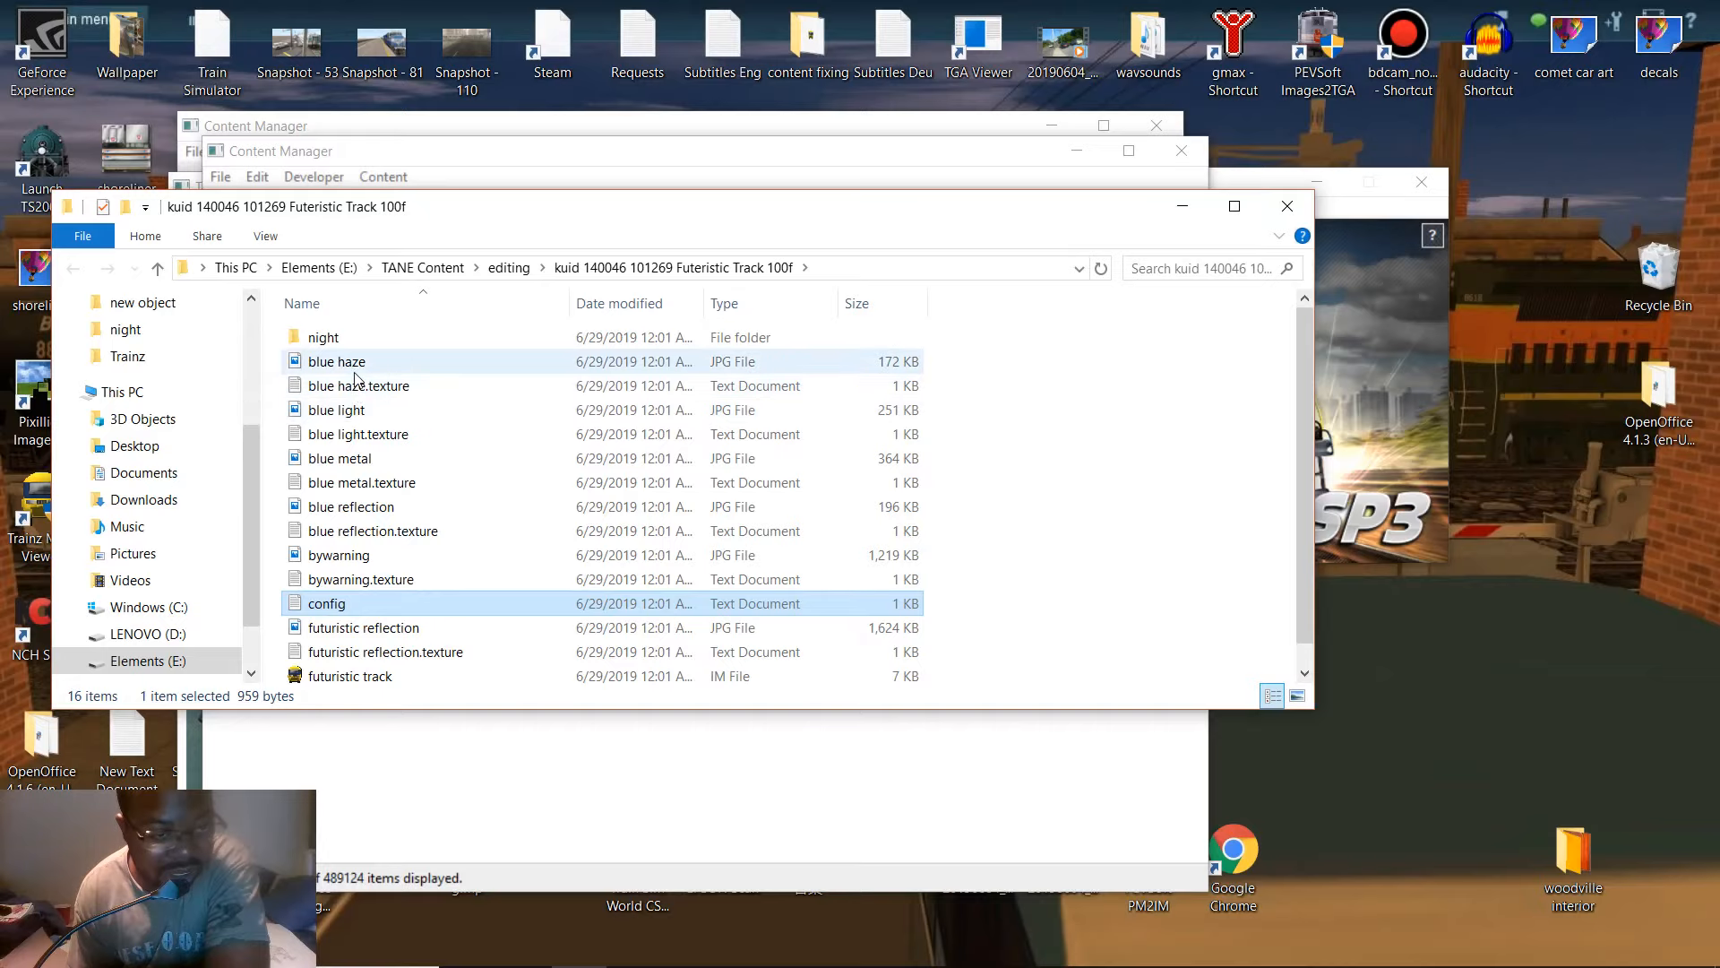
- View the blue reflection and futuristic reflection texture images, closing each one after examining it
double_click(381, 508)
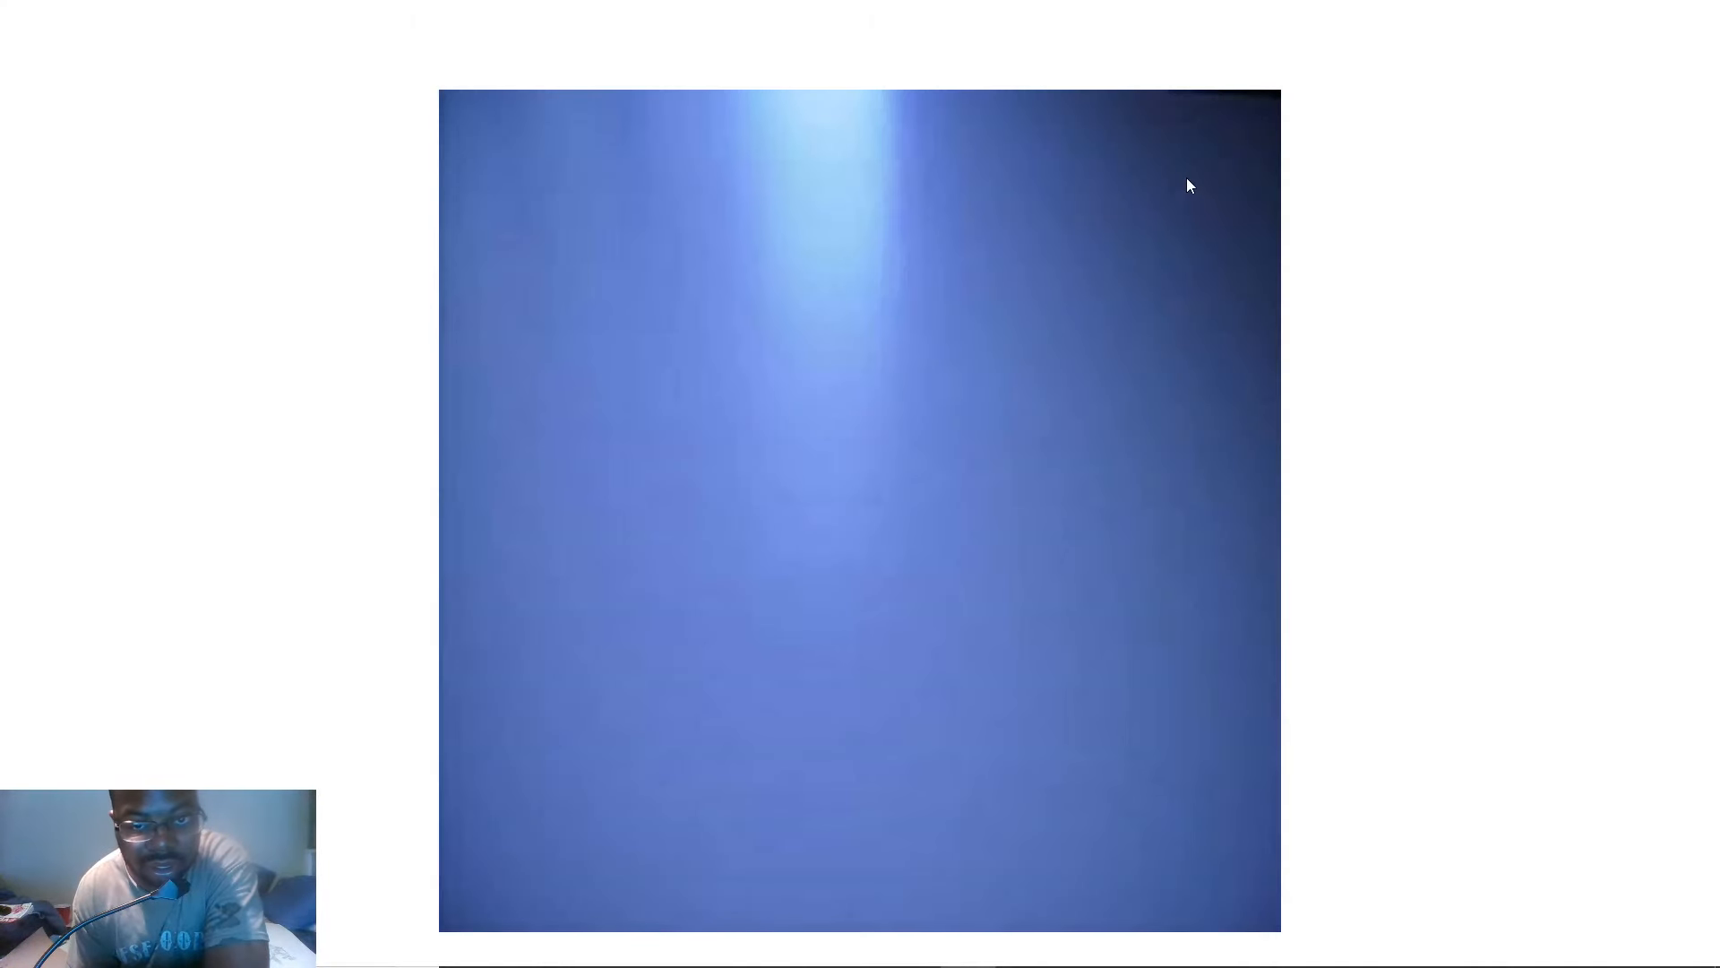
click(1694, 18)
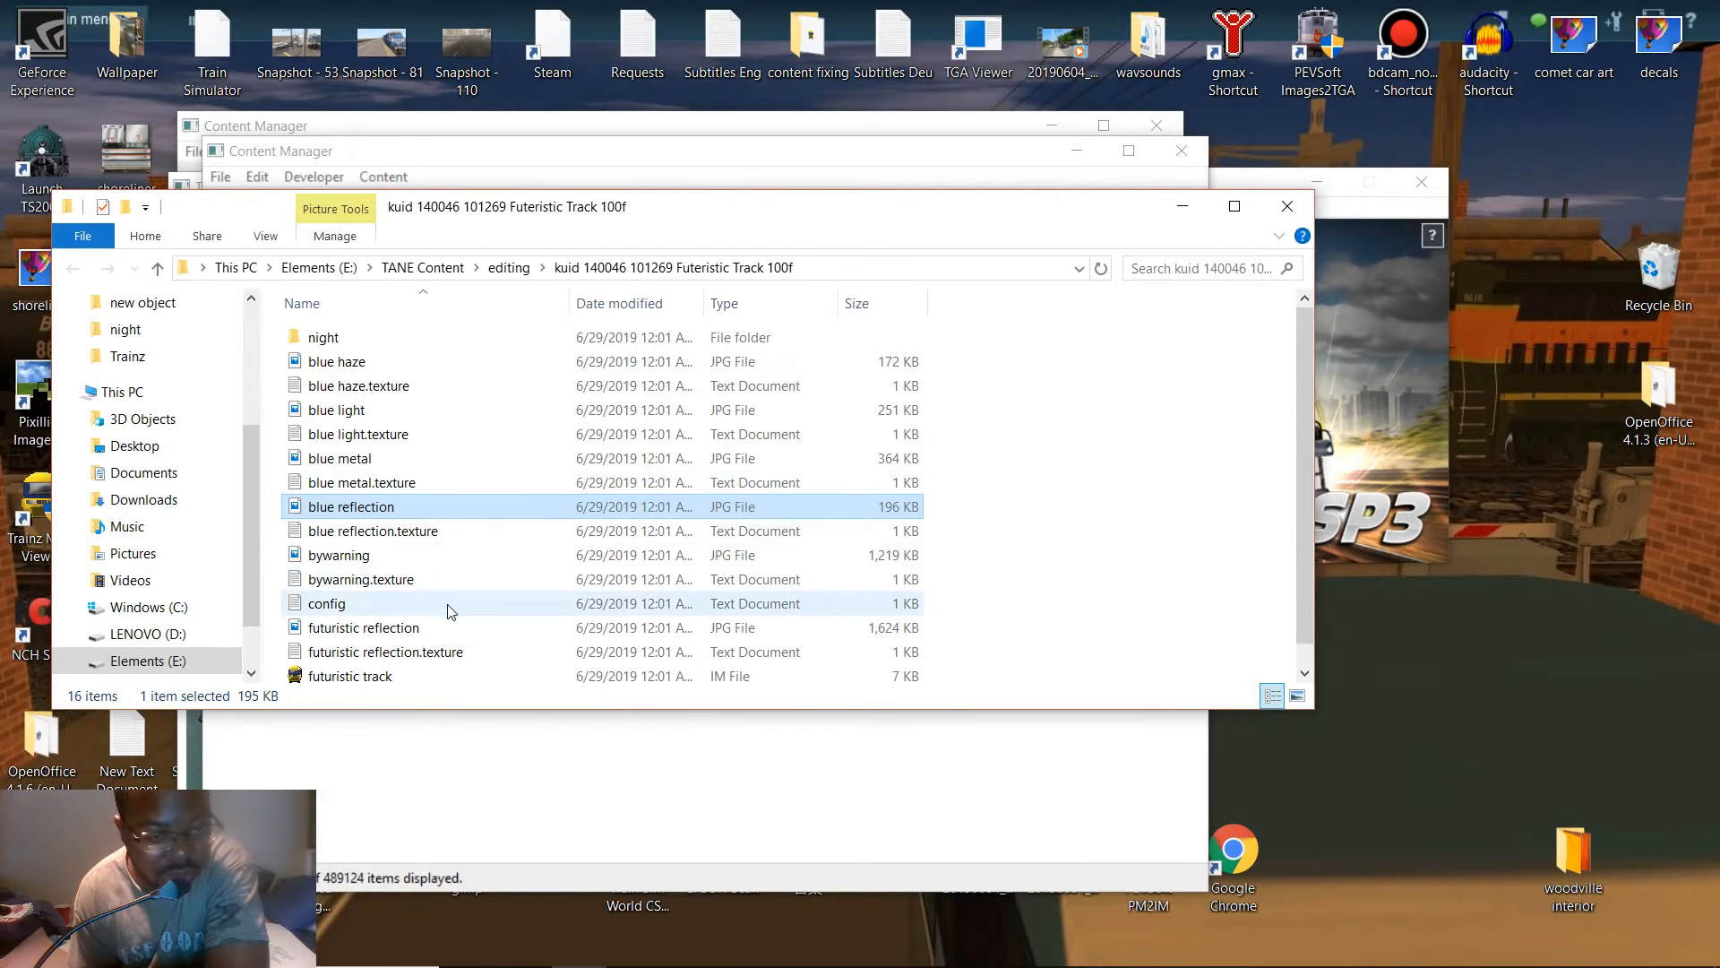
double_click(399, 630)
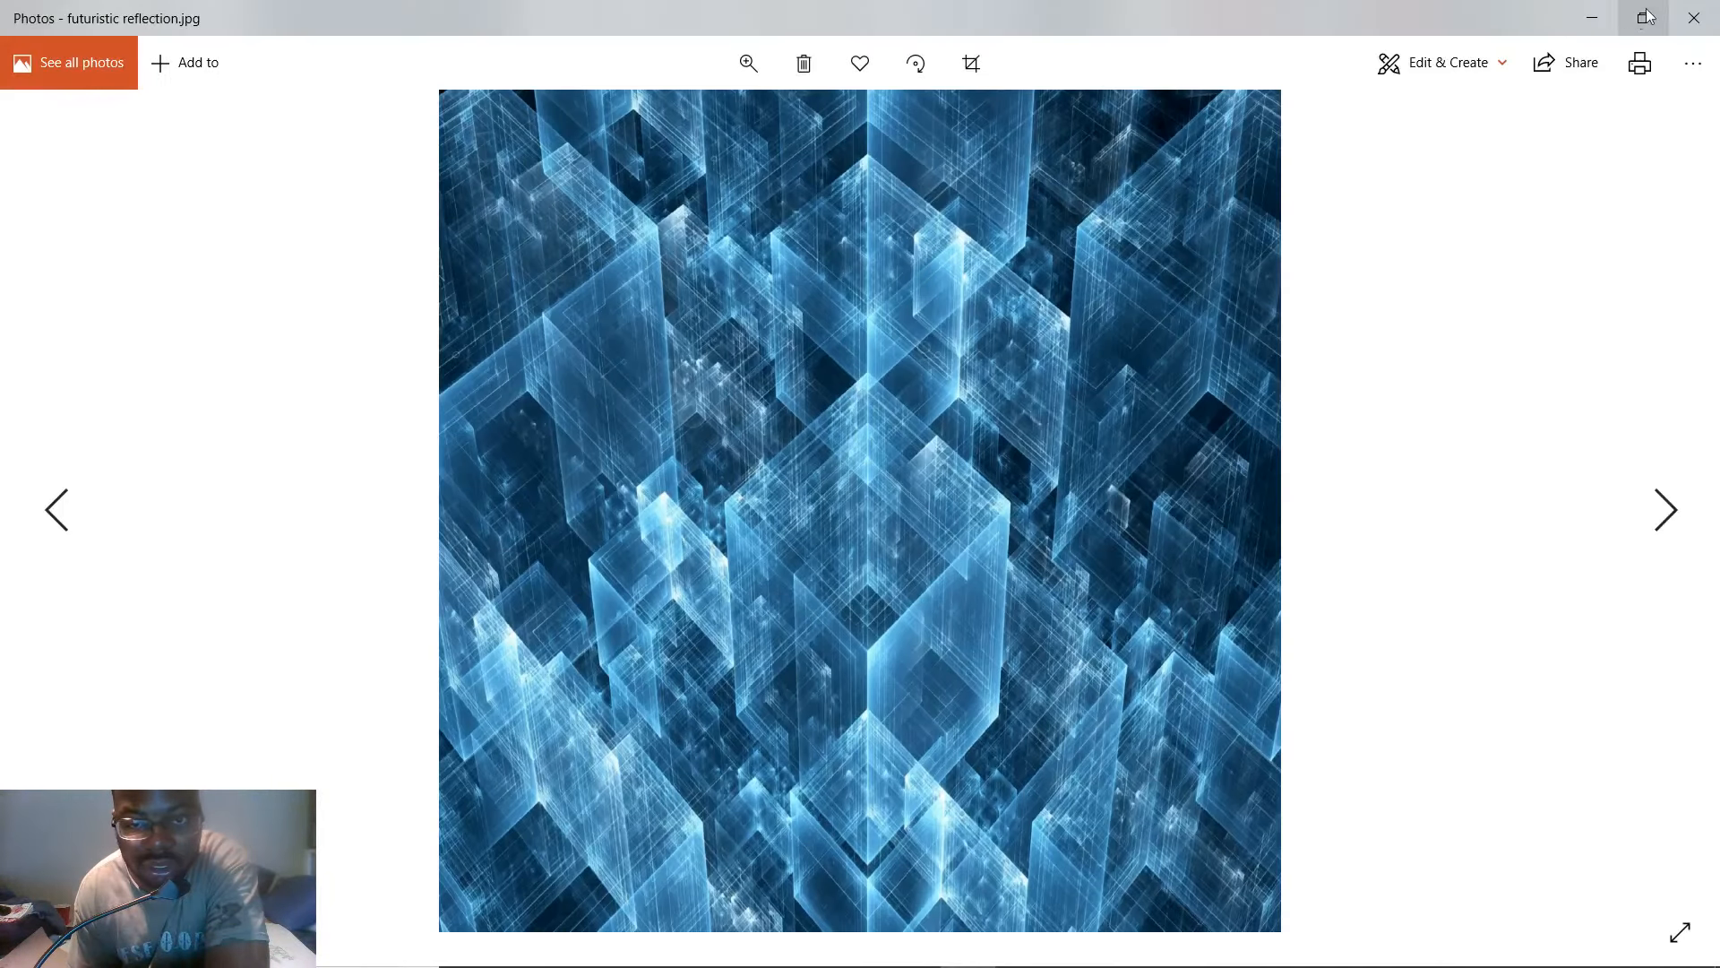
click(1708, 13)
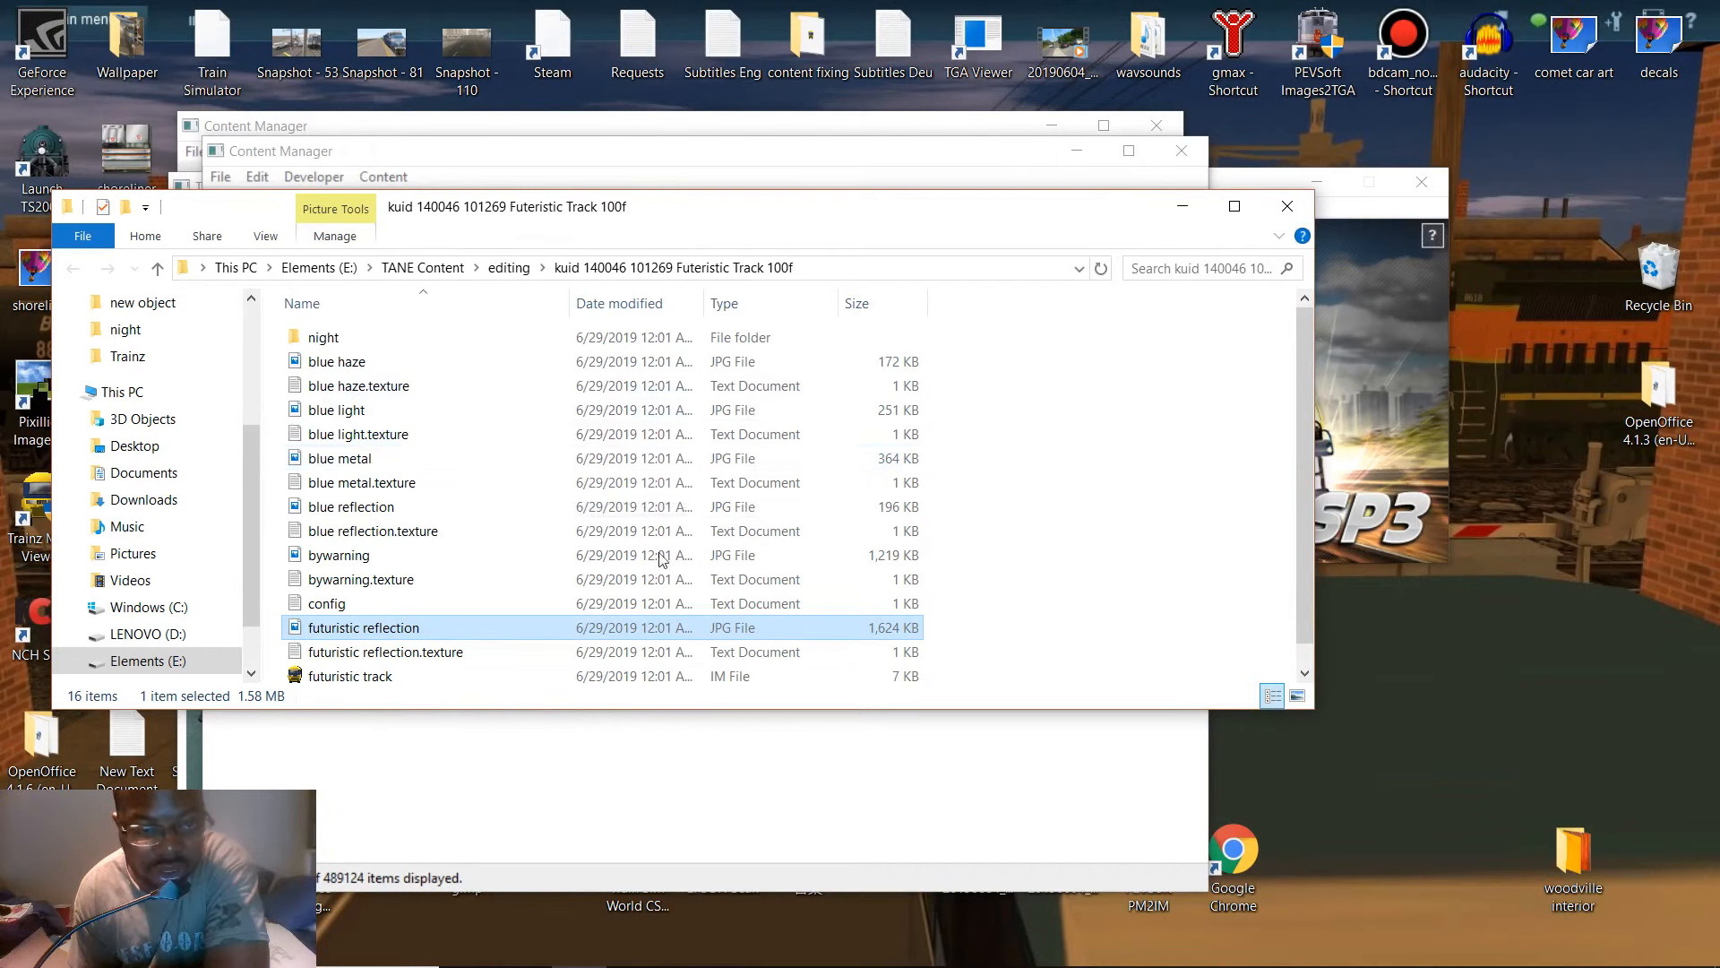
- Copy the futuristic reflection JPG from the asset folder to the desktop
mouse_move(572, 965)
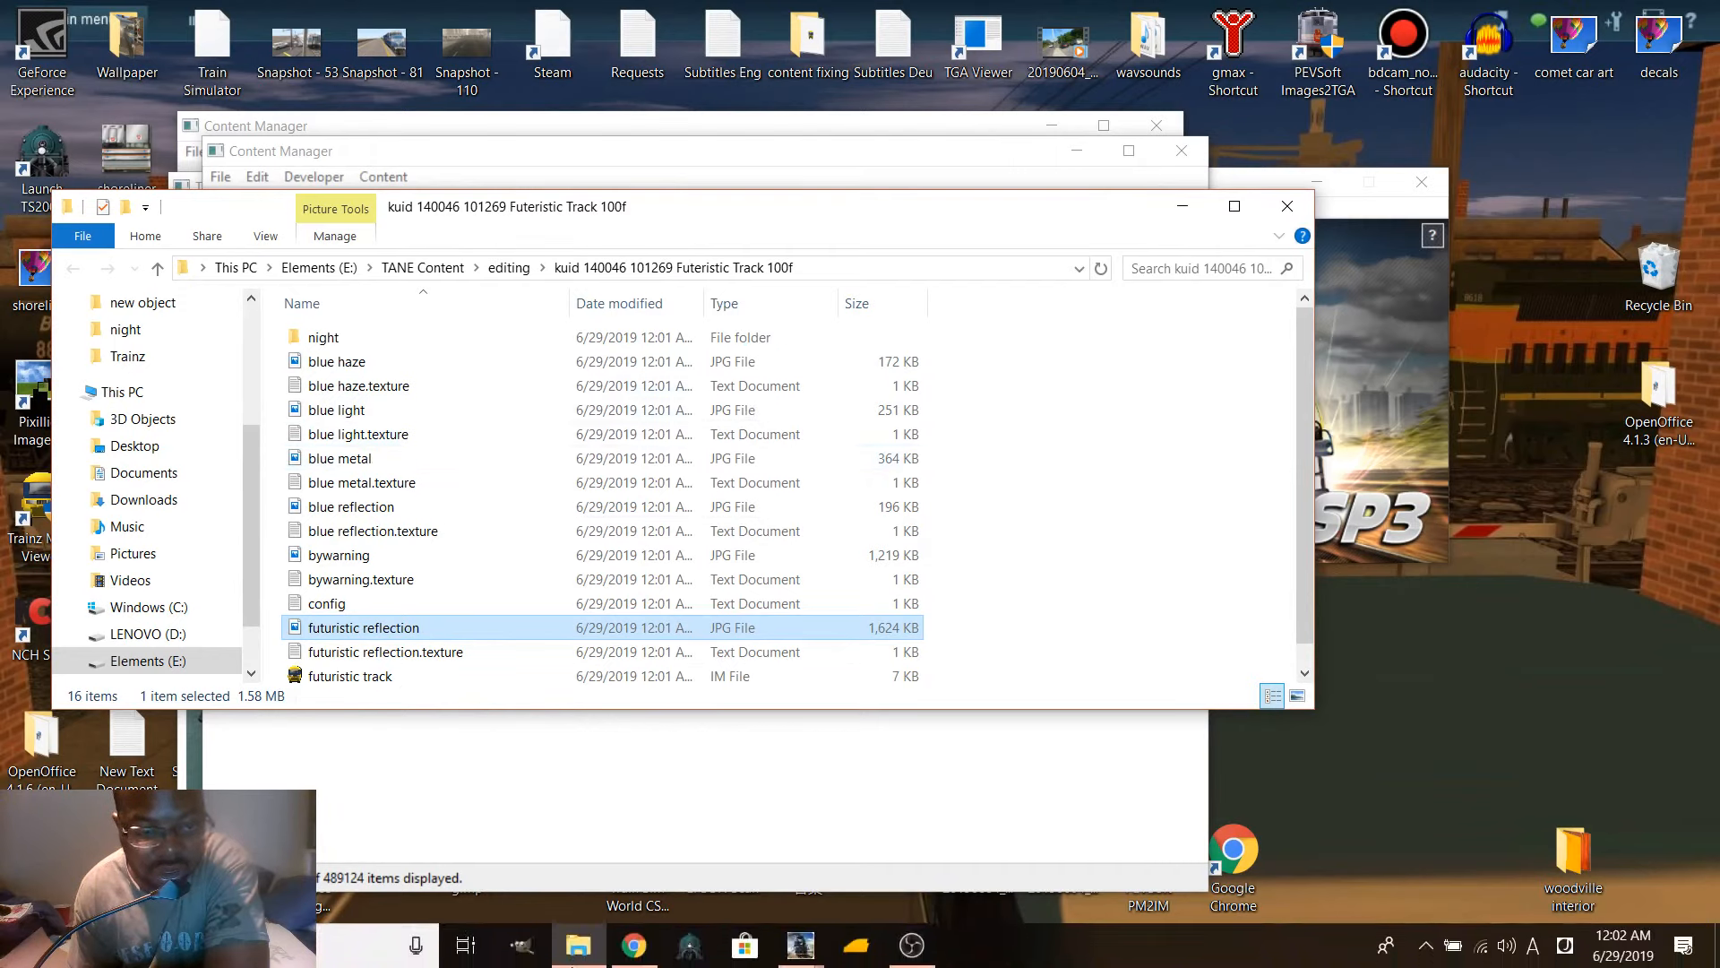
right_click(402, 630)
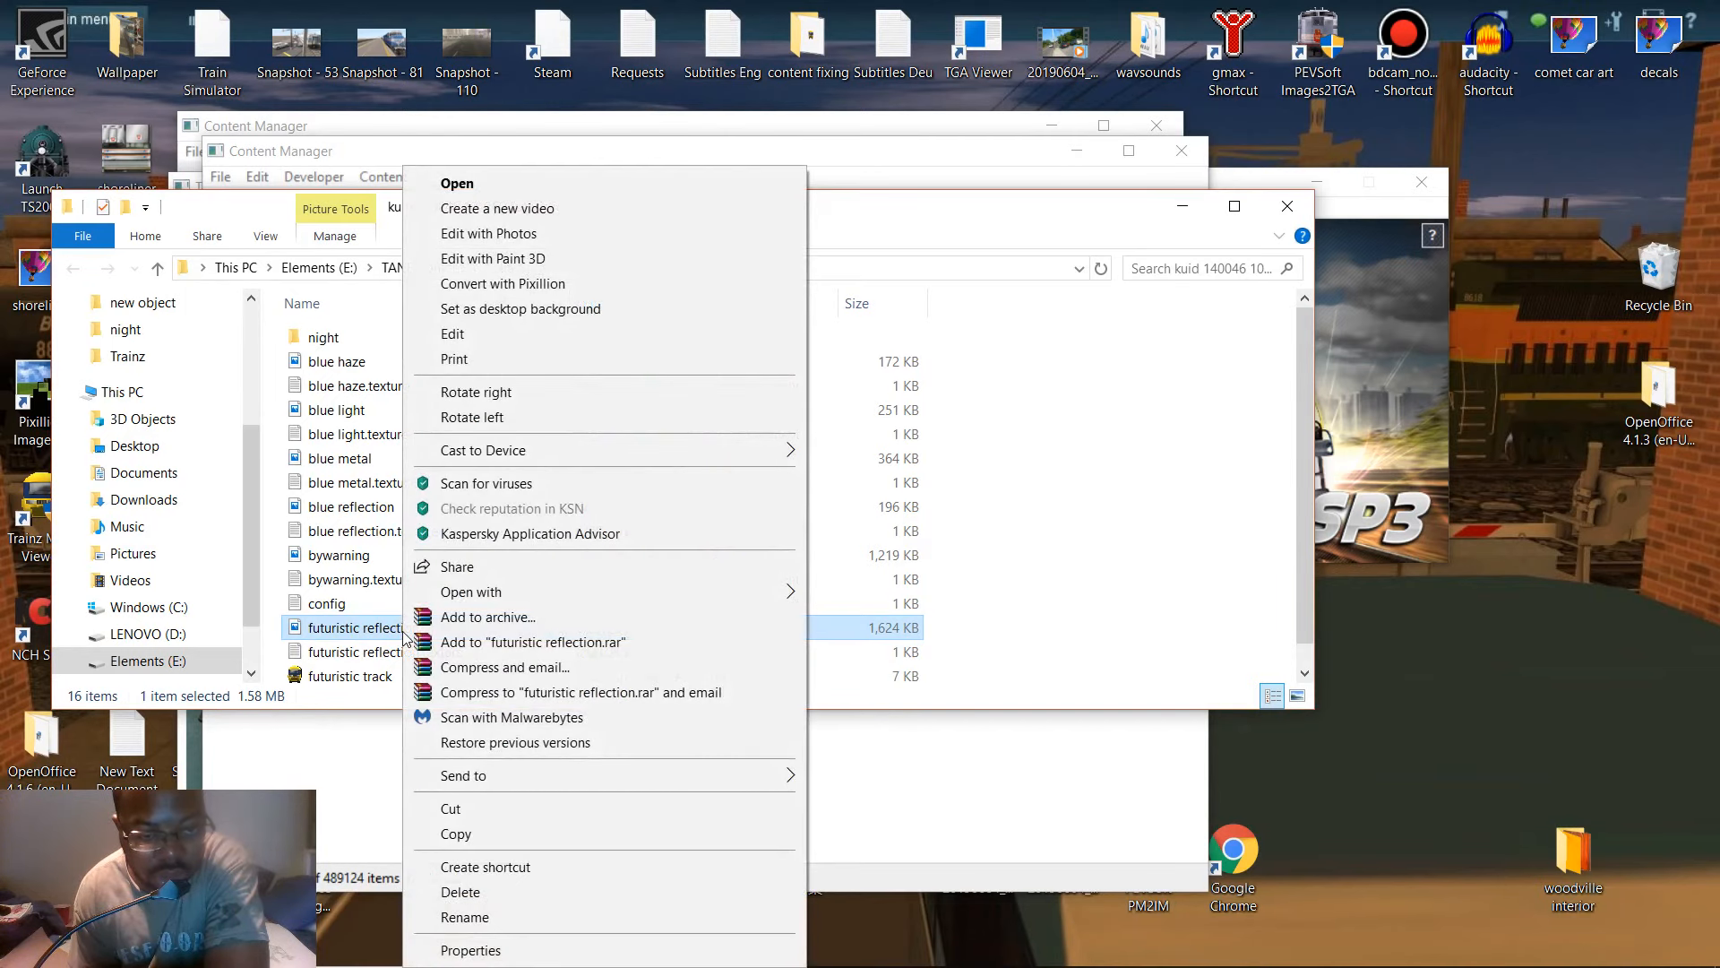
click(506, 833)
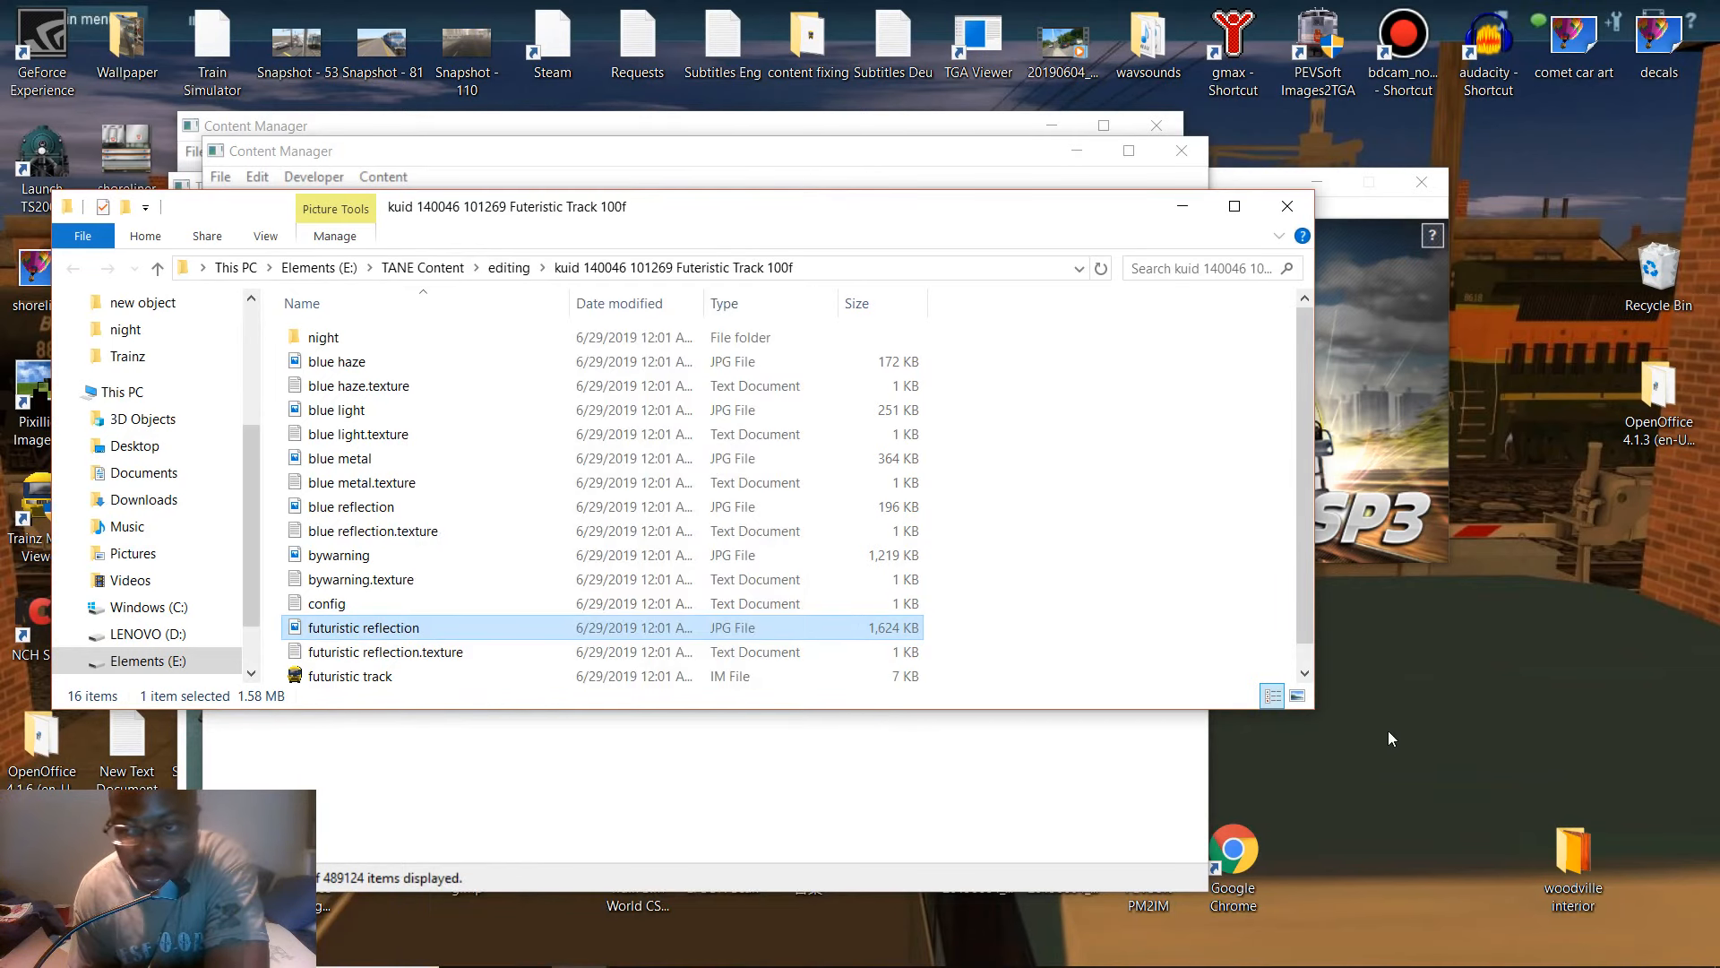
right_click(1600, 658)
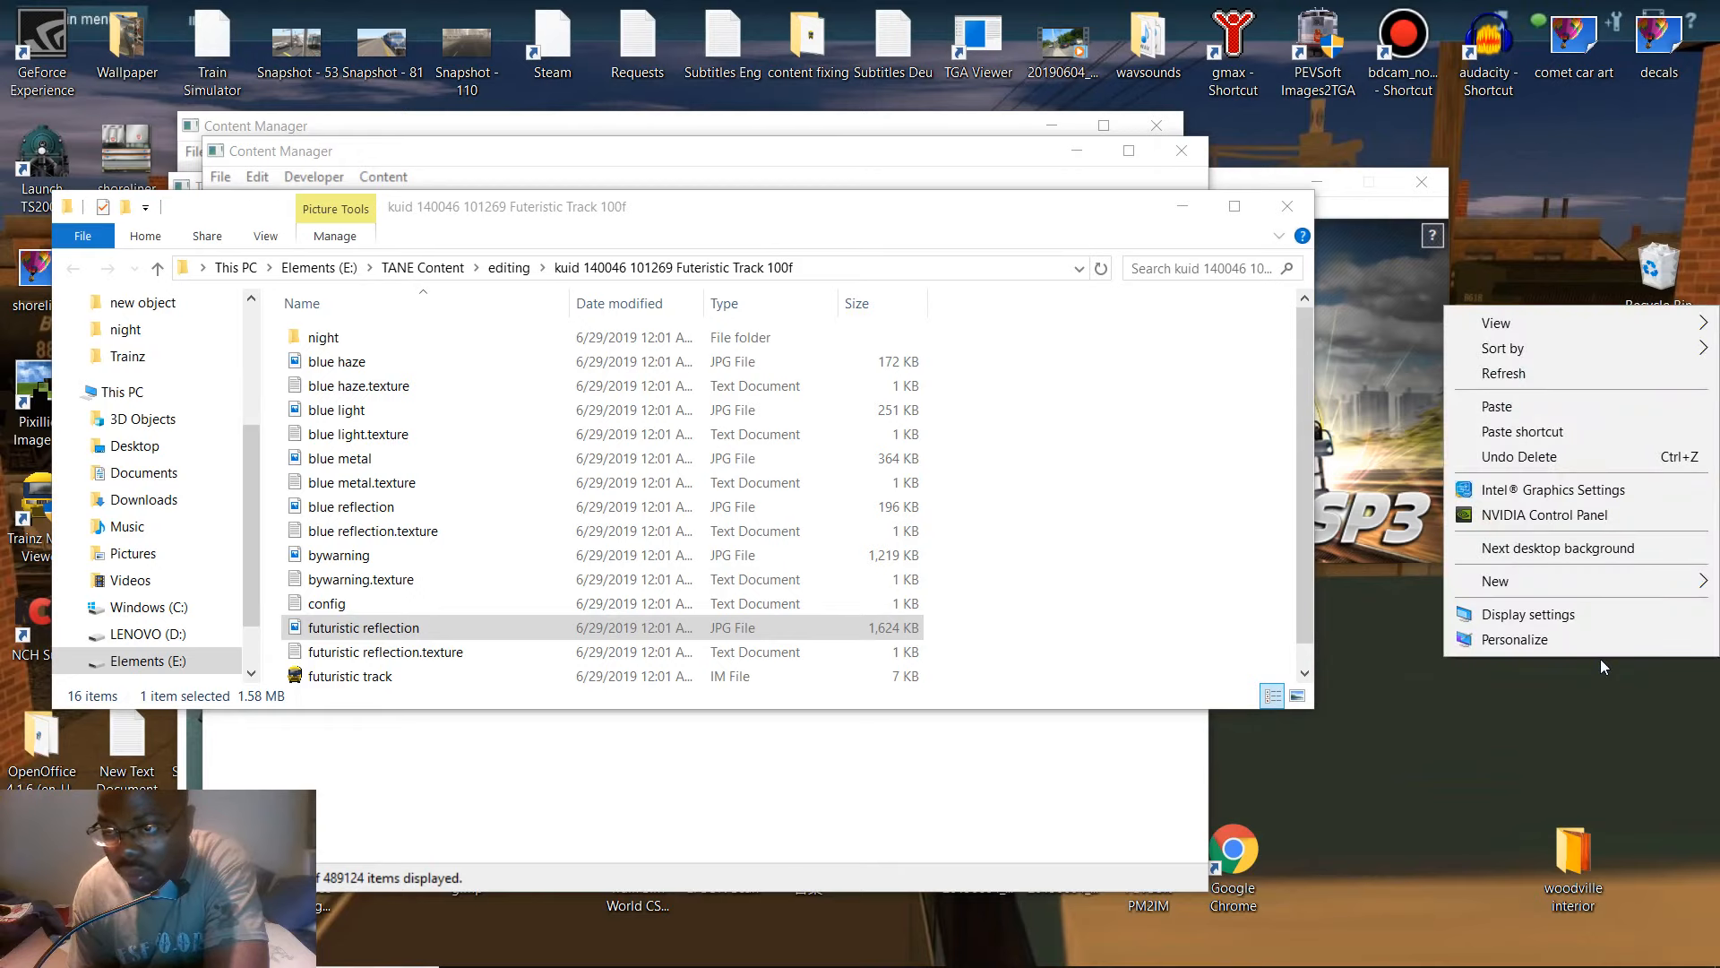
click(1529, 410)
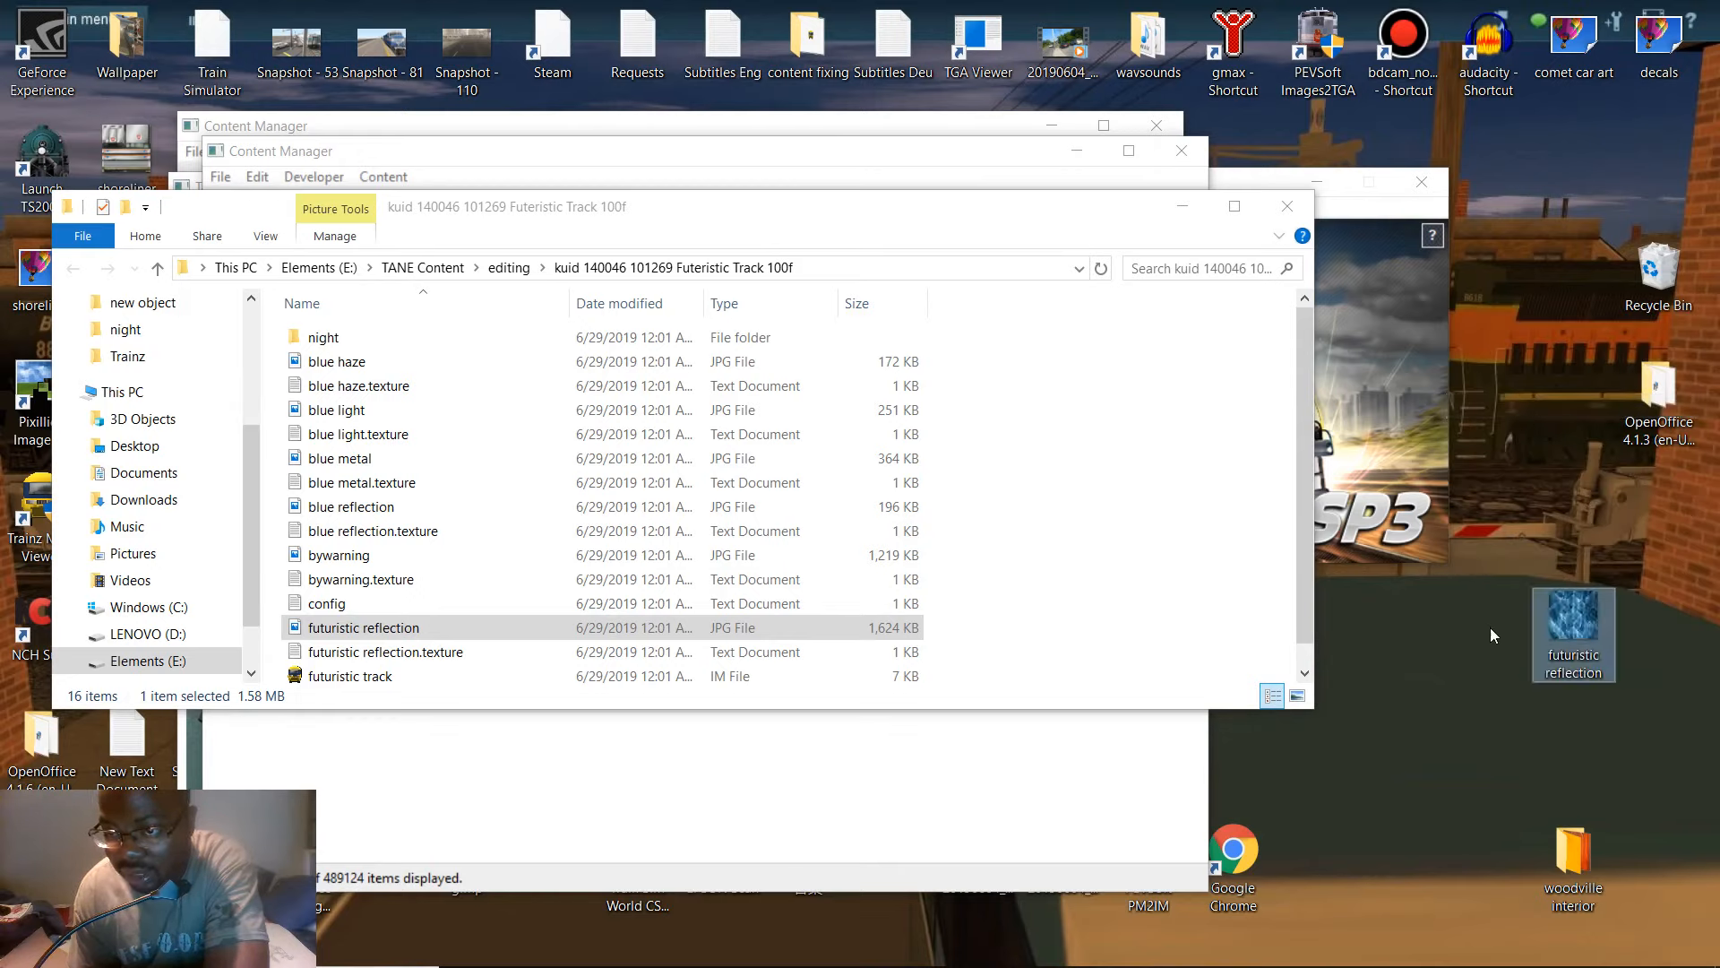
- Switch to GIMP and open futuristic reflection.jpg from the Desktop folder
click(521, 945)
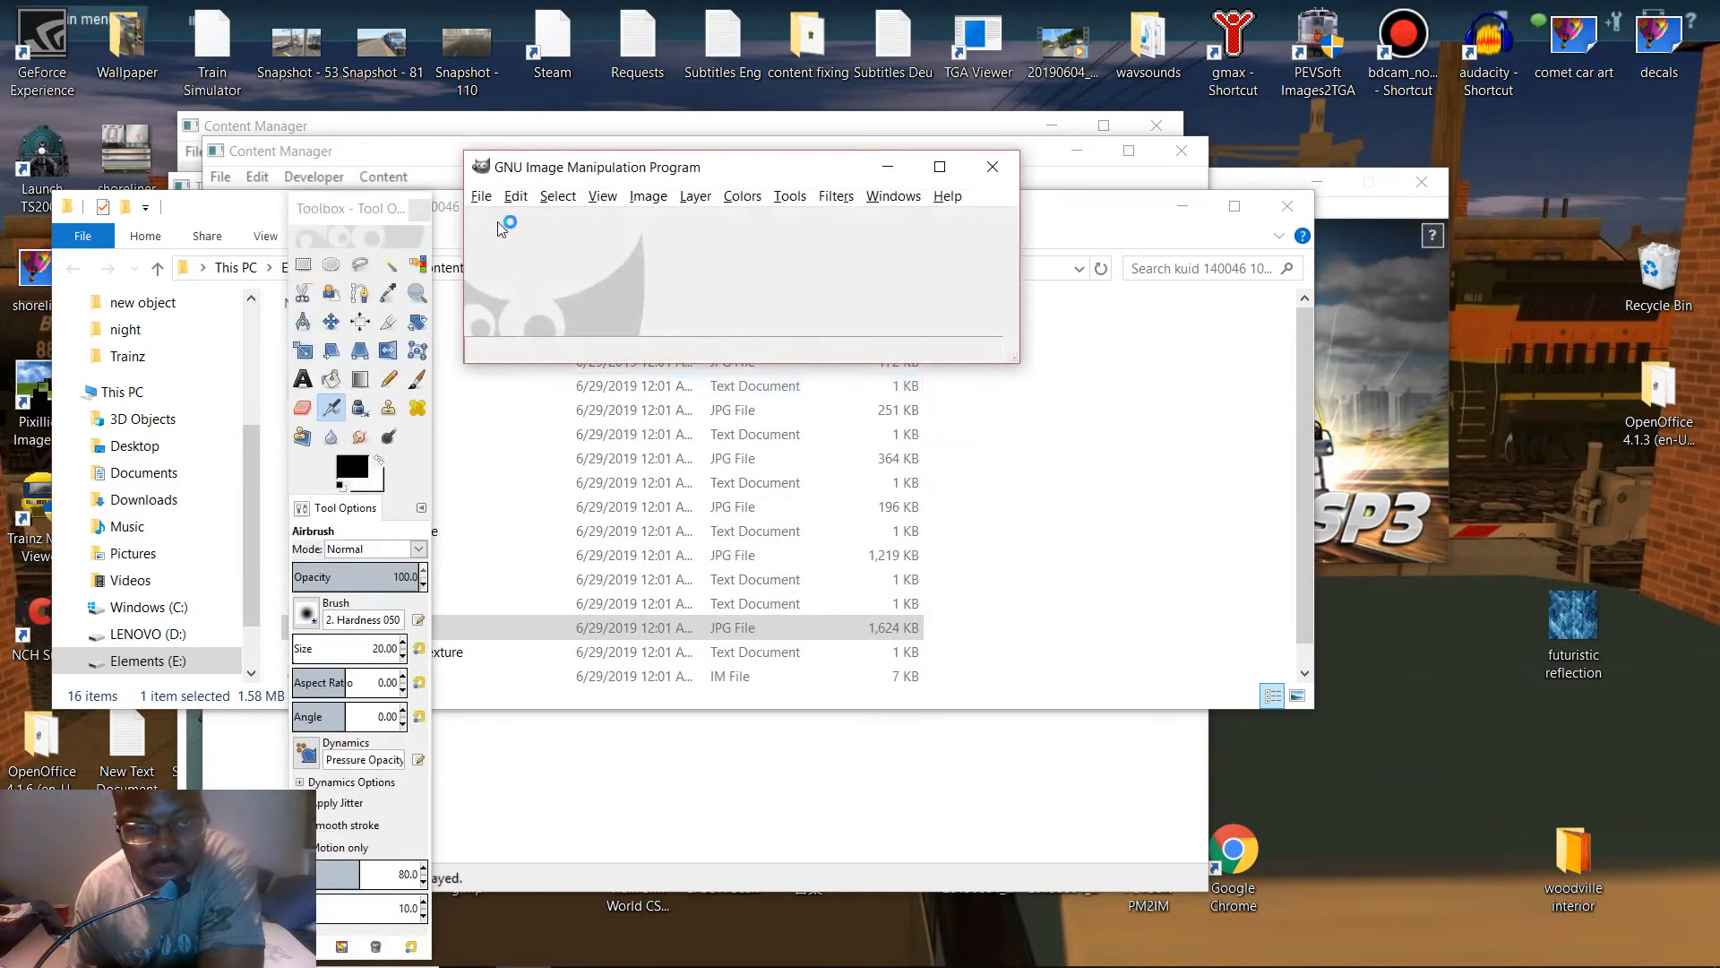
click(481, 196)
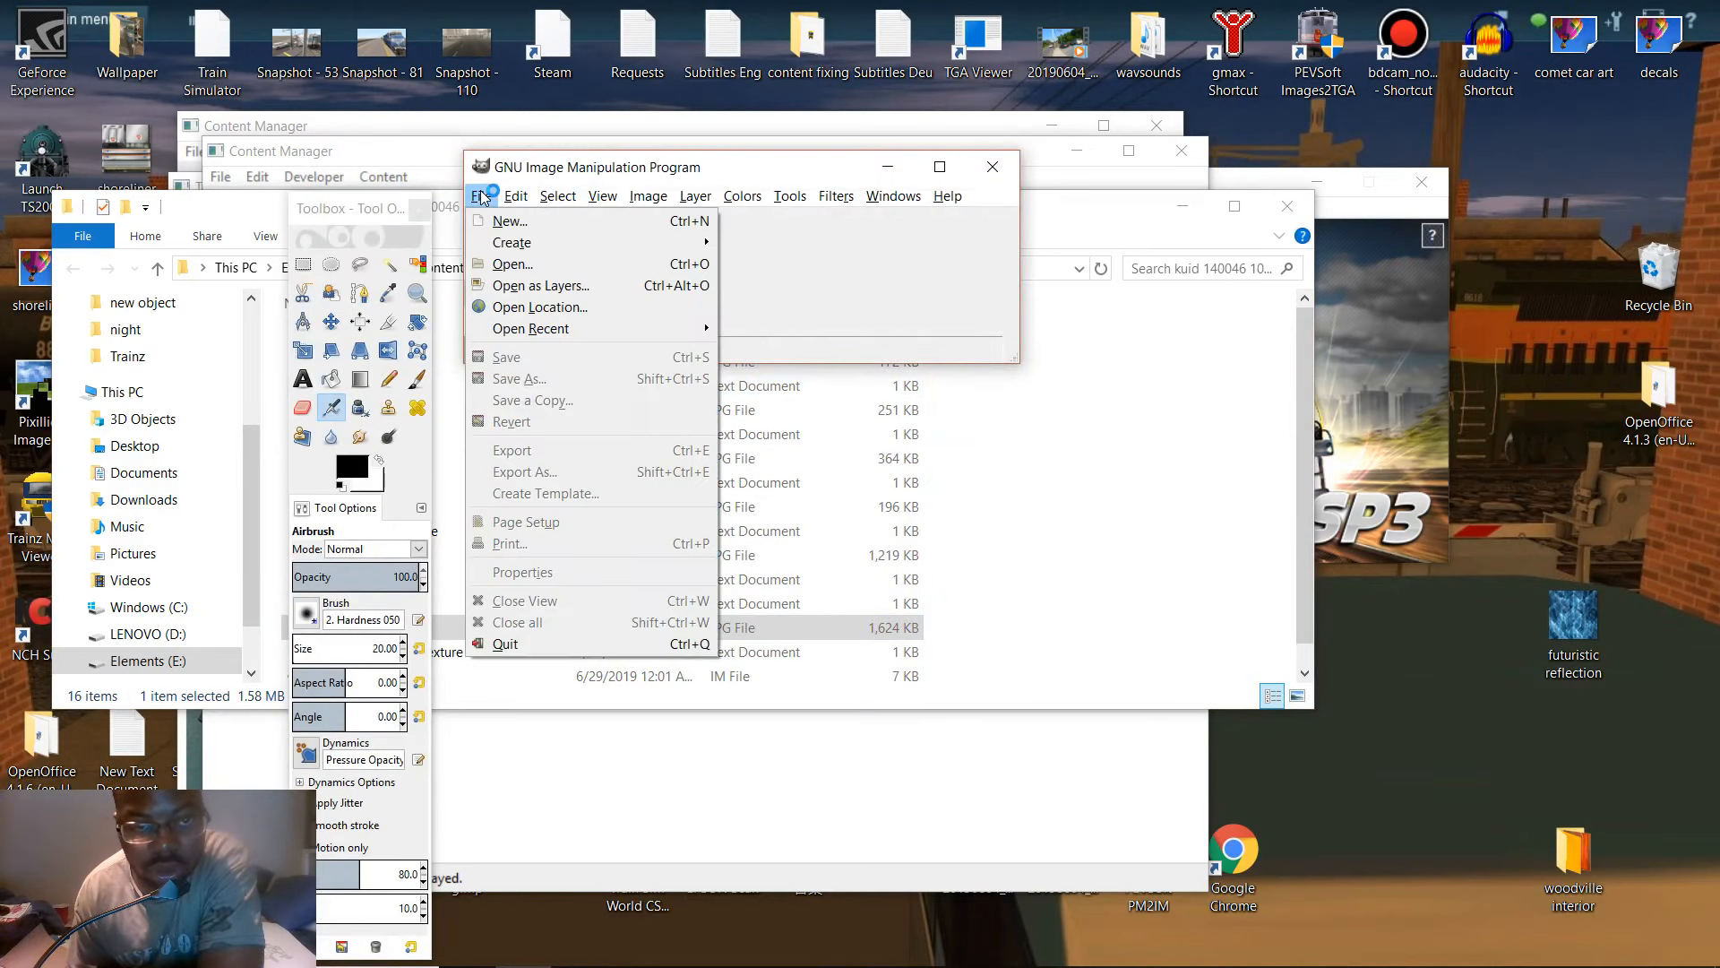
click(513, 265)
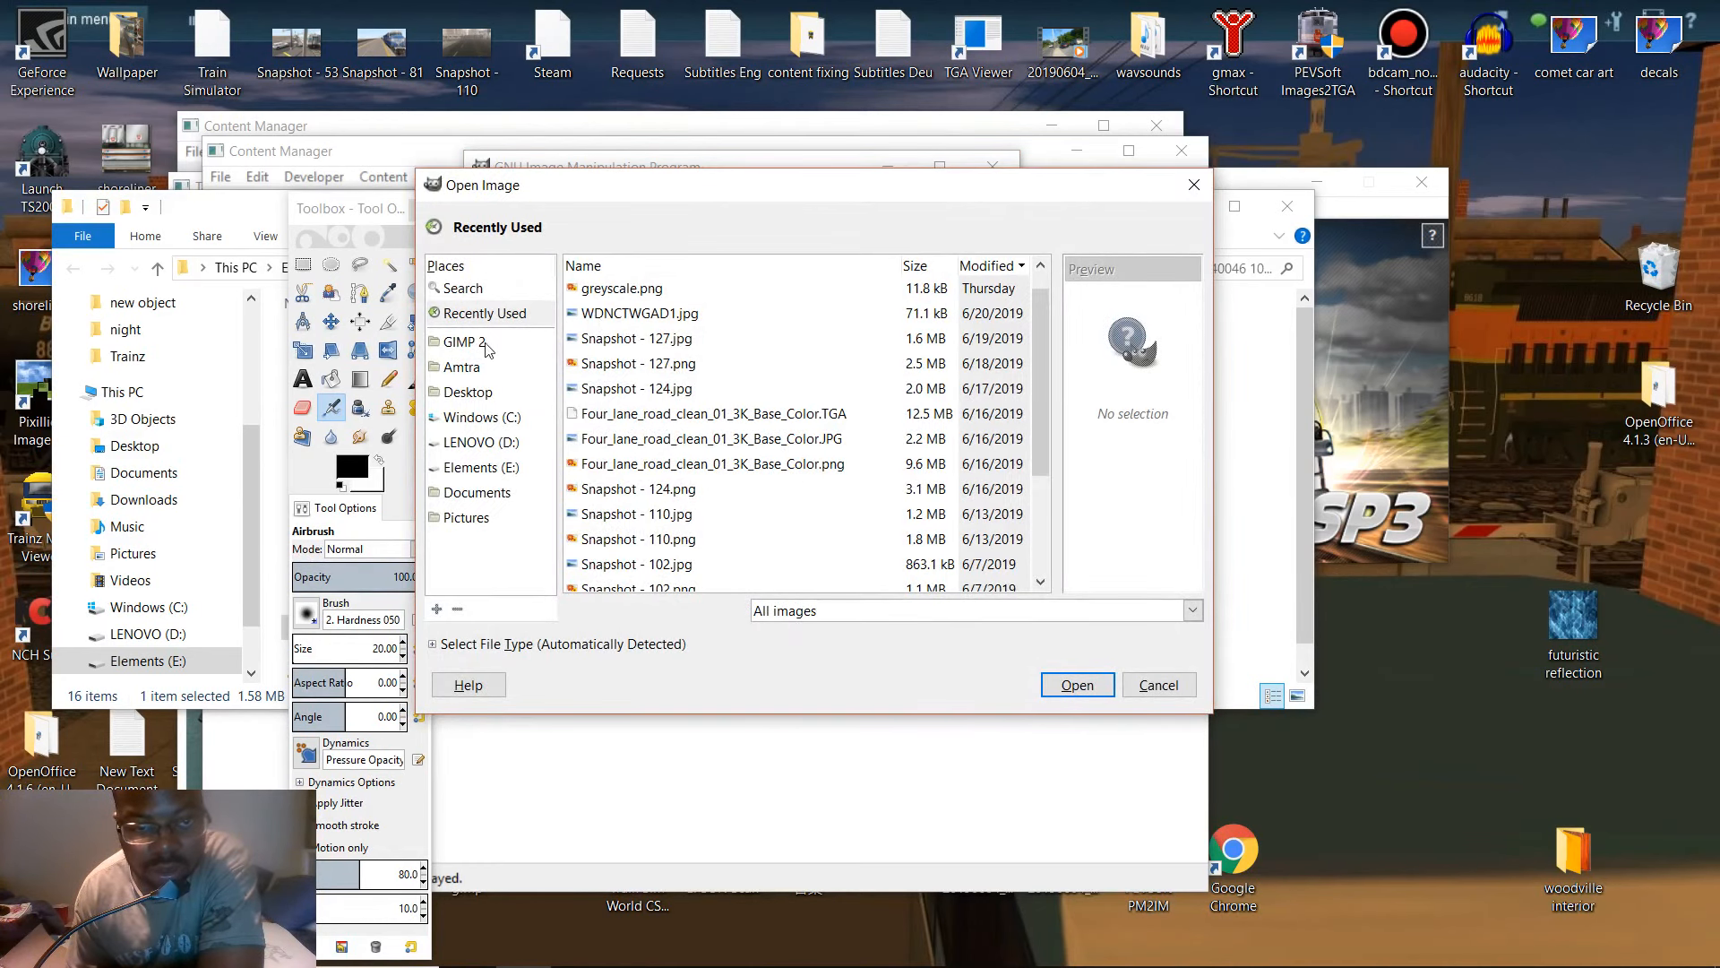
click(475, 391)
scroll(714, 484, down, 3)
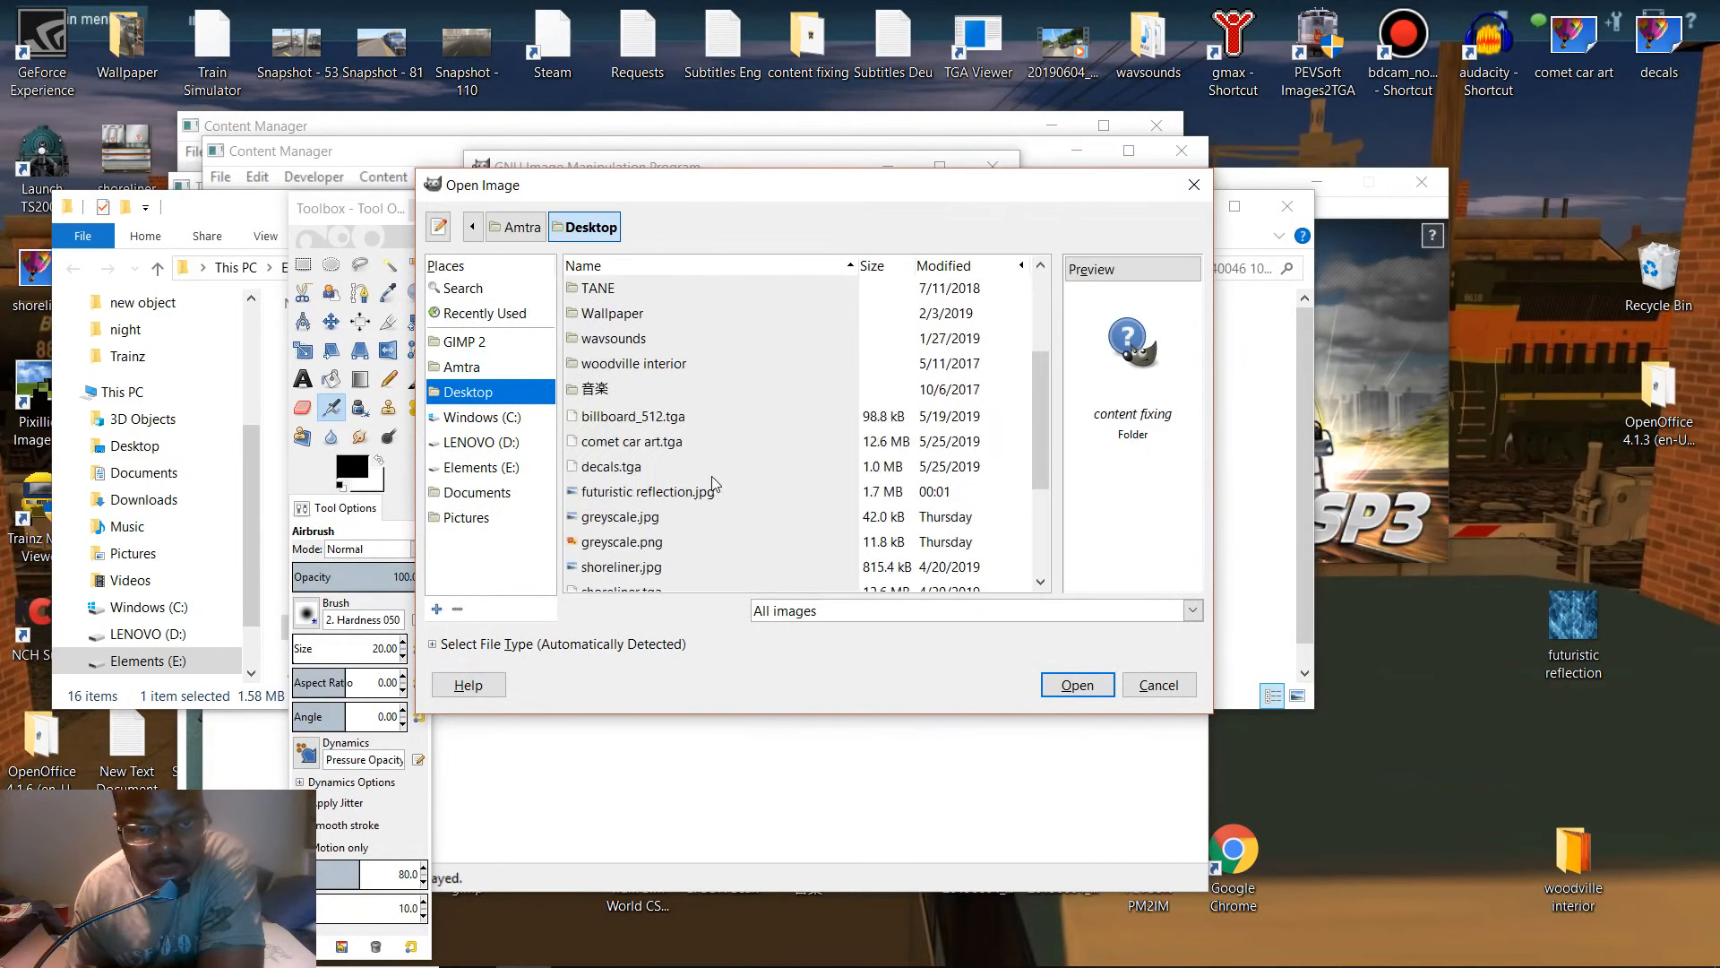
click(636, 491)
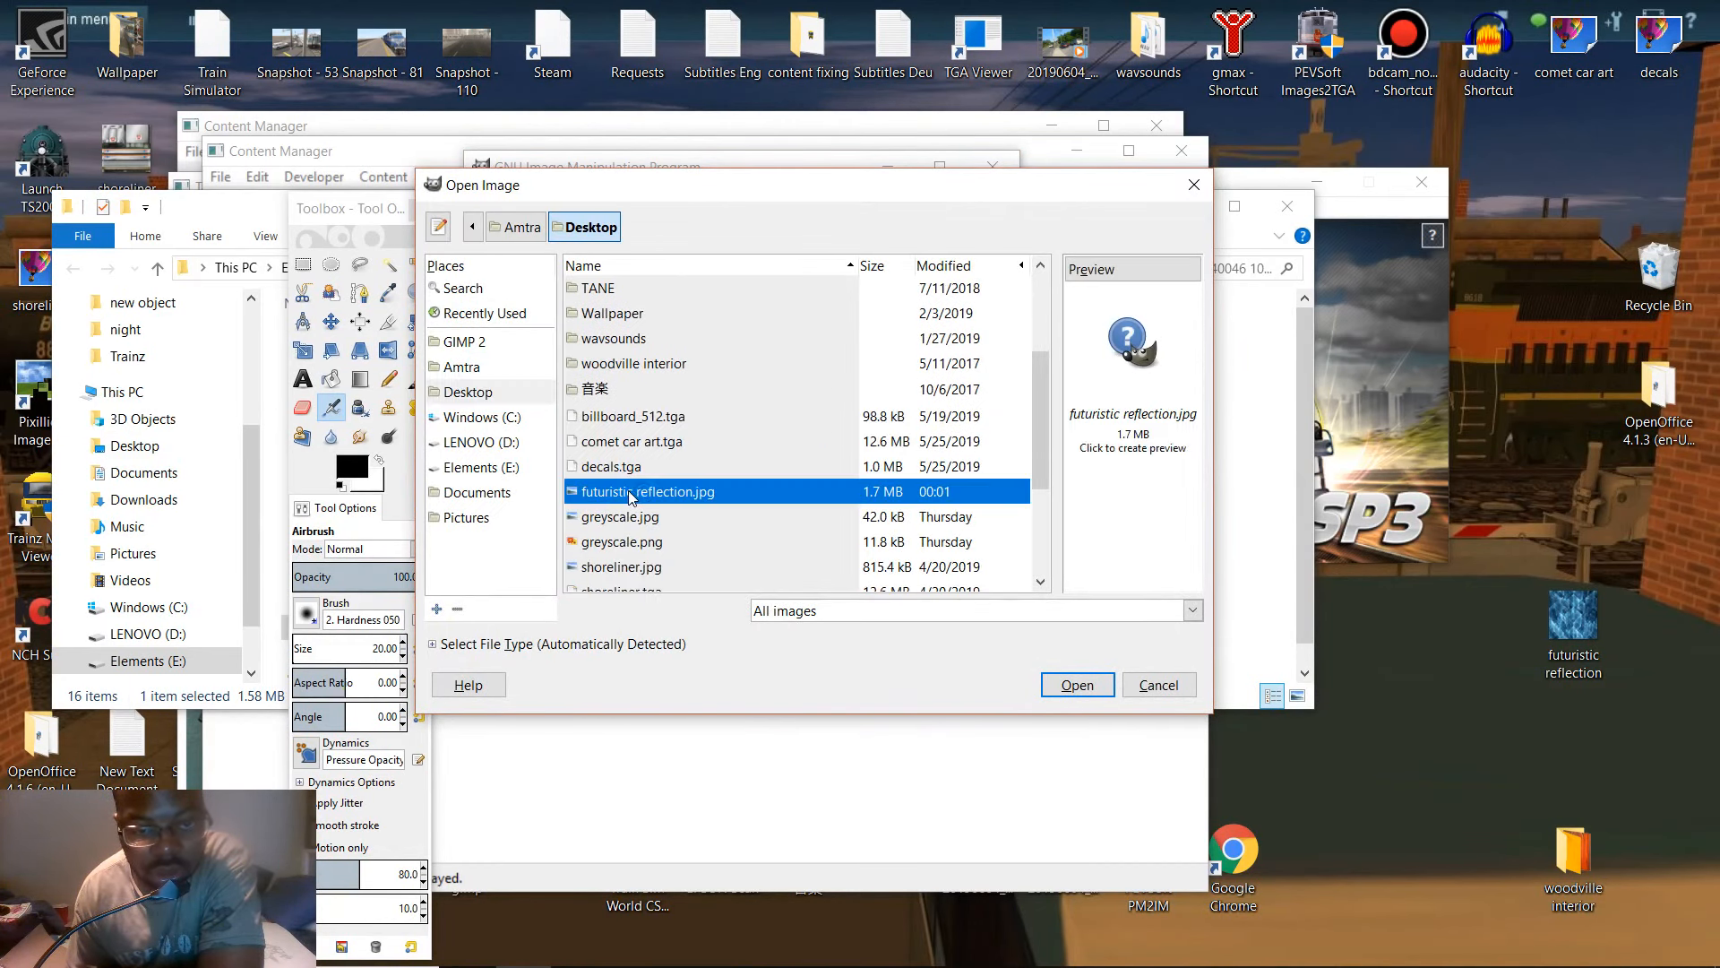
click(1076, 685)
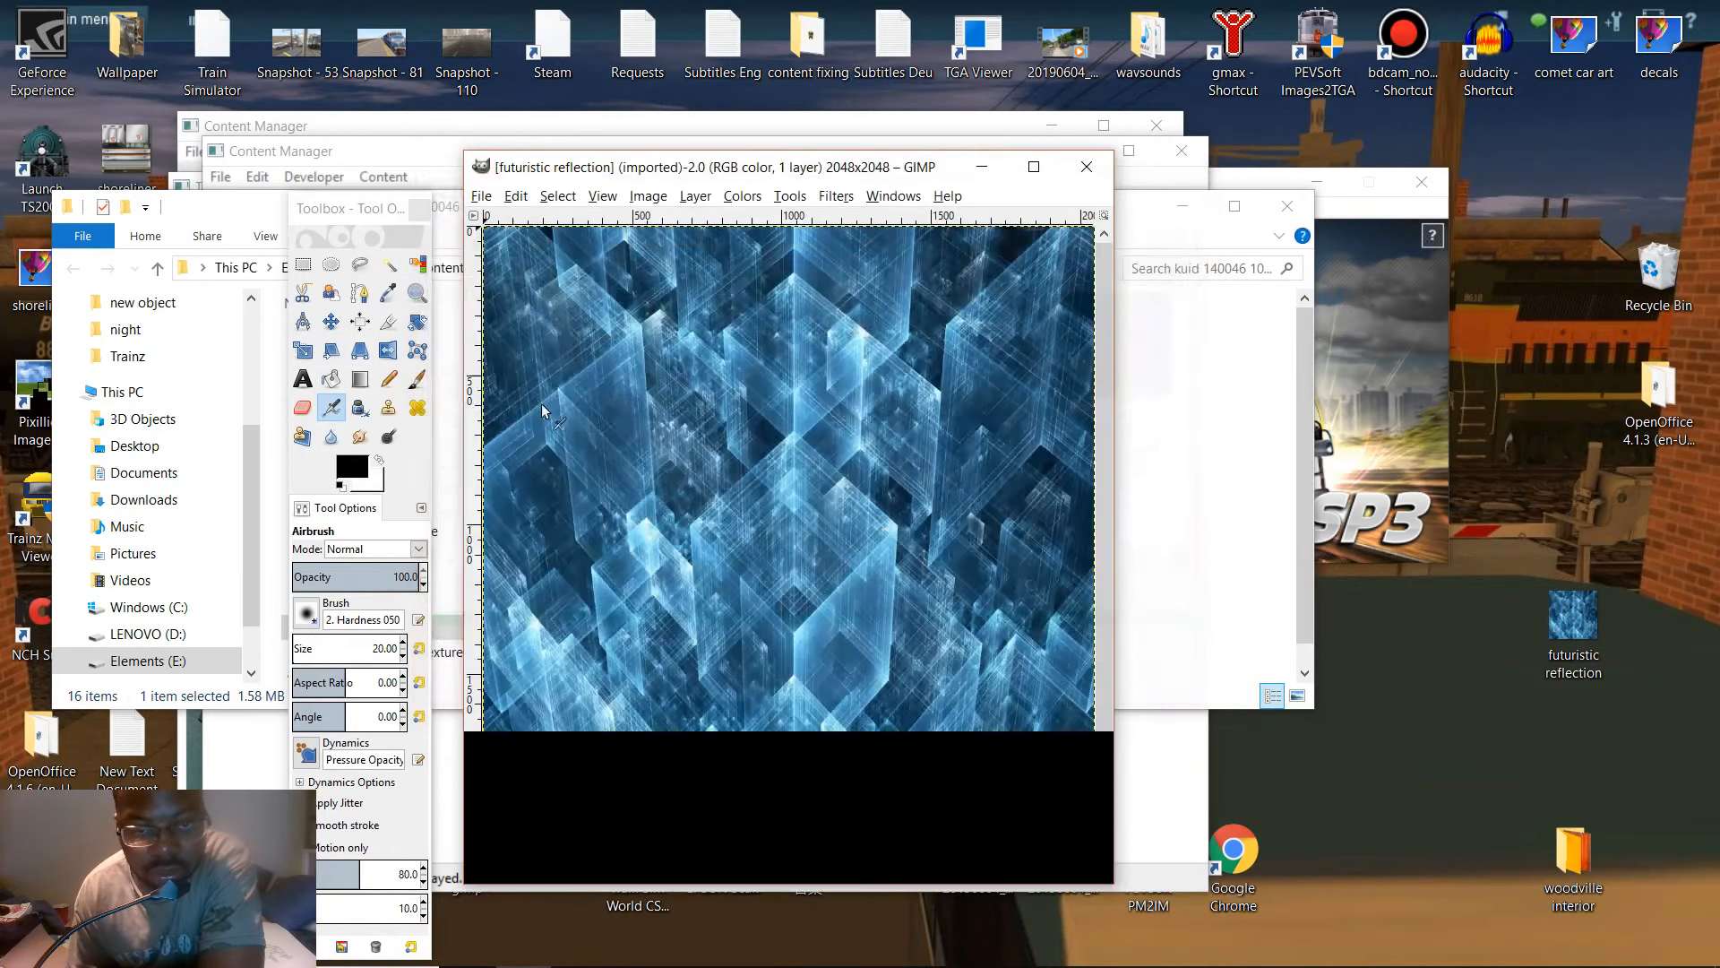
- Export the image to the Desktop as futuristic reflection.tga with RLE compression and a bottom left origin
click(481, 195)
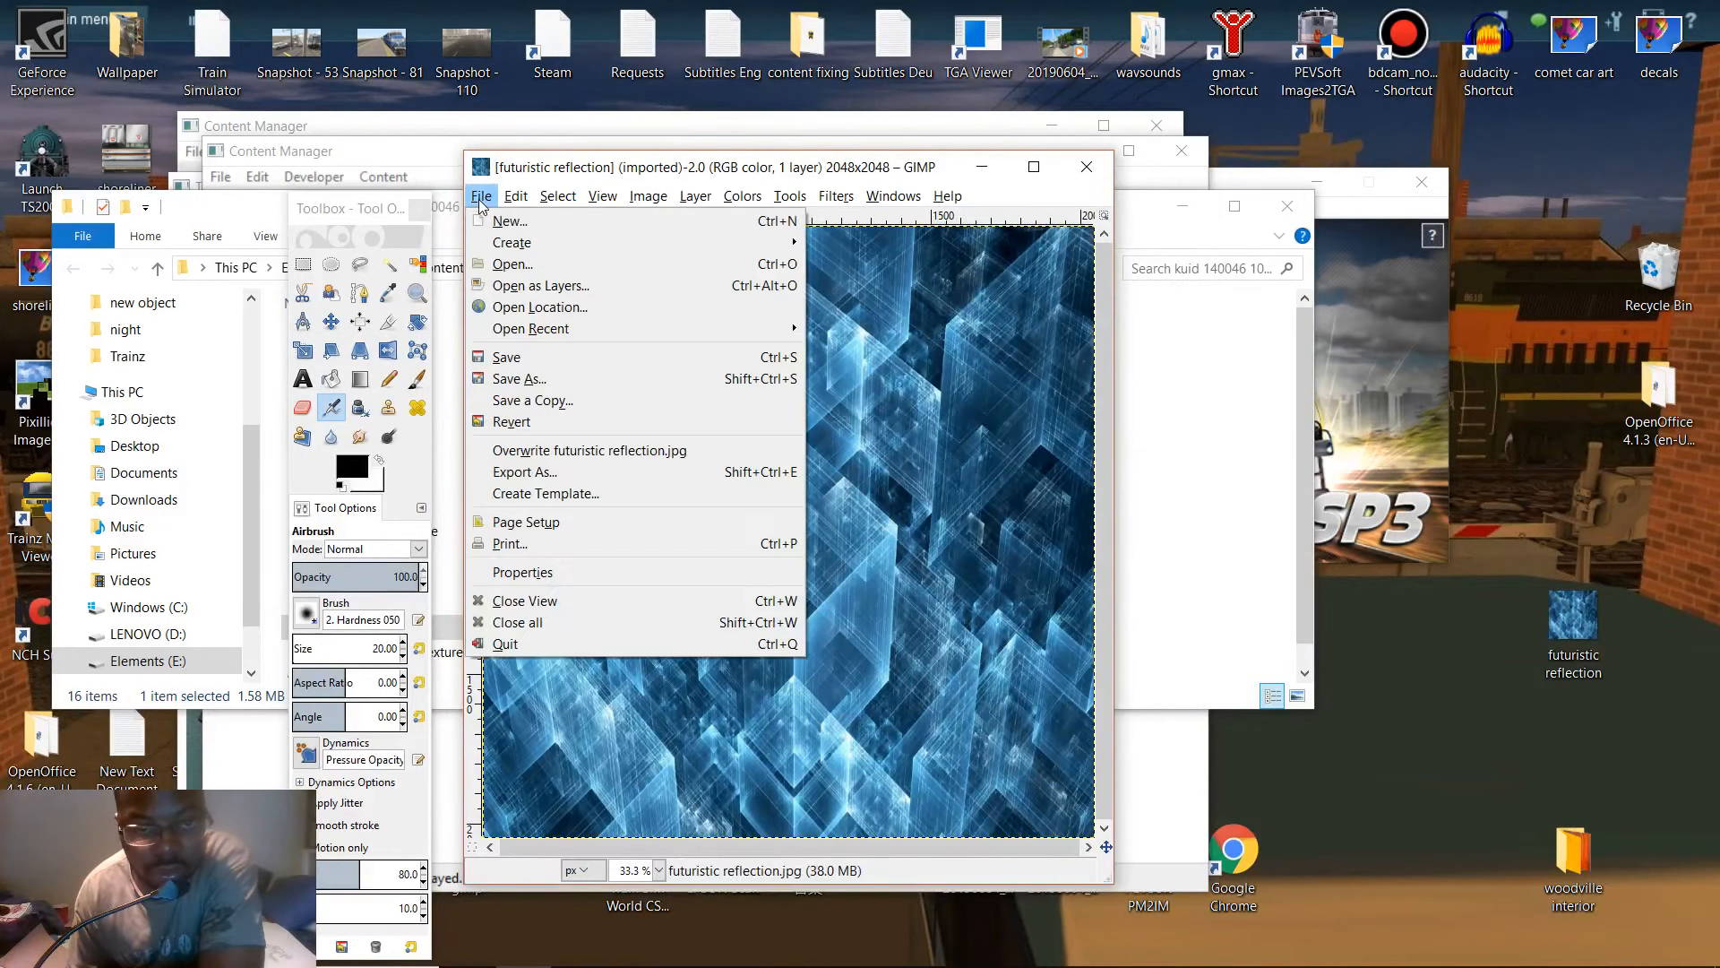
click(599, 473)
click(513, 448)
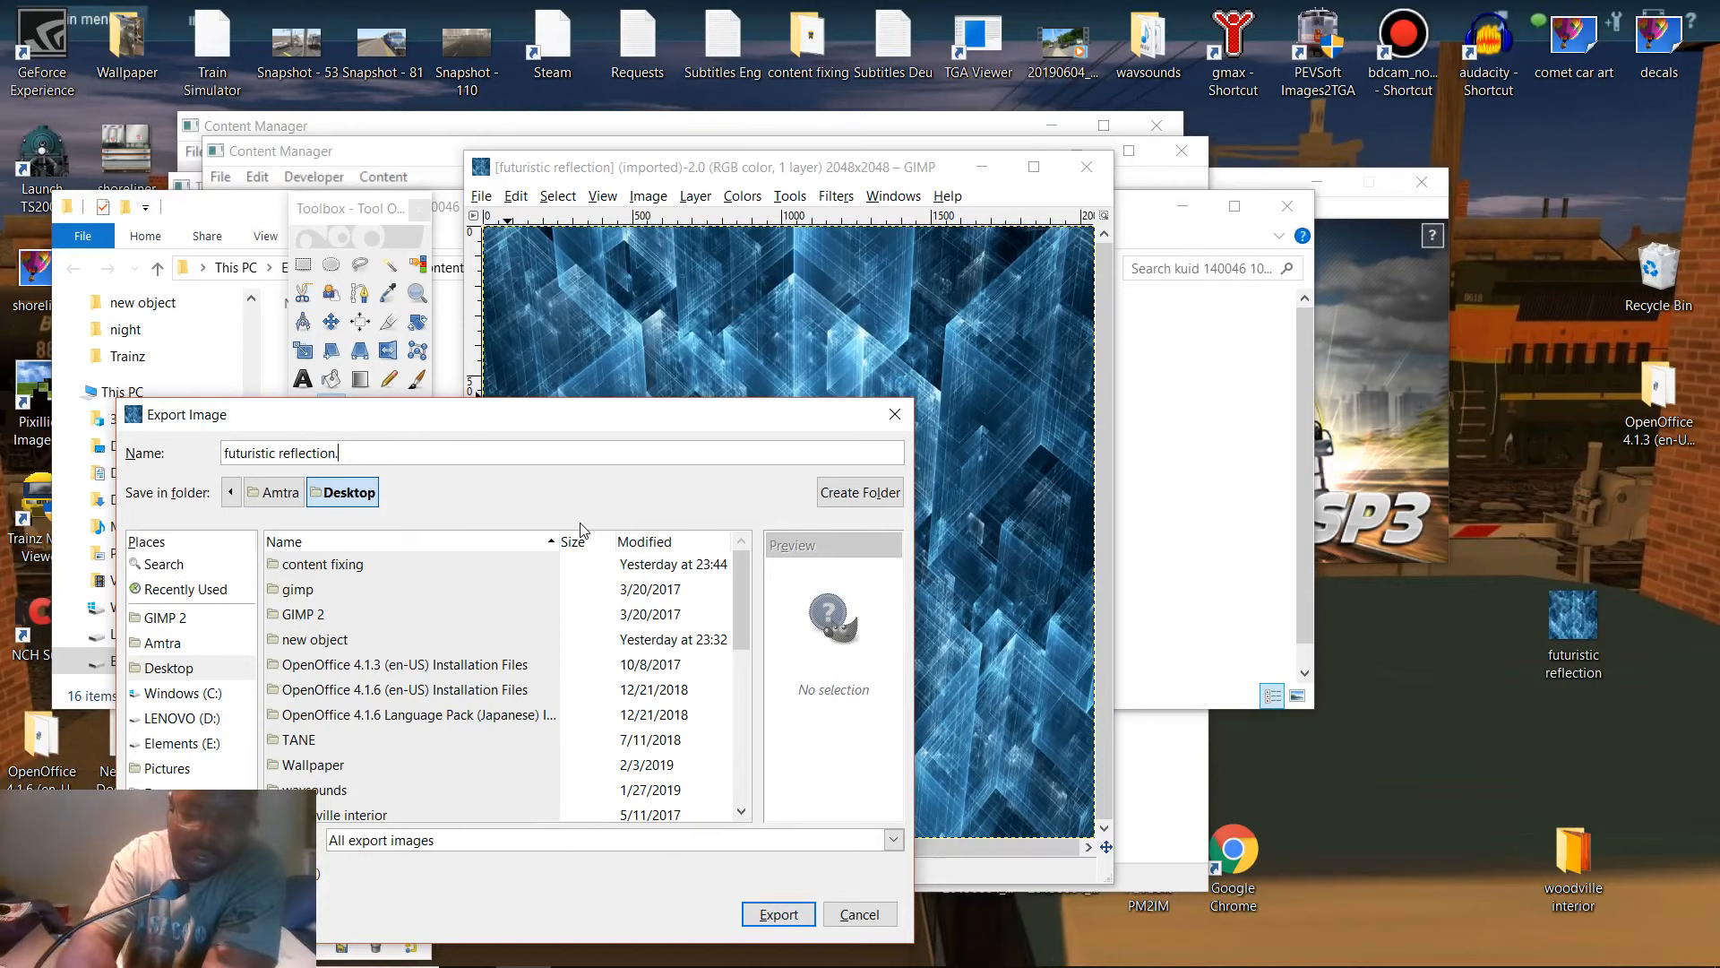
key(BackSpace)
key(BackSpace)
key(BackSpace)
text(tga)
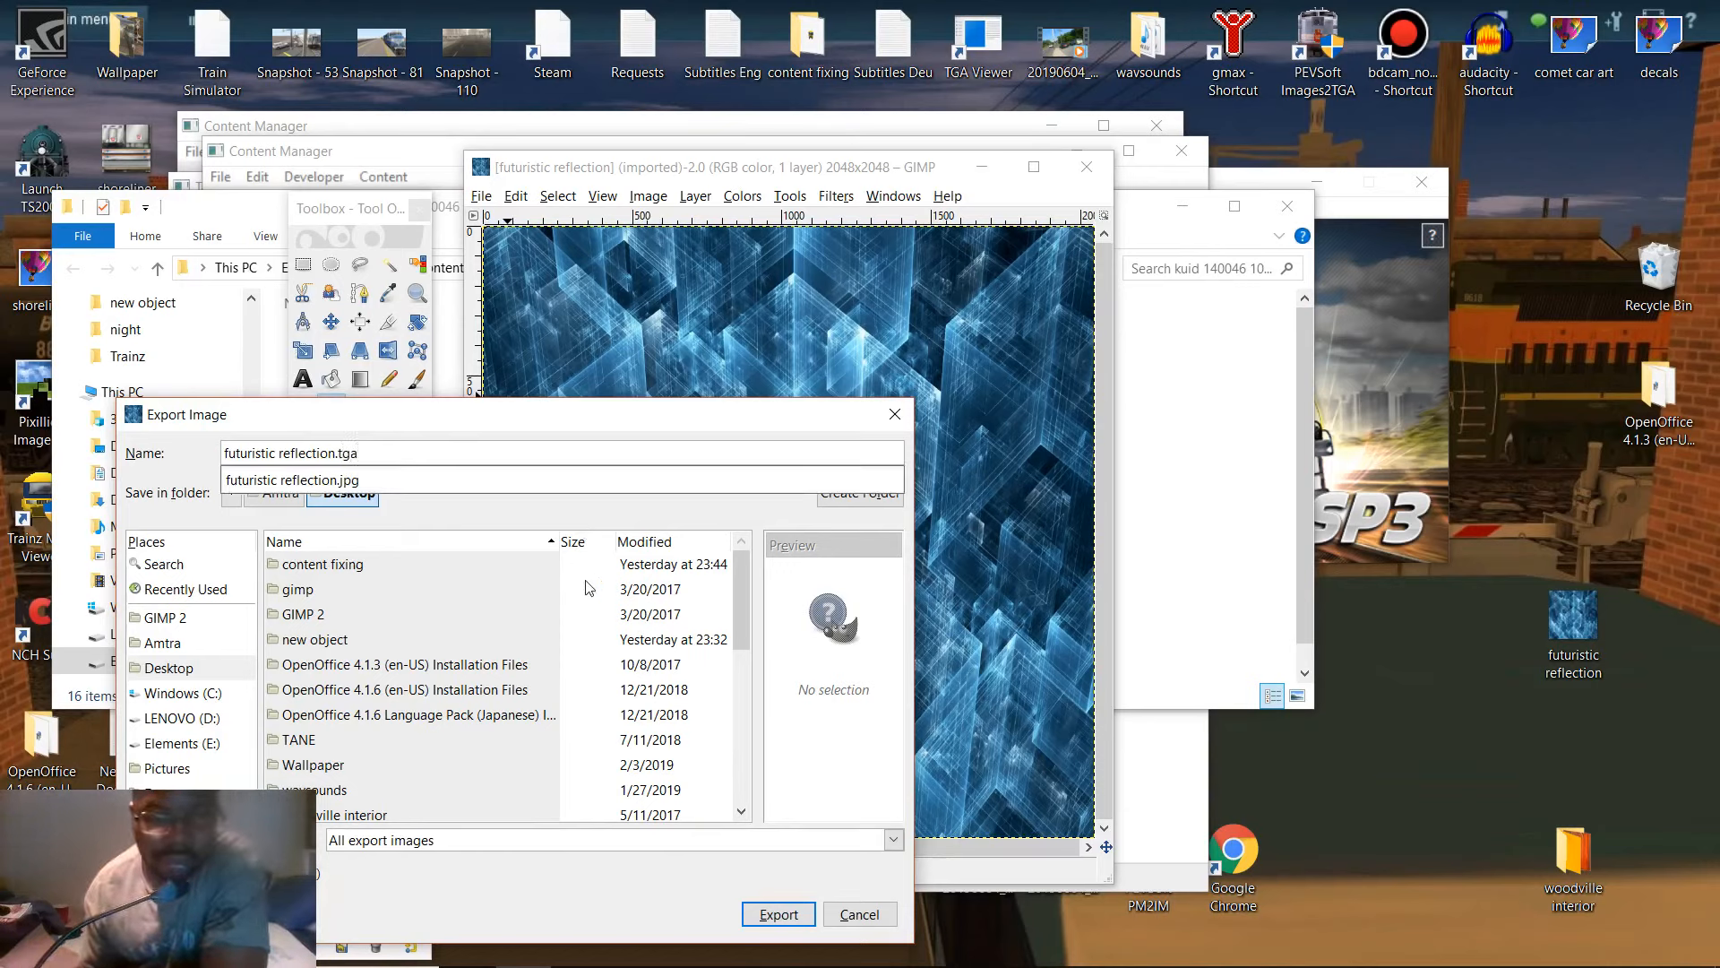
click(777, 913)
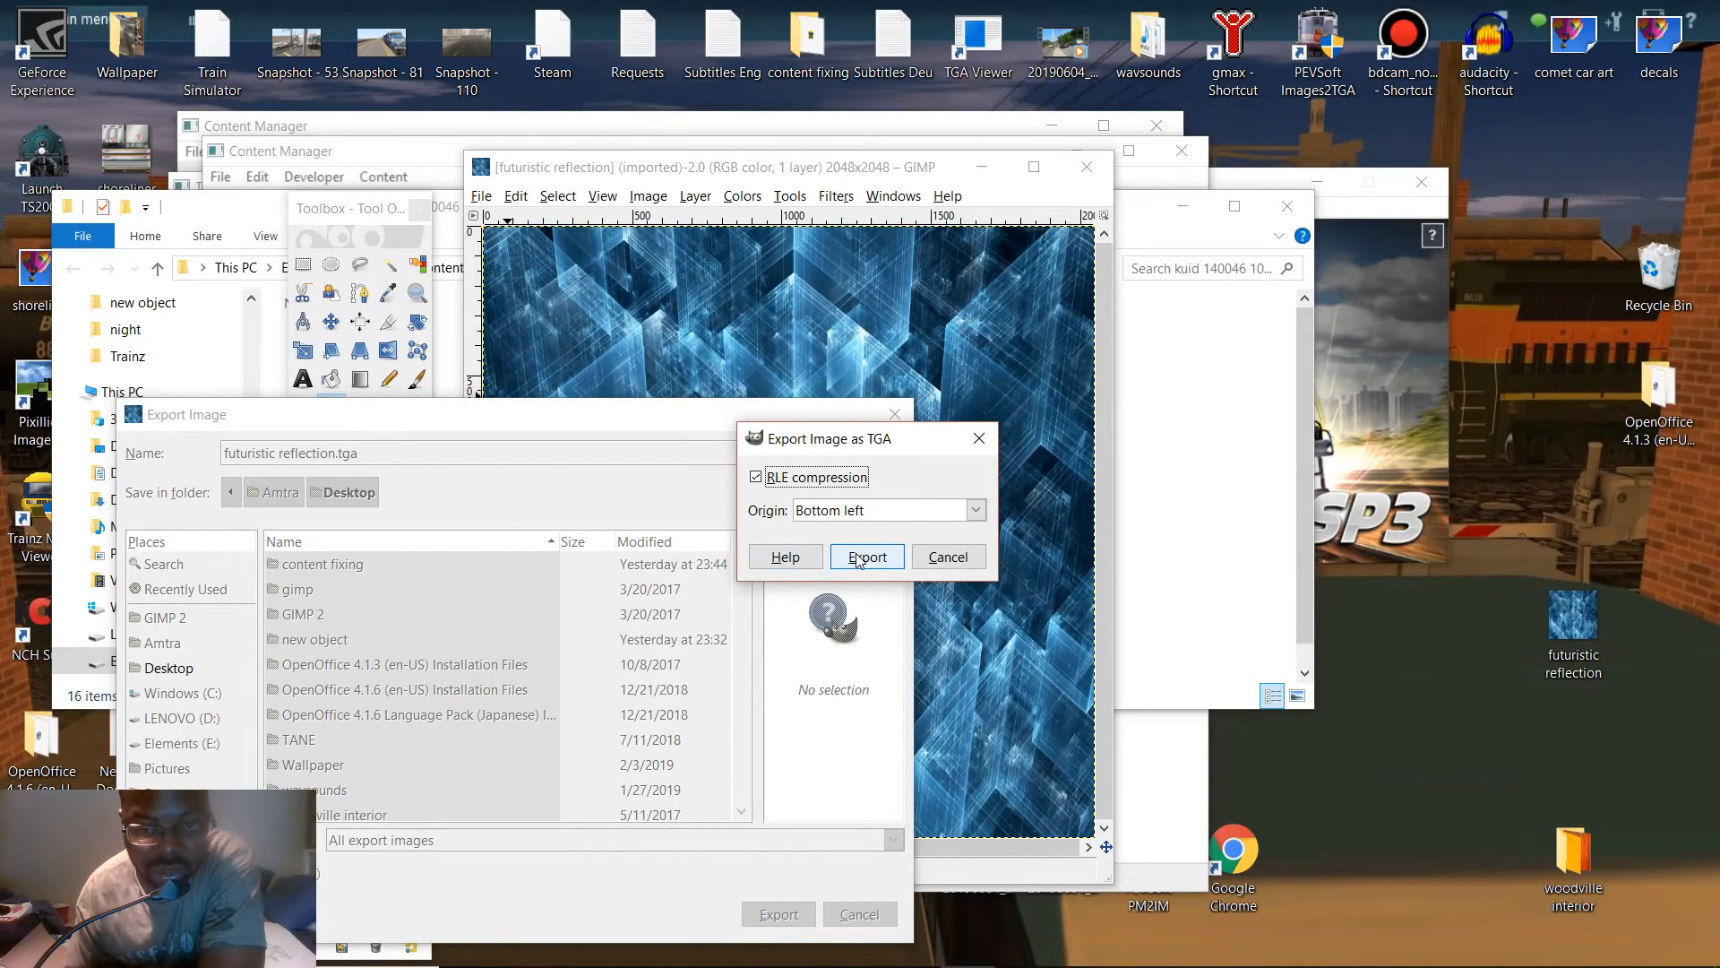
click(857, 557)
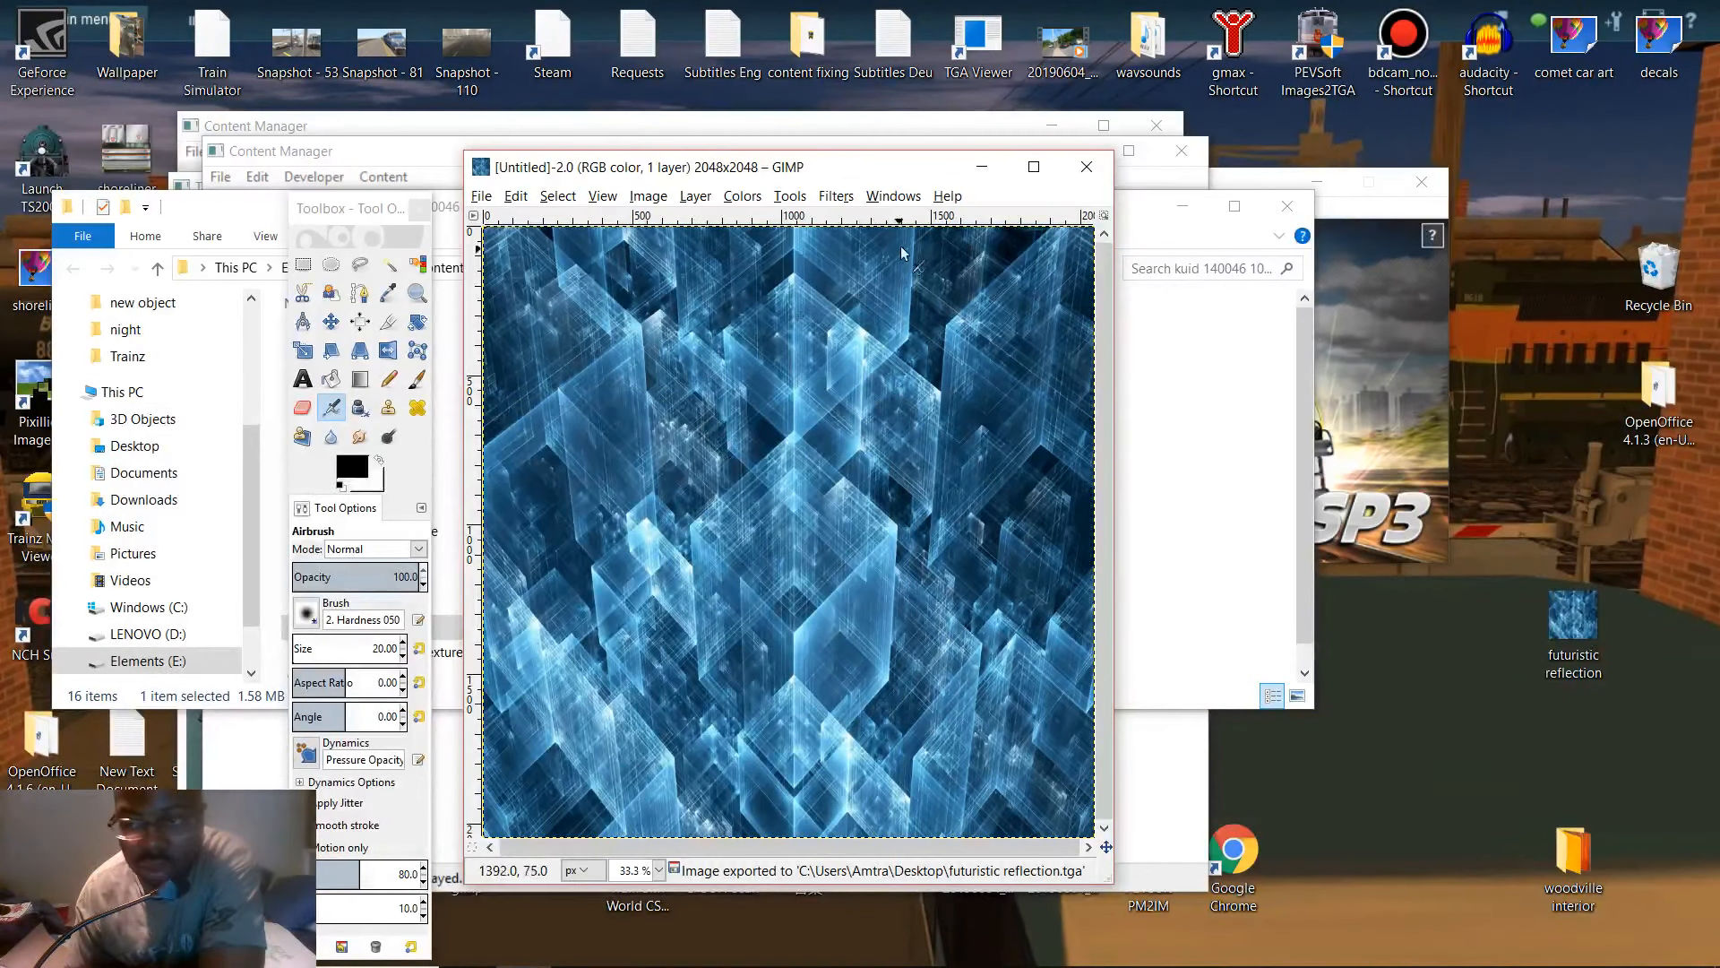
- Close the image and GIMP, then minimize the asset folder and the cloned asset's Content Manager window
click(1086, 167)
click(990, 170)
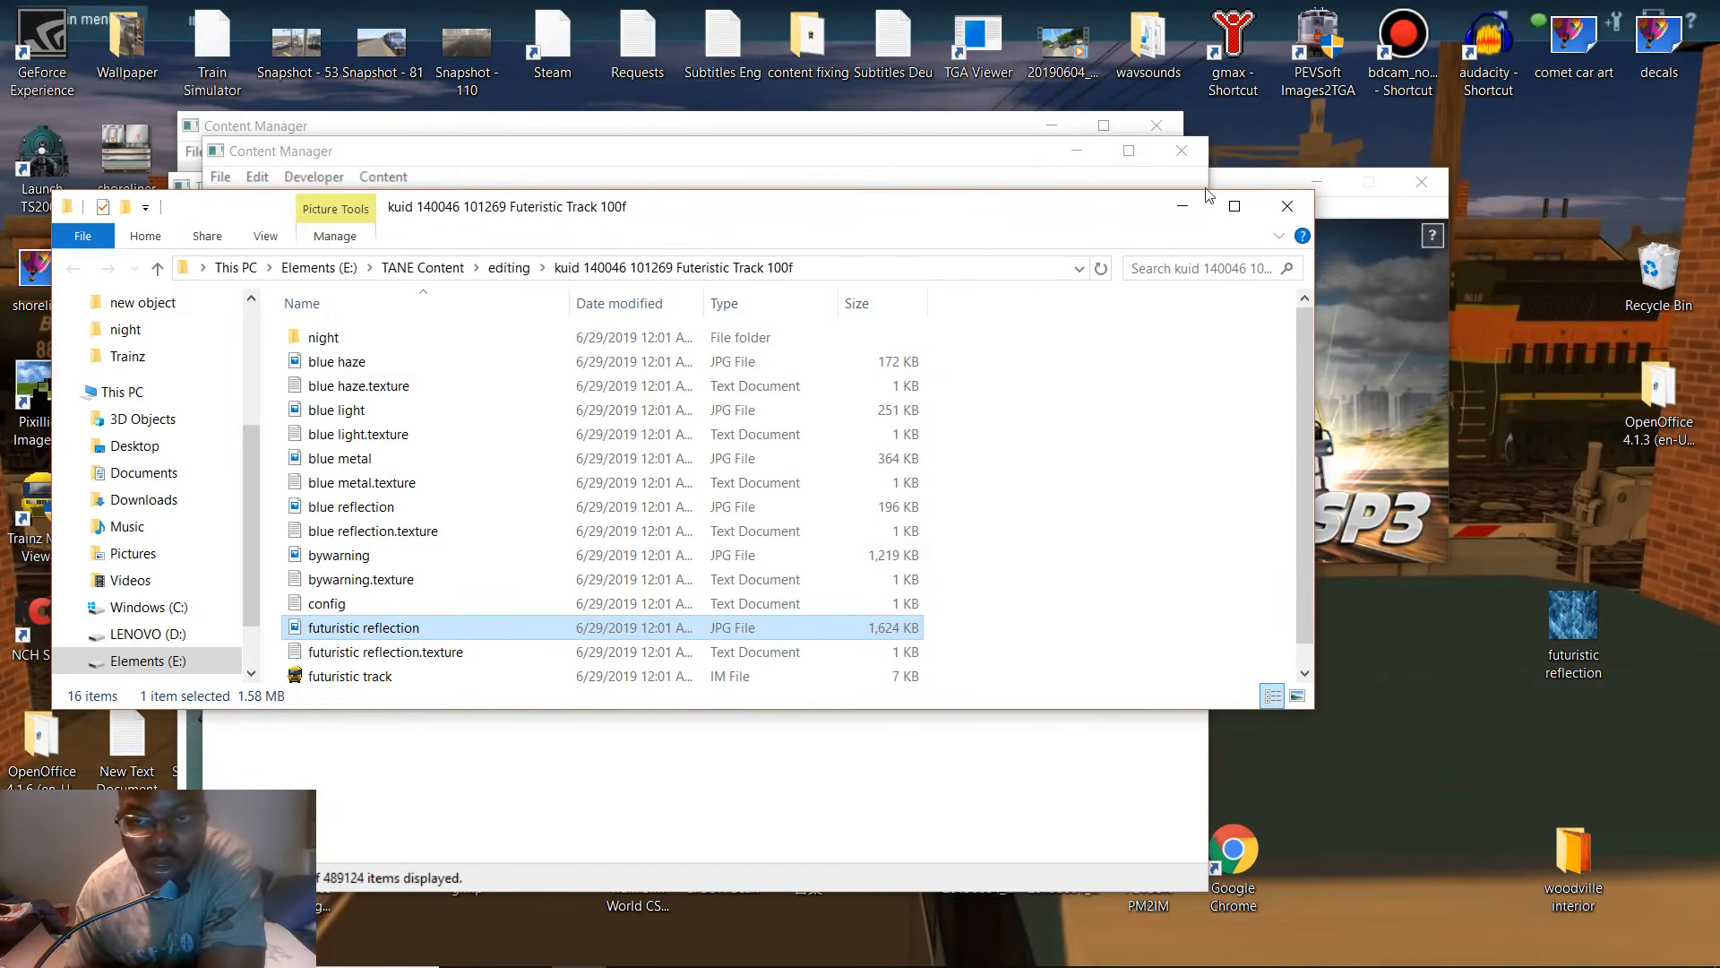
click(1183, 207)
click(1078, 150)
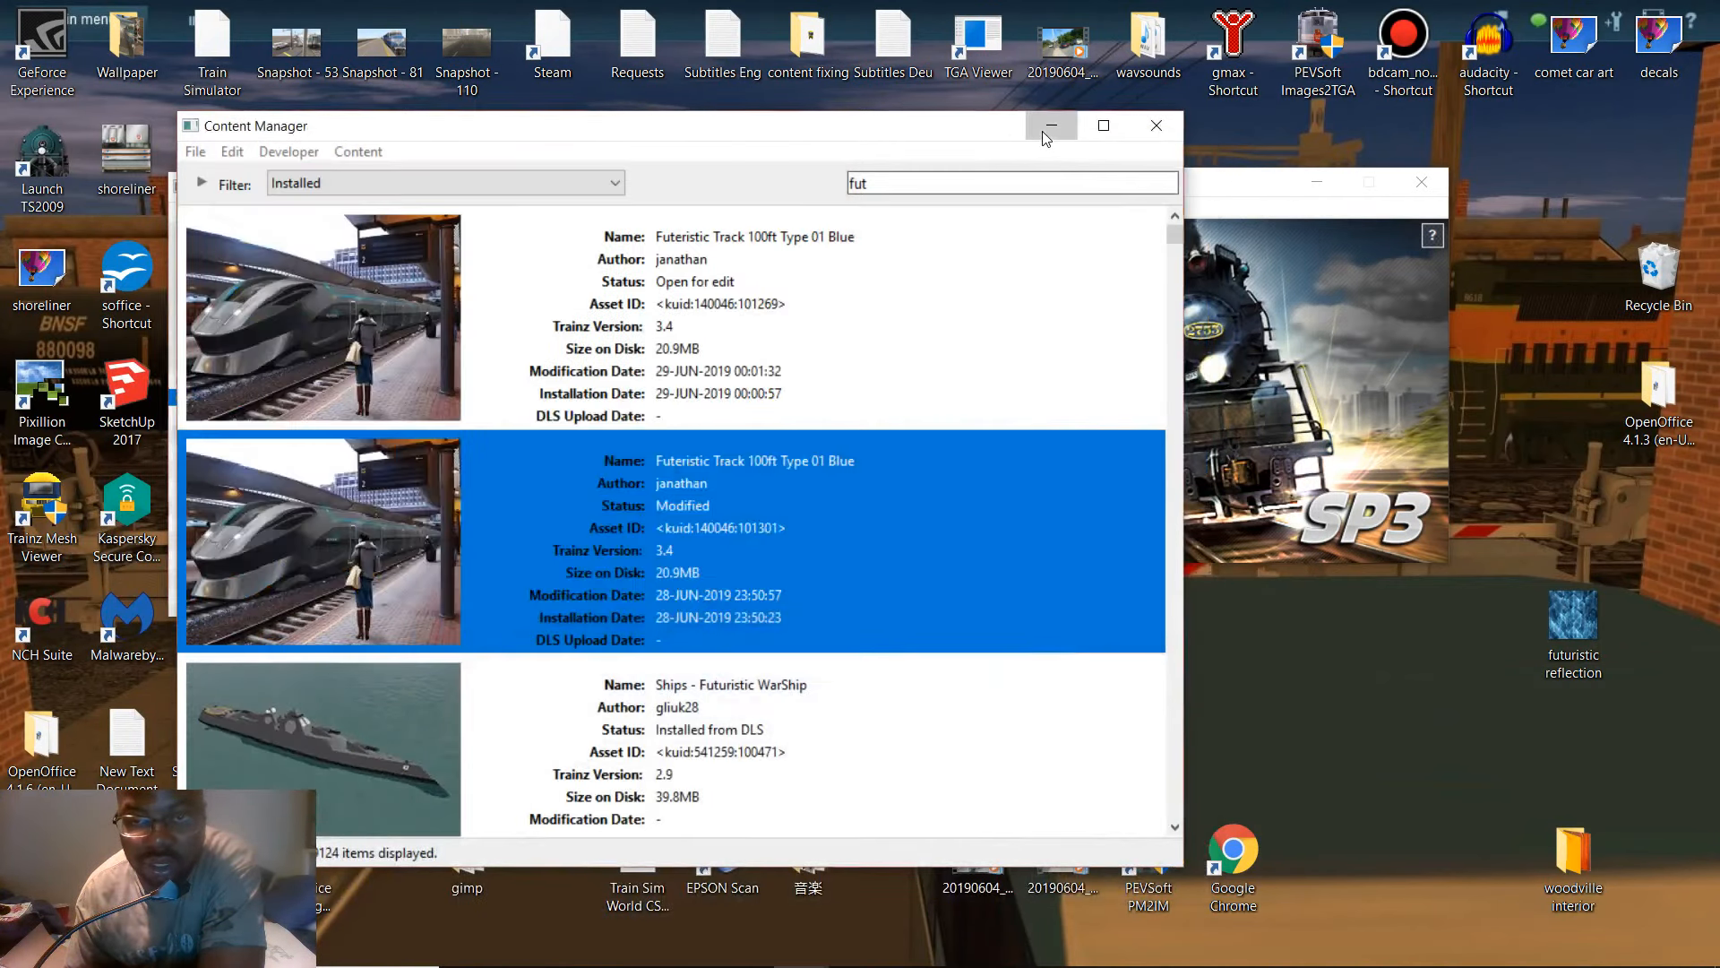
- Copy the futuristic reflection TGA from the desktop into the cloned asset's folder and delete the futuristic reflection JPG there
click(1049, 127)
click(811, 190)
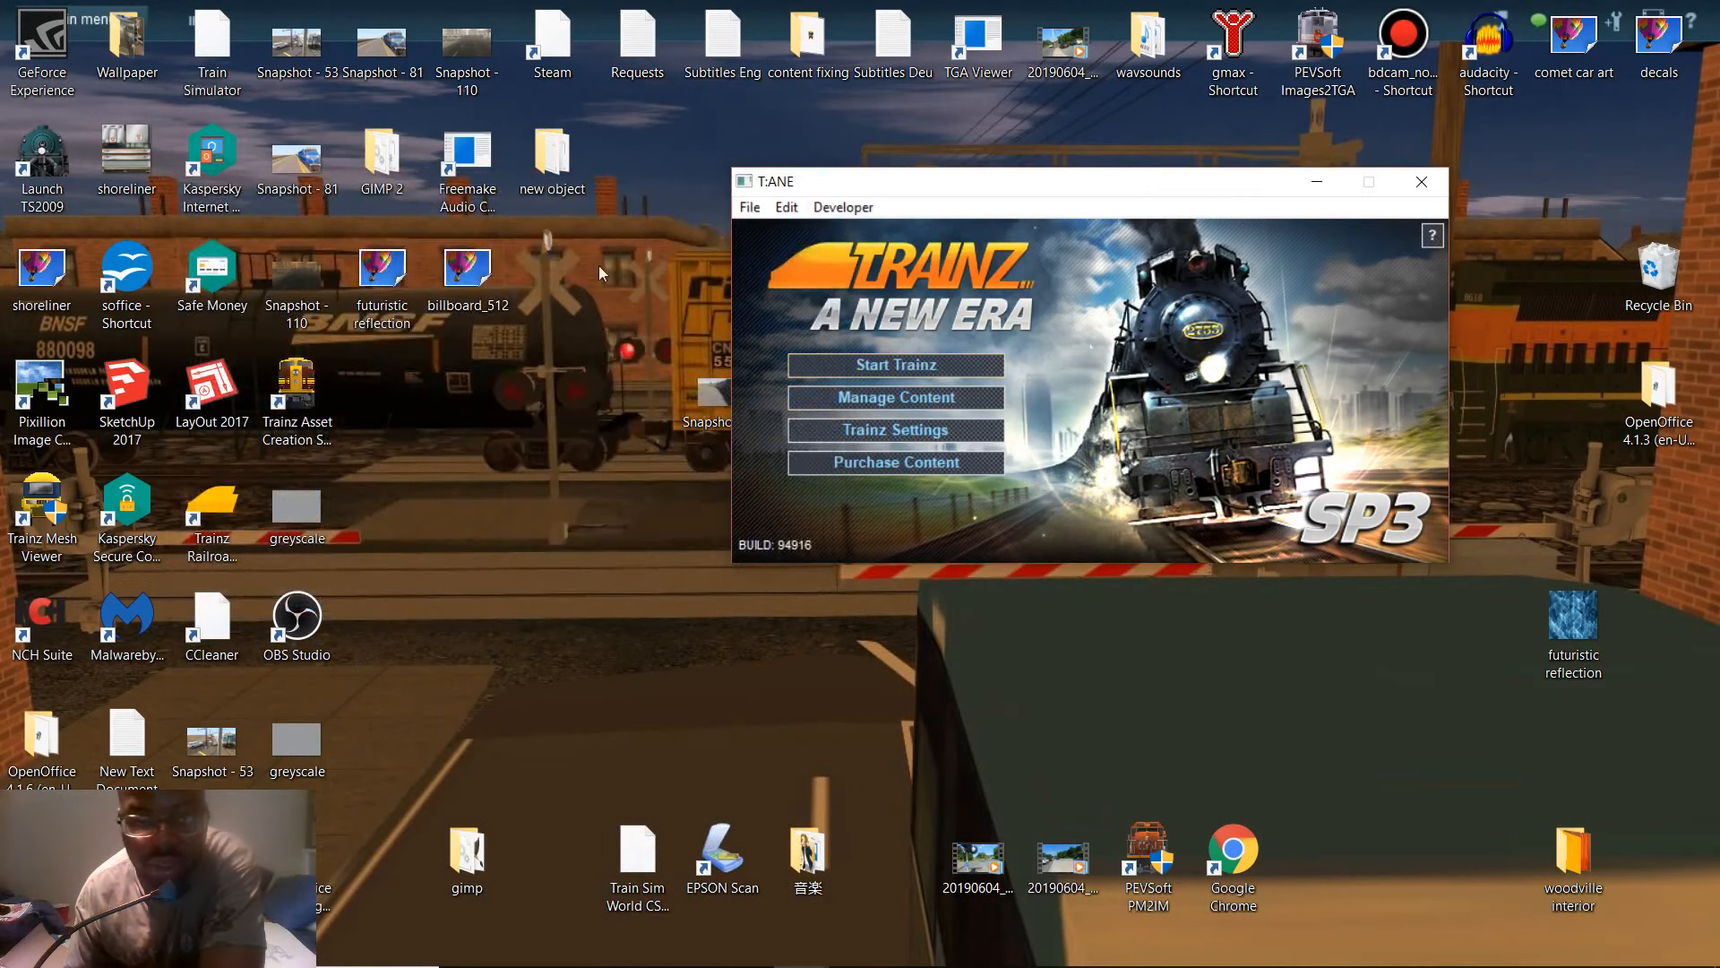
right_click(401, 274)
click(568, 733)
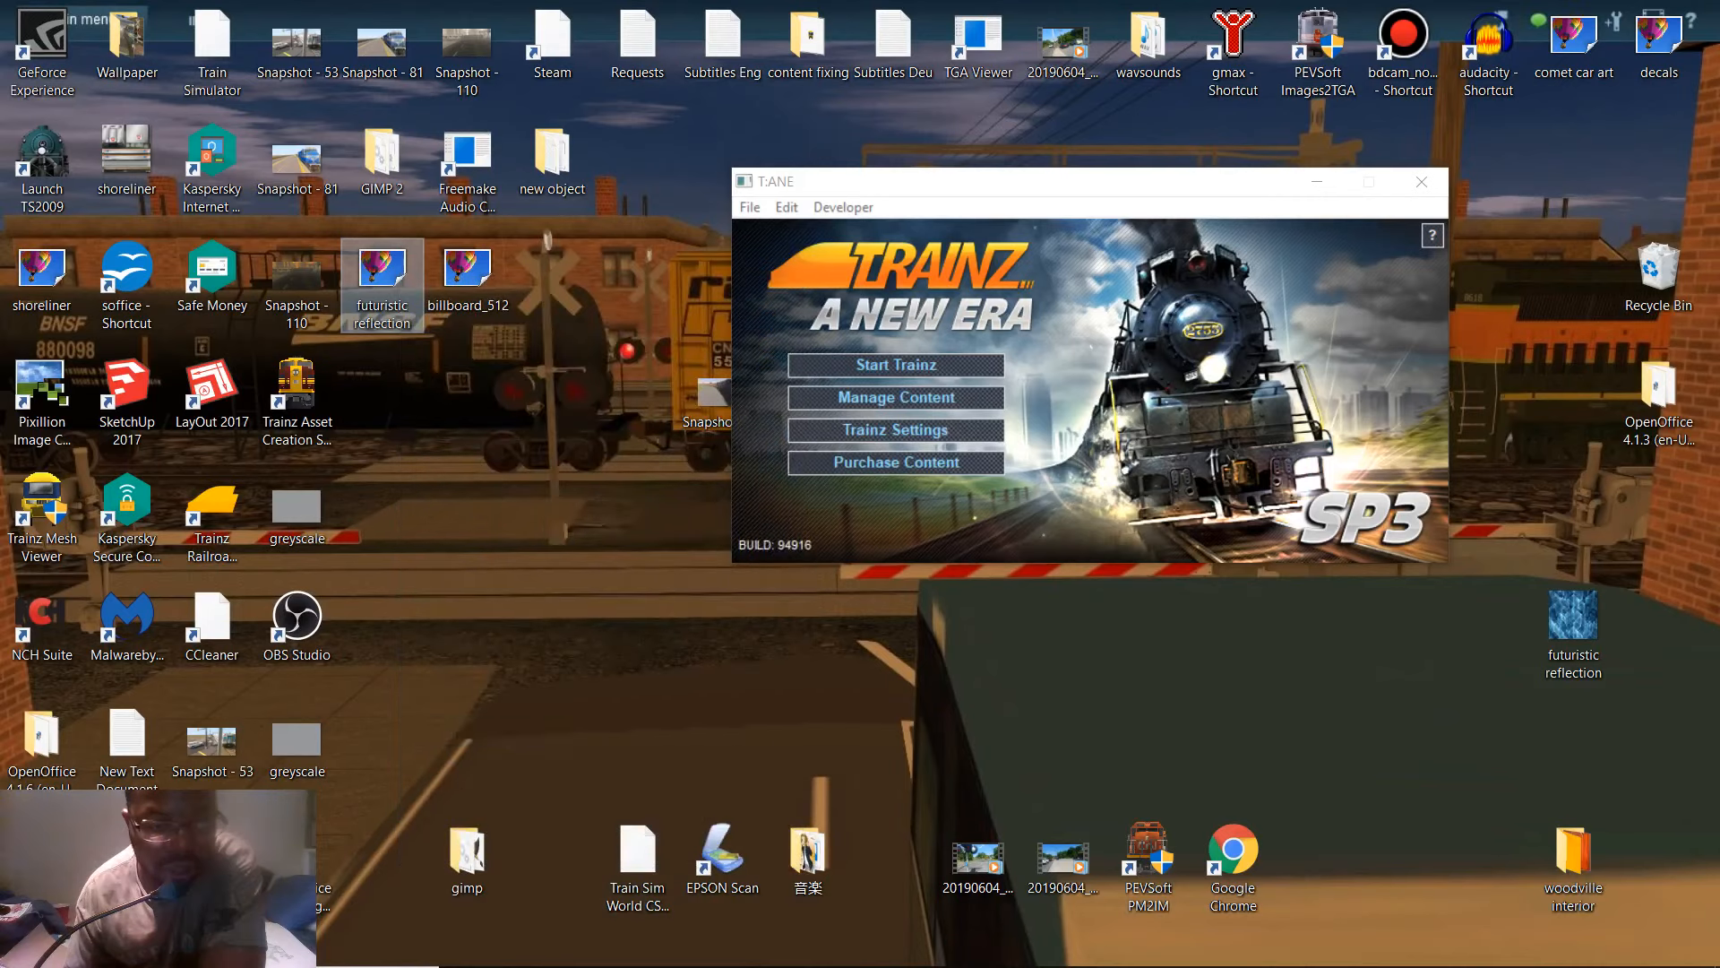
mouse_move(847, 957)
mouse_move(906, 943)
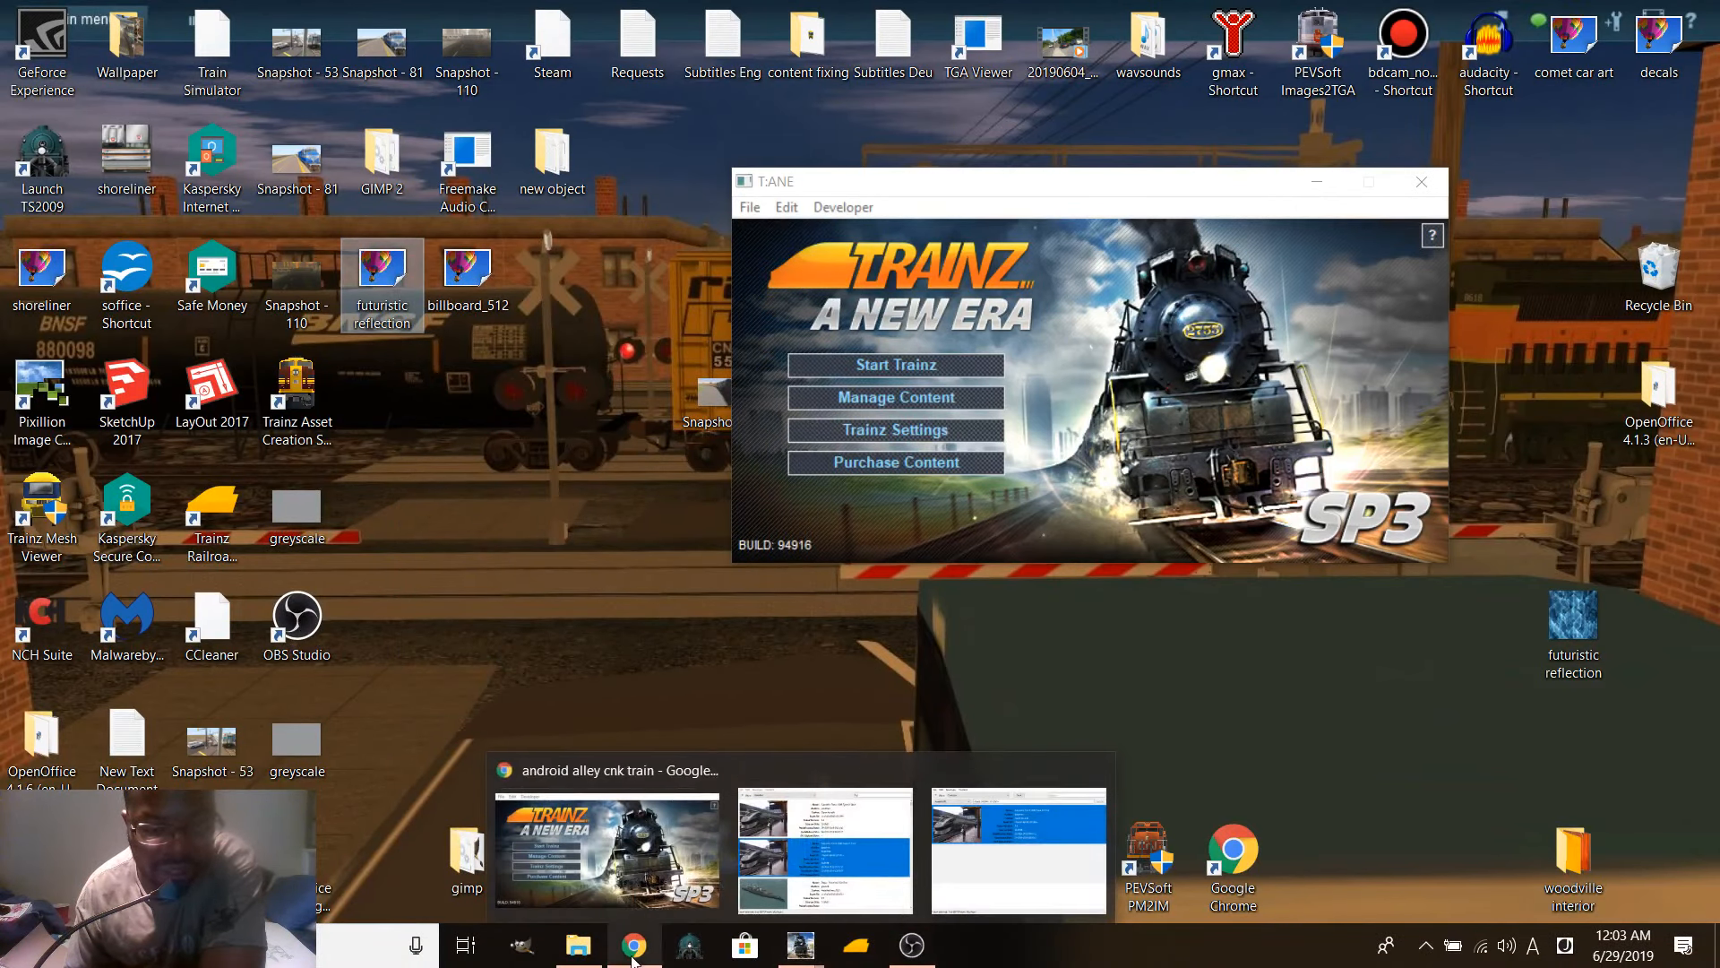
mouse_move(579, 948)
click(591, 890)
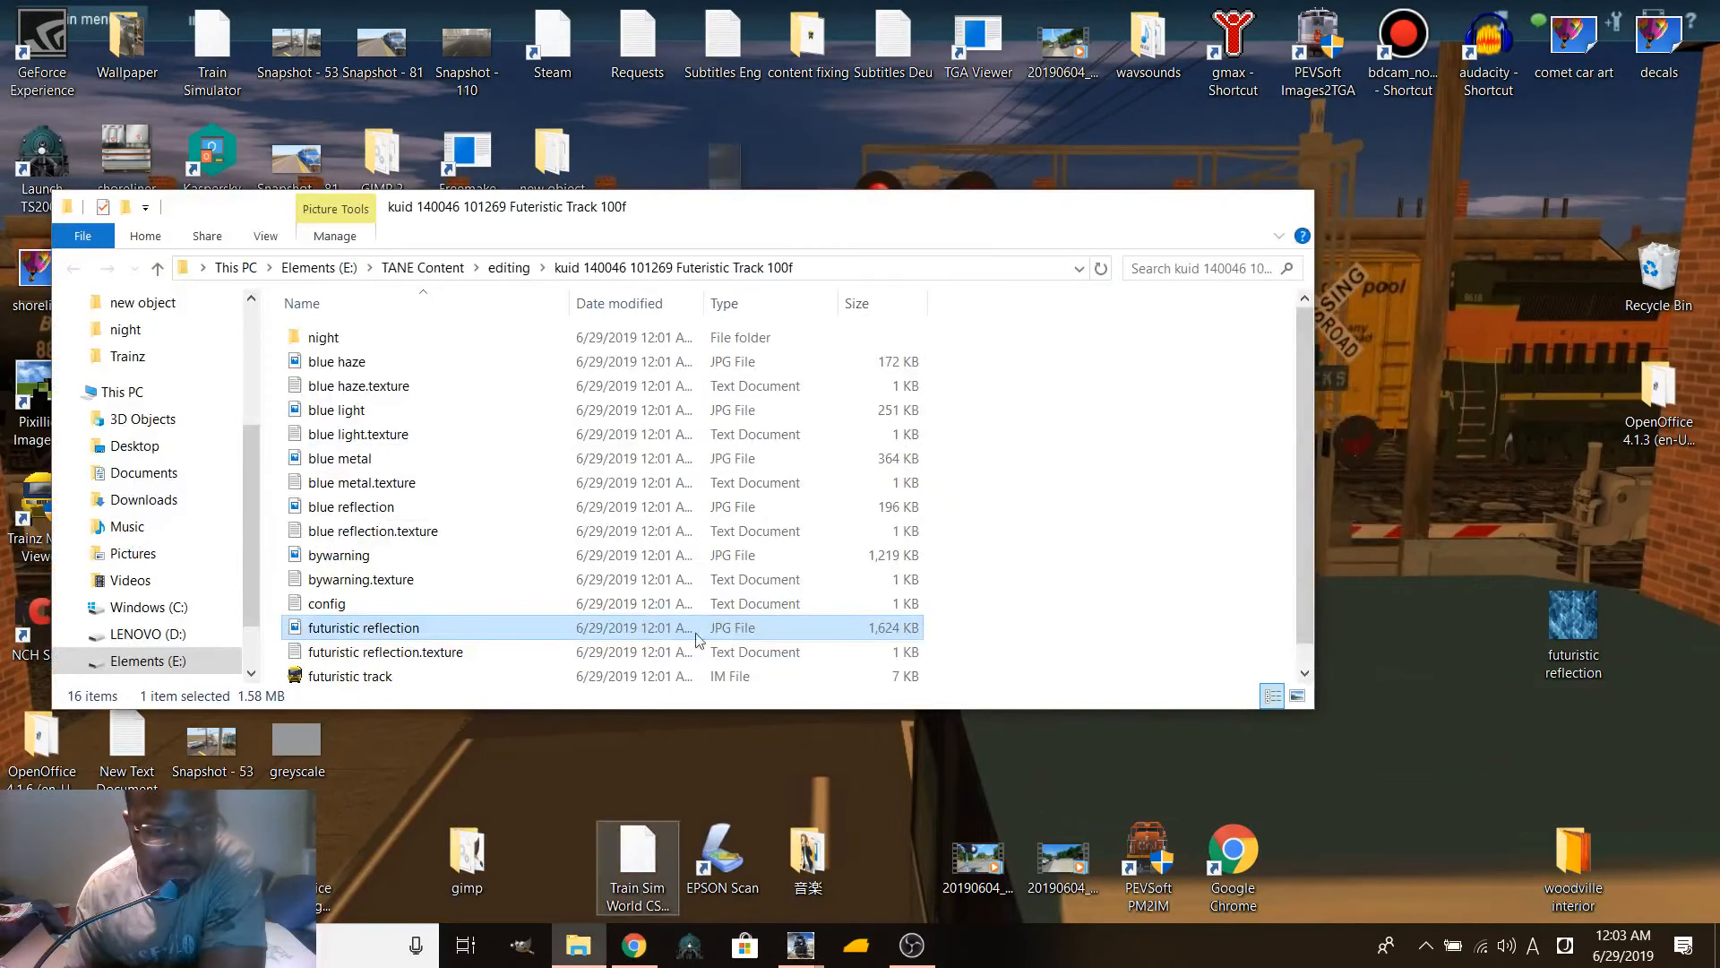
right_click(970, 515)
click(1022, 671)
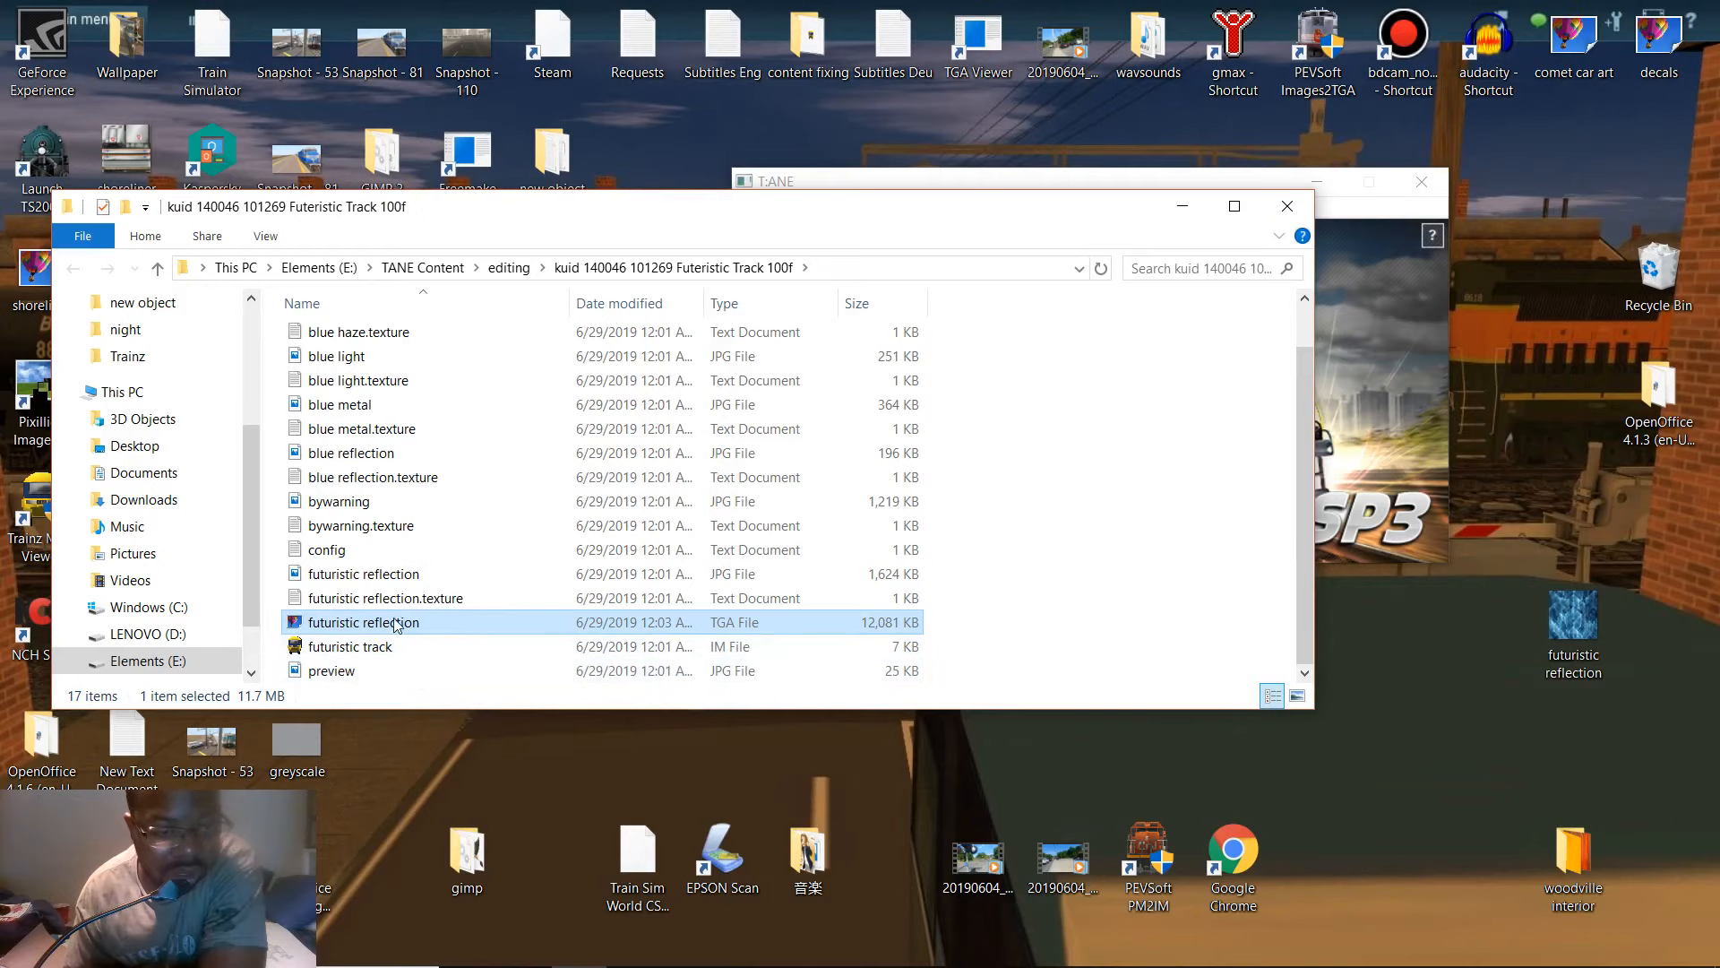
right_click(400, 575)
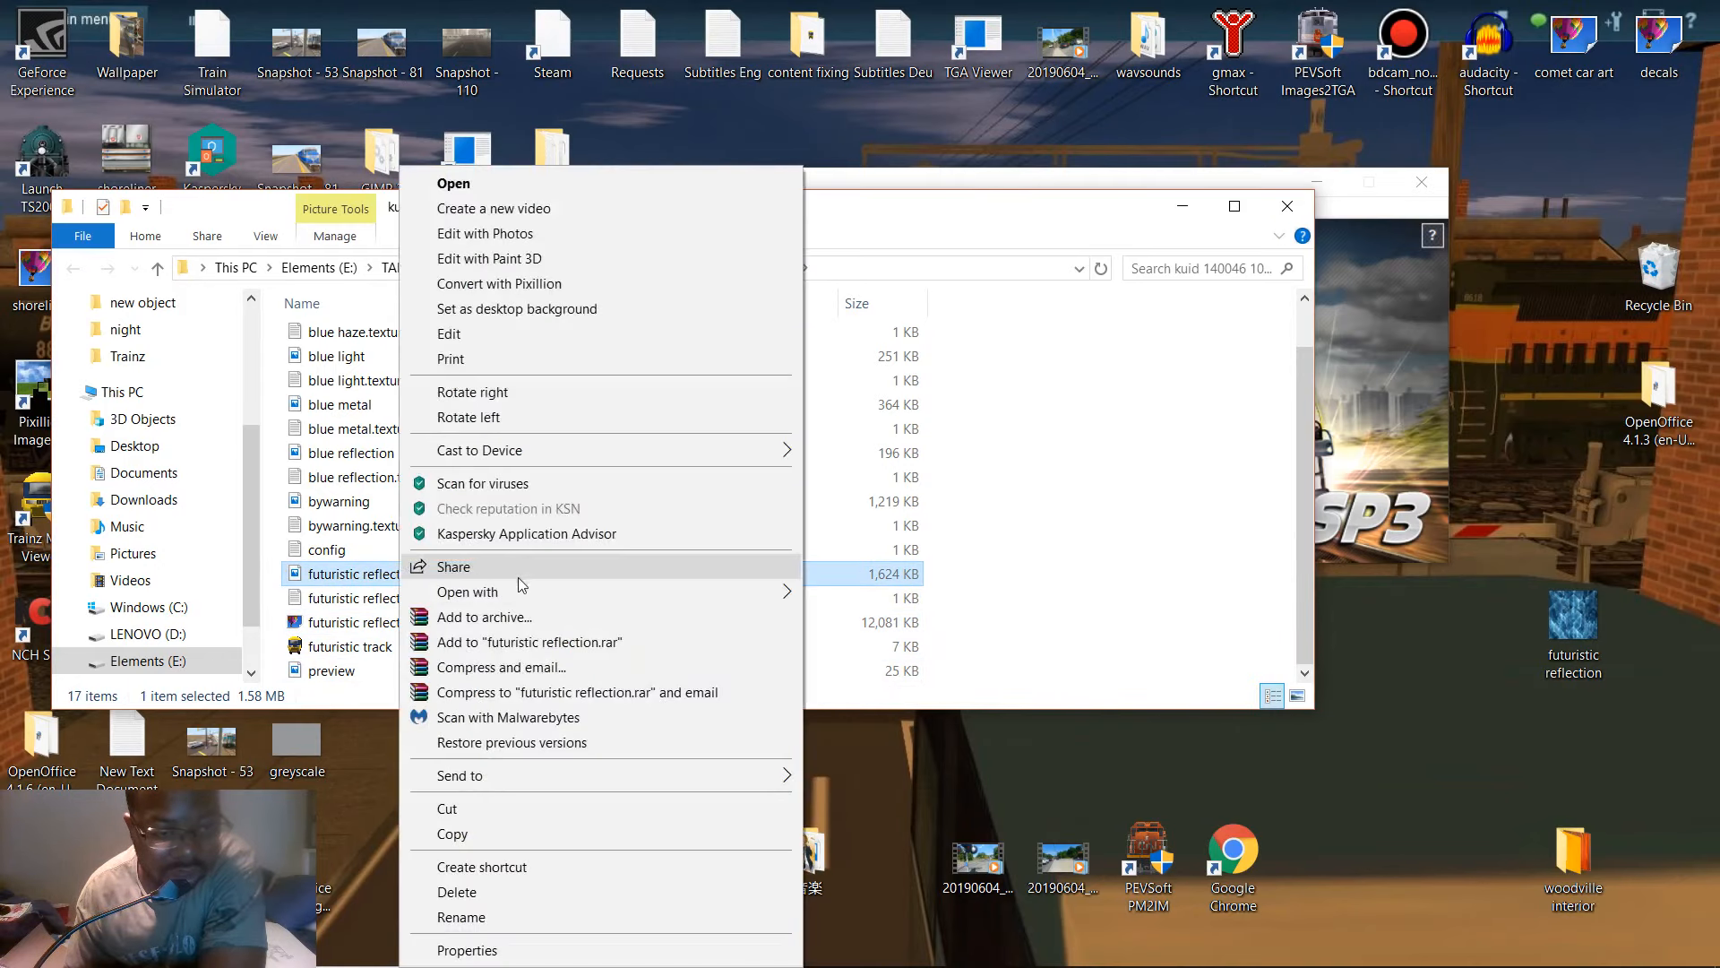
click(568, 892)
- Change the Primary entry in futuristic reflection.texture to futuristic reflection.tga, then save and close the file
click(398, 600)
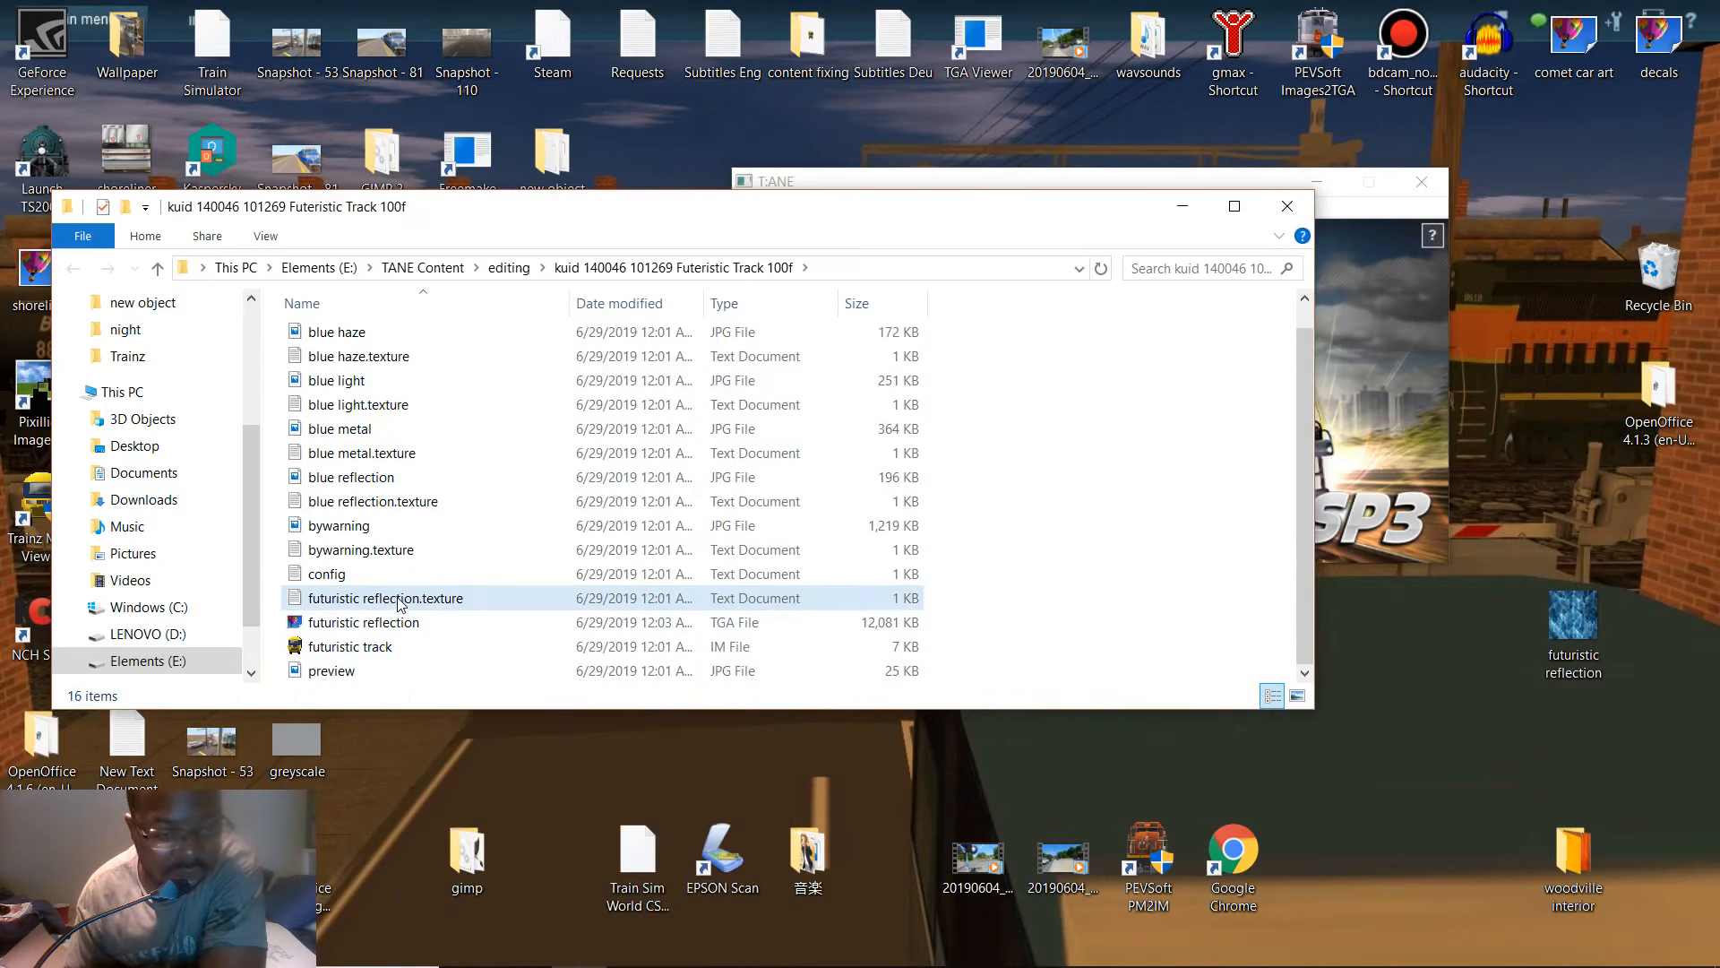
double_click(400, 599)
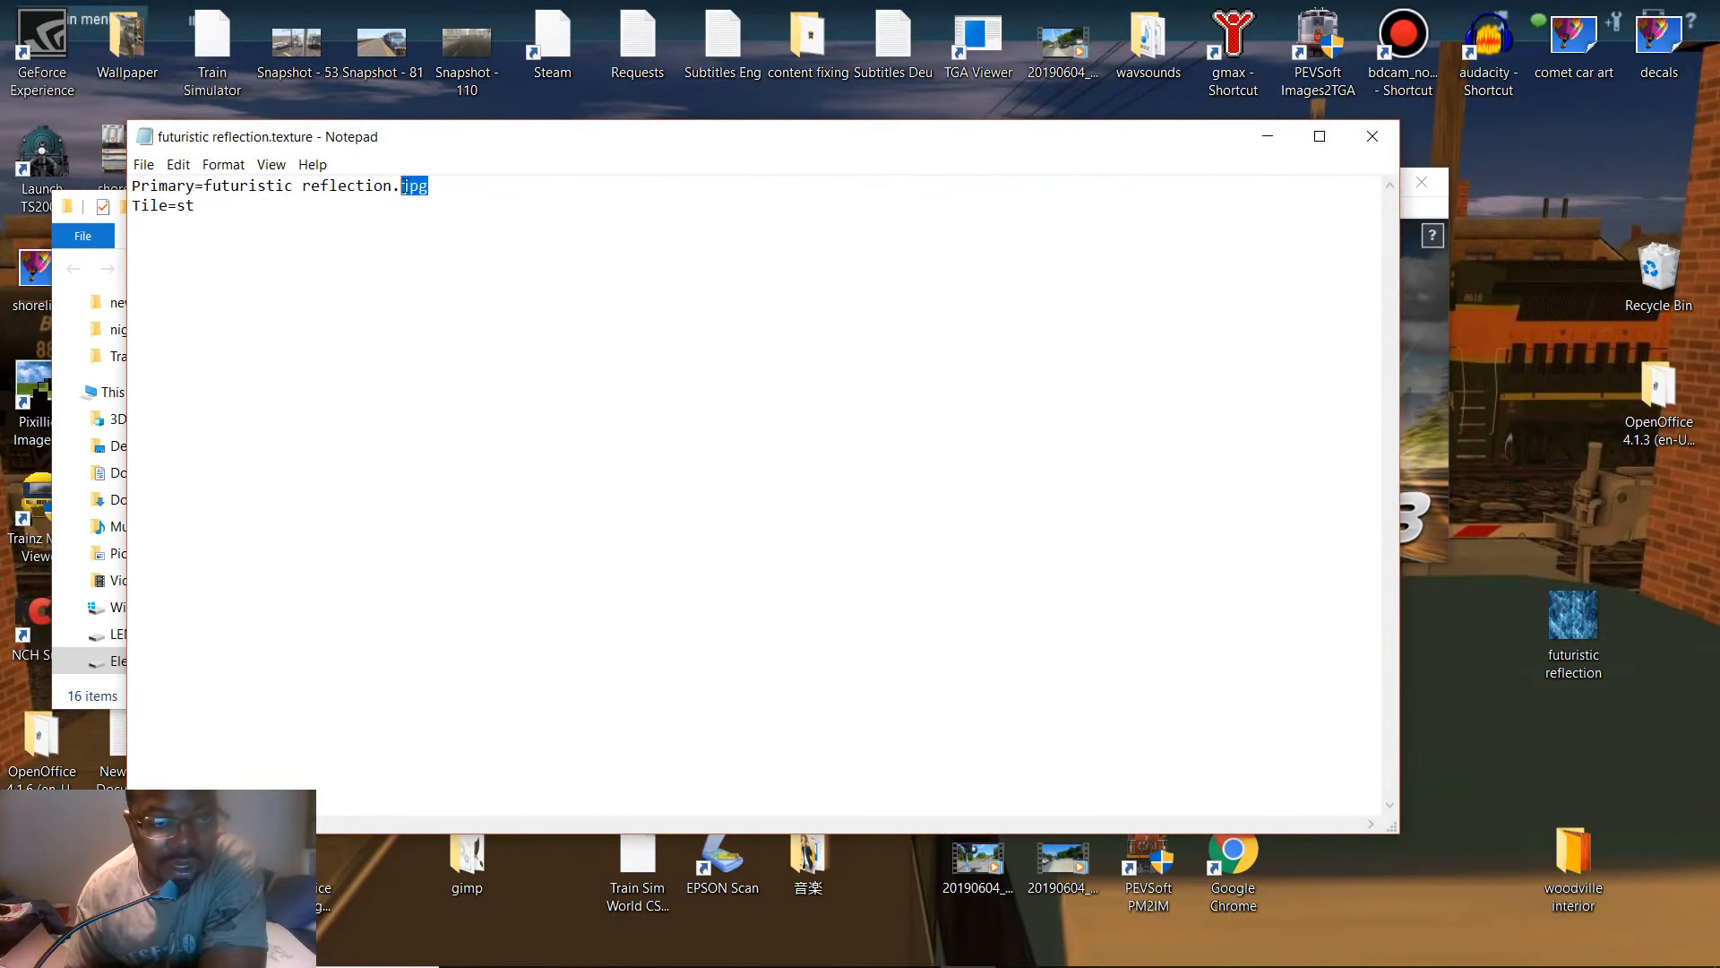
text(tga)
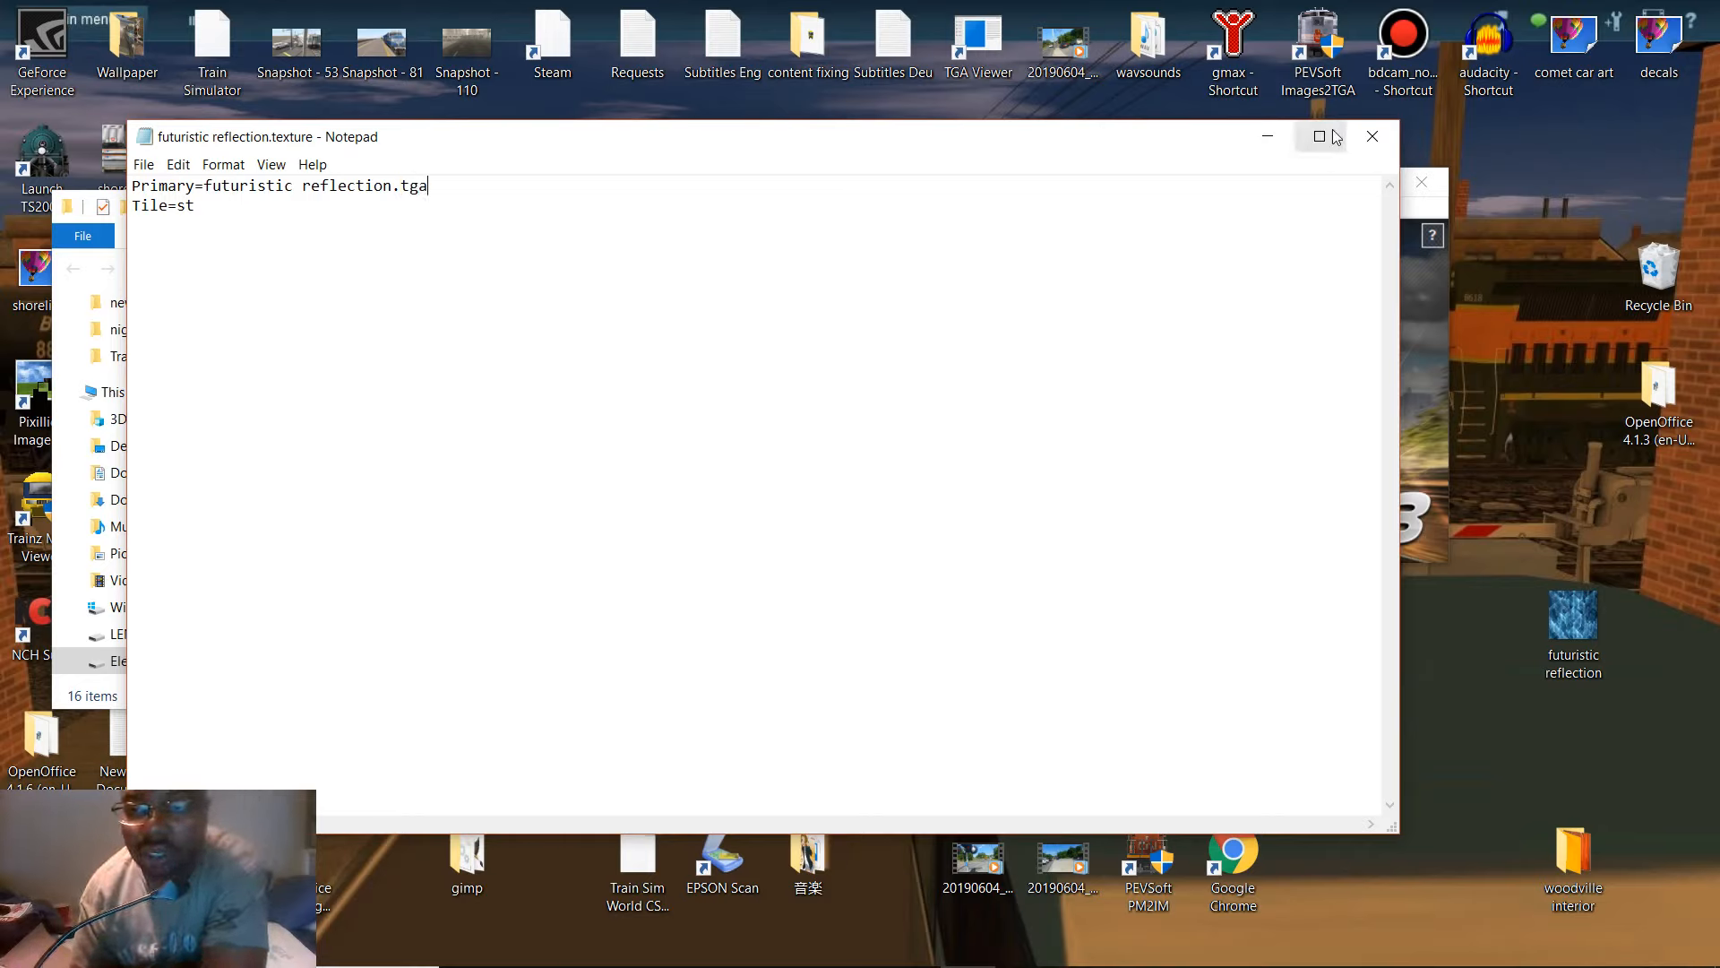
click(1372, 136)
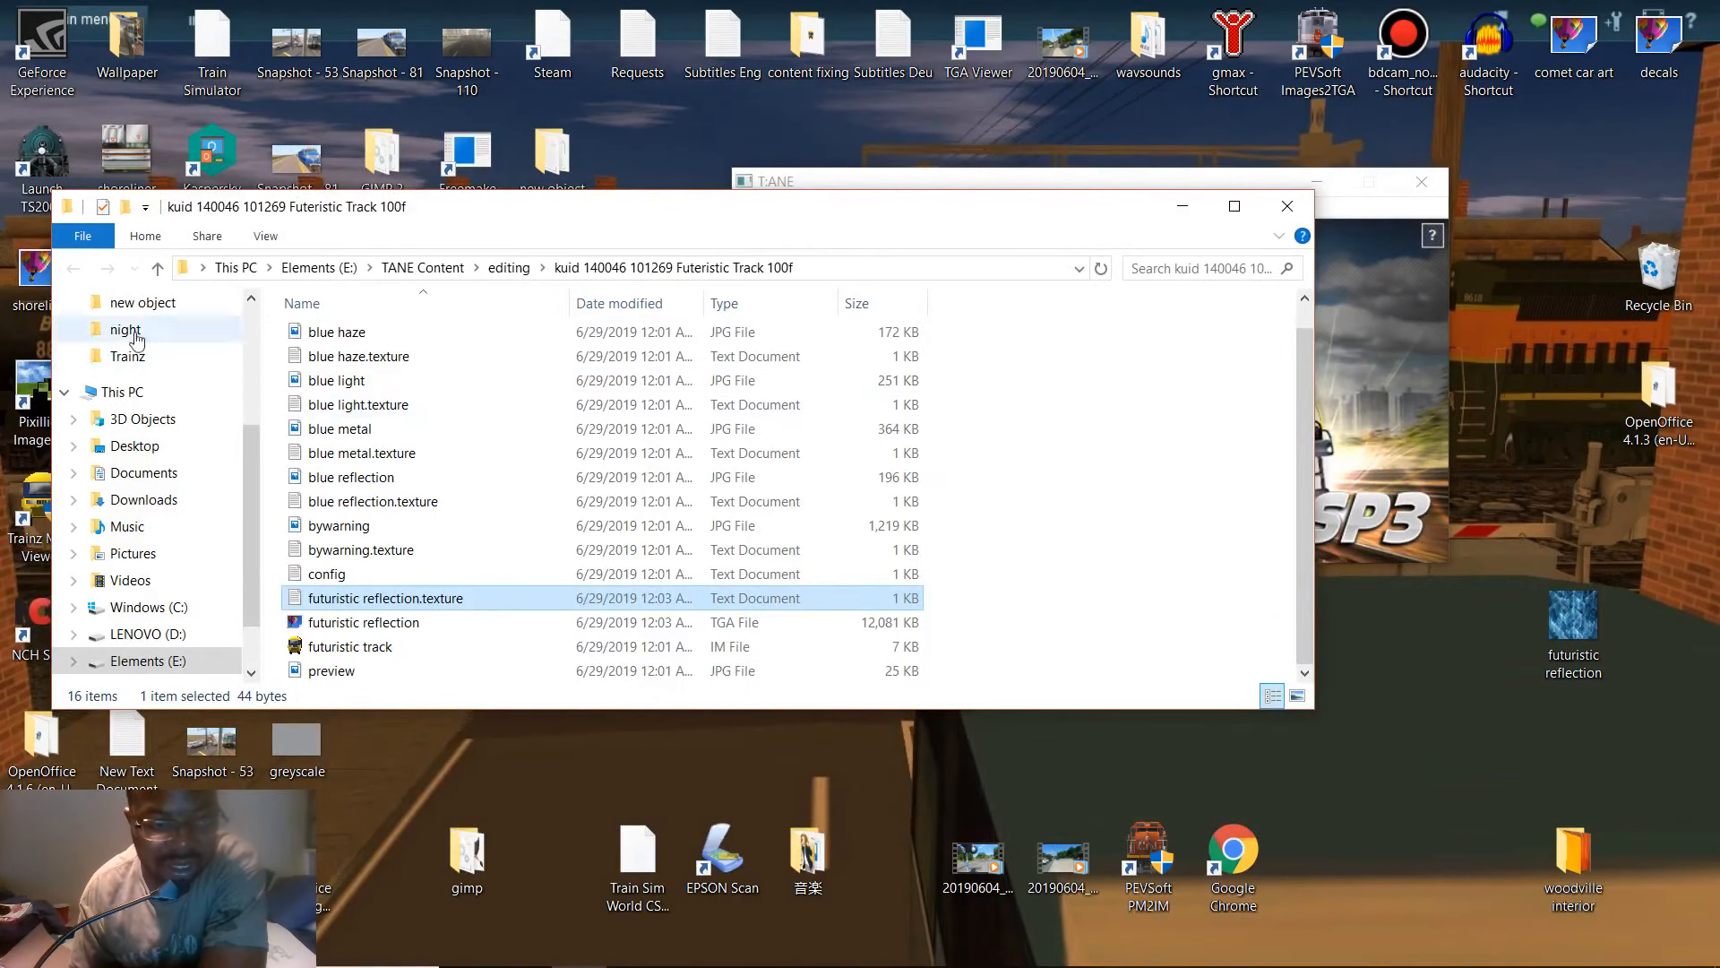
- Replace the futuristic reflection JPG in the asset's night folder with the copied TGA file
scroll(394, 385, up, 1)
click(309, 338)
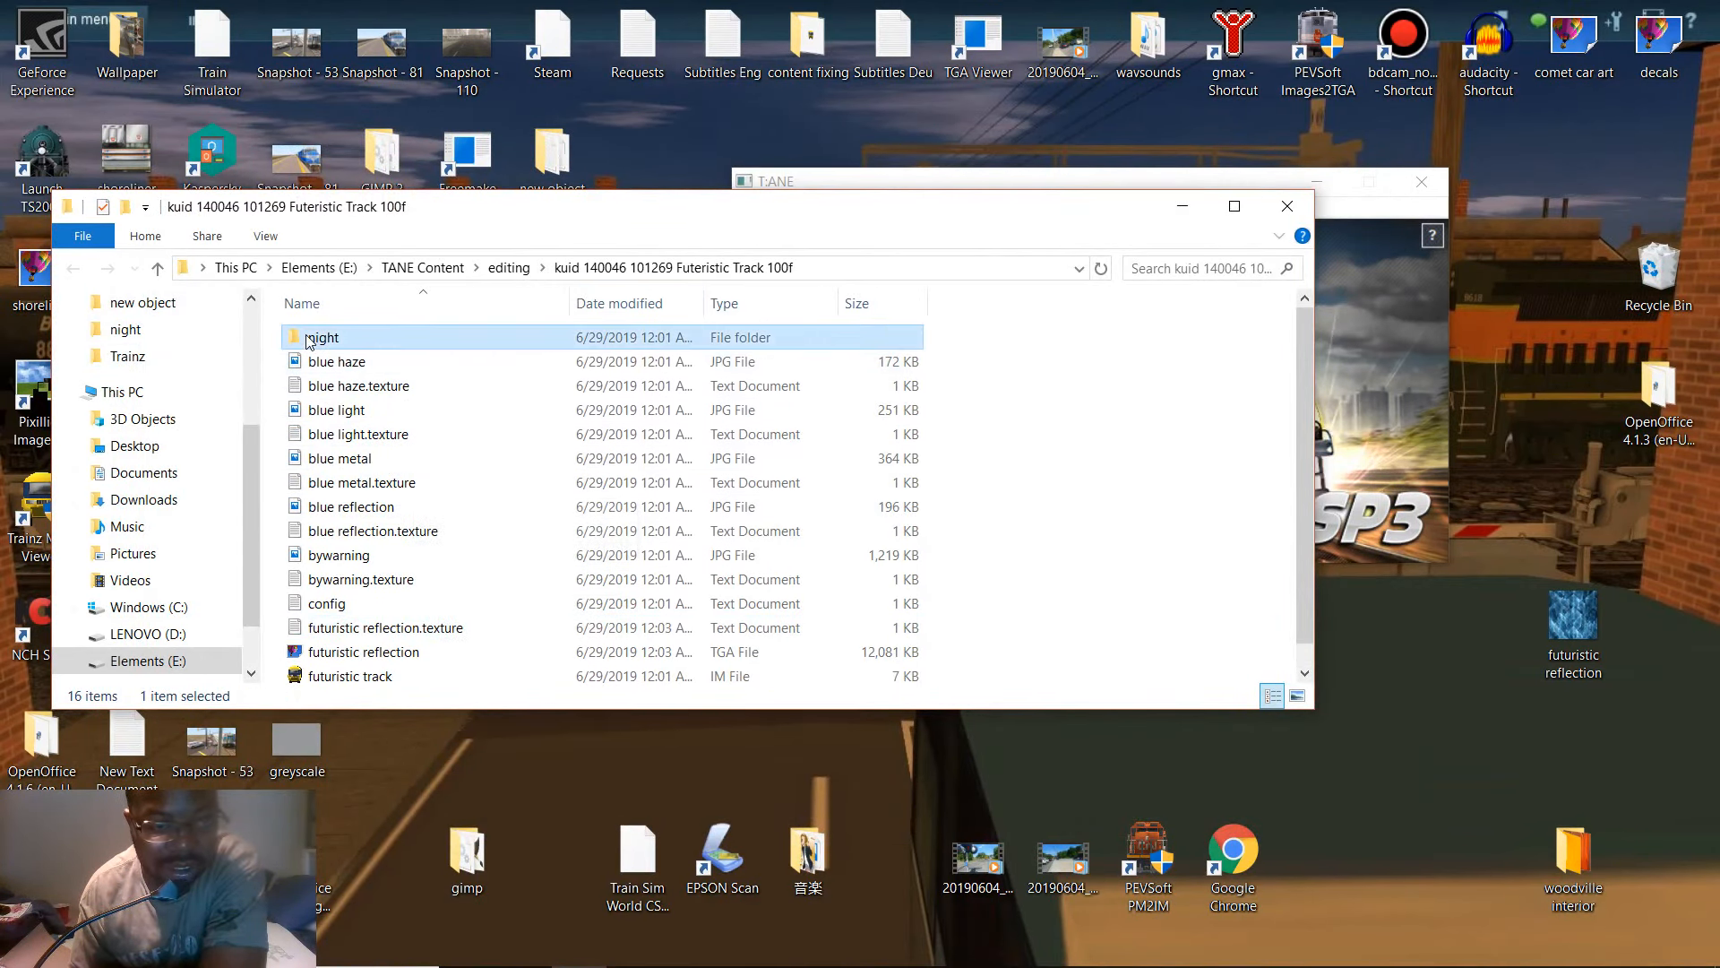
double_click(309, 339)
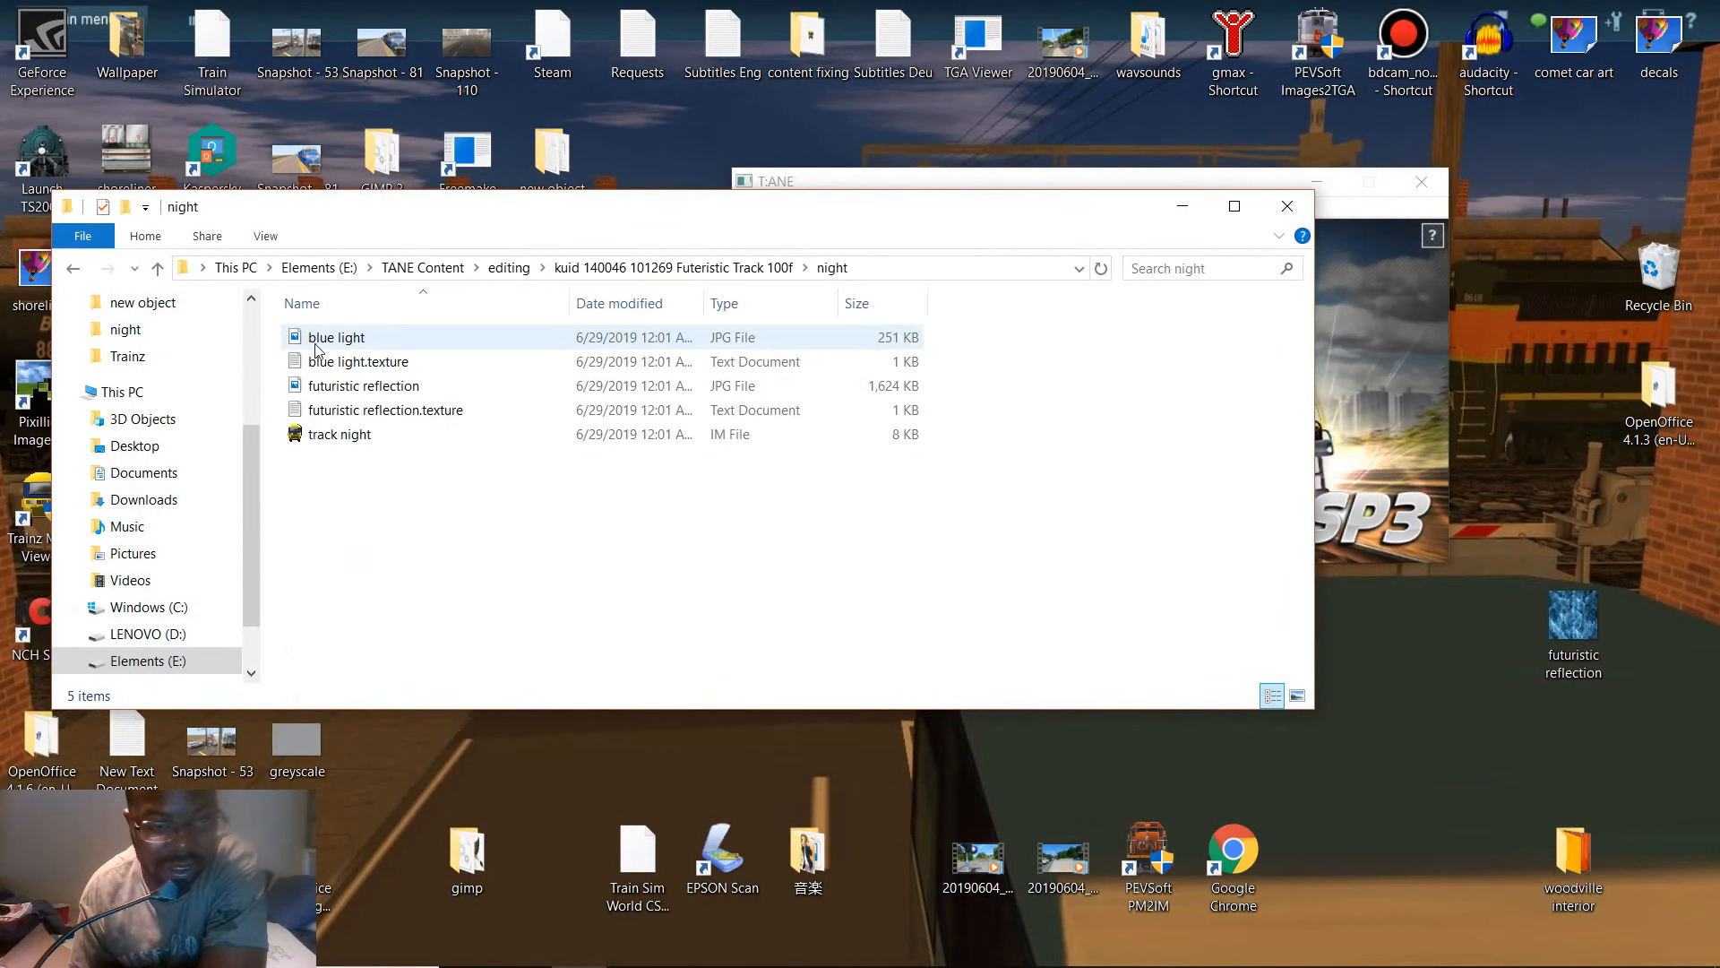
right_click(378, 393)
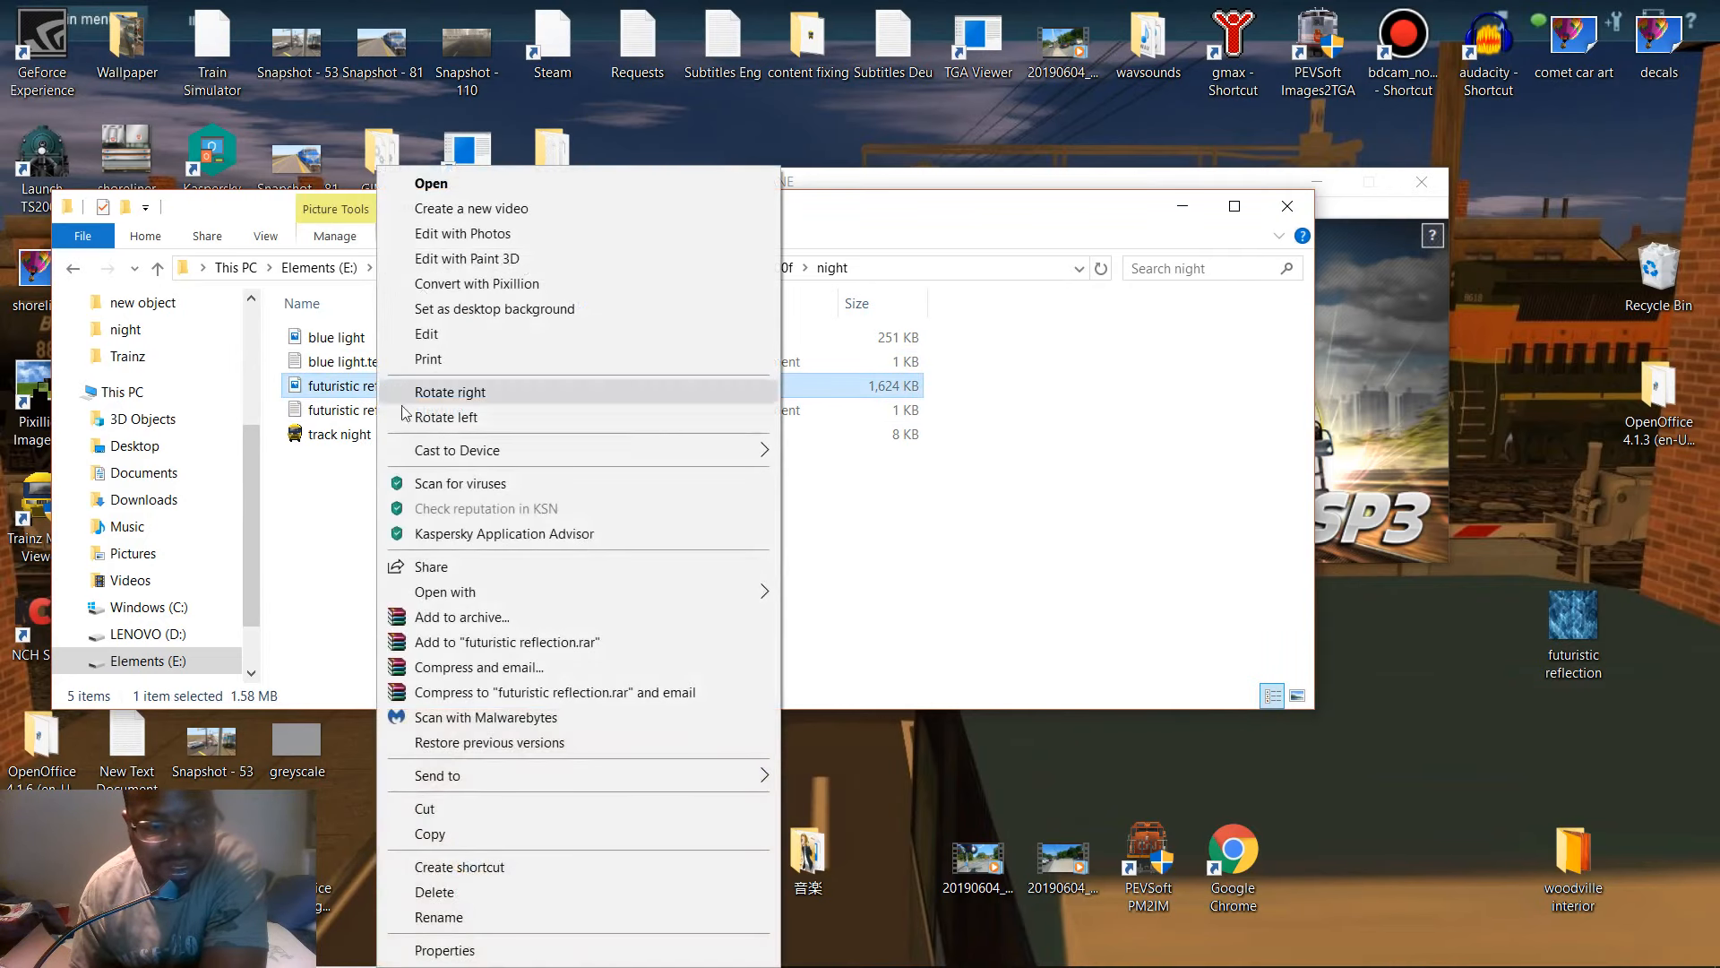
click(500, 891)
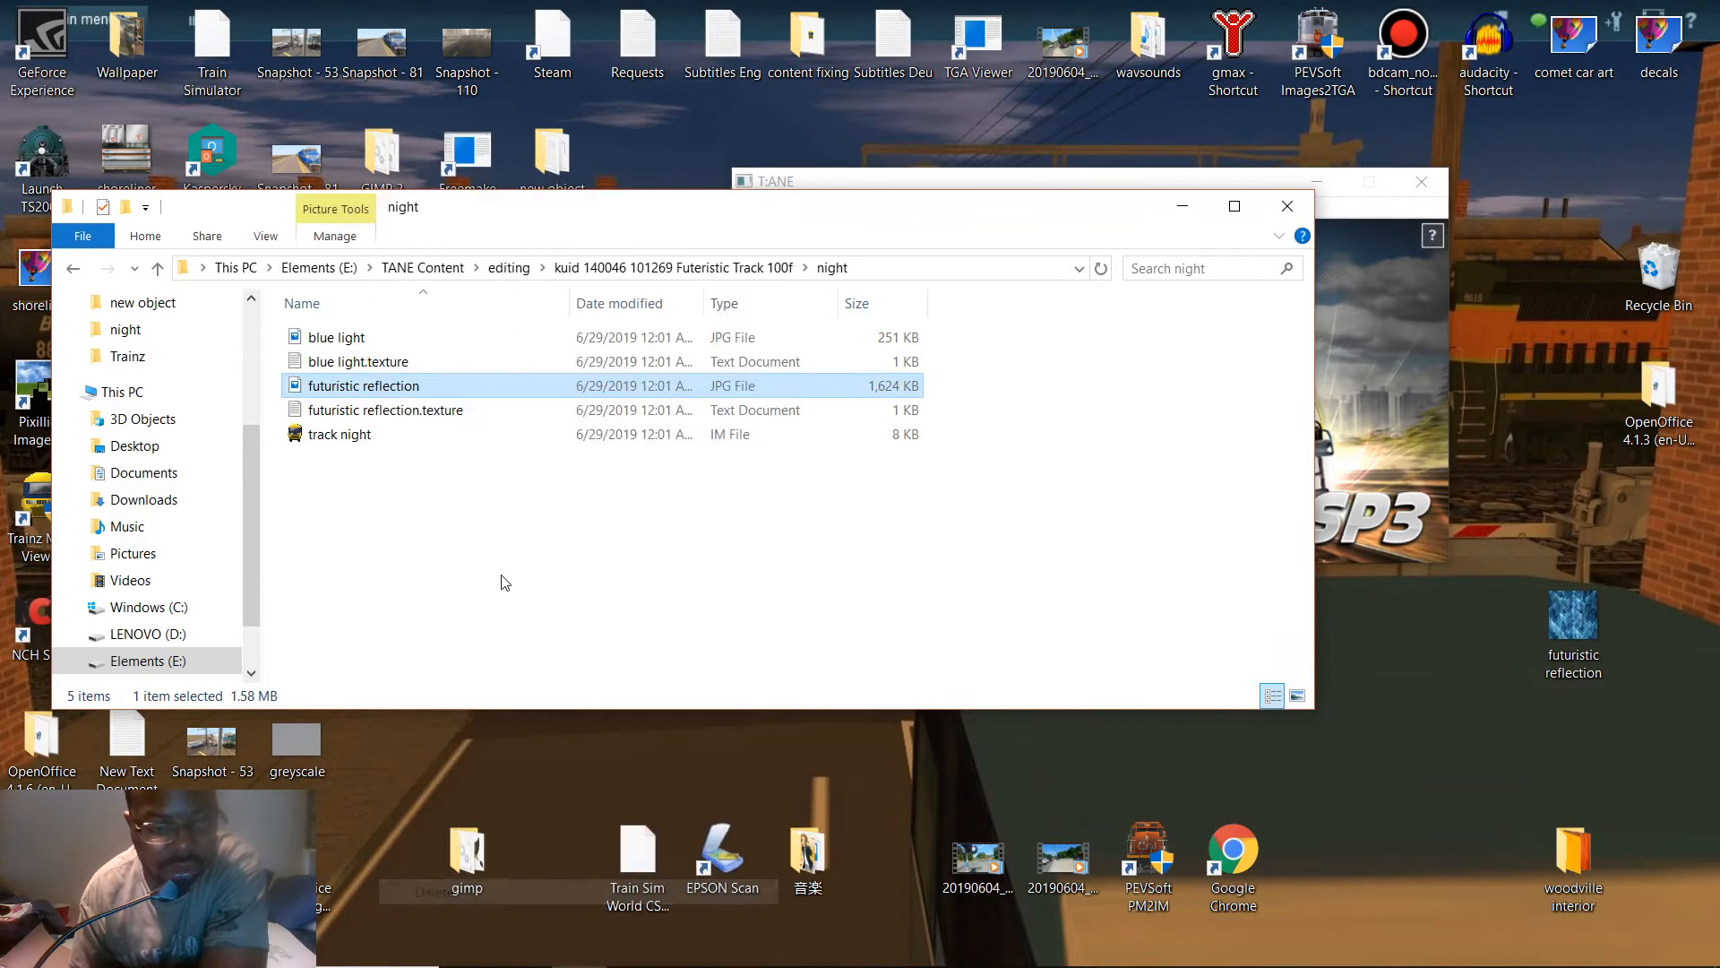
right_click(537, 510)
click(641, 668)
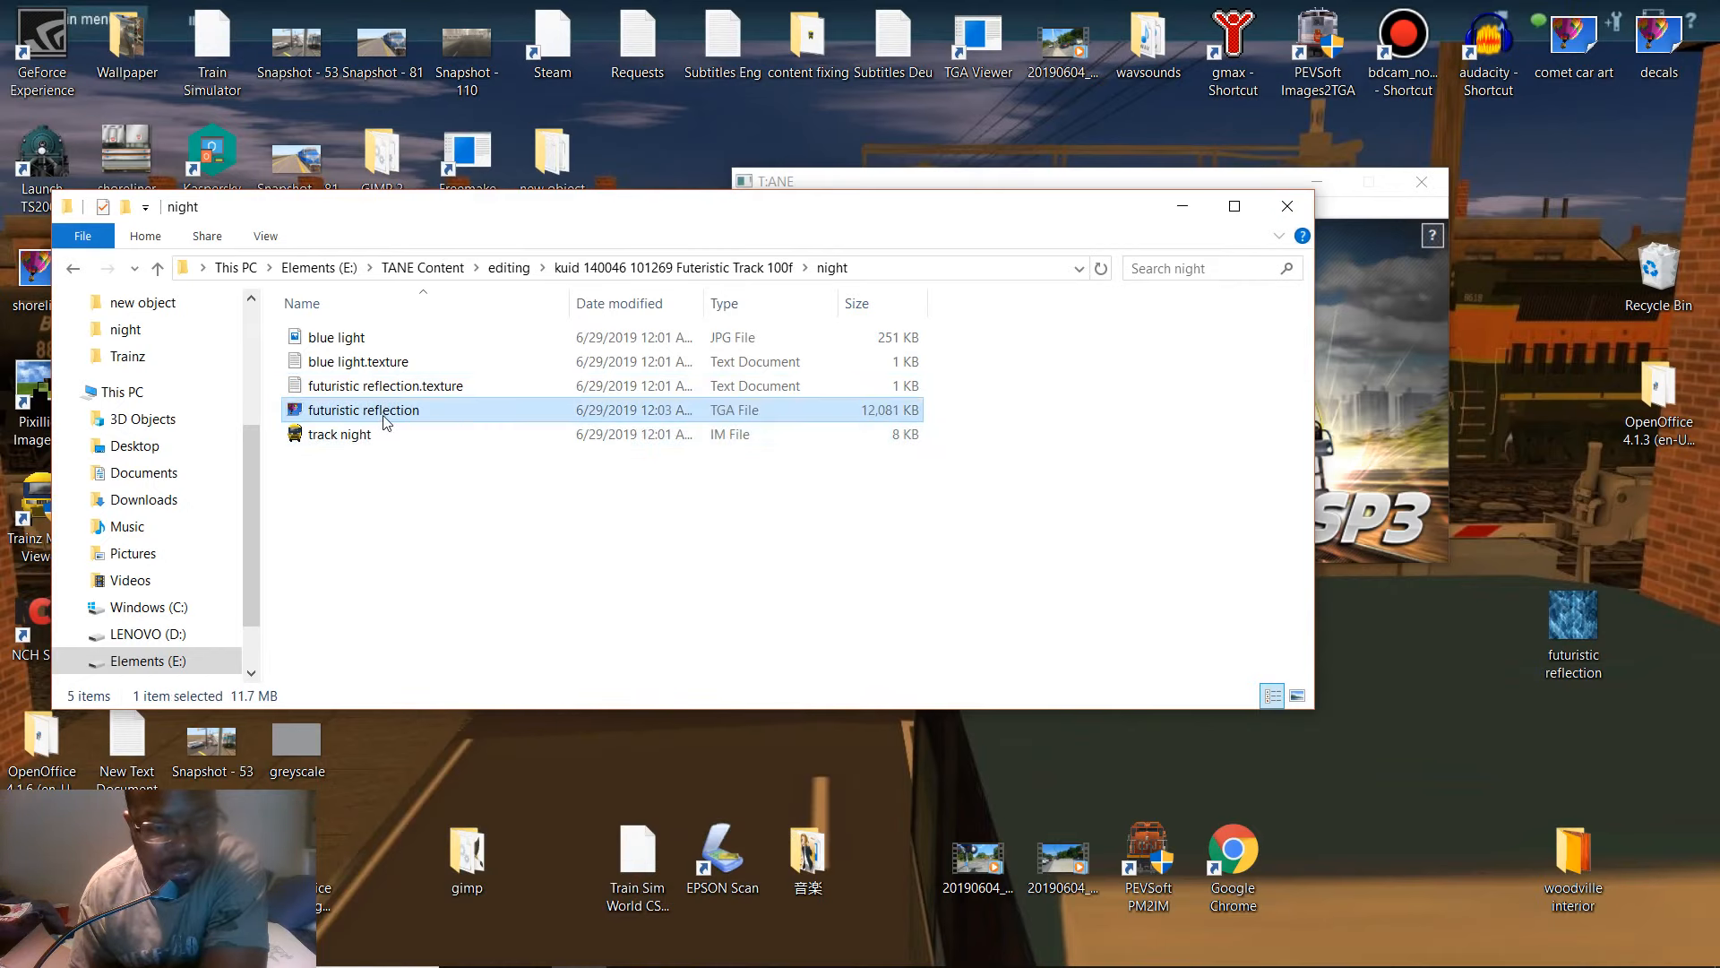
- Set Primary to futuristic reflection.tga in the night folder's futuristic reflection.texture, save it, and close the file and folder
click(408, 391)
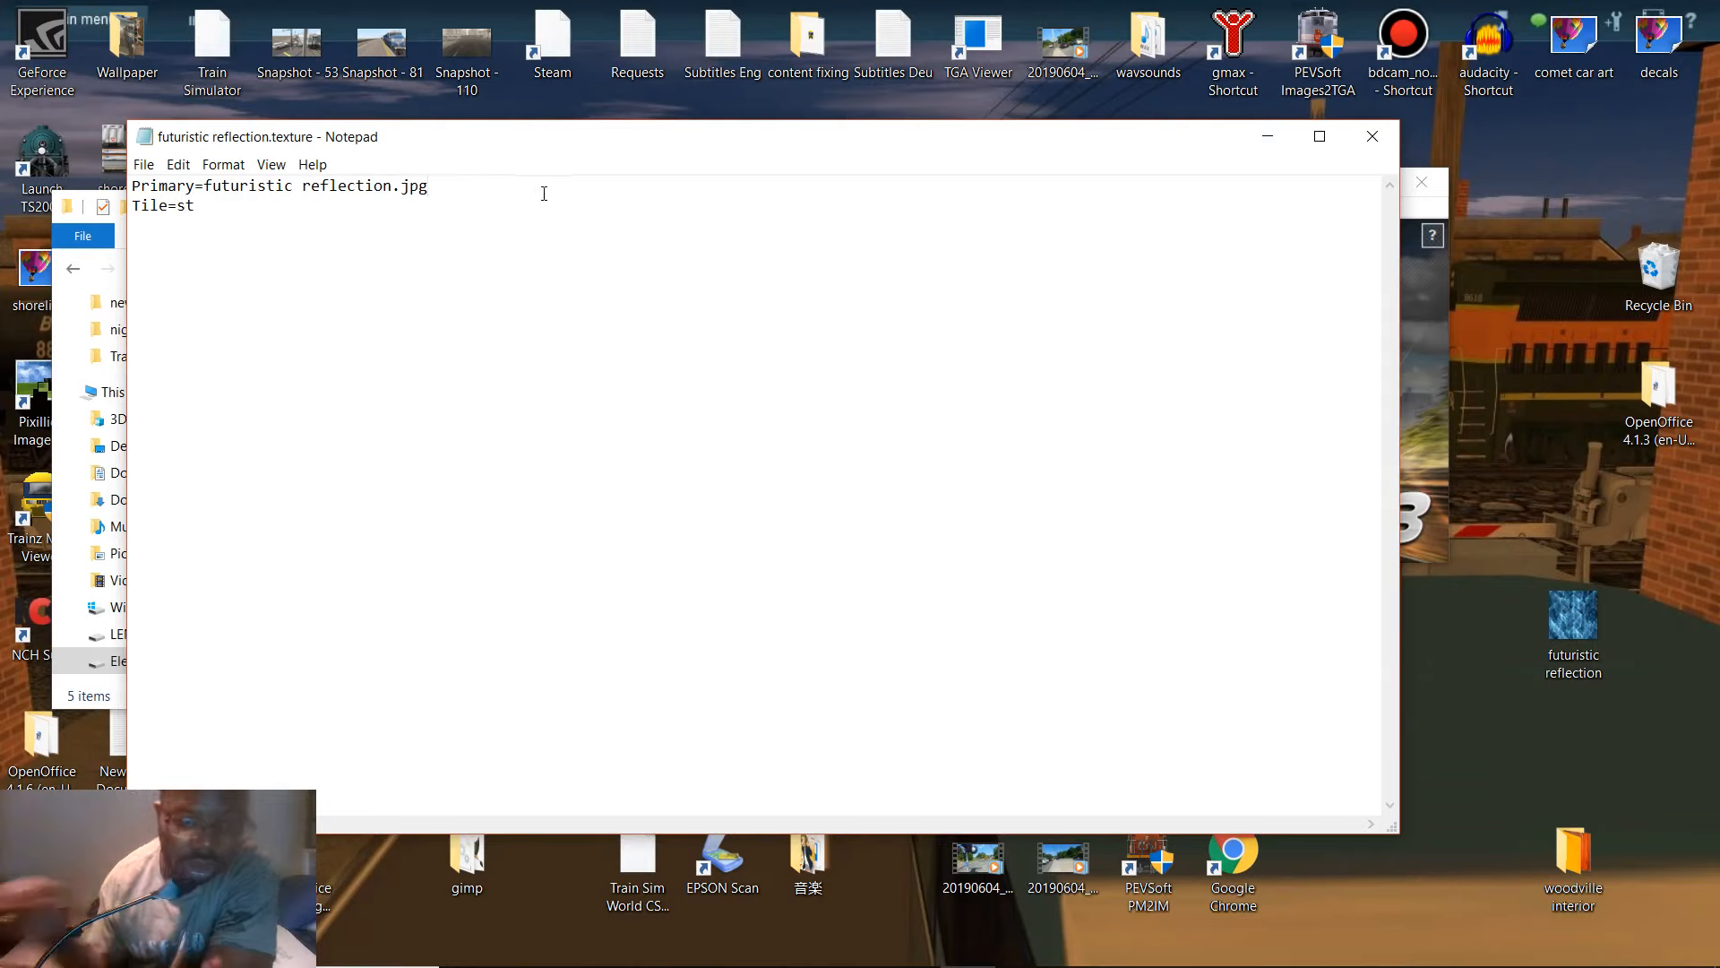
key(BackSpace)
key(BackSpace)
key(BackSpace)
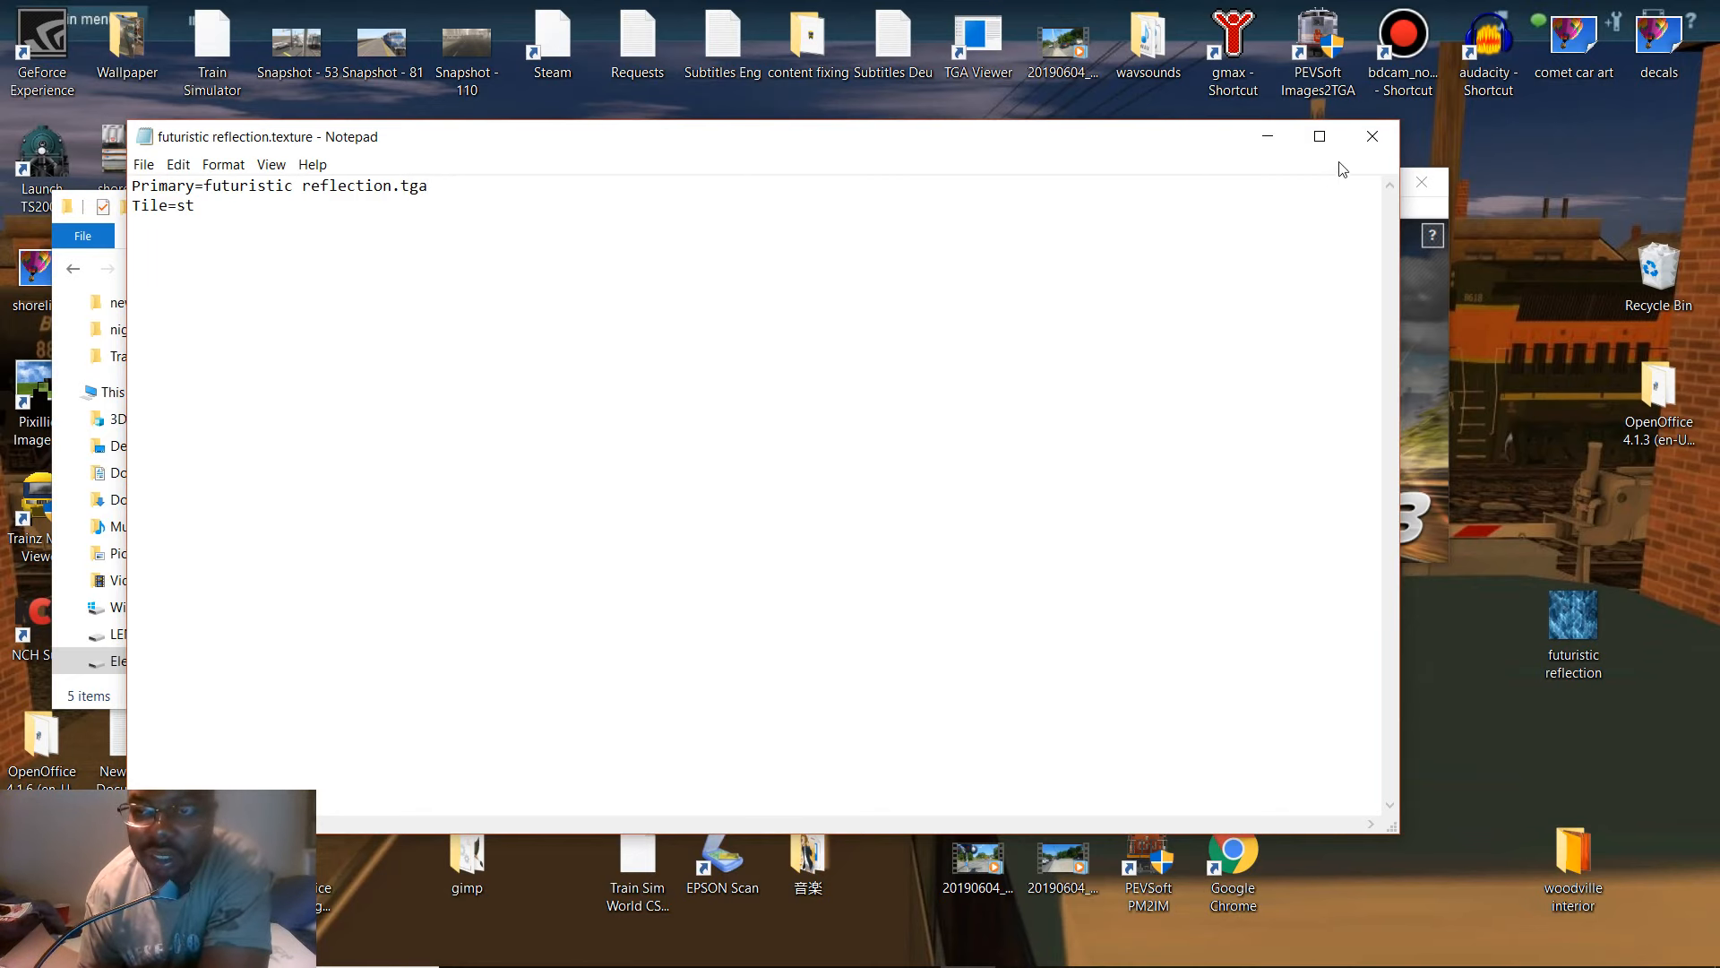
click(1372, 136)
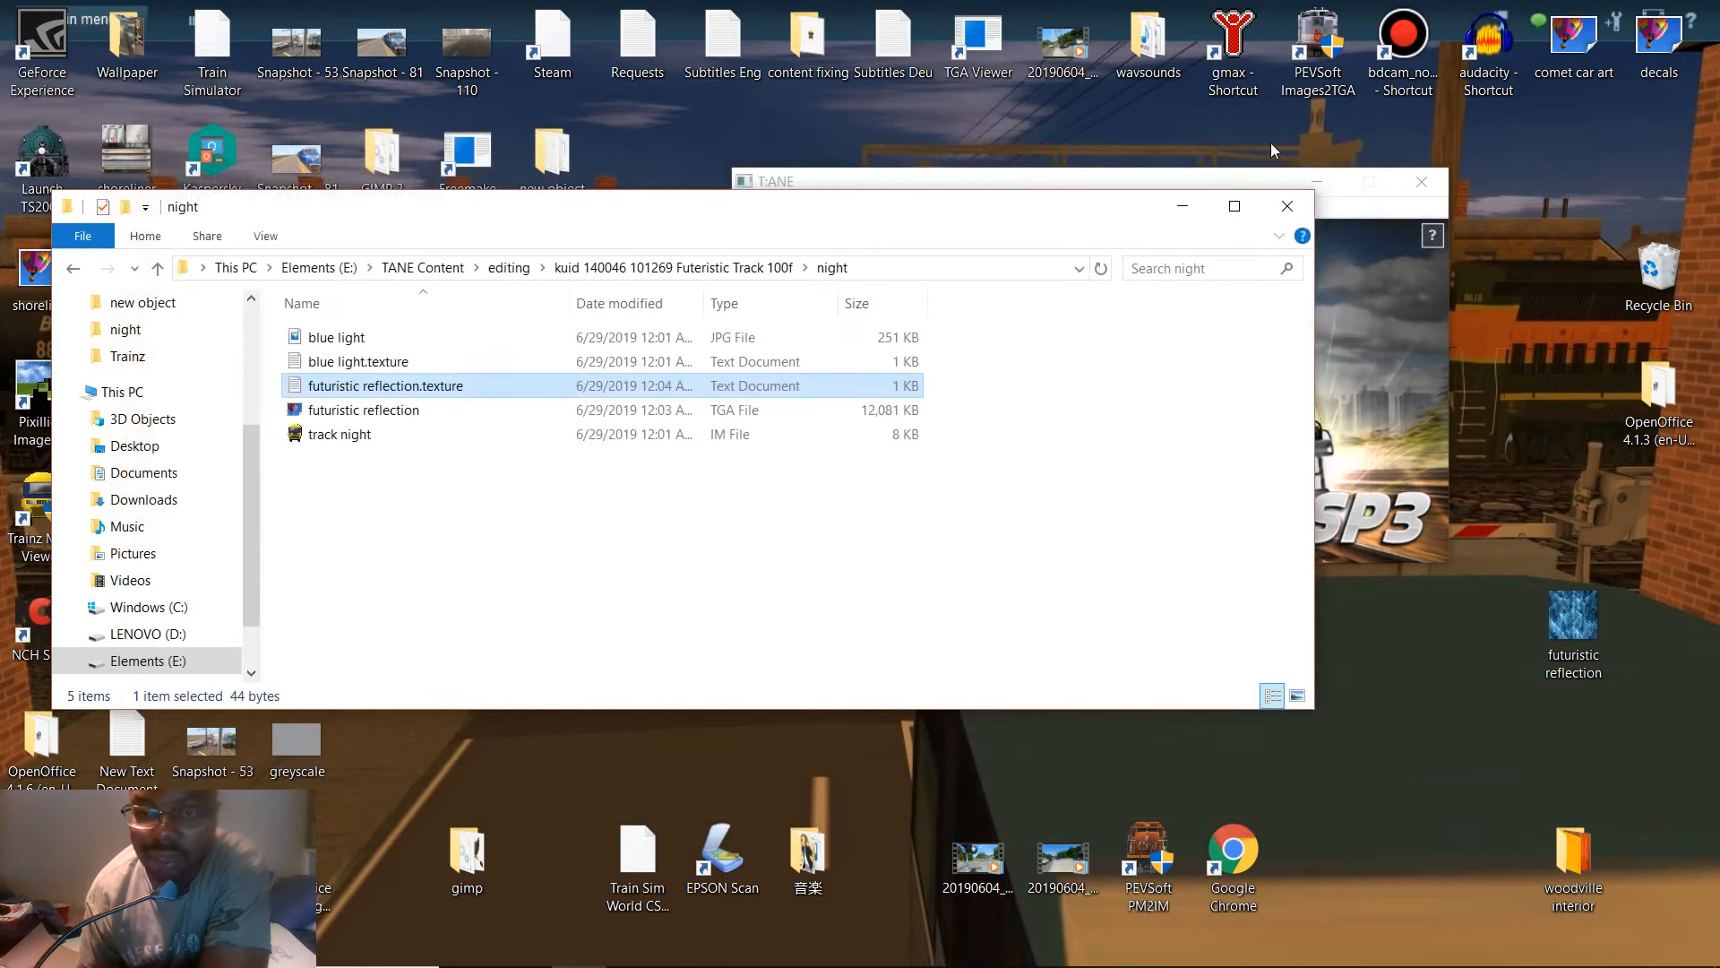
click(1286, 209)
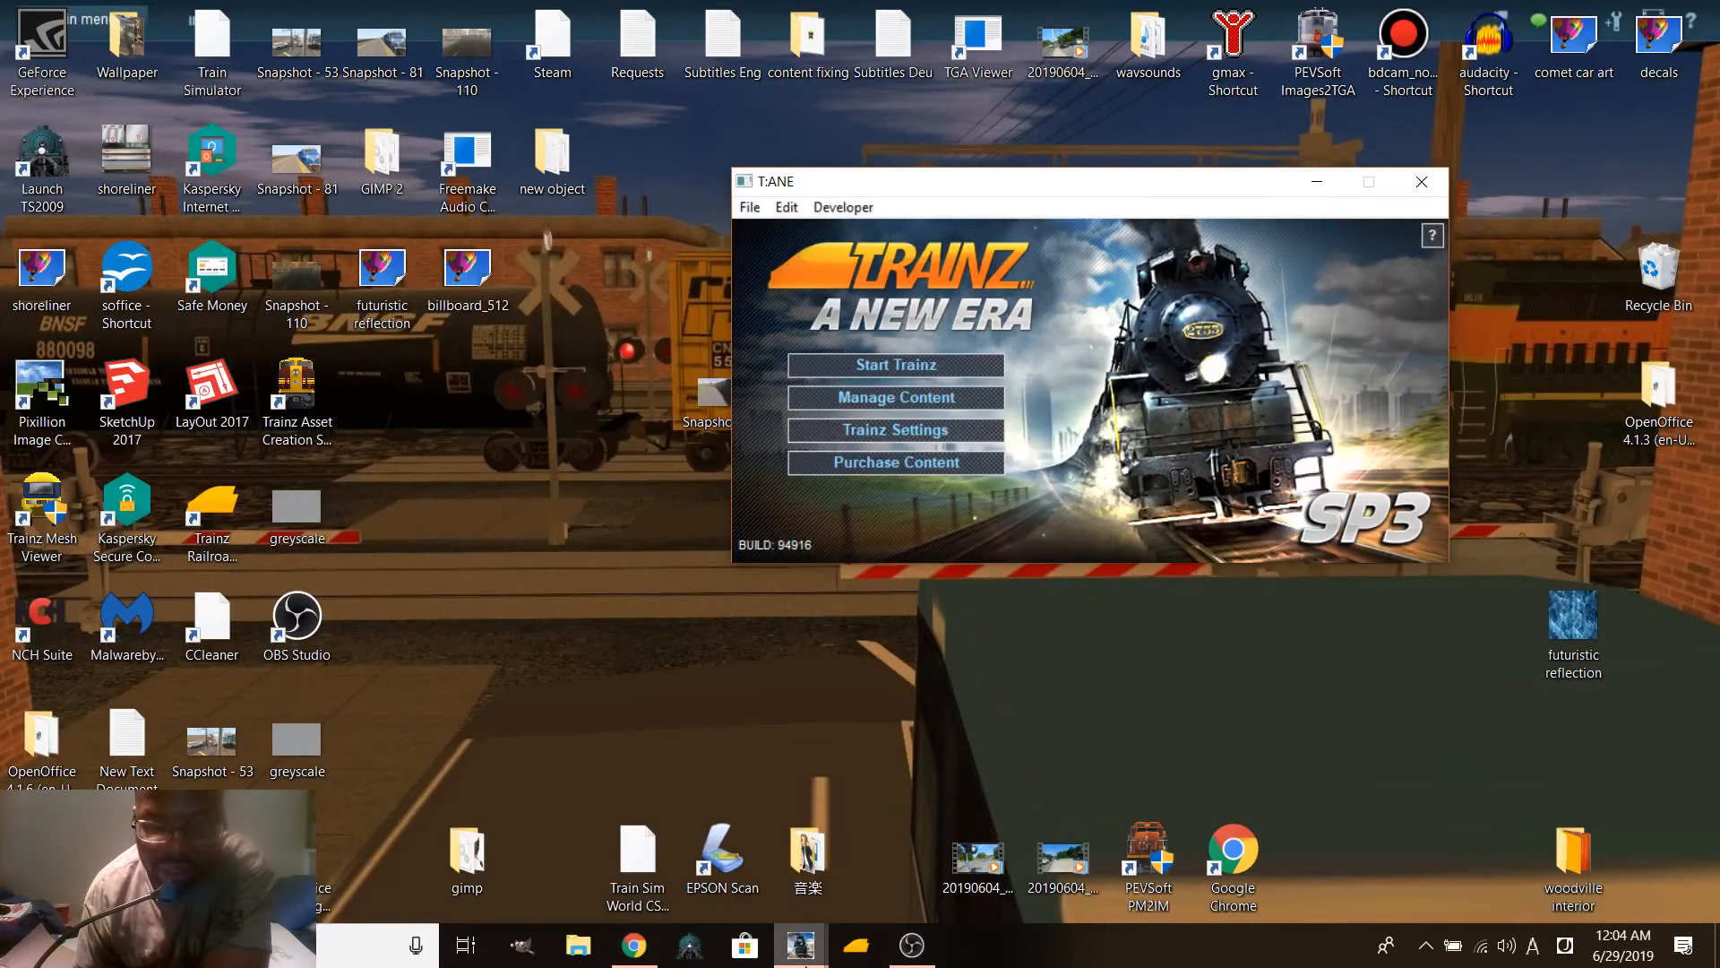
- Return to the cloned asset's Content Manager window and submit the edits to Futeristic Track 100ft Type 01 Blue
mouse_move(801, 945)
click(1018, 842)
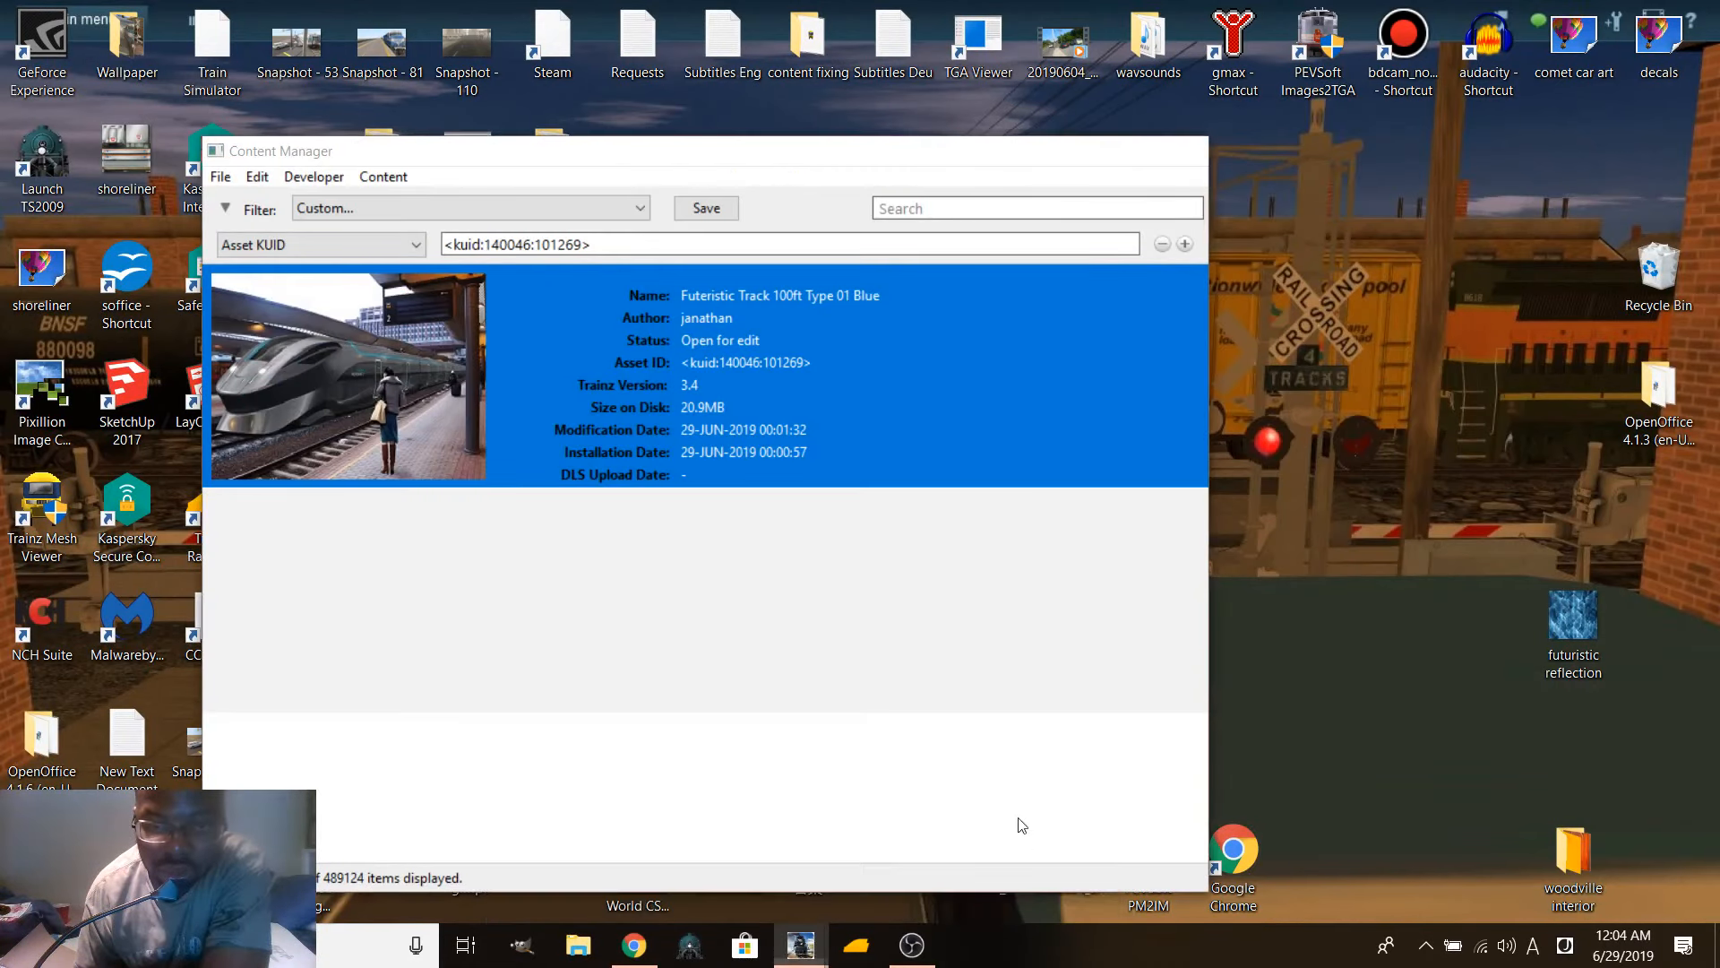
right_click(786, 335)
click(938, 590)
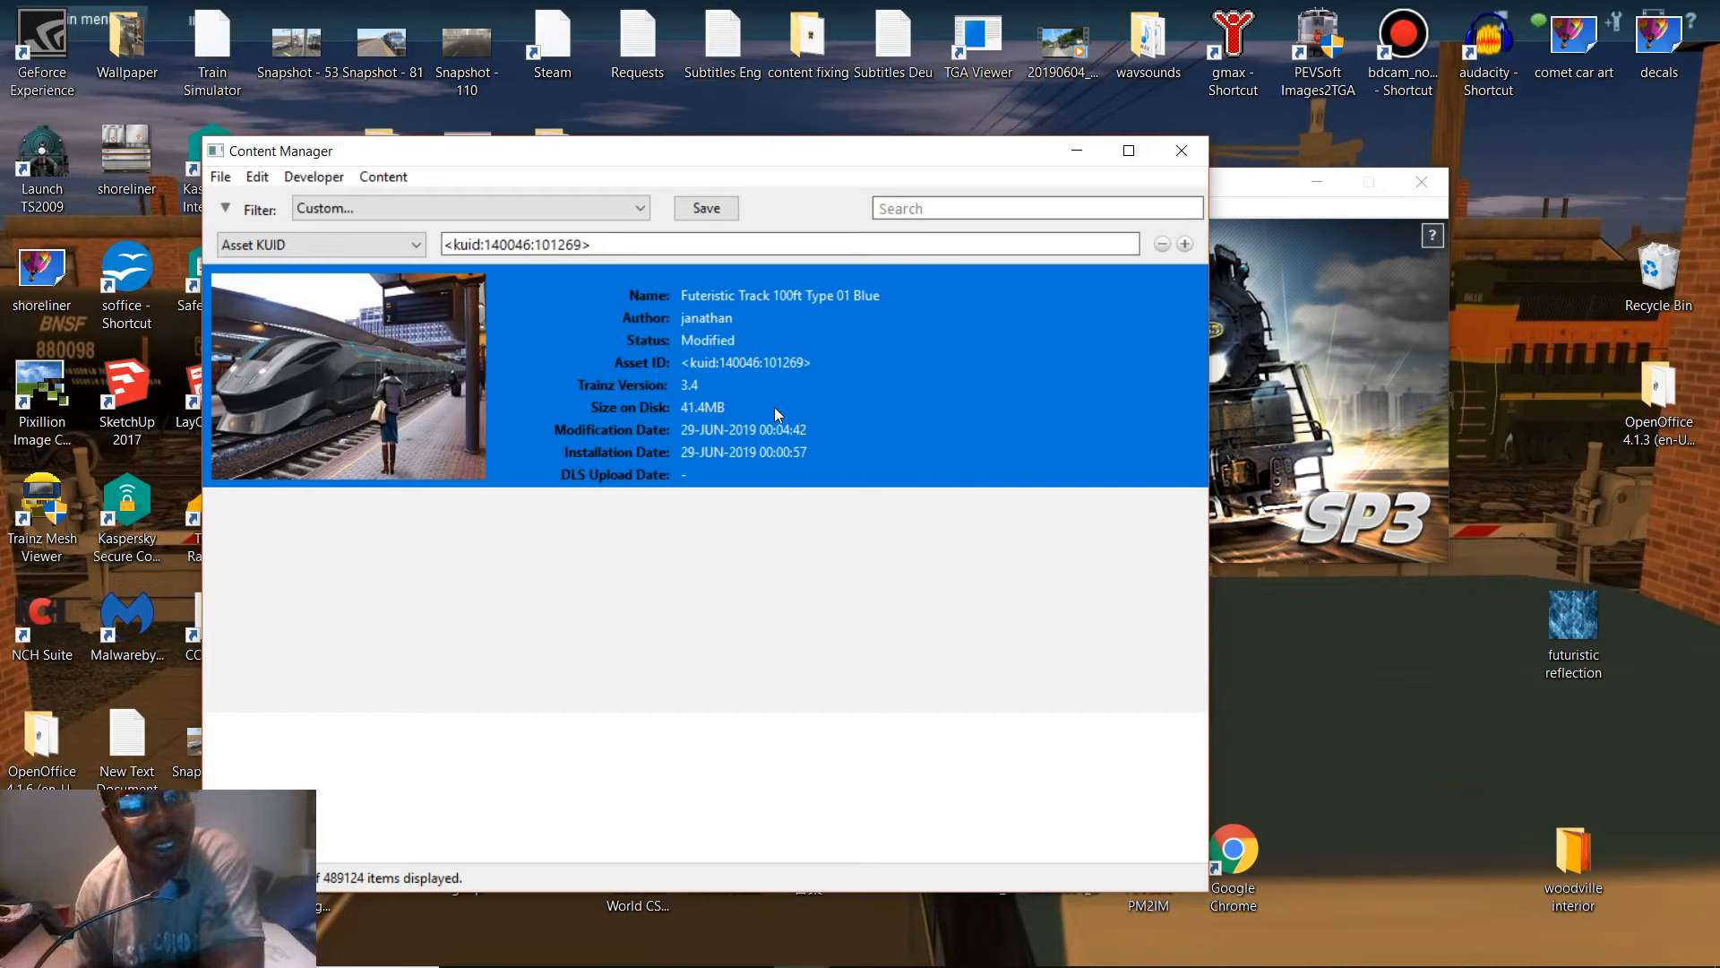
- Preview the edited track asset, inspect its reflective surfaces from another angle, and close the preview
right_click(658, 383)
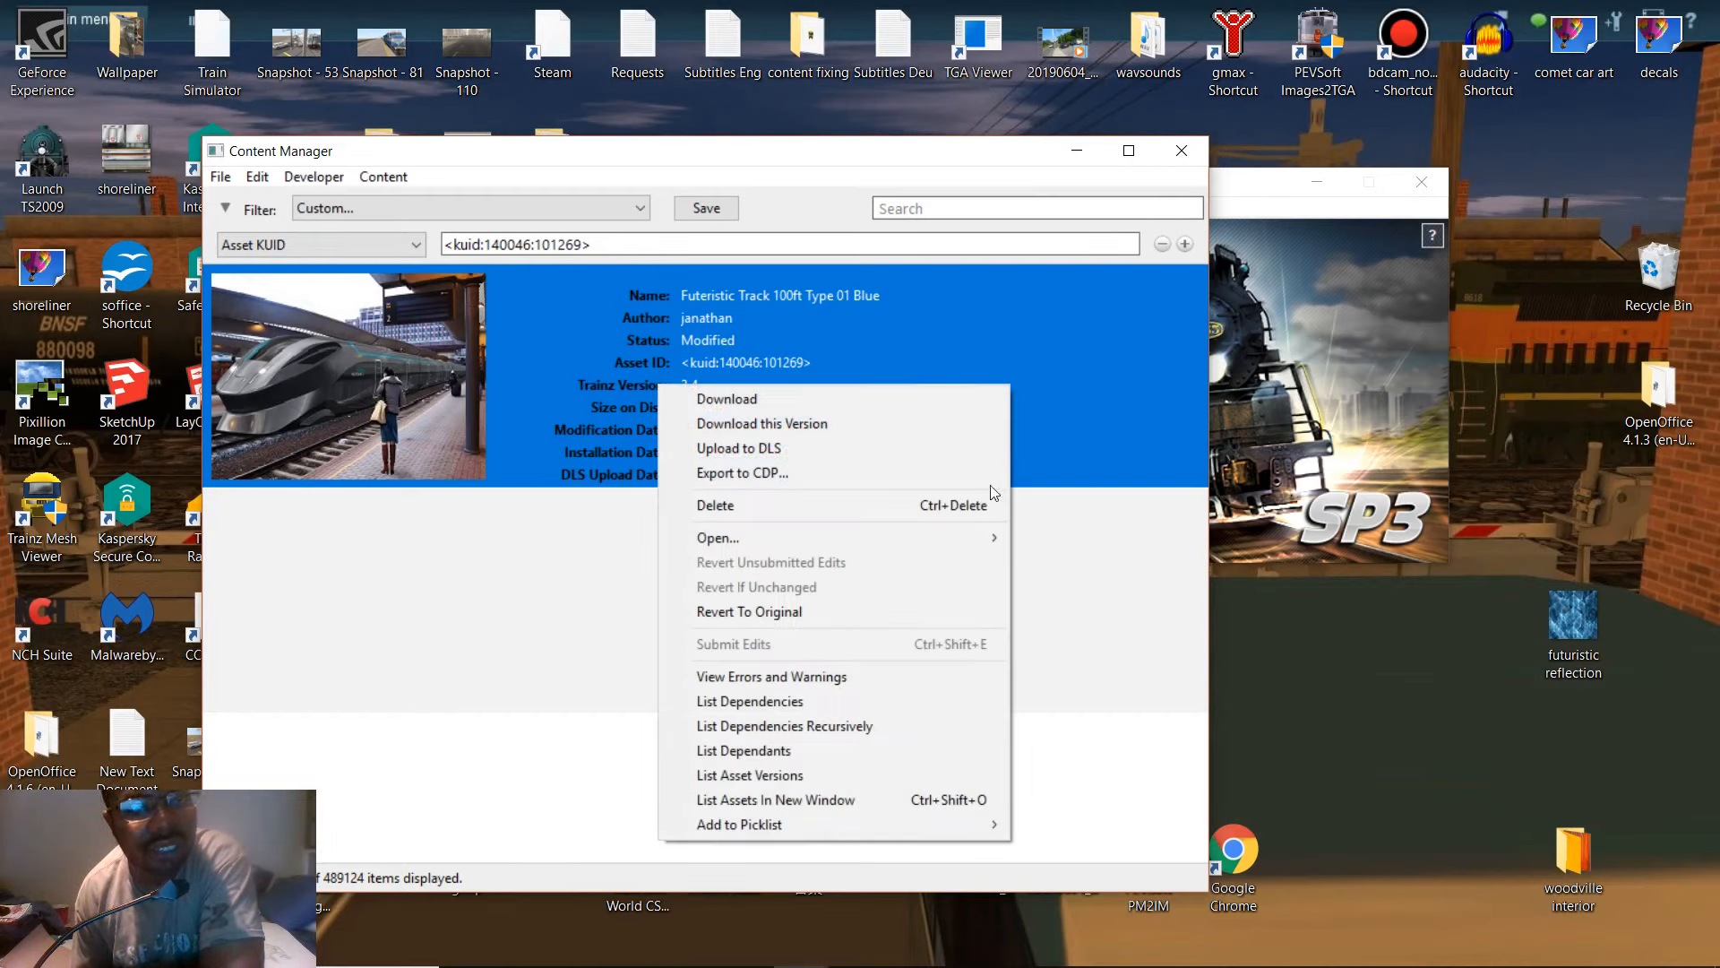
mouse_move(900, 539)
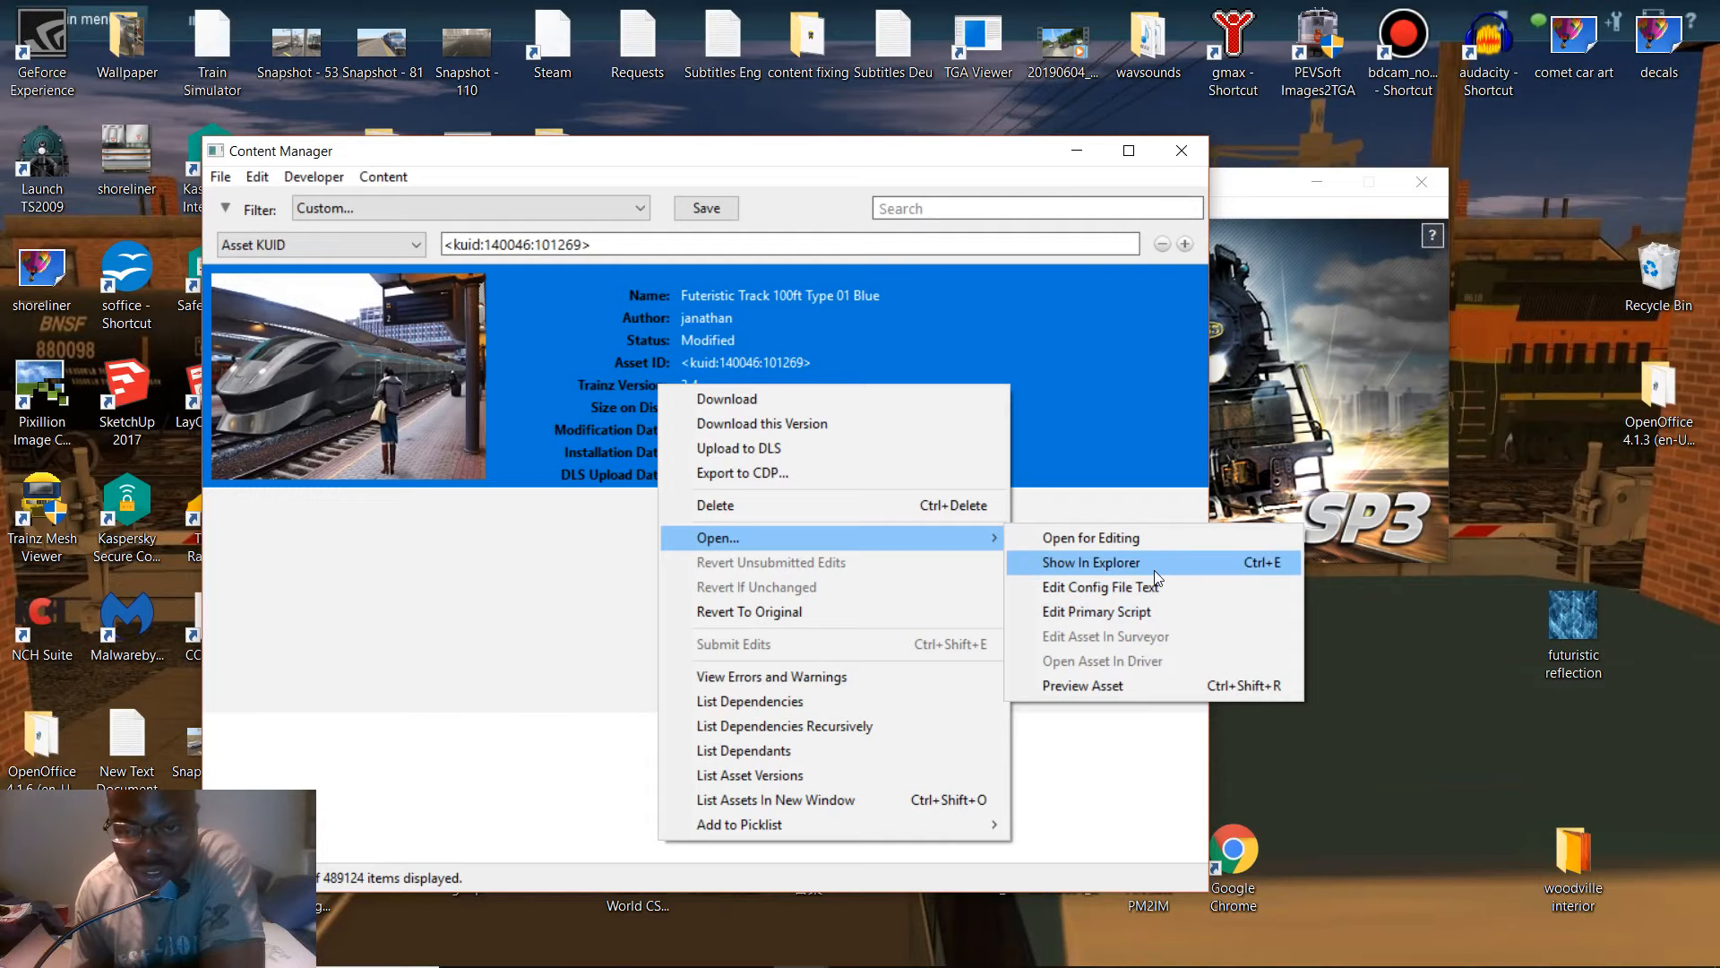
click(1132, 687)
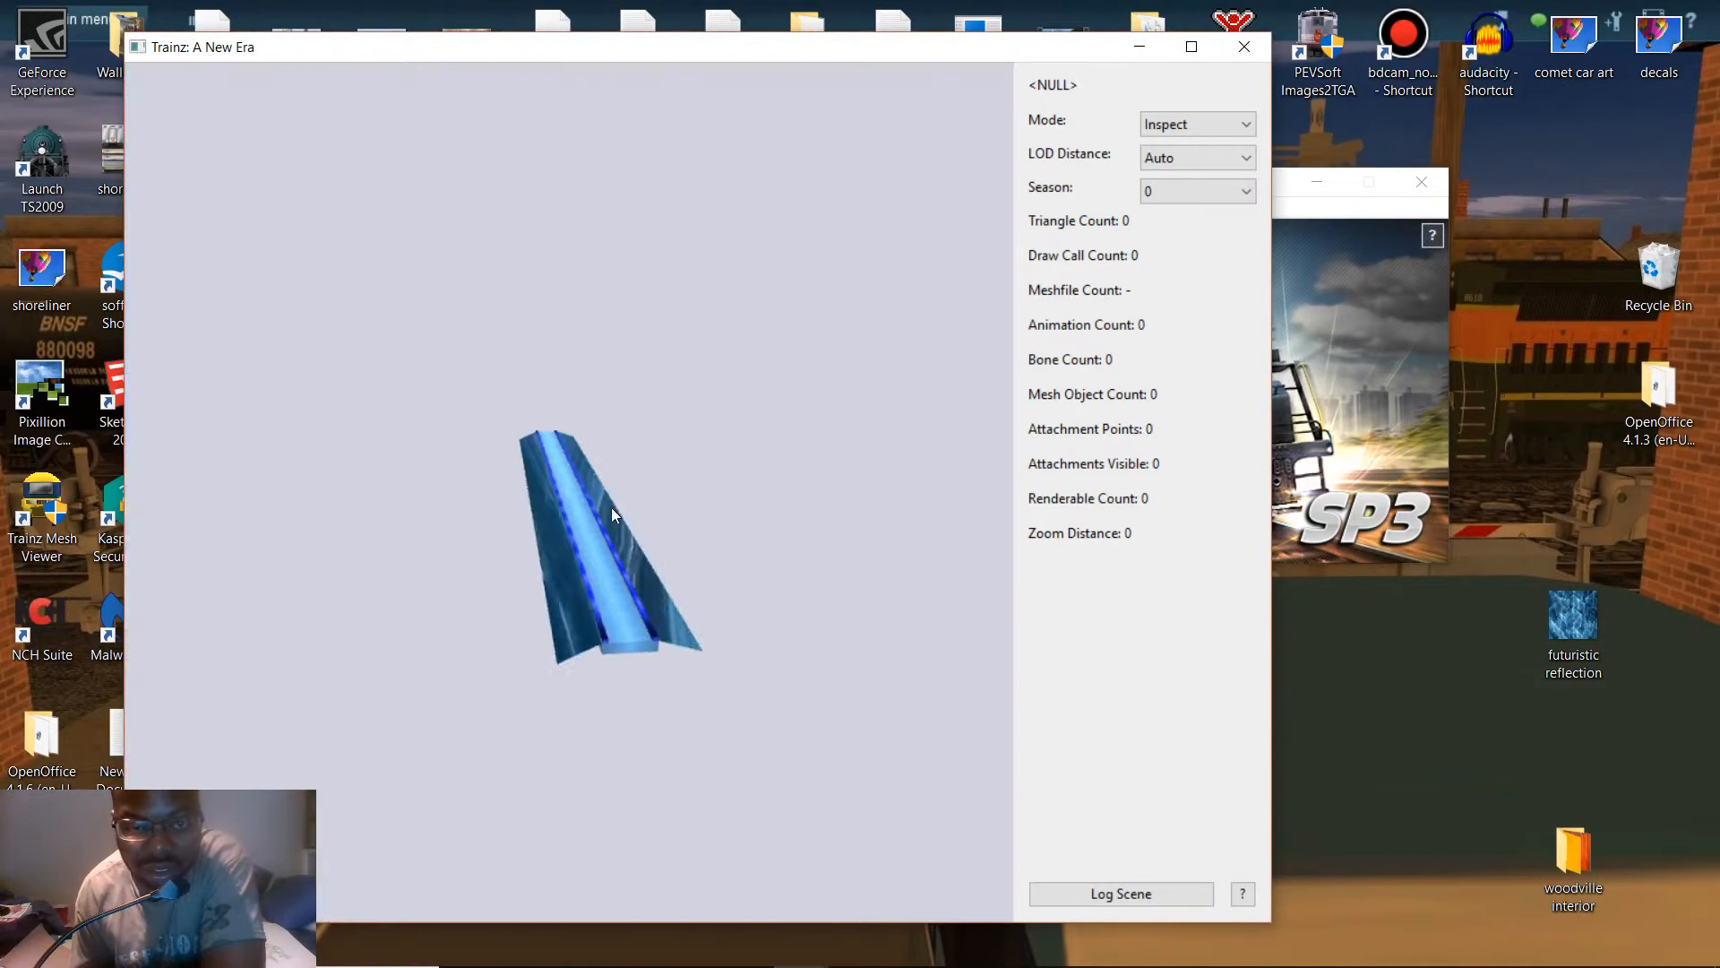
mouse_move(602, 561)
mouse_down()
mouse_move(703, 566)
mouse_move(650, 519)
mouse_move(610, 530)
mouse_up()
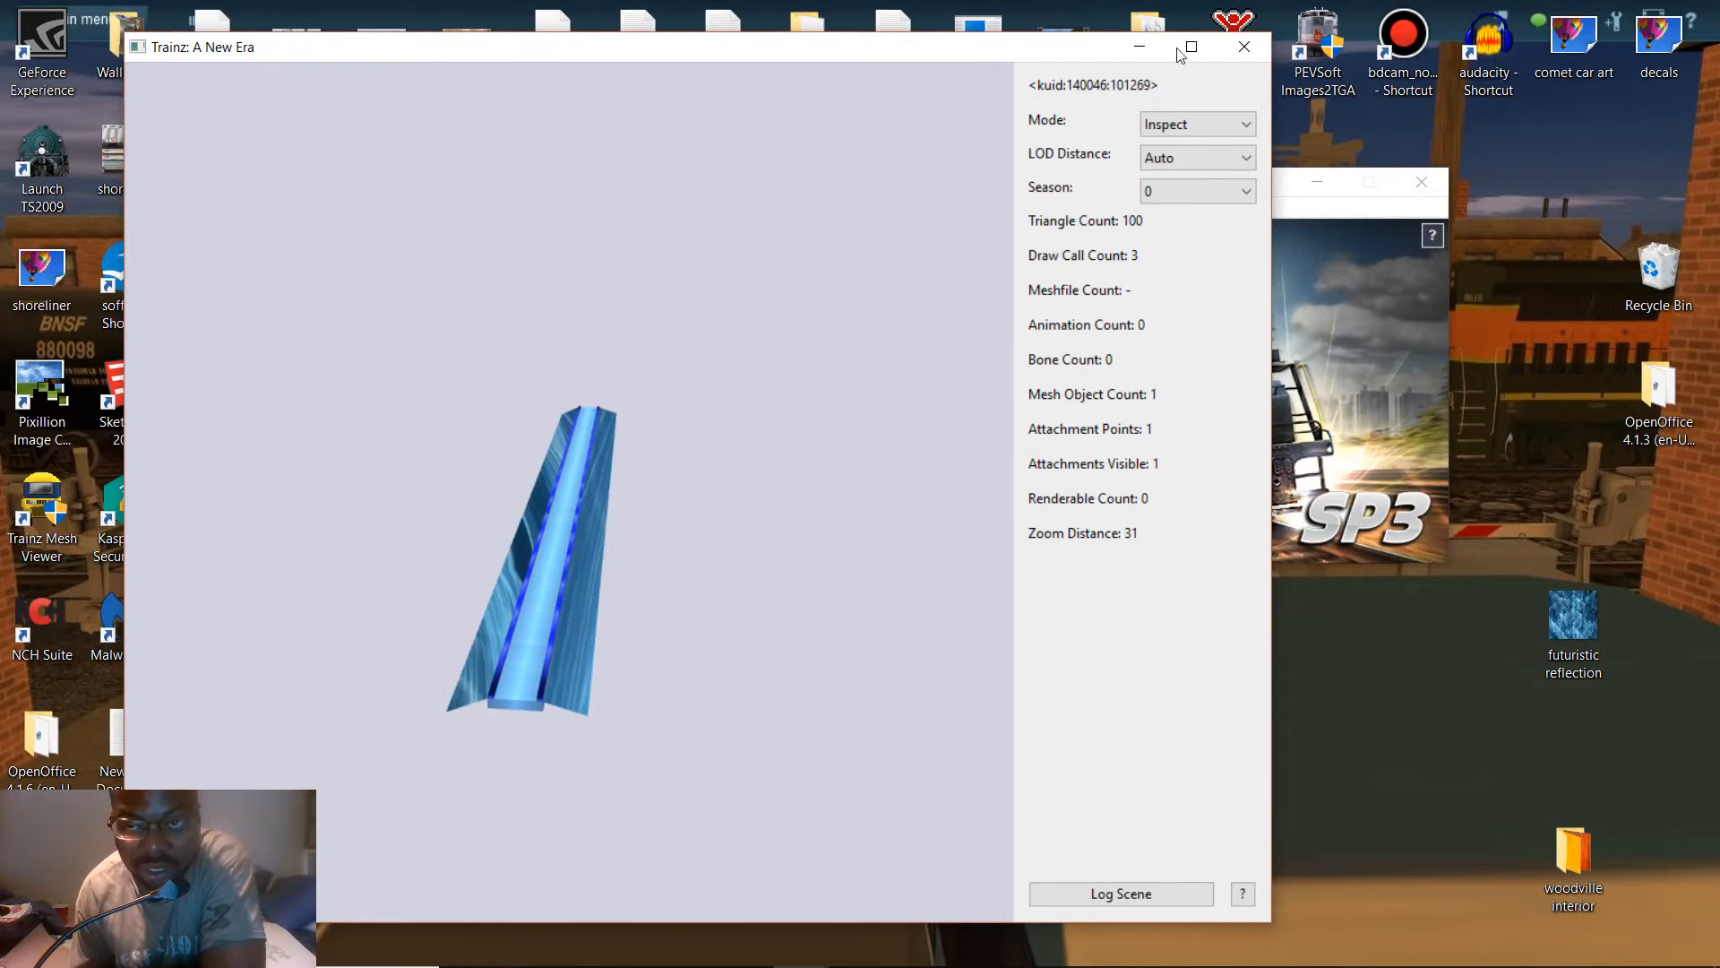
click(1241, 46)
- Export the track asset to the Elements (E:) drive as Futeristic Track 100ft Type 01 Blue.cdp and close the resulting windows
right_click(847, 384)
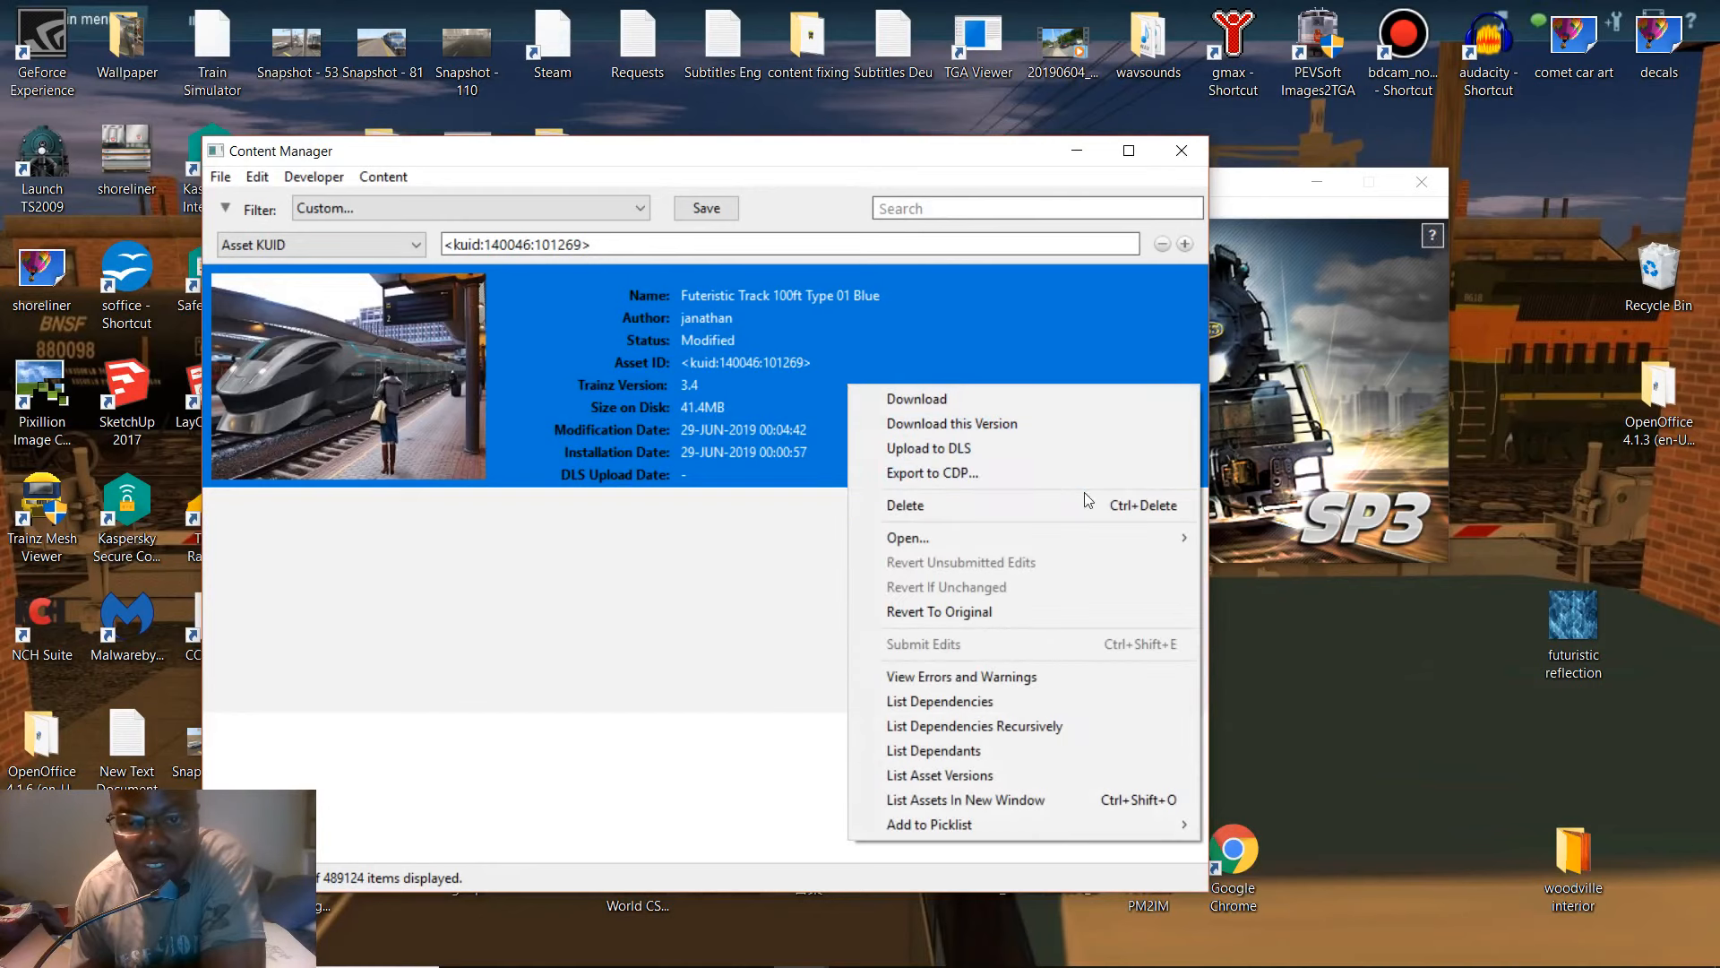
mouse_move(1122, 541)
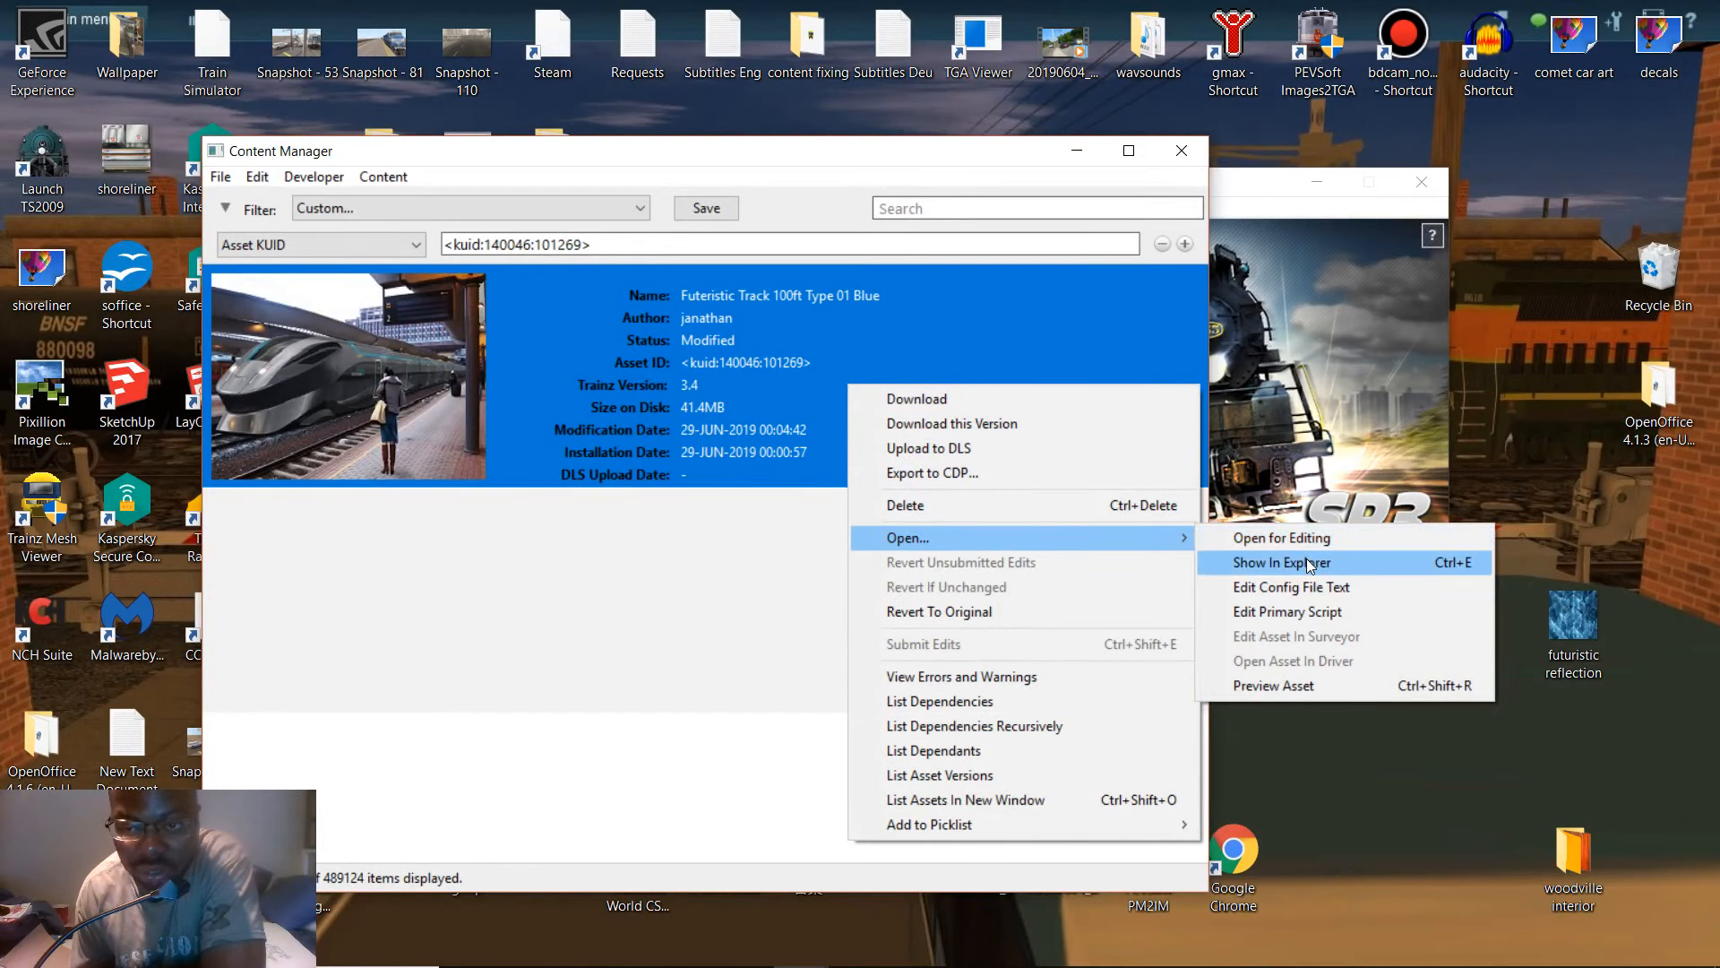
click(772, 399)
right_click(777, 394)
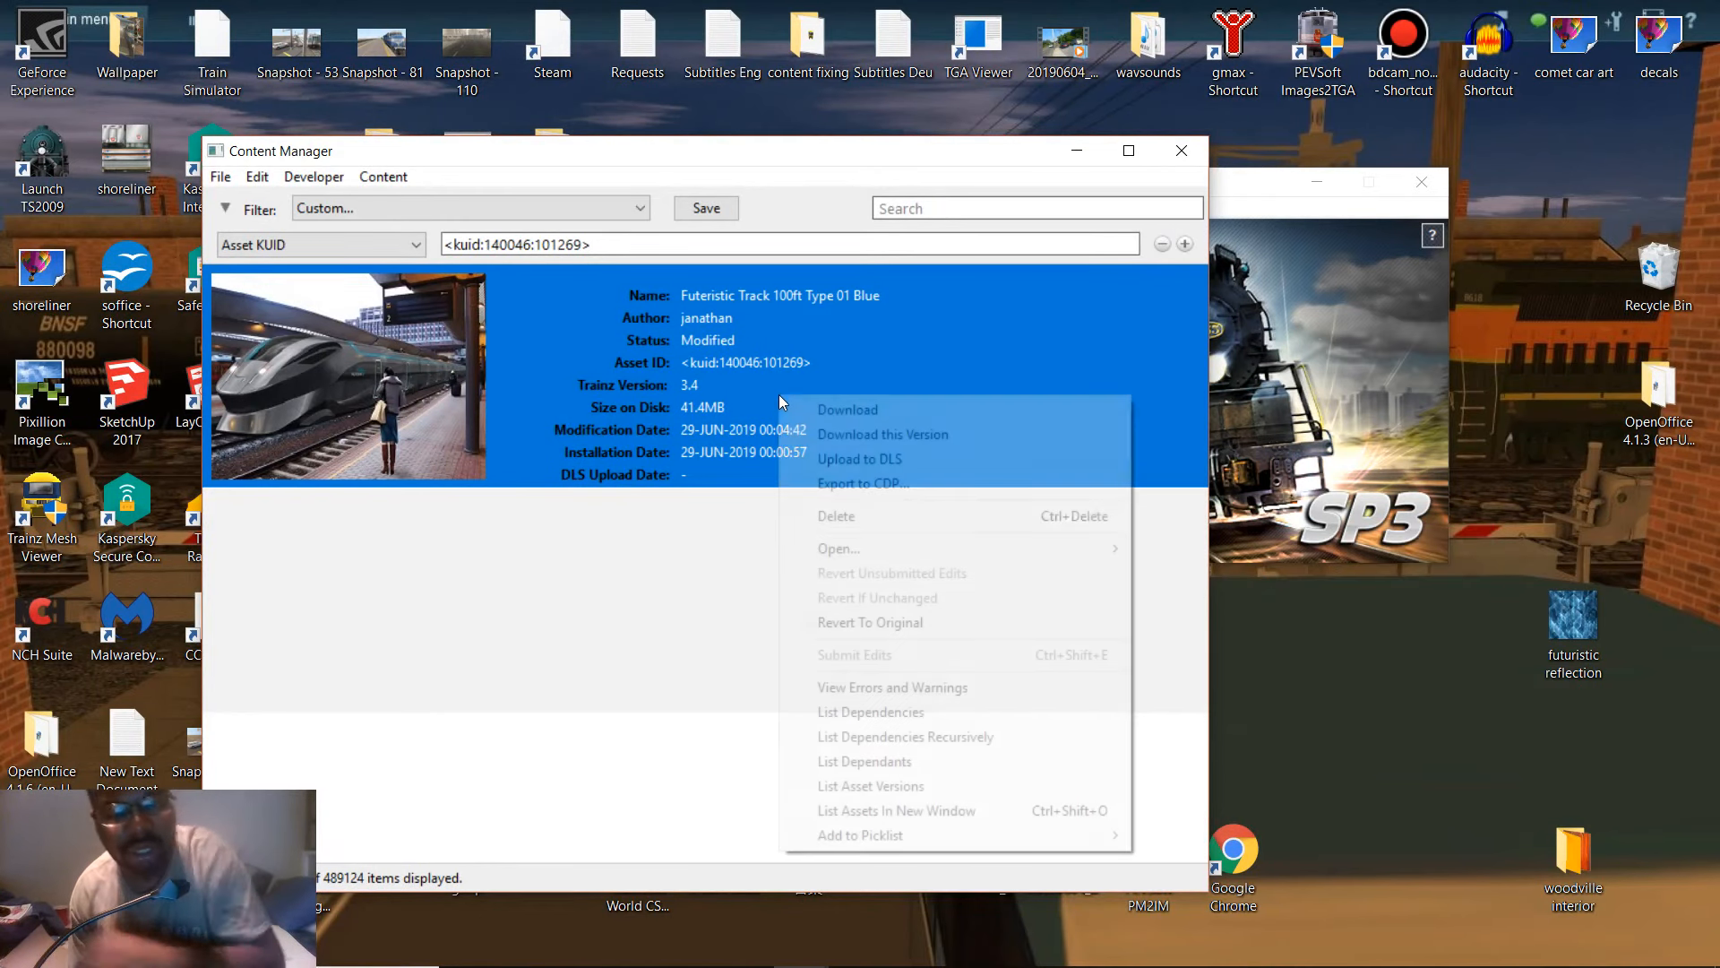
click(924, 477)
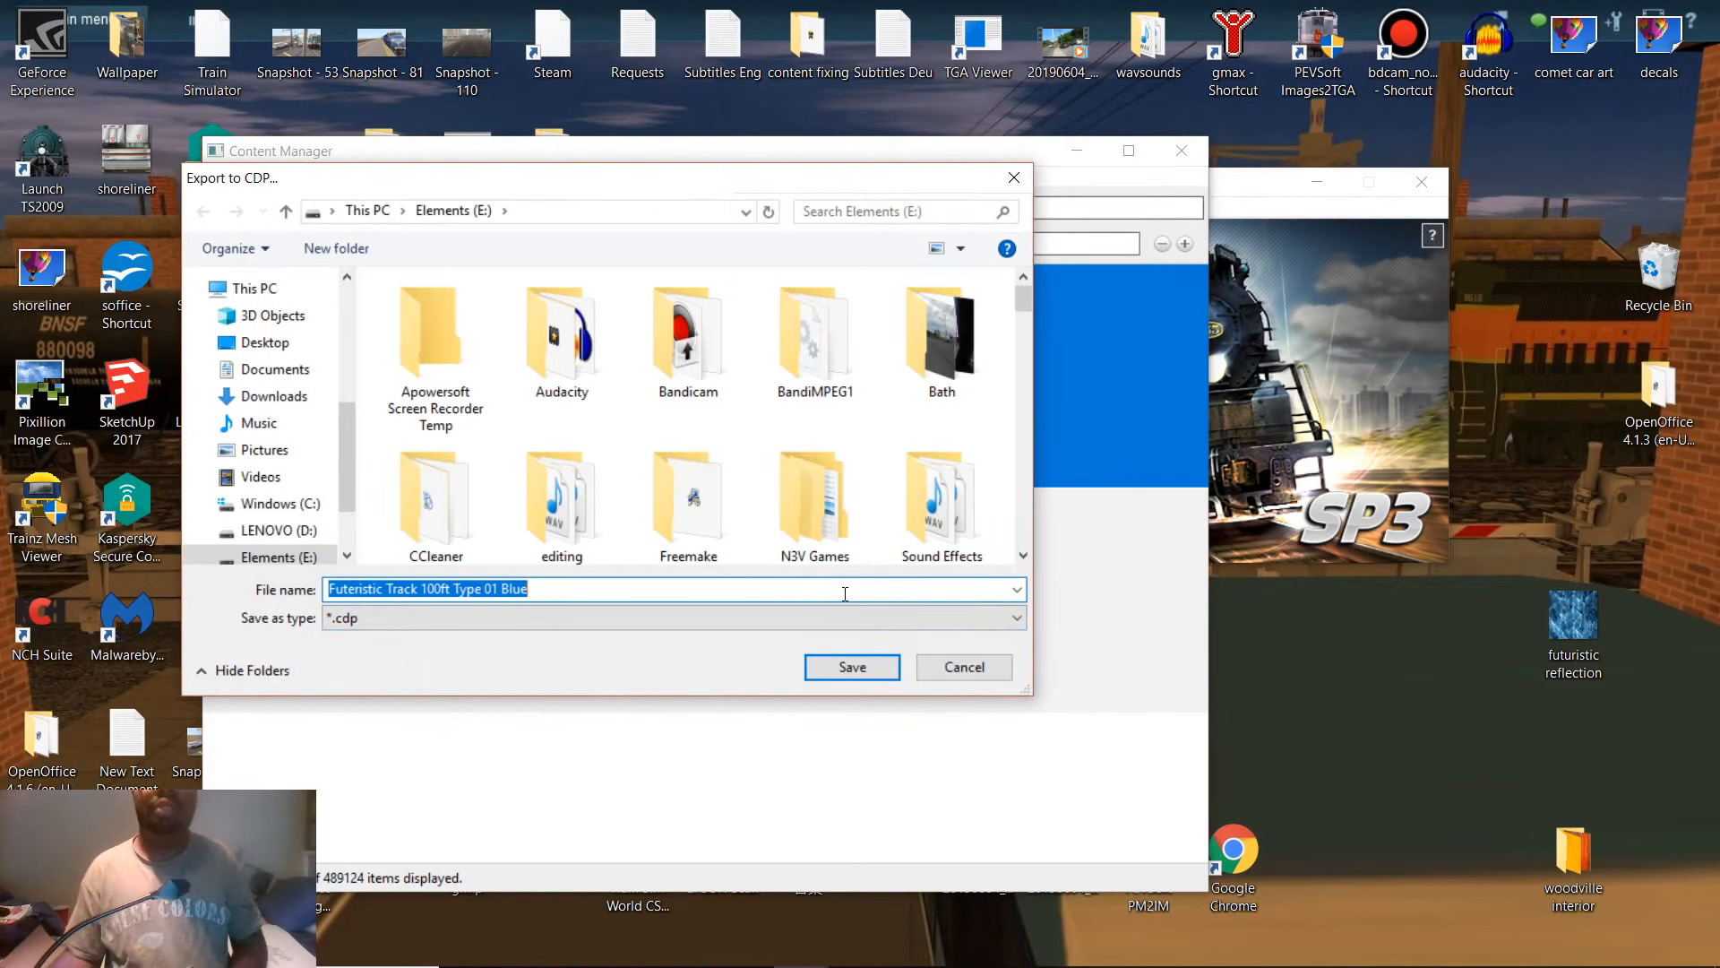
click(814, 673)
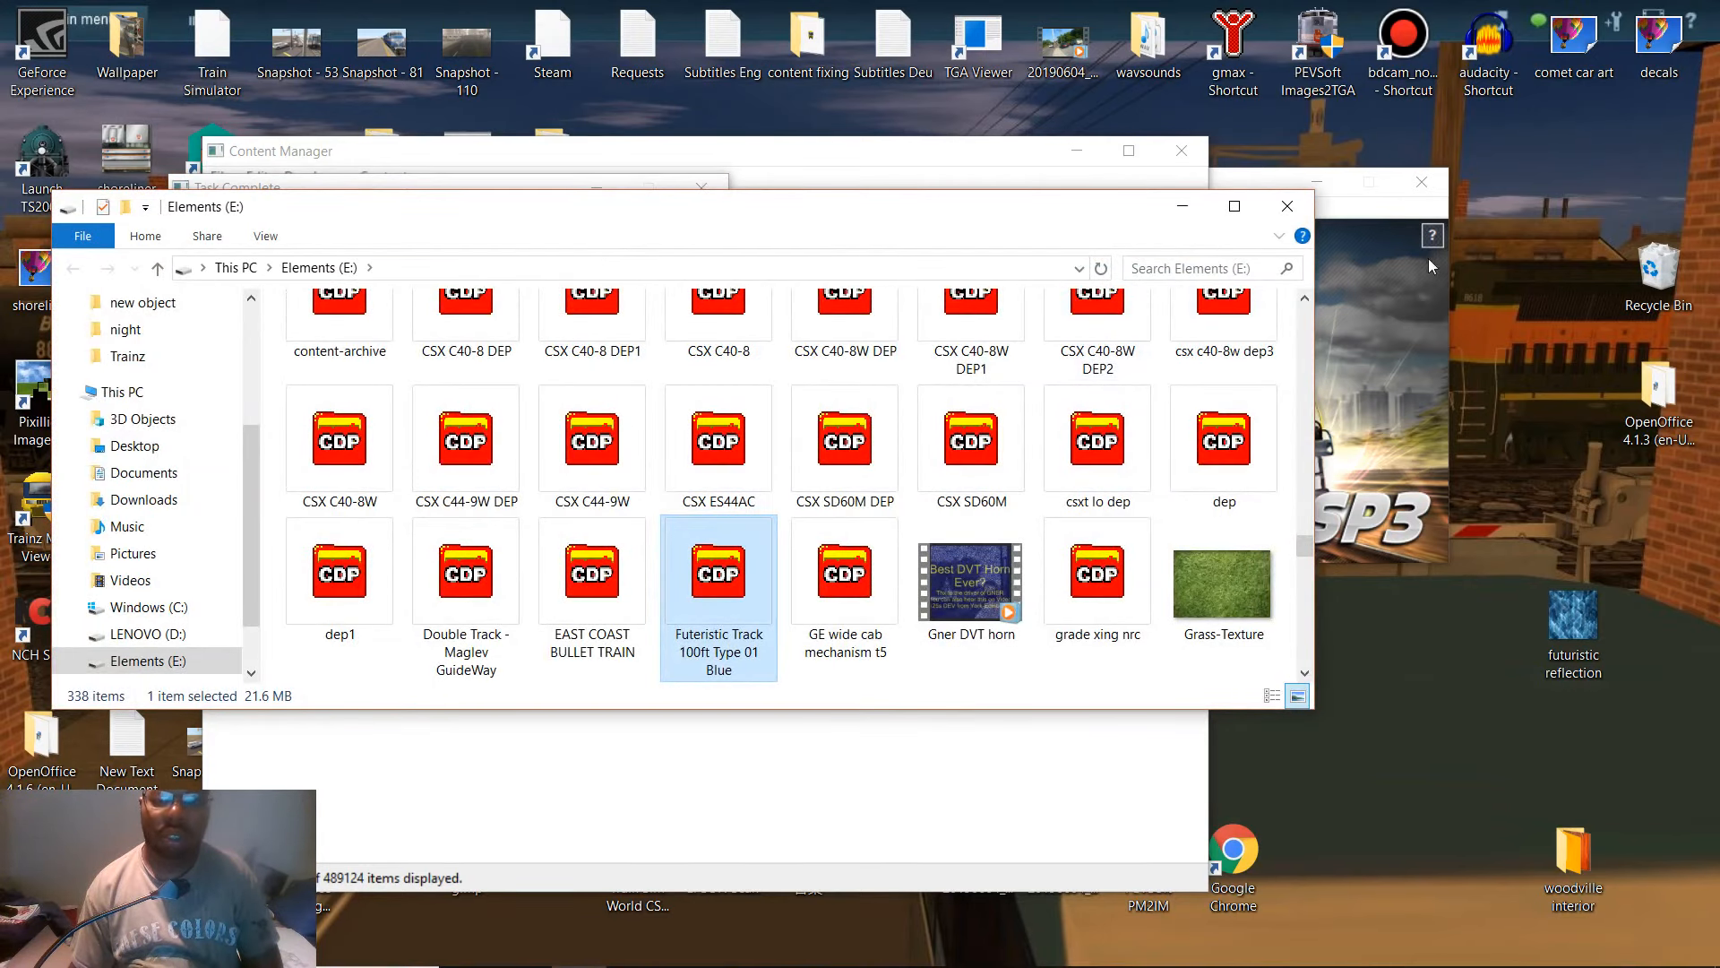
click(1285, 208)
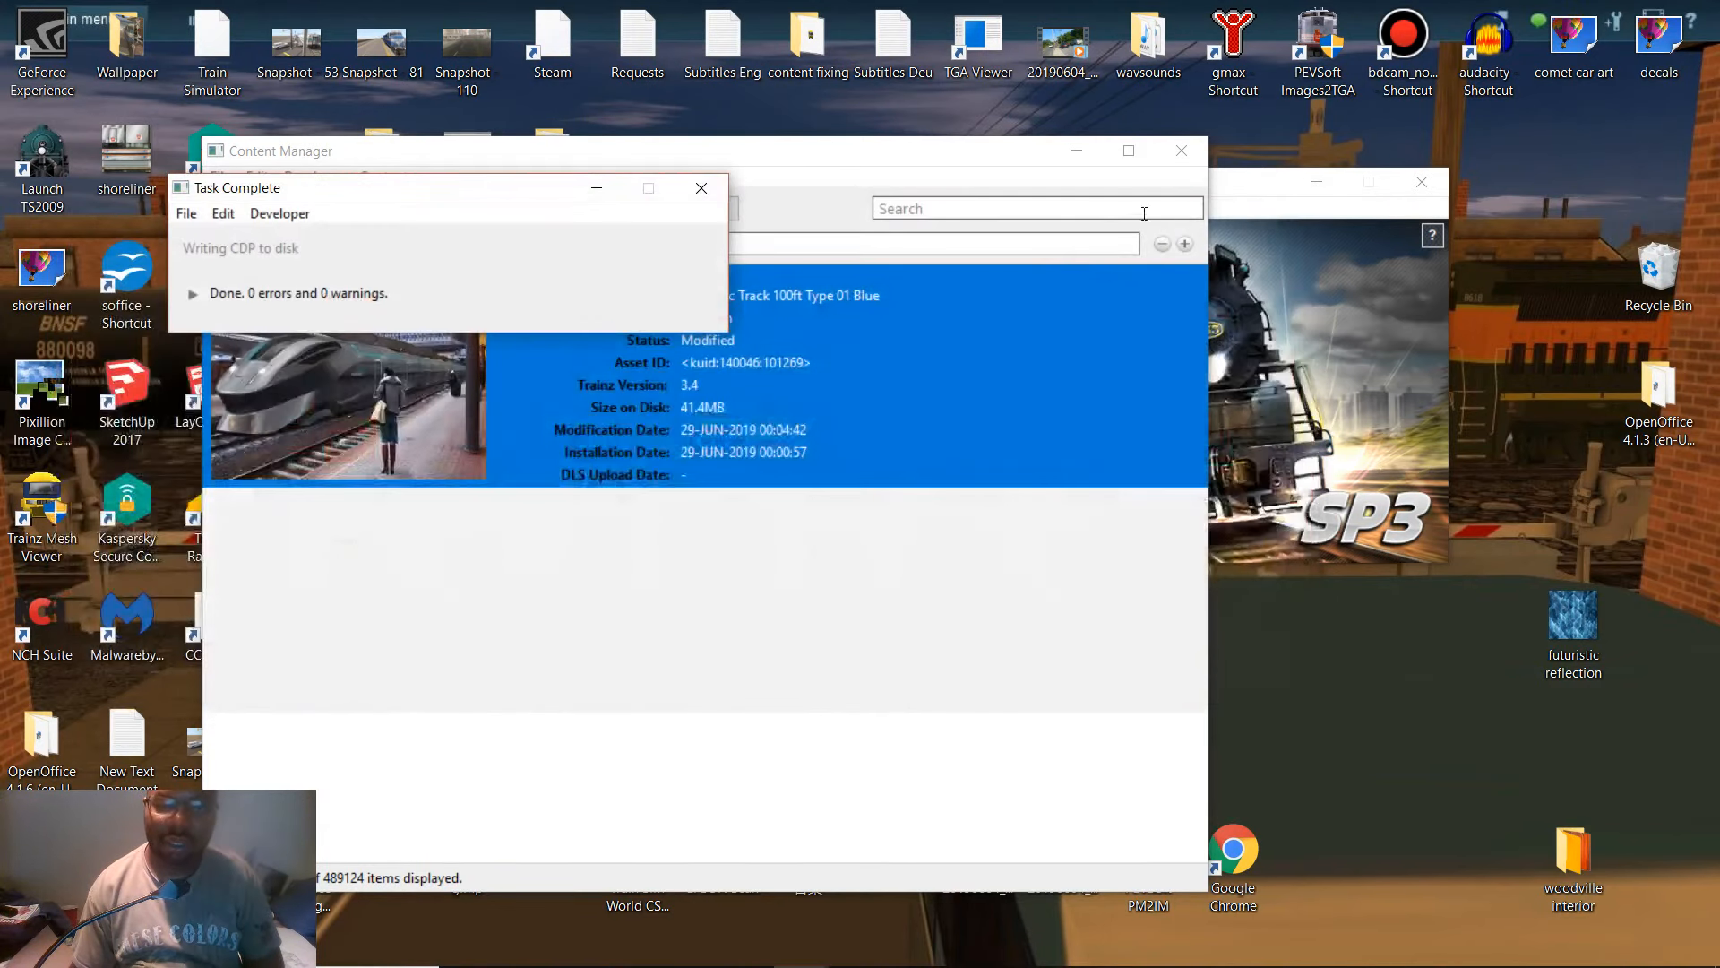
click(704, 186)
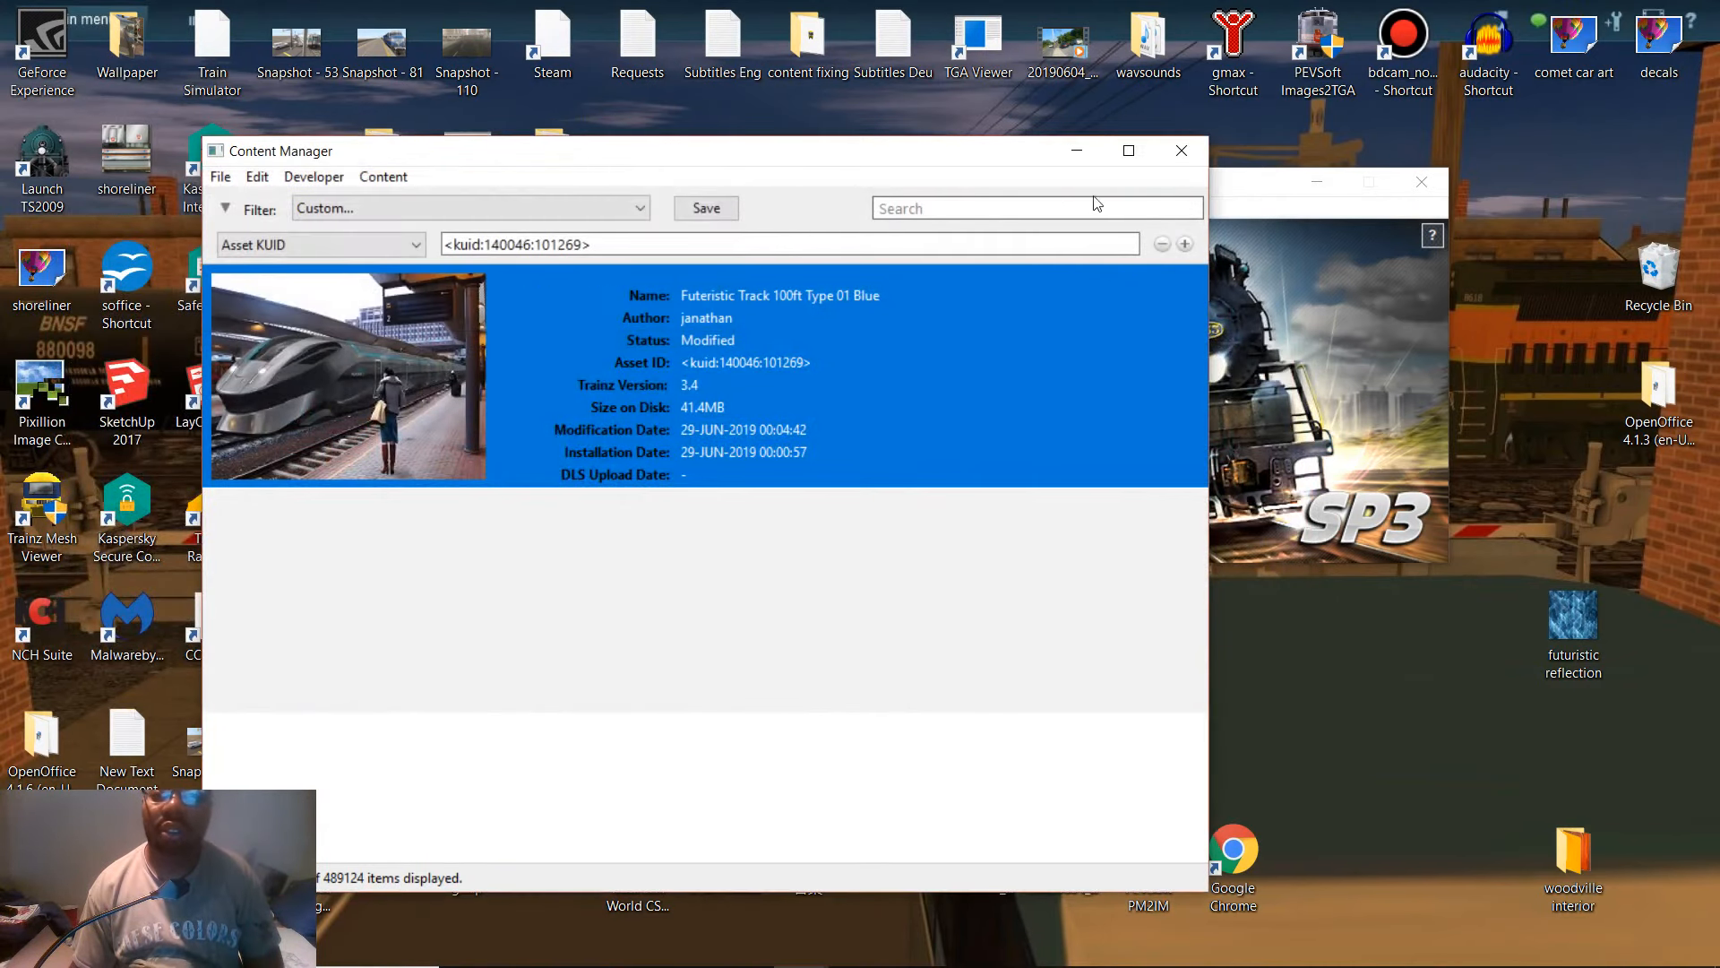
- Close the asset's Content Manager window, open the Trainz Railroad Simulator 2019 launcher, and bring the T:ANE launcher back to the front
click(1184, 155)
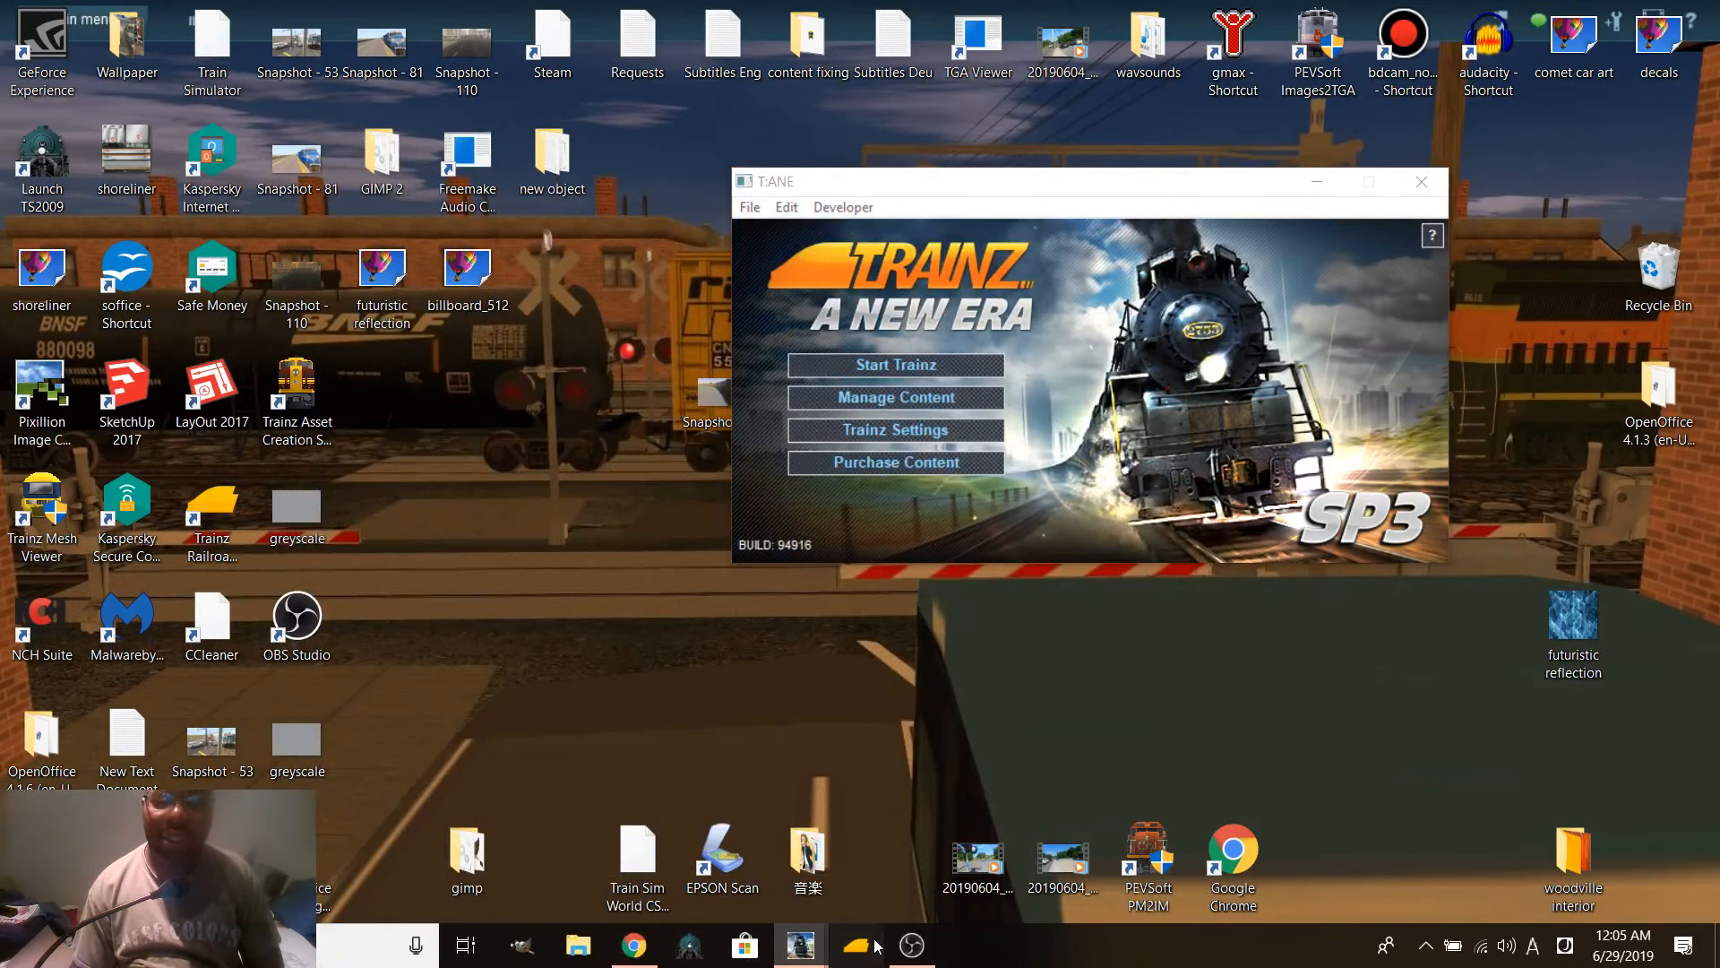
click(877, 946)
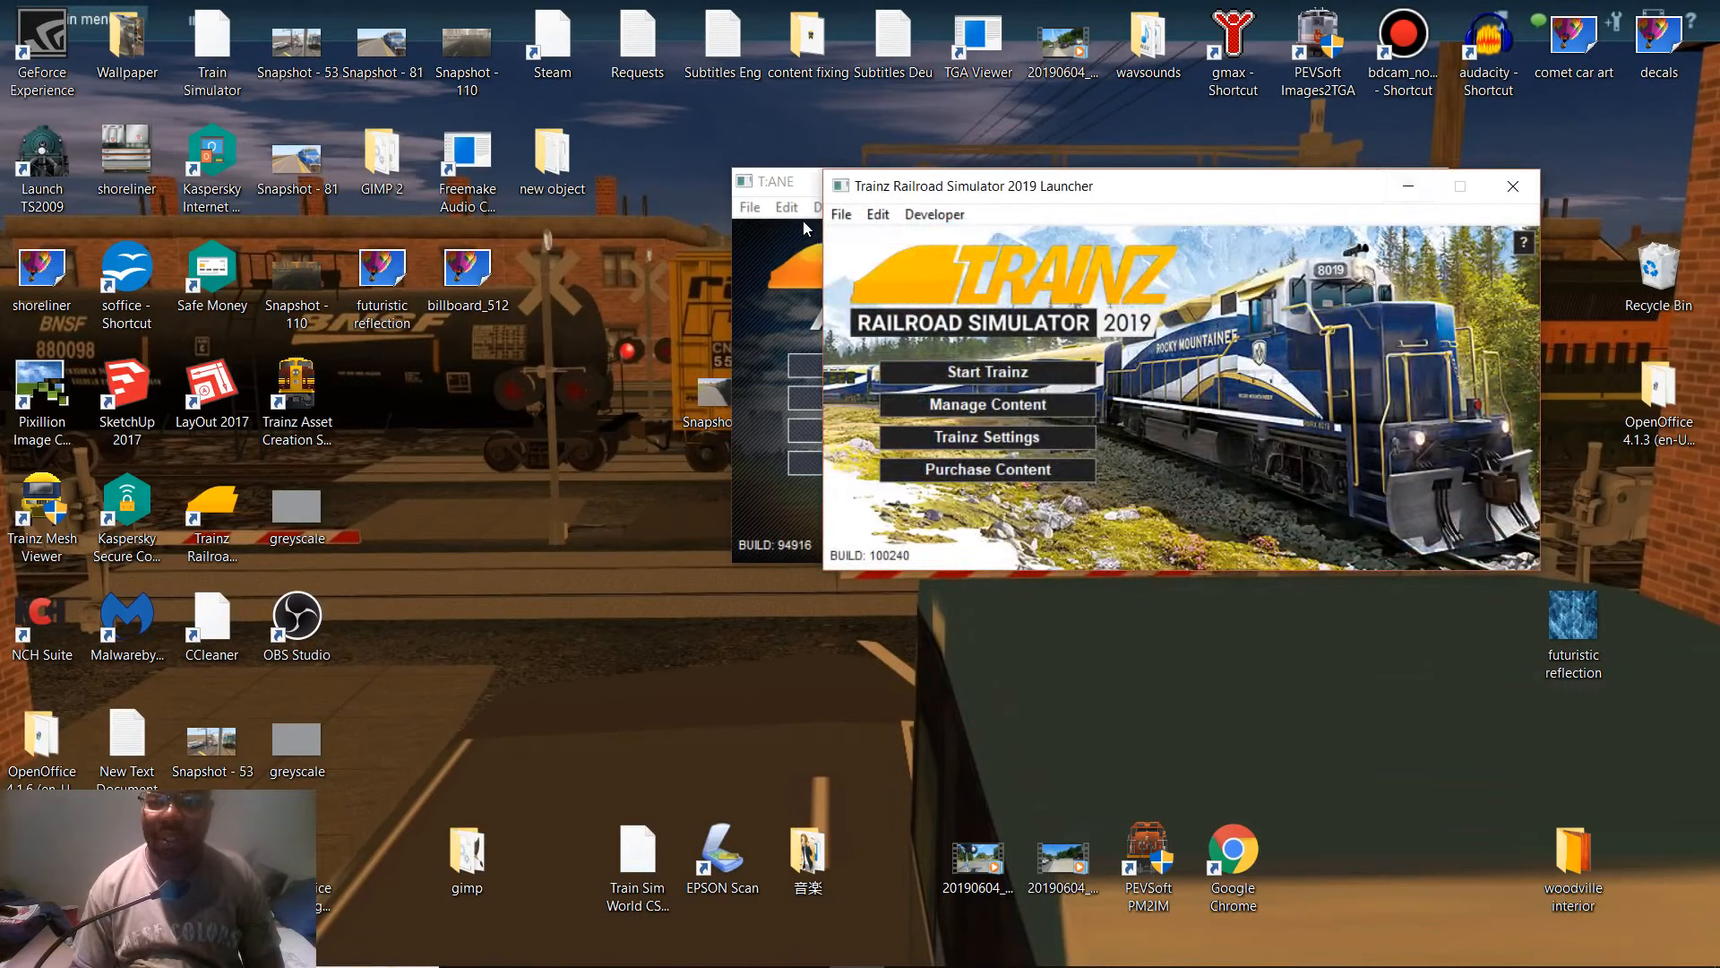
click(804, 222)
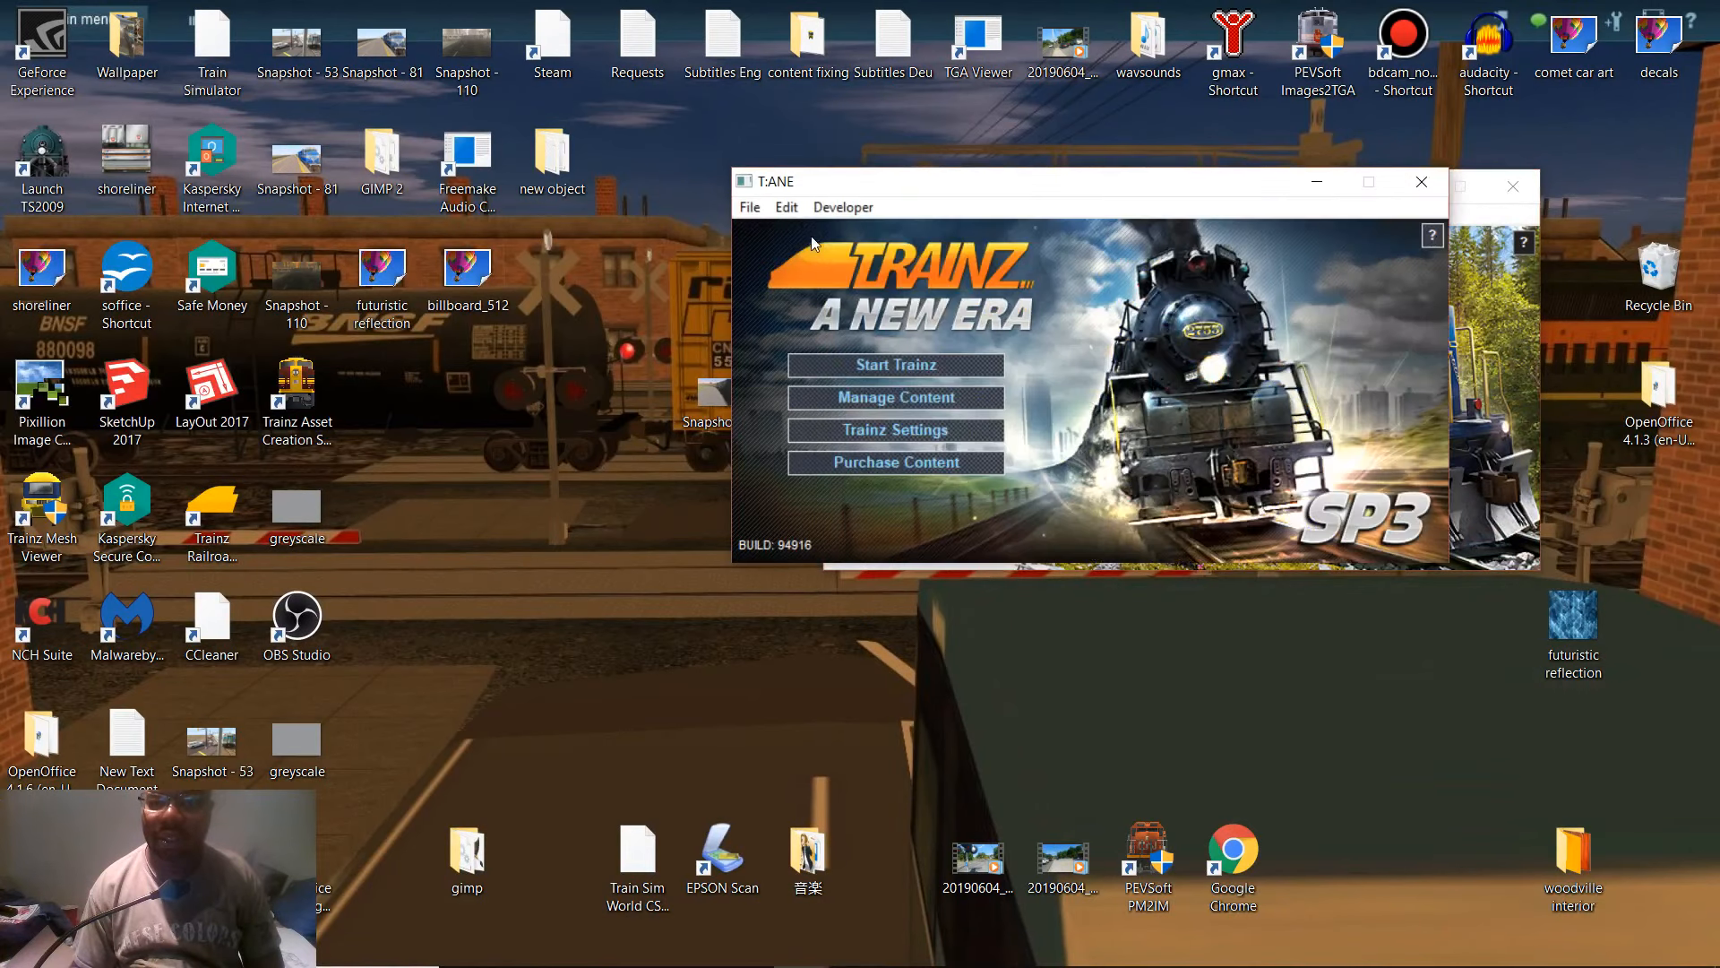
- Close the T:ANE launcher and open the Content Manager of Trainz Railroad Simulator 2019
click(1430, 186)
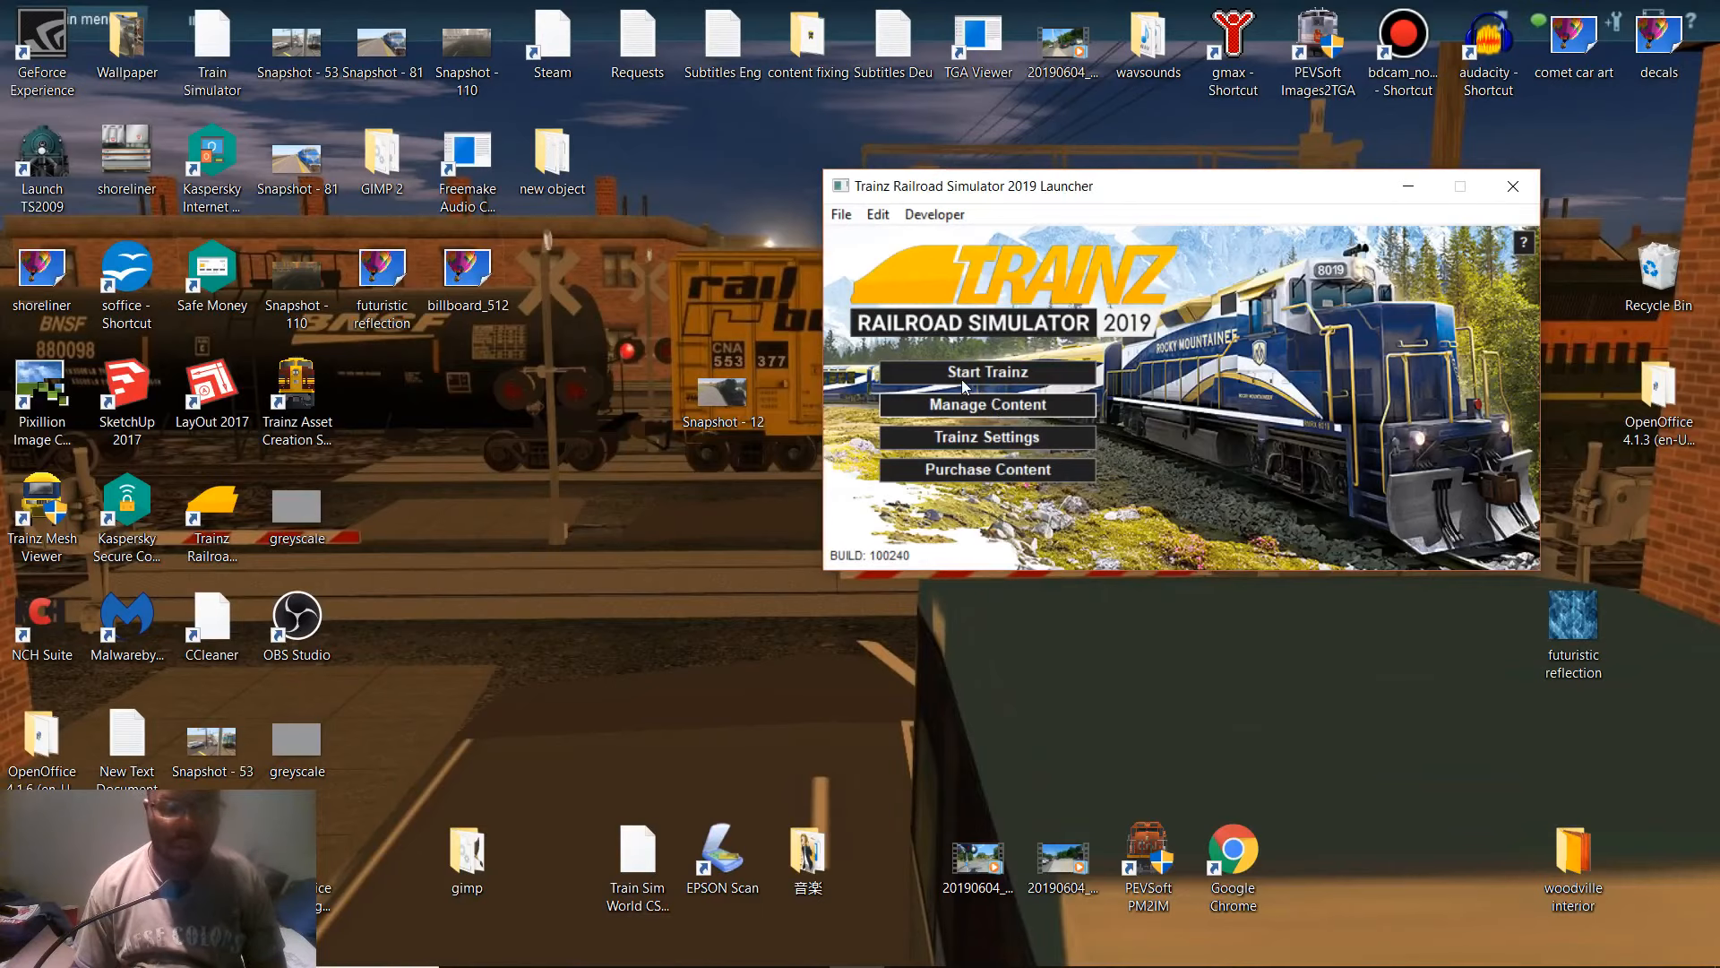
click(969, 403)
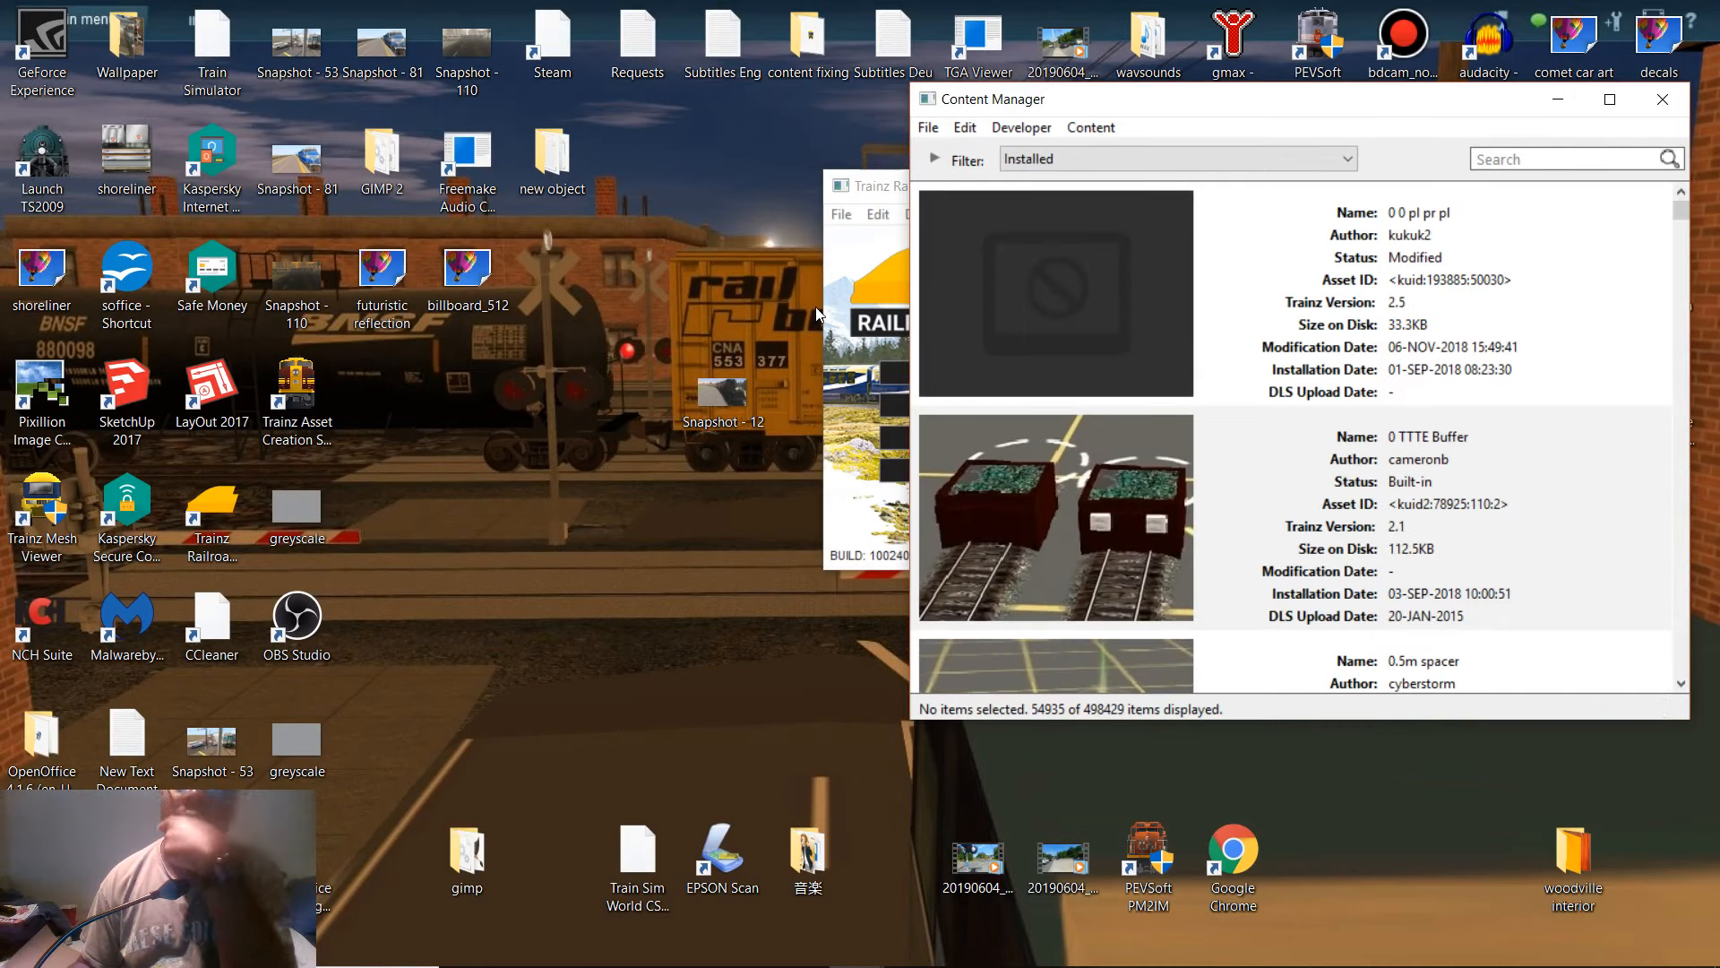
- Try to import futuristic reflection.jpg from Downloads as a content file, review the task messages, and close the task window
click(928, 127)
click(1007, 341)
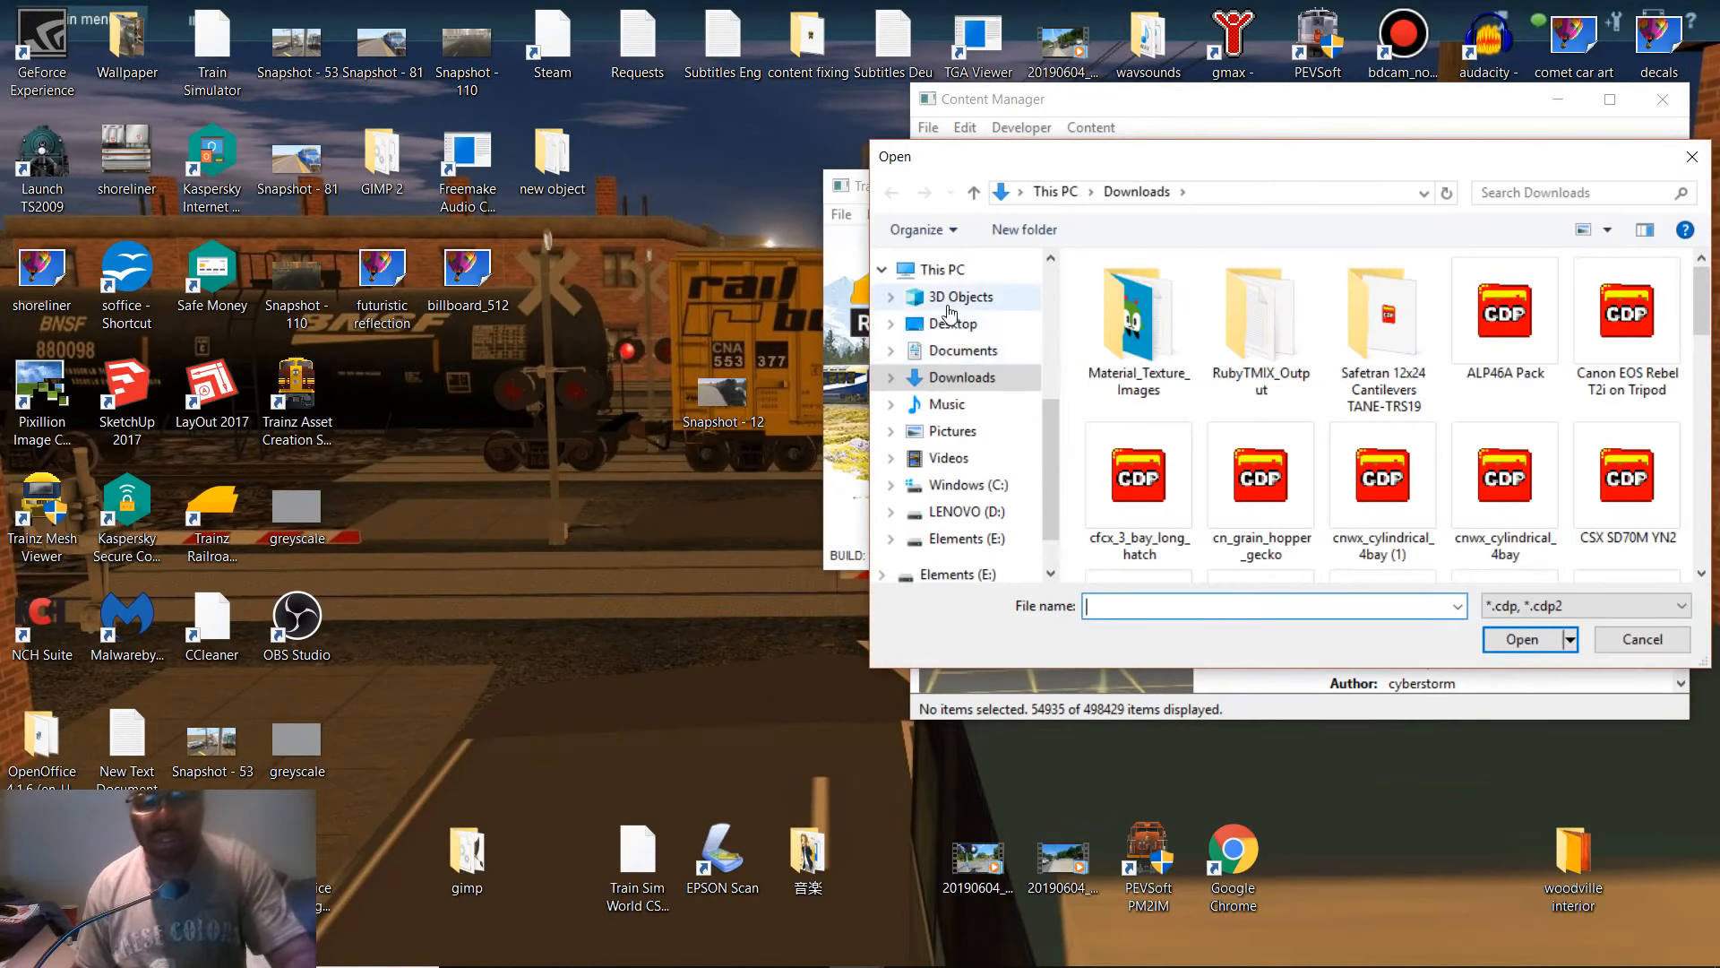
text(fut)
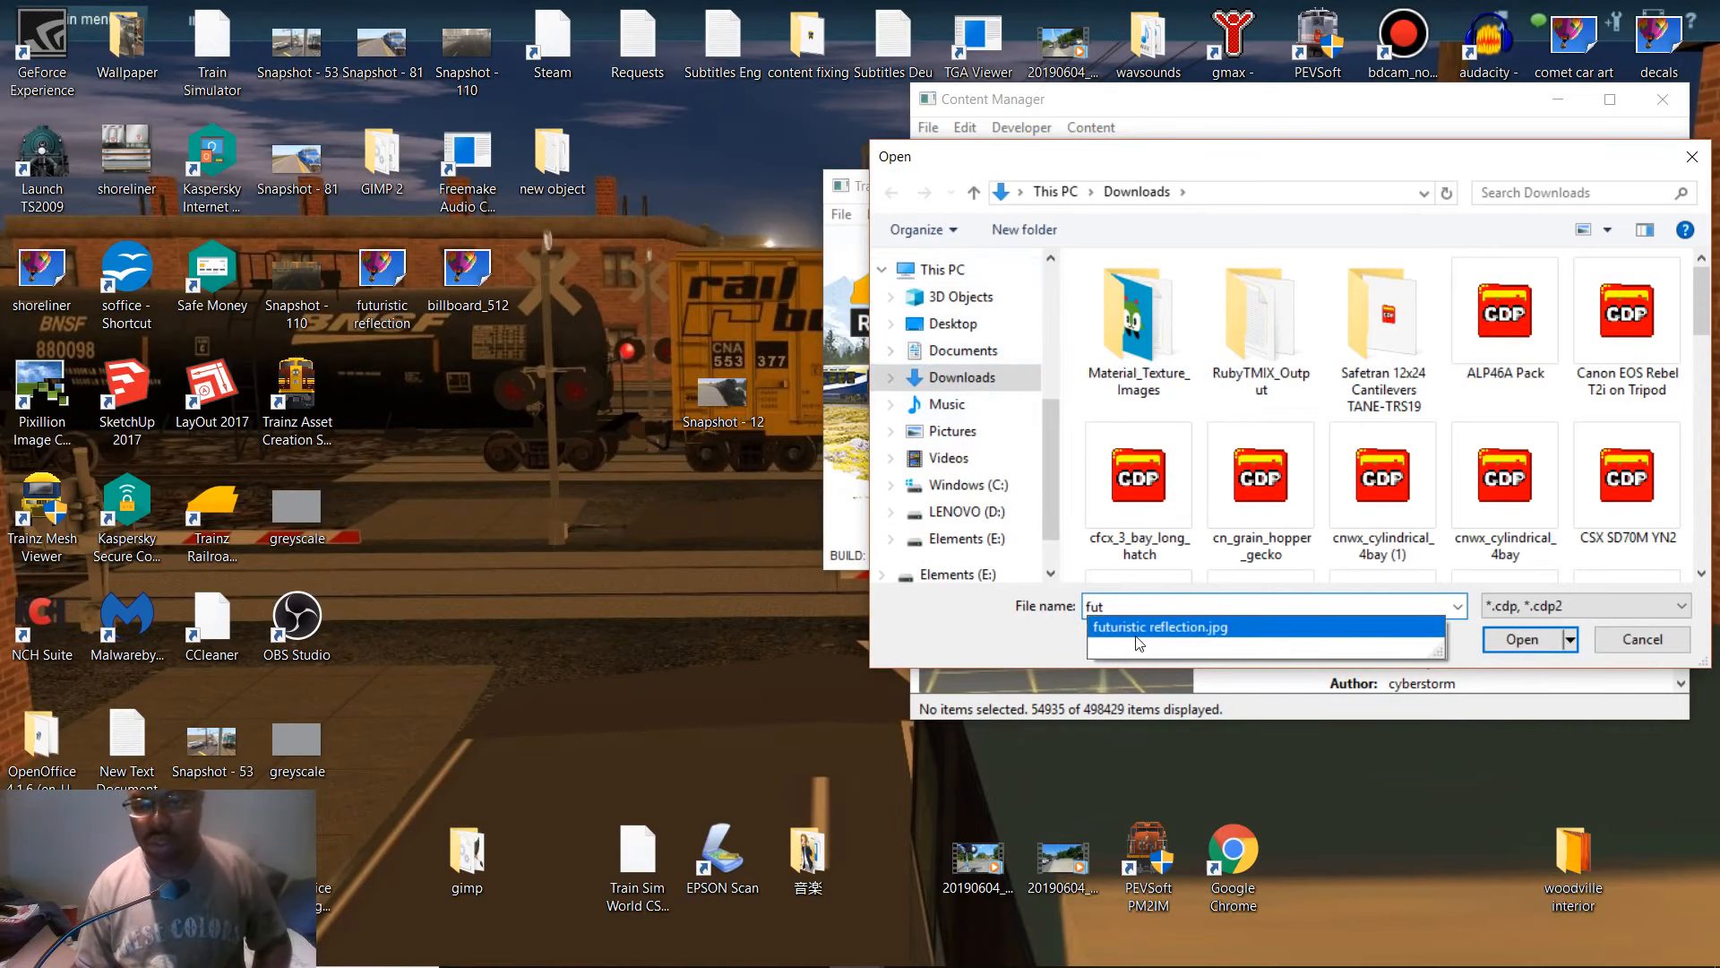
click(1137, 632)
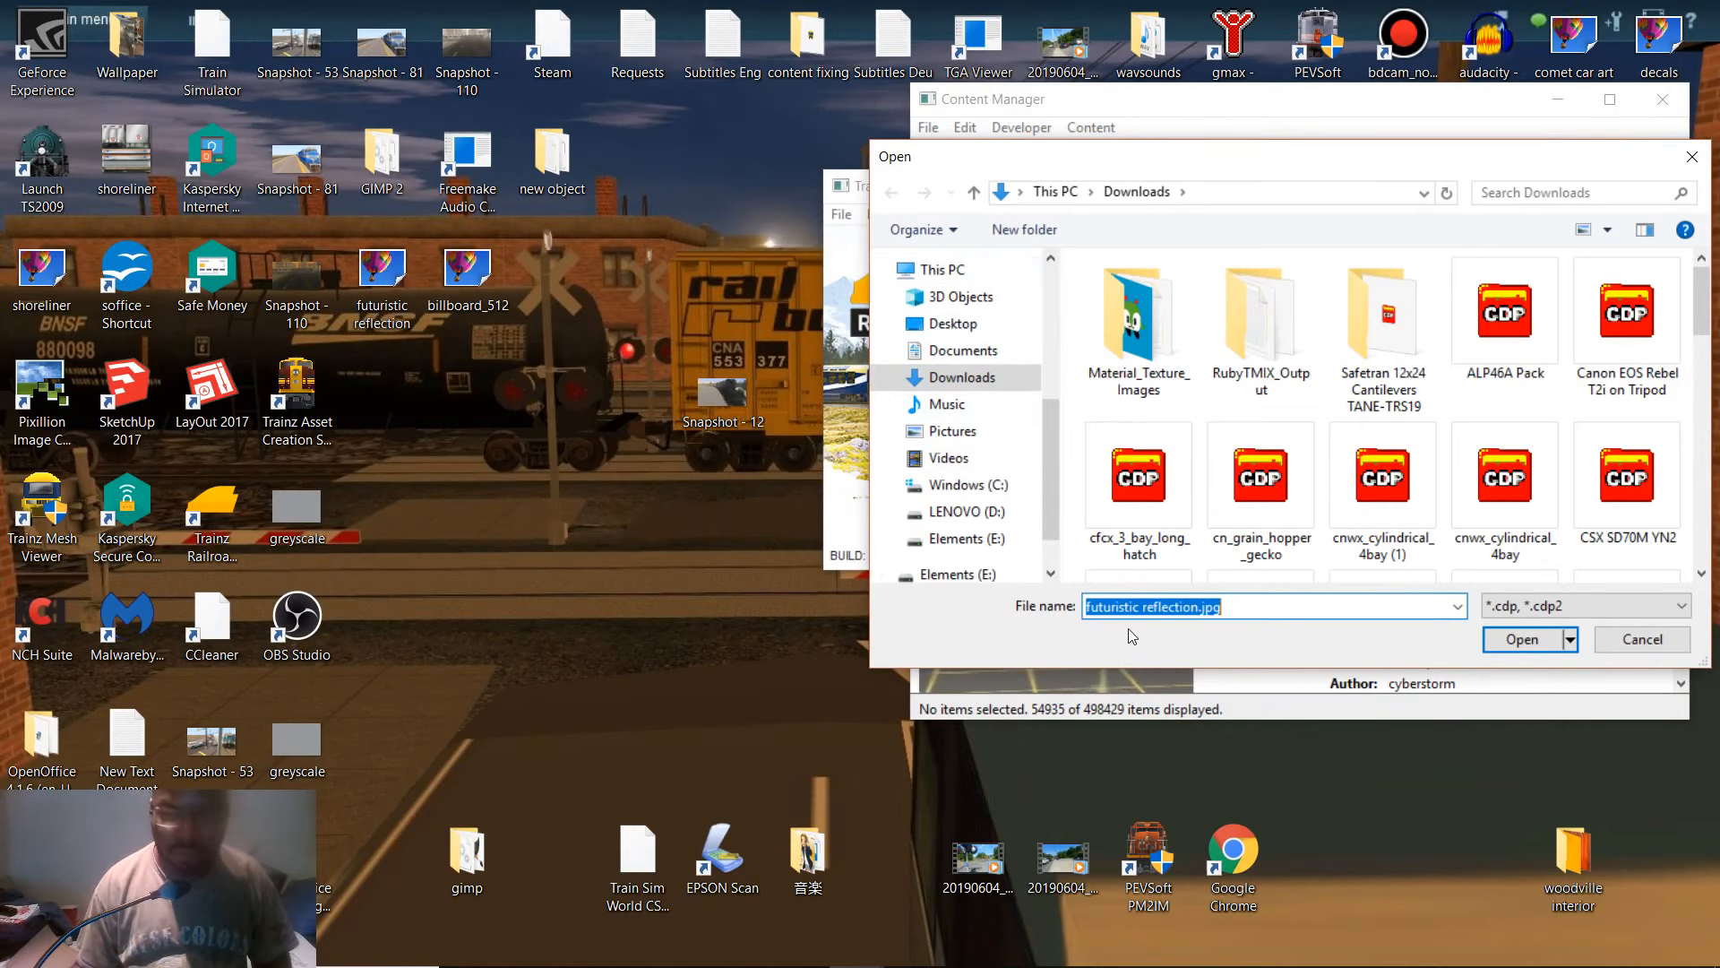
click(1546, 638)
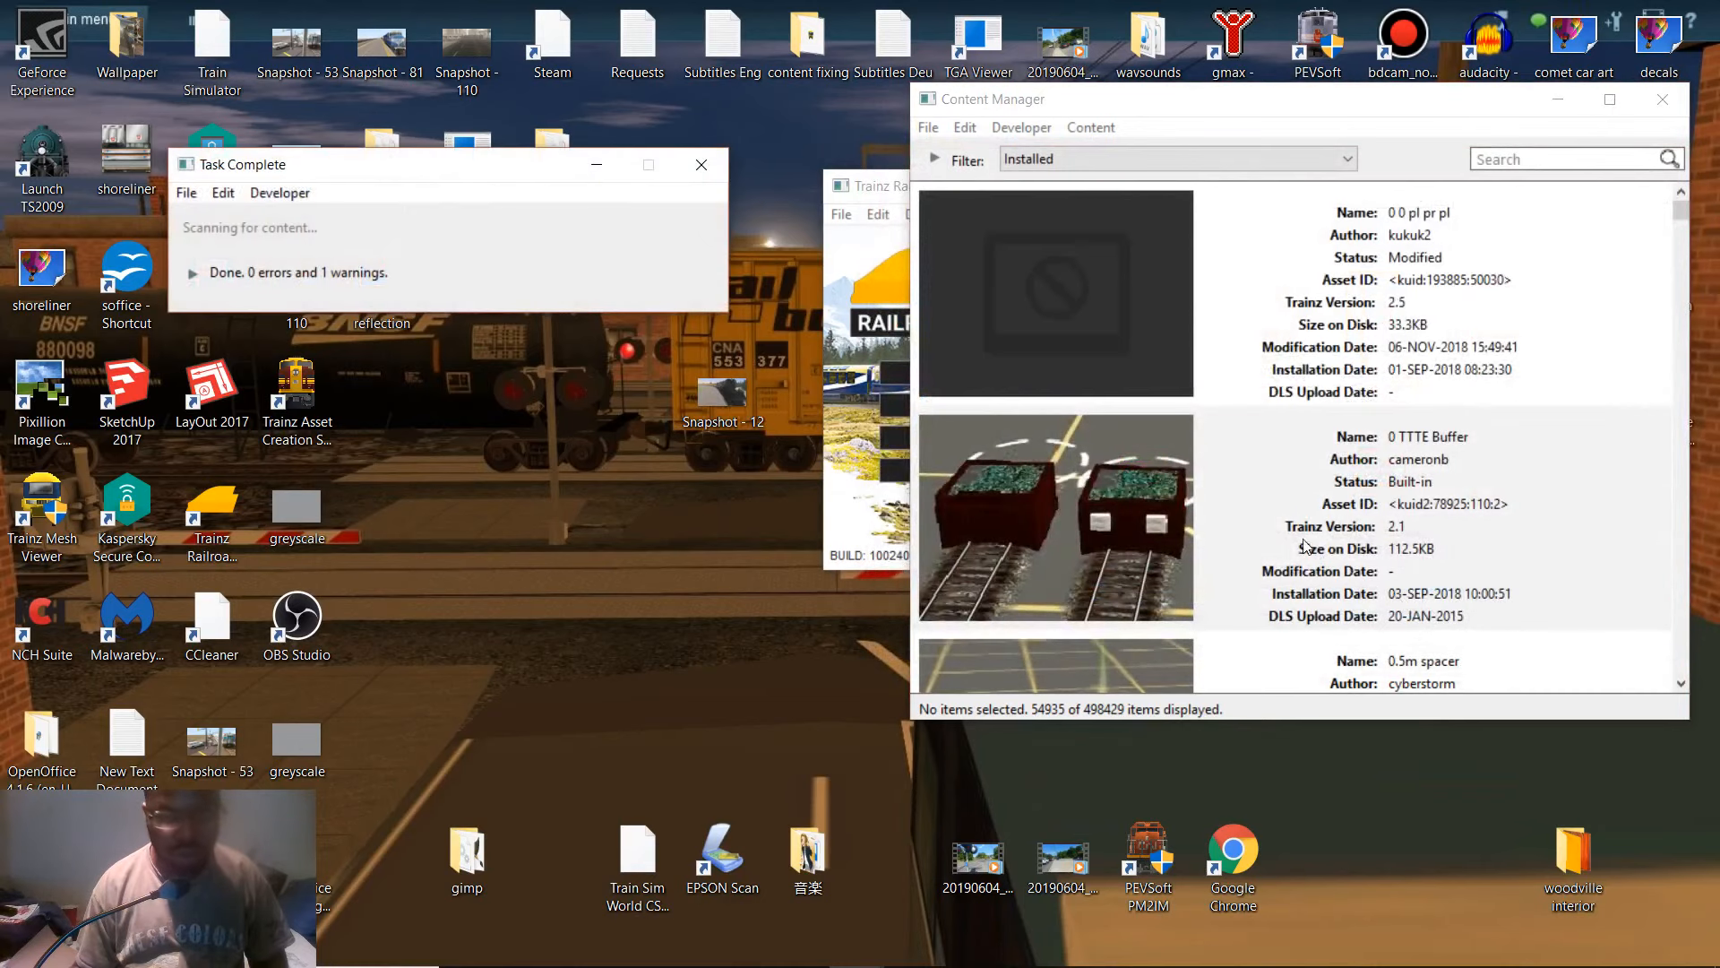
click(190, 272)
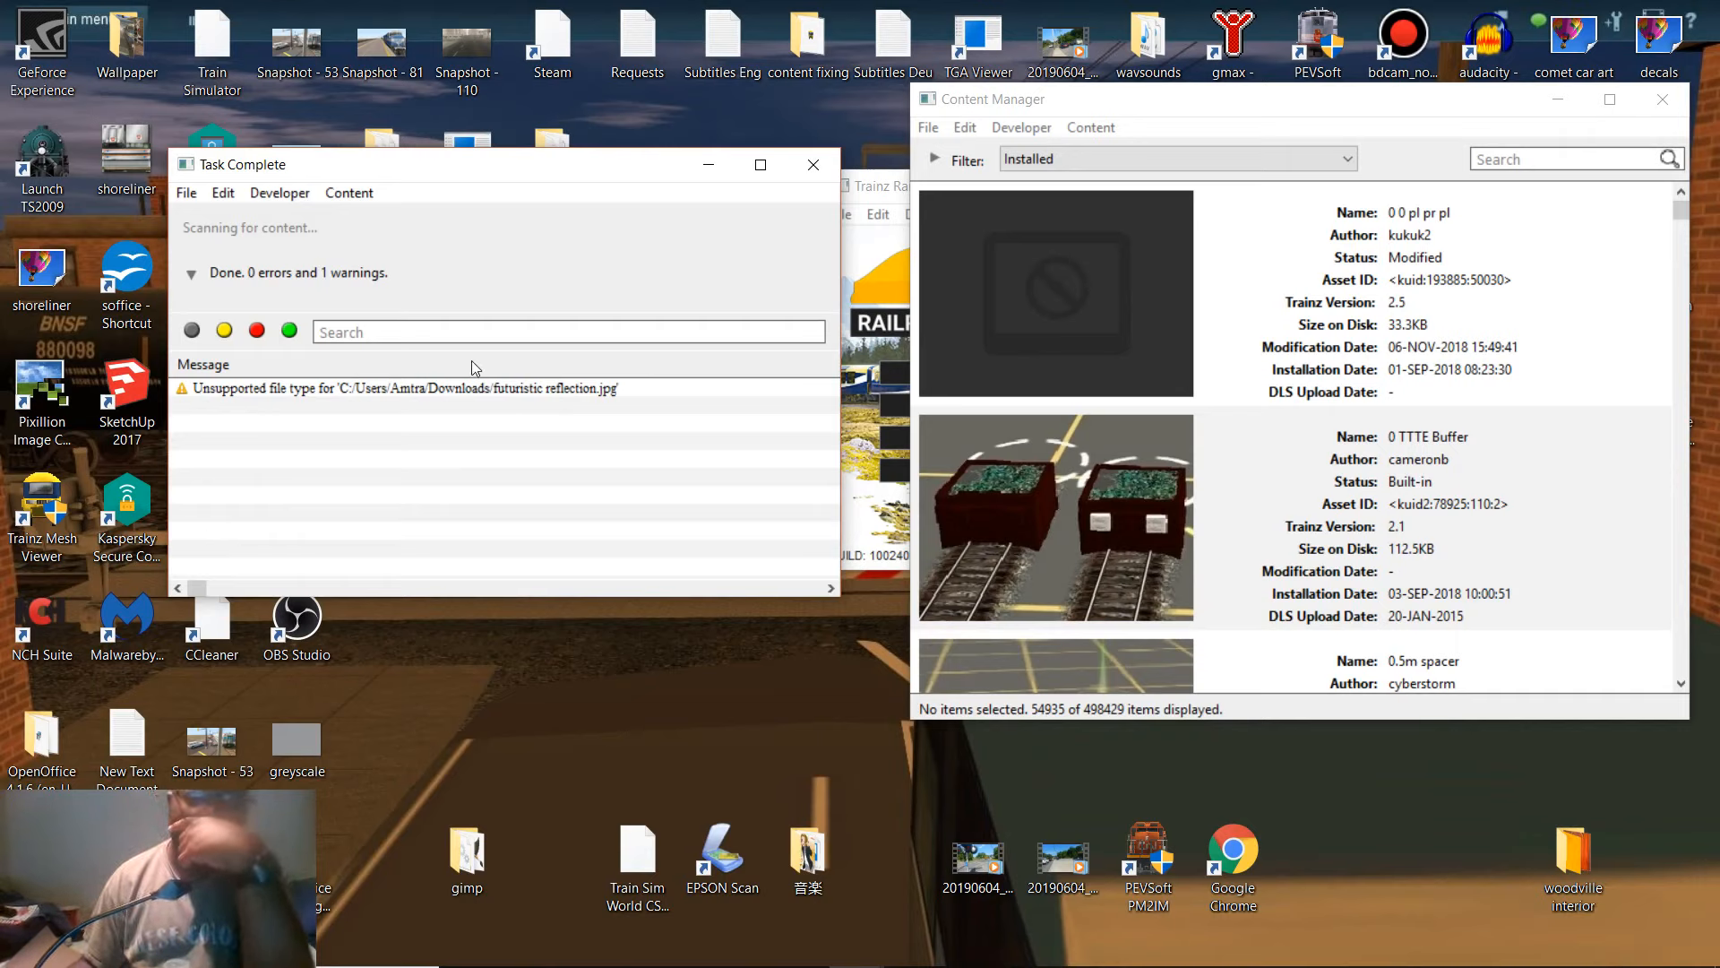
click(497, 390)
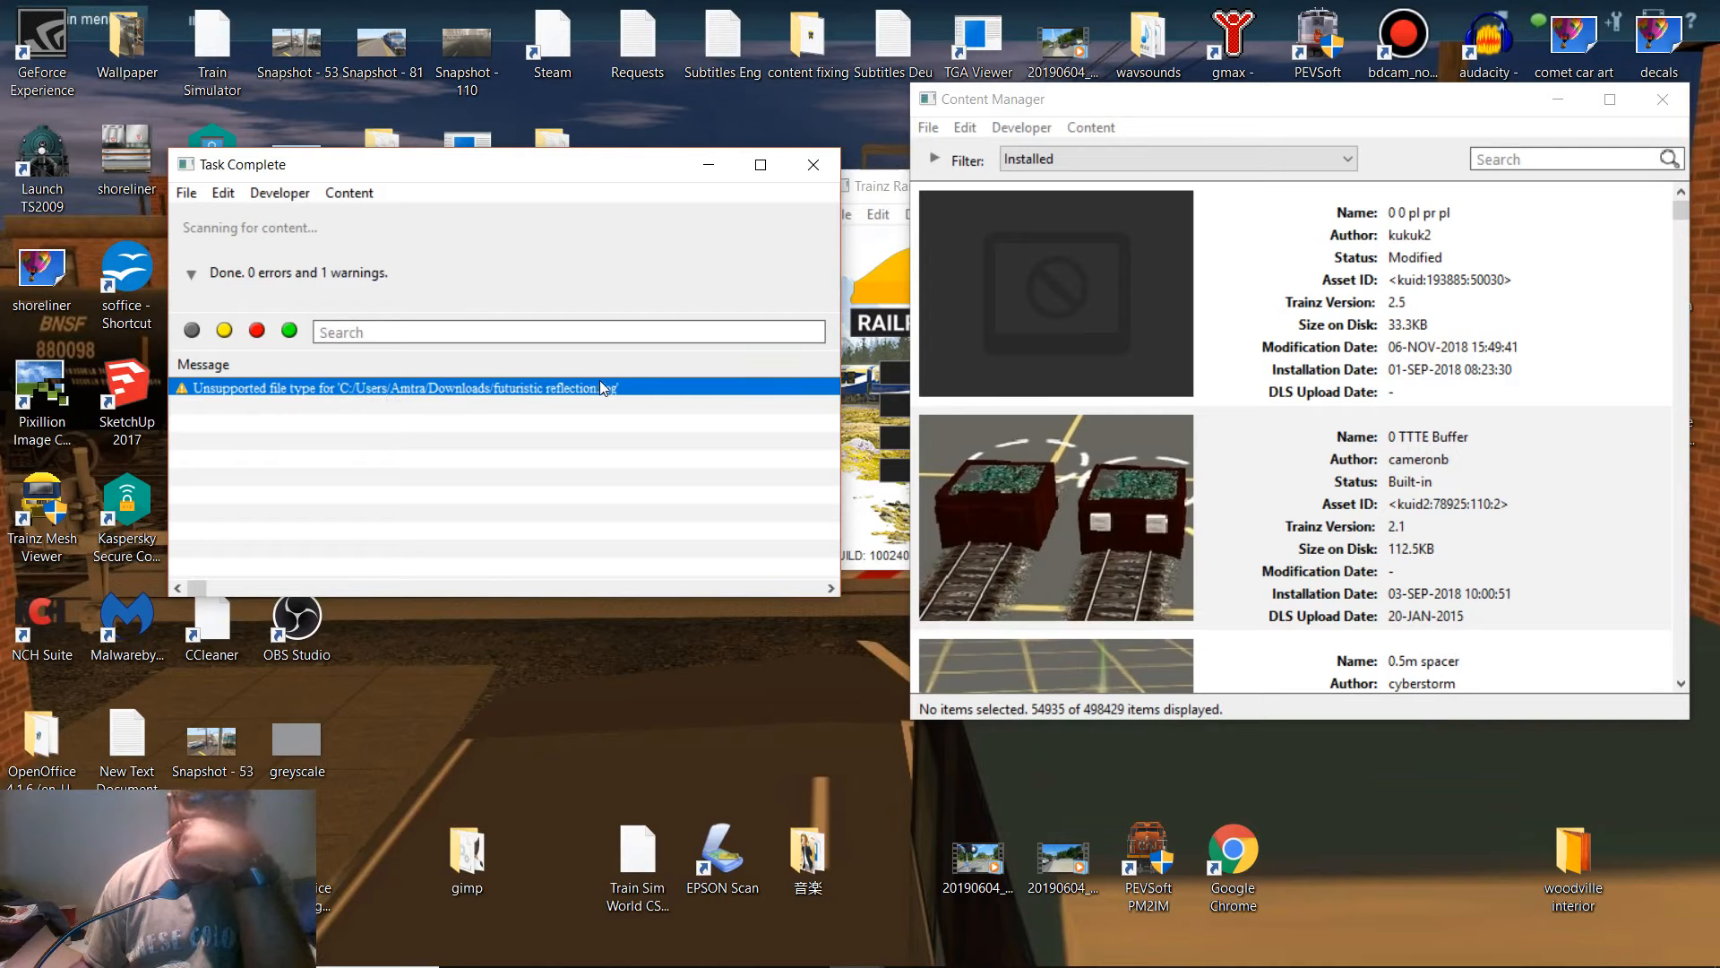
click(803, 167)
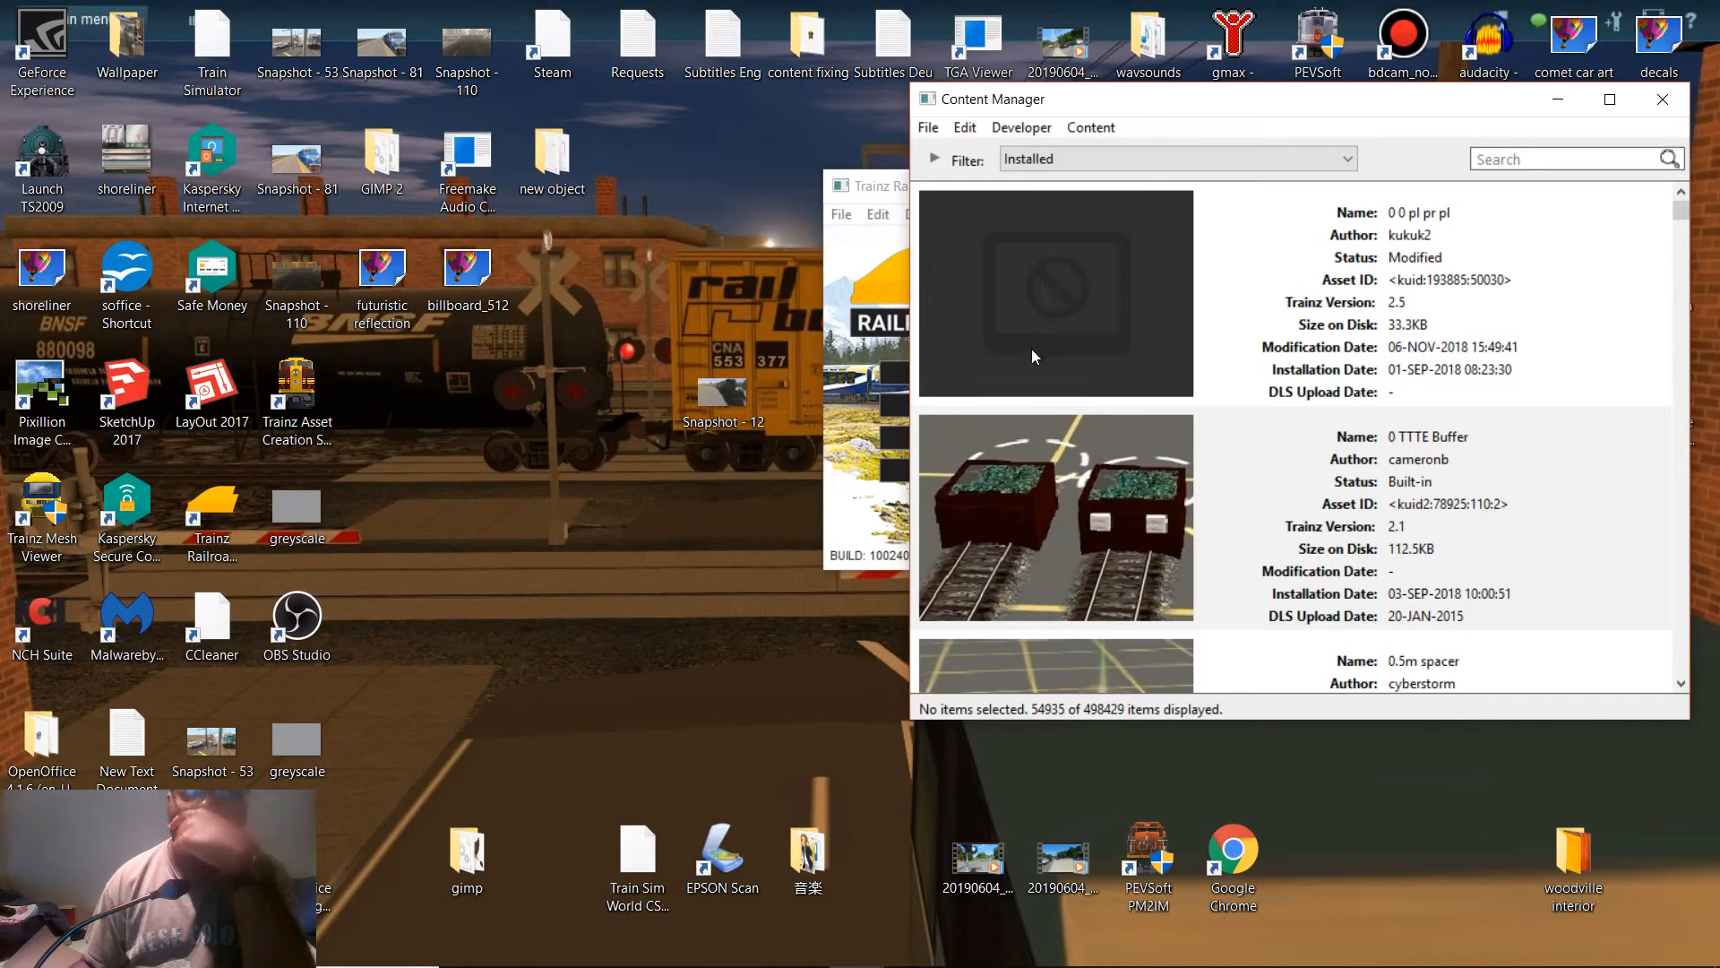
- Look through the new object folder on the desktop and close it
mouse_move(828, 966)
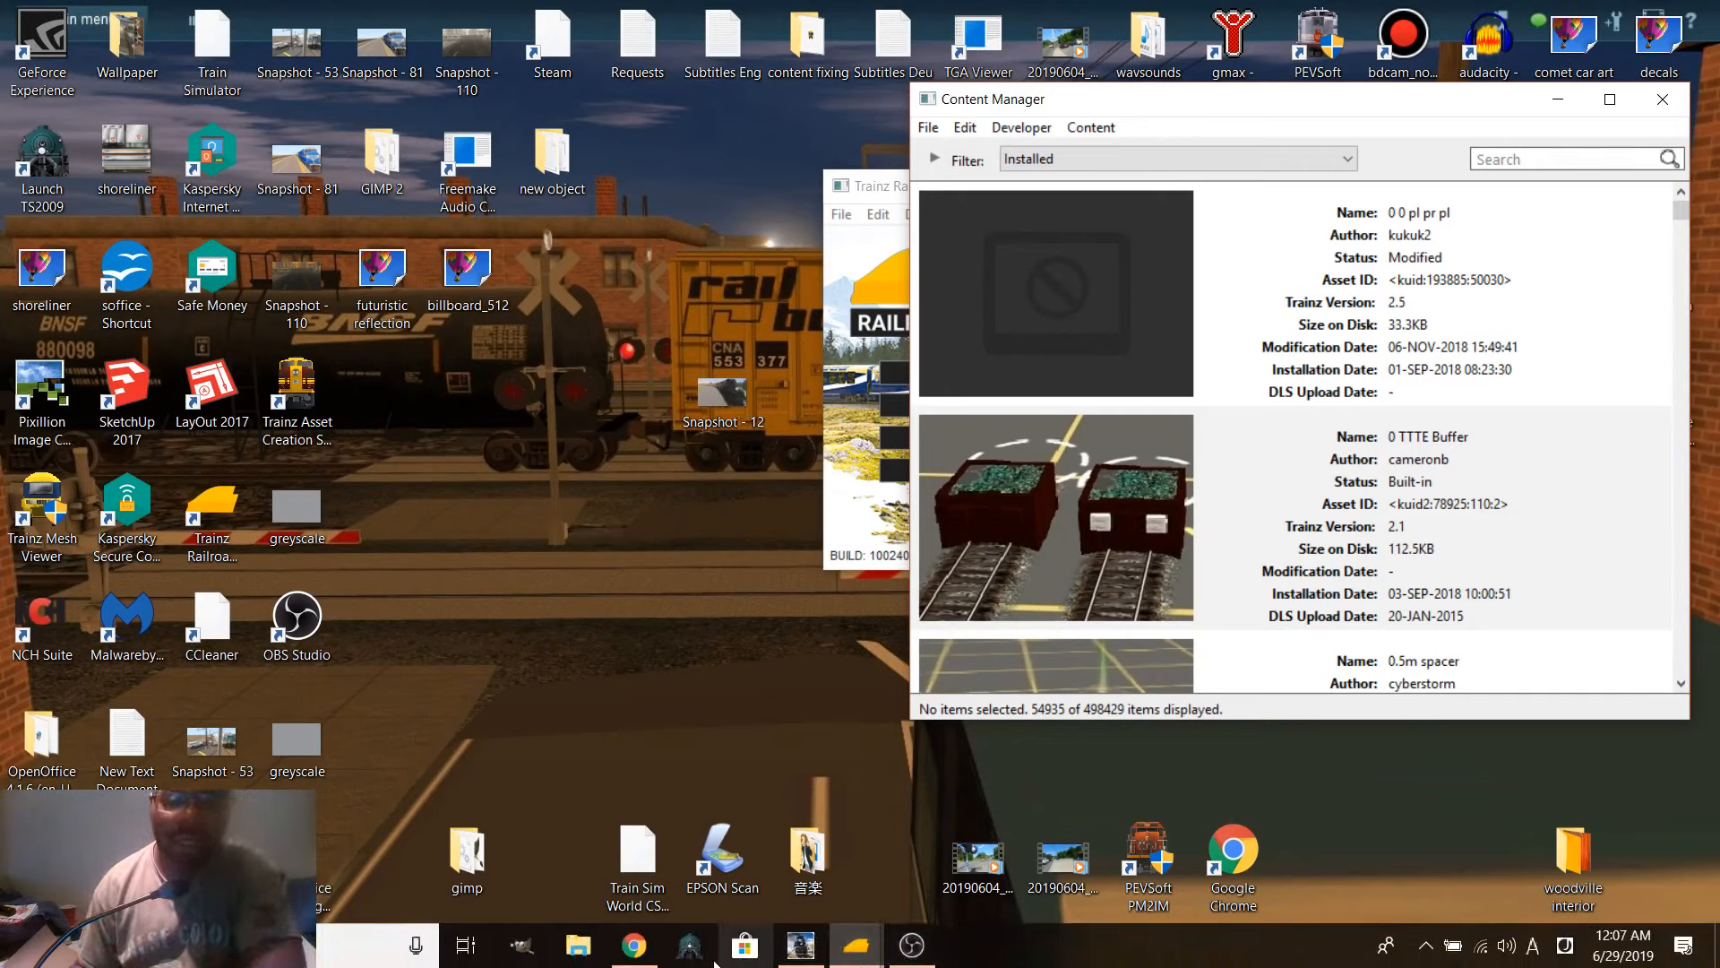
mouse_move(636, 951)
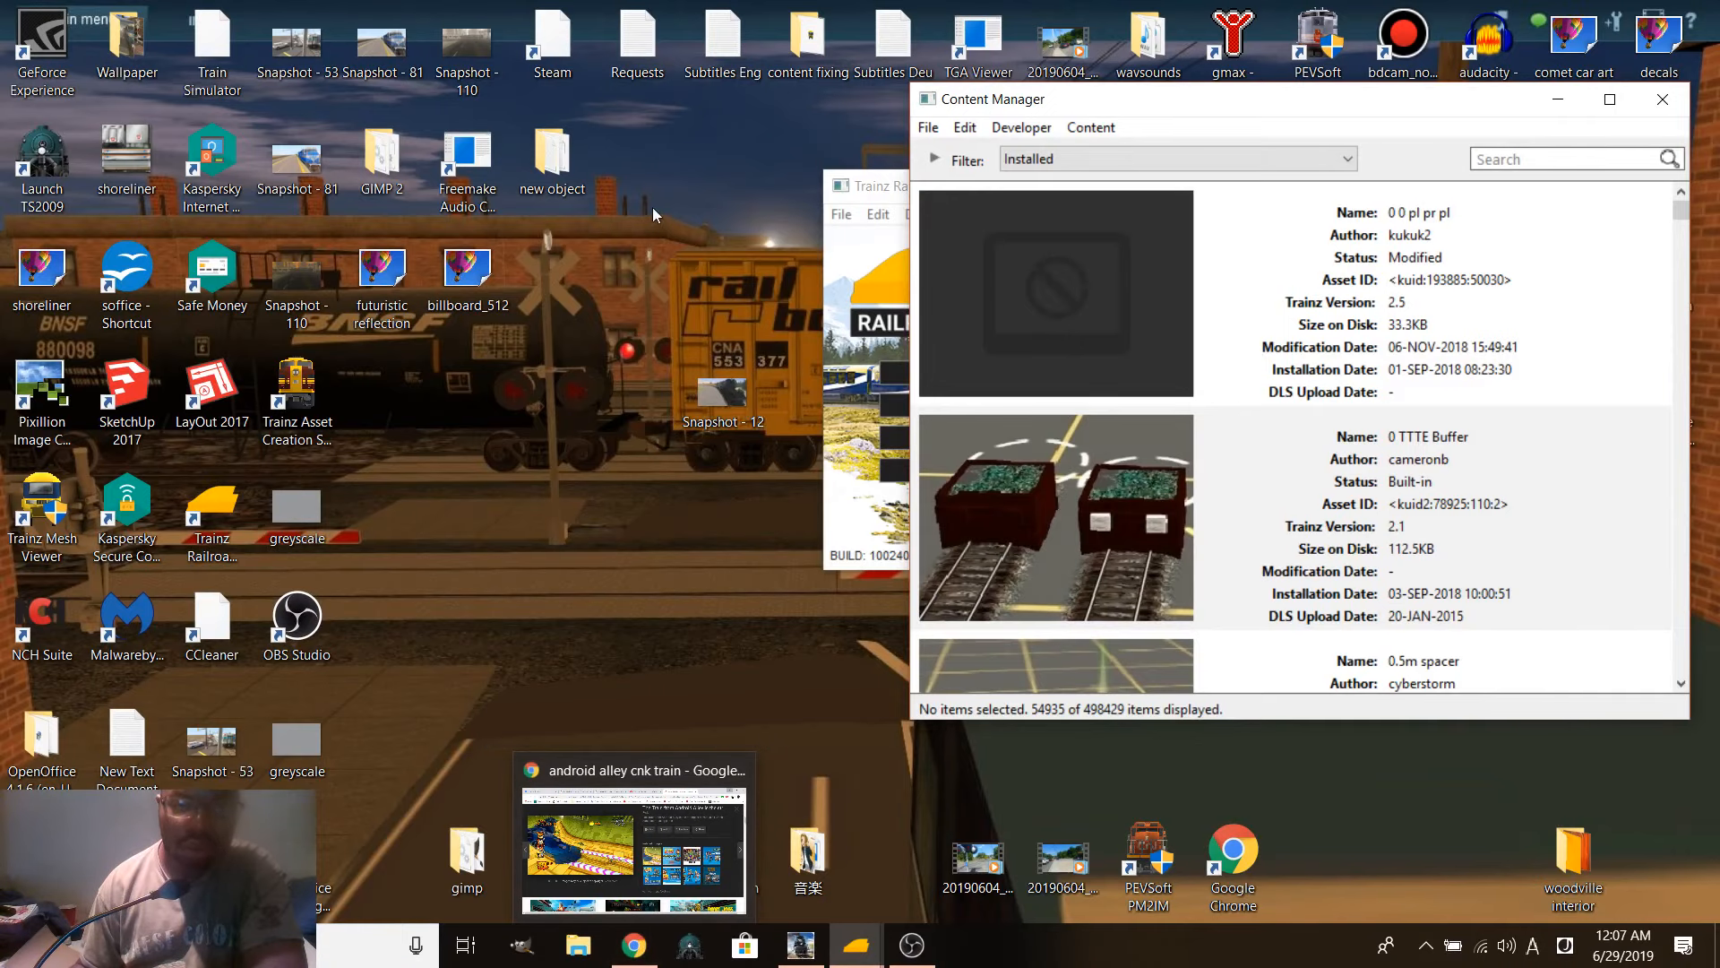
double_click(577, 186)
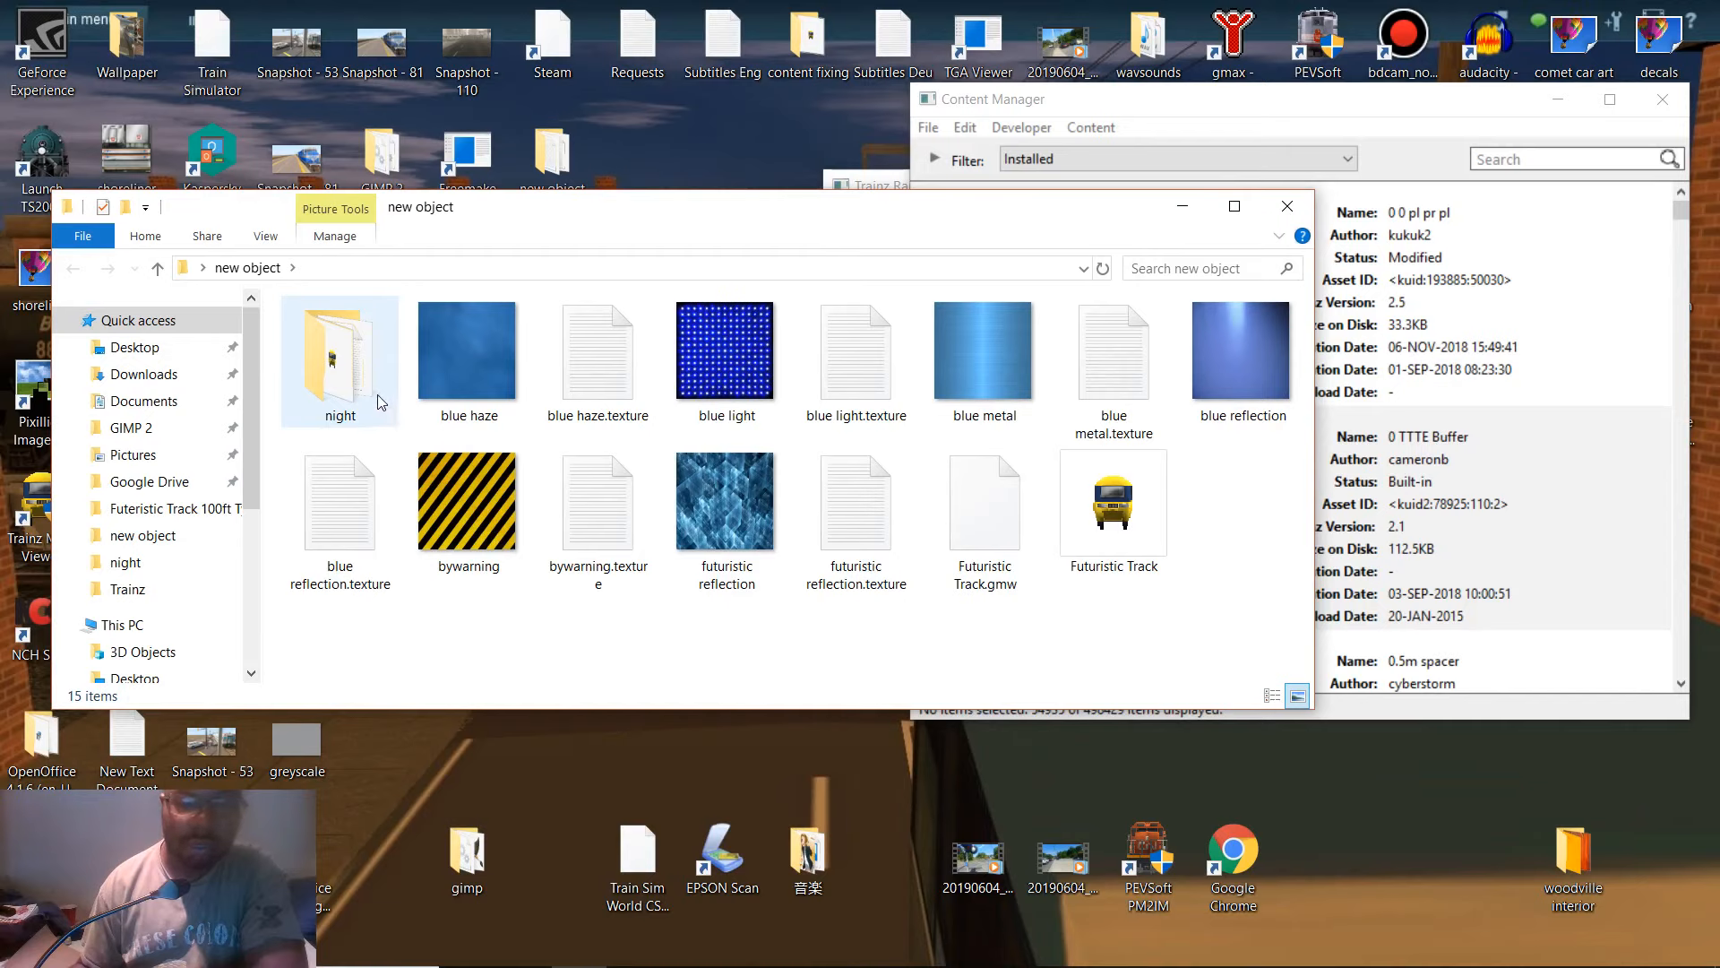
click(1288, 207)
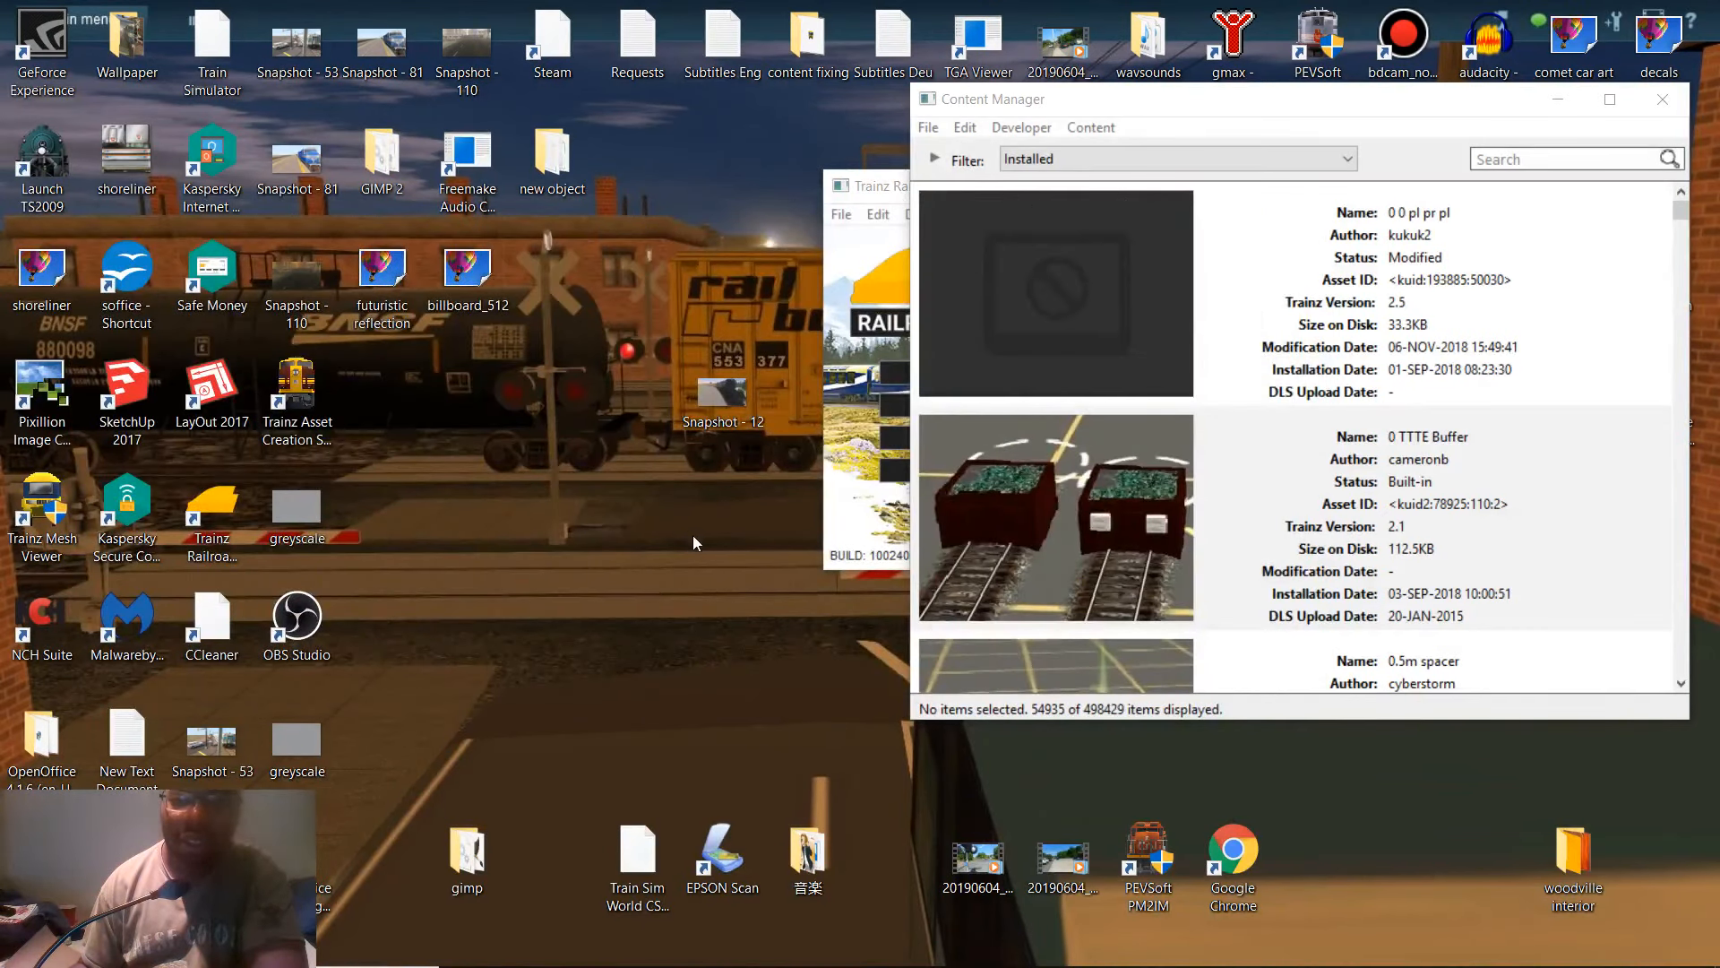
- Return to T:ANE's Content Manager, show the Futeristic Track asset <kuid:140046:101301> in Explorer, and copy all its files
mouse_move(797, 943)
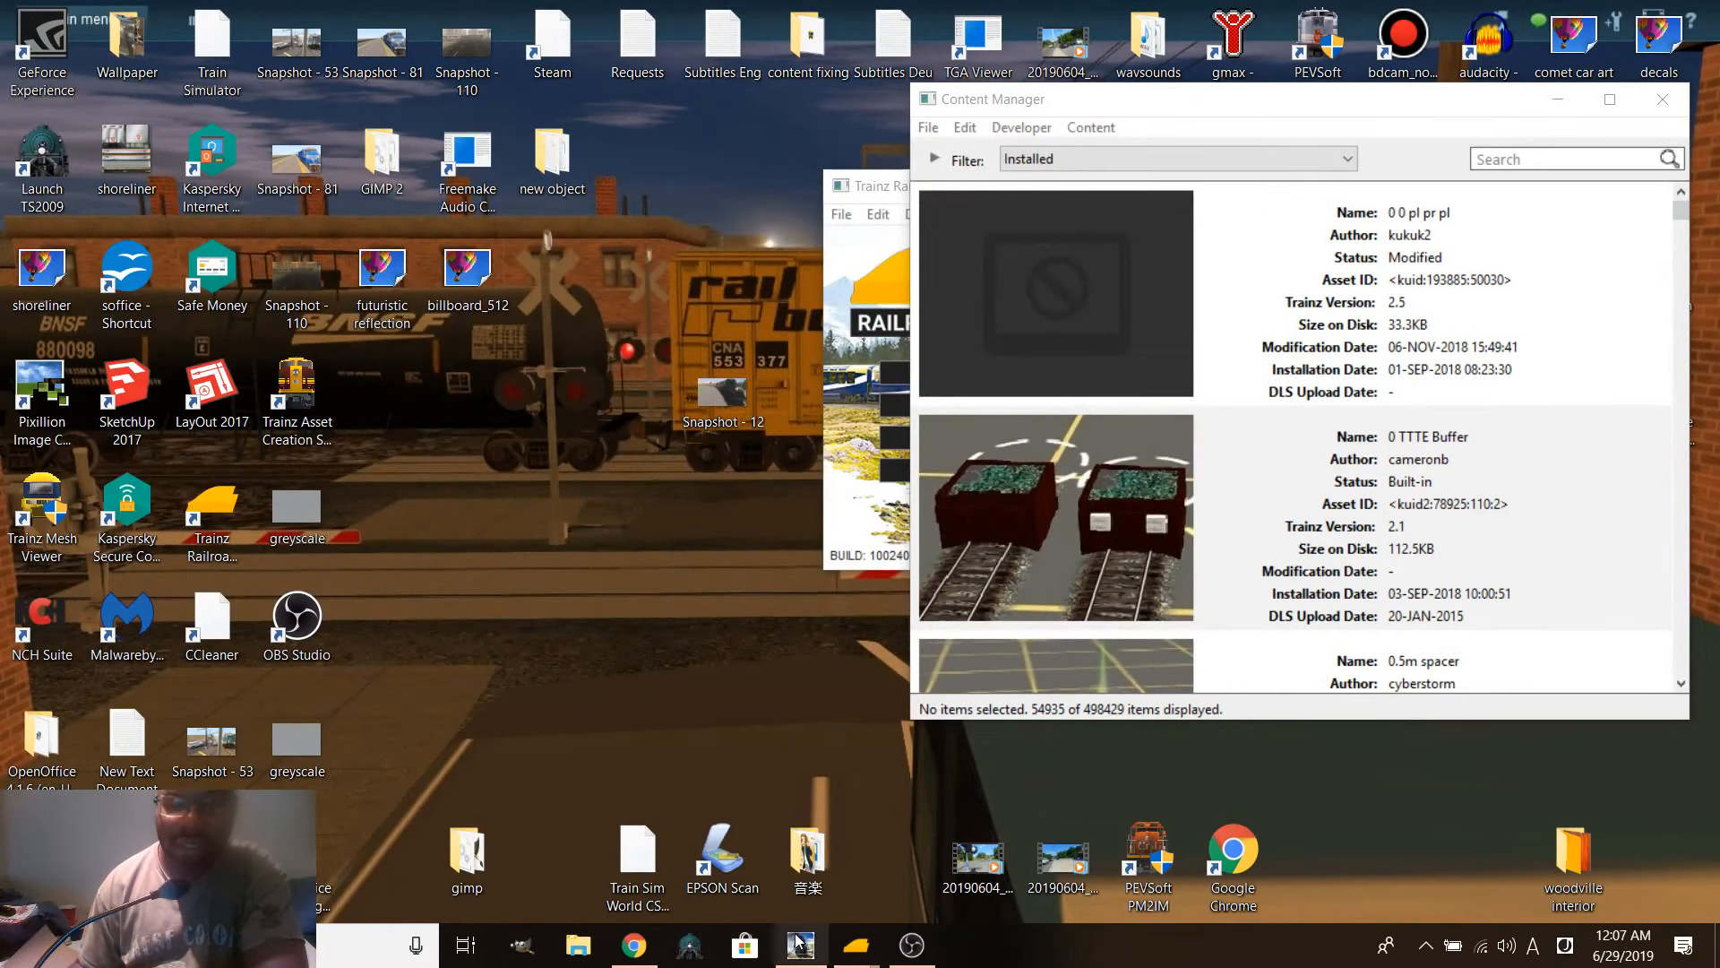
click(800, 866)
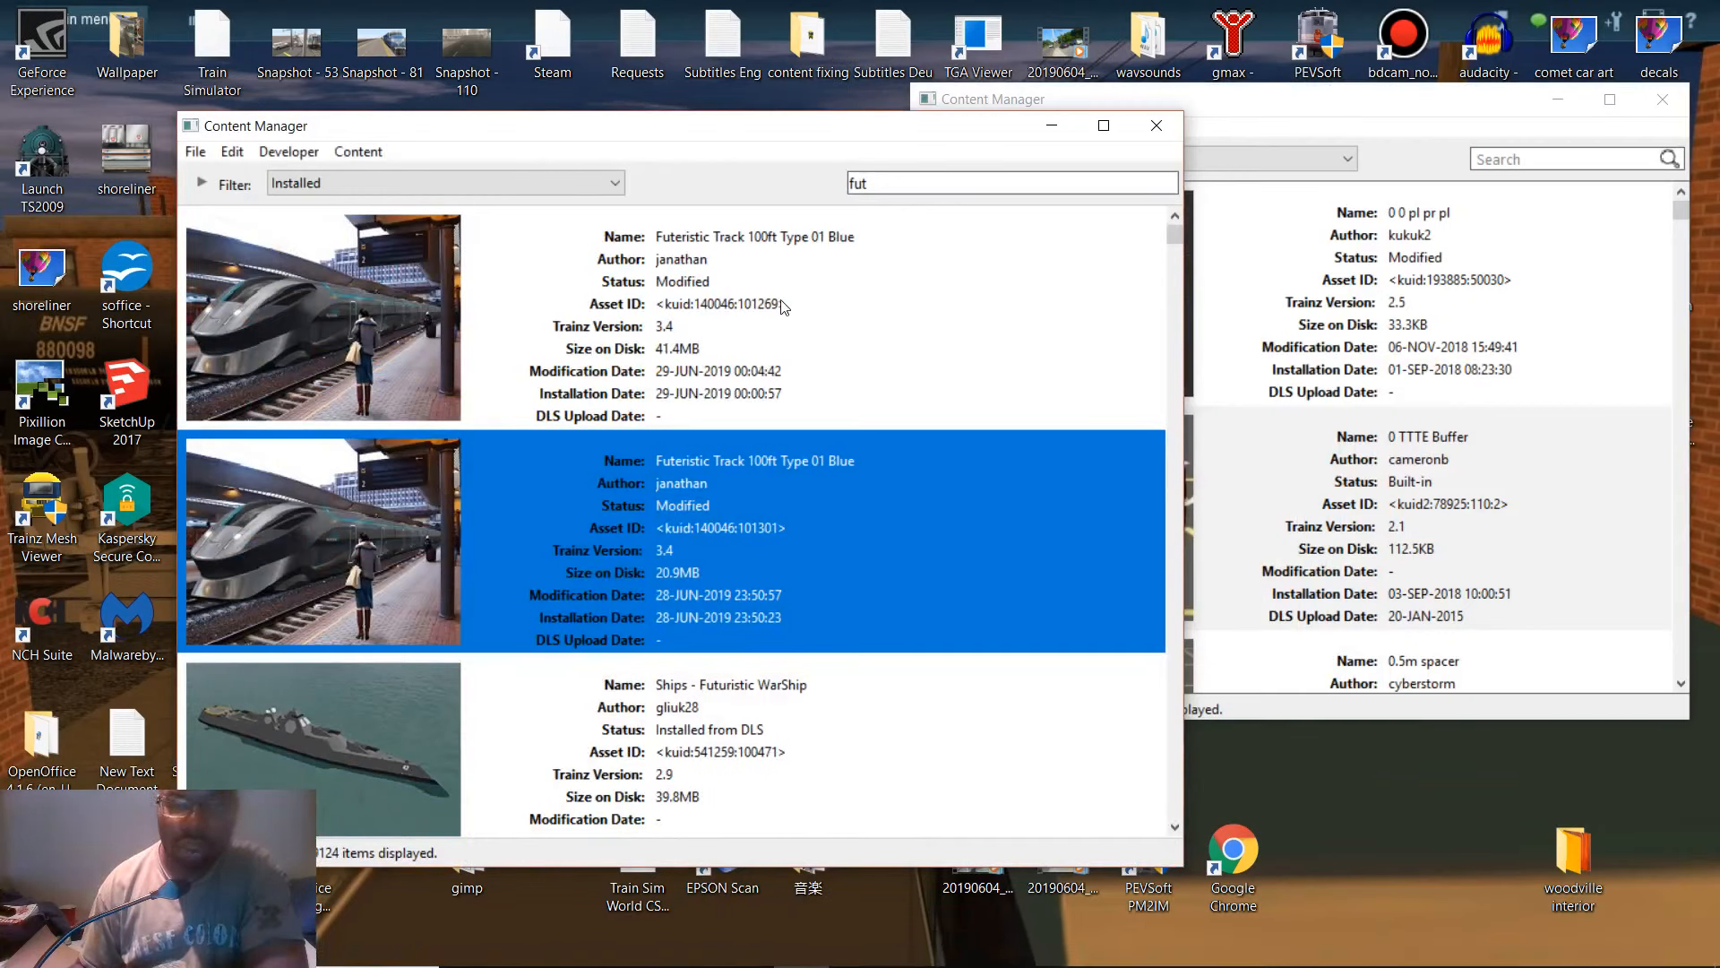
right_click(852, 513)
mouse_move(1132, 211)
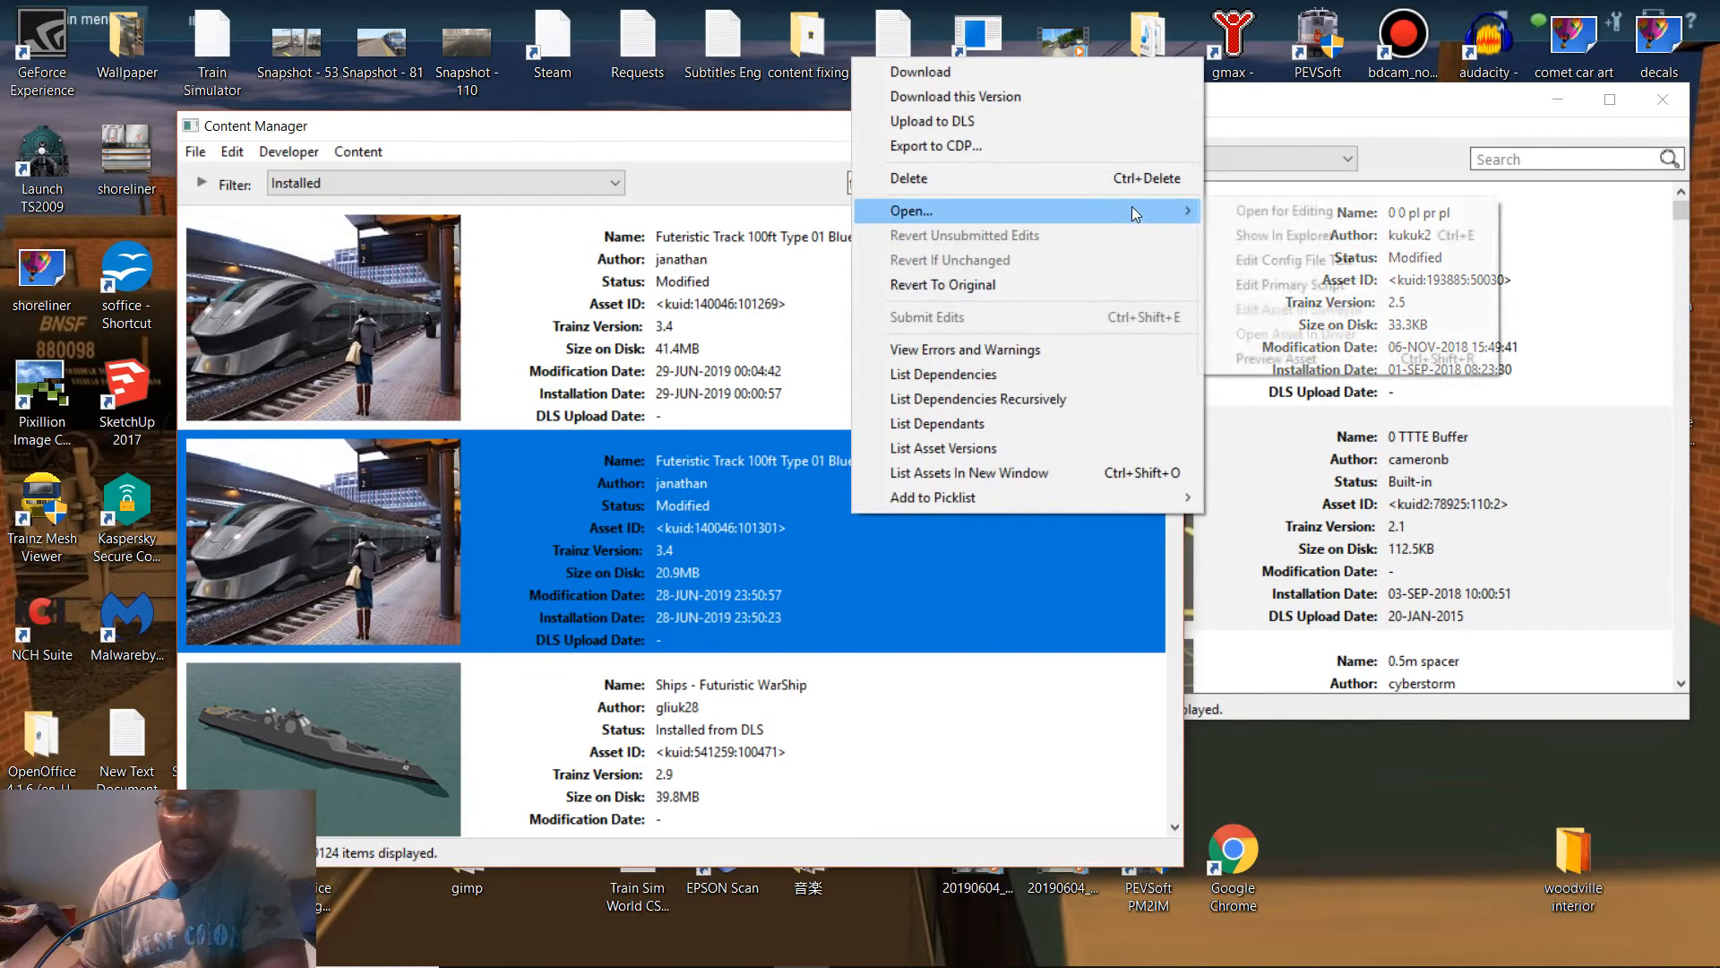
click(1330, 234)
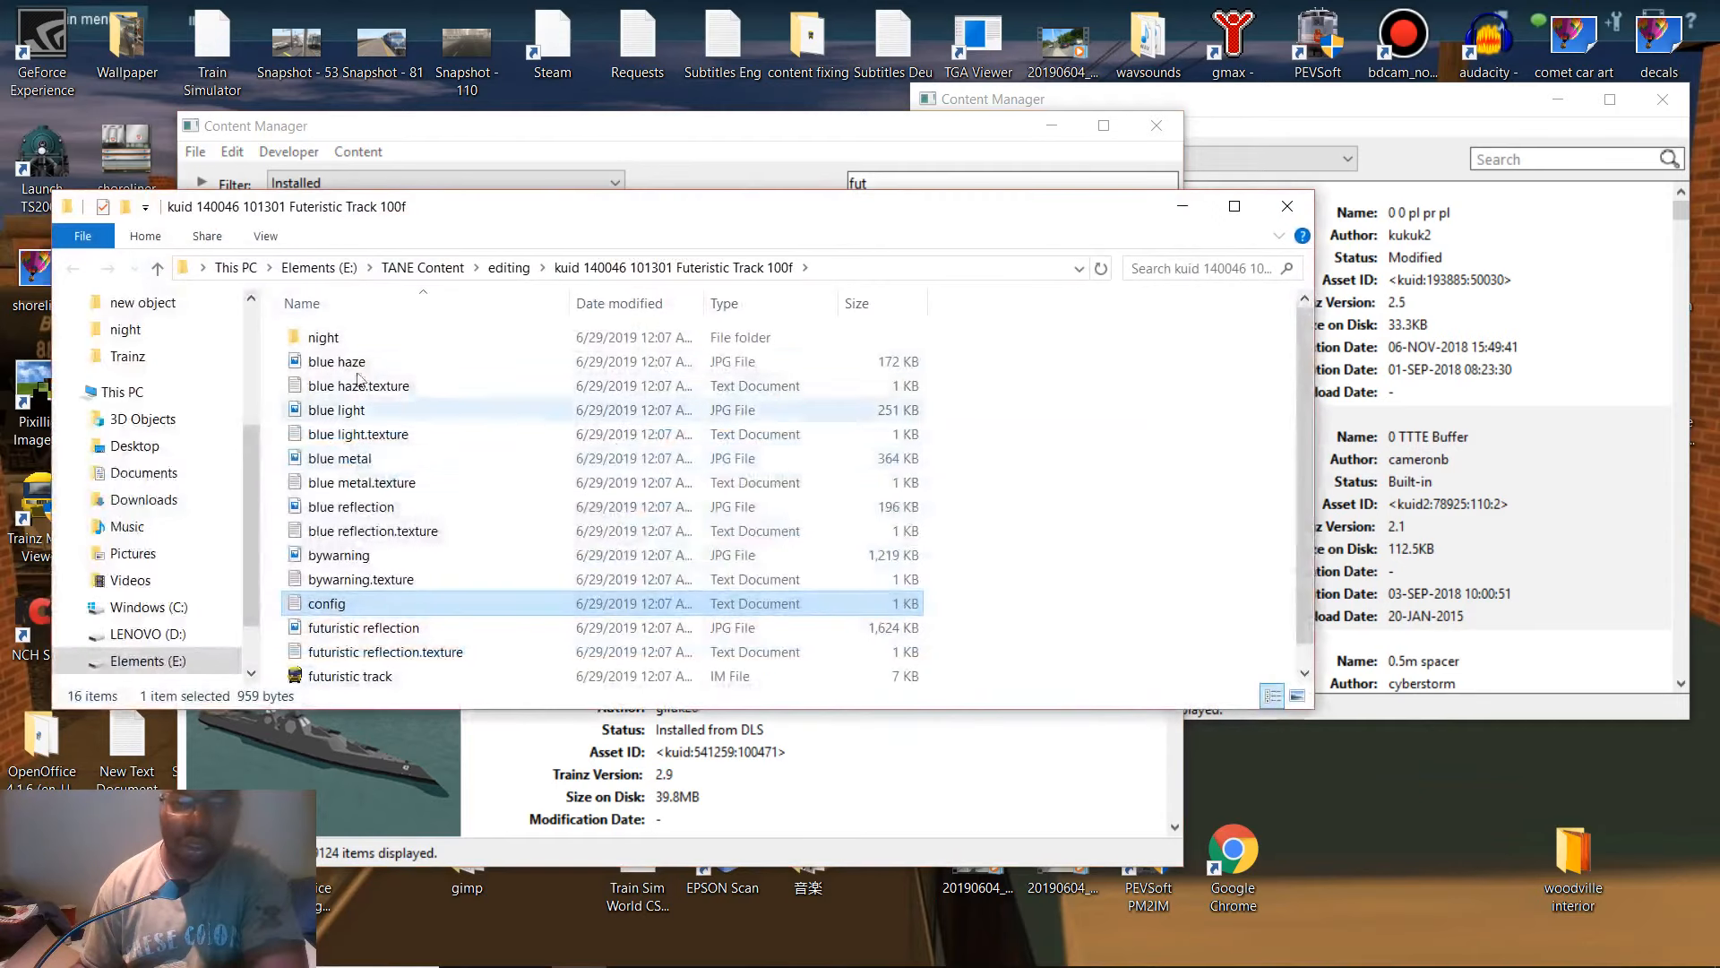
drag(268, 332, 568, 758)
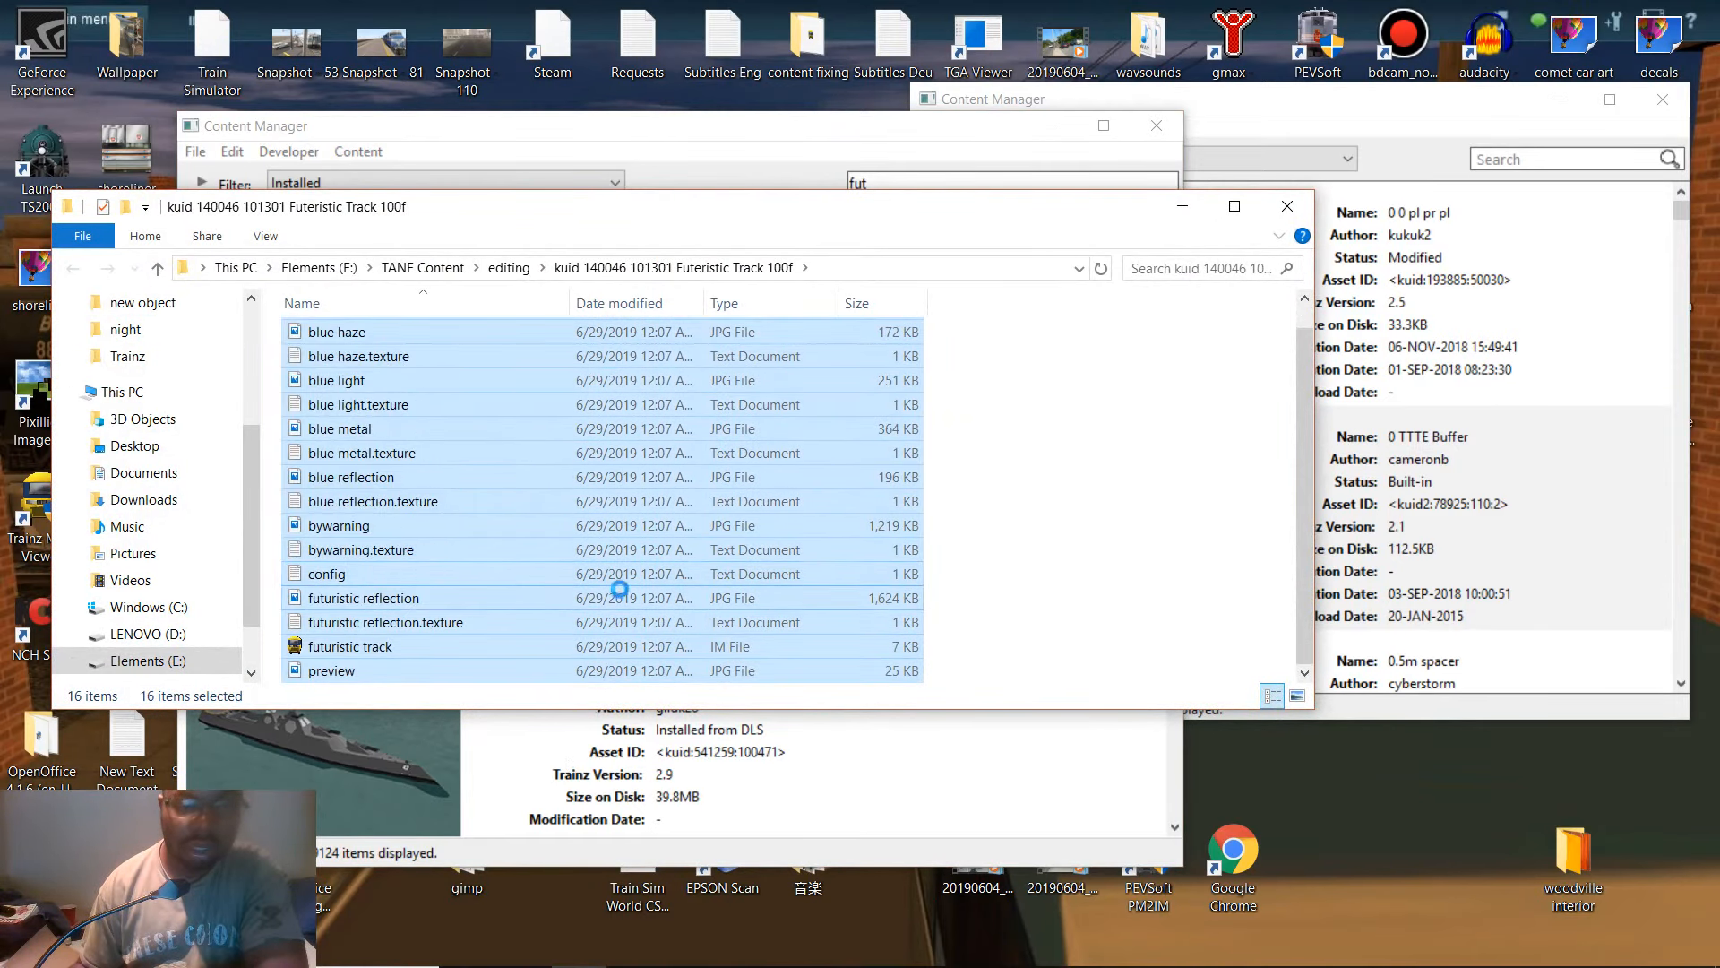
right_click(699, 542)
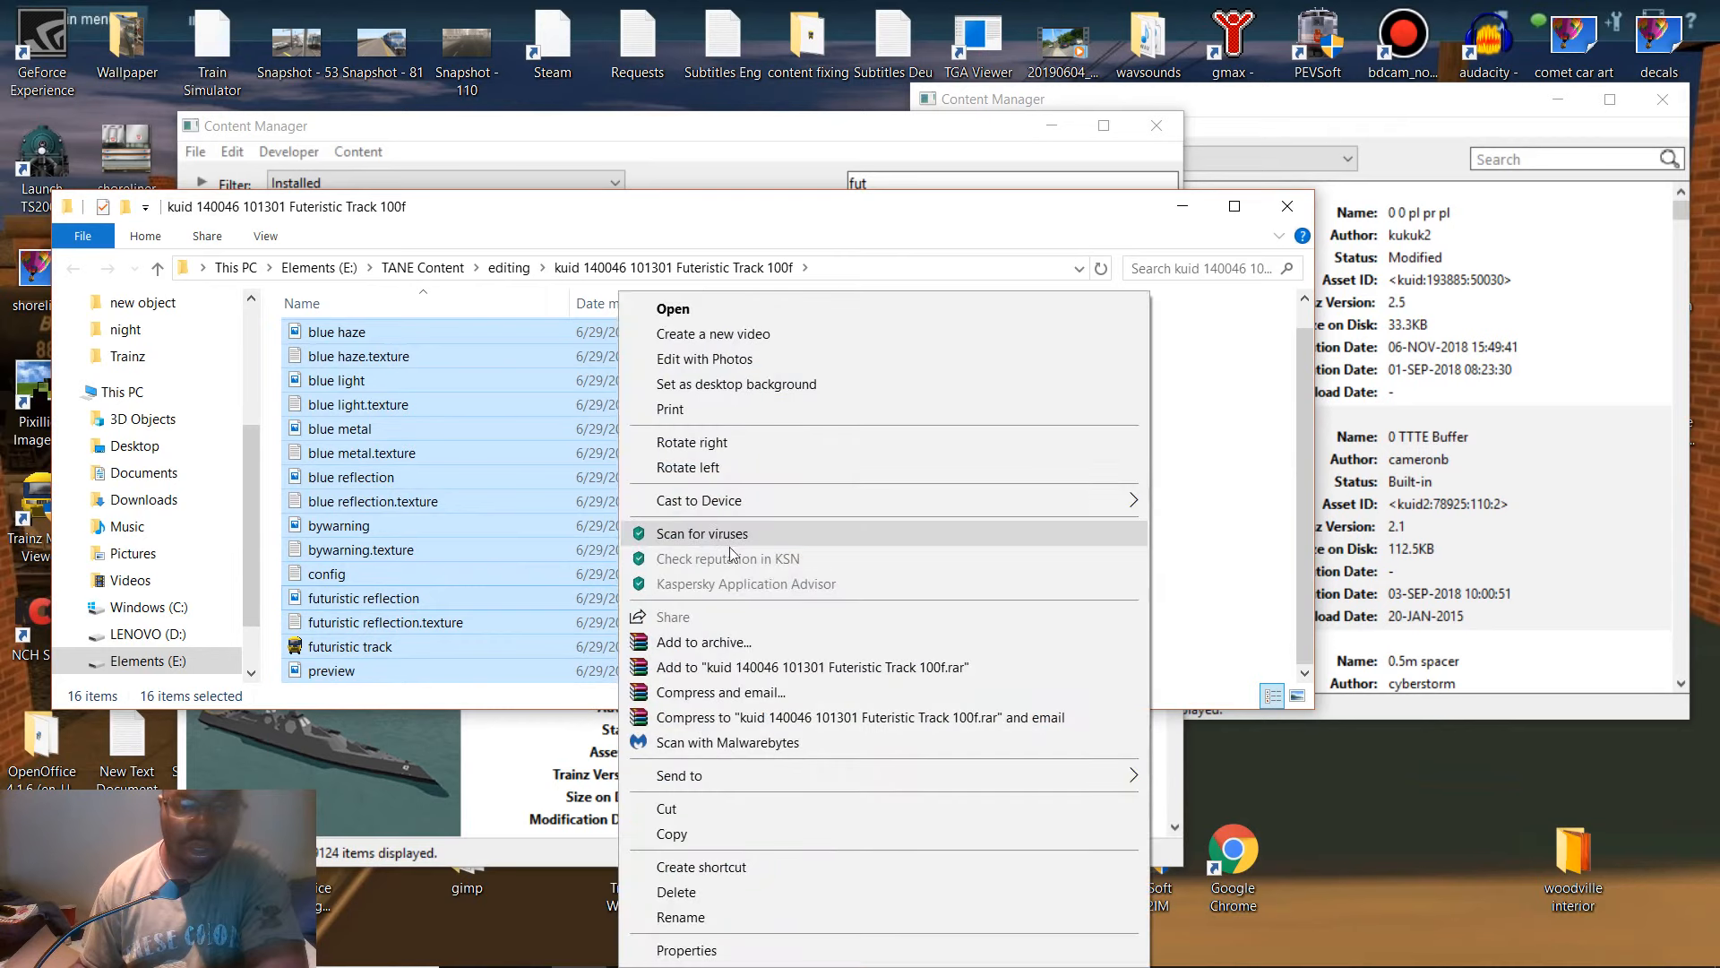
click(735, 835)
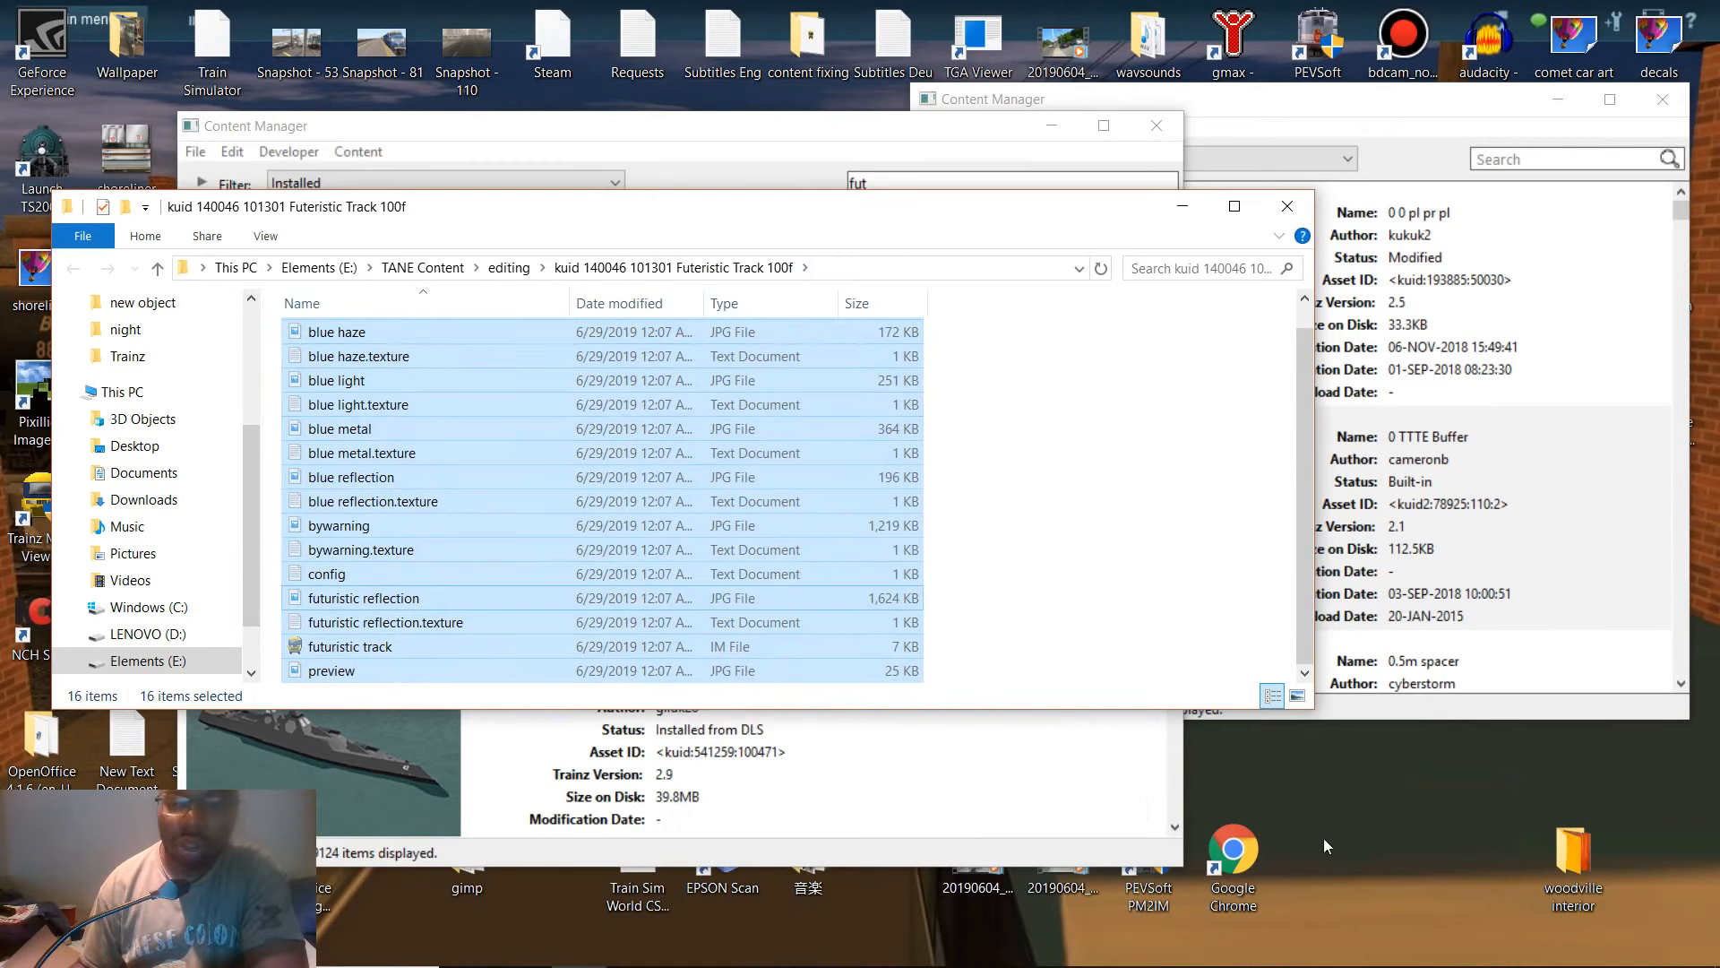
- Create a desktop folder named content and close the track asset's folder window
click(1353, 866)
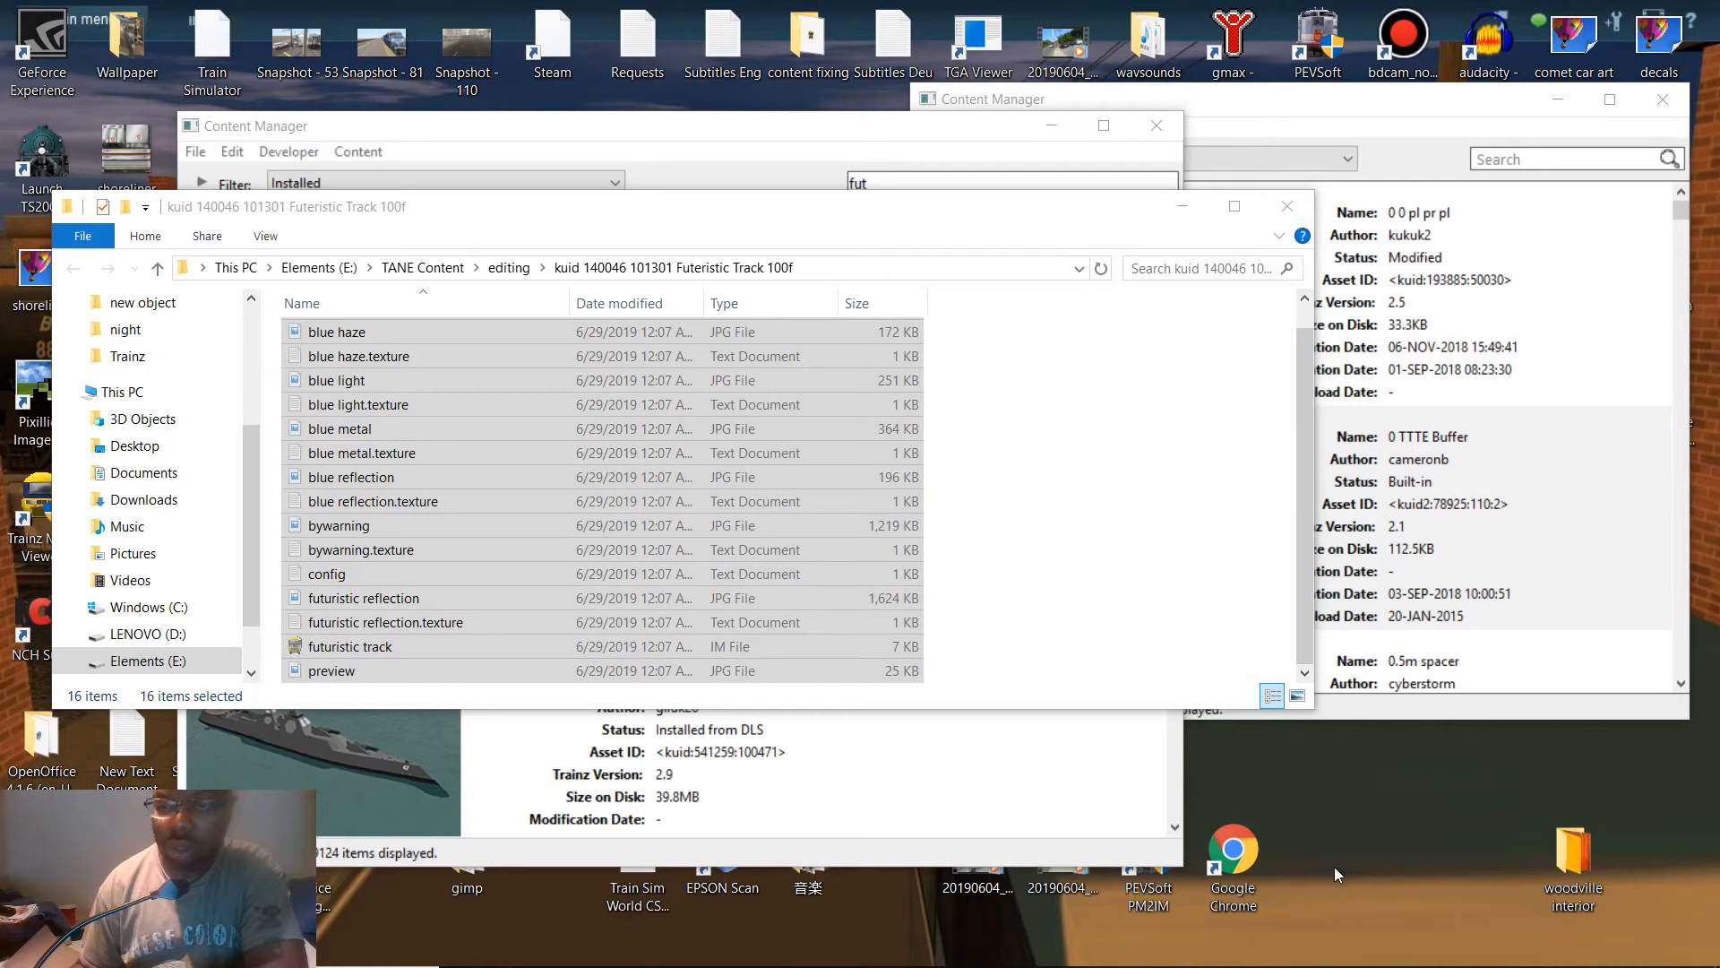
right_click(1335, 867)
mouse_move(1458, 792)
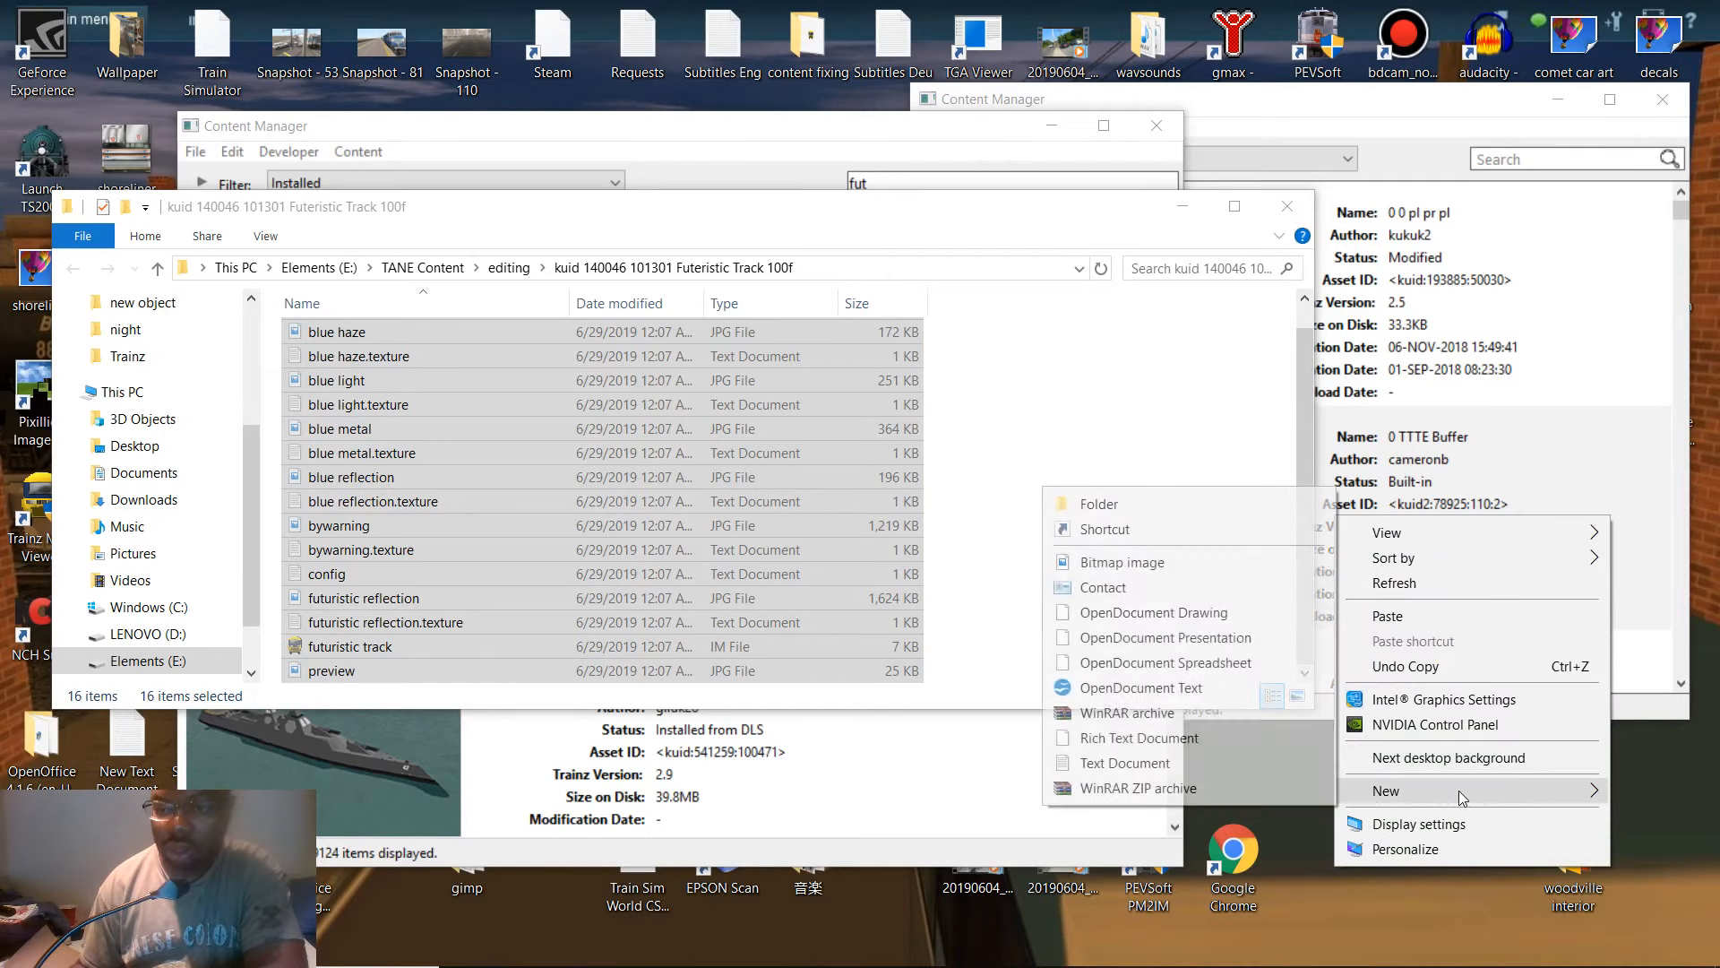
click(1095, 503)
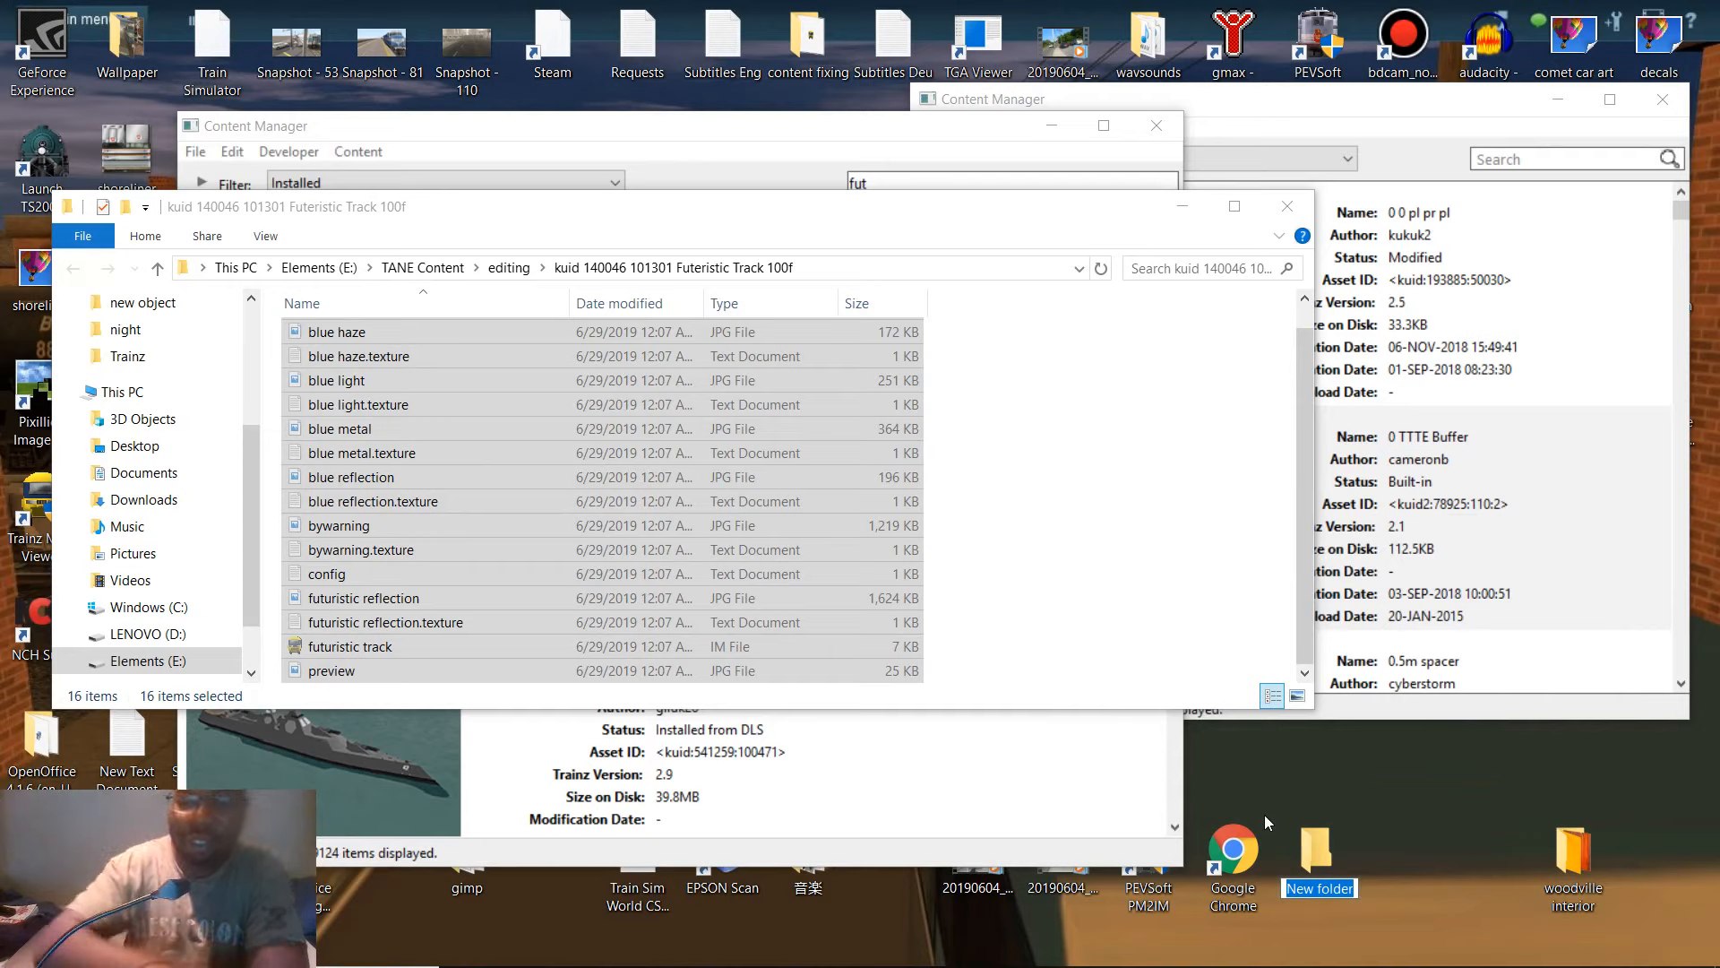
text(con)
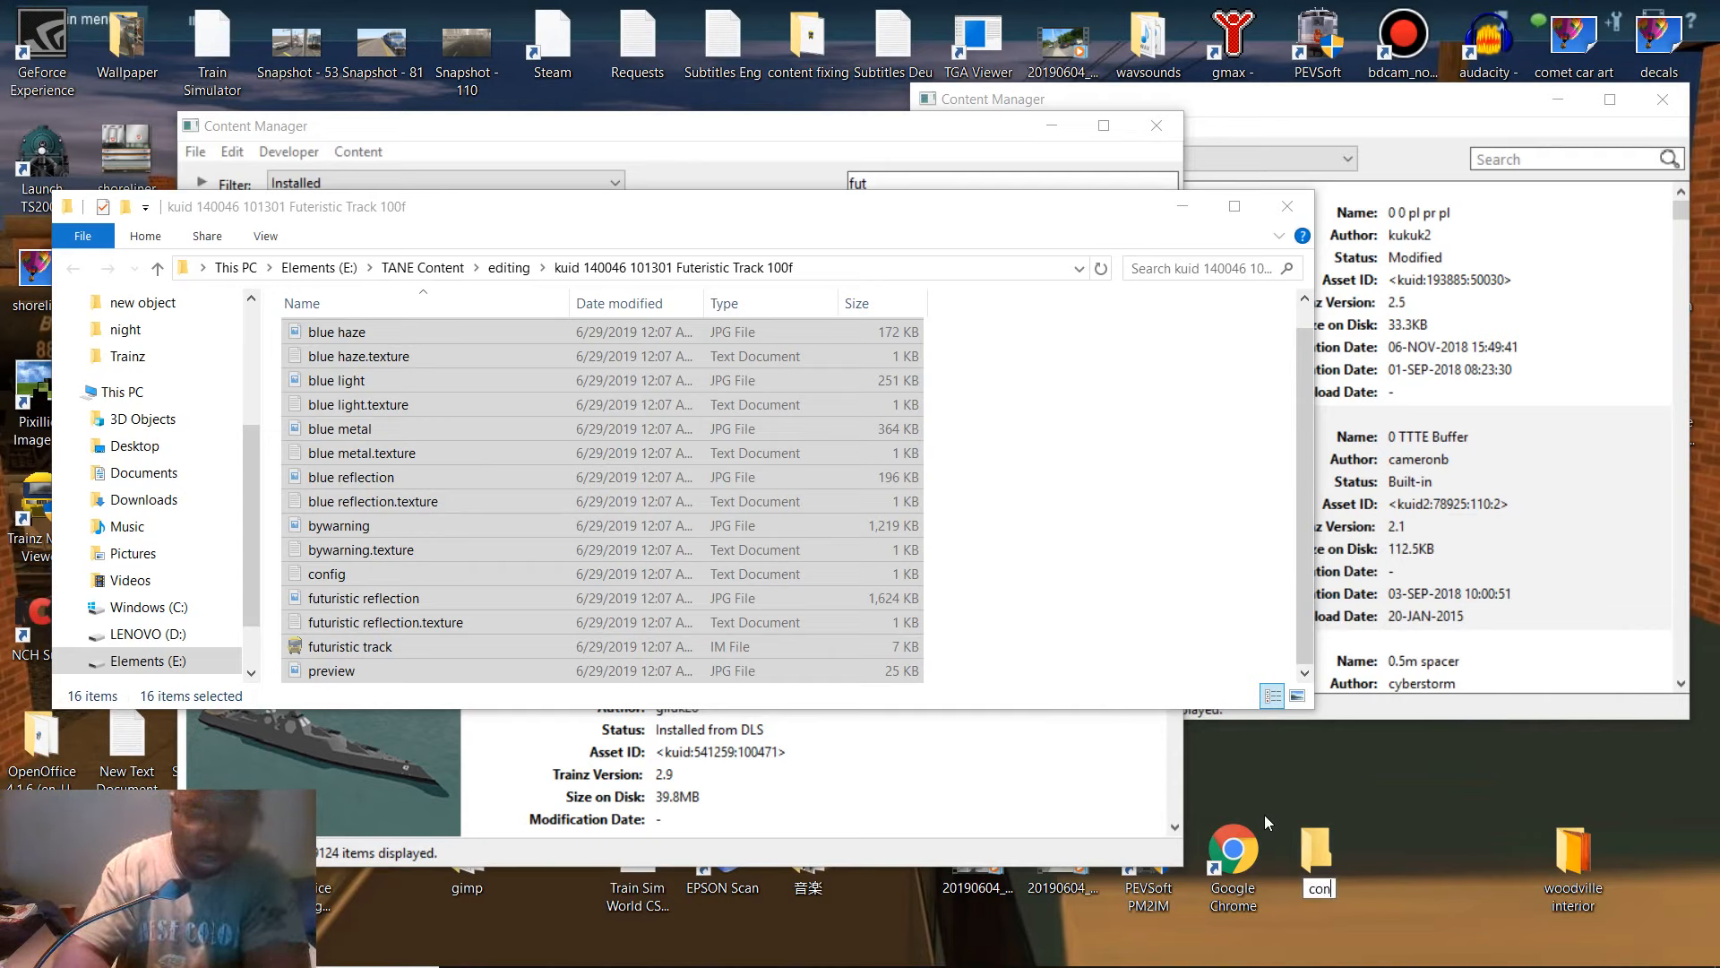
text(tent)
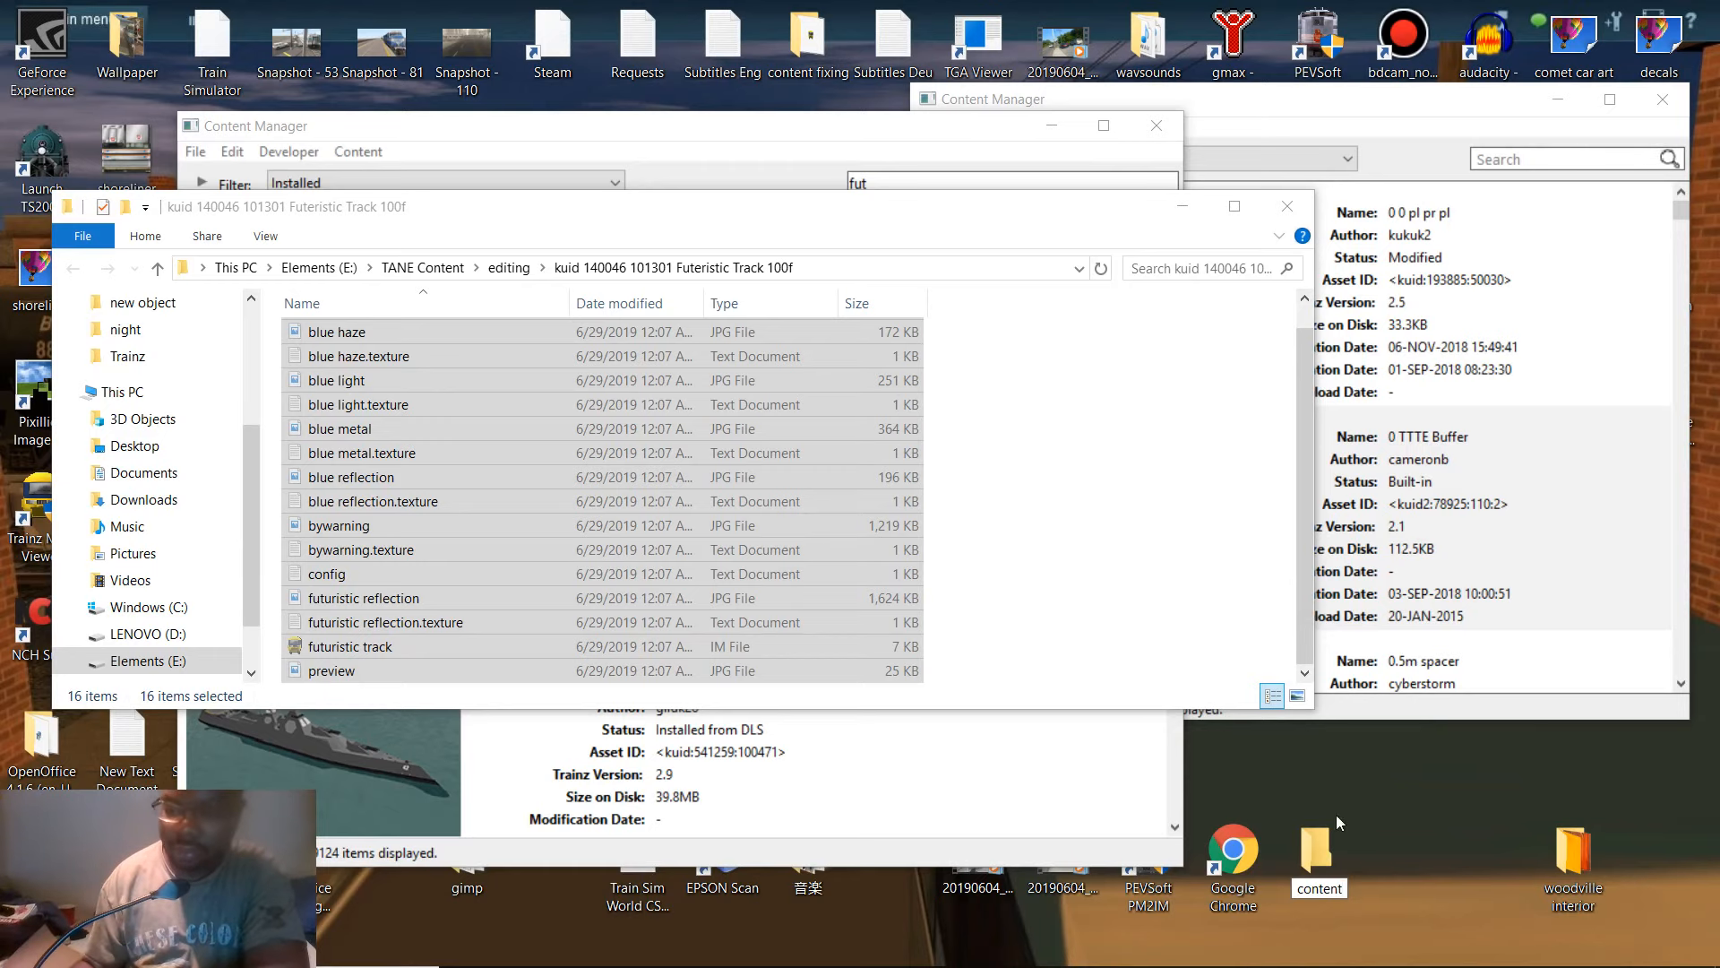
key(Return)
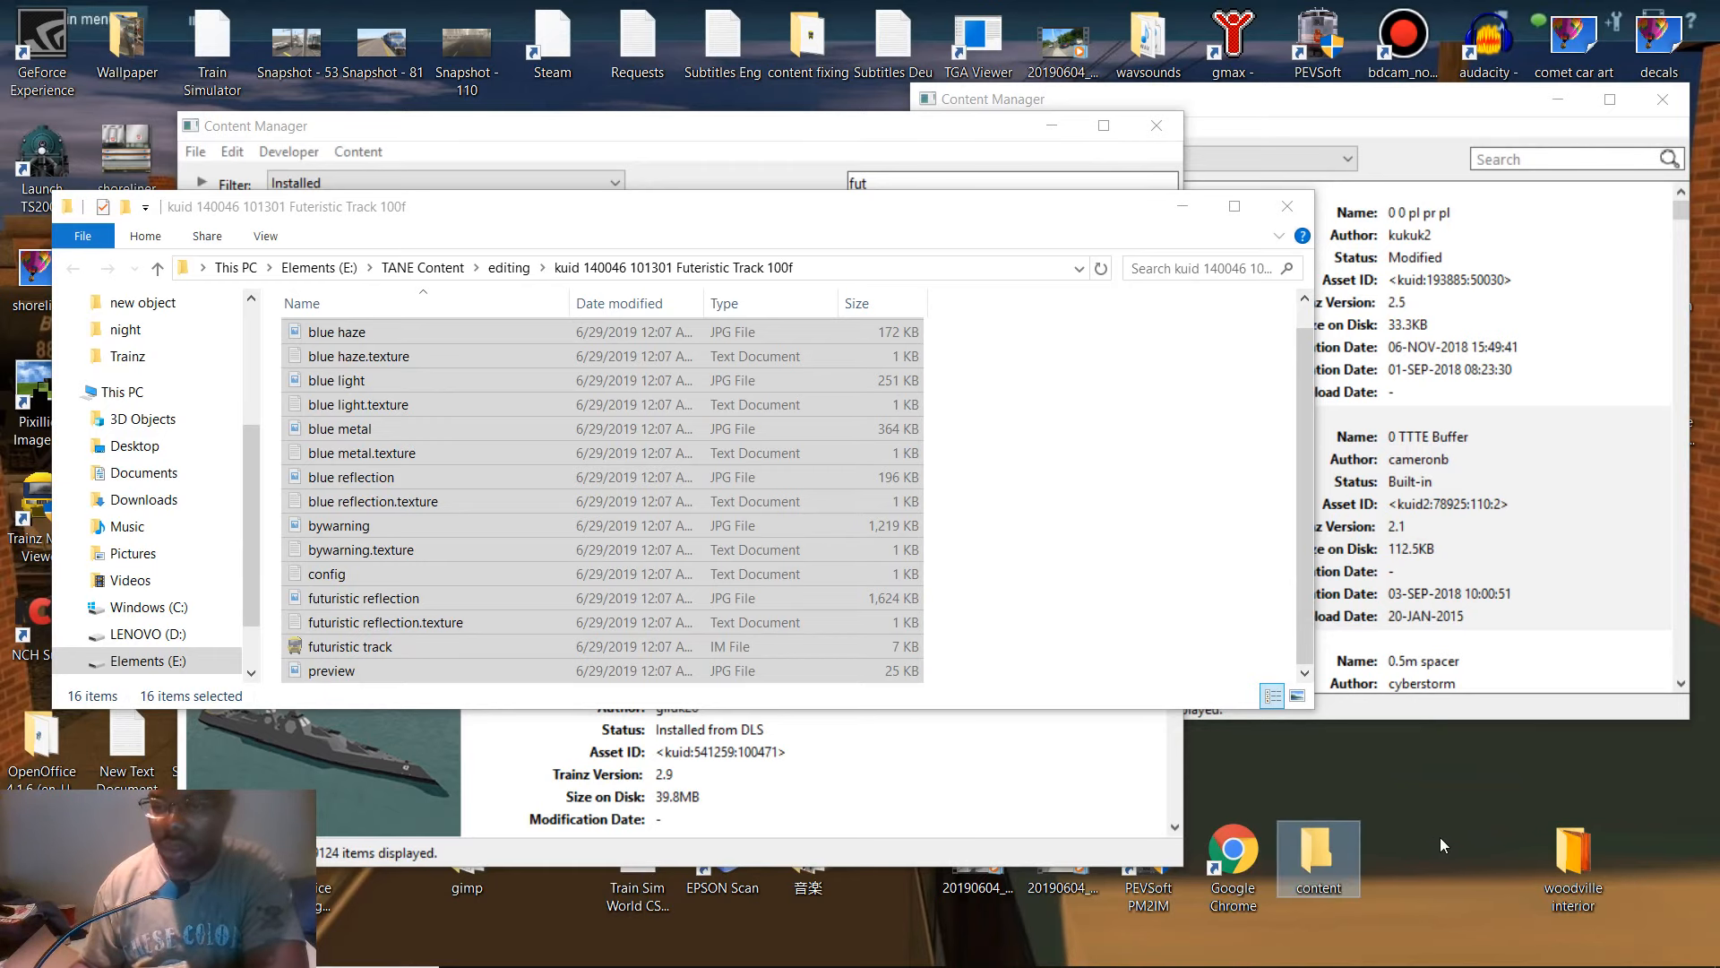
click(1288, 206)
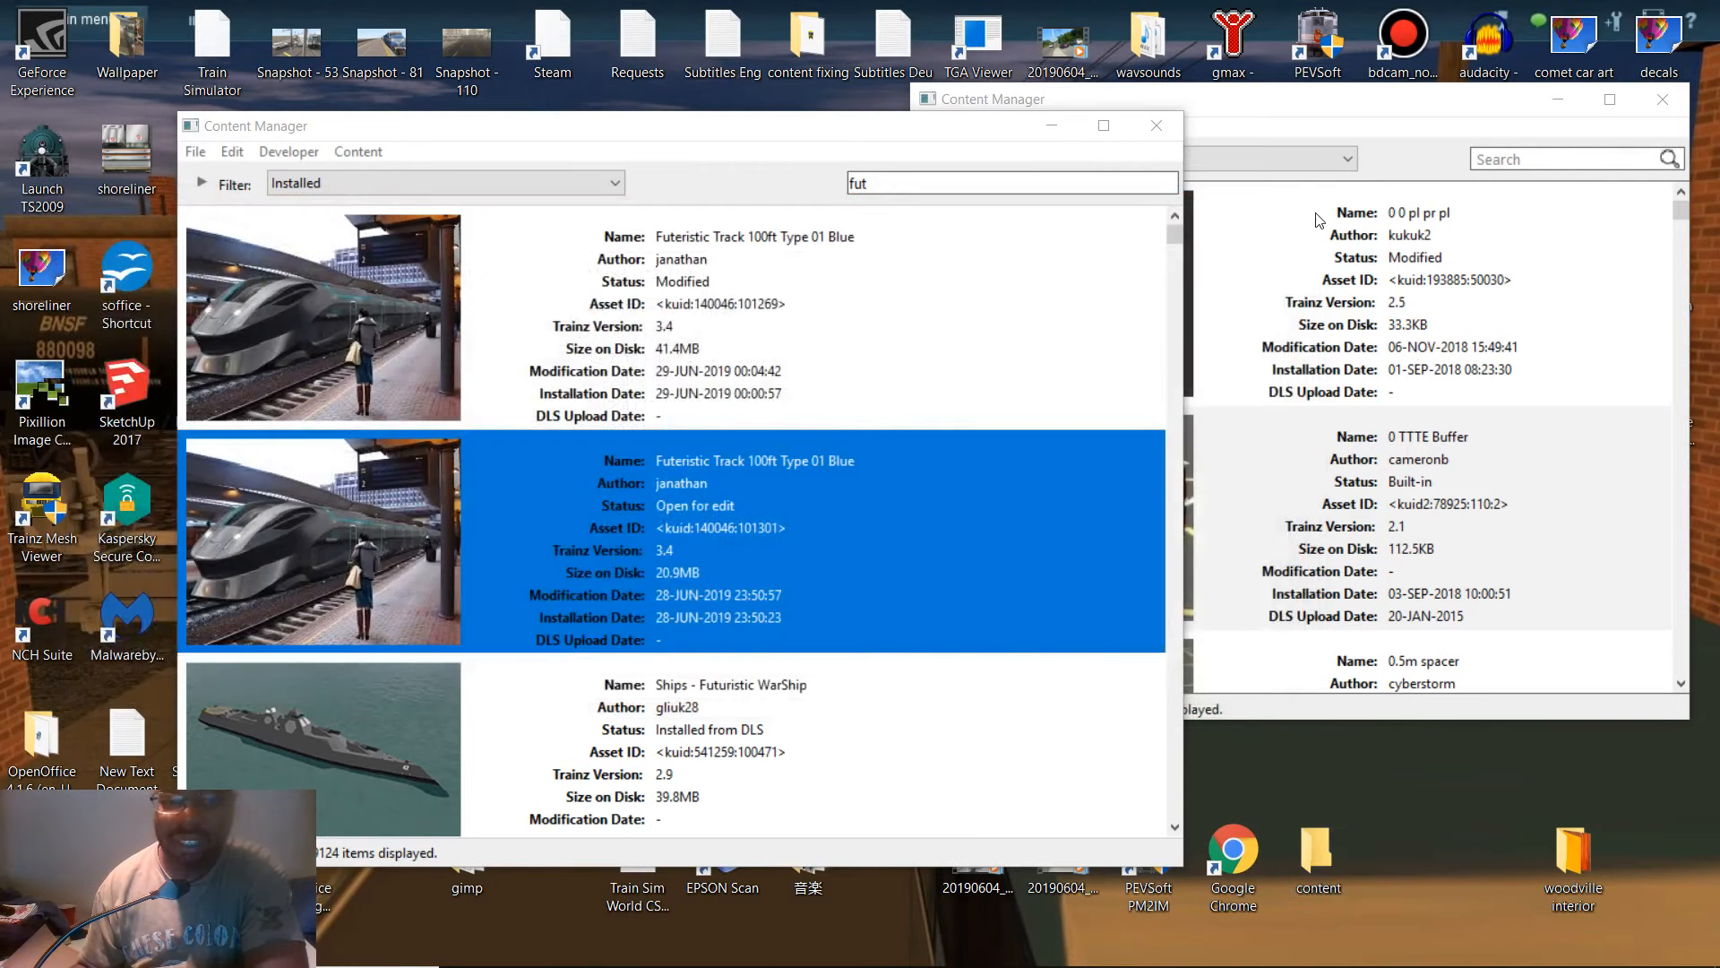
- Try to import the desktop's content folder through Trainz 2019's Content Manager, review the task messages, and close the task window
click(1347, 592)
mouse_move(890, 963)
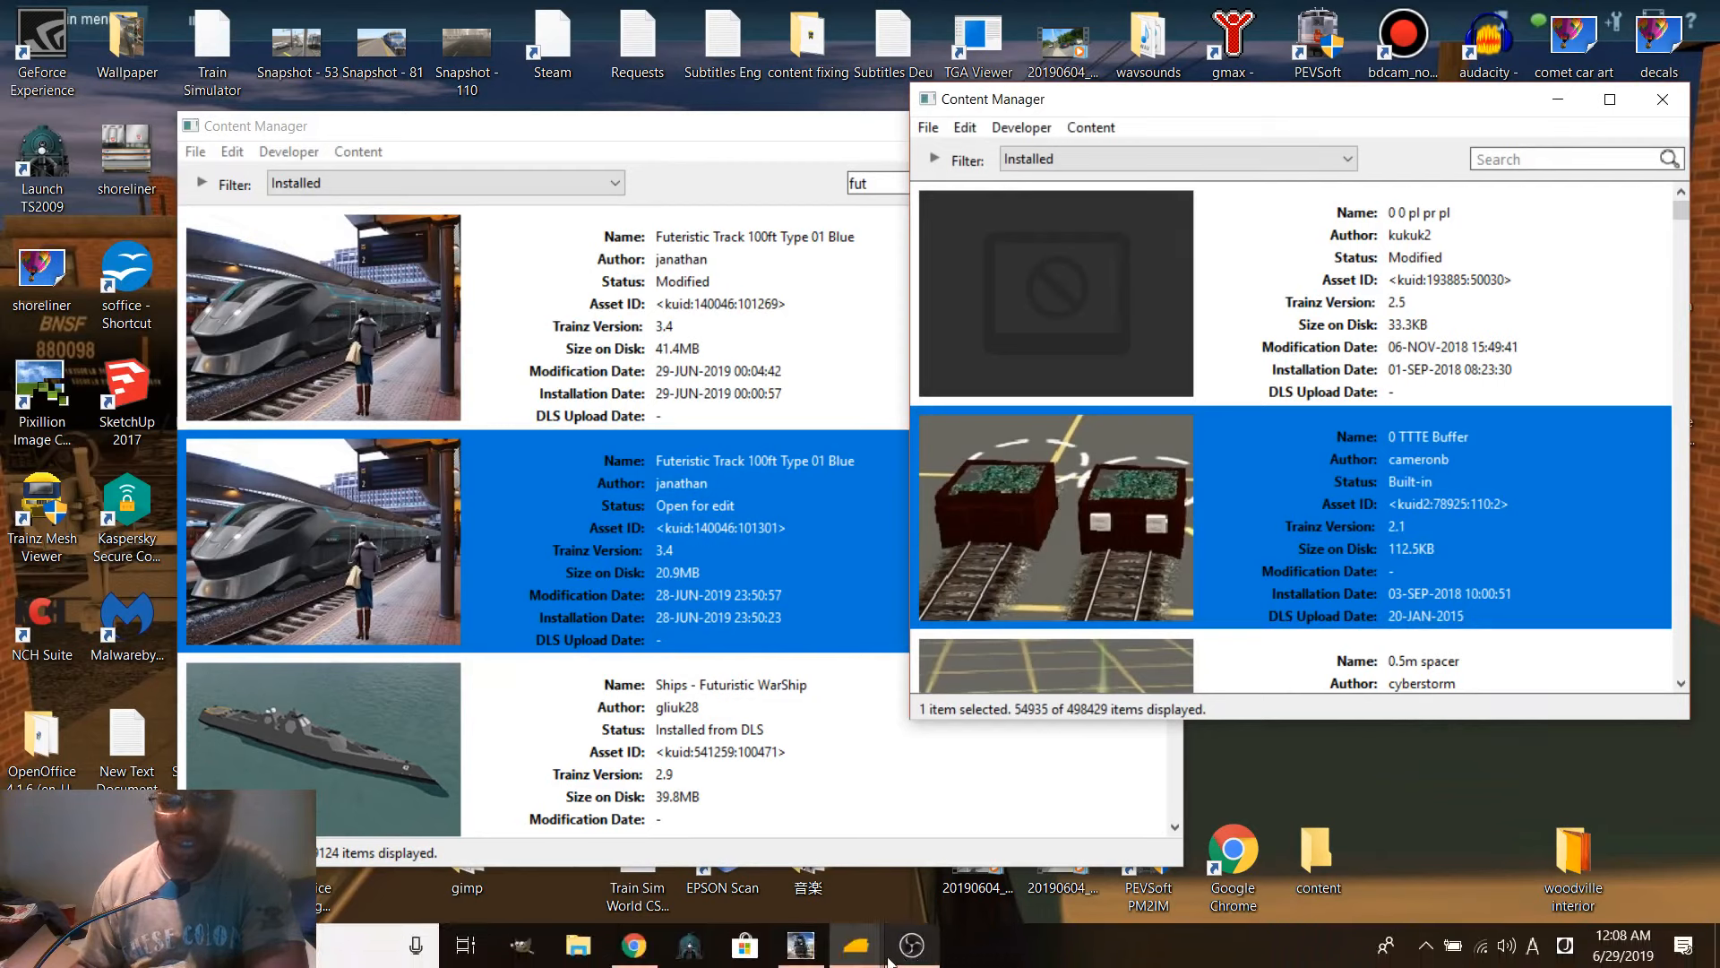
click(928, 127)
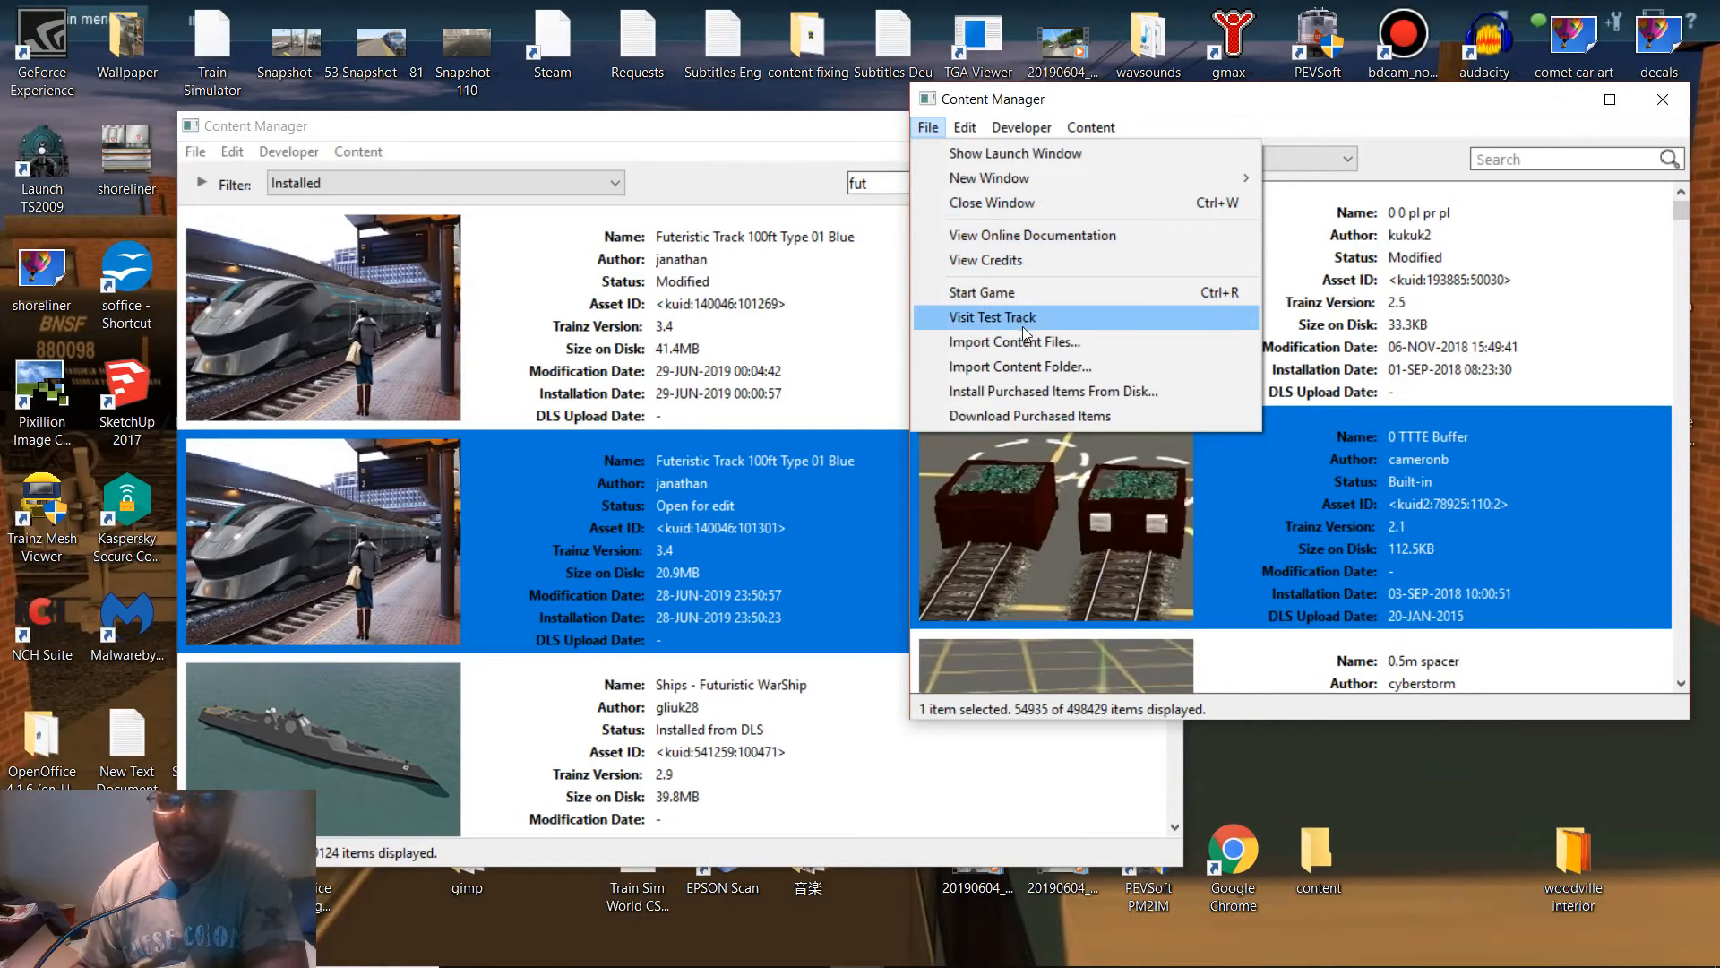
click(1019, 368)
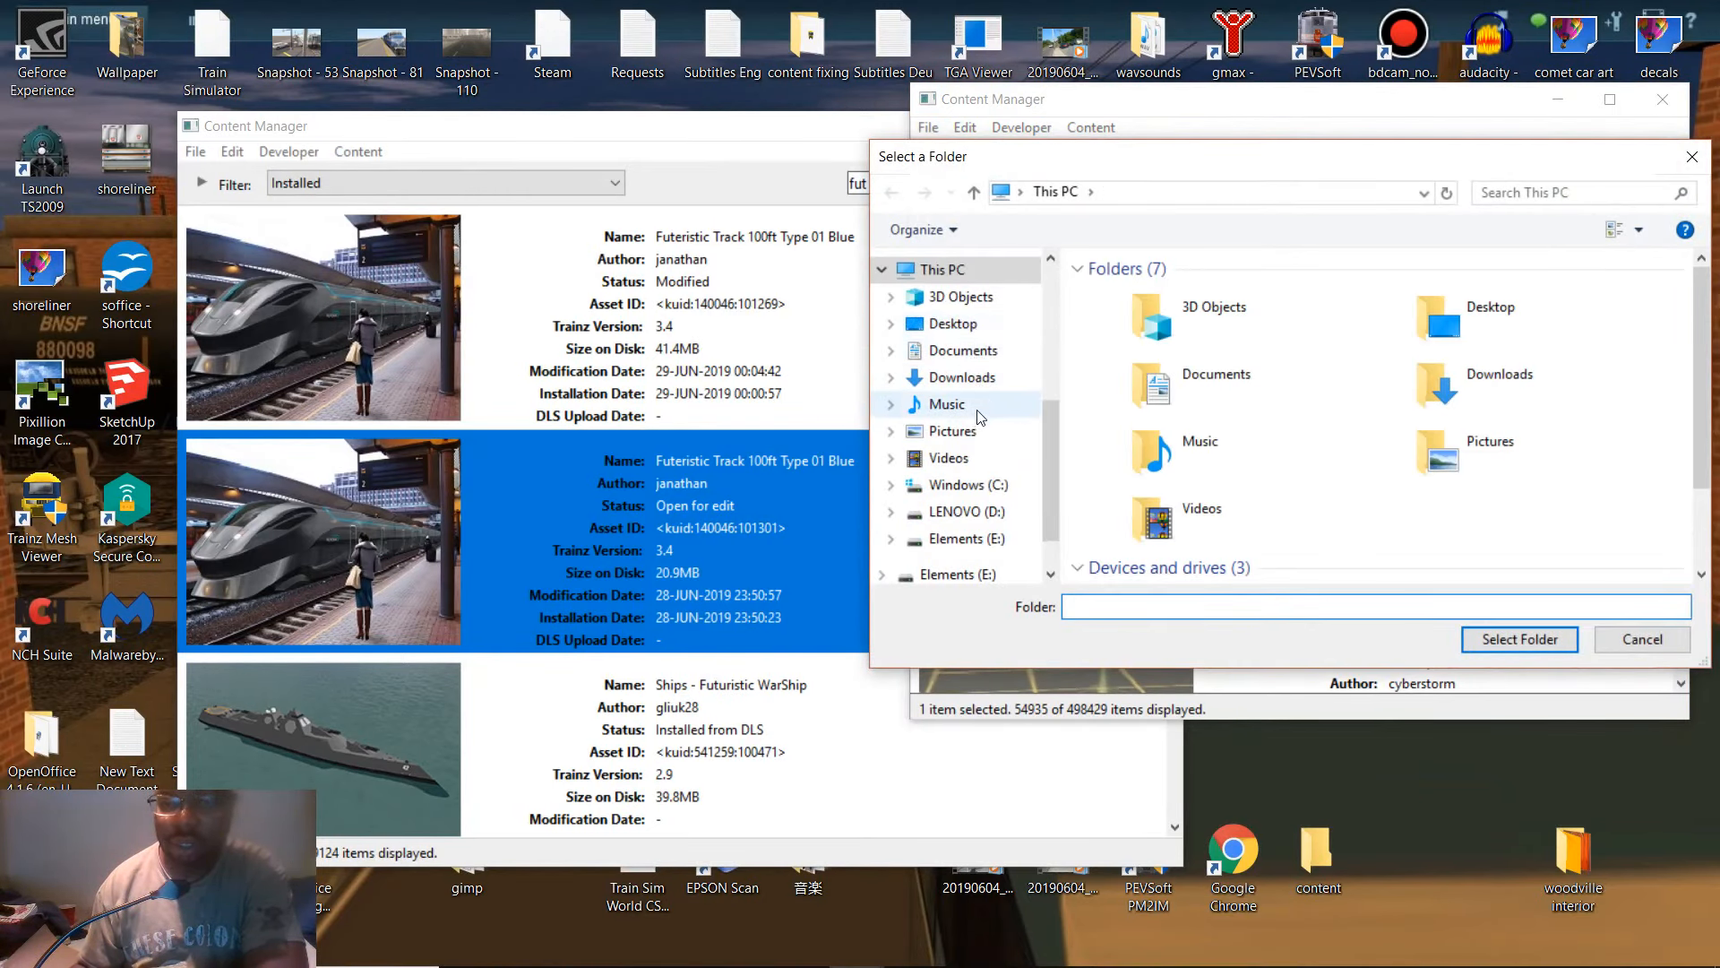
click(949, 324)
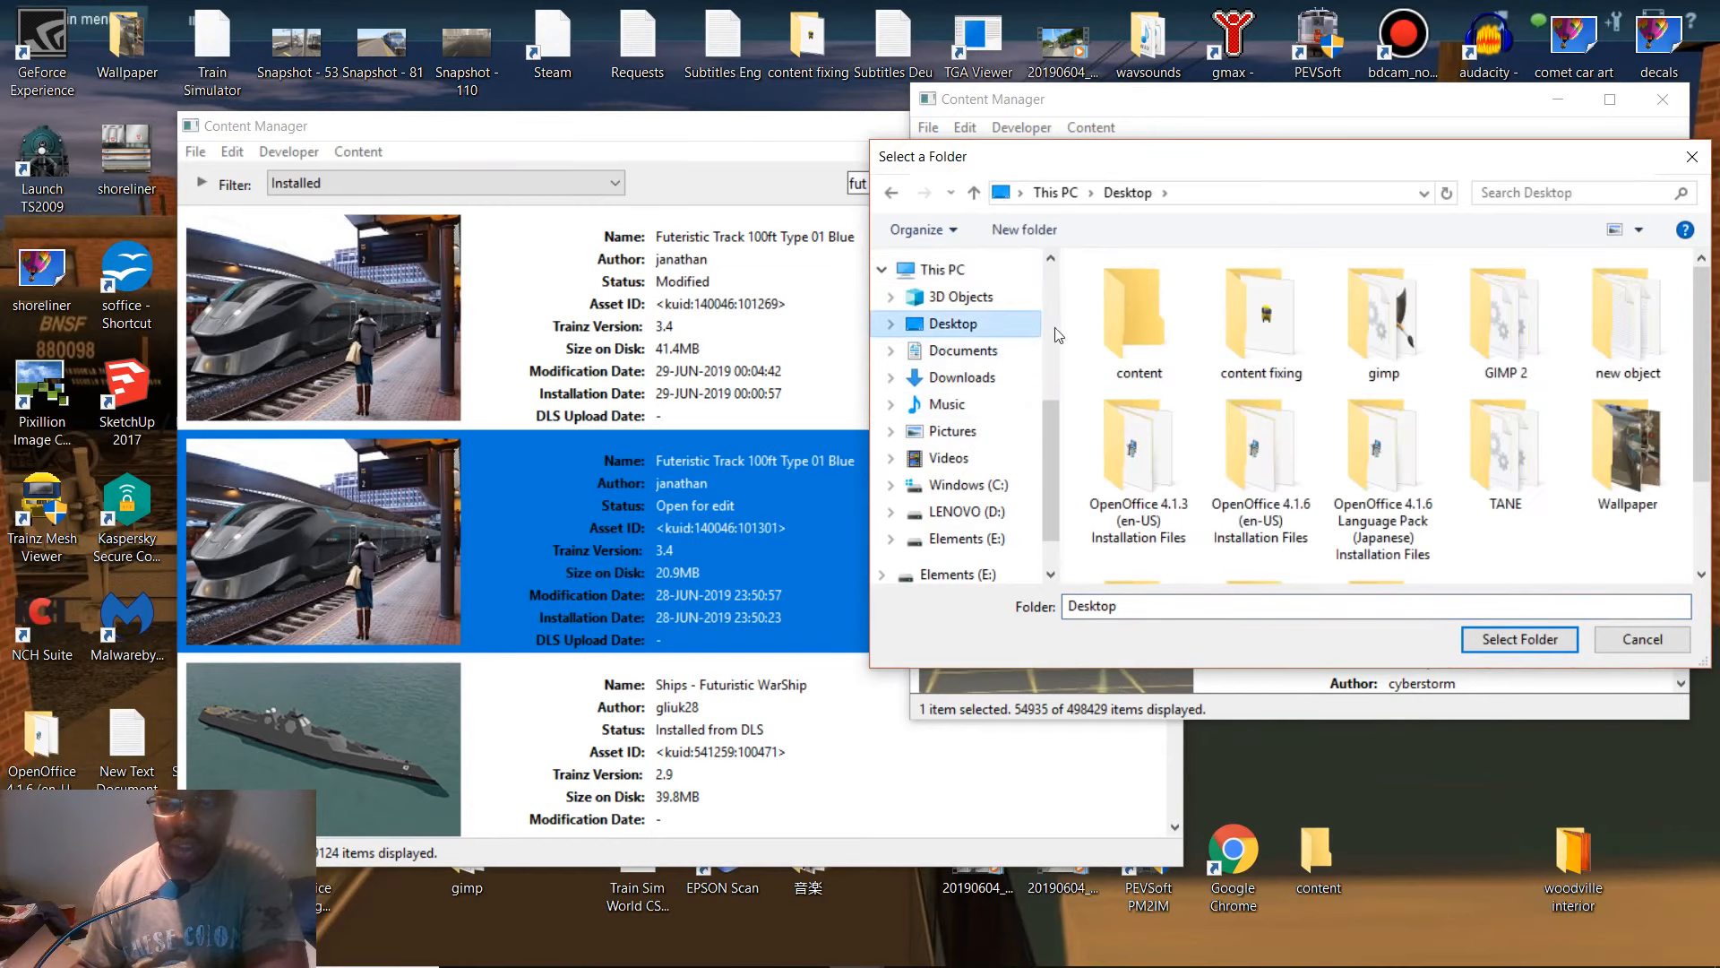
click(1153, 339)
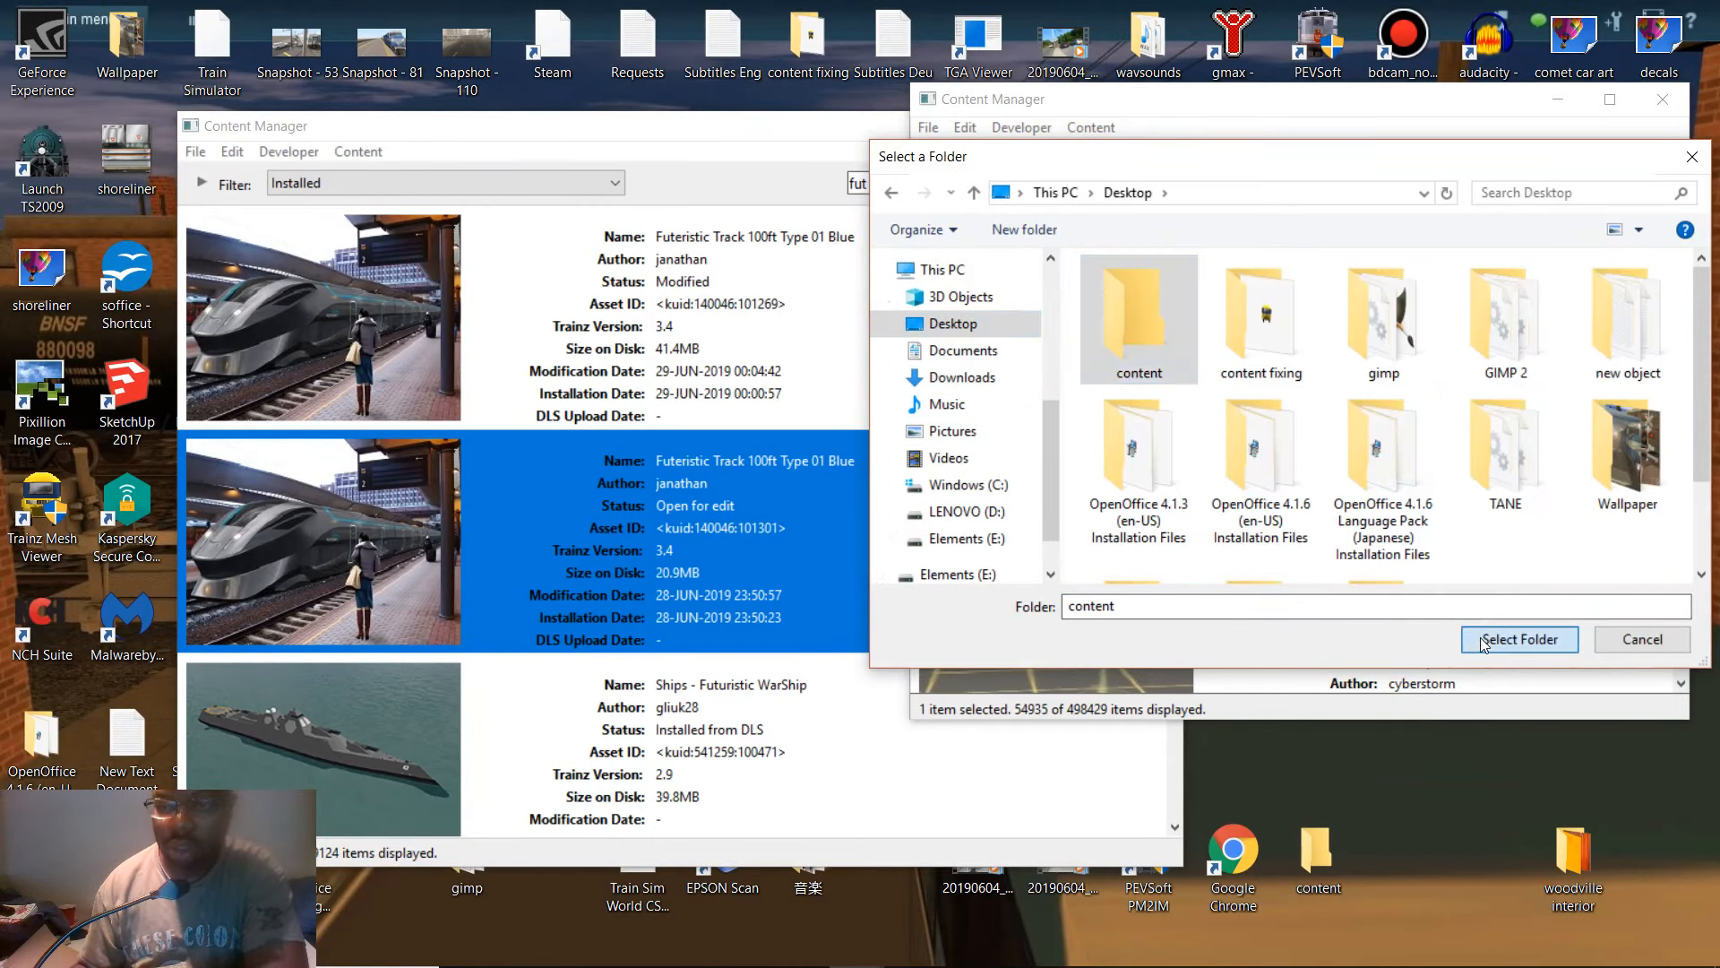
click(1520, 639)
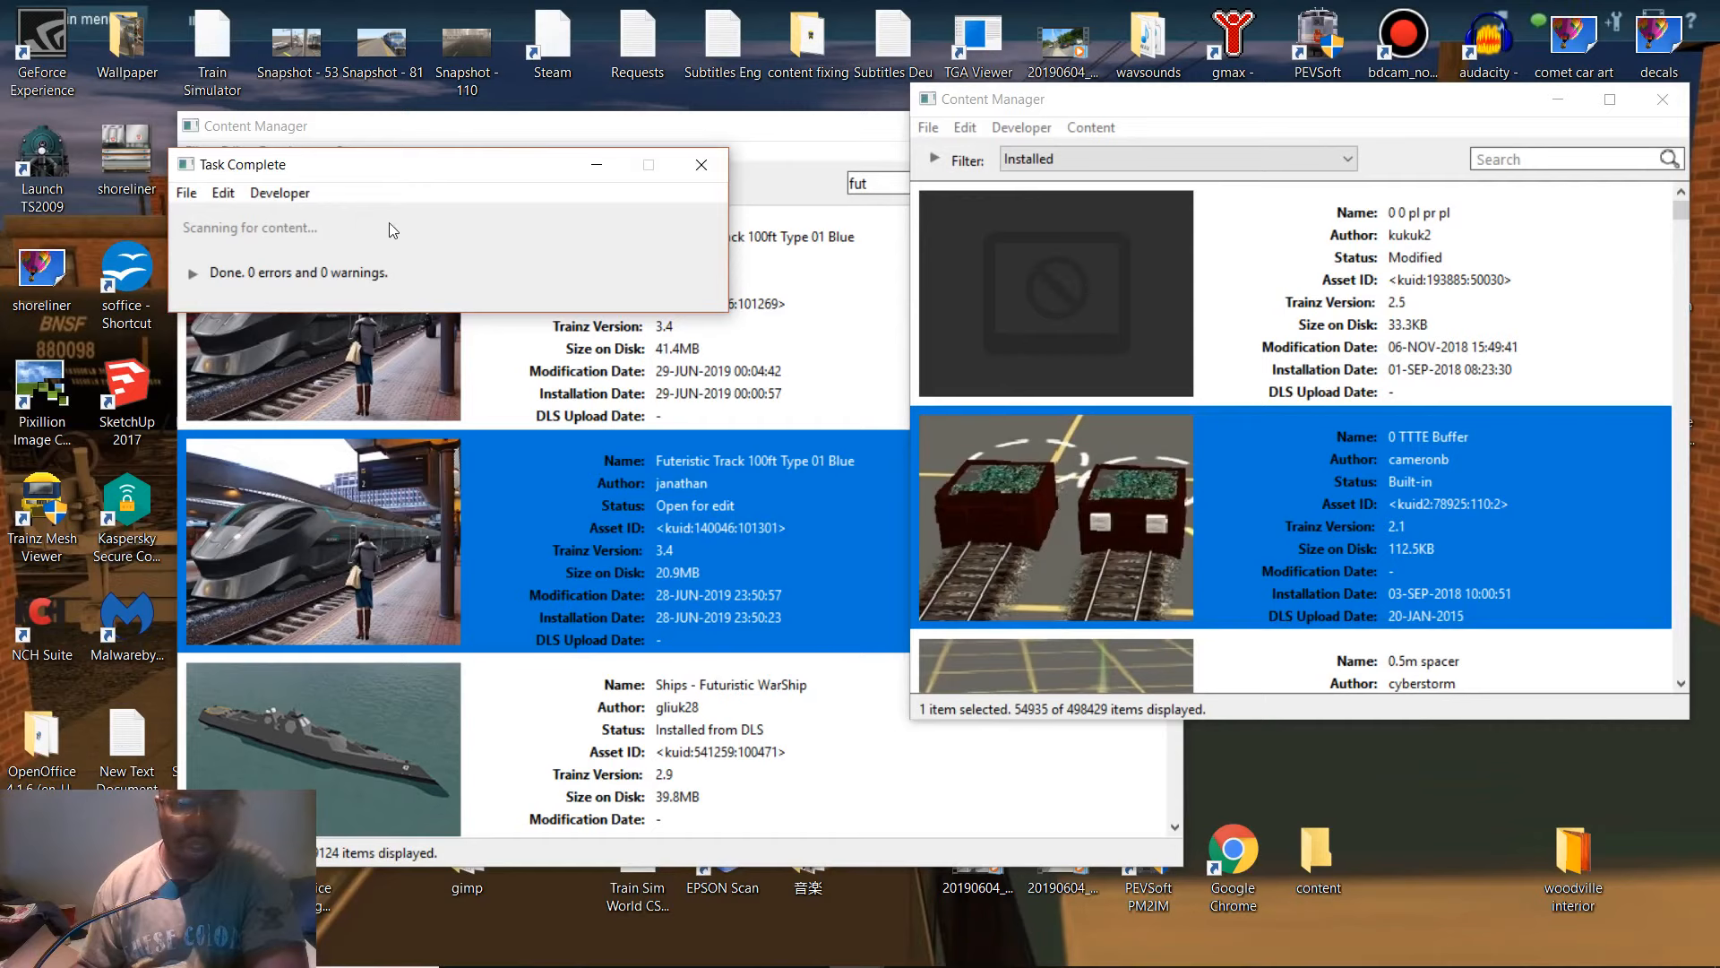
click(194, 274)
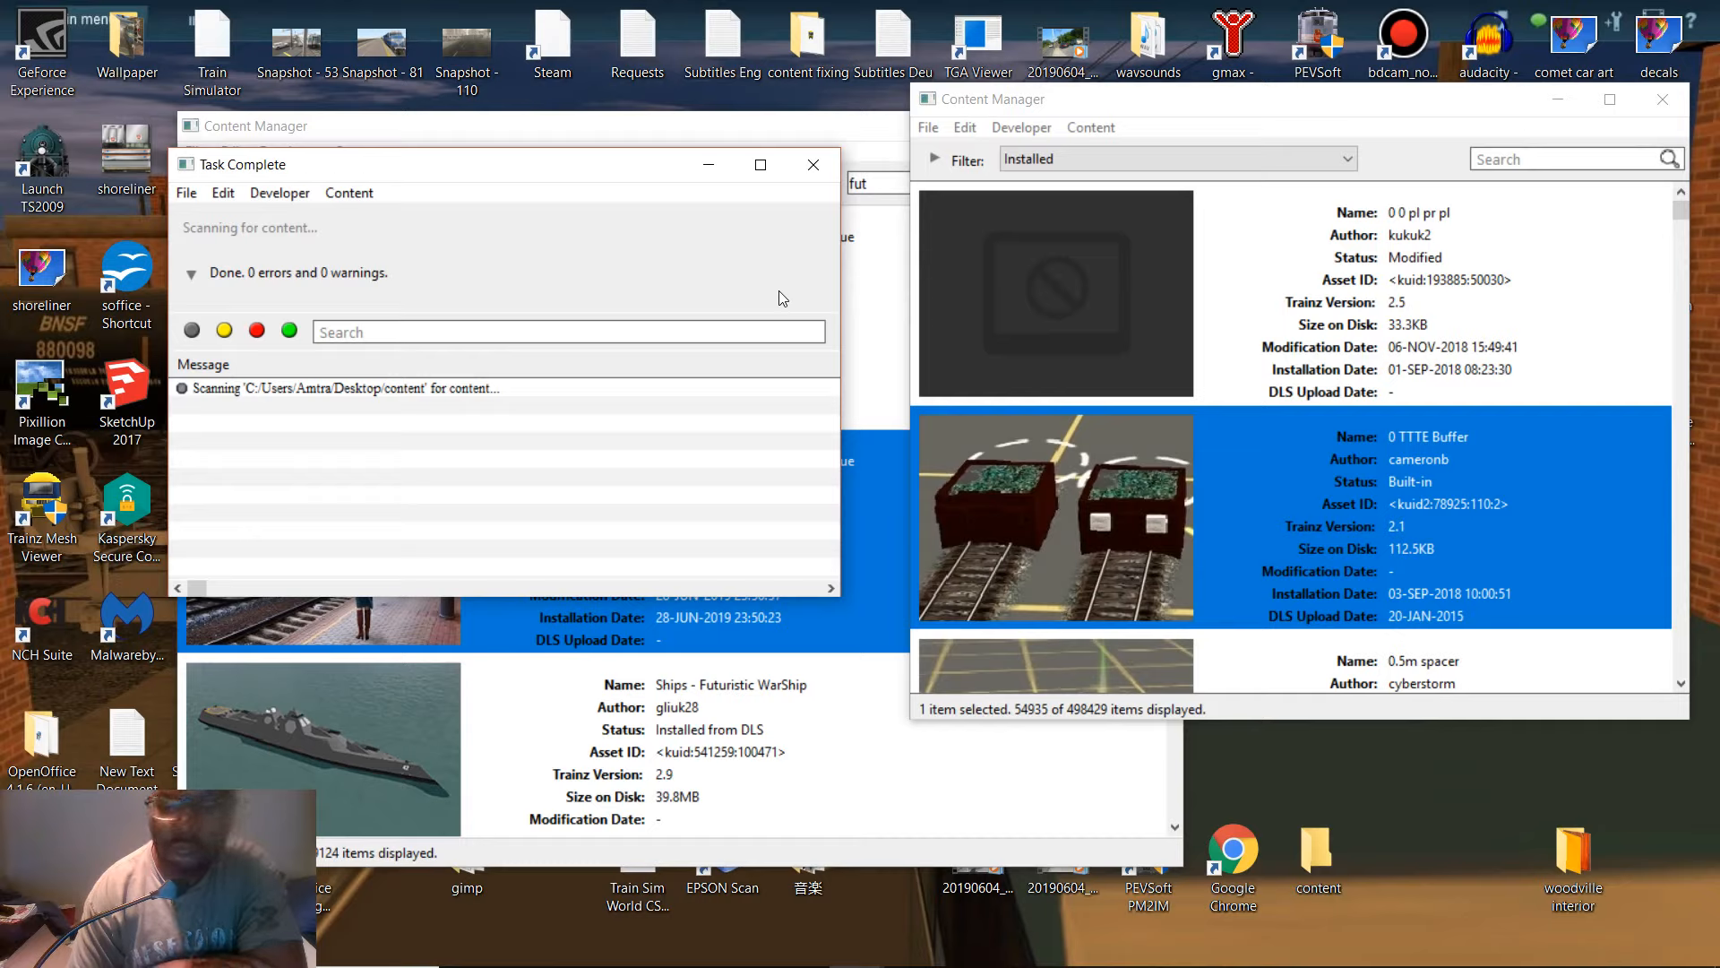
click(800, 167)
- Paste the copied track asset files into the desktop's content folder and close the folder window
double_click(1295, 858)
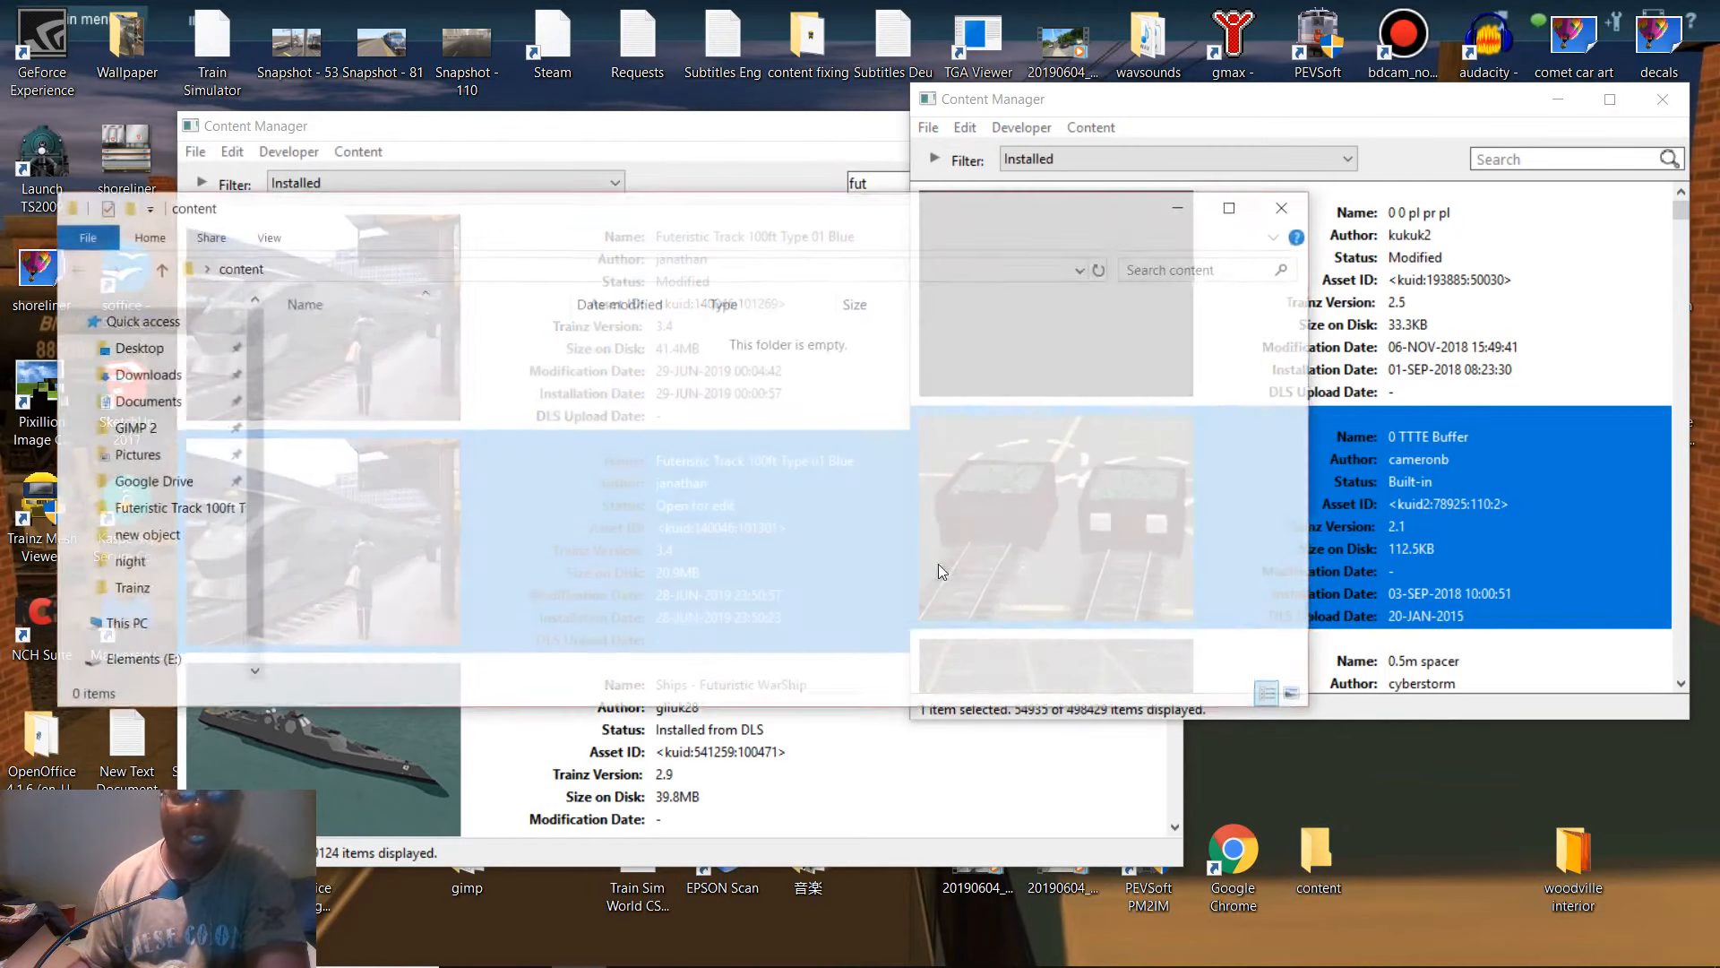
right_click(719, 435)
click(865, 591)
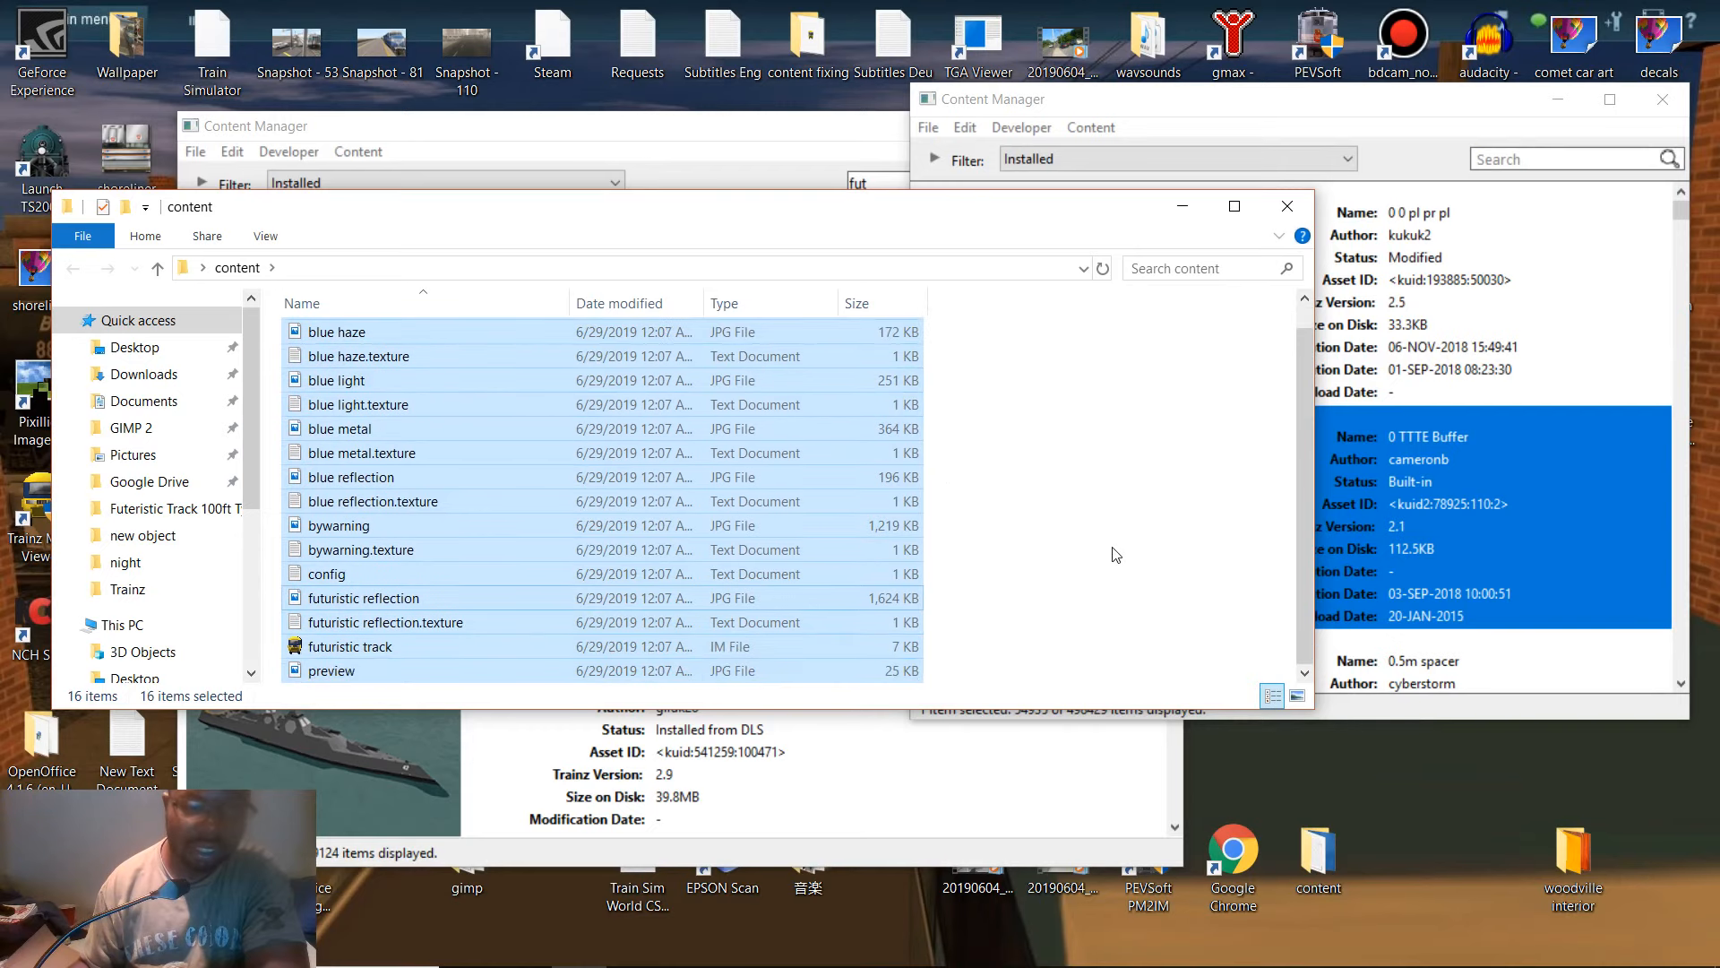
click(1133, 563)
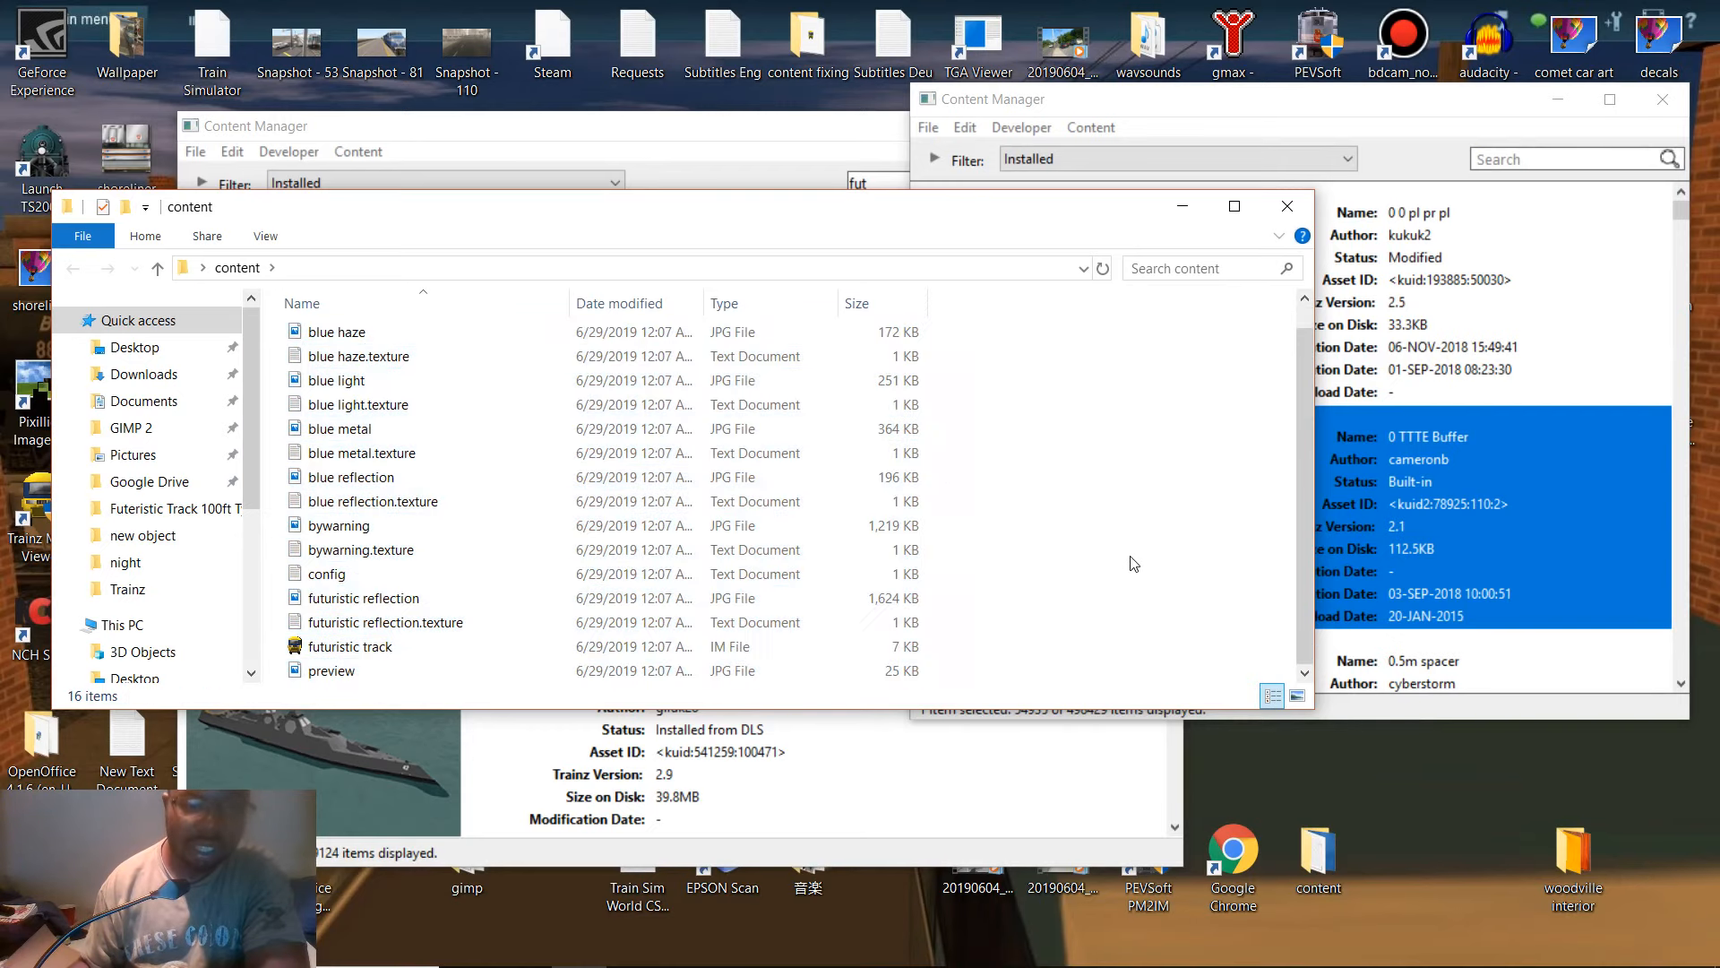
click(1288, 208)
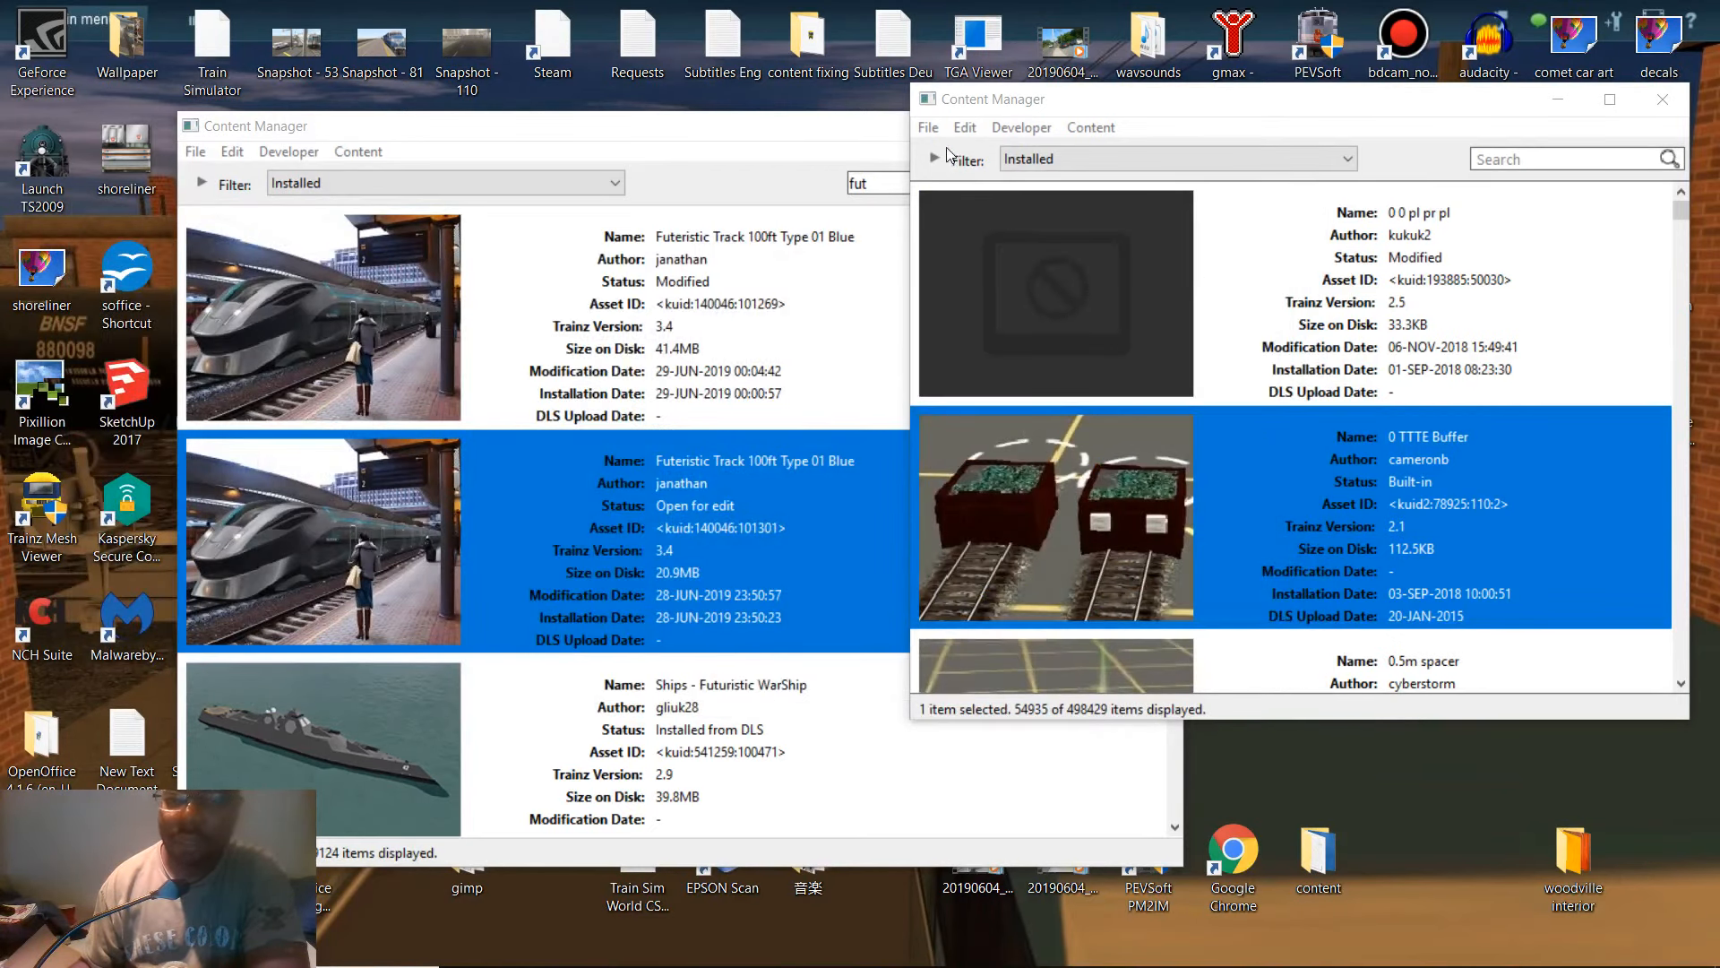
- Import the desktop's content folder through Trainz 2019's Content Manager
click(930, 128)
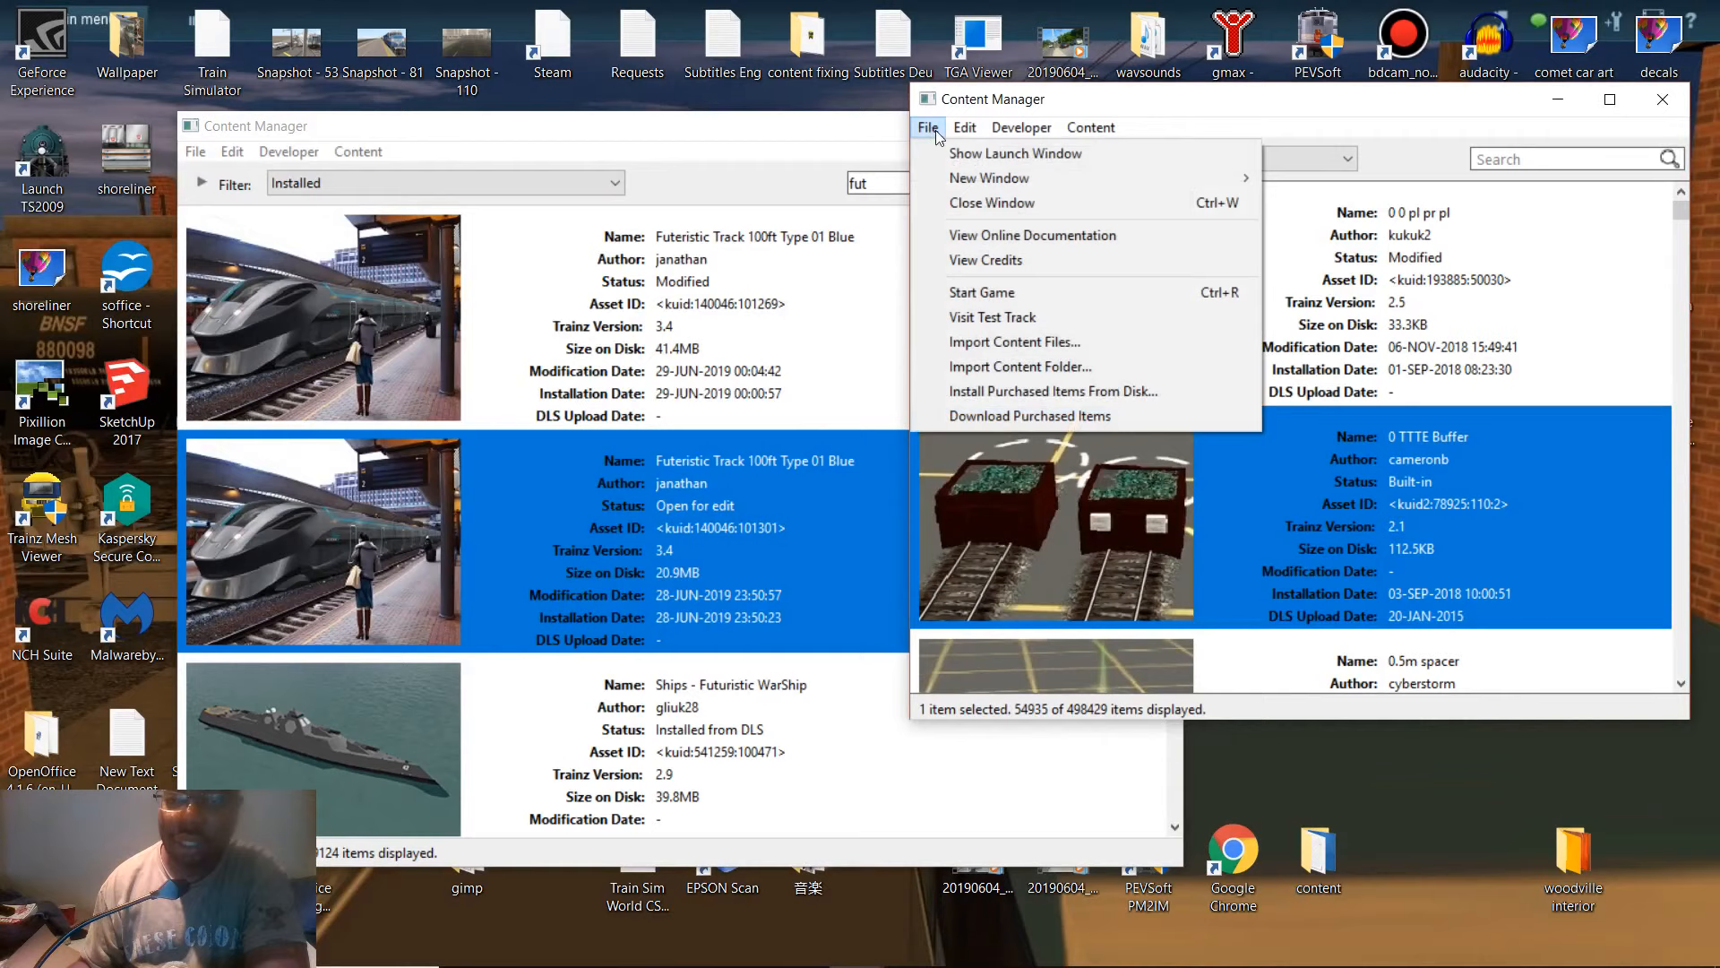
click(1074, 366)
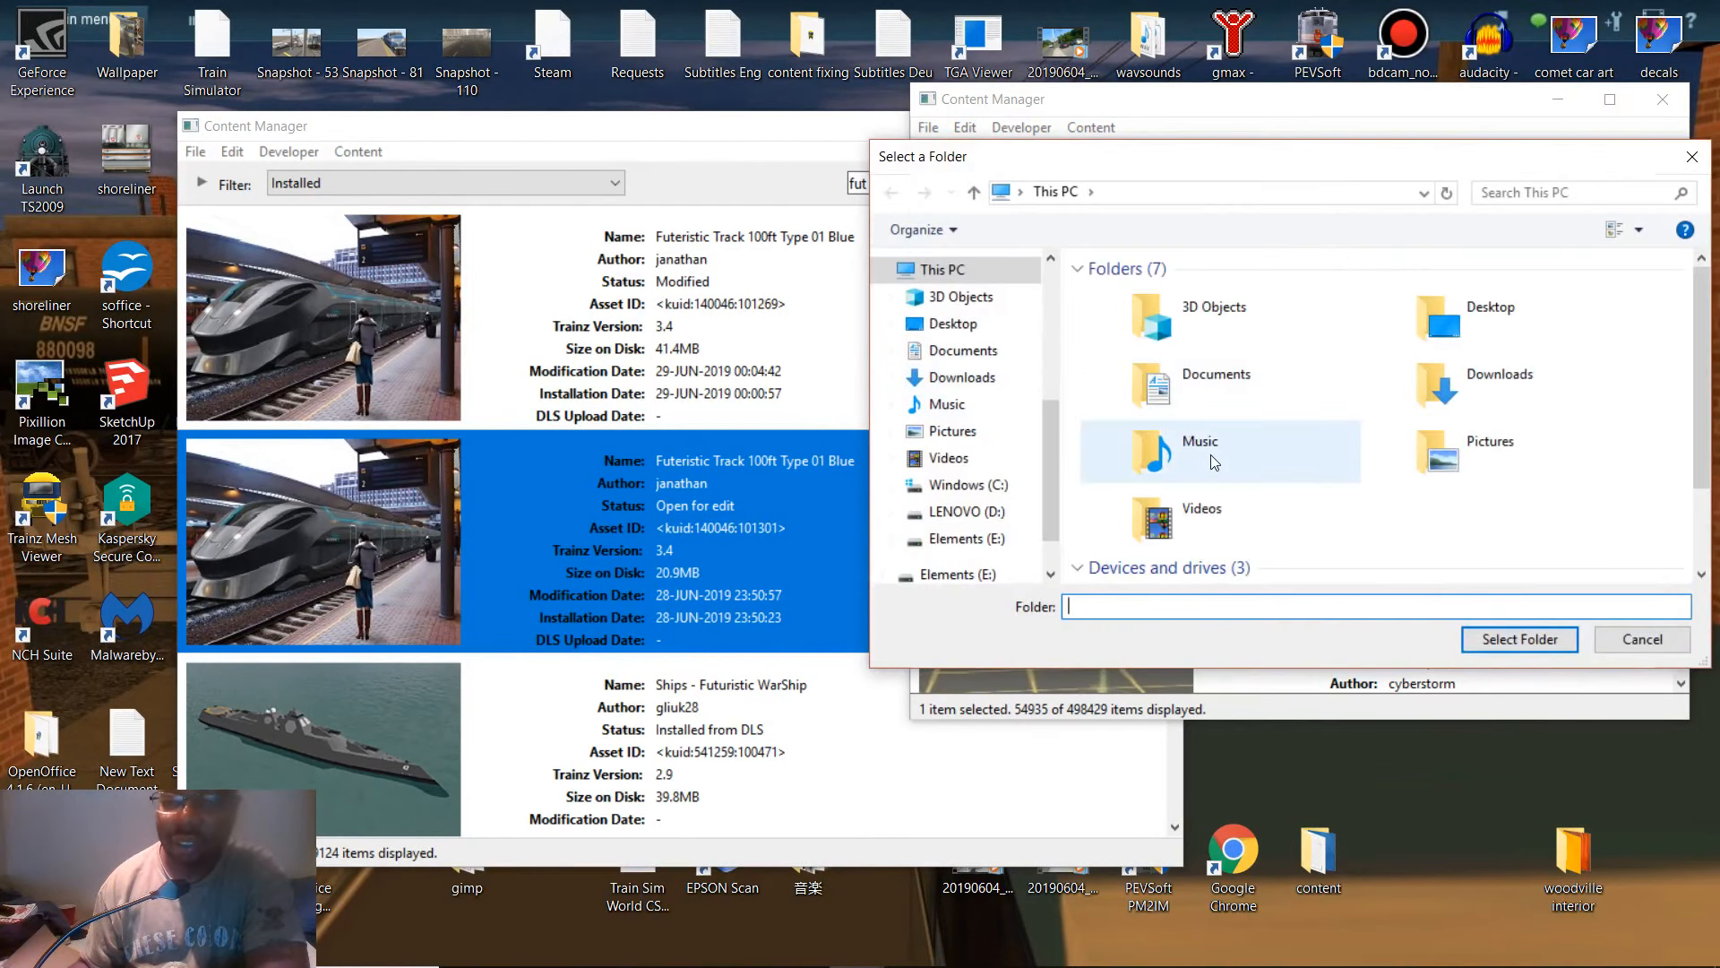
click(976, 321)
click(1145, 348)
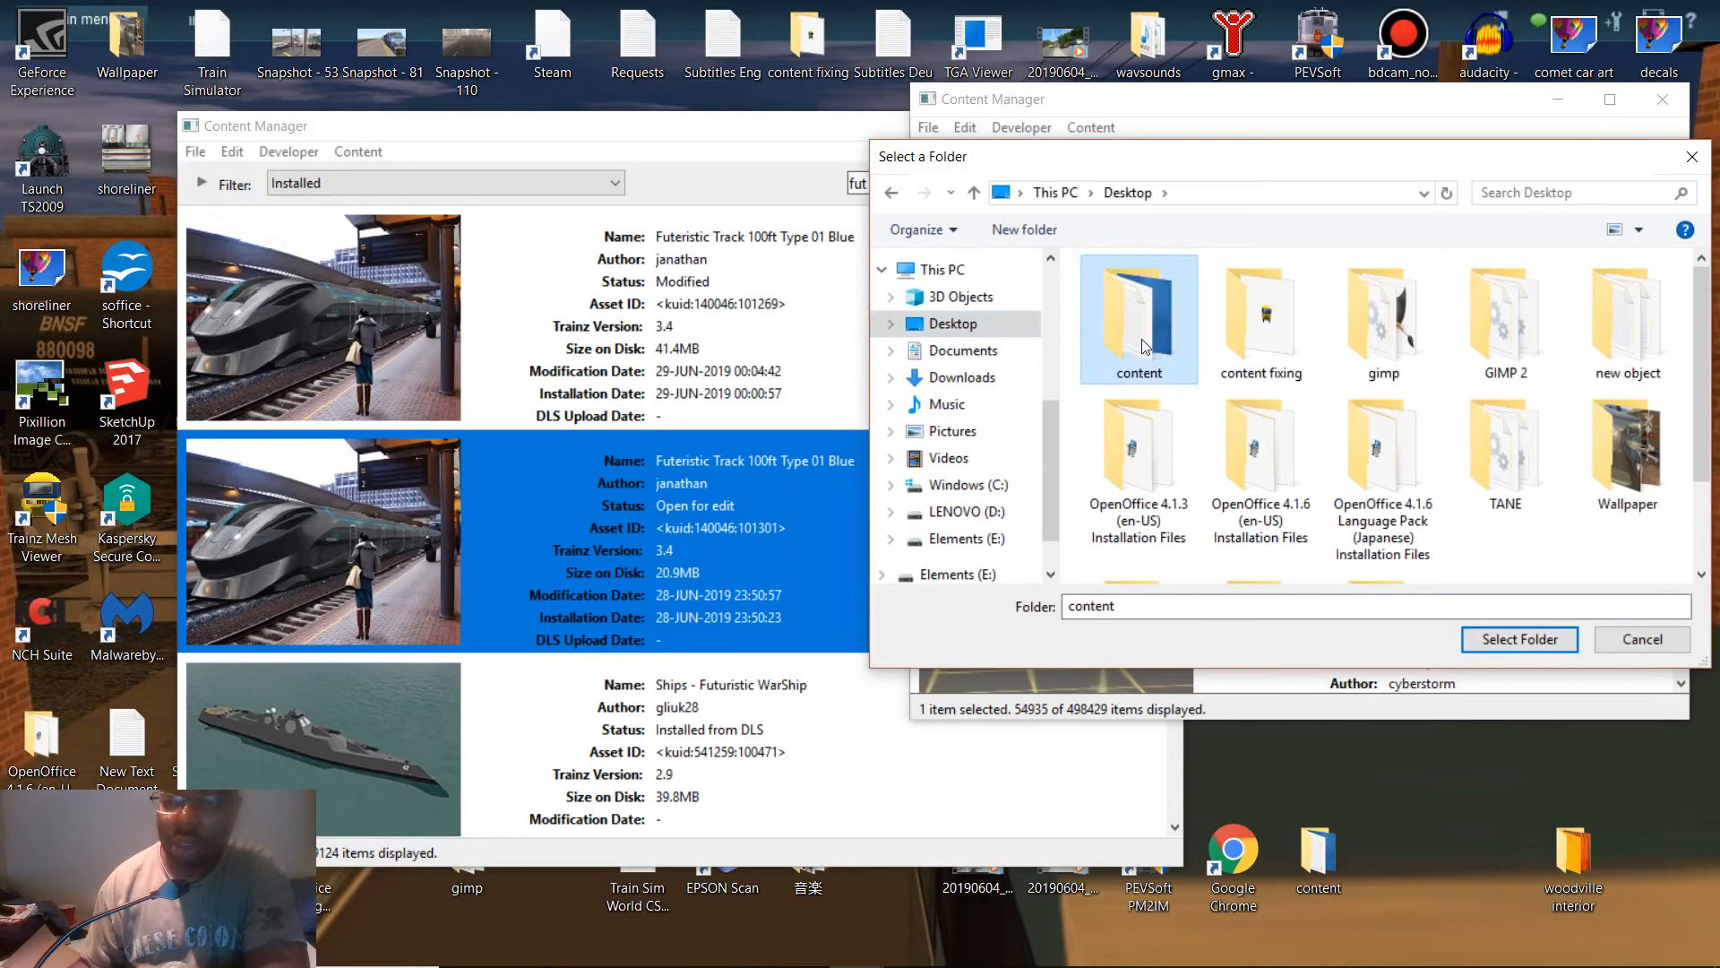
click(1476, 643)
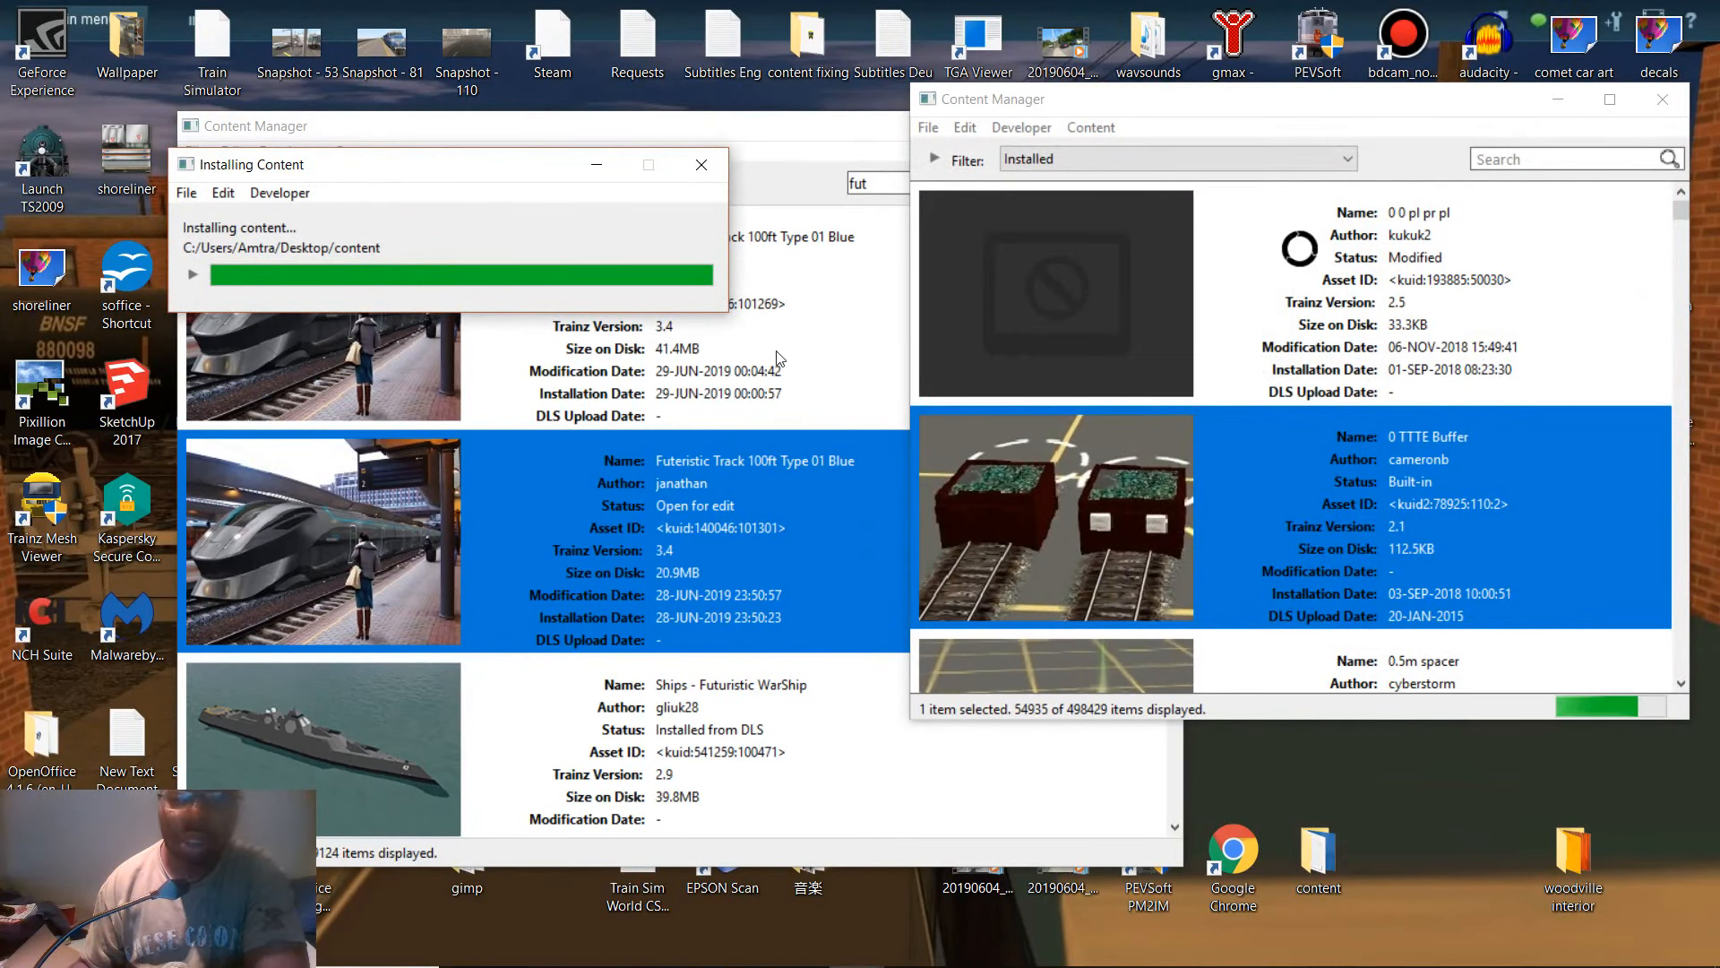
- Search the installed content for "futer" in Trainz 2019's Content Manager and select the Futeristic Track asset
scroll(1259, 448, down, 1)
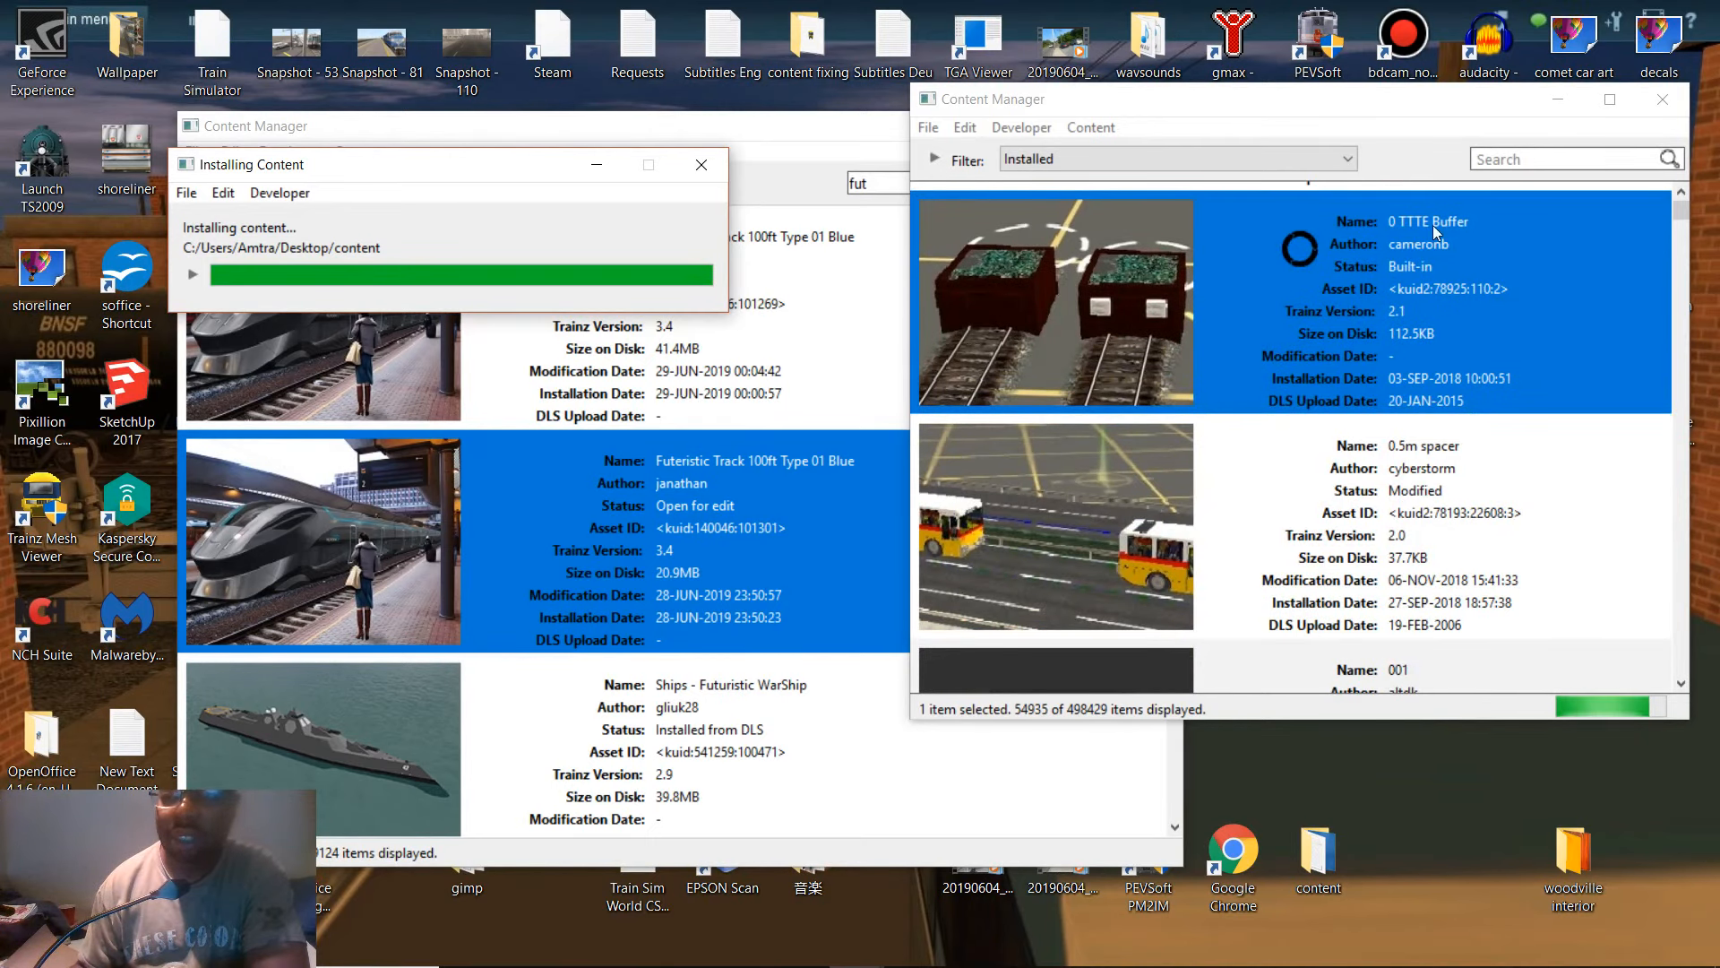
click(1524, 158)
text(fu)
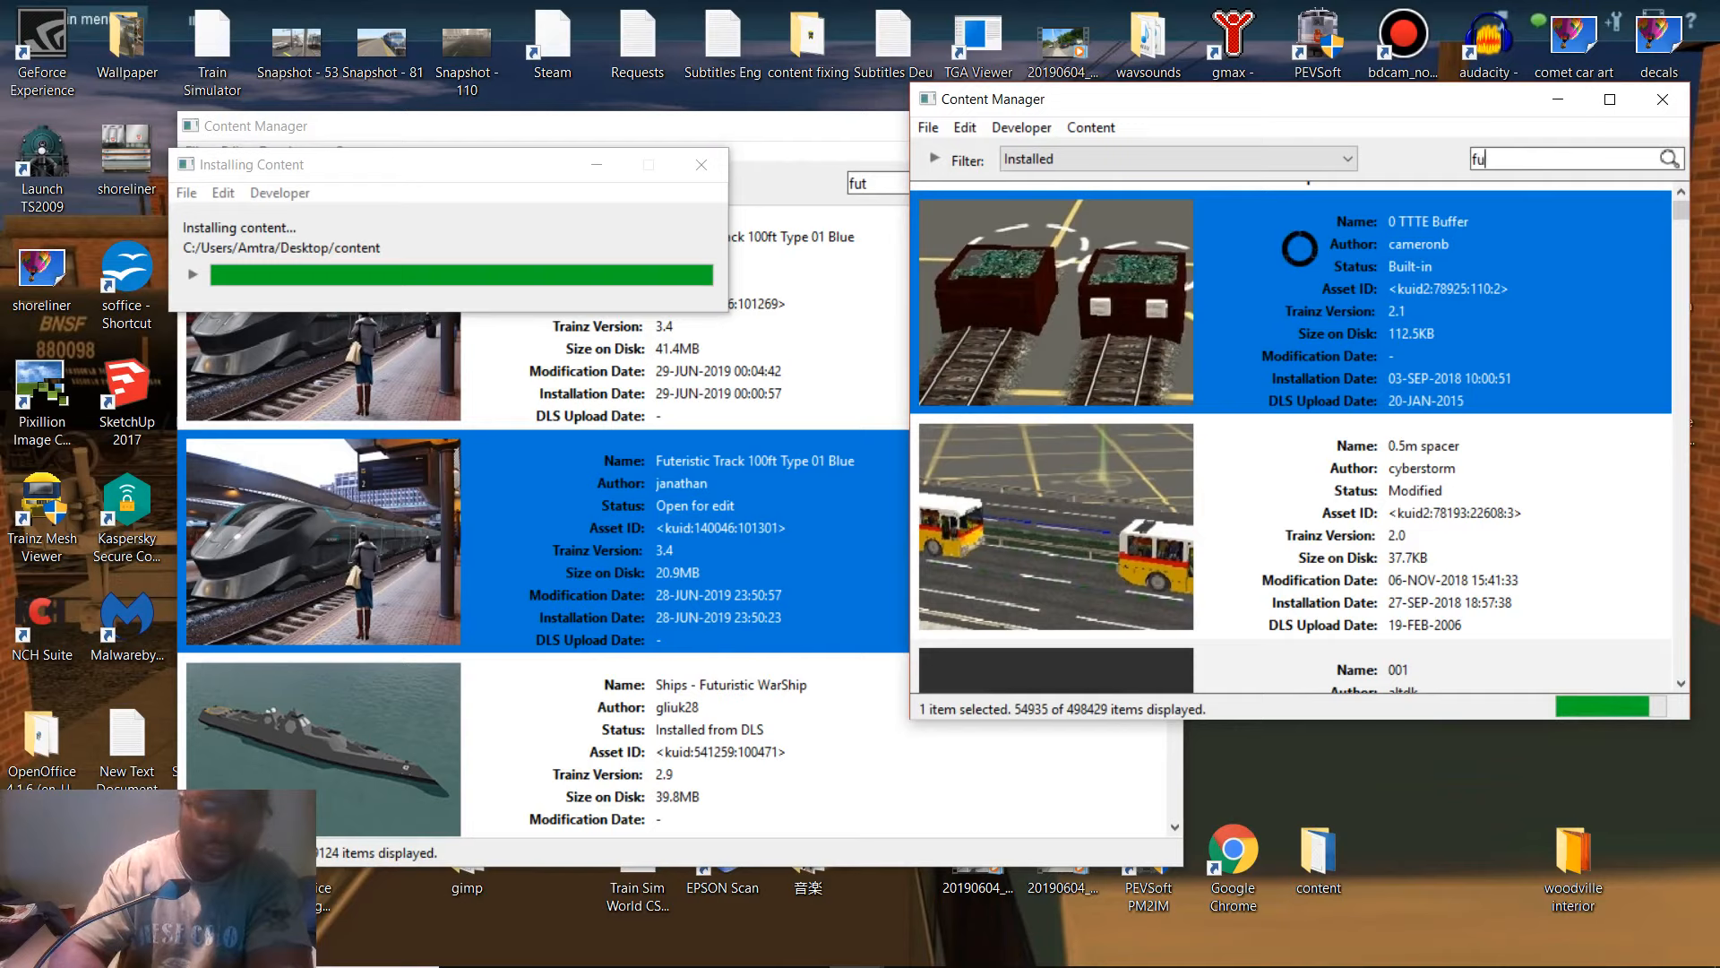
text(ter)
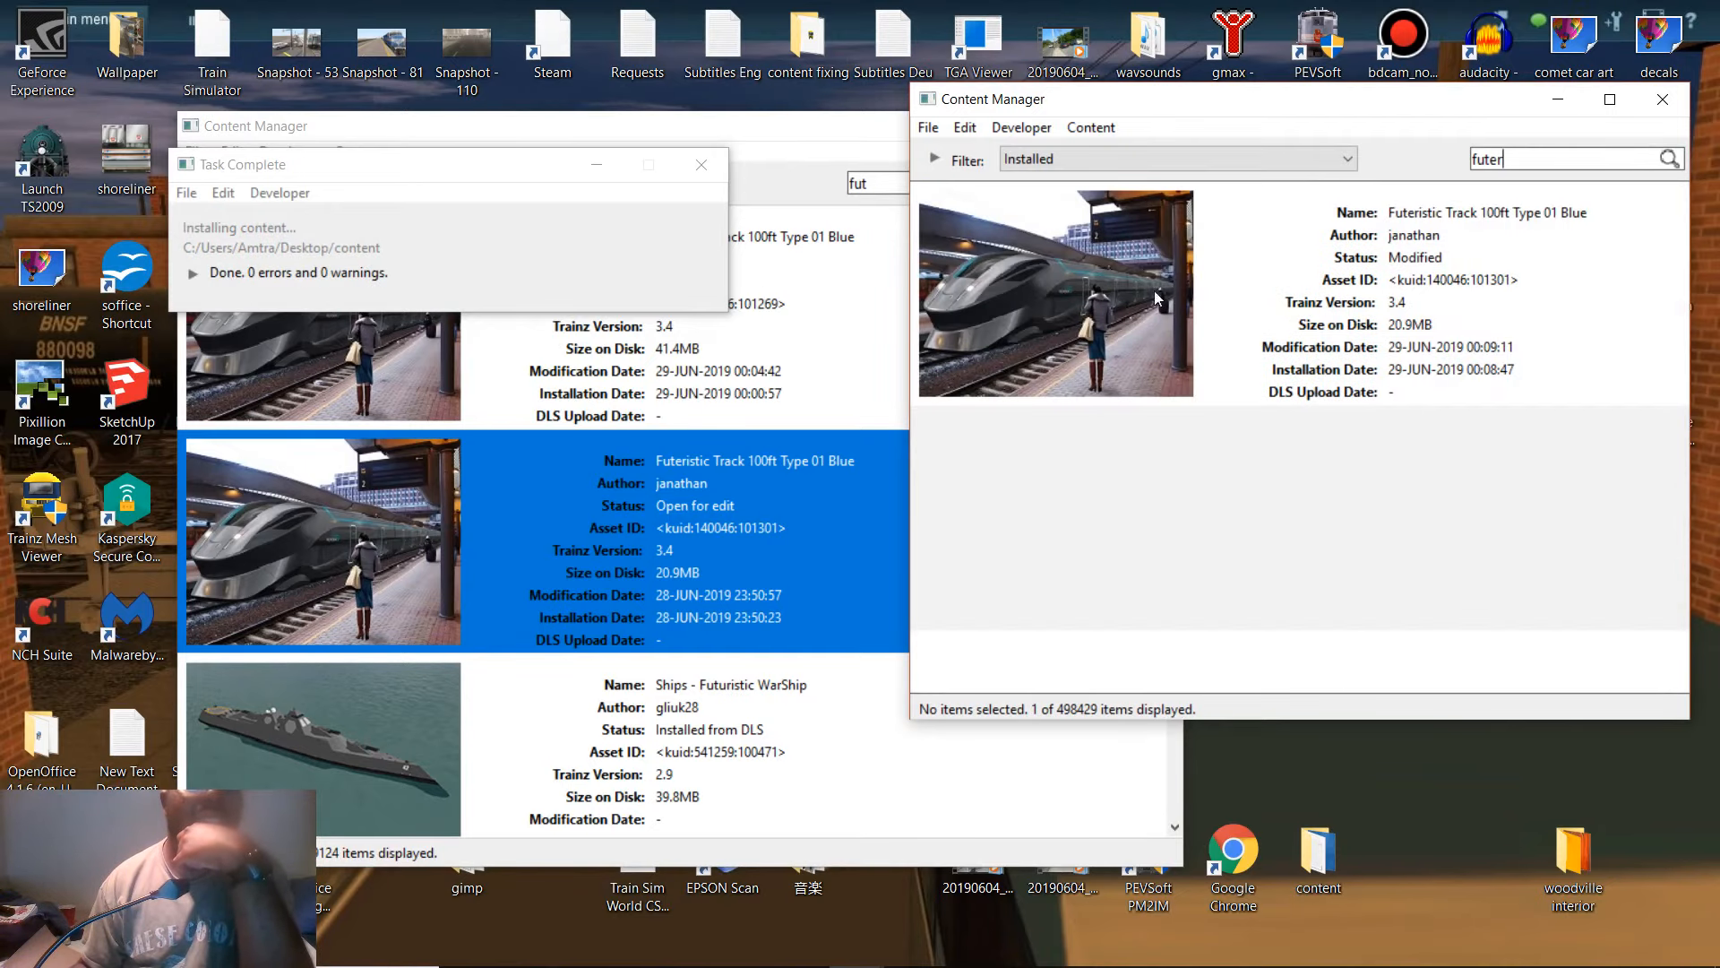
click(1234, 331)
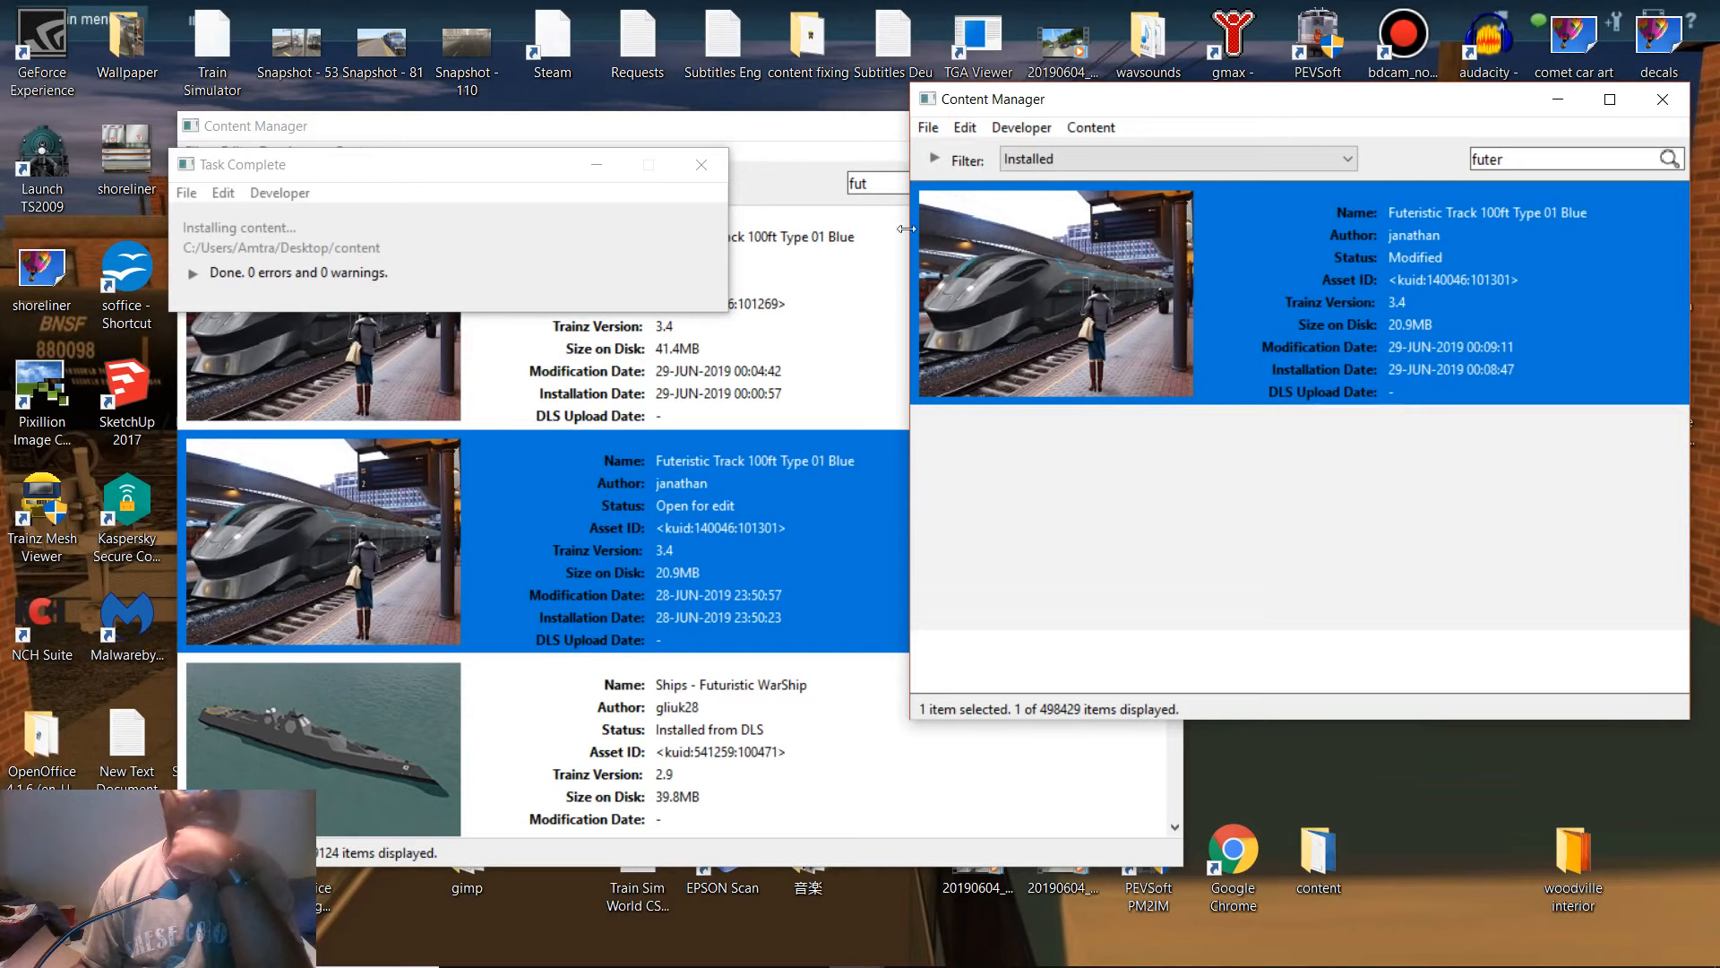
- Close the completed import task window and T:ANE's Content Manager
click(702, 165)
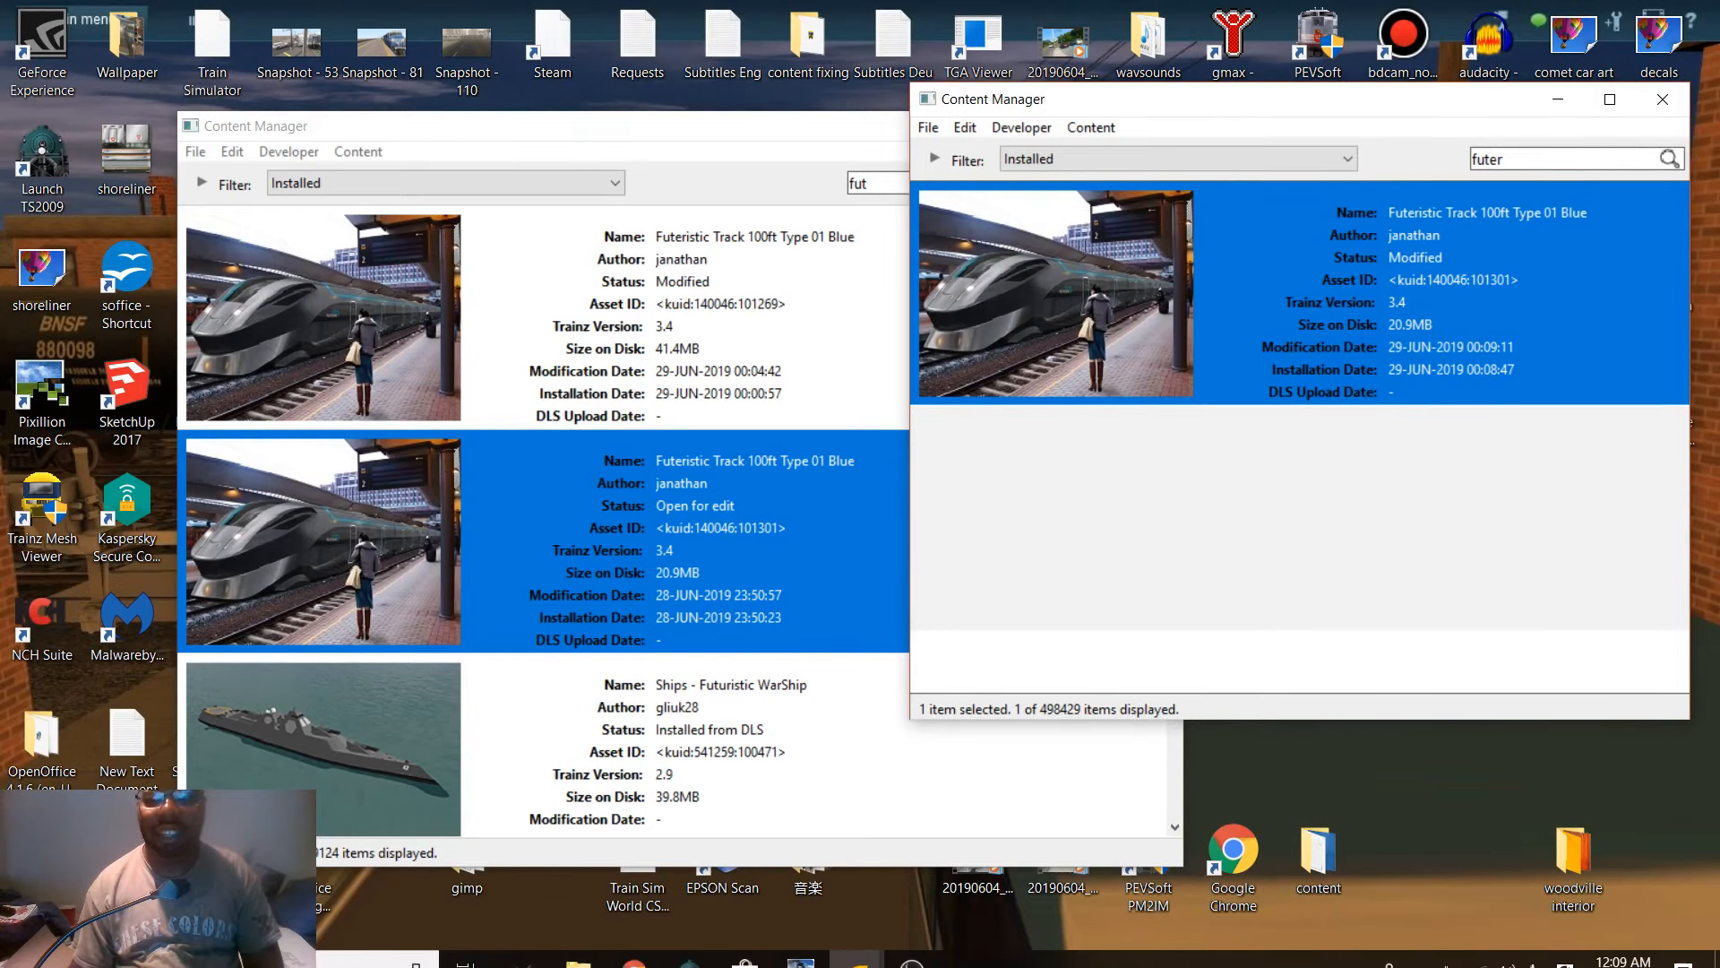
click(760, 293)
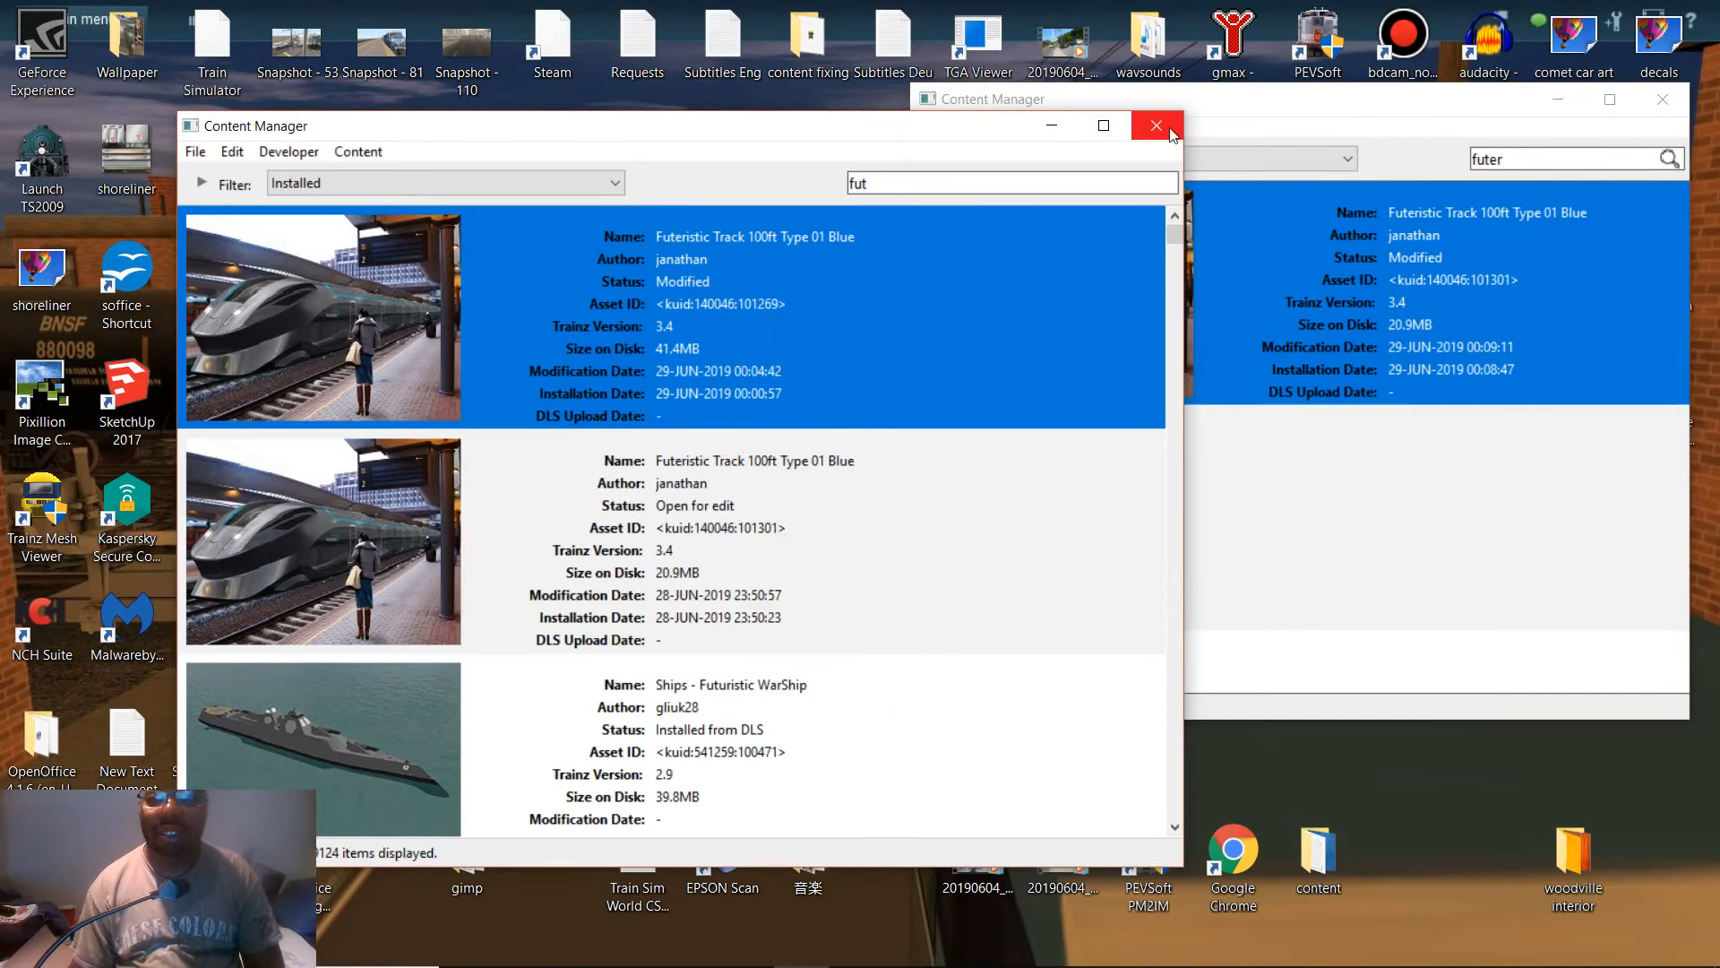
click(1157, 126)
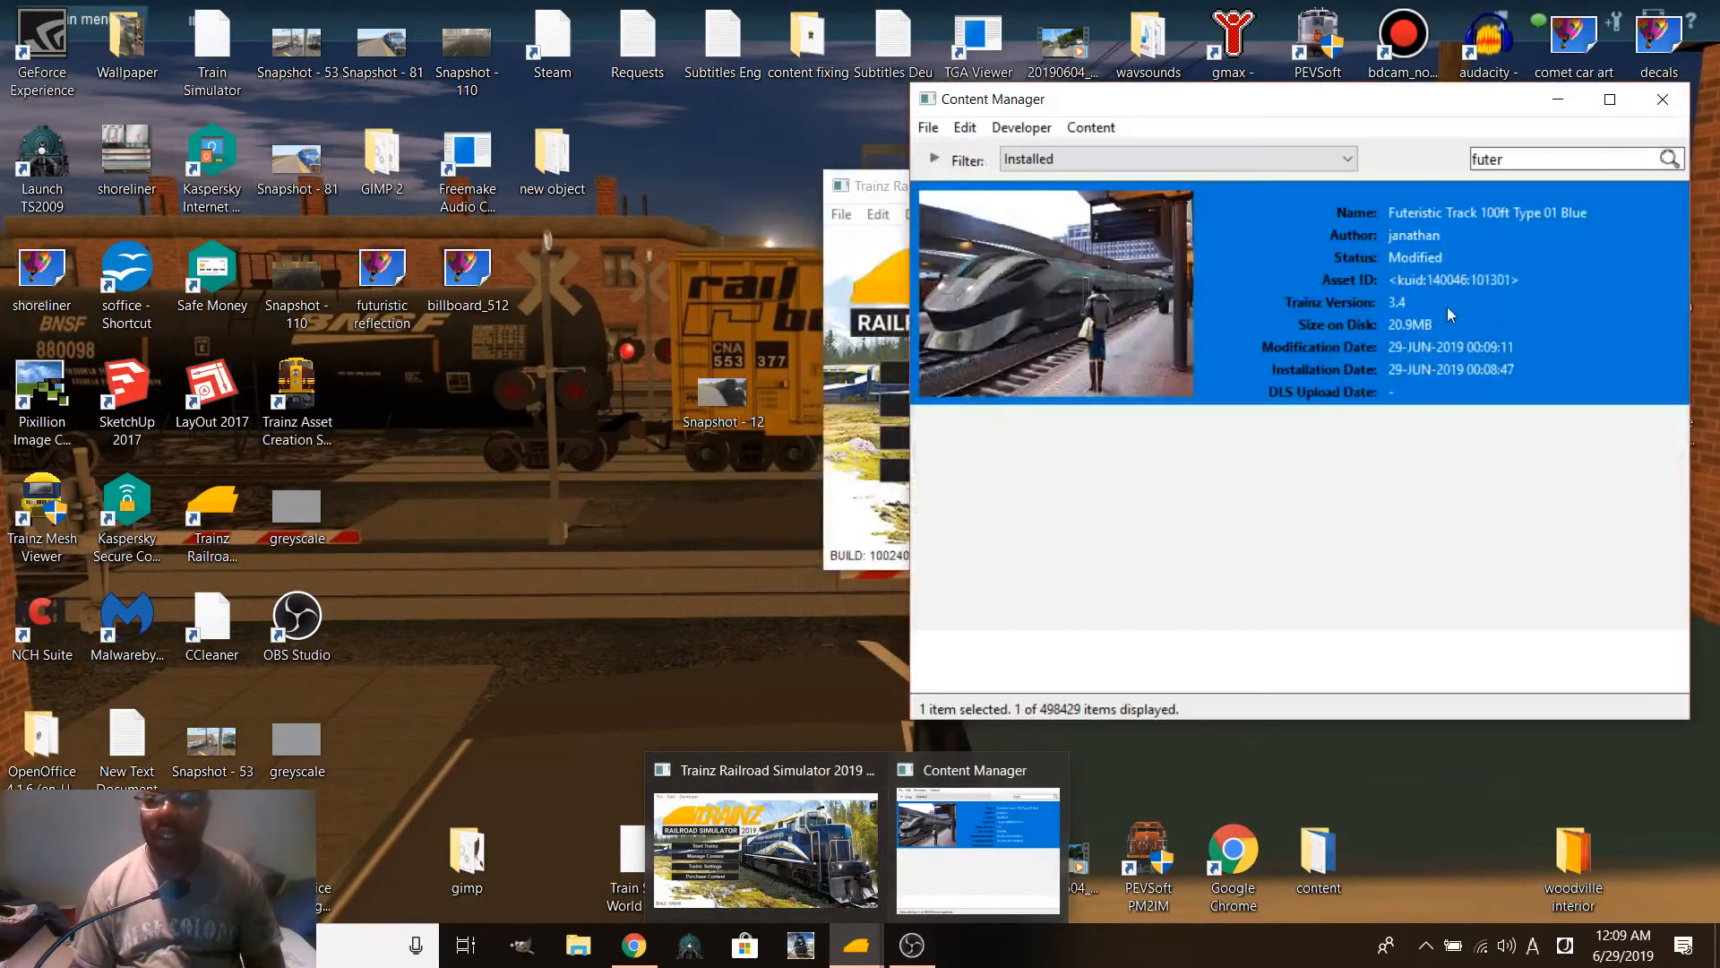
- Preview the imported Futeristic Track asset, examine its mesh and textures up close, and close the preview
right_click(1445, 301)
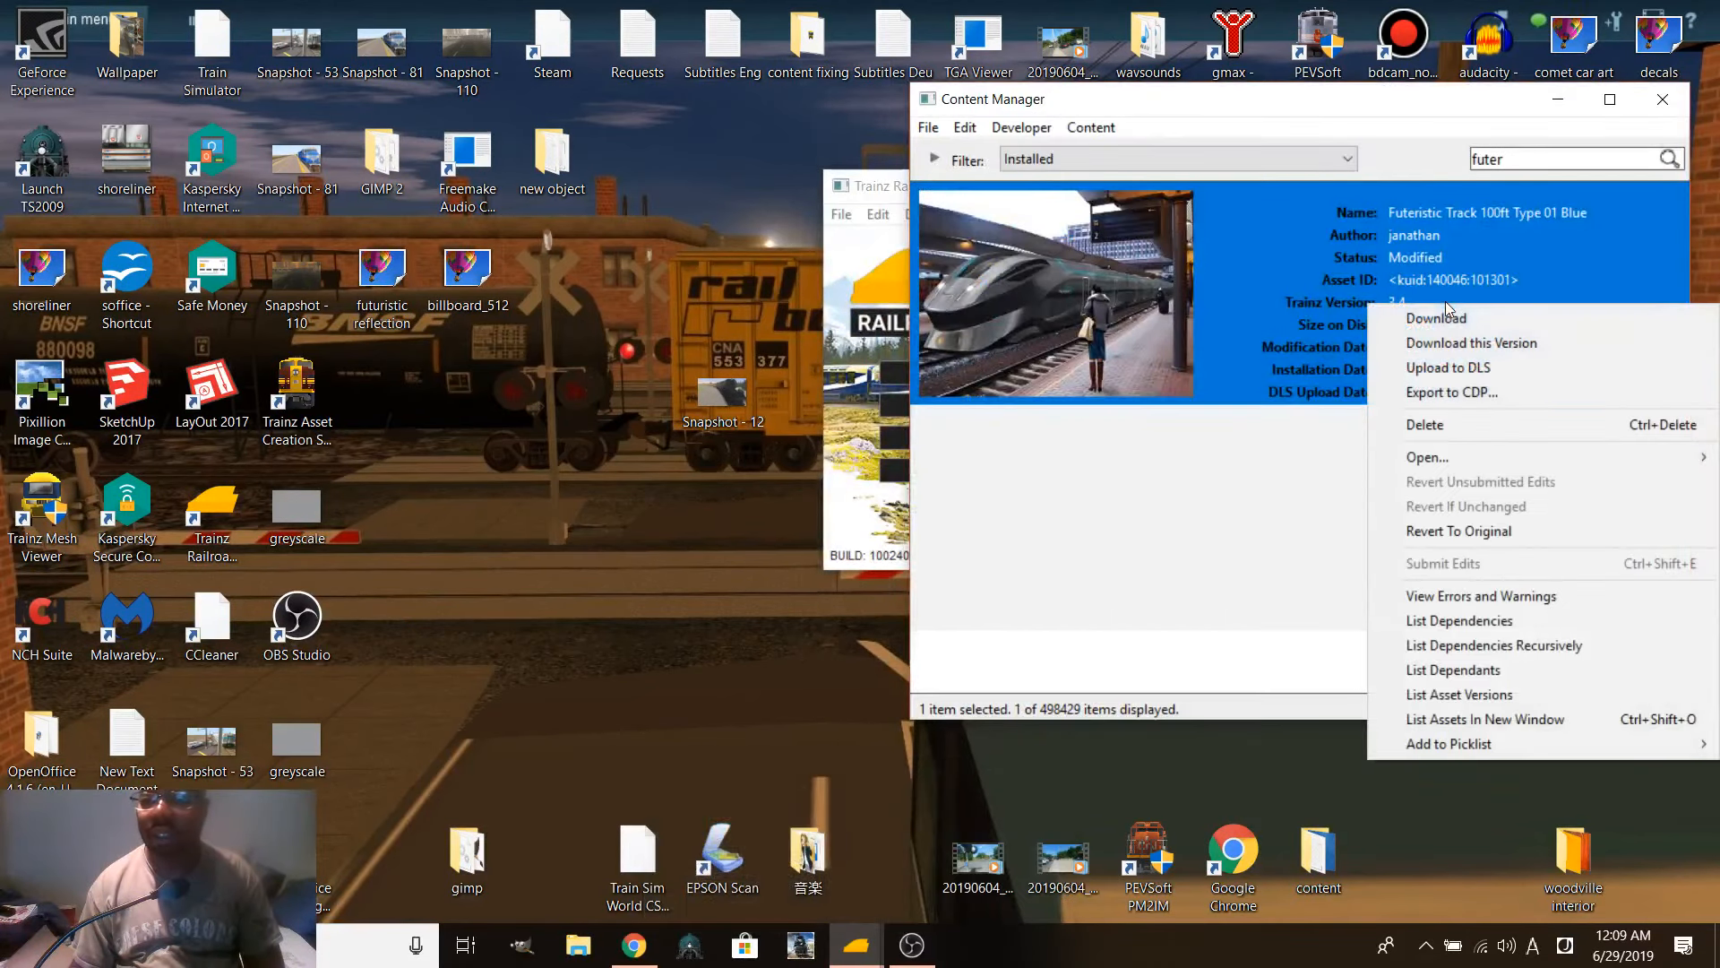
mouse_move(1534, 457)
click(1150, 607)
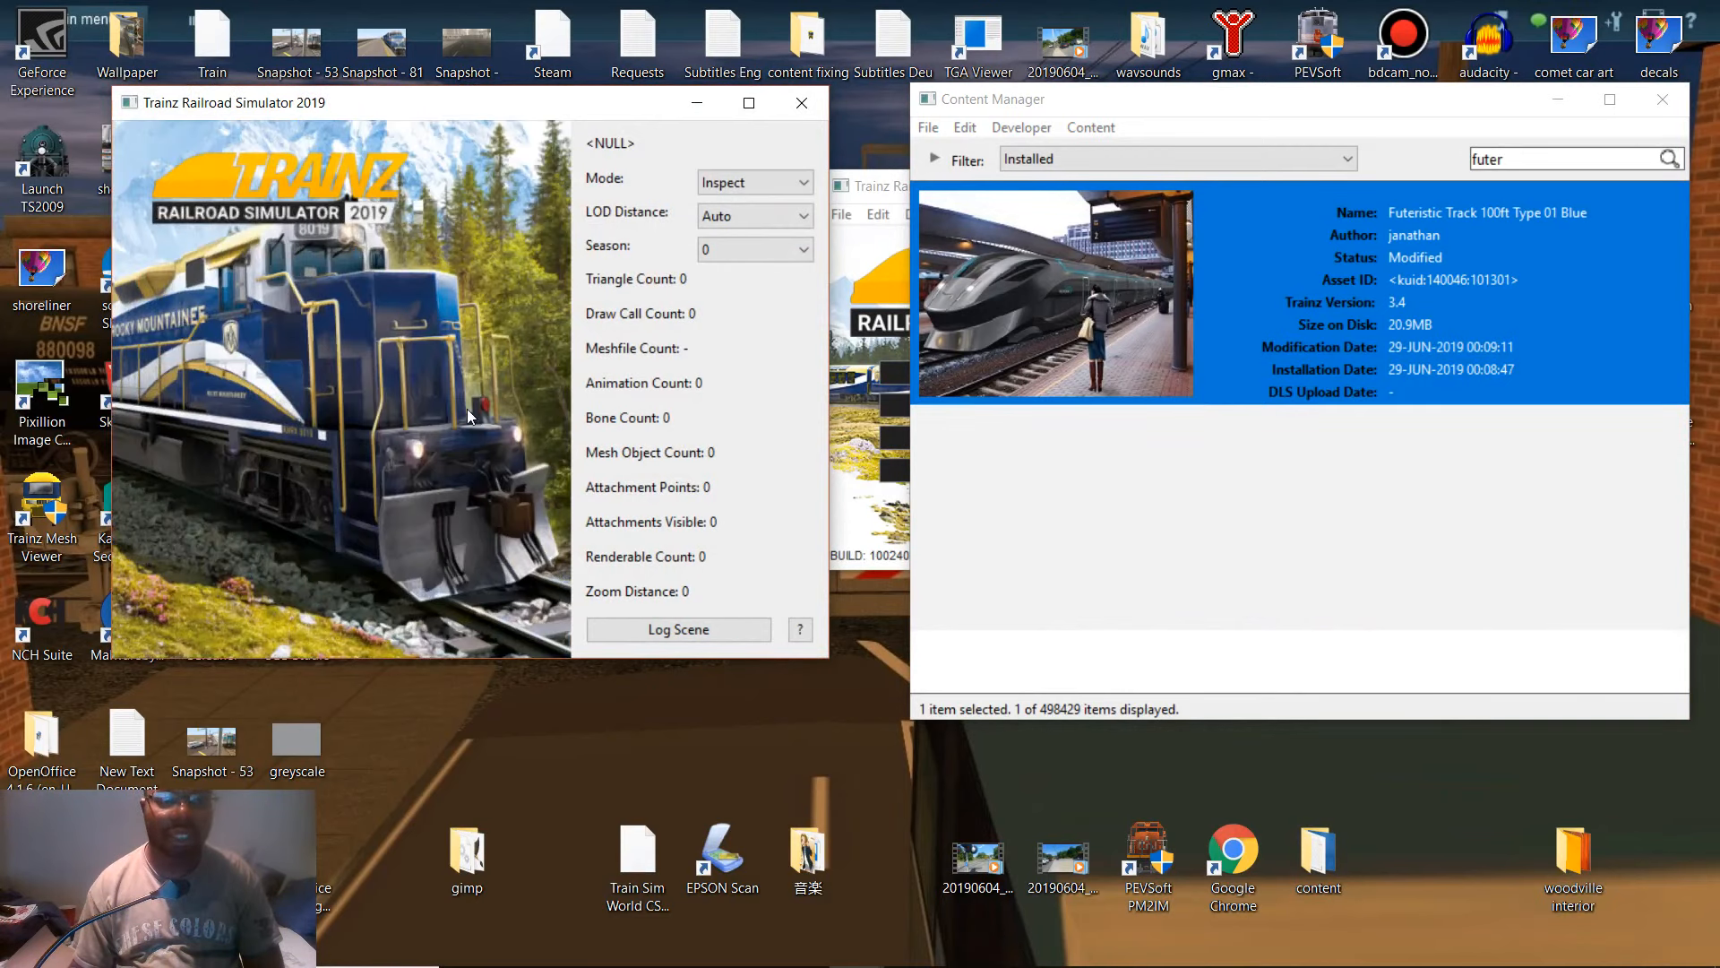
drag(436, 430, 429, 481)
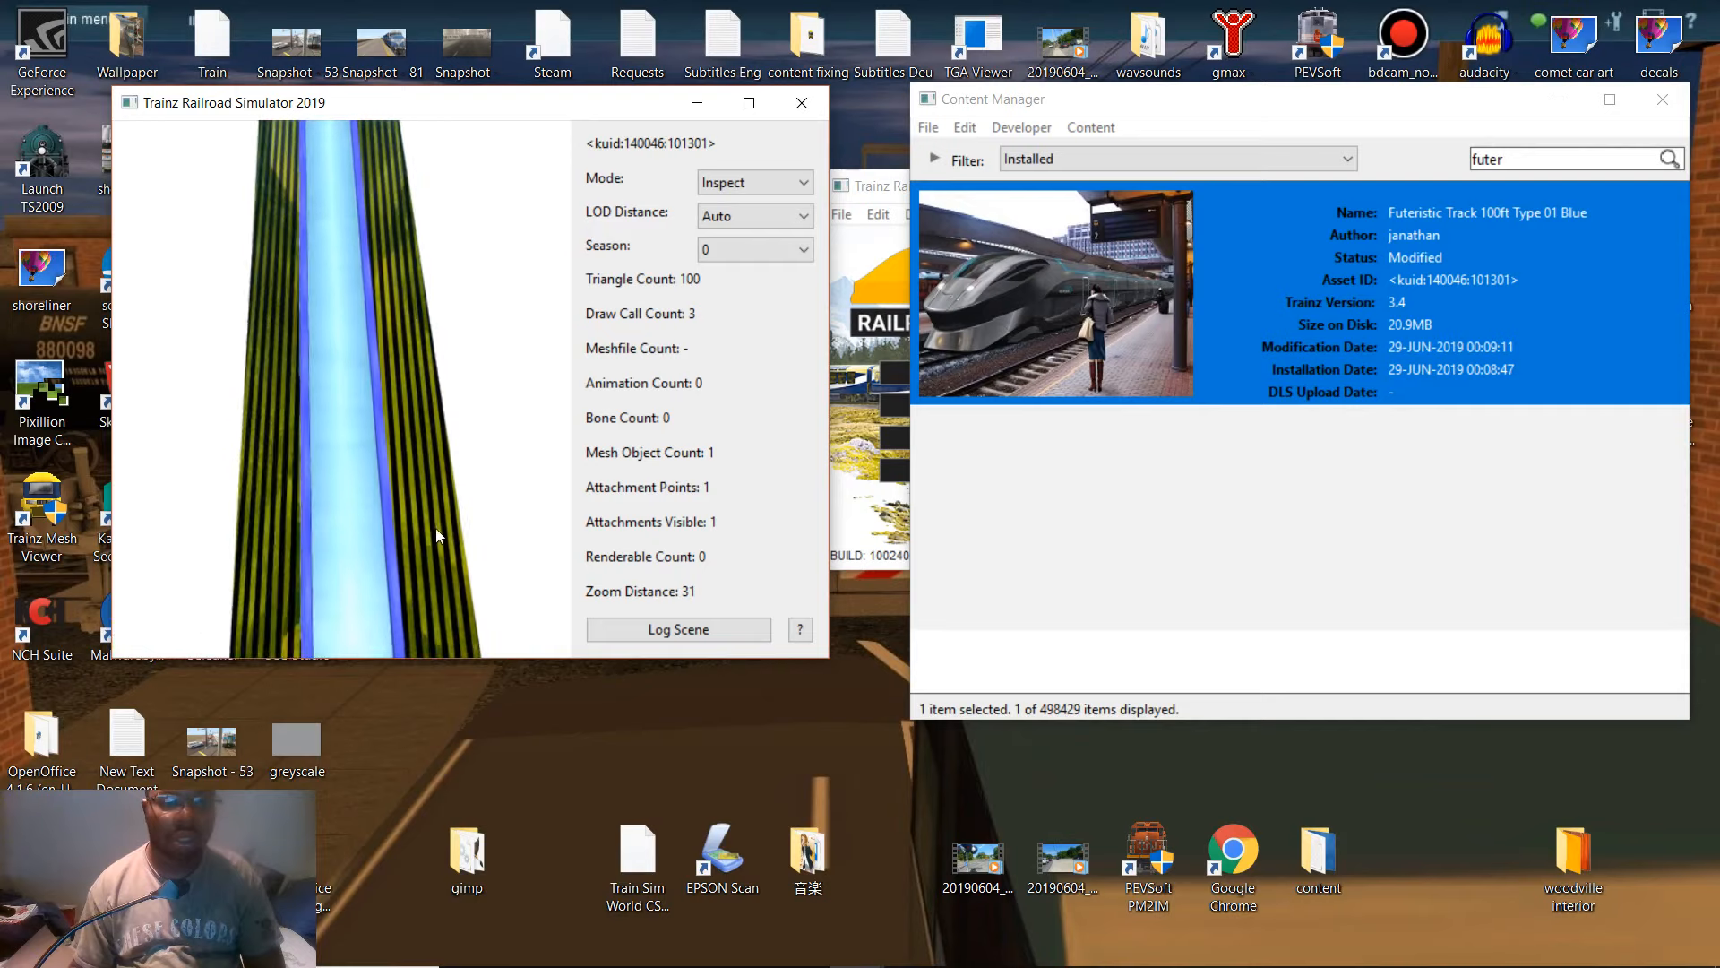
scroll(455, 568, up, 5)
drag(455, 568, 491, 427)
scroll(513, 401, up, 4)
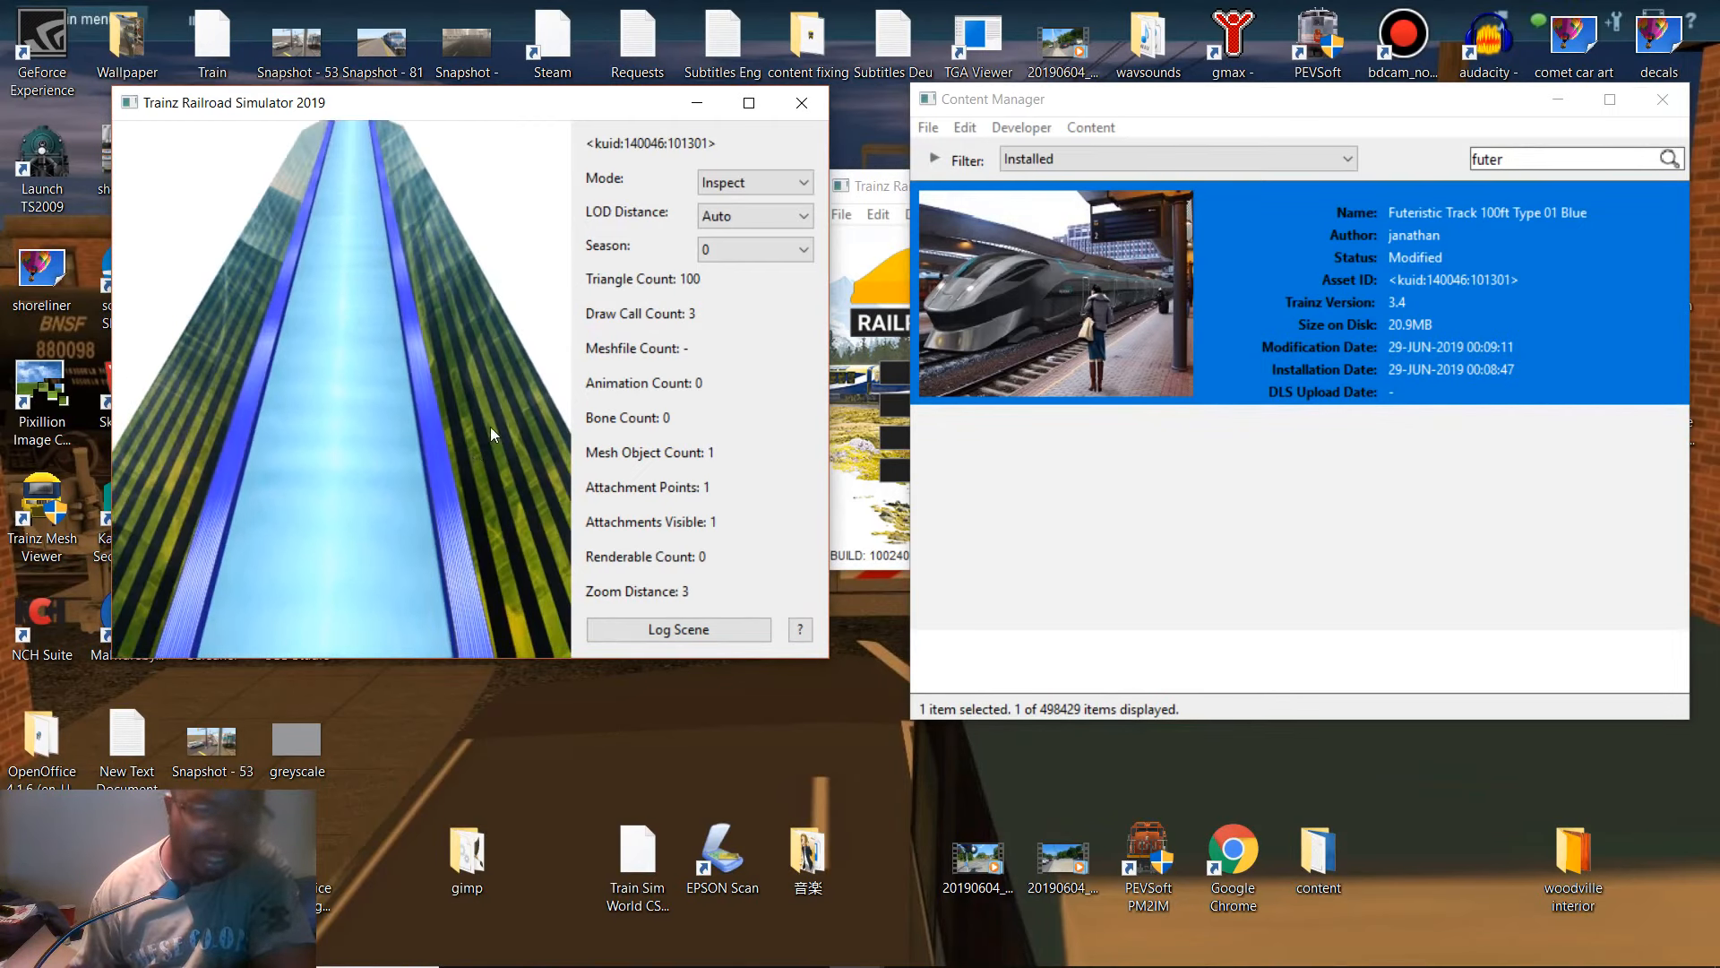
click(800, 111)
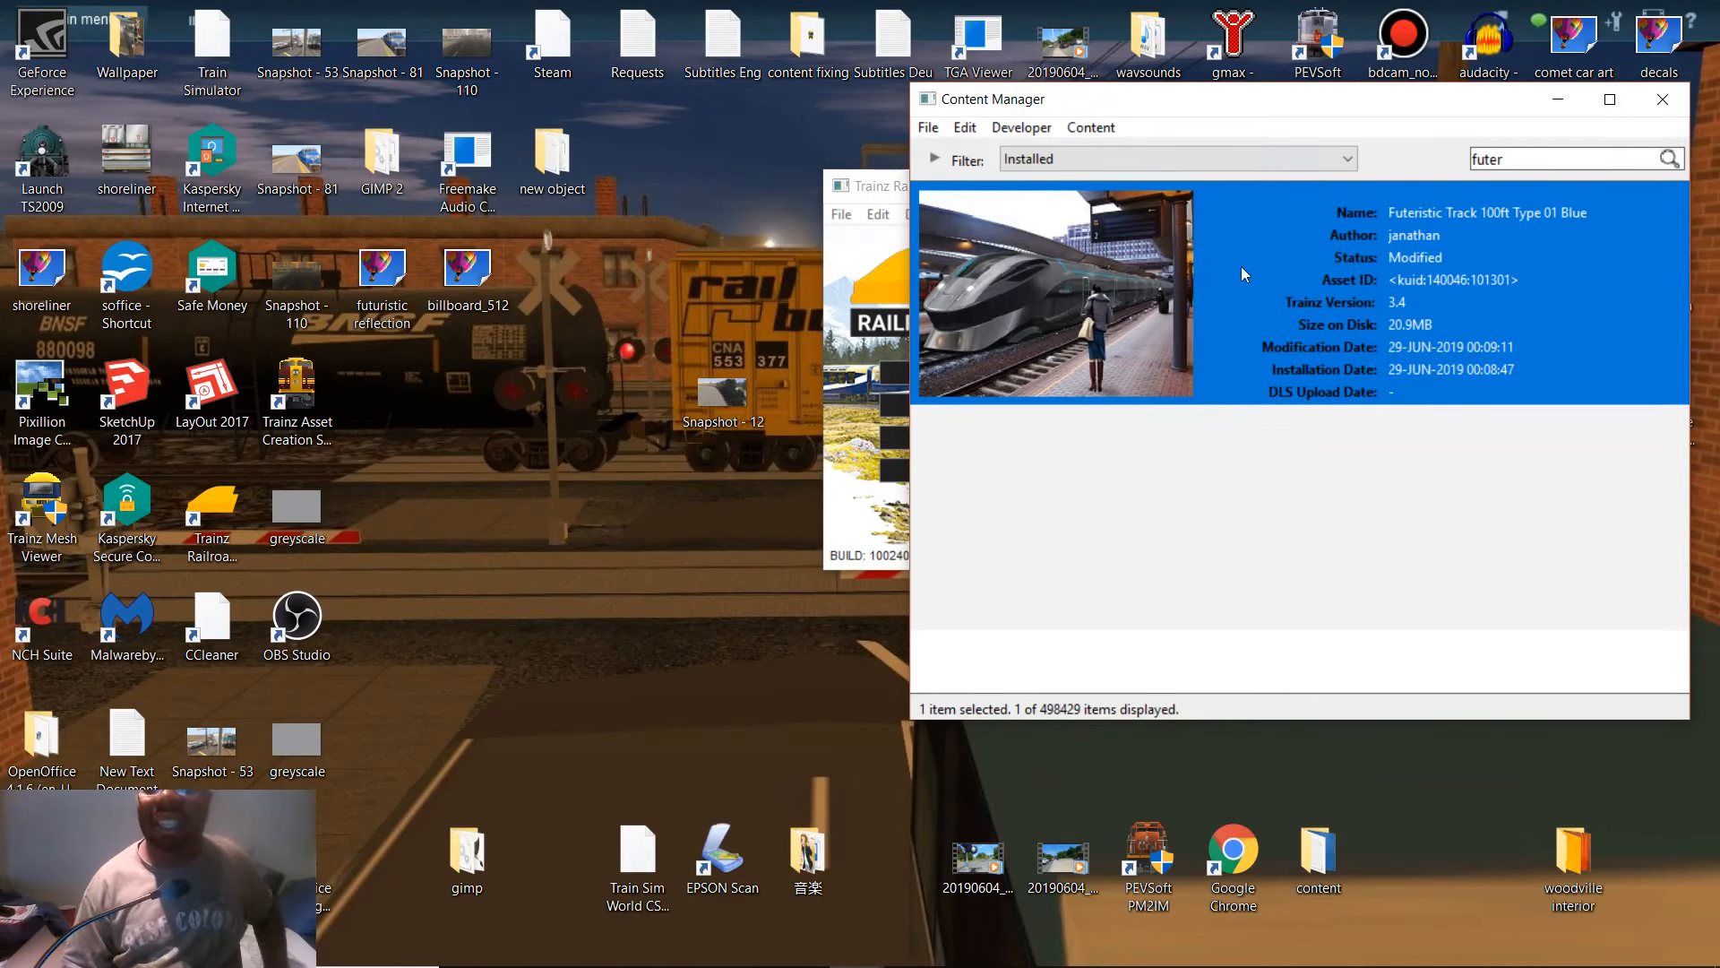
- Close Content Manager, start Trainz Railroad Simulator 2019, and open the Driver / Surveyor route selection
click(1656, 101)
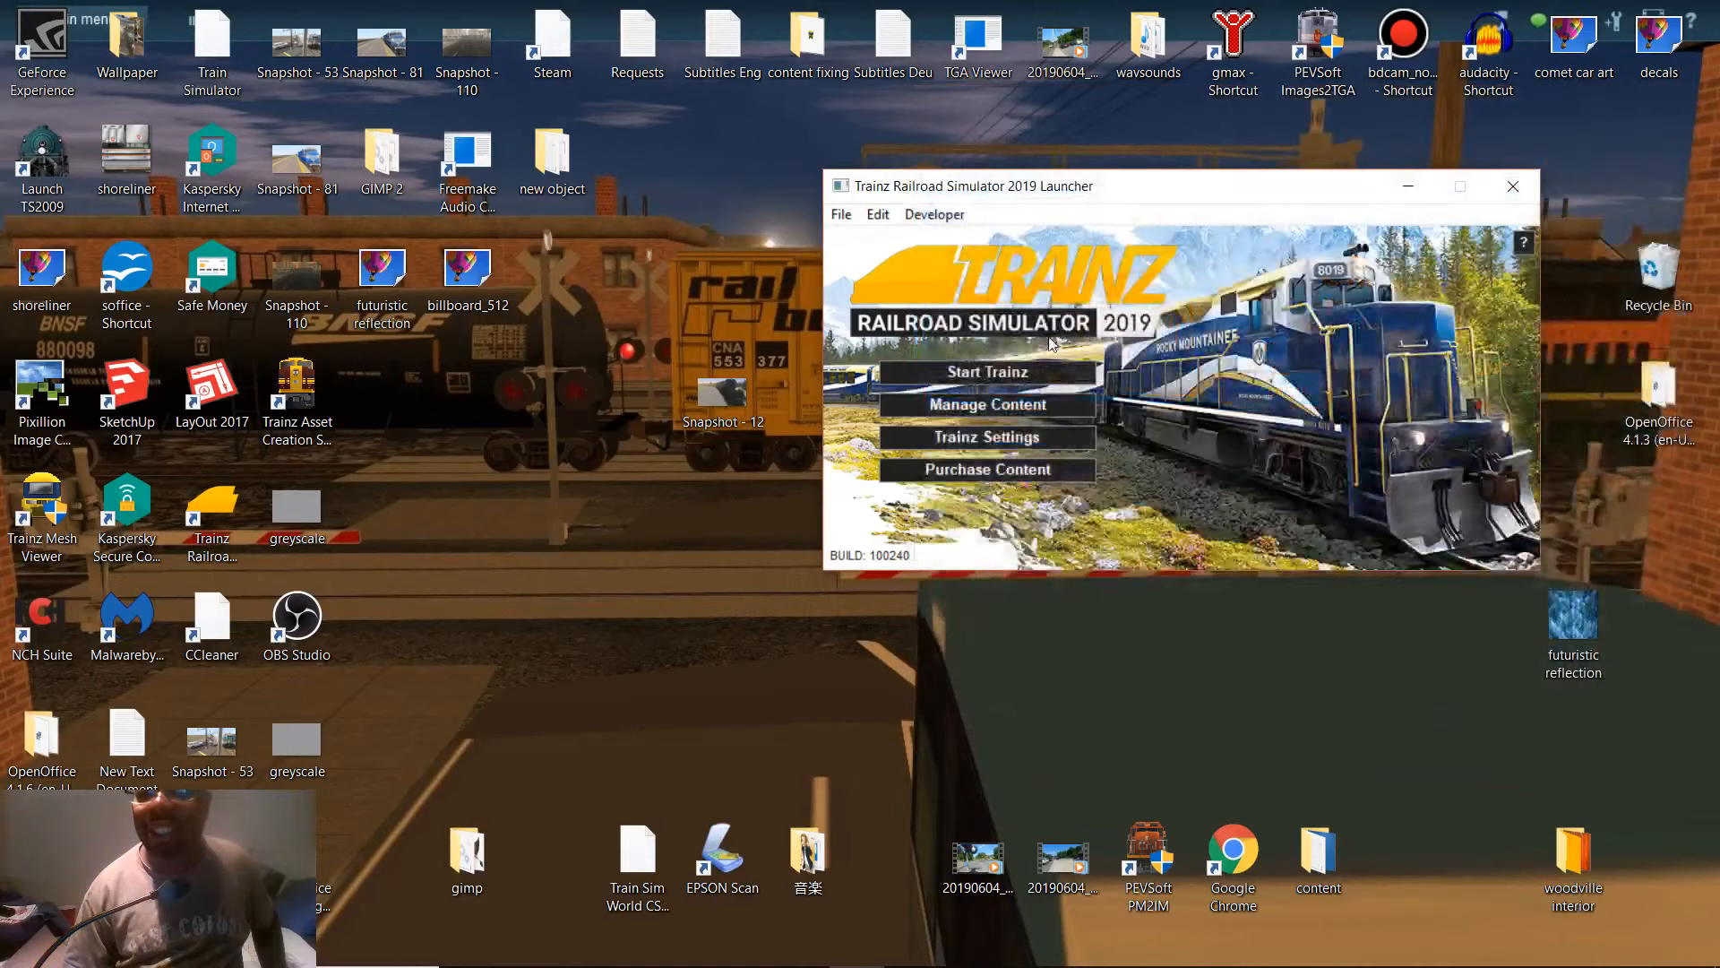
click(972, 371)
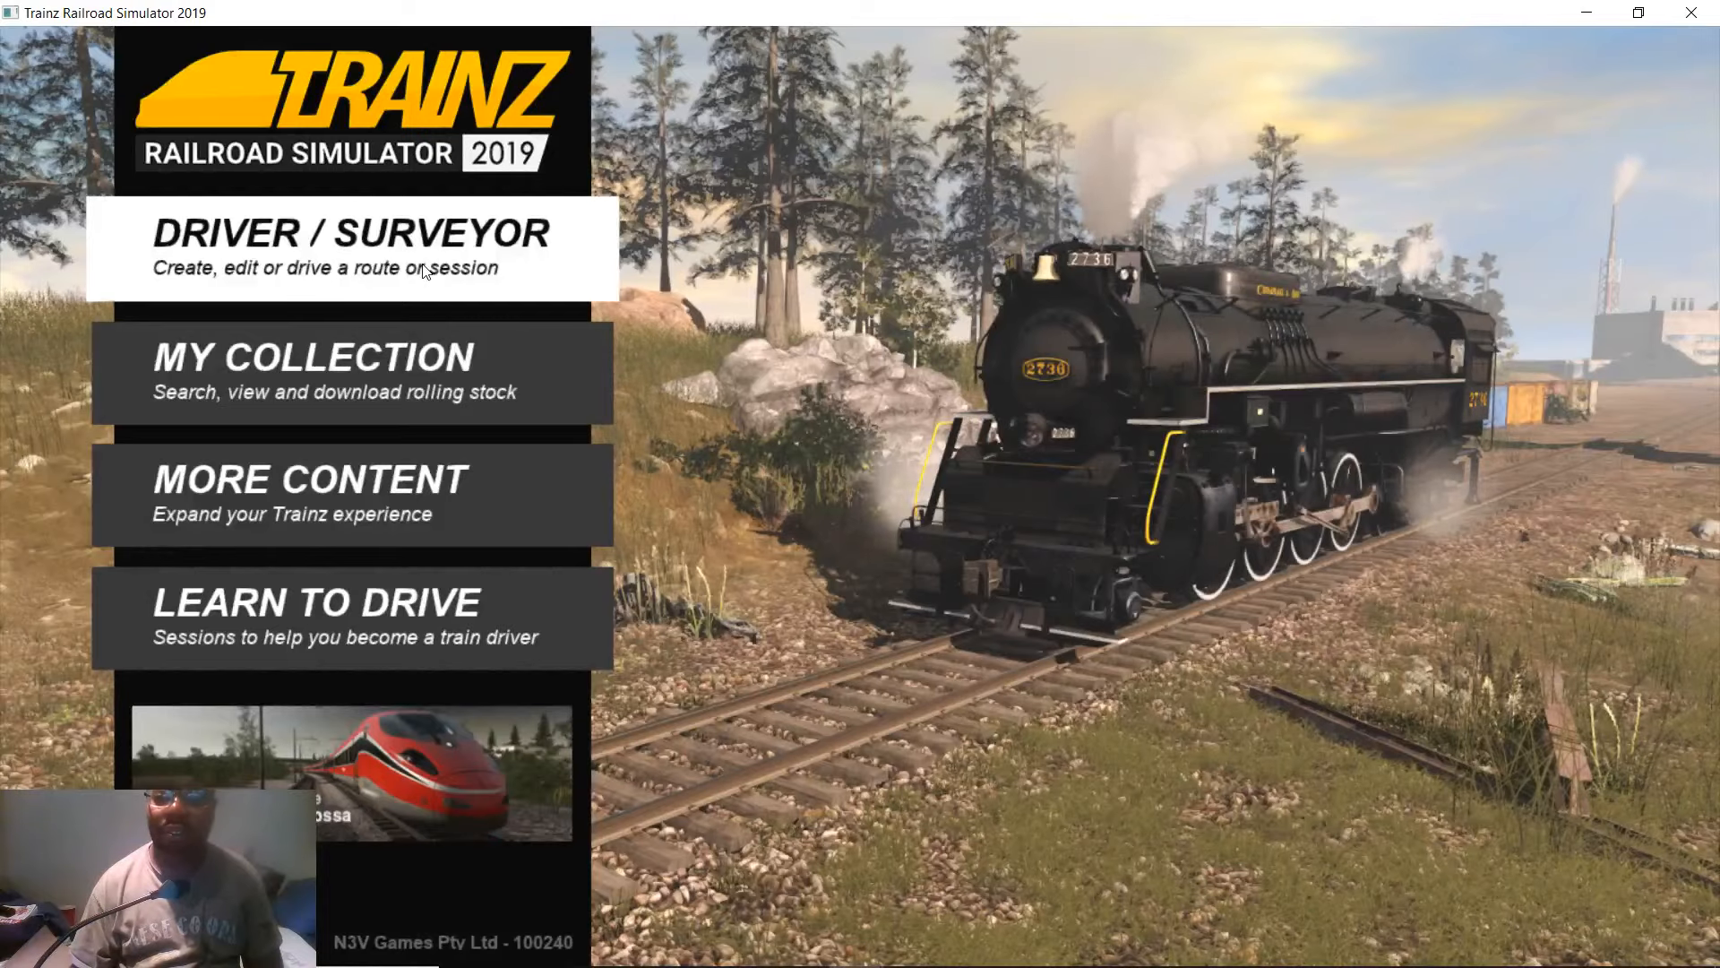
click(424, 269)
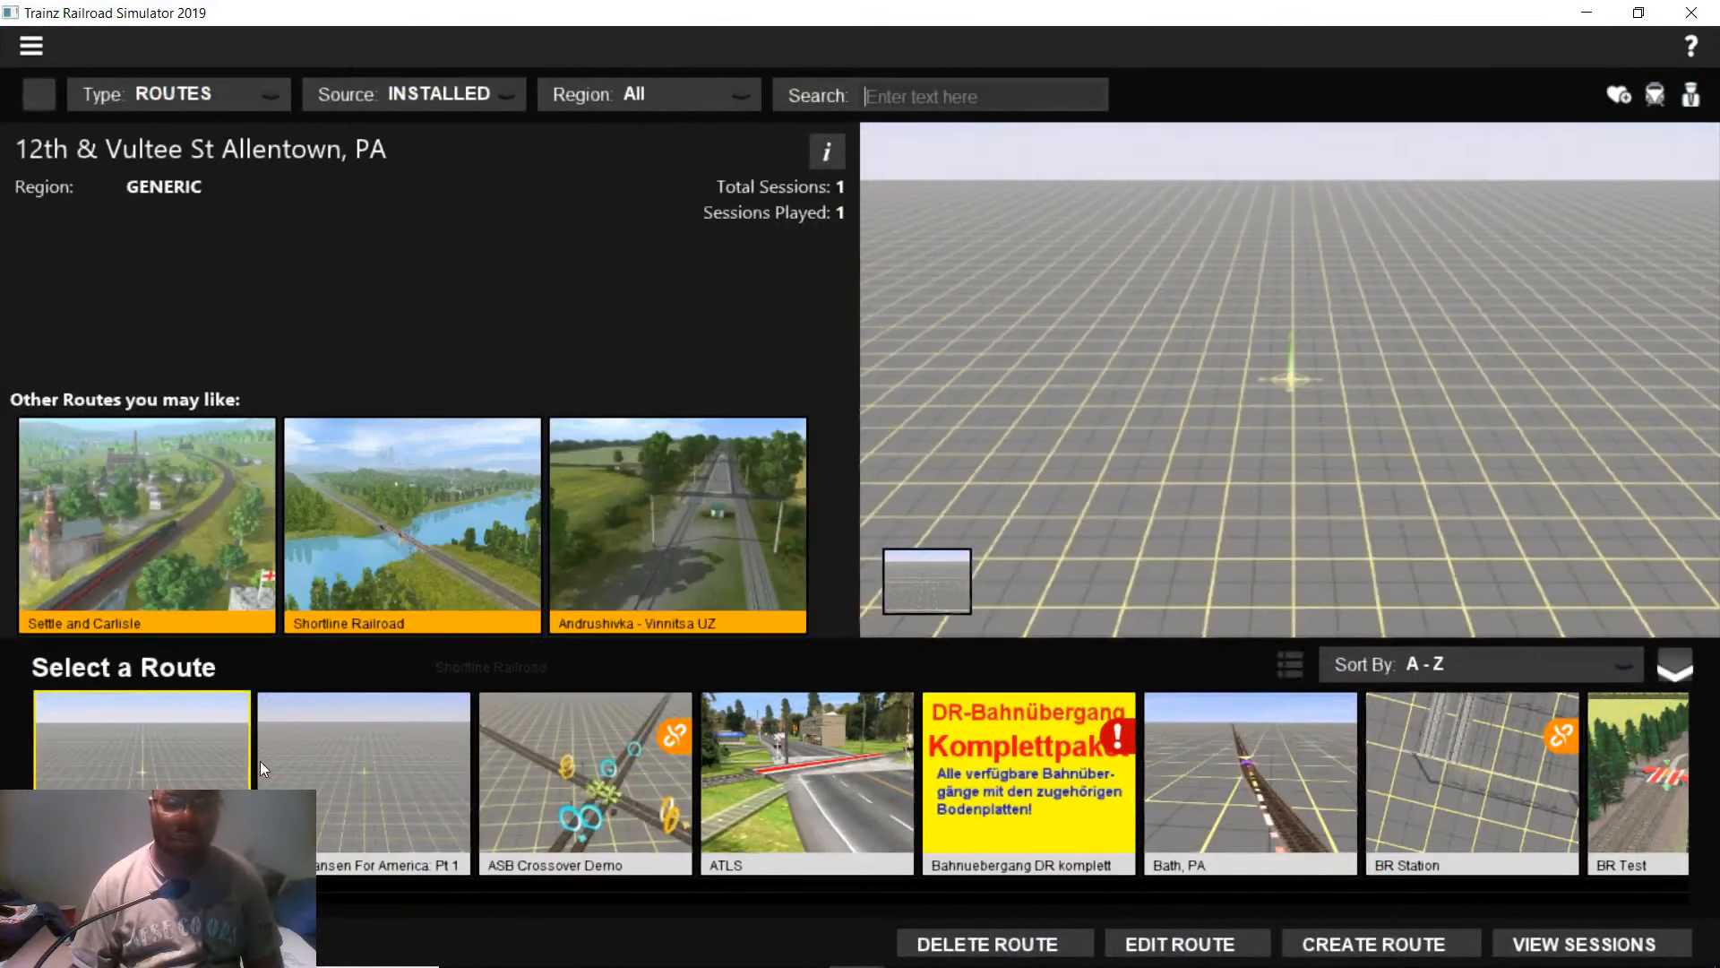
- Open the second session of the ATLS route for editing in Surveyor
click(865, 780)
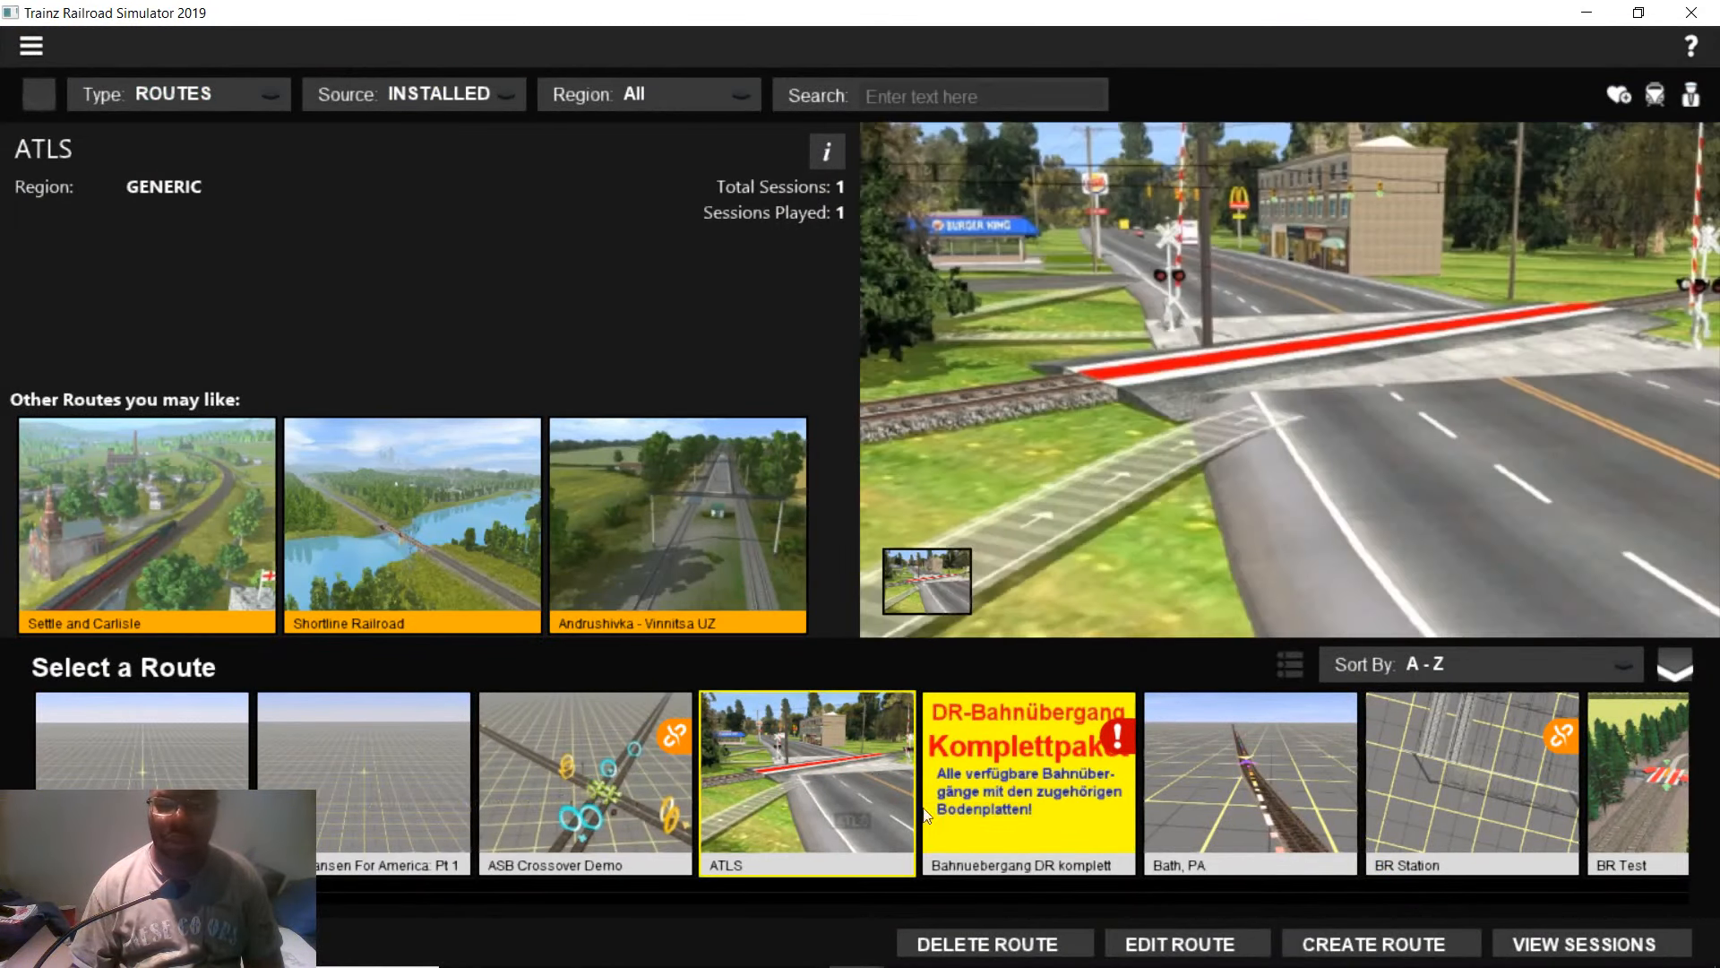
click(1514, 941)
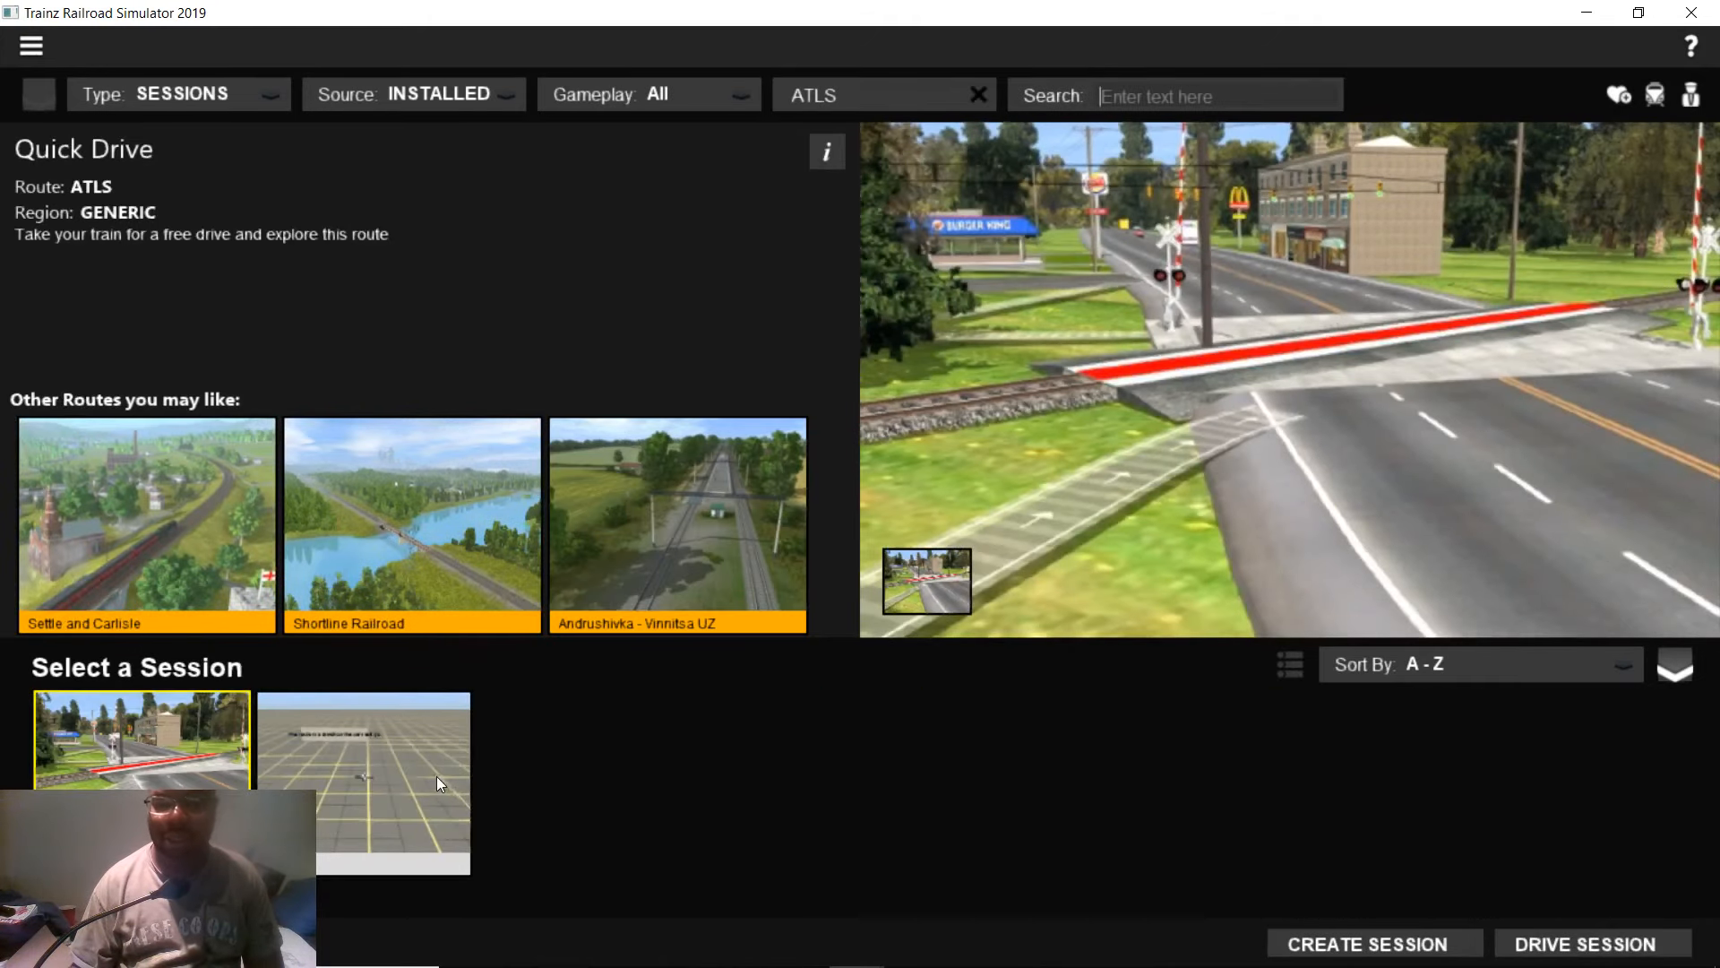
click(422, 783)
click(1156, 943)
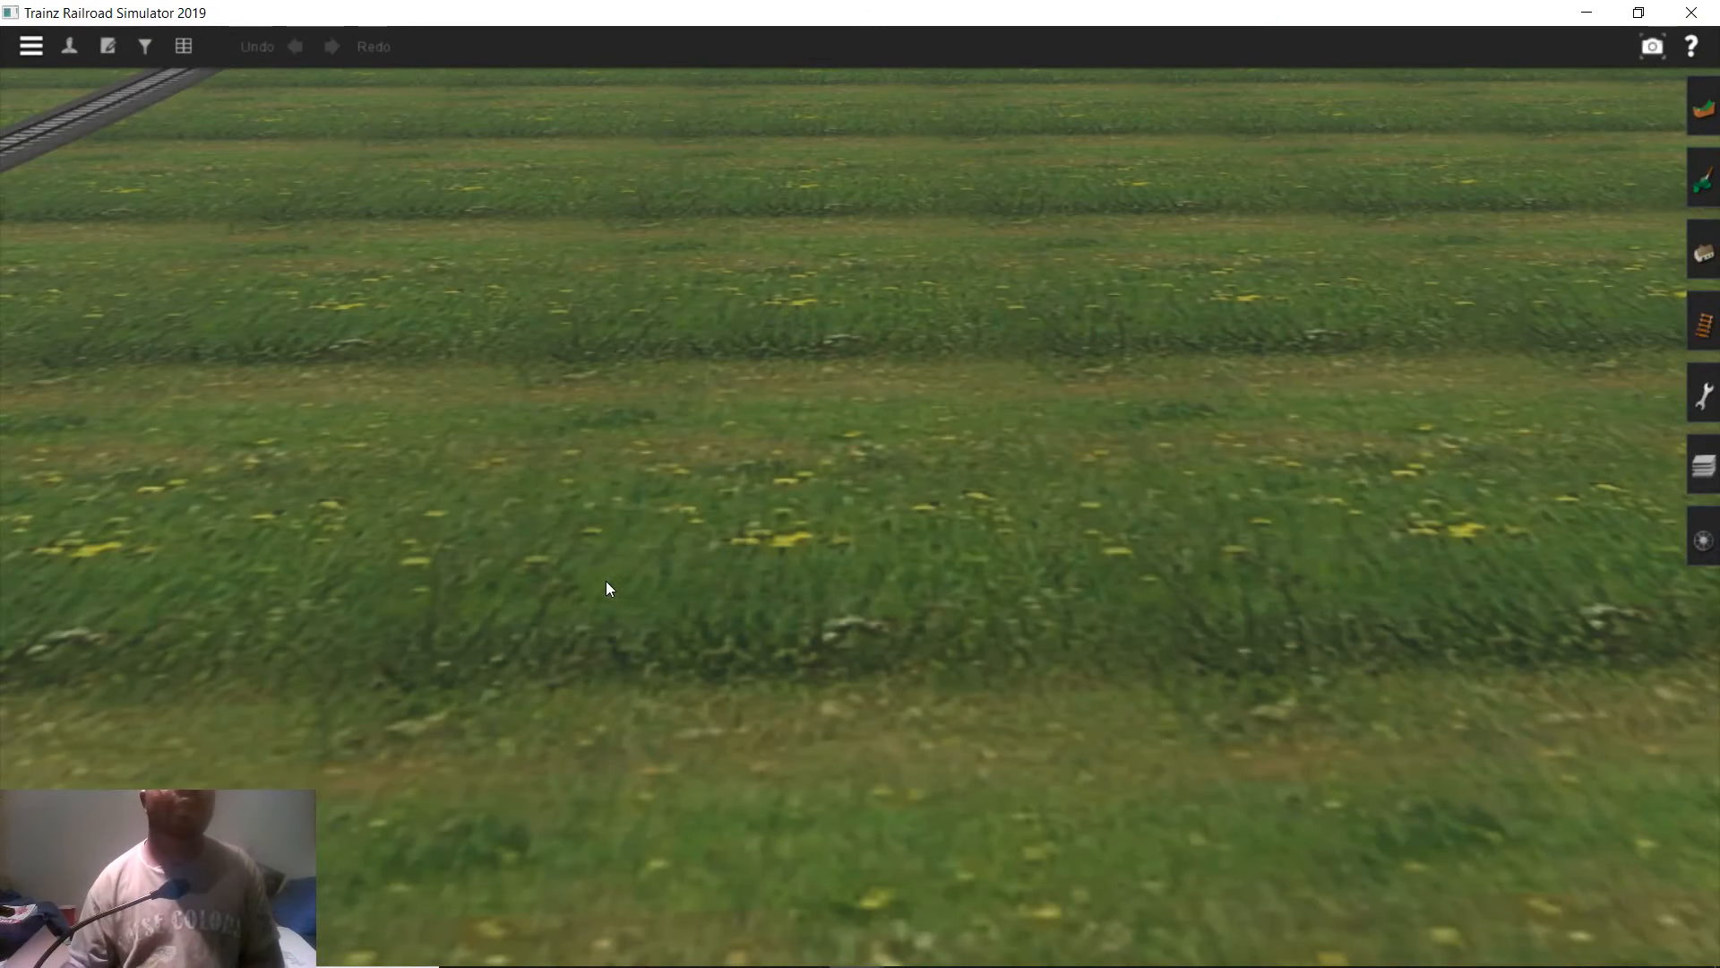
- Find the Futeristic Track 100ft object with the search text "futer" and place it on the grass field
scroll(809, 676, down, 3)
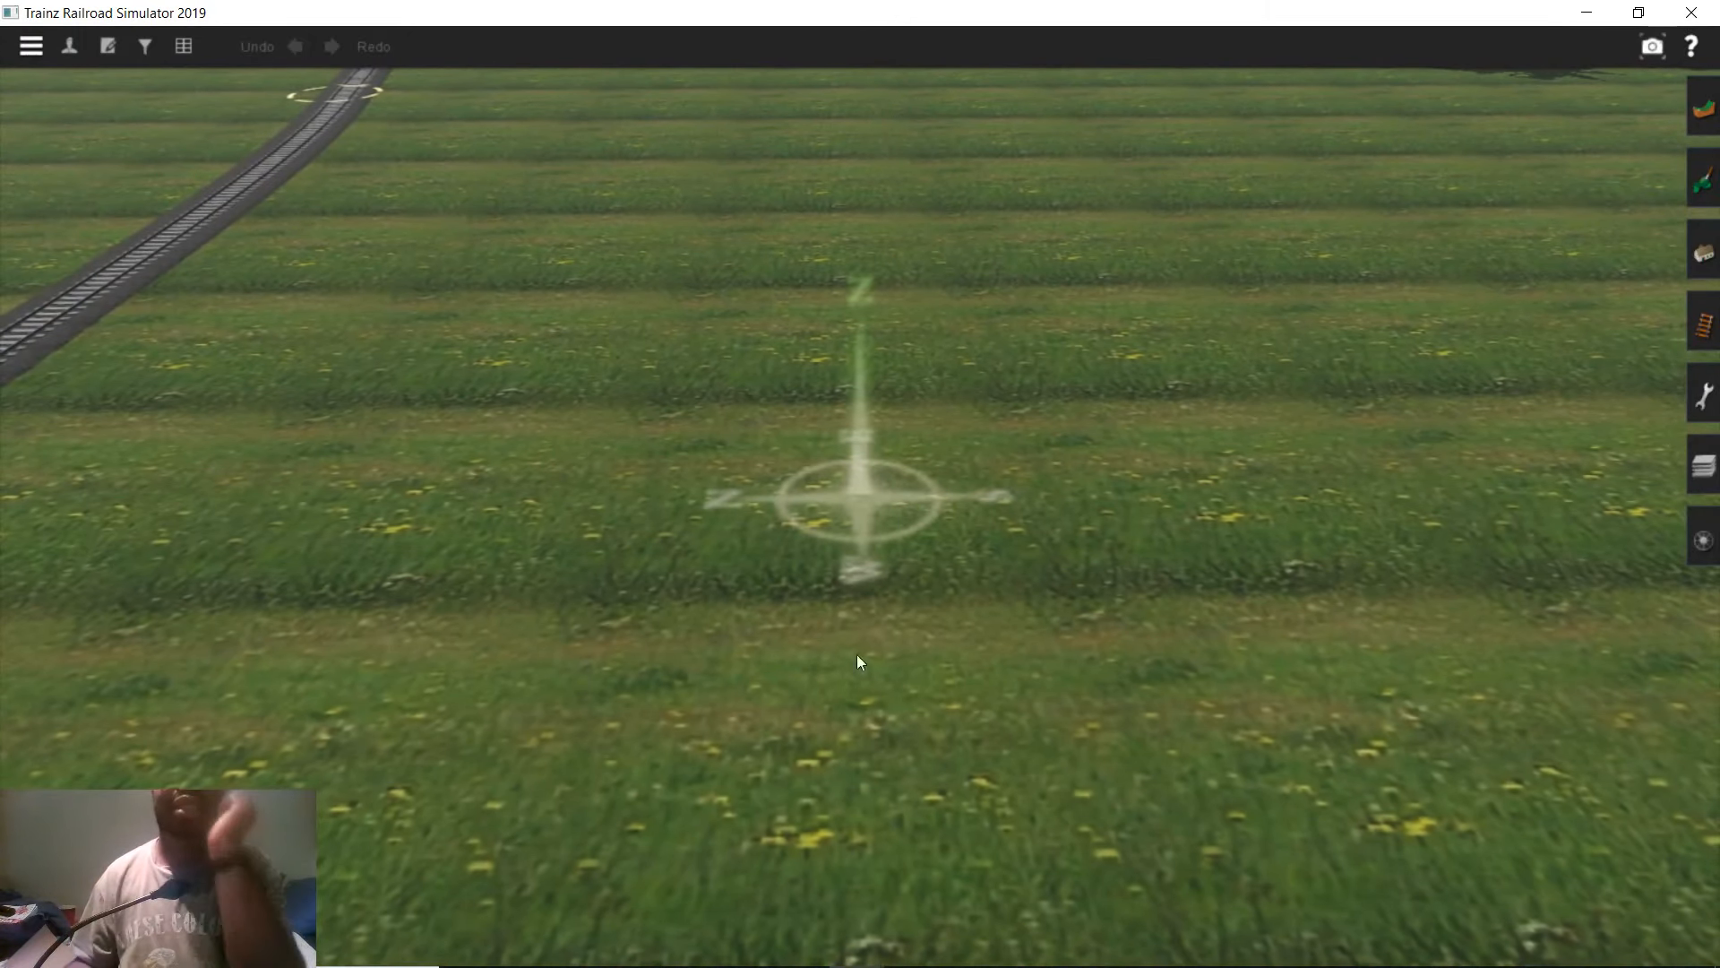
click(1685, 253)
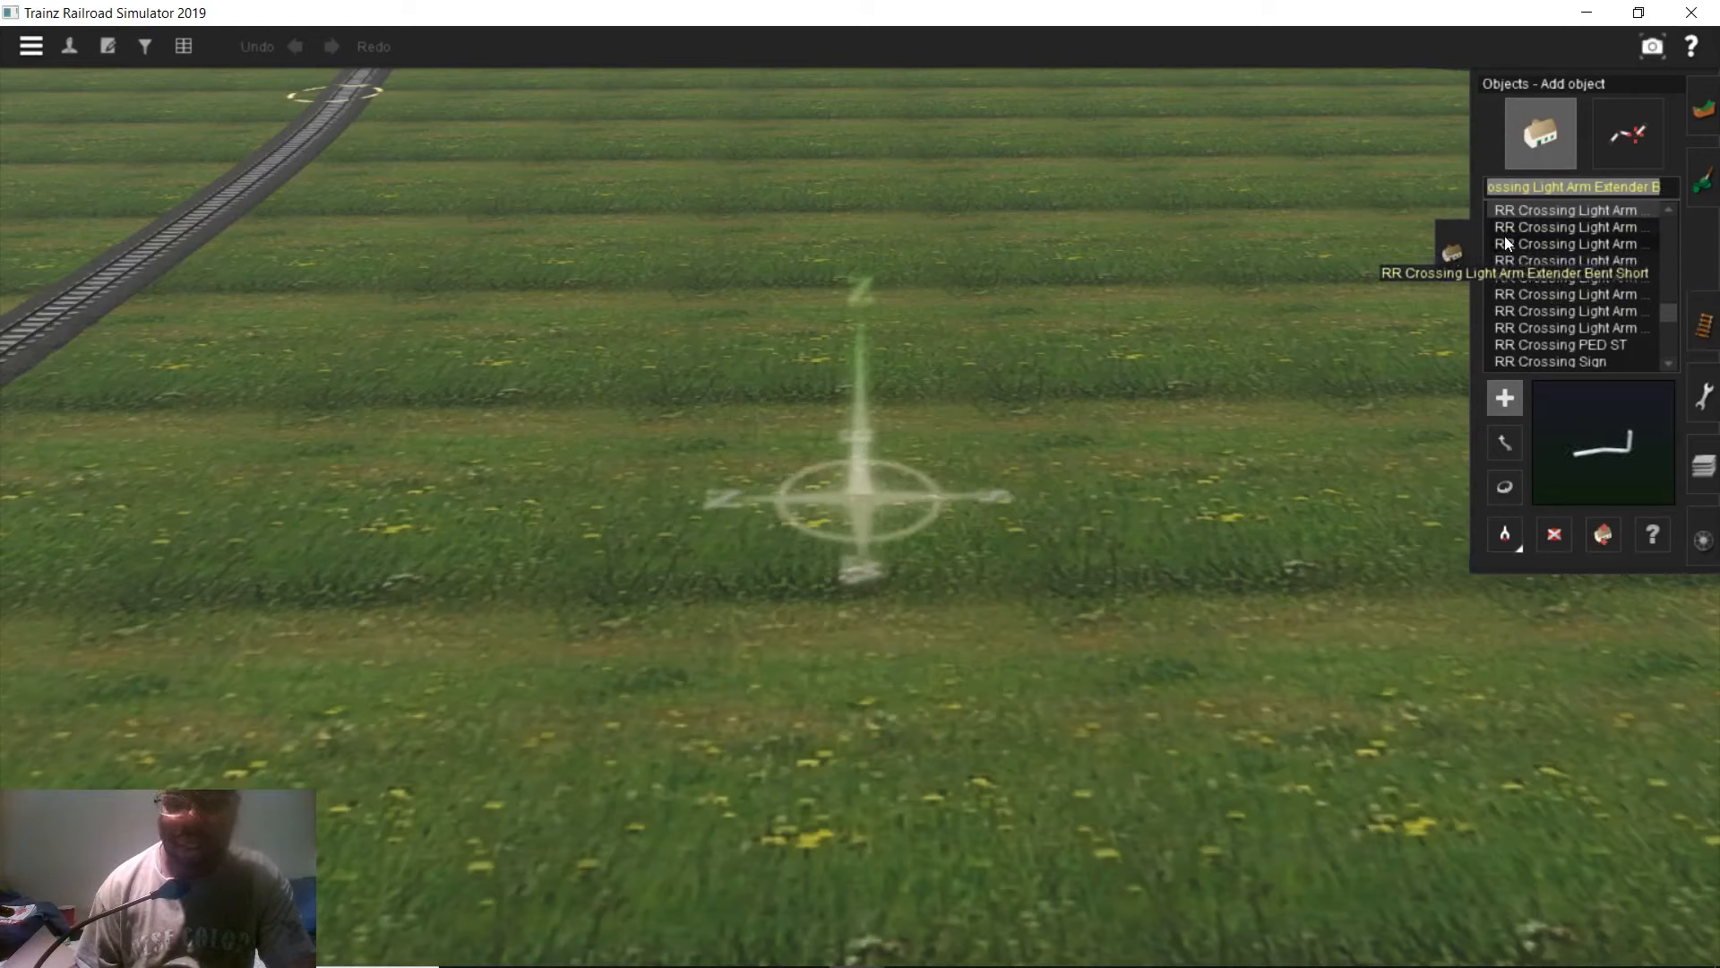
text(futer)
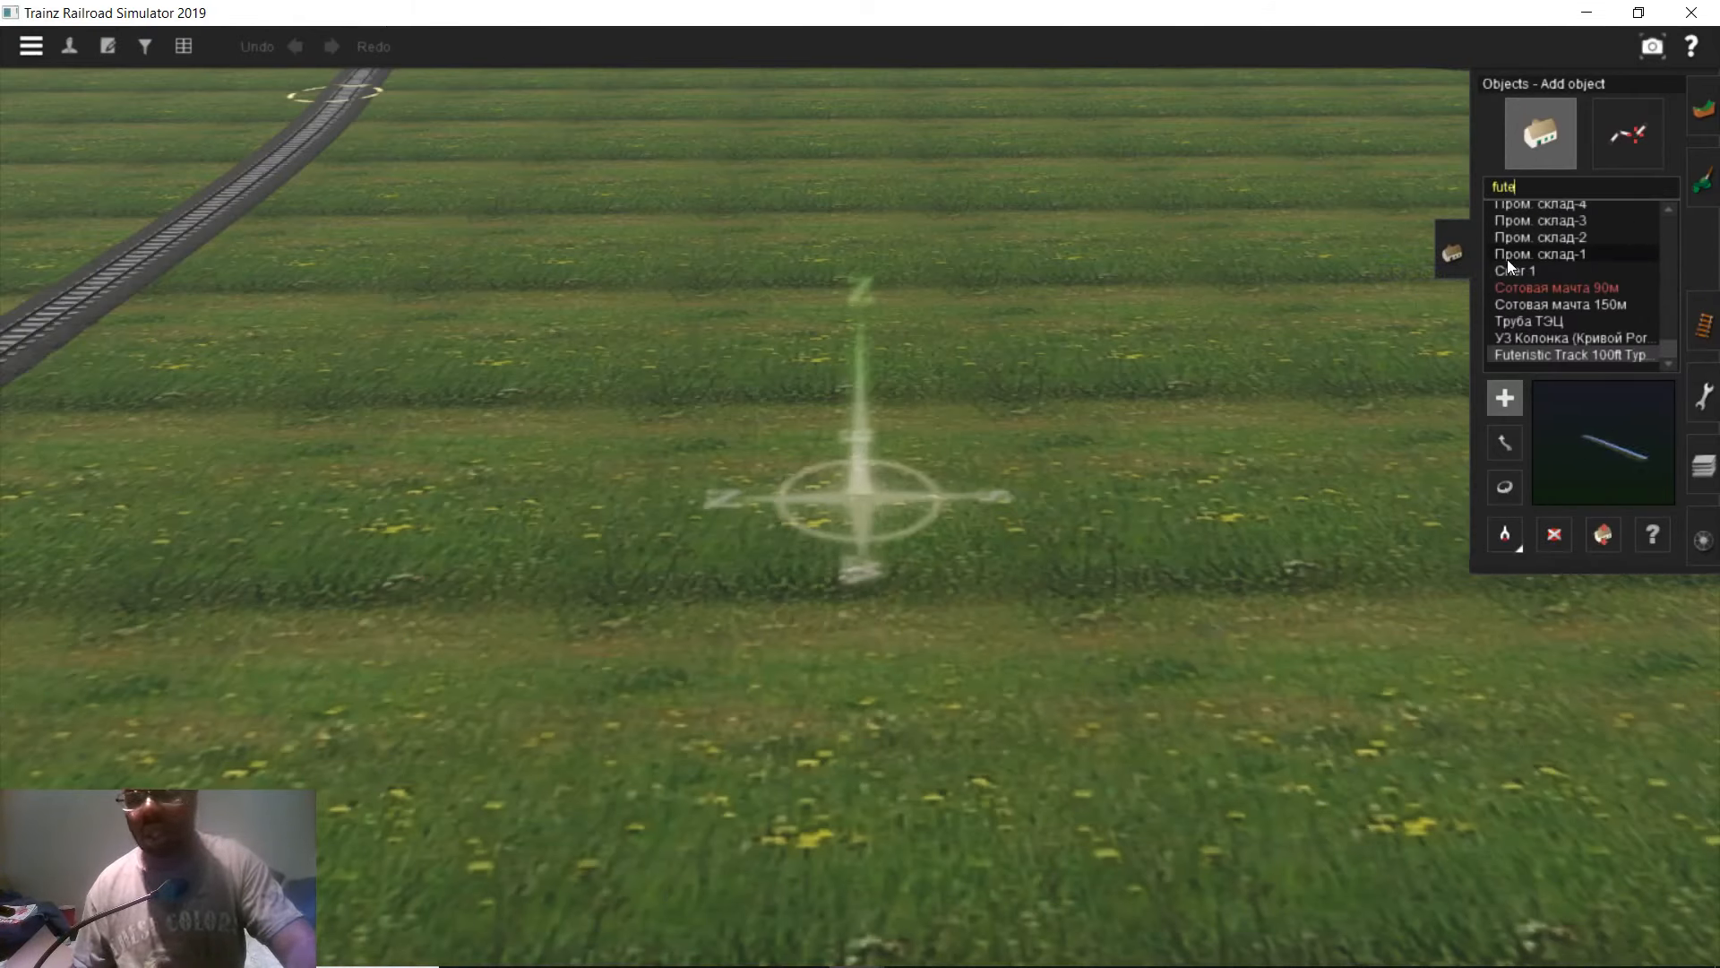
click(1085, 566)
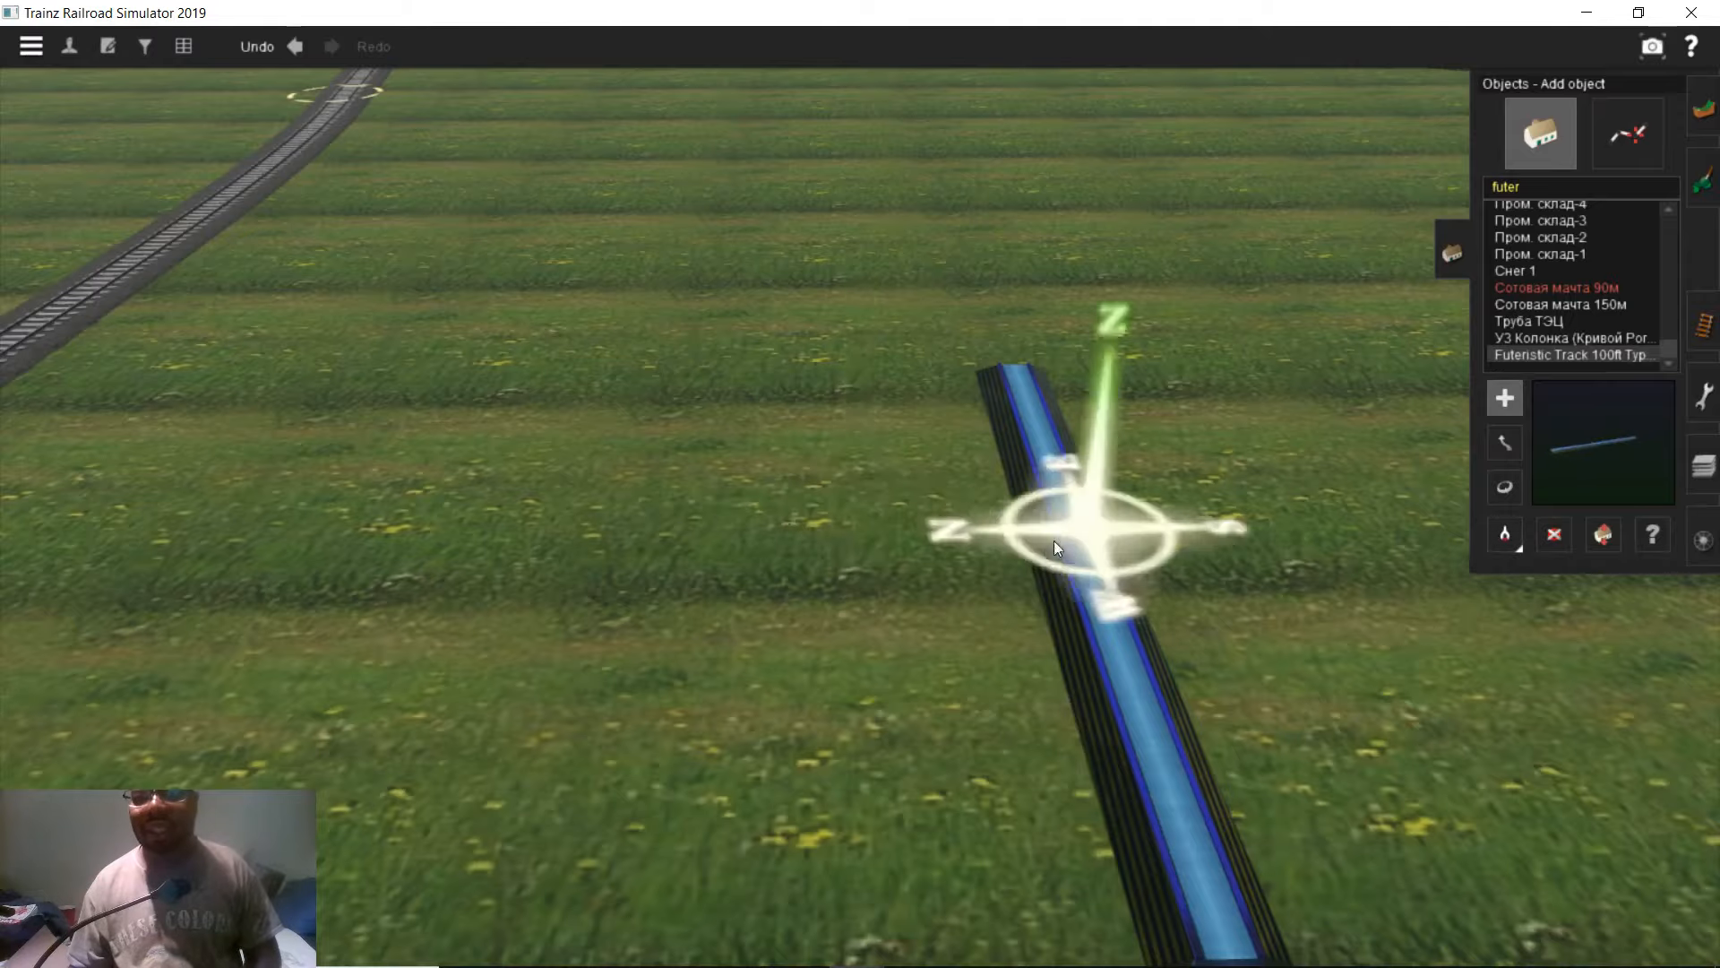
- Inspect the placed futuristic track from several angles and move it across the multi-lane highway
mouse_move(1053, 540)
right_down()
mouse_move(867, 554)
mouse_move(828, 521)
mouse_move(826, 427)
mouse_move(855, 481)
mouse_move(781, 436)
mouse_move(783, 464)
mouse_move(991, 522)
mouse_move(902, 457)
mouse_move(893, 492)
mouse_move(943, 499)
mouse_move(959, 452)
mouse_move(966, 496)
mouse_move(869, 501)
right_up()
scroll(891, 486, up, 3)
scroll(943, 499, up, 5)
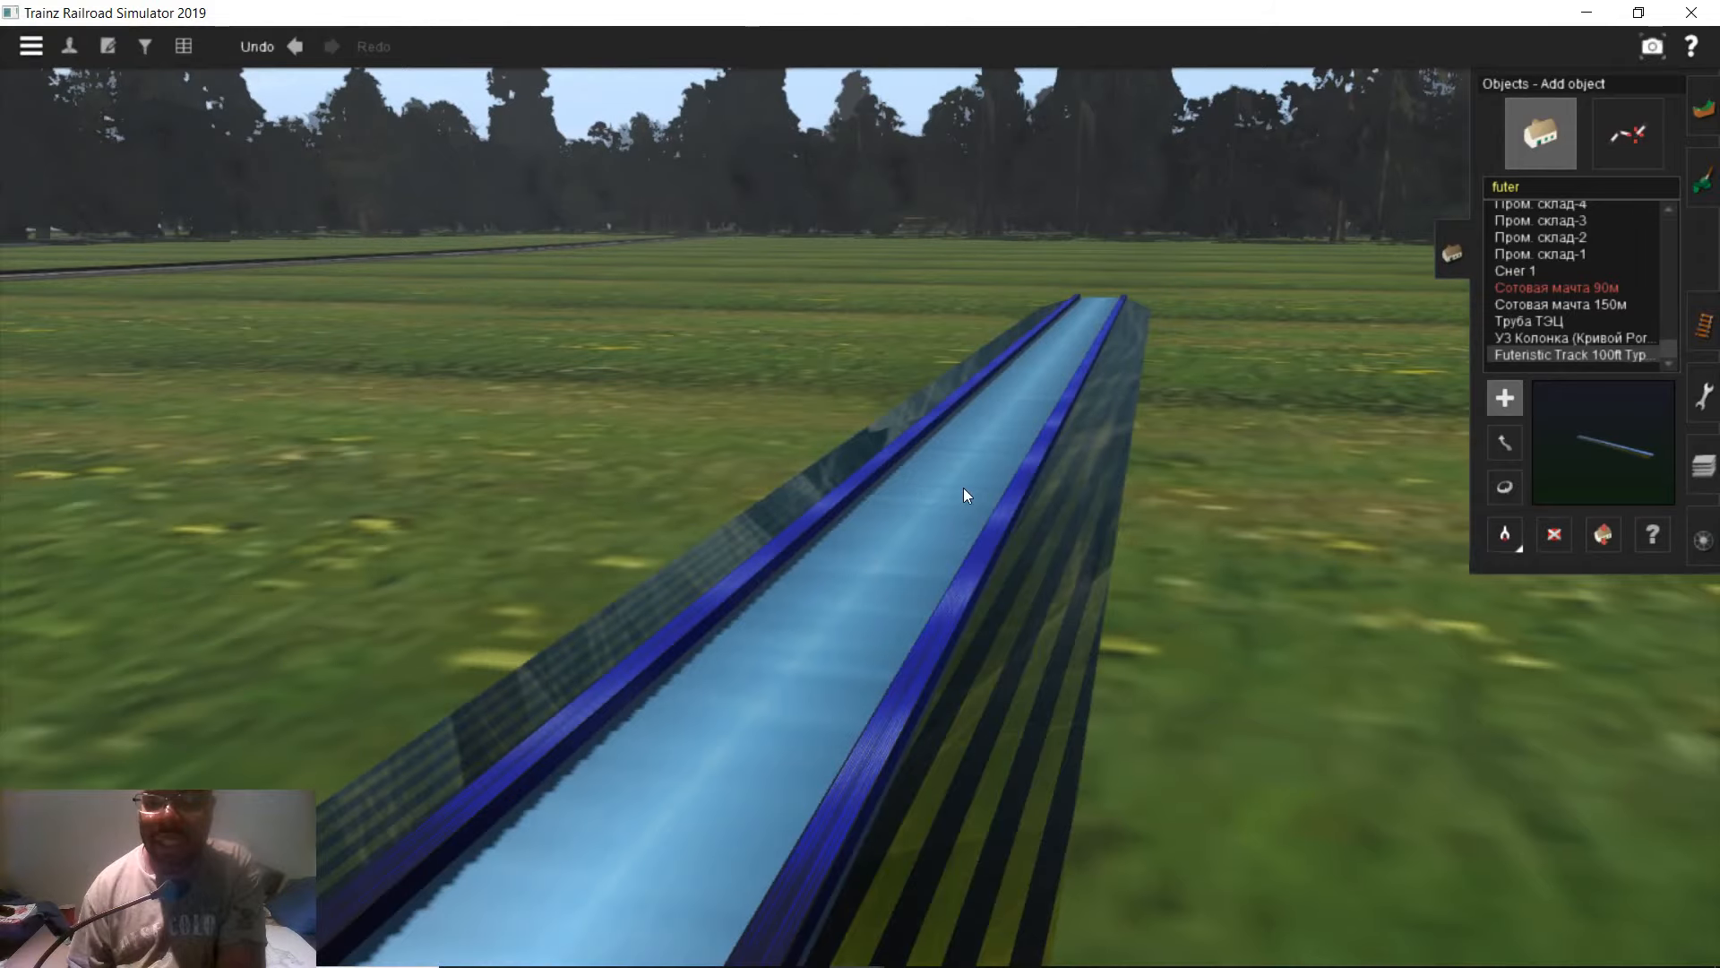
scroll(869, 502, down, 5)
right_drag(677, 526, 932, 516)
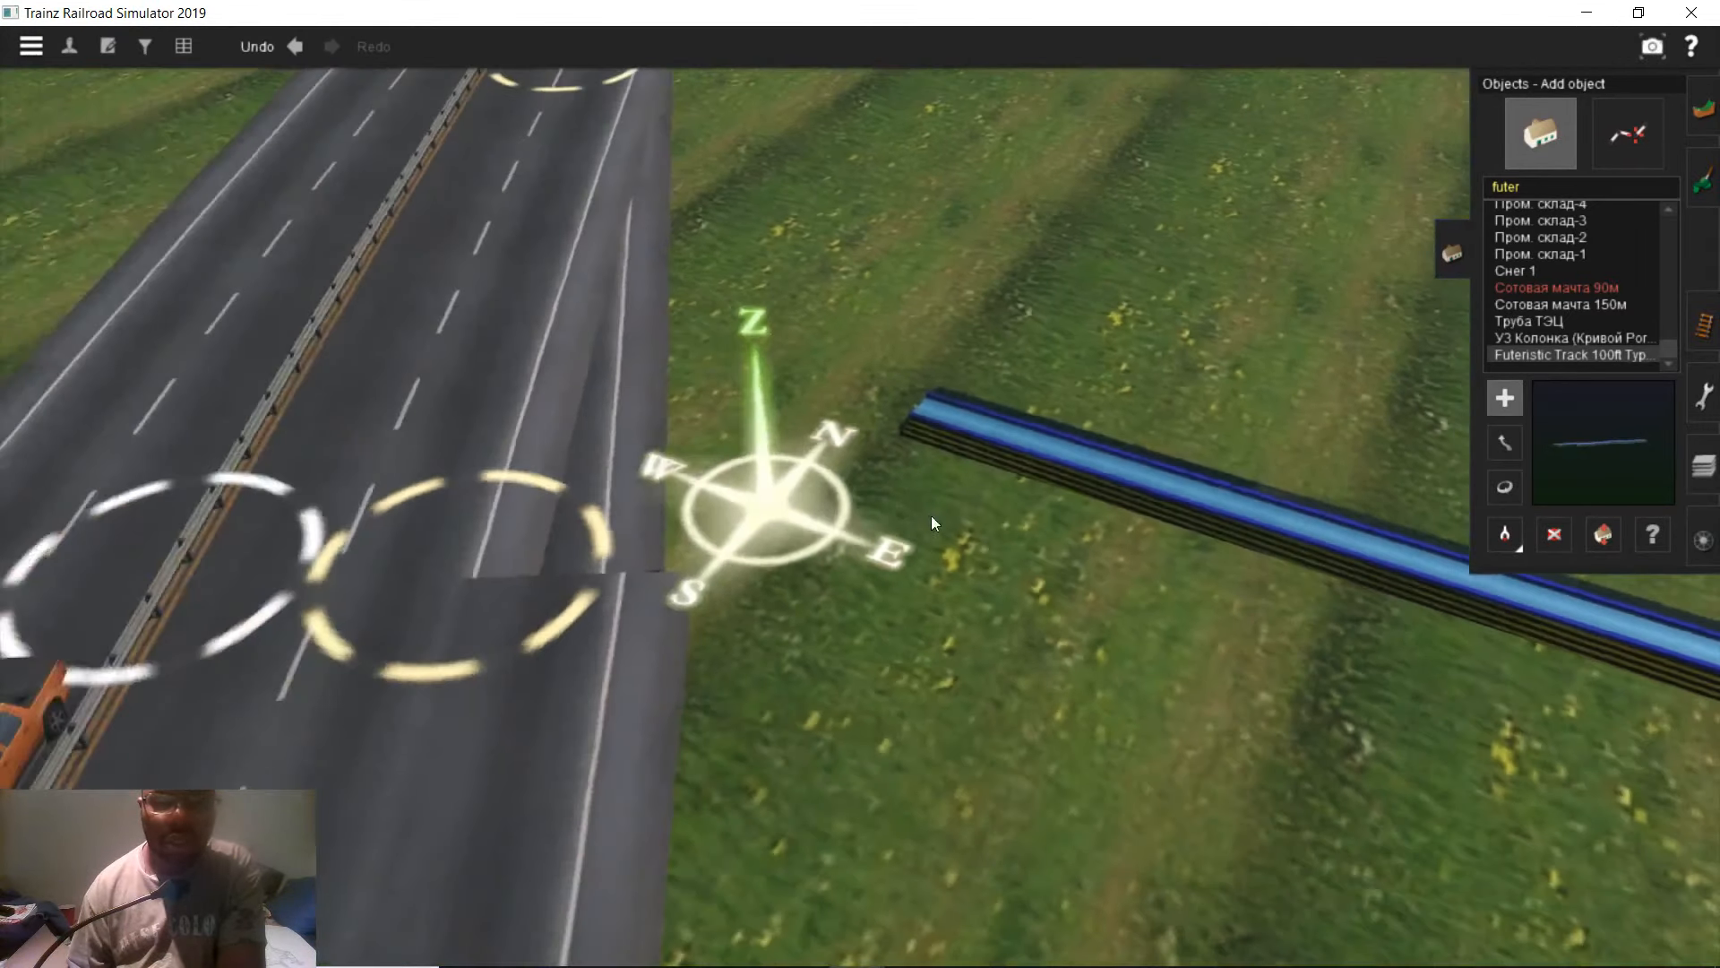
scroll(932, 514, down, 3)
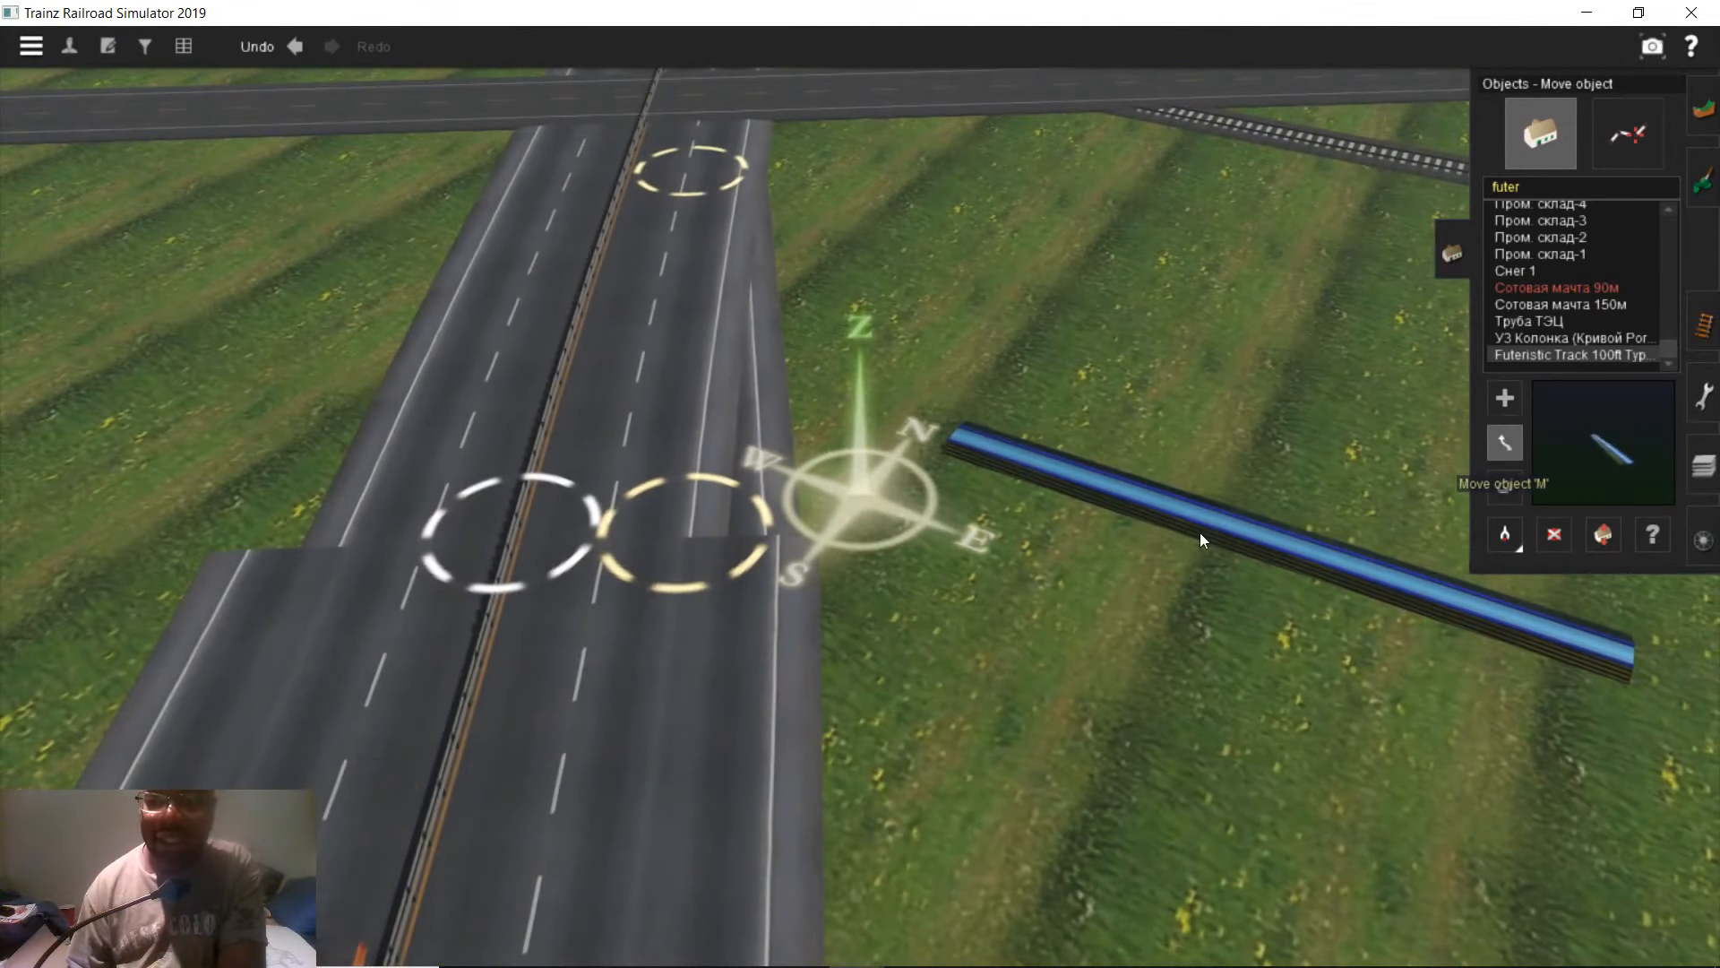
drag(1084, 541, 674, 626)
- Adjust the height of the futuristic track where it crosses the highway and check it from road level
scroll(708, 578, up, 3)
mouse_move(705, 572)
right_down()
mouse_move(853, 501)
mouse_move(852, 523)
mouse_move(740, 540)
mouse_move(892, 518)
mouse_move(1505, 552)
right_up()
scroll(852, 516, up, 5)
click(1602, 536)
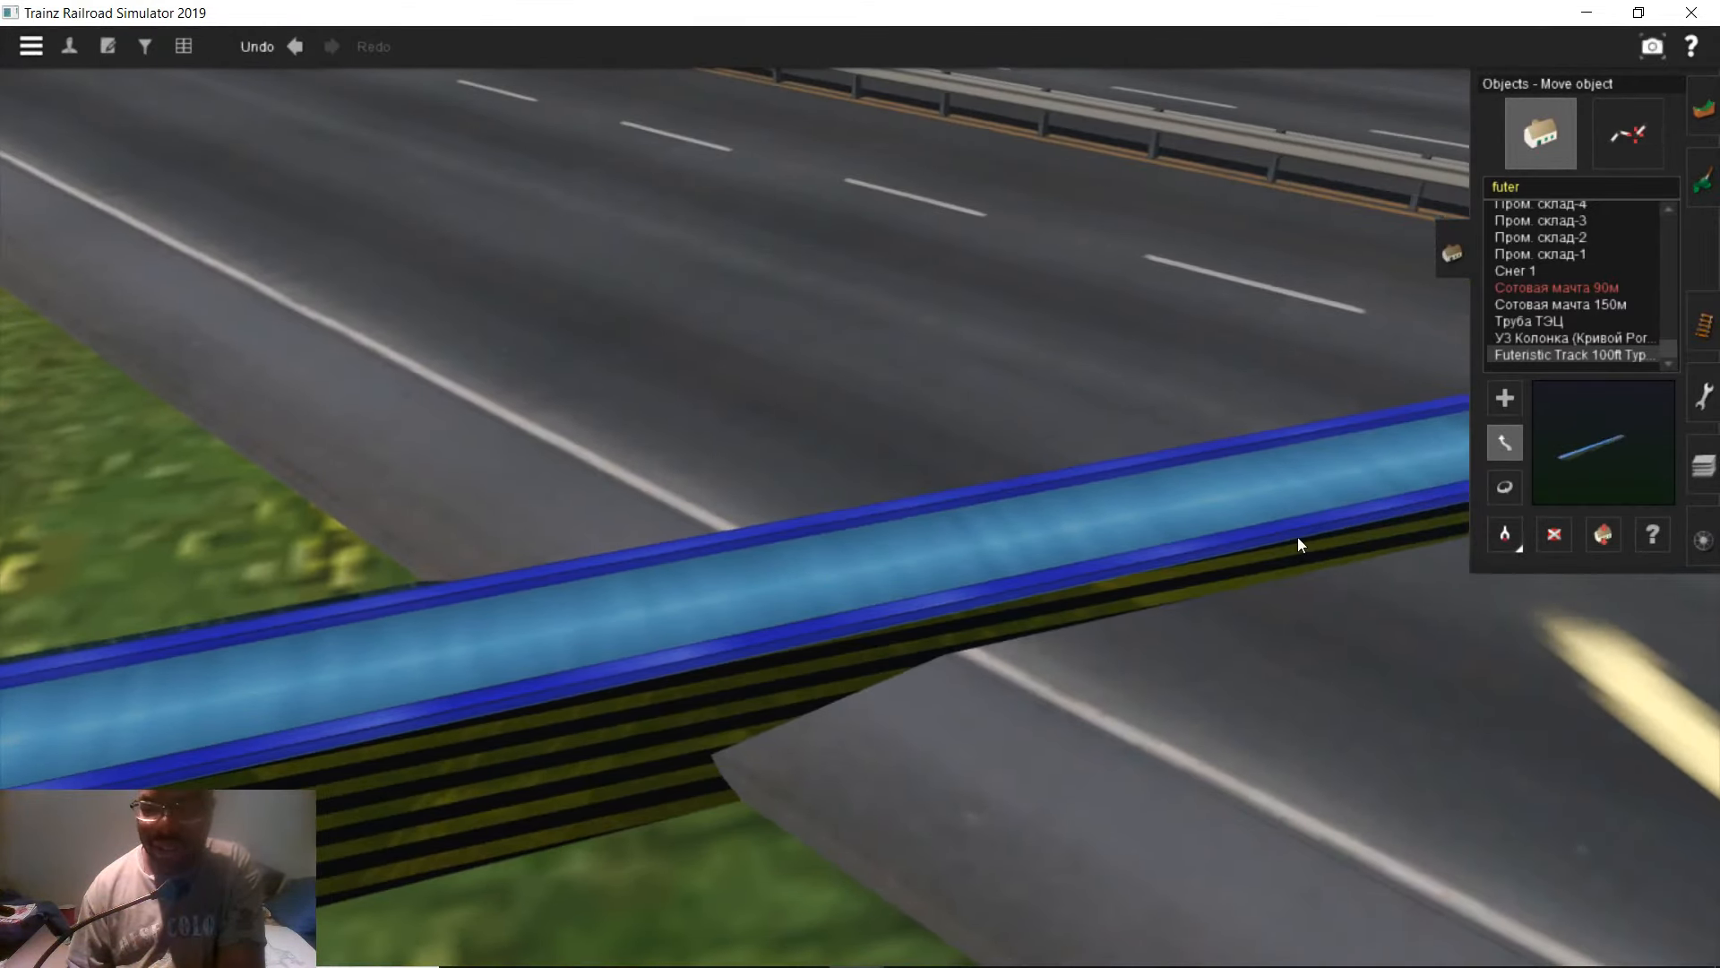
mouse_move(1149, 561)
mouse_down()
mouse_move(1149, 604)
mouse_move(1154, 568)
mouse_up()
mouse_move(1155, 568)
right_down()
mouse_move(1083, 554)
mouse_move(1142, 563)
mouse_move(1154, 545)
right_up()
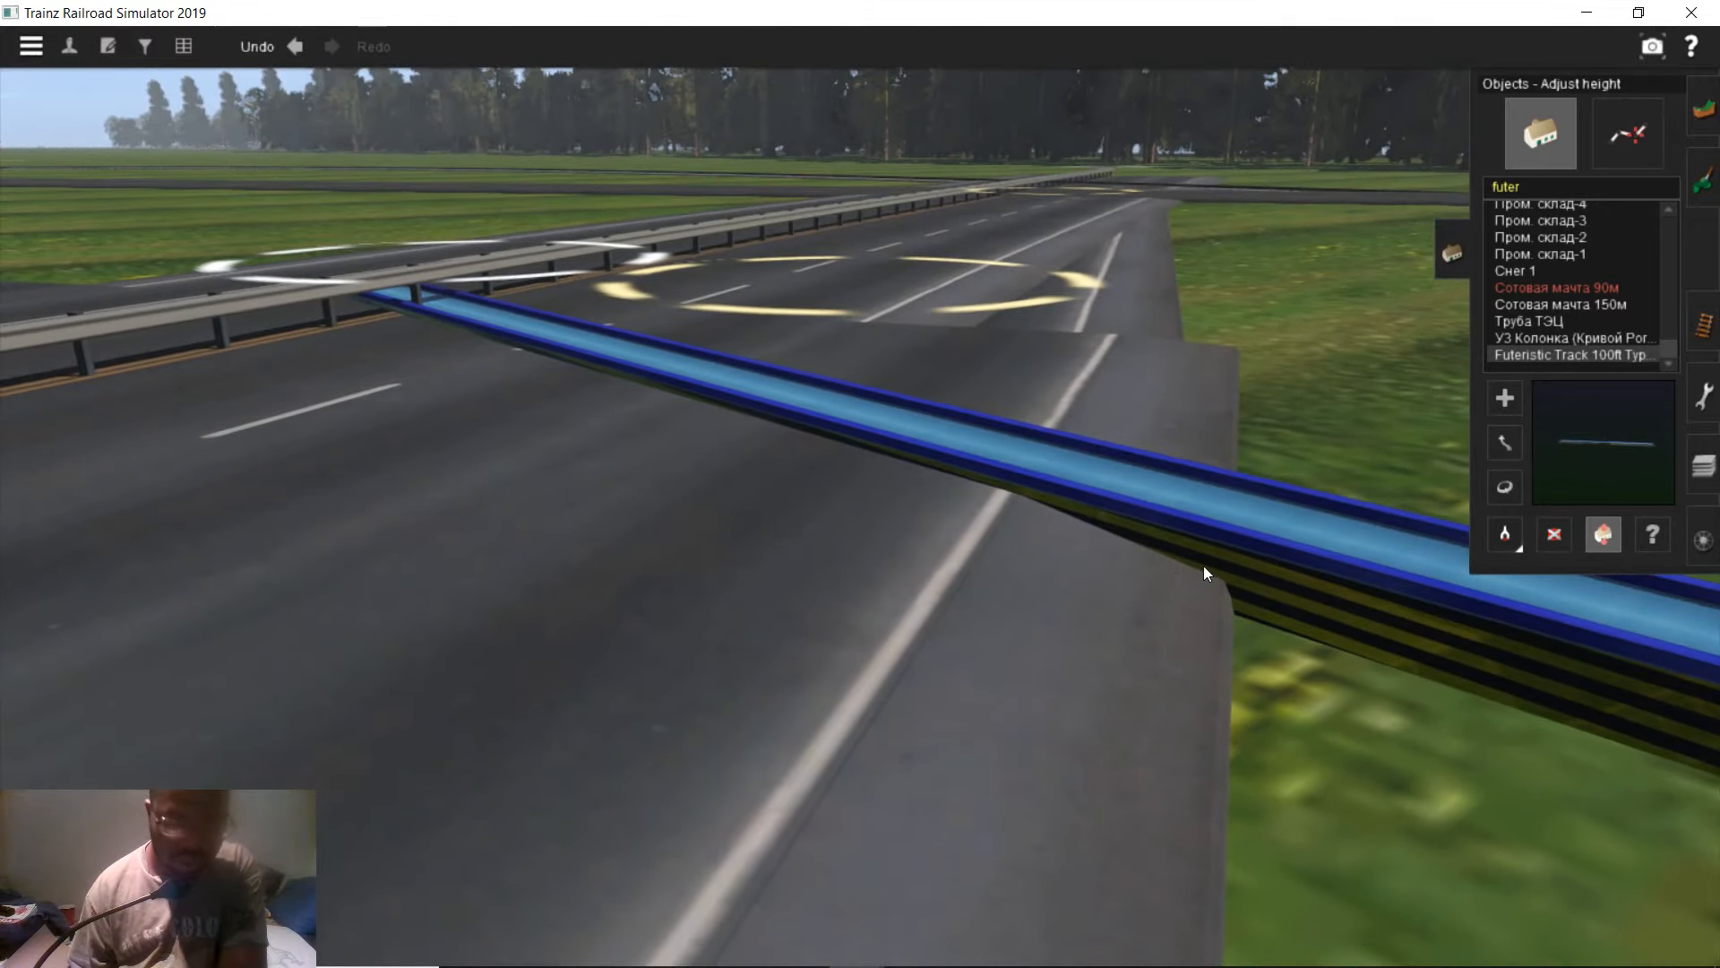
- Delete the futuristic track piece that crosses the highway
drag(1202, 566, 1187, 511)
scroll(1217, 560, up, 3)
scroll(1095, 678, down, 3)
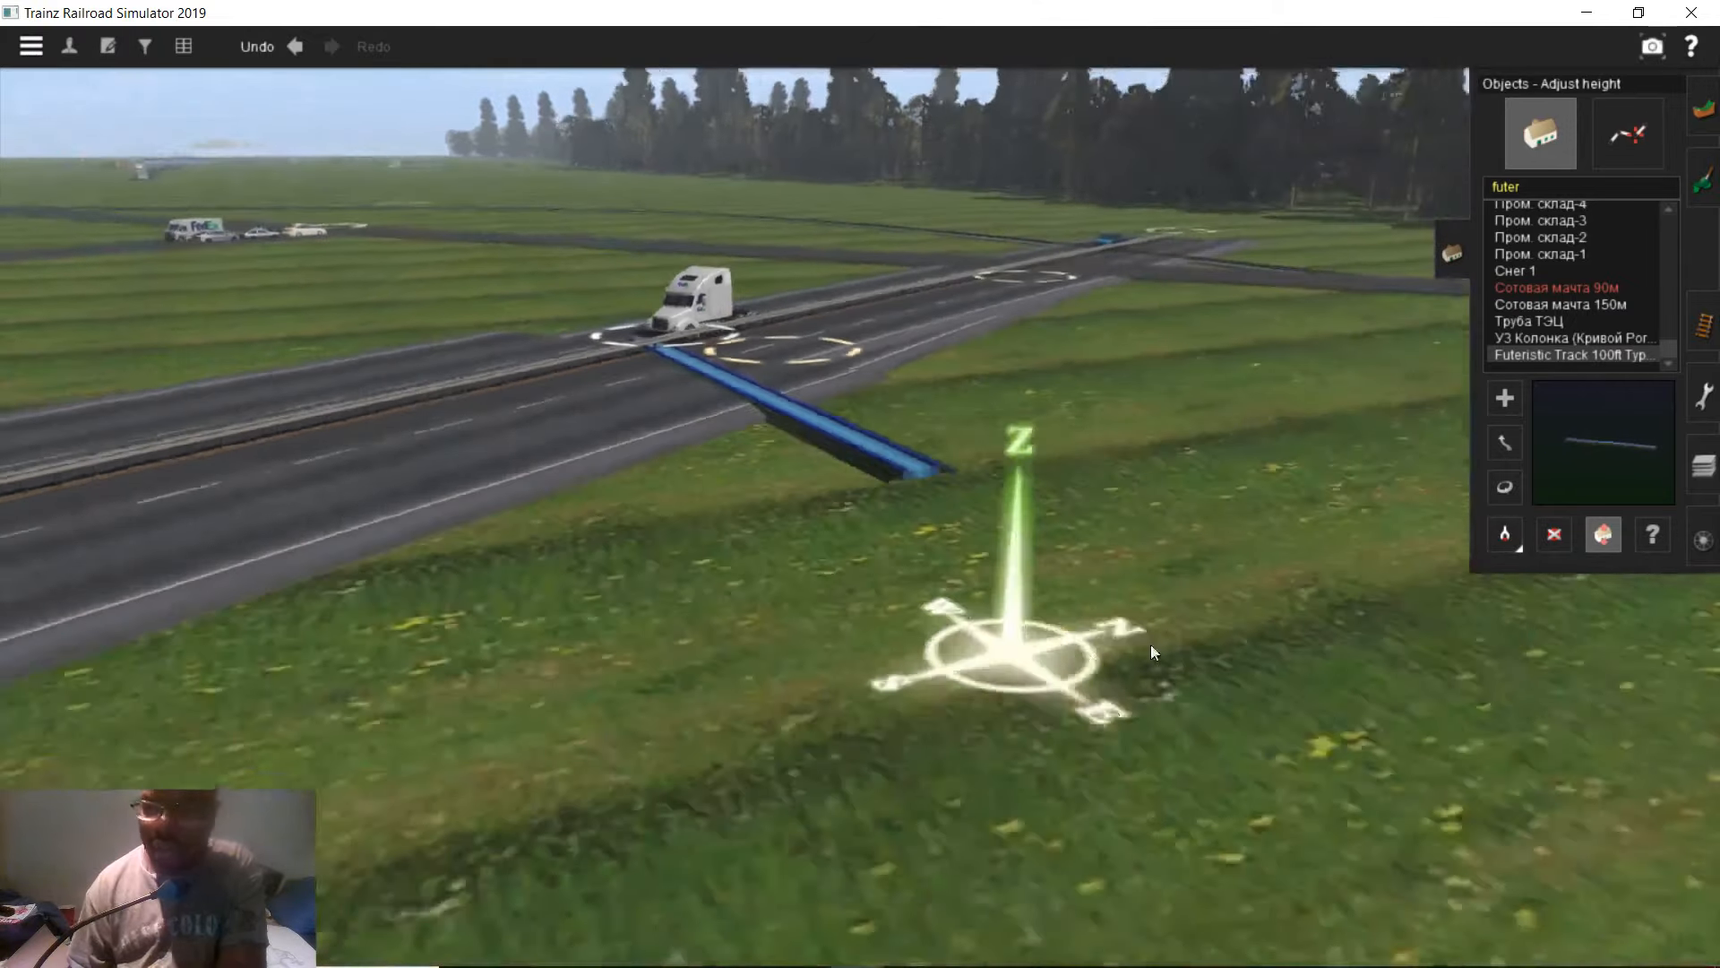
scroll(1150, 643, up, 3)
click(1553, 536)
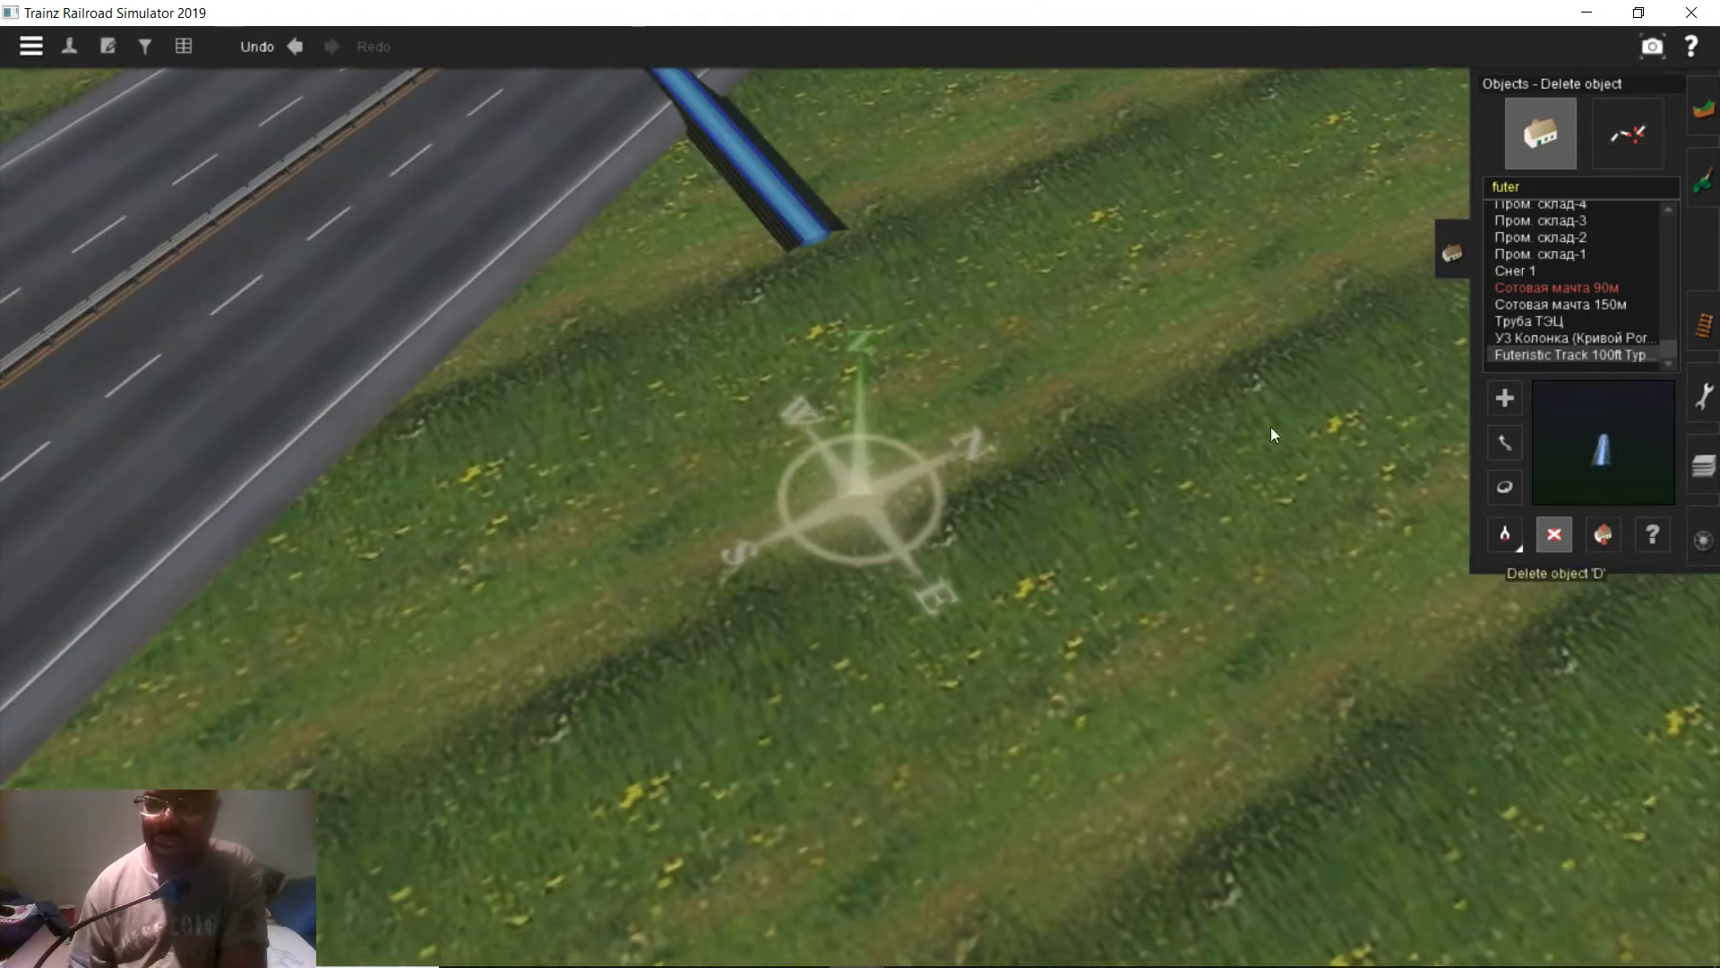
click(833, 231)
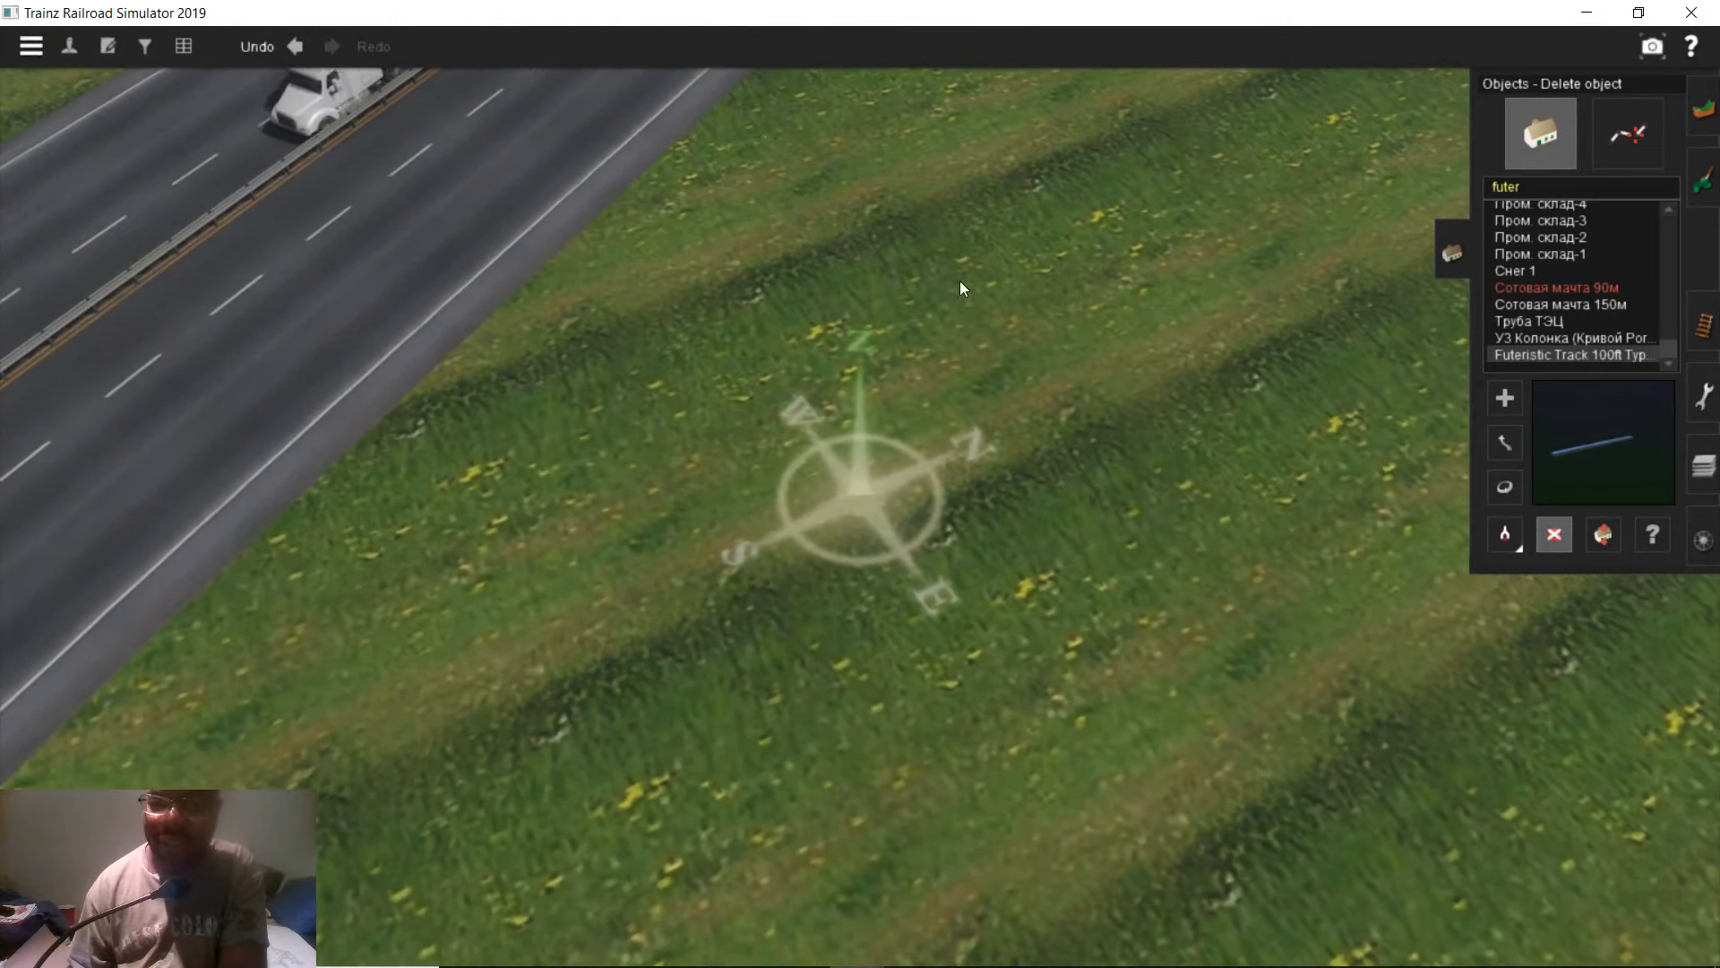
- Place two Futuristic Track 100ft pieces on the grass beside the highway and move one so their ends join in line
click(1504, 398)
click(912, 540)
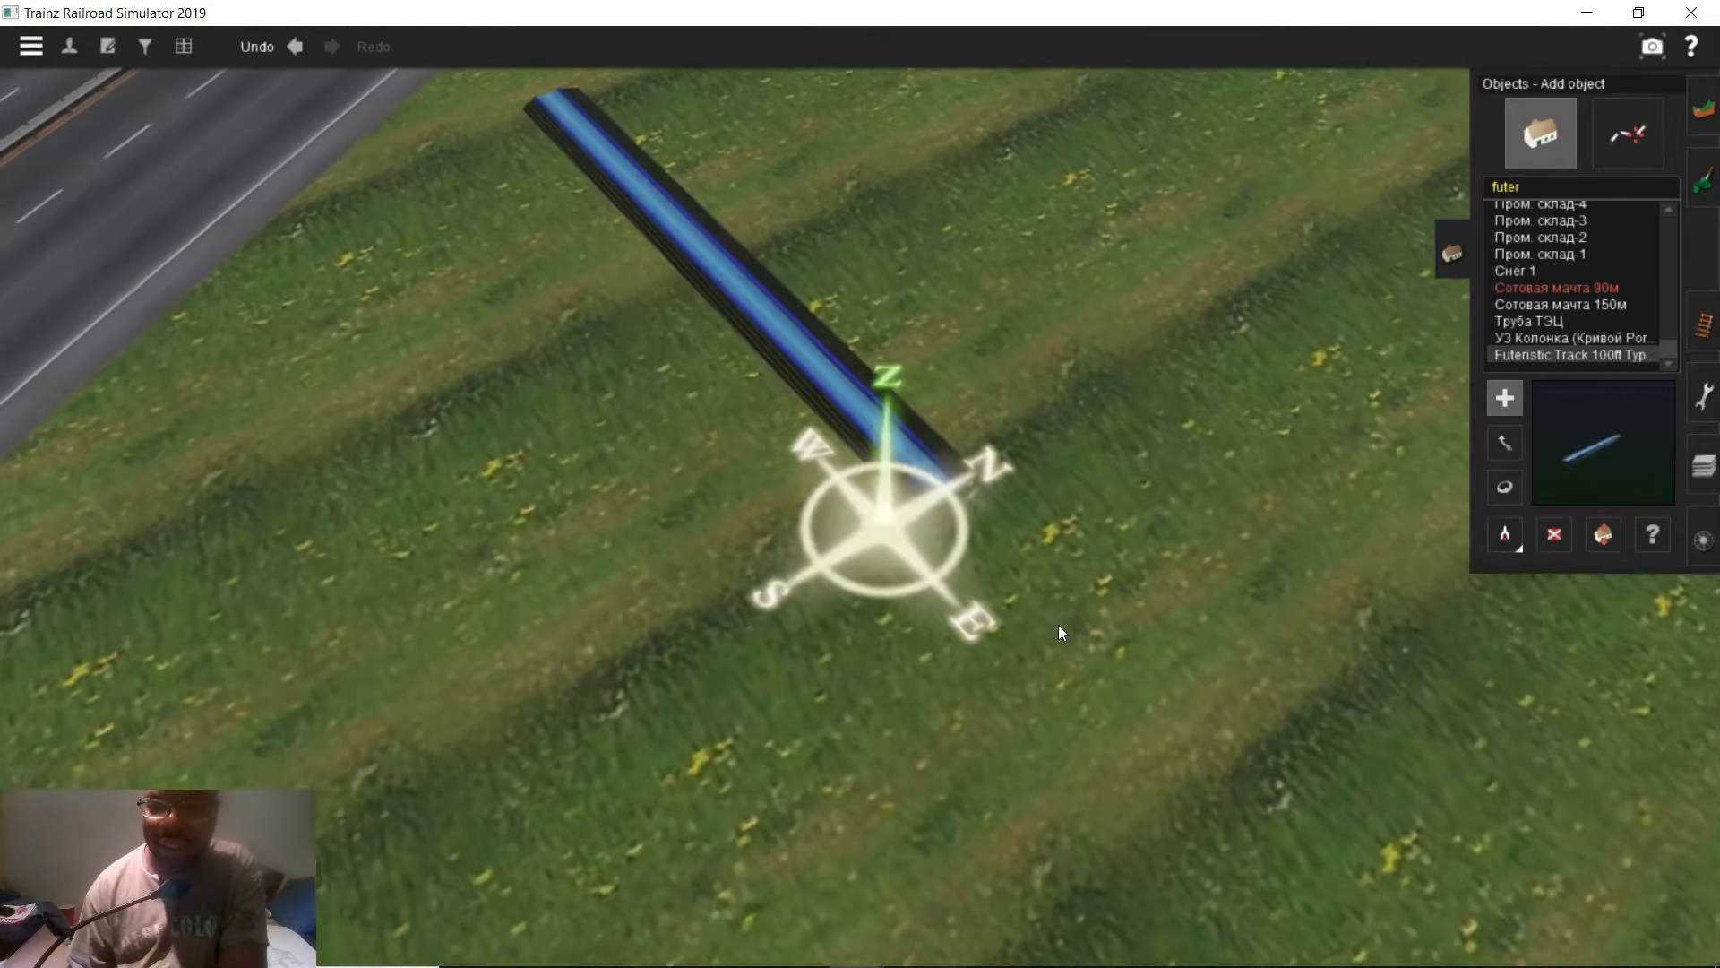
click(1066, 618)
scroll(1098, 585, up, 5)
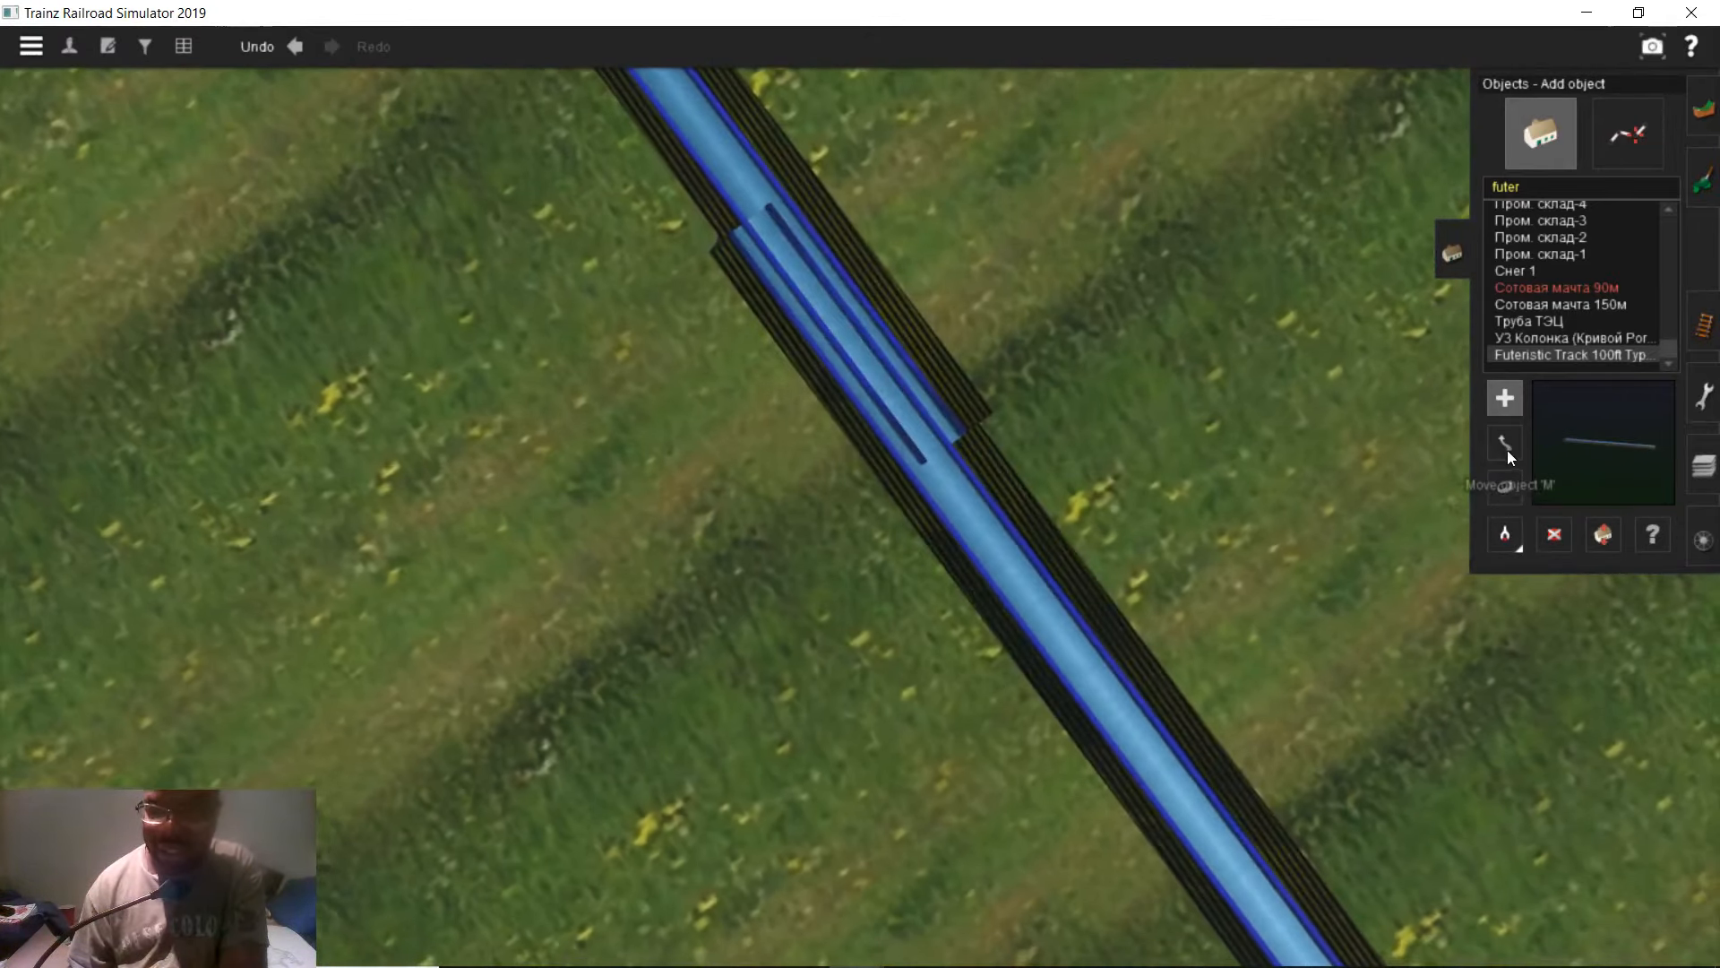
click(1505, 444)
drag(1070, 654, 1206, 830)
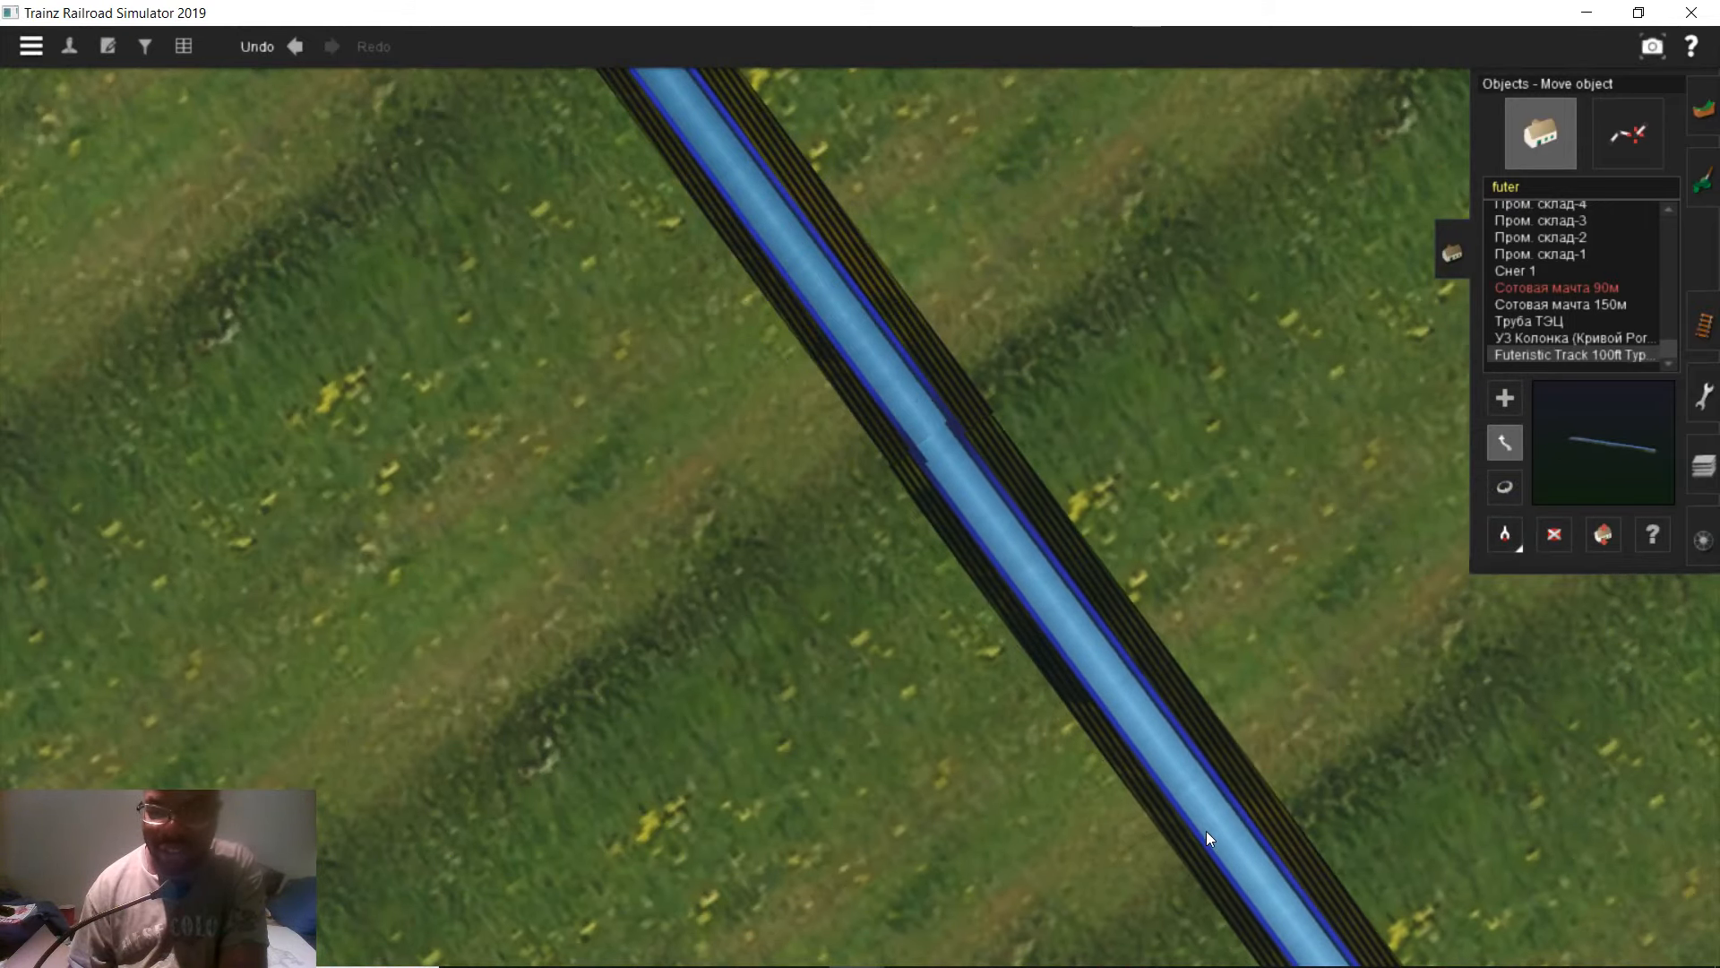
right_drag(1099, 733, 860, 498)
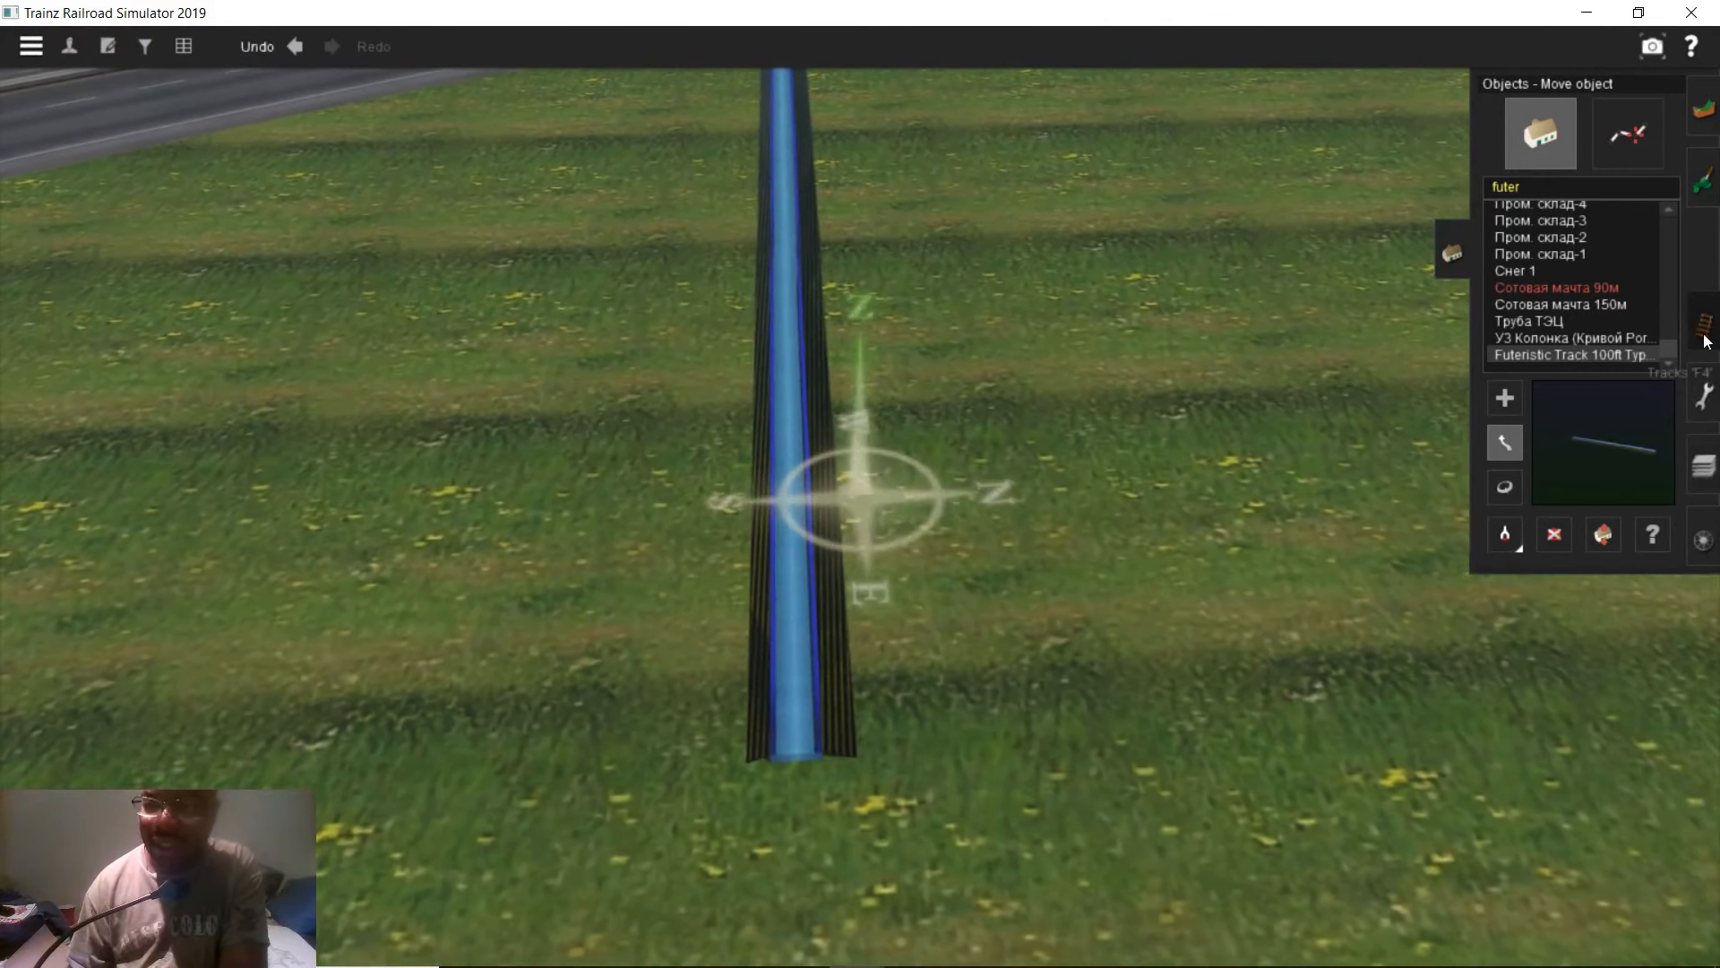
- Find tracks with the search text "inv" and choose Invisible Track bnsf50 for laying
click(1704, 330)
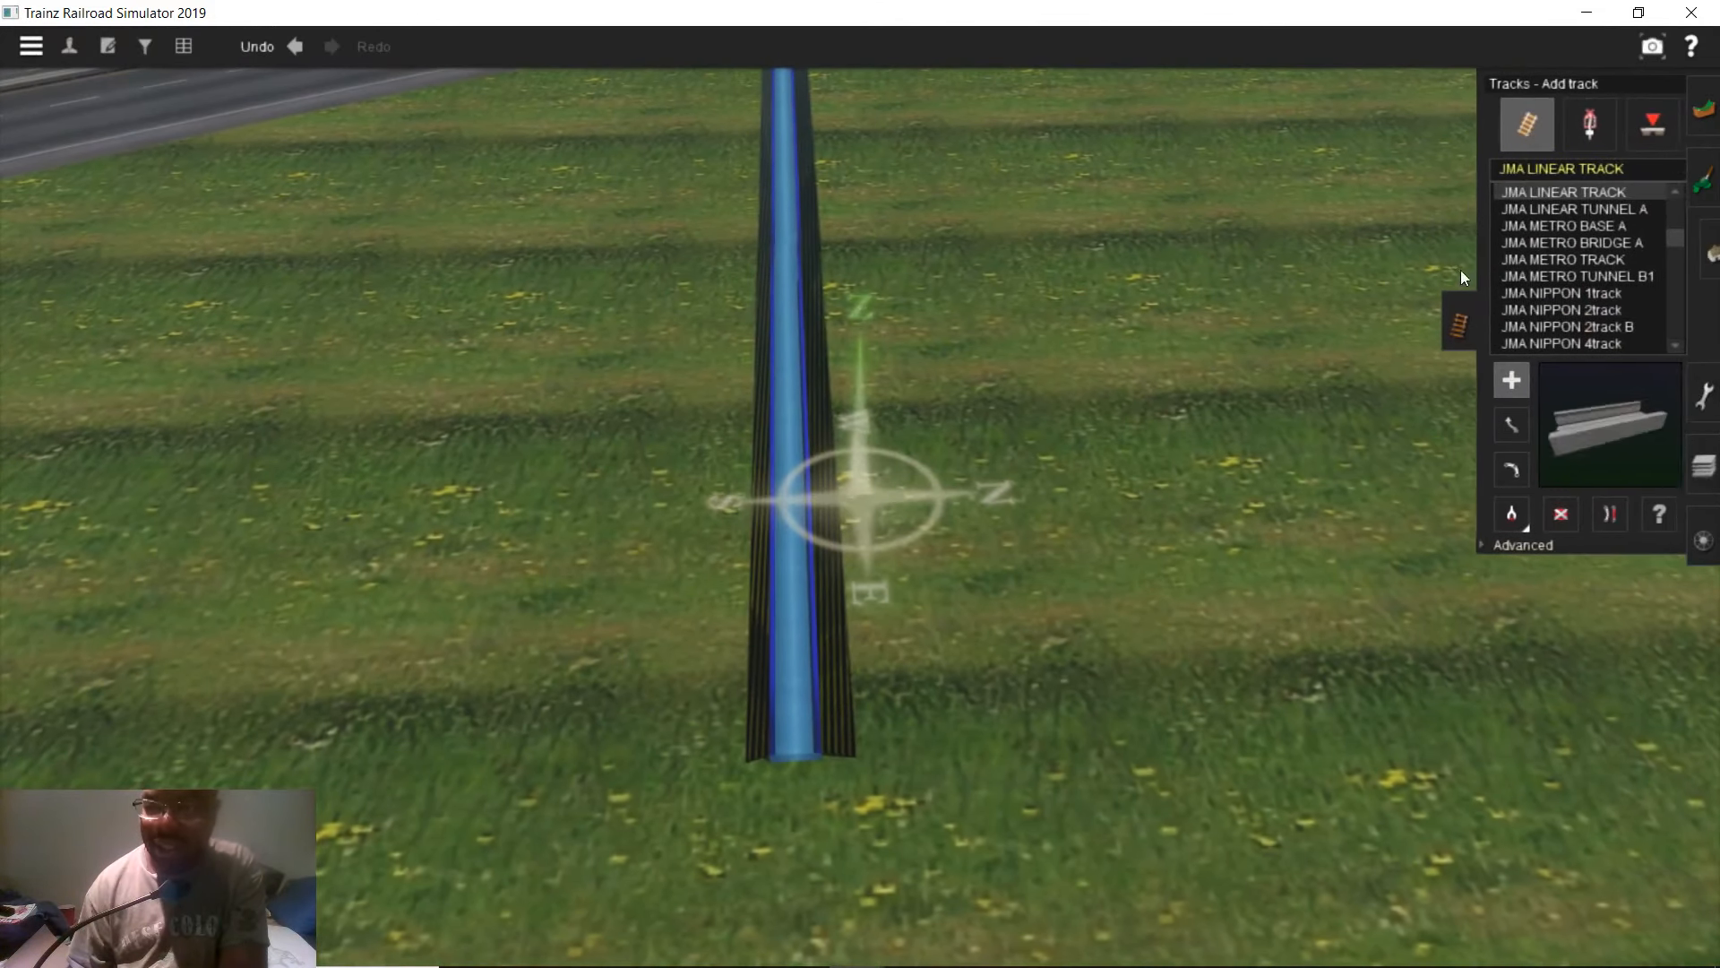
click(1543, 170)
text(i)
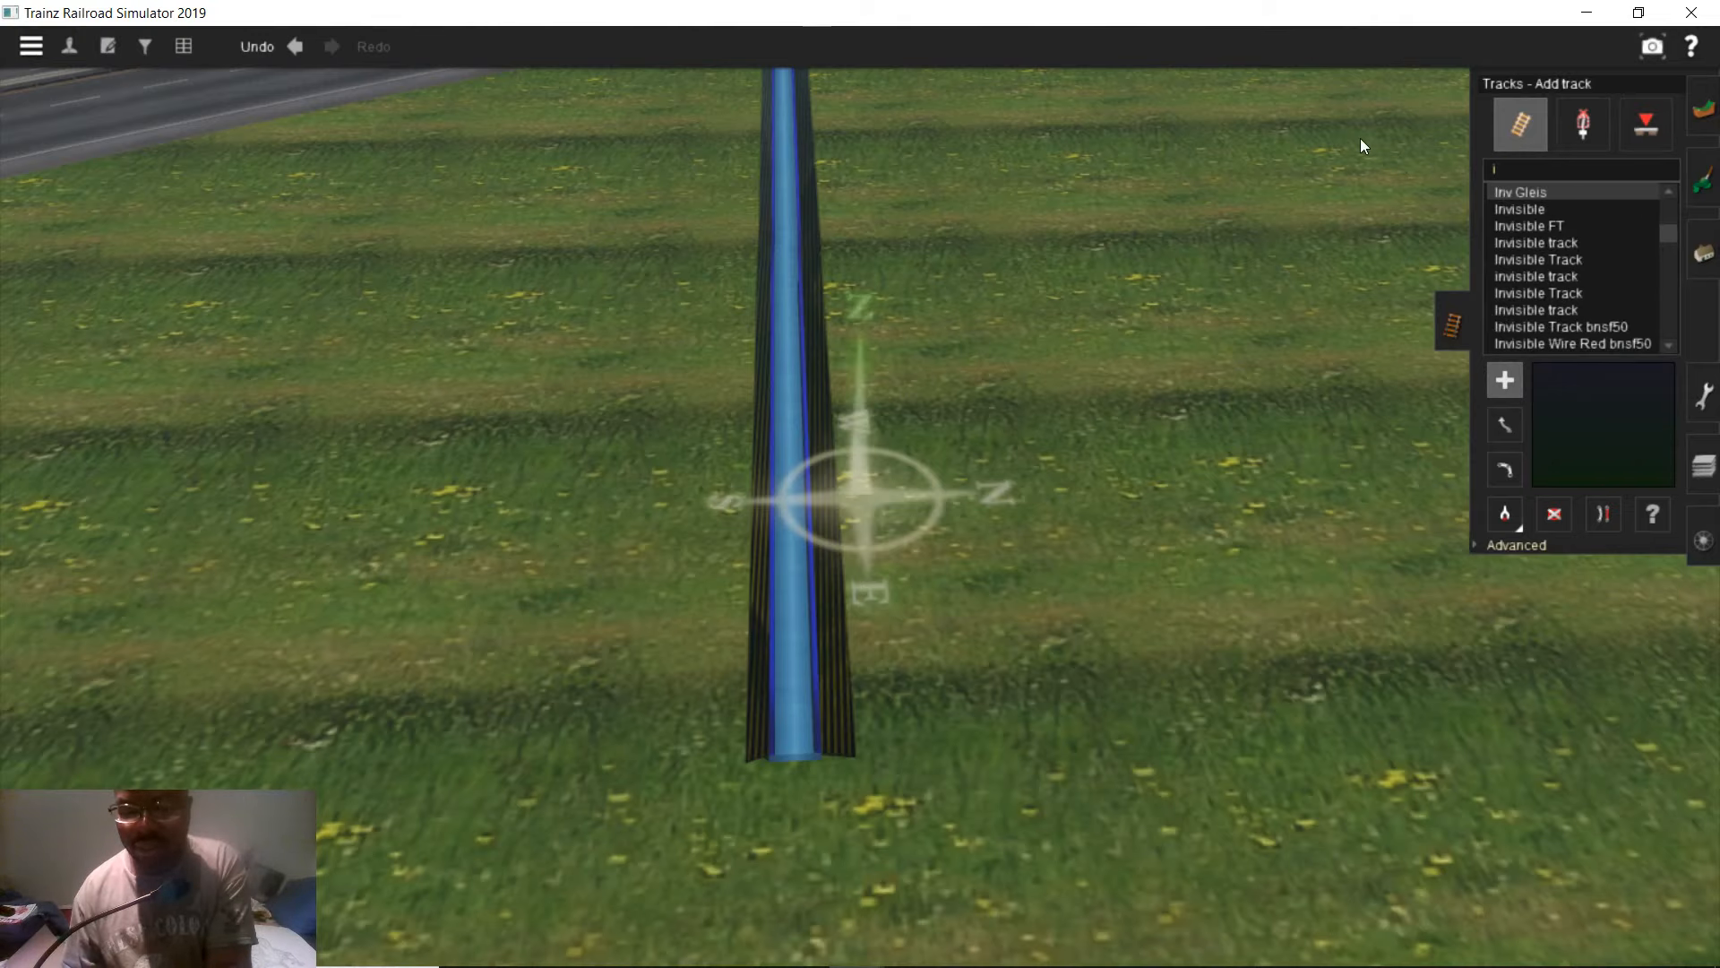
text(nv)
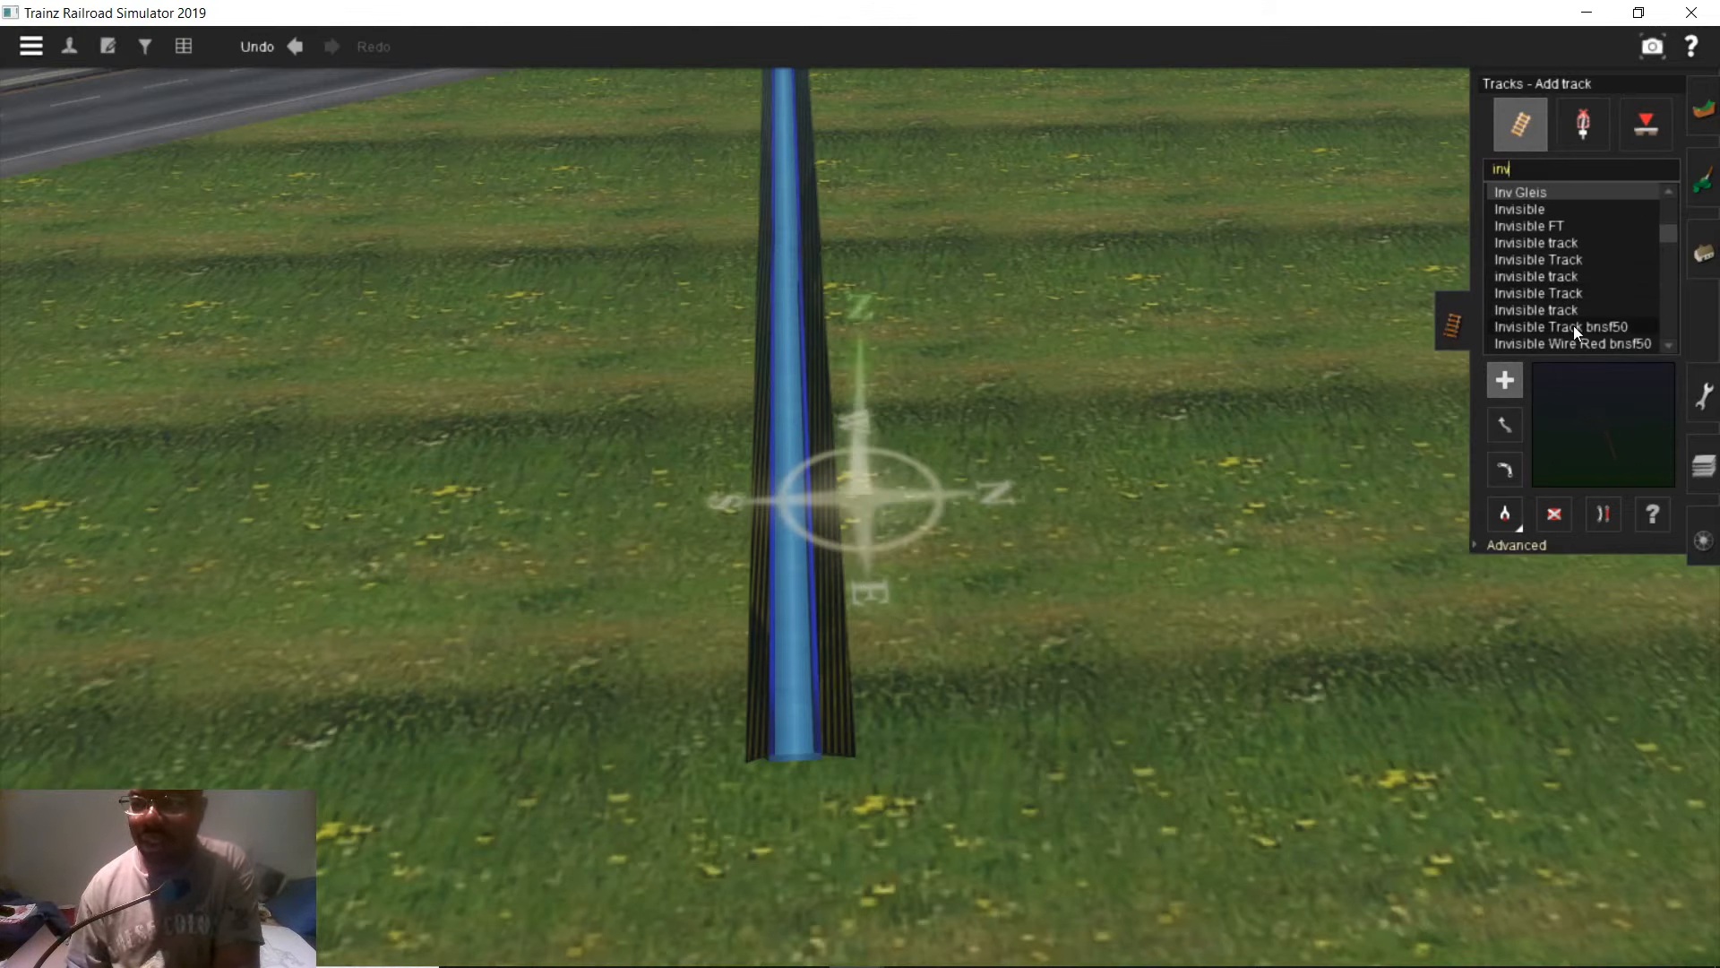
click(1573, 325)
- Lay the Invisible Track bnsf50 centred along the futuristic track, from its far end to the end nearest the highway
scroll(776, 702, up, 5)
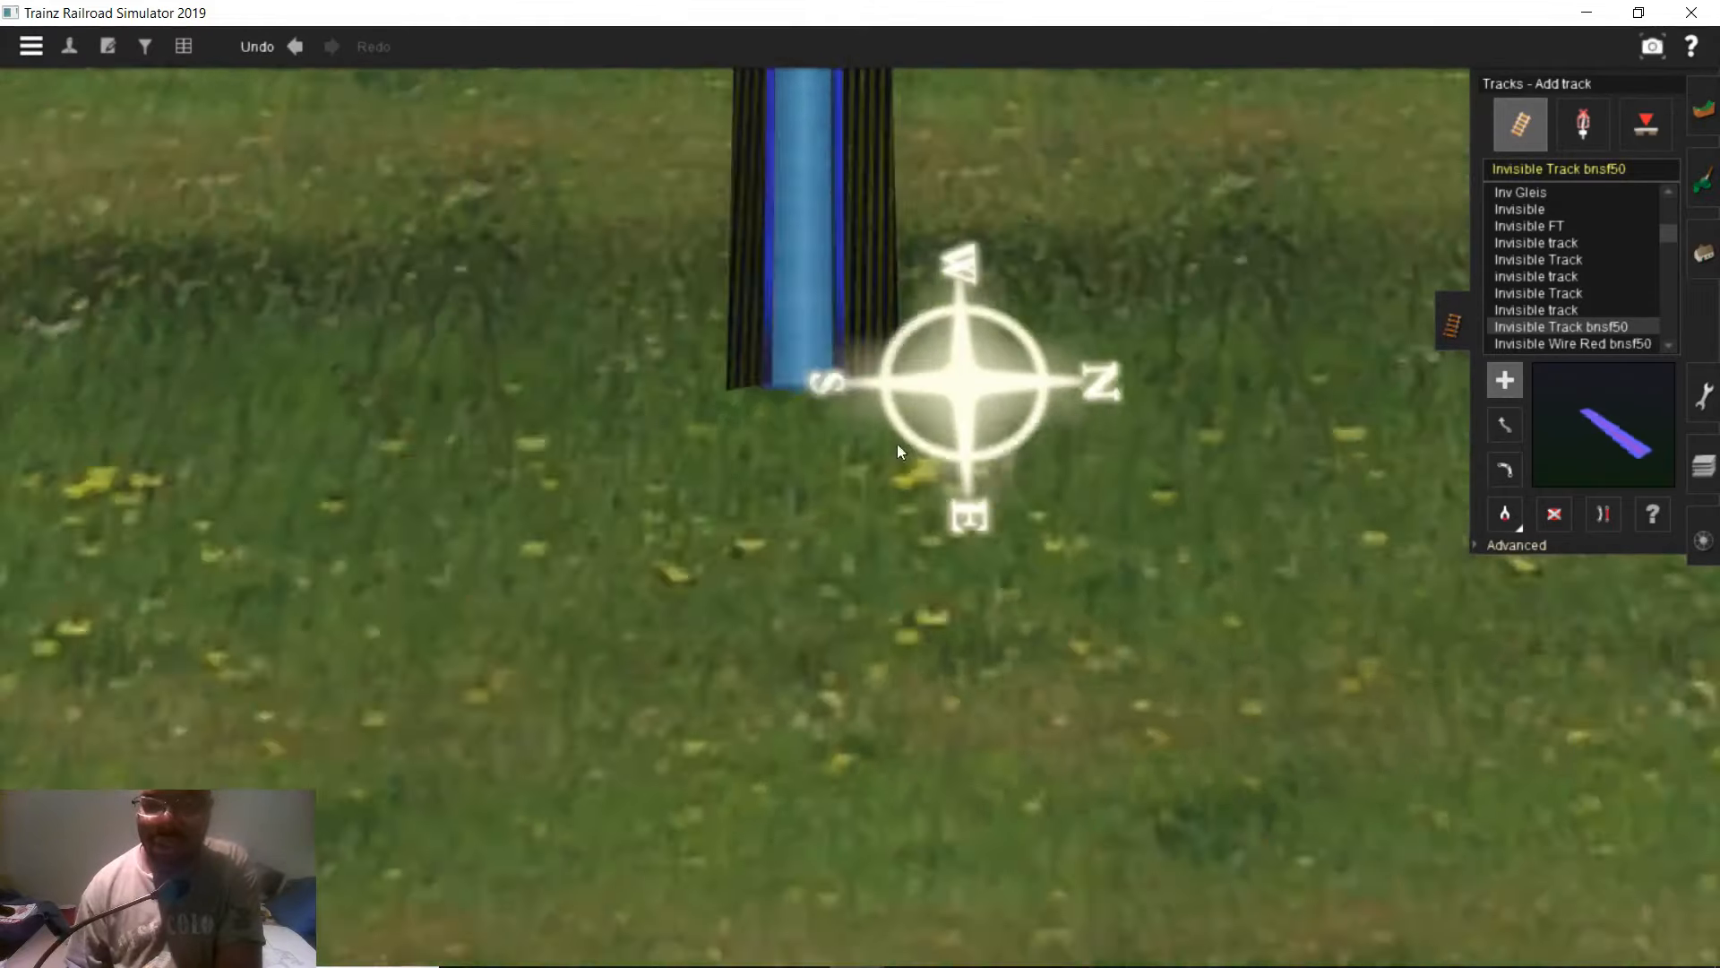
scroll(896, 443, up, 5)
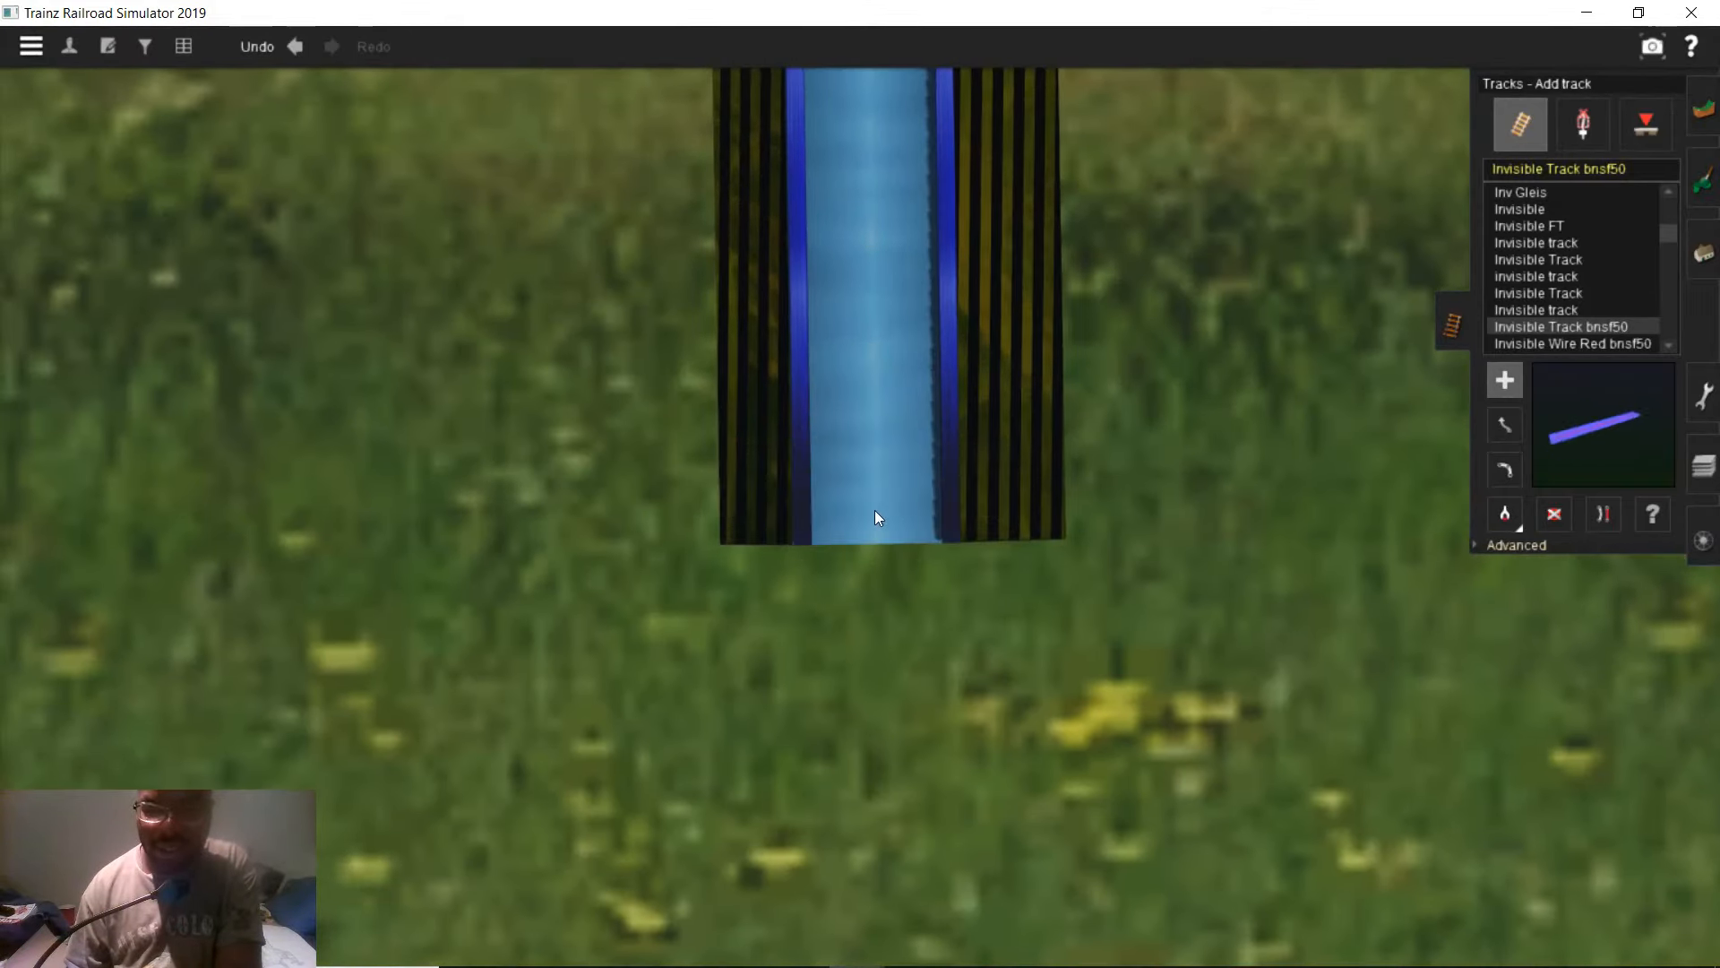
scroll(873, 522, down, 2)
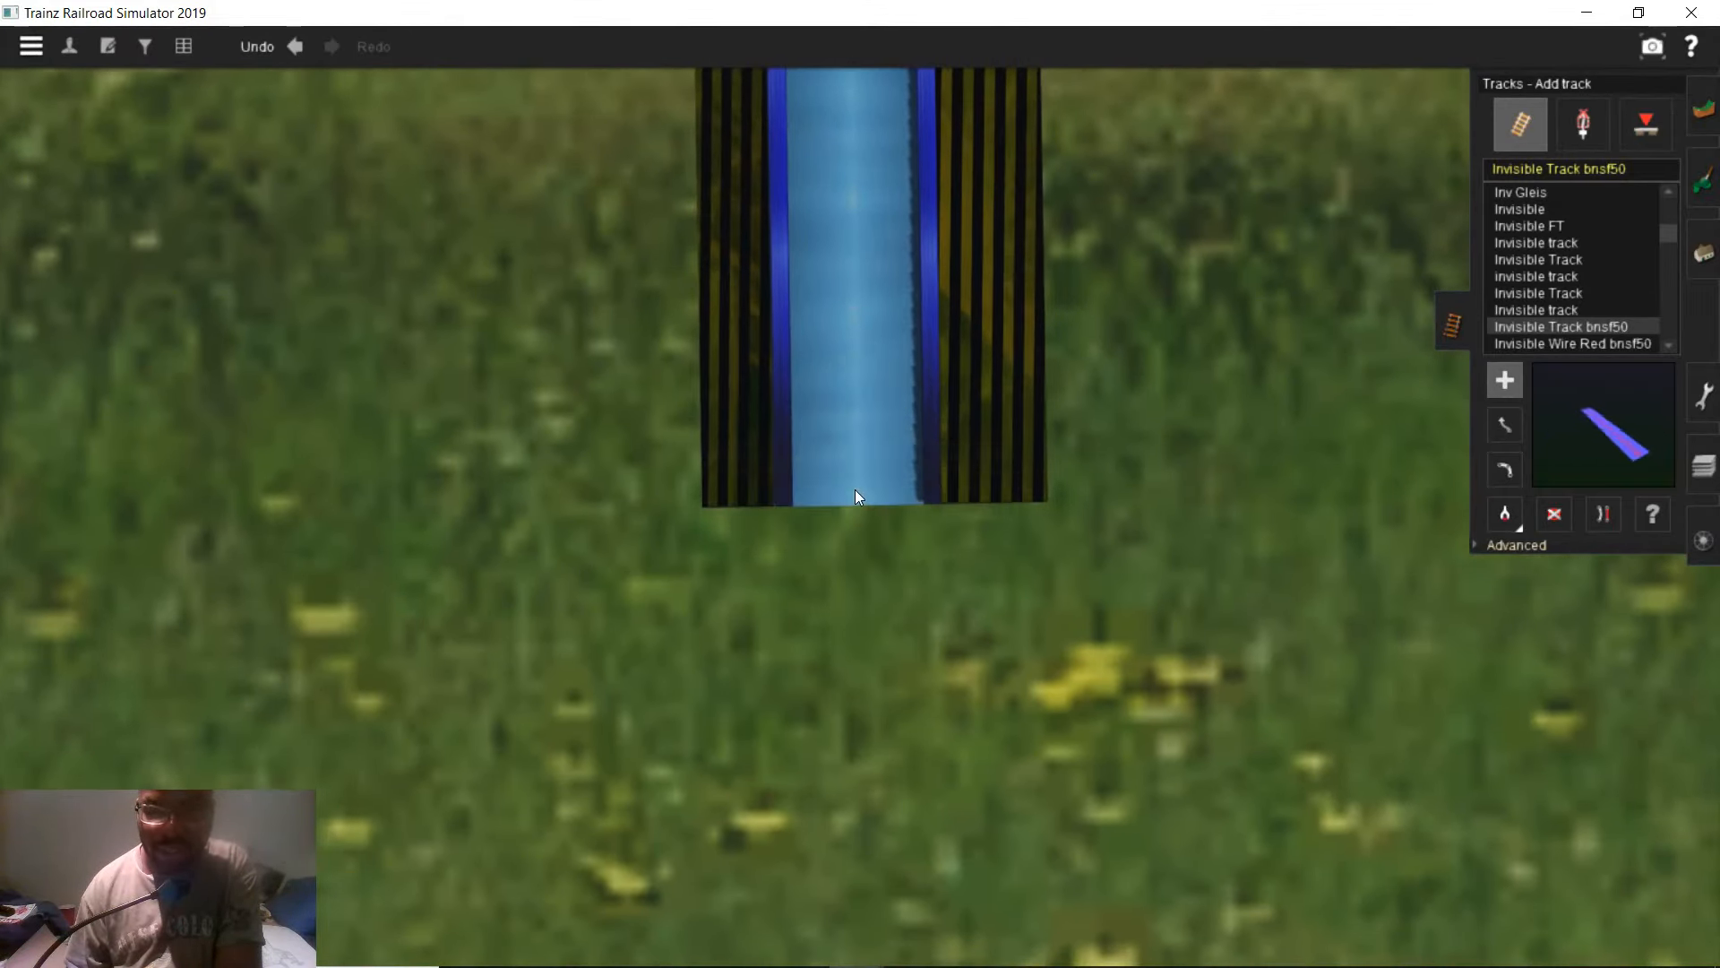
click(854, 489)
scroll(883, 289, down, 3)
mouse_move(877, 294)
right_down()
mouse_move(905, 265)
mouse_move(837, 194)
mouse_move(886, 304)
right_up()
key(Up)
scroll(840, 304, up, 5)
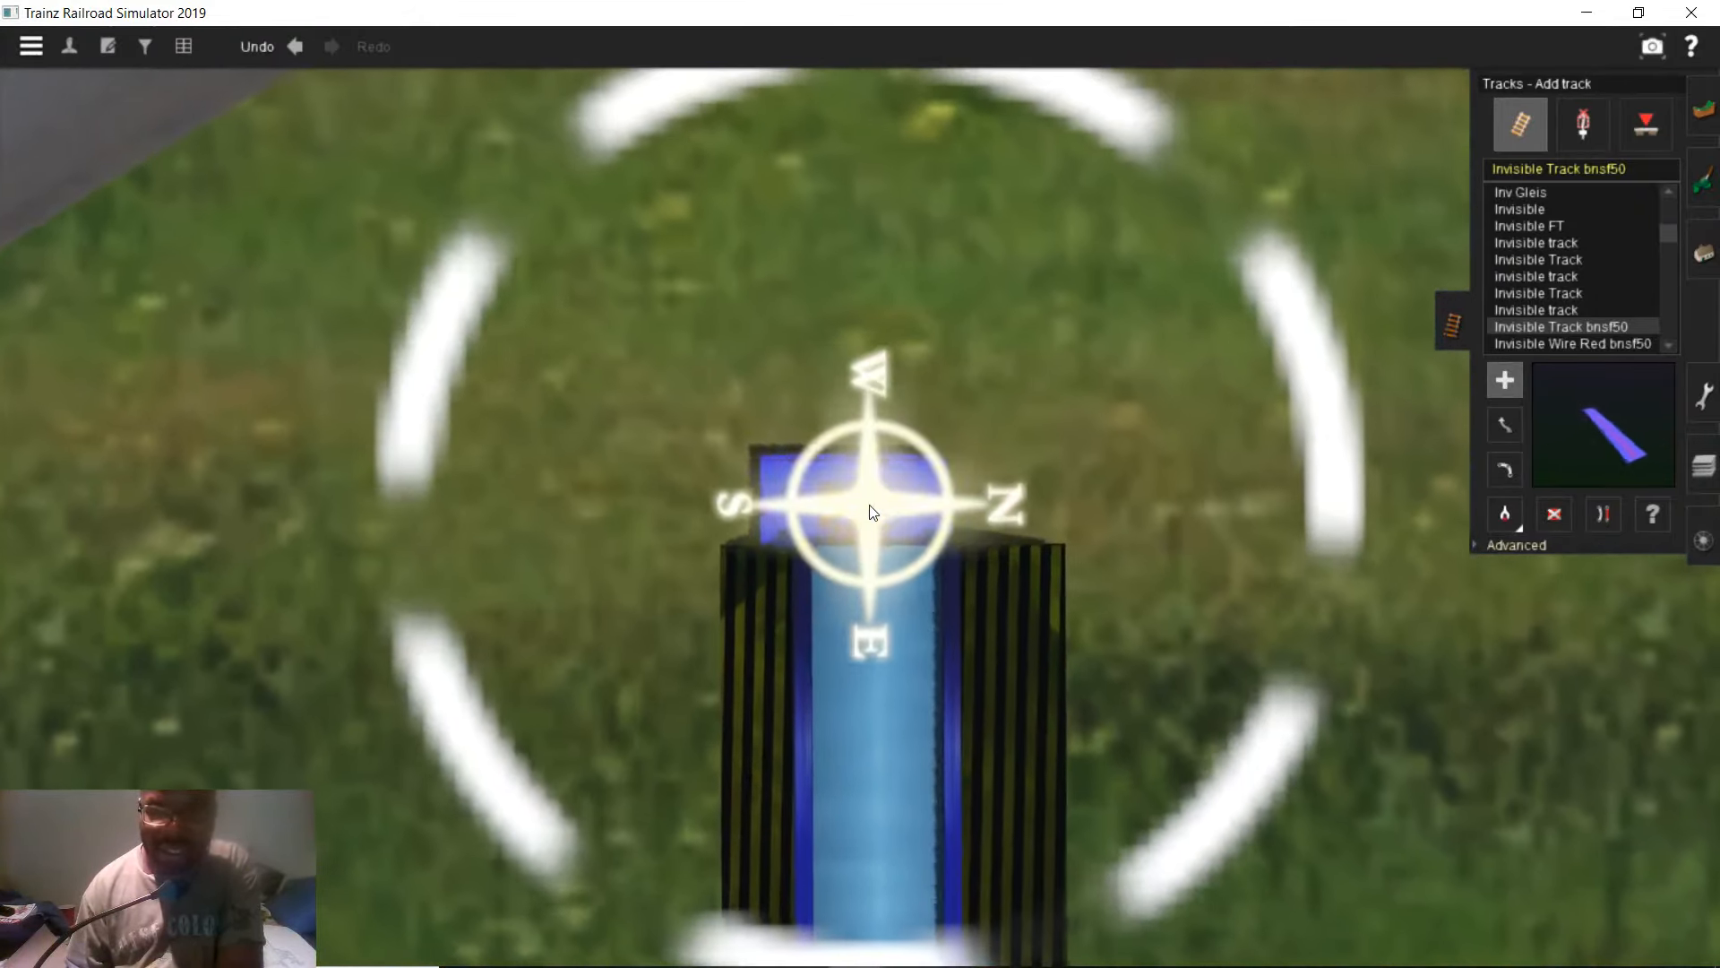
right_click(854, 522)
right_click(871, 480)
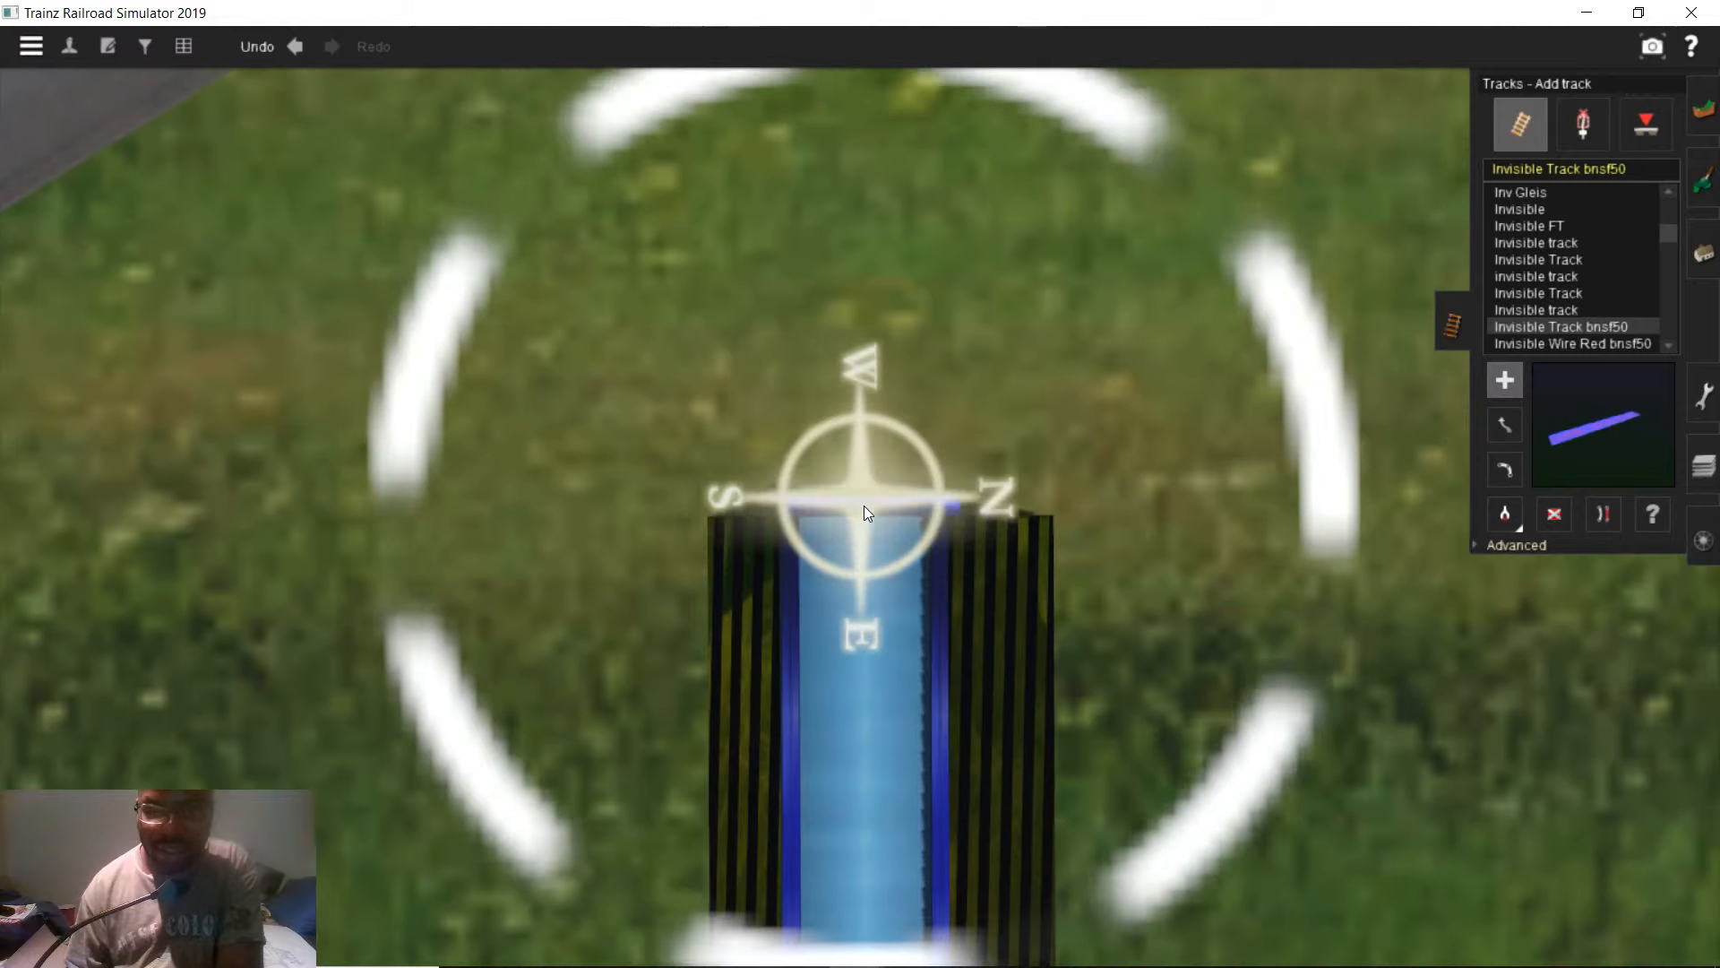
right_click(854, 502)
right_click(866, 505)
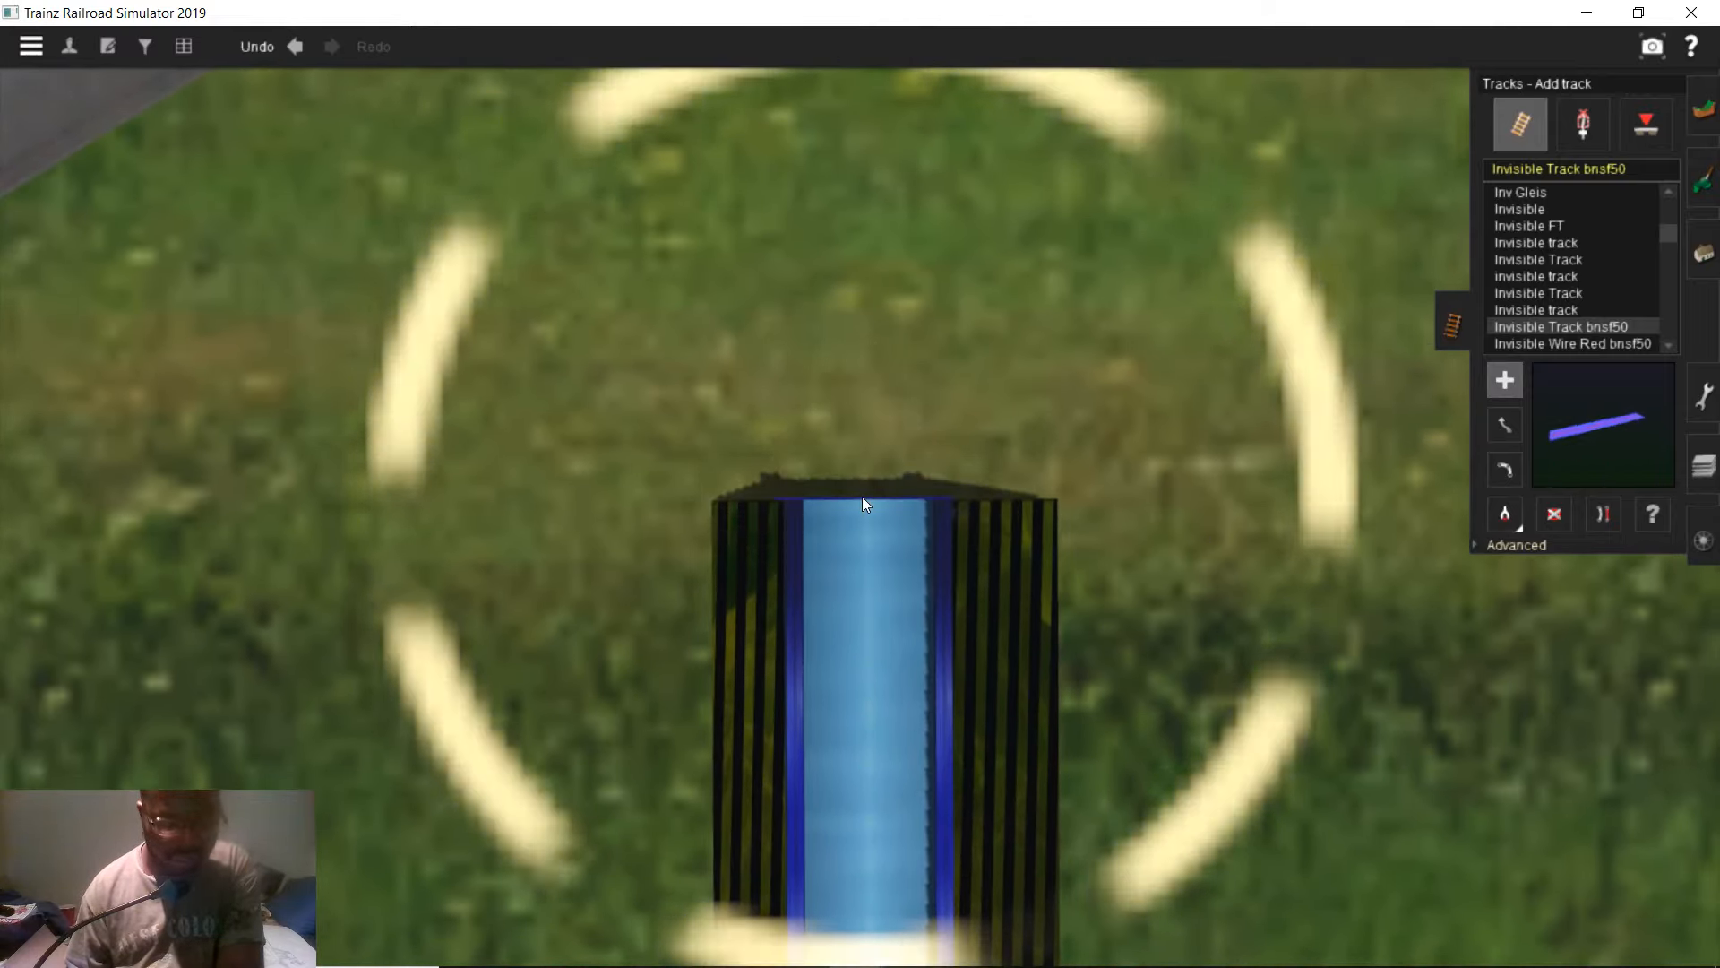
- Raise the invisible track's vertex at the highway end of the futuristic track to about 0.19 m
key(Left)
key(Left)
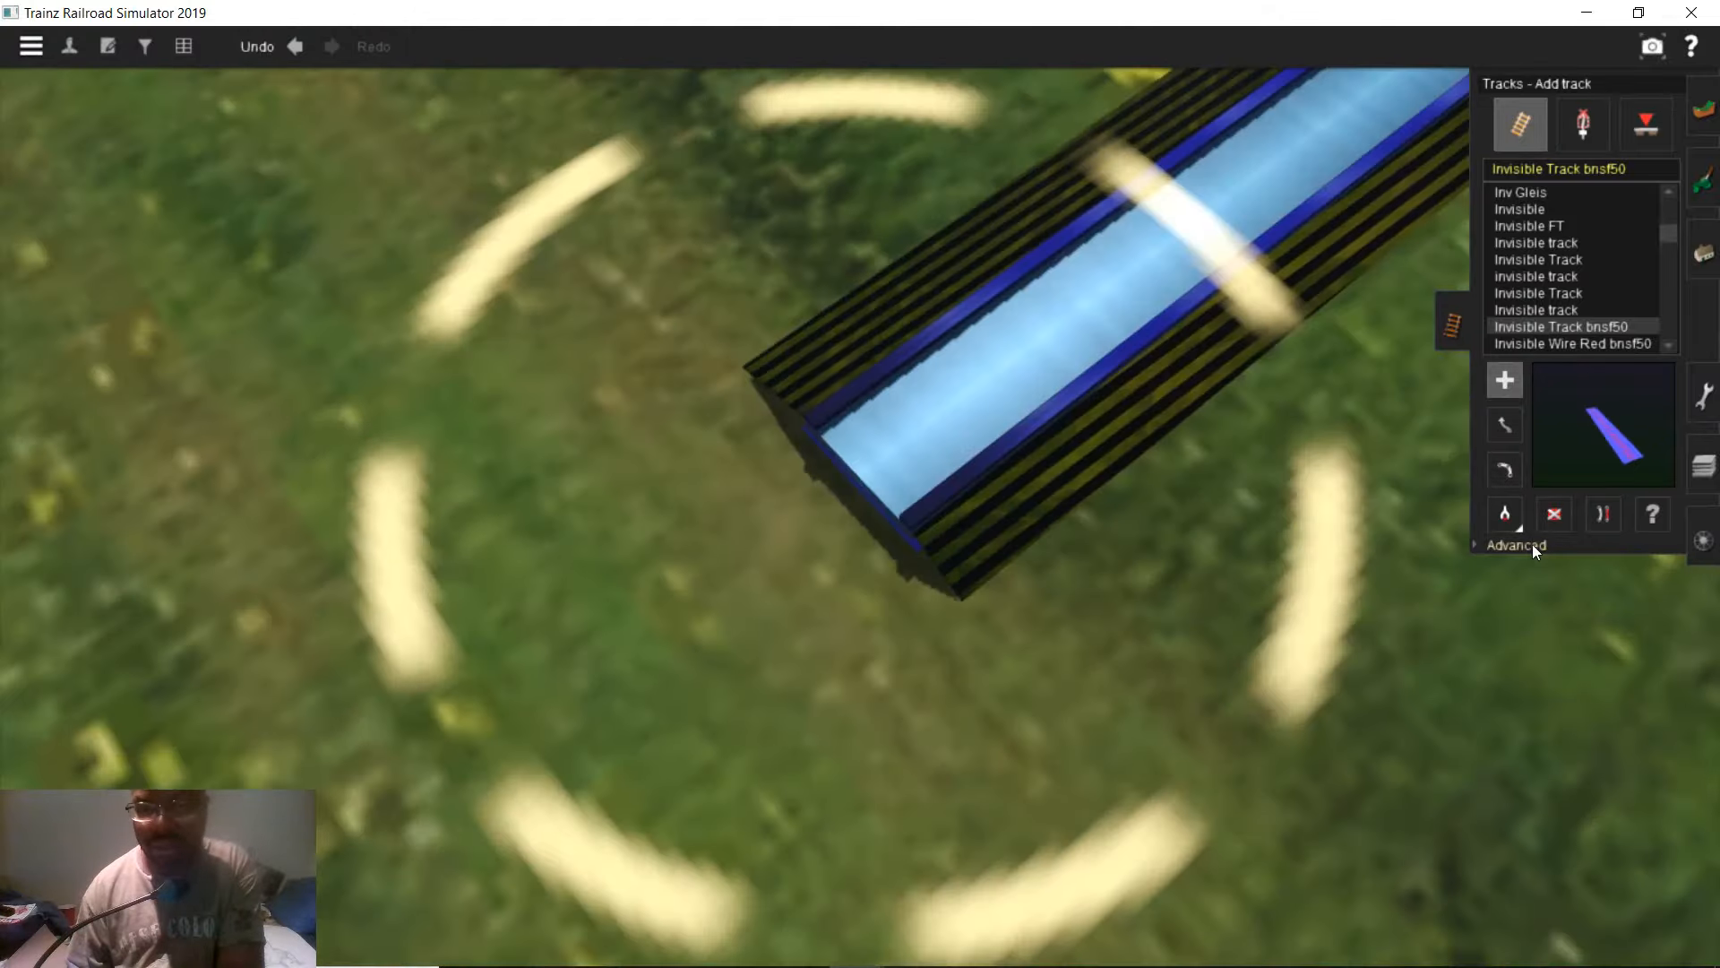
click(1530, 545)
key(Down)
key(Left)
click(1506, 581)
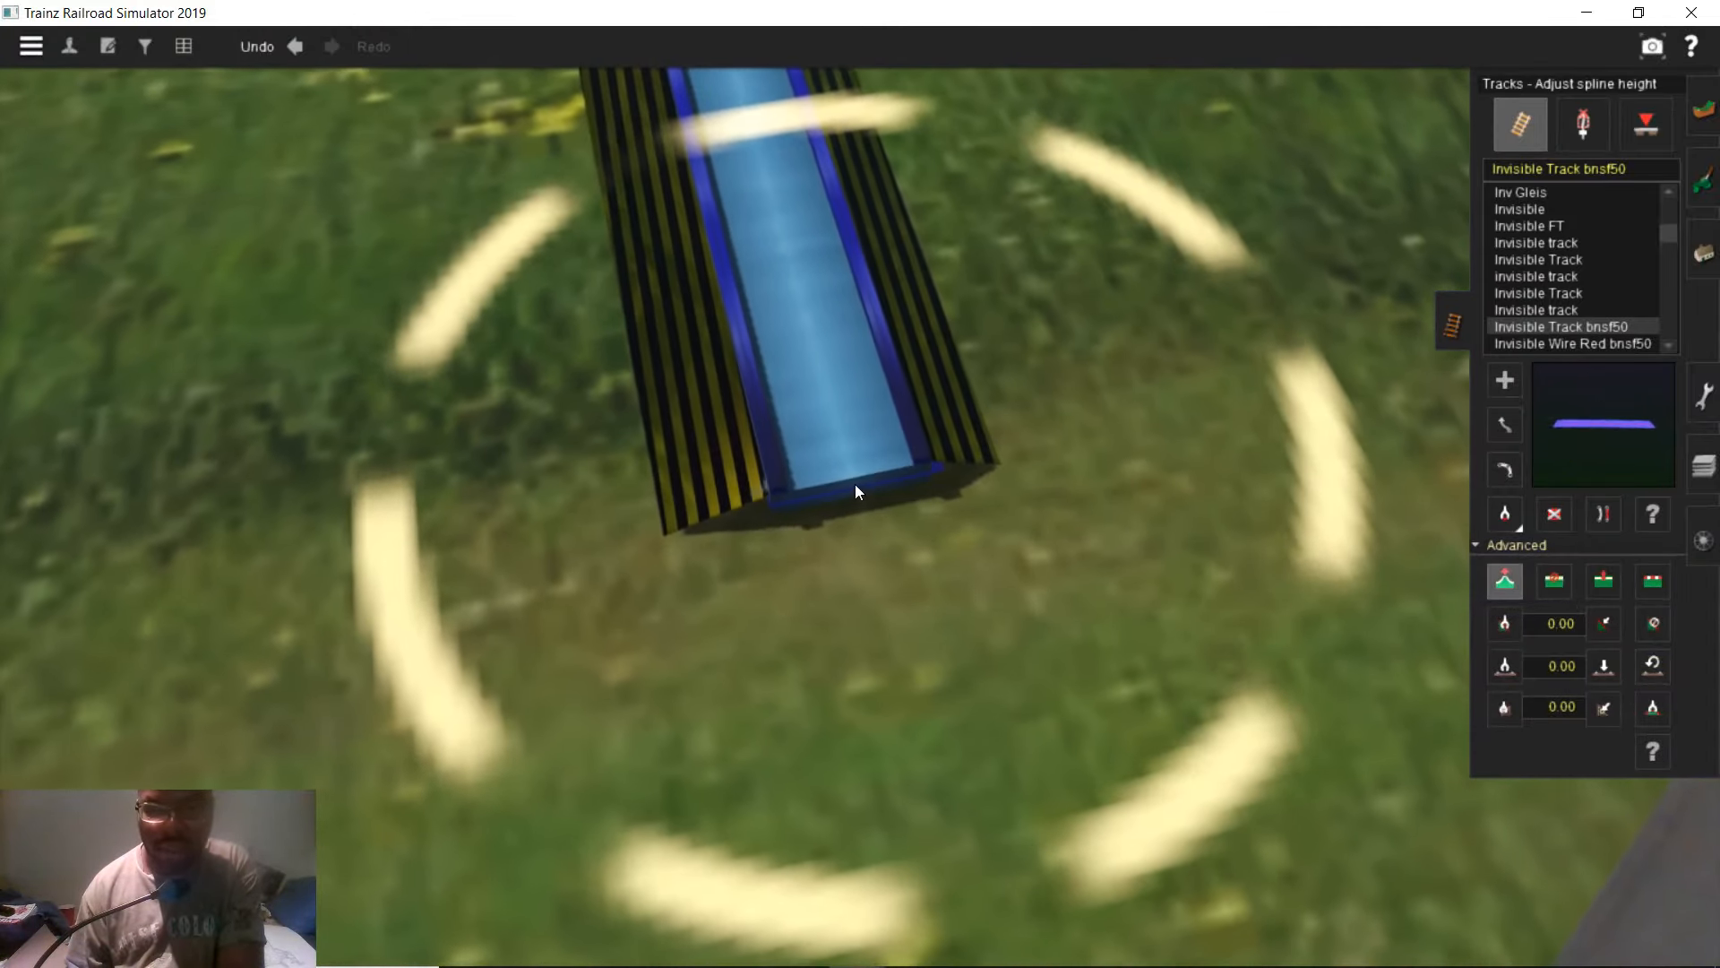
mouse_move(857, 486)
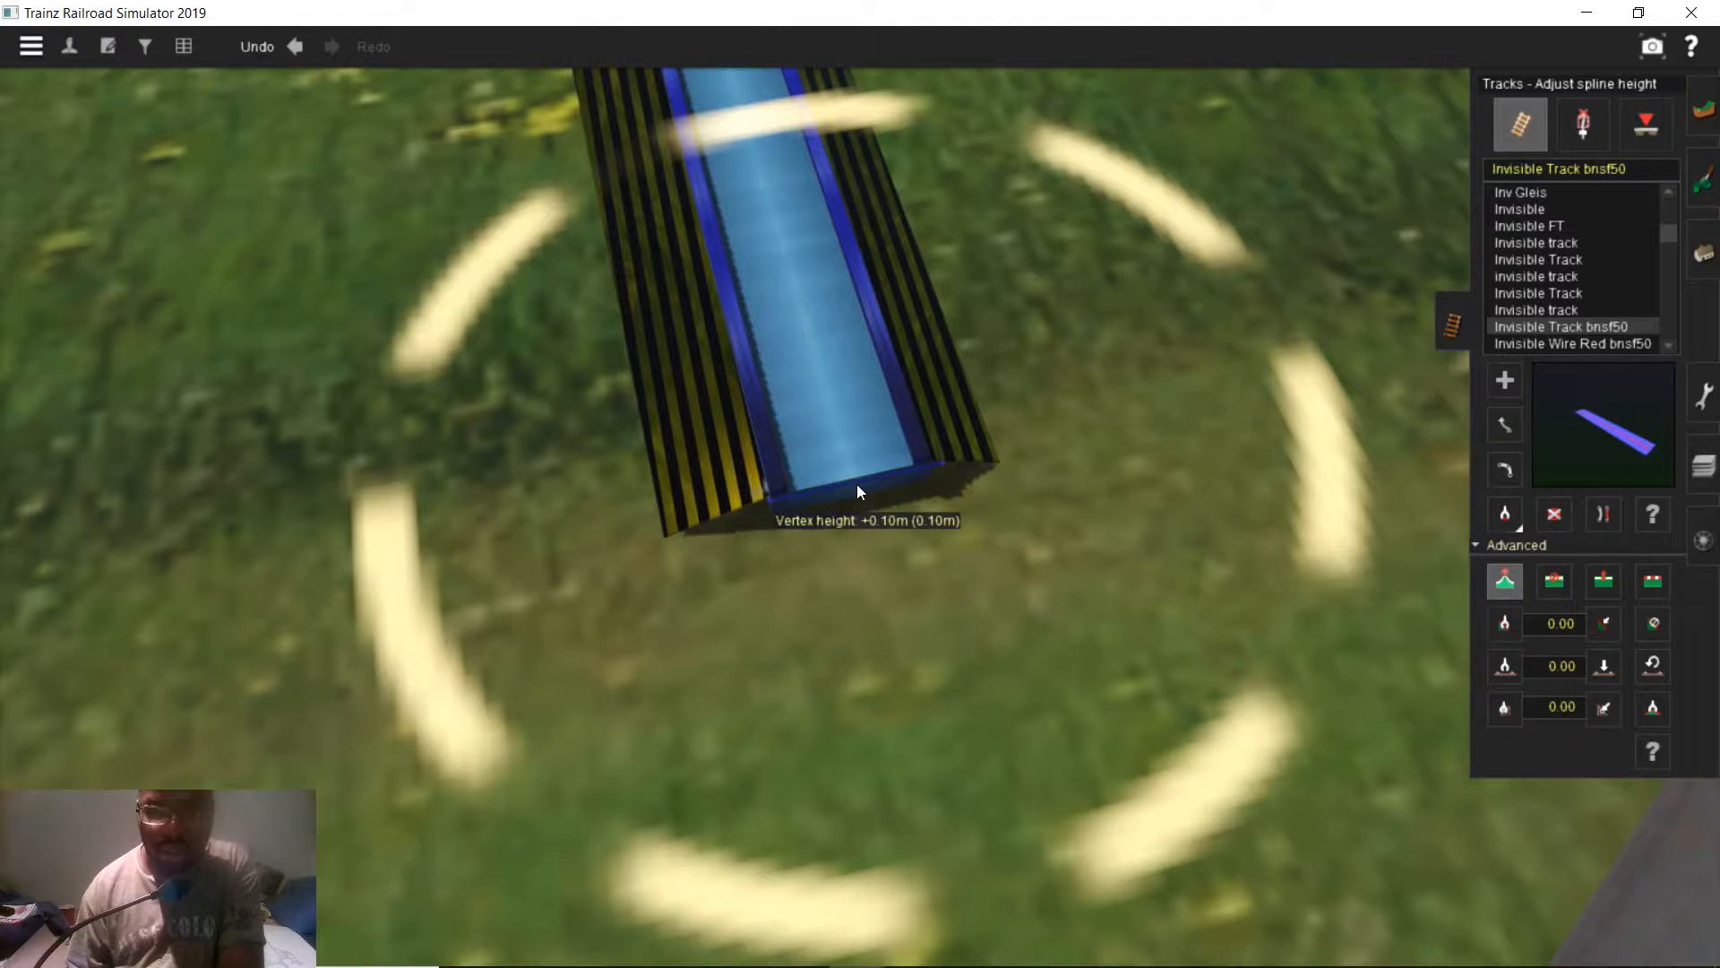
drag(857, 483, 856, 484)
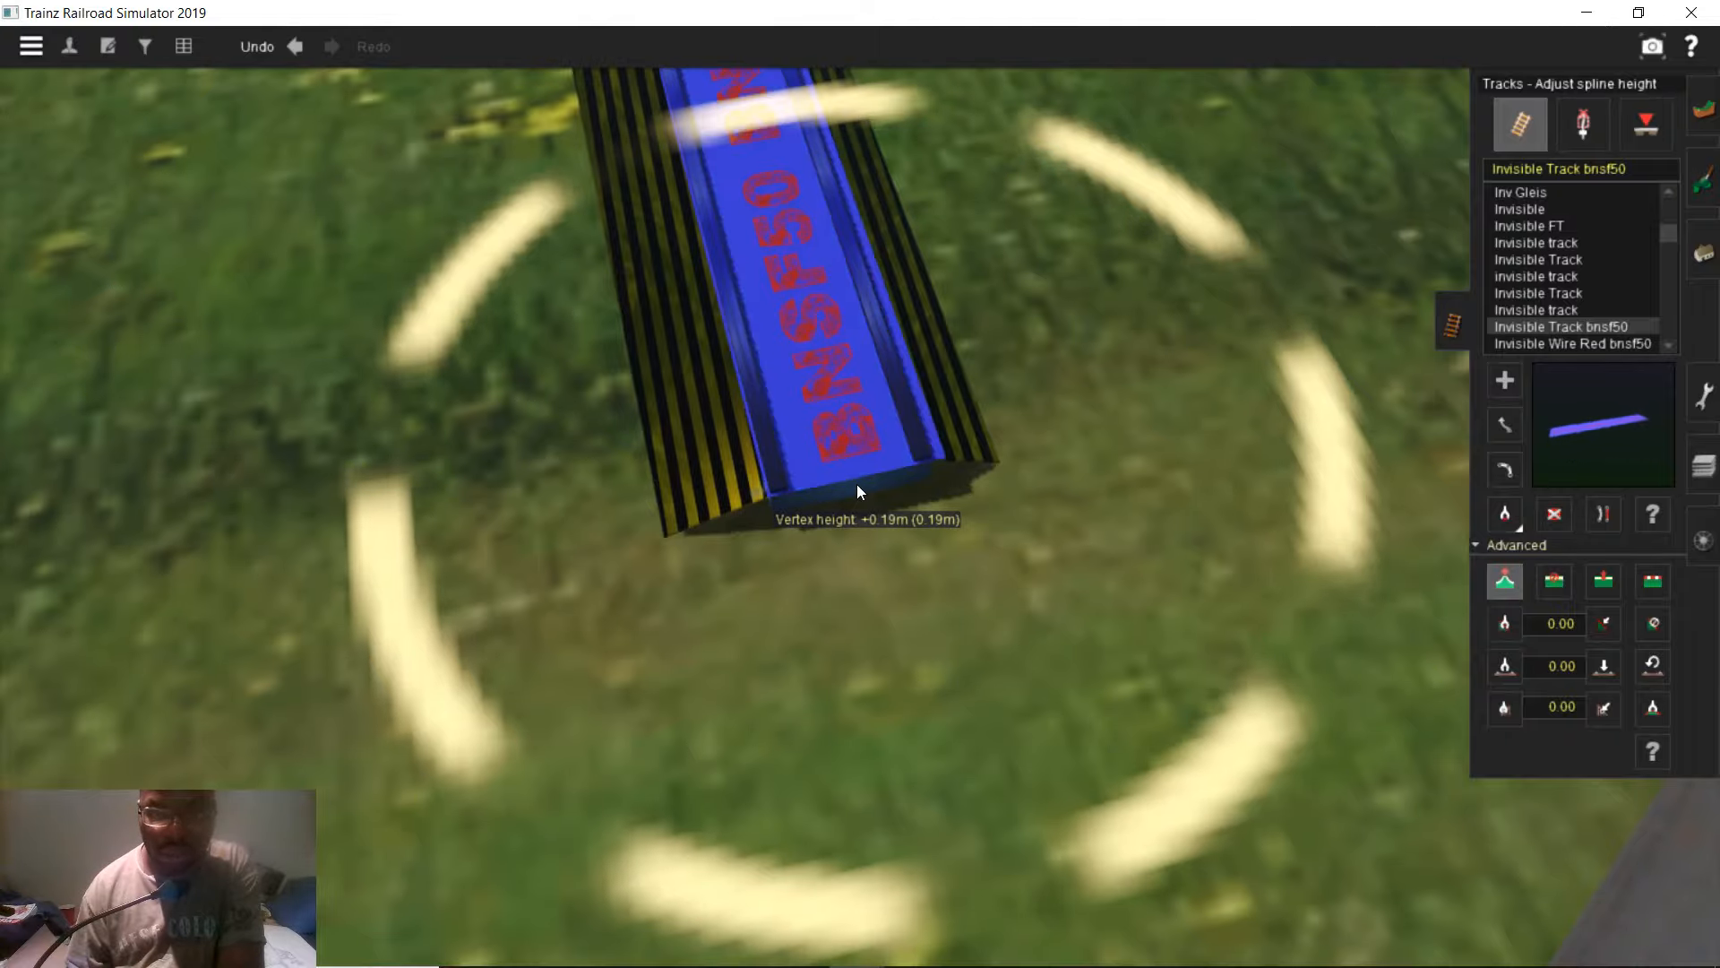
key(Down)
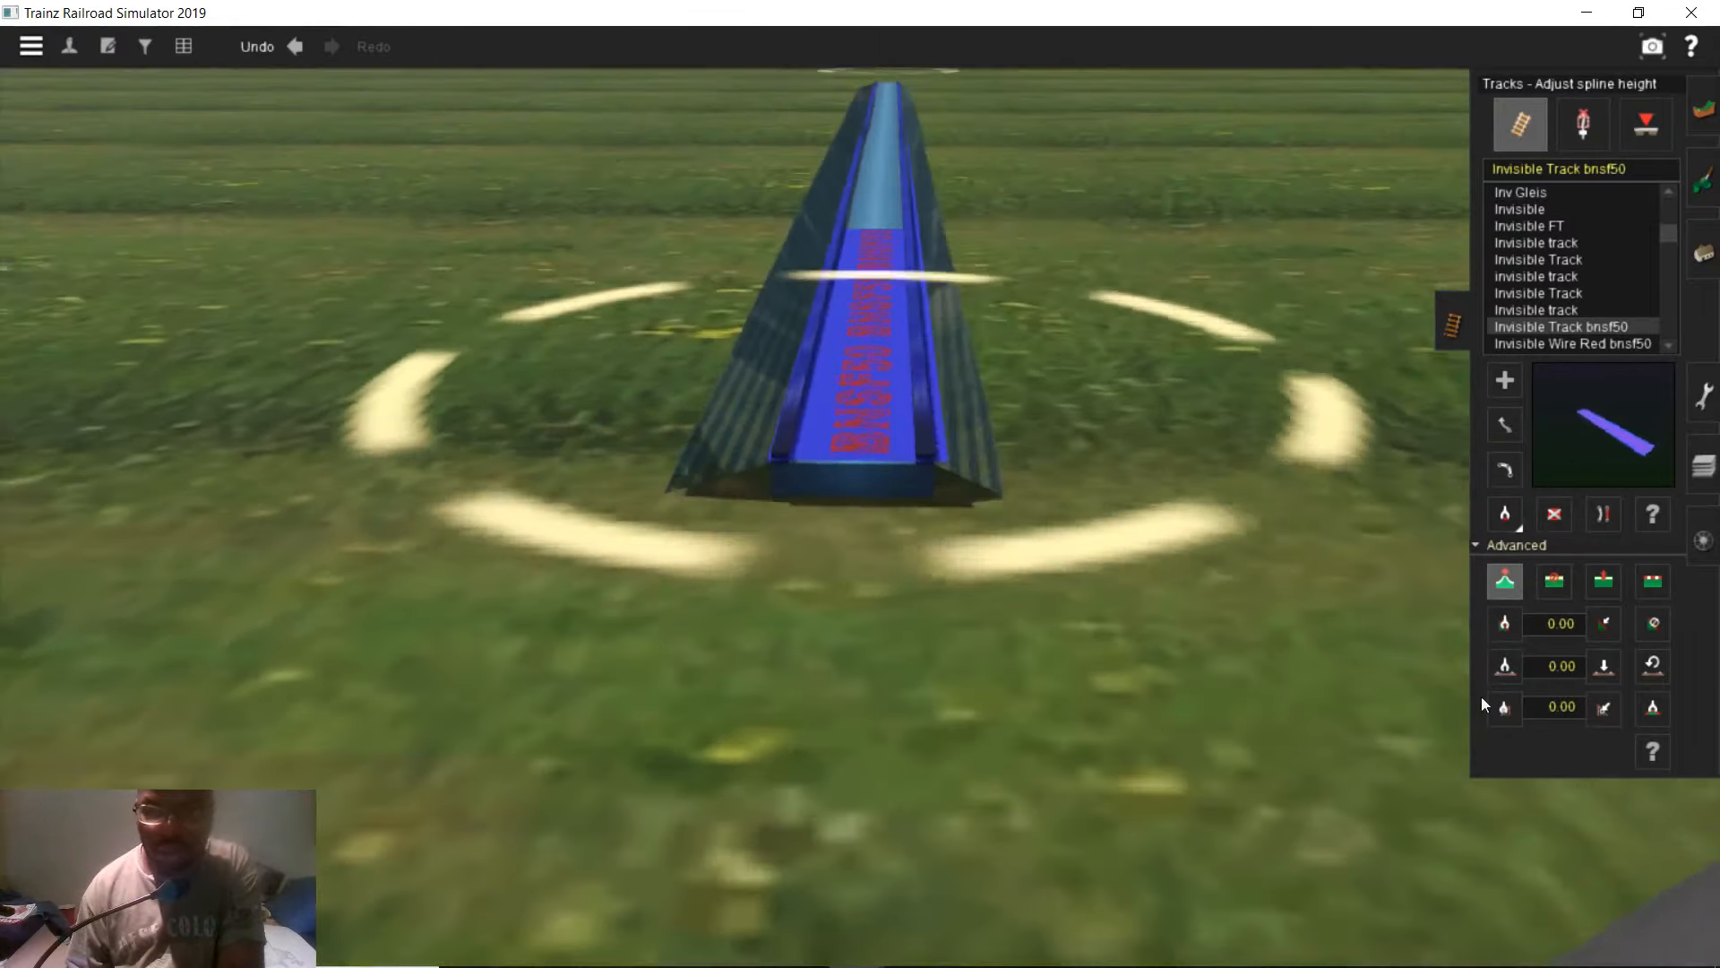
- Get the vertex height from the raised end of the invisible track and apply it to the rest of the spline
click(1504, 707)
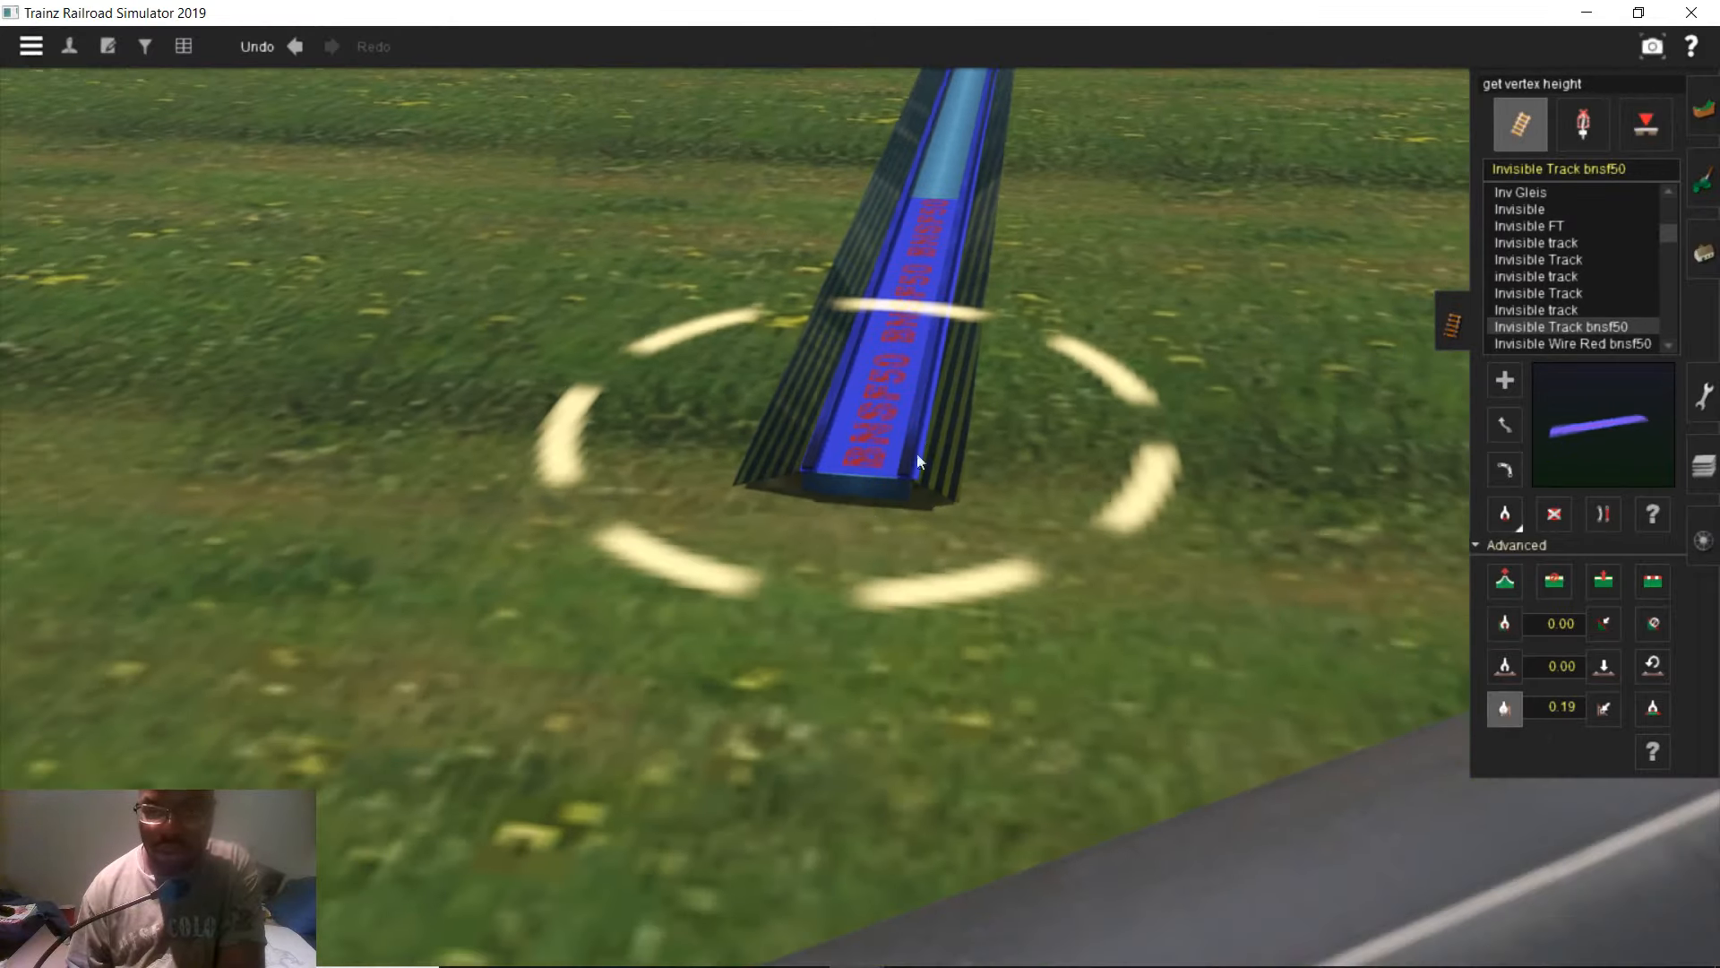
click(909, 457)
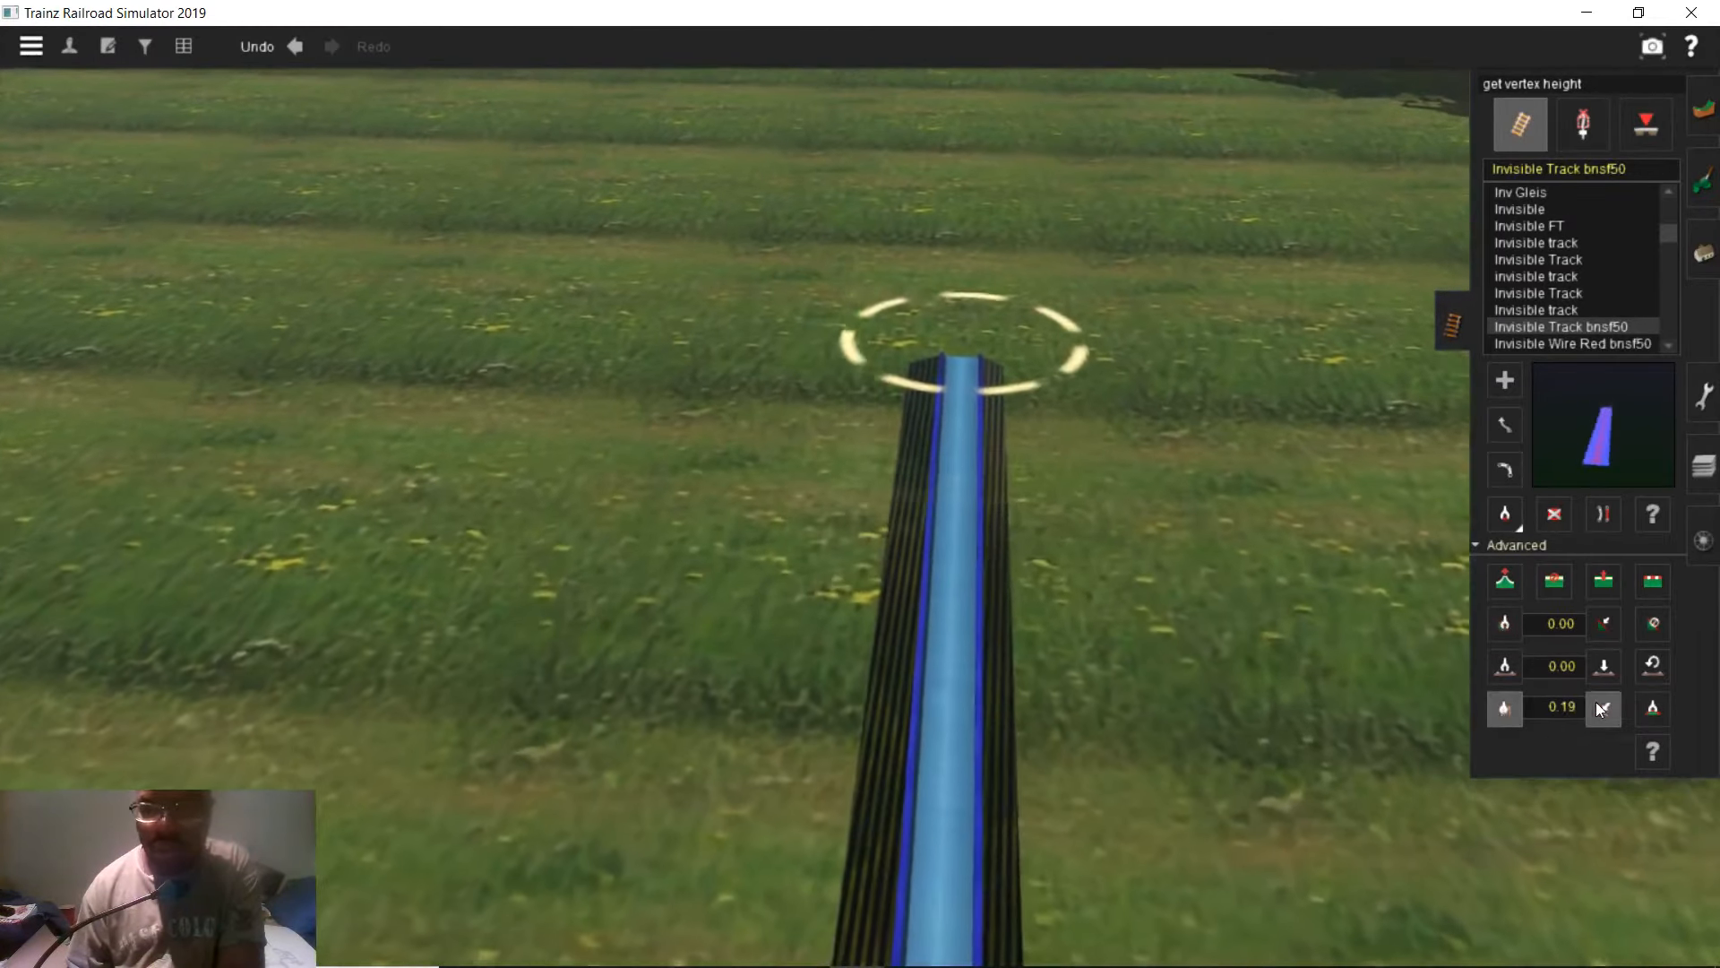
click(1603, 707)
click(942, 530)
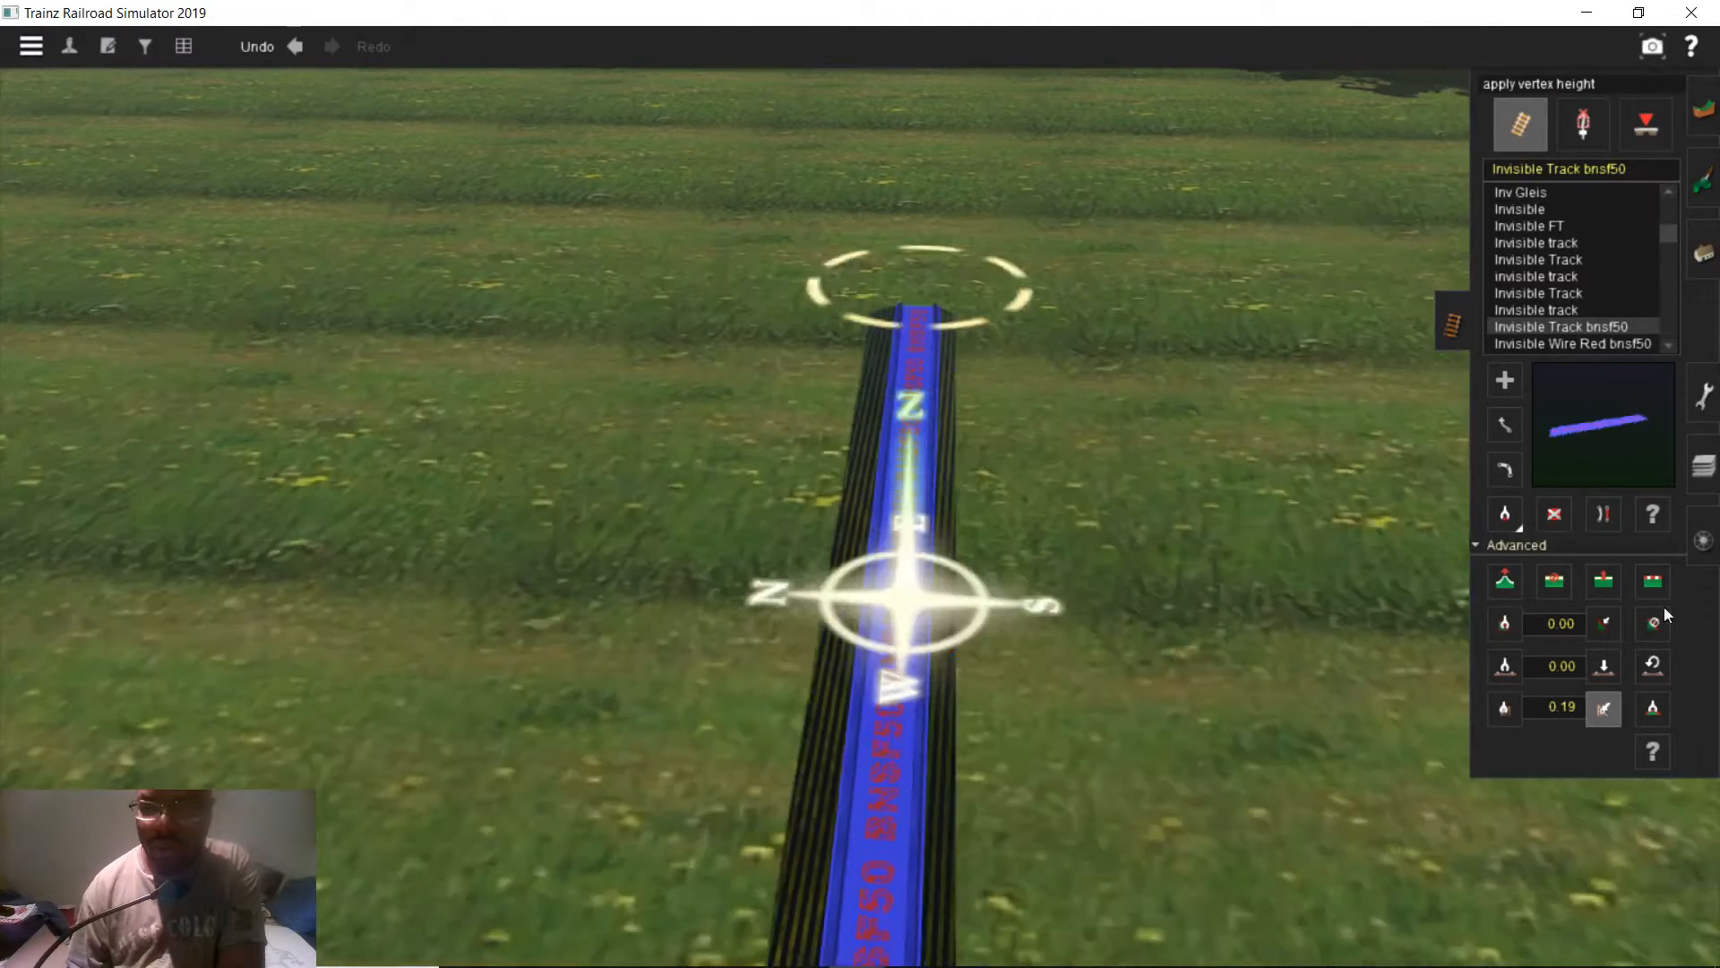
- Place the RGS #20 locomotive on the invisible track laid over the futuristic track
click(1705, 540)
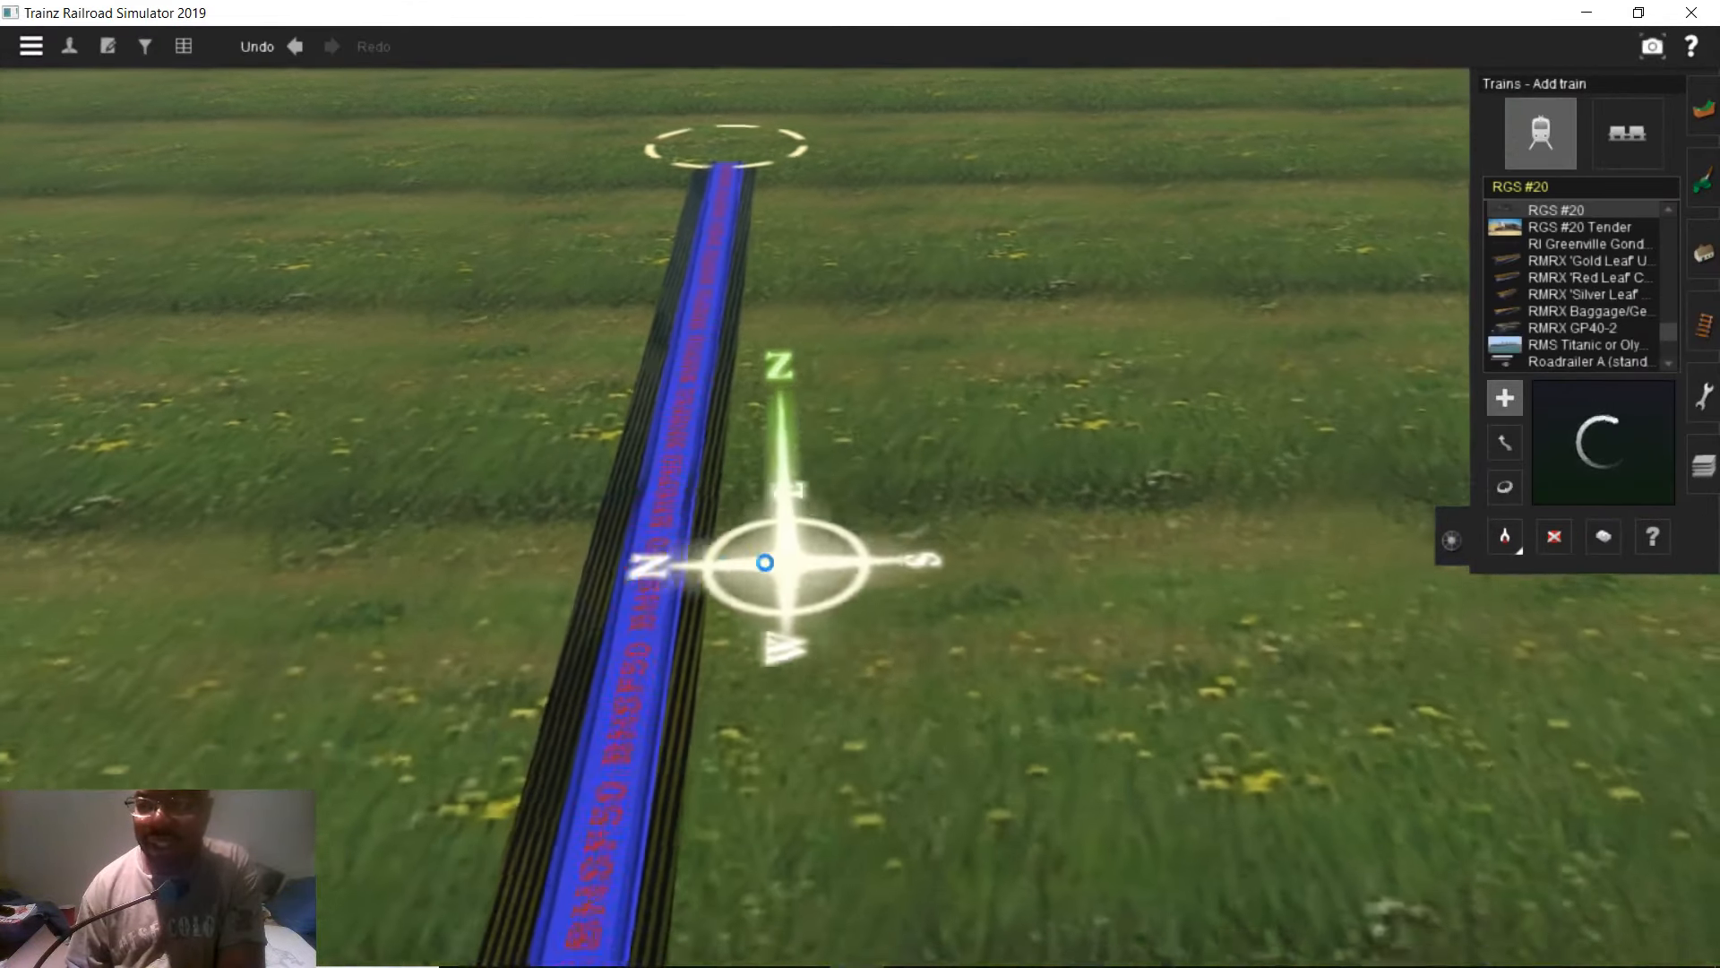
right_click(761, 515)
scroll(896, 466, up, 6)
right_click(785, 529)
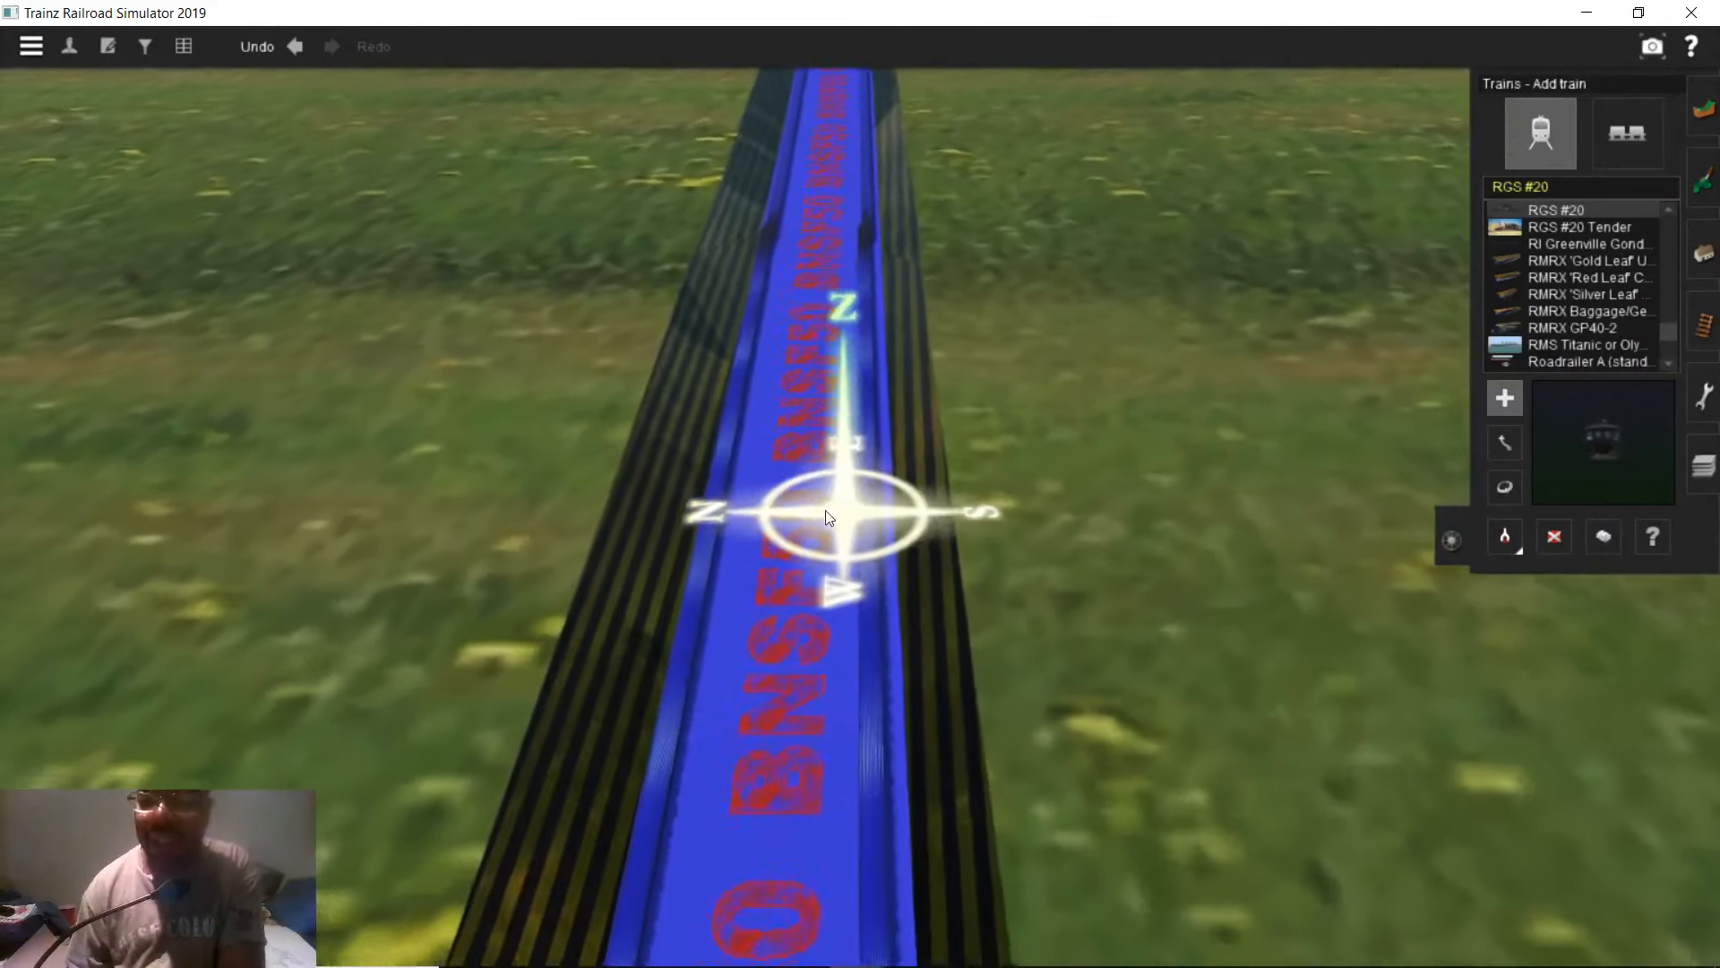
scroll(786, 529, down, 3)
click(788, 544)
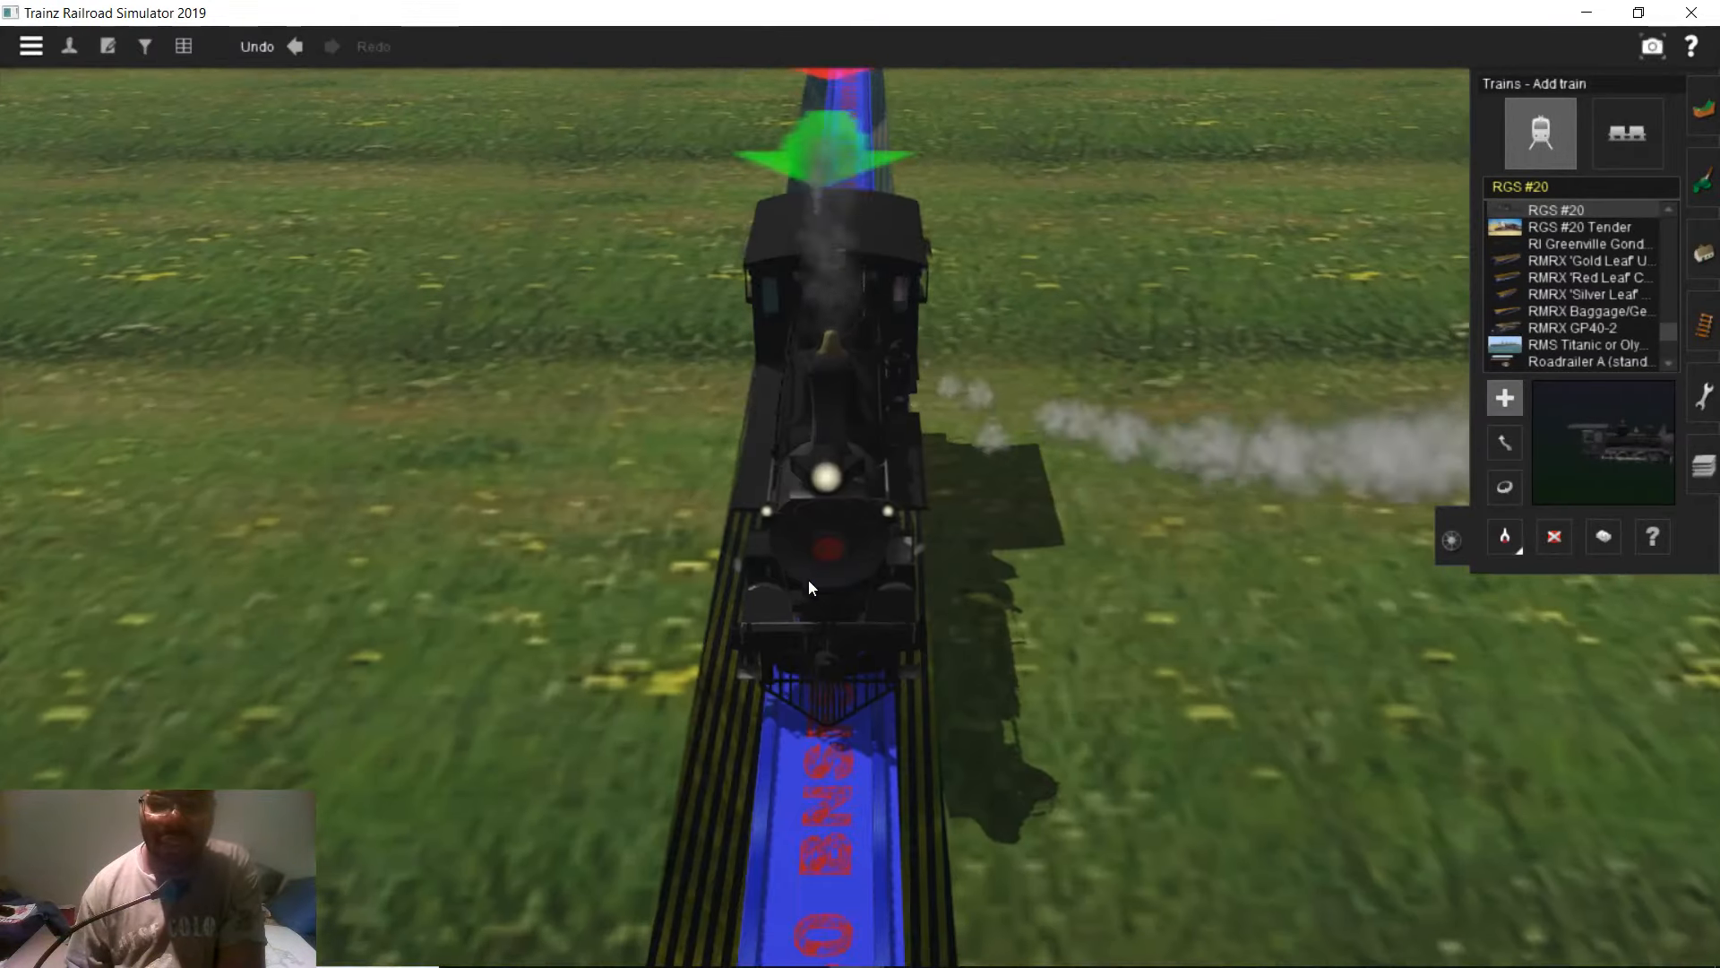
- Inspect the RGS #20 locomotive on the track from several angles and delete it
scroll(930, 475, up, 4)
key(Right)
key(Down)
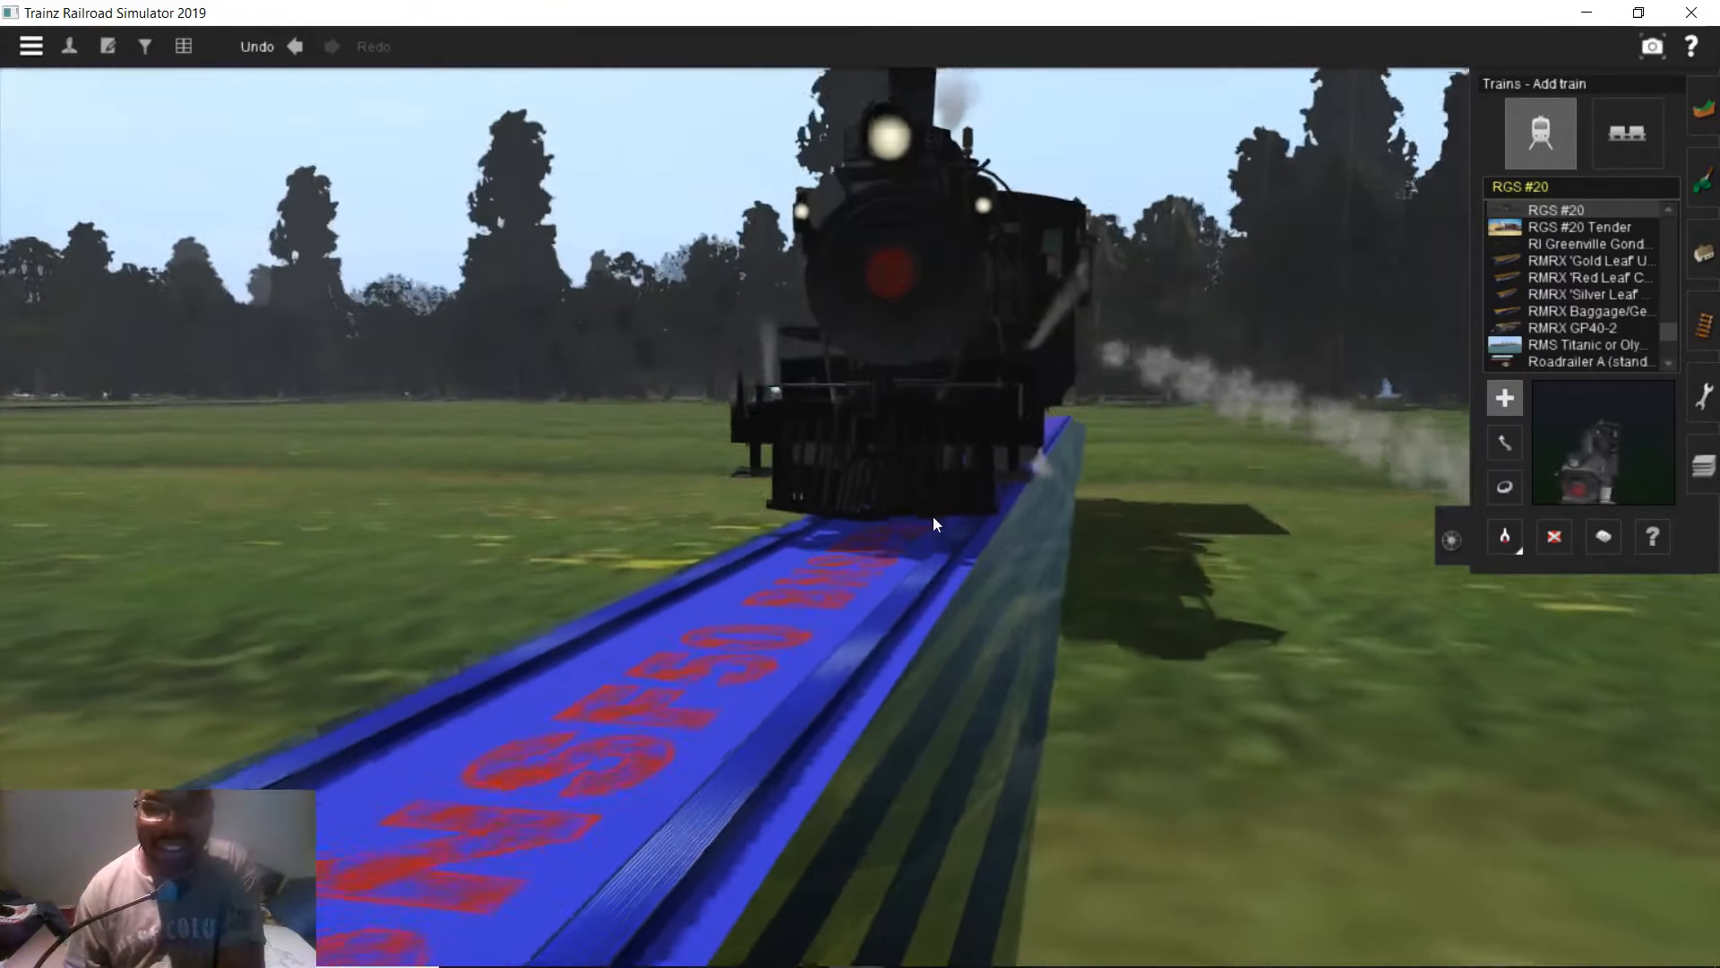
key(Left)
key(Left)
right_drag(848, 562, 914, 520)
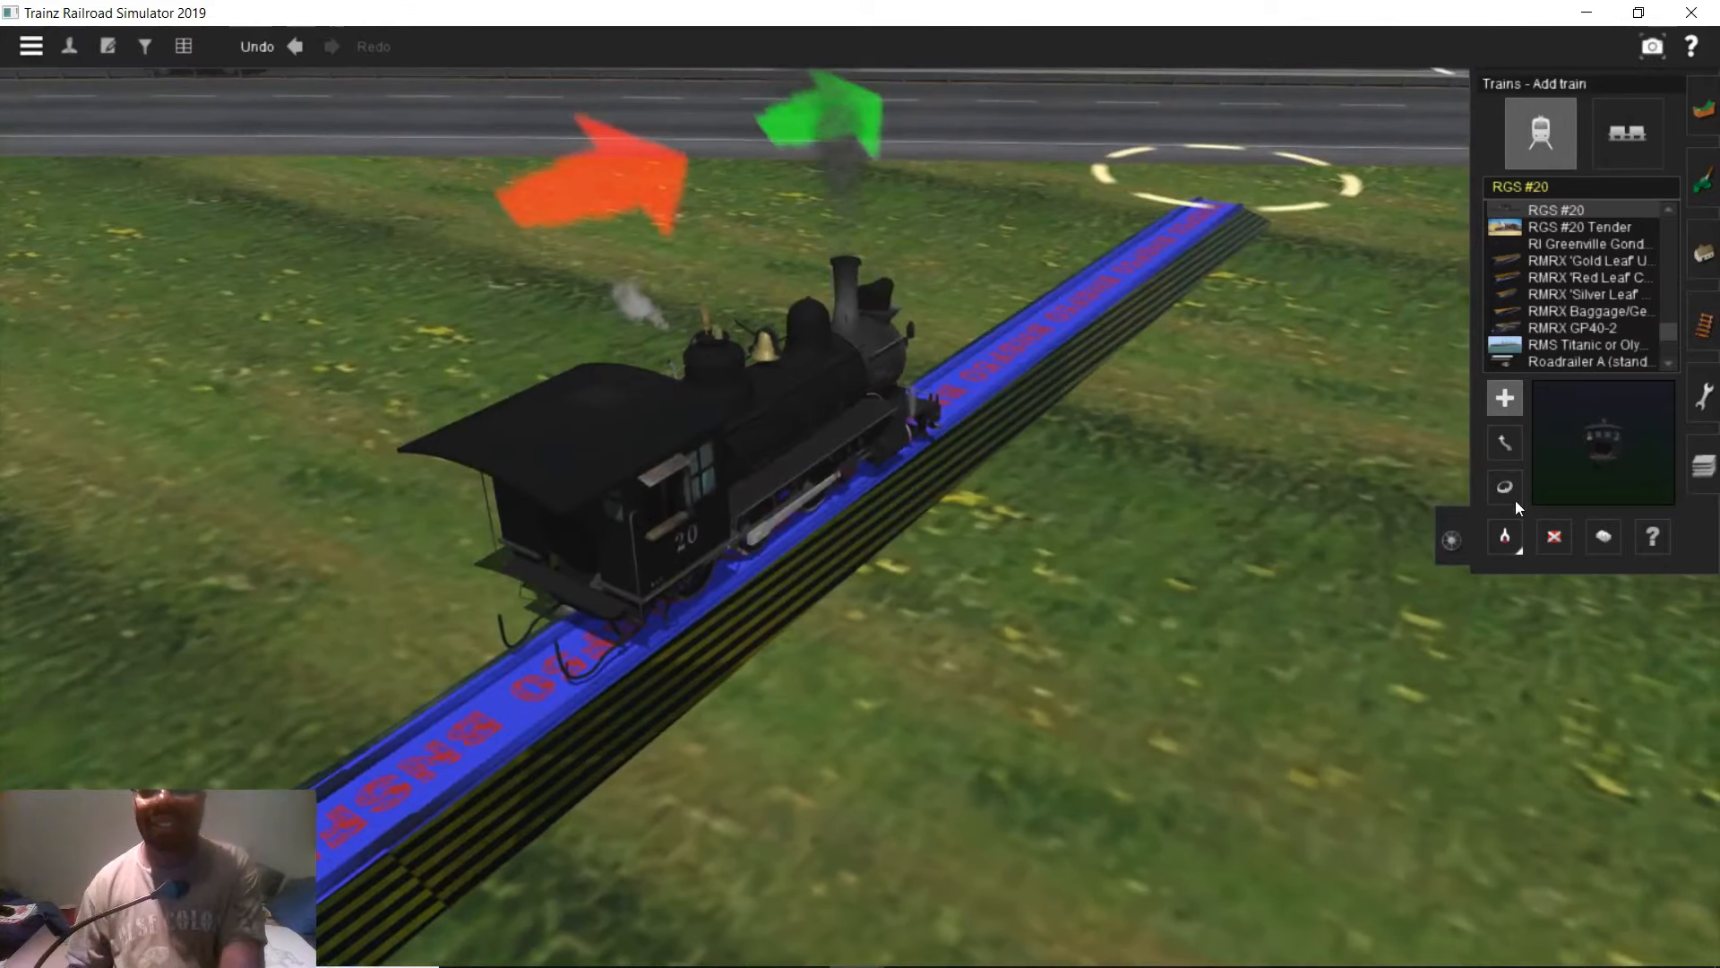
click(1554, 535)
click(783, 491)
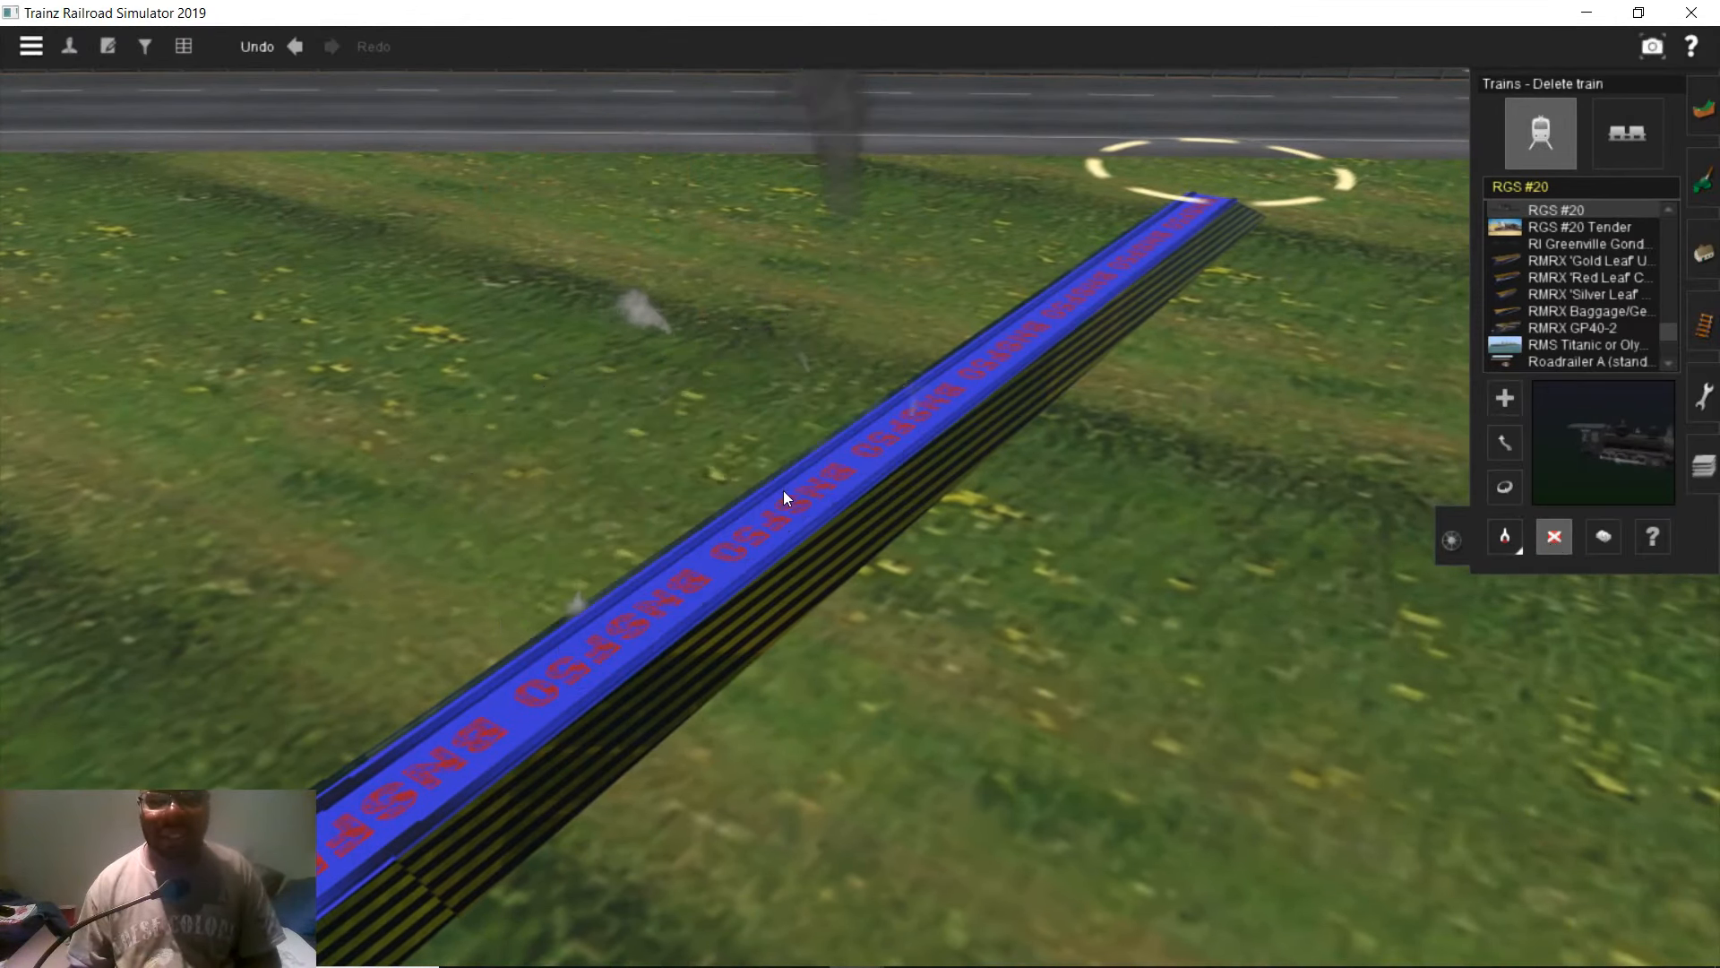
- Place the RMRX 'Gold Leaf' Ultra Dome car on the invisible track laid over the futuristic track
right_drag(784, 520, 782, 514)
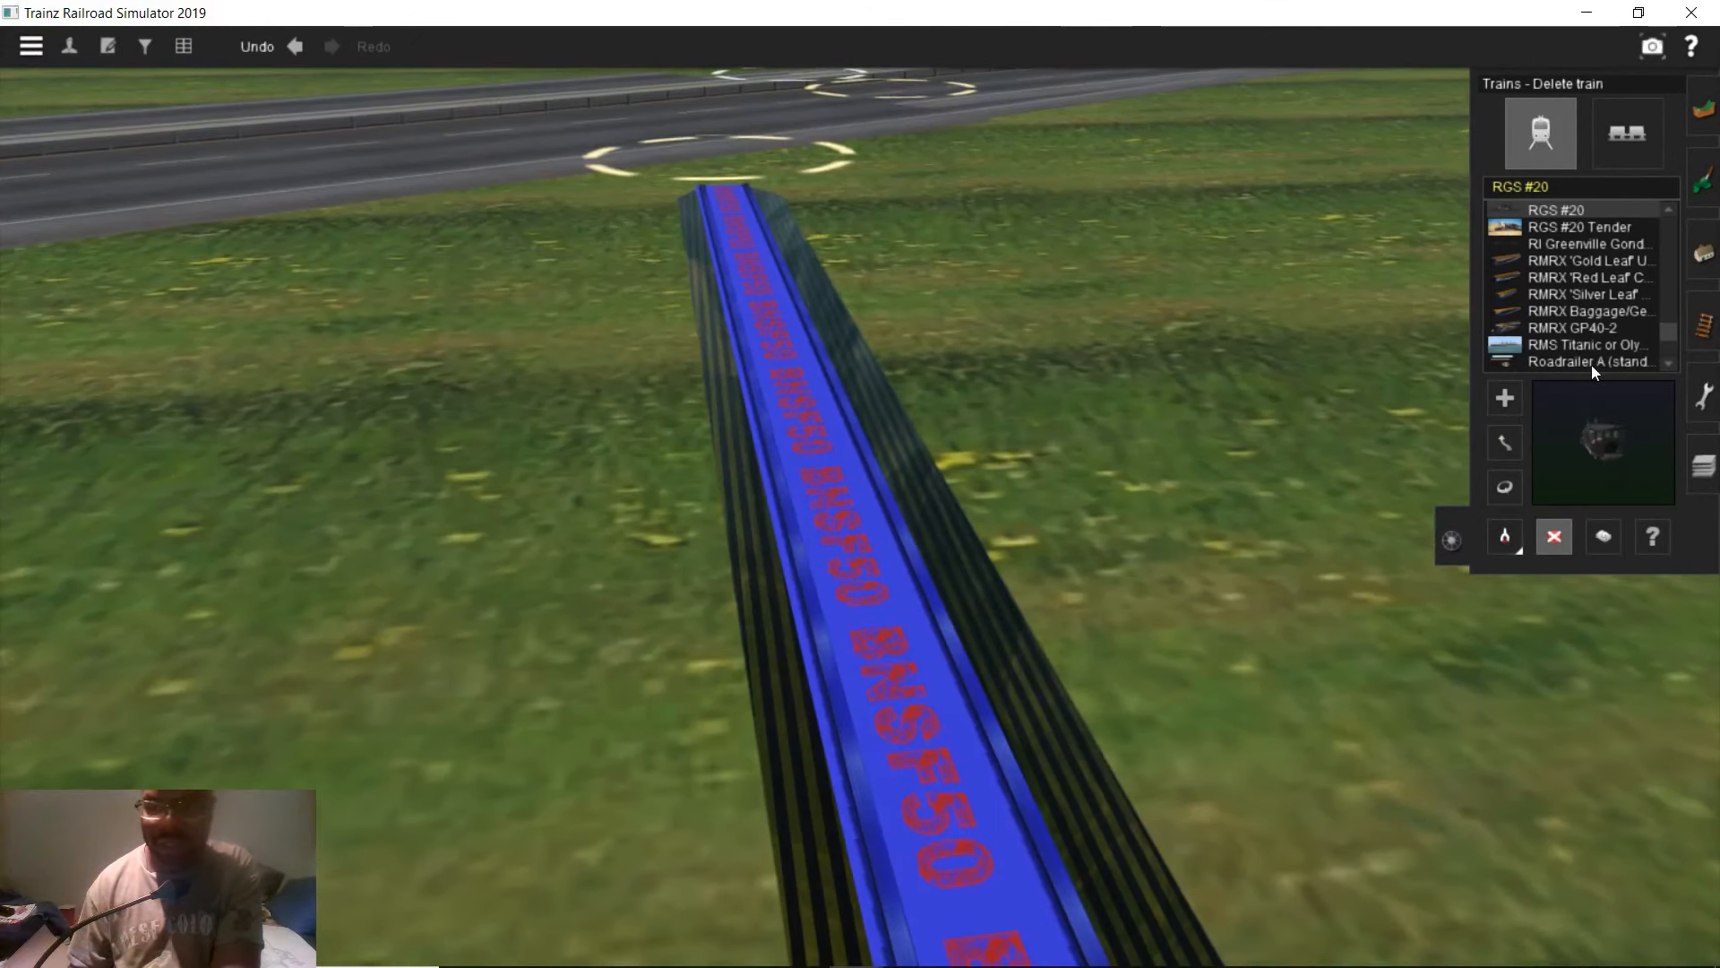
click(1553, 261)
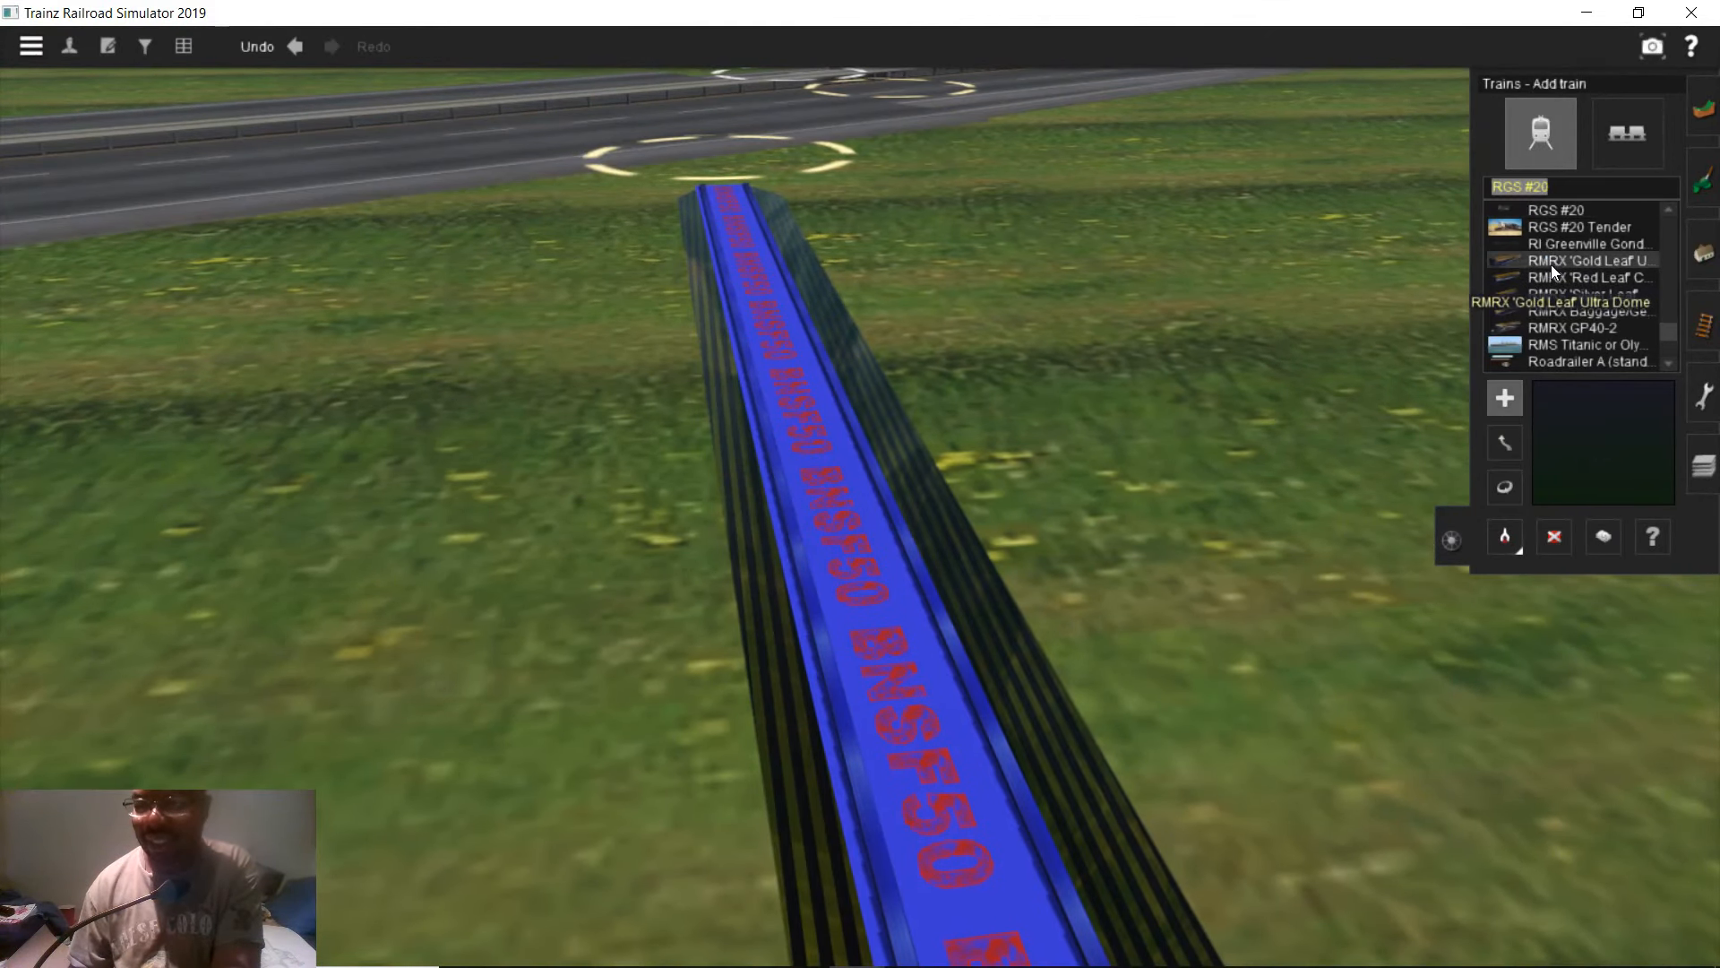
right_click(855, 593)
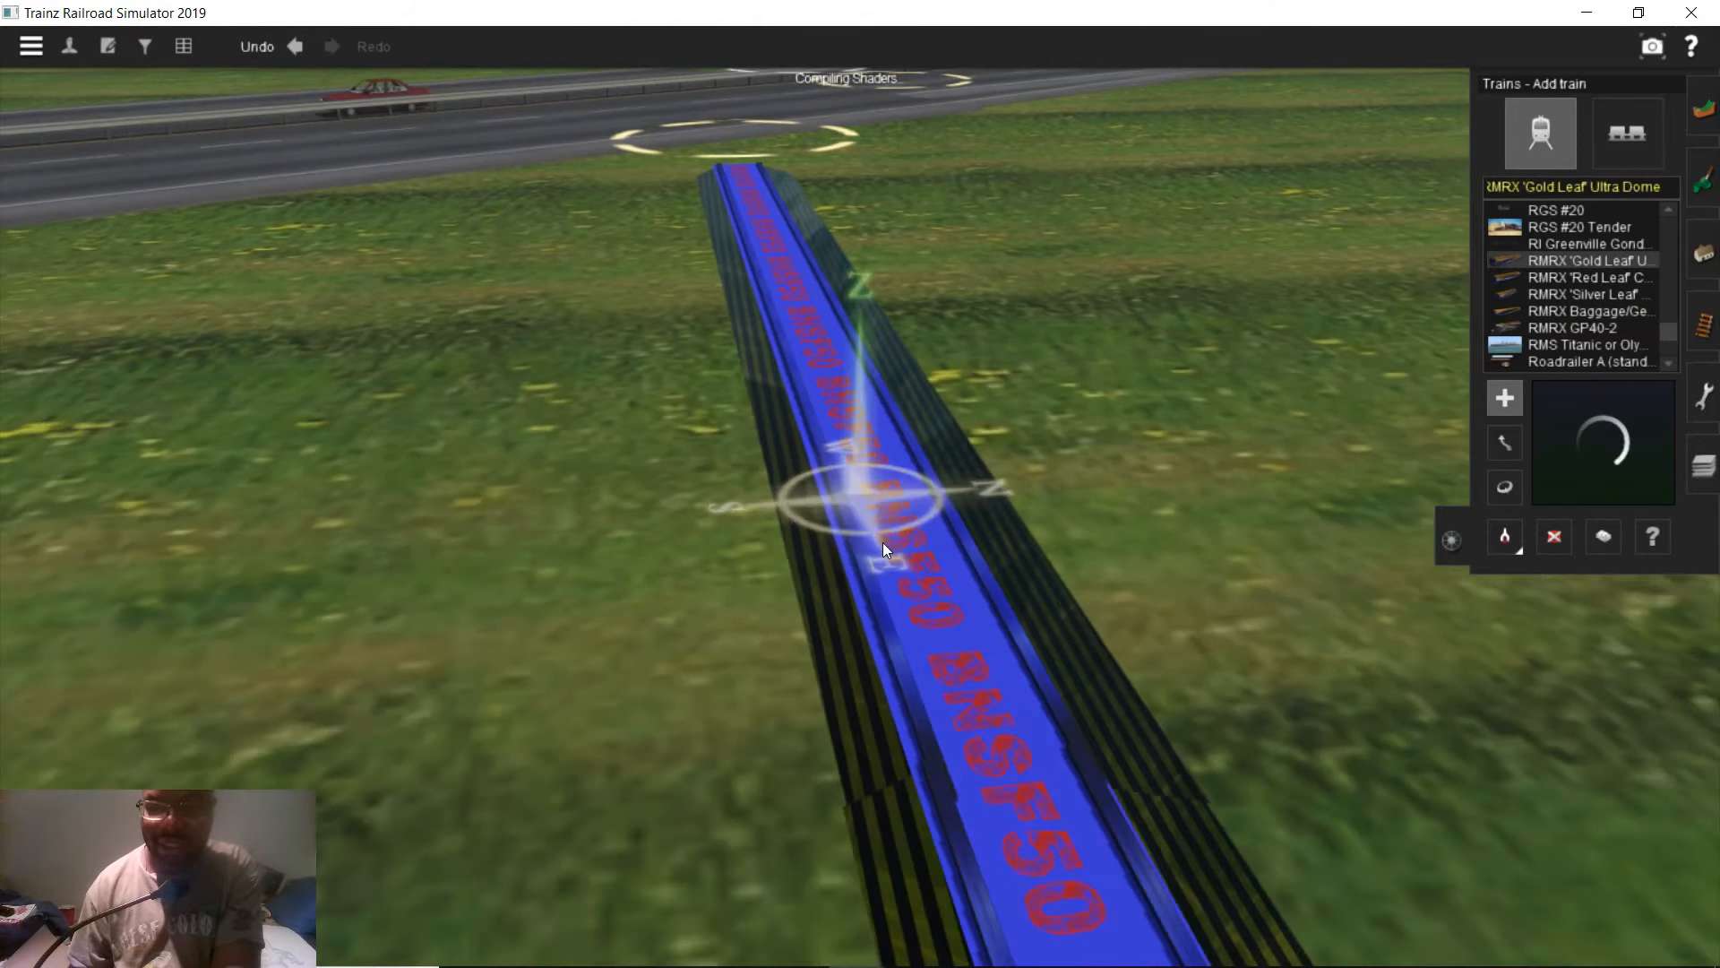
right_click(883, 541)
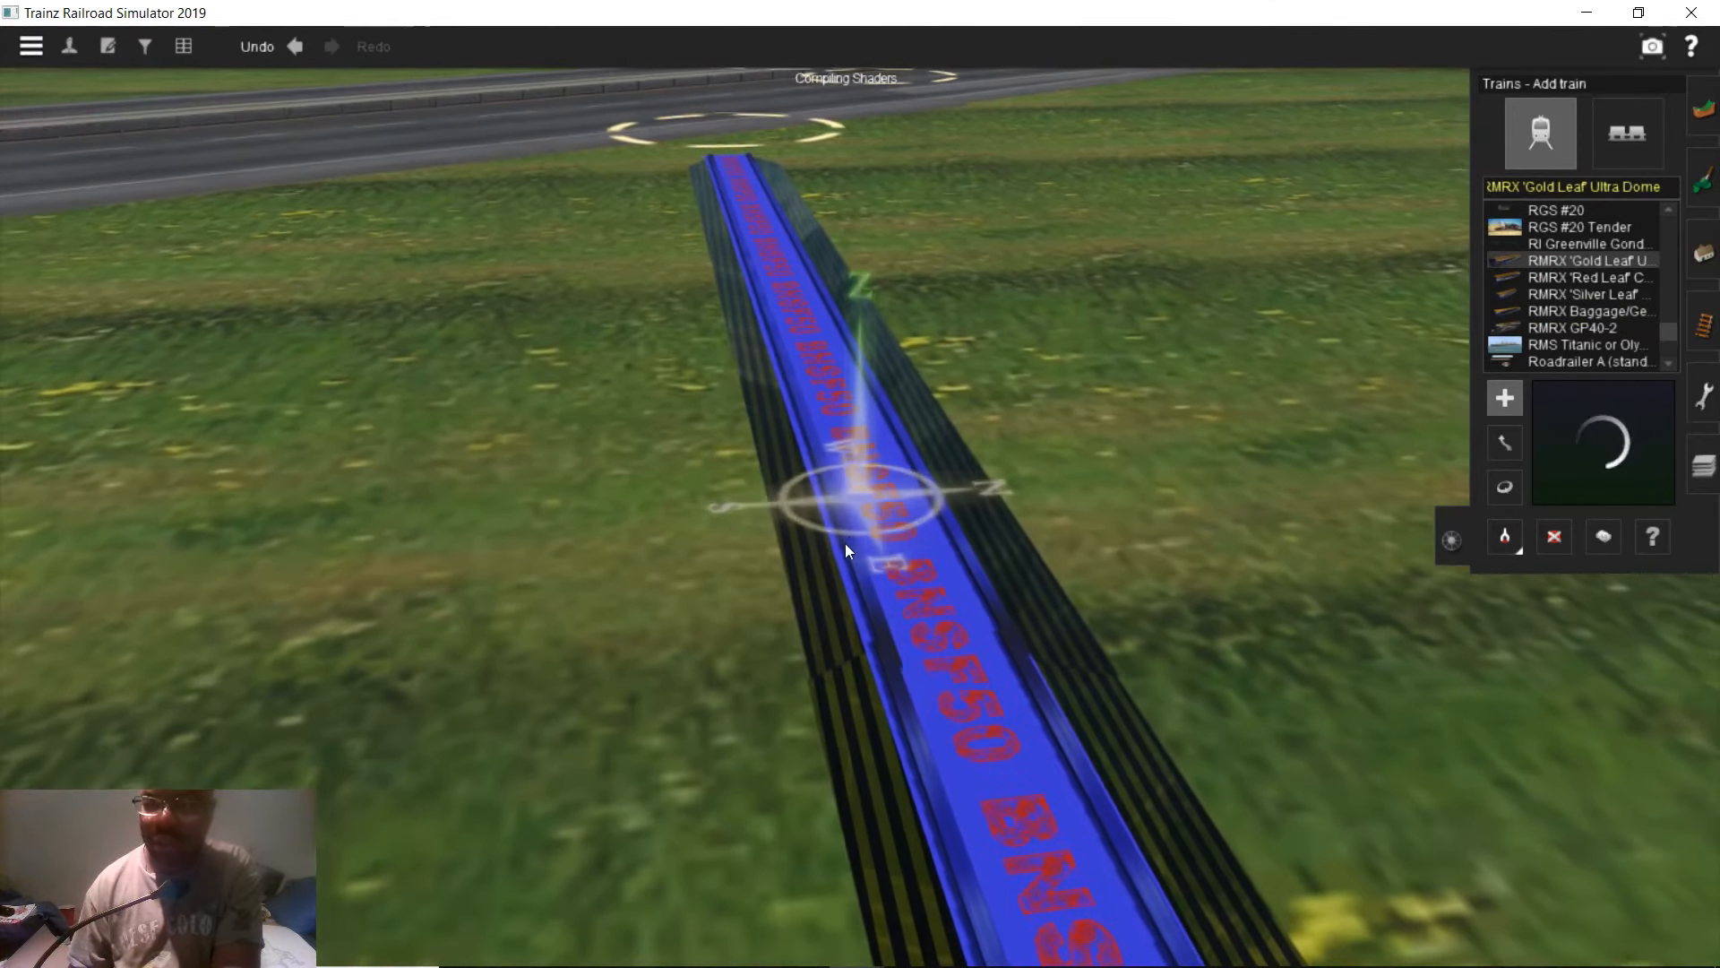
right_click(896, 565)
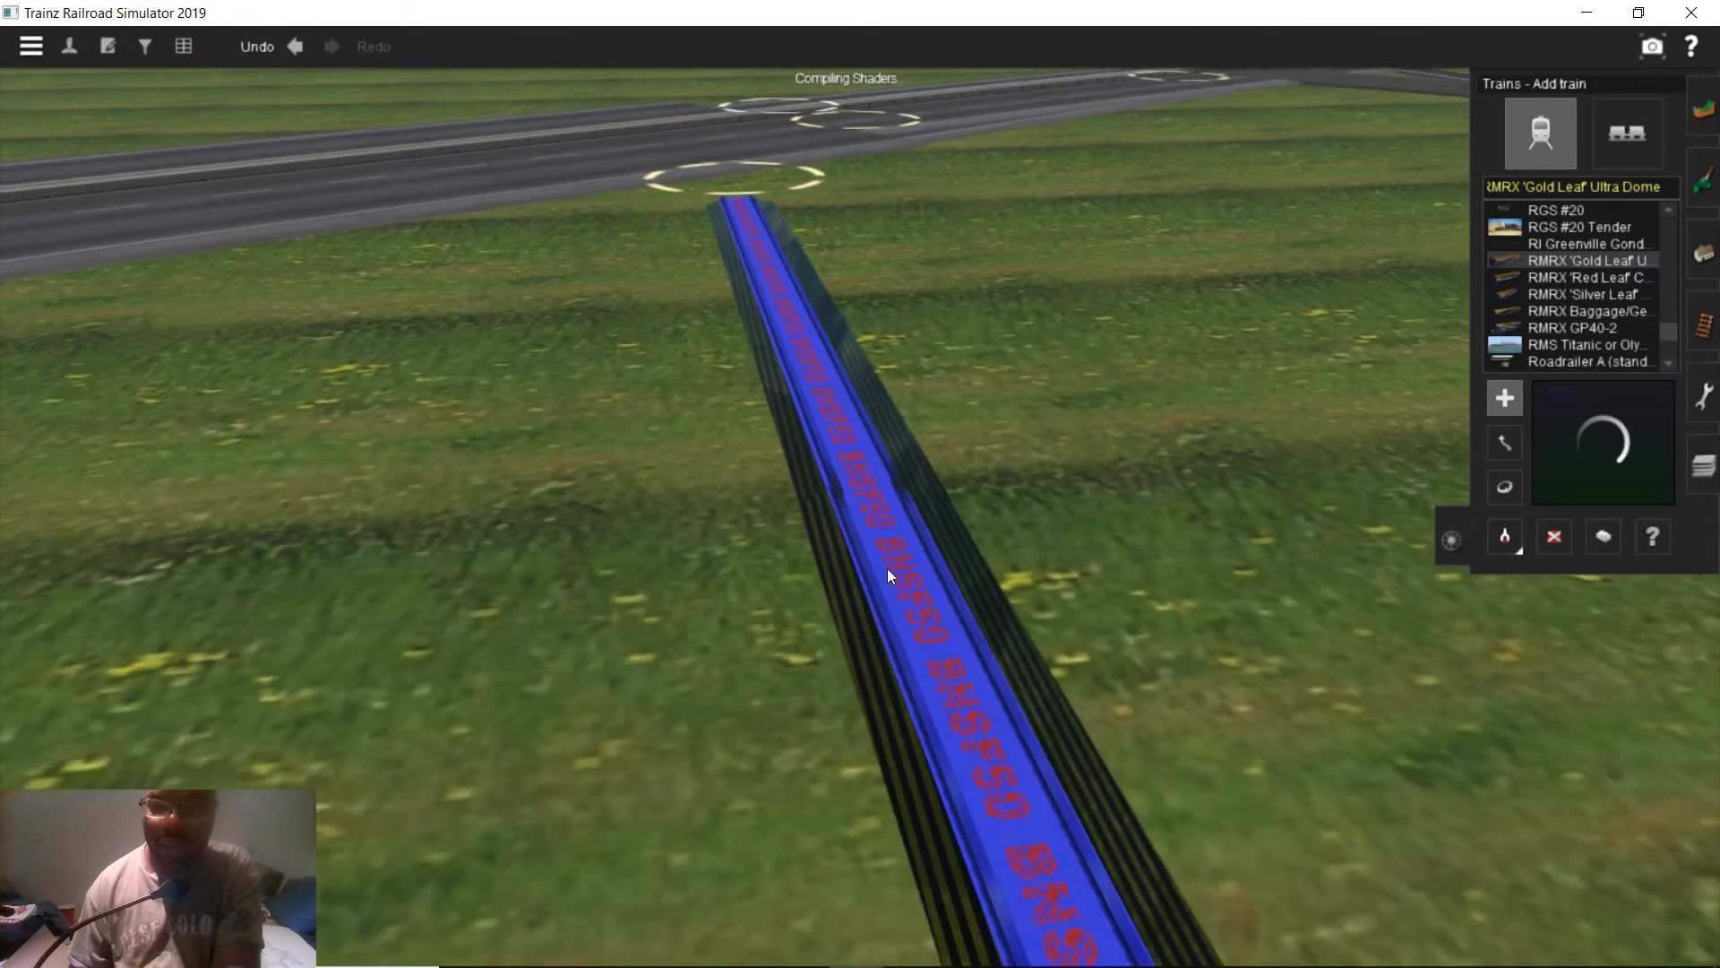
right_click(887, 568)
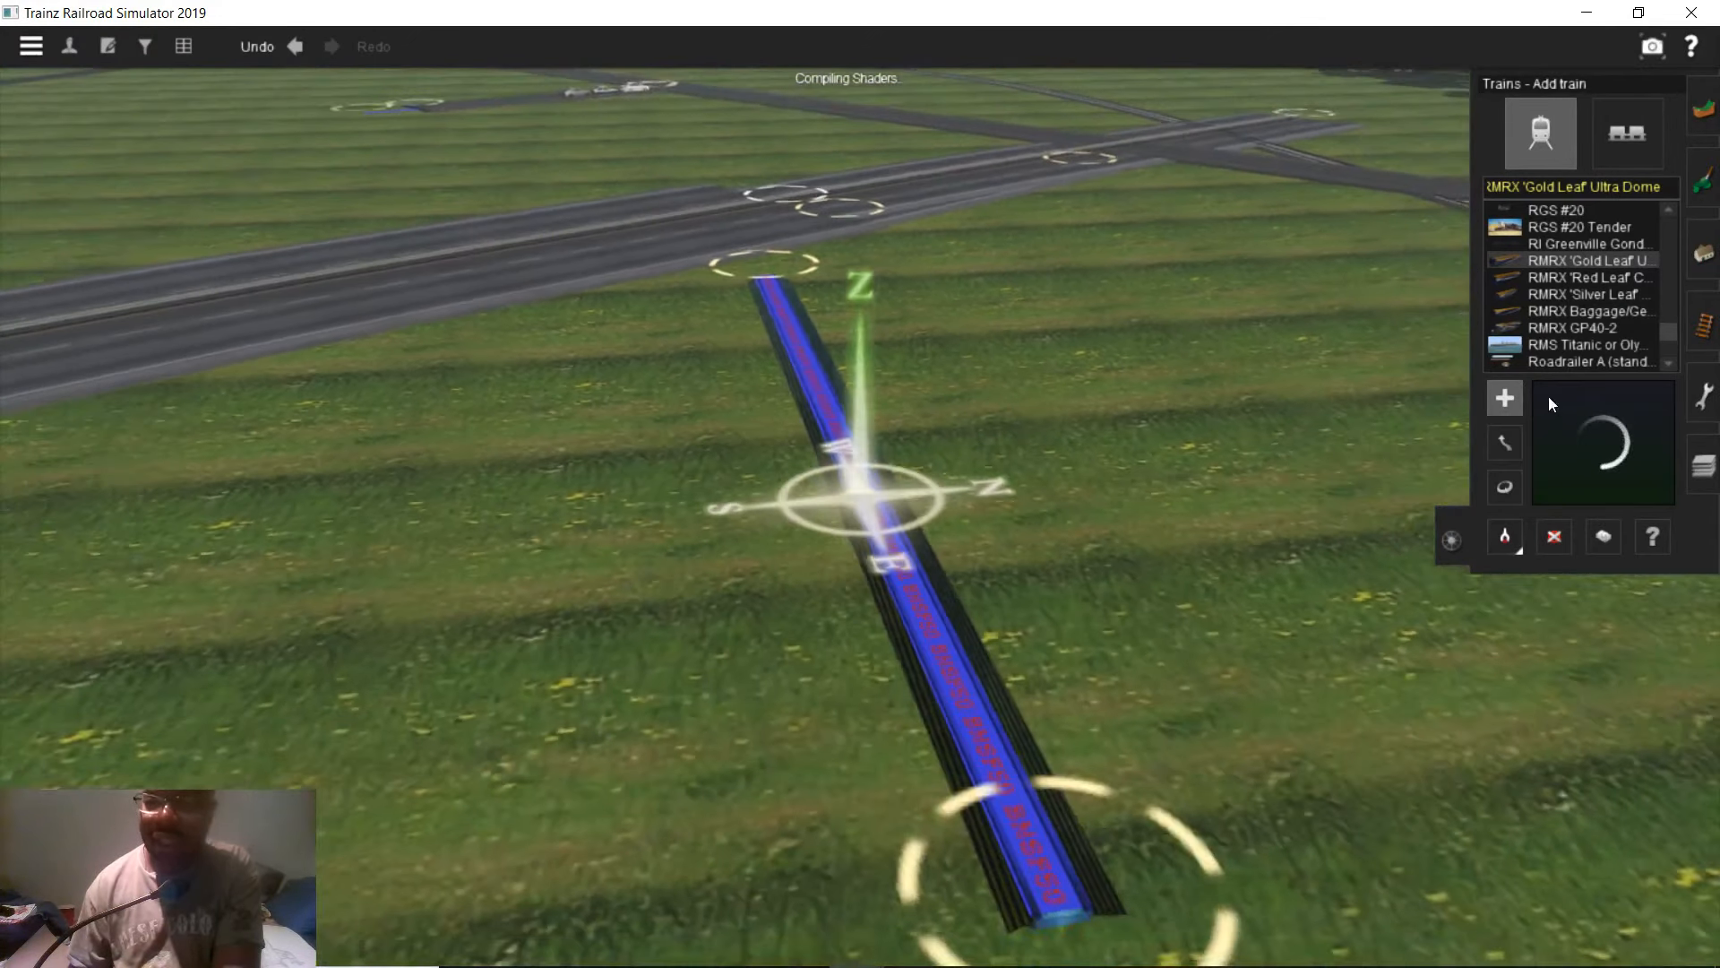
- Browse the rolling stock list around the reefer cars and select the Reefer Mechanical 57 ft RMDX DES
scroll(1567, 323, up, 2)
scroll(1568, 296, up, 3)
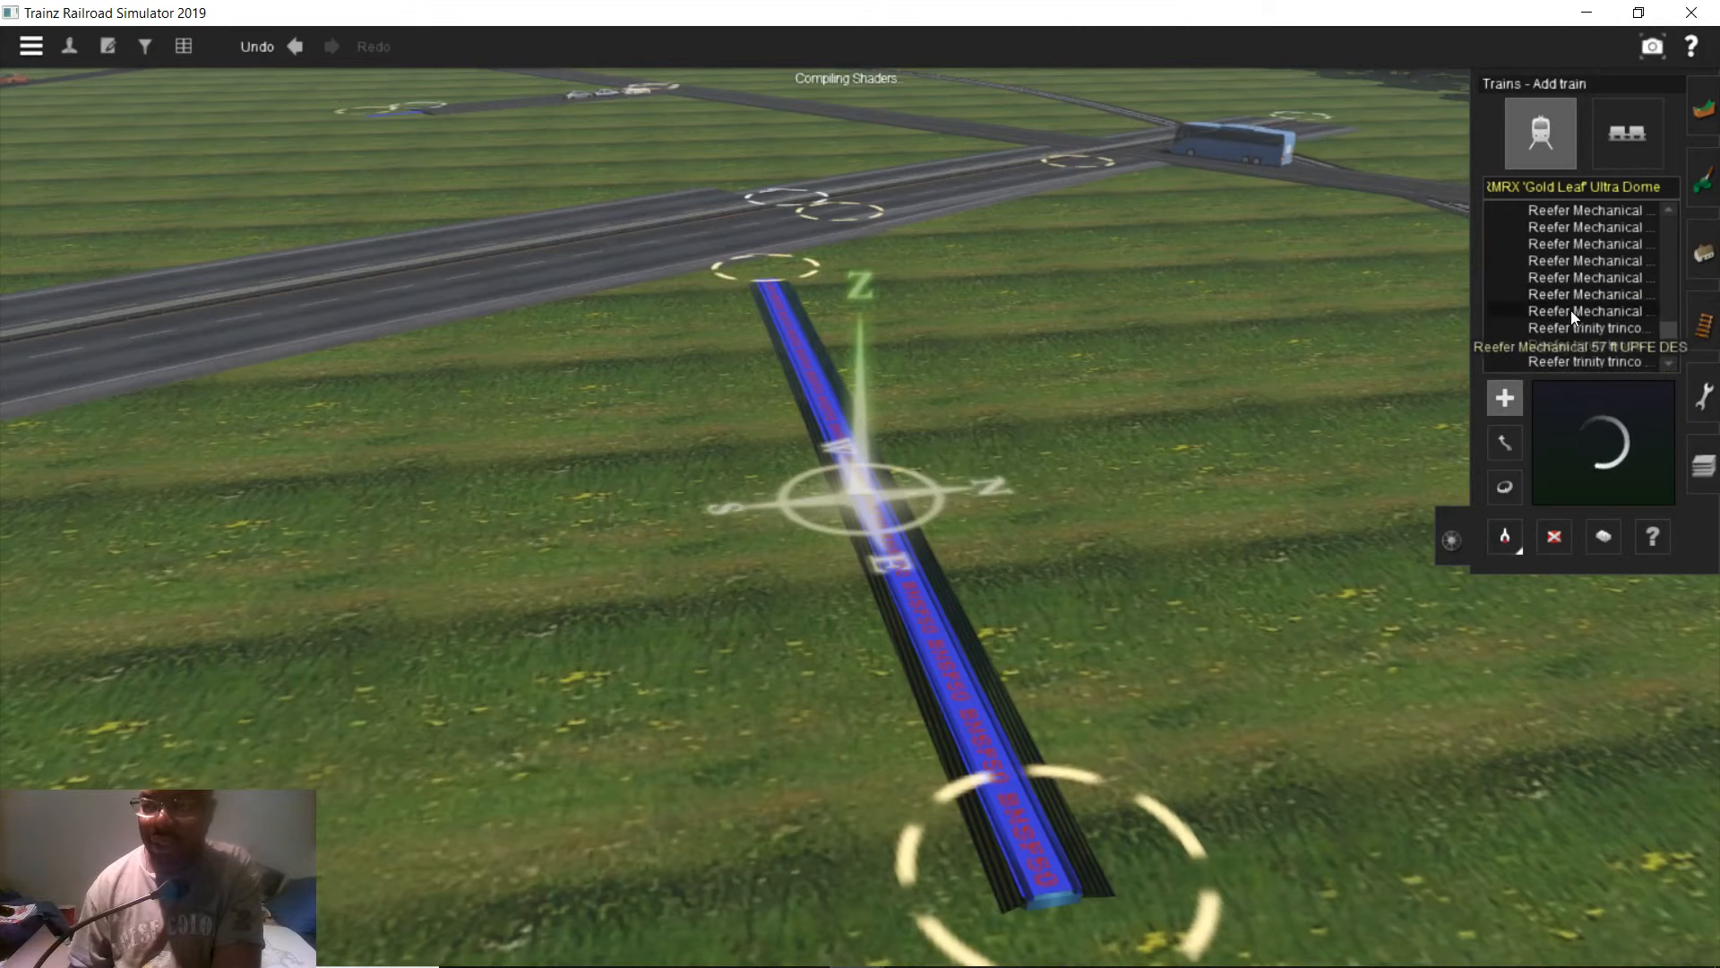
scroll(1563, 321, down, 5)
scroll(1568, 278, up, 5)
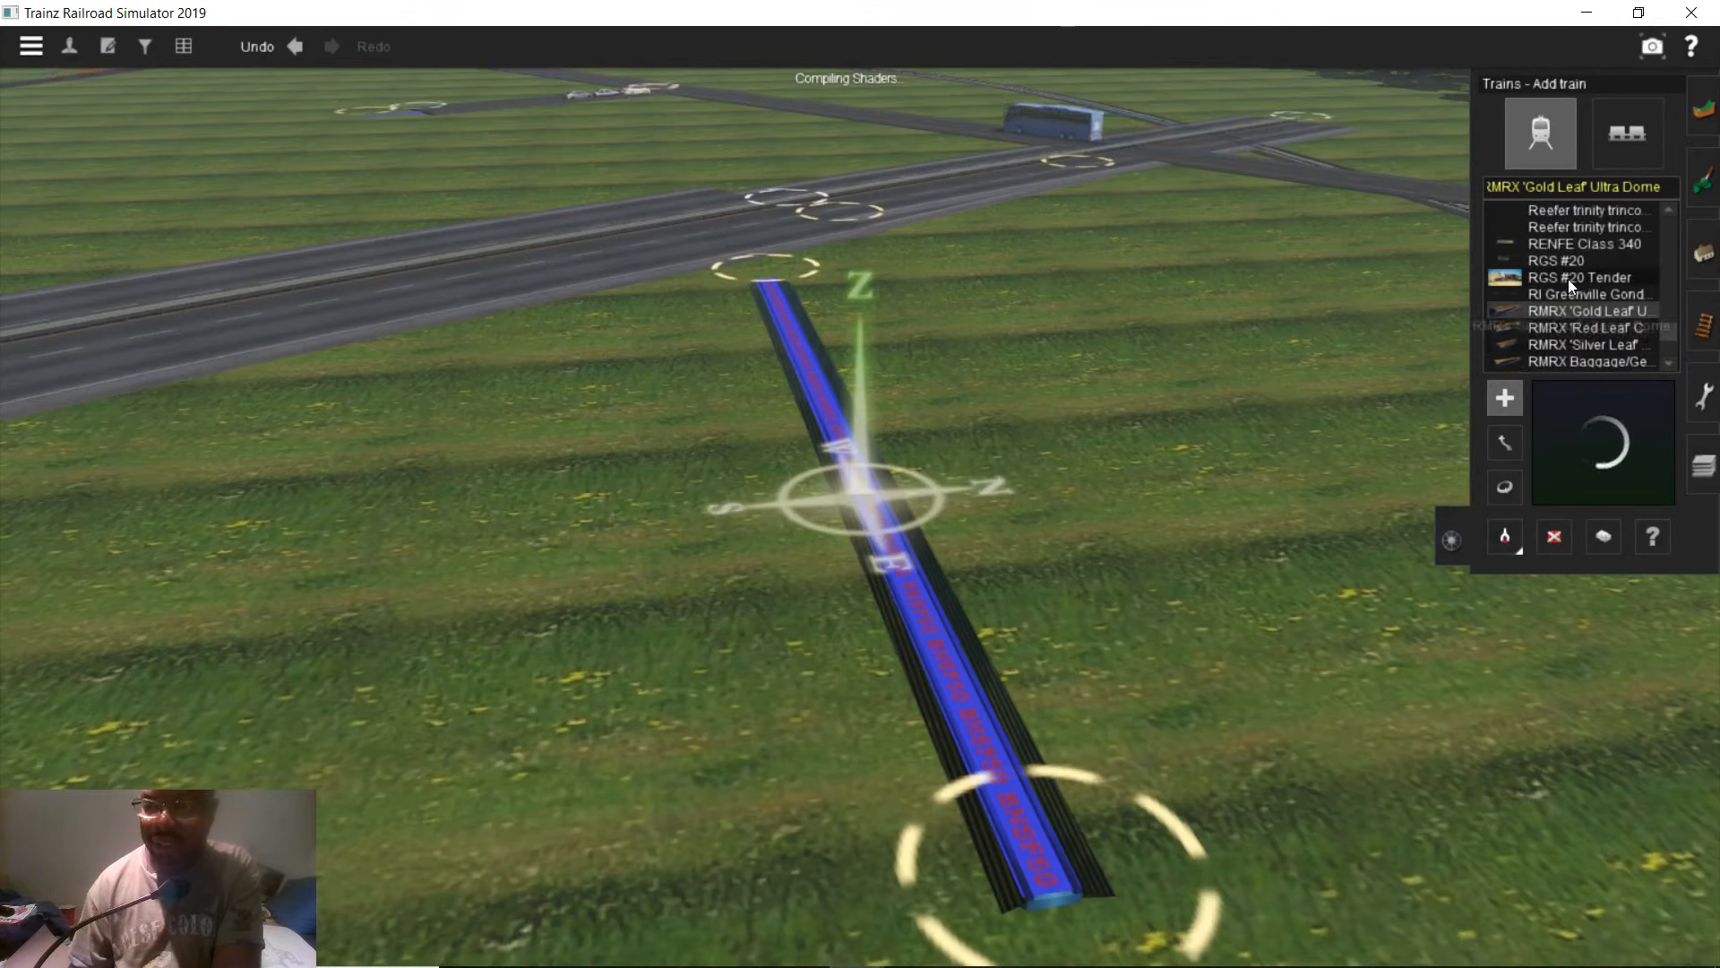
click(1568, 277)
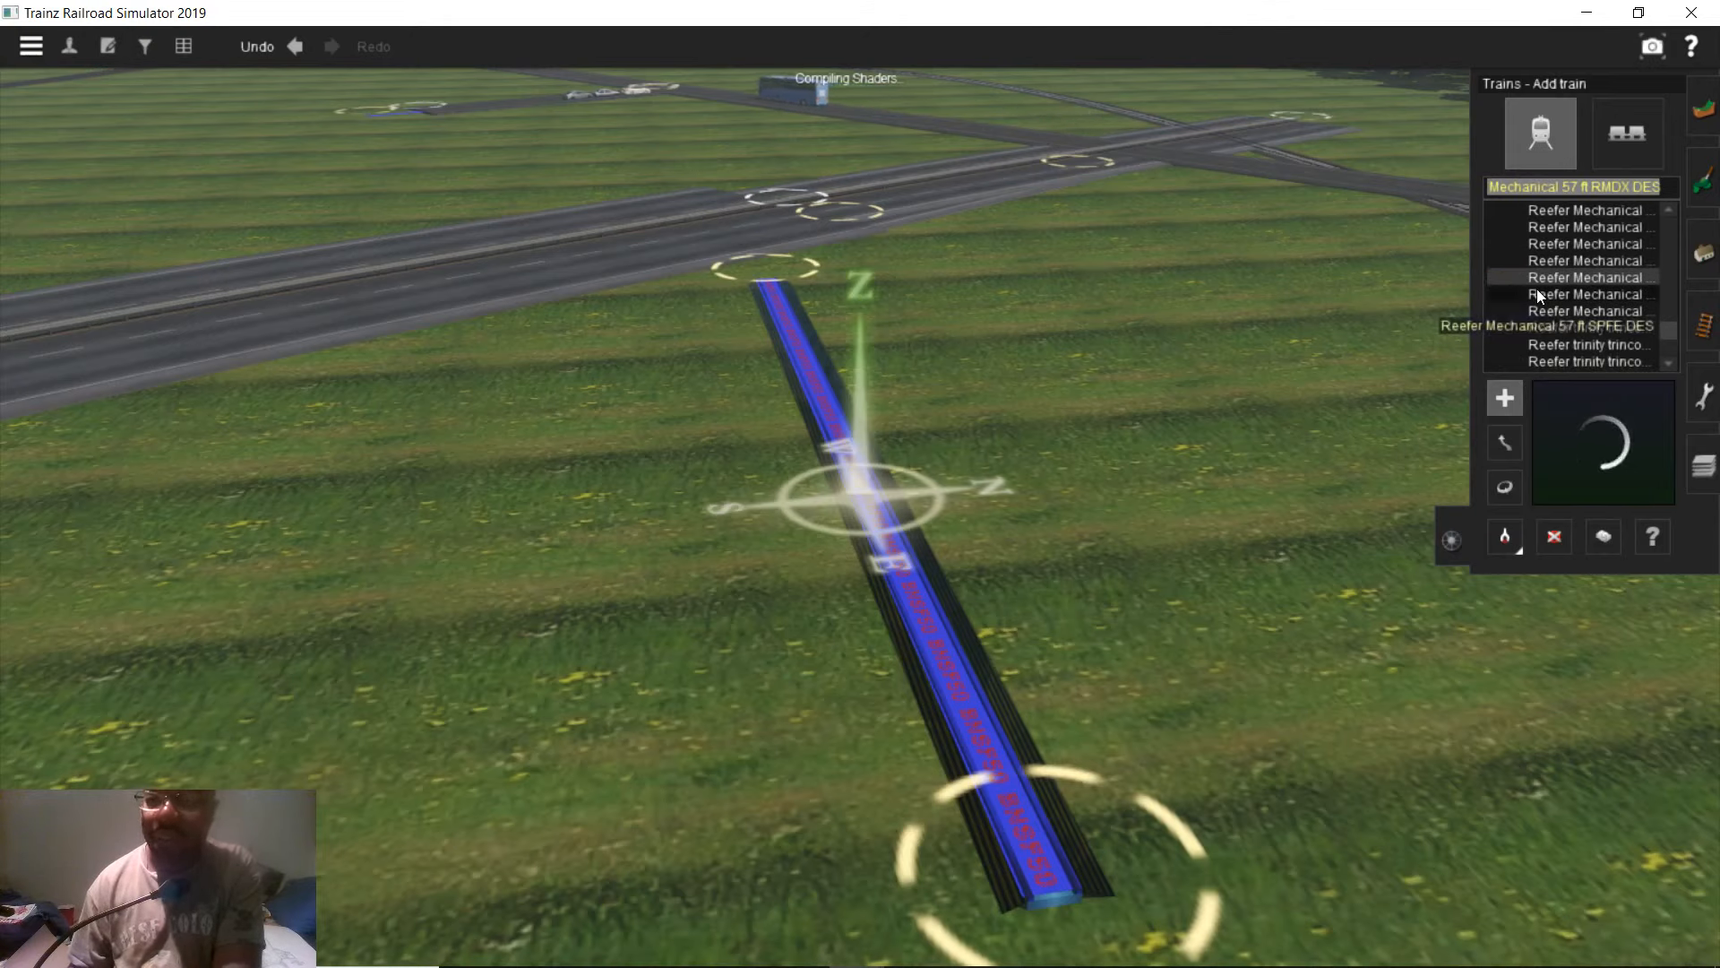
scroll(1535, 283, up, 1)
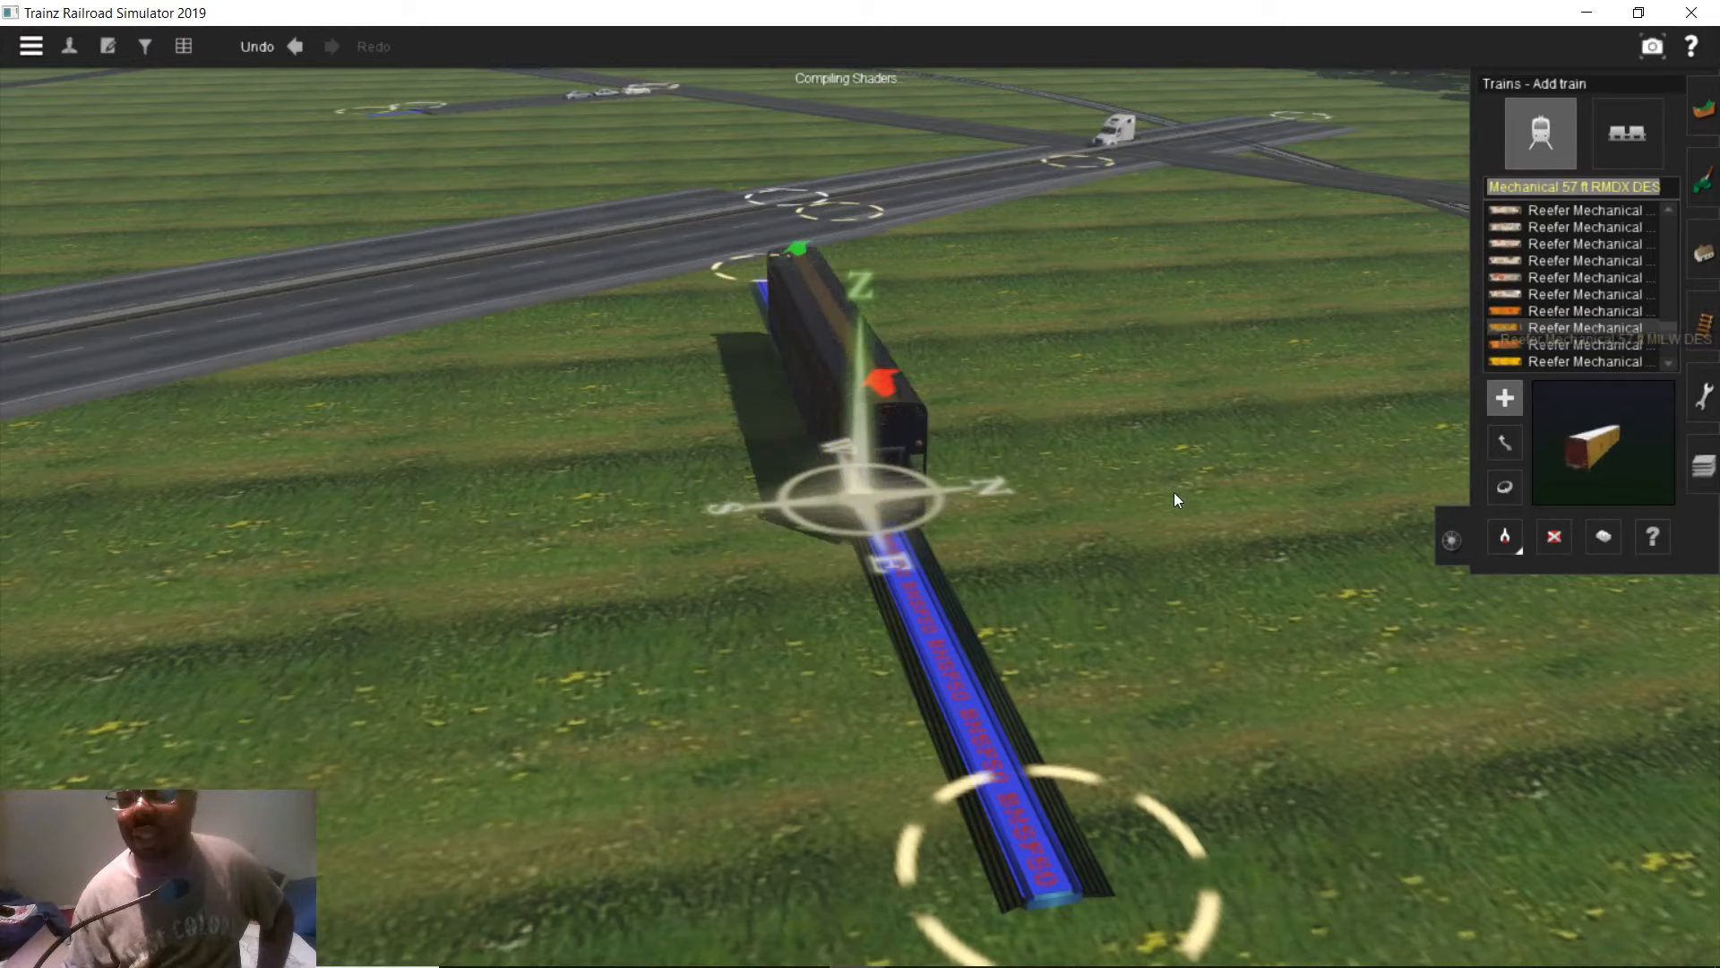
- Examine how the Ultra Dome car and its wheels sit on the futuristic track from the sides, ends and underneath
key(Left)
key(Left)
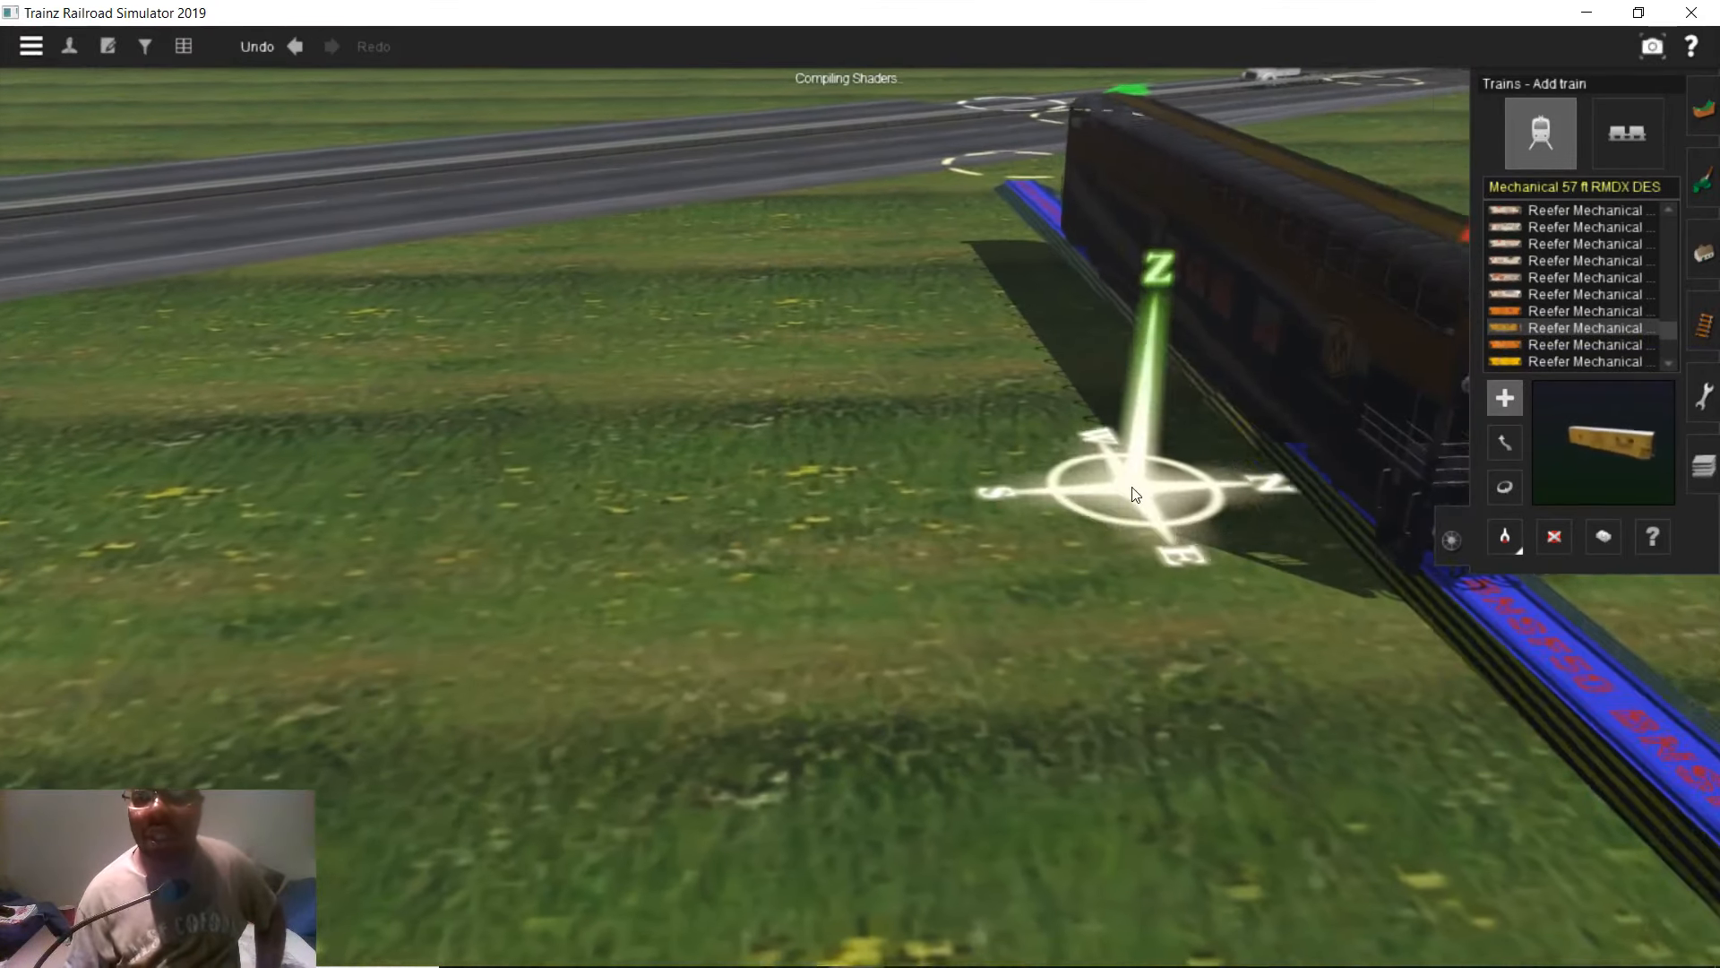
key(Left)
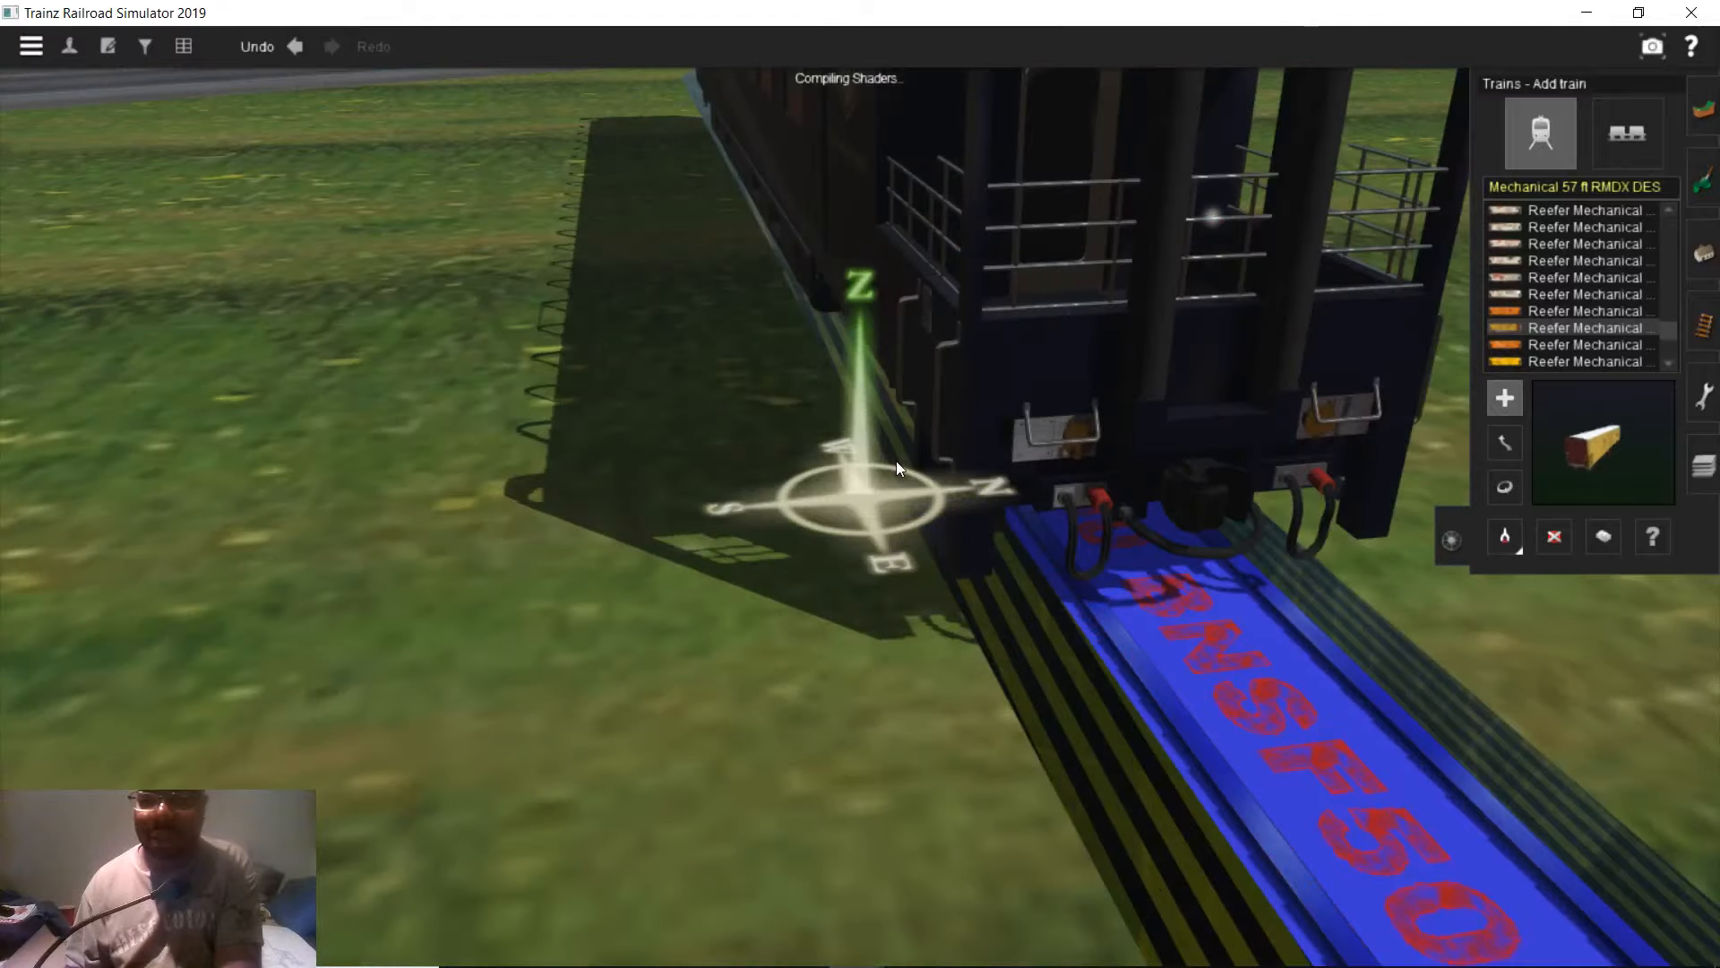
key(Left)
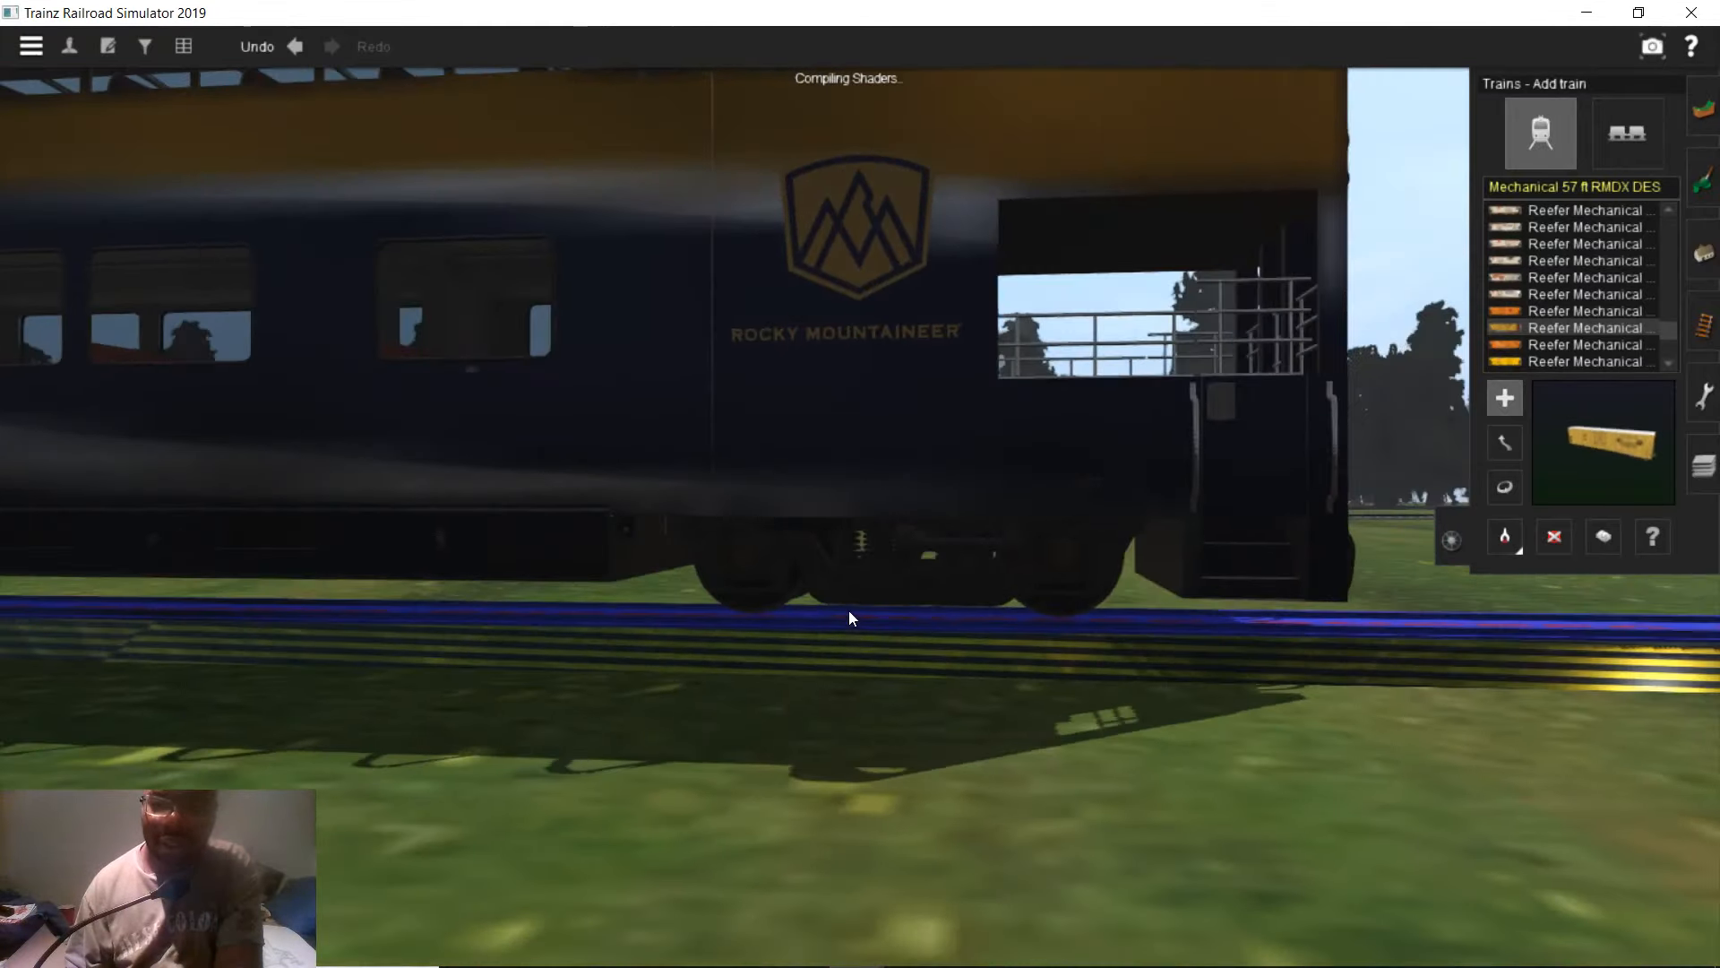
key(Left)
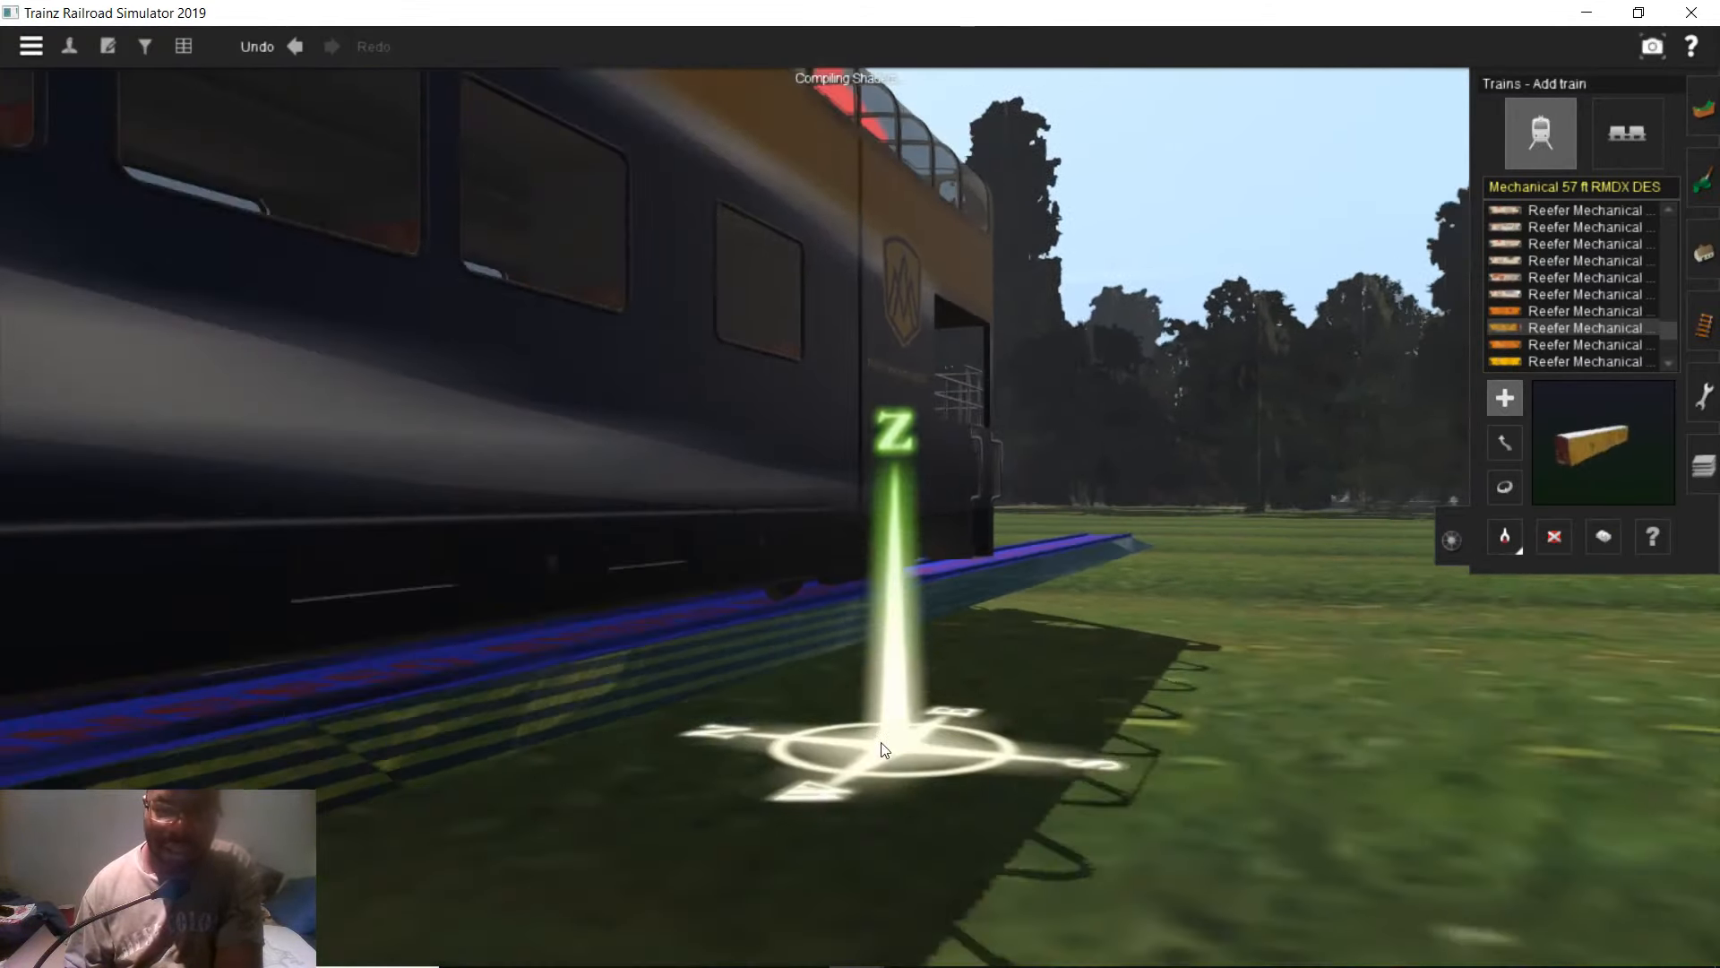
key(Left)
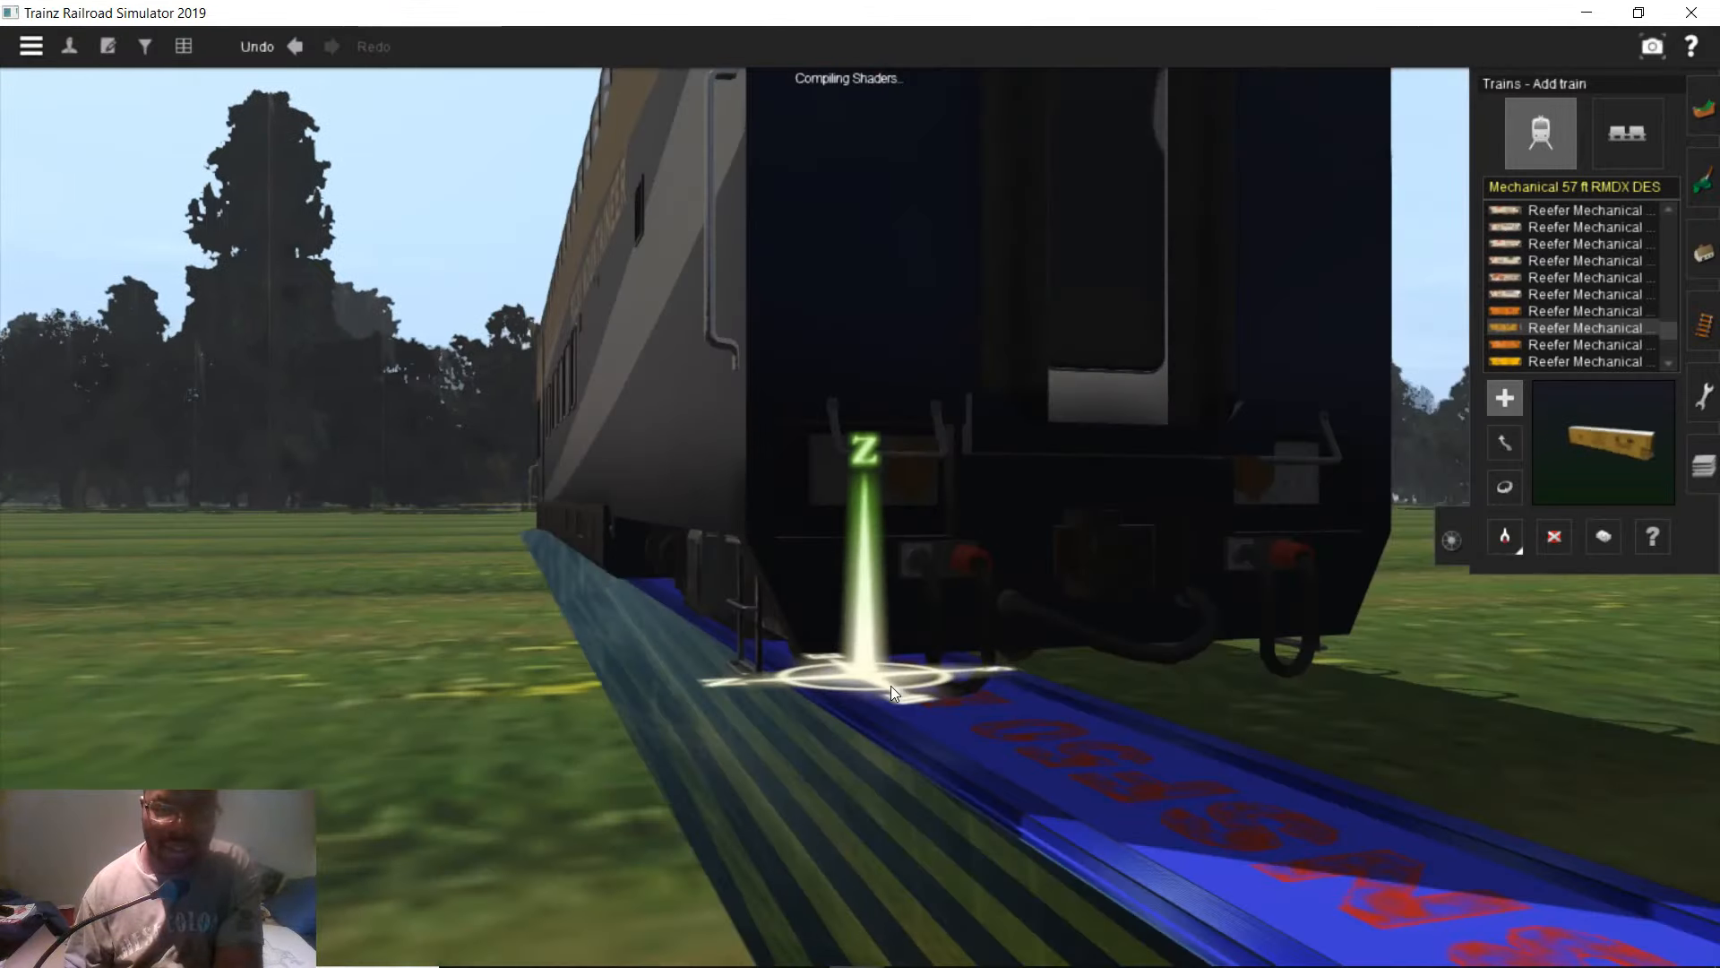
scroll(873, 631, up, 3)
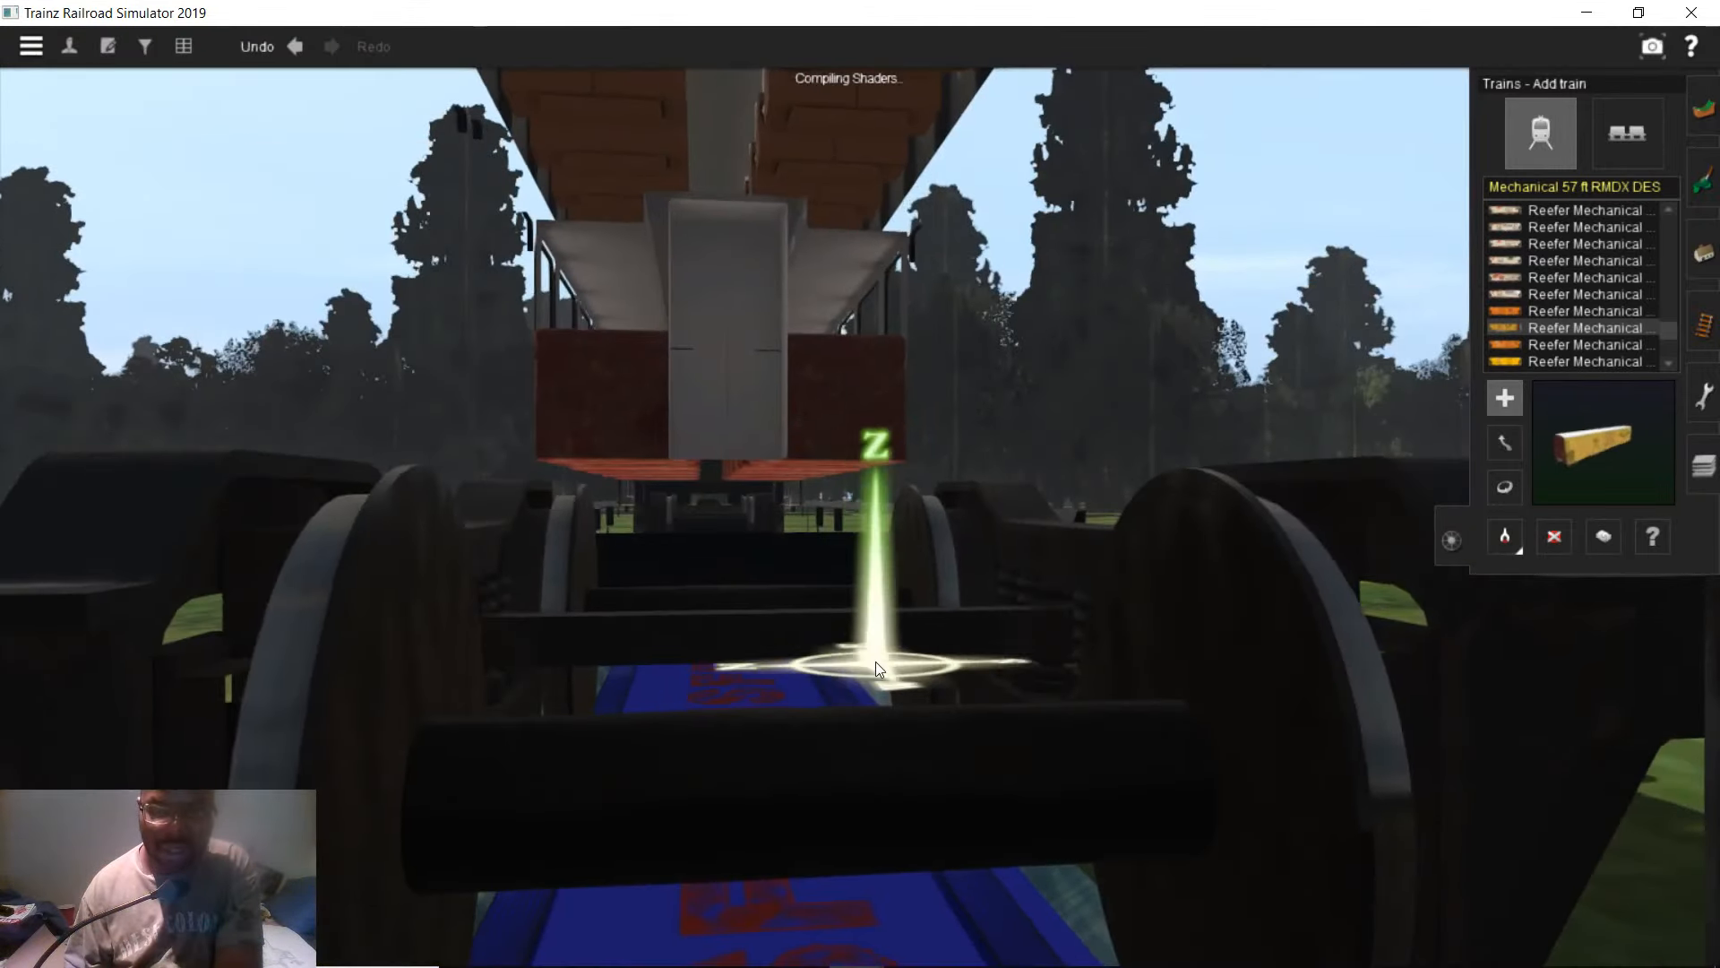
scroll(868, 667, down, 3)
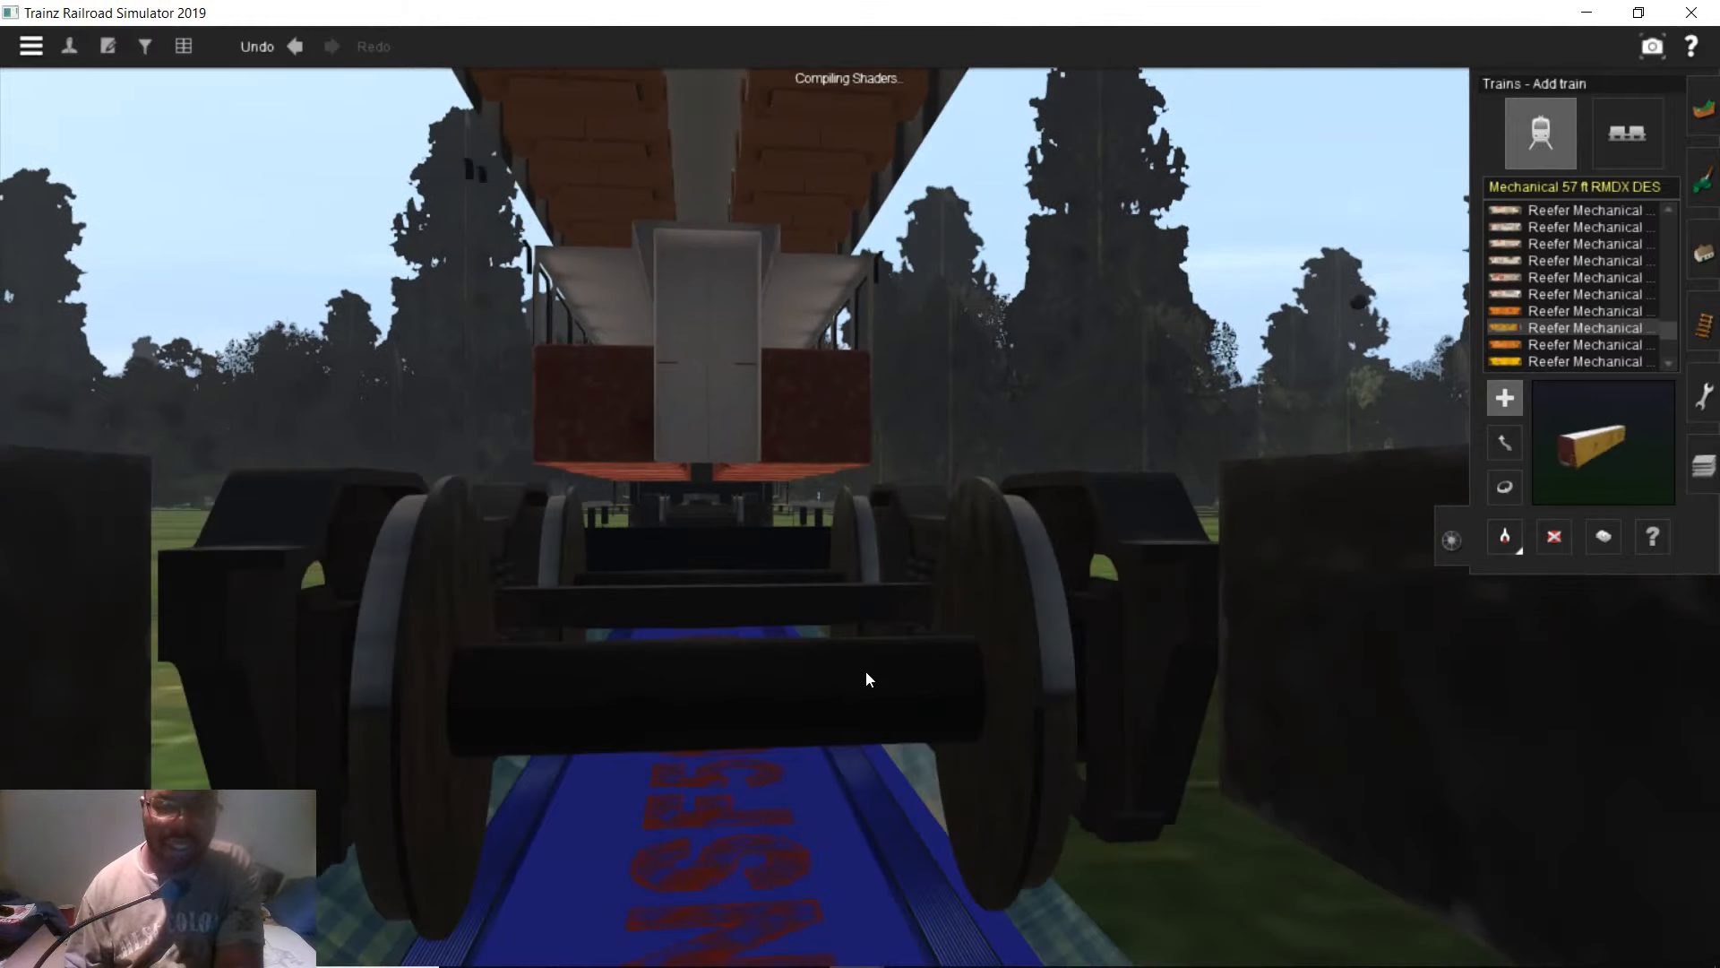
key(Right)
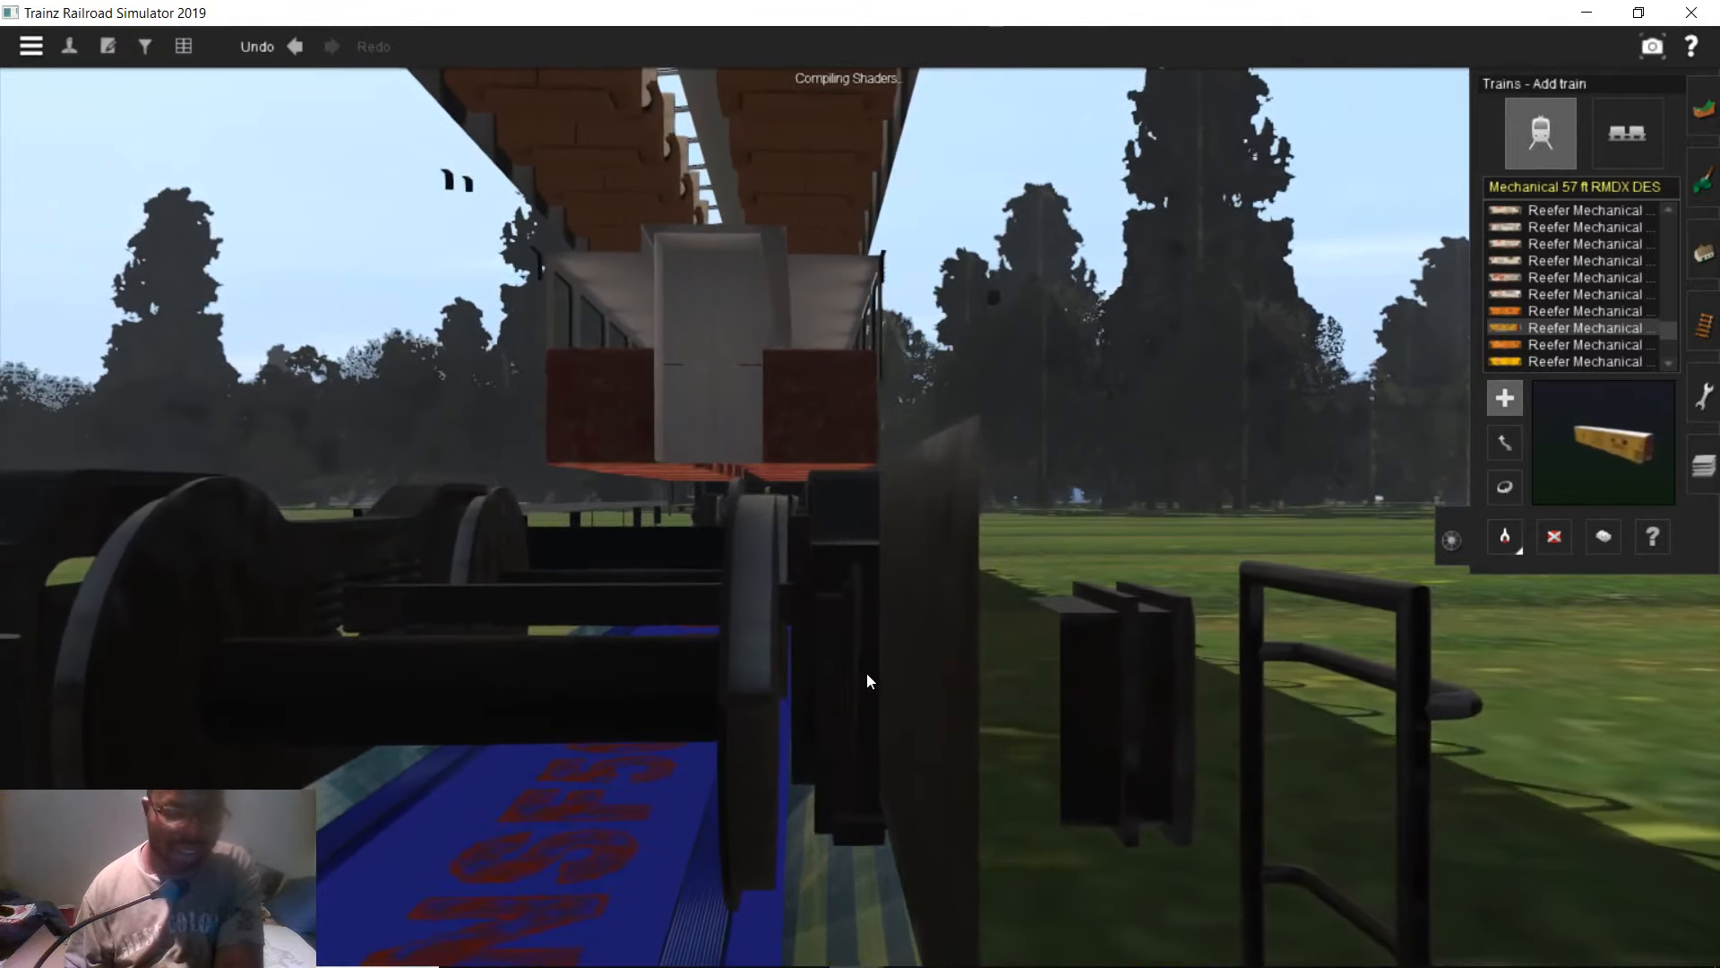
key(Right)
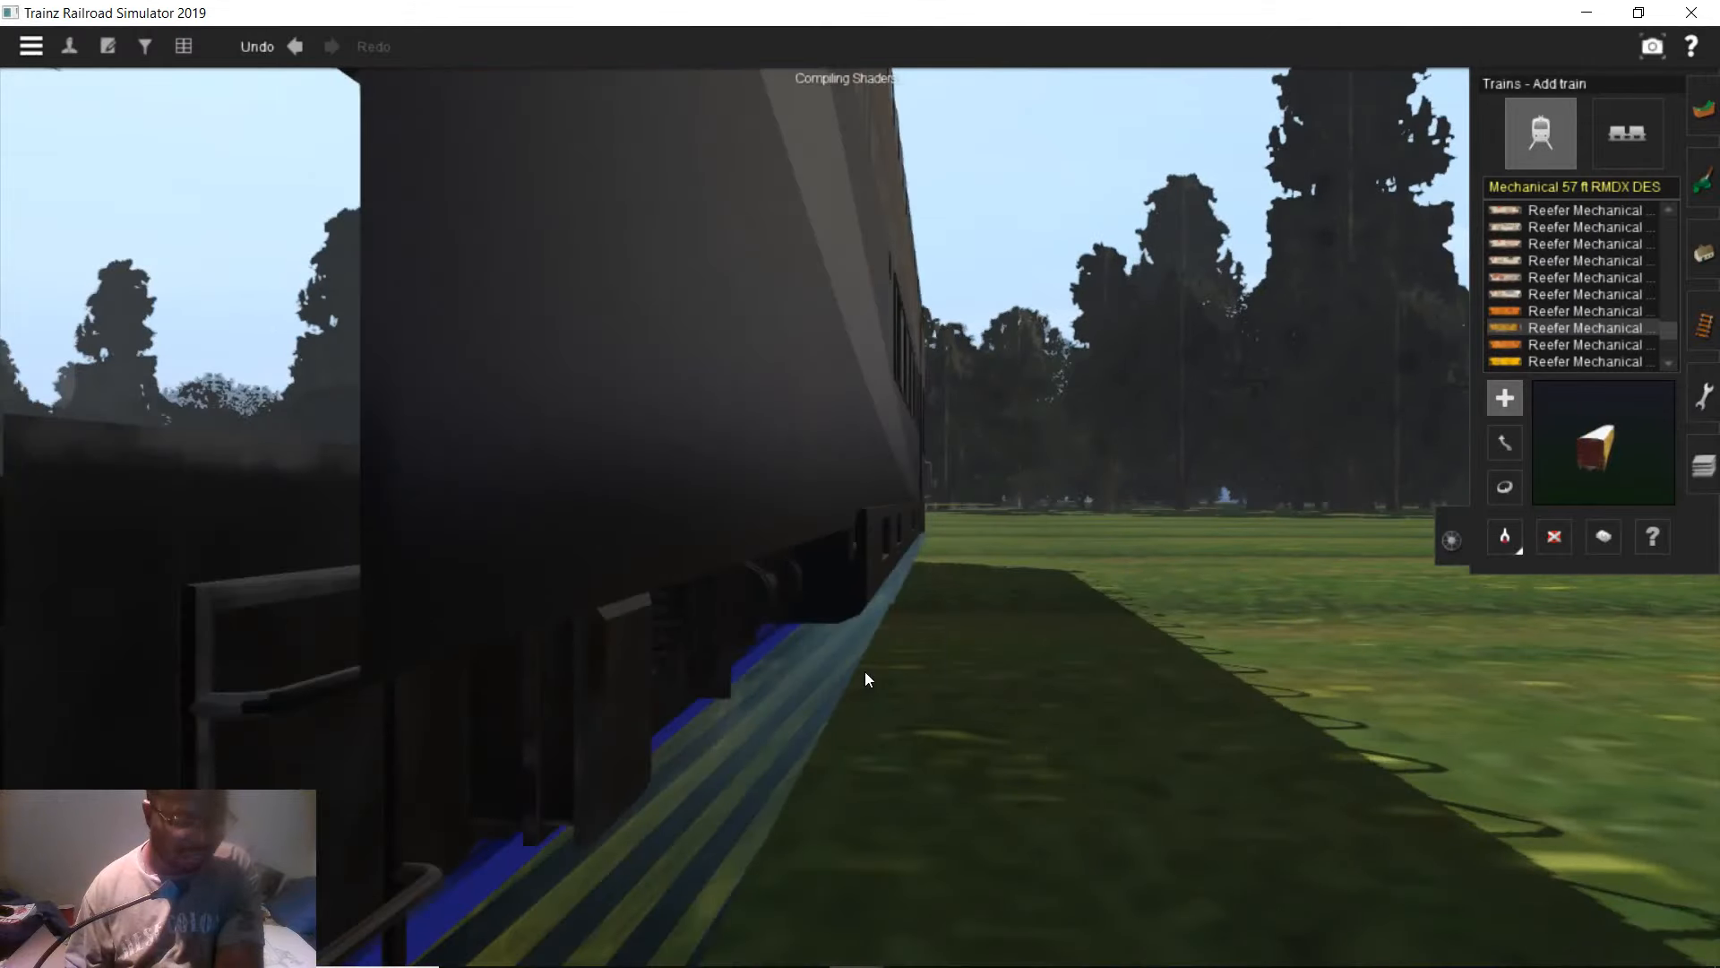
key(Right)
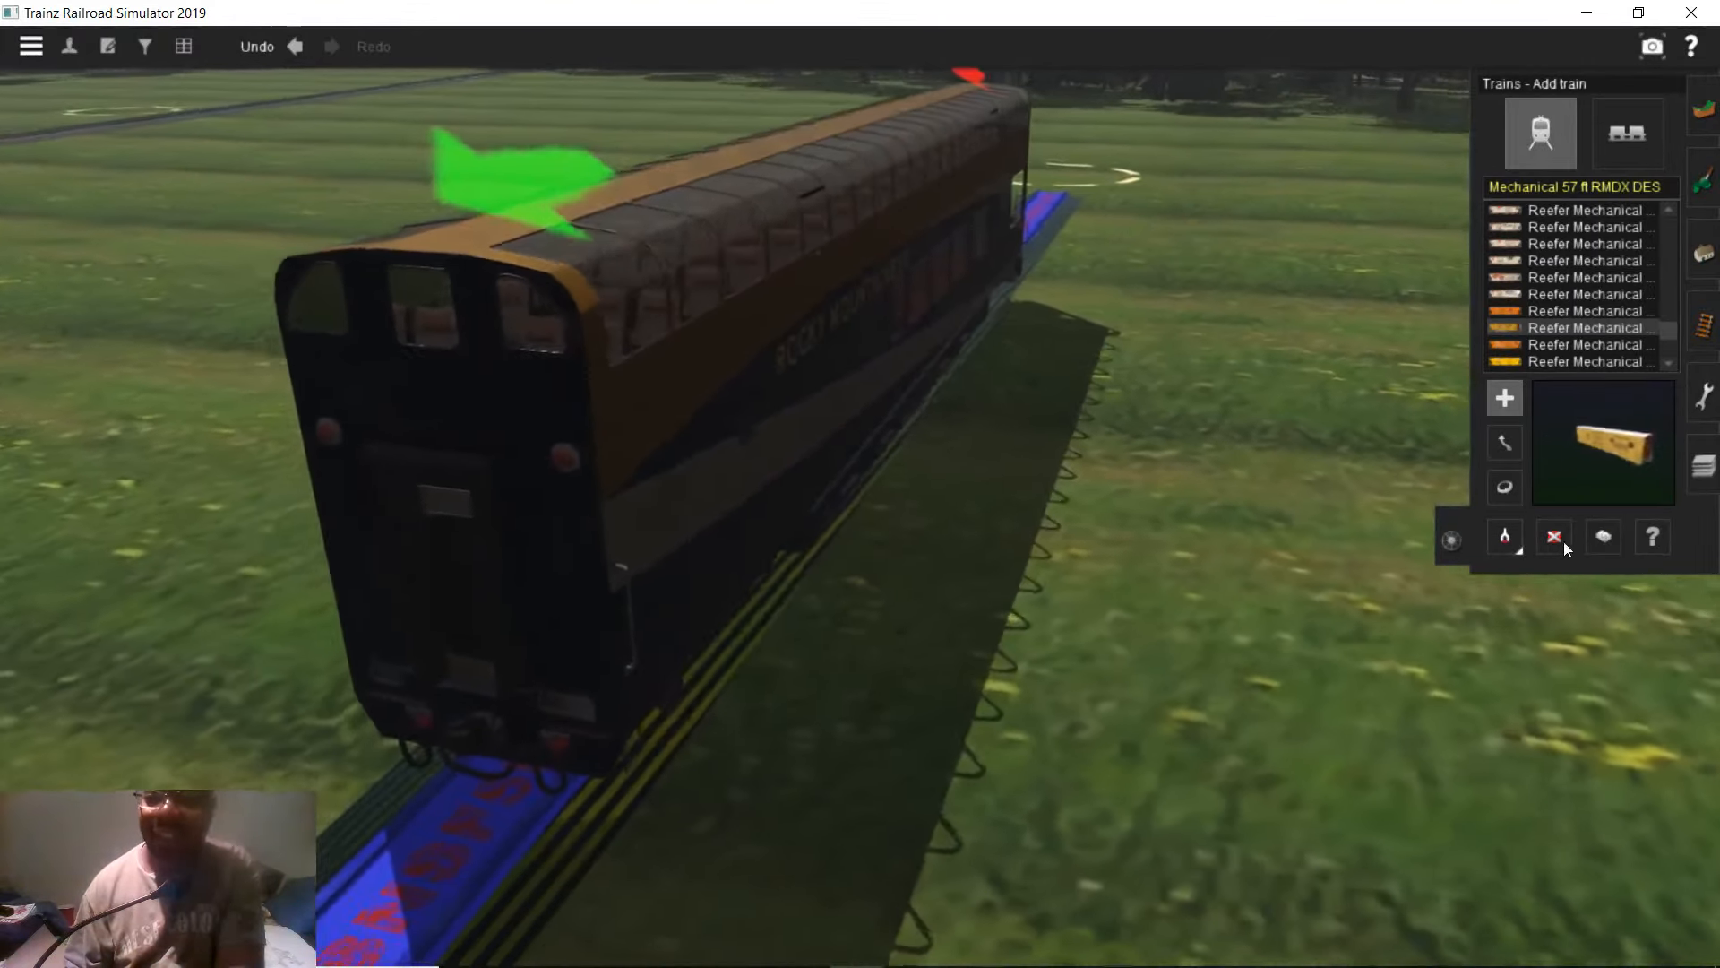
- Delete the Ultra Dome car and the invisible track laid over the futuristic track
click(1557, 537)
click(779, 472)
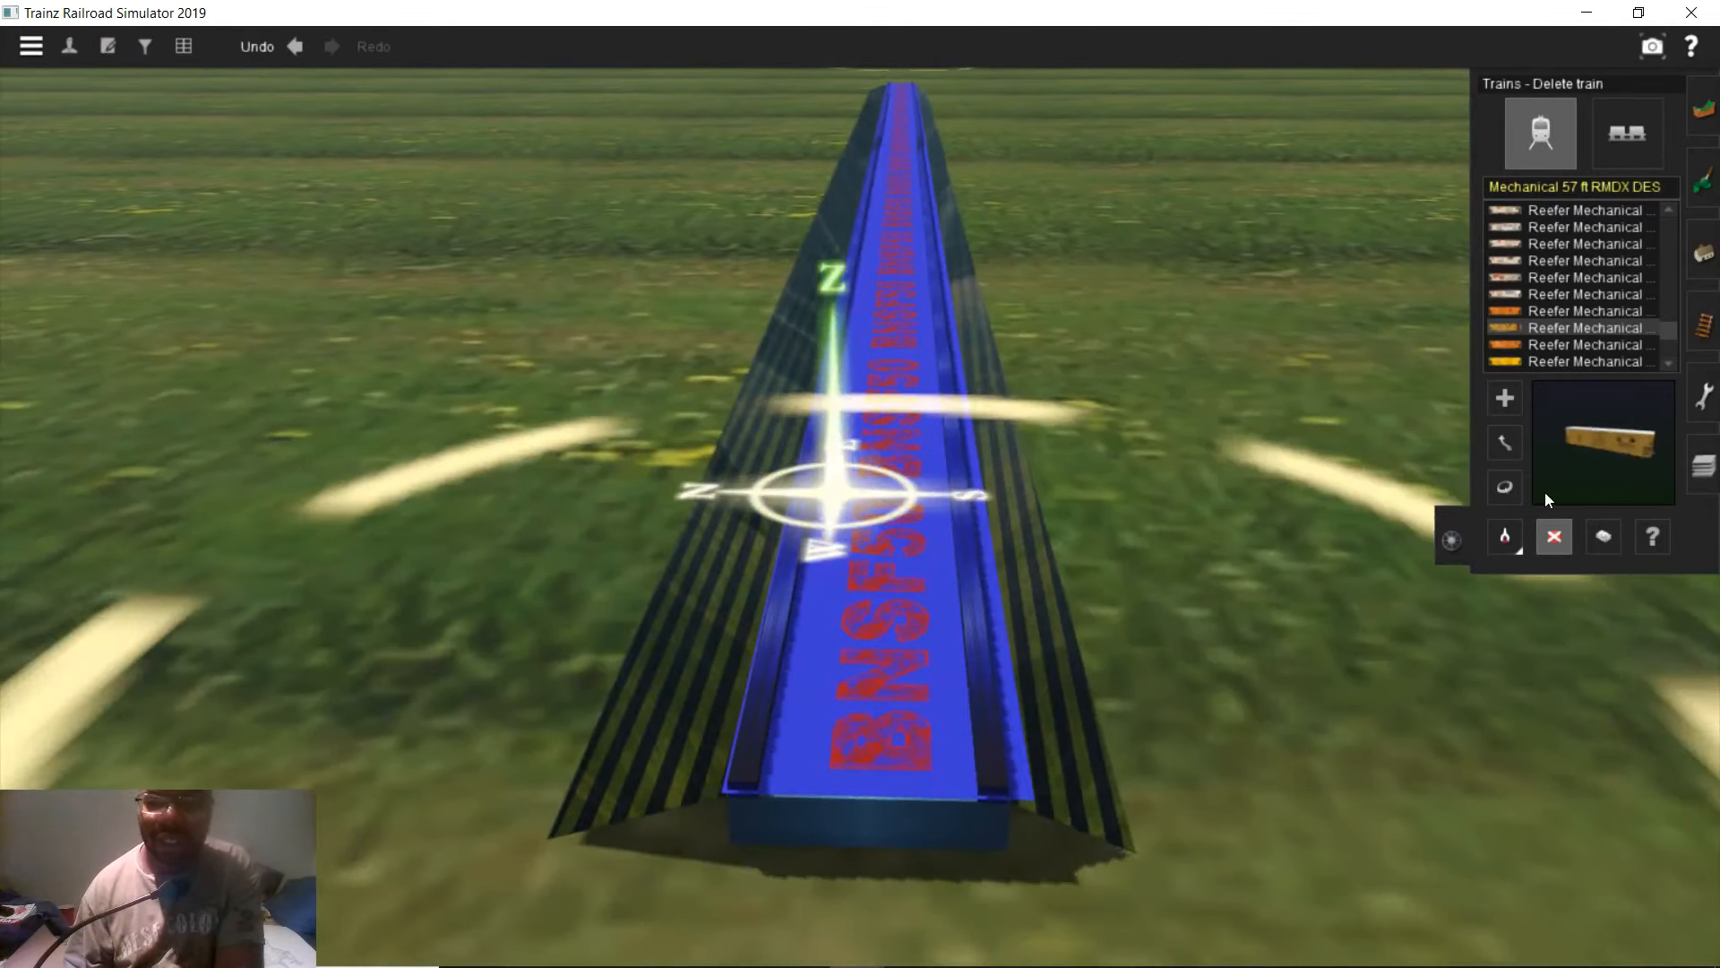
click(1704, 324)
click(1555, 513)
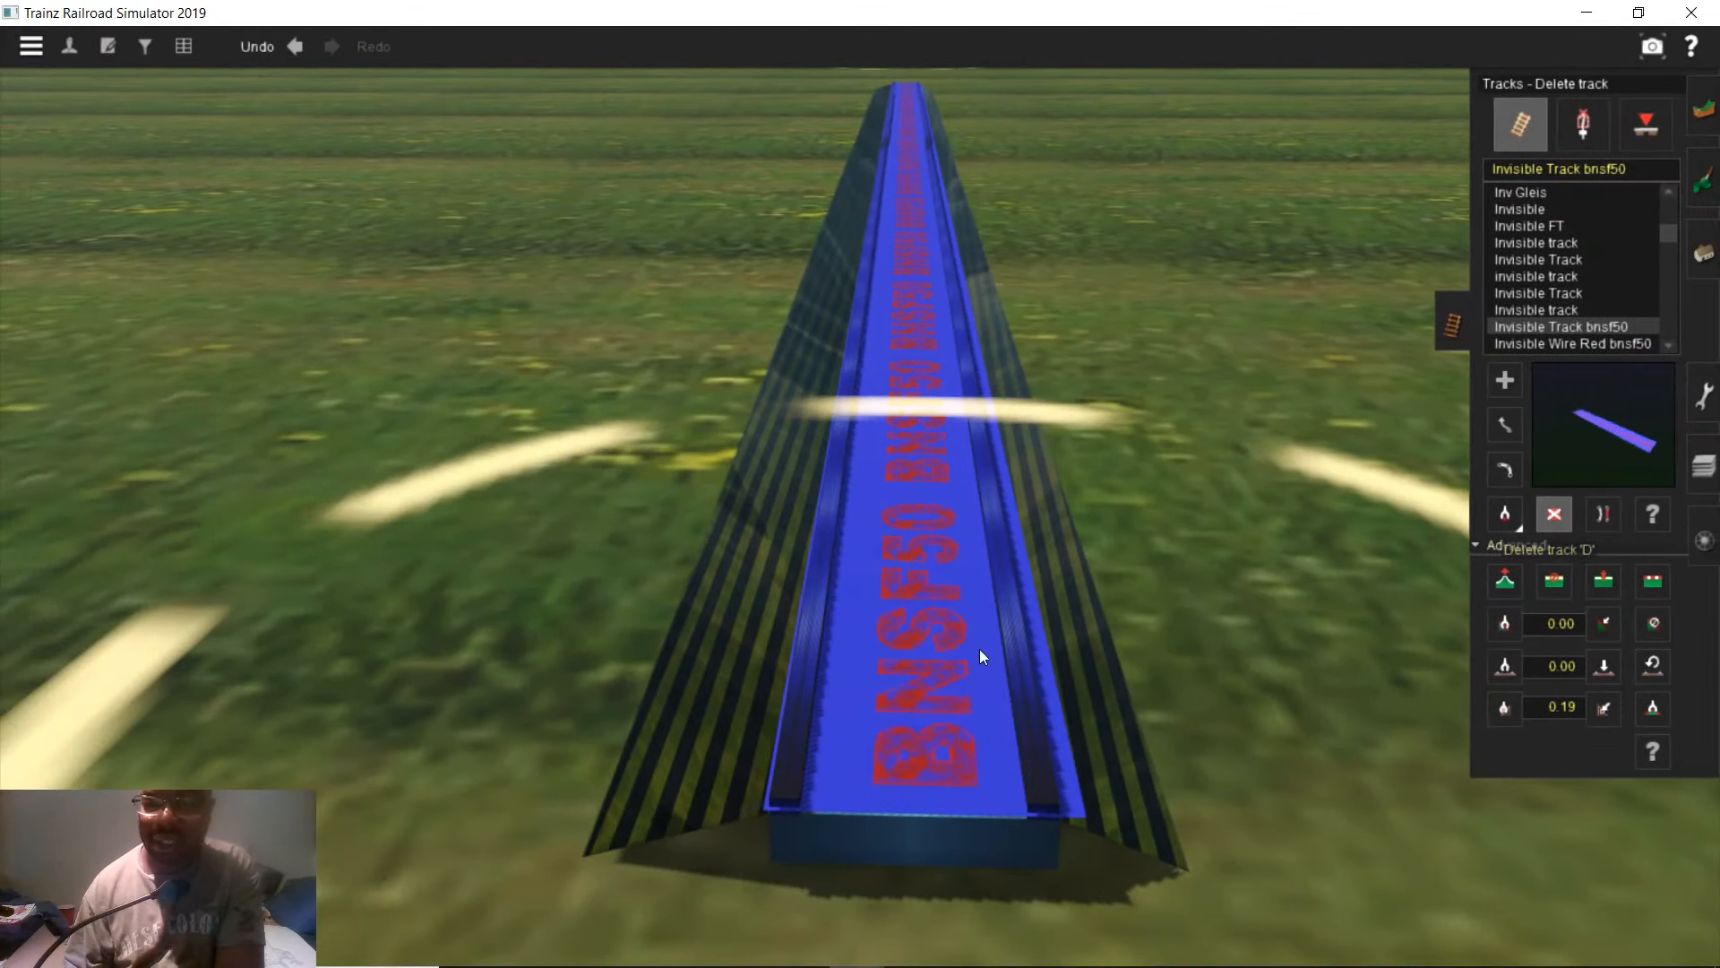
click(939, 738)
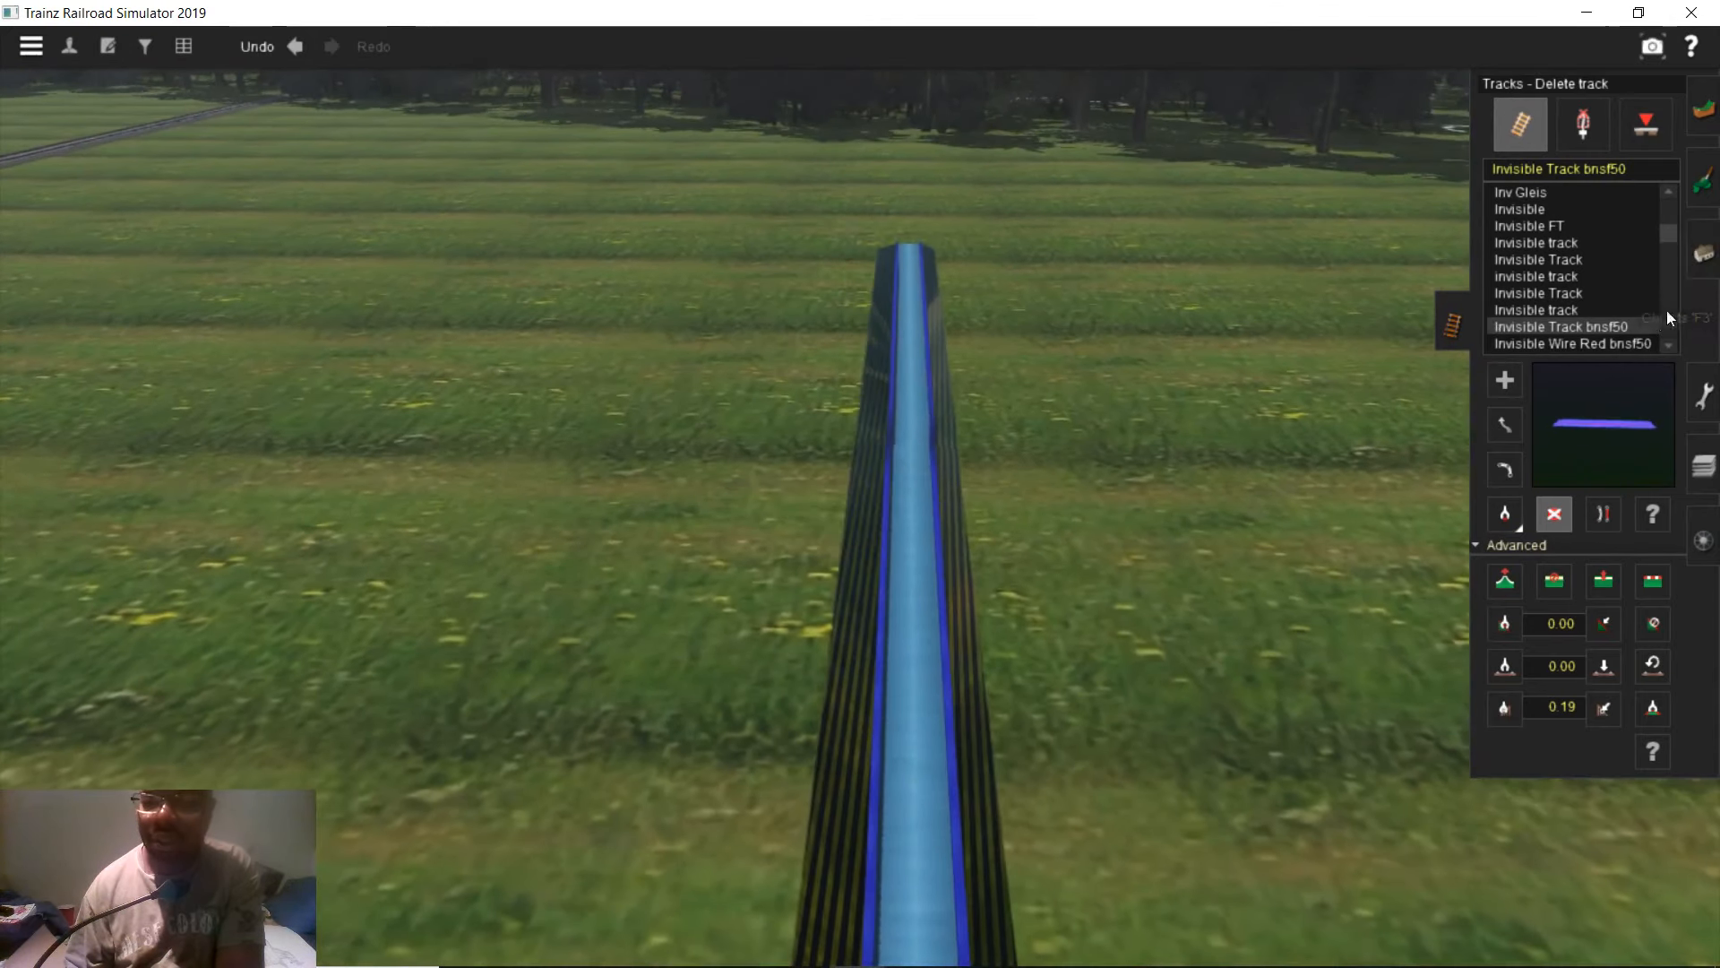
- Delete both Futeristic Track 100ft objects from the grass beside the highway
click(1705, 253)
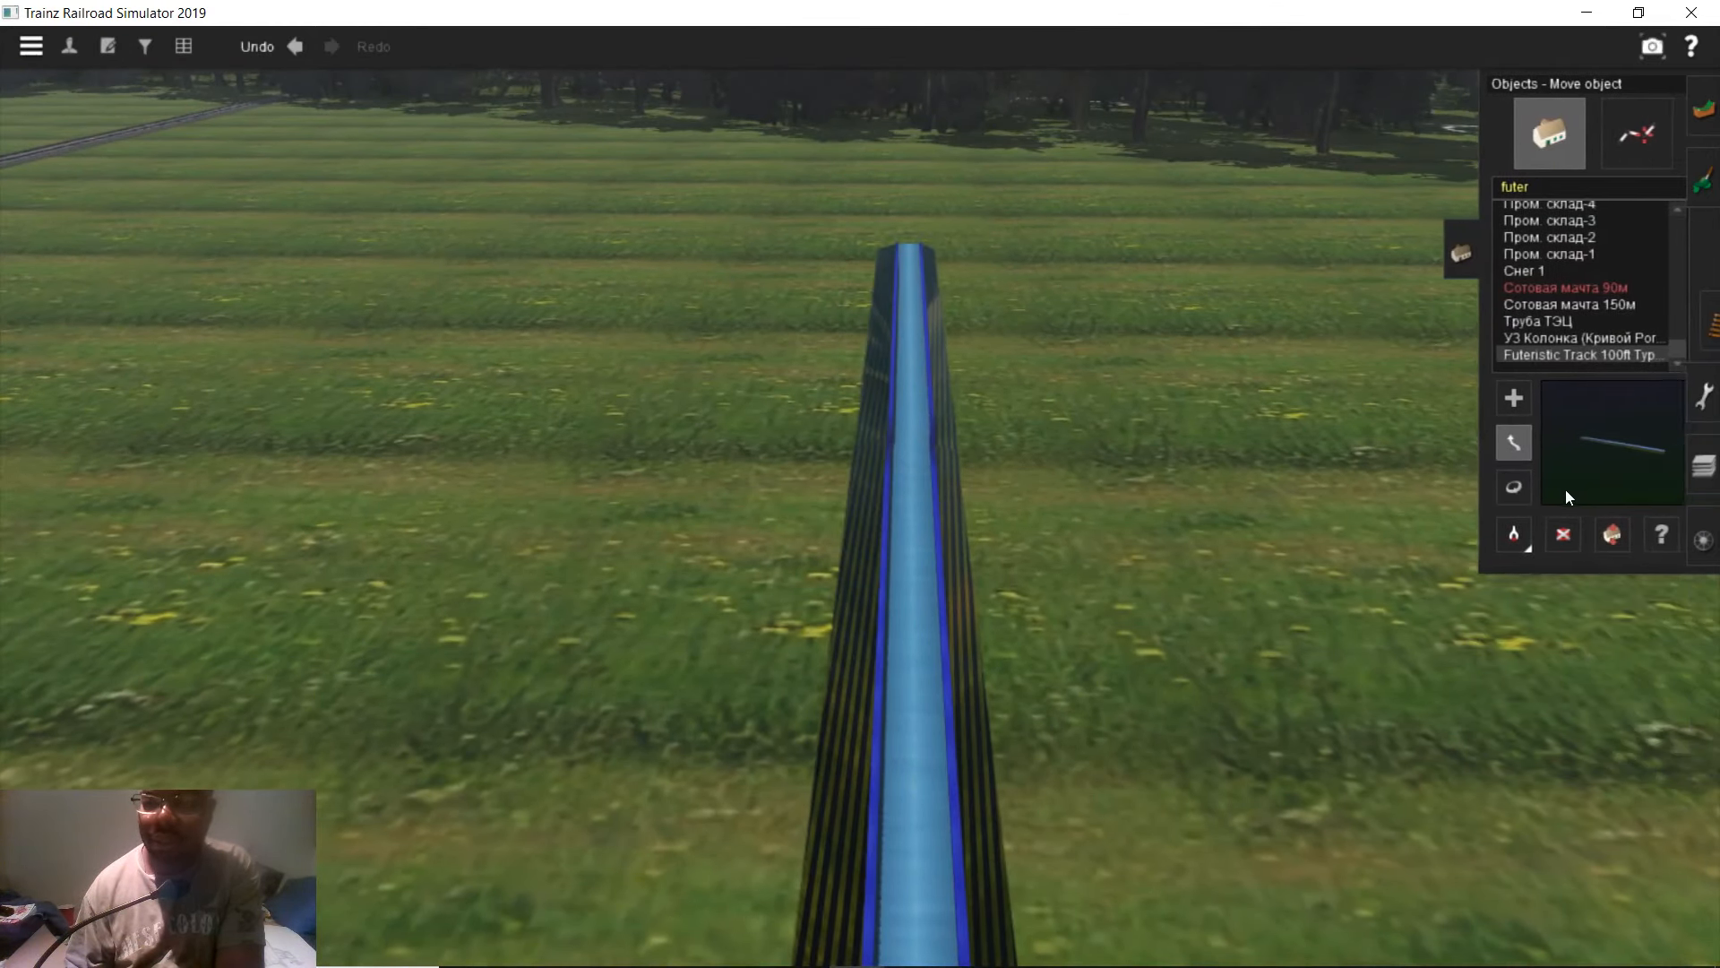
click(915, 693)
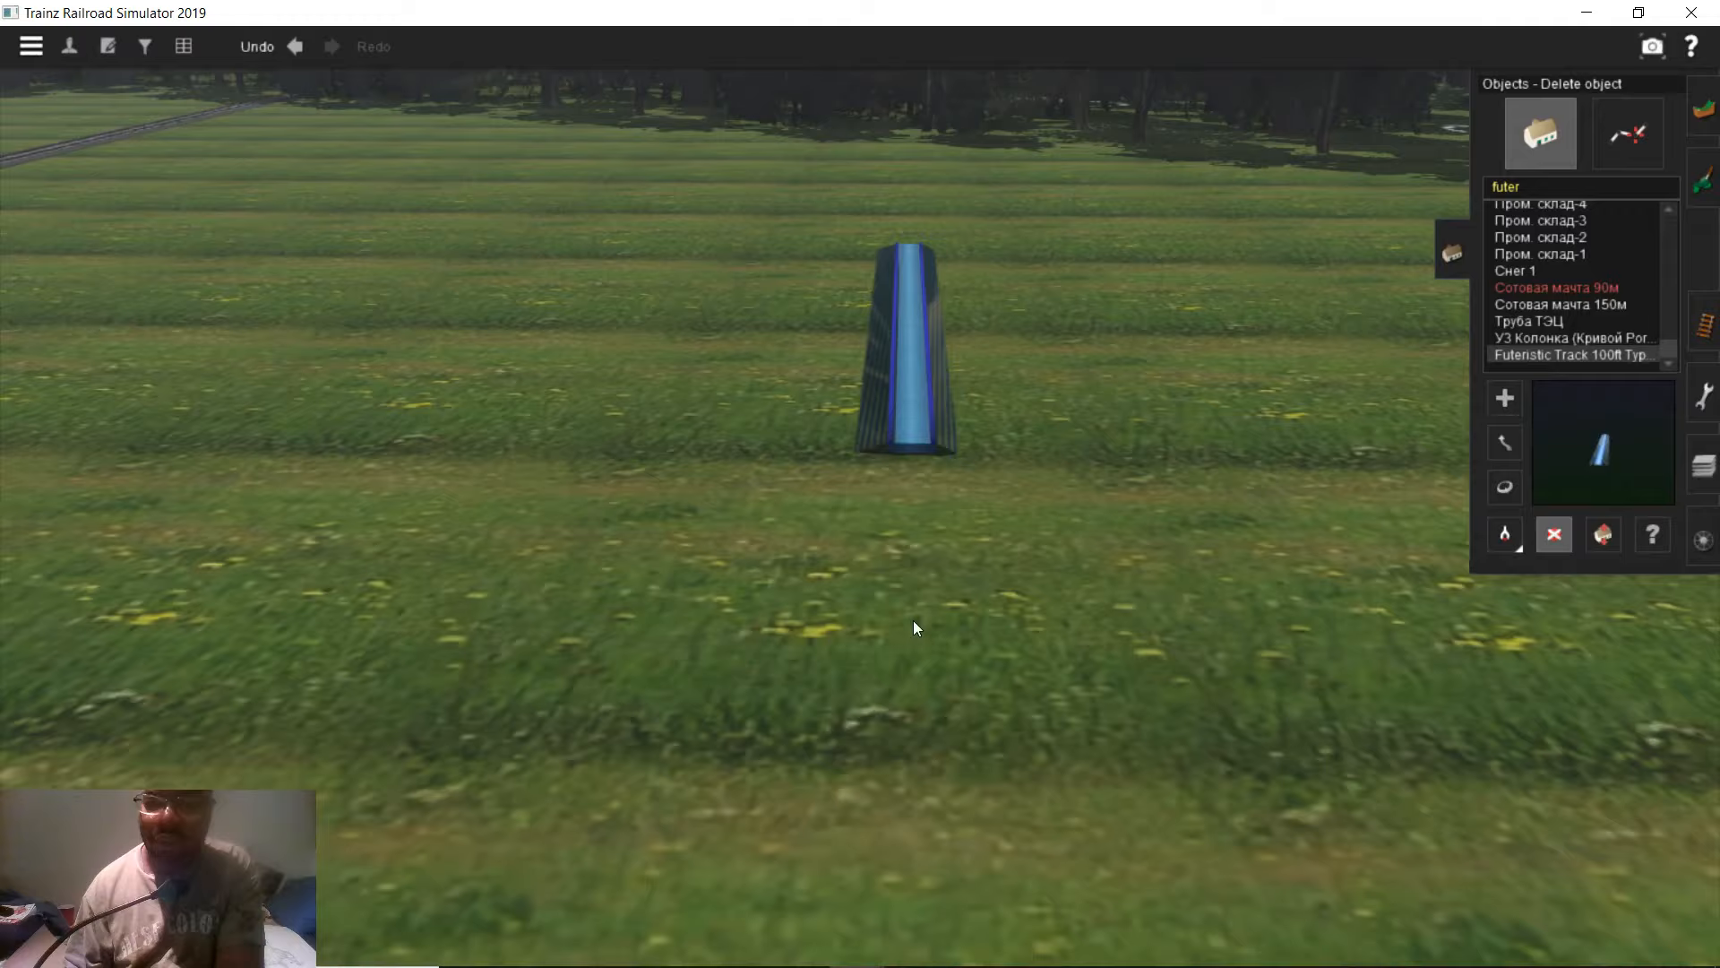
click(903, 437)
right_drag(681, 515, 991, 518)
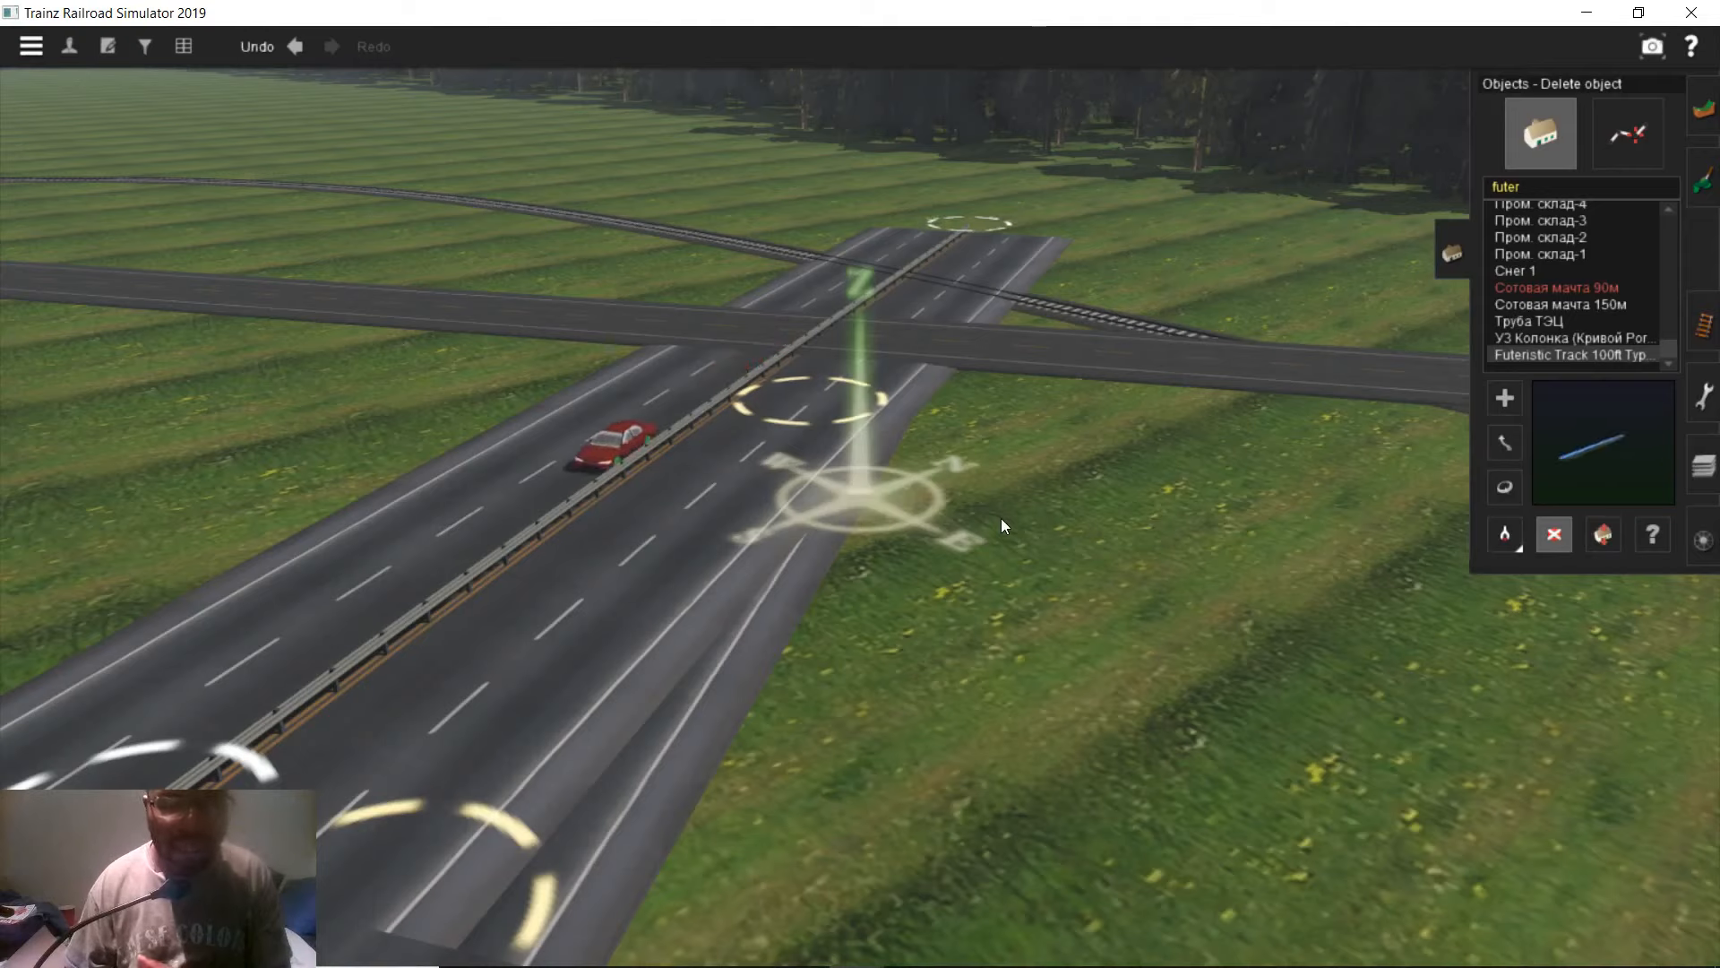
- Exit Surveyor without saving the changes and close the Trainz Railroad Simulator 2019 launcher
click(1691, 13)
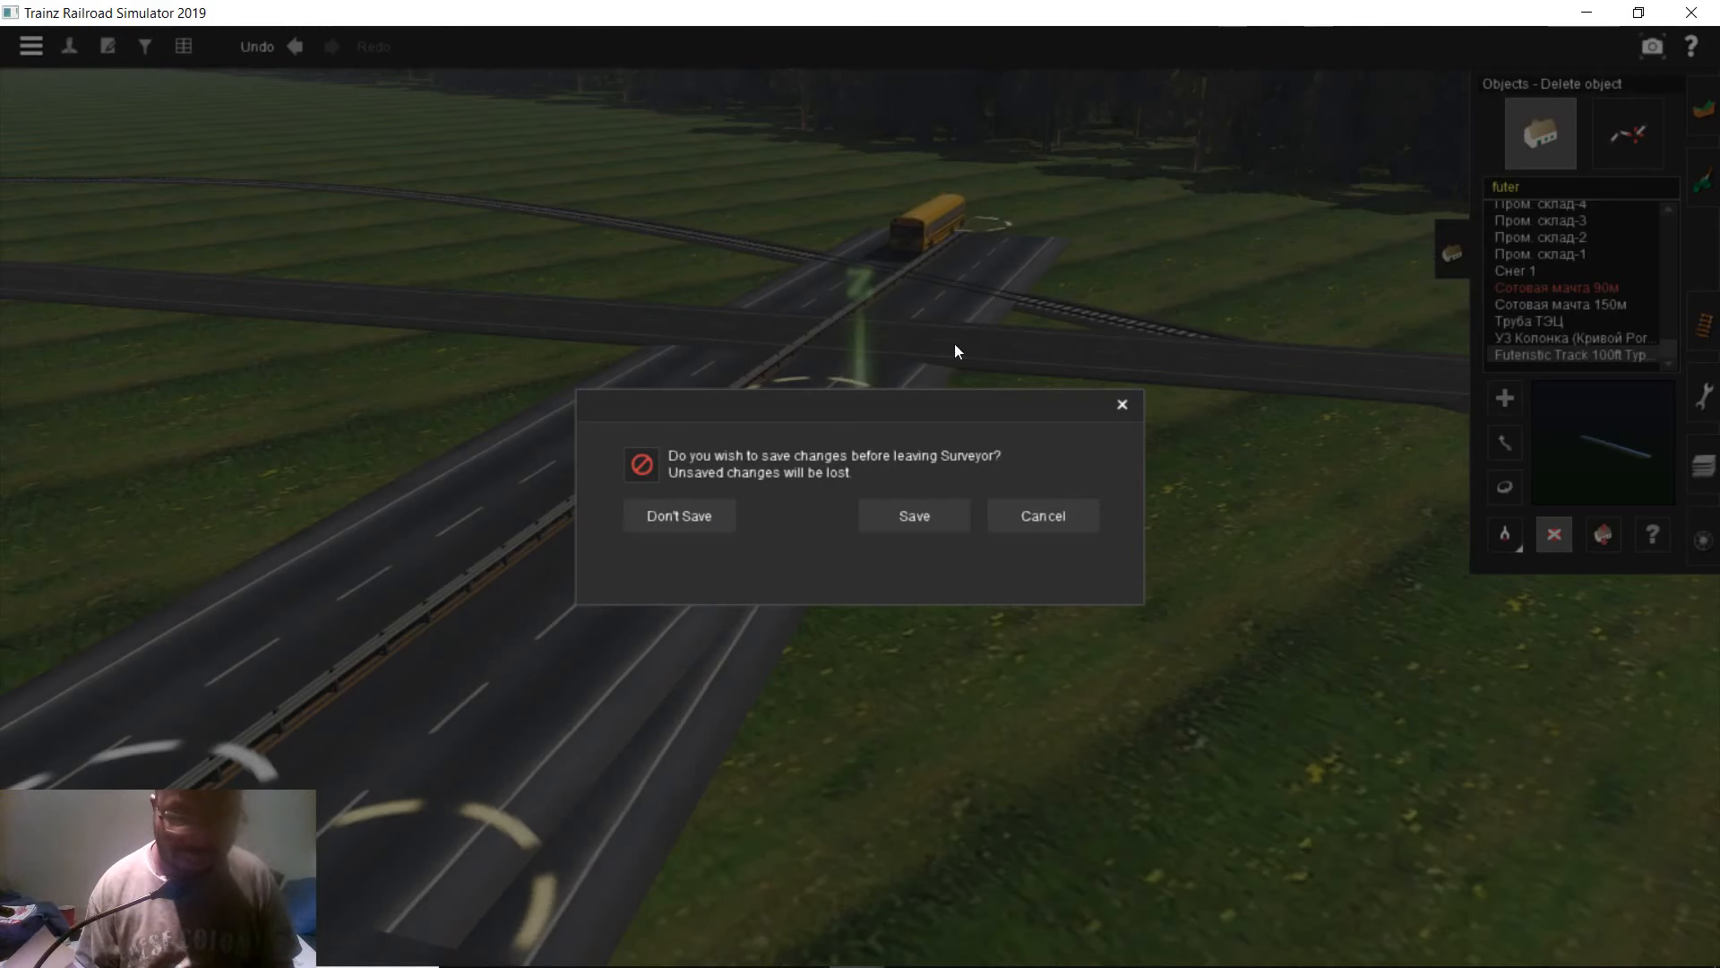
click(645, 519)
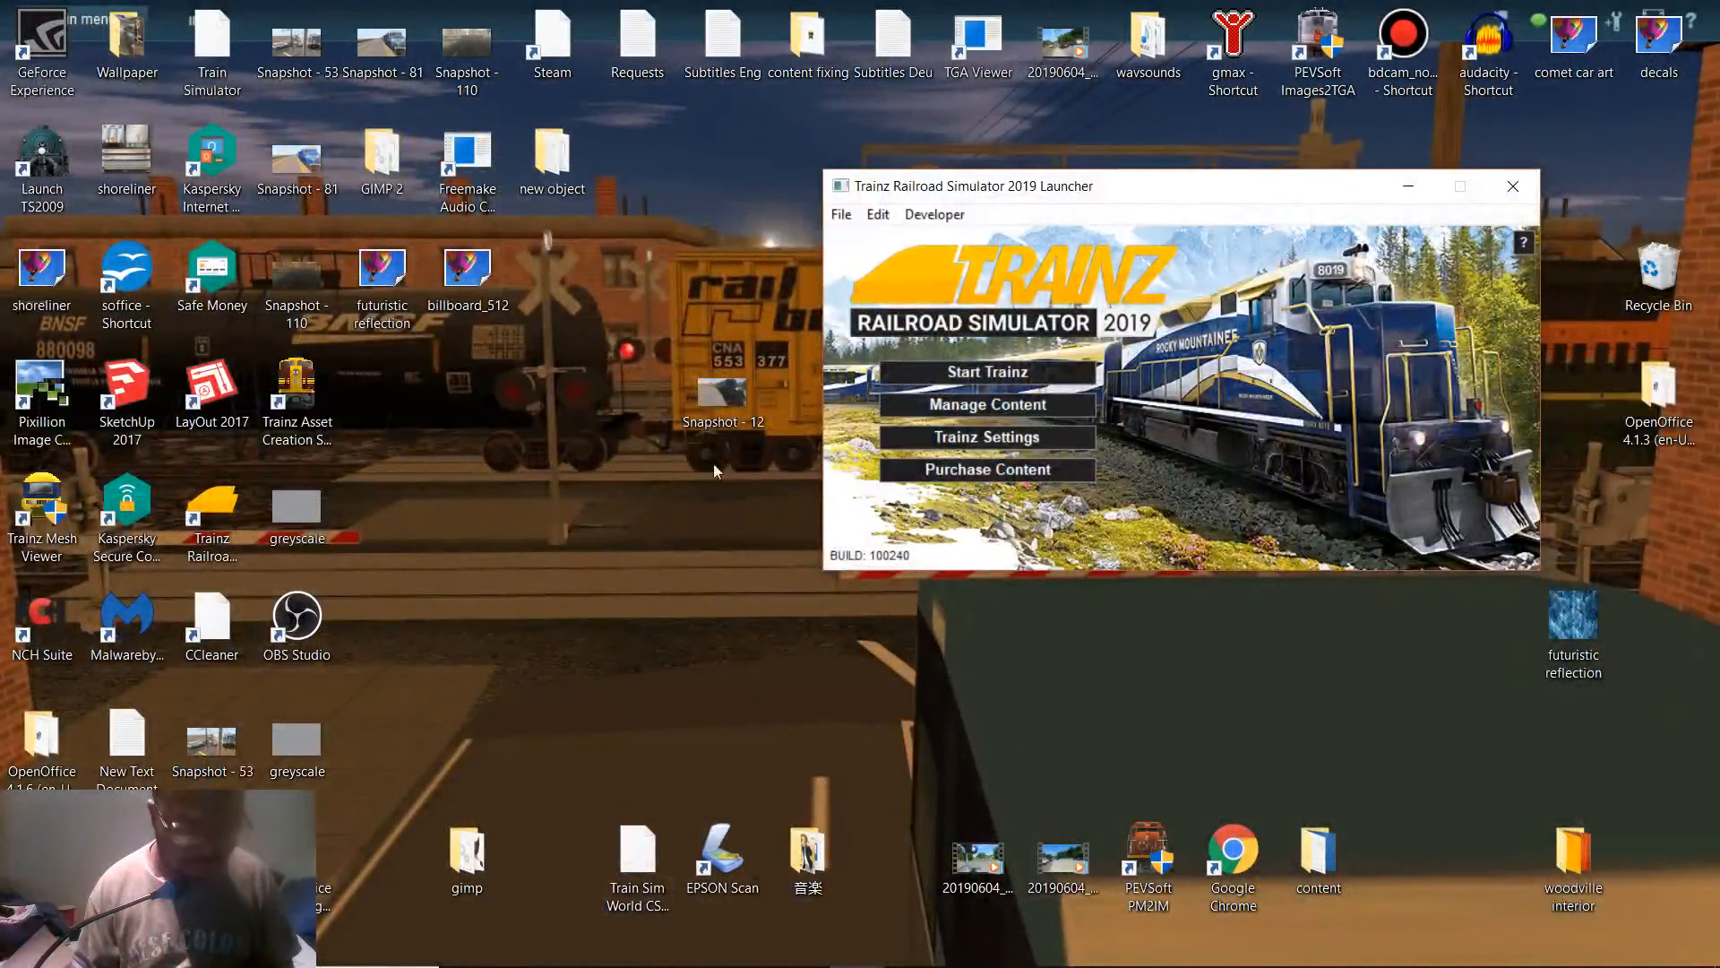
click(1513, 186)
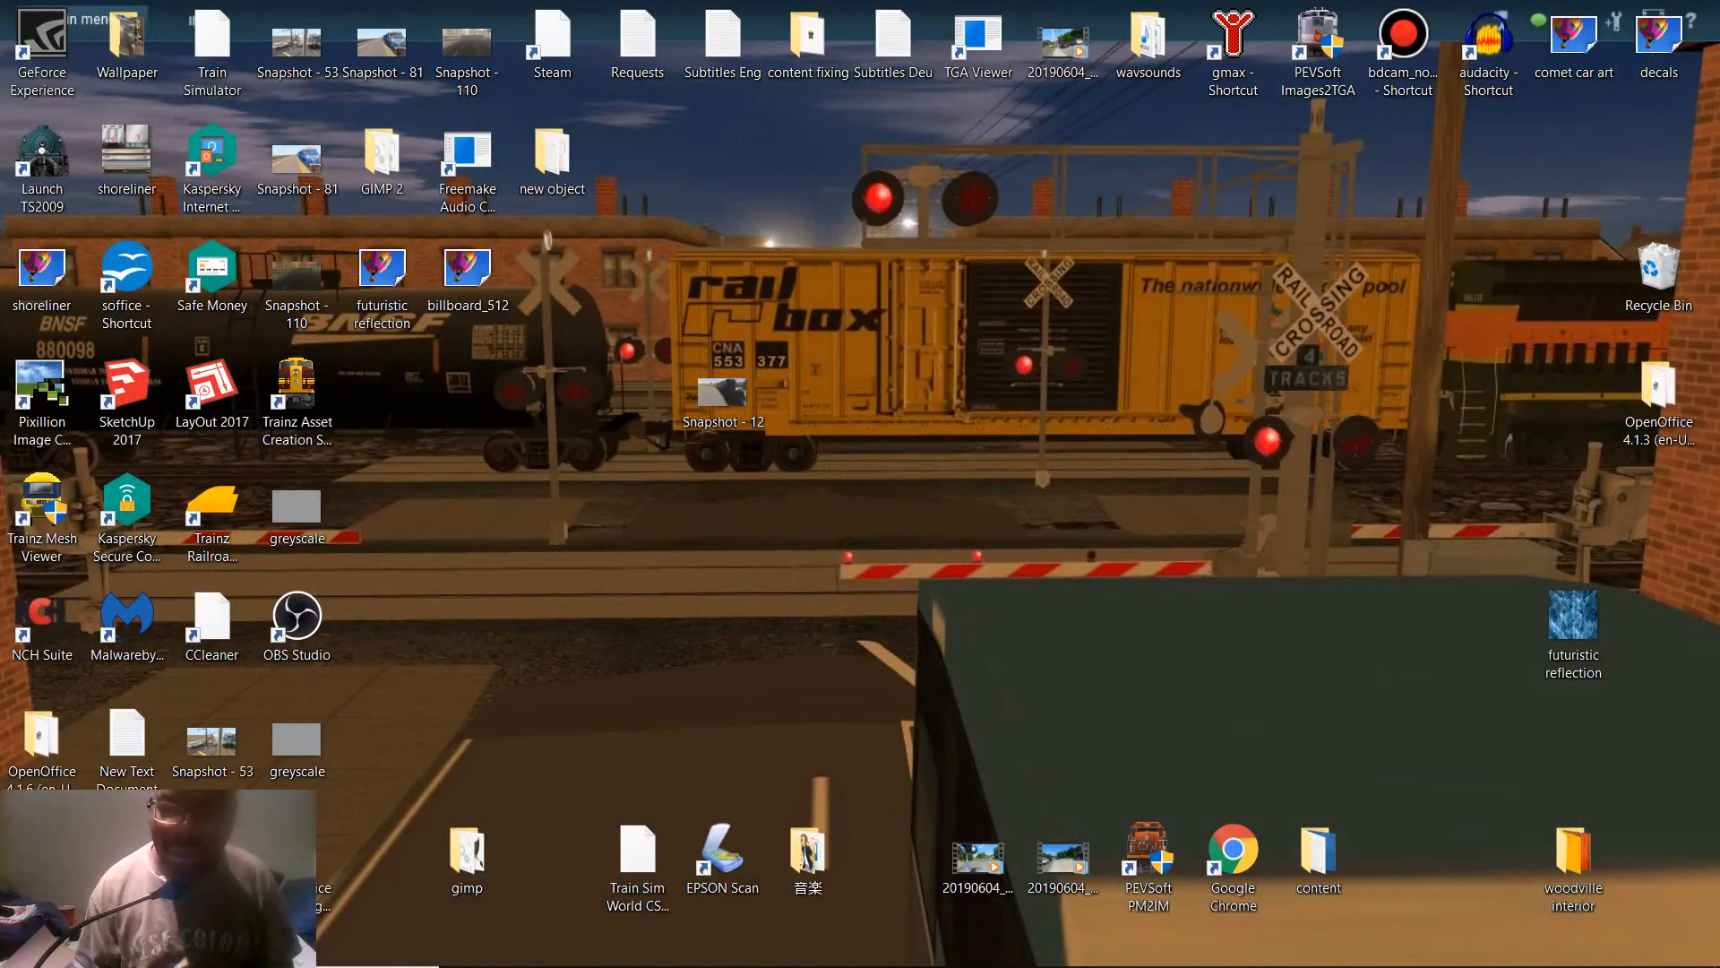
mouse_move(842, 955)
mouse_move(901, 950)
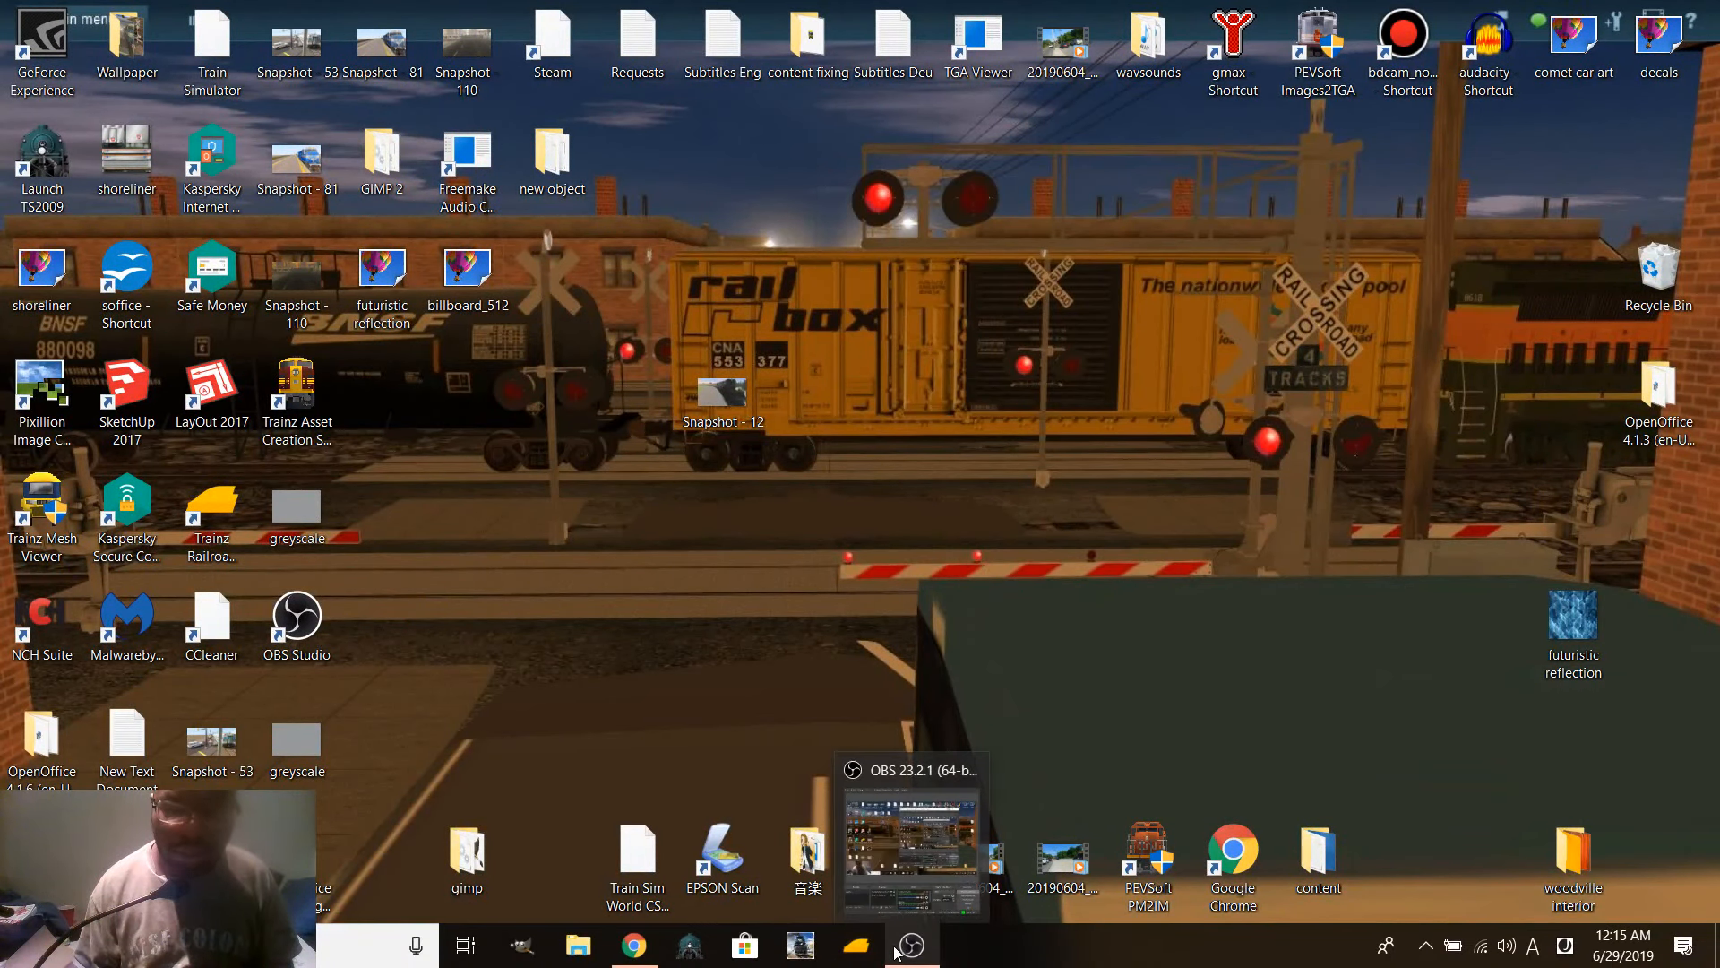